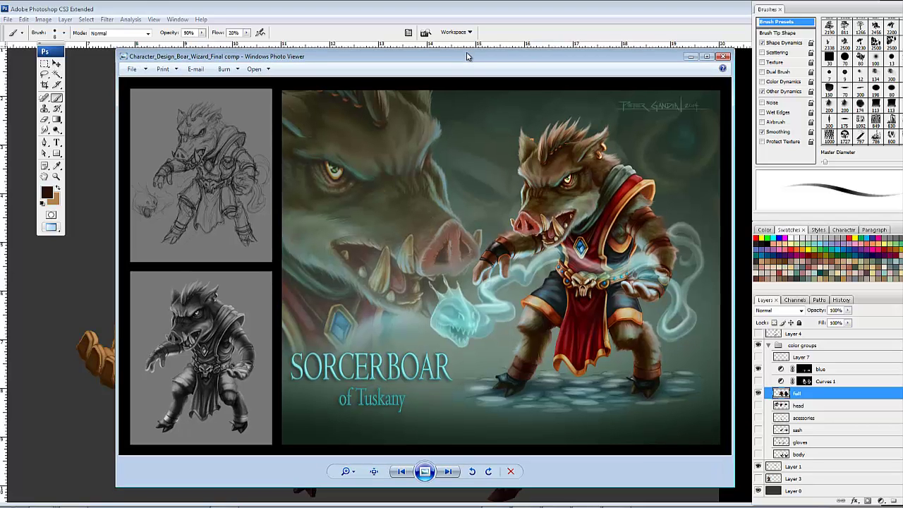
Step: Minimize the Sorcerboar reference image viewer and return to the boar character painting in Photoshop
{"action": "left_click_drag", "start_coordinate": [466, 60], "coordinate": [467, 58]}
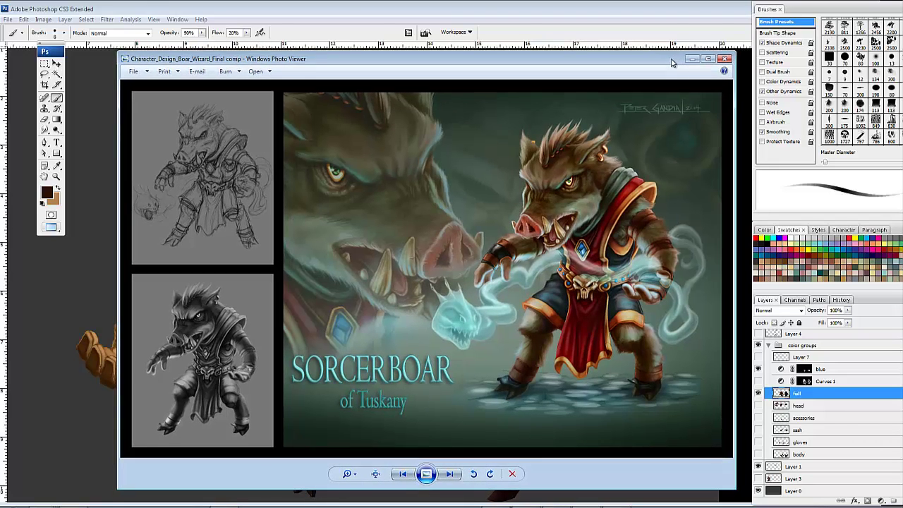
{"action": "left_click_drag", "start_coordinate": [672, 63], "coordinate": [630, 63]}
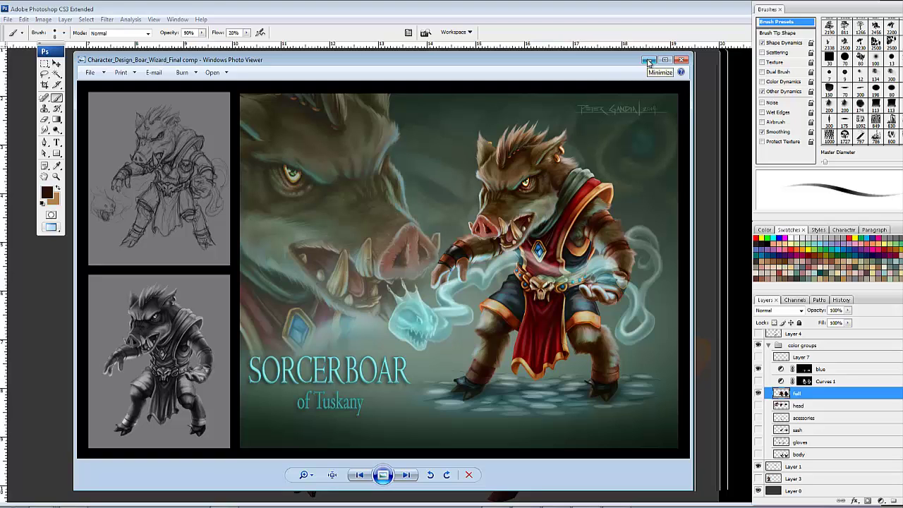
{"action": "left_click", "coordinate": [648, 62]}
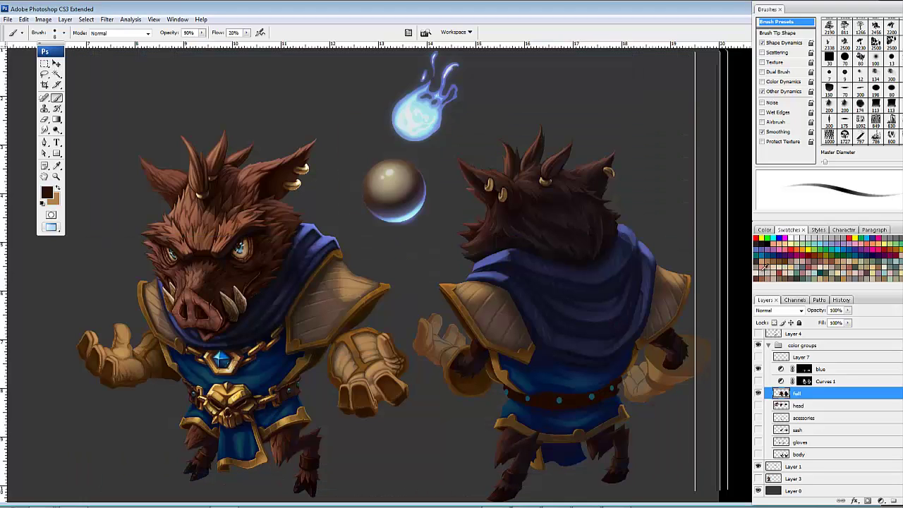
Step: Show the sketch layer and hide the full and Layer 1 layers, leaving the boar line drawings in view
{"action": "mouse_move", "coordinate": [579, 306]}
{"action": "left_mouse_down"}
{"action": "mouse_move", "coordinate": [570, 292]}
{"action": "mouse_move", "coordinate": [579, 297]}
{"action": "left_mouse_up"}
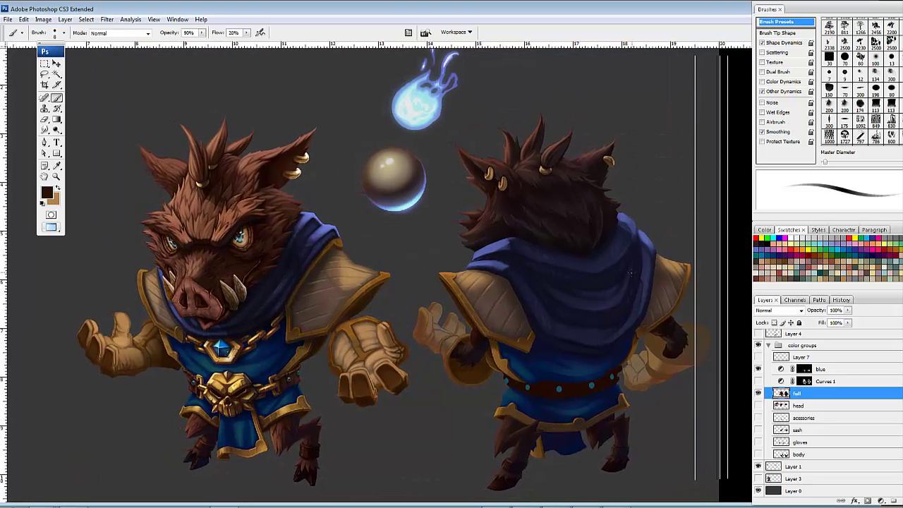
{"action": "key", "text": "ctrl+minus"}
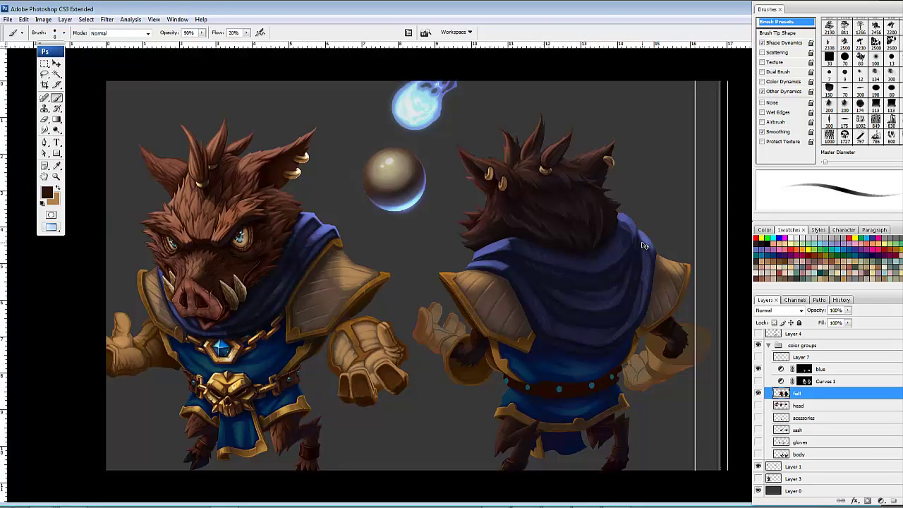
{"action": "key", "text": "ctrl+plus"}
{"action": "left_click_drag", "start_coordinate": [644, 252], "coordinate": [406, 219]}
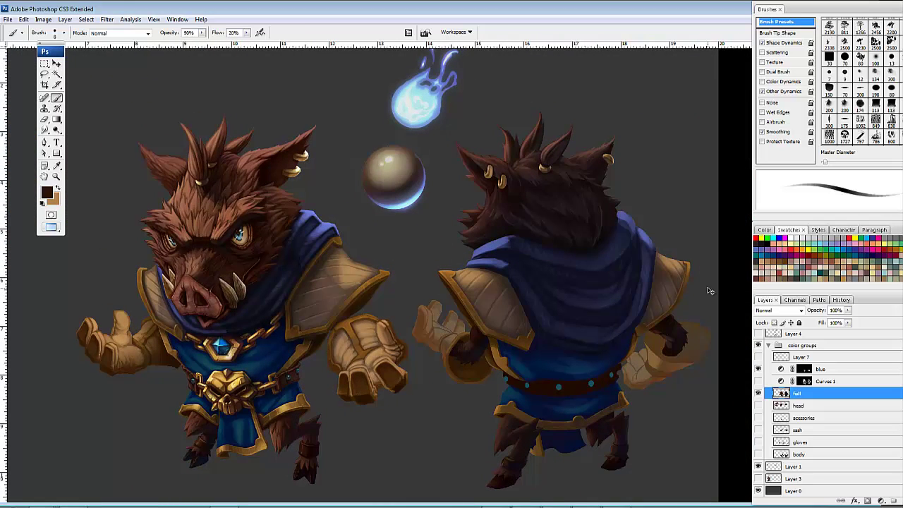
{"action": "key", "text": "ctrl+minus"}
{"action": "scroll", "coordinate": [832, 395], "scroll_direction": "up", "scroll_amount": 2}
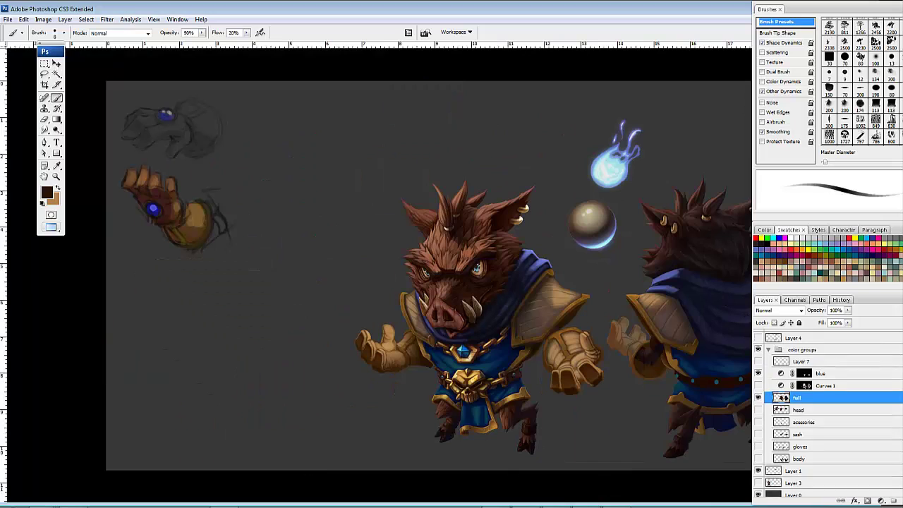
{"action": "left_click", "coordinate": [759, 335]}
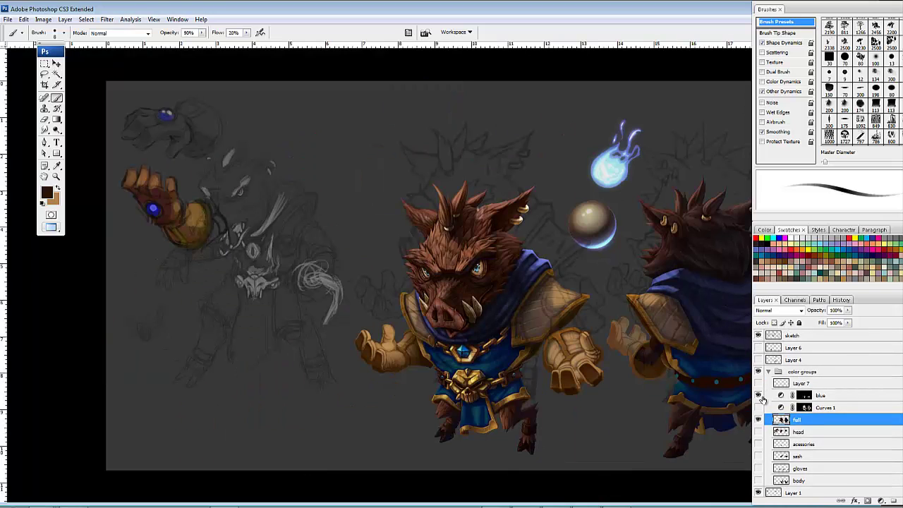
{"action": "left_click", "coordinate": [758, 420]}
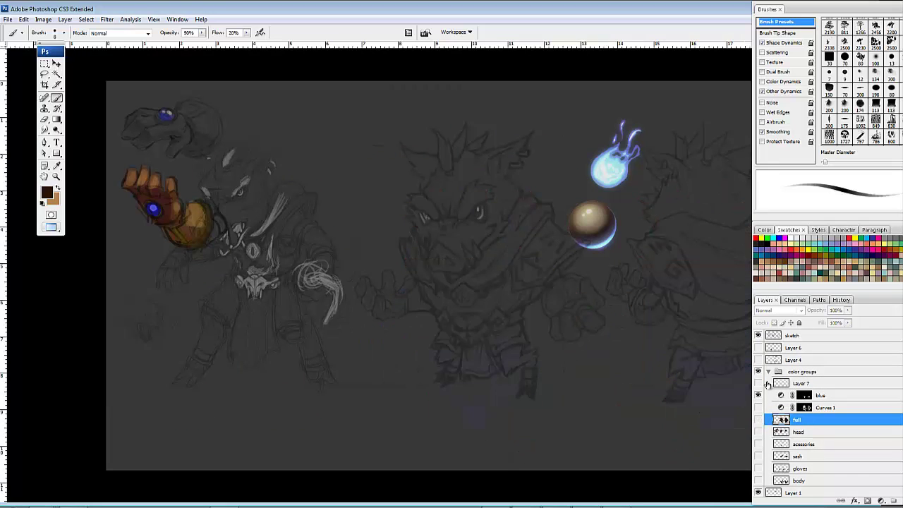
{"action": "left_click", "coordinate": [758, 493]}
Step: Examine the boar sketches, from the original wizard pose to the stylized front and back views
{"action": "left_click_drag", "start_coordinate": [597, 243], "coordinate": [652, 241]}
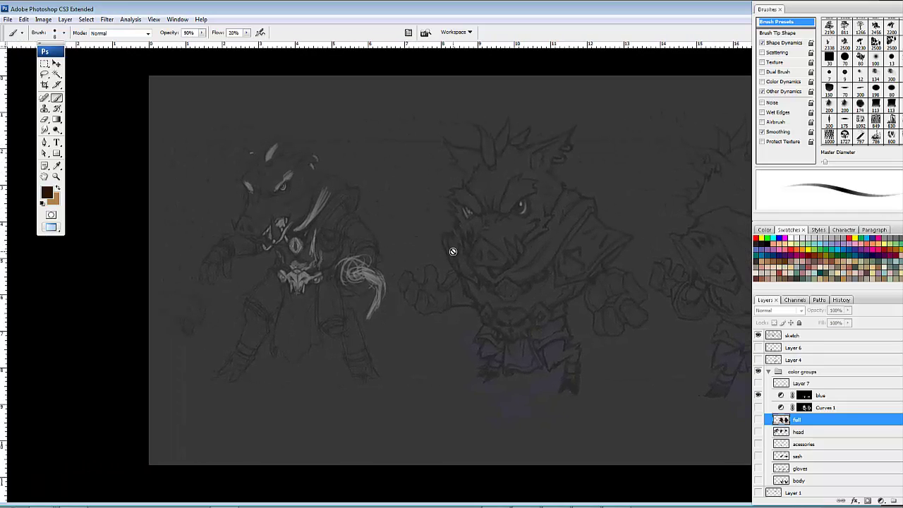
{"action": "key", "text": "ctrl+plus"}
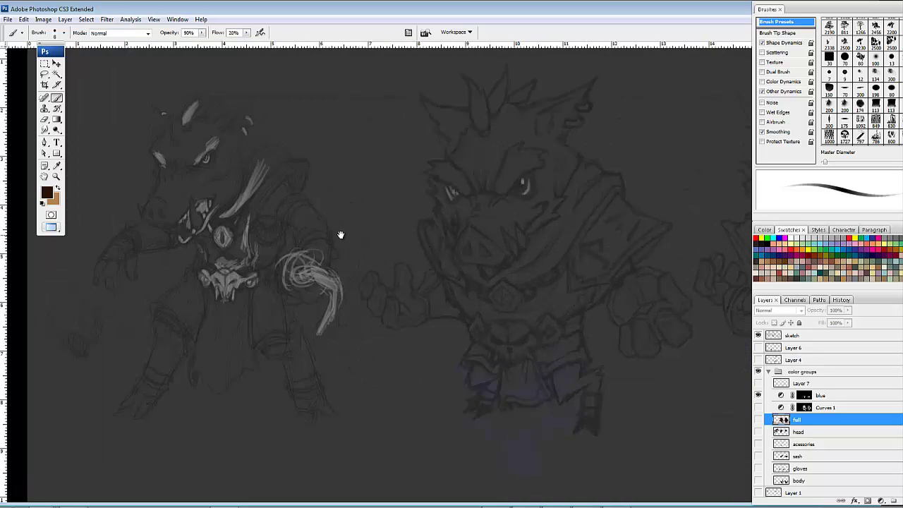
{"action": "left_click_drag", "start_coordinate": [340, 235], "coordinate": [461, 250]}
{"action": "left_click_drag", "start_coordinate": [598, 252], "coordinate": [589, 256]}
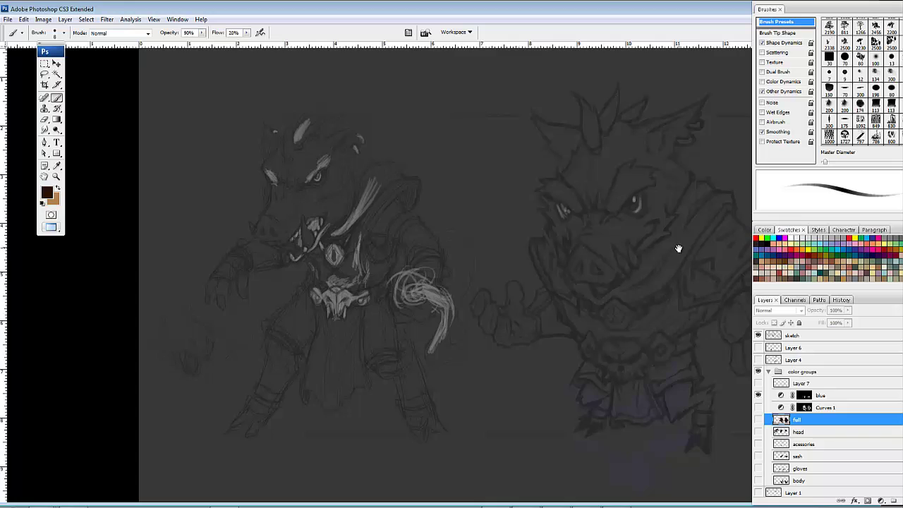
{"action": "left_click_drag", "start_coordinate": [678, 247], "coordinate": [587, 246]}
{"action": "left_click_drag", "start_coordinate": [378, 235], "coordinate": [467, 245]}
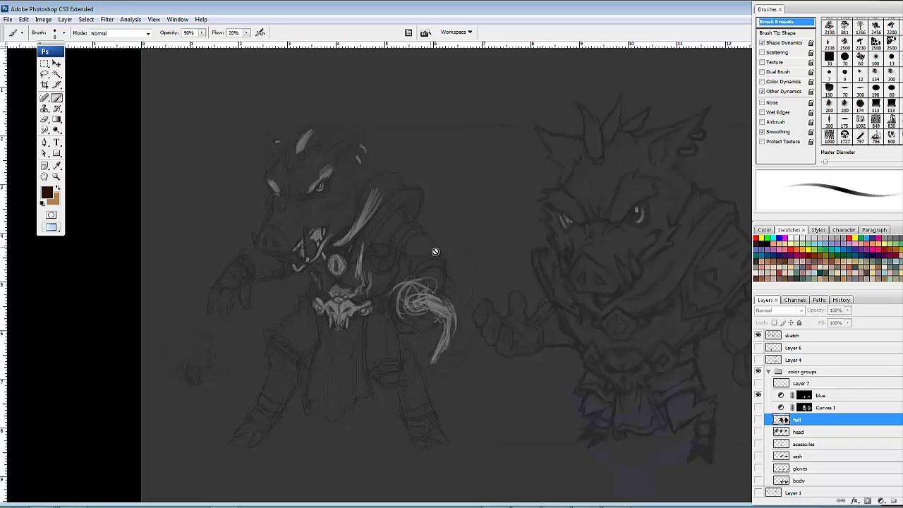
{"action": "left_click_drag", "start_coordinate": [489, 258], "coordinate": [321, 254]}
{"action": "left_click_drag", "start_coordinate": [440, 256], "coordinate": [484, 252]}
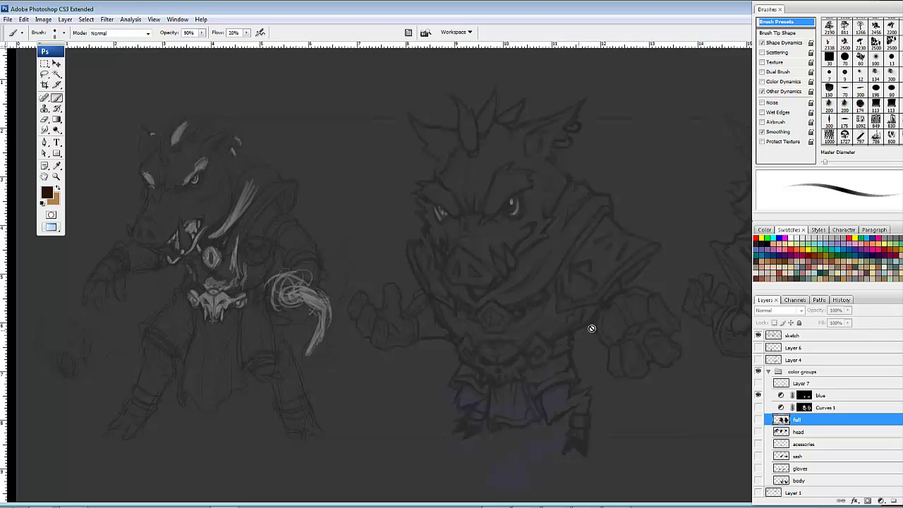
{"action": "left_click_drag", "start_coordinate": [673, 303], "coordinate": [437, 303]}
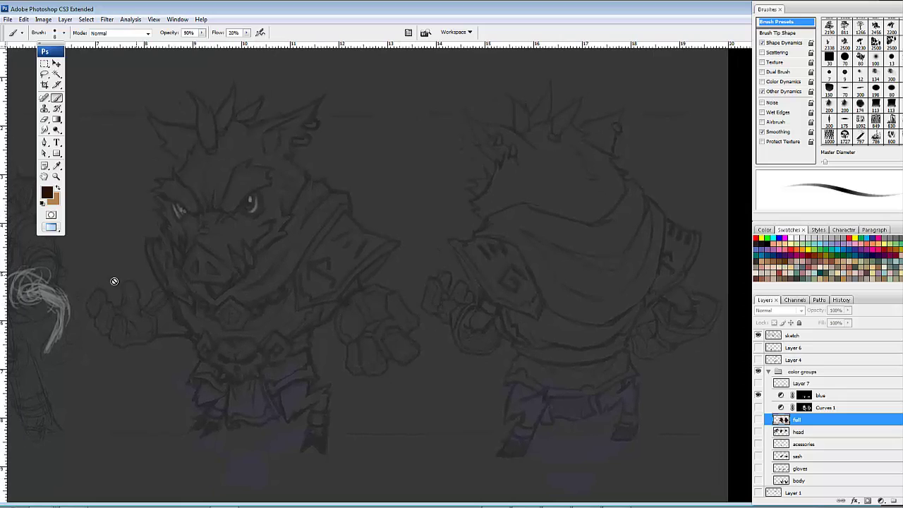
{"action": "key", "text": "v"}
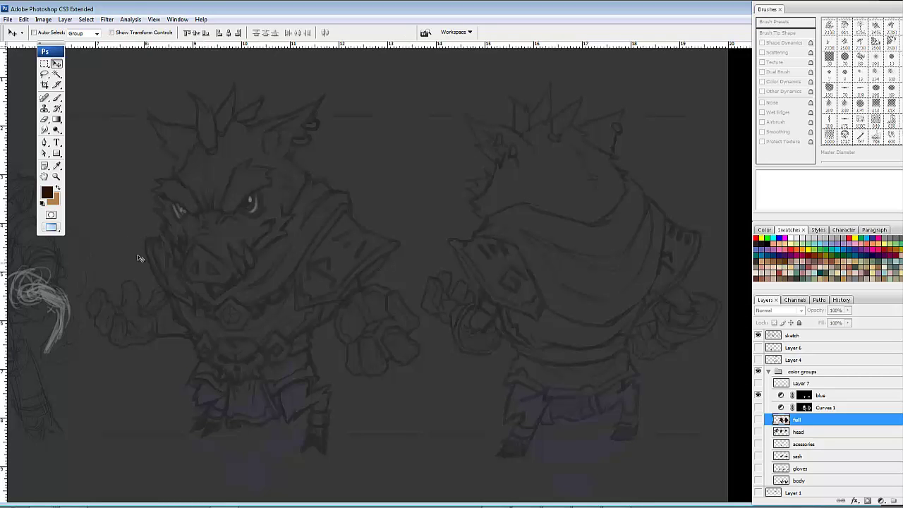
{"action": "left_click_drag", "start_coordinate": [527, 338], "coordinate": [682, 374]}
{"action": "left_click_drag", "start_coordinate": [625, 375], "coordinate": [613, 379]}
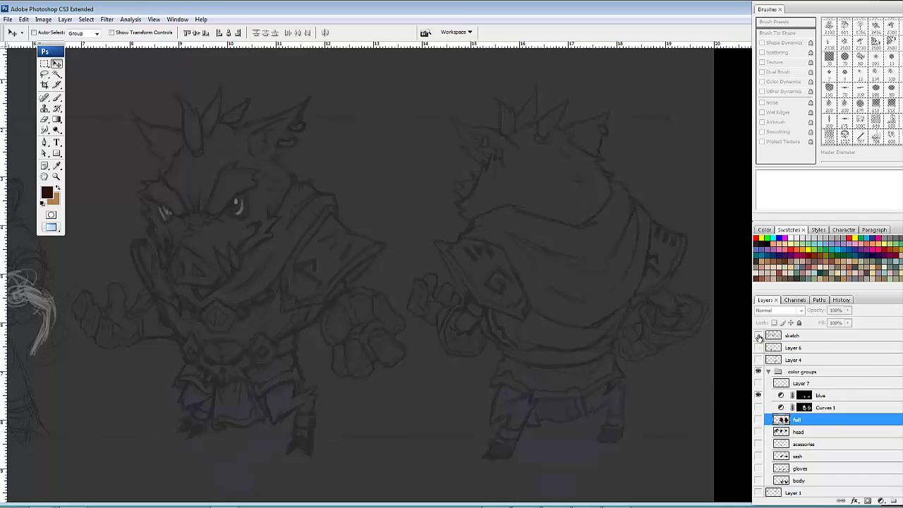
Step: Hide the sketch layer and turn the full and Layer 1 layers back on
{"action": "left_click", "coordinate": [758, 336]}
{"action": "left_click", "coordinate": [759, 420]}
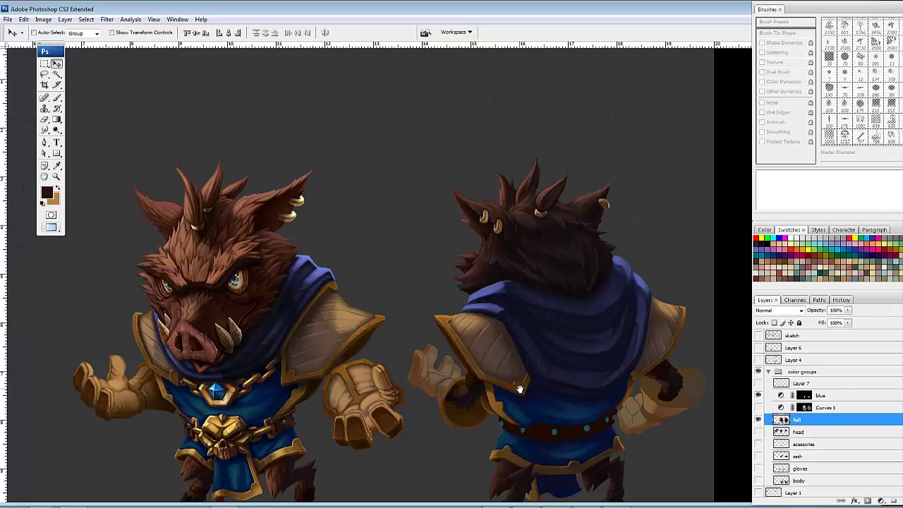
{"action": "left_click_drag", "start_coordinate": [520, 390], "coordinate": [515, 315]}
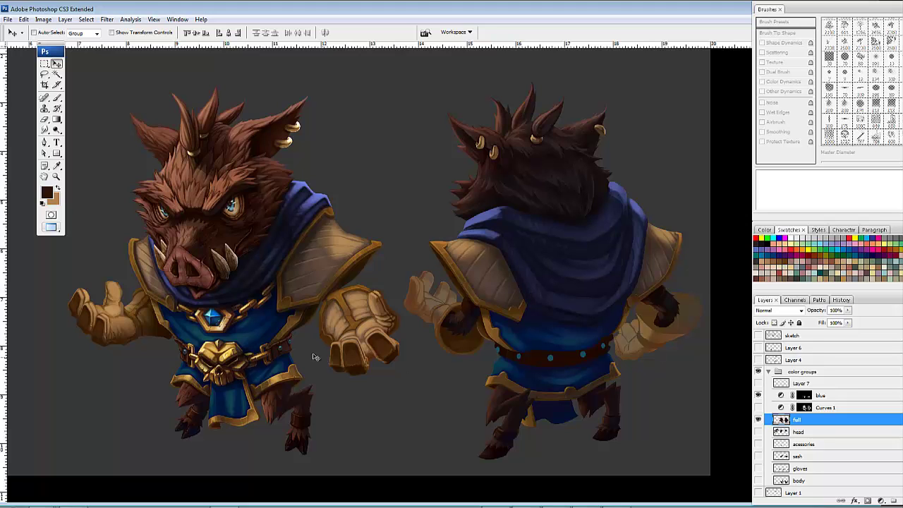
{"action": "left_click_drag", "start_coordinate": [353, 357], "coordinate": [452, 361]}
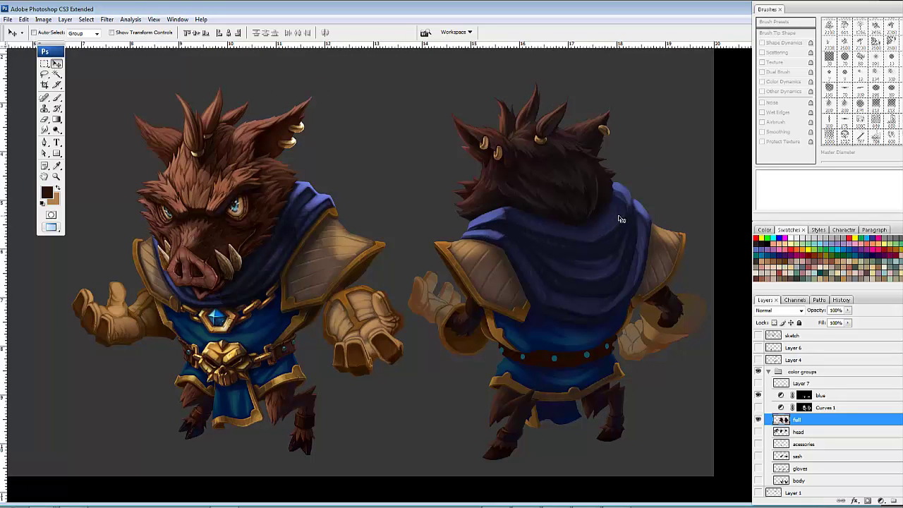
{"action": "left_click_drag", "start_coordinate": [257, 292], "coordinate": [327, 291]}
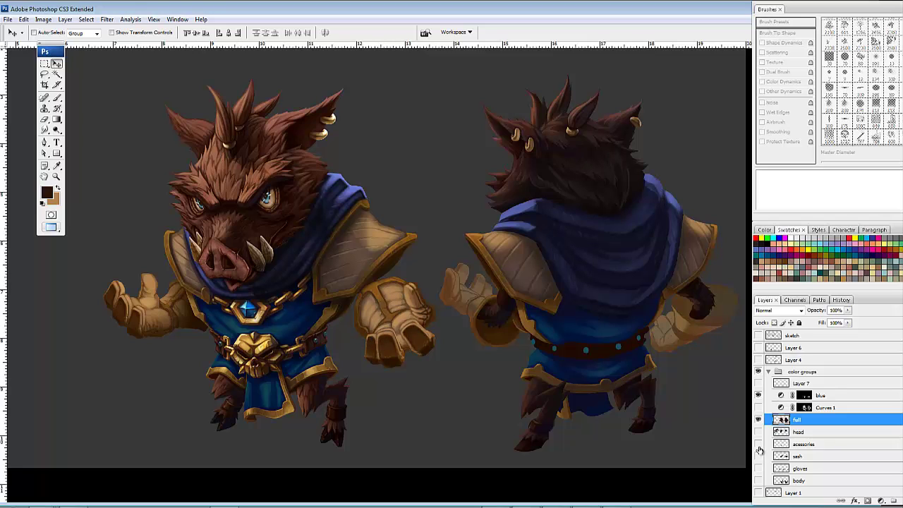
{"action": "left_click", "coordinate": [758, 492]}
Step: Examine the shaded sphere and blue flame lighting reference alongside the painted front and back views of the boar
{"action": "left_click_drag", "start_coordinate": [542, 213], "coordinate": [471, 321]}
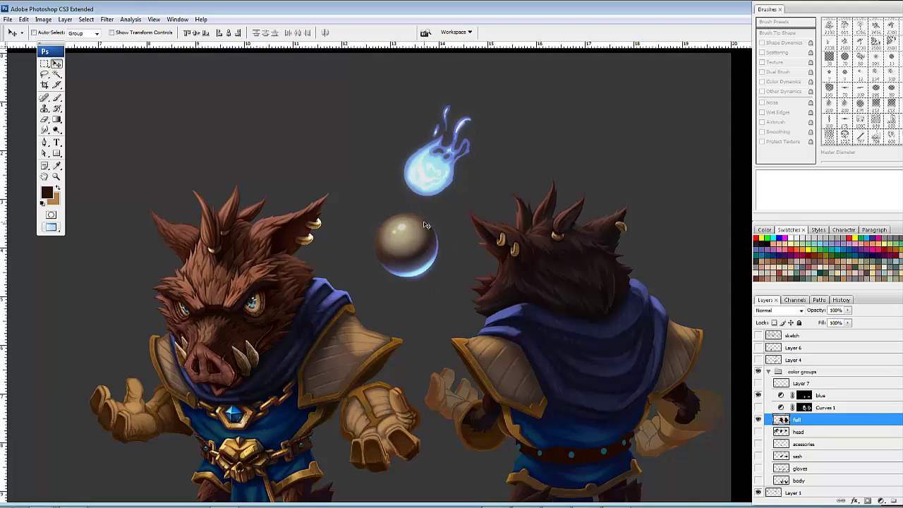
{"action": "left_click_drag", "start_coordinate": [482, 262], "coordinate": [476, 251]}
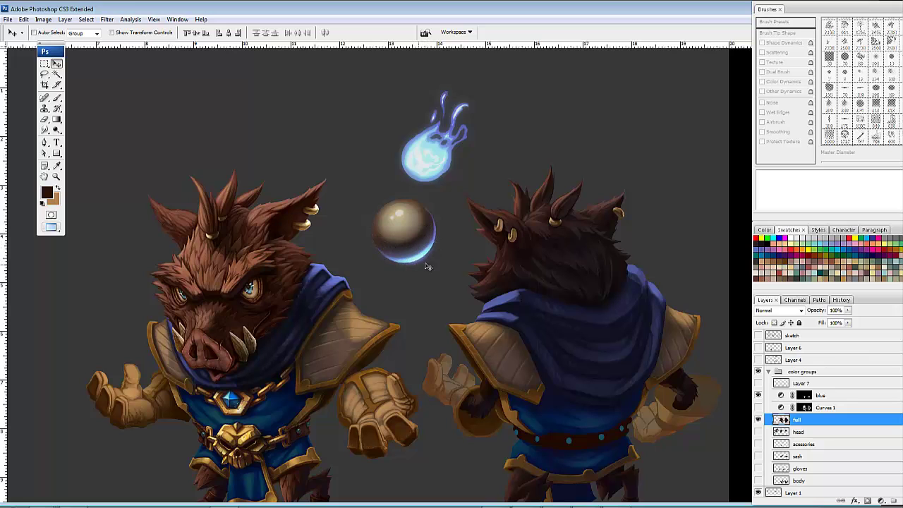
{"action": "left_click_drag", "start_coordinate": [470, 260], "coordinate": [474, 240]}
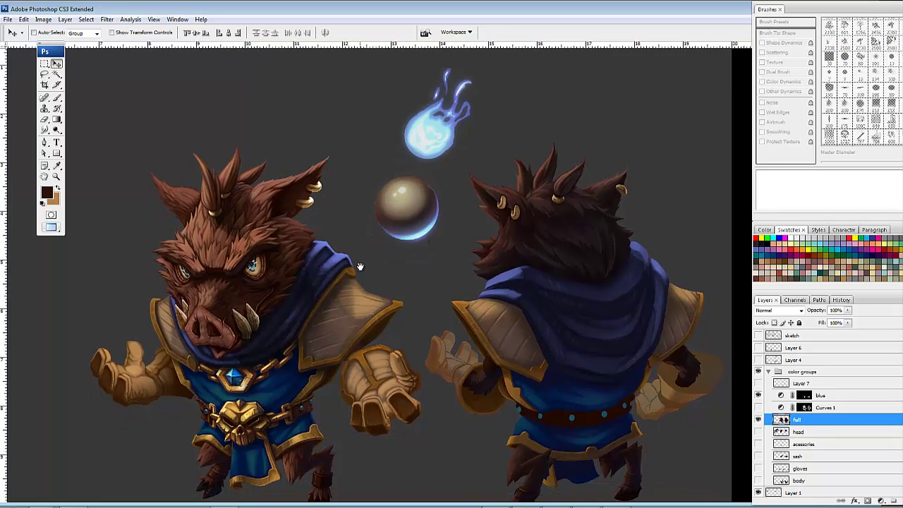
{"action": "left_click_drag", "start_coordinate": [359, 268], "coordinate": [381, 234]}
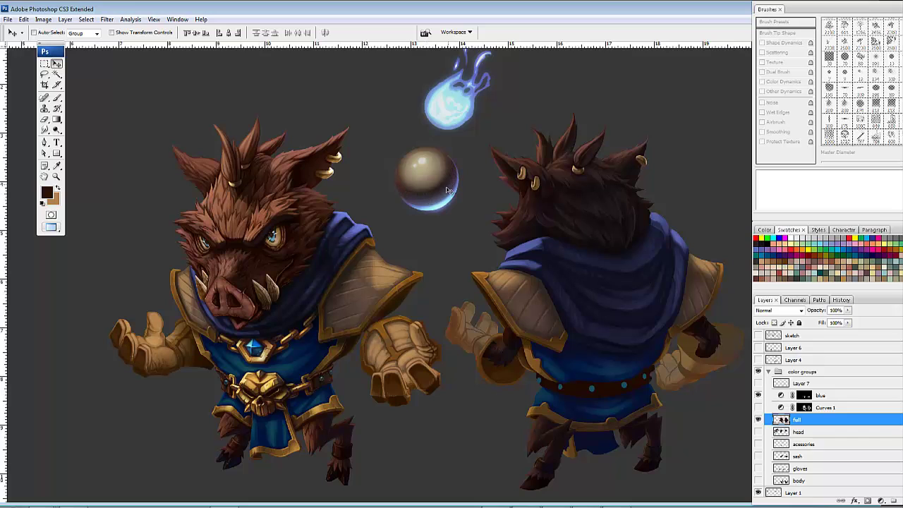
{"action": "left_click_drag", "start_coordinate": [323, 269], "coordinate": [316, 262]}
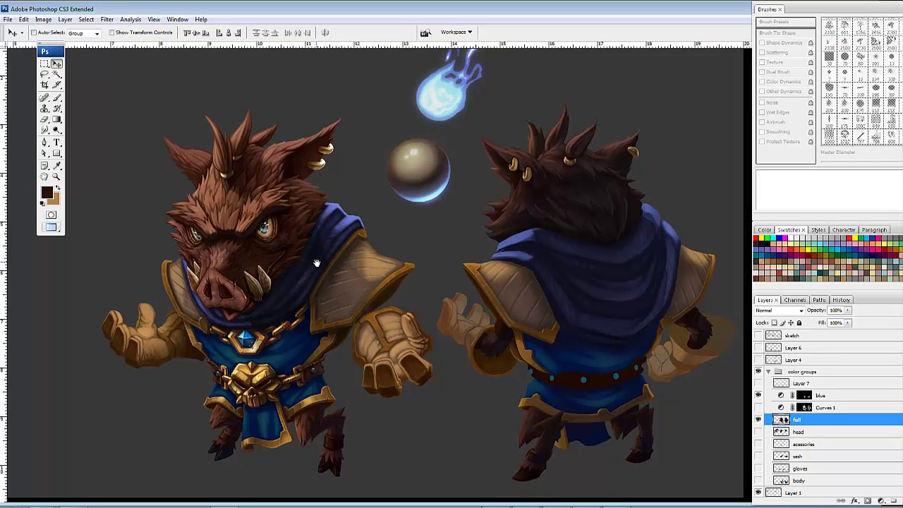
{"action": "left_click_drag", "start_coordinate": [378, 232], "coordinate": [387, 257]}
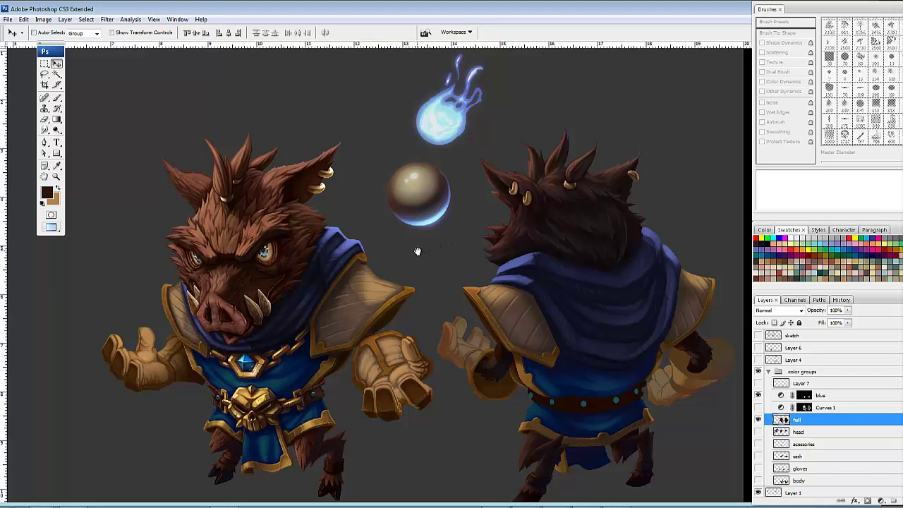
{"action": "left_click_drag", "start_coordinate": [417, 251], "coordinate": [414, 247]}
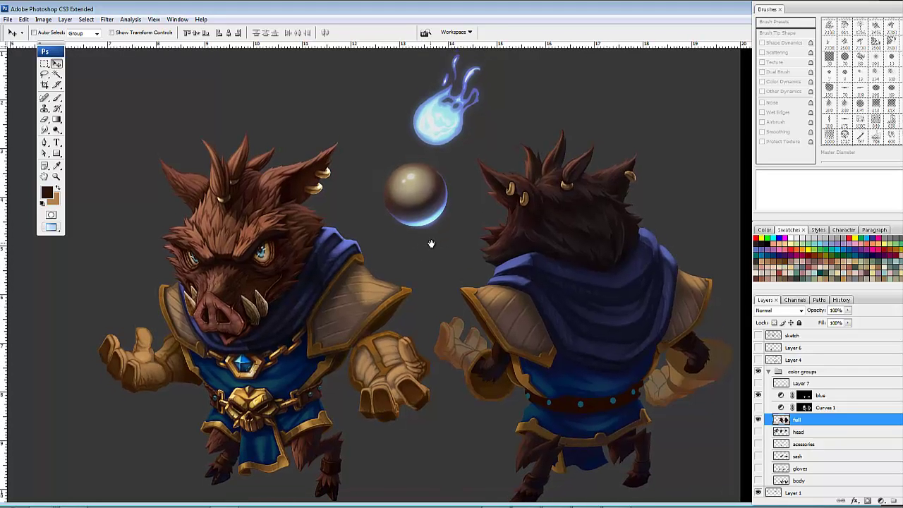
{"action": "left_click_drag", "start_coordinate": [422, 249], "coordinate": [415, 235]}
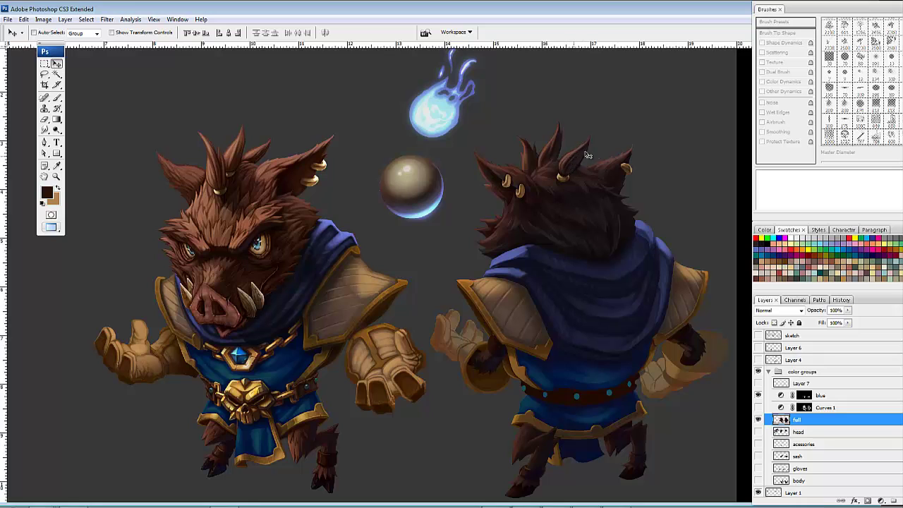
Step: Examine the back view's fur, cape, shoulder armour and gloves, and compare them with the painted front view
{"action": "left_click_drag", "start_coordinate": [601, 227], "coordinate": [587, 187]}
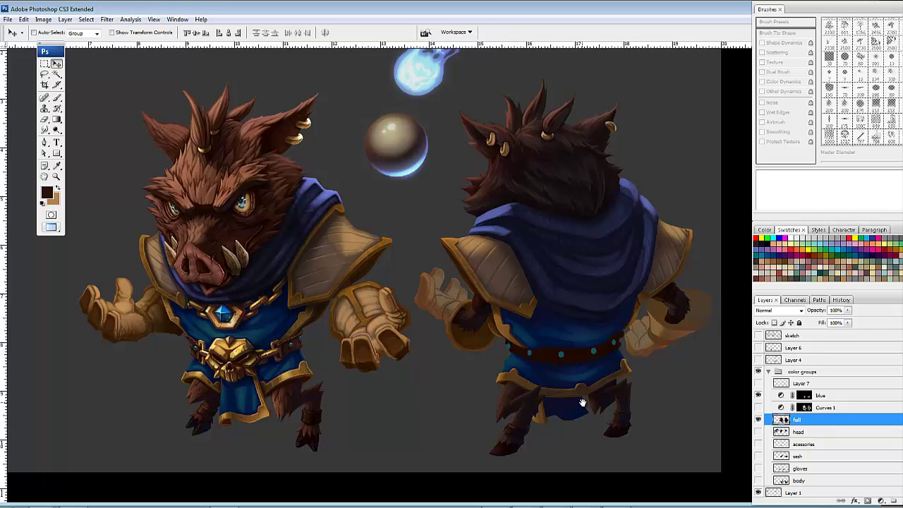
{"action": "mouse_move", "coordinate": [578, 406]}
{"action": "left_mouse_down"}
{"action": "mouse_move", "coordinate": [559, 400]}
{"action": "mouse_move", "coordinate": [580, 414]}
{"action": "left_mouse_up"}
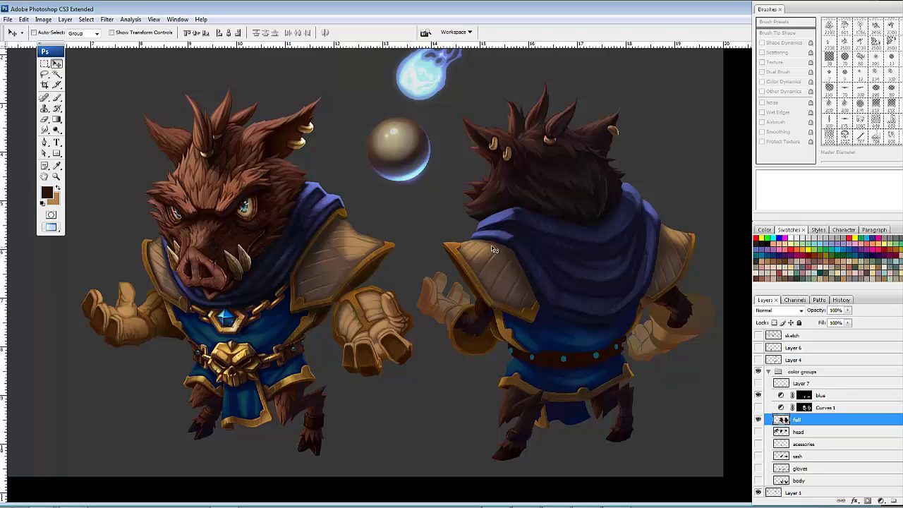
{"action": "left_click_drag", "start_coordinate": [490, 245], "coordinate": [470, 240]}
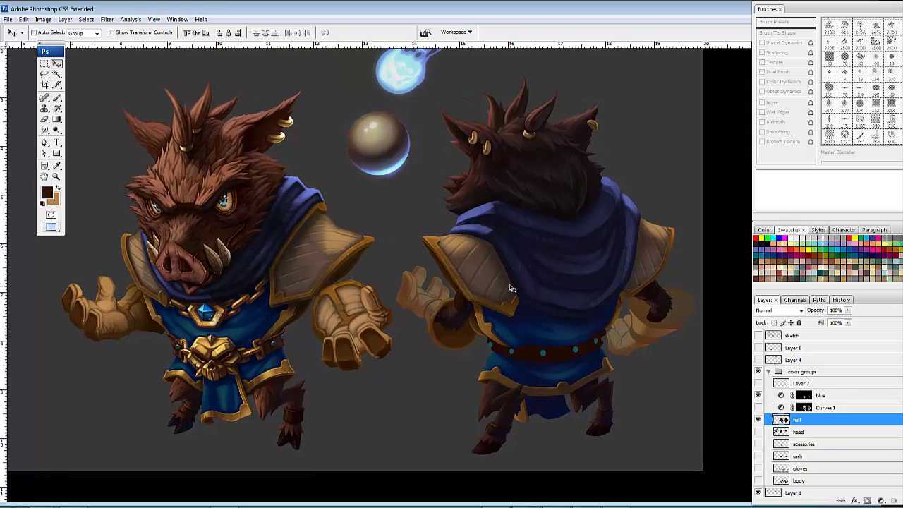
{"action": "left_click_drag", "start_coordinate": [611, 316], "coordinate": [481, 301]}
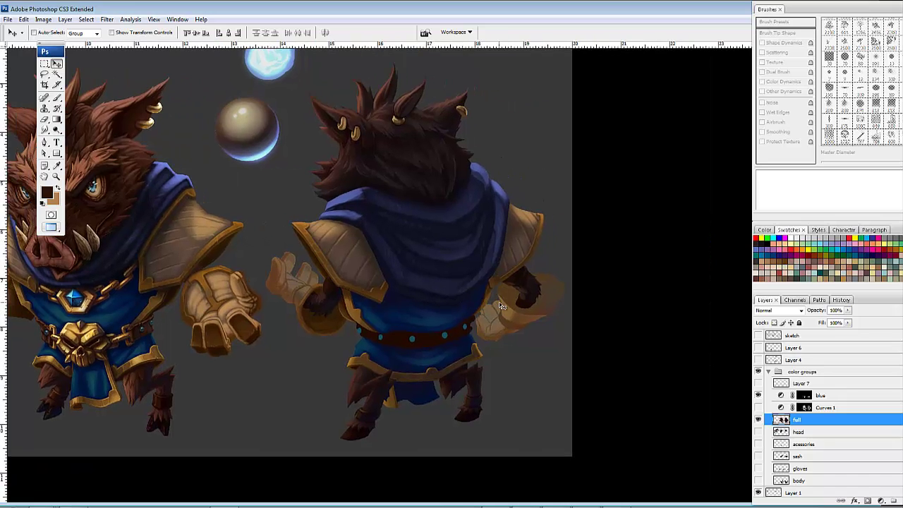
{"action": "key", "text": "ctrl+plus"}
{"action": "left_click_drag", "start_coordinate": [532, 289], "coordinate": [467, 291]}
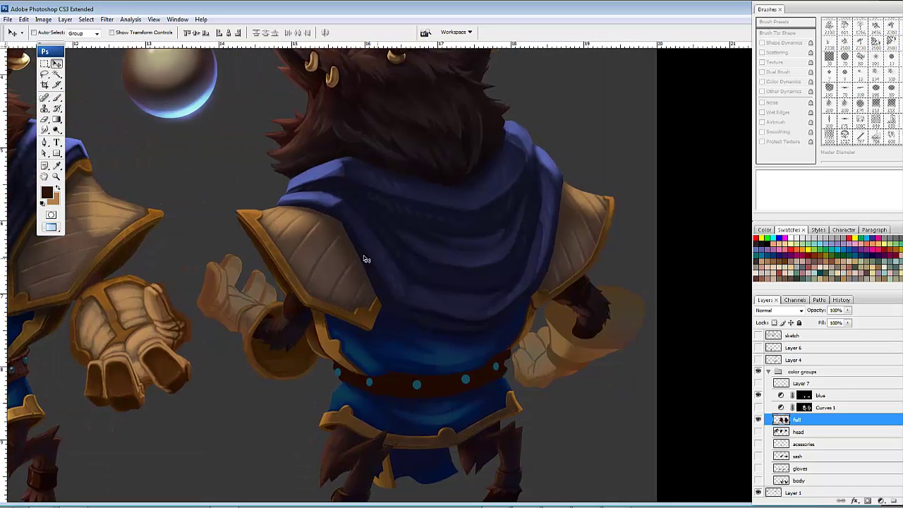
{"action": "left_click_drag", "start_coordinate": [211, 244], "coordinate": [432, 273]}
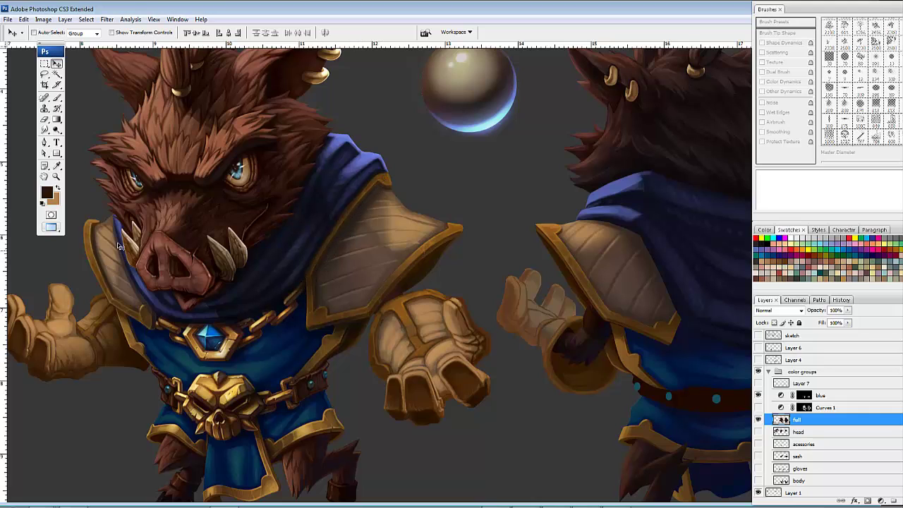
Step: Load the full layer's painted area as a selection around the boar figures, and clear the selection again
{"action": "left_click_drag", "start_coordinate": [606, 276], "coordinate": [370, 279]}
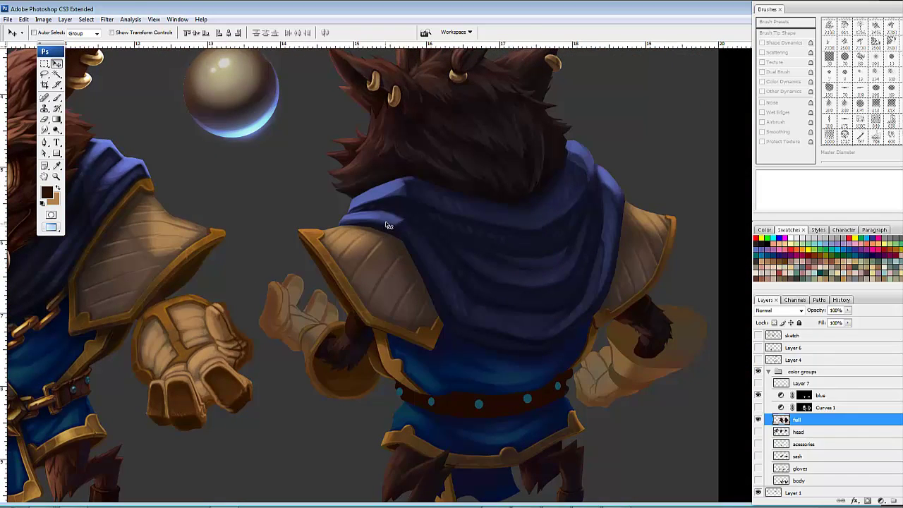
{"action": "key", "text": "b"}
{"action": "left_click_drag", "start_coordinate": [452, 296], "coordinate": [474, 242]}
{"action": "mouse_move", "coordinate": [551, 233]}
{"action": "left_mouse_down"}
{"action": "mouse_move", "coordinate": [510, 258]}
{"action": "mouse_move", "coordinate": [517, 240]}
{"action": "left_mouse_up"}
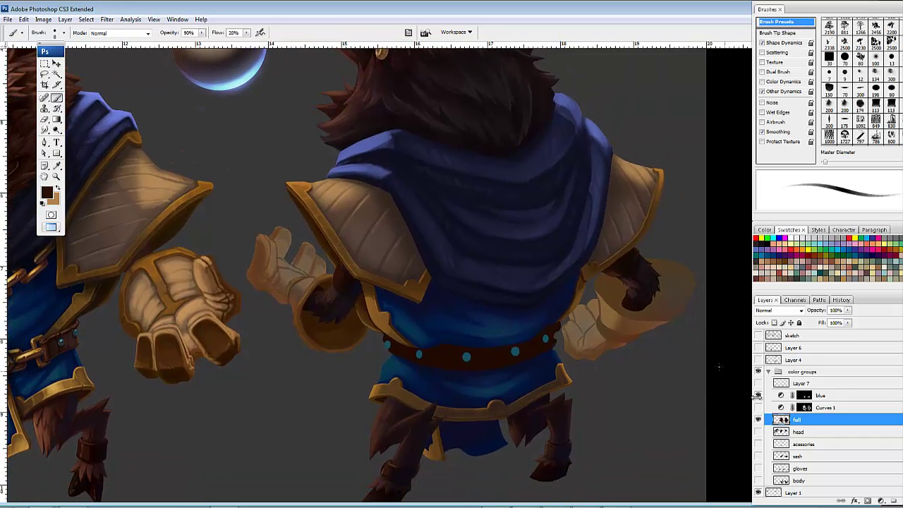
{"action": "left_click_drag", "start_coordinate": [600, 252], "coordinate": [586, 289]}
{"action": "left_click", "coordinate": [781, 420], "text": "ctrl"}
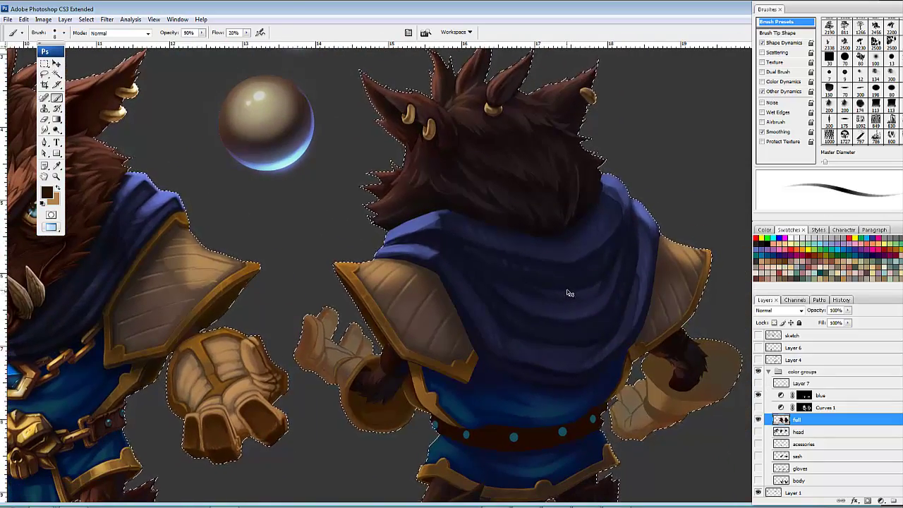
{"action": "key", "text": "ctrl+d"}
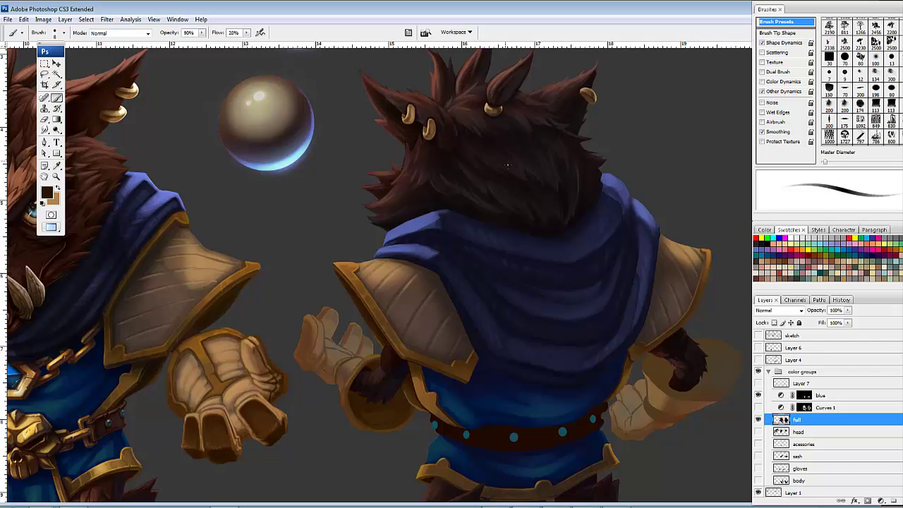
Step: Select the back view's brown belt by colour with tolerance 20, and remove the stray glove cuff area from the selection
{"action": "left_click_drag", "start_coordinate": [545, 282], "coordinate": [574, 306]}
{"action": "left_click_drag", "start_coordinate": [565, 225], "coordinate": [596, 180]}
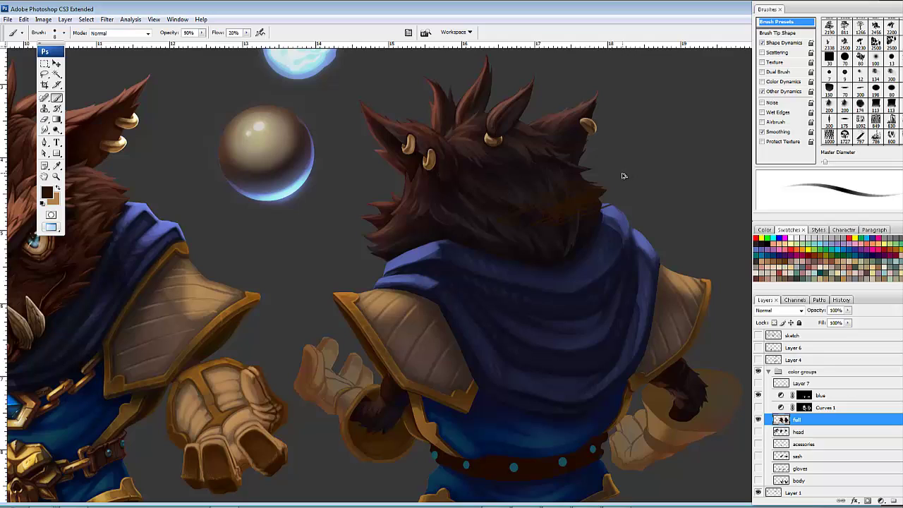
{"action": "left_click_drag", "start_coordinate": [647, 270], "coordinate": [594, 297]}
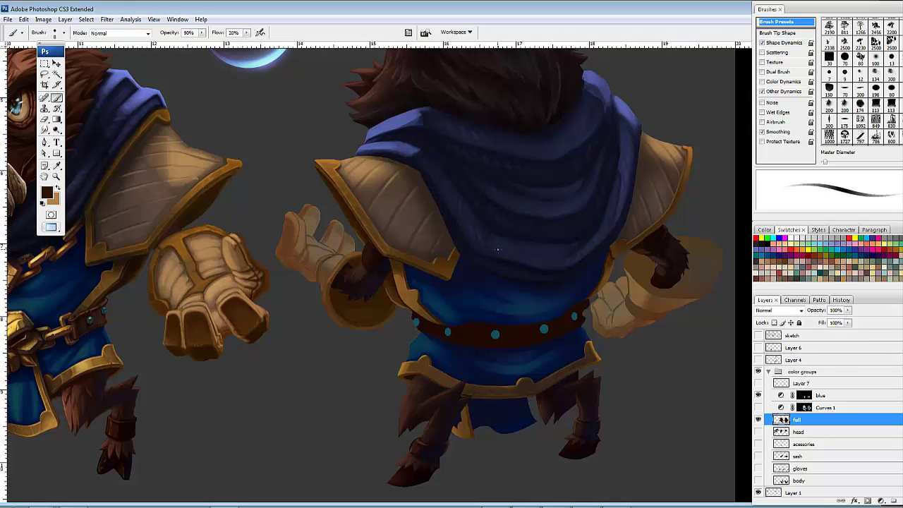
{"action": "key", "text": "w"}
{"action": "left_click", "coordinate": [540, 332]}
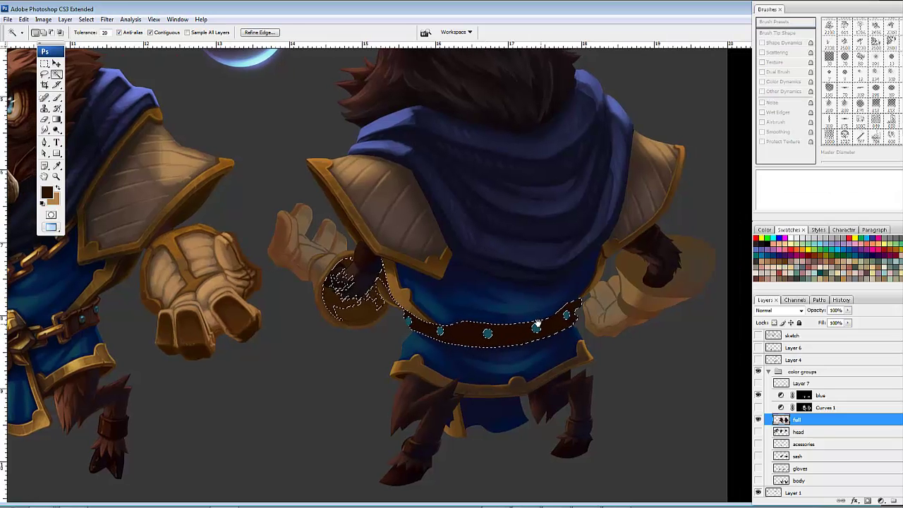
{"action": "key", "text": "l"}
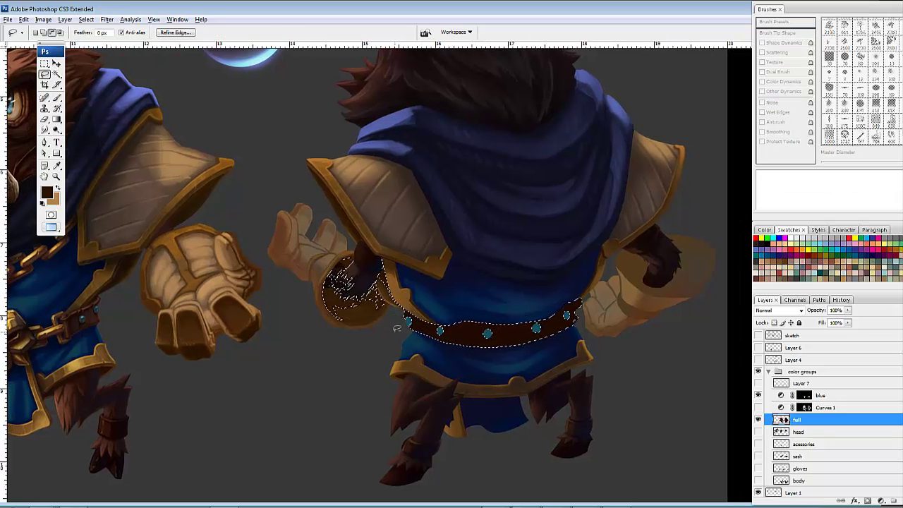
{"action": "mouse_move", "coordinate": [358, 219]}
{"action": "left_mouse_down"}
{"action": "mouse_move", "coordinate": [341, 367]}
{"action": "mouse_move", "coordinate": [404, 344]}
{"action": "left_mouse_up"}
{"action": "mouse_move", "coordinate": [598, 315]}
{"action": "left_mouse_down"}
{"action": "mouse_move", "coordinate": [669, 261]}
{"action": "mouse_move", "coordinate": [671, 300]}
{"action": "mouse_move", "coordinate": [649, 312]}
{"action": "mouse_move", "coordinate": [658, 322]}
{"action": "mouse_move", "coordinate": [653, 313]}
{"action": "left_mouse_up"}
{"action": "key", "text": "b"}
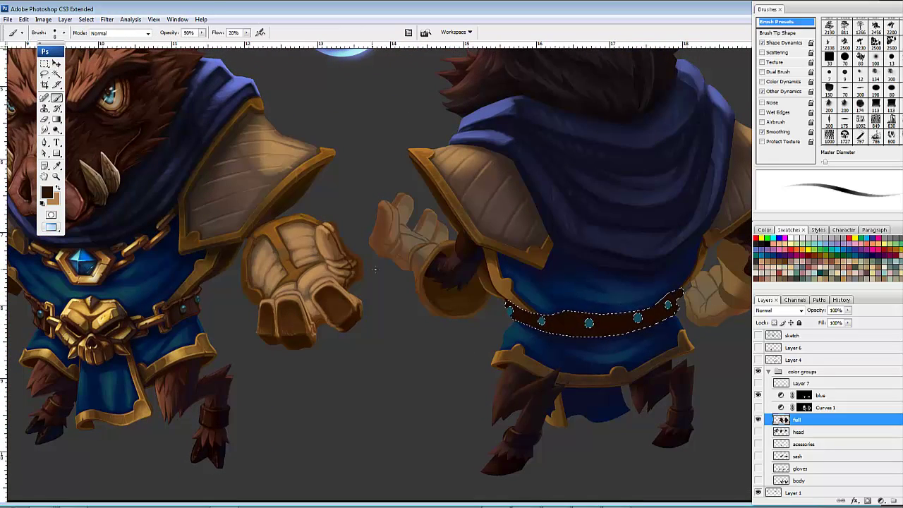
Step: Enlarge the brush to 45 and sample a dark brown from the front view's belt leather for the back belt
{"action": "mouse_move", "coordinate": [309, 283]}
{"action": "left_mouse_down"}
{"action": "mouse_move", "coordinate": [302, 277]}
{"action": "mouse_move", "coordinate": [323, 275]}
{"action": "left_mouse_up"}
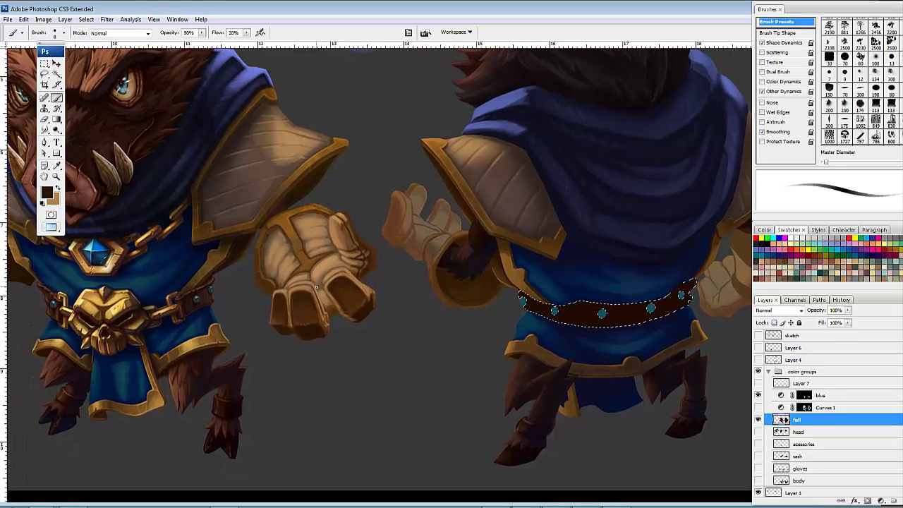
{"action": "key", "text": "bracketright"}
{"action": "key", "text": "bracketright"}
{"action": "key", "text": "bracketright"}
{"action": "key", "text": "bracketright"}
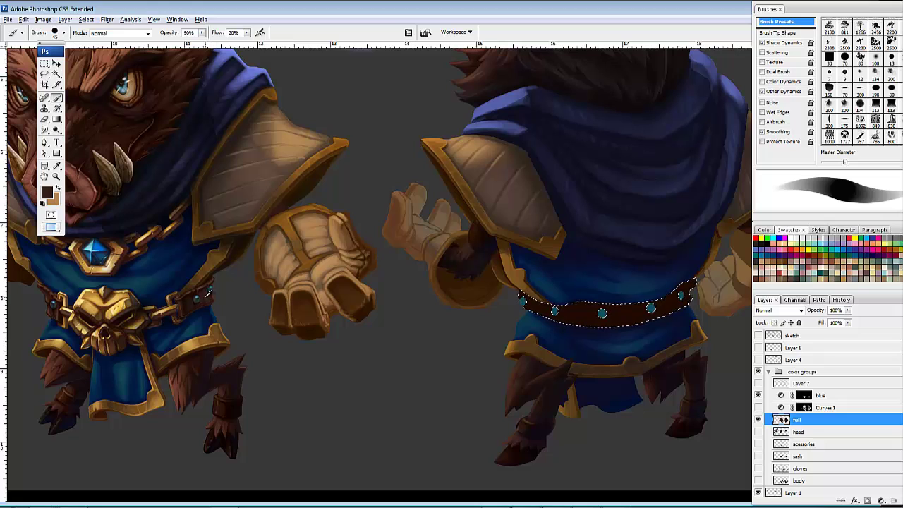
{"action": "left_click_drag", "start_coordinate": [572, 320], "coordinate": [529, 318]}
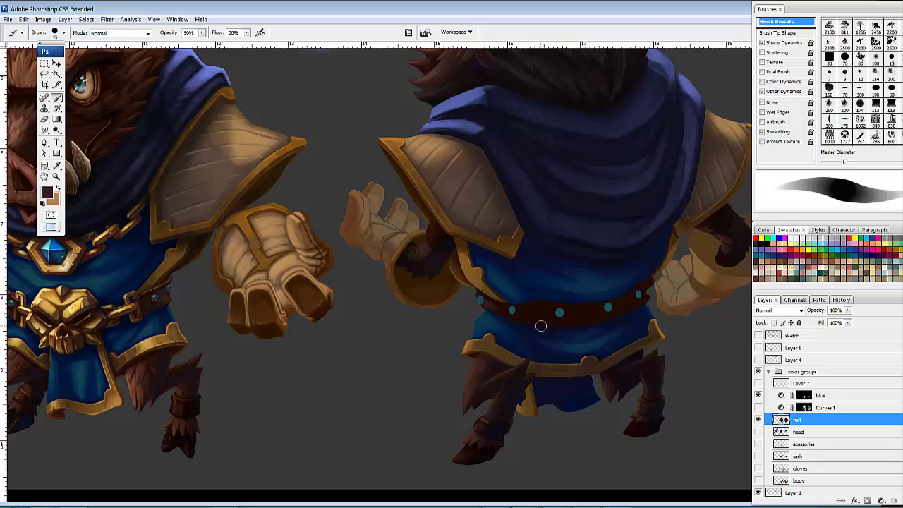
Step: Hide the selection outline and brush the first brown tones onto the end of the back view's belt
{"action": "left_click_drag", "start_coordinate": [502, 313], "coordinate": [476, 316]}
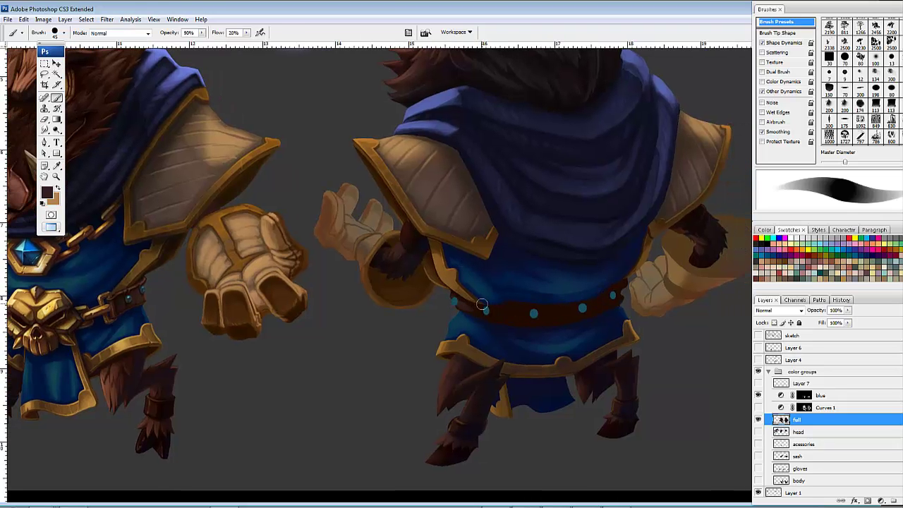
{"action": "key", "text": "ctrl+h"}
{"action": "key", "text": "ctrl+h"}
{"action": "key", "text": "ctrl+h"}
{"action": "left_click_drag", "start_coordinate": [564, 322], "coordinate": [546, 310]}
{"action": "left_click_drag", "start_coordinate": [454, 303], "coordinate": [585, 305]}
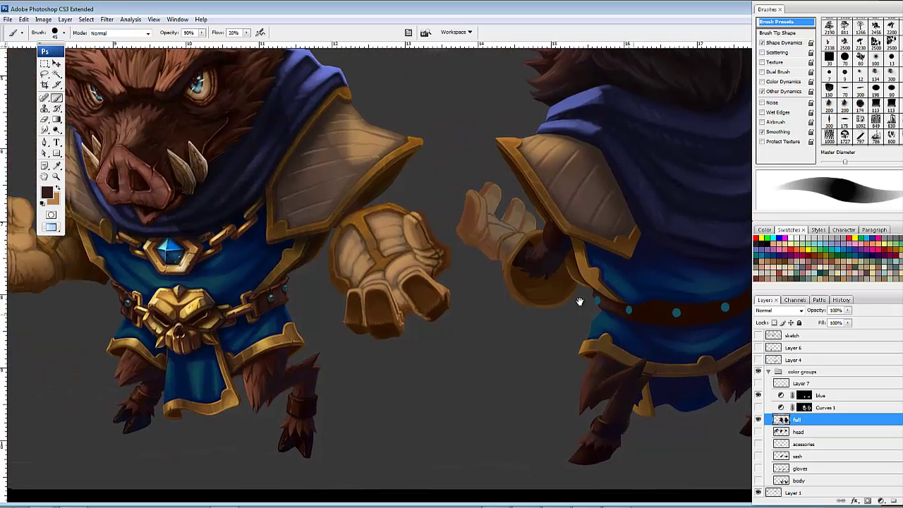
Step: Examine the front view's belt leather, studs, skull buckle, chains and gold-trimmed blue tunic up close
{"action": "left_click_drag", "start_coordinate": [509, 318], "coordinate": [626, 320]}
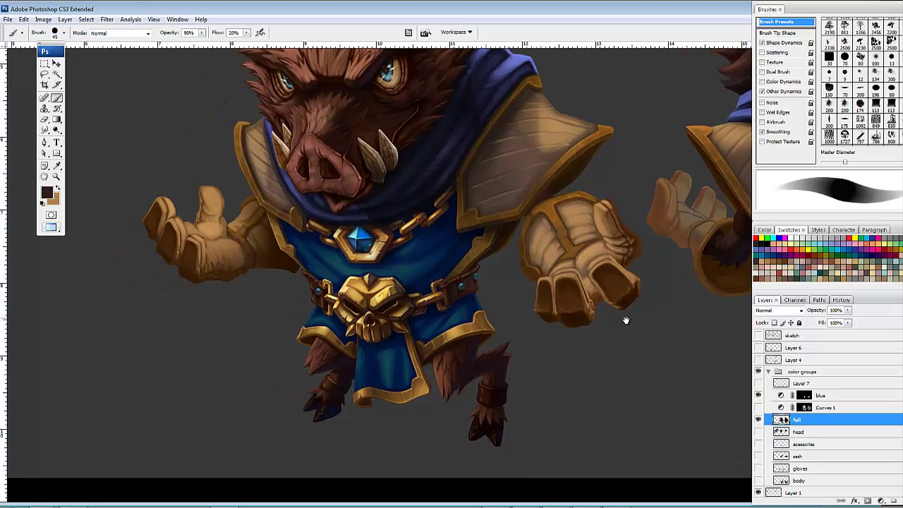
{"action": "key", "text": "ctrl+plus"}
{"action": "key", "text": "ctrl+plus"}
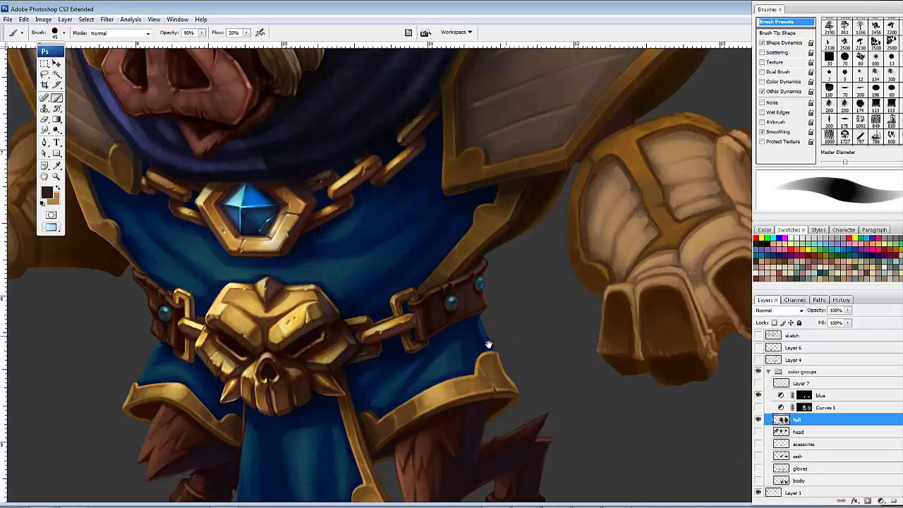
{"action": "left_click_drag", "start_coordinate": [487, 345], "coordinate": [578, 352]}
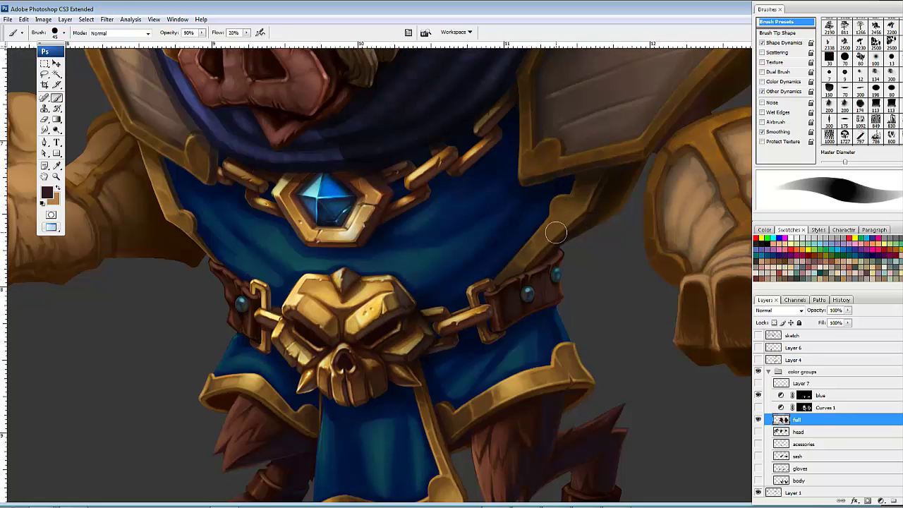
{"action": "mouse_move", "coordinate": [557, 232]}
{"action": "left_mouse_down"}
{"action": "mouse_move", "coordinate": [551, 210]}
{"action": "mouse_move", "coordinate": [559, 223]}
{"action": "left_mouse_up"}
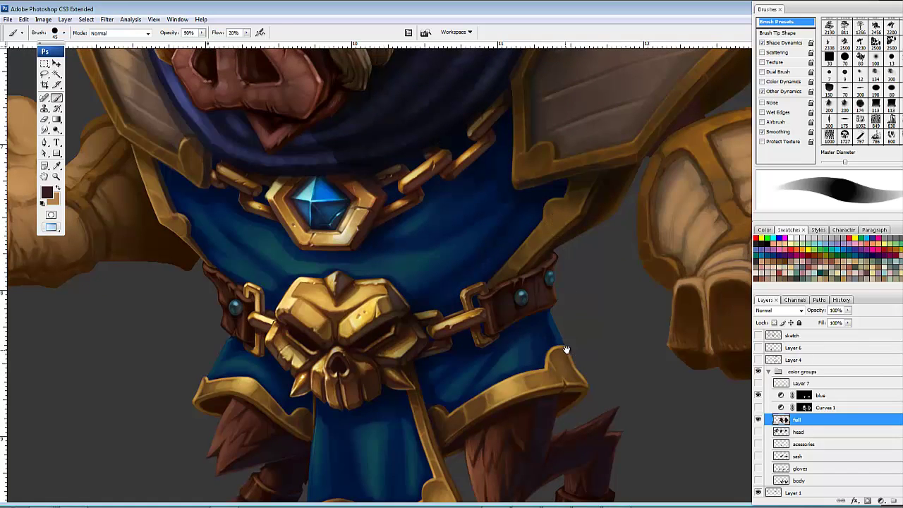
{"action": "left_click_drag", "start_coordinate": [567, 351], "coordinate": [574, 312]}
{"action": "mouse_move", "coordinate": [467, 381]}
{"action": "left_mouse_down"}
{"action": "mouse_move", "coordinate": [534, 345]}
{"action": "mouse_move", "coordinate": [569, 343]}
{"action": "mouse_move", "coordinate": [525, 349]}
{"action": "mouse_move", "coordinate": [457, 390]}
{"action": "left_mouse_up"}
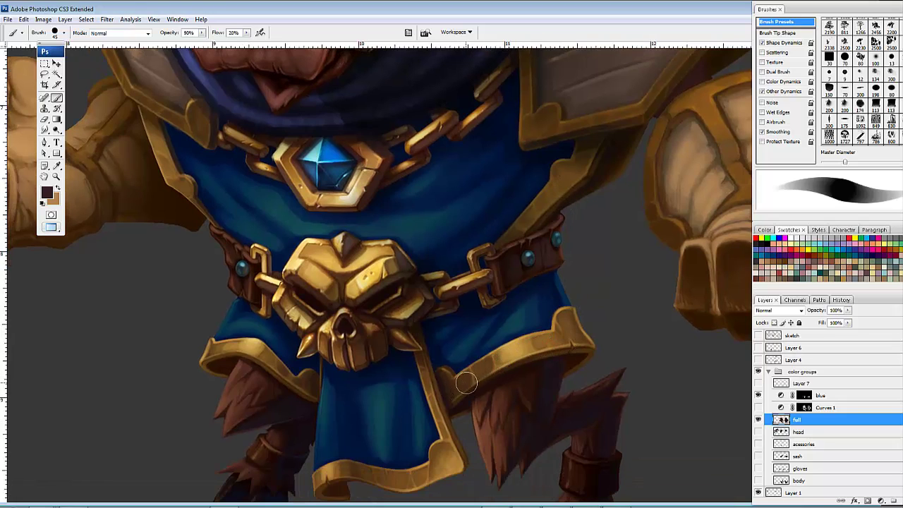
{"action": "left_click_drag", "start_coordinate": [586, 345], "coordinate": [573, 329]}
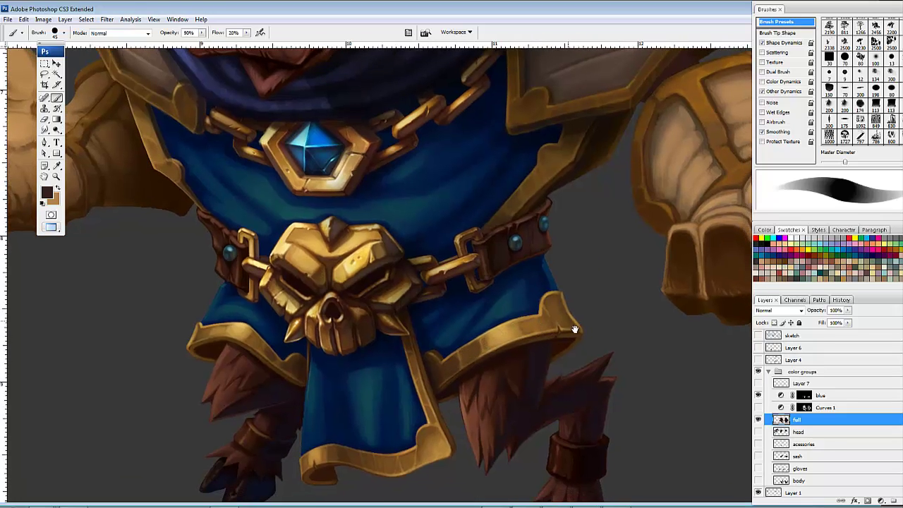
{"action": "left_click_drag", "start_coordinate": [538, 369], "coordinate": [541, 356]}
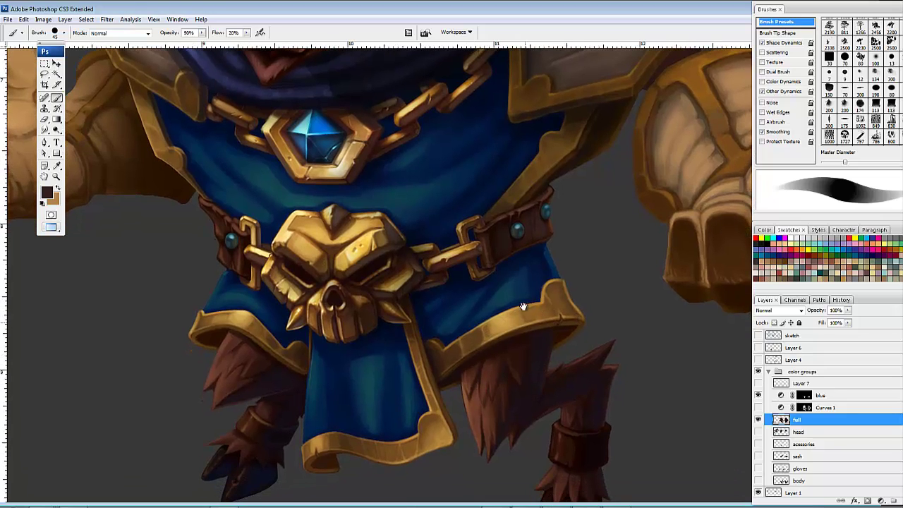
{"action": "mouse_move", "coordinate": [452, 365]}
{"action": "left_mouse_down"}
{"action": "mouse_move", "coordinate": [442, 365]}
{"action": "mouse_move", "coordinate": [446, 359]}
{"action": "left_mouse_up"}
{"action": "left_click_drag", "start_coordinate": [566, 345], "coordinate": [538, 339]}
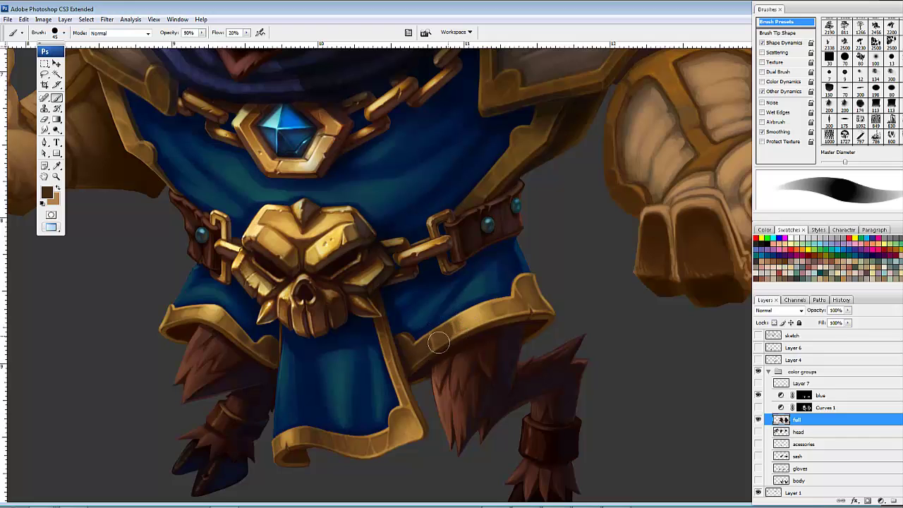
{"action": "left_click_drag", "start_coordinate": [543, 326], "coordinate": [541, 322]}
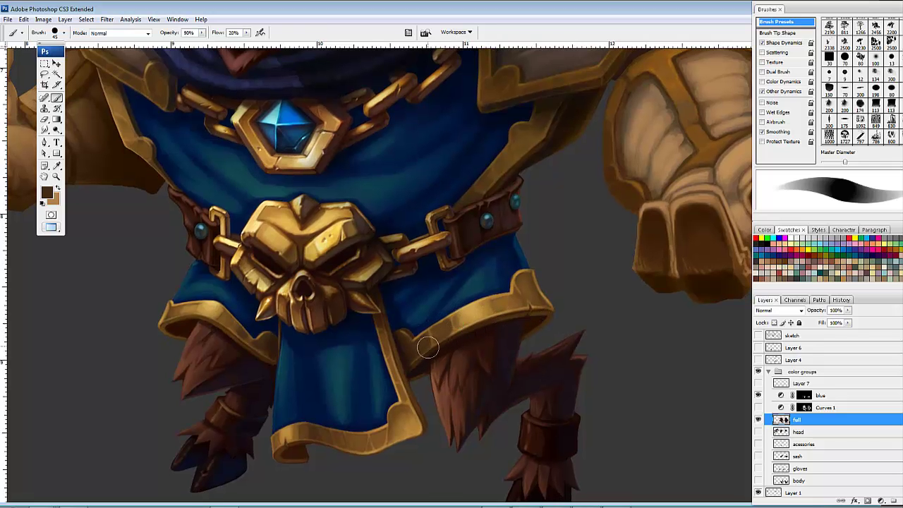
{"action": "left_click_drag", "start_coordinate": [598, 305], "coordinate": [609, 291]}
{"action": "left_click_drag", "start_coordinate": [342, 346], "coordinate": [418, 351]}
{"action": "left_click_drag", "start_coordinate": [442, 406], "coordinate": [401, 357]}
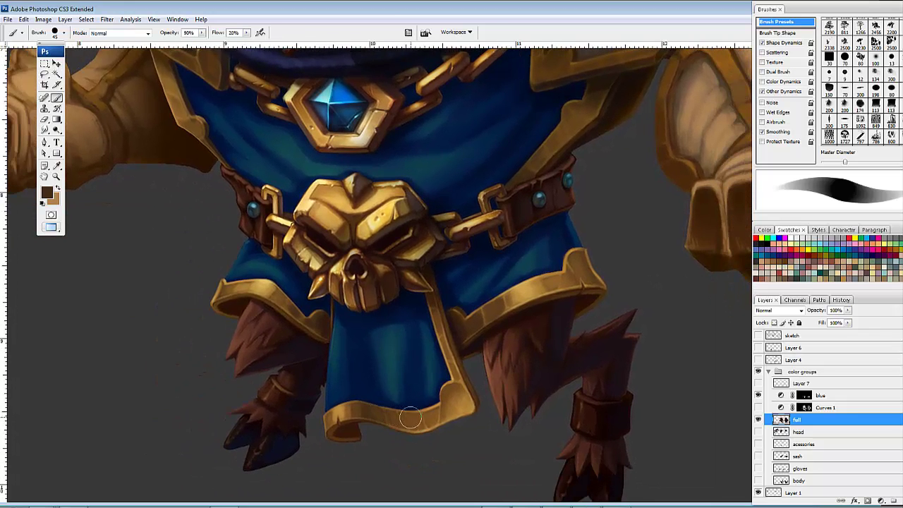
{"action": "left_click_drag", "start_coordinate": [509, 393], "coordinate": [498, 376]}
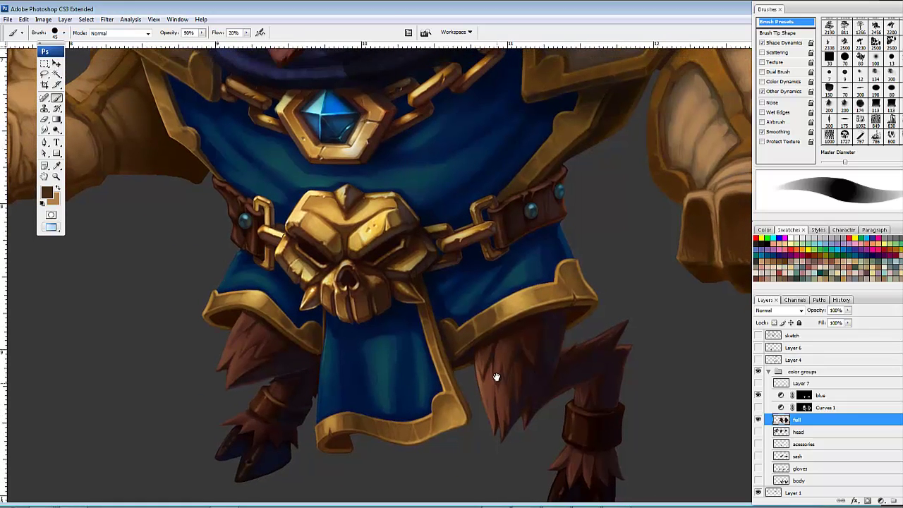
Step: Examine the front view's large glove, gem pendant, shoulder armour, tusks and face fur, and compare their finish with the belt
{"action": "left_click_drag", "start_coordinate": [522, 331], "coordinate": [323, 363]}
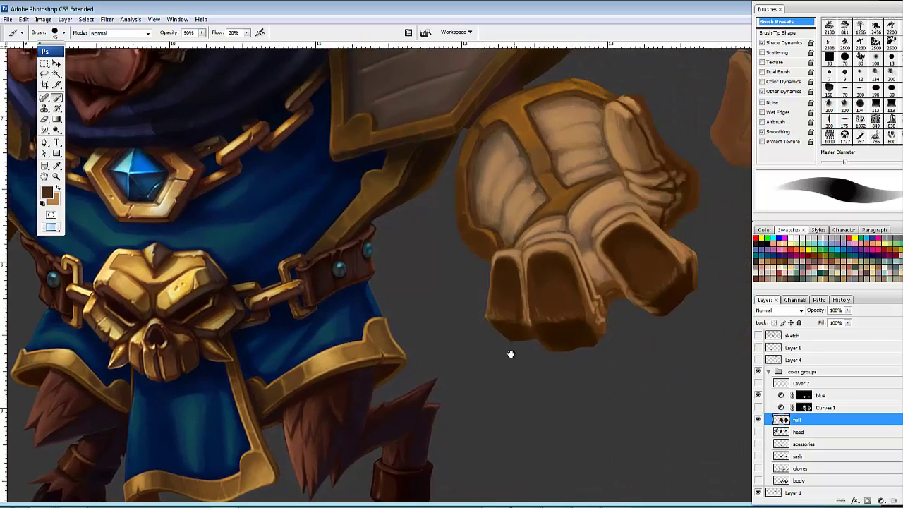
{"action": "left_click_drag", "start_coordinate": [510, 354], "coordinate": [508, 362]}
{"action": "left_click_drag", "start_coordinate": [663, 306], "coordinate": [635, 347]}
{"action": "left_click_drag", "start_coordinate": [487, 313], "coordinate": [770, 357]}
{"action": "left_click_drag", "start_coordinate": [544, 326], "coordinate": [623, 323]}
{"action": "left_click_drag", "start_coordinate": [619, 285], "coordinate": [528, 405]}
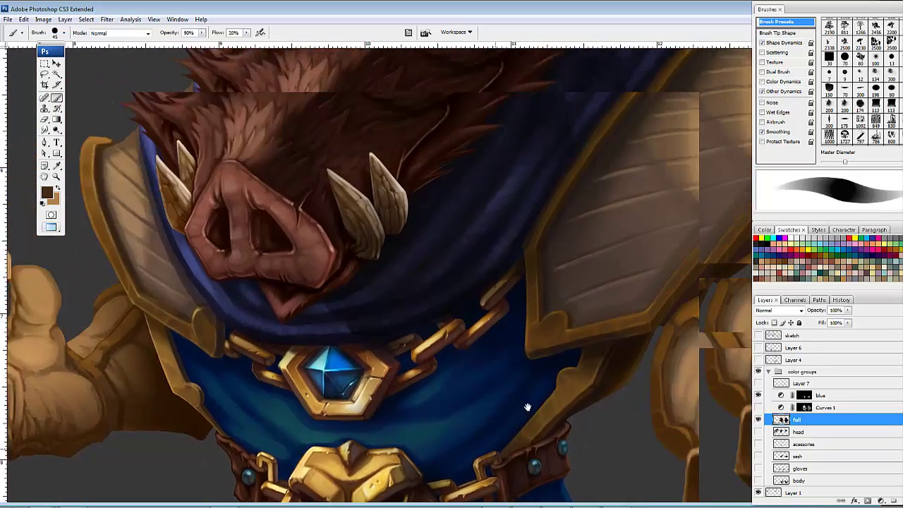
{"action": "left_click_drag", "start_coordinate": [645, 332], "coordinate": [506, 391]}
{"action": "left_click_drag", "start_coordinate": [585, 380], "coordinate": [543, 378]}
{"action": "scroll", "coordinate": [544, 378], "scroll_direction": "right", "scroll_amount": 2}
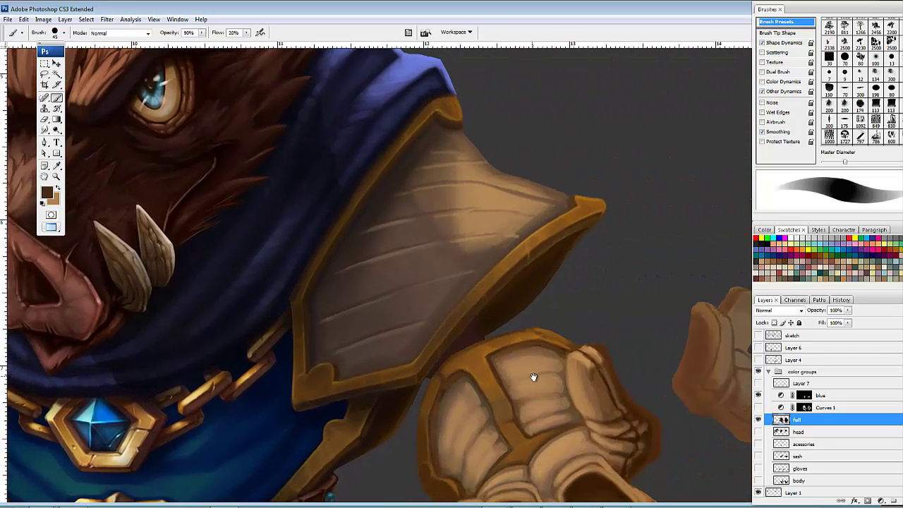
{"action": "left_click_drag", "start_coordinate": [562, 296], "coordinate": [667, 357]}
{"action": "scroll", "coordinate": [669, 366], "scroll_direction": "up", "scroll_amount": 4}
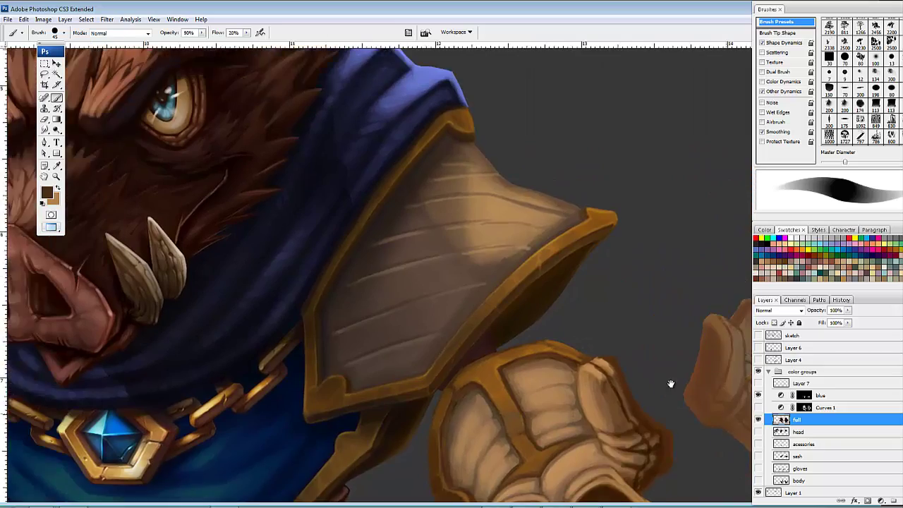
{"action": "scroll", "coordinate": [657, 388], "scroll_direction": "left", "scroll_amount": 10}
{"action": "scroll", "coordinate": [635, 423], "scroll_direction": "up", "scroll_amount": 2}
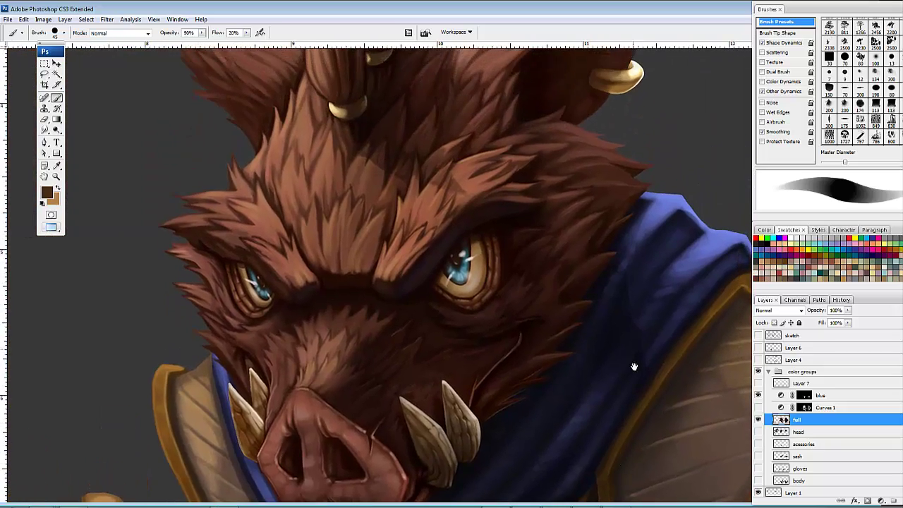
{"action": "scroll", "coordinate": [633, 365], "scroll_direction": "down", "scroll_amount": 6}
{"action": "scroll", "coordinate": [484, 328], "scroll_direction": "right", "scroll_amount": 6}
{"action": "scroll", "coordinate": [631, 357], "scroll_direction": "down", "scroll_amount": 2}
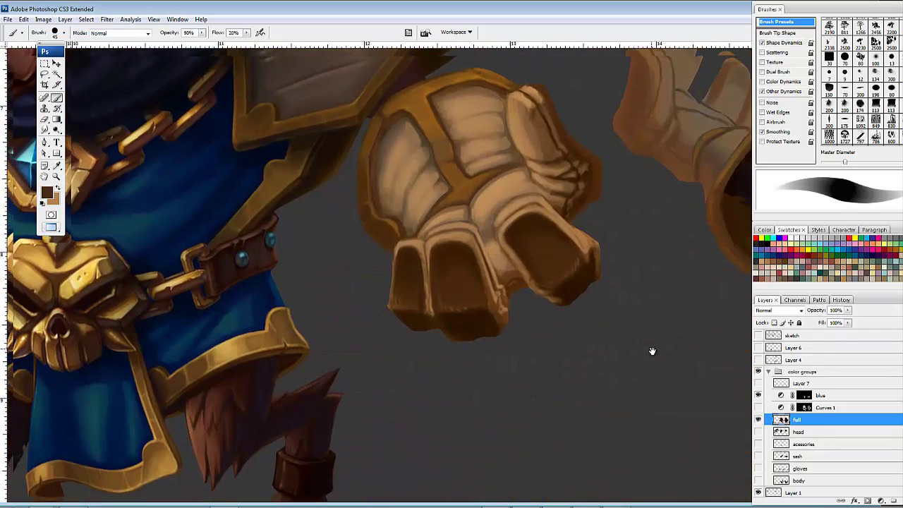
{"action": "scroll", "coordinate": [652, 353], "scroll_direction": "left", "scroll_amount": 5}
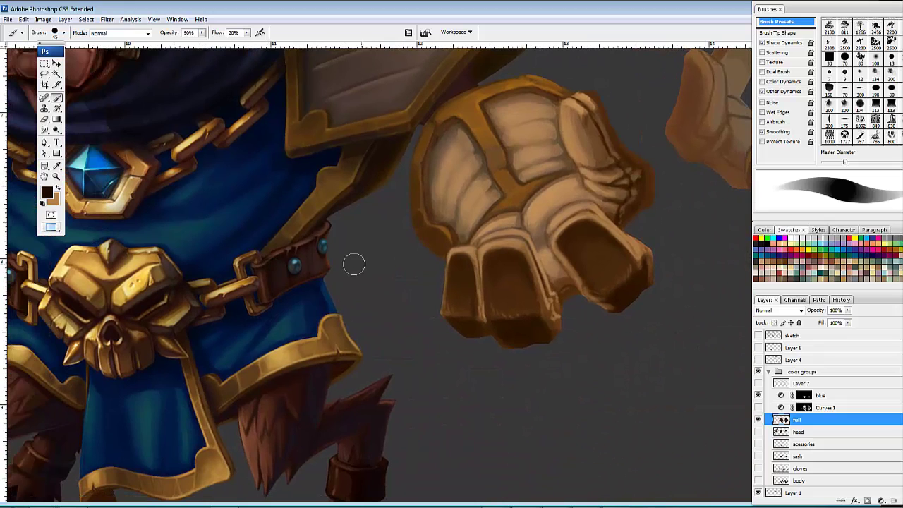
Step: Brush the sampled dark brown over the leather of the back view's belt, out to its far end
{"action": "left_click_drag", "start_coordinate": [566, 315], "coordinate": [218, 287]}
{"action": "left_click_drag", "start_coordinate": [563, 290], "coordinate": [435, 301]}
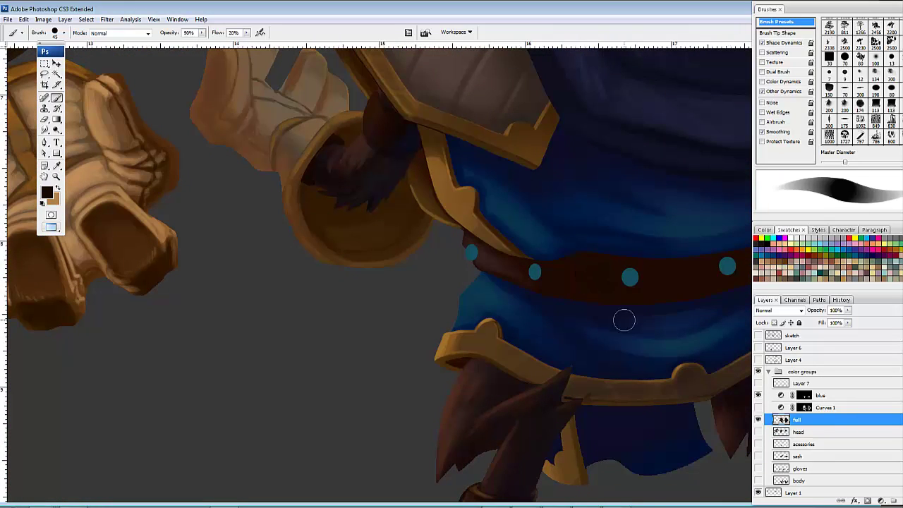
{"action": "left_click_drag", "start_coordinate": [667, 294], "coordinate": [480, 320]}
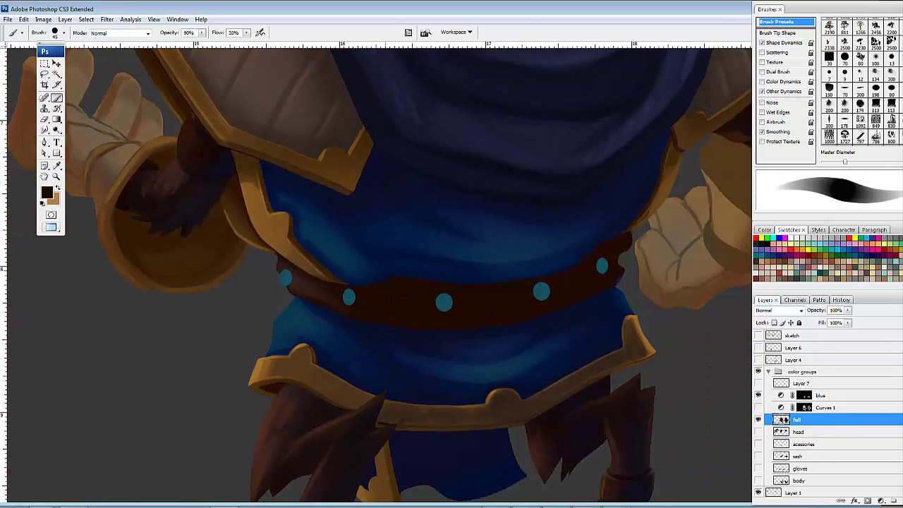
{"action": "mouse_move", "coordinate": [520, 288]}
{"action": "left_mouse_down"}
{"action": "mouse_move", "coordinate": [588, 271]}
{"action": "mouse_move", "coordinate": [622, 274]}
{"action": "left_mouse_up"}
{"action": "left_click_drag", "start_coordinate": [626, 250], "coordinate": [619, 269]}
Step: Examine the back view's blue cloak folds, shoulder armour, head fur, ears and gold earrings up close
{"action": "mouse_move", "coordinate": [459, 325]}
{"action": "left_mouse_down"}
{"action": "mouse_move", "coordinate": [444, 359]}
{"action": "mouse_move", "coordinate": [462, 393]}
{"action": "left_mouse_up"}
{"action": "left_click_drag", "start_coordinate": [455, 346], "coordinate": [456, 426]}
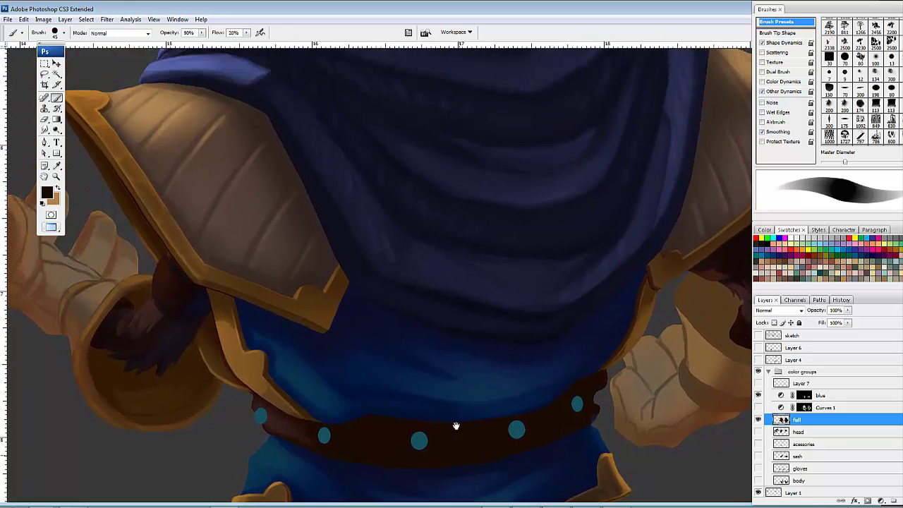
{"action": "left_click_drag", "start_coordinate": [443, 243], "coordinate": [456, 427]}
{"action": "left_click_drag", "start_coordinate": [480, 275], "coordinate": [497, 434]}
{"action": "mouse_move", "coordinate": [467, 324]}
{"action": "left_mouse_down"}
{"action": "mouse_move", "coordinate": [477, 396]}
{"action": "mouse_move", "coordinate": [471, 388]}
{"action": "left_mouse_up"}
{"action": "left_click_drag", "start_coordinate": [452, 333], "coordinate": [442, 323]}
{"action": "mouse_move", "coordinate": [481, 395]}
{"action": "left_mouse_down"}
{"action": "mouse_move", "coordinate": [472, 409]}
{"action": "mouse_move", "coordinate": [455, 326]}
{"action": "left_mouse_up"}
{"action": "left_click_drag", "start_coordinate": [495, 379], "coordinate": [490, 388]}
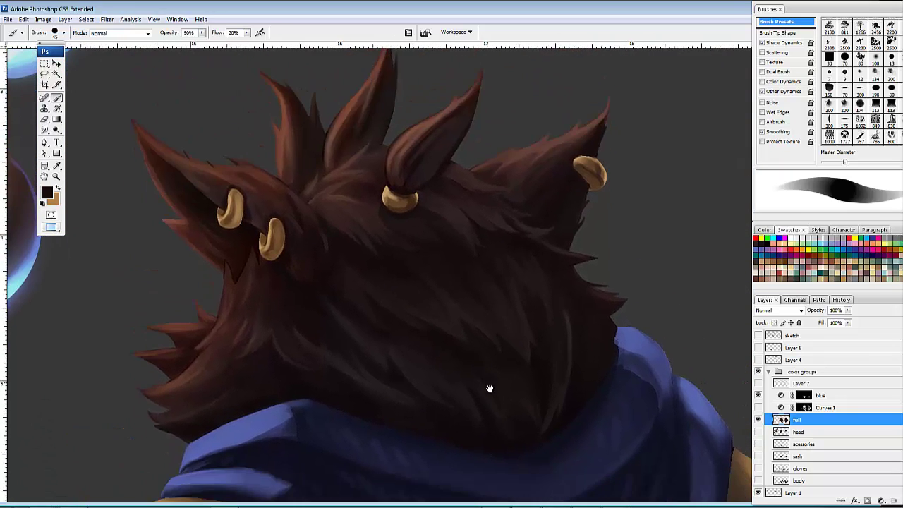
{"action": "left_click_drag", "start_coordinate": [497, 344], "coordinate": [558, 362]}
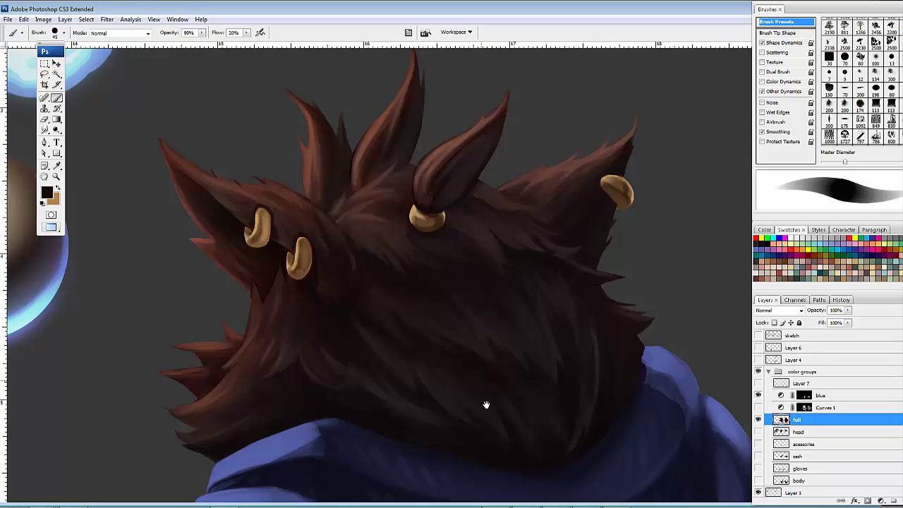
Step: Touch up the back belt's dark brown beside the gold trim, and hide and show the full layer to check it
{"action": "scroll", "coordinate": [486, 404], "scroll_direction": "down", "scroll_amount": 10}
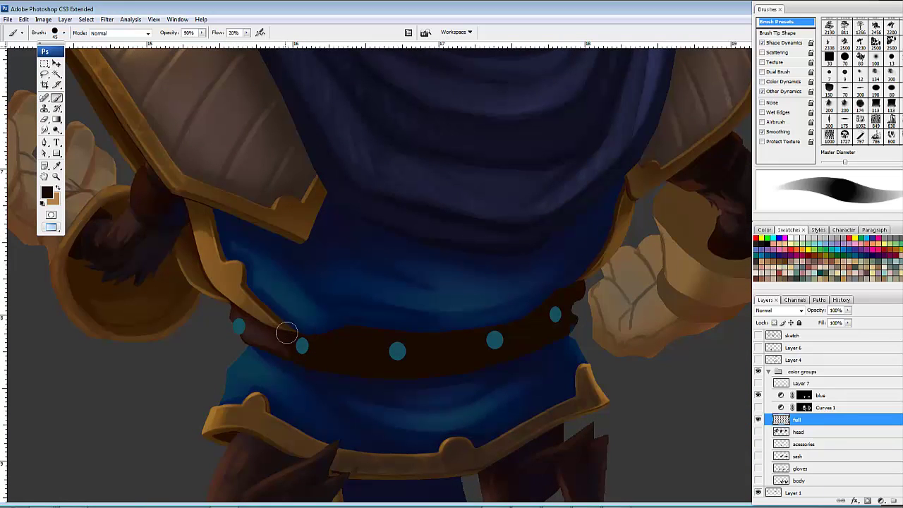
{"action": "left_click_drag", "start_coordinate": [289, 327], "coordinate": [296, 333]}
{"action": "left_click_drag", "start_coordinate": [364, 364], "coordinate": [343, 346]}
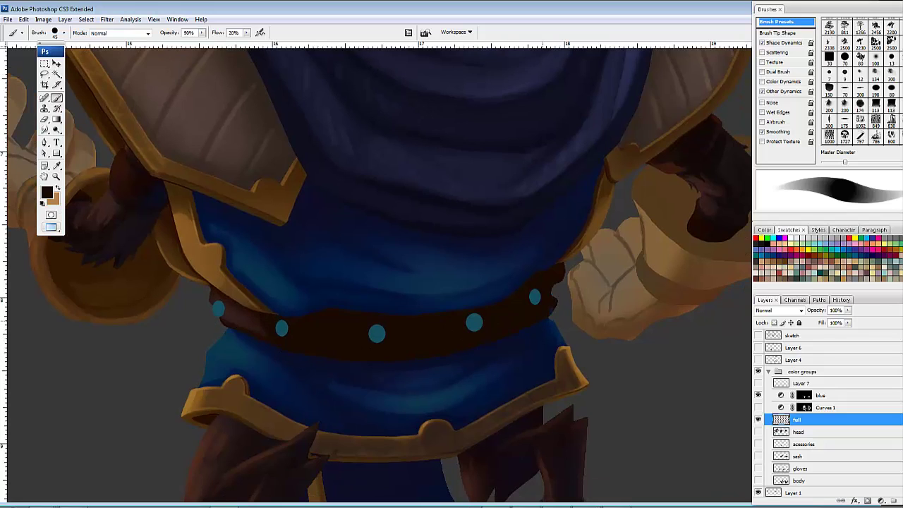
{"action": "left_click_drag", "start_coordinate": [569, 320], "coordinate": [562, 309]}
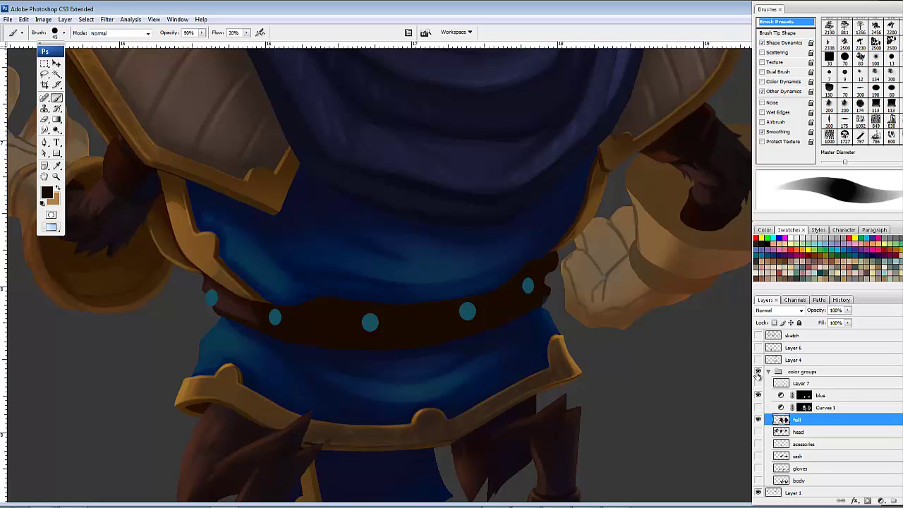
{"action": "left_click", "coordinate": [758, 420]}
{"action": "left_click", "coordinate": [758, 420]}
{"action": "left_click_drag", "start_coordinate": [540, 289], "coordinate": [552, 303]}
Step: Select the back belt's leather around the studs with the Magic Wand, hide the selection outline and darken the belt's end
{"action": "key", "text": "w"}
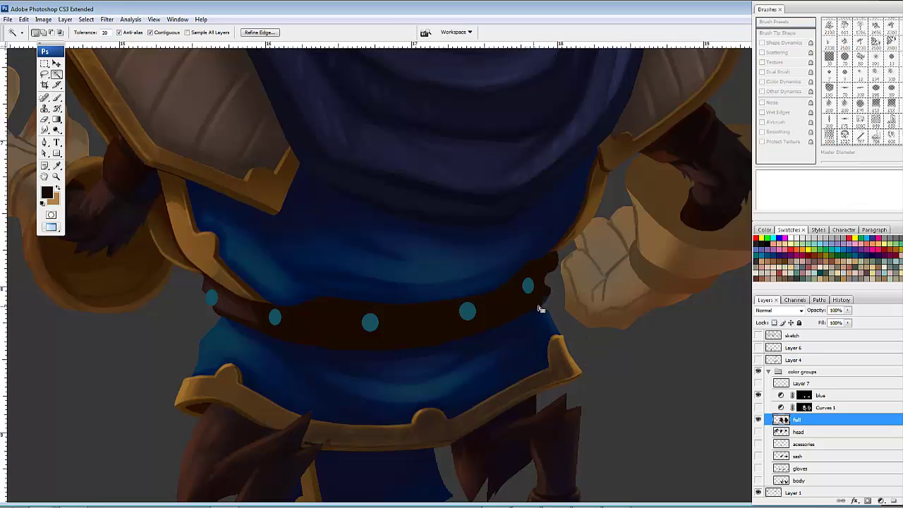
{"action": "left_click", "coordinate": [544, 302]}
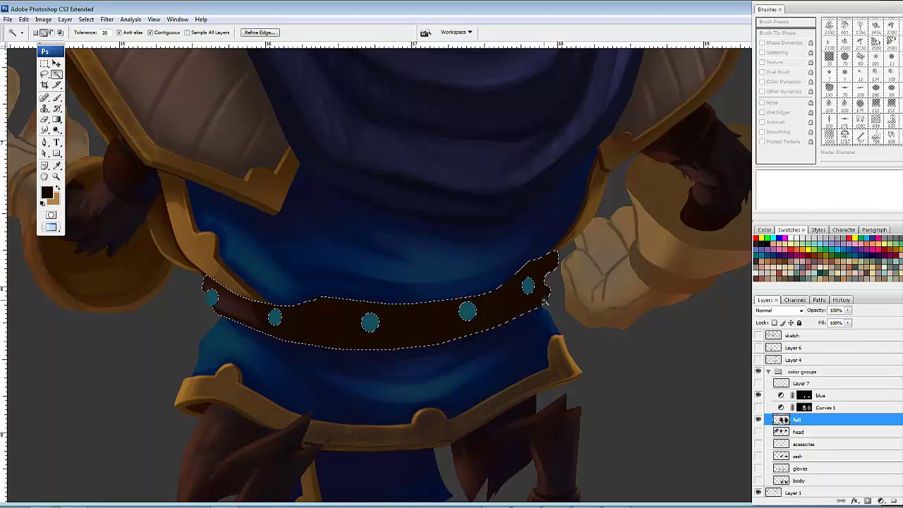
{"action": "key", "text": "b"}
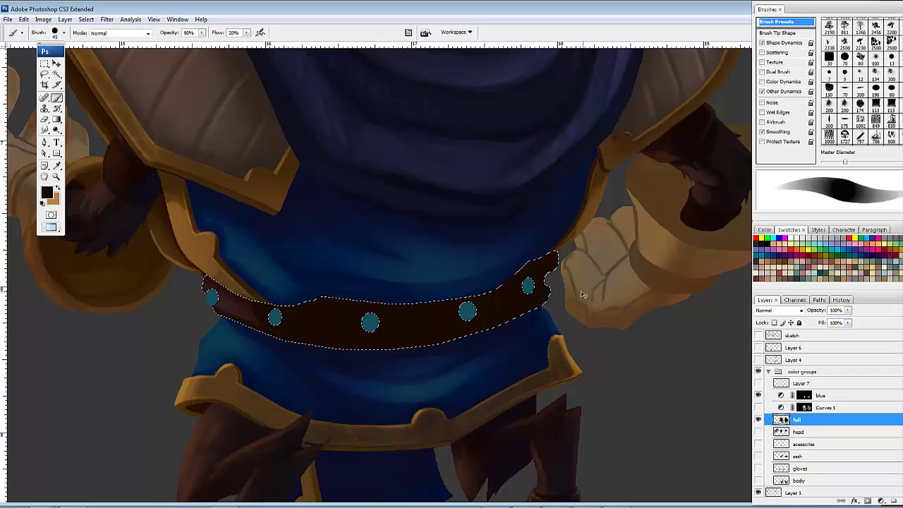
{"action": "key", "text": "ctrl+h"}
{"action": "left_click_drag", "start_coordinate": [507, 302], "coordinate": [542, 296]}
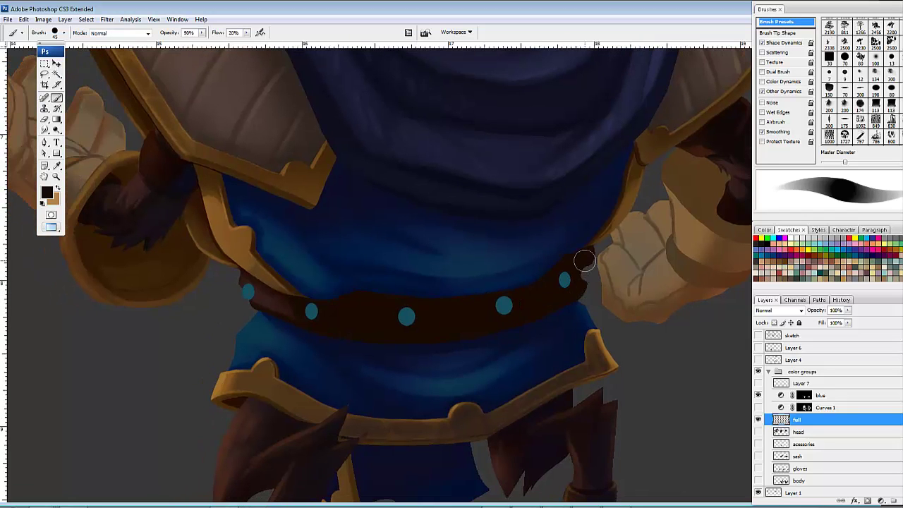
Step: Examine the front view's belt leather, studs and skull buckle, and compare them with the back view's belt
{"action": "left_click_drag", "start_coordinate": [443, 318], "coordinate": [488, 328]}
{"action": "left_click_drag", "start_coordinate": [331, 361], "coordinate": [620, 331]}
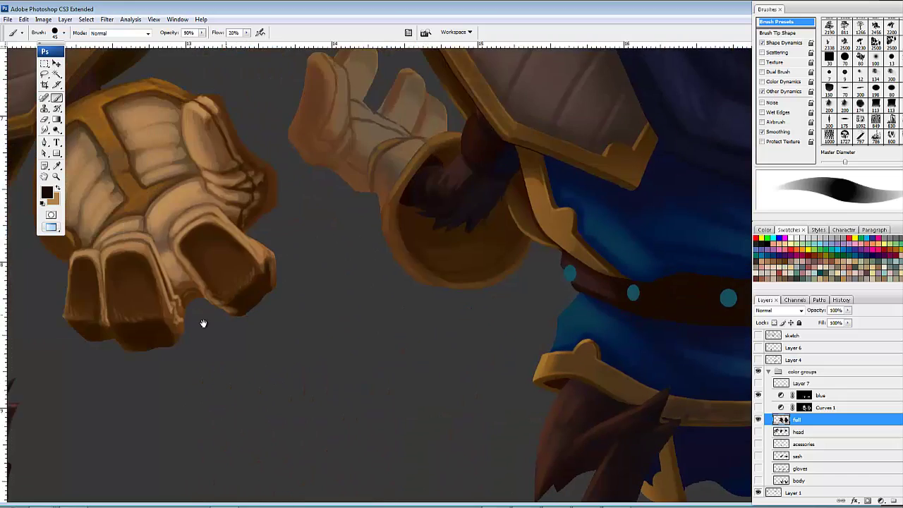
{"action": "left_click_drag", "start_coordinate": [202, 322], "coordinate": [473, 317]}
{"action": "left_click_drag", "start_coordinate": [379, 349], "coordinate": [594, 321]}
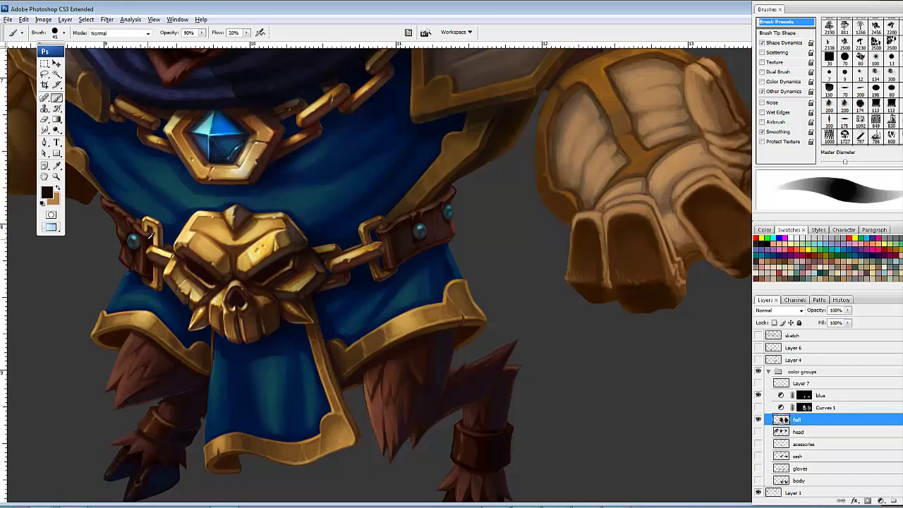
{"action": "left_click_drag", "start_coordinate": [532, 291], "coordinate": [131, 174]}
{"action": "left_click_drag", "start_coordinate": [382, 286], "coordinate": [71, 340]}
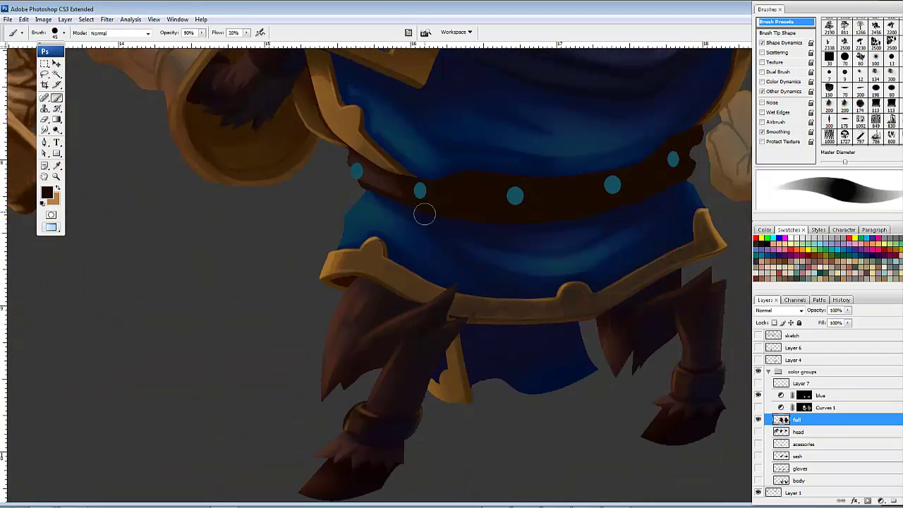
{"action": "mouse_move", "coordinate": [490, 216]}
{"action": "left_mouse_down"}
{"action": "mouse_move", "coordinate": [490, 256]}
{"action": "mouse_move", "coordinate": [456, 312]}
{"action": "mouse_move", "coordinate": [426, 309]}
{"action": "left_mouse_up"}
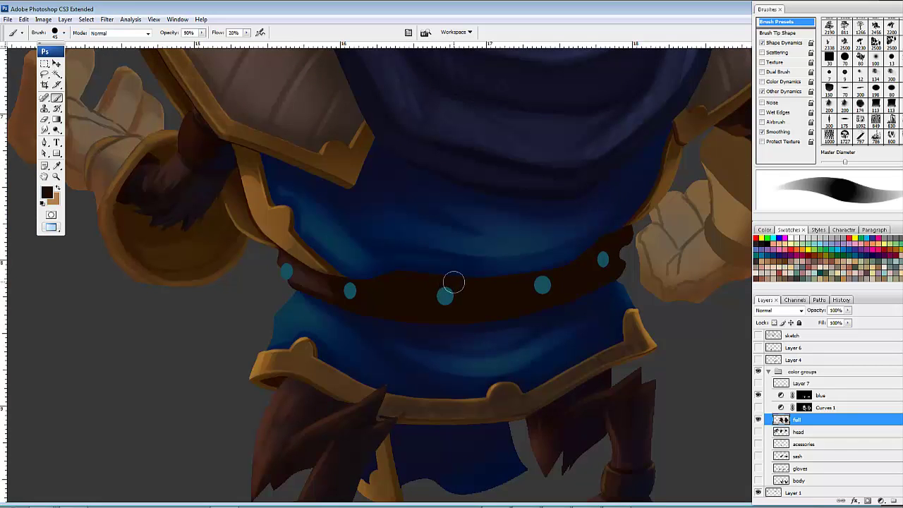
Step: Select all the back belt's leather around the studs, sample its lighter reddish brown and paint the opposite end with it
{"action": "key", "text": "w"}
{"action": "left_click", "coordinate": [391, 292]}
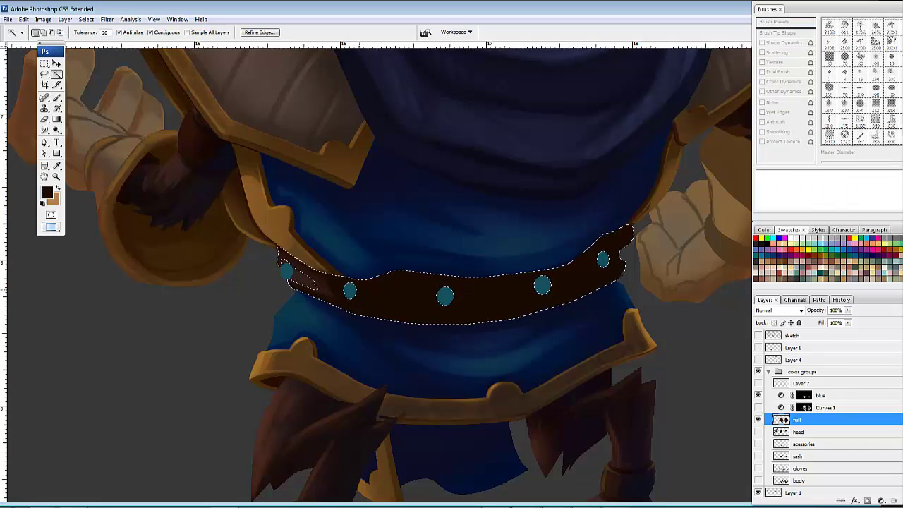
{"action": "left_click", "coordinate": [311, 284], "text": "shift"}
{"action": "left_click_drag", "start_coordinate": [555, 300], "coordinate": [510, 299]}
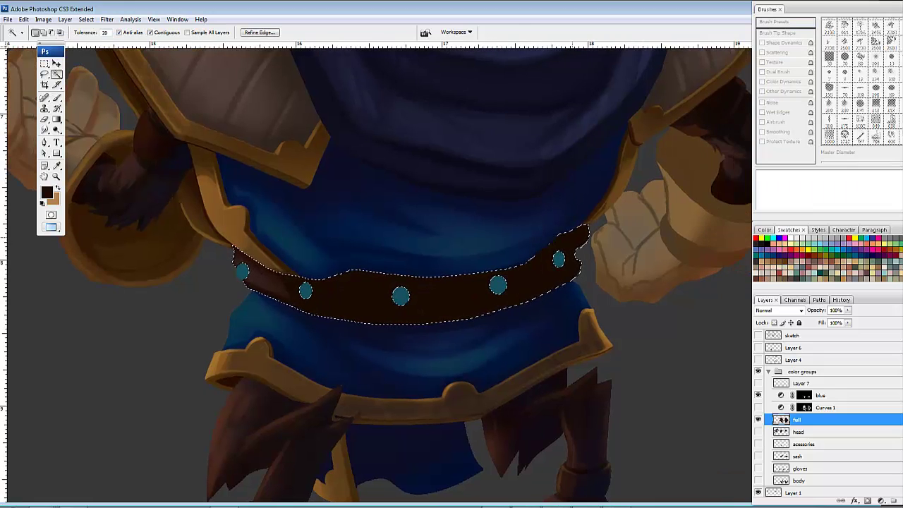
{"action": "key", "text": "b"}
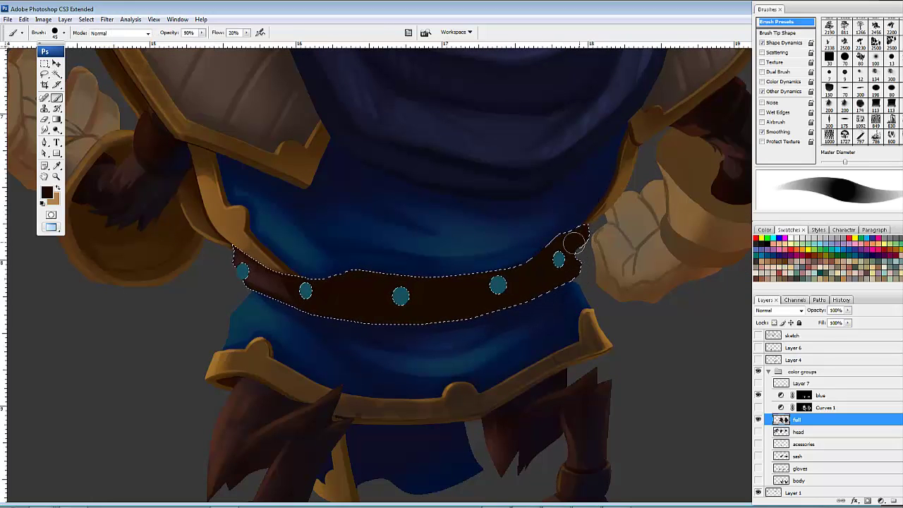
{"action": "left_click", "coordinate": [261, 278], "text": "alt"}
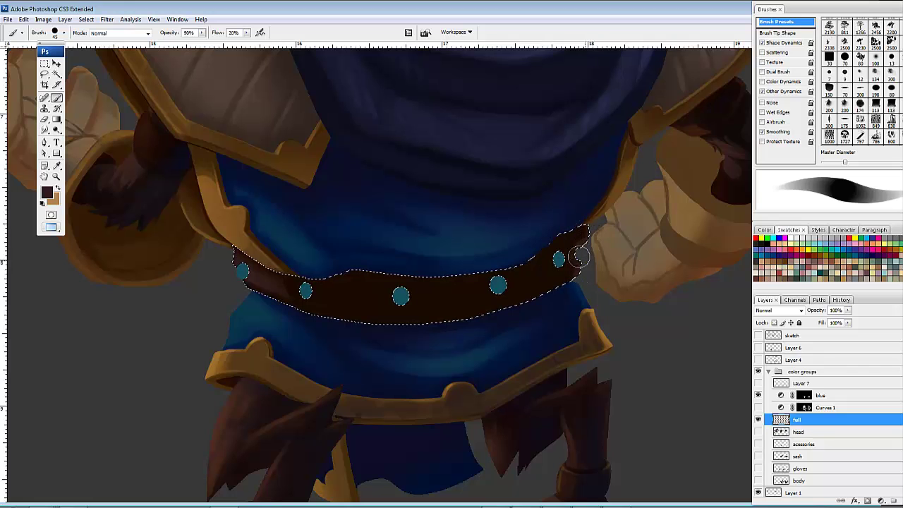
Step: Examine the whole back view's lighting against the shaded reference sphere and the finished front view
{"action": "left_click_drag", "start_coordinate": [399, 252], "coordinate": [518, 281]}
{"action": "key", "text": "ctrl+minus"}
{"action": "key", "text": "ctrl+minus"}
{"action": "left_click_drag", "start_coordinate": [513, 185], "coordinate": [512, 238]}
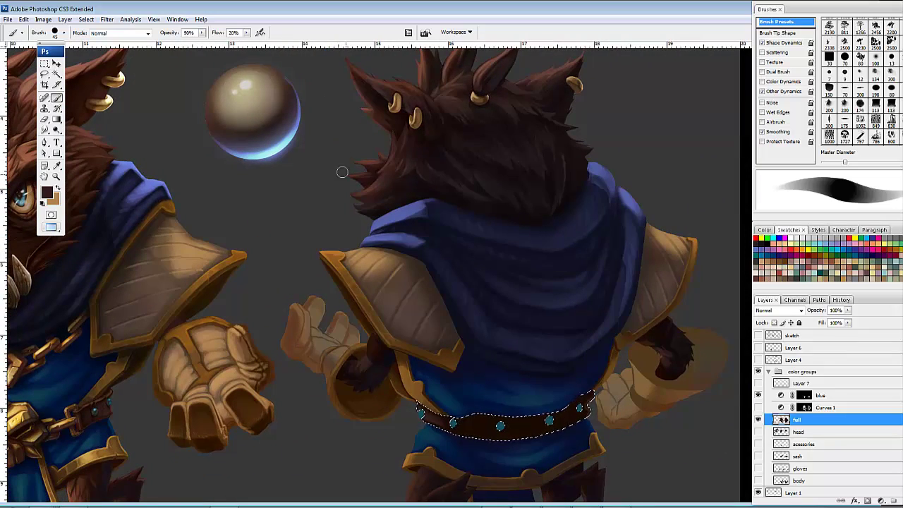
{"action": "left_click_drag", "start_coordinate": [589, 360], "coordinate": [581, 327]}
{"action": "mouse_move", "coordinate": [474, 338]}
{"action": "left_mouse_down"}
{"action": "mouse_move", "coordinate": [491, 345]}
{"action": "mouse_move", "coordinate": [490, 371]}
{"action": "mouse_move", "coordinate": [514, 365]}
{"action": "mouse_move", "coordinate": [498, 347]}
{"action": "left_mouse_up"}
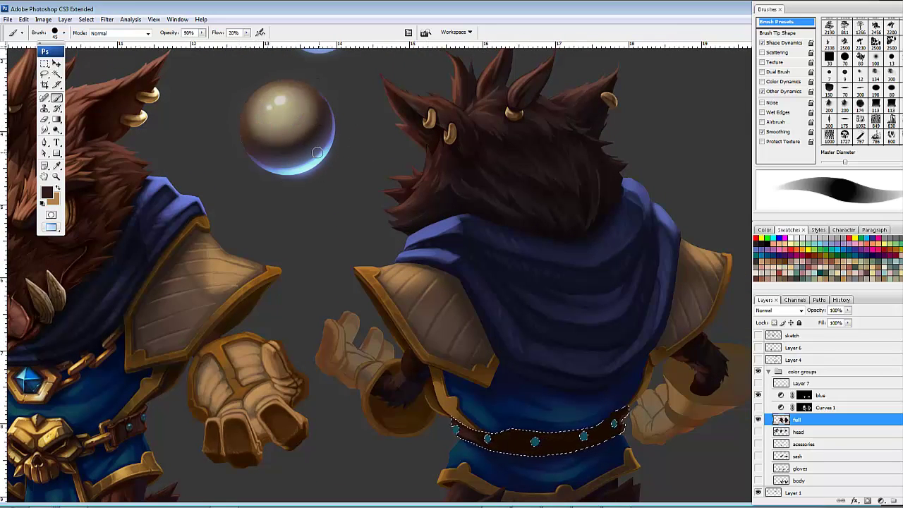
{"action": "mouse_move", "coordinate": [384, 173]}
{"action": "left_mouse_down"}
{"action": "mouse_move", "coordinate": [343, 172]}
{"action": "mouse_move", "coordinate": [362, 176]}
{"action": "left_mouse_up"}
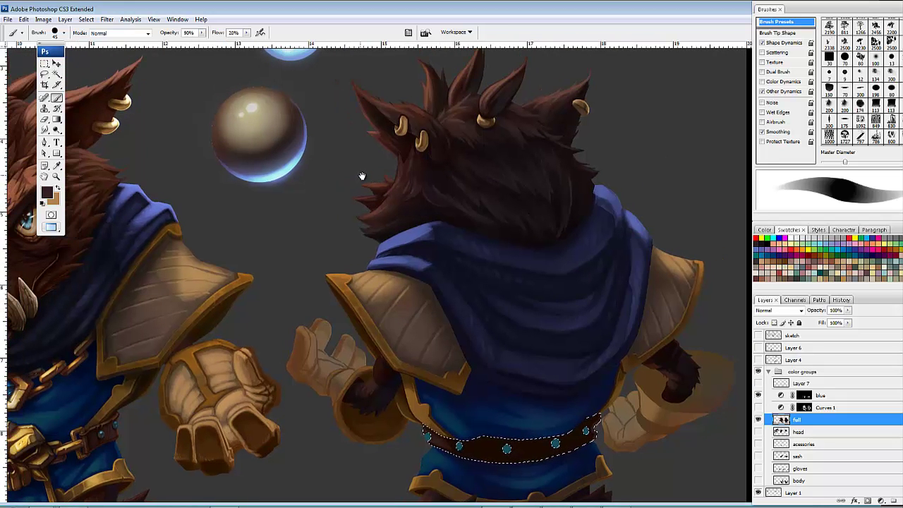
{"action": "left_click_drag", "start_coordinate": [467, 247], "coordinate": [455, 225]}
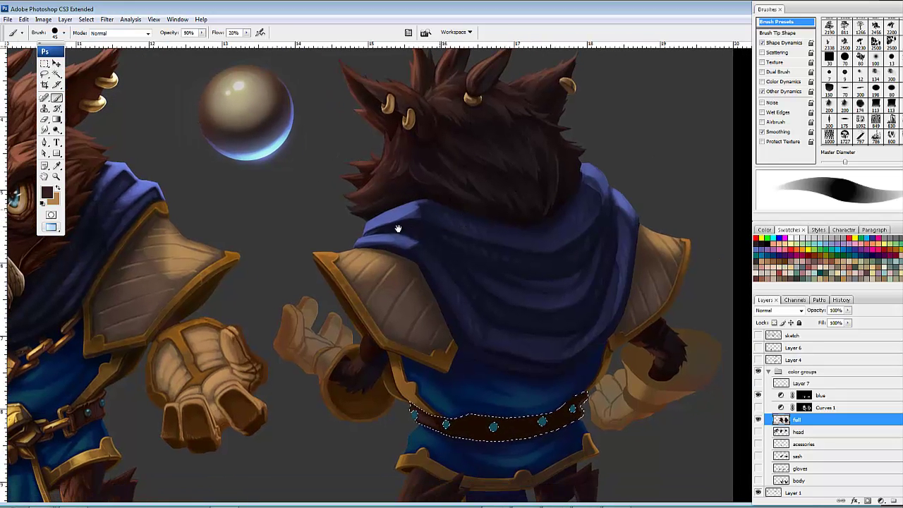
{"action": "left_click_drag", "start_coordinate": [470, 255], "coordinate": [575, 299]}
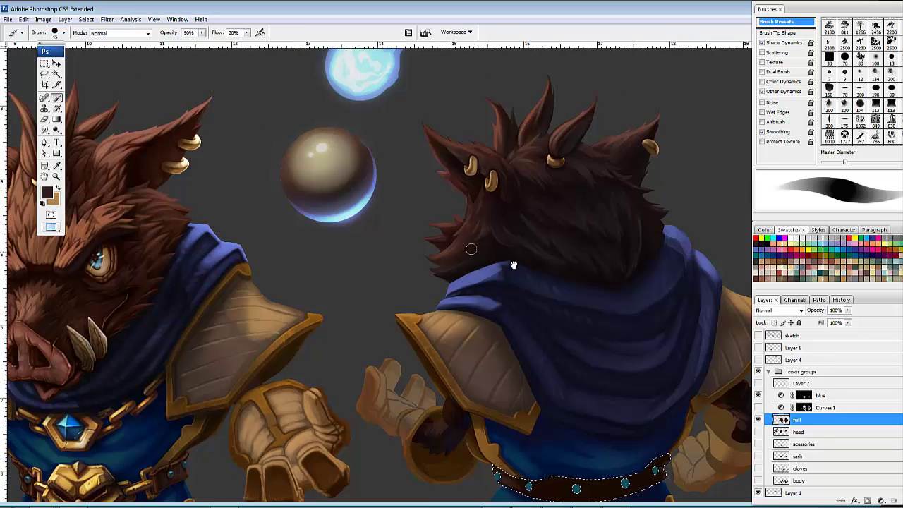
{"action": "mouse_move", "coordinate": [470, 249]}
{"action": "left_mouse_down"}
{"action": "mouse_move", "coordinate": [454, 238]}
{"action": "mouse_move", "coordinate": [517, 367]}
{"action": "mouse_move", "coordinate": [504, 327]}
{"action": "mouse_move", "coordinate": [532, 327]}
{"action": "mouse_move", "coordinate": [563, 354]}
{"action": "mouse_move", "coordinate": [598, 362]}
{"action": "left_mouse_up"}
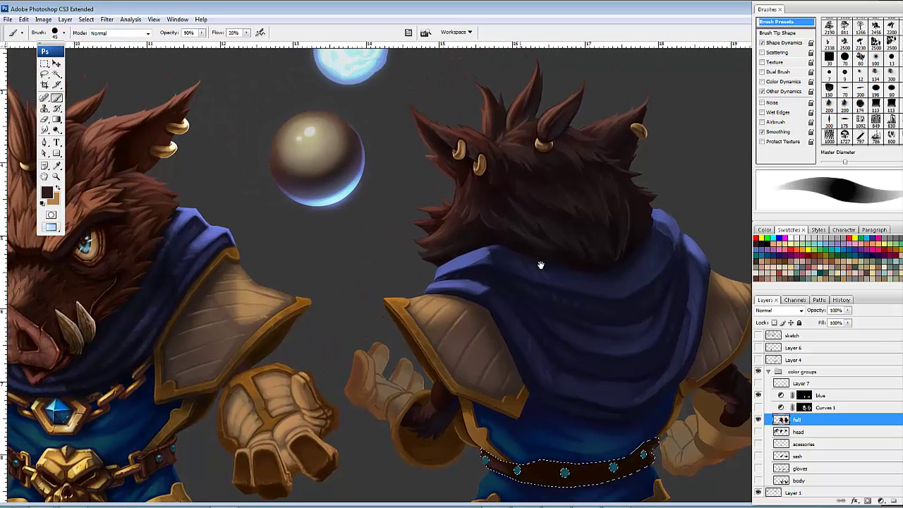
Step: Brush the reddish brown onto both outer ends of the back view's belt inside the selection
{"action": "left_click_drag", "start_coordinate": [591, 328], "coordinate": [539, 268]}
{"action": "key", "text": "ctrl+plus"}
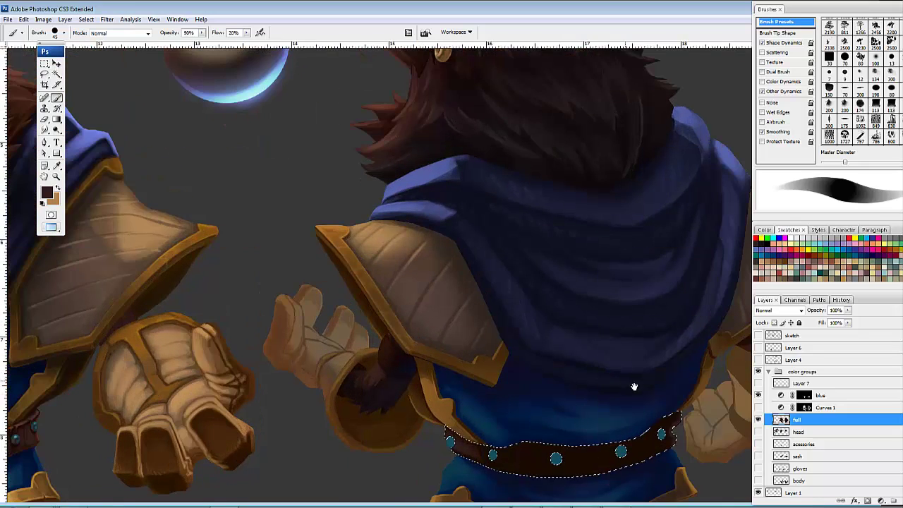
{"action": "left_click_drag", "start_coordinate": [635, 387], "coordinate": [562, 302]}
{"action": "left_click_drag", "start_coordinate": [613, 329], "coordinate": [606, 351]}
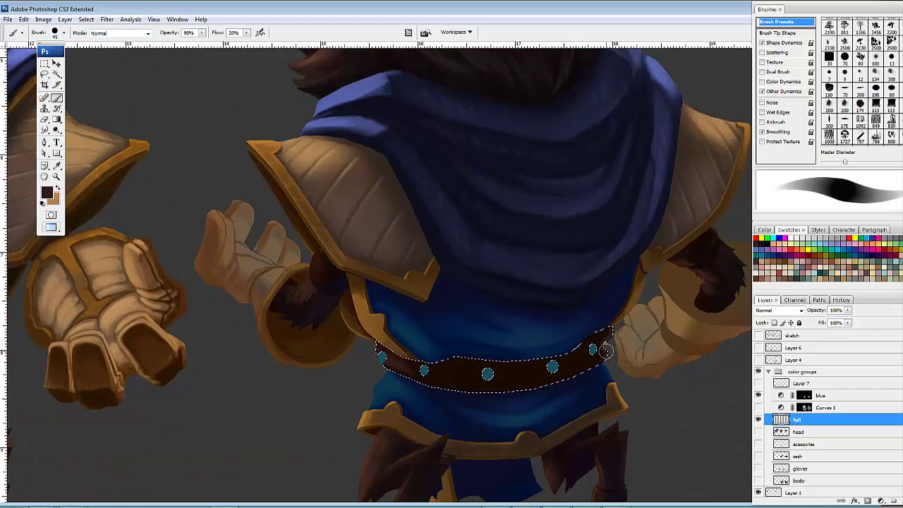
{"action": "left_click_drag", "start_coordinate": [398, 298], "coordinate": [405, 295]}
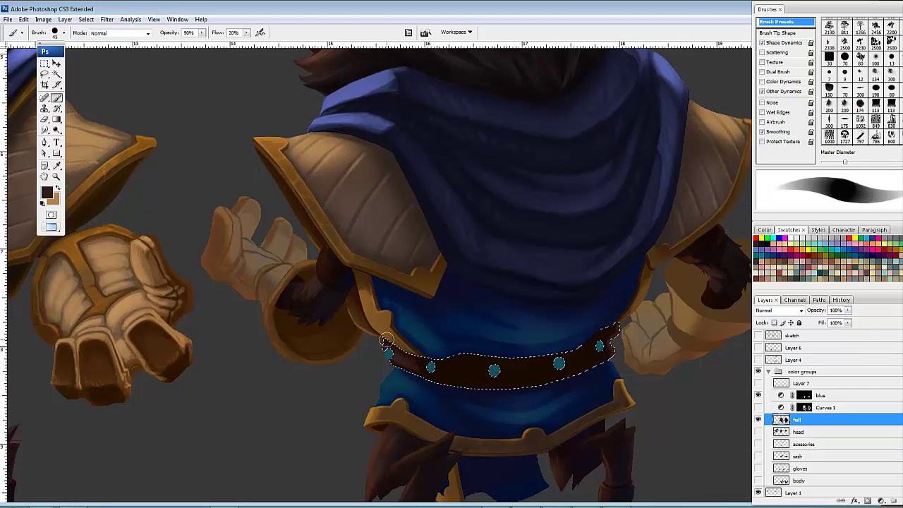
{"action": "left_click_drag", "start_coordinate": [388, 342], "coordinate": [391, 352]}
Step: Sample a brown from the front view's belt leather and brush it across the middle of the back belt, around the studs
{"action": "left_click_drag", "start_coordinate": [512, 371], "coordinate": [507, 356]}
{"action": "left_click_drag", "start_coordinate": [556, 365], "coordinate": [530, 348]}
{"action": "left_click_drag", "start_coordinate": [440, 345], "coordinate": [690, 327]}
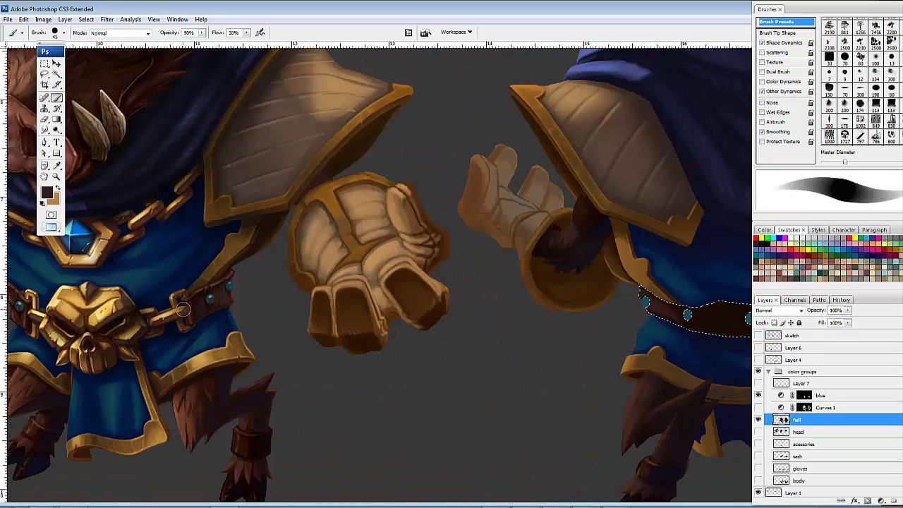
{"action": "left_click", "coordinate": [204, 300], "text": "alt"}
{"action": "left_click_drag", "start_coordinate": [507, 271], "coordinate": [218, 252]}
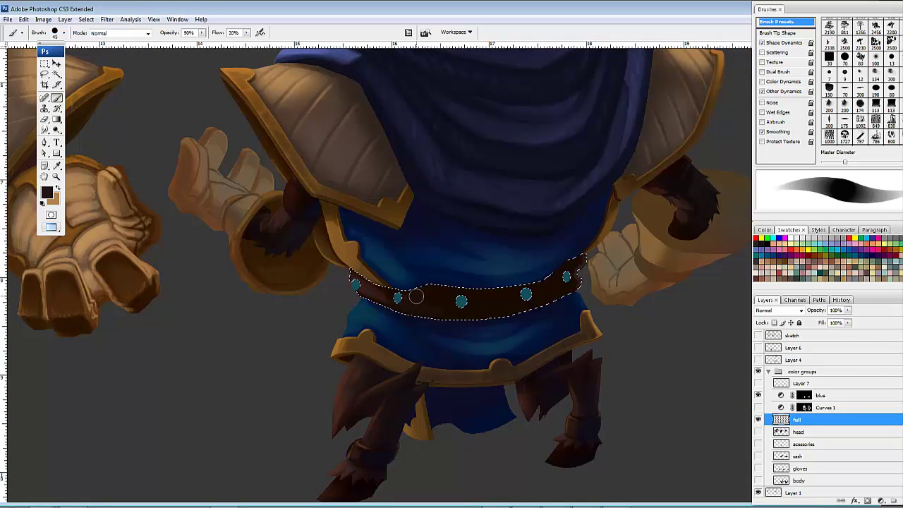
{"action": "mouse_move", "coordinate": [450, 299]}
{"action": "left_mouse_down"}
{"action": "mouse_move", "coordinate": [452, 306]}
{"action": "mouse_move", "coordinate": [397, 297]}
{"action": "left_mouse_up"}
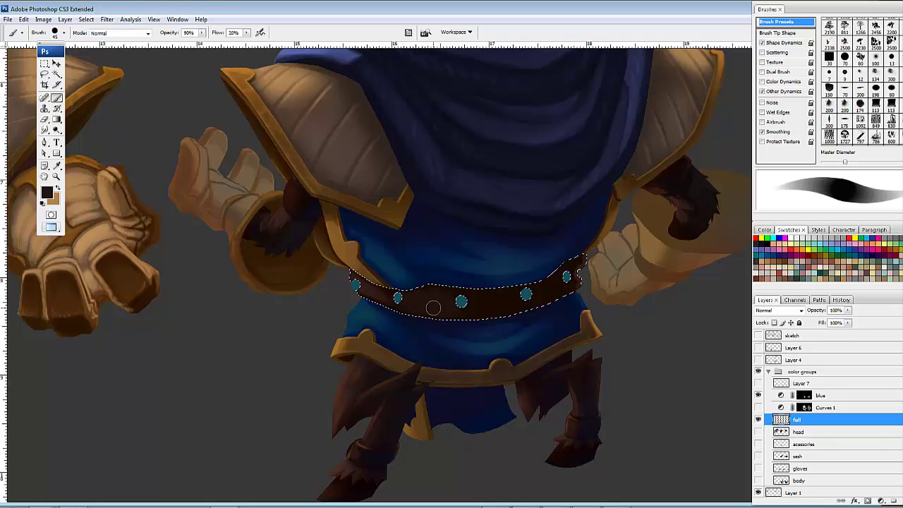
{"action": "mouse_move", "coordinate": [455, 307]}
{"action": "left_mouse_down"}
{"action": "mouse_move", "coordinate": [471, 307]}
{"action": "mouse_move", "coordinate": [463, 302]}
{"action": "left_mouse_up"}
{"action": "mouse_move", "coordinate": [486, 296]}
{"action": "left_mouse_down"}
{"action": "mouse_move", "coordinate": [468, 312]}
{"action": "mouse_move", "coordinate": [486, 303]}
{"action": "left_mouse_up"}
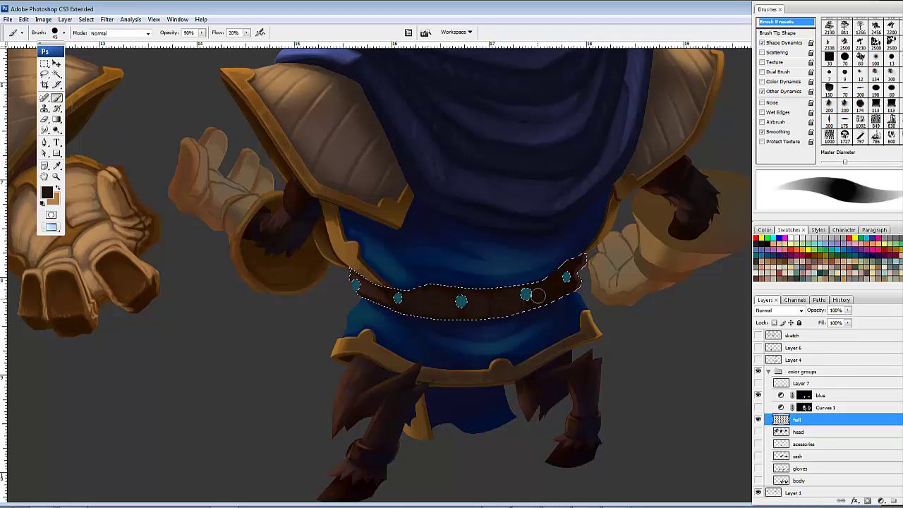
Step: Extend the lighter brown toward the back belt's far end, and compare it with the front view's belt
{"action": "left_click_drag", "start_coordinate": [576, 320], "coordinate": [535, 326]}
{"action": "left_click_drag", "start_coordinate": [521, 288], "coordinate": [523, 292]}
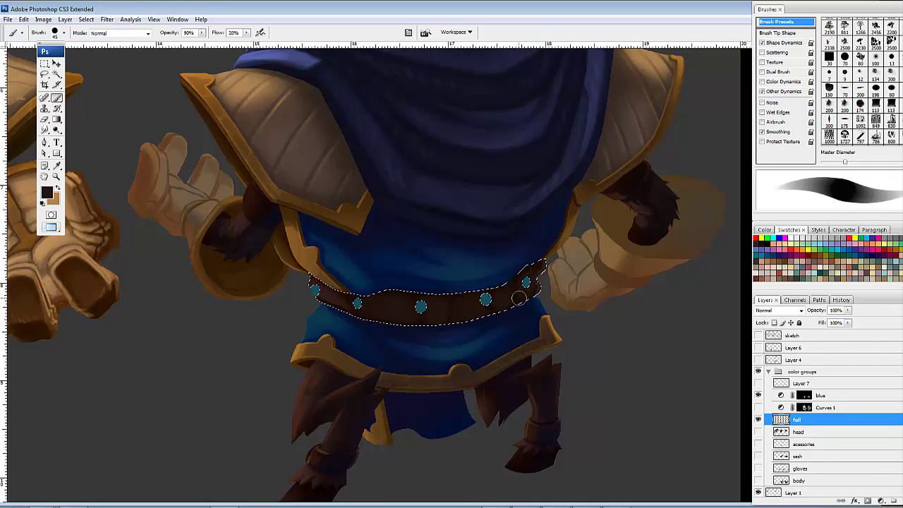
{"action": "left_click_drag", "start_coordinate": [463, 289], "coordinate": [471, 290]}
{"action": "mouse_move", "coordinate": [453, 322]}
{"action": "left_mouse_down"}
{"action": "mouse_move", "coordinate": [386, 321]}
{"action": "mouse_move", "coordinate": [388, 300]}
{"action": "mouse_move", "coordinate": [410, 321]}
{"action": "mouse_move", "coordinate": [436, 290]}
{"action": "left_mouse_up"}
{"action": "left_click_drag", "start_coordinate": [164, 287], "coordinate": [378, 306]}
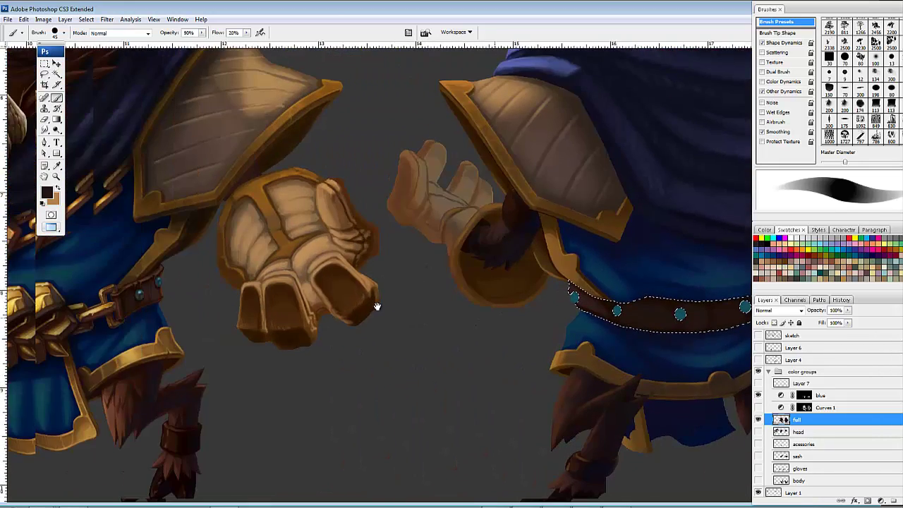
Step: Sample a reddish brown from the front view's belt leather, deselect the back belt, and inspect its painted leather
{"action": "left_click", "coordinate": [133, 284], "text": "alt"}
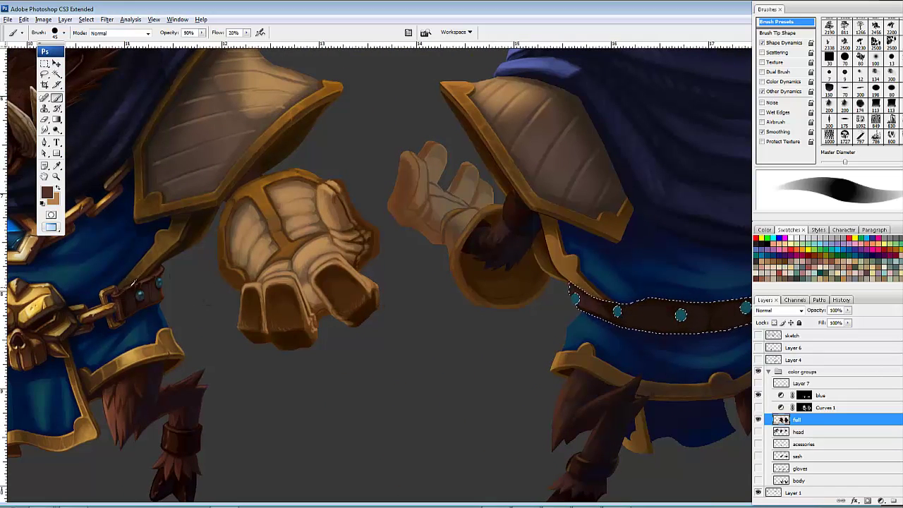
{"action": "left_click_drag", "start_coordinate": [490, 279], "coordinate": [291, 293]}
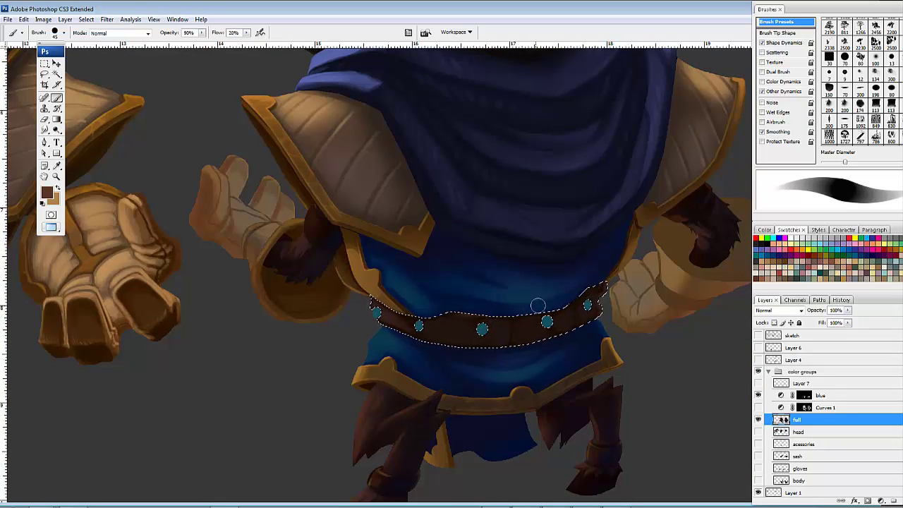
{"action": "key", "text": "ctrl+d"}
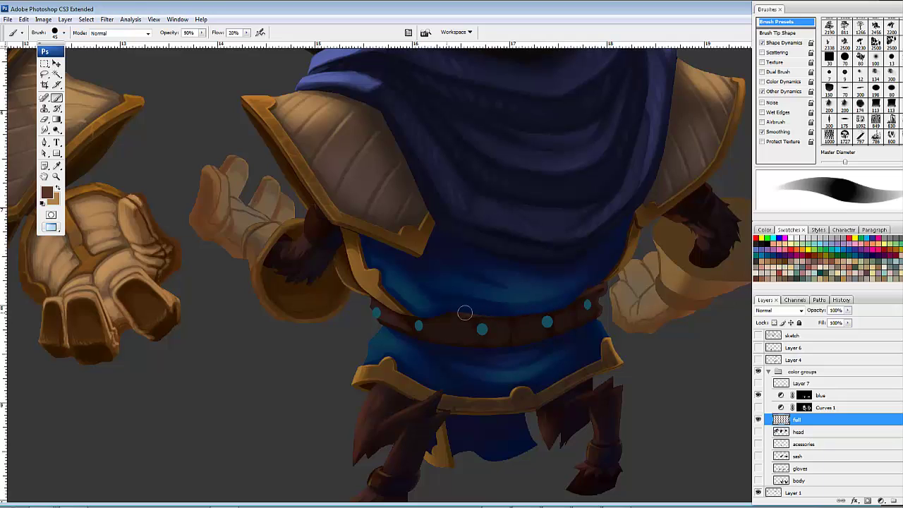
{"action": "left_click_drag", "start_coordinate": [442, 296], "coordinate": [462, 291]}
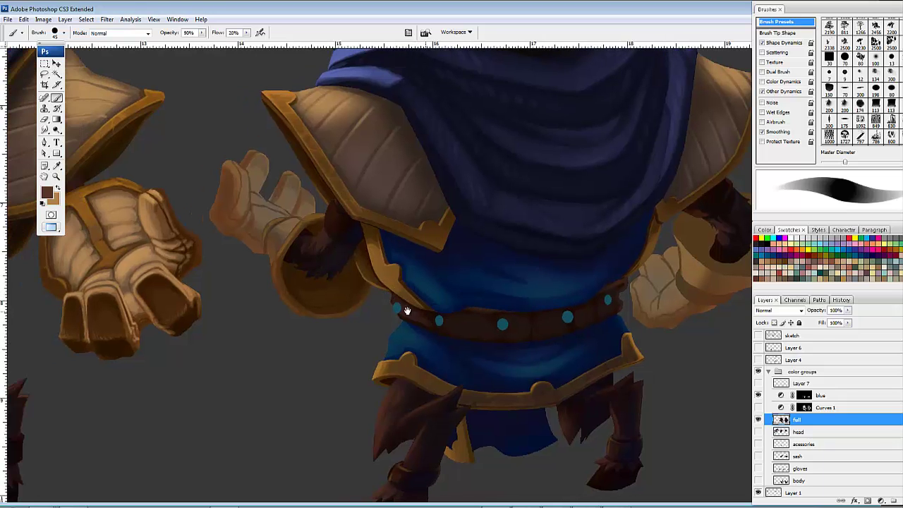
{"action": "mouse_move", "coordinate": [407, 310]}
{"action": "left_mouse_down"}
{"action": "mouse_move", "coordinate": [397, 296]}
{"action": "mouse_move", "coordinate": [403, 312]}
{"action": "left_mouse_up"}
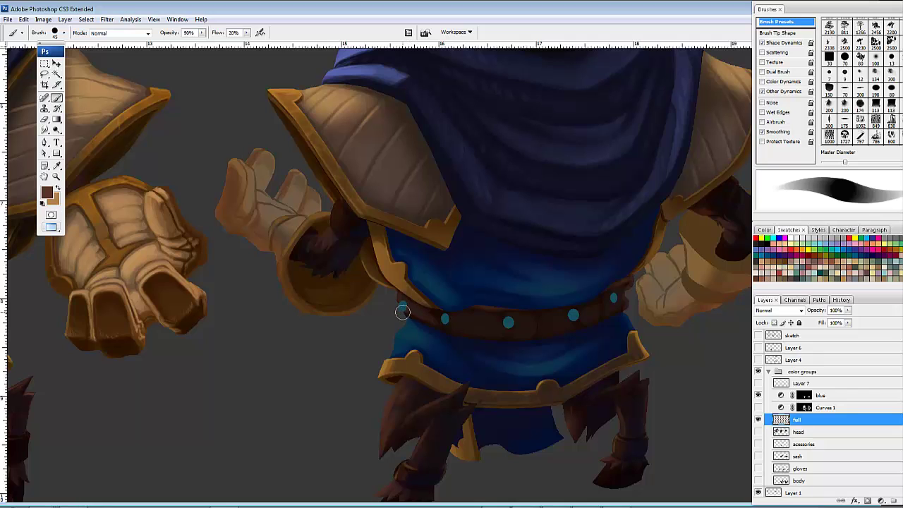
{"action": "left_click_drag", "start_coordinate": [492, 322], "coordinate": [434, 316]}
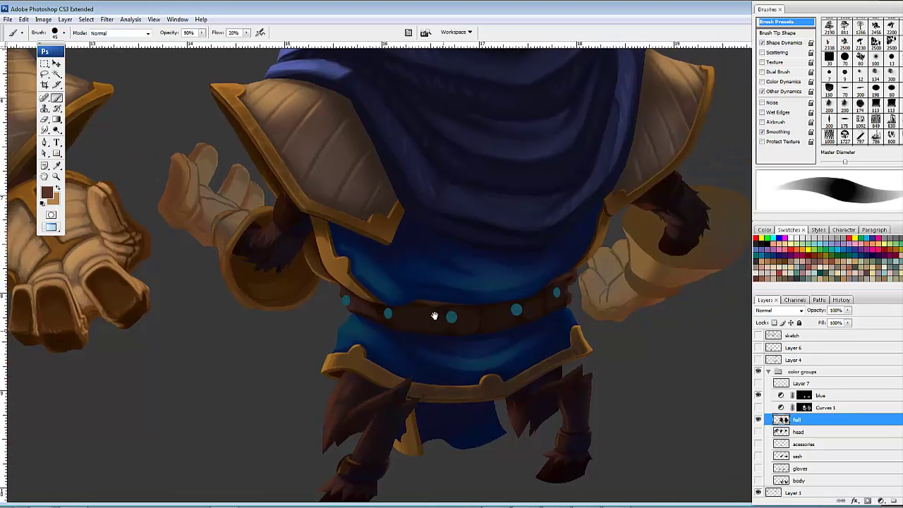
Step: Sample a dark brown from the back belt and brush it between the near-end studs and onto the far end
{"action": "left_click", "coordinate": [374, 308], "text": "alt"}
{"action": "left_click_drag", "start_coordinate": [368, 308], "coordinate": [373, 309]}
{"action": "left_click_drag", "start_coordinate": [439, 334], "coordinate": [410, 323]}
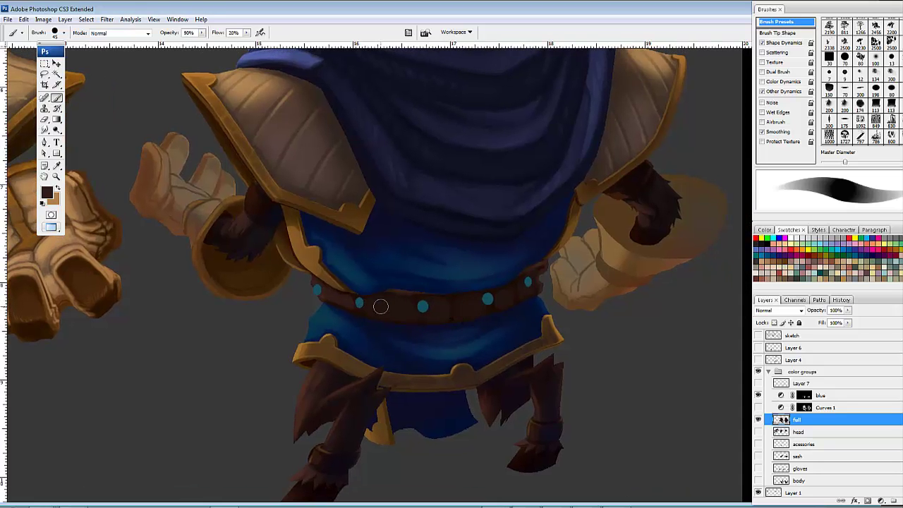
{"action": "mouse_move", "coordinate": [360, 310]}
{"action": "left_mouse_down"}
{"action": "mouse_move", "coordinate": [414, 316]}
{"action": "mouse_move", "coordinate": [424, 300]}
{"action": "mouse_move", "coordinate": [397, 292]}
{"action": "left_mouse_up"}
{"action": "mouse_move", "coordinate": [517, 271]}
{"action": "left_mouse_down"}
{"action": "mouse_move", "coordinate": [542, 260]}
{"action": "mouse_move", "coordinate": [522, 276]}
{"action": "mouse_move", "coordinate": [540, 269]}
{"action": "left_mouse_up"}
Step: Sample the belt's darker brown, reduce the brush to 20 px, and refine the belt's upper edge and far end
{"action": "left_click", "coordinate": [516, 284], "text": "alt"}
{"action": "key", "text": "bracketleft"}
{"action": "key", "text": "bracketleft"}
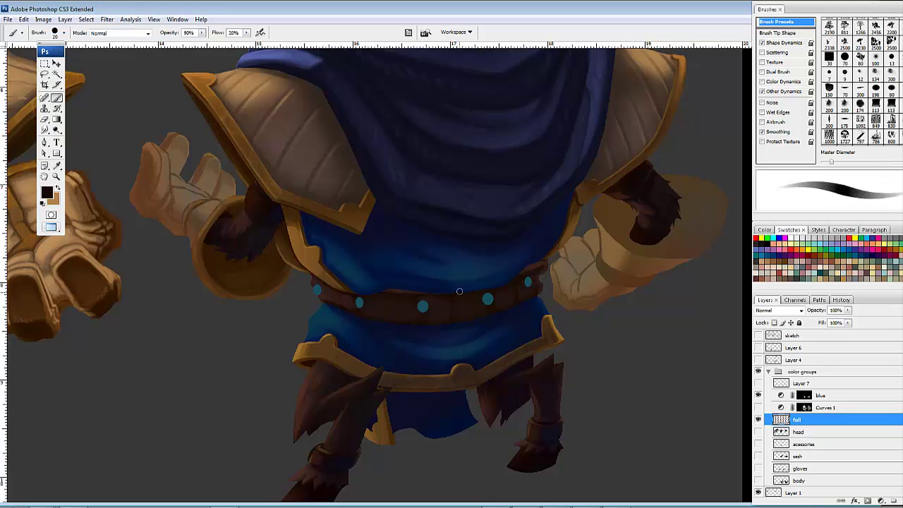
{"action": "left_click_drag", "start_coordinate": [549, 258], "coordinate": [505, 282]}
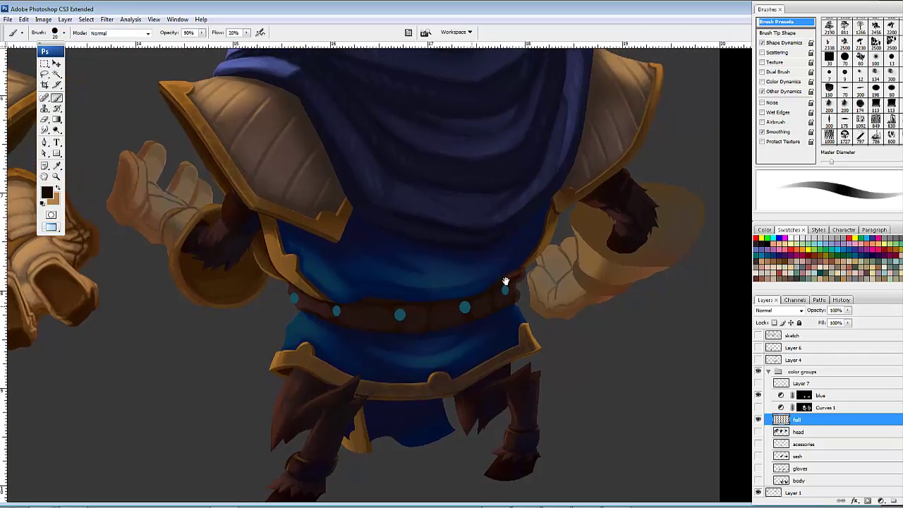
{"action": "scroll", "coordinate": [482, 308], "scroll_direction": "left", "scroll_amount": 1}
{"action": "scroll", "coordinate": [482, 308], "scroll_direction": "down", "scroll_amount": 1}
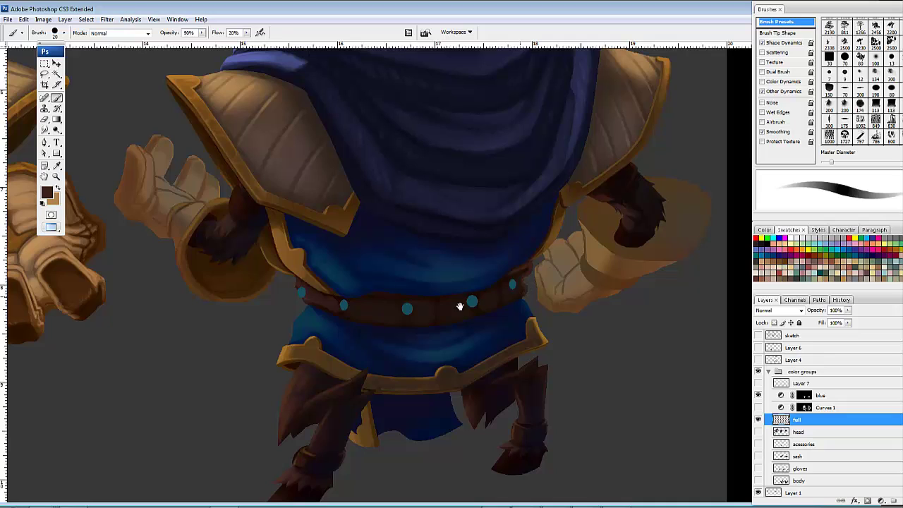
{"action": "scroll", "coordinate": [434, 295], "scroll_direction": "left", "scroll_amount": 4}
{"action": "scroll", "coordinate": [434, 296], "scroll_direction": "up", "scroll_amount": 1}
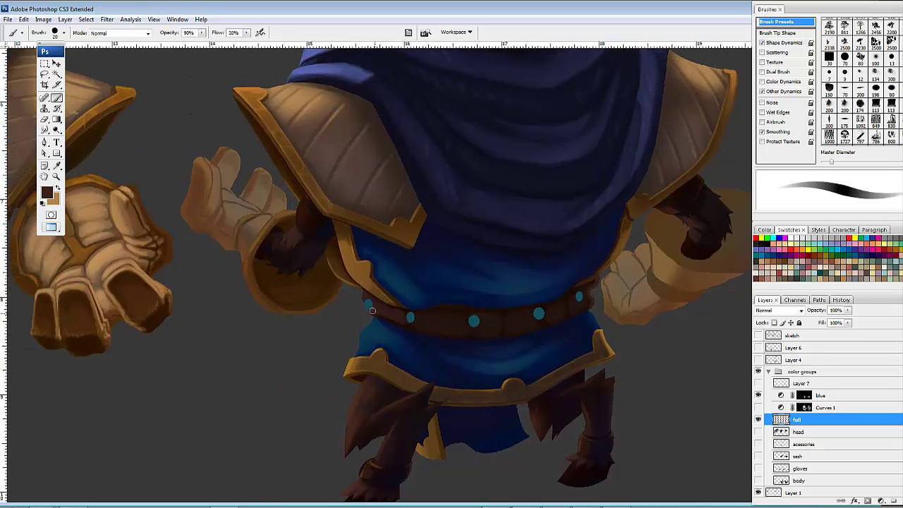
Step: Brush brown accents around the belt's near-end stud and along its upper edge toward the far end
{"action": "left_click_drag", "start_coordinate": [366, 300], "coordinate": [379, 309]}
{"action": "left_click_drag", "start_coordinate": [442, 307], "coordinate": [455, 305]}
{"action": "mouse_move", "coordinate": [548, 323]}
{"action": "left_mouse_down"}
{"action": "mouse_move", "coordinate": [541, 315]}
{"action": "mouse_move", "coordinate": [569, 324]}
{"action": "left_mouse_up"}
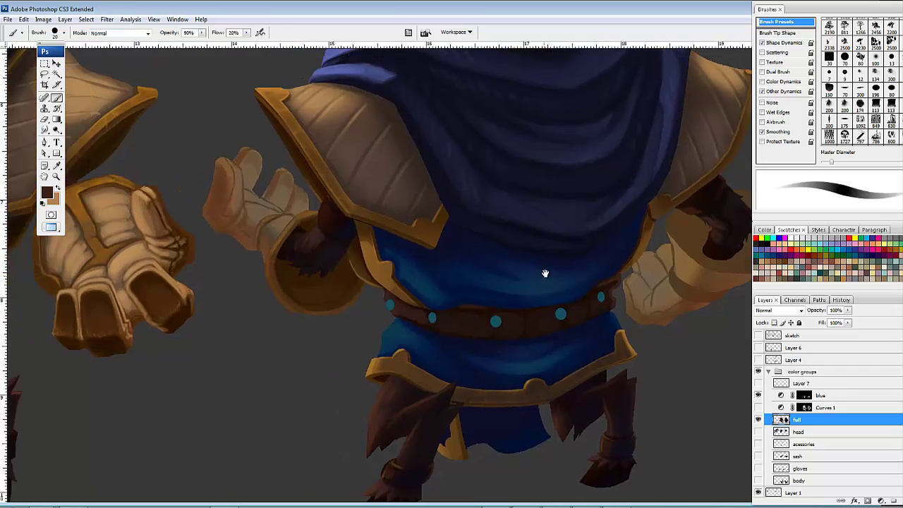
{"action": "mouse_move", "coordinate": [475, 305]}
{"action": "left_mouse_down"}
{"action": "mouse_move", "coordinate": [524, 307]}
{"action": "mouse_move", "coordinate": [488, 307]}
{"action": "mouse_move", "coordinate": [606, 281]}
{"action": "mouse_move", "coordinate": [574, 298]}
{"action": "mouse_move", "coordinate": [611, 280]}
{"action": "left_mouse_up"}
{"action": "left_click_drag", "start_coordinate": [554, 311], "coordinate": [551, 304]}
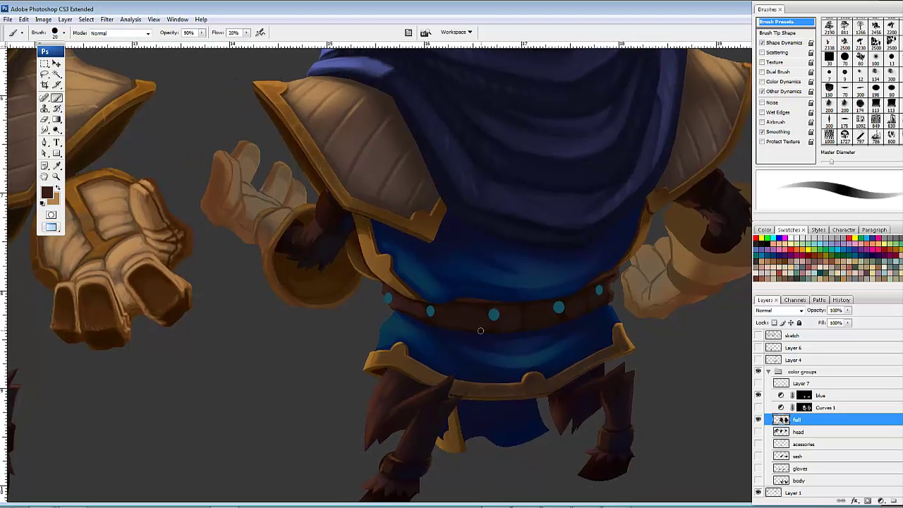
Step: Sample a dark brown from the belt's lower edge and shade along both edges of the belt
{"action": "left_click", "coordinate": [523, 325], "text": "alt"}
{"action": "left_click_drag", "start_coordinate": [505, 329], "coordinate": [503, 335]}
{"action": "mouse_move", "coordinate": [560, 323]}
{"action": "left_mouse_down"}
{"action": "mouse_move", "coordinate": [510, 332]}
{"action": "mouse_move", "coordinate": [534, 331]}
{"action": "left_mouse_up"}
{"action": "left_click_drag", "start_coordinate": [590, 312], "coordinate": [583, 314]}
{"action": "left_click_drag", "start_coordinate": [575, 290], "coordinate": [572, 291]}
{"action": "left_click_drag", "start_coordinate": [479, 305], "coordinate": [501, 306]}
{"action": "left_click_drag", "start_coordinate": [452, 299], "coordinate": [495, 302]}
{"action": "mouse_move", "coordinate": [611, 269]}
{"action": "left_mouse_down"}
{"action": "mouse_move", "coordinate": [618, 267]}
{"action": "mouse_move", "coordinate": [480, 303]}
{"action": "mouse_move", "coordinate": [493, 298]}
{"action": "left_mouse_up"}
{"action": "left_click_drag", "start_coordinate": [575, 279], "coordinate": [570, 266]}
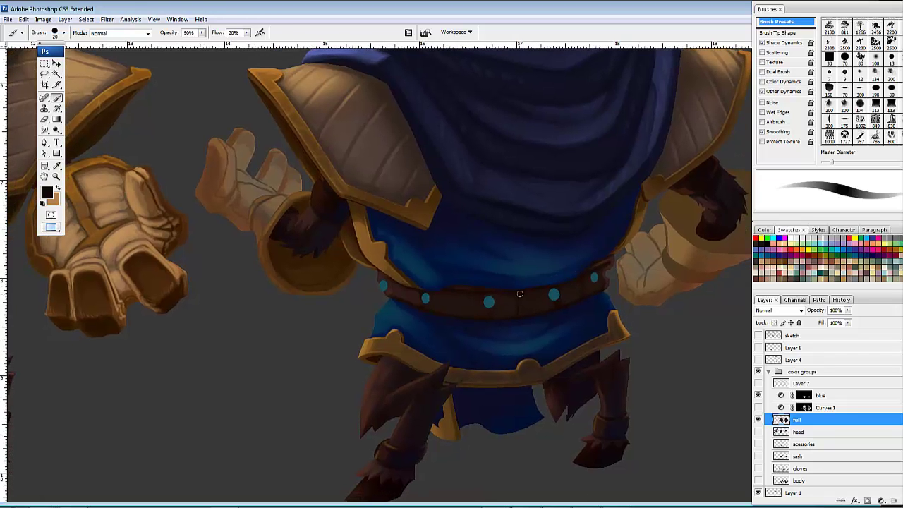
Step: Darken the belt's middle and upper edge, and blend in a brown sampled from its far end
{"action": "left_click_drag", "start_coordinate": [520, 294], "coordinate": [522, 314]}
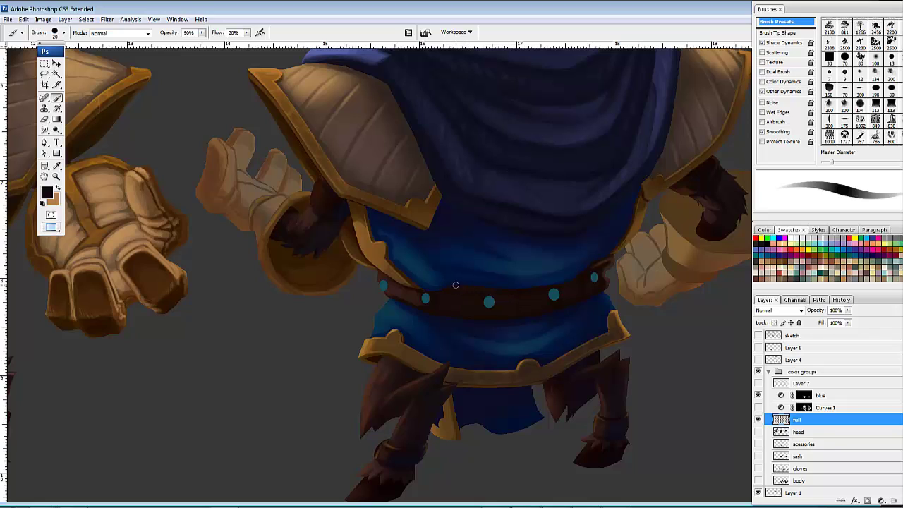
{"action": "left_click_drag", "start_coordinate": [519, 287], "coordinate": [612, 263]}
{"action": "left_click_drag", "start_coordinate": [492, 290], "coordinate": [508, 288]}
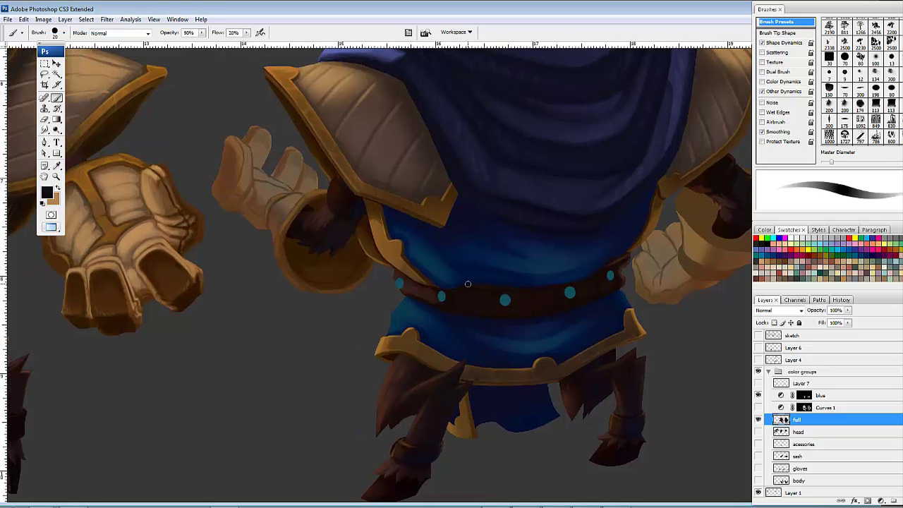
{"action": "left_click", "coordinate": [618, 260], "text": "alt"}
{"action": "left_click_drag", "start_coordinate": [475, 286], "coordinate": [510, 288]}
{"action": "left_click_drag", "start_coordinate": [407, 285], "coordinate": [414, 286]}
Step: Compare the back belt's shading and leather tones with the finished front view's belt and lighting
{"action": "left_click_drag", "start_coordinate": [514, 323], "coordinate": [643, 338]}
{"action": "left_click_drag", "start_coordinate": [418, 343], "coordinate": [572, 333]}
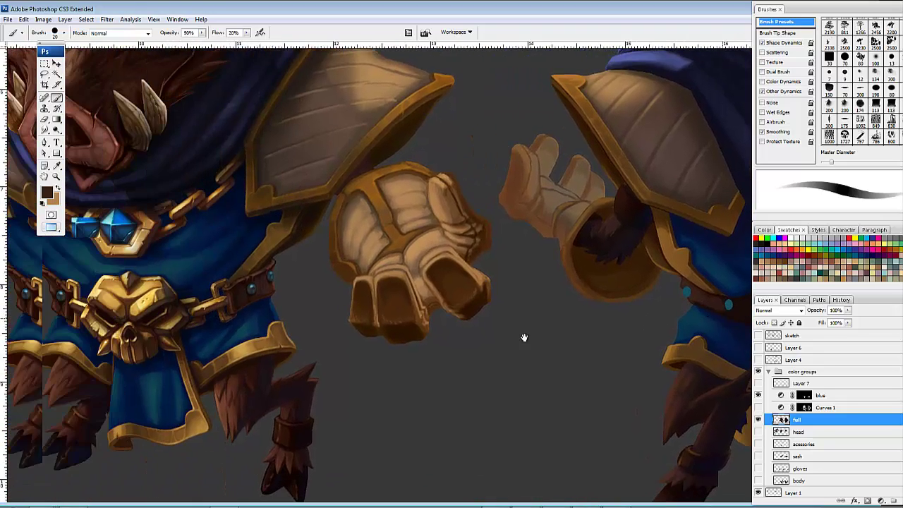
{"action": "left_click_drag", "start_coordinate": [486, 337], "coordinate": [593, 371]}
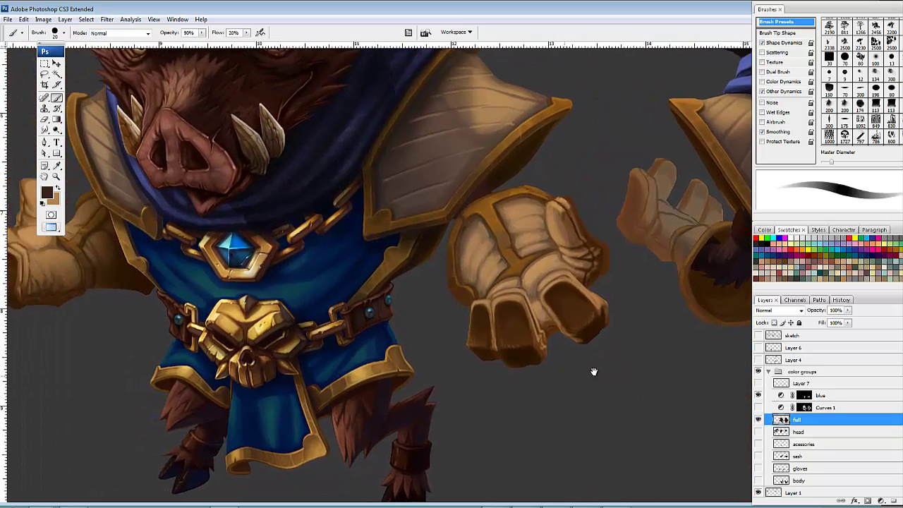
{"action": "left_click_drag", "start_coordinate": [503, 377], "coordinate": [553, 371]}
{"action": "left_click_drag", "start_coordinate": [563, 339], "coordinate": [572, 337]}
{"action": "scroll", "coordinate": [552, 327], "scroll_direction": "up", "scroll_amount": 6}
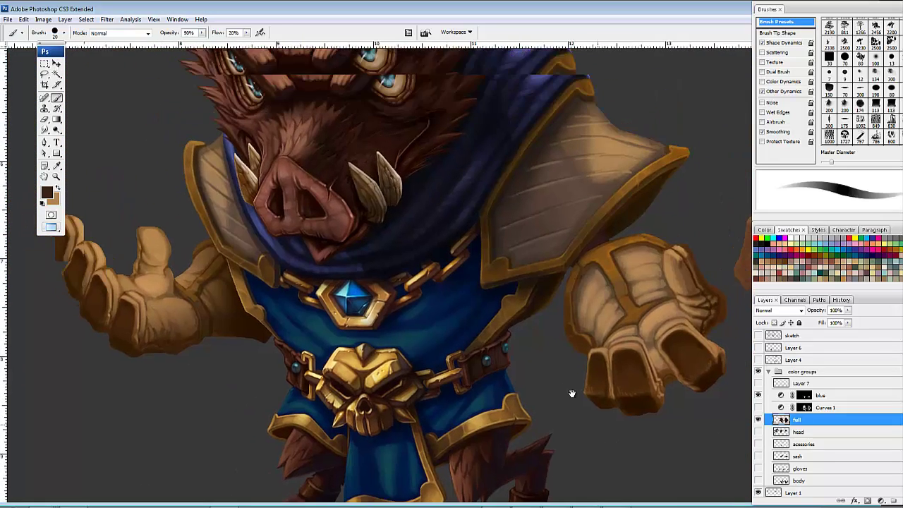
{"action": "scroll", "coordinate": [557, 395], "scroll_direction": "left", "scroll_amount": 2}
{"action": "scroll", "coordinate": [544, 390], "scroll_direction": "down", "scroll_amount": 2}
{"action": "scroll", "coordinate": [543, 346], "scroll_direction": "right", "scroll_amount": 2}
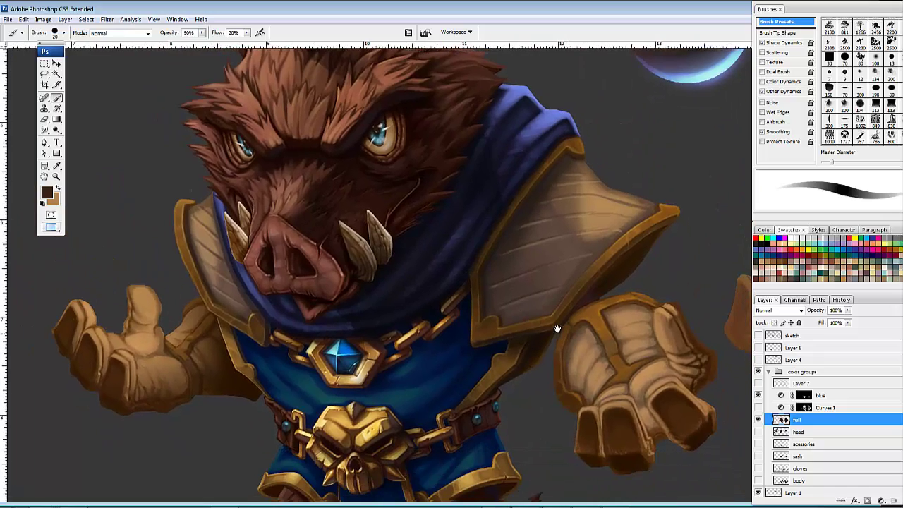
{"action": "scroll", "coordinate": [598, 346], "scroll_direction": "down", "scroll_amount": 3}
{"action": "scroll", "coordinate": [599, 349], "scroll_direction": "right", "scroll_amount": 15}
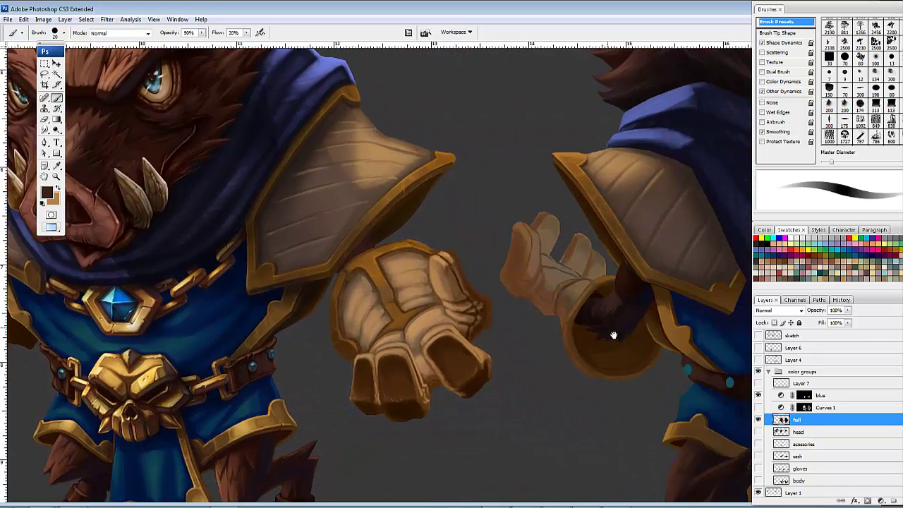
{"action": "scroll", "coordinate": [577, 292], "scroll_direction": "right", "scroll_amount": 4}
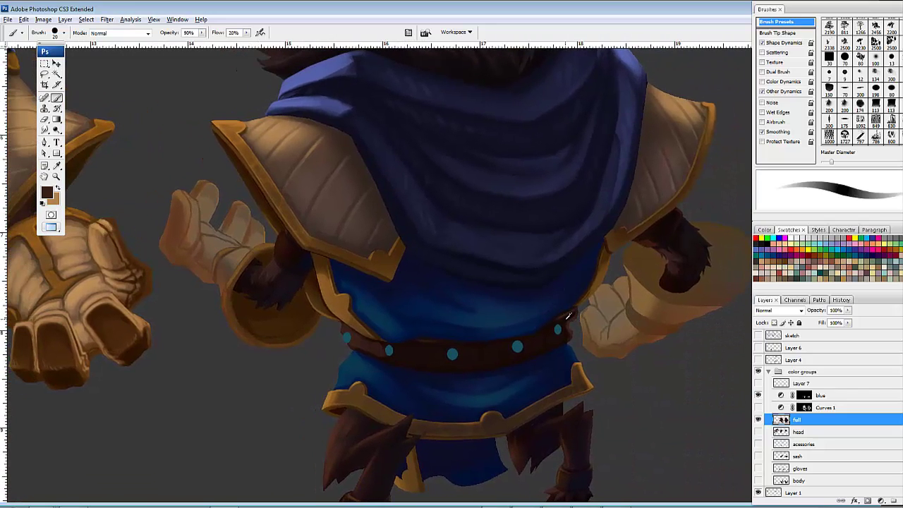
Step: Sample browns from the back belt and refine its far end and upper edge
{"action": "left_click", "coordinate": [567, 319], "text": "alt"}
{"action": "mouse_move", "coordinate": [572, 313]}
{"action": "left_mouse_down"}
{"action": "mouse_move", "coordinate": [541, 324]}
{"action": "mouse_move", "coordinate": [567, 318]}
{"action": "mouse_move", "coordinate": [566, 327]}
{"action": "mouse_move", "coordinate": [582, 314]}
{"action": "mouse_move", "coordinate": [577, 328]}
{"action": "mouse_move", "coordinate": [586, 289]}
{"action": "mouse_move", "coordinate": [564, 280]}
{"action": "mouse_move", "coordinate": [601, 322]}
{"action": "mouse_move", "coordinate": [591, 349]}
{"action": "mouse_move", "coordinate": [645, 326]}
{"action": "mouse_move", "coordinate": [621, 311]}
{"action": "mouse_move", "coordinate": [580, 314]}
{"action": "mouse_move", "coordinate": [576, 291]}
{"action": "left_mouse_up"}
{"action": "left_click", "coordinate": [566, 316], "text": "alt"}
{"action": "mouse_move", "coordinate": [453, 306]}
{"action": "left_mouse_down"}
{"action": "mouse_move", "coordinate": [548, 300]}
{"action": "mouse_move", "coordinate": [639, 268]}
{"action": "mouse_move", "coordinate": [574, 287]}
{"action": "mouse_move", "coordinate": [603, 280]}
{"action": "left_mouse_up"}
{"action": "left_click", "coordinate": [455, 302], "text": "alt"}
{"action": "left_click_drag", "start_coordinate": [498, 313], "coordinate": [533, 309]}
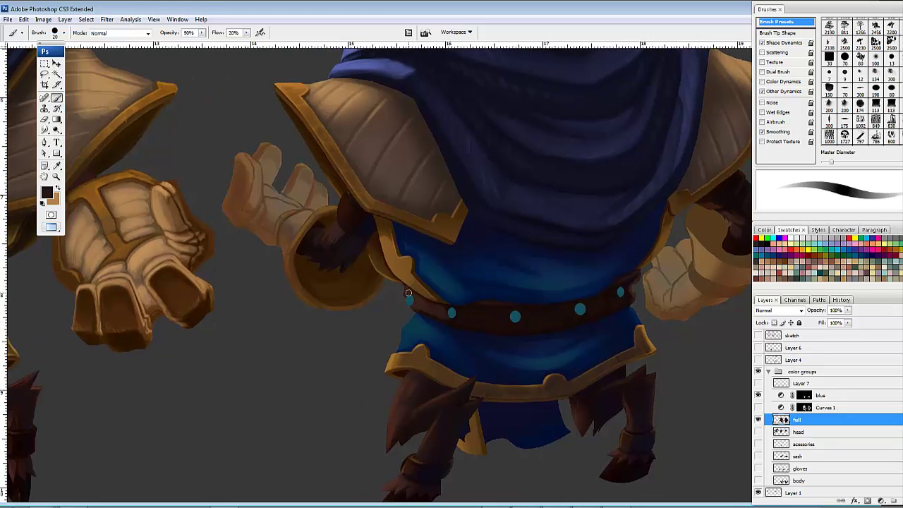
Step: Sample the reddish brown from the front view's belt leather and brush highlights along the back belt's upper edge
{"action": "mouse_move", "coordinate": [408, 292]}
{"action": "left_mouse_down"}
{"action": "mouse_move", "coordinate": [450, 337]}
{"action": "mouse_move", "coordinate": [534, 325]}
{"action": "left_mouse_up"}
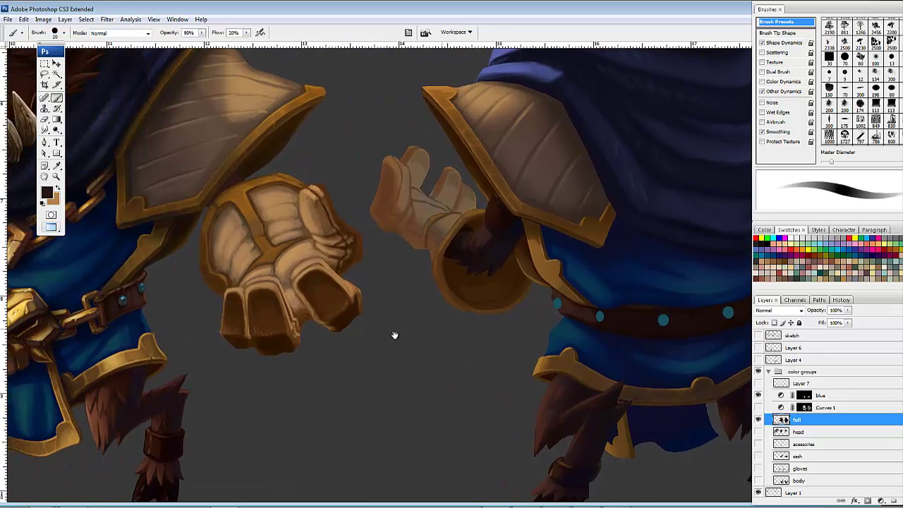
{"action": "left_click_drag", "start_coordinate": [394, 335], "coordinate": [484, 306]}
{"action": "left_click_drag", "start_coordinate": [384, 298], "coordinate": [478, 317]}
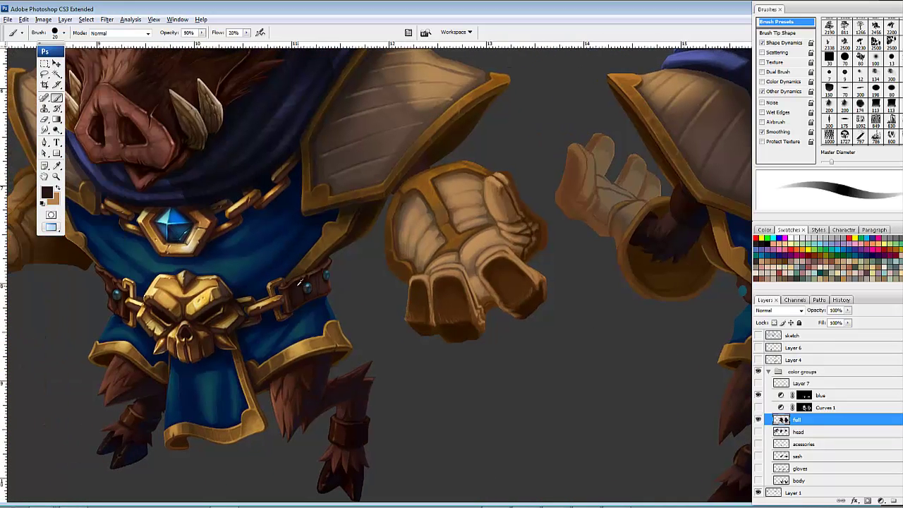
{"action": "left_click", "coordinate": [284, 282], "text": "alt"}
{"action": "left_click", "coordinate": [283, 284], "text": "alt"}
{"action": "left_click_drag", "start_coordinate": [526, 274], "coordinate": [353, 243]}
{"action": "mouse_move", "coordinate": [587, 268]}
{"action": "left_mouse_down"}
{"action": "mouse_move", "coordinate": [421, 295]}
{"action": "mouse_move", "coordinate": [403, 280]}
{"action": "mouse_move", "coordinate": [429, 295]}
{"action": "left_mouse_up"}
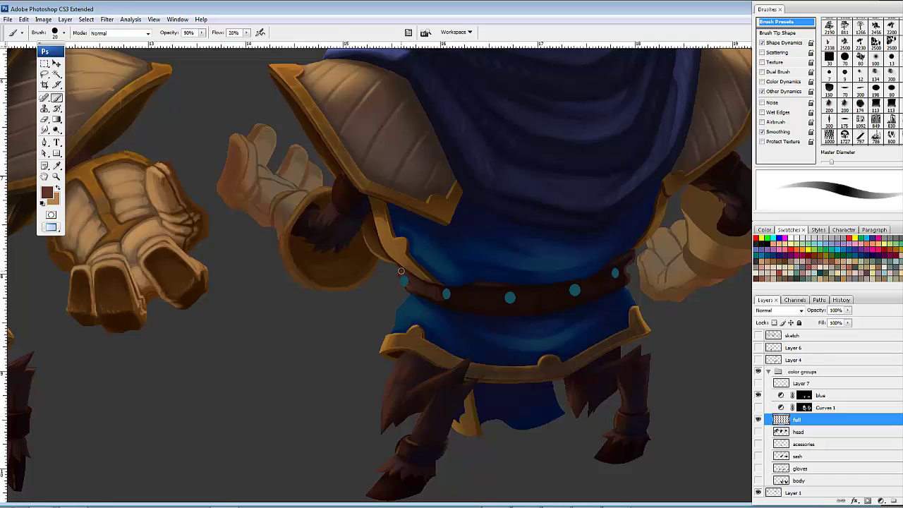
{"action": "left_click_drag", "start_coordinate": [504, 280], "coordinate": [490, 276]}
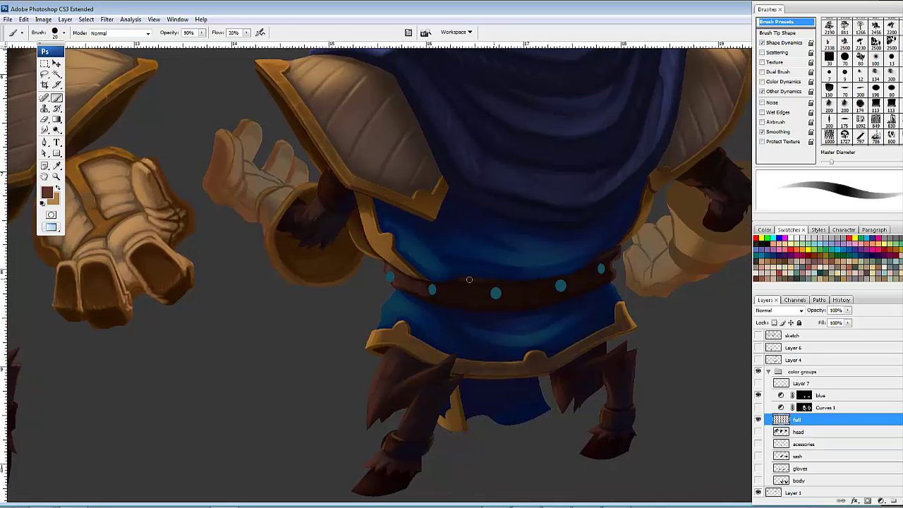
{"action": "left_click_drag", "start_coordinate": [613, 251], "coordinate": [555, 270]}
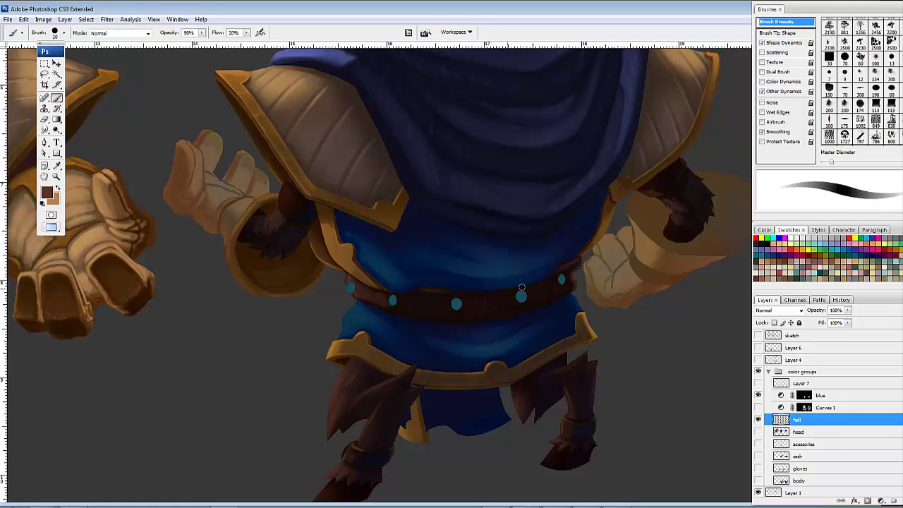
Step: Sample browns from both ends of the back belt and blend the leather between the studs
{"action": "mouse_move", "coordinate": [488, 295]}
{"action": "left_mouse_down"}
{"action": "mouse_move", "coordinate": [513, 314]}
{"action": "mouse_move", "coordinate": [548, 292]}
{"action": "left_mouse_up"}
{"action": "left_click", "coordinate": [558, 282], "text": "alt"}
{"action": "mouse_move", "coordinate": [501, 320]}
{"action": "left_mouse_down"}
{"action": "mouse_move", "coordinate": [482, 321]}
{"action": "mouse_move", "coordinate": [488, 293]}
{"action": "mouse_move", "coordinate": [437, 308]}
{"action": "mouse_move", "coordinate": [439, 317]}
{"action": "mouse_move", "coordinate": [434, 295]}
{"action": "mouse_move", "coordinate": [436, 301]}
{"action": "left_mouse_up"}
{"action": "left_click", "coordinate": [383, 301], "text": "alt"}
{"action": "mouse_move", "coordinate": [434, 292]}
{"action": "left_mouse_down"}
{"action": "mouse_move", "coordinate": [436, 292]}
{"action": "mouse_move", "coordinate": [452, 306]}
{"action": "mouse_move", "coordinate": [444, 311]}
{"action": "mouse_move", "coordinate": [472, 266]}
{"action": "mouse_move", "coordinate": [463, 311]}
{"action": "mouse_move", "coordinate": [419, 302]}
{"action": "mouse_move", "coordinate": [424, 319]}
{"action": "mouse_move", "coordinate": [370, 312]}
{"action": "mouse_move", "coordinate": [441, 318]}
{"action": "mouse_move", "coordinate": [414, 320]}
{"action": "left_mouse_up"}
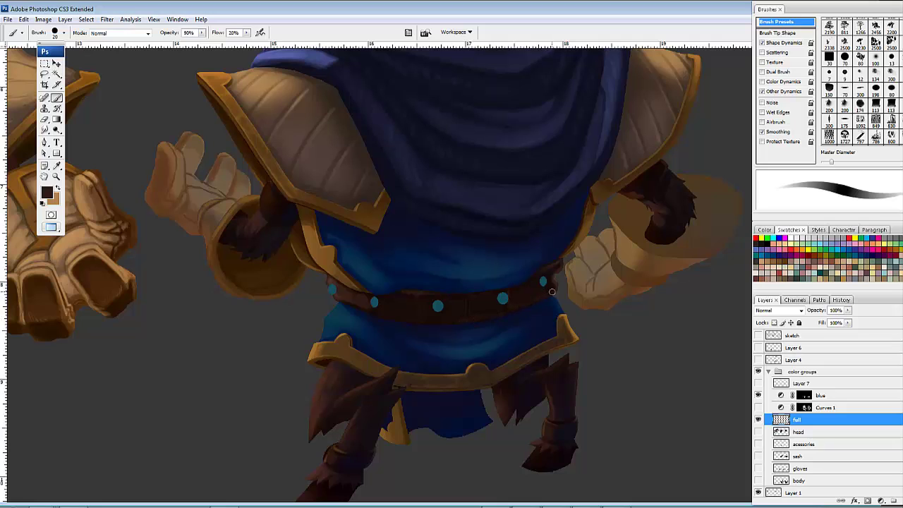
Step: Sample dark browns from the belt and shade its lower edge, middle and upper edge around the studs
{"action": "left_click", "coordinate": [525, 301], "text": "alt"}
{"action": "mouse_move", "coordinate": [526, 300]}
{"action": "left_mouse_down"}
{"action": "mouse_move", "coordinate": [496, 334]}
{"action": "mouse_move", "coordinate": [547, 323]}
{"action": "left_mouse_up"}
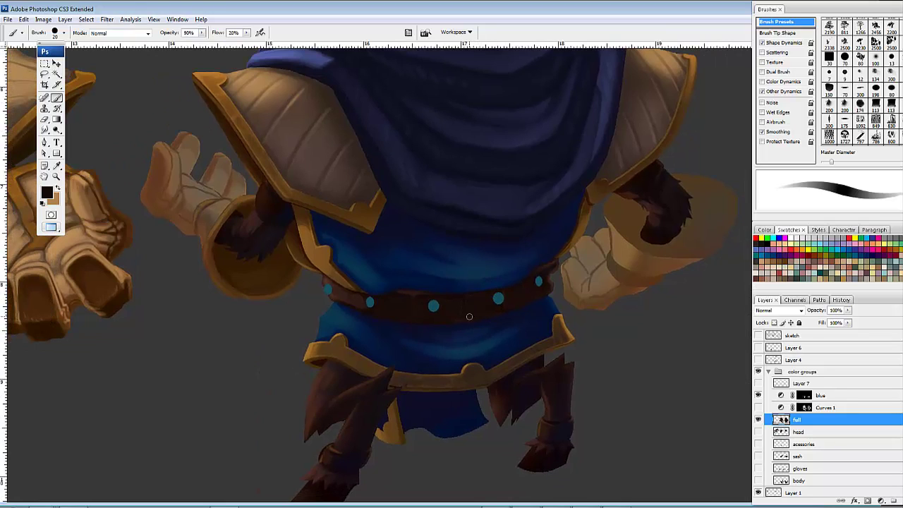
{"action": "mouse_move", "coordinate": [469, 316]}
{"action": "left_mouse_down"}
{"action": "mouse_move", "coordinate": [489, 312]}
{"action": "mouse_move", "coordinate": [444, 323]}
{"action": "mouse_move", "coordinate": [418, 301]}
{"action": "left_mouse_up"}
{"action": "left_click", "coordinate": [397, 292], "text": "alt"}
{"action": "left_click_drag", "start_coordinate": [519, 299], "coordinate": [488, 289]}
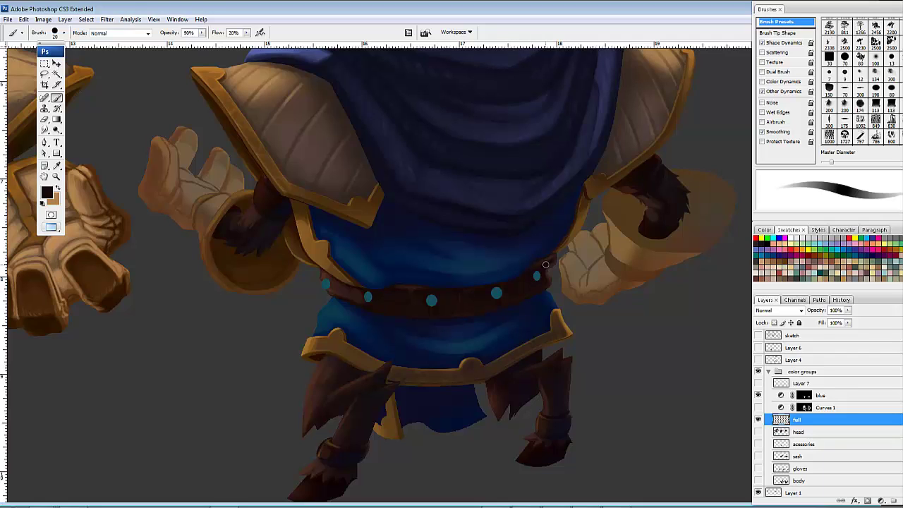
{"action": "left_click_drag", "start_coordinate": [441, 295], "coordinate": [474, 291]}
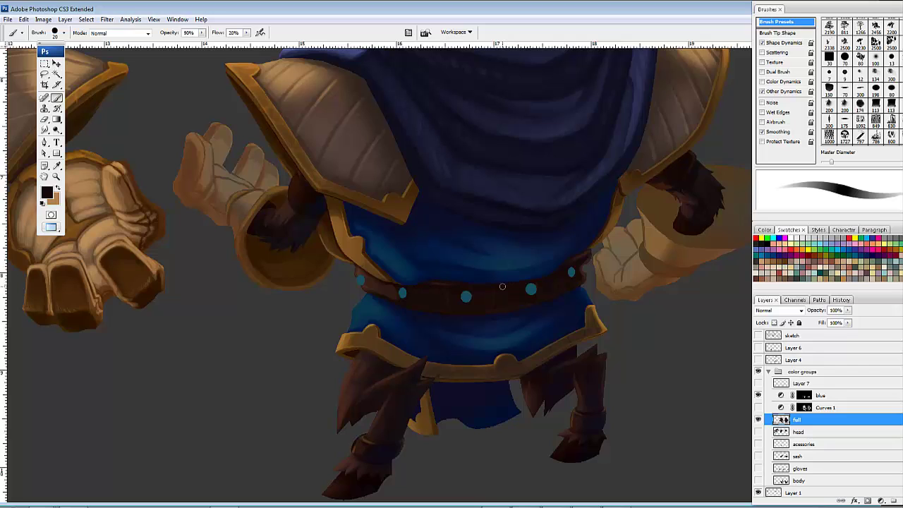
{"action": "left_click_drag", "start_coordinate": [487, 282], "coordinate": [520, 273]}
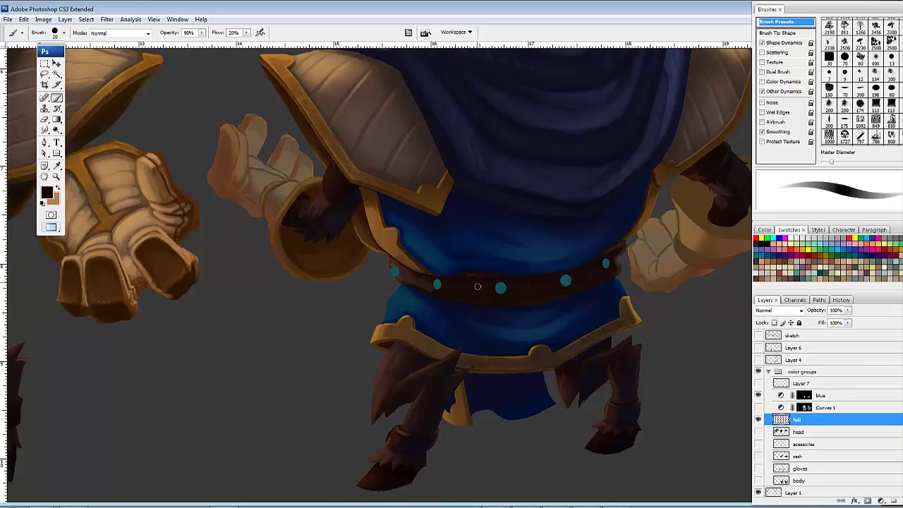
Step: Enlarge the brush to 40 px and blend dark brown around the second stud from the belt's near end
{"action": "key", "text": "bracketright"}
{"action": "key", "text": "bracketright"}
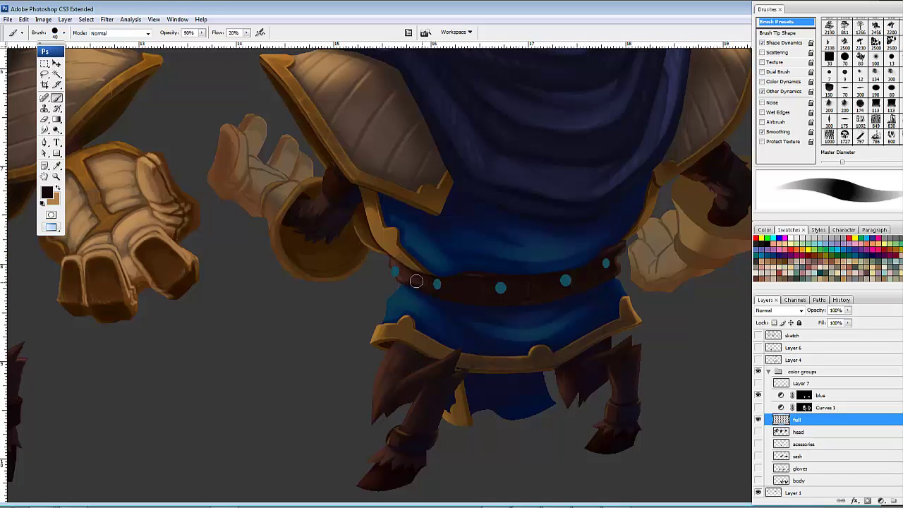
{"action": "left_click_drag", "start_coordinate": [424, 286], "coordinate": [443, 283]}
{"action": "left_click", "coordinate": [447, 288], "text": "alt"}
{"action": "left_click", "coordinate": [442, 287], "text": "alt"}
{"action": "left_click_drag", "start_coordinate": [523, 288], "coordinate": [544, 313]}
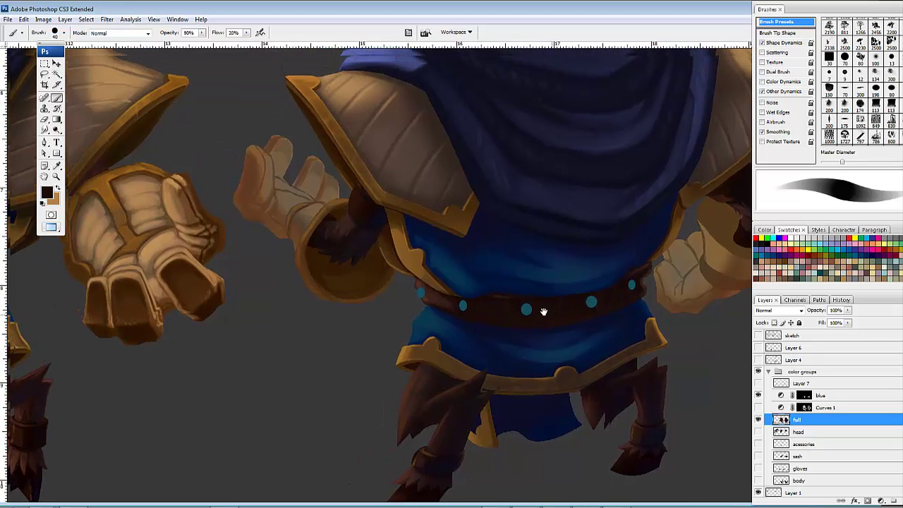
Step: Dab dark brown shading over and around the turquoise studs along the back view's belt
{"action": "left_click_drag", "start_coordinate": [487, 272], "coordinate": [450, 262]}
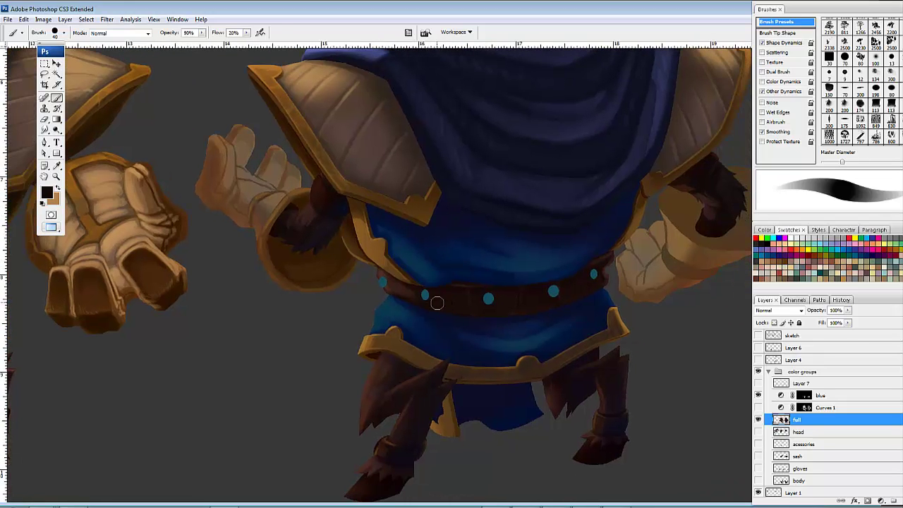
{"action": "left_click_drag", "start_coordinate": [427, 298], "coordinate": [427, 298]}
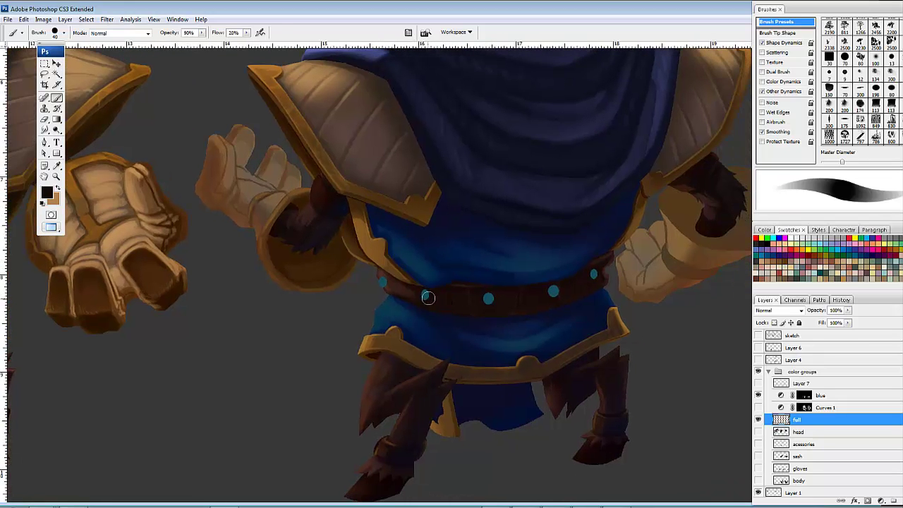
{"action": "left_click", "coordinate": [490, 300]}
{"action": "left_click", "coordinate": [553, 290]}
{"action": "left_click_drag", "start_coordinate": [593, 272], "coordinate": [598, 289]}
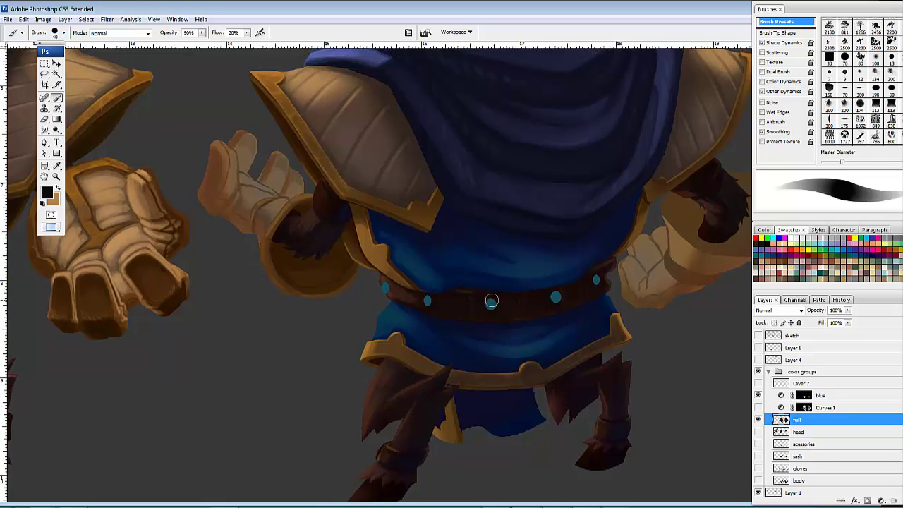
{"action": "left_click", "coordinate": [492, 302]}
{"action": "left_click_drag", "start_coordinate": [554, 294], "coordinate": [581, 294]}
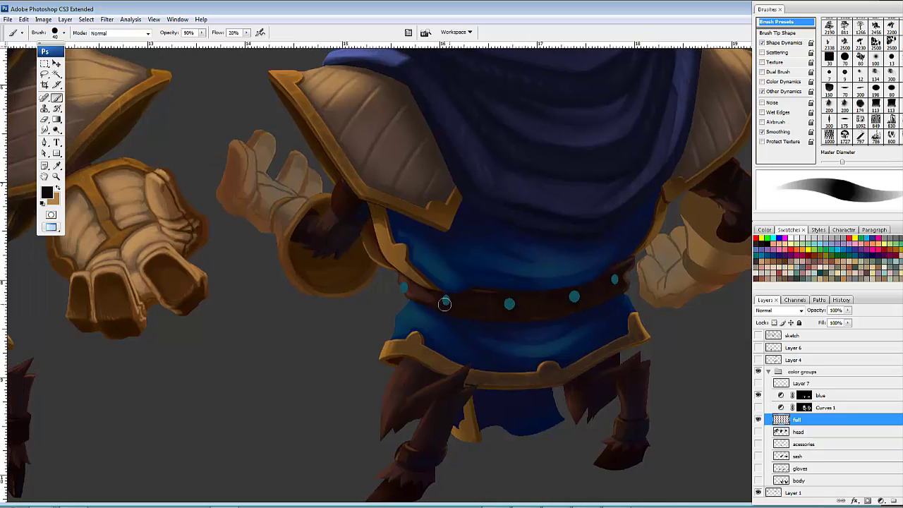
{"action": "left_click", "coordinate": [404, 286]}
Step: Shade the studs toward the belt's far end and touch up the leather's upper edge with dark brown
{"action": "scroll", "coordinate": [536, 296], "scroll_direction": "right", "scroll_amount": 3}
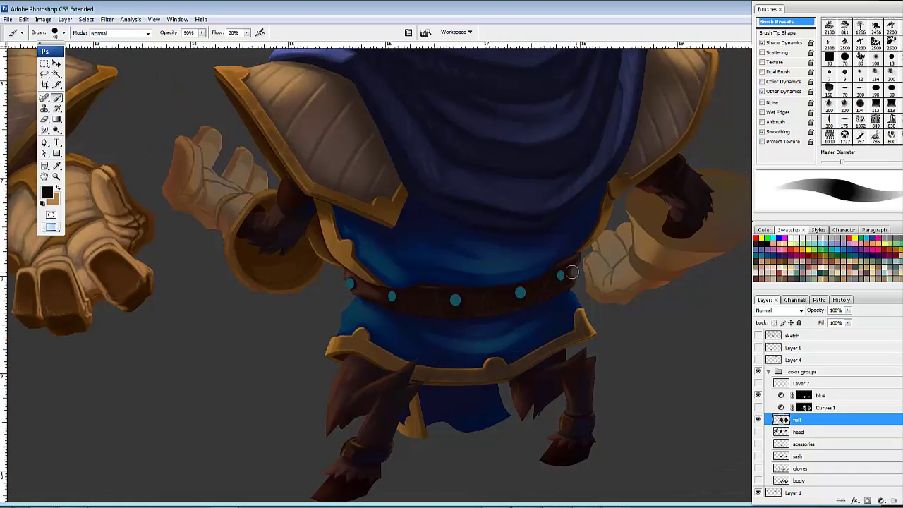
{"action": "left_click", "coordinate": [561, 275]}
{"action": "left_click_drag", "start_coordinate": [585, 311], "coordinate": [613, 300]}
{"action": "mouse_move", "coordinate": [548, 311]}
{"action": "left_mouse_down"}
{"action": "mouse_move", "coordinate": [591, 309]}
{"action": "mouse_move", "coordinate": [584, 280]}
{"action": "left_mouse_up"}
{"action": "scroll", "coordinate": [537, 288], "scroll_direction": "right", "scroll_amount": 1}
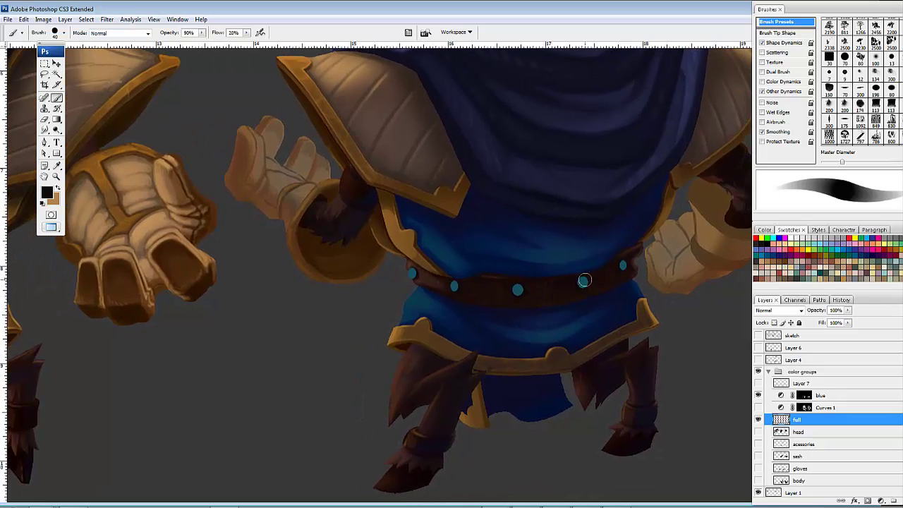
{"action": "scroll", "coordinate": [521, 290], "scroll_direction": "left", "scroll_amount": 1}
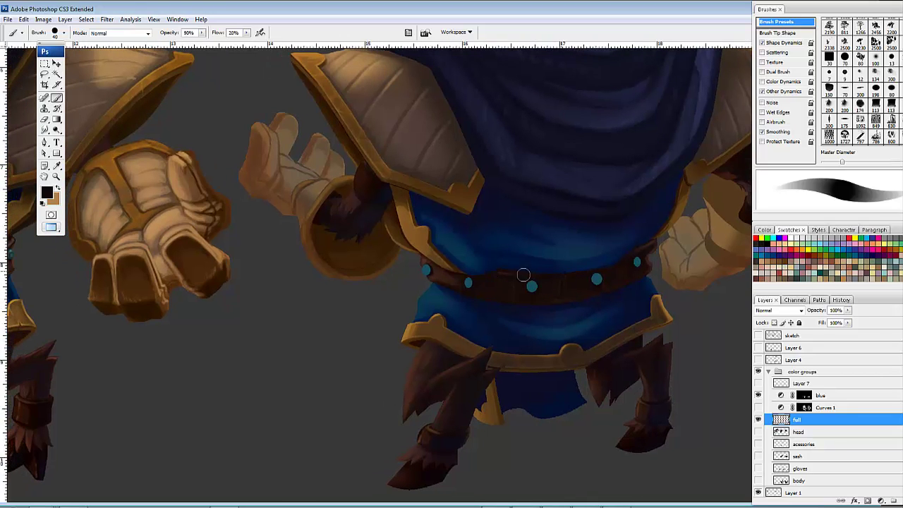
{"action": "mouse_move", "coordinate": [645, 233]}
{"action": "left_mouse_down"}
{"action": "mouse_move", "coordinate": [659, 233]}
{"action": "mouse_move", "coordinate": [647, 238]}
{"action": "left_mouse_up"}
Step: Compare the back view's belt with the finished front view, both at full-figure scale and closer up
{"action": "scroll", "coordinate": [553, 275], "scroll_direction": "left", "scroll_amount": 2}
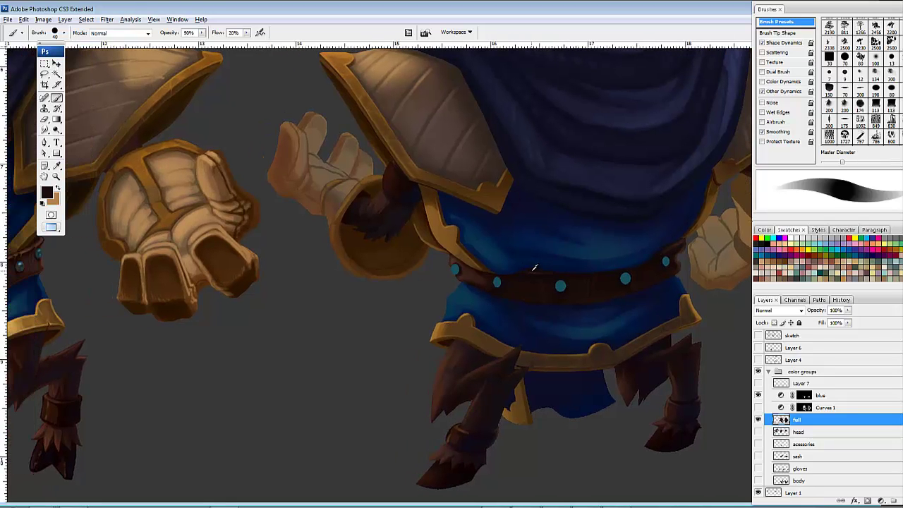
{"action": "scroll", "coordinate": [557, 272], "scroll_direction": "left", "scroll_amount": 3}
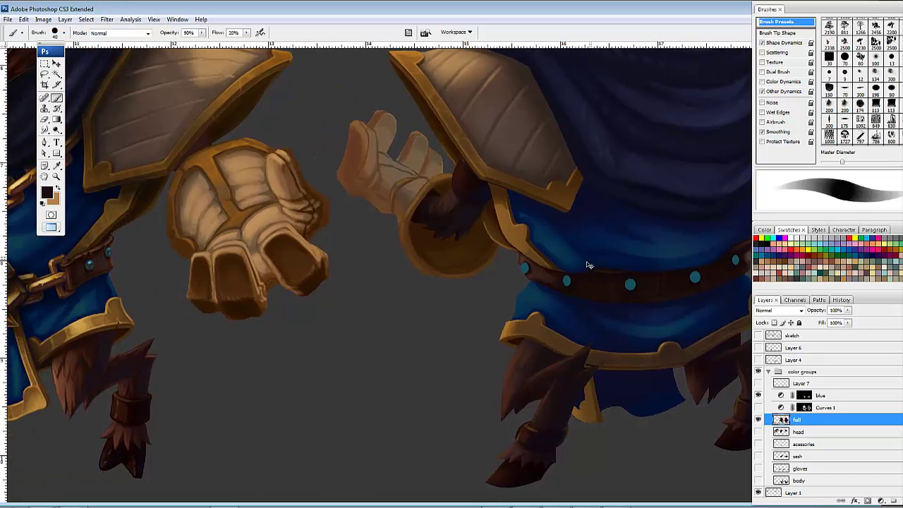
{"action": "key", "text": "ctrl+minus"}
{"action": "key", "text": "ctrl+minus"}
{"action": "key", "text": "ctrl+minus"}
{"action": "left_click_drag", "start_coordinate": [673, 251], "coordinate": [568, 270]}
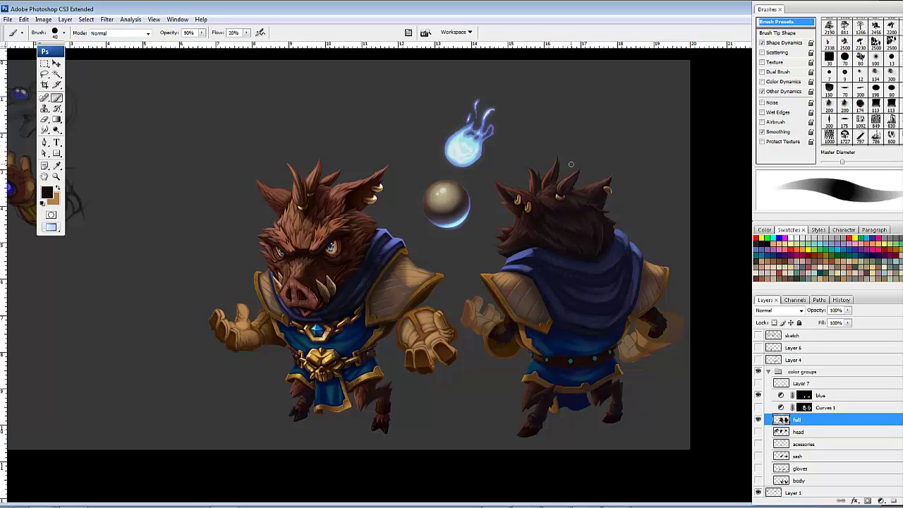
{"action": "mouse_move", "coordinate": [468, 321]}
{"action": "left_mouse_down"}
{"action": "mouse_move", "coordinate": [476, 308]}
{"action": "mouse_move", "coordinate": [465, 333]}
{"action": "left_mouse_up"}
{"action": "left_click_drag", "start_coordinate": [525, 337], "coordinate": [524, 339]}
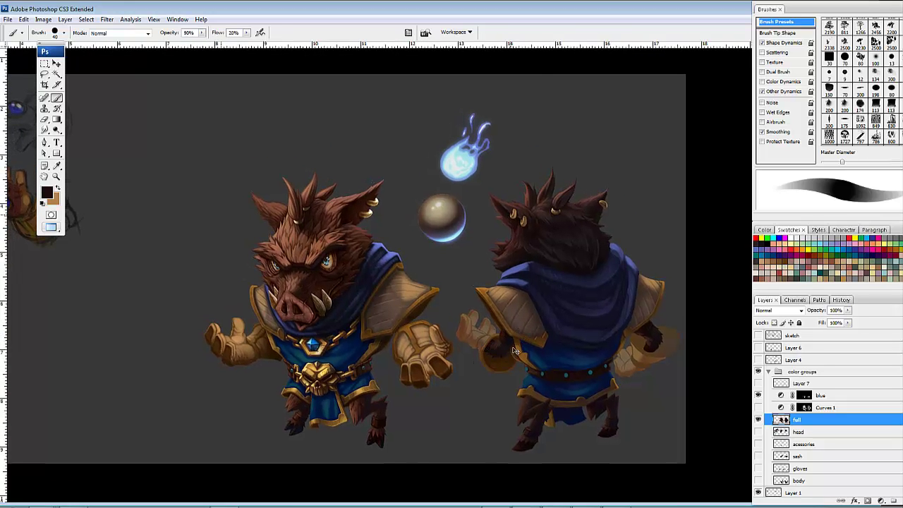
{"action": "key", "text": "ctrl+plus"}
{"action": "key", "text": "ctrl+plus"}
{"action": "left_click_drag", "start_coordinate": [630, 319], "coordinate": [499, 255]}
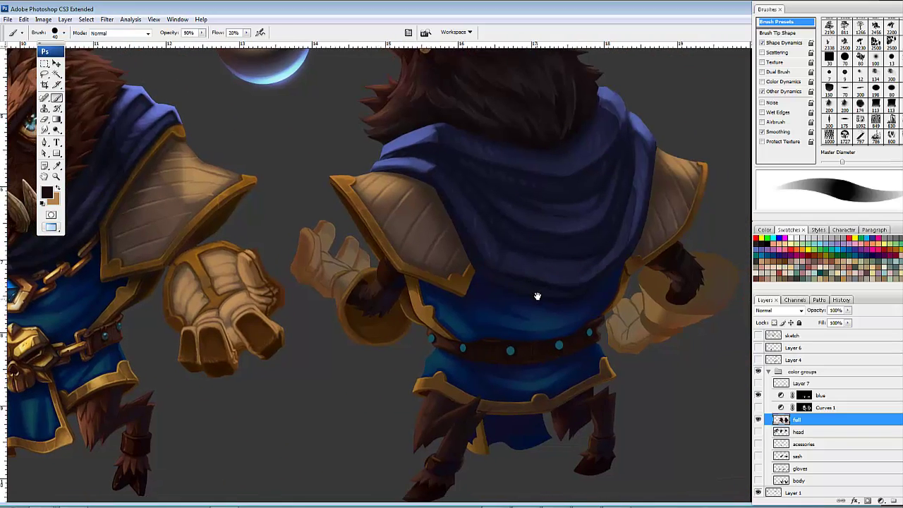
{"action": "left_click_drag", "start_coordinate": [536, 310], "coordinate": [575, 326]}
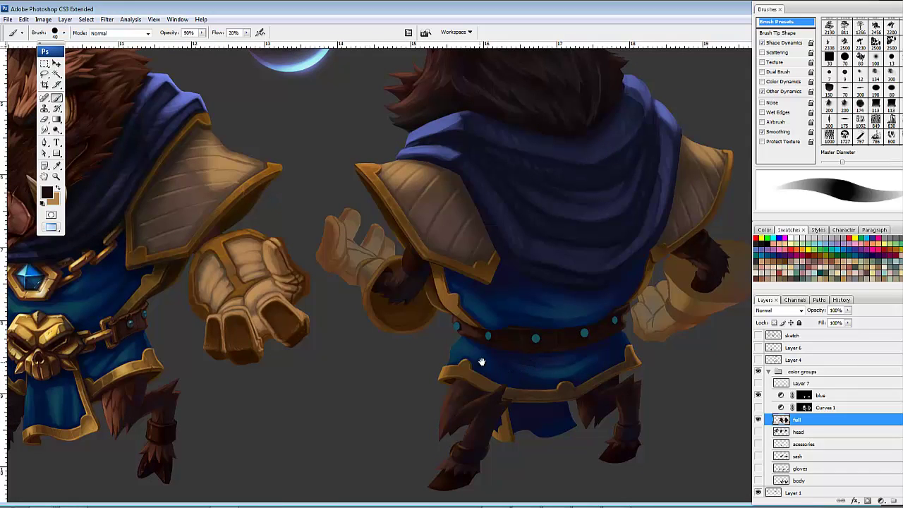
{"action": "mouse_move", "coordinate": [482, 362]}
{"action": "left_mouse_down"}
{"action": "mouse_move", "coordinate": [493, 343]}
{"action": "mouse_move", "coordinate": [489, 378]}
{"action": "mouse_move", "coordinate": [479, 340]}
{"action": "mouse_move", "coordinate": [487, 319]}
{"action": "left_mouse_up"}
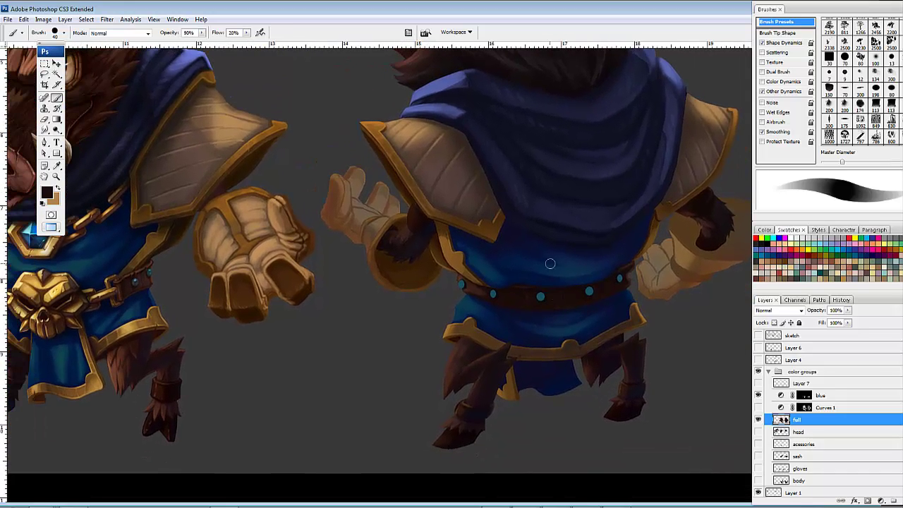
Step: Sample reddish browns from the near end of the back belt and blend the leather between its first two studs
{"action": "key", "text": "ctrl+plus"}
{"action": "mouse_move", "coordinate": [544, 322]}
{"action": "left_mouse_down"}
{"action": "mouse_move", "coordinate": [550, 308]}
{"action": "mouse_move", "coordinate": [508, 311]}
{"action": "left_mouse_up"}
{"action": "left_click_drag", "start_coordinate": [574, 223], "coordinate": [561, 251]}
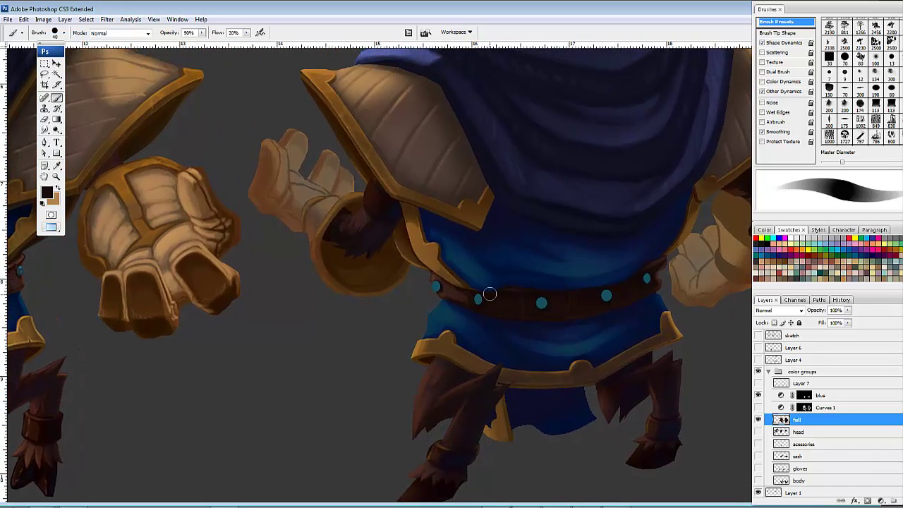
{"action": "left_click", "coordinate": [448, 290], "text": "alt"}
{"action": "left_click", "coordinate": [442, 280], "text": "alt"}
{"action": "left_click_drag", "start_coordinate": [445, 288], "coordinate": [445, 295]}
Step: Brush the sampled brown onto the belt leather toward its far end to lighten it
{"action": "mouse_move", "coordinate": [541, 332]}
{"action": "left_mouse_down"}
{"action": "mouse_move", "coordinate": [514, 332]}
{"action": "mouse_move", "coordinate": [631, 339]}
{"action": "left_mouse_up"}
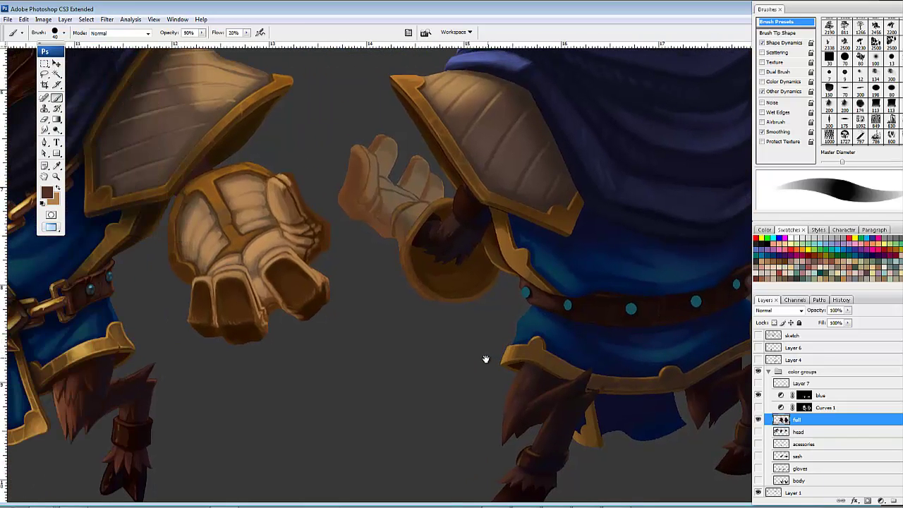
{"action": "mouse_move", "coordinate": [548, 298]}
{"action": "left_mouse_down"}
{"action": "mouse_move", "coordinate": [498, 304]}
{"action": "mouse_move", "coordinate": [489, 315]}
{"action": "left_mouse_up"}
{"action": "left_click_drag", "start_coordinate": [667, 305], "coordinate": [658, 292]}
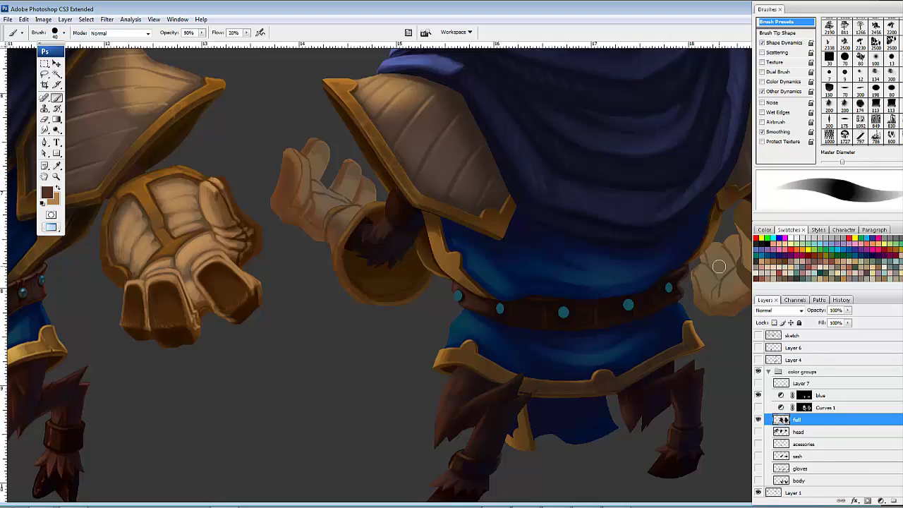
{"action": "left_click_drag", "start_coordinate": [701, 284], "coordinate": [643, 289]}
{"action": "left_click_drag", "start_coordinate": [445, 326], "coordinate": [489, 324]}
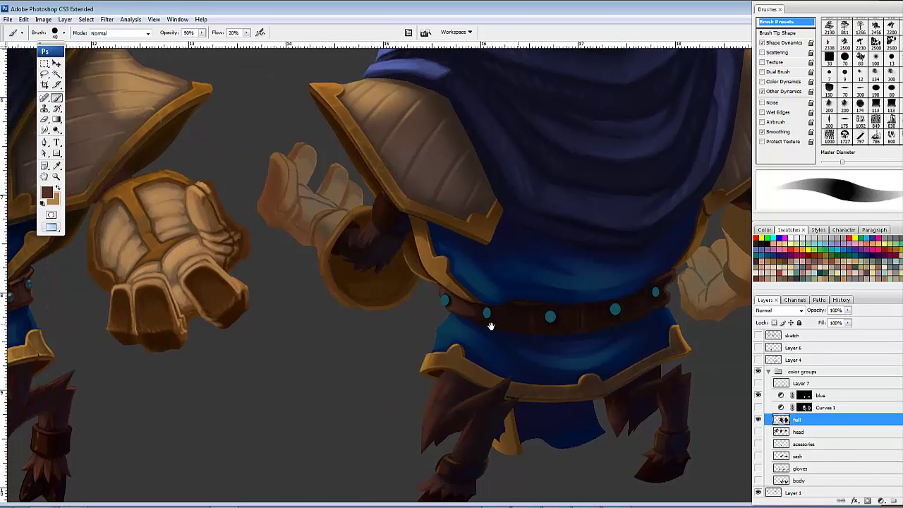
Step: Sample darker browns beside the second stud and shade the leather from the belt's near end toward its middle
{"action": "left_click", "coordinate": [461, 311], "text": "alt"}
{"action": "mouse_move", "coordinate": [462, 309]}
{"action": "left_mouse_down"}
{"action": "mouse_move", "coordinate": [520, 326]}
{"action": "mouse_move", "coordinate": [500, 326]}
{"action": "left_mouse_up"}
{"action": "left_click", "coordinate": [477, 309], "text": "alt"}
{"action": "mouse_move", "coordinate": [578, 329]}
{"action": "left_mouse_down"}
{"action": "mouse_move", "coordinate": [418, 330]}
{"action": "mouse_move", "coordinate": [633, 312]}
{"action": "mouse_move", "coordinate": [581, 333]}
{"action": "left_mouse_up"}
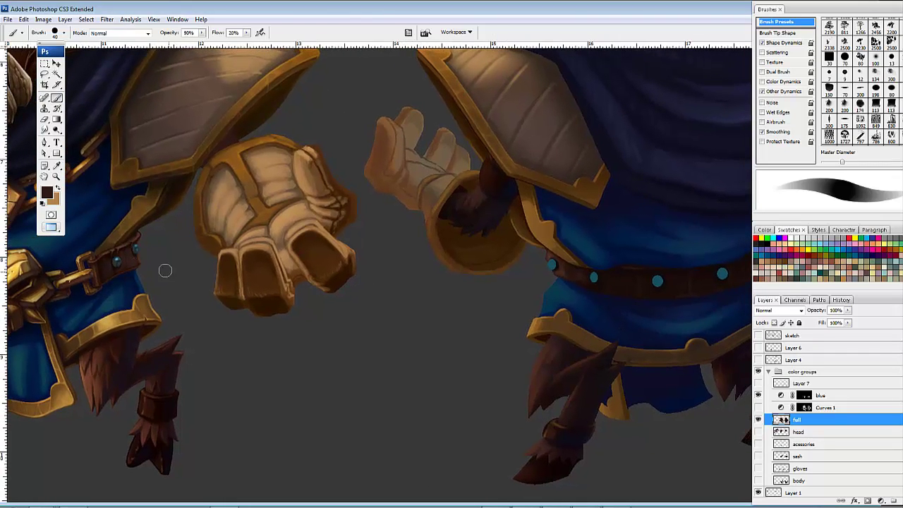
{"action": "left_click_drag", "start_coordinate": [568, 286], "coordinate": [377, 280]}
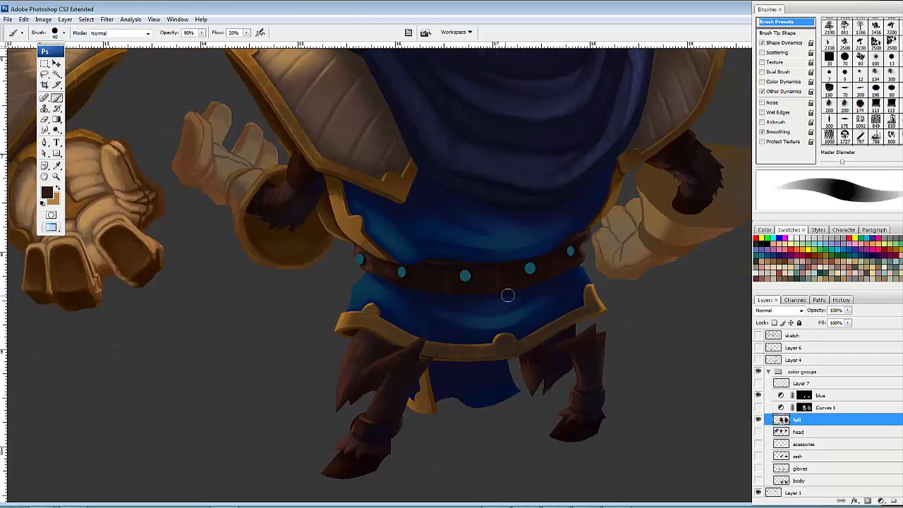
{"action": "left_click_drag", "start_coordinate": [470, 345], "coordinate": [500, 381]}
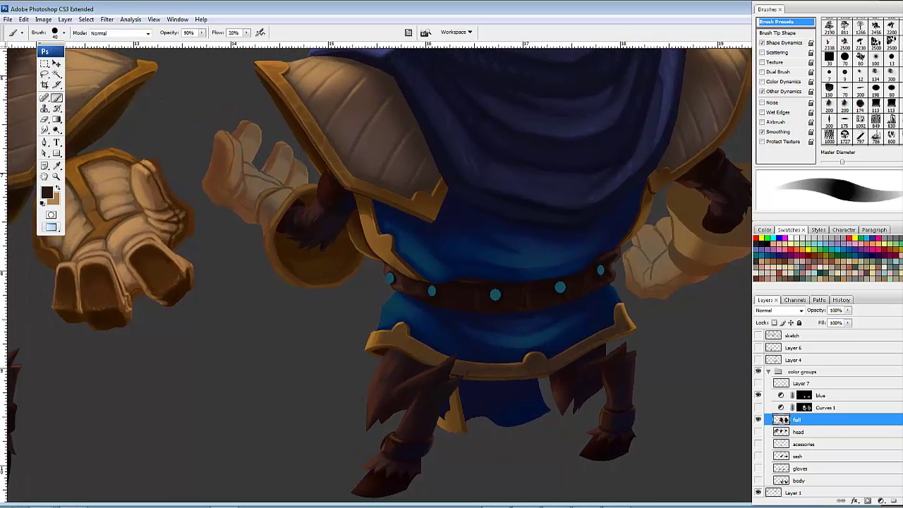
Step: Make the Curves 1 adjustment layer the active layer
{"action": "left_click", "coordinate": [824, 411]}
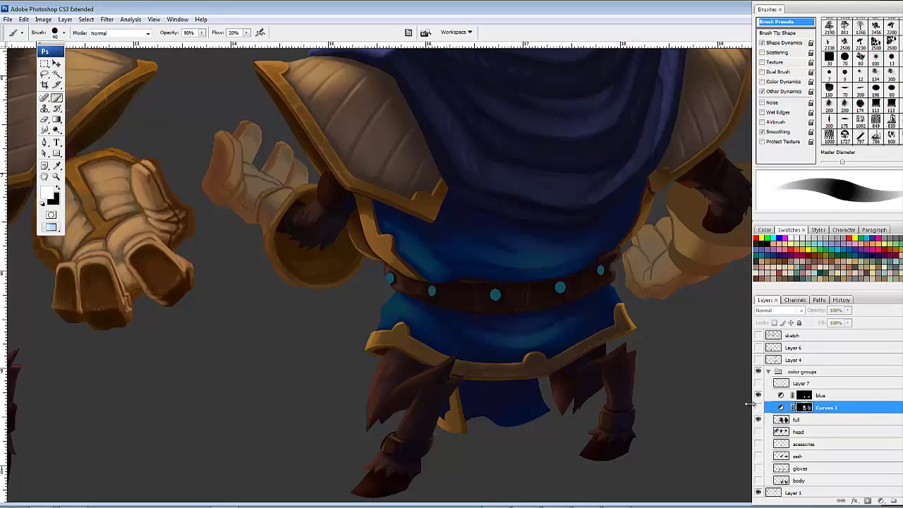
{"action": "key", "text": "ctrl+minus"}
{"action": "key", "text": "ctrl+minus"}
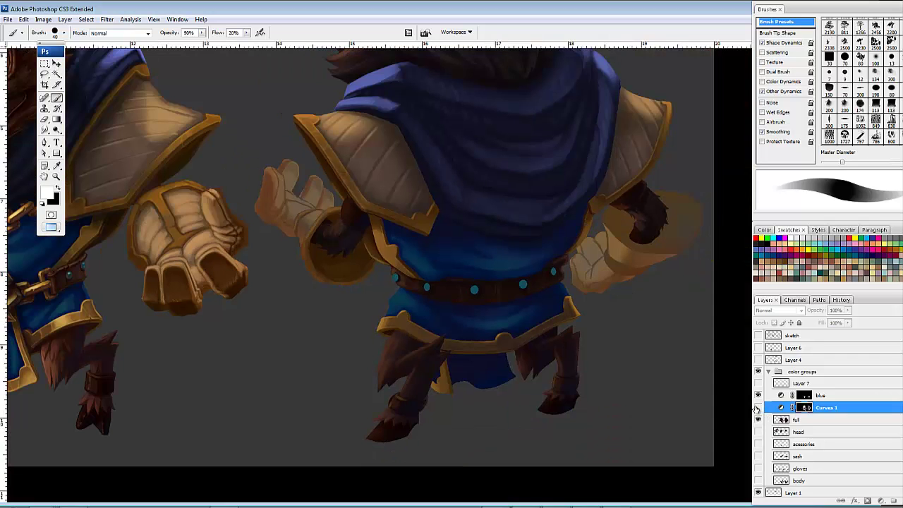
{"action": "left_click_drag", "start_coordinate": [474, 276], "coordinate": [564, 314]}
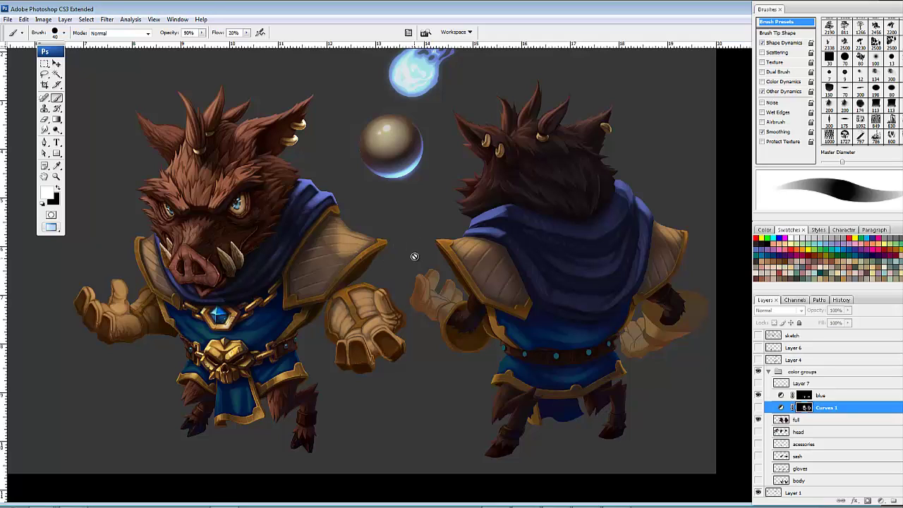
{"action": "mouse_move", "coordinate": [440, 268]}
{"action": "left_mouse_down"}
{"action": "mouse_move", "coordinate": [443, 284]}
{"action": "mouse_move", "coordinate": [415, 264]}
{"action": "mouse_move", "coordinate": [537, 264]}
{"action": "mouse_move", "coordinate": [529, 249]}
{"action": "mouse_move", "coordinate": [583, 302]}
{"action": "mouse_move", "coordinate": [573, 291]}
{"action": "left_mouse_up"}
{"action": "key", "text": "ctrl+plus"}
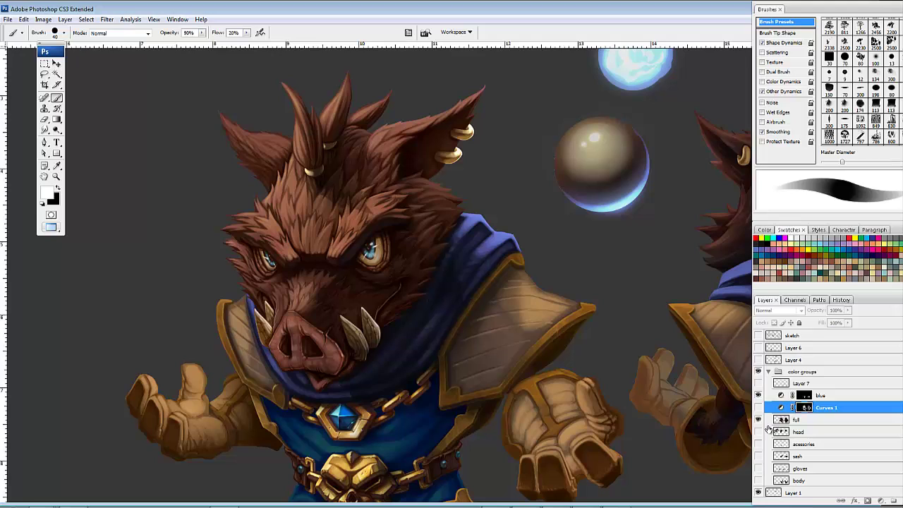
{"action": "left_click", "coordinate": [880, 500]}
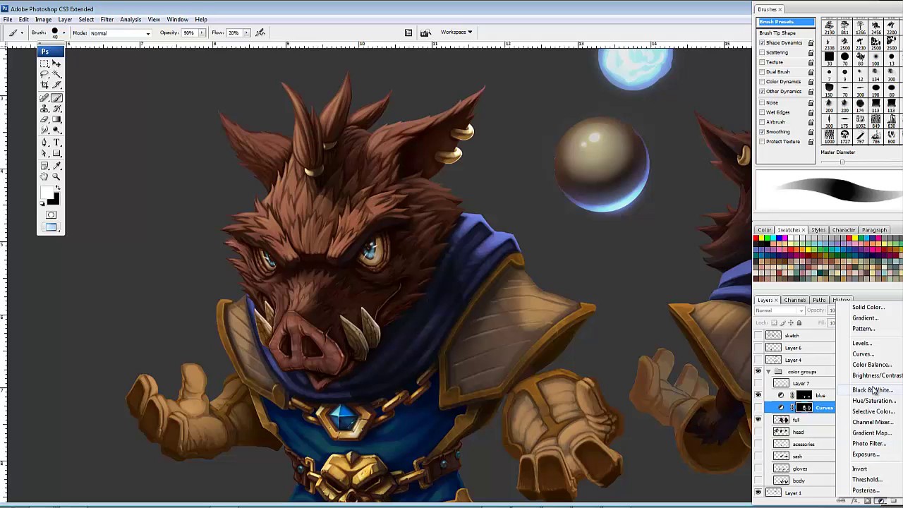
{"action": "left_click", "coordinate": [872, 355]}
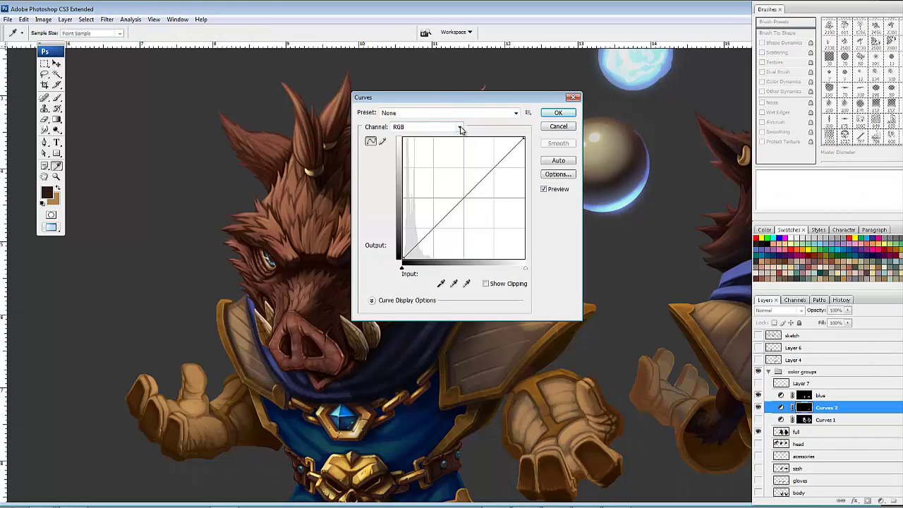
{"action": "left_click", "coordinate": [459, 128]}
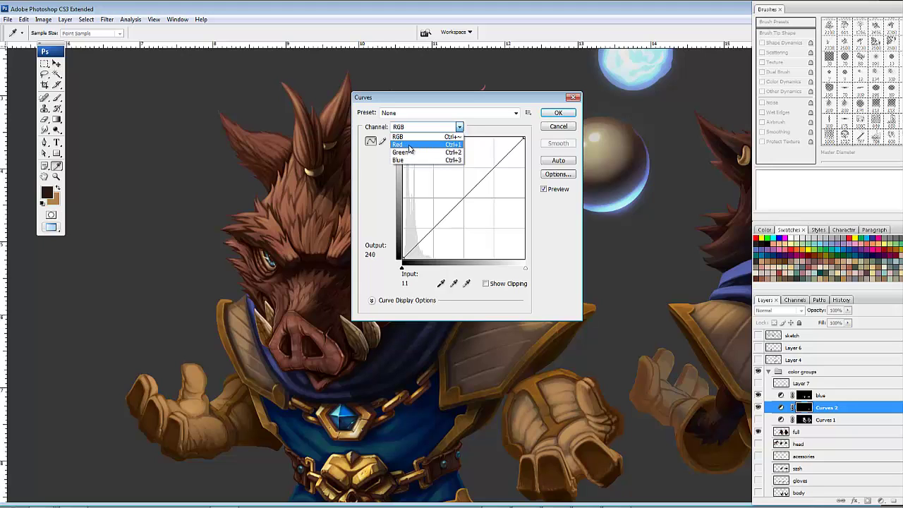
{"action": "left_click", "coordinate": [409, 145]}
{"action": "left_click_drag", "start_coordinate": [479, 104], "coordinate": [705, 75]}
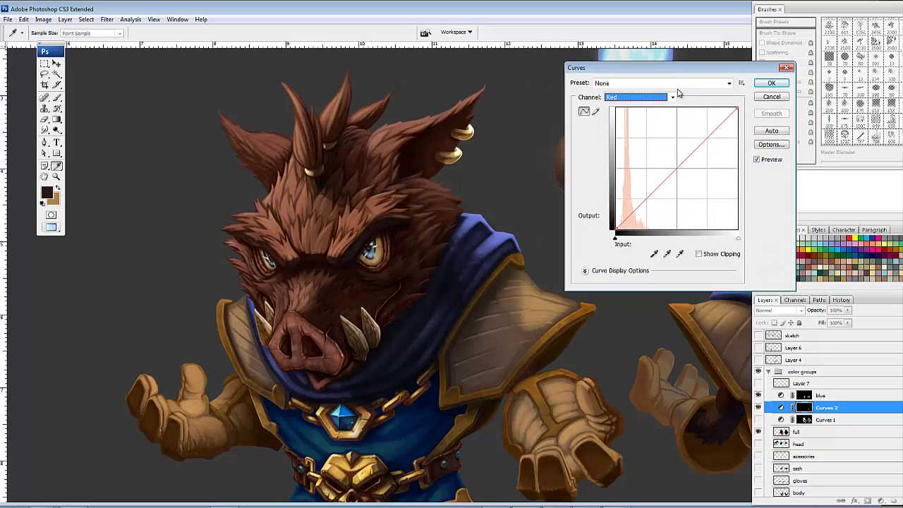
{"action": "left_click", "coordinate": [678, 167]}
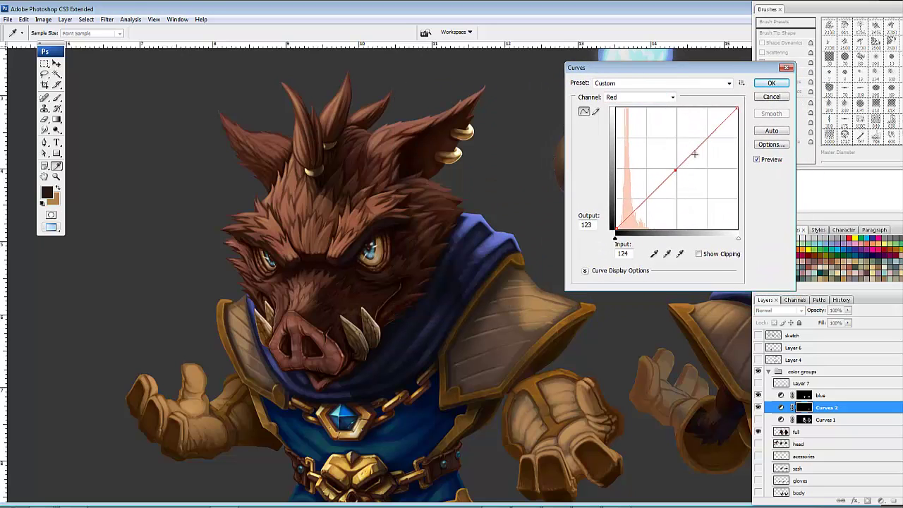
{"action": "left_click", "coordinate": [707, 137]}
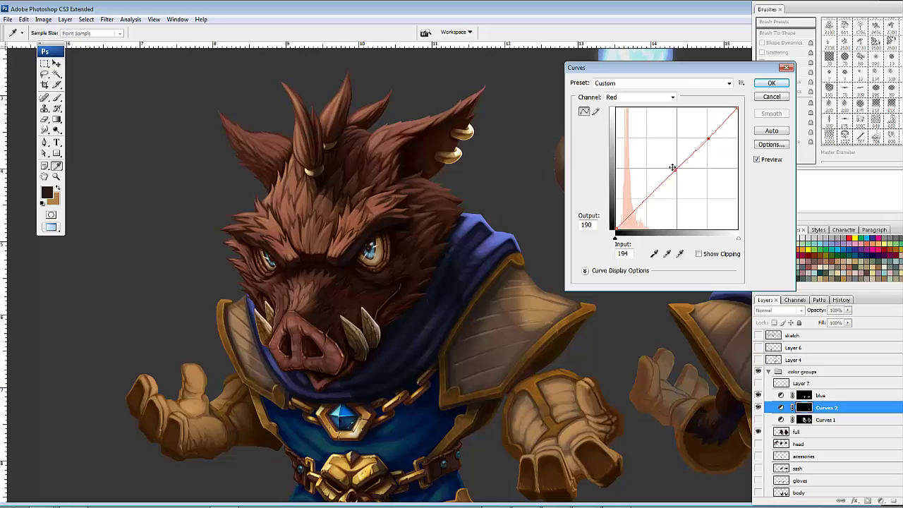
{"action": "left_click", "coordinate": [644, 201]}
{"action": "mouse_move", "coordinate": [644, 201]}
{"action": "left_mouse_down"}
{"action": "mouse_move", "coordinate": [639, 190]}
{"action": "mouse_move", "coordinate": [656, 211]}
{"action": "mouse_move", "coordinate": [643, 204]}
{"action": "left_mouse_up"}
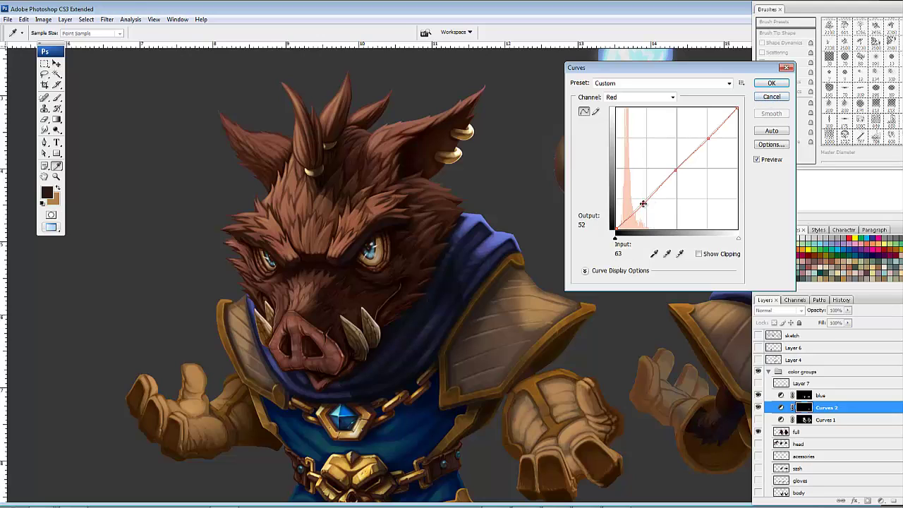
{"action": "mouse_move", "coordinate": [643, 203]}
{"action": "left_mouse_down"}
{"action": "mouse_move", "coordinate": [637, 196]}
{"action": "mouse_move", "coordinate": [649, 205]}
{"action": "left_mouse_up"}
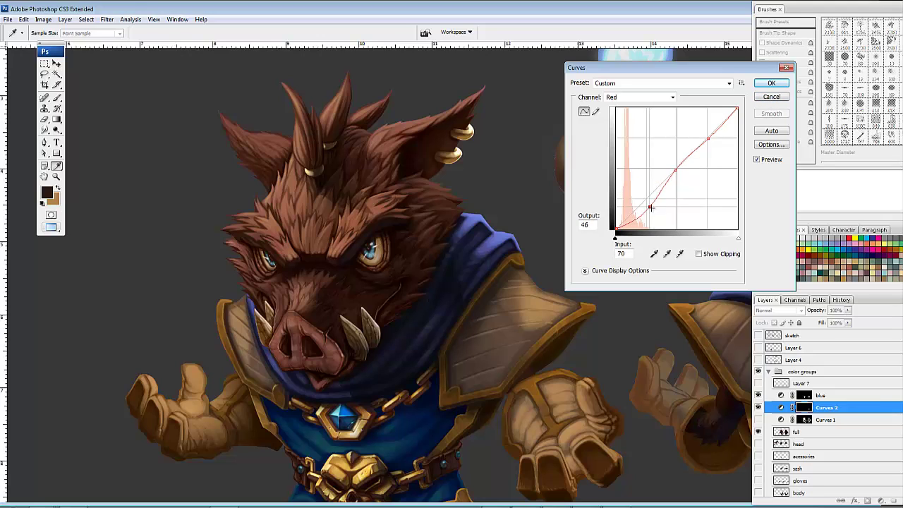
{"action": "left_click", "coordinate": [772, 97]}
Step: Try a new Curves adjustment layer on a freehand lasso selection around the front-view boar's head
{"action": "key", "text": "b"}
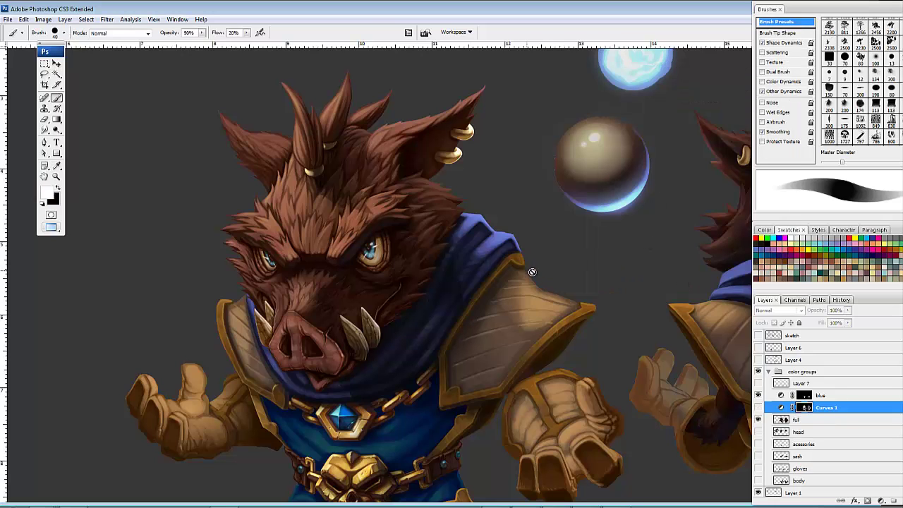
{"action": "left_click_drag", "start_coordinate": [619, 277], "coordinate": [579, 295]}
{"action": "left_click_drag", "start_coordinate": [495, 288], "coordinate": [596, 282]}
{"action": "key", "text": "l"}
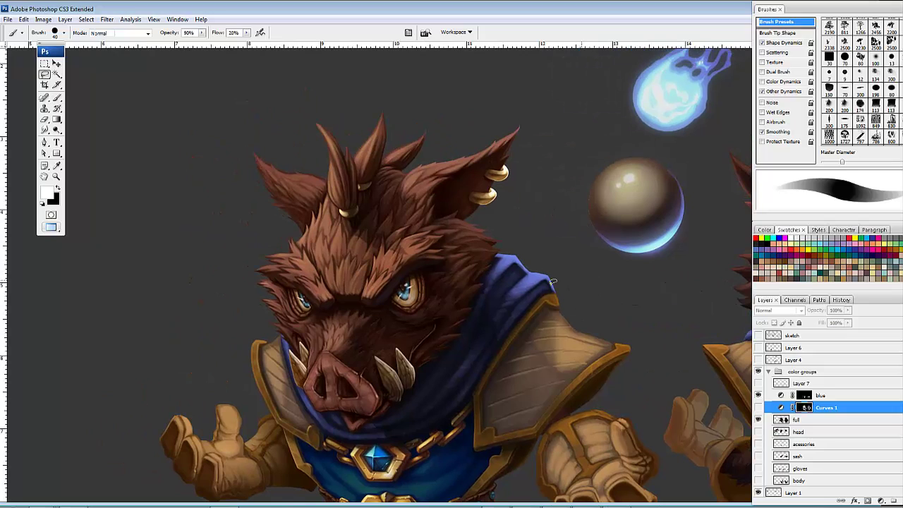
{"action": "mouse_move", "coordinate": [415, 109]}
{"action": "left_mouse_down"}
{"action": "mouse_move", "coordinate": [350, 91]}
{"action": "mouse_move", "coordinate": [210, 168]}
{"action": "mouse_move", "coordinate": [250, 315]}
{"action": "mouse_move", "coordinate": [286, 369]}
{"action": "mouse_move", "coordinate": [423, 427]}
{"action": "mouse_move", "coordinate": [540, 210]}
{"action": "mouse_move", "coordinate": [444, 113]}
{"action": "left_mouse_up"}
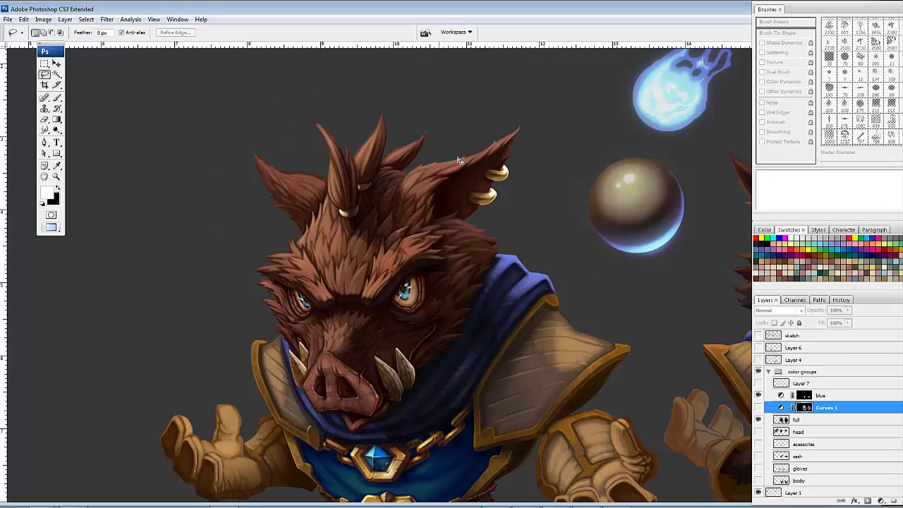
{"action": "left_click", "coordinate": [880, 500]}
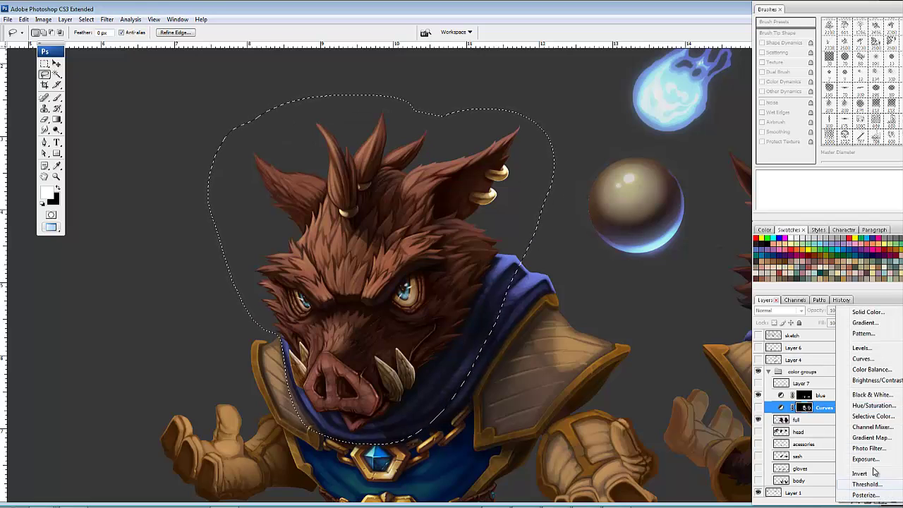
{"action": "left_click", "coordinate": [859, 358]}
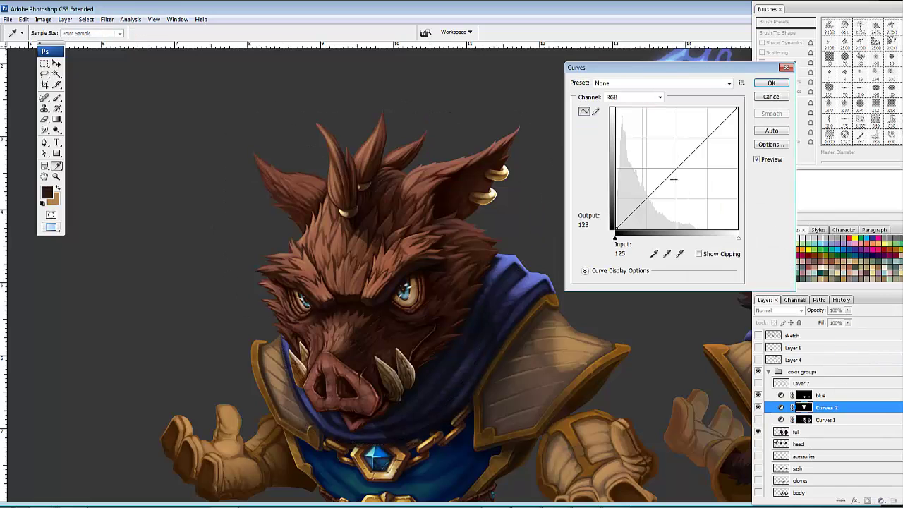
Step: Try a Red channel curve on the head with shadows raised to input 38, output 61 and highlights lowered to input 208, output 165
{"action": "left_click", "coordinate": [659, 98]}
{"action": "left_click", "coordinate": [618, 113]}
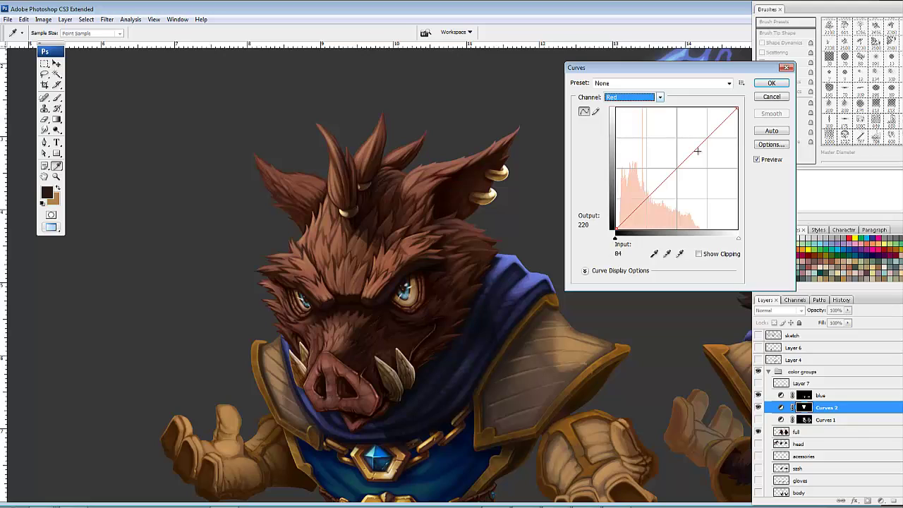
{"action": "left_click", "coordinate": [669, 173]}
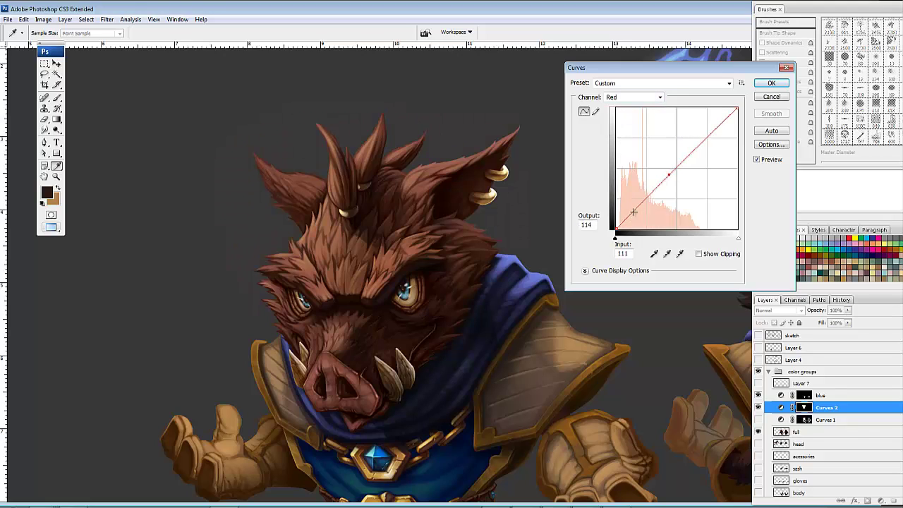
{"action": "left_click_drag", "start_coordinate": [671, 177], "coordinate": [668, 177]}
{"action": "left_click_drag", "start_coordinate": [639, 205], "coordinate": [635, 200]}
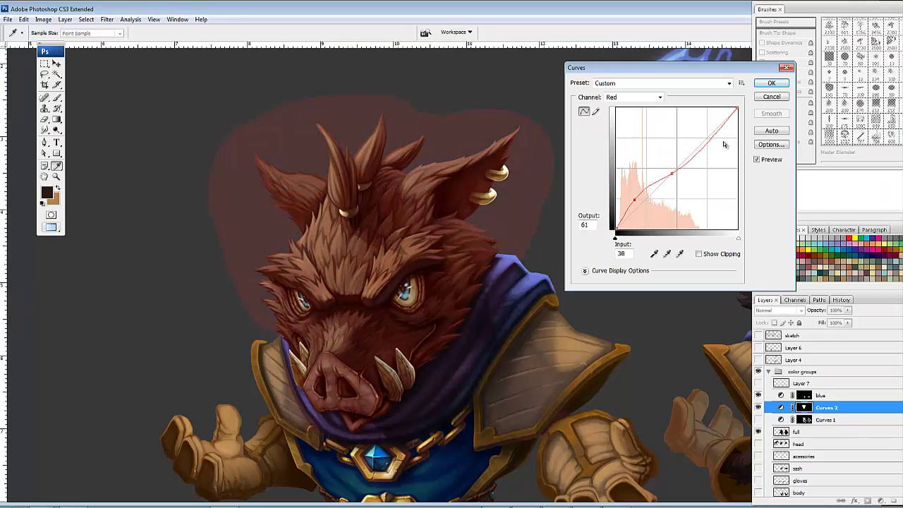
{"action": "left_click_drag", "start_coordinate": [709, 139], "coordinate": [715, 152]}
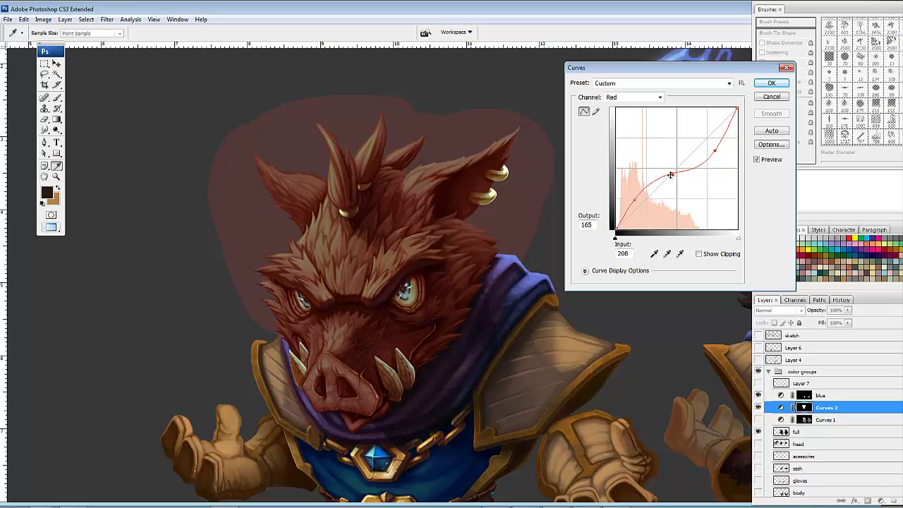
Step: Try lowering the Red curve's shadows and raising its highlights to input 159, output 196, and discard the new curve and the head selection
{"action": "left_click_drag", "start_coordinate": [633, 203], "coordinate": [651, 208]}
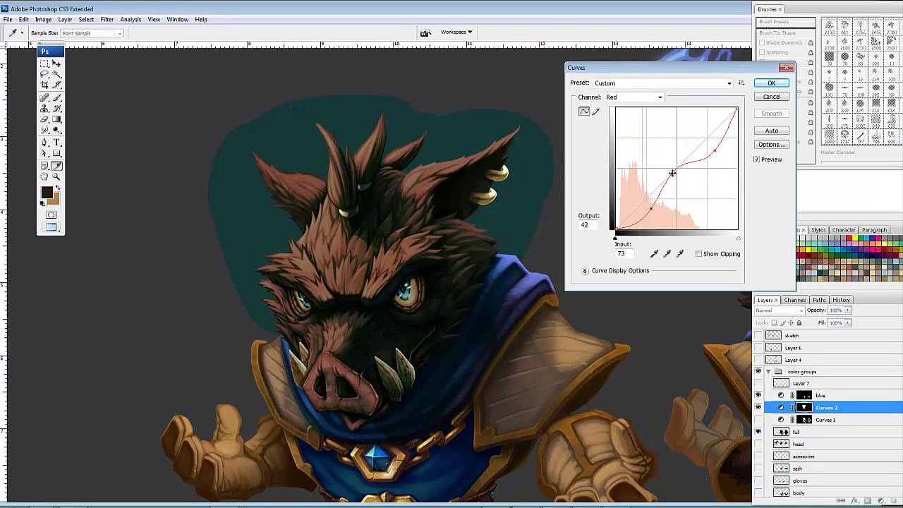
{"action": "left_click", "coordinate": [673, 173]}
{"action": "left_click_drag", "start_coordinate": [714, 149], "coordinate": [692, 144]}
{"action": "left_click_drag", "start_coordinate": [653, 209], "coordinate": [655, 205]}
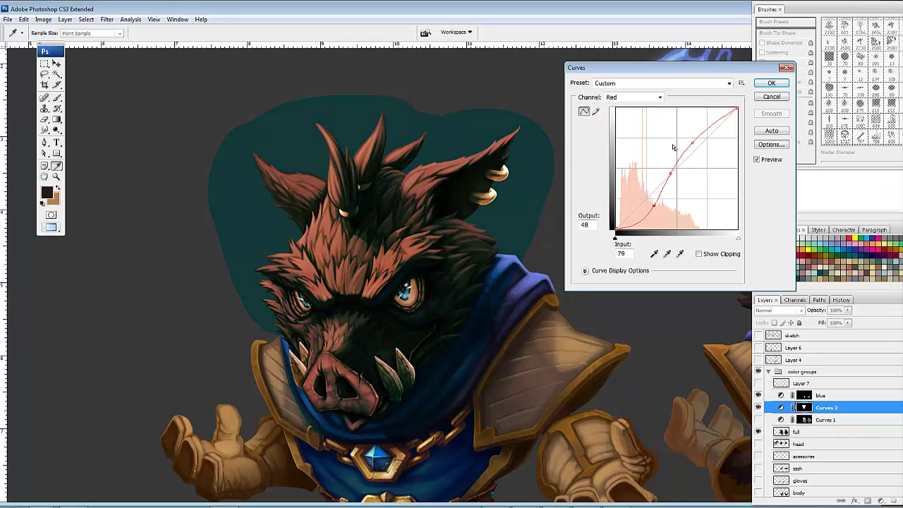
{"action": "left_click_drag", "start_coordinate": [694, 142], "coordinate": [690, 141]}
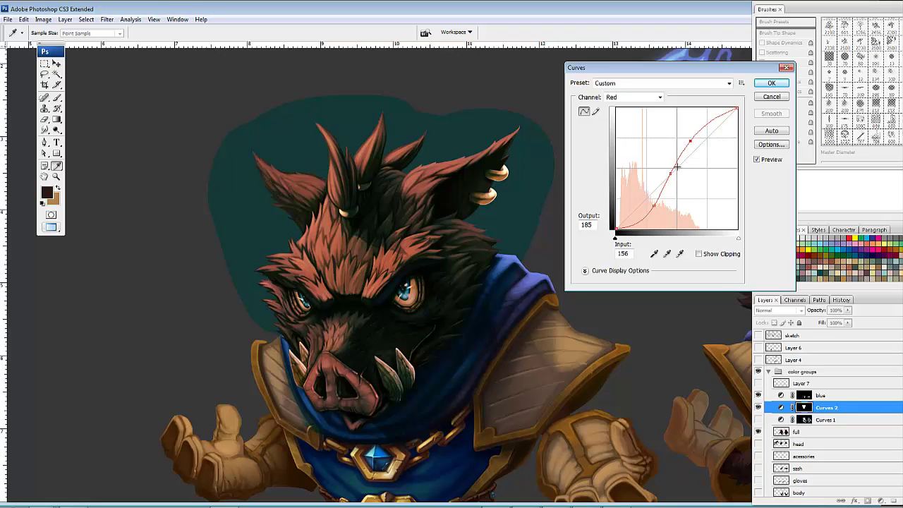
{"action": "left_click_drag", "start_coordinate": [670, 176], "coordinate": [671, 172]}
{"action": "mouse_move", "coordinate": [688, 143]}
{"action": "left_mouse_down"}
{"action": "mouse_move", "coordinate": [698, 132]}
{"action": "mouse_move", "coordinate": [692, 135]}
{"action": "left_mouse_up"}
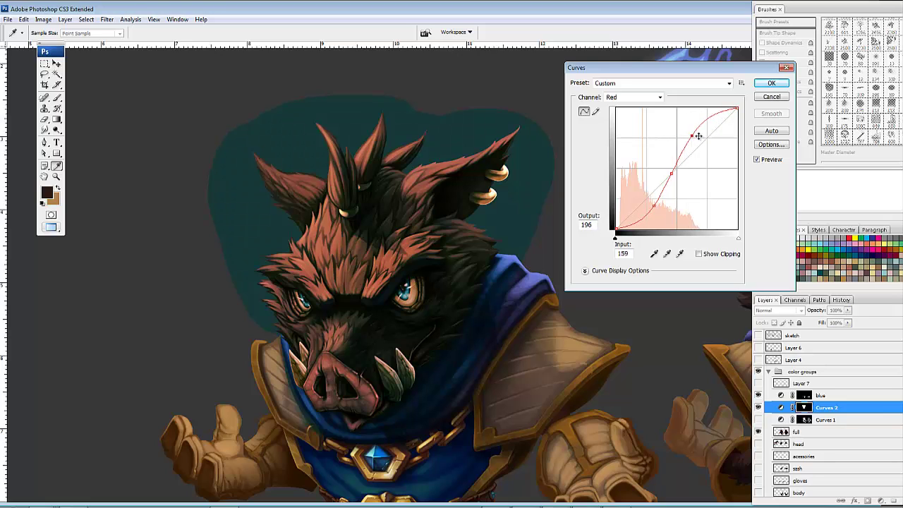
{"action": "mouse_move", "coordinate": [661, 205]}
{"action": "left_mouse_down"}
{"action": "mouse_move", "coordinate": [652, 204]}
{"action": "mouse_move", "coordinate": [658, 201]}
{"action": "left_mouse_up"}
{"action": "left_click", "coordinate": [771, 98]}
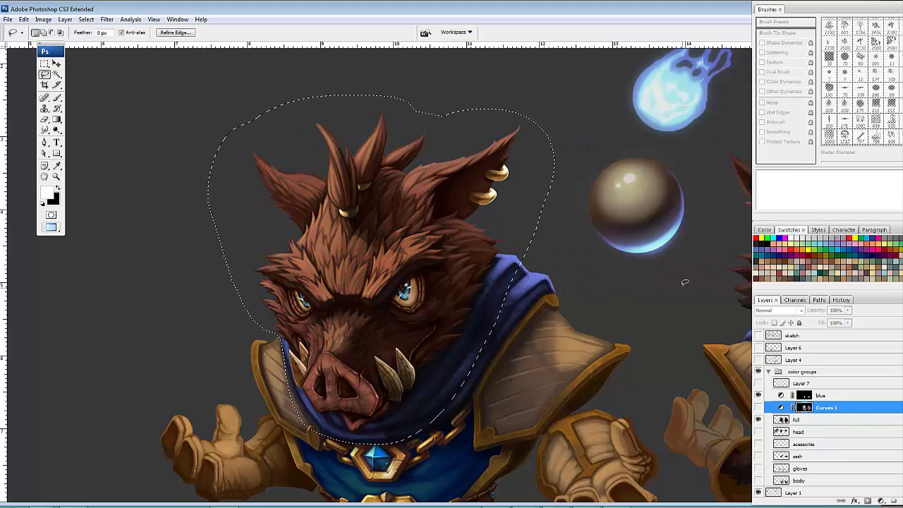
{"action": "key", "text": "ctrl+d"}
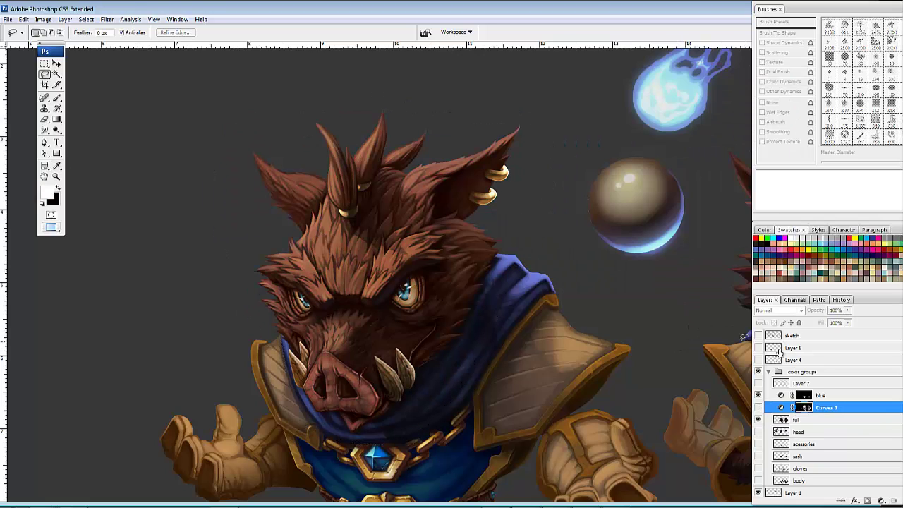
Step: Compare the front-view boar's head with the Curves 1 adjustment layer shown and hidden, leaving the layer hidden
{"action": "left_click", "coordinate": [759, 408]}
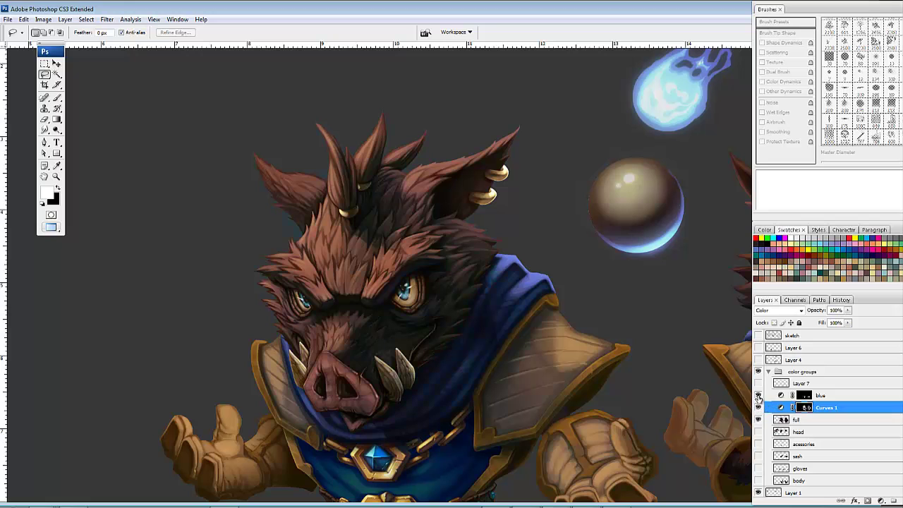
{"action": "left_click_drag", "start_coordinate": [555, 331], "coordinate": [506, 305]}
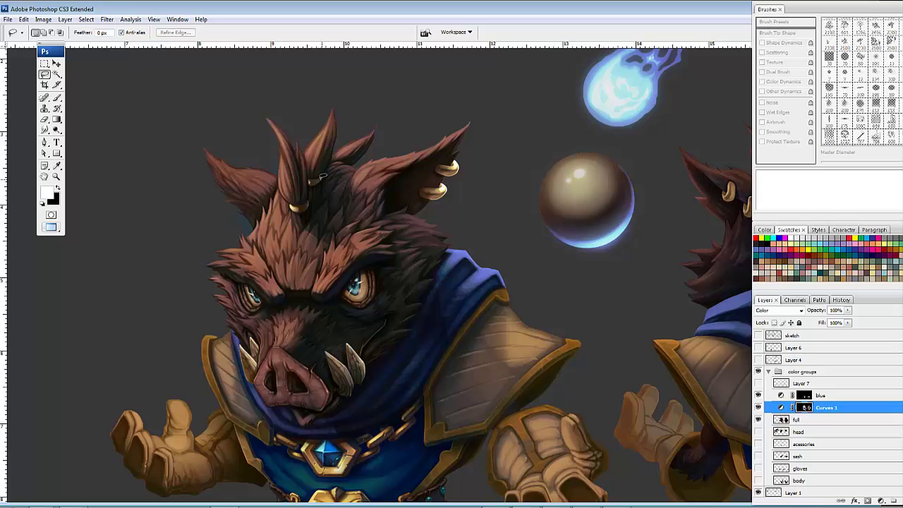
{"action": "left_click_drag", "start_coordinate": [328, 321], "coordinate": [432, 256]}
{"action": "left_click", "coordinate": [759, 408]}
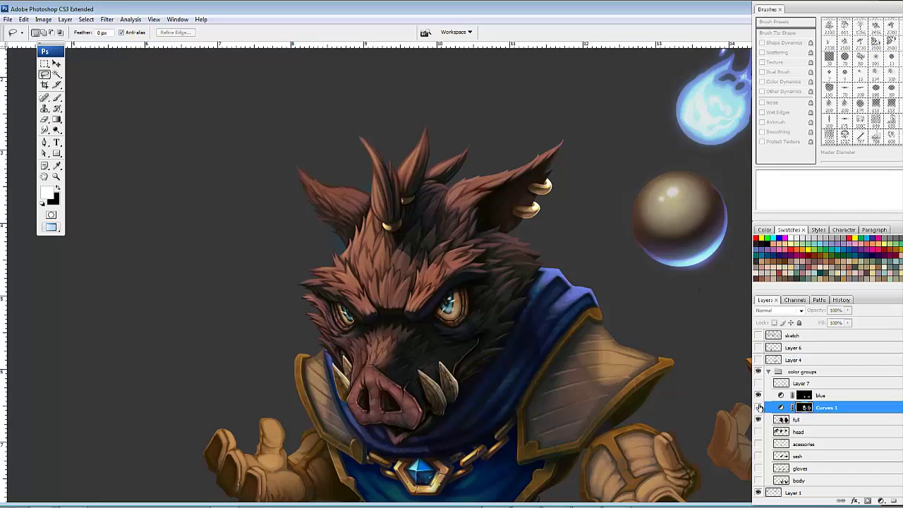
{"action": "left_click", "coordinate": [758, 407]}
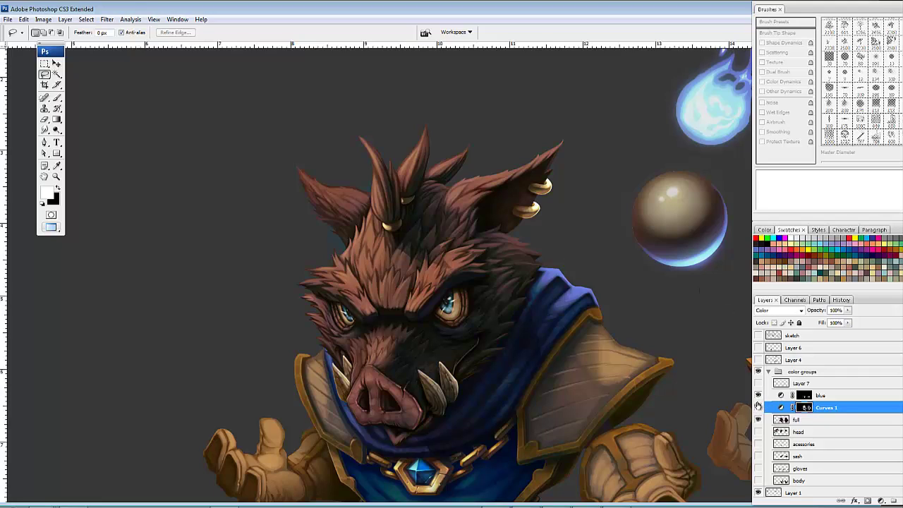
{"action": "left_click", "coordinate": [758, 408]}
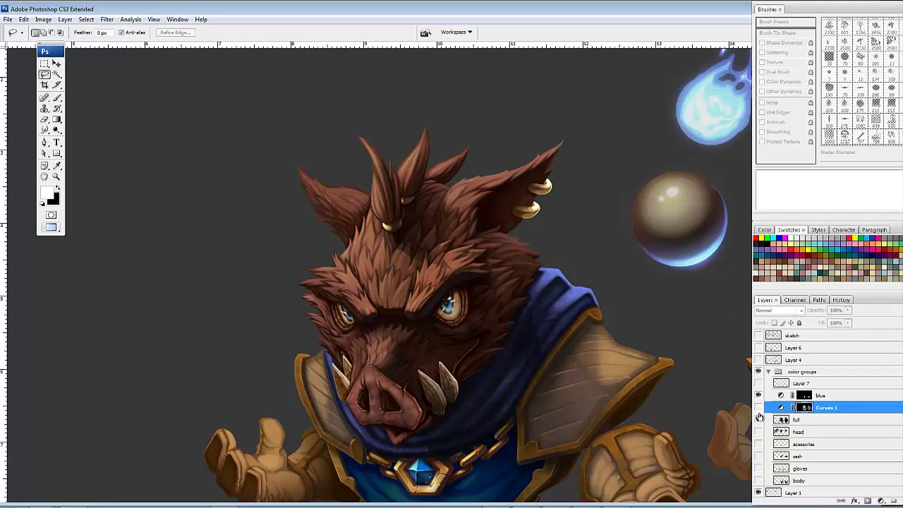
{"action": "left_click", "coordinate": [758, 408]}
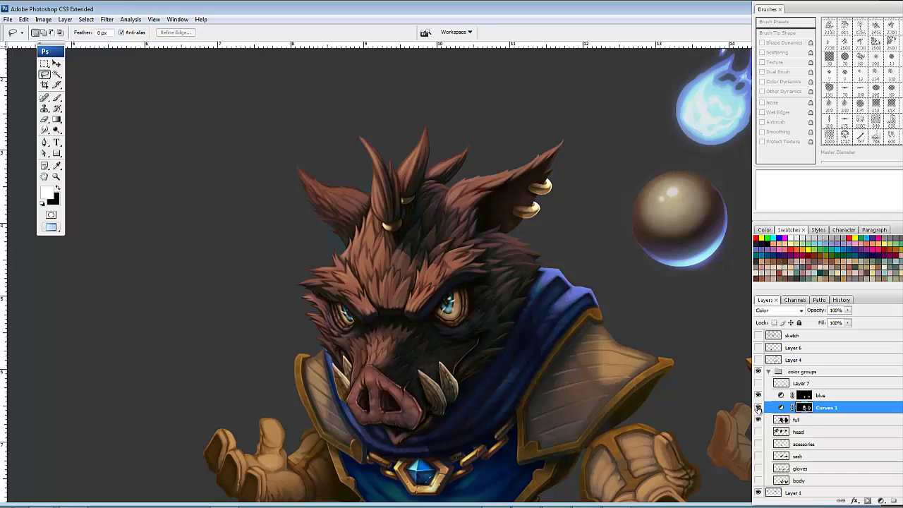
{"action": "left_click", "coordinate": [759, 408]}
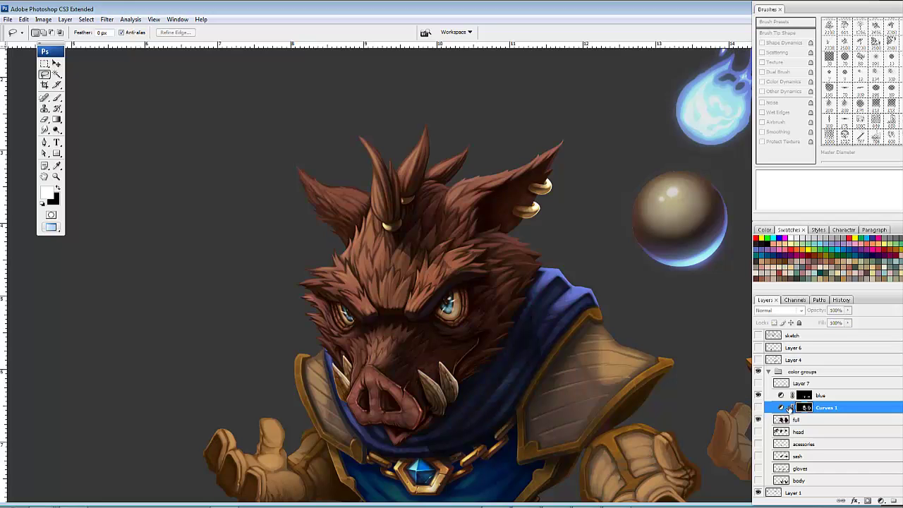
Step: Examine the back-view figure from head to belt, toggling the full layer's visibility to check what it contains
{"action": "left_click_drag", "start_coordinate": [672, 362], "coordinate": [598, 397]}
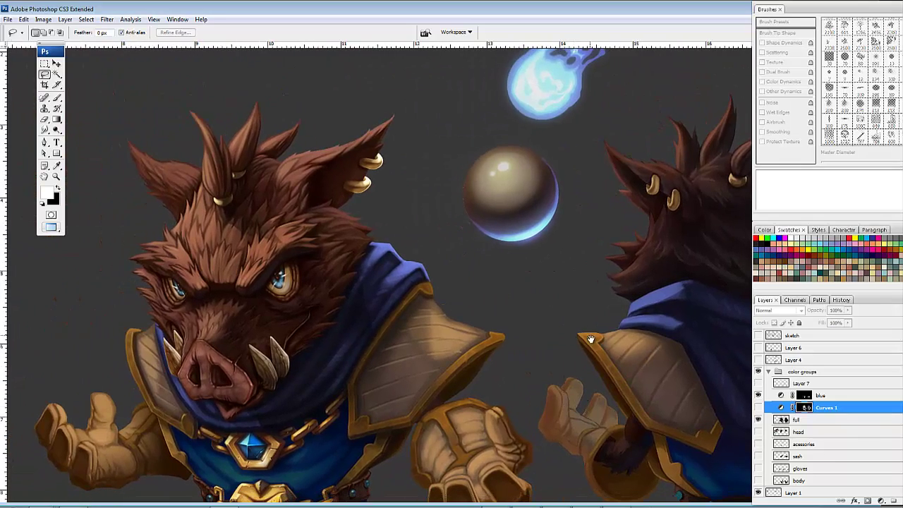
{"action": "left_click_drag", "start_coordinate": [591, 340], "coordinate": [566, 287]}
{"action": "left_click_drag", "start_coordinate": [596, 328], "coordinate": [537, 262]}
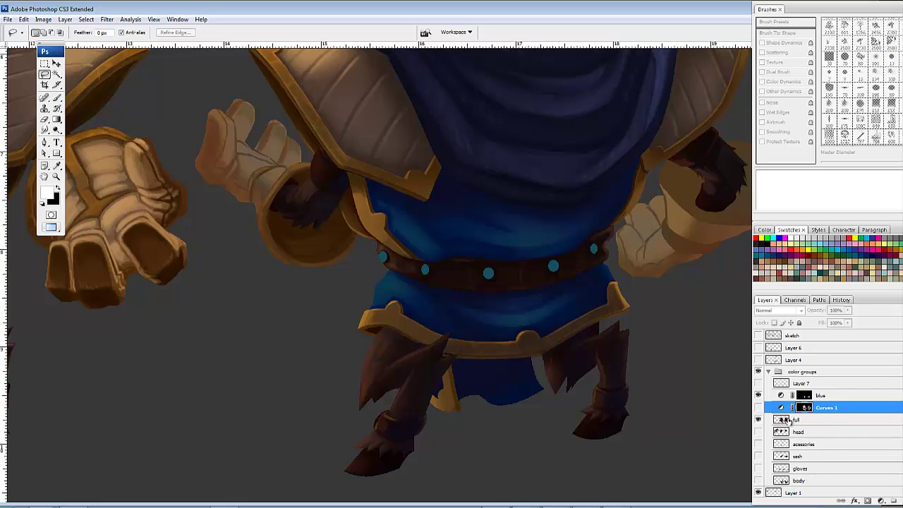
{"action": "left_click", "coordinate": [758, 419]}
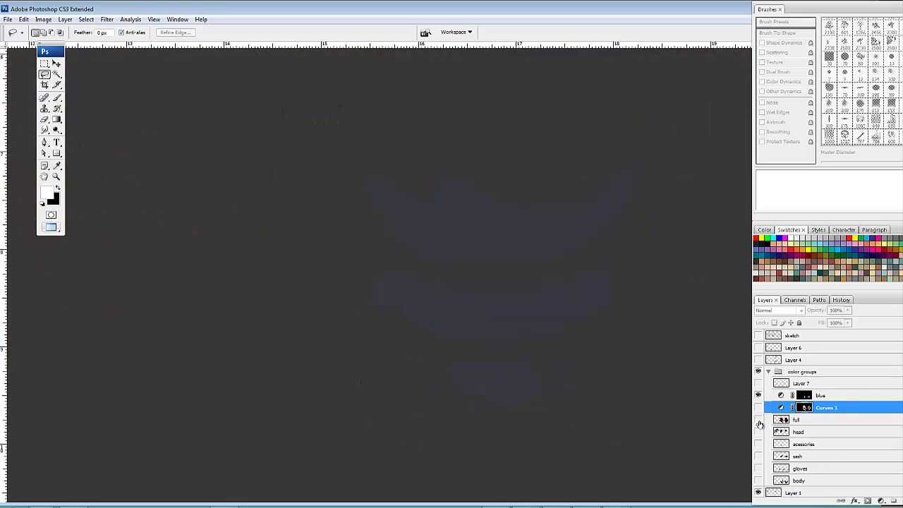
{"action": "left_click", "coordinate": [758, 421]}
{"action": "left_click_drag", "start_coordinate": [402, 254], "coordinate": [429, 403]}
{"action": "left_click_drag", "start_coordinate": [439, 314], "coordinate": [389, 327]}
{"action": "scroll", "coordinate": [389, 327], "scroll_direction": "up", "scroll_amount": 7}
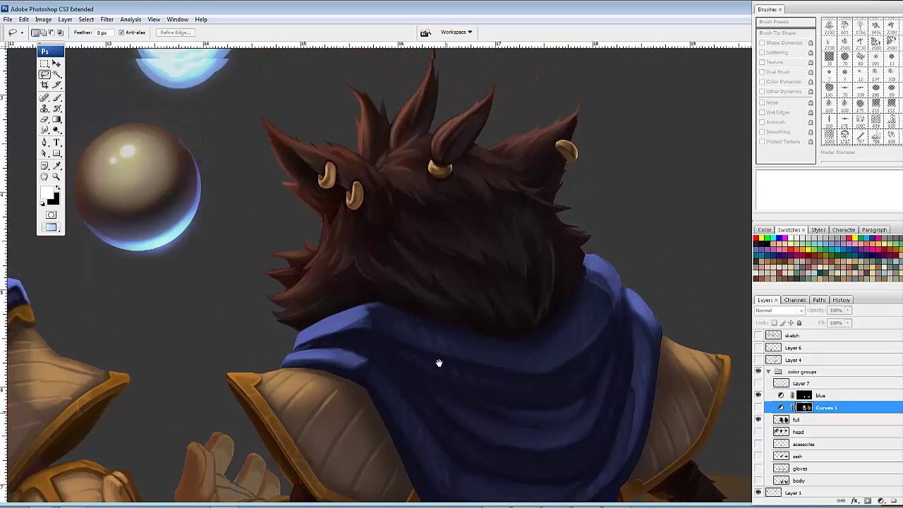
{"action": "scroll", "coordinate": [463, 371], "scroll_direction": "down", "scroll_amount": 2}
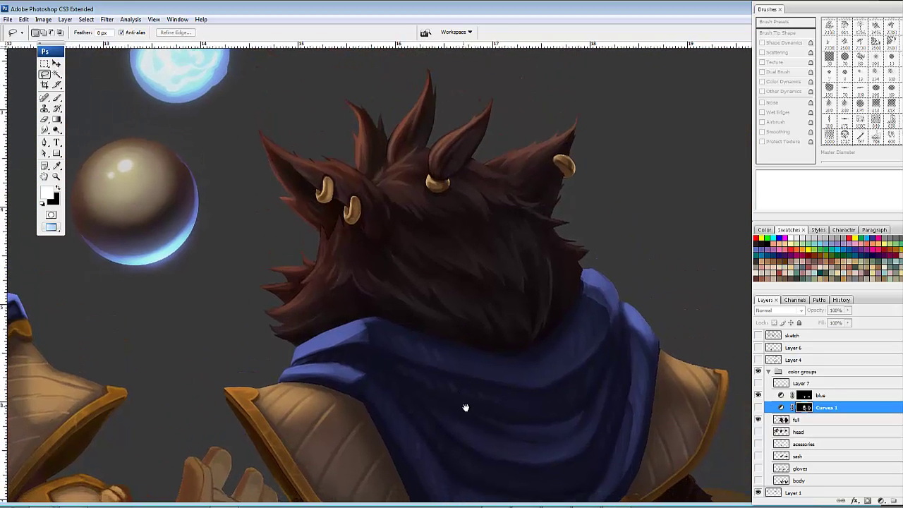
{"action": "scroll", "coordinate": [471, 396], "scroll_direction": "up", "scroll_amount": 2}
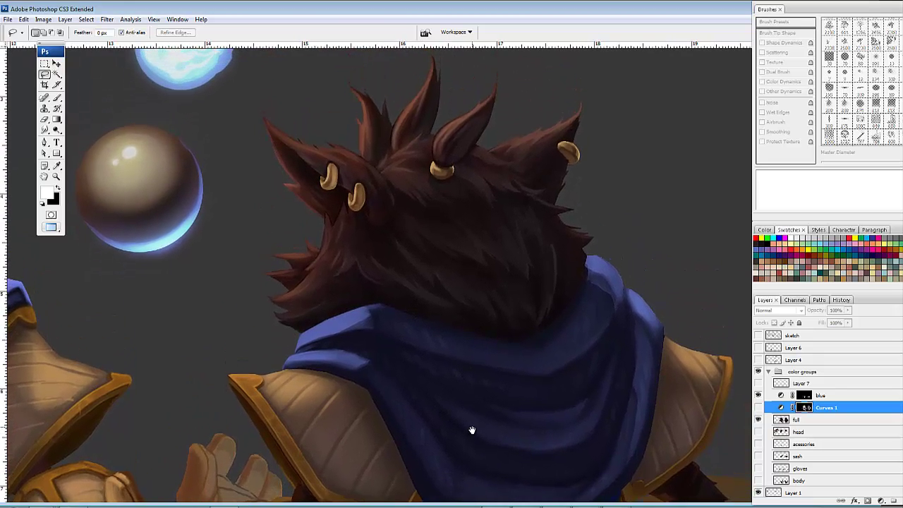
{"action": "scroll", "coordinate": [457, 423], "scroll_direction": "down", "scroll_amount": 8}
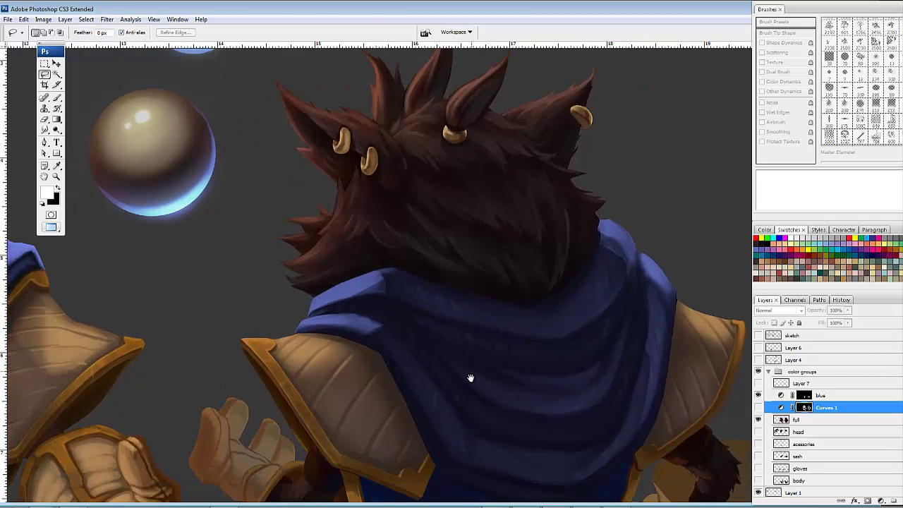
{"action": "scroll", "coordinate": [464, 338], "scroll_direction": "down", "scroll_amount": 1}
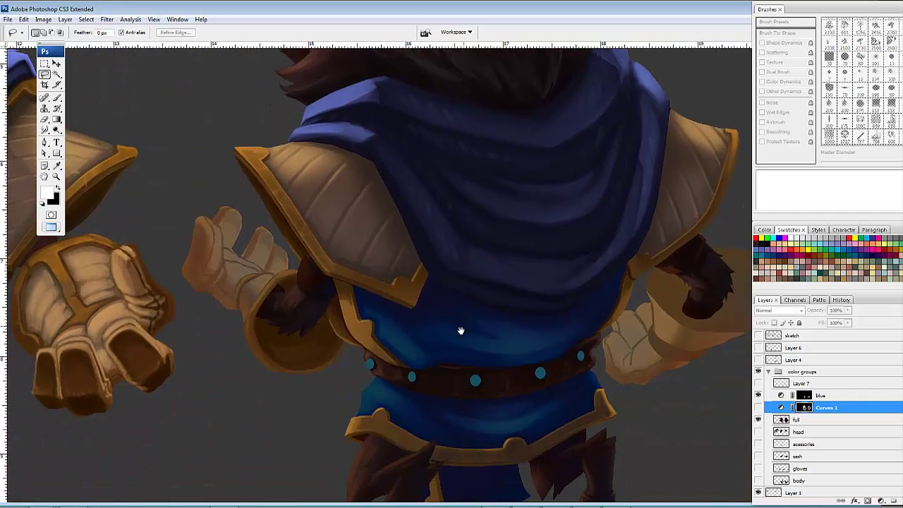
{"action": "scroll", "coordinate": [461, 327], "scroll_direction": "down", "scroll_amount": 2}
{"action": "mouse_move", "coordinate": [482, 305]}
{"action": "left_mouse_down"}
{"action": "mouse_move", "coordinate": [399, 282]}
{"action": "mouse_move", "coordinate": [444, 262]}
{"action": "mouse_move", "coordinate": [476, 290]}
{"action": "mouse_move", "coordinate": [471, 302]}
{"action": "mouse_move", "coordinate": [508, 310]}
{"action": "left_mouse_up"}
Step: Select the turquoise studs on the back-view belt with the Magic Wand, adding each to the selection
{"action": "key", "text": "w"}
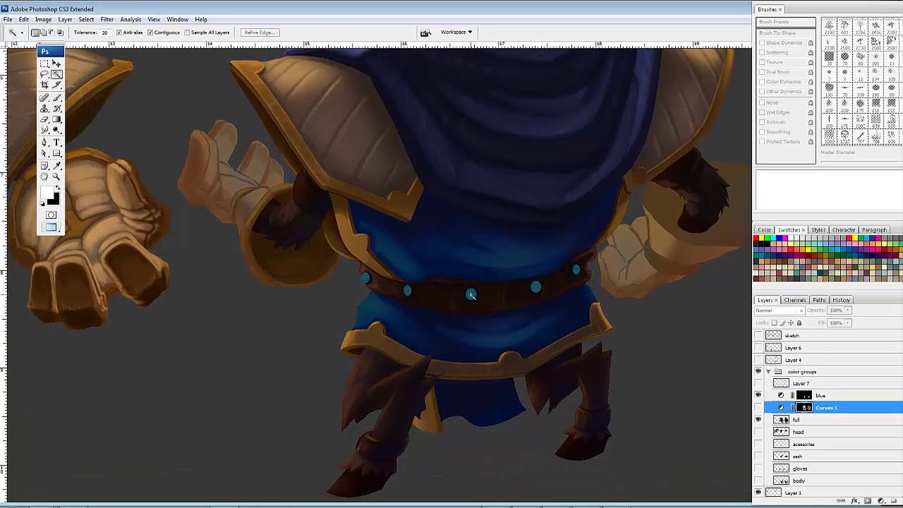
{"action": "left_click", "coordinate": [471, 299]}
{"action": "left_click", "coordinate": [536, 287], "text": "shift"}
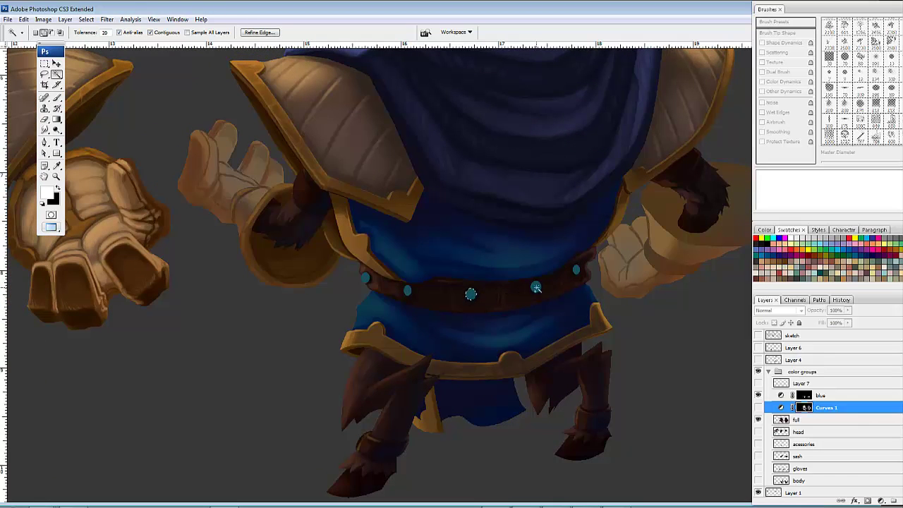
{"action": "left_click", "coordinate": [574, 270], "text": "shift"}
{"action": "left_click", "coordinate": [407, 290], "text": "shift"}
Step: Switch to the Brush tool and make the full layer active, with the front-view belt in sight as reference
{"action": "mouse_move", "coordinate": [462, 319]}
{"action": "left_mouse_down"}
{"action": "mouse_move", "coordinate": [570, 339]}
{"action": "mouse_move", "coordinate": [663, 387]}
{"action": "left_mouse_up"}
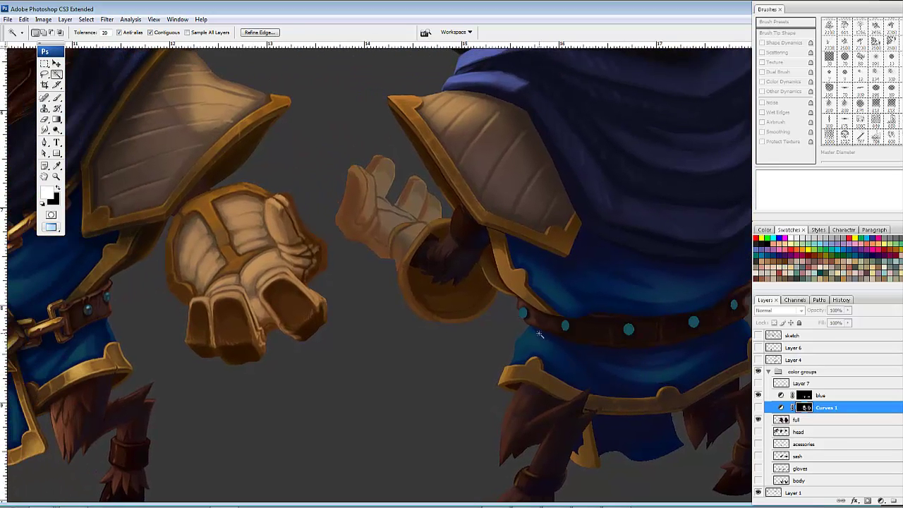
{"action": "key", "text": "b"}
{"action": "left_click_drag", "start_coordinate": [190, 331], "coordinate": [359, 278]}
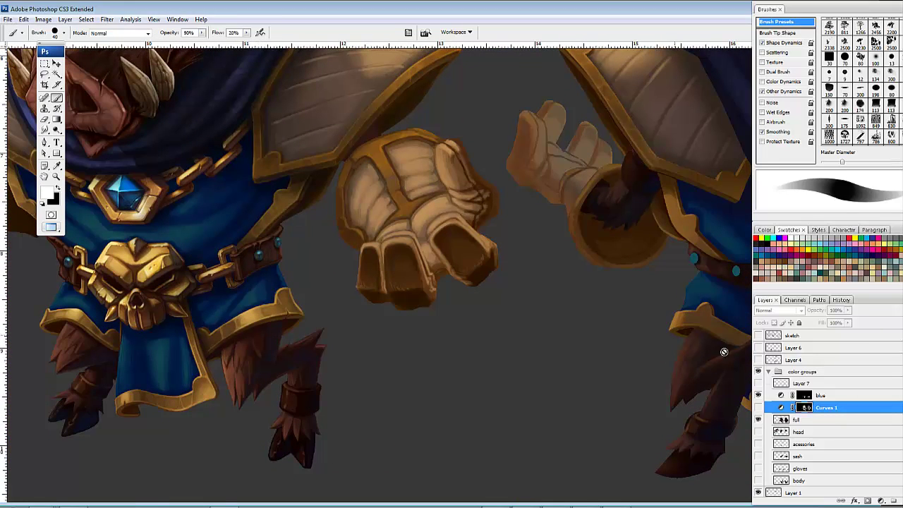
{"action": "left_click", "coordinate": [802, 420]}
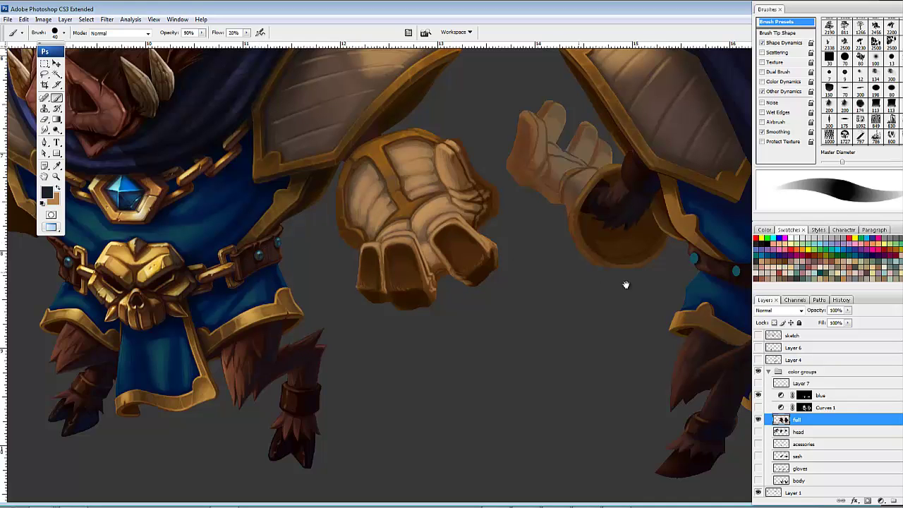
Step: Shade the lower part of the five turquoise studs on the back-view belt with the dark colour at 80% brush opacity
{"action": "left_click_drag", "start_coordinate": [626, 284], "coordinate": [315, 279]}
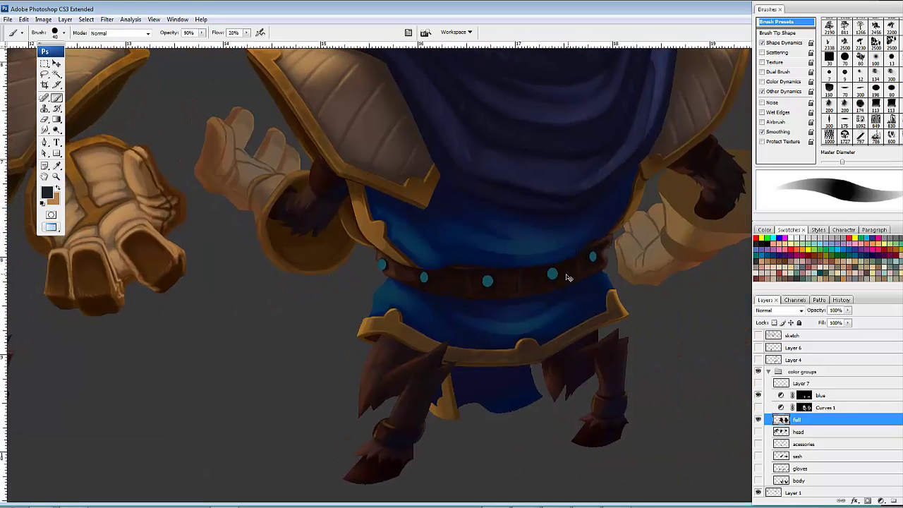
{"action": "key", "text": "ctrl+plus"}
{"action": "left_click_drag", "start_coordinate": [639, 264], "coordinate": [503, 267]}
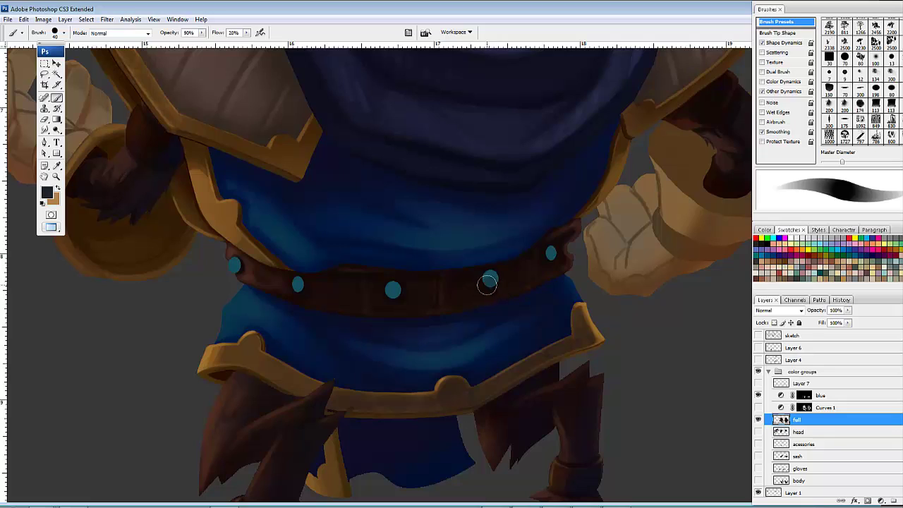
{"action": "left_click_drag", "start_coordinate": [486, 285], "coordinate": [492, 284]}
{"action": "key", "text": "8"}
{"action": "left_click_drag", "start_coordinate": [489, 281], "coordinate": [491, 285]}
{"action": "left_click_drag", "start_coordinate": [552, 257], "coordinate": [555, 263]}
{"action": "left_click_drag", "start_coordinate": [393, 289], "coordinate": [391, 296]}
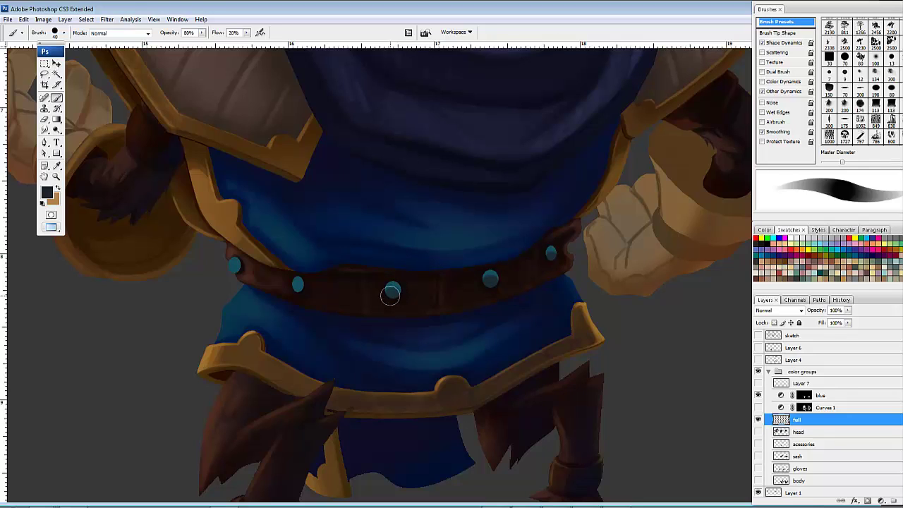
{"action": "left_click_drag", "start_coordinate": [302, 289], "coordinate": [299, 289]}
{"action": "mouse_move", "coordinate": [249, 260]}
{"action": "left_mouse_down"}
{"action": "mouse_move", "coordinate": [299, 253]}
{"action": "mouse_move", "coordinate": [236, 269]}
{"action": "left_mouse_up"}
Step: Sample the dark teal from a back-view belt stud and blend the shading across the studs with it
{"action": "left_click", "coordinate": [235, 259], "text": "alt"}
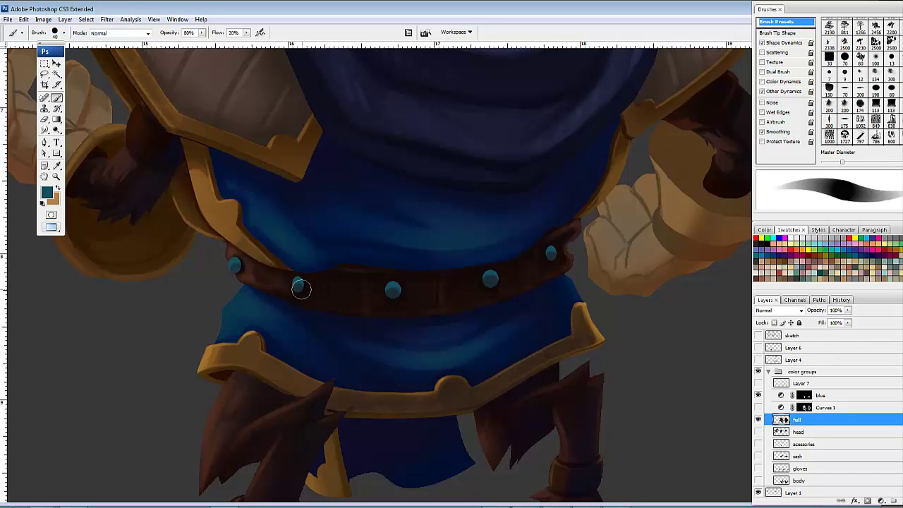
{"action": "left_click_drag", "start_coordinate": [301, 288], "coordinate": [300, 290]}
{"action": "left_click_drag", "start_coordinate": [395, 292], "coordinate": [393, 294]}
{"action": "left_click_drag", "start_coordinate": [492, 282], "coordinate": [490, 281]}
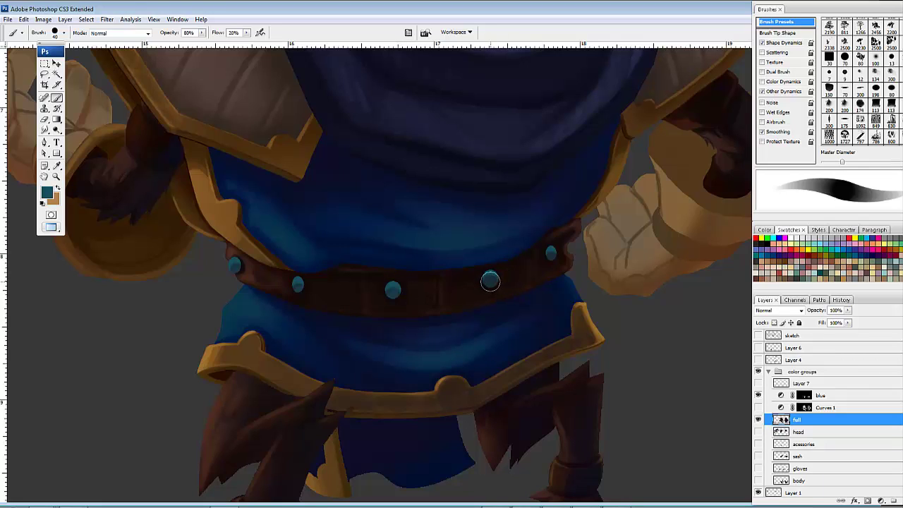
{"action": "left_click", "coordinate": [490, 281]}
{"action": "mouse_move", "coordinate": [551, 259]}
{"action": "left_mouse_down"}
{"action": "mouse_move", "coordinate": [577, 285]}
{"action": "mouse_move", "coordinate": [567, 290]}
{"action": "mouse_move", "coordinate": [542, 263]}
{"action": "left_mouse_up"}
Step: Check the front-view belt studs and tint the back-view studs with tones sampled around the belt, including the tunic's dark blue
{"action": "left_click_drag", "start_coordinate": [498, 300], "coordinate": [486, 295]}
{"action": "left_click_drag", "start_coordinate": [434, 319], "coordinate": [522, 315]}
{"action": "left_click_drag", "start_coordinate": [70, 339], "coordinate": [508, 306]}
{"action": "left_click_drag", "start_coordinate": [345, 316], "coordinate": [448, 315]}
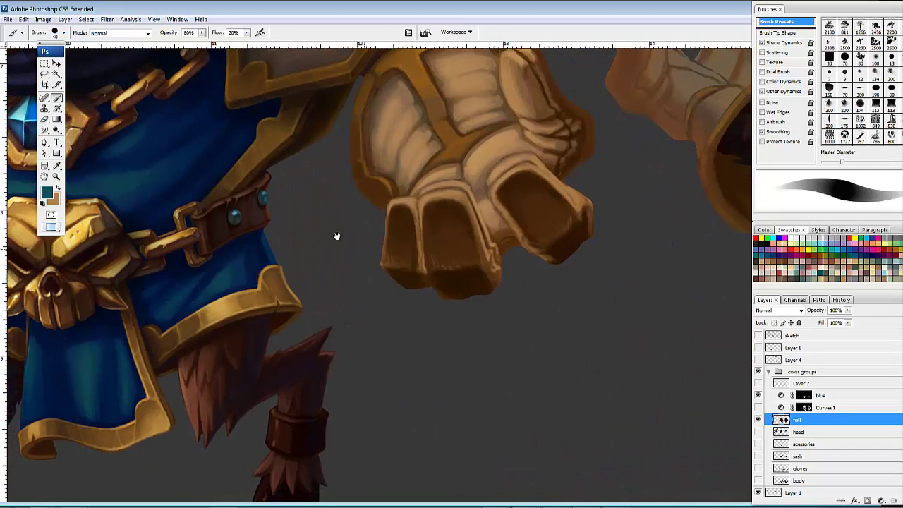
{"action": "scroll", "coordinate": [338, 233], "scroll_direction": "right", "scroll_amount": 7}
{"action": "left_click_drag", "start_coordinate": [397, 251], "coordinate": [354, 255]}
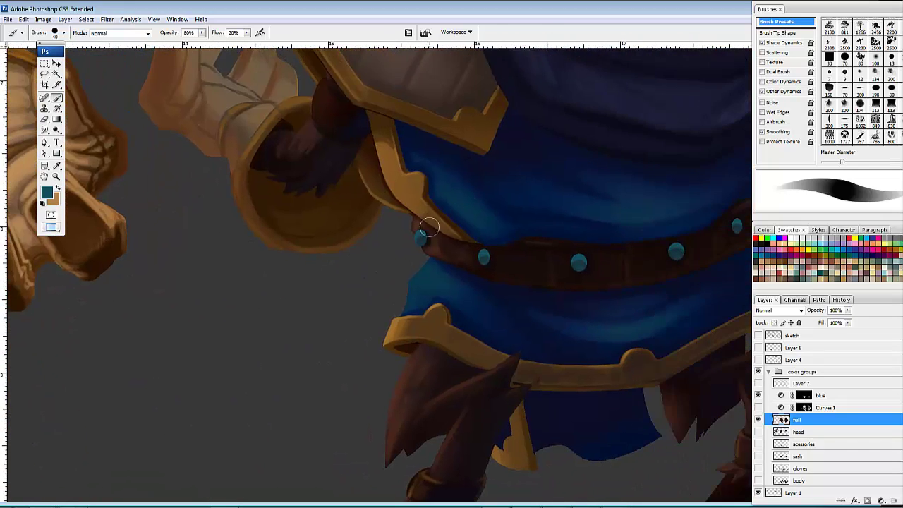
{"action": "left_click", "coordinate": [435, 244], "text": "alt"}
{"action": "left_click", "coordinate": [419, 203], "text": "alt"}
{"action": "left_click_drag", "start_coordinate": [421, 235], "coordinate": [422, 231]}
{"action": "left_click", "coordinate": [489, 232], "text": "alt"}
{"action": "left_click_drag", "start_coordinate": [658, 247], "coordinate": [559, 257]}
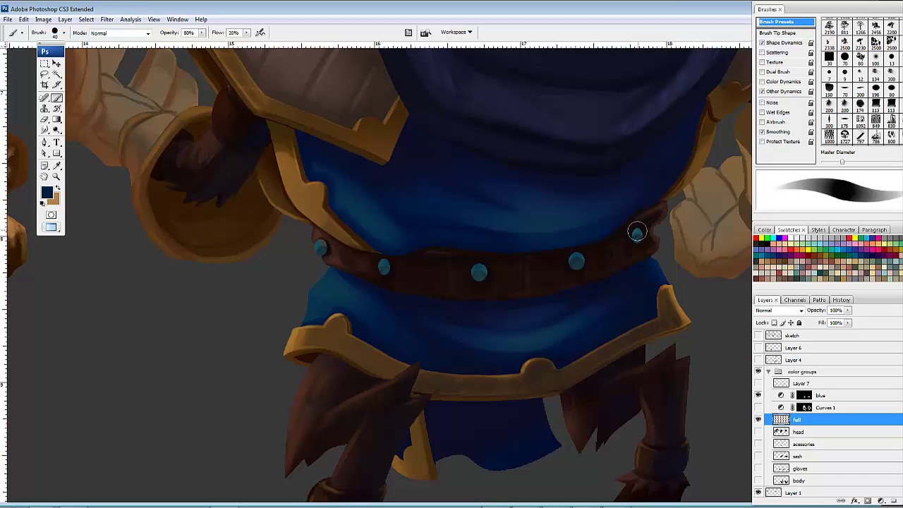
{"action": "mouse_move", "coordinate": [636, 232]}
{"action": "left_mouse_down"}
{"action": "mouse_move", "coordinate": [610, 246]}
{"action": "mouse_move", "coordinate": [498, 269]}
{"action": "left_mouse_up"}
Step: Sample the pale beige light tone from the reference sphere and reduce the brush to 10 px for the belt studs
{"action": "left_click_drag", "start_coordinate": [353, 249], "coordinate": [506, 280]}
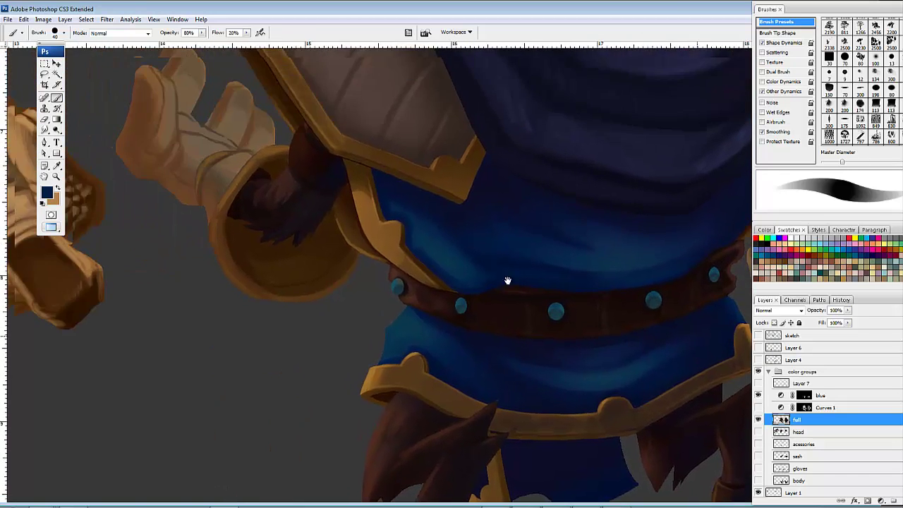
{"action": "left_click_drag", "start_coordinate": [366, 123], "coordinate": [465, 367]}
{"action": "mouse_move", "coordinate": [296, 132]}
{"action": "left_mouse_down"}
{"action": "mouse_move", "coordinate": [350, 280]}
{"action": "mouse_move", "coordinate": [386, 313]}
{"action": "mouse_move", "coordinate": [384, 304]}
{"action": "left_mouse_up"}
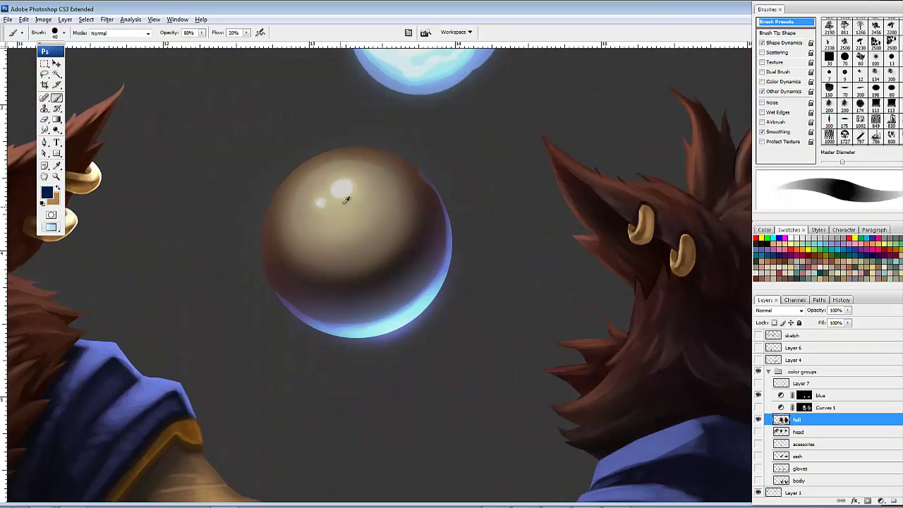
{"action": "left_click", "coordinate": [345, 195], "text": "alt"}
{"action": "left_click", "coordinate": [347, 197], "text": "alt"}
{"action": "left_click_drag", "start_coordinate": [542, 333], "coordinate": [296, 105]}
{"action": "left_click_drag", "start_coordinate": [514, 327], "coordinate": [473, 146]}
{"action": "left_click_drag", "start_coordinate": [461, 400], "coordinate": [388, 239]}
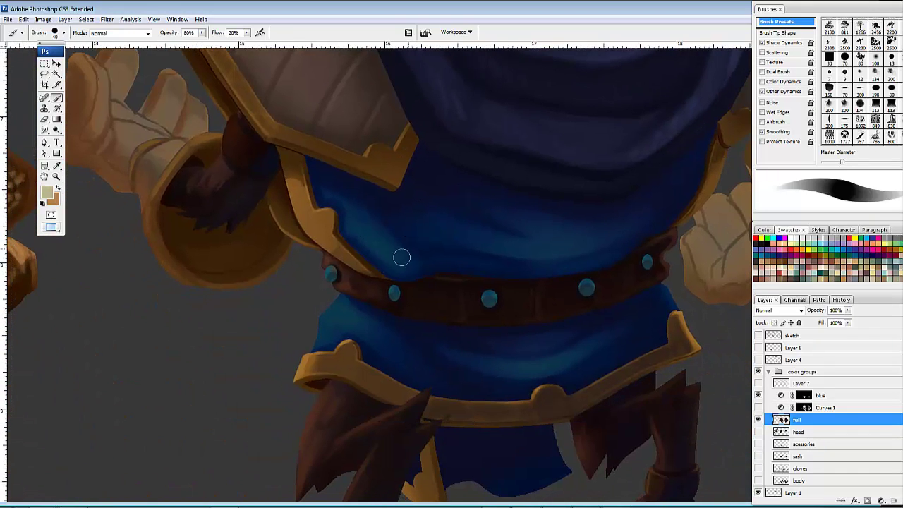
{"action": "key", "text": "bracketleft"}
{"action": "key", "text": "bracketleft"}
{"action": "key", "text": "bracketleft"}
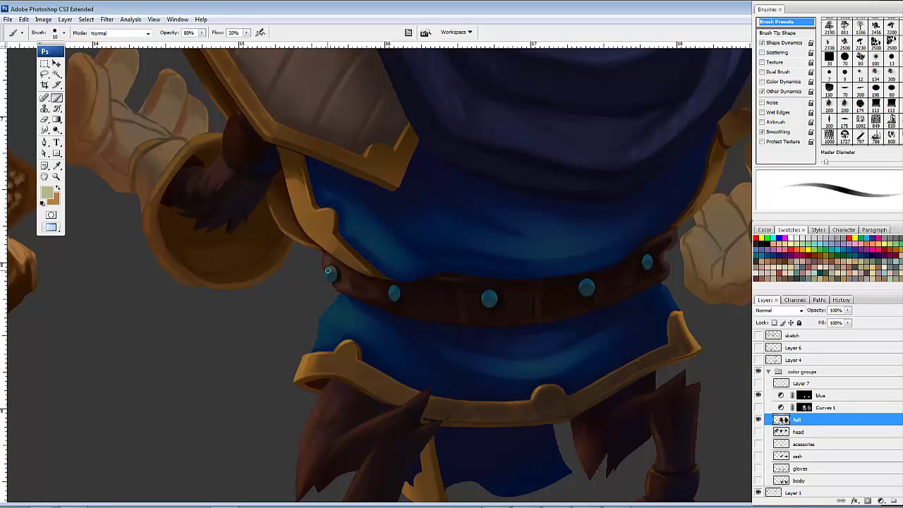
Step: Dab soft beige highlights onto the upper part of each stud on the back-view belt
{"action": "left_click_drag", "start_coordinate": [328, 270], "coordinate": [329, 272]}
{"action": "left_click", "coordinate": [391, 290]}
{"action": "left_click", "coordinate": [392, 290]}
{"action": "left_click", "coordinate": [393, 288]}
{"action": "left_click", "coordinate": [491, 292]}
{"action": "left_click", "coordinate": [492, 293]}
{"action": "left_click", "coordinate": [485, 296]}
{"action": "left_click", "coordinate": [588, 283]}
{"action": "left_click", "coordinate": [649, 259]}
{"action": "left_click", "coordinate": [648, 264]}
{"action": "left_click", "coordinate": [651, 261]}
{"action": "mouse_move", "coordinate": [644, 273]}
{"action": "left_mouse_down"}
{"action": "mouse_move", "coordinate": [617, 264]}
{"action": "mouse_move", "coordinate": [411, 313]}
{"action": "mouse_move", "coordinate": [500, 228]}
{"action": "mouse_move", "coordinate": [573, 241]}
{"action": "mouse_move", "coordinate": [529, 275]}
{"action": "left_mouse_up"}
{"action": "left_click", "coordinate": [496, 242]}
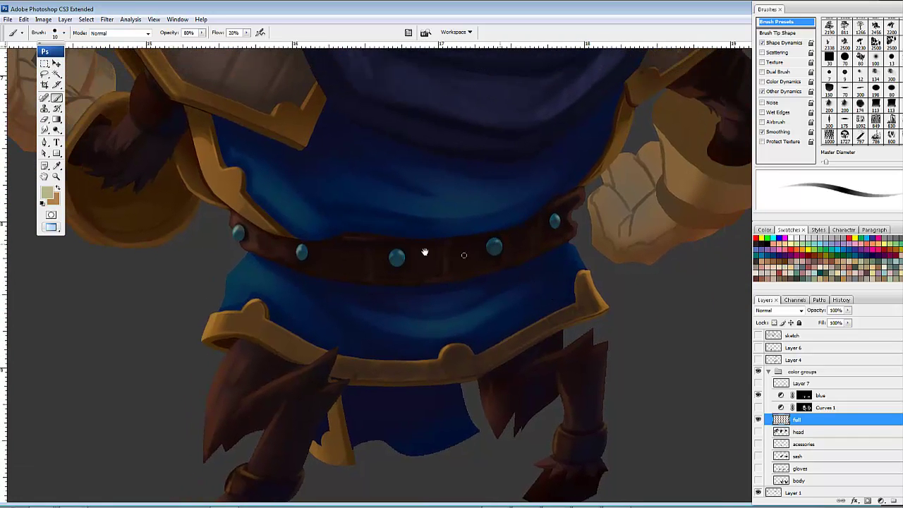
Step: Sample the near-white colour from the reference sphere's specular highlight
{"action": "left_click_drag", "start_coordinate": [287, 216], "coordinate": [488, 385]}
{"action": "left_click_drag", "start_coordinate": [212, 64], "coordinate": [365, 268]}
{"action": "left_click_drag", "start_coordinate": [304, 125], "coordinate": [381, 328]}
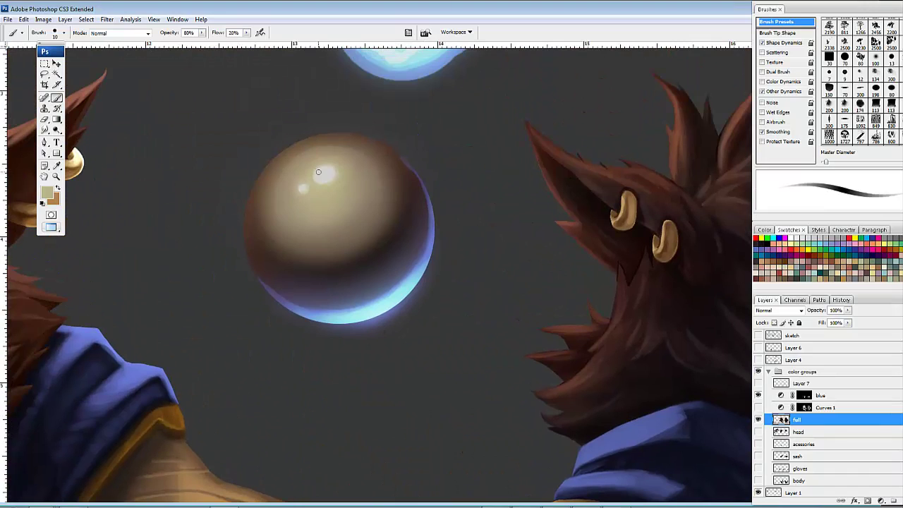
{"action": "left_click", "coordinate": [328, 174], "text": "alt"}
{"action": "left_click_drag", "start_coordinate": [480, 262], "coordinate": [259, 33]}
{"action": "mouse_move", "coordinate": [281, 124]}
{"action": "left_mouse_down"}
{"action": "mouse_move", "coordinate": [334, 282]}
{"action": "mouse_move", "coordinate": [504, 358]}
{"action": "left_mouse_up"}
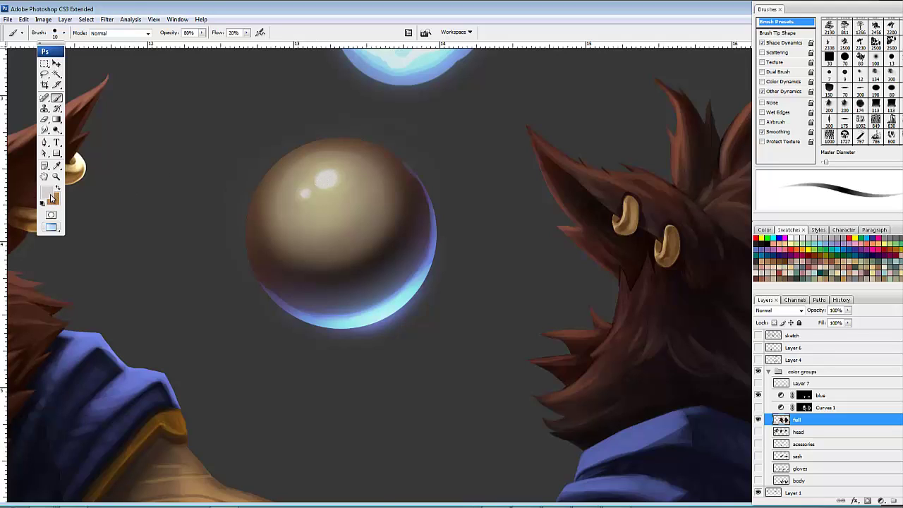
Step: Add small near-white specular dots to the back-view belt studs, raising the brush opacity to 90% and using a smaller brush
{"action": "left_click_drag", "start_coordinate": [624, 352], "coordinate": [473, 276]}
{"action": "left_click_drag", "start_coordinate": [540, 316], "coordinate": [431, 256]}
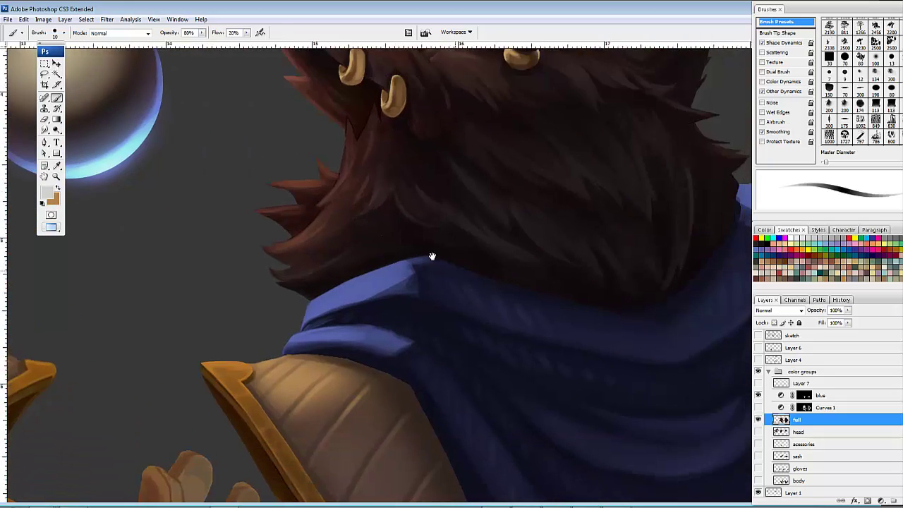
{"action": "left_click_drag", "start_coordinate": [510, 309], "coordinate": [359, 233]}
{"action": "left_click_drag", "start_coordinate": [434, 310], "coordinate": [436, 273]}
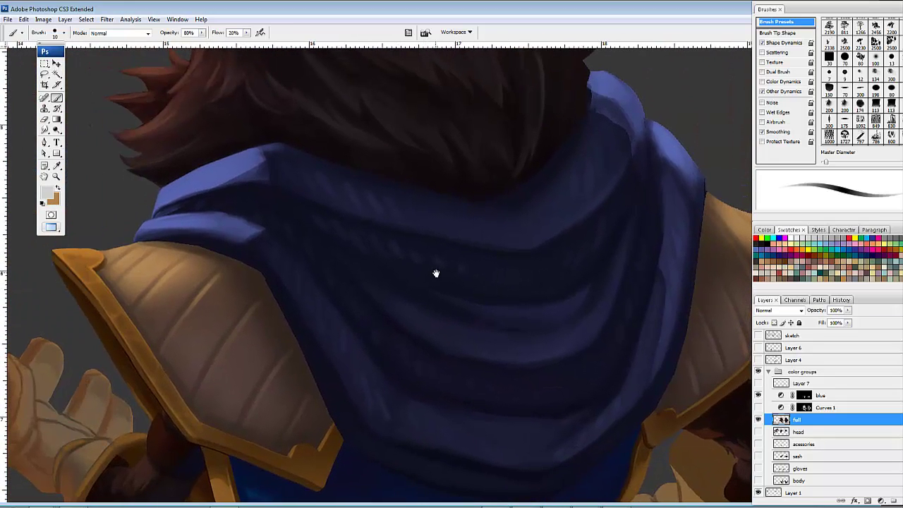
{"action": "left_click_drag", "start_coordinate": [551, 336], "coordinate": [453, 254]}
{"action": "left_click_drag", "start_coordinate": [515, 396], "coordinate": [459, 287]}
{"action": "left_click_drag", "start_coordinate": [415, 331], "coordinate": [548, 314]}
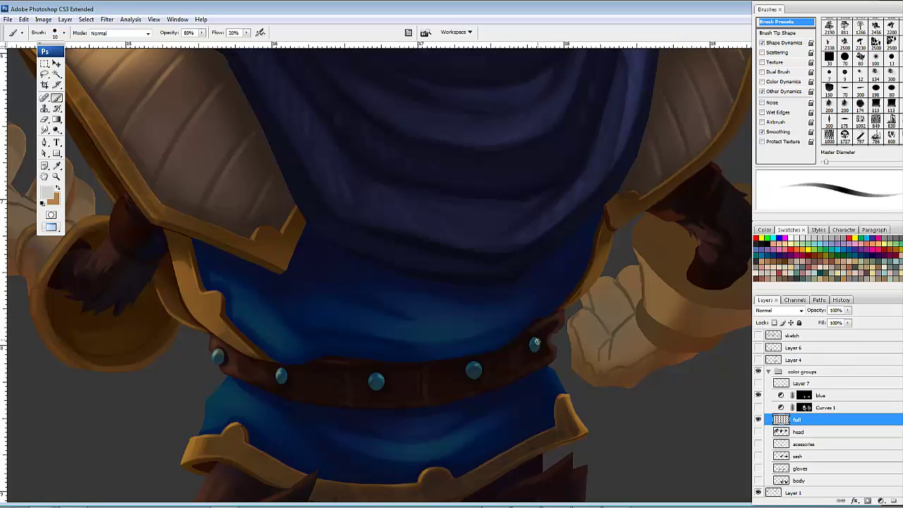
{"action": "left_click_drag", "start_coordinate": [483, 345], "coordinate": [483, 338]}
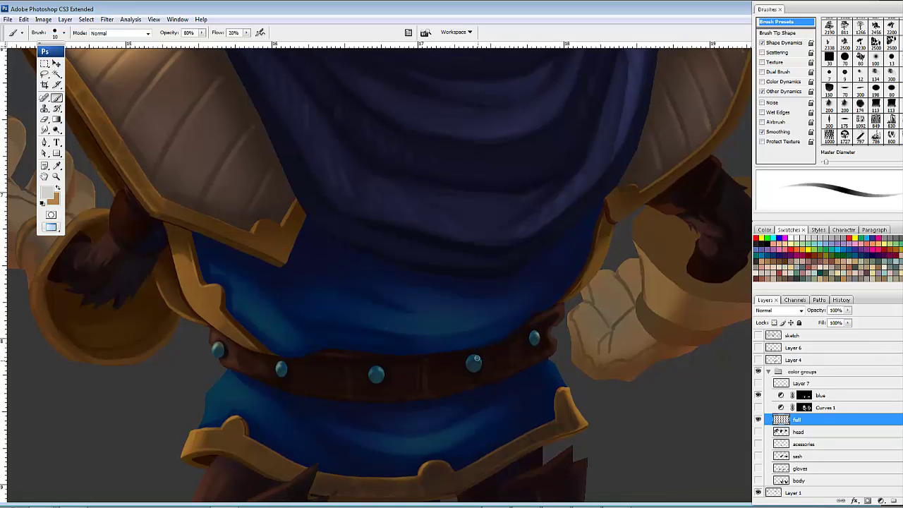
{"action": "left_click_drag", "start_coordinate": [470, 369], "coordinate": [534, 358]}
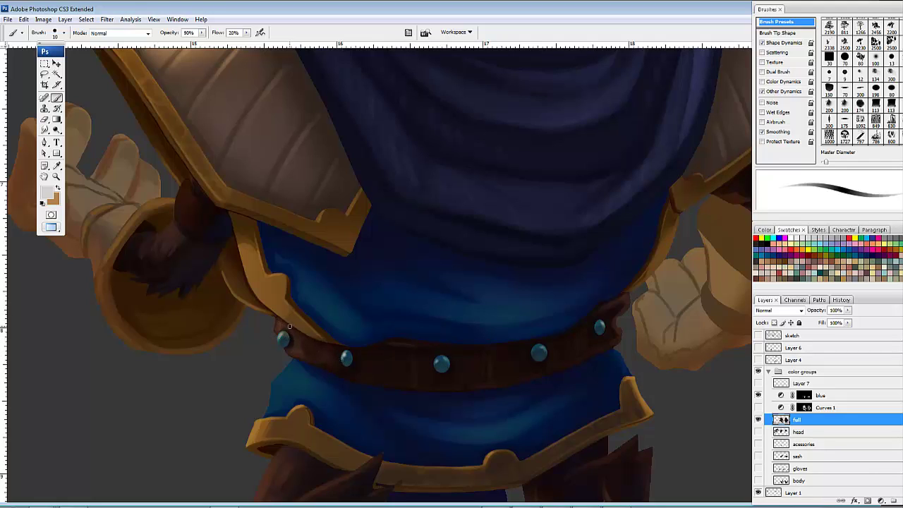
{"action": "key", "text": "bracketleft"}
{"action": "key", "text": "bracketleft"}
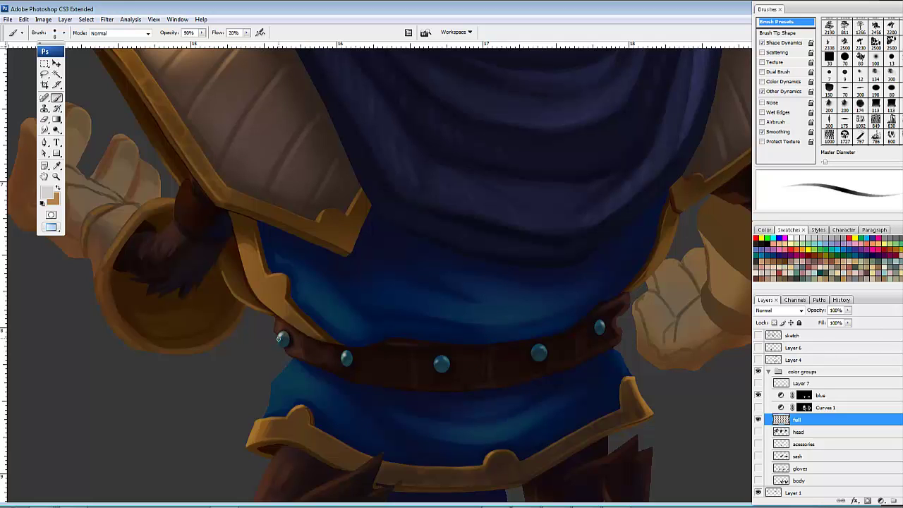
{"action": "left_click_drag", "start_coordinate": [395, 368], "coordinate": [373, 296]}
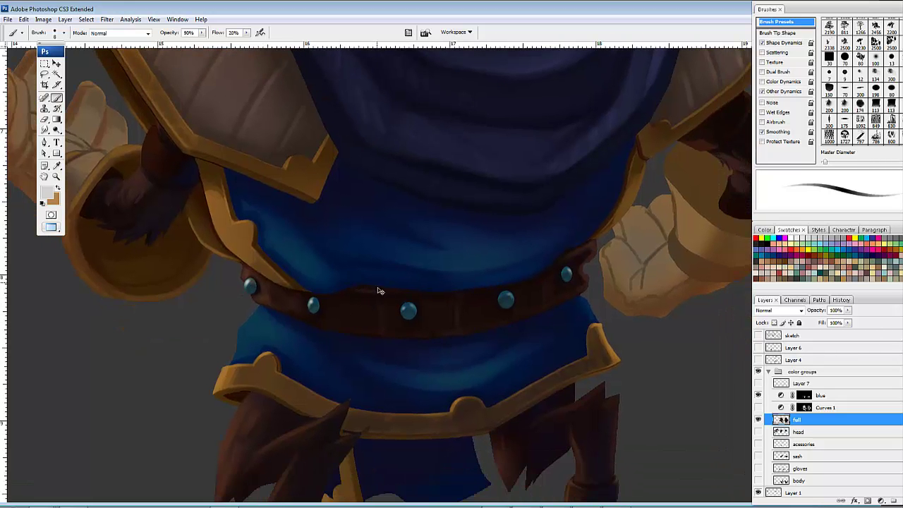
Step: Sample a dark slate tone from beside the studs on the front-view belt
{"action": "left_click_drag", "start_coordinate": [375, 349], "coordinate": [567, 365]}
{"action": "left_click_drag", "start_coordinate": [360, 364], "coordinate": [625, 357]}
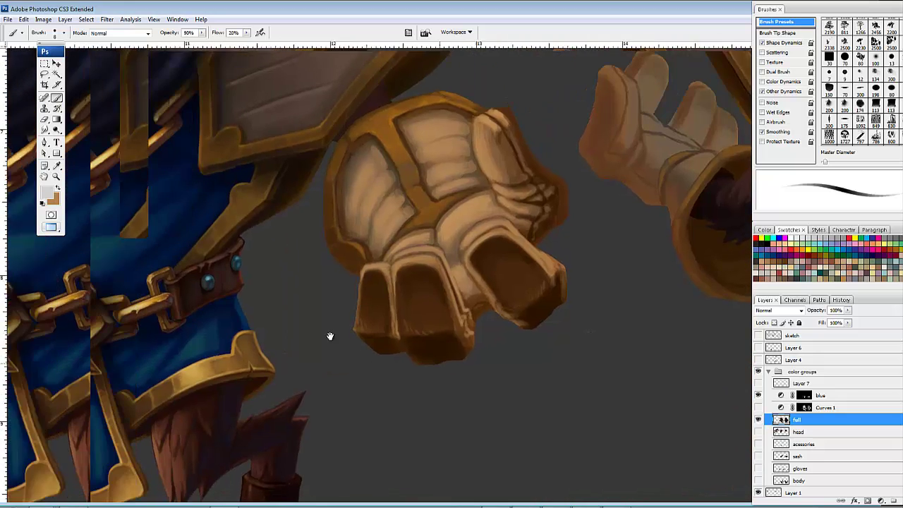
{"action": "left_click_drag", "start_coordinate": [331, 336], "coordinate": [344, 334]}
{"action": "left_click", "coordinate": [221, 278], "text": "alt"}
{"action": "scroll", "coordinate": [222, 313], "scroll_direction": "right", "scroll_amount": 11}
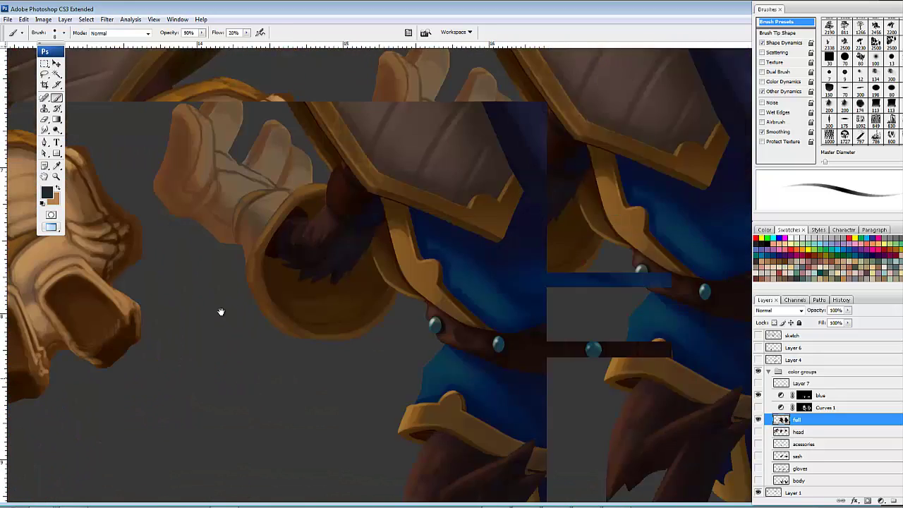
Step: Paint dark slate core shading into the centres of the back-view belt studs, working from one end of the belt to the other
{"action": "scroll", "coordinate": [505, 225], "scroll_direction": "down", "scroll_amount": 1}
{"action": "key", "text": "ctrl+plus"}
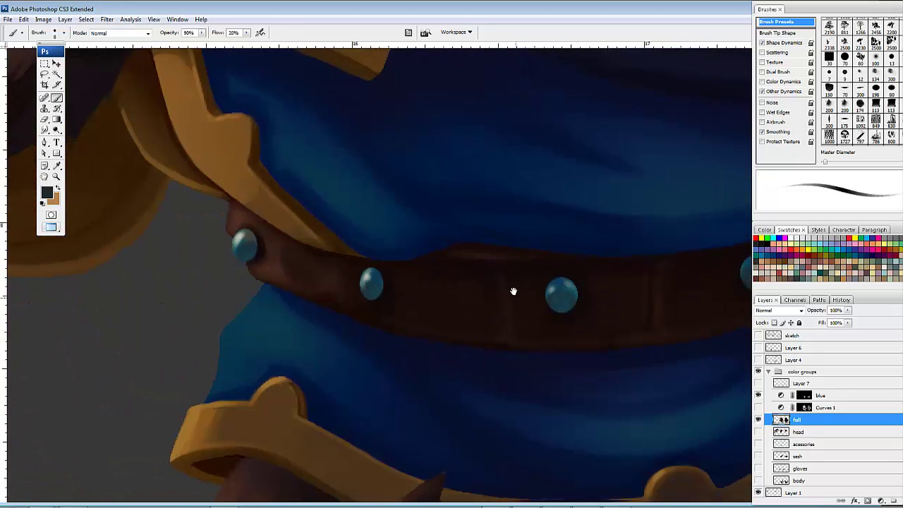
{"action": "mouse_move", "coordinate": [512, 290]}
{"action": "left_mouse_down"}
{"action": "mouse_move", "coordinate": [500, 273]}
{"action": "mouse_move", "coordinate": [550, 283]}
{"action": "left_mouse_up"}
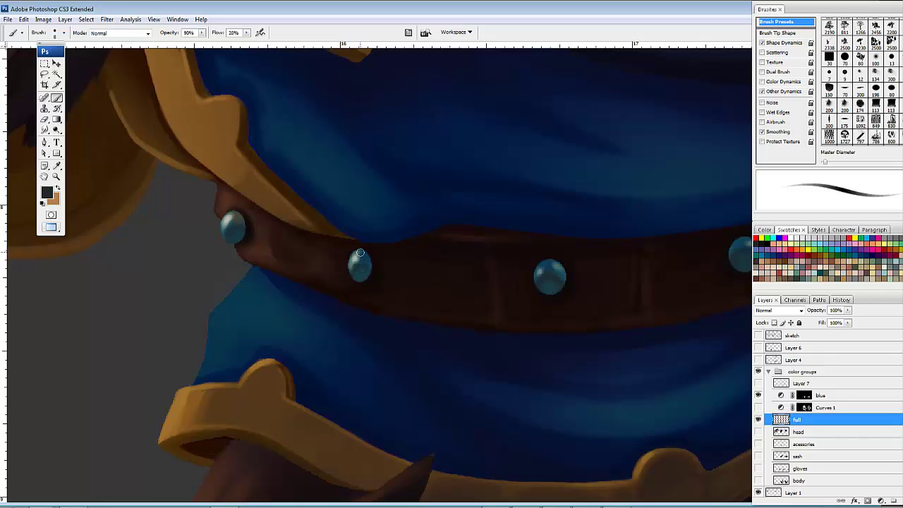
{"action": "left_click_drag", "start_coordinate": [277, 257], "coordinate": [337, 284]}
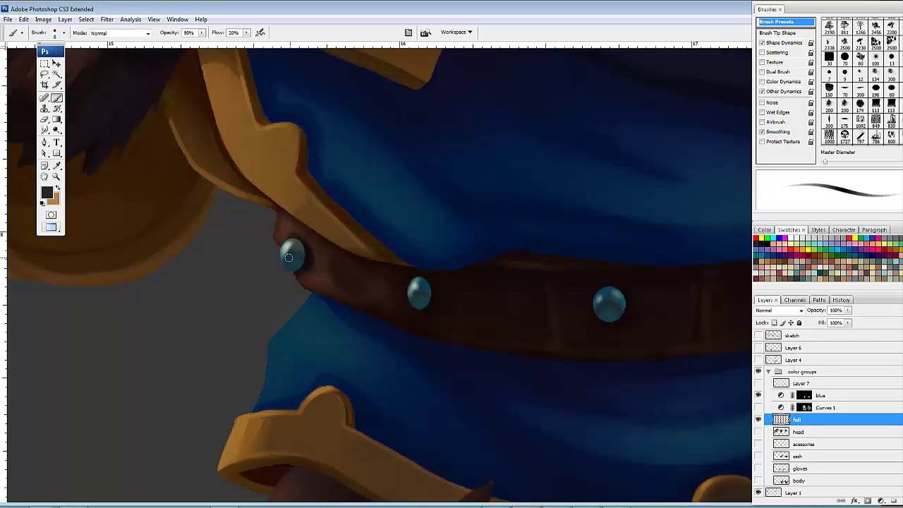
{"action": "left_click_drag", "start_coordinate": [605, 292], "coordinate": [301, 292]}
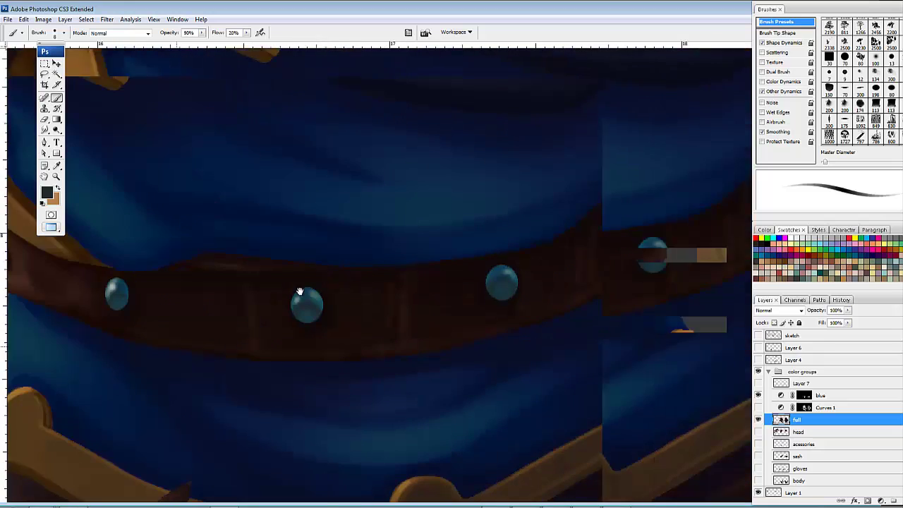
{"action": "left_click_drag", "start_coordinate": [521, 240], "coordinate": [457, 234]}
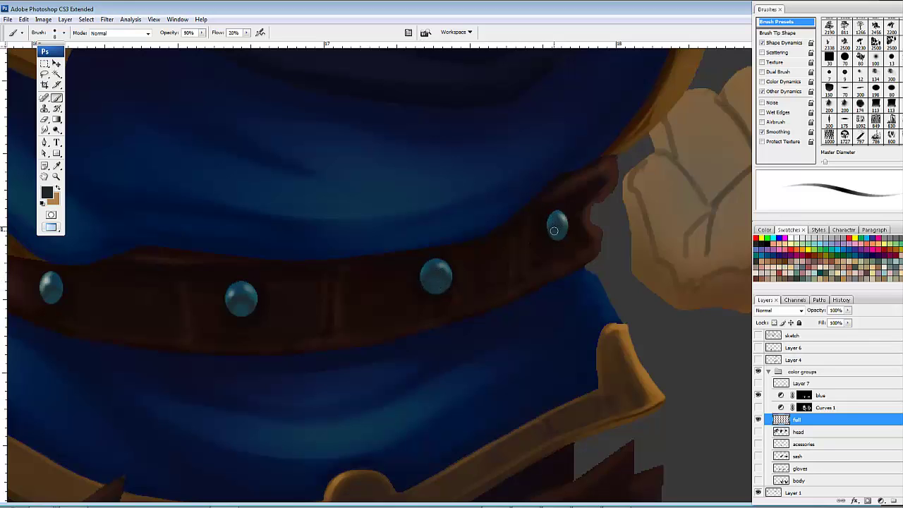
{"action": "left_click_drag", "start_coordinate": [507, 291], "coordinate": [634, 282]}
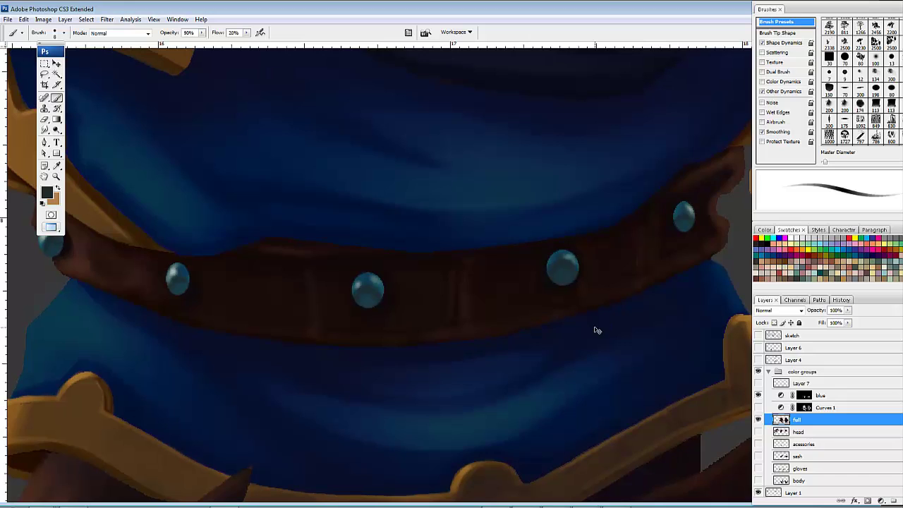
Step: Shade the back-view gold hem trim with sampled dark browns from the central scallop to the upturned corner, using a 25 px brush
{"action": "key", "text": "ctrl+minus"}
{"action": "key", "text": "ctrl+minus"}
{"action": "key", "text": "ctrl+minus"}
{"action": "left_click_drag", "start_coordinate": [493, 281], "coordinate": [556, 296]}
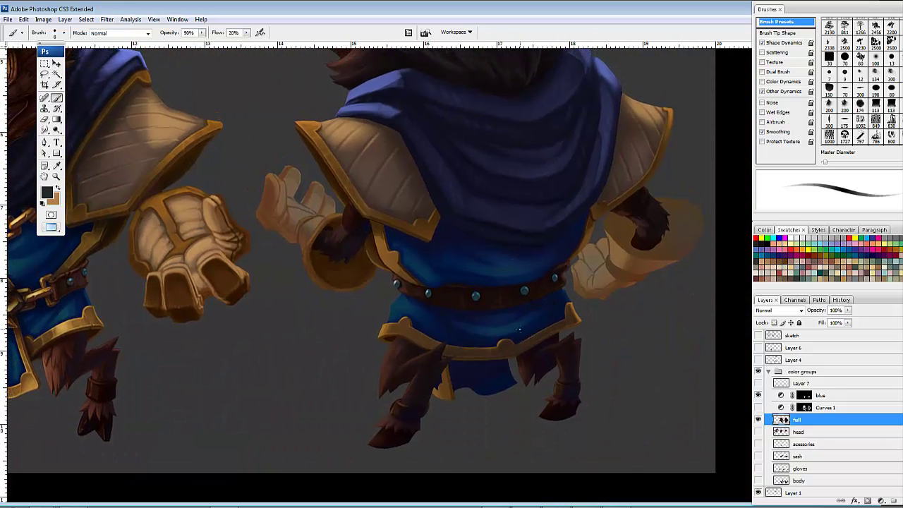
{"action": "left_click_drag", "start_coordinate": [439, 321], "coordinate": [478, 355]}
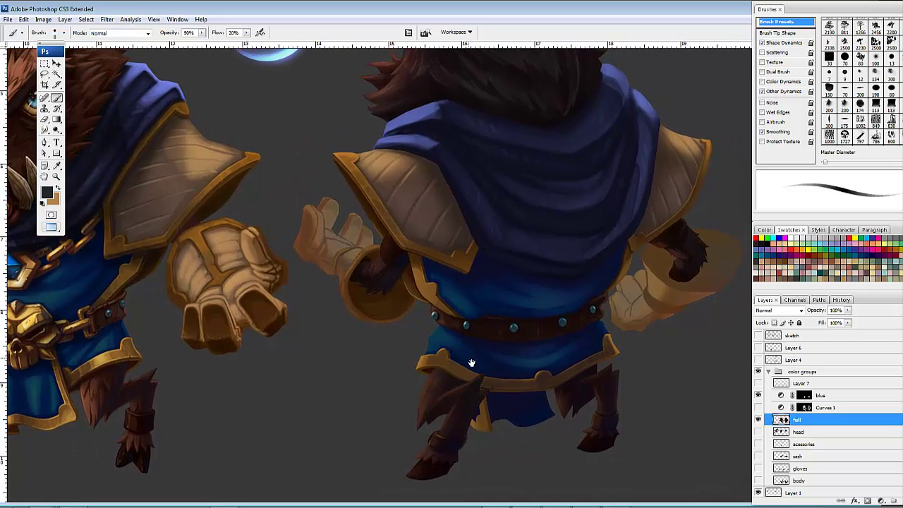
{"action": "mouse_move", "coordinate": [474, 350]}
{"action": "left_mouse_down"}
{"action": "mouse_move", "coordinate": [482, 335]}
{"action": "mouse_move", "coordinate": [502, 333]}
{"action": "left_mouse_up"}
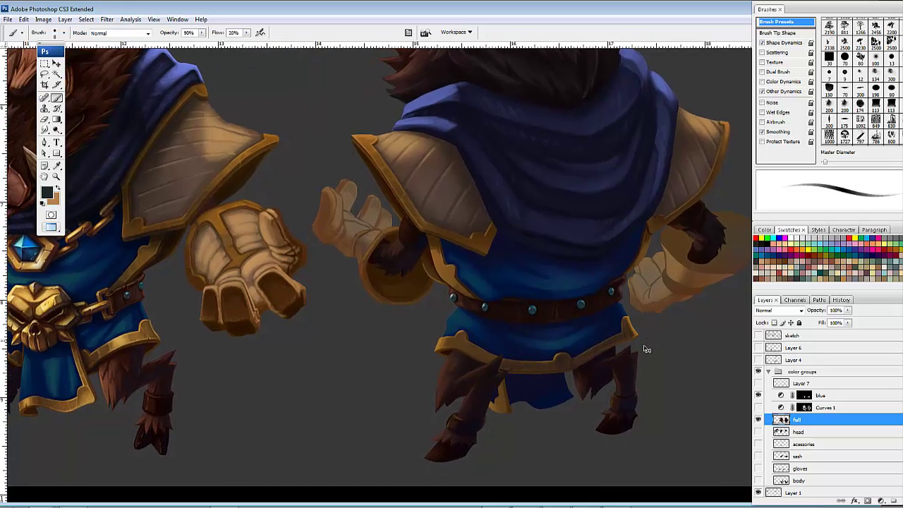
{"action": "key", "text": "ctrl+plus"}
{"action": "left_click_drag", "start_coordinate": [671, 369], "coordinate": [408, 256]}
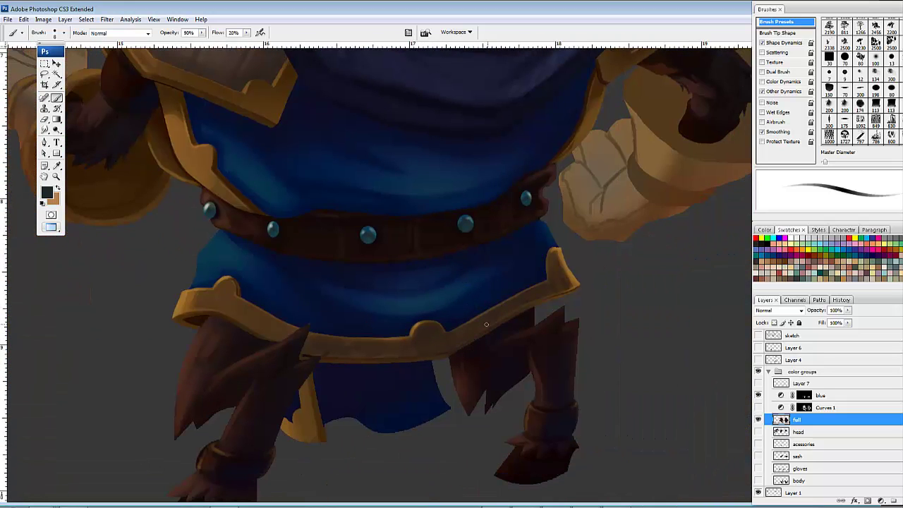
{"action": "key", "text": "bracketright"}
{"action": "key", "text": "bracketright"}
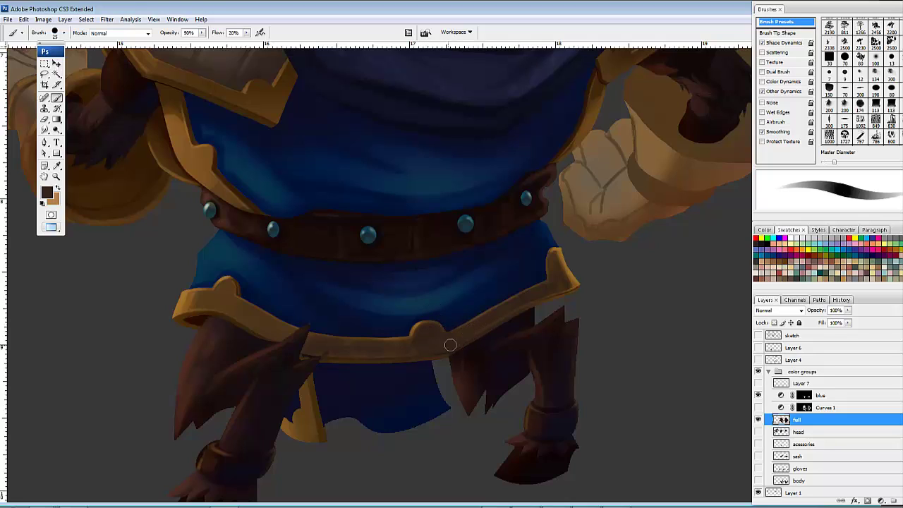
{"action": "mouse_move", "coordinate": [430, 329]}
{"action": "left_mouse_down"}
{"action": "mouse_move", "coordinate": [421, 341]}
{"action": "mouse_move", "coordinate": [464, 337]}
{"action": "mouse_move", "coordinate": [522, 302]}
{"action": "left_mouse_up"}
{"action": "left_click", "coordinate": [500, 311], "text": "alt"}
{"action": "mouse_move", "coordinate": [460, 327]}
{"action": "left_mouse_down"}
{"action": "mouse_move", "coordinate": [547, 285]}
{"action": "mouse_move", "coordinate": [528, 296]}
{"action": "mouse_move", "coordinate": [536, 294]}
{"action": "left_mouse_up"}
{"action": "left_click", "coordinate": [557, 265], "text": "alt"}
{"action": "mouse_move", "coordinate": [556, 263]}
{"action": "left_mouse_down"}
{"action": "mouse_move", "coordinate": [553, 285]}
{"action": "mouse_move", "coordinate": [568, 286]}
{"action": "mouse_move", "coordinate": [556, 259]}
{"action": "mouse_move", "coordinate": [558, 285]}
{"action": "left_mouse_up"}
Step: Deepen the dark brown shading around the hem trim's central scallop and on the scallop near its opposite end
{"action": "mouse_move", "coordinate": [441, 353]}
{"action": "left_mouse_down"}
{"action": "mouse_move", "coordinate": [482, 346]}
{"action": "mouse_move", "coordinate": [504, 356]}
{"action": "left_mouse_up"}
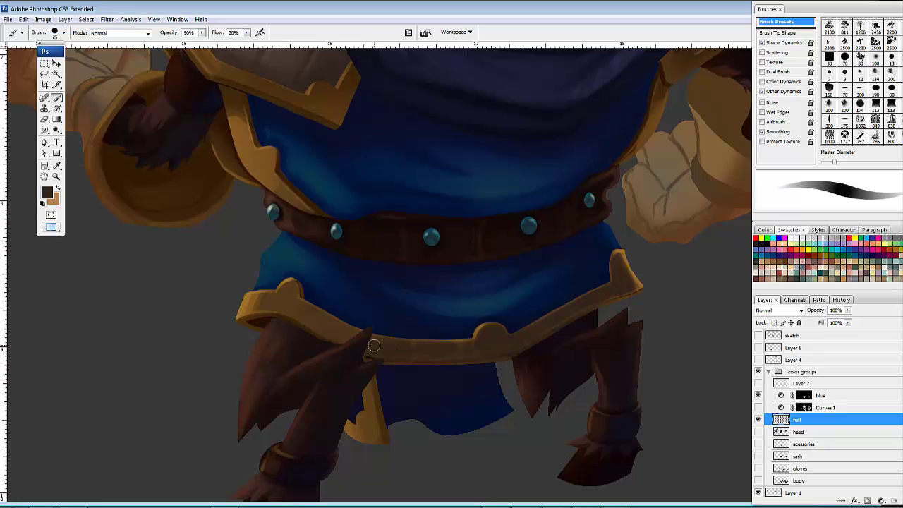
{"action": "left_click_drag", "start_coordinate": [452, 350], "coordinate": [540, 373]}
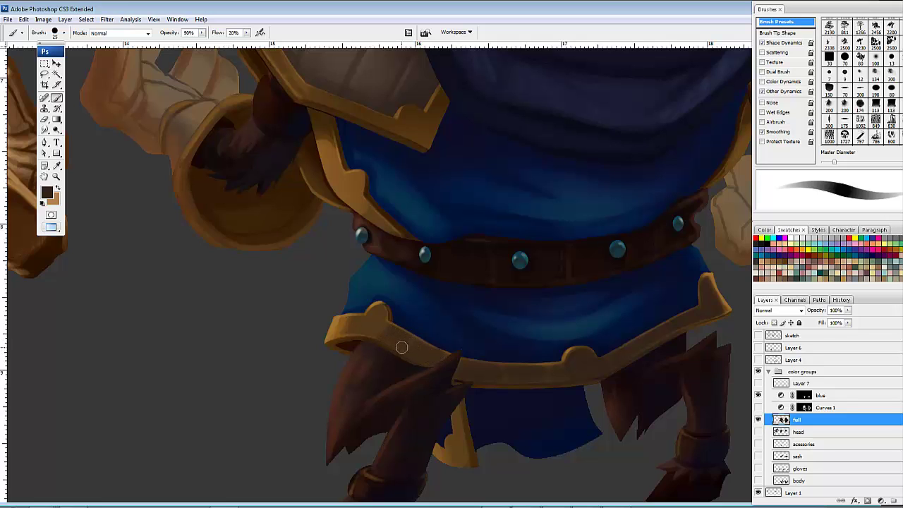
{"action": "left_click_drag", "start_coordinate": [427, 347], "coordinate": [515, 312]}
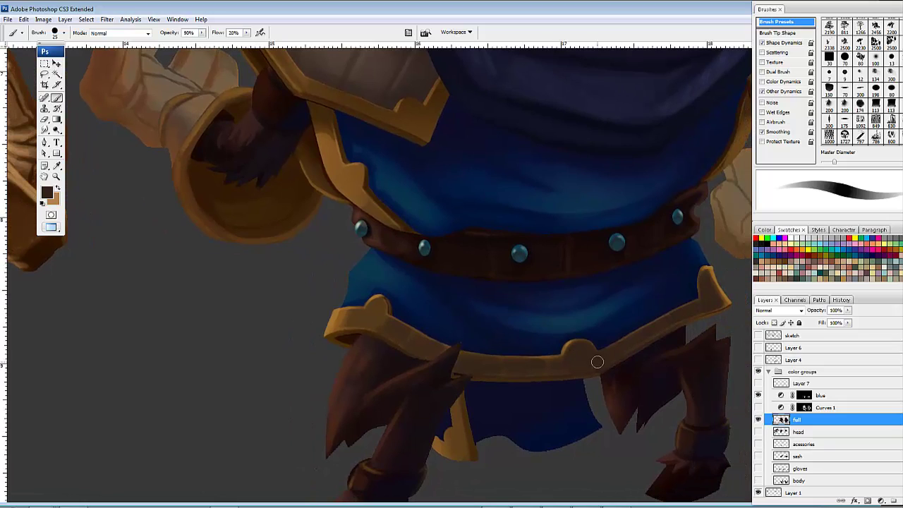
{"action": "mouse_move", "coordinate": [605, 352]}
{"action": "left_mouse_down"}
{"action": "mouse_move", "coordinate": [644, 330]}
{"action": "mouse_move", "coordinate": [610, 356]}
{"action": "mouse_move", "coordinate": [635, 345]}
{"action": "left_mouse_up"}
{"action": "left_click_drag", "start_coordinate": [583, 353], "coordinate": [555, 361]}
{"action": "left_click_drag", "start_coordinate": [598, 362], "coordinate": [575, 345]}
{"action": "mouse_move", "coordinate": [398, 311]}
{"action": "left_mouse_down"}
{"action": "mouse_move", "coordinate": [423, 332]}
{"action": "mouse_move", "coordinate": [440, 328]}
{"action": "left_mouse_up"}
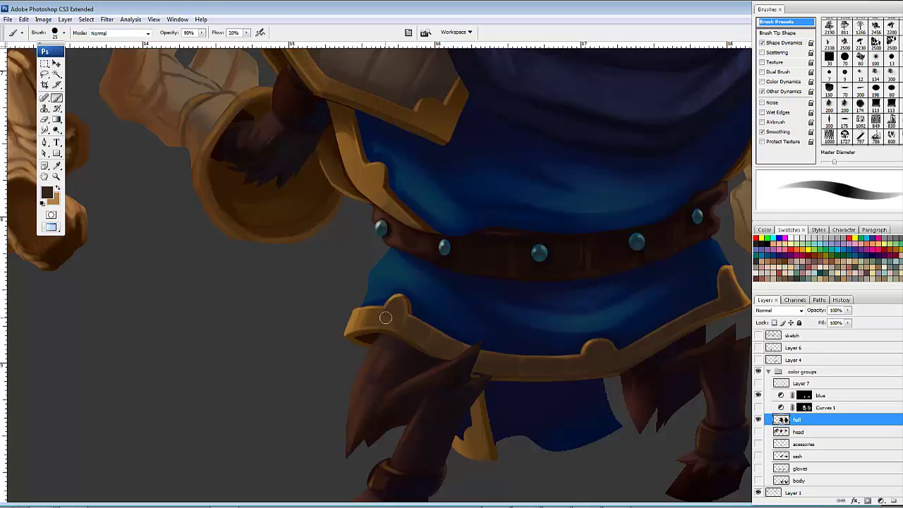
{"action": "left_click_drag", "start_coordinate": [387, 321], "coordinate": [380, 312]}
{"action": "left_click_drag", "start_coordinate": [491, 323], "coordinate": [452, 328]}
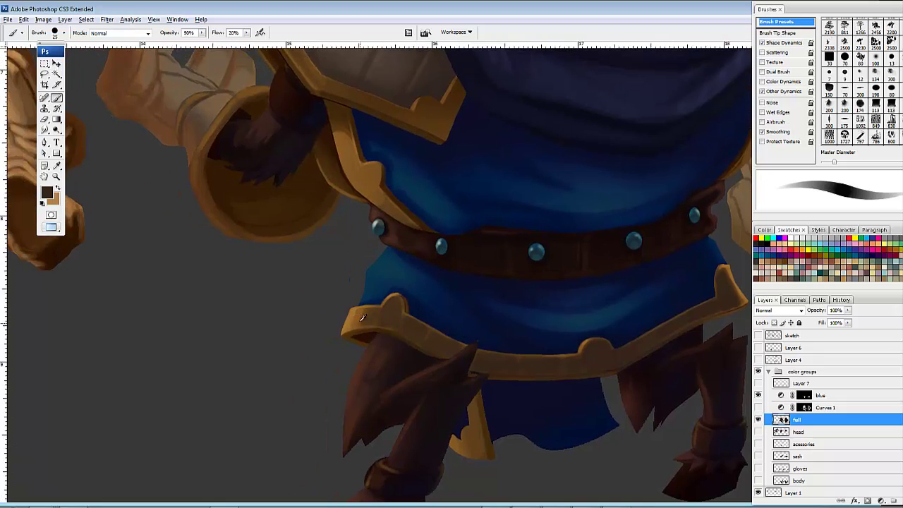
Step: Sample golden brown from the hem trim's end and blend it over the neighbouring scallop, enlarging the brush to 50 px
{"action": "left_click", "coordinate": [363, 317], "text": "alt"}
{"action": "left_click_drag", "start_coordinate": [385, 317], "coordinate": [387, 317]}
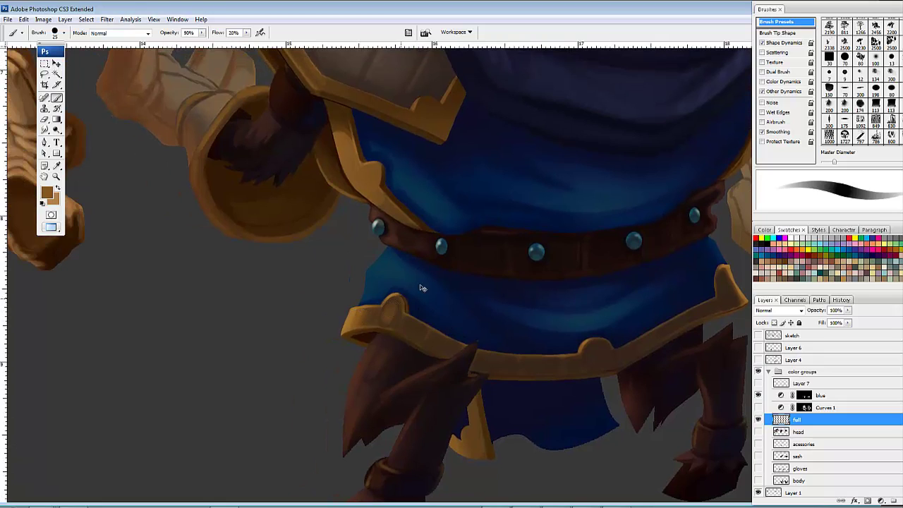
{"action": "left_click_drag", "start_coordinate": [512, 313], "coordinate": [523, 318]}
{"action": "key", "text": "bracketright"}
{"action": "key", "text": "bracketright"}
{"action": "key", "text": "bracketright"}
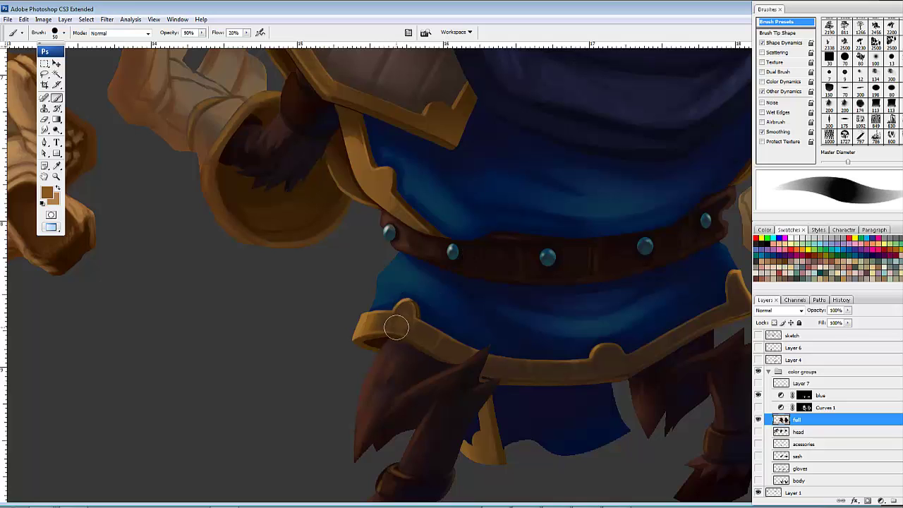
{"action": "mouse_move", "coordinate": [412, 301]}
{"action": "left_mouse_down"}
{"action": "mouse_move", "coordinate": [403, 292]}
{"action": "mouse_move", "coordinate": [369, 320]}
{"action": "left_mouse_up"}
{"action": "mouse_move", "coordinate": [493, 290]}
{"action": "left_mouse_down"}
{"action": "mouse_move", "coordinate": [482, 379]}
{"action": "mouse_move", "coordinate": [522, 391]}
{"action": "mouse_move", "coordinate": [454, 306]}
{"action": "mouse_move", "coordinate": [535, 300]}
{"action": "left_mouse_up"}
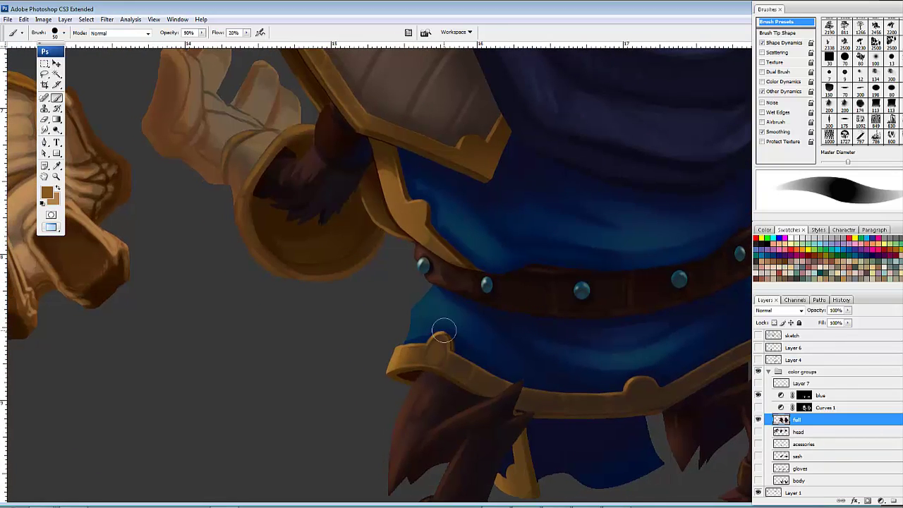
{"action": "mouse_move", "coordinate": [435, 343]}
{"action": "left_mouse_down"}
{"action": "mouse_move", "coordinate": [398, 364]}
{"action": "mouse_move", "coordinate": [406, 351]}
{"action": "mouse_move", "coordinate": [516, 376]}
{"action": "mouse_move", "coordinate": [506, 432]}
{"action": "mouse_move", "coordinate": [481, 387]}
{"action": "mouse_move", "coordinate": [473, 390]}
{"action": "mouse_move", "coordinate": [496, 393]}
{"action": "mouse_move", "coordinate": [456, 395]}
{"action": "mouse_move", "coordinate": [501, 383]}
{"action": "mouse_move", "coordinate": [452, 378]}
{"action": "left_mouse_up"}
Step: Touch up the upper rim of the back-view glove's cuff with its sampled colour, then sample the glove's brown with a 25 px brush
{"action": "key", "text": "ctrl+minus"}
{"action": "key", "text": "ctrl+minus"}
{"action": "mouse_move", "coordinate": [522, 387]}
{"action": "left_mouse_down"}
{"action": "mouse_move", "coordinate": [480, 369]}
{"action": "mouse_move", "coordinate": [484, 350]}
{"action": "mouse_move", "coordinate": [371, 329]}
{"action": "mouse_move", "coordinate": [411, 314]}
{"action": "left_mouse_up"}
{"action": "key", "text": "ctrl+plus"}
{"action": "key", "text": "ctrl+plus"}
{"action": "left_click_drag", "start_coordinate": [490, 289], "coordinate": [448, 304]}
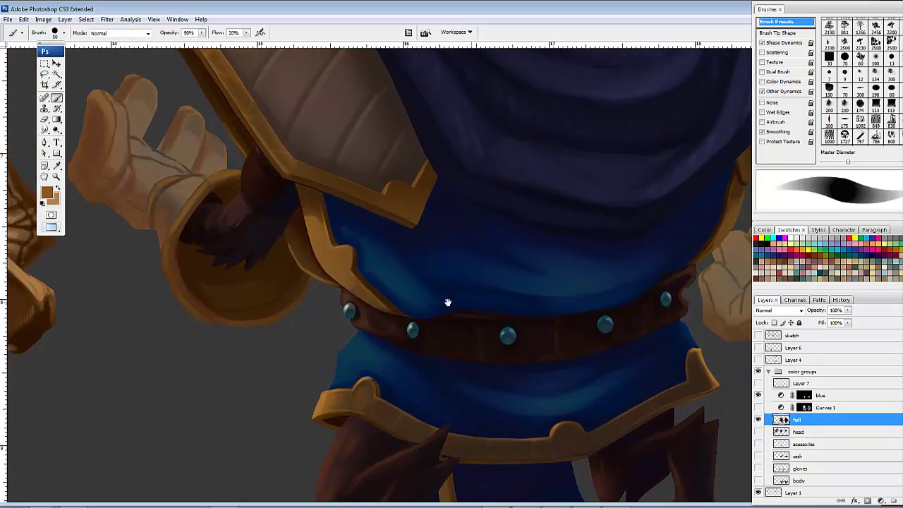
{"action": "left_click_drag", "start_coordinate": [350, 275], "coordinate": [477, 315]}
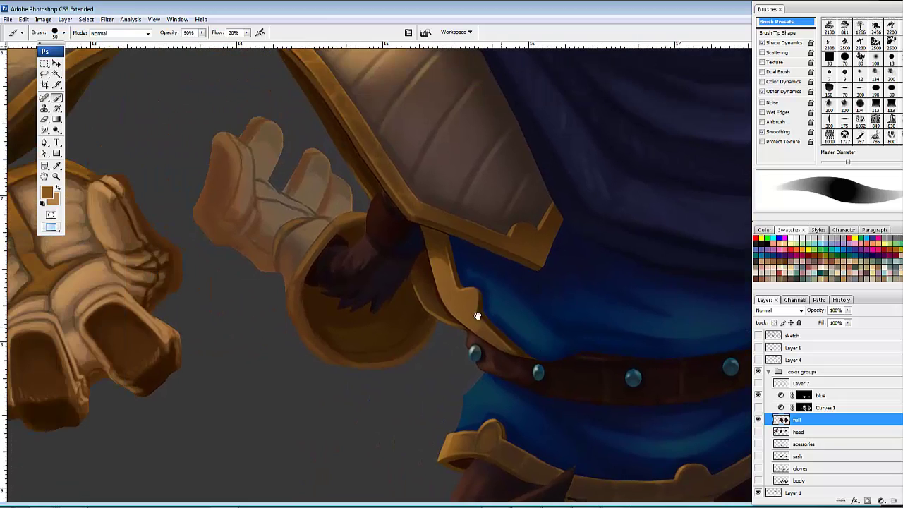
{"action": "left_click", "coordinate": [347, 217], "text": "alt"}
{"action": "mouse_move", "coordinate": [355, 216]}
{"action": "left_mouse_down"}
{"action": "mouse_move", "coordinate": [419, 190]}
{"action": "mouse_move", "coordinate": [420, 197]}
{"action": "mouse_move", "coordinate": [353, 214]}
{"action": "mouse_move", "coordinate": [373, 215]}
{"action": "mouse_move", "coordinate": [353, 218]}
{"action": "mouse_move", "coordinate": [360, 214]}
{"action": "mouse_move", "coordinate": [348, 205]}
{"action": "mouse_move", "coordinate": [334, 215]}
{"action": "mouse_move", "coordinate": [325, 216]}
{"action": "left_mouse_up"}
{"action": "key", "text": "["}
{"action": "key", "text": "["}
{"action": "key", "text": "["}
{"action": "key", "text": "["}
{"action": "key", "text": "["}
{"action": "key", "text": "["}
{"action": "key", "text": "["}
{"action": "left_click", "coordinate": [339, 205], "text": "alt"}
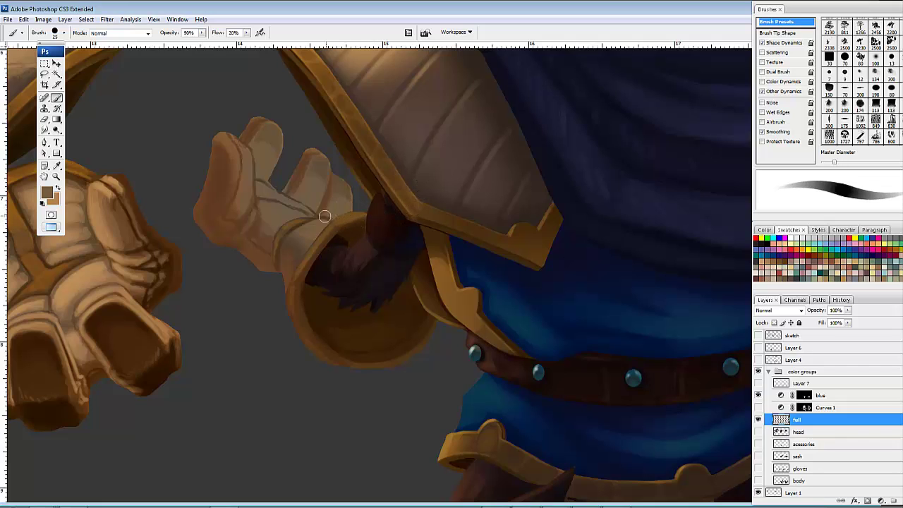
Step: Sample dark brown from the front-view glove and start shading the foremost fingertip of the back-view glove
{"action": "mouse_move", "coordinate": [287, 257]}
{"action": "left_mouse_down"}
{"action": "mouse_move", "coordinate": [450, 278]}
{"action": "mouse_move", "coordinate": [447, 270]}
{"action": "mouse_move", "coordinate": [482, 254]}
{"action": "mouse_move", "coordinate": [491, 272]}
{"action": "left_mouse_up"}
{"action": "left_click", "coordinate": [313, 251], "text": "alt"}
{"action": "mouse_move", "coordinate": [404, 219]}
{"action": "left_mouse_down"}
{"action": "mouse_move", "coordinate": [399, 228]}
{"action": "mouse_move", "coordinate": [396, 218]}
{"action": "mouse_move", "coordinate": [401, 227]}
{"action": "left_mouse_up"}
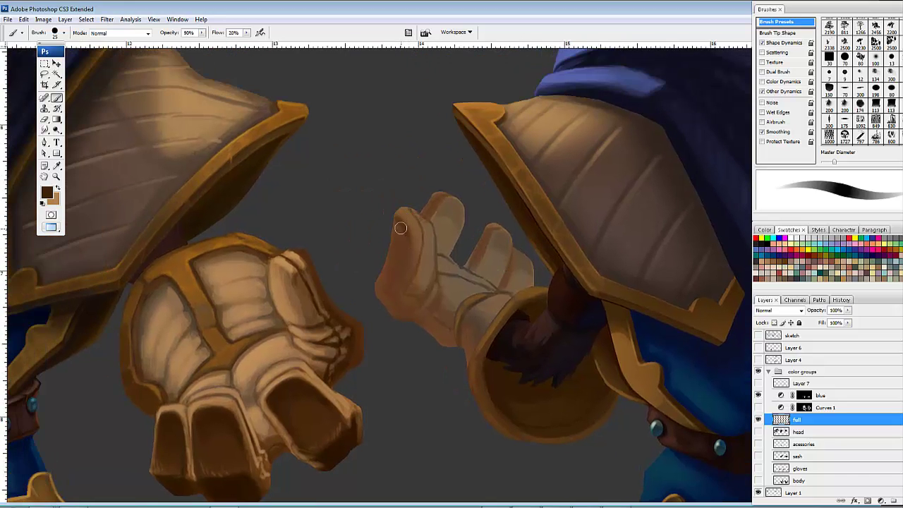
{"action": "left_click", "coordinate": [782, 421], "text": "ctrl"}
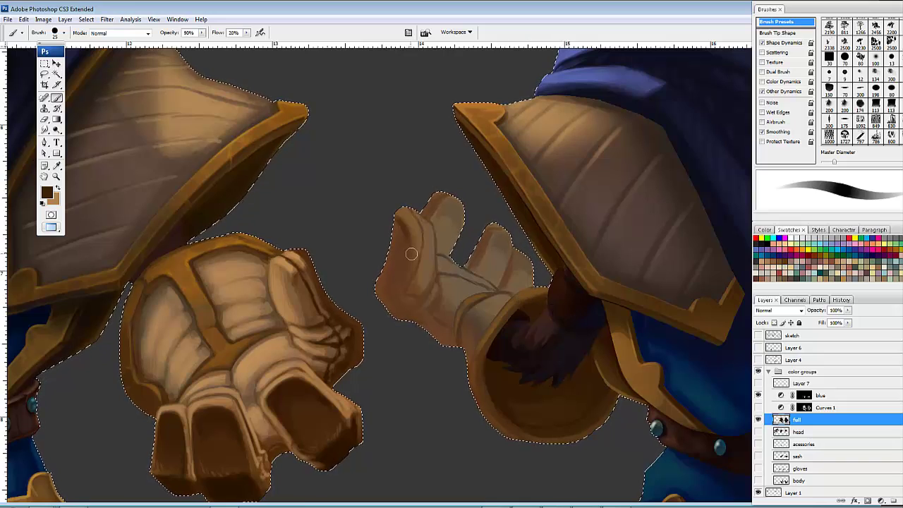
{"action": "key", "text": "ctrl+g"}
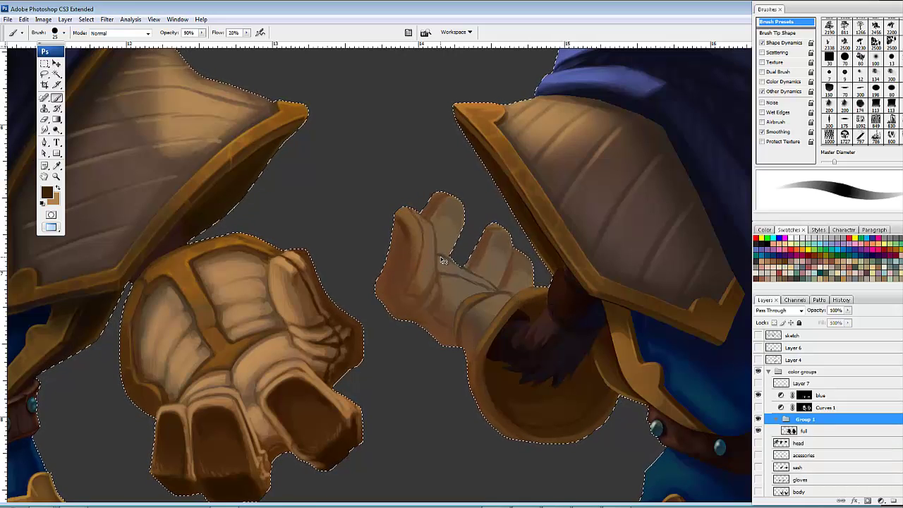
{"action": "key", "text": "ctrl+z"}
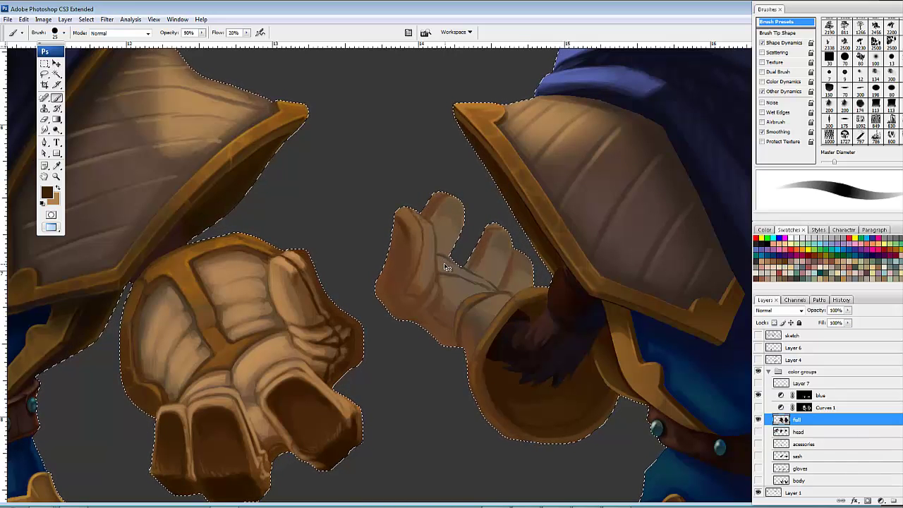
{"action": "key", "text": "ctrl+d"}
Step: Paint dark brown shading on the back-view glove from the foremost fingertip down to the heel of the hand
{"action": "left_click_drag", "start_coordinate": [430, 254], "coordinate": [450, 273]}
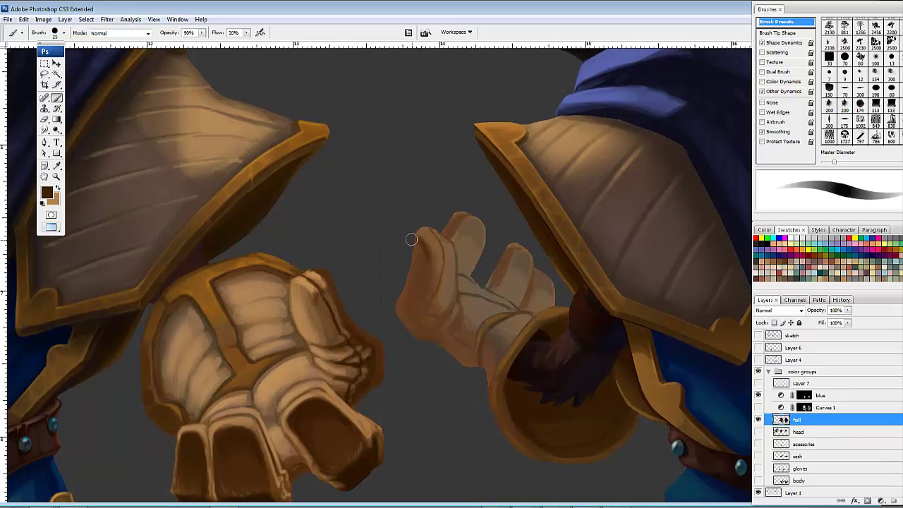
{"action": "left_click_drag", "start_coordinate": [418, 234], "coordinate": [427, 257]}
{"action": "mouse_move", "coordinate": [418, 325]}
{"action": "left_mouse_down"}
{"action": "mouse_move", "coordinate": [460, 371]}
{"action": "mouse_move", "coordinate": [452, 350]}
{"action": "mouse_move", "coordinate": [471, 366]}
{"action": "mouse_move", "coordinate": [466, 352]}
{"action": "mouse_move", "coordinate": [441, 345]}
{"action": "mouse_move", "coordinate": [449, 332]}
{"action": "mouse_move", "coordinate": [422, 325]}
{"action": "mouse_move", "coordinate": [443, 323]}
{"action": "mouse_move", "coordinate": [445, 310]}
{"action": "mouse_move", "coordinate": [422, 304]}
{"action": "left_mouse_up"}
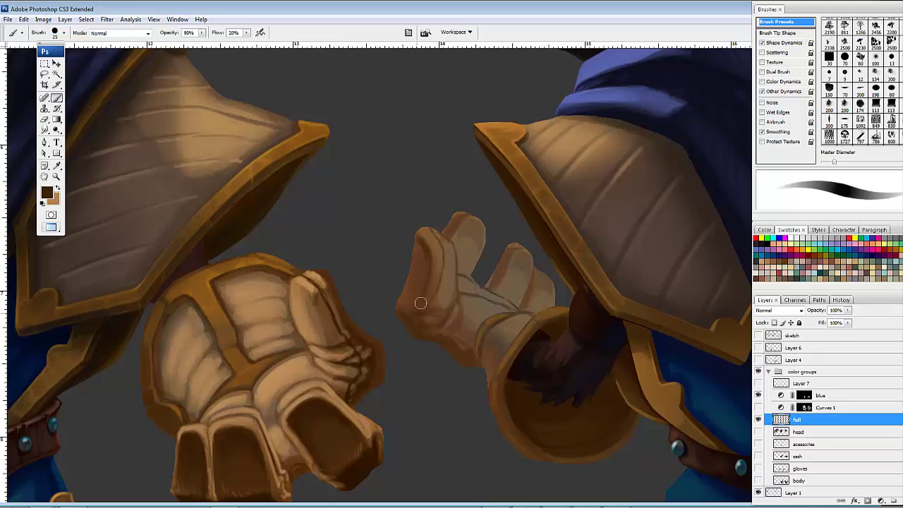
{"action": "mouse_move", "coordinate": [422, 251]}
{"action": "left_mouse_down"}
{"action": "mouse_move", "coordinate": [413, 311]}
{"action": "mouse_move", "coordinate": [399, 306]}
{"action": "left_mouse_up"}
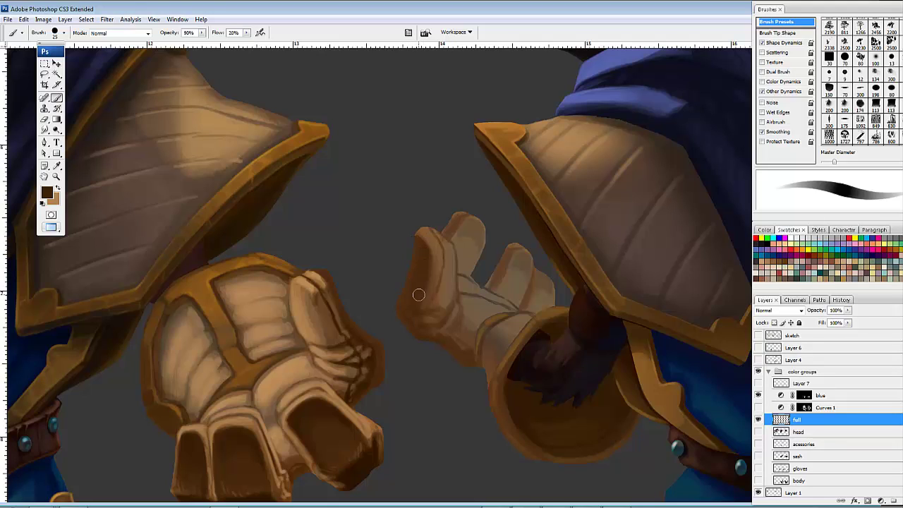
{"action": "mouse_move", "coordinate": [422, 245]}
{"action": "left_mouse_down"}
{"action": "mouse_move", "coordinate": [424, 271]}
{"action": "mouse_move", "coordinate": [415, 234]}
{"action": "mouse_move", "coordinate": [426, 265]}
{"action": "mouse_move", "coordinate": [419, 244]}
{"action": "mouse_move", "coordinate": [415, 310]}
{"action": "mouse_move", "coordinate": [426, 270]}
{"action": "mouse_move", "coordinate": [426, 261]}
{"action": "mouse_move", "coordinate": [416, 300]}
{"action": "mouse_move", "coordinate": [417, 245]}
{"action": "mouse_move", "coordinate": [418, 279]}
{"action": "mouse_move", "coordinate": [416, 246]}
{"action": "mouse_move", "coordinate": [435, 272]}
{"action": "left_mouse_up"}
{"action": "left_click_drag", "start_coordinate": [424, 219], "coordinate": [440, 228]}
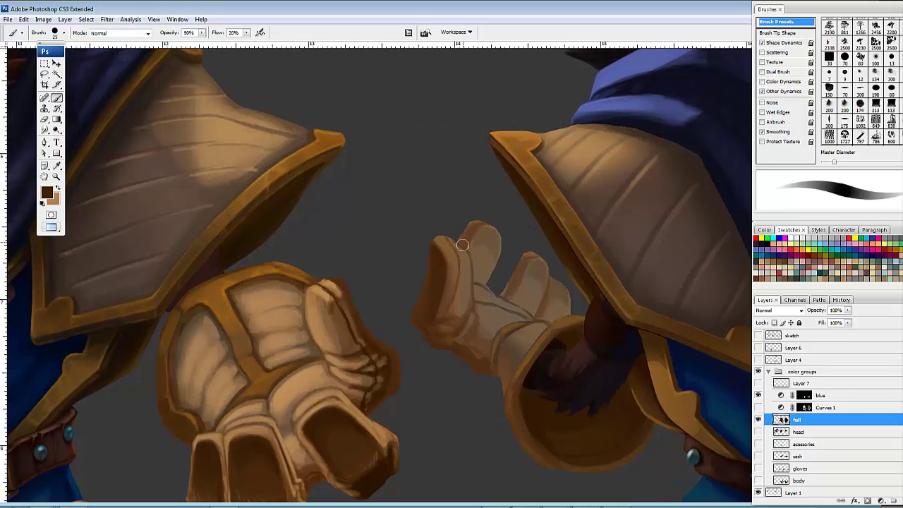
Step: Sample a medium brown and paint a lighter edge along the outer side of the foremost finger down to the heel
{"action": "key", "text": "x"}
{"action": "left_click", "coordinate": [447, 238], "text": "alt"}
{"action": "mouse_move", "coordinate": [429, 240]}
{"action": "left_mouse_down"}
{"action": "mouse_move", "coordinate": [412, 306]}
{"action": "mouse_move", "coordinate": [421, 330]}
{"action": "left_mouse_up"}
{"action": "key", "text": "x"}
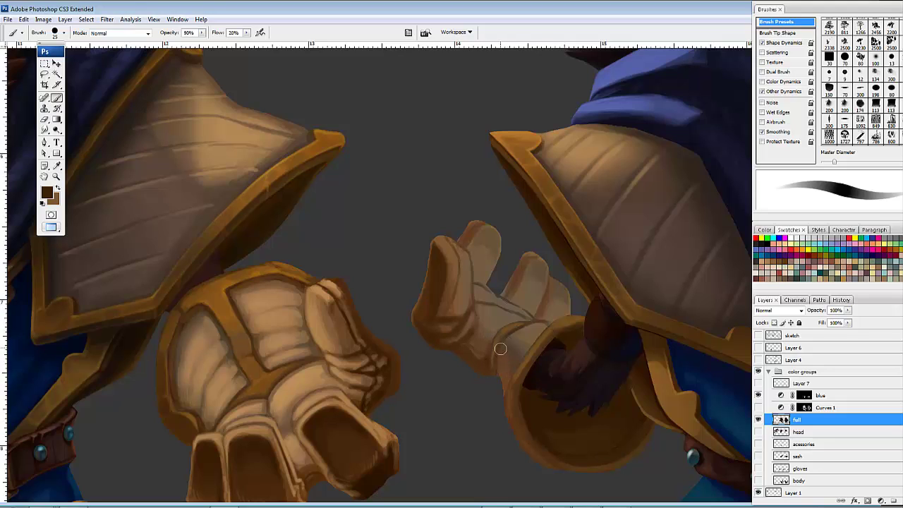
Step: Add dark brown shading to the back-view glove's wrist and the seam beside the cuff
{"action": "left_click_drag", "start_coordinate": [501, 349], "coordinate": [508, 386]}
{"action": "left_click_drag", "start_coordinate": [535, 345], "coordinate": [509, 377]}
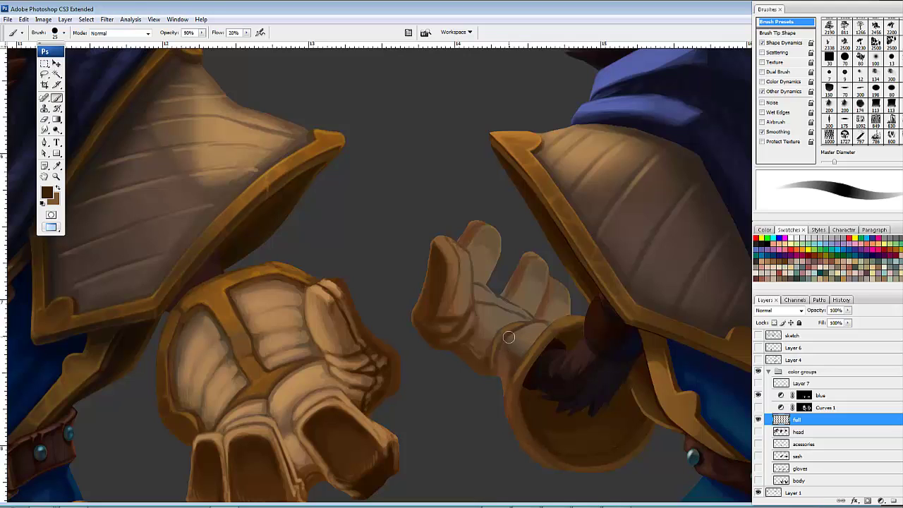
{"action": "mouse_move", "coordinate": [528, 347]}
{"action": "left_mouse_down"}
{"action": "mouse_move", "coordinate": [540, 342]}
{"action": "mouse_move", "coordinate": [513, 343]}
{"action": "mouse_move", "coordinate": [522, 351]}
{"action": "left_mouse_up"}
Step: Sample a muted brown from the wrist and blend it over the palm creases and the edges of the rear fingers
{"action": "left_click", "coordinate": [523, 345], "text": "alt"}
{"action": "mouse_move", "coordinate": [479, 309]}
{"action": "left_mouse_down"}
{"action": "mouse_move", "coordinate": [486, 336]}
{"action": "mouse_move", "coordinate": [480, 310]}
{"action": "mouse_move", "coordinate": [496, 327]}
{"action": "mouse_move", "coordinate": [477, 299]}
{"action": "mouse_move", "coordinate": [525, 315]}
{"action": "mouse_move", "coordinate": [507, 309]}
{"action": "mouse_move", "coordinate": [507, 290]}
{"action": "mouse_move", "coordinate": [529, 310]}
{"action": "mouse_move", "coordinate": [513, 294]}
{"action": "mouse_move", "coordinate": [527, 263]}
{"action": "mouse_move", "coordinate": [511, 291]}
{"action": "mouse_move", "coordinate": [522, 269]}
{"action": "mouse_move", "coordinate": [519, 296]}
{"action": "mouse_move", "coordinate": [528, 300]}
{"action": "mouse_move", "coordinate": [523, 262]}
{"action": "mouse_move", "coordinate": [504, 296]}
{"action": "left_mouse_up"}
{"action": "mouse_move", "coordinate": [527, 257]}
{"action": "left_mouse_down"}
{"action": "mouse_move", "coordinate": [552, 268]}
{"action": "mouse_move", "coordinate": [540, 320]}
{"action": "mouse_move", "coordinate": [573, 305]}
{"action": "left_mouse_up"}
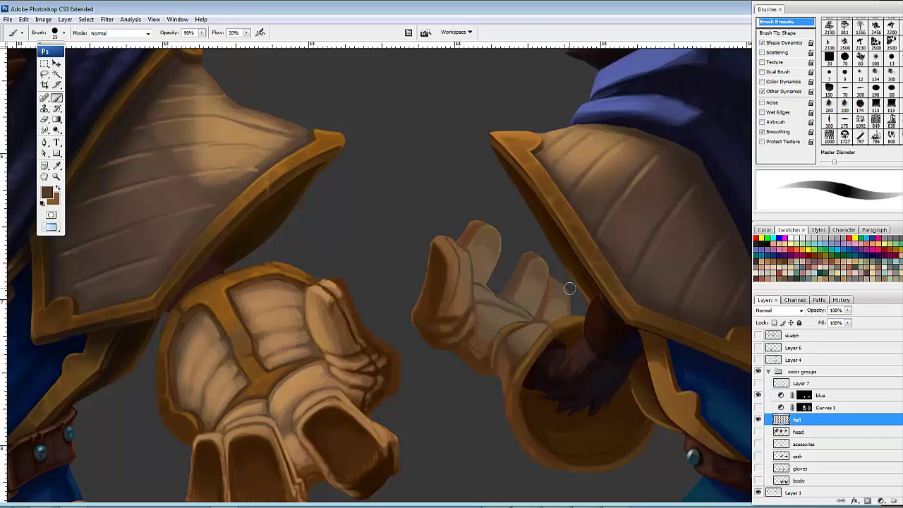
{"action": "left_click_drag", "start_coordinate": [550, 265], "coordinate": [534, 252]}
{"action": "mouse_move", "coordinate": [469, 224]}
{"action": "left_mouse_down"}
{"action": "mouse_move", "coordinate": [484, 217]}
{"action": "mouse_move", "coordinate": [465, 244]}
{"action": "mouse_move", "coordinate": [484, 223]}
{"action": "mouse_move", "coordinate": [469, 230]}
{"action": "left_mouse_up"}
Step: Sample dark brown from the foremost finger and darken the tips and edges of the back-view glove's rear fingers
{"action": "left_click", "coordinate": [441, 256], "text": "alt"}
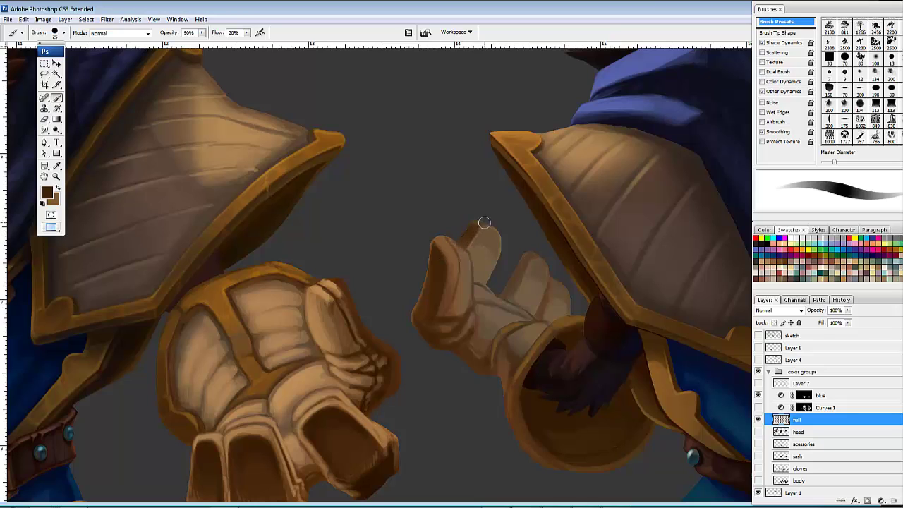
{"action": "mouse_move", "coordinate": [488, 223]}
{"action": "left_mouse_down"}
{"action": "mouse_move", "coordinate": [521, 268]}
{"action": "mouse_move", "coordinate": [500, 298]}
{"action": "left_mouse_up"}
{"action": "mouse_move", "coordinate": [524, 269]}
{"action": "left_mouse_down"}
{"action": "mouse_move", "coordinate": [511, 310]}
{"action": "mouse_move", "coordinate": [549, 316]}
{"action": "mouse_move", "coordinate": [548, 288]}
{"action": "mouse_move", "coordinate": [540, 314]}
{"action": "left_mouse_up"}
{"action": "left_click_drag", "start_coordinate": [532, 256], "coordinate": [529, 256]}
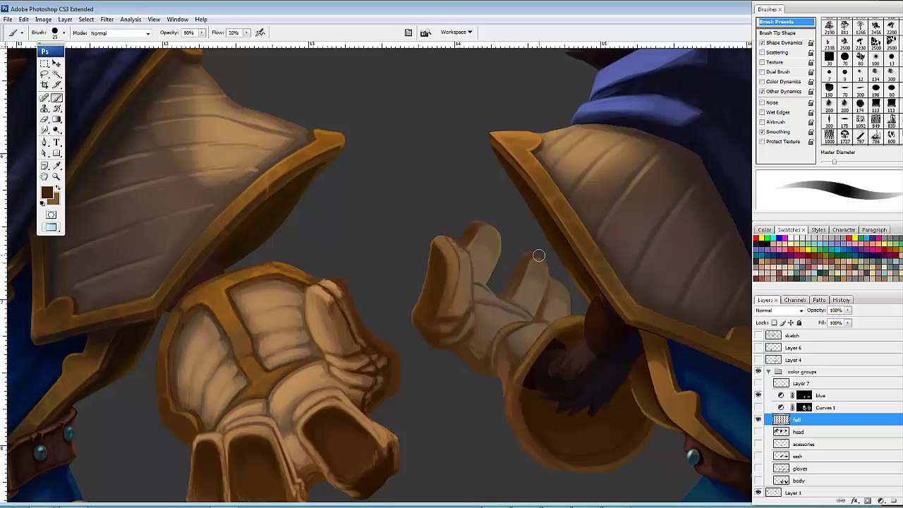
{"action": "mouse_move", "coordinate": [566, 284]}
{"action": "left_mouse_down"}
{"action": "mouse_move", "coordinate": [553, 278]}
{"action": "mouse_move", "coordinate": [574, 313]}
{"action": "left_mouse_up"}
{"action": "left_click_drag", "start_coordinate": [524, 284], "coordinate": [512, 259]}
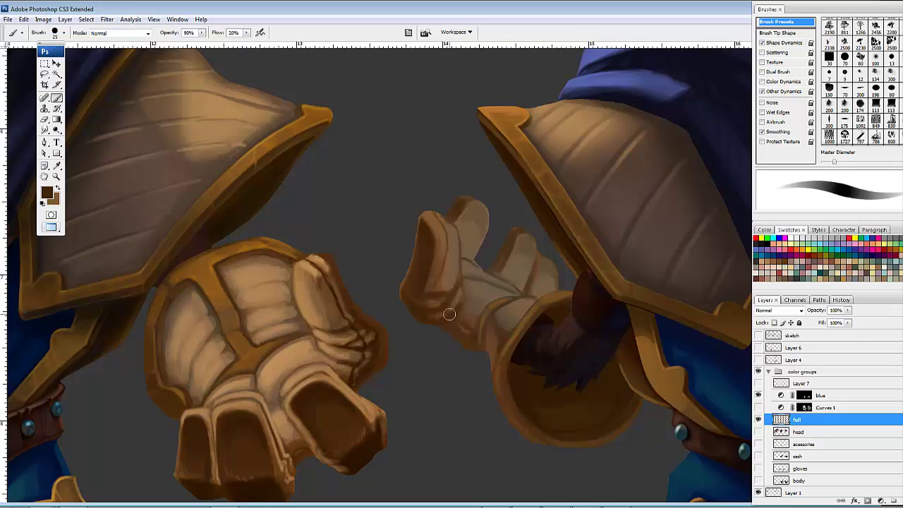
Step: Define the back-view glove's finger edges, wrist seam and fingertips with dark brown lines, reducing the brush to 9 px
{"action": "left_click_drag", "start_coordinate": [450, 313], "coordinate": [432, 229]}
{"action": "key", "text": "bracketleft"}
{"action": "key", "text": "bracketleft"}
{"action": "mouse_move", "coordinate": [435, 213]}
{"action": "left_mouse_down"}
{"action": "mouse_move", "coordinate": [452, 242]}
{"action": "mouse_move", "coordinate": [434, 215]}
{"action": "left_mouse_up"}
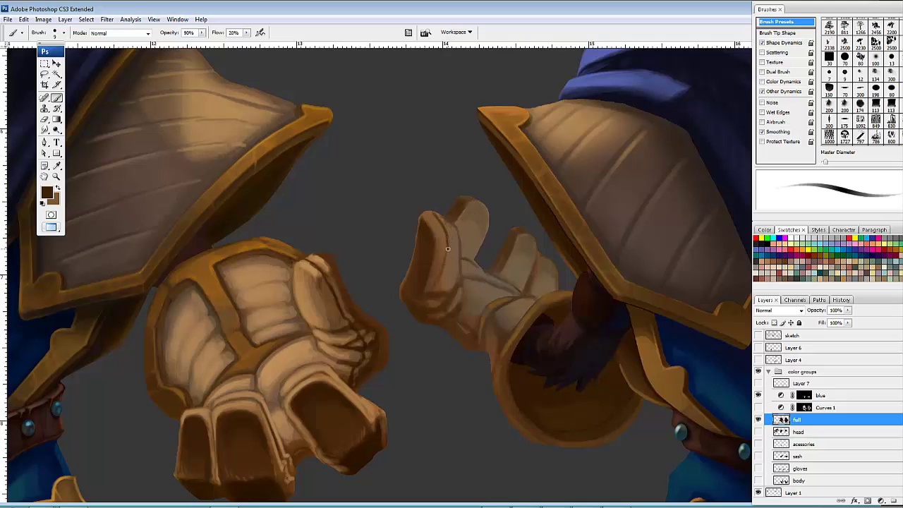
{"action": "left_click_drag", "start_coordinate": [448, 249], "coordinate": [444, 263]}
{"action": "left_click_drag", "start_coordinate": [478, 331], "coordinate": [476, 343]}
{"action": "left_click_drag", "start_coordinate": [550, 298], "coordinate": [560, 288]}
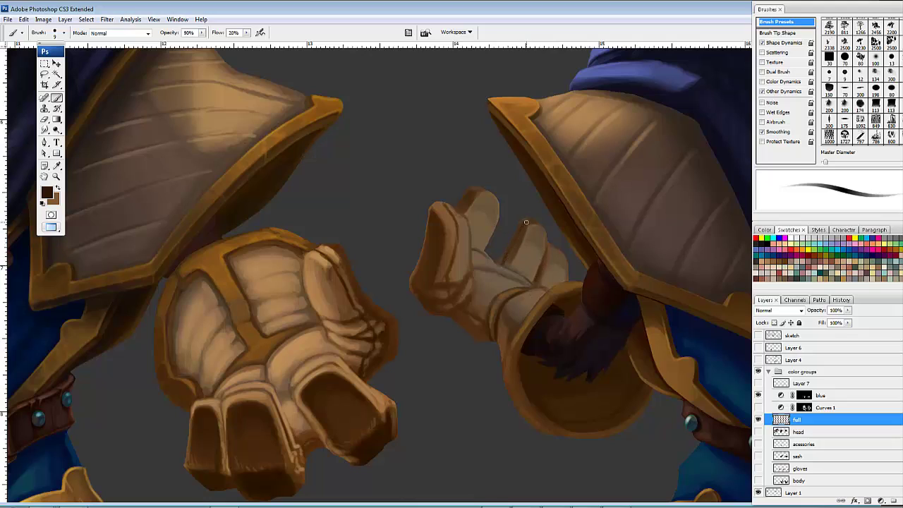
{"action": "left_click_drag", "start_coordinate": [457, 208], "coordinate": [467, 196]}
{"action": "left_click_drag", "start_coordinate": [446, 205], "coordinate": [434, 206]}
{"action": "left_click_drag", "start_coordinate": [480, 186], "coordinate": [480, 172]}
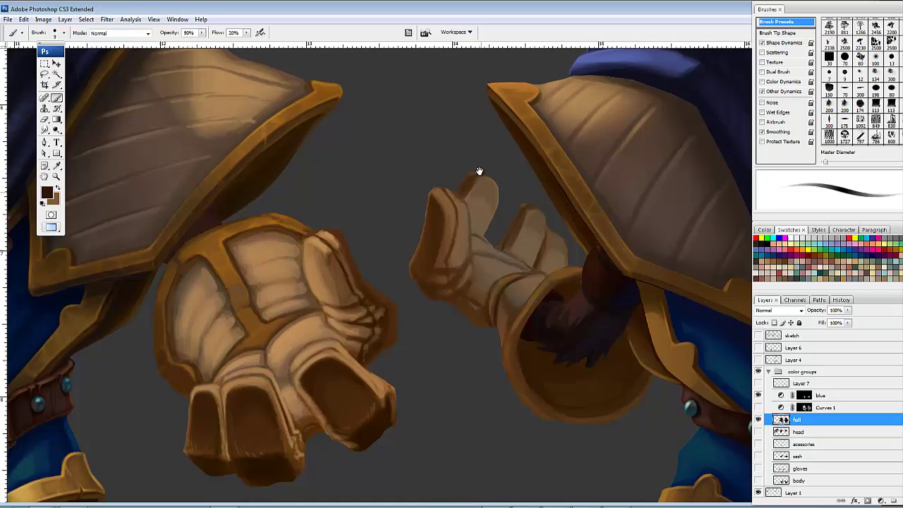
Step: Sample neighbouring glove tones repeatedly and blend the sketch lines between the rear fingers and the palm of the back-view glove
{"action": "left_click", "coordinate": [467, 210], "text": "alt"}
{"action": "left_click_drag", "start_coordinate": [506, 197], "coordinate": [486, 189]}
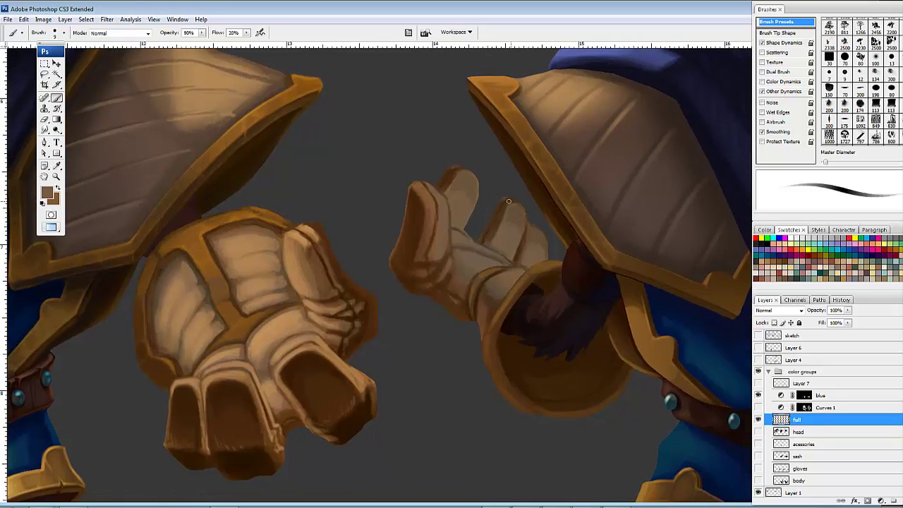
{"action": "left_click", "coordinate": [507, 209], "text": "alt"}
{"action": "left_click", "coordinate": [525, 261], "text": "alt"}
{"action": "left_click", "coordinate": [534, 236], "text": "alt"}
{"action": "left_click_drag", "start_coordinate": [522, 248], "coordinate": [524, 247]}
{"action": "left_click", "coordinate": [522, 246], "text": "alt"}
{"action": "left_click_drag", "start_coordinate": [515, 260], "coordinate": [503, 253]}
{"action": "left_click", "coordinate": [511, 240], "text": "alt"}
{"action": "left_click_drag", "start_coordinate": [493, 248], "coordinate": [493, 249]}
{"action": "scroll", "coordinate": [505, 224], "scroll_direction": "down", "scroll_amount": 1}
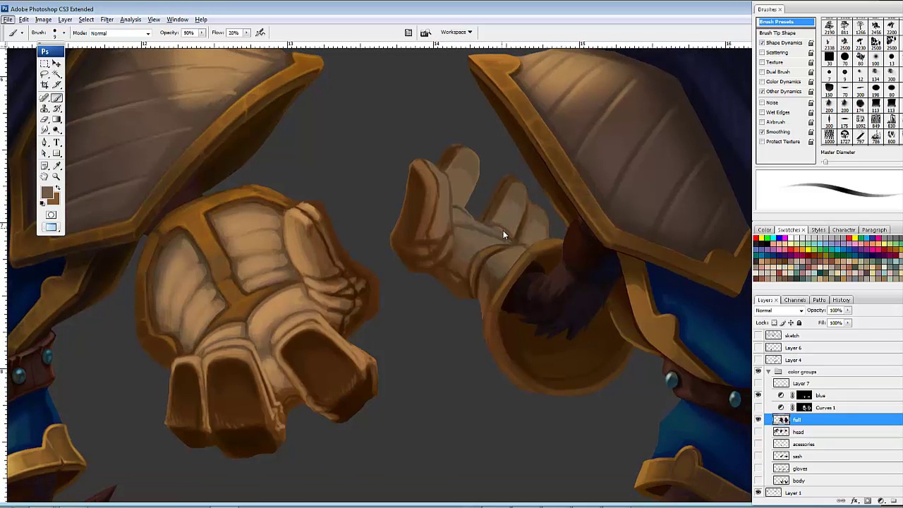
Step: Sample glove tones and soften the crease where the back-view glove's palm meets the rear fingers
{"action": "left_click_drag", "start_coordinate": [512, 213], "coordinate": [497, 227]}
{"action": "left_click", "coordinate": [489, 206], "text": "alt"}
{"action": "key", "text": "ctrl+z"}
{"action": "left_click", "coordinate": [460, 190], "text": "alt"}
{"action": "left_click_drag", "start_coordinate": [452, 202], "coordinate": [456, 204]}
{"action": "left_click_drag", "start_coordinate": [540, 213], "coordinate": [514, 231]}
Step: Sample darker and mid browns and refine the shadows at the bases of the back-view glove's rear fingers
{"action": "left_click", "coordinate": [429, 221], "text": "alt"}
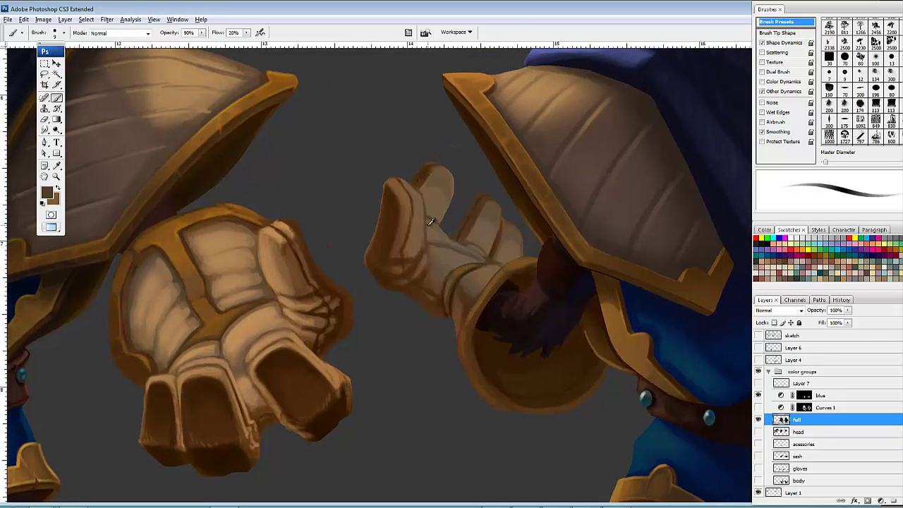
{"action": "left_click_drag", "start_coordinate": [425, 225], "coordinate": [438, 229]}
{"action": "left_click_drag", "start_coordinate": [462, 225], "coordinate": [448, 241]}
{"action": "left_click", "coordinate": [446, 220], "text": "alt"}
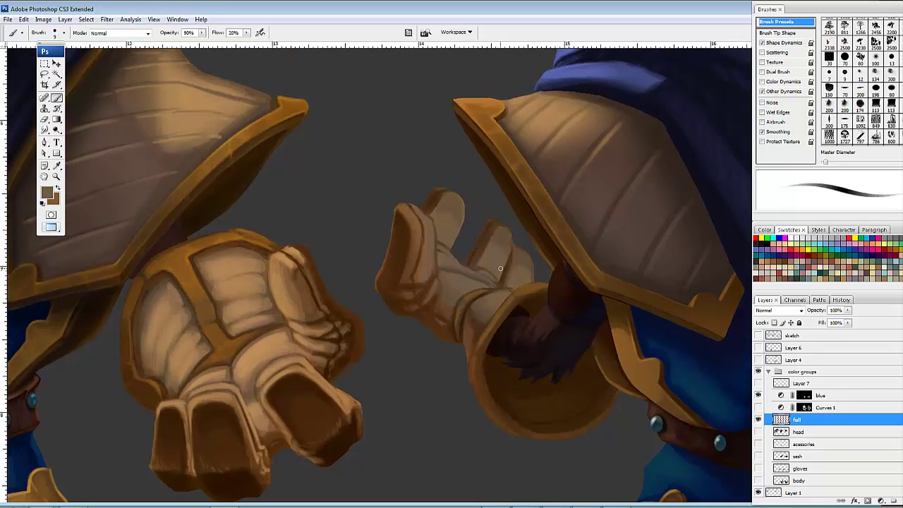
{"action": "left_click_drag", "start_coordinate": [502, 267], "coordinate": [486, 262]}
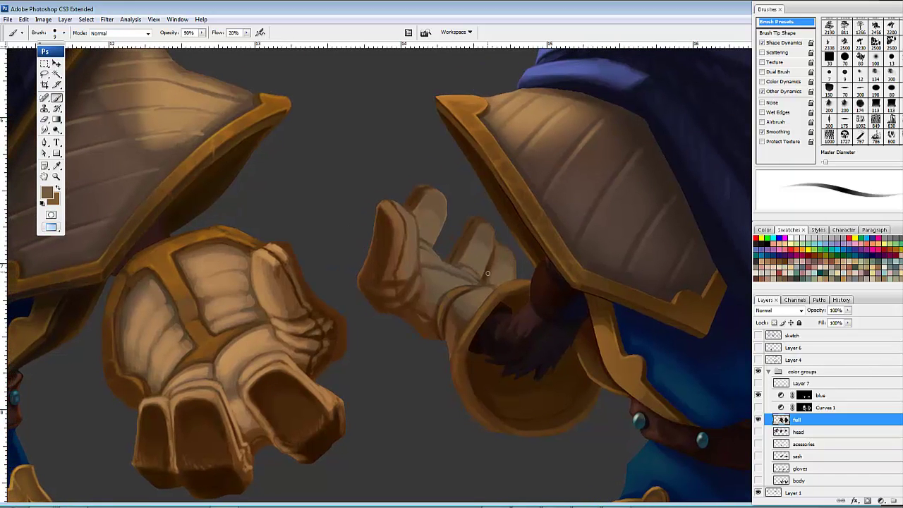
{"action": "left_click", "coordinate": [491, 264], "text": "alt"}
{"action": "mouse_move", "coordinate": [489, 263]}
{"action": "left_mouse_down"}
{"action": "mouse_move", "coordinate": [483, 281]}
{"action": "mouse_move", "coordinate": [464, 271]}
{"action": "left_mouse_up"}
{"action": "left_click_drag", "start_coordinate": [408, 229], "coordinate": [433, 269]}
Step: Sample a muted brown and shade the inner face of the foremost finger, enlarging the brush to 20 px
{"action": "left_click", "coordinate": [451, 250], "text": "alt"}
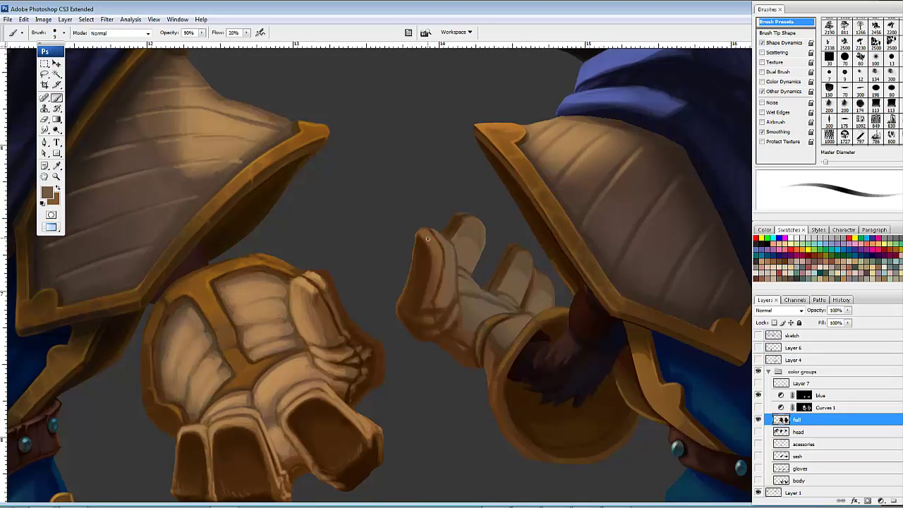
{"action": "mouse_move", "coordinate": [425, 230]}
{"action": "left_mouse_down"}
{"action": "mouse_move", "coordinate": [428, 304]}
{"action": "mouse_move", "coordinate": [440, 263]}
{"action": "mouse_move", "coordinate": [433, 322]}
{"action": "mouse_move", "coordinate": [429, 314]}
{"action": "mouse_move", "coordinate": [437, 331]}
{"action": "mouse_move", "coordinate": [435, 286]}
{"action": "left_mouse_up"}
{"action": "key", "text": "bracketright"}
{"action": "key", "text": "bracketright"}
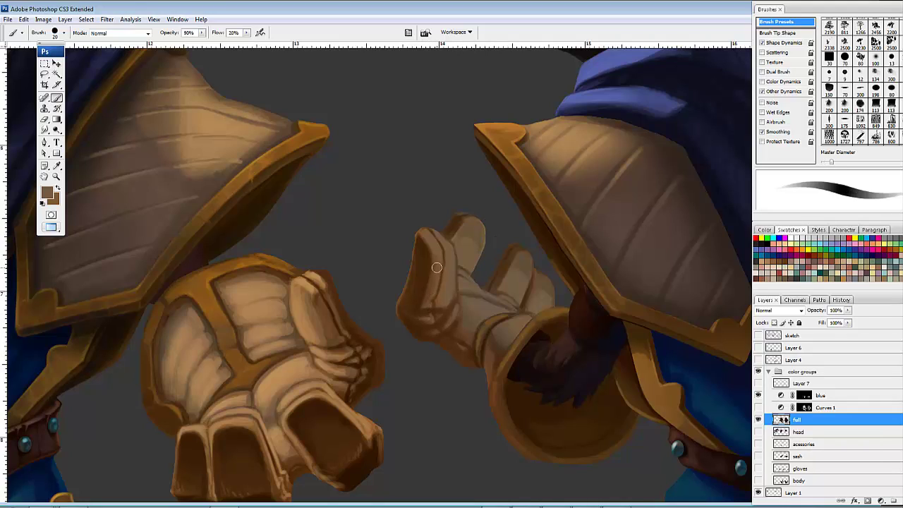
{"action": "mouse_move", "coordinate": [436, 257]}
{"action": "left_mouse_down"}
{"action": "mouse_move", "coordinate": [427, 305]}
{"action": "mouse_move", "coordinate": [454, 301]}
{"action": "mouse_move", "coordinate": [437, 309]}
{"action": "mouse_move", "coordinate": [448, 303]}
{"action": "left_mouse_up"}
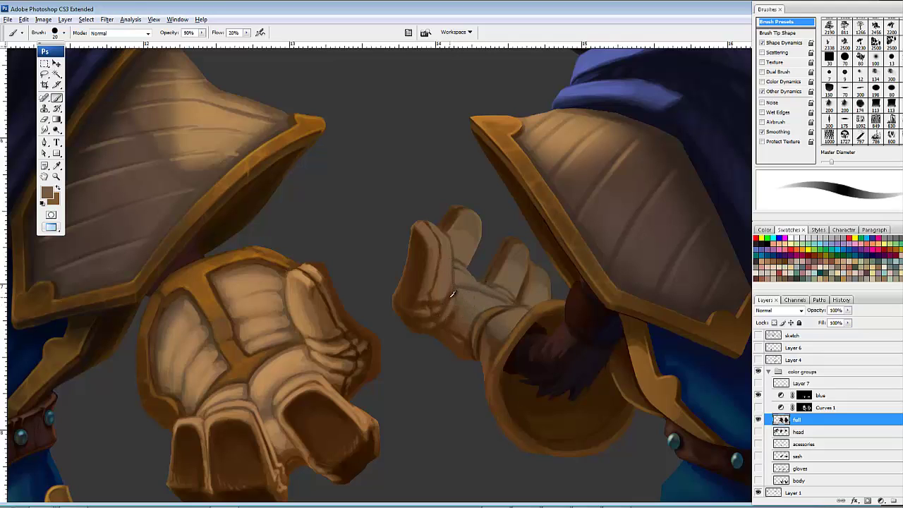
Step: Sample neighbouring palm and finger tones and smooth the shading on the back-view glove's rear fingers and upper palm
{"action": "left_click", "coordinate": [451, 293], "text": "alt"}
{"action": "left_click", "coordinate": [452, 293], "text": "alt"}
{"action": "left_click", "coordinate": [471, 284], "text": "alt"}
{"action": "mouse_move", "coordinate": [506, 305]}
{"action": "left_mouse_down"}
{"action": "mouse_move", "coordinate": [532, 305]}
{"action": "mouse_move", "coordinate": [509, 303]}
{"action": "mouse_move", "coordinate": [517, 293]}
{"action": "left_mouse_up"}
{"action": "left_click", "coordinate": [515, 274], "text": "alt"}
{"action": "key", "text": "space"}
{"action": "left_click_drag", "start_coordinate": [536, 271], "coordinate": [534, 282]}
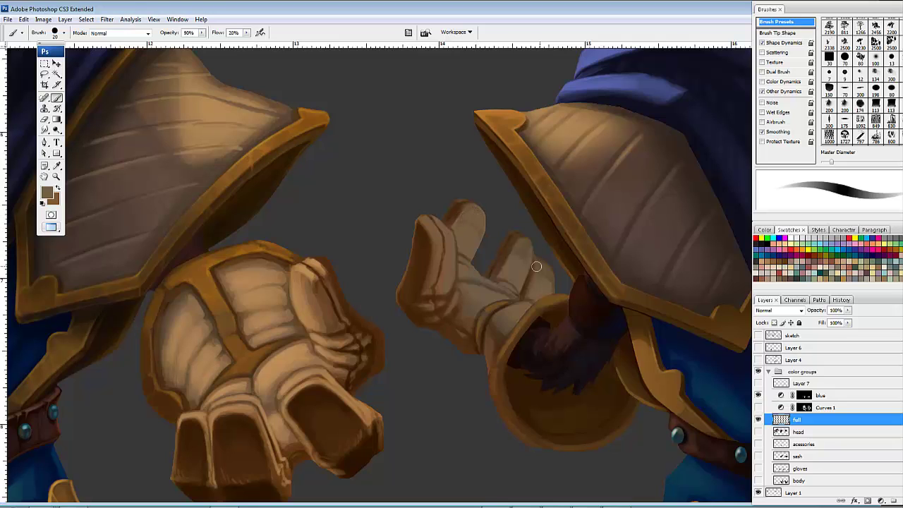
{"action": "mouse_move", "coordinate": [537, 243]}
{"action": "left_mouse_down"}
{"action": "mouse_move", "coordinate": [530, 231]}
{"action": "mouse_move", "coordinate": [520, 237]}
{"action": "left_mouse_up"}
{"action": "mouse_move", "coordinate": [546, 276]}
{"action": "left_mouse_down"}
{"action": "mouse_move", "coordinate": [540, 262]}
{"action": "mouse_move", "coordinate": [552, 271]}
{"action": "left_mouse_up"}
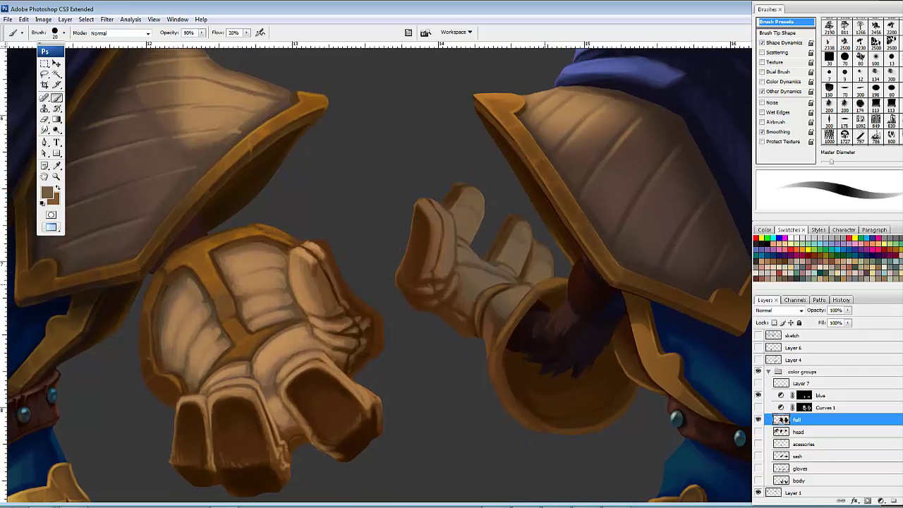
Step: Blend muted brown over the palm and along the foremost finger's folds to even out their shading
{"action": "mouse_move", "coordinate": [472, 293]}
{"action": "left_mouse_down"}
{"action": "mouse_move", "coordinate": [493, 280]}
{"action": "mouse_move", "coordinate": [478, 277]}
{"action": "mouse_move", "coordinate": [492, 291]}
{"action": "mouse_move", "coordinate": [483, 287]}
{"action": "left_mouse_up"}
{"action": "left_click_drag", "start_coordinate": [444, 253], "coordinate": [447, 263]}
{"action": "left_click_drag", "start_coordinate": [448, 231], "coordinate": [444, 271]}
{"action": "mouse_move", "coordinate": [435, 230]}
{"action": "left_mouse_down"}
{"action": "mouse_move", "coordinate": [424, 289]}
{"action": "mouse_move", "coordinate": [412, 290]}
{"action": "mouse_move", "coordinate": [438, 289]}
{"action": "left_mouse_up"}
{"action": "left_click_drag", "start_coordinate": [451, 229], "coordinate": [452, 258]}
{"action": "left_click_drag", "start_coordinate": [537, 273], "coordinate": [527, 242]}
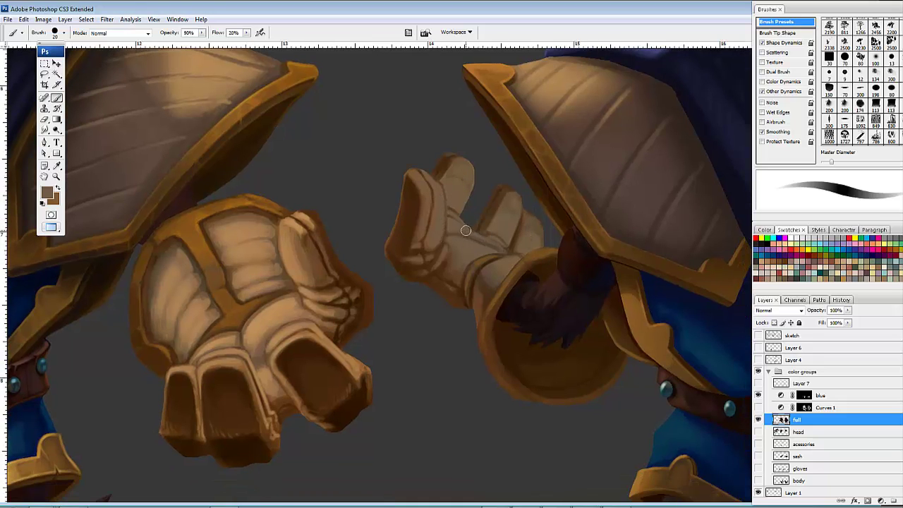
{"action": "left_click_drag", "start_coordinate": [465, 230], "coordinate": [501, 245]}
{"action": "mouse_move", "coordinate": [515, 208]}
{"action": "left_mouse_down"}
{"action": "mouse_move", "coordinate": [529, 237]}
{"action": "mouse_move", "coordinate": [518, 227]}
{"action": "mouse_move", "coordinate": [487, 249]}
{"action": "mouse_move", "coordinate": [510, 209]}
{"action": "mouse_move", "coordinate": [486, 243]}
{"action": "mouse_move", "coordinate": [496, 212]}
{"action": "mouse_move", "coordinate": [479, 249]}
{"action": "mouse_move", "coordinate": [479, 206]}
{"action": "mouse_move", "coordinate": [447, 184]}
{"action": "mouse_move", "coordinate": [443, 206]}
{"action": "mouse_move", "coordinate": [499, 227]}
{"action": "left_mouse_up"}
Step: Sample browns from the foremost finger and clean up its tip and outer edge
{"action": "left_click", "coordinate": [407, 182], "text": "alt"}
{"action": "mouse_move", "coordinate": [404, 185]}
{"action": "left_mouse_down"}
{"action": "mouse_move", "coordinate": [395, 216]}
{"action": "mouse_move", "coordinate": [404, 187]}
{"action": "left_mouse_up"}
{"action": "left_click", "coordinate": [403, 187], "text": "alt"}
{"action": "mouse_move", "coordinate": [396, 245]}
{"action": "left_mouse_down"}
{"action": "mouse_move", "coordinate": [399, 220]}
{"action": "mouse_move", "coordinate": [382, 241]}
{"action": "left_mouse_up"}
{"action": "left_click", "coordinate": [389, 242], "text": "alt"}
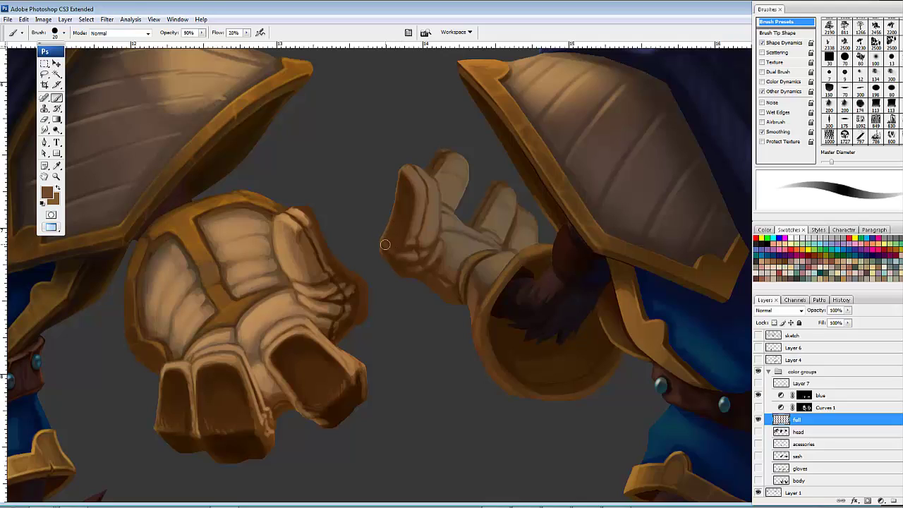
{"action": "left_click_drag", "start_coordinate": [390, 241], "coordinate": [395, 243]}
{"action": "left_click", "coordinate": [398, 220], "text": "alt"}
{"action": "left_click_drag", "start_coordinate": [389, 236], "coordinate": [391, 239]}
Step: Shade the lower edge of the back-view glove's palm and blend it with tones sampled from the palm
{"action": "left_click_drag", "start_coordinate": [453, 248], "coordinate": [442, 216]}
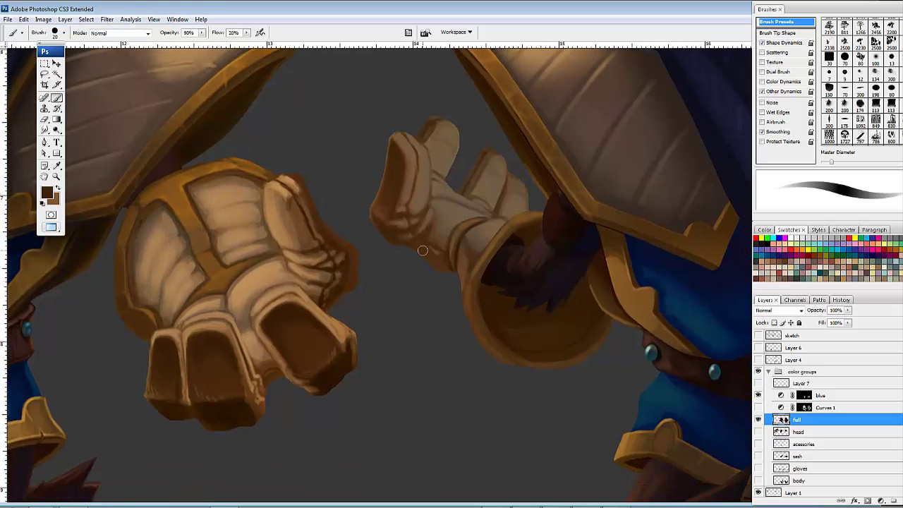
{"action": "mouse_move", "coordinate": [423, 250]}
{"action": "left_mouse_down"}
{"action": "mouse_move", "coordinate": [395, 240]}
{"action": "mouse_move", "coordinate": [446, 258]}
{"action": "mouse_move", "coordinate": [441, 242]}
{"action": "mouse_move", "coordinate": [429, 248]}
{"action": "mouse_move", "coordinate": [438, 254]}
{"action": "mouse_move", "coordinate": [422, 245]}
{"action": "mouse_move", "coordinate": [435, 254]}
{"action": "mouse_move", "coordinate": [447, 235]}
{"action": "mouse_move", "coordinate": [441, 223]}
{"action": "left_mouse_up"}
{"action": "left_click", "coordinate": [445, 235], "text": "alt"}
{"action": "left_click", "coordinate": [459, 207], "text": "alt"}
{"action": "left_click", "coordinate": [446, 219], "text": "alt"}
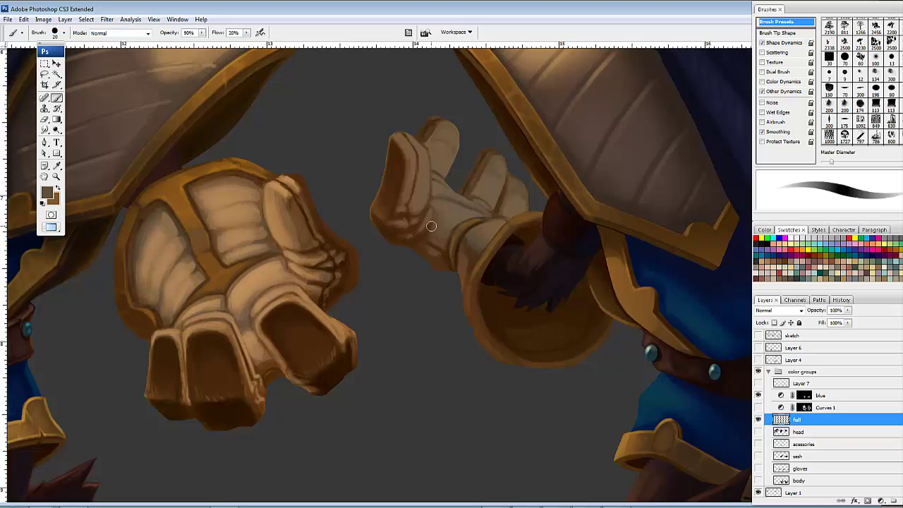
{"action": "left_click_drag", "start_coordinate": [426, 220], "coordinate": [423, 192]}
{"action": "left_click", "coordinate": [451, 207], "text": "alt"}
{"action": "left_click_drag", "start_coordinate": [452, 230], "coordinate": [536, 254]}
Step: Sample a light tan and paint highlights along the length of the foremost finger
{"action": "left_click", "coordinate": [363, 245], "text": "alt"}
{"action": "left_click_drag", "start_coordinate": [516, 198], "coordinate": [427, 219]}
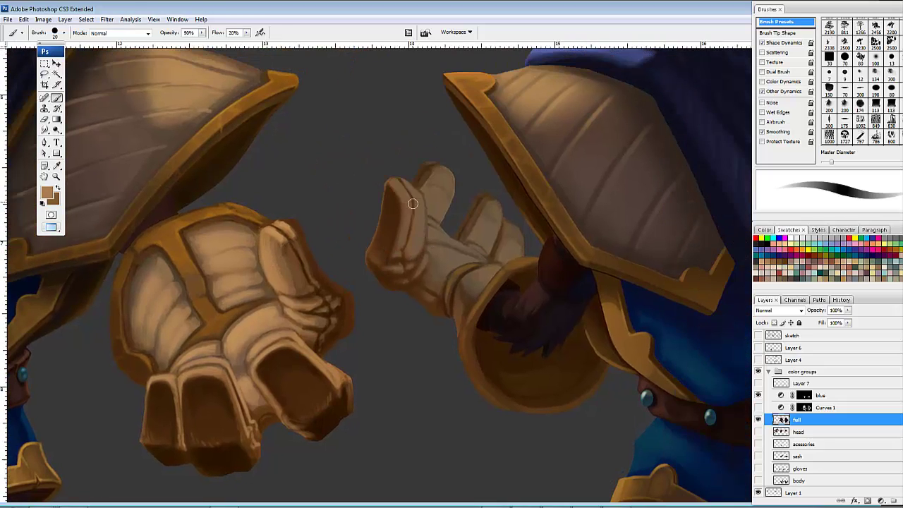
{"action": "mouse_move", "coordinate": [404, 184]}
{"action": "left_mouse_down"}
{"action": "mouse_move", "coordinate": [422, 202]}
{"action": "mouse_move", "coordinate": [415, 243]}
{"action": "left_mouse_up"}
{"action": "left_click_drag", "start_coordinate": [417, 212], "coordinate": [414, 256]}
{"action": "mouse_move", "coordinate": [397, 184]}
{"action": "left_mouse_down"}
{"action": "mouse_move", "coordinate": [409, 202]}
{"action": "mouse_move", "coordinate": [398, 255]}
{"action": "left_mouse_up"}
{"action": "scroll", "coordinate": [502, 226], "scroll_direction": "up", "scroll_amount": 3}
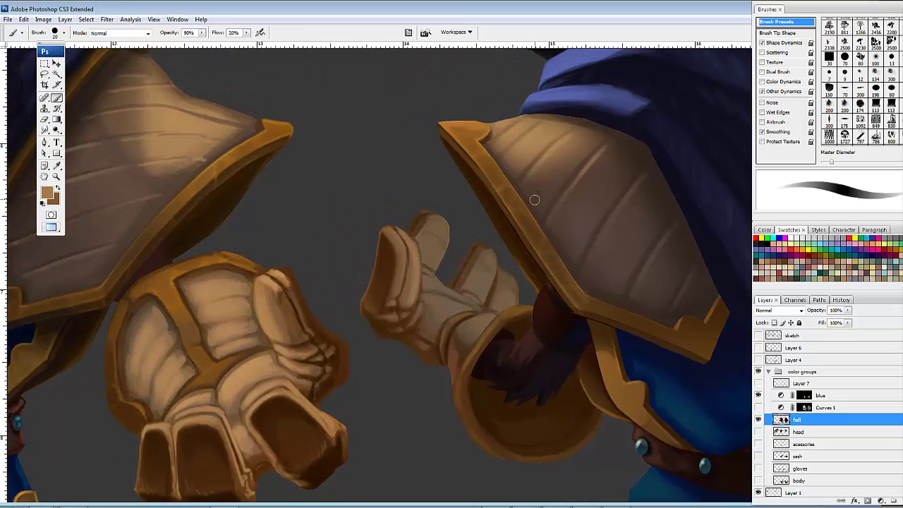
Step: Enlarge the brush and lighten the rear fingers with light tan, then reduce the brush to 10 px
{"action": "key", "text": "bracketright"}
{"action": "key", "text": "bracketright"}
{"action": "mouse_move", "coordinate": [425, 247]}
{"action": "left_mouse_down"}
{"action": "mouse_move", "coordinate": [434, 263]}
{"action": "mouse_move", "coordinate": [435, 224]}
{"action": "mouse_move", "coordinate": [441, 240]}
{"action": "mouse_move", "coordinate": [426, 228]}
{"action": "mouse_move", "coordinate": [447, 238]}
{"action": "left_mouse_up"}
{"action": "mouse_move", "coordinate": [475, 281]}
{"action": "left_mouse_down"}
{"action": "mouse_move", "coordinate": [484, 273]}
{"action": "mouse_move", "coordinate": [484, 292]}
{"action": "mouse_move", "coordinate": [469, 287]}
{"action": "mouse_move", "coordinate": [487, 274]}
{"action": "mouse_move", "coordinate": [486, 259]}
{"action": "mouse_move", "coordinate": [476, 290]}
{"action": "mouse_move", "coordinate": [465, 293]}
{"action": "mouse_move", "coordinate": [478, 301]}
{"action": "mouse_move", "coordinate": [468, 295]}
{"action": "left_mouse_up"}
{"action": "key", "text": "["}
{"action": "key", "text": "["}
{"action": "key", "text": "["}
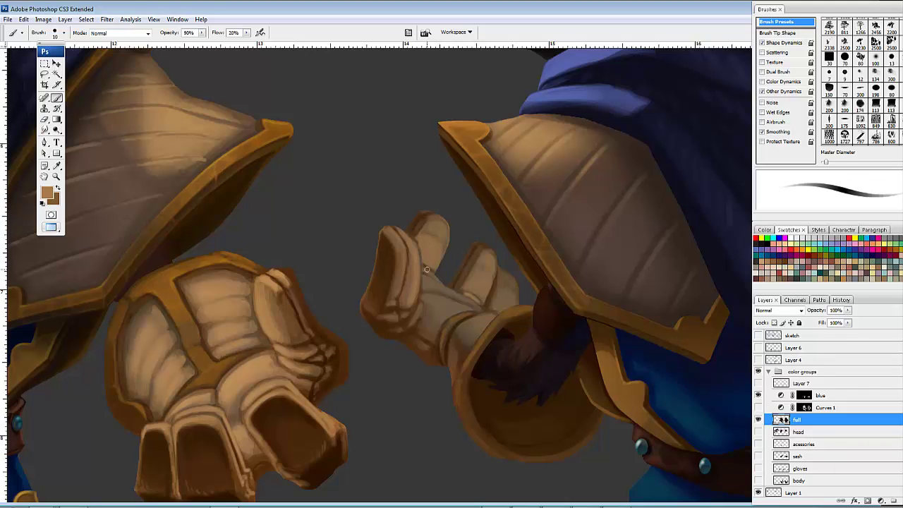
Step: Brighten the back-view glove's palm, wrist and rear fingers with light tan using a 30 px brush
{"action": "key", "text": "bracketright"}
{"action": "key", "text": "bracketright"}
{"action": "key", "text": "bracketright"}
{"action": "mouse_move", "coordinate": [442, 288]}
{"action": "left_mouse_down"}
{"action": "mouse_move", "coordinate": [479, 310]}
{"action": "mouse_move", "coordinate": [427, 298]}
{"action": "mouse_move", "coordinate": [454, 308]}
{"action": "mouse_move", "coordinate": [429, 307]}
{"action": "mouse_move", "coordinate": [440, 308]}
{"action": "mouse_move", "coordinate": [438, 320]}
{"action": "mouse_move", "coordinate": [459, 307]}
{"action": "mouse_move", "coordinate": [430, 299]}
{"action": "mouse_move", "coordinate": [461, 307]}
{"action": "mouse_move", "coordinate": [424, 298]}
{"action": "mouse_move", "coordinate": [445, 295]}
{"action": "mouse_move", "coordinate": [428, 280]}
{"action": "mouse_move", "coordinate": [468, 300]}
{"action": "mouse_move", "coordinate": [505, 282]}
{"action": "left_mouse_up"}
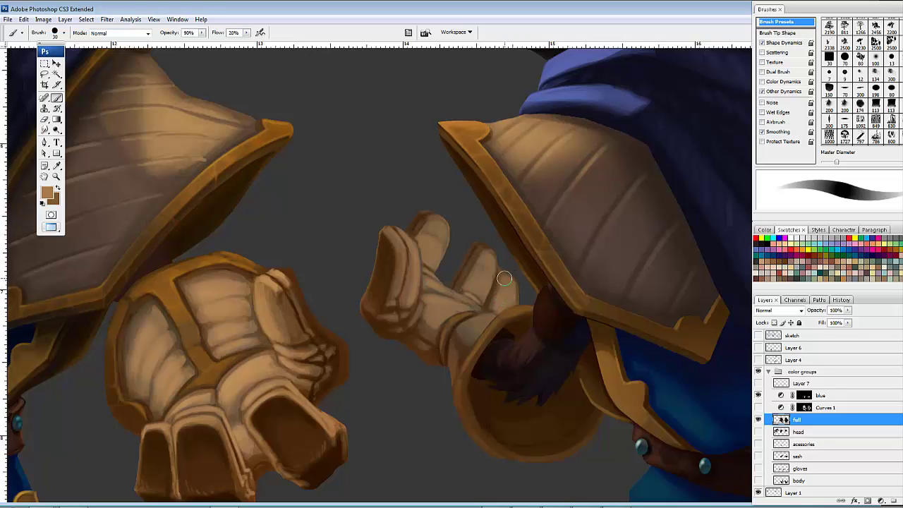
{"action": "left_click_drag", "start_coordinate": [474, 266], "coordinate": [466, 284]}
{"action": "left_click_drag", "start_coordinate": [434, 232], "coordinate": [439, 223]}
{"action": "mouse_move", "coordinate": [444, 304]}
{"action": "left_mouse_down"}
{"action": "mouse_move", "coordinate": [473, 326]}
{"action": "mouse_move", "coordinate": [488, 318]}
{"action": "mouse_move", "coordinate": [465, 326]}
{"action": "mouse_move", "coordinate": [489, 320]}
{"action": "mouse_move", "coordinate": [478, 329]}
{"action": "mouse_move", "coordinate": [489, 318]}
{"action": "mouse_move", "coordinate": [462, 329]}
{"action": "mouse_move", "coordinate": [473, 338]}
{"action": "mouse_move", "coordinate": [492, 318]}
{"action": "left_mouse_up"}
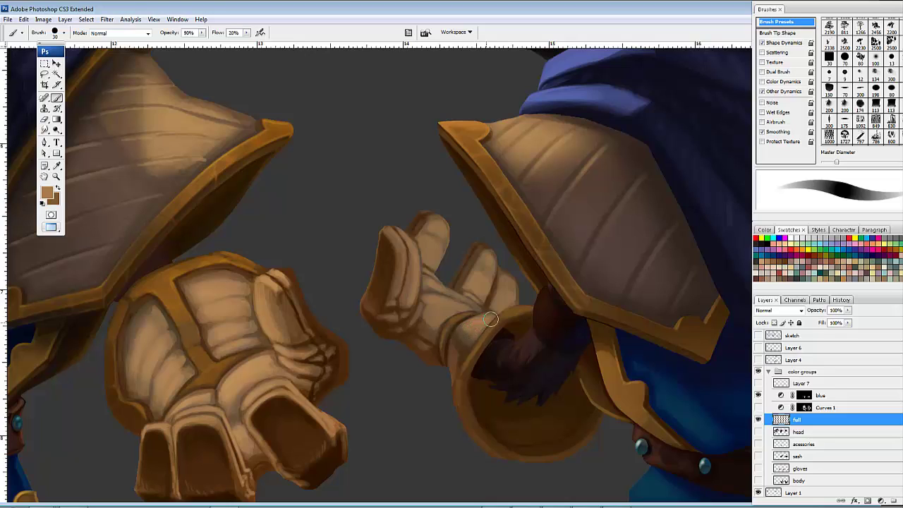
{"action": "mouse_move", "coordinate": [440, 302]}
{"action": "left_mouse_down"}
{"action": "mouse_move", "coordinate": [460, 311]}
{"action": "mouse_move", "coordinate": [430, 300]}
{"action": "mouse_move", "coordinate": [455, 303]}
{"action": "mouse_move", "coordinate": [430, 290]}
{"action": "mouse_move", "coordinate": [478, 309]}
{"action": "mouse_move", "coordinate": [443, 291]}
{"action": "mouse_move", "coordinate": [501, 259]}
{"action": "mouse_move", "coordinate": [471, 275]}
{"action": "mouse_move", "coordinate": [476, 261]}
{"action": "mouse_move", "coordinate": [460, 279]}
{"action": "mouse_move", "coordinate": [474, 257]}
{"action": "mouse_move", "coordinate": [496, 290]}
{"action": "mouse_move", "coordinate": [490, 296]}
{"action": "mouse_move", "coordinate": [473, 257]}
{"action": "mouse_move", "coordinate": [417, 229]}
{"action": "mouse_move", "coordinate": [423, 216]}
{"action": "mouse_move", "coordinate": [411, 228]}
{"action": "left_mouse_up"}
{"action": "mouse_move", "coordinate": [426, 276]}
{"action": "left_mouse_down"}
{"action": "mouse_move", "coordinate": [472, 278]}
{"action": "mouse_move", "coordinate": [443, 303]}
{"action": "mouse_move", "coordinate": [444, 292]}
{"action": "mouse_move", "coordinate": [442, 313]}
{"action": "left_mouse_up"}
{"action": "left_click_drag", "start_coordinate": [509, 298], "coordinate": [484, 286]}
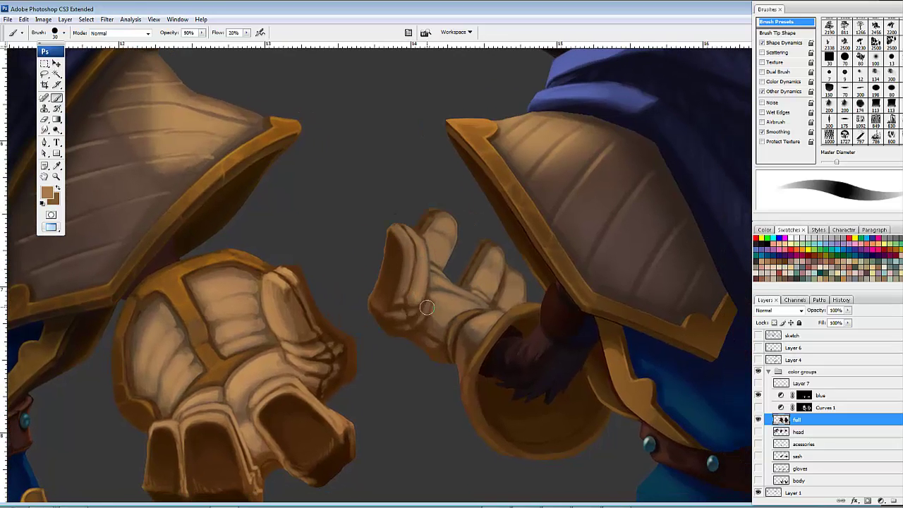
Step: Reduce the brush to 10 px and add light tan accents to the folds below the foremost finger
{"action": "key", "text": "bracketleft"}
{"action": "key", "text": "bracketleft"}
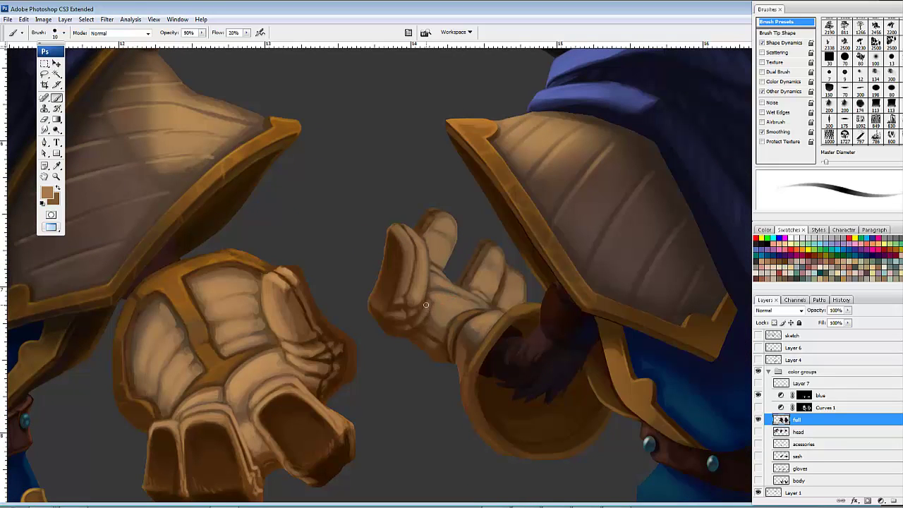
{"action": "left_click_drag", "start_coordinate": [428, 307], "coordinate": [416, 323]}
{"action": "mouse_move", "coordinate": [498, 308]}
{"action": "left_mouse_down"}
{"action": "mouse_move", "coordinate": [477, 299]}
{"action": "mouse_move", "coordinate": [454, 309]}
{"action": "left_mouse_up"}
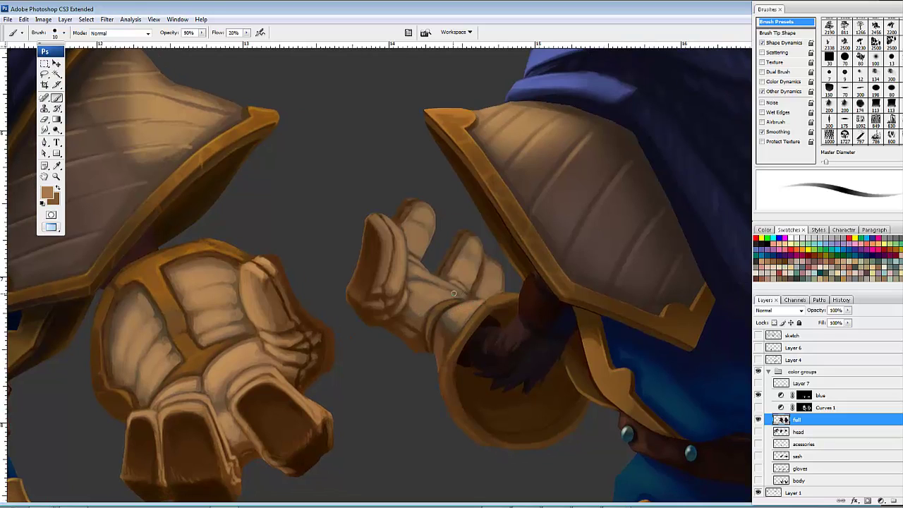
Step: Sample darker browns and sharpen the wrist seam and the rear fingertip's edge on the back-view glove
{"action": "left_click", "coordinate": [451, 299], "text": "alt"}
{"action": "mouse_move", "coordinate": [463, 302]}
{"action": "left_mouse_down"}
{"action": "mouse_move", "coordinate": [497, 292]}
{"action": "mouse_move", "coordinate": [471, 288]}
{"action": "mouse_move", "coordinate": [472, 297]}
{"action": "mouse_move", "coordinate": [435, 275]}
{"action": "mouse_move", "coordinate": [458, 241]}
{"action": "left_mouse_up"}
{"action": "left_click", "coordinate": [448, 307], "text": "alt"}
{"action": "left_click_drag", "start_coordinate": [400, 207], "coordinate": [405, 207]}
{"action": "mouse_move", "coordinate": [489, 195]}
{"action": "left_mouse_down"}
{"action": "mouse_move", "coordinate": [569, 200]}
{"action": "mouse_move", "coordinate": [437, 246]}
{"action": "left_mouse_up"}
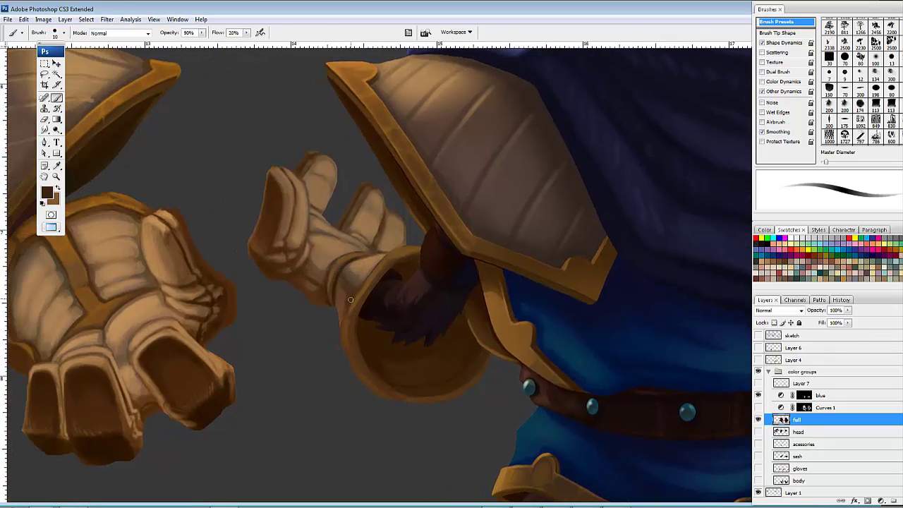
Step: Darken the rim and inner edge of the back-view glove's cuff around the furry arm with sampled dark browns
{"action": "mouse_move", "coordinate": [351, 300]}
{"action": "left_mouse_down"}
{"action": "mouse_move", "coordinate": [345, 366]}
{"action": "mouse_move", "coordinate": [352, 297]}
{"action": "mouse_move", "coordinate": [342, 323]}
{"action": "mouse_move", "coordinate": [365, 282]}
{"action": "mouse_move", "coordinate": [345, 314]}
{"action": "left_mouse_up"}
{"action": "left_click_drag", "start_coordinate": [364, 285], "coordinate": [386, 286]}
{"action": "left_click_drag", "start_coordinate": [365, 319], "coordinate": [362, 319]}
{"action": "left_click", "coordinate": [392, 273], "text": "alt"}
{"action": "mouse_move", "coordinate": [399, 264]}
{"action": "left_mouse_down"}
{"action": "mouse_move", "coordinate": [378, 273]}
{"action": "mouse_move", "coordinate": [390, 270]}
{"action": "mouse_move", "coordinate": [358, 326]}
{"action": "mouse_move", "coordinate": [399, 322]}
{"action": "mouse_move", "coordinate": [346, 328]}
{"action": "mouse_move", "coordinate": [343, 319]}
{"action": "mouse_move", "coordinate": [353, 337]}
{"action": "mouse_move", "coordinate": [343, 322]}
{"action": "mouse_move", "coordinate": [385, 364]}
{"action": "mouse_move", "coordinate": [354, 343]}
{"action": "mouse_move", "coordinate": [418, 356]}
{"action": "mouse_move", "coordinate": [368, 352]}
{"action": "mouse_move", "coordinate": [416, 356]}
{"action": "mouse_move", "coordinate": [385, 362]}
{"action": "mouse_move", "coordinate": [430, 355]}
{"action": "left_mouse_up"}
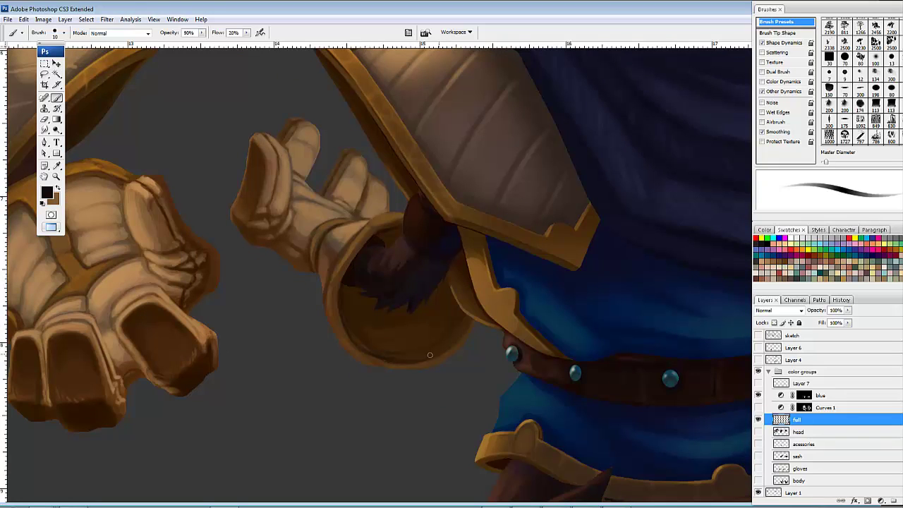
{"action": "left_click", "coordinate": [463, 338], "text": "alt"}
{"action": "left_click_drag", "start_coordinate": [474, 322], "coordinate": [467, 328]}
{"action": "left_click", "coordinate": [399, 356], "text": "alt"}
Step: View the Boar Wizard final comp in Windows Photo Viewer, and inspect the painted front and back views as a whole
{"action": "left_click", "coordinate": [585, 506]}
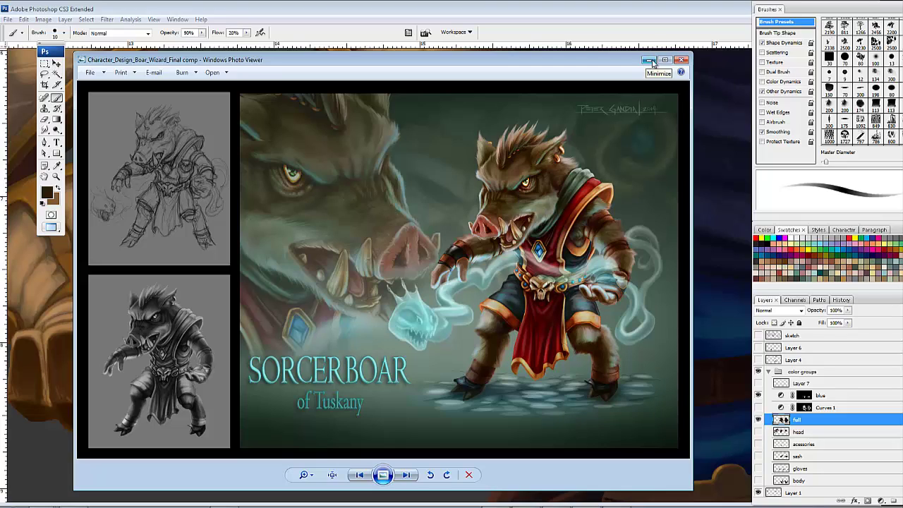
{"action": "left_click", "coordinate": [650, 61]}
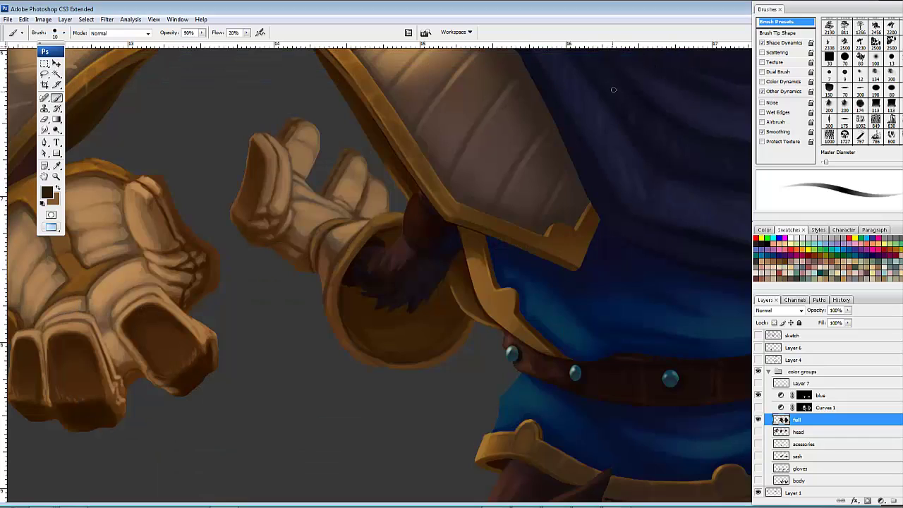
{"action": "left_click_drag", "start_coordinate": [595, 322], "coordinate": [455, 313]}
{"action": "key", "text": "ctrl+minus"}
{"action": "key", "text": "ctrl+minus"}
{"action": "key", "text": "ctrl+minus"}
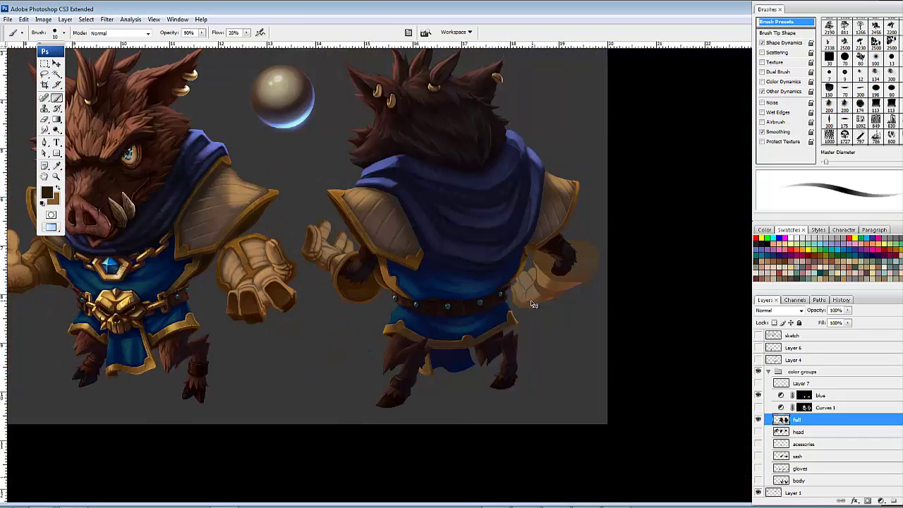
{"action": "key", "text": "ctrl+minus"}
{"action": "left_click_drag", "start_coordinate": [586, 228], "coordinate": [436, 217]}
{"action": "left_click_drag", "start_coordinate": [525, 234], "coordinate": [545, 262]}
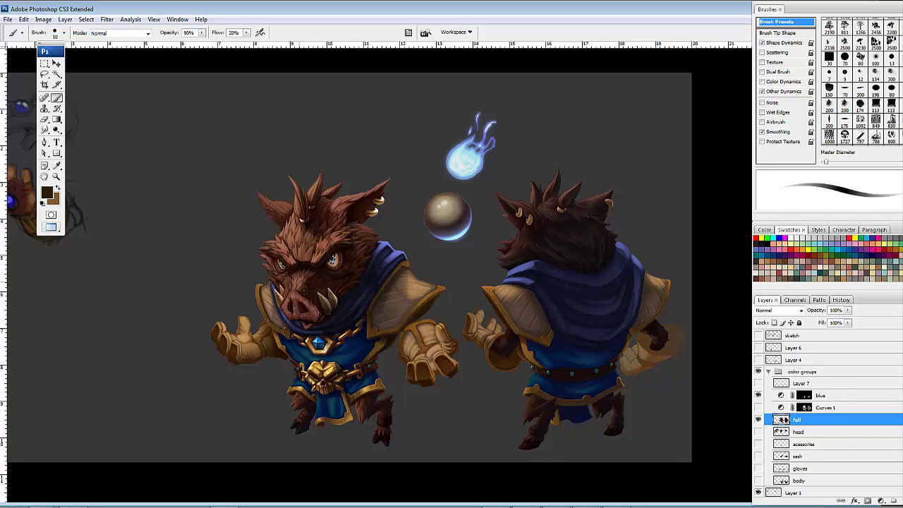
{"action": "mouse_move", "coordinate": [470, 346]}
{"action": "left_mouse_down"}
{"action": "mouse_move", "coordinate": [468, 334]}
{"action": "mouse_move", "coordinate": [480, 351]}
{"action": "left_mouse_up"}
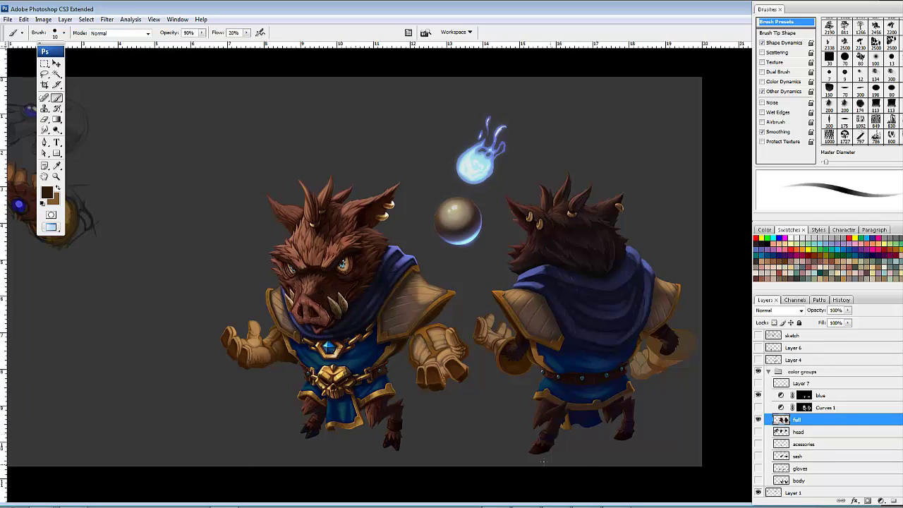
Step: Bring up the Boar Wizard final comp again and compare it with the two painted character views
{"action": "key", "text": "alt+Tab"}
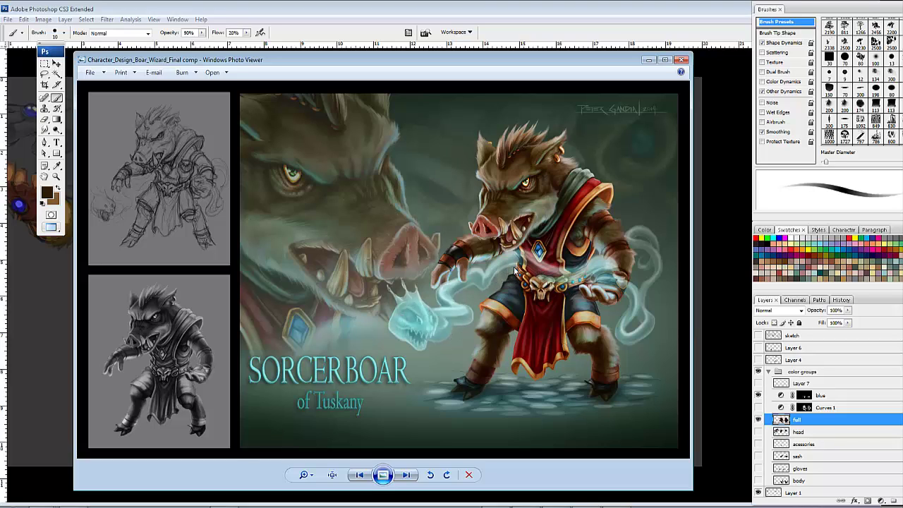
{"action": "left_click", "coordinate": [648, 61]}
{"action": "left_click_drag", "start_coordinate": [461, 292], "coordinate": [458, 271]}
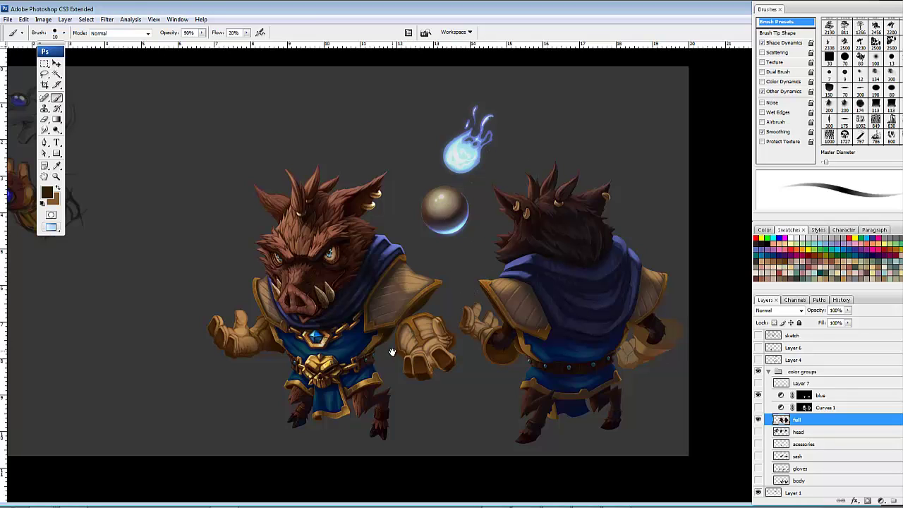
{"action": "mouse_move", "coordinate": [425, 388]}
{"action": "left_mouse_down"}
{"action": "mouse_move", "coordinate": [426, 361]}
{"action": "mouse_move", "coordinate": [430, 395]}
{"action": "left_mouse_up"}
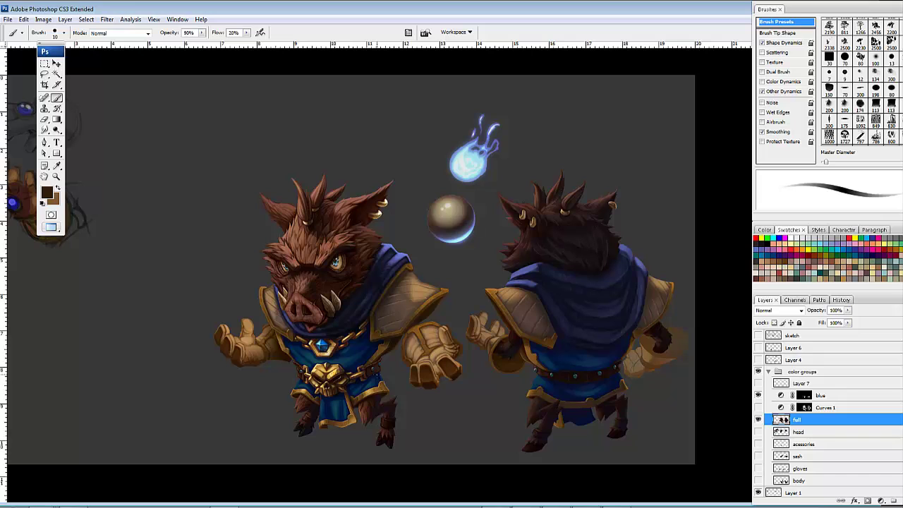
{"action": "scroll", "coordinate": [515, 301], "scroll_direction": "up", "scroll_amount": 3}
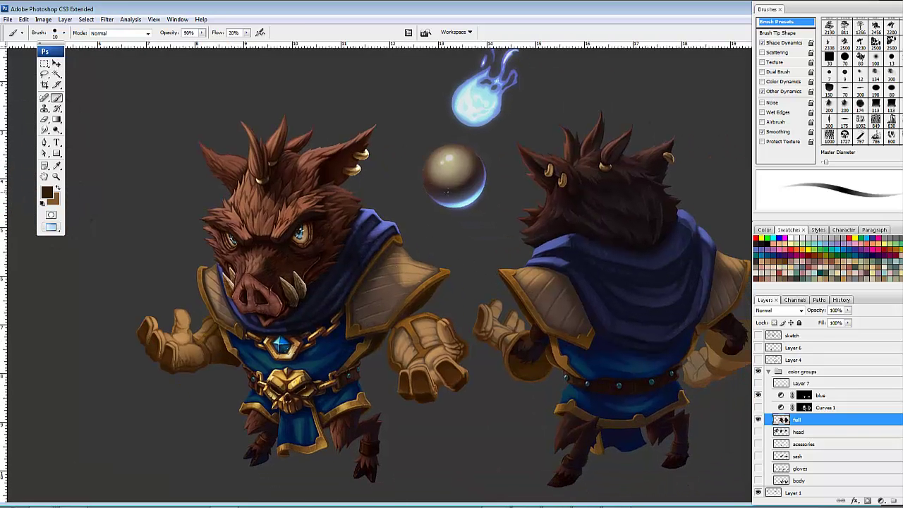
Step: Show the Curves 1 adjustment and load the full layer's silhouette as a selection with the Curves 1 mask active
{"action": "left_click", "coordinate": [758, 407]}
{"action": "scroll", "coordinate": [326, 202], "scroll_direction": "up", "scroll_amount": 4}
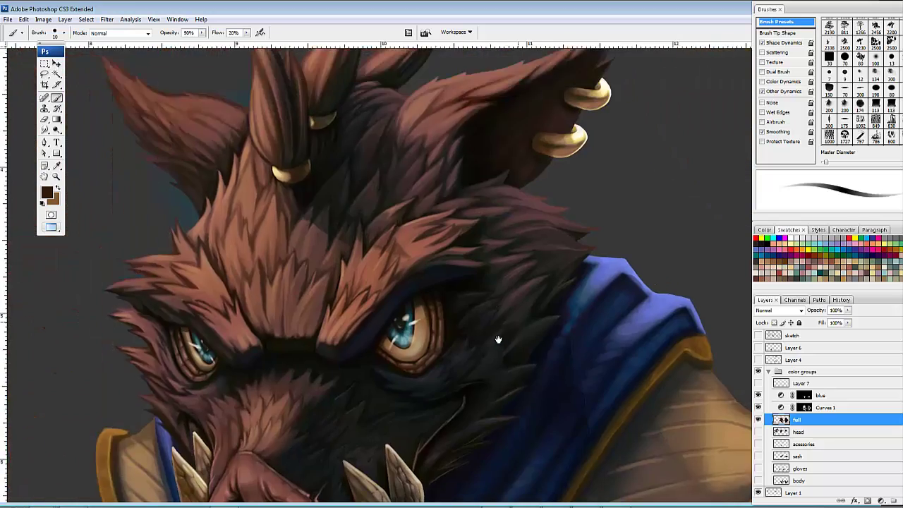
{"action": "mouse_move", "coordinate": [379, 234]}
{"action": "left_mouse_down"}
{"action": "mouse_move", "coordinate": [465, 326]}
{"action": "mouse_move", "coordinate": [466, 343]}
{"action": "left_mouse_up"}
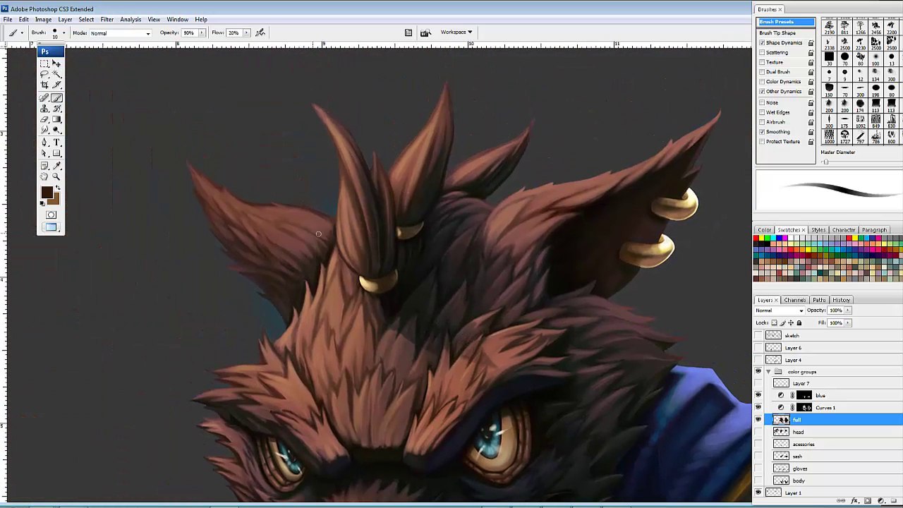
{"action": "left_click", "coordinate": [781, 421], "text": "ctrl"}
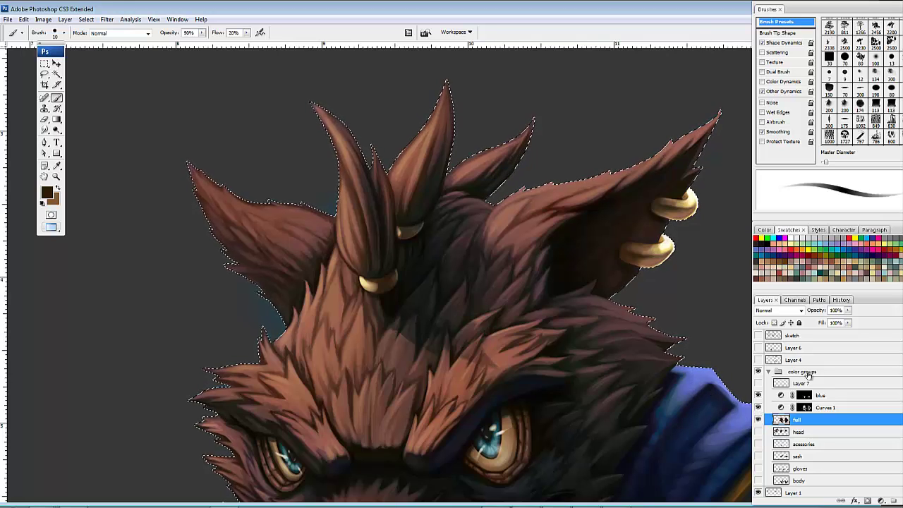
{"action": "left_click", "coordinate": [821, 409]}
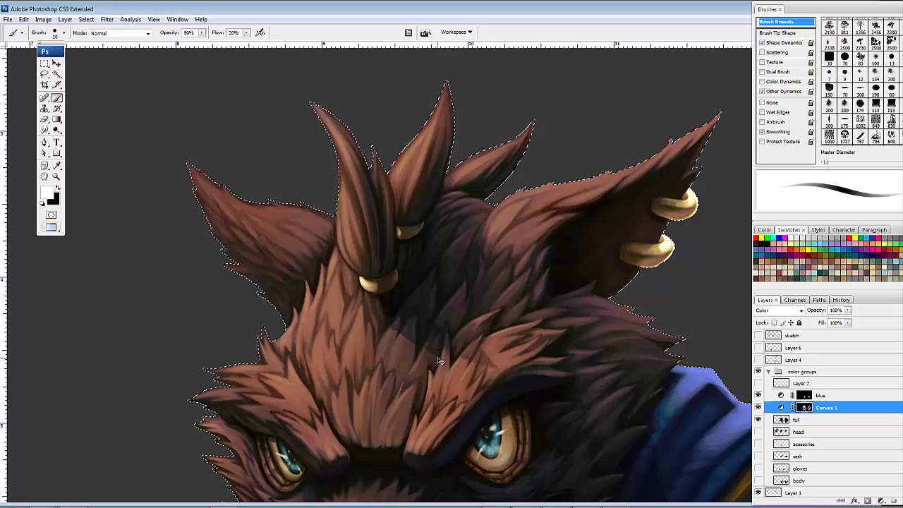
{"action": "left_click_drag", "start_coordinate": [566, 372], "coordinate": [374, 236]}
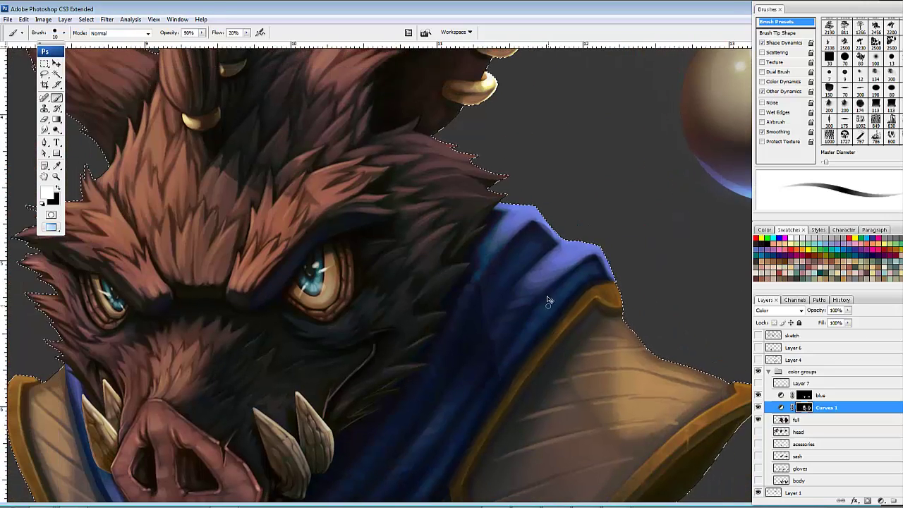
{"action": "left_click_drag", "start_coordinate": [536, 327], "coordinate": [539, 282]}
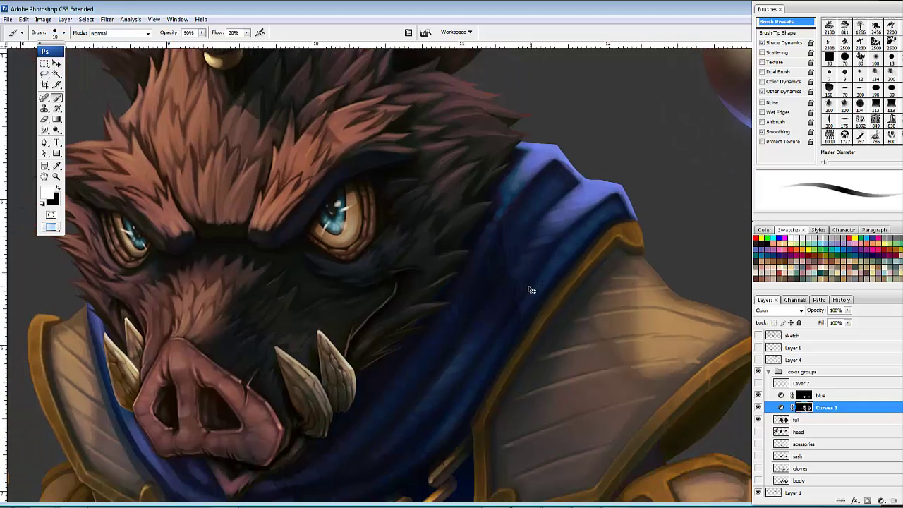
{"action": "left_click_drag", "start_coordinate": [556, 328], "coordinate": [509, 339]}
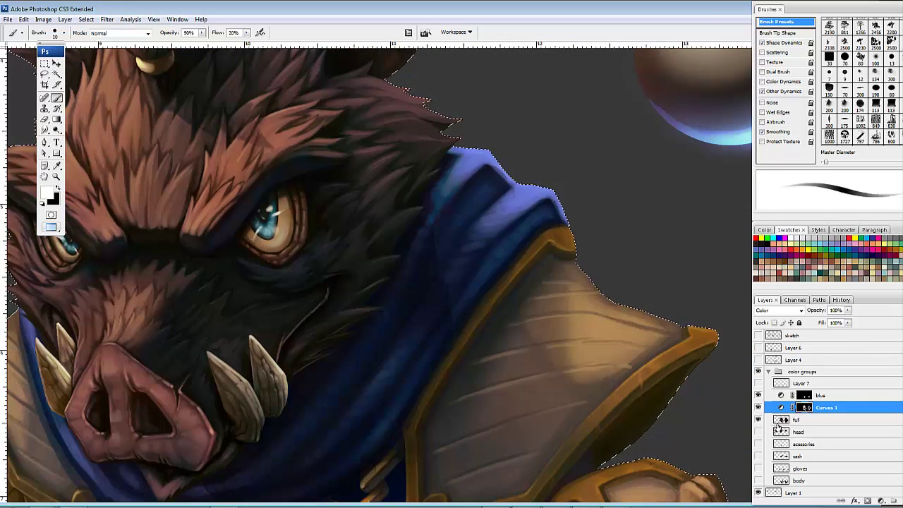
Step: Make the full layer active again and clear the selection around the characters
{"action": "left_click", "coordinate": [800, 419]}
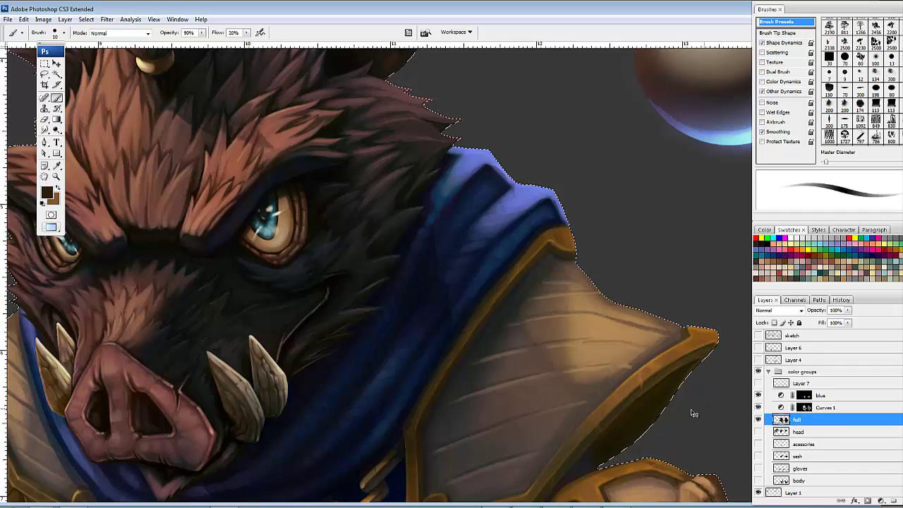
{"action": "mouse_move", "coordinate": [593, 340]}
{"action": "left_mouse_down"}
{"action": "mouse_move", "coordinate": [542, 285]}
{"action": "mouse_move", "coordinate": [600, 358]}
{"action": "mouse_move", "coordinate": [585, 338]}
{"action": "left_mouse_up"}
{"action": "key", "text": "ctrl+d"}
{"action": "left_click_drag", "start_coordinate": [438, 270], "coordinate": [408, 295]}
{"action": "key", "text": "ctrl+z"}
{"action": "left_click_drag", "start_coordinate": [592, 345], "coordinate": [574, 337]}
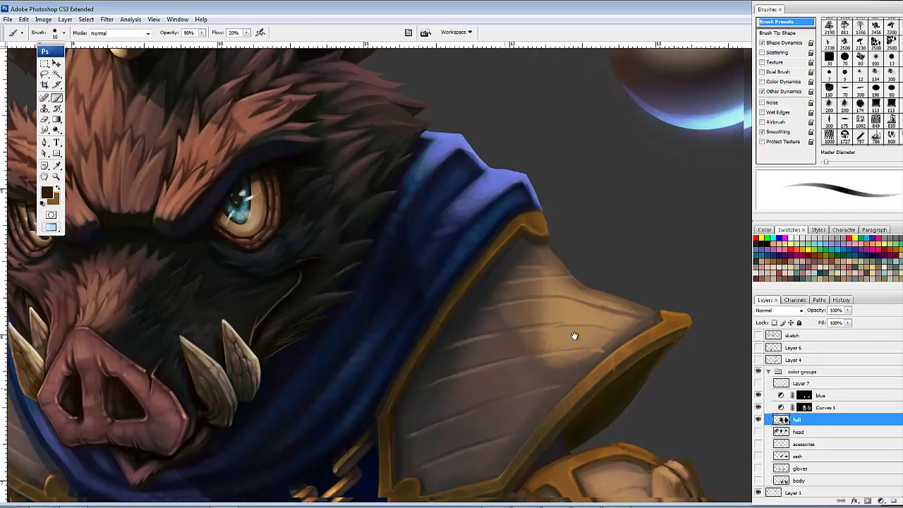
Step: Inspect the front view's snout, chest and gloves, then both whole characters with the Curves 1 adjustment hidden
{"action": "left_click_drag", "start_coordinate": [496, 421], "coordinate": [595, 226]}
{"action": "mouse_move", "coordinate": [494, 330]}
{"action": "left_mouse_down"}
{"action": "mouse_move", "coordinate": [641, 446]}
{"action": "mouse_move", "coordinate": [608, 371]}
{"action": "left_mouse_up"}
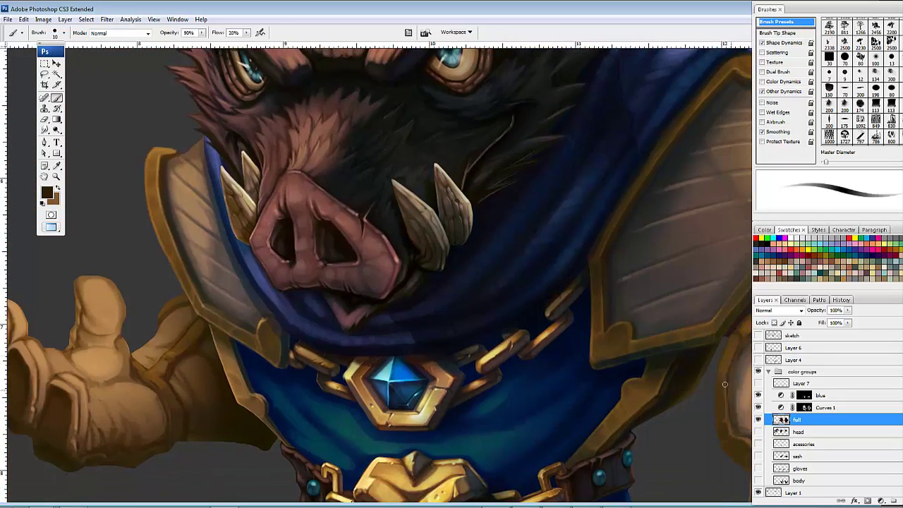
{"action": "left_click_drag", "start_coordinate": [510, 322], "coordinate": [501, 290]}
{"action": "left_click_drag", "start_coordinate": [512, 387], "coordinate": [581, 272]}
{"action": "left_click_drag", "start_coordinate": [642, 370], "coordinate": [604, 384]}
{"action": "key", "text": "ctrl+minus"}
{"action": "key", "text": "ctrl+minus"}
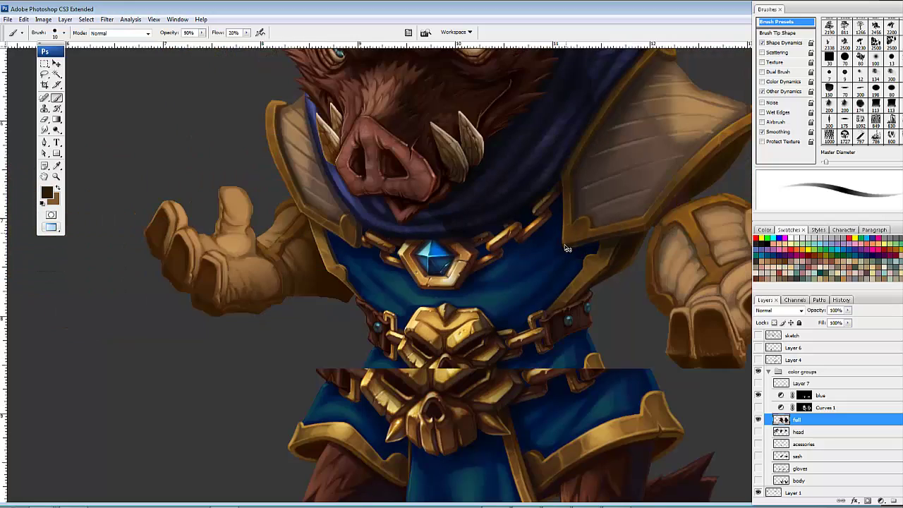
{"action": "key", "text": "ctrl+minus"}
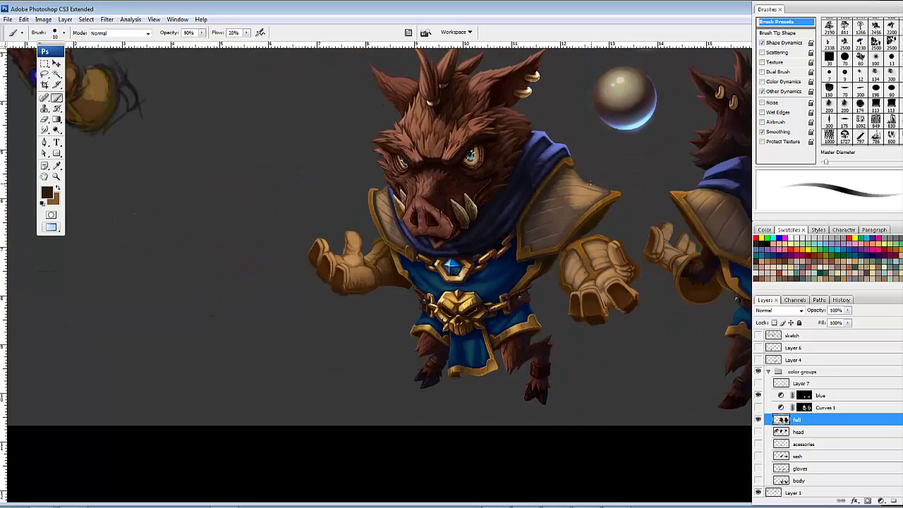
{"action": "left_click_drag", "start_coordinate": [575, 205], "coordinate": [509, 251]}
{"action": "left_click_drag", "start_coordinate": [643, 242], "coordinate": [558, 252]}
{"action": "key", "text": "ctrl+minus"}
{"action": "mouse_move", "coordinate": [469, 210]}
{"action": "left_mouse_down"}
{"action": "mouse_move", "coordinate": [612, 243]}
{"action": "mouse_move", "coordinate": [487, 214]}
{"action": "mouse_move", "coordinate": [456, 219]}
{"action": "left_mouse_up"}
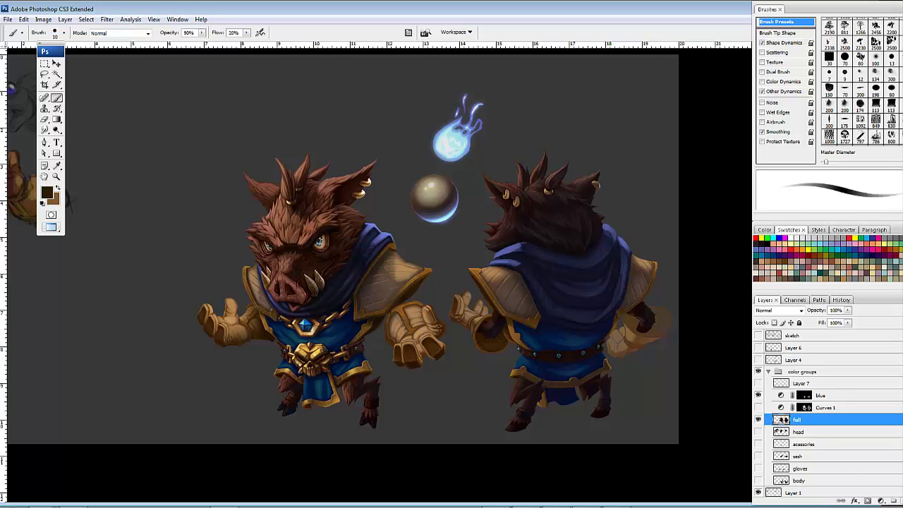
Step: Add a new layer above the full layer and outline the skull belt buckle with straight red brush strokes
{"action": "key", "text": "ctrl+shift+alt+n"}
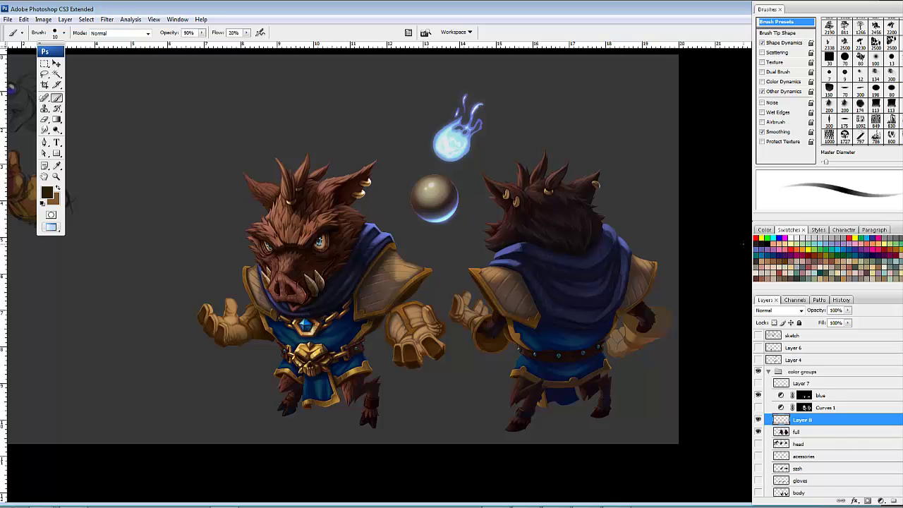
{"action": "left_click", "coordinate": [758, 238]}
{"action": "left_click_drag", "start_coordinate": [344, 336], "coordinate": [457, 287]}
{"action": "left_click", "coordinate": [443, 231], "text": "ctrl"}
{"action": "mouse_move", "coordinate": [371, 296]}
{"action": "left_mouse_down"}
{"action": "mouse_move", "coordinate": [353, 332]}
{"action": "mouse_move", "coordinate": [396, 375]}
{"action": "mouse_move", "coordinate": [439, 333]}
{"action": "mouse_move", "coordinate": [414, 296]}
{"action": "mouse_move", "coordinate": [371, 295]}
{"action": "left_mouse_up"}
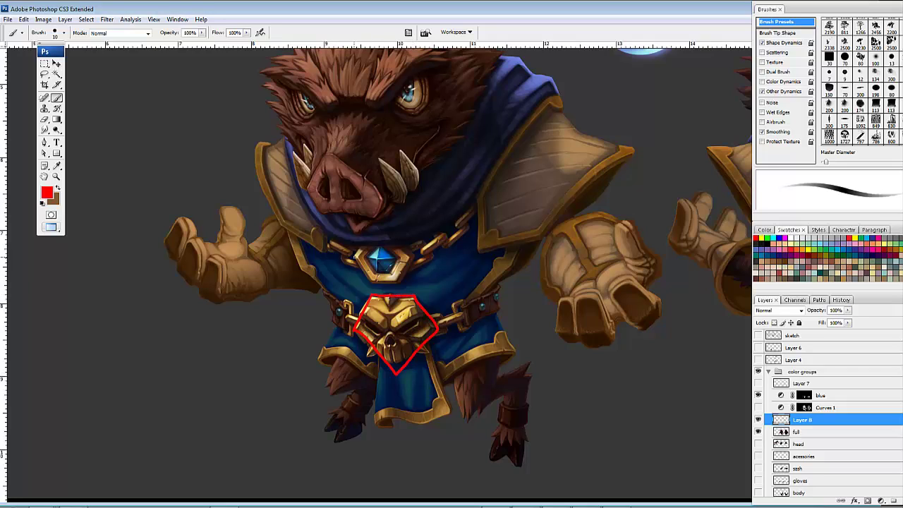
Step: Outline the blue gem pendant and the boar's snout with red angular shapes
{"action": "mouse_move", "coordinate": [368, 246]}
{"action": "left_mouse_down"}
{"action": "mouse_move", "coordinate": [352, 260]}
{"action": "mouse_move", "coordinate": [368, 282]}
{"action": "mouse_move", "coordinate": [407, 285]}
{"action": "mouse_move", "coordinate": [388, 235]}
{"action": "mouse_move", "coordinate": [356, 257]}
{"action": "left_mouse_up"}
{"action": "mouse_move", "coordinate": [458, 203]}
{"action": "left_mouse_down"}
{"action": "mouse_move", "coordinate": [482, 318]}
{"action": "mouse_move", "coordinate": [491, 270]}
{"action": "mouse_move", "coordinate": [492, 284]}
{"action": "left_mouse_up"}
{"action": "mouse_move", "coordinate": [360, 230]}
{"action": "left_mouse_down"}
{"action": "mouse_move", "coordinate": [338, 269]}
{"action": "mouse_move", "coordinate": [359, 297]}
{"action": "mouse_move", "coordinate": [414, 295]}
{"action": "mouse_move", "coordinate": [421, 274]}
{"action": "mouse_move", "coordinate": [388, 253]}
{"action": "left_mouse_up"}
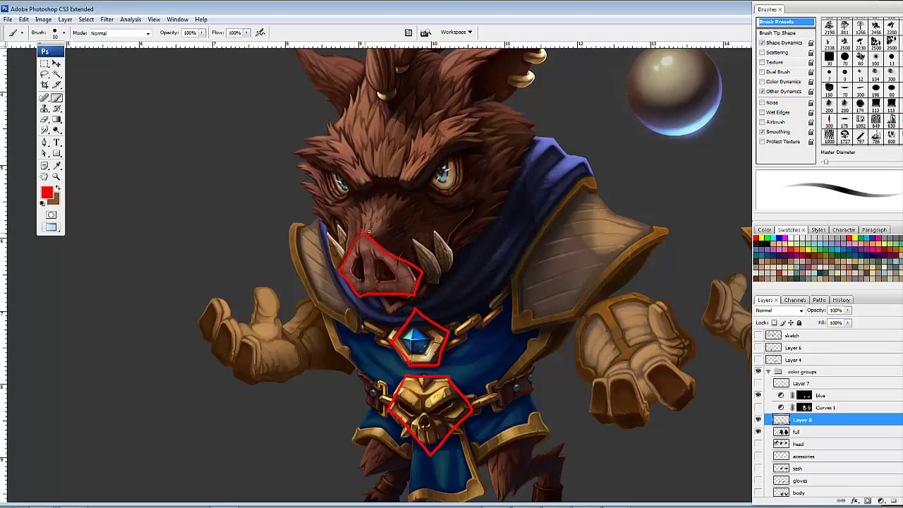
Step: Outline both of the front view's brow shapes in red, following their angular planes above the eyes
{"action": "left_click_drag", "start_coordinate": [484, 232], "coordinate": [521, 248]}
{"action": "left_click_drag", "start_coordinate": [502, 210], "coordinate": [503, 294]}
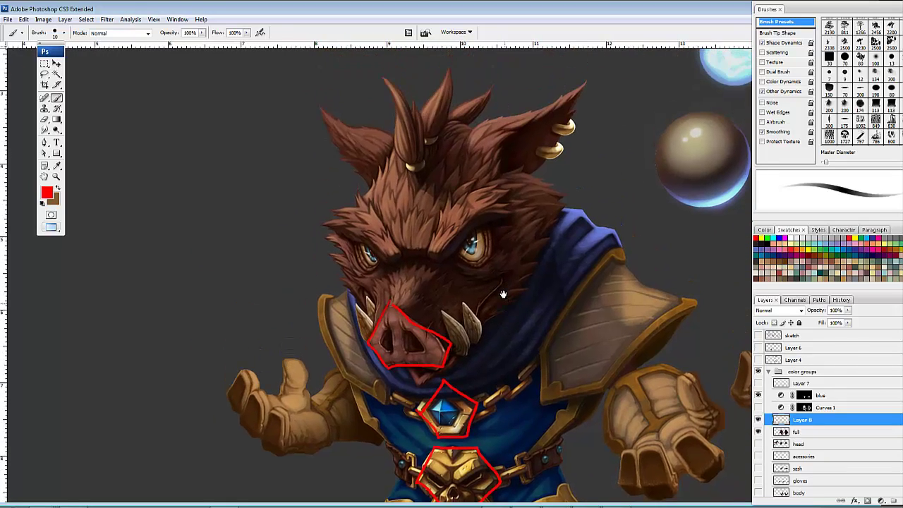
{"action": "scroll", "coordinate": [503, 294], "scroll_direction": "up", "scroll_amount": 2}
{"action": "scroll", "coordinate": [462, 244], "scroll_direction": "up", "scroll_amount": 1}
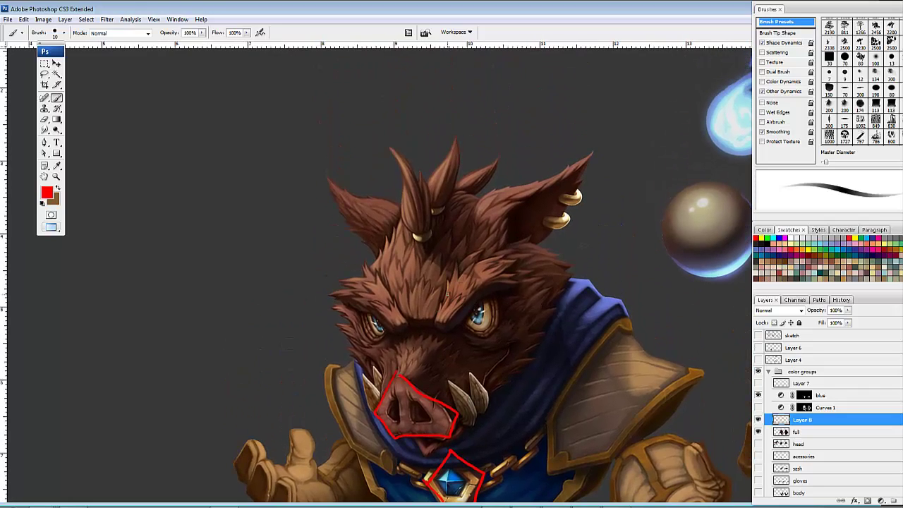
{"action": "mouse_move", "coordinate": [440, 307]}
{"action": "left_mouse_down"}
{"action": "mouse_move", "coordinate": [467, 258]}
{"action": "mouse_move", "coordinate": [511, 252]}
{"action": "mouse_move", "coordinate": [514, 294]}
{"action": "mouse_move", "coordinate": [438, 326]}
{"action": "left_mouse_up"}
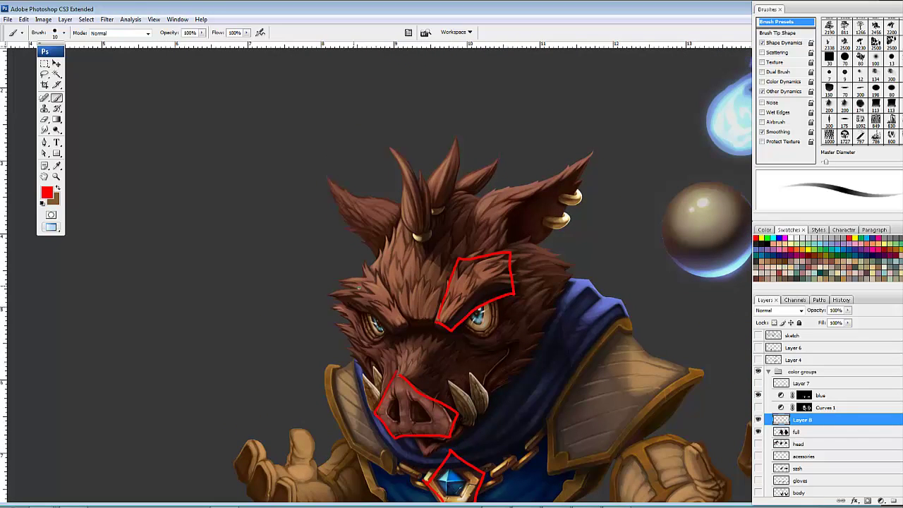
{"action": "mouse_move", "coordinate": [379, 268]}
{"action": "left_mouse_down"}
{"action": "mouse_move", "coordinate": [412, 328]}
{"action": "mouse_move", "coordinate": [390, 340]}
{"action": "mouse_move", "coordinate": [335, 304]}
{"action": "left_mouse_up"}
Step: Draw straight red lines around the front view's head to mark its overall angular shape
{"action": "left_click_drag", "start_coordinate": [480, 251], "coordinate": [467, 321]}
{"action": "mouse_move", "coordinate": [579, 251]}
{"action": "left_mouse_down"}
{"action": "mouse_move", "coordinate": [574, 136]}
{"action": "mouse_move", "coordinate": [613, 178]}
{"action": "left_mouse_up"}
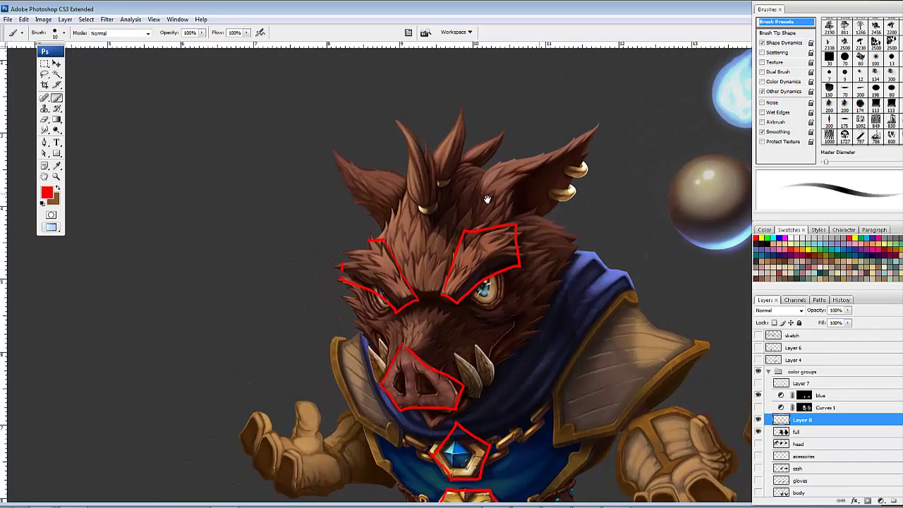
{"action": "mouse_move", "coordinate": [429, 150]}
{"action": "left_mouse_down"}
{"action": "mouse_move", "coordinate": [352, 289]}
{"action": "mouse_move", "coordinate": [410, 393]}
{"action": "mouse_move", "coordinate": [505, 381]}
{"action": "mouse_move", "coordinate": [576, 247]}
{"action": "left_mouse_up"}
{"action": "left_click_drag", "start_coordinate": [548, 209], "coordinate": [442, 153]}
{"action": "mouse_move", "coordinate": [594, 347]}
{"action": "left_mouse_down"}
{"action": "mouse_move", "coordinate": [586, 325]}
{"action": "mouse_move", "coordinate": [661, 317]}
{"action": "mouse_move", "coordinate": [648, 296]}
{"action": "left_mouse_up"}
Step: Enclose the whole front-view figure in a large red polygon running from the head past both hands to the feet
{"action": "key", "text": "ctrl+minus"}
{"action": "key", "text": "ctrl+minus"}
{"action": "left_click_drag", "start_coordinate": [621, 231], "coordinate": [607, 217]}
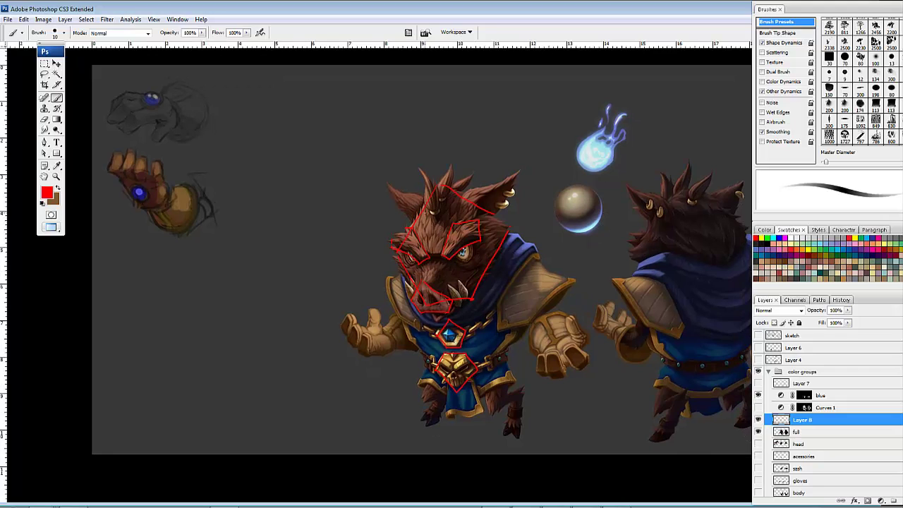
{"action": "mouse_move", "coordinate": [400, 223]}
{"action": "left_mouse_down"}
{"action": "mouse_move", "coordinate": [342, 326]}
{"action": "mouse_move", "coordinate": [384, 388]}
{"action": "mouse_move", "coordinate": [491, 422]}
{"action": "mouse_move", "coordinate": [534, 408]}
{"action": "mouse_move", "coordinate": [584, 328]}
{"action": "mouse_move", "coordinate": [508, 227]}
{"action": "left_mouse_up"}
{"action": "key", "text": "ctrl+z"}
{"action": "key", "text": "ctrl+z"}
{"action": "left_click_drag", "start_coordinate": [536, 320], "coordinate": [527, 246]}
{"action": "scroll", "coordinate": [528, 247], "scroll_direction": "left", "scroll_amount": 1}
{"action": "scroll", "coordinate": [522, 253], "scroll_direction": "up", "scroll_amount": 1}
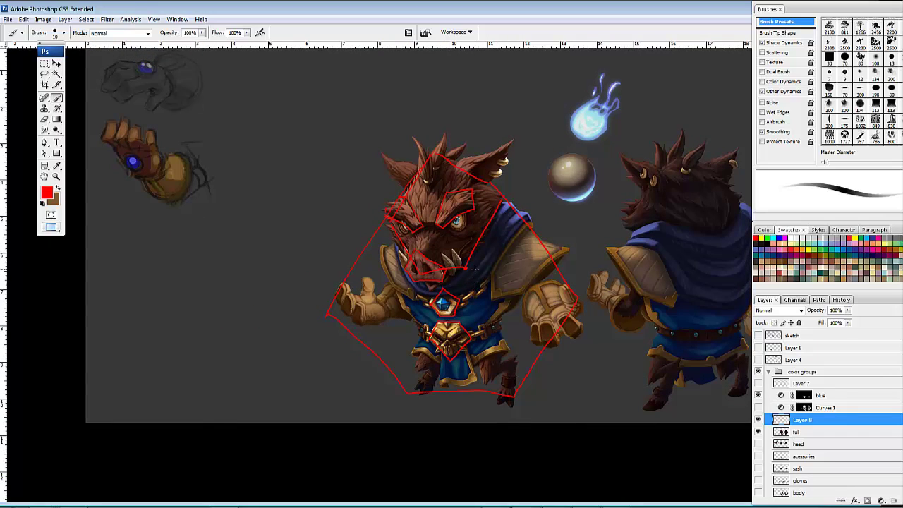
{"action": "left_click_drag", "start_coordinate": [485, 297], "coordinate": [496, 323]}
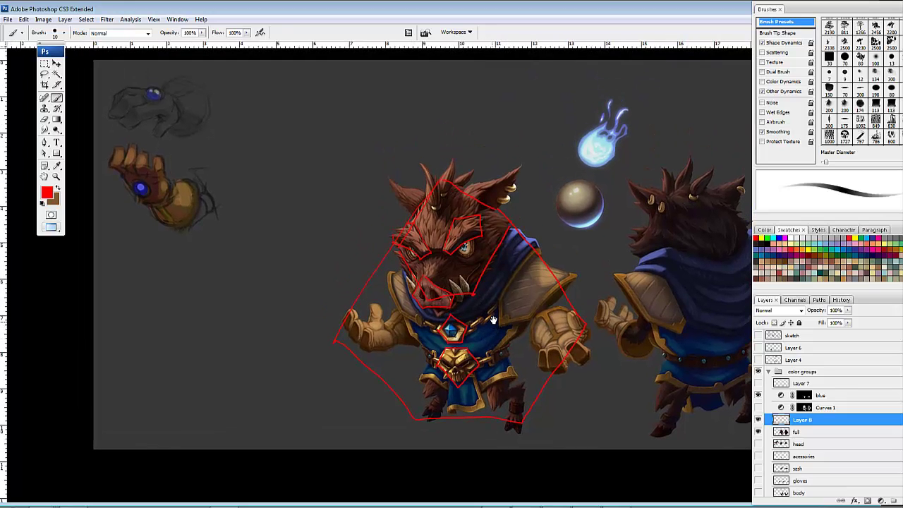
{"action": "scroll", "coordinate": [492, 320], "scroll_direction": "down", "scroll_amount": 1}
{"action": "scroll", "coordinate": [489, 308], "scroll_direction": "right", "scroll_amount": 2}
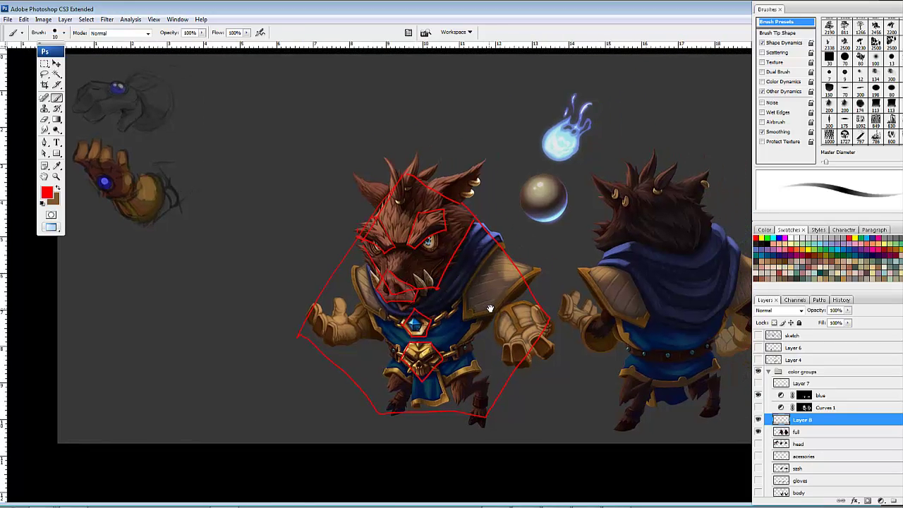
{"action": "left_click_drag", "start_coordinate": [505, 327], "coordinate": [518, 352]}
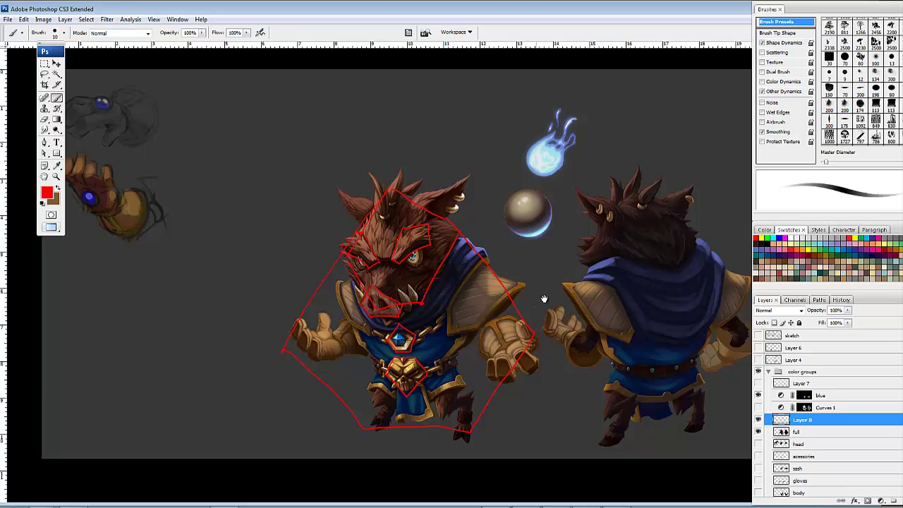
{"action": "left_click_drag", "start_coordinate": [544, 300], "coordinate": [518, 273]}
{"action": "left_click_drag", "start_coordinate": [578, 251], "coordinate": [573, 256]}
{"action": "scroll", "coordinate": [573, 256], "scroll_direction": "up", "scroll_amount": 2}
{"action": "scroll", "coordinate": [575, 262], "scroll_direction": "right", "scroll_amount": 3}
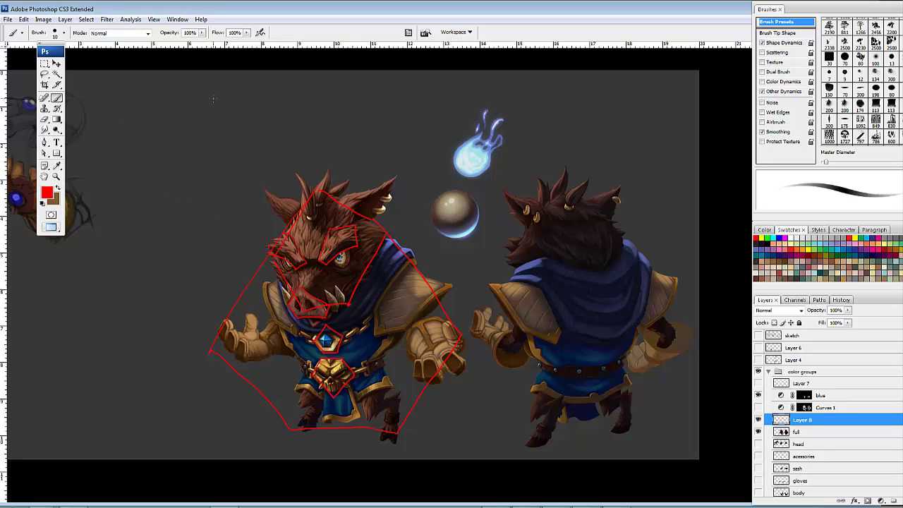
Step: Sketch a grid of small red boxes, three rows of four, in the empty area above the front view
{"action": "left_click_drag", "start_coordinate": [212, 114], "coordinate": [211, 86]}
{"action": "left_click_drag", "start_coordinate": [285, 92], "coordinate": [279, 120]}
{"action": "mouse_move", "coordinate": [218, 148]}
{"action": "left_mouse_down"}
{"action": "mouse_move", "coordinate": [229, 125]}
{"action": "mouse_move", "coordinate": [217, 149]}
{"action": "left_mouse_up"}
{"action": "mouse_move", "coordinate": [226, 137]}
{"action": "left_mouse_down"}
{"action": "mouse_move", "coordinate": [226, 146]}
{"action": "mouse_move", "coordinate": [237, 129]}
{"action": "mouse_move", "coordinate": [245, 148]}
{"action": "left_mouse_up"}
{"action": "mouse_move", "coordinate": [226, 191]}
{"action": "left_mouse_down"}
{"action": "mouse_move", "coordinate": [224, 157]}
{"action": "mouse_move", "coordinate": [242, 157]}
{"action": "mouse_move", "coordinate": [240, 184]}
{"action": "mouse_move", "coordinate": [258, 152]}
{"action": "mouse_move", "coordinate": [250, 178]}
{"action": "left_mouse_up"}
Step: Draw two long red arrows pointing in opposite directions beside the grid of boxes
{"action": "mouse_move", "coordinate": [349, 189]}
{"action": "left_mouse_down"}
{"action": "mouse_move", "coordinate": [437, 232]}
{"action": "mouse_move", "coordinate": [405, 214]}
{"action": "left_mouse_up"}
{"action": "left_click_drag", "start_coordinate": [384, 152], "coordinate": [495, 134]}
{"action": "mouse_move", "coordinate": [466, 126]}
{"action": "left_mouse_down"}
{"action": "mouse_move", "coordinate": [480, 143]}
{"action": "mouse_move", "coordinate": [368, 182]}
{"action": "mouse_move", "coordinate": [394, 192]}
{"action": "left_mouse_up"}
{"action": "left_click_drag", "start_coordinate": [325, 151], "coordinate": [366, 156]}
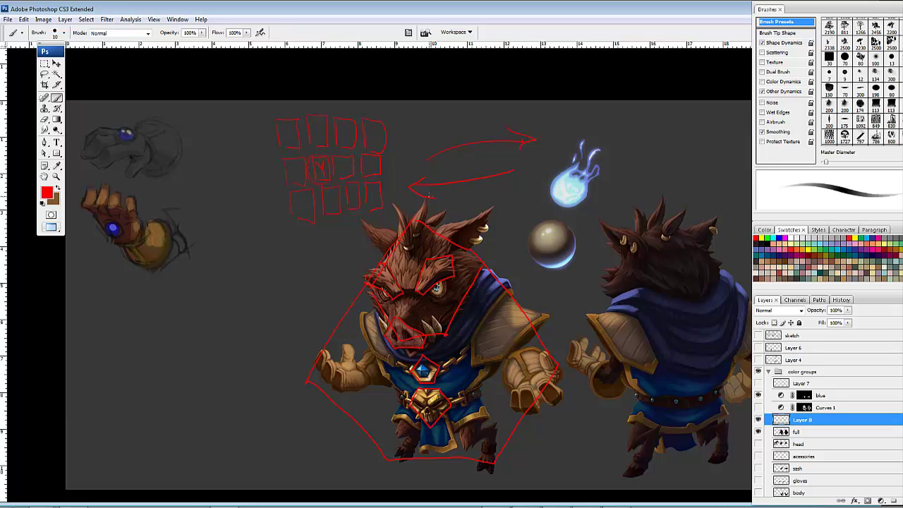
{"action": "mouse_move", "coordinate": [405, 179]}
{"action": "left_mouse_down"}
{"action": "mouse_move", "coordinate": [393, 204]}
{"action": "mouse_move", "coordinate": [407, 218]}
{"action": "left_mouse_up"}
Step: Circle the grid box marked Y and add short red strokes linking it to the neighbouring boxes
{"action": "left_click_drag", "start_coordinate": [319, 188], "coordinate": [325, 194]}
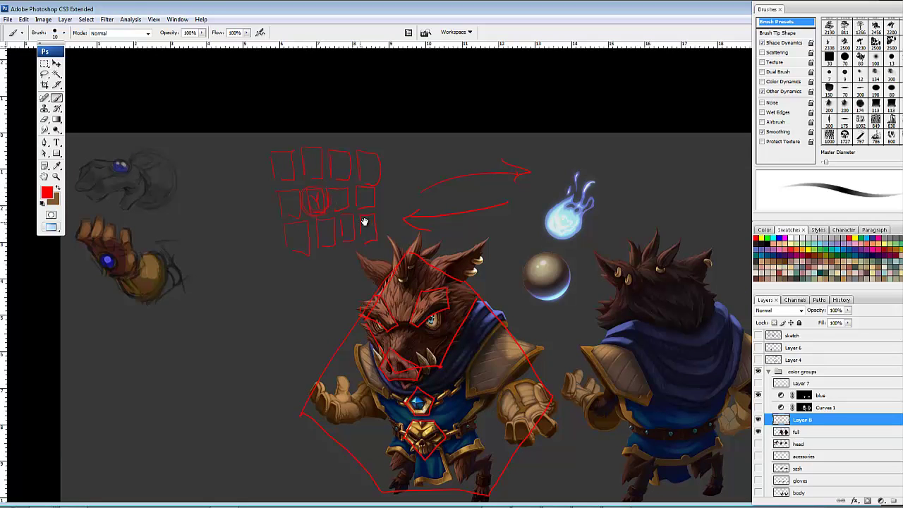
{"action": "left_click_drag", "start_coordinate": [364, 221], "coordinate": [370, 227]}
{"action": "mouse_move", "coordinate": [303, 175]}
{"action": "left_mouse_down"}
{"action": "mouse_move", "coordinate": [313, 192]}
{"action": "mouse_move", "coordinate": [321, 186]}
{"action": "left_mouse_up"}
{"action": "left_click_drag", "start_coordinate": [341, 168], "coordinate": [329, 186]}
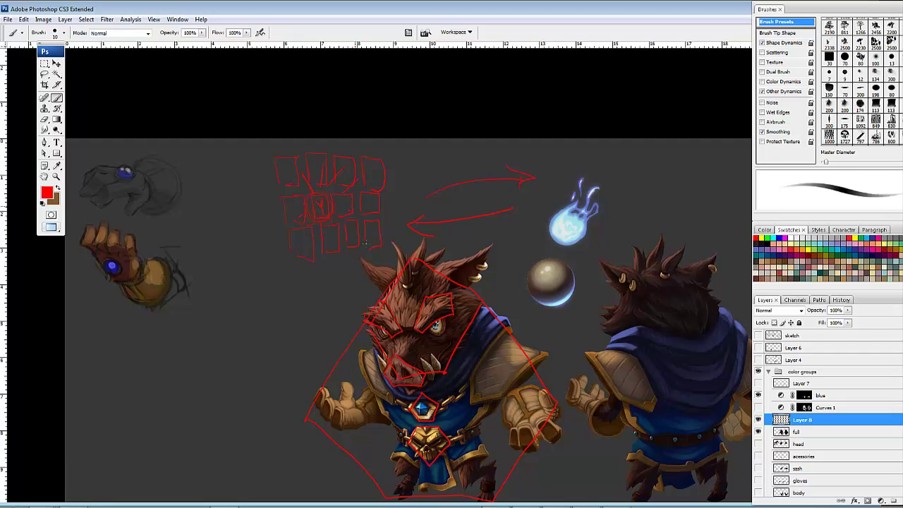
{"action": "left_click_drag", "start_coordinate": [387, 196], "coordinate": [445, 187]}
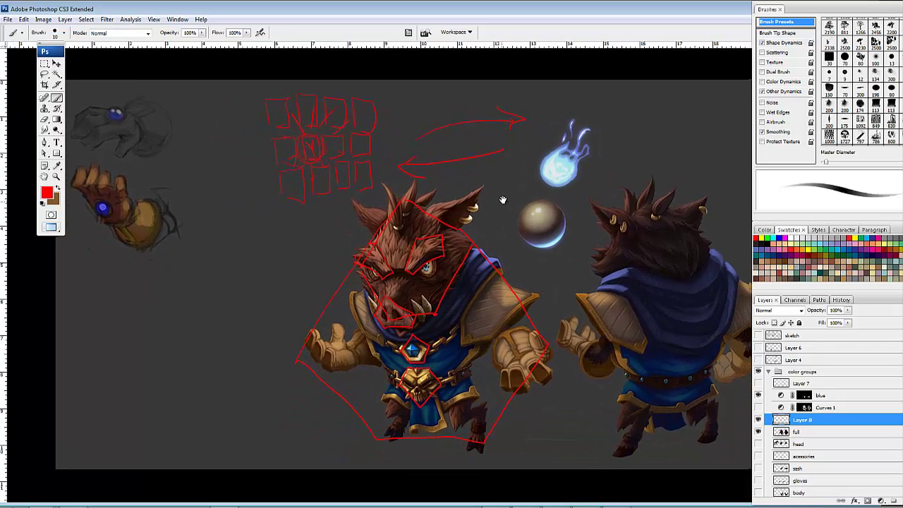
Step: Delete Layer 8 with all of the red annotations
{"action": "key", "text": "ctrl+minus"}
{"action": "left_click_drag", "start_coordinate": [558, 202], "coordinate": [487, 210]}
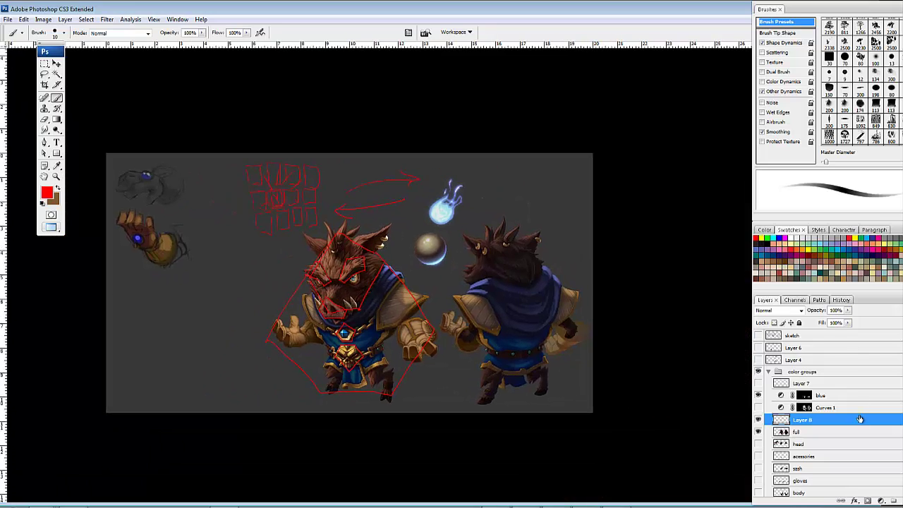
{"action": "left_click_drag", "start_coordinate": [892, 422], "coordinate": [902, 500]}
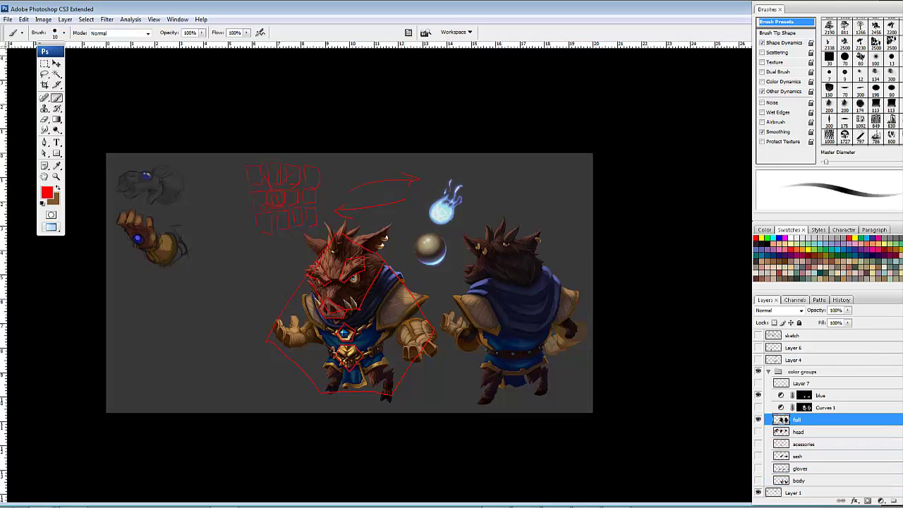
Step: Compare the front and back views with the Curves 1 adjustment shown and hidden
{"action": "mouse_move", "coordinate": [403, 288]}
{"action": "left_mouse_down"}
{"action": "mouse_move", "coordinate": [421, 264]}
{"action": "mouse_move", "coordinate": [441, 268]}
{"action": "left_mouse_up"}
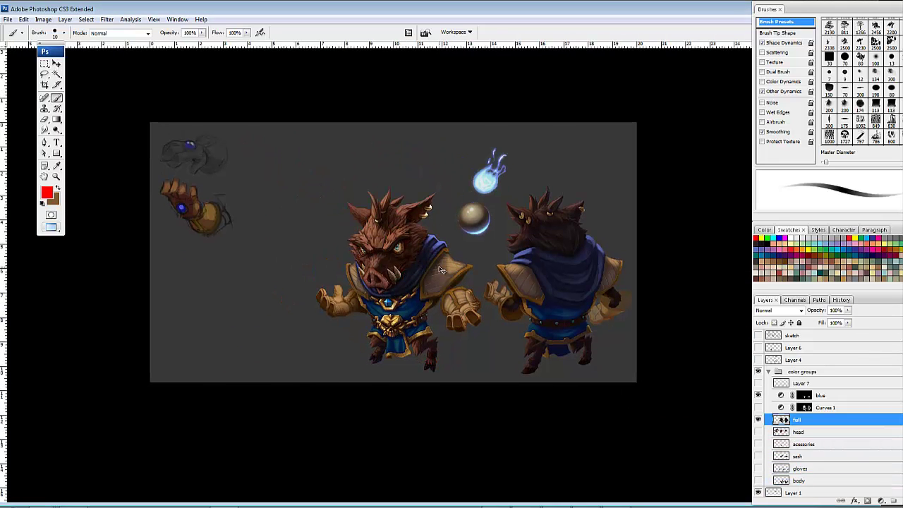
{"action": "key", "text": "ctrl+plus"}
{"action": "left_click_drag", "start_coordinate": [586, 247], "coordinate": [464, 254]}
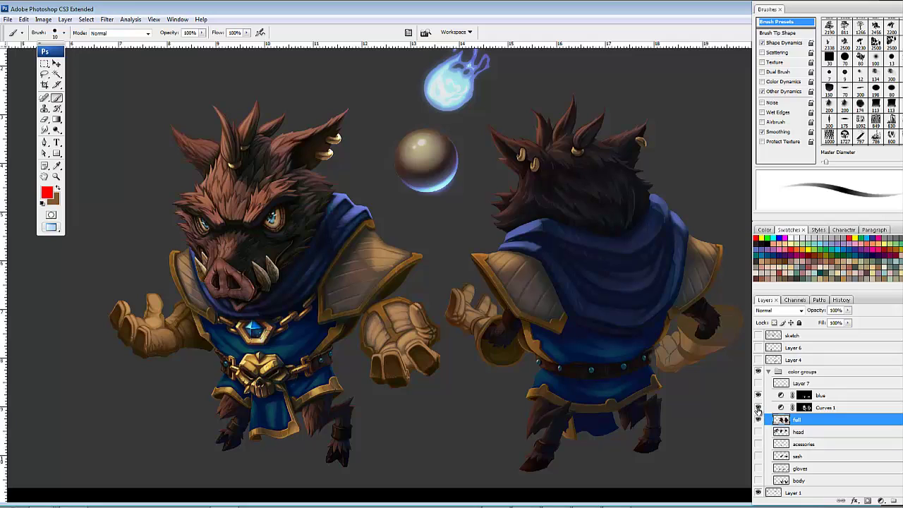
{"action": "left_click_drag", "start_coordinate": [571, 292], "coordinate": [547, 283]}
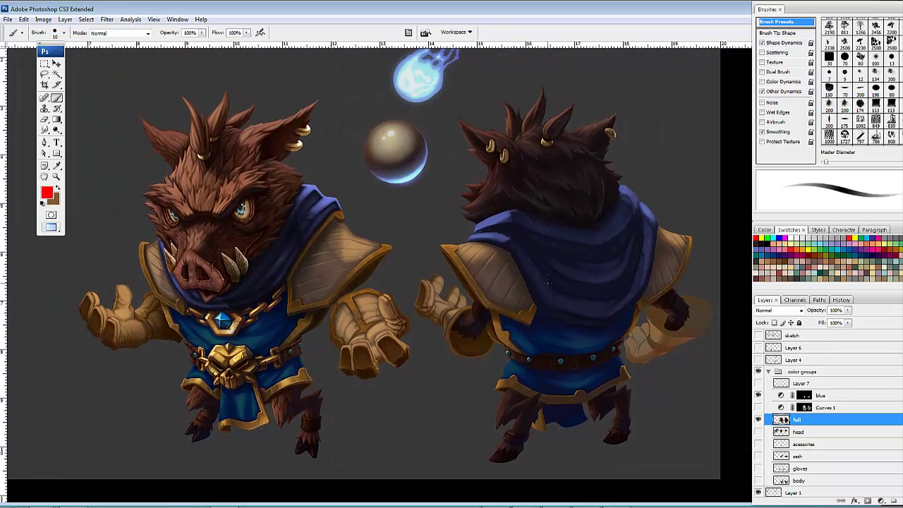
Step: Load the outline of the "full" layer's artwork as a selection around the back view
{"action": "key", "text": "ctrl+plus"}
{"action": "key", "text": "ctrl+plus"}
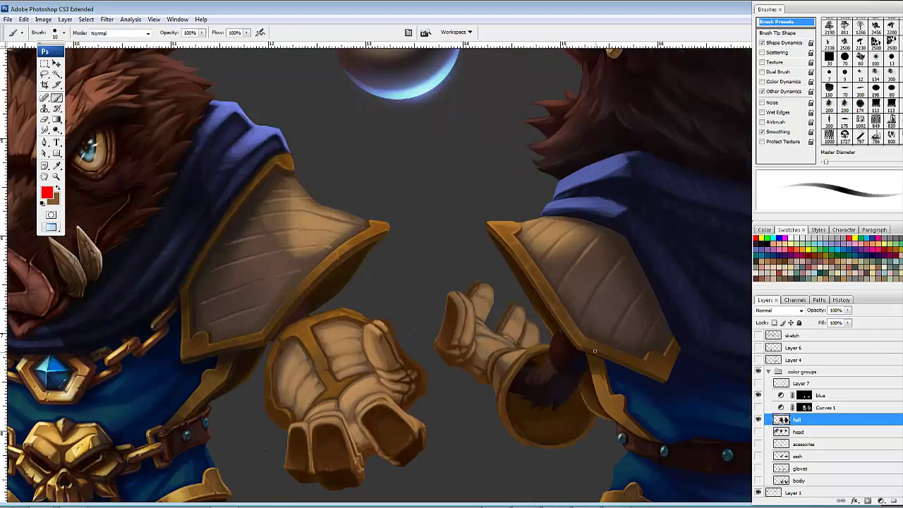
{"action": "left_click_drag", "start_coordinate": [641, 345], "coordinate": [465, 228]}
{"action": "left_click_drag", "start_coordinate": [639, 299], "coordinate": [445, 294]}
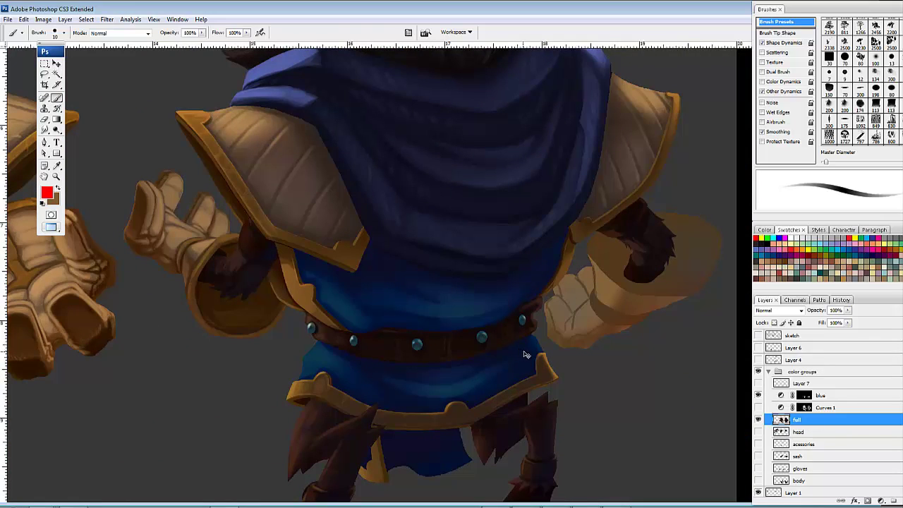
{"action": "left_click", "coordinate": [781, 420], "text": "ctrl"}
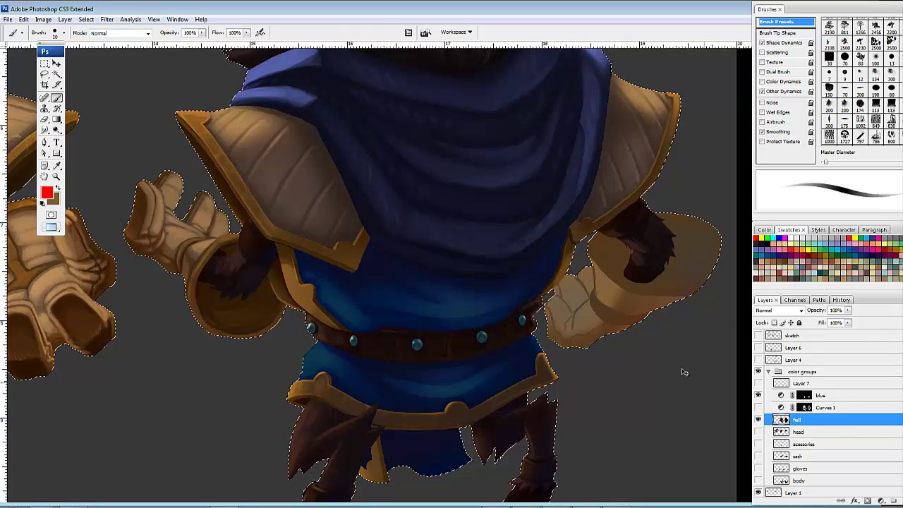
{"action": "left_click_drag", "start_coordinate": [439, 298], "coordinate": [563, 343]}
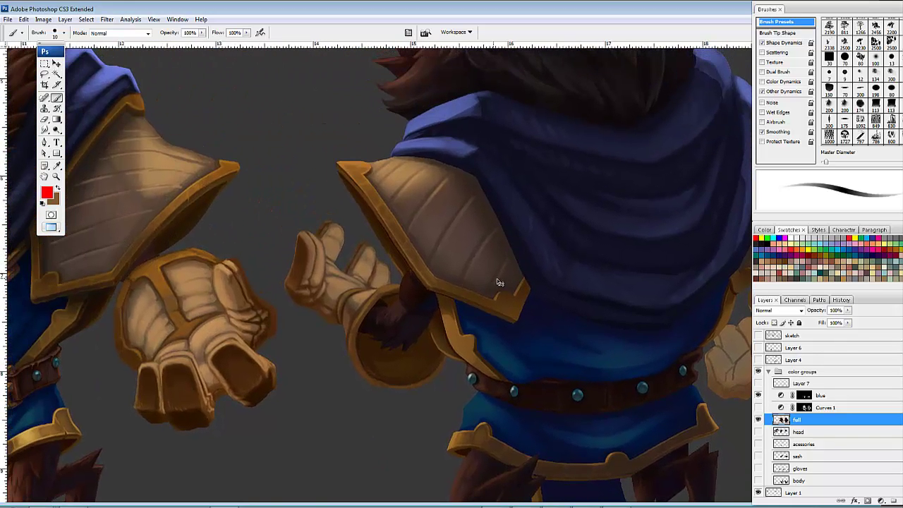
Step: Sample a dark brown beside the back view's open glove cuff, with the brush at 80% opacity, 20% flow and size 45
{"action": "key", "text": "ctrl+plus"}
{"action": "left_click_drag", "start_coordinate": [524, 298], "coordinate": [516, 267]}
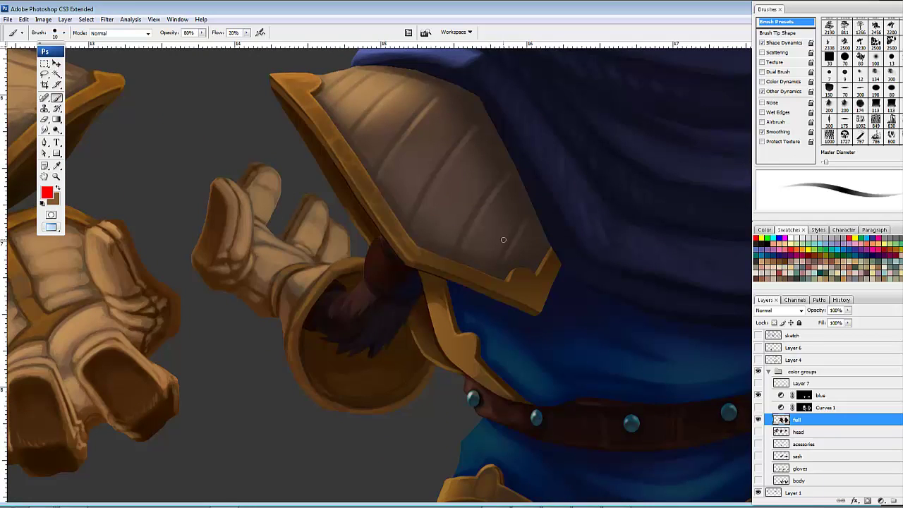
{"action": "mouse_move", "coordinate": [424, 344]}
{"action": "left_mouse_down"}
{"action": "mouse_move", "coordinate": [441, 329]}
{"action": "mouse_move", "coordinate": [419, 327]}
{"action": "left_mouse_up"}
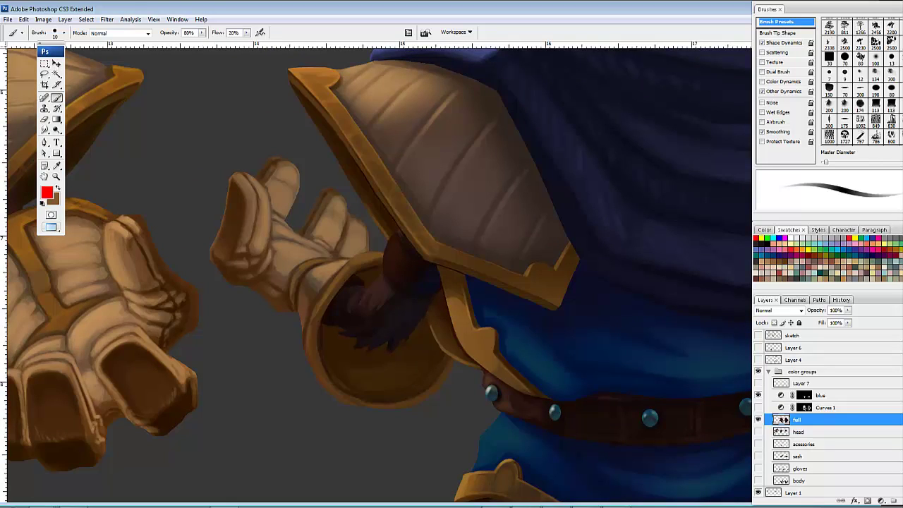
{"action": "key", "text": "f"}
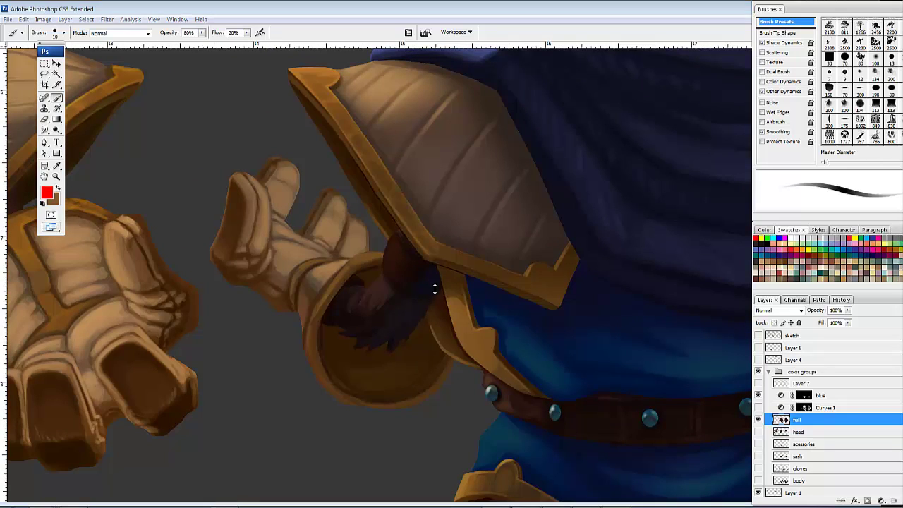
{"action": "left_click_drag", "start_coordinate": [498, 350], "coordinate": [565, 314]}
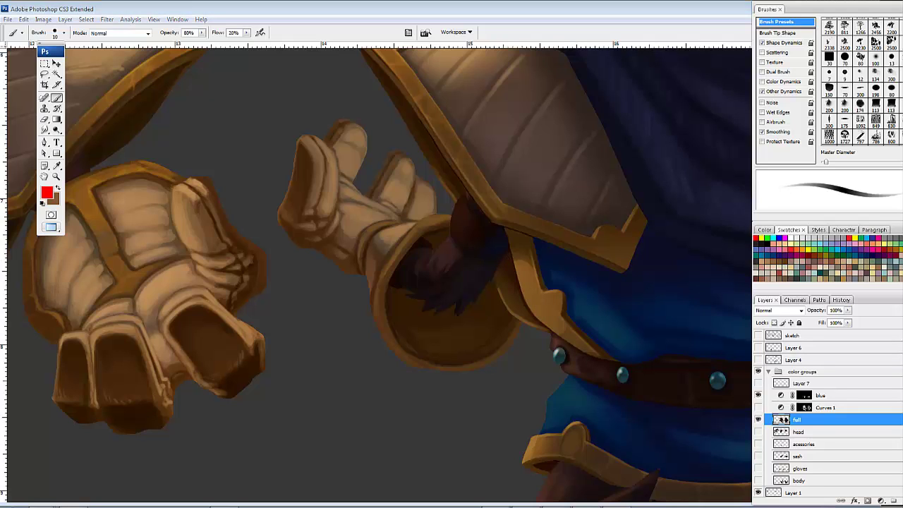
{"action": "left_click_drag", "start_coordinate": [522, 305], "coordinate": [530, 285]}
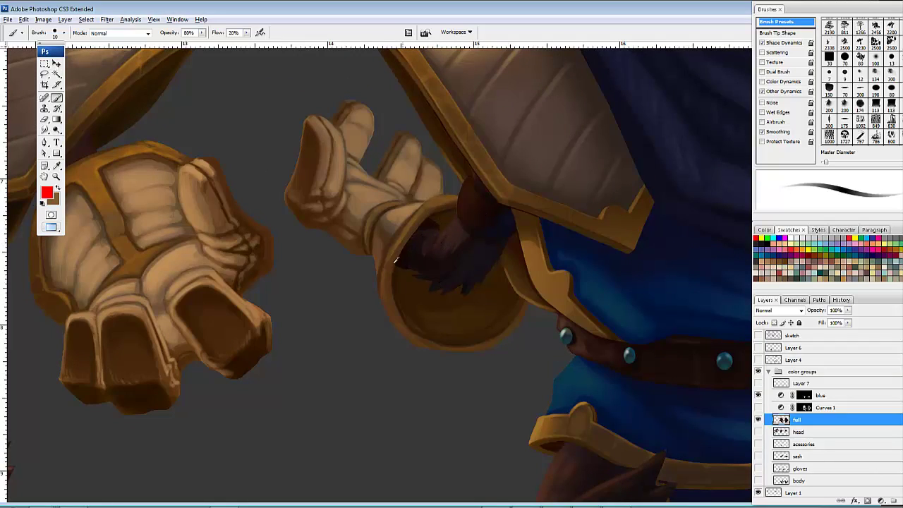
{"action": "left_click", "coordinate": [396, 278], "text": "alt"}
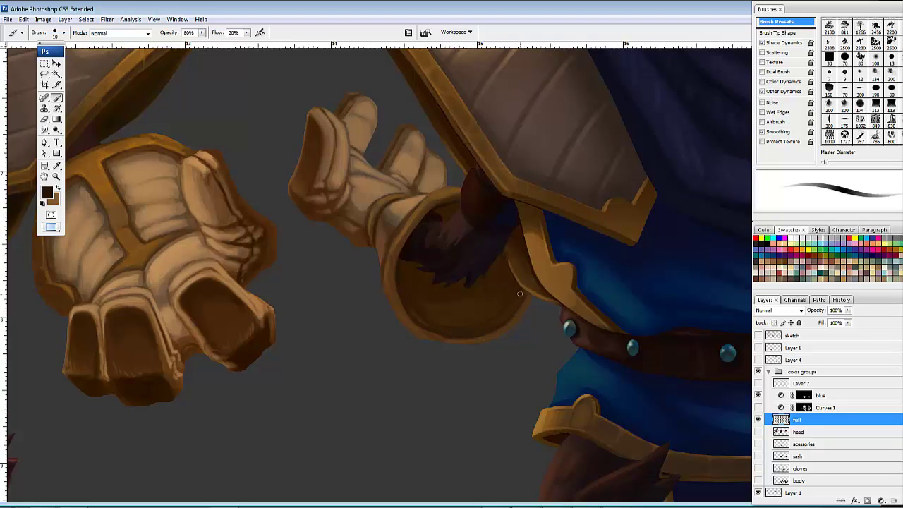
{"action": "mouse_move", "coordinate": [519, 291]}
{"action": "left_mouse_down"}
{"action": "mouse_move", "coordinate": [537, 331]}
{"action": "mouse_move", "coordinate": [498, 328]}
{"action": "left_mouse_up"}
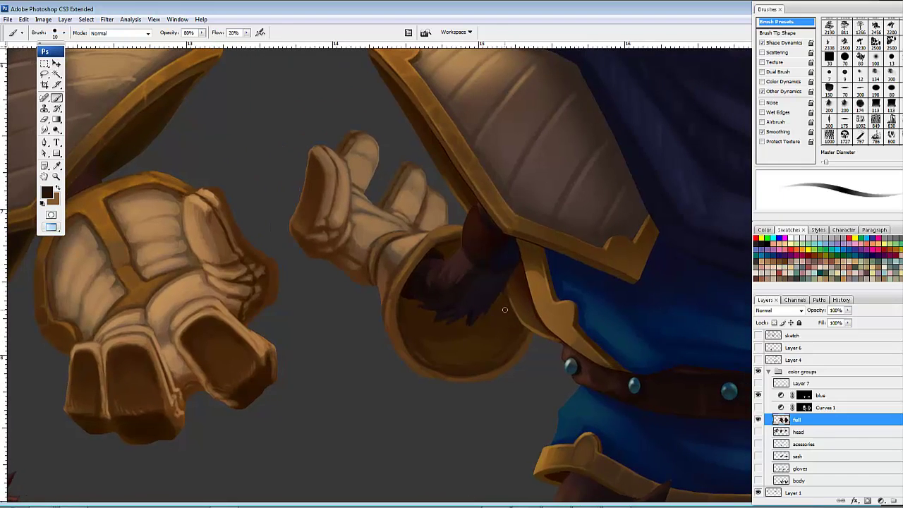
{"action": "key", "text": "bracketright"}
{"action": "key", "text": "bracketright"}
{"action": "key", "text": "bracketright"}
{"action": "key", "text": "bracketright"}
{"action": "key", "text": "bracketright"}
{"action": "key", "text": "bracketright"}
{"action": "key", "text": "bracketright"}
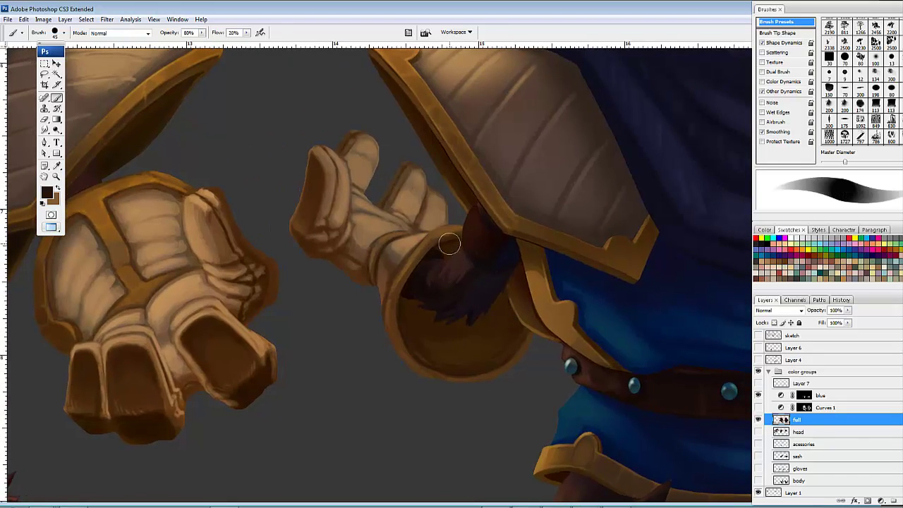
Step: Select the brown inside of the back view's glove cuff with the Magic Wand and subtract the adjoining gold tunic trim with the Lasso
{"action": "key", "text": "w"}
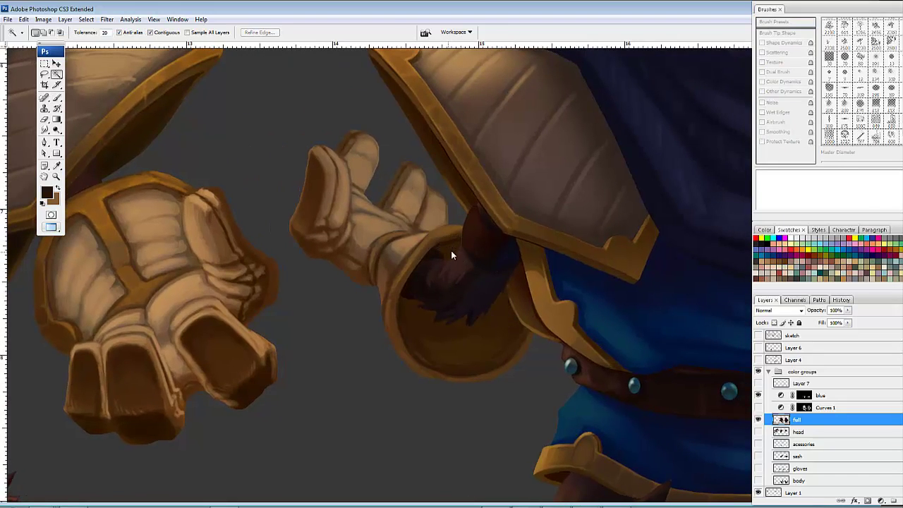
{"action": "mouse_move", "coordinate": [450, 250]}
{"action": "left_mouse_down"}
{"action": "mouse_move", "coordinate": [459, 252]}
{"action": "mouse_move", "coordinate": [444, 321]}
{"action": "mouse_move", "coordinate": [414, 321]}
{"action": "mouse_move", "coordinate": [475, 331]}
{"action": "left_mouse_up"}
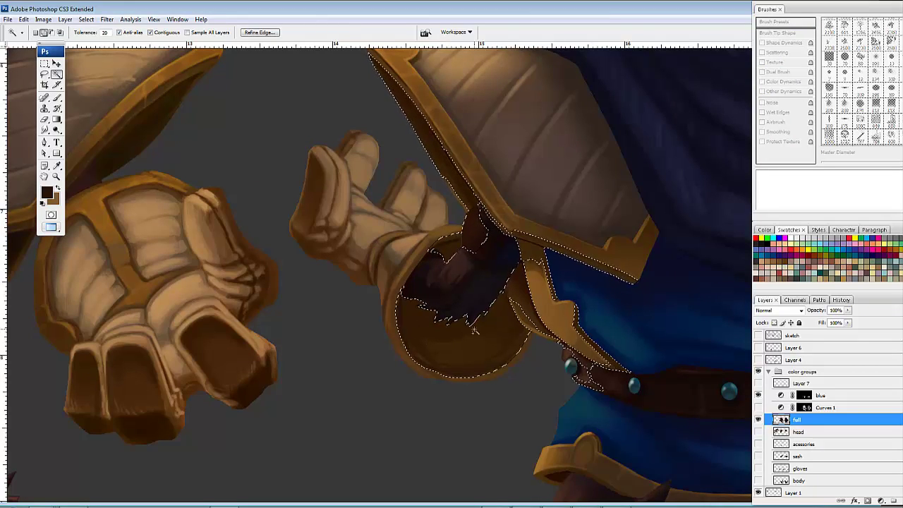
{"action": "key", "text": "l"}
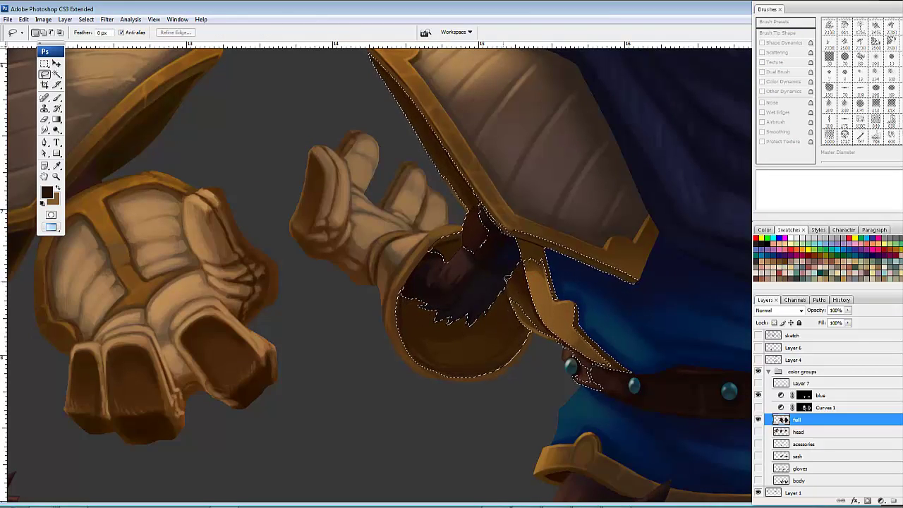
{"action": "left_click_drag", "start_coordinate": [506, 281], "coordinate": [506, 287]}
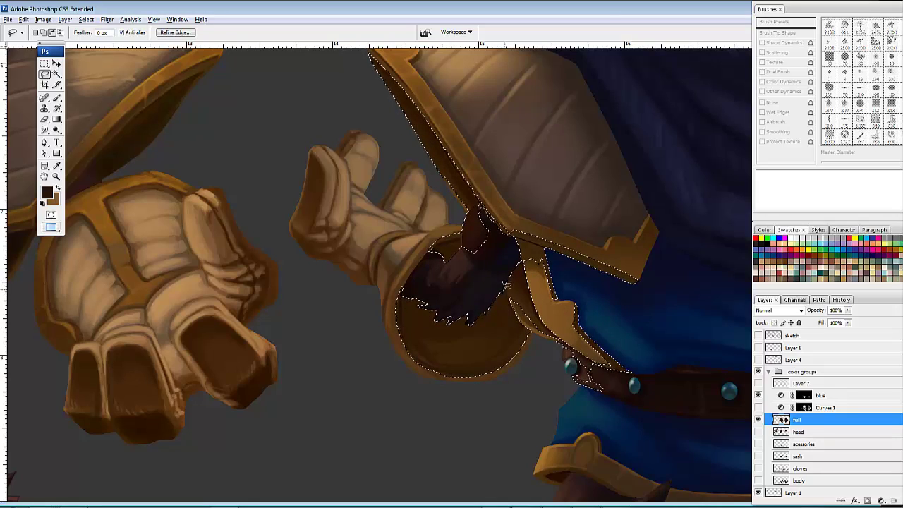
{"action": "mouse_move", "coordinate": [522, 319]}
{"action": "left_mouse_down"}
{"action": "mouse_move", "coordinate": [505, 280]}
{"action": "mouse_move", "coordinate": [510, 298]}
{"action": "left_mouse_up"}
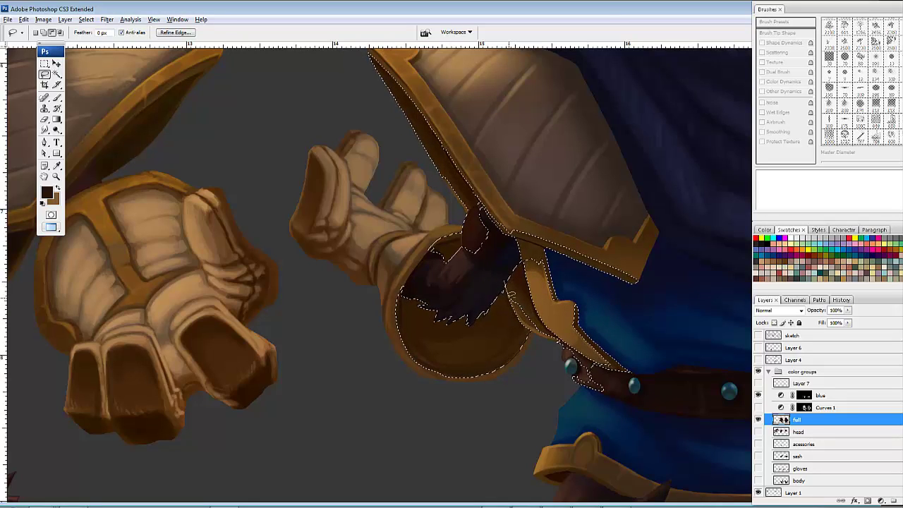
{"action": "mouse_move", "coordinate": [569, 360]}
{"action": "left_mouse_down"}
{"action": "mouse_move", "coordinate": [612, 300]}
{"action": "mouse_move", "coordinate": [568, 203]}
{"action": "mouse_move", "coordinate": [518, 238]}
{"action": "mouse_move", "coordinate": [534, 262]}
{"action": "left_mouse_up"}
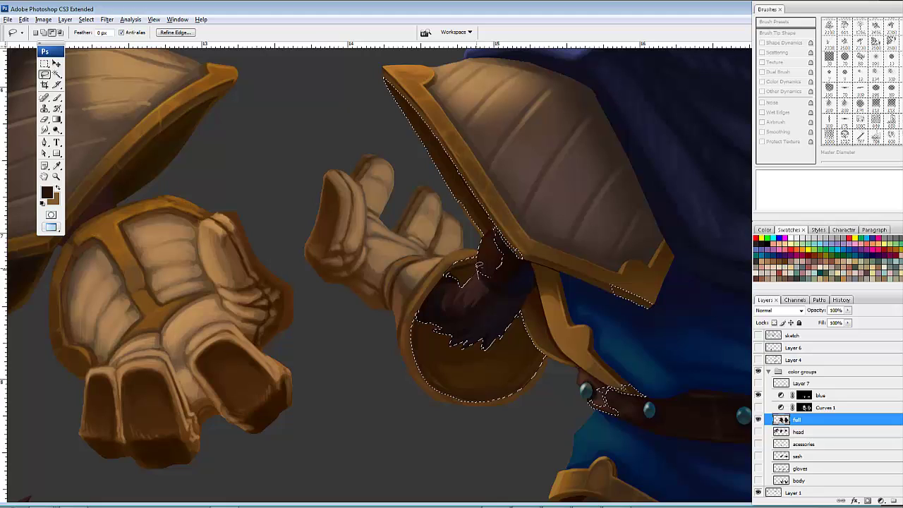
Step: Subtract the shoulder pad edges, upper arm and belt from the selection with the Lasso, leaving only the inside of the cuff
{"action": "mouse_move", "coordinate": [461, 213]}
{"action": "left_mouse_down"}
{"action": "mouse_move", "coordinate": [380, 105]}
{"action": "mouse_move", "coordinate": [372, 54]}
{"action": "mouse_move", "coordinate": [465, 83]}
{"action": "mouse_move", "coordinate": [563, 161]}
{"action": "mouse_move", "coordinate": [584, 252]}
{"action": "left_mouse_up"}
{"action": "mouse_move", "coordinate": [517, 298]}
{"action": "left_mouse_down"}
{"action": "mouse_move", "coordinate": [470, 292]}
{"action": "mouse_move", "coordinate": [525, 303]}
{"action": "left_mouse_up"}
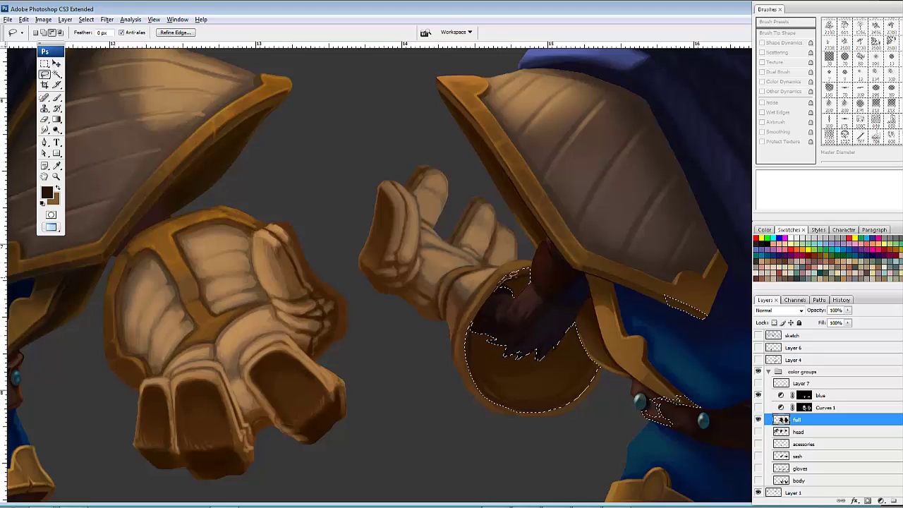
{"action": "left_click_drag", "start_coordinate": [502, 257], "coordinate": [479, 281]}
{"action": "left_click_drag", "start_coordinate": [506, 311], "coordinate": [514, 291]}
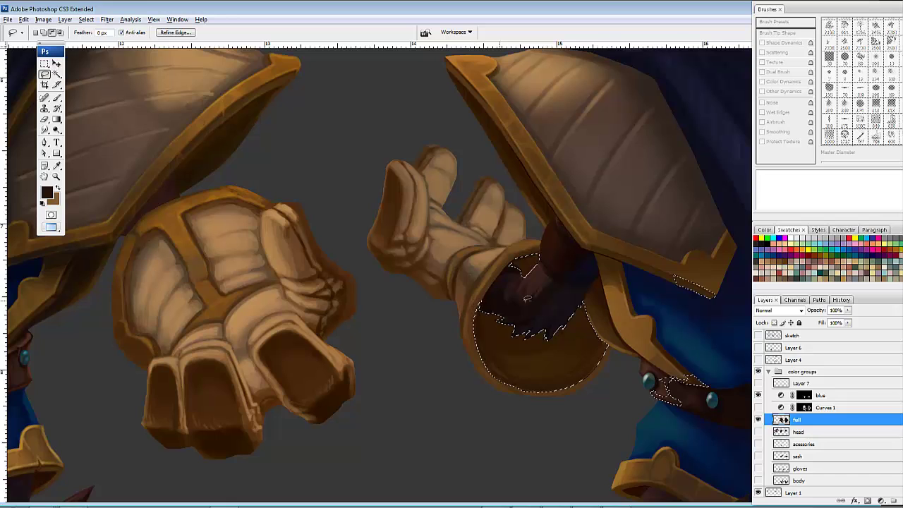
{"action": "left_click_drag", "start_coordinate": [634, 292], "coordinate": [566, 281]}
{"action": "mouse_move", "coordinate": [654, 235]}
{"action": "left_mouse_down"}
{"action": "mouse_move", "coordinate": [612, 308]}
{"action": "mouse_move", "coordinate": [643, 252]}
{"action": "left_mouse_up"}
{"action": "left_click_drag", "start_coordinate": [607, 347], "coordinate": [635, 425]}
{"action": "mouse_move", "coordinate": [585, 382]}
{"action": "left_mouse_down"}
{"action": "mouse_move", "coordinate": [641, 369]}
{"action": "mouse_move", "coordinate": [595, 393]}
{"action": "mouse_move", "coordinate": [605, 389]}
{"action": "left_mouse_up"}
Step: Brush dark brown shading over the selected inside of the glove cuff, around its rim and beneath the arm fur
{"action": "key", "text": "b"}
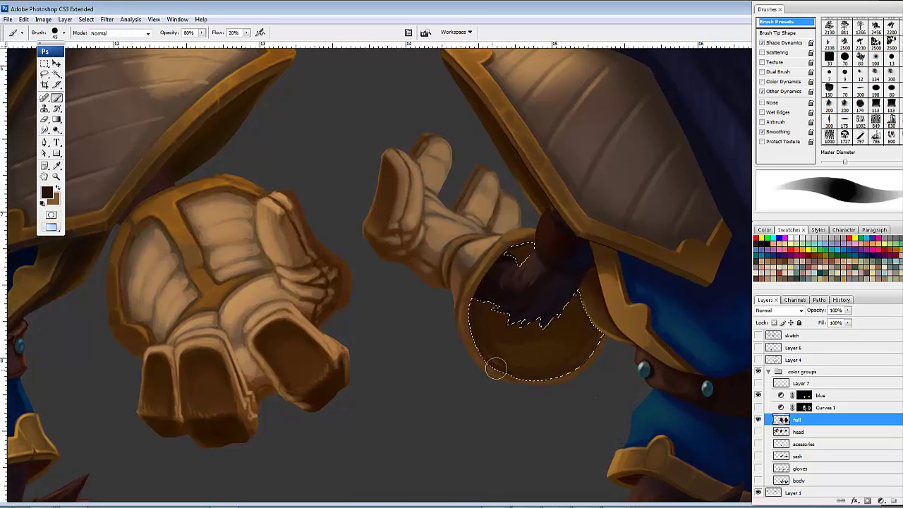
{"action": "mouse_move", "coordinate": [486, 294]}
{"action": "left_mouse_down"}
{"action": "mouse_move", "coordinate": [527, 378]}
{"action": "mouse_move", "coordinate": [542, 381]}
{"action": "left_mouse_up"}
{"action": "mouse_move", "coordinate": [479, 328]}
{"action": "left_mouse_down"}
{"action": "mouse_move", "coordinate": [549, 378]}
{"action": "mouse_move", "coordinate": [516, 368]}
{"action": "mouse_move", "coordinate": [564, 356]}
{"action": "left_mouse_up"}
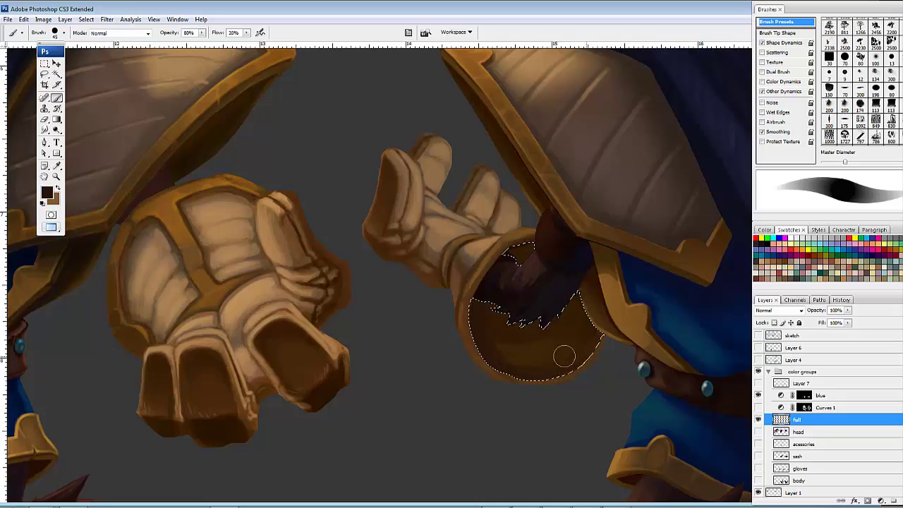
{"action": "mouse_move", "coordinate": [603, 326]}
{"action": "left_mouse_down"}
{"action": "mouse_move", "coordinate": [575, 364]}
{"action": "mouse_move", "coordinate": [598, 329]}
{"action": "mouse_move", "coordinate": [593, 341]}
{"action": "mouse_move", "coordinate": [585, 309]}
{"action": "mouse_move", "coordinate": [600, 342]}
{"action": "mouse_move", "coordinate": [584, 303]}
{"action": "left_mouse_up"}
{"action": "mouse_move", "coordinate": [476, 287]}
{"action": "left_mouse_down"}
{"action": "mouse_move", "coordinate": [527, 367]}
{"action": "mouse_move", "coordinate": [551, 347]}
{"action": "mouse_move", "coordinate": [483, 320]}
{"action": "mouse_move", "coordinate": [566, 323]}
{"action": "mouse_move", "coordinate": [510, 331]}
{"action": "mouse_move", "coordinate": [568, 297]}
{"action": "mouse_move", "coordinate": [493, 322]}
{"action": "mouse_move", "coordinate": [497, 339]}
{"action": "mouse_move", "coordinate": [516, 313]}
{"action": "left_mouse_up"}
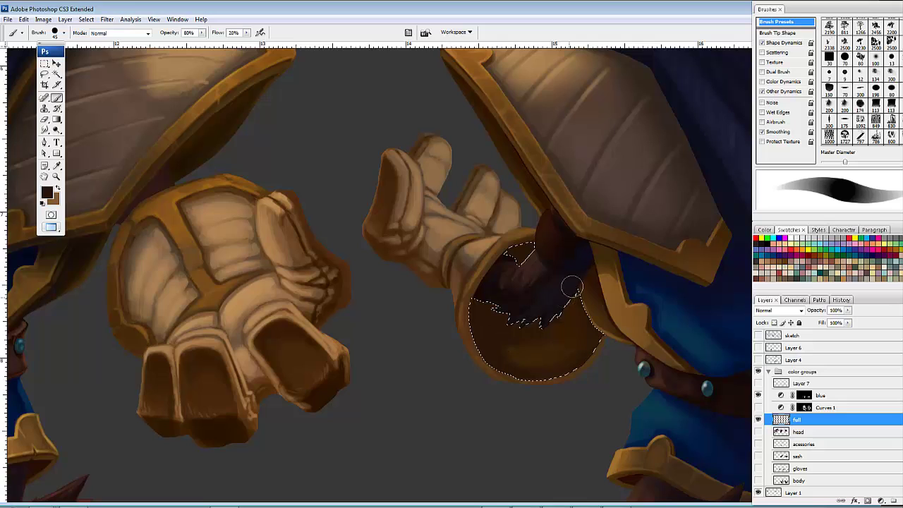
{"action": "mouse_move", "coordinate": [572, 286]}
{"action": "left_mouse_down"}
{"action": "mouse_move", "coordinate": [517, 341]}
{"action": "mouse_move", "coordinate": [574, 300]}
{"action": "mouse_move", "coordinate": [530, 340]}
{"action": "mouse_move", "coordinate": [556, 320]}
{"action": "mouse_move", "coordinate": [535, 343]}
{"action": "mouse_move", "coordinate": [578, 322]}
{"action": "mouse_move", "coordinate": [553, 356]}
{"action": "mouse_move", "coordinate": [581, 321]}
{"action": "mouse_move", "coordinate": [608, 257]}
{"action": "mouse_move", "coordinate": [577, 295]}
{"action": "mouse_move", "coordinate": [546, 246]}
{"action": "mouse_move", "coordinate": [605, 339]}
{"action": "left_mouse_up"}
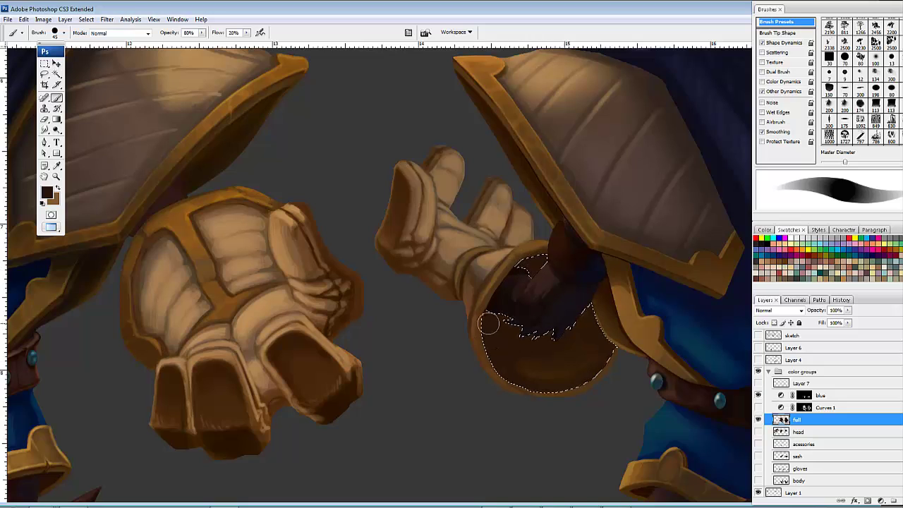
Step: Shade the inside of the glove's open cuff with sampled dark brown, from the upper gap down around the lower curve
{"action": "left_click", "coordinate": [529, 267], "text": "alt"}
{"action": "left_click_drag", "start_coordinate": [527, 263], "coordinate": [546, 264]}
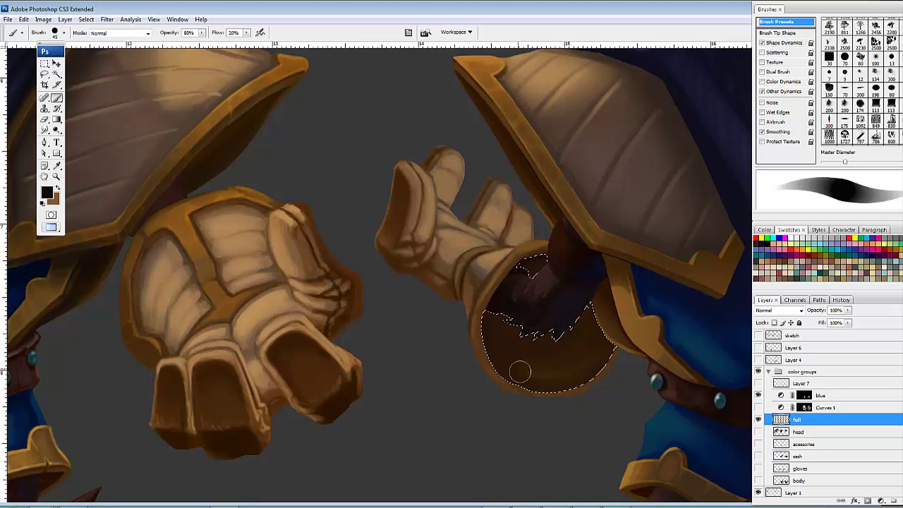
{"action": "mouse_move", "coordinate": [484, 346]}
{"action": "left_mouse_down"}
{"action": "mouse_move", "coordinate": [497, 370]}
{"action": "mouse_move", "coordinate": [601, 381]}
{"action": "left_mouse_up"}
{"action": "mouse_move", "coordinate": [632, 348]}
{"action": "left_mouse_down"}
{"action": "mouse_move", "coordinate": [642, 353]}
{"action": "mouse_move", "coordinate": [633, 353]}
{"action": "left_mouse_up"}
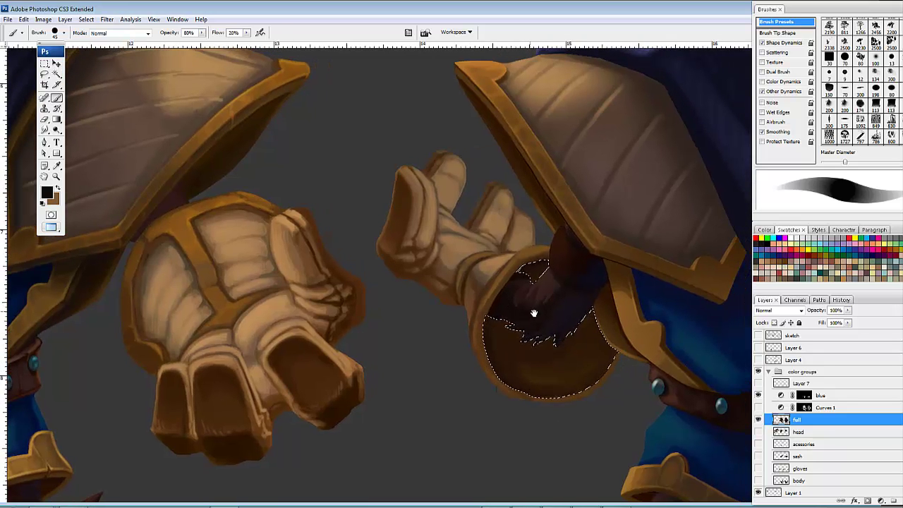
{"action": "left_click_drag", "start_coordinate": [534, 313], "coordinate": [539, 322]}
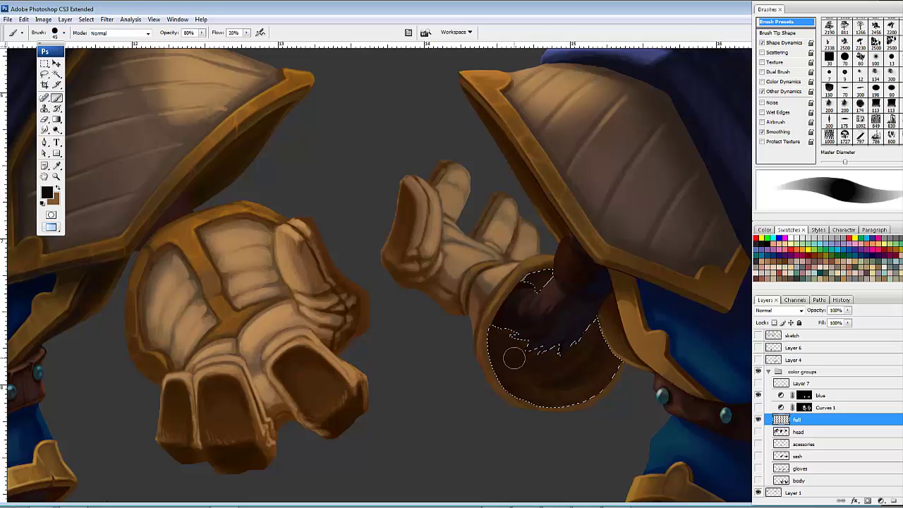
{"action": "mouse_move", "coordinate": [515, 358]}
{"action": "left_mouse_down"}
{"action": "mouse_move", "coordinate": [561, 355]}
{"action": "mouse_move", "coordinate": [574, 366]}
{"action": "left_mouse_up"}
Step: Deepen the shadow in the selected cuff interior beneath the arm fur with a sampled very dark brown
{"action": "left_click", "coordinate": [548, 367], "text": "alt"}
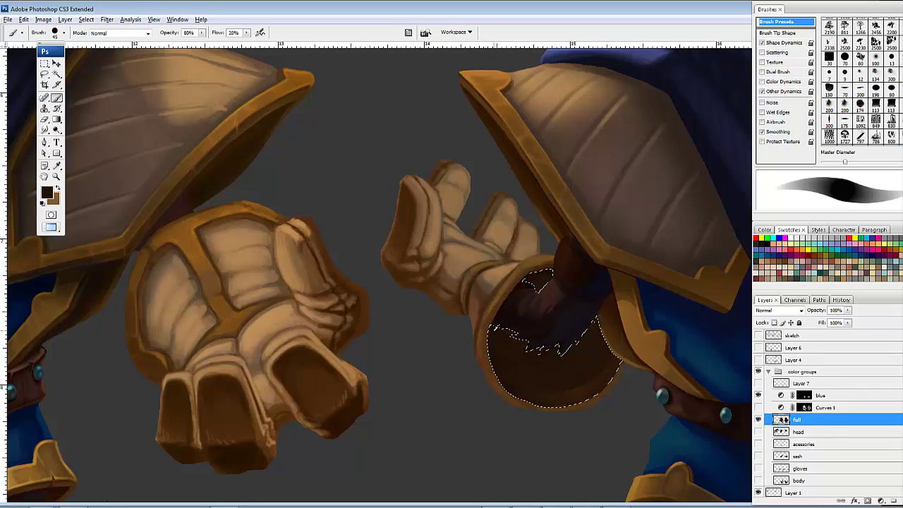
{"action": "mouse_move", "coordinate": [540, 286]}
{"action": "left_mouse_down"}
{"action": "mouse_move", "coordinate": [568, 285]}
{"action": "mouse_move", "coordinate": [506, 292]}
{"action": "mouse_move", "coordinate": [479, 351]}
{"action": "mouse_move", "coordinate": [491, 348]}
{"action": "mouse_move", "coordinate": [493, 372]}
{"action": "mouse_move", "coordinate": [500, 331]}
{"action": "mouse_move", "coordinate": [525, 408]}
{"action": "mouse_move", "coordinate": [511, 390]}
{"action": "mouse_move", "coordinate": [550, 410]}
{"action": "mouse_move", "coordinate": [510, 385]}
{"action": "mouse_move", "coordinate": [594, 407]}
{"action": "mouse_move", "coordinate": [533, 402]}
{"action": "mouse_move", "coordinate": [587, 402]}
{"action": "mouse_move", "coordinate": [506, 371]}
{"action": "mouse_move", "coordinate": [588, 378]}
{"action": "mouse_move", "coordinate": [607, 335]}
{"action": "mouse_move", "coordinate": [560, 386]}
{"action": "mouse_move", "coordinate": [605, 321]}
{"action": "mouse_move", "coordinate": [587, 377]}
{"action": "mouse_move", "coordinate": [595, 308]}
{"action": "mouse_move", "coordinate": [564, 388]}
{"action": "mouse_move", "coordinate": [584, 370]}
{"action": "mouse_move", "coordinate": [514, 369]}
{"action": "mouse_move", "coordinate": [533, 386]}
{"action": "mouse_move", "coordinate": [496, 339]}
{"action": "mouse_move", "coordinate": [560, 388]}
{"action": "mouse_move", "coordinate": [501, 367]}
{"action": "mouse_move", "coordinate": [543, 393]}
{"action": "mouse_move", "coordinate": [497, 348]}
{"action": "mouse_move", "coordinate": [553, 391]}
{"action": "mouse_move", "coordinate": [496, 353]}
{"action": "mouse_move", "coordinate": [520, 385]}
{"action": "mouse_move", "coordinate": [494, 355]}
{"action": "left_mouse_up"}
{"action": "mouse_move", "coordinate": [545, 274]}
{"action": "left_mouse_down"}
{"action": "mouse_move", "coordinate": [519, 291]}
{"action": "mouse_move", "coordinate": [572, 270]}
{"action": "mouse_move", "coordinate": [510, 302]}
{"action": "mouse_move", "coordinate": [550, 282]}
{"action": "mouse_move", "coordinate": [566, 296]}
{"action": "mouse_move", "coordinate": [492, 359]}
{"action": "mouse_move", "coordinate": [493, 328]}
{"action": "mouse_move", "coordinate": [546, 396]}
{"action": "mouse_move", "coordinate": [514, 385]}
{"action": "mouse_move", "coordinate": [574, 387]}
{"action": "mouse_move", "coordinate": [583, 407]}
{"action": "mouse_move", "coordinate": [545, 400]}
{"action": "mouse_move", "coordinate": [610, 398]}
{"action": "mouse_move", "coordinate": [599, 391]}
{"action": "mouse_move", "coordinate": [623, 356]}
{"action": "mouse_move", "coordinate": [613, 368]}
{"action": "mouse_move", "coordinate": [618, 327]}
{"action": "mouse_move", "coordinate": [581, 380]}
{"action": "mouse_move", "coordinate": [598, 326]}
{"action": "mouse_move", "coordinate": [574, 318]}
{"action": "mouse_move", "coordinate": [550, 358]}
{"action": "mouse_move", "coordinate": [580, 337]}
{"action": "mouse_move", "coordinate": [505, 324]}
{"action": "mouse_move", "coordinate": [535, 344]}
{"action": "mouse_move", "coordinate": [510, 333]}
{"action": "mouse_move", "coordinate": [532, 365]}
{"action": "mouse_move", "coordinate": [566, 355]}
{"action": "mouse_move", "coordinate": [536, 355]}
{"action": "mouse_move", "coordinate": [496, 330]}
{"action": "mouse_move", "coordinate": [524, 334]}
{"action": "left_mouse_up"}
{"action": "left_click_drag", "start_coordinate": [616, 324], "coordinate": [624, 350]}
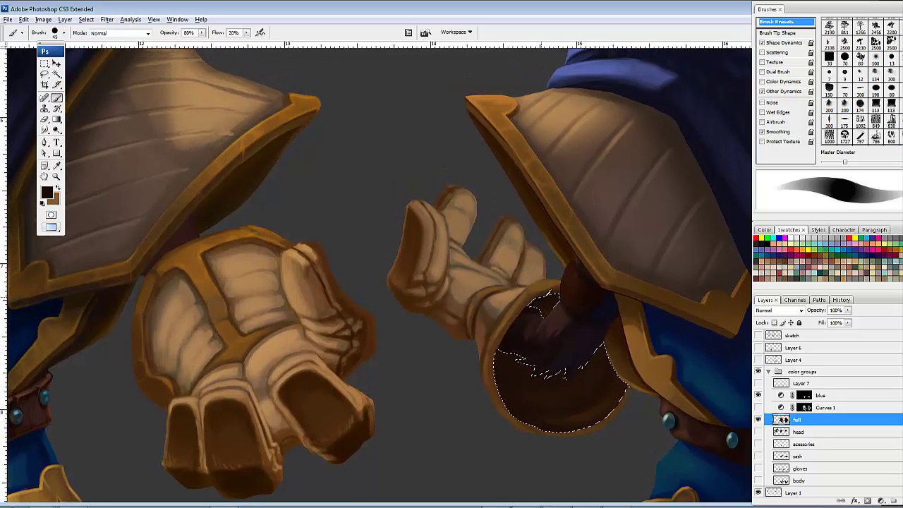
{"action": "mouse_move", "coordinate": [554, 321]}
{"action": "left_mouse_down"}
{"action": "mouse_move", "coordinate": [531, 309]}
{"action": "mouse_move", "coordinate": [529, 320]}
{"action": "mouse_move", "coordinate": [599, 325]}
{"action": "left_mouse_up"}
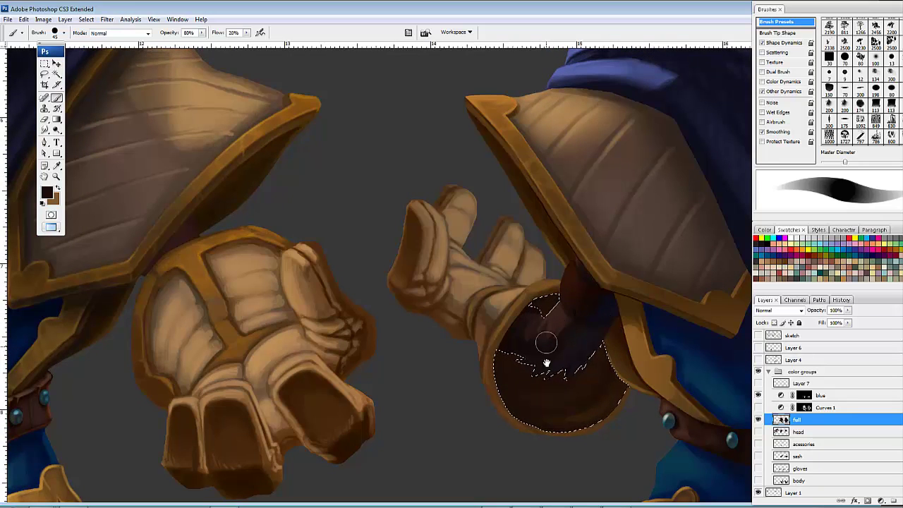
{"action": "mouse_move", "coordinate": [546, 364]}
{"action": "left_mouse_down"}
{"action": "mouse_move", "coordinate": [609, 416]}
{"action": "mouse_move", "coordinate": [574, 417]}
{"action": "mouse_move", "coordinate": [632, 374]}
{"action": "mouse_move", "coordinate": [596, 416]}
{"action": "mouse_move", "coordinate": [630, 354]}
{"action": "mouse_move", "coordinate": [606, 397]}
{"action": "mouse_move", "coordinate": [618, 335]}
{"action": "mouse_move", "coordinate": [579, 392]}
{"action": "mouse_move", "coordinate": [607, 337]}
{"action": "mouse_move", "coordinate": [599, 373]}
{"action": "mouse_move", "coordinate": [581, 389]}
{"action": "mouse_move", "coordinate": [498, 361]}
{"action": "mouse_move", "coordinate": [545, 398]}
{"action": "mouse_move", "coordinate": [508, 373]}
{"action": "mouse_move", "coordinate": [532, 397]}
{"action": "mouse_move", "coordinate": [508, 374]}
{"action": "mouse_move", "coordinate": [544, 391]}
{"action": "mouse_move", "coordinate": [534, 400]}
{"action": "mouse_move", "coordinate": [522, 398]}
{"action": "mouse_move", "coordinate": [599, 337]}
{"action": "mouse_move", "coordinate": [511, 376]}
{"action": "mouse_move", "coordinate": [532, 399]}
{"action": "mouse_move", "coordinate": [569, 402]}
{"action": "mouse_move", "coordinate": [507, 370]}
{"action": "mouse_move", "coordinate": [569, 403]}
{"action": "mouse_move", "coordinate": [527, 382]}
{"action": "mouse_move", "coordinate": [575, 383]}
{"action": "mouse_move", "coordinate": [588, 400]}
{"action": "mouse_move", "coordinate": [551, 382]}
{"action": "mouse_move", "coordinate": [578, 381]}
{"action": "mouse_move", "coordinate": [544, 390]}
{"action": "mouse_move", "coordinate": [589, 357]}
{"action": "mouse_move", "coordinate": [539, 391]}
{"action": "mouse_move", "coordinate": [598, 378]}
{"action": "mouse_move", "coordinate": [559, 393]}
{"action": "mouse_move", "coordinate": [595, 376]}
{"action": "mouse_move", "coordinate": [565, 389]}
{"action": "mouse_move", "coordinate": [529, 380]}
{"action": "mouse_move", "coordinate": [601, 355]}
{"action": "mouse_move", "coordinate": [567, 383]}
{"action": "mouse_move", "coordinate": [578, 380]}
{"action": "mouse_move", "coordinate": [594, 362]}
{"action": "mouse_move", "coordinate": [571, 380]}
{"action": "mouse_move", "coordinate": [582, 370]}
{"action": "mouse_move", "coordinate": [549, 381]}
{"action": "mouse_move", "coordinate": [571, 364]}
{"action": "mouse_move", "coordinate": [543, 382]}
{"action": "mouse_move", "coordinate": [567, 382]}
{"action": "mouse_move", "coordinate": [572, 364]}
{"action": "mouse_move", "coordinate": [549, 381]}
{"action": "mouse_move", "coordinate": [578, 378]}
{"action": "mouse_move", "coordinate": [591, 395]}
{"action": "mouse_move", "coordinate": [570, 405]}
{"action": "mouse_move", "coordinate": [590, 405]}
{"action": "mouse_move", "coordinate": [608, 385]}
{"action": "mouse_move", "coordinate": [579, 406]}
{"action": "left_mouse_up"}
{"action": "mouse_move", "coordinate": [524, 389]}
{"action": "left_mouse_down"}
{"action": "mouse_move", "coordinate": [595, 398]}
{"action": "mouse_move", "coordinate": [530, 397]}
{"action": "mouse_move", "coordinate": [534, 409]}
{"action": "mouse_move", "coordinate": [513, 387]}
{"action": "mouse_move", "coordinate": [577, 410]}
{"action": "mouse_move", "coordinate": [527, 383]}
{"action": "mouse_move", "coordinate": [598, 377]}
{"action": "left_mouse_up"}
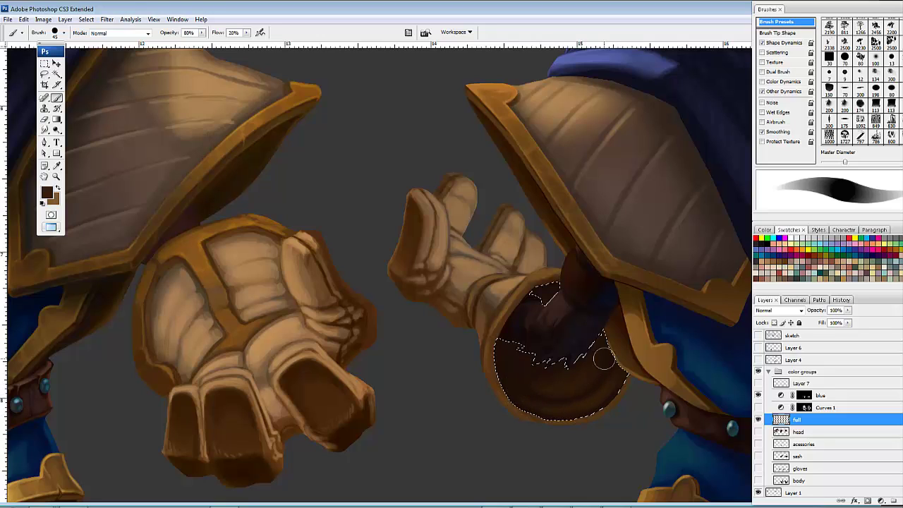
Step: Paint curved folds across the cuff's lower interior, alternating dark brown with a lighter brown sampled near the rim
{"action": "mouse_move", "coordinate": [596, 382]}
{"action": "left_mouse_down"}
{"action": "mouse_move", "coordinate": [537, 389]}
{"action": "mouse_move", "coordinate": [558, 383]}
{"action": "mouse_move", "coordinate": [515, 376]}
{"action": "mouse_move", "coordinate": [530, 389]}
{"action": "mouse_move", "coordinate": [519, 376]}
{"action": "mouse_move", "coordinate": [583, 385]}
{"action": "mouse_move", "coordinate": [556, 386]}
{"action": "left_mouse_up"}
{"action": "left_click", "coordinate": [503, 347], "text": "alt"}
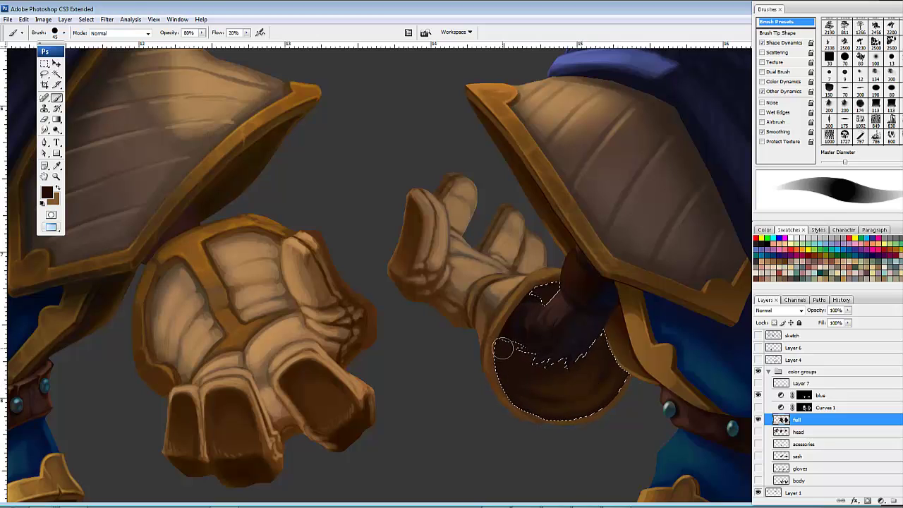
{"action": "mouse_move", "coordinate": [503, 348]}
{"action": "left_mouse_down"}
{"action": "mouse_move", "coordinate": [523, 339]}
{"action": "mouse_move", "coordinate": [509, 331]}
{"action": "mouse_move", "coordinate": [502, 347]}
{"action": "mouse_move", "coordinate": [523, 411]}
{"action": "mouse_move", "coordinate": [537, 422]}
{"action": "mouse_move", "coordinate": [554, 424]}
{"action": "mouse_move", "coordinate": [508, 399]}
{"action": "mouse_move", "coordinate": [575, 426]}
{"action": "mouse_move", "coordinate": [583, 417]}
{"action": "mouse_move", "coordinate": [597, 424]}
{"action": "mouse_move", "coordinate": [515, 405]}
{"action": "mouse_move", "coordinate": [592, 413]}
{"action": "mouse_move", "coordinate": [563, 414]}
{"action": "mouse_move", "coordinate": [615, 388]}
{"action": "mouse_move", "coordinate": [588, 403]}
{"action": "mouse_move", "coordinate": [606, 389]}
{"action": "left_mouse_up"}
{"action": "left_click", "coordinate": [601, 414], "text": "alt"}
{"action": "mouse_move", "coordinate": [560, 411]}
{"action": "left_mouse_down"}
{"action": "mouse_move", "coordinate": [598, 393]}
{"action": "mouse_move", "coordinate": [577, 385]}
{"action": "left_mouse_up"}
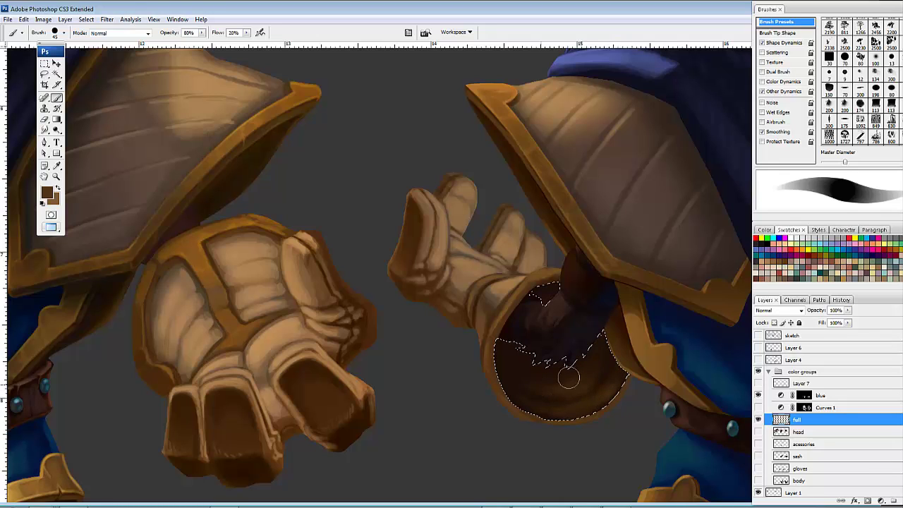
{"action": "mouse_move", "coordinate": [521, 385]}
{"action": "left_mouse_down"}
{"action": "mouse_move", "coordinate": [585, 379]}
{"action": "mouse_move", "coordinate": [541, 382]}
{"action": "mouse_move", "coordinate": [582, 369]}
{"action": "mouse_move", "coordinate": [538, 382]}
{"action": "mouse_move", "coordinate": [570, 366]}
{"action": "mouse_move", "coordinate": [537, 374]}
{"action": "mouse_move", "coordinate": [575, 366]}
{"action": "mouse_move", "coordinate": [566, 375]}
{"action": "mouse_move", "coordinate": [525, 374]}
{"action": "mouse_move", "coordinate": [526, 394]}
{"action": "mouse_move", "coordinate": [570, 410]}
{"action": "mouse_move", "coordinate": [545, 408]}
{"action": "mouse_move", "coordinate": [555, 411]}
{"action": "mouse_move", "coordinate": [606, 389]}
{"action": "left_mouse_up"}
Step: Blend the folds inside the lower cuff with sampled dark and mid browns, softening them toward the edge beside the robe
{"action": "left_click", "coordinate": [528, 356], "text": "alt"}
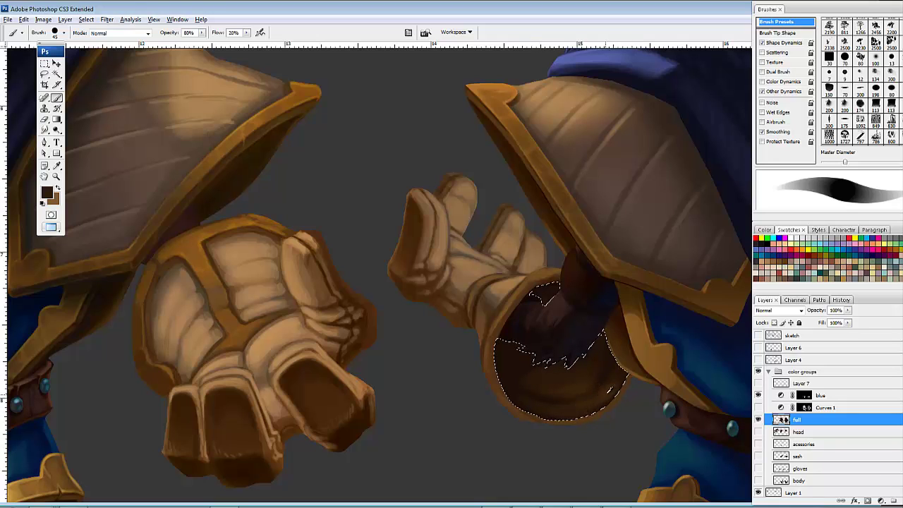
{"action": "left_click", "coordinate": [605, 389], "text": "alt"}
{"action": "left_click_drag", "start_coordinate": [547, 406], "coordinate": [607, 394]}
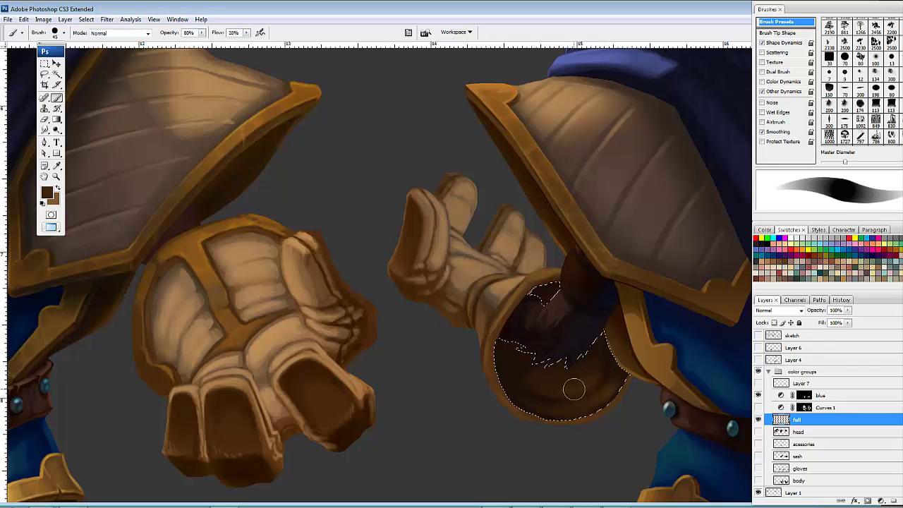
{"action": "mouse_move", "coordinate": [573, 381]}
{"action": "left_mouse_down"}
{"action": "mouse_move", "coordinate": [591, 364]}
{"action": "mouse_move", "coordinate": [554, 379]}
{"action": "mouse_move", "coordinate": [587, 377]}
{"action": "left_mouse_up"}
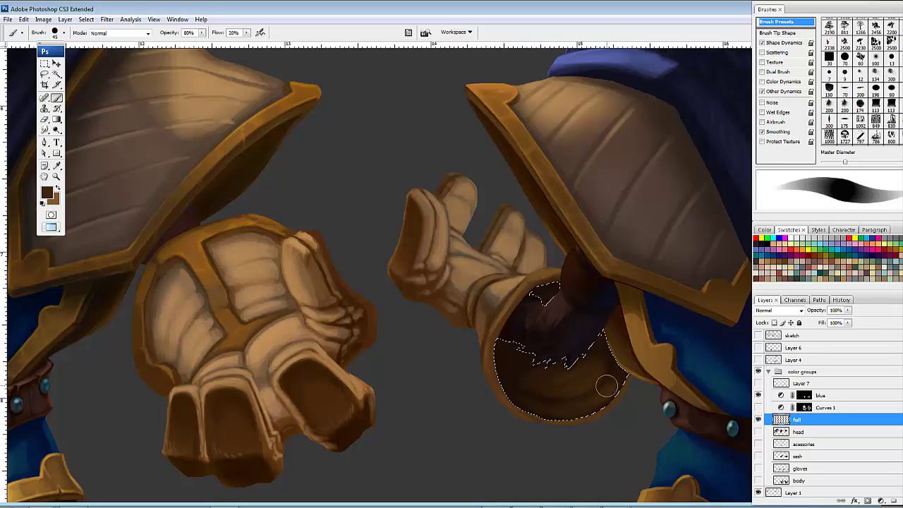
{"action": "mouse_move", "coordinate": [564, 397]}
{"action": "left_mouse_down"}
{"action": "mouse_move", "coordinate": [579, 385]}
{"action": "mouse_move", "coordinate": [574, 375]}
{"action": "left_mouse_up"}
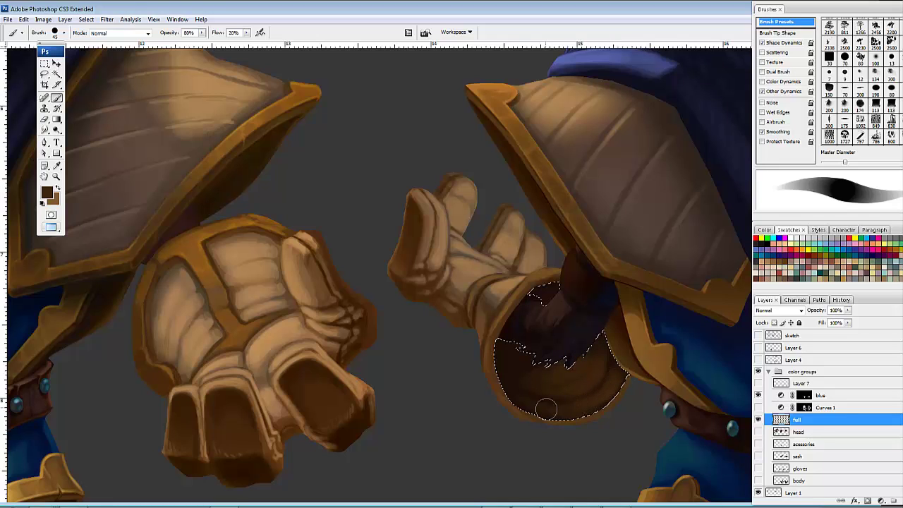
{"action": "mouse_move", "coordinate": [600, 357]}
{"action": "left_mouse_down"}
{"action": "mouse_move", "coordinate": [607, 341]}
{"action": "mouse_move", "coordinate": [588, 342]}
{"action": "mouse_move", "coordinate": [602, 356]}
{"action": "left_mouse_up"}
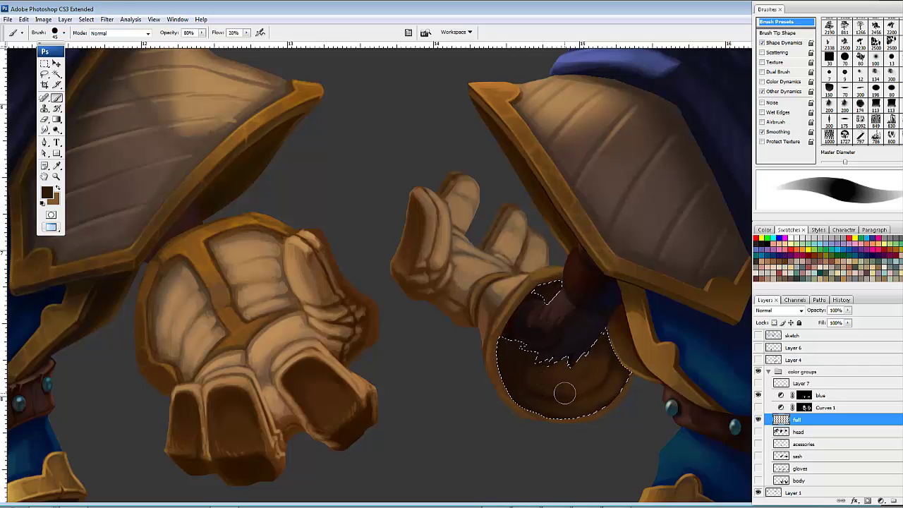
{"action": "mouse_move", "coordinate": [616, 363]}
{"action": "left_mouse_down"}
{"action": "mouse_move", "coordinate": [628, 343]}
{"action": "mouse_move", "coordinate": [579, 362]}
{"action": "mouse_move", "coordinate": [588, 385]}
{"action": "left_mouse_up"}
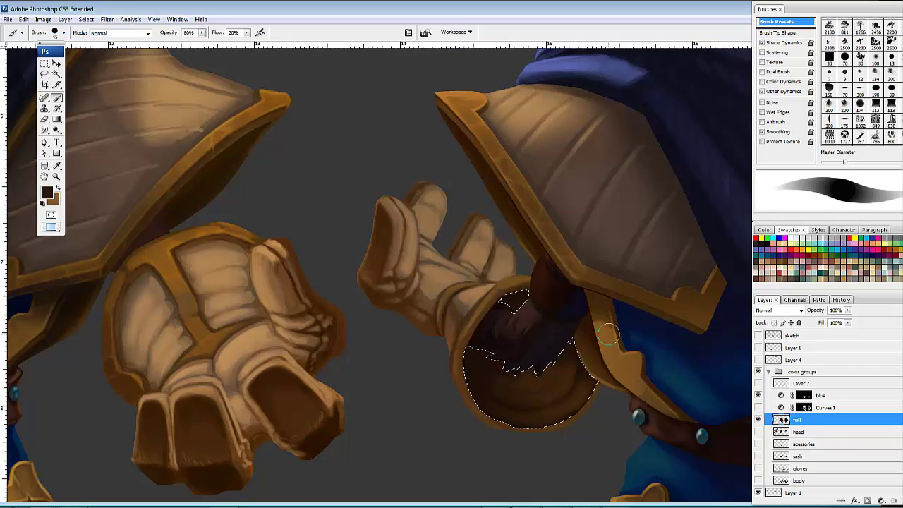
{"action": "left_click_drag", "start_coordinate": [581, 357], "coordinate": [590, 328]}
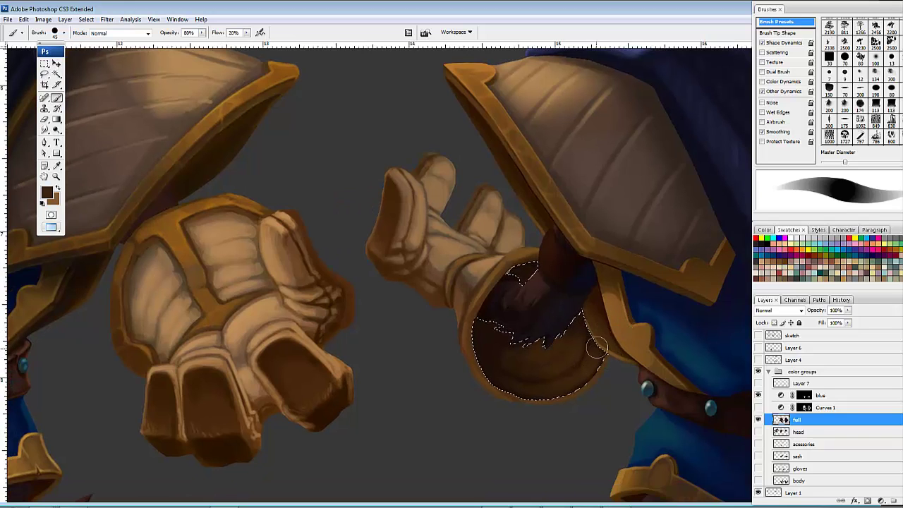
{"action": "left_click_drag", "start_coordinate": [591, 369], "coordinate": [615, 384]}
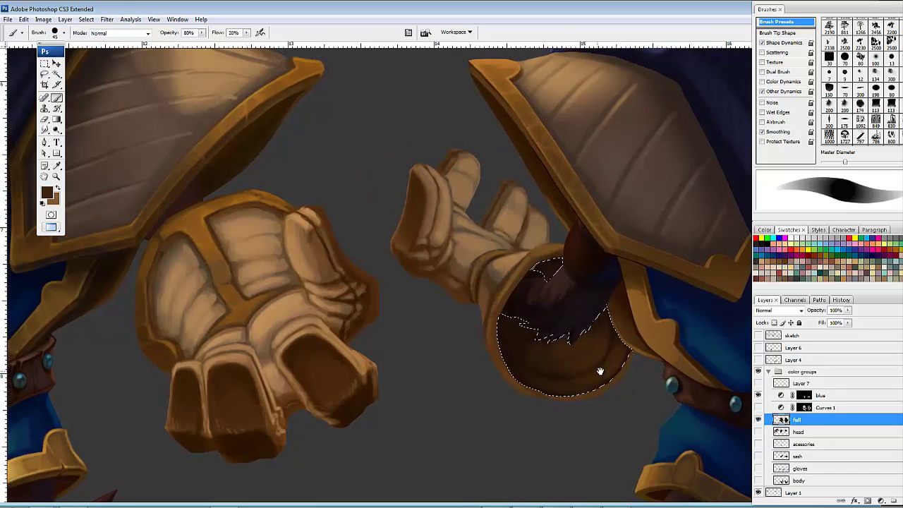
Step: Load the painted area of the "full" layer as the selection and touch up the cuff edge beside the robe with dark brown
{"action": "left_click", "coordinate": [781, 420], "text": "ctrl"}
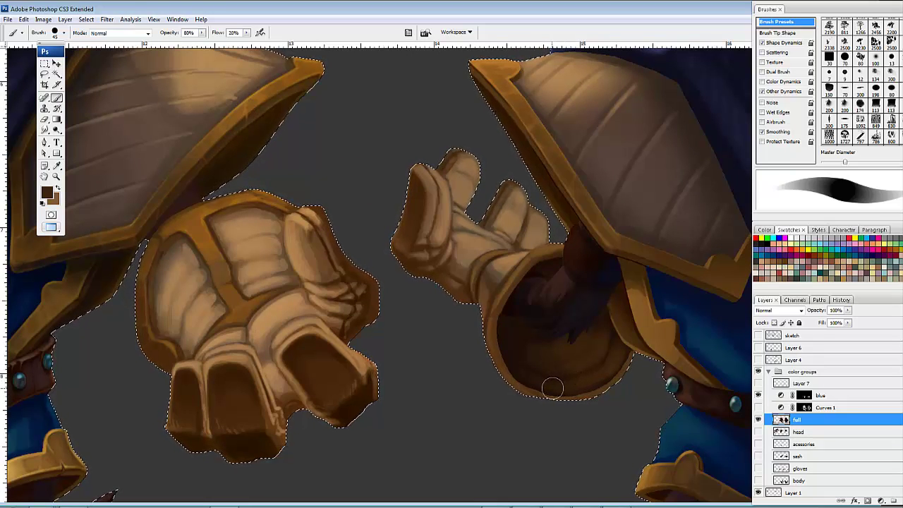
{"action": "left_click", "coordinate": [562, 391], "text": "alt"}
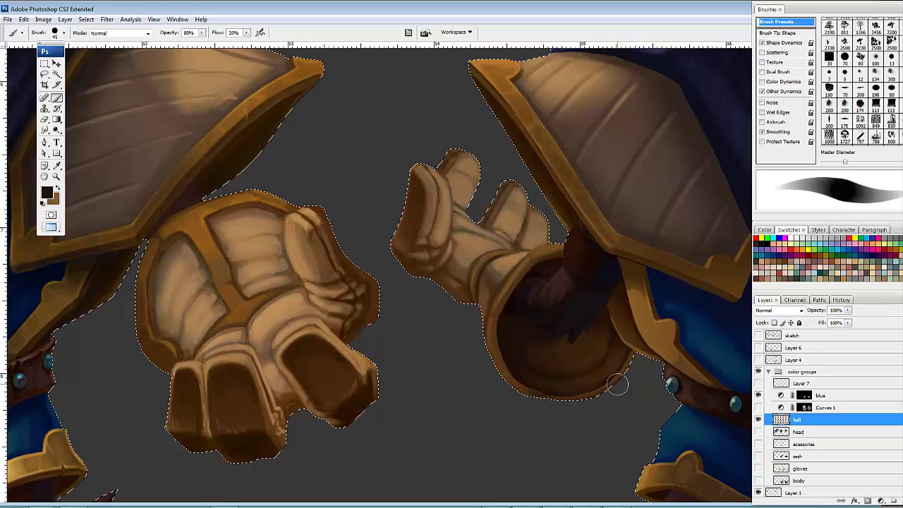
{"action": "mouse_move", "coordinate": [637, 355]}
{"action": "left_mouse_down"}
{"action": "mouse_move", "coordinate": [617, 318]}
{"action": "mouse_move", "coordinate": [627, 306]}
{"action": "mouse_move", "coordinate": [626, 355]}
{"action": "left_mouse_up"}
Step: Reduce the brush size to 15 and refine the cuff's lower rim with brown sampled from its edge
{"action": "key", "text": "bracketleft"}
{"action": "key", "text": "bracketleft"}
{"action": "key", "text": "bracketleft"}
{"action": "key", "text": "bracketleft"}
{"action": "key", "text": "bracketleft"}
{"action": "key", "text": "bracketleft"}
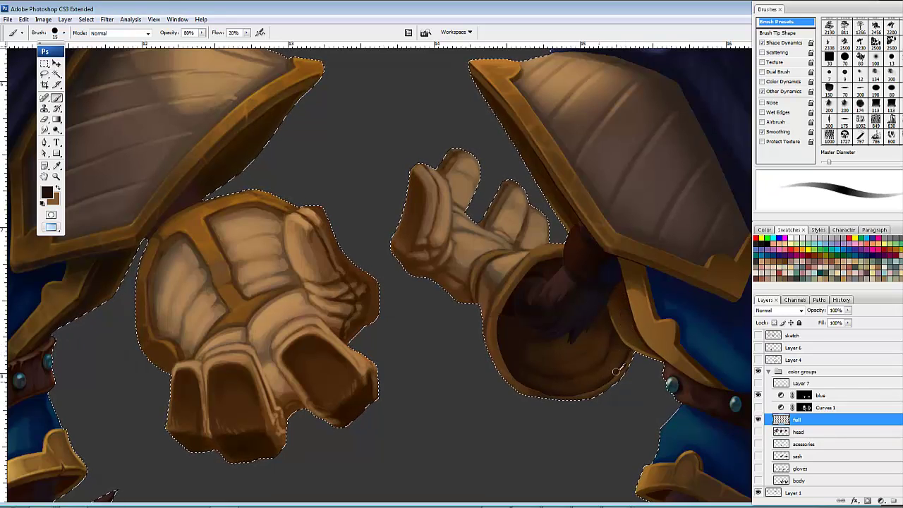
{"action": "left_click", "coordinate": [615, 374], "text": "alt"}
{"action": "left_click_drag", "start_coordinate": [533, 400], "coordinate": [558, 371]}
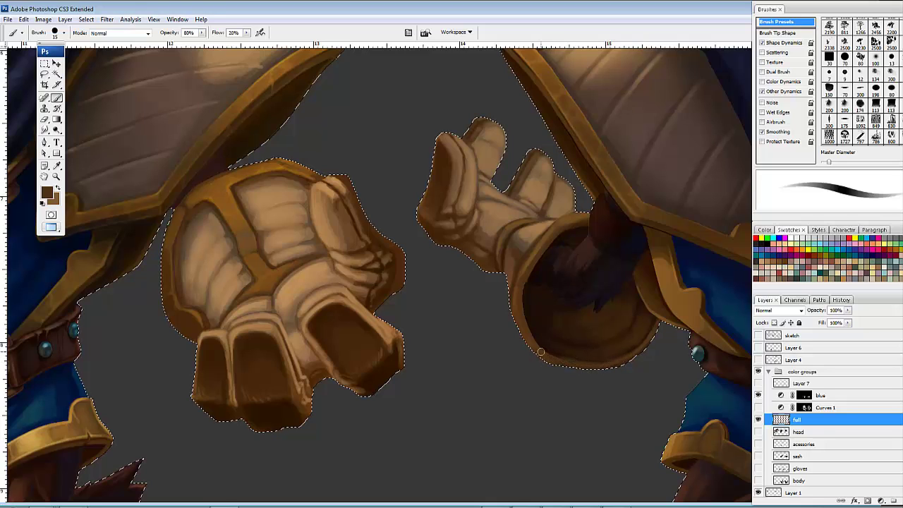
Step: Define the inner edge of the cuff rim with sampled dark browns, along the lower curve and up toward the arm
{"action": "left_click", "coordinate": [555, 348], "text": "alt"}
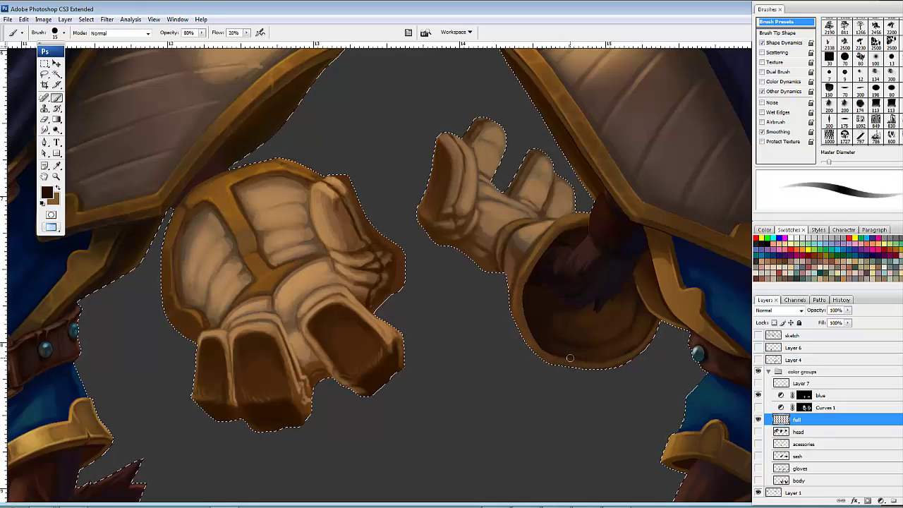
{"action": "left_click_drag", "start_coordinate": [560, 342], "coordinate": [543, 331]}
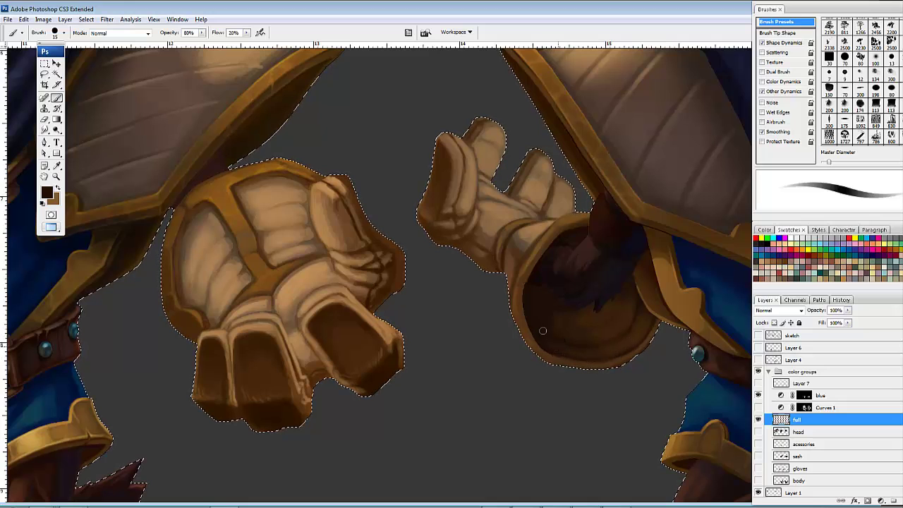
{"action": "left_click_drag", "start_coordinate": [580, 303], "coordinate": [536, 323]}
{"action": "left_click", "coordinate": [520, 263], "text": "alt"}
{"action": "left_click_drag", "start_coordinate": [536, 255], "coordinate": [543, 249]}
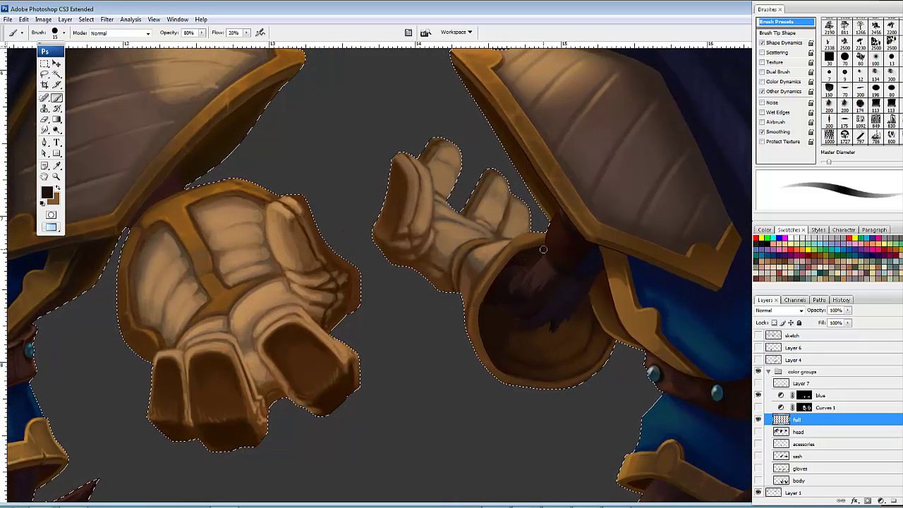
Step: Paint the cuff rim's outer side near the wrist and down its curve with sampled light and dark browns
{"action": "scroll", "coordinate": [536, 261], "scroll_direction": "up", "scroll_amount": 1}
{"action": "scroll", "coordinate": [536, 261], "scroll_direction": "left", "scroll_amount": 2}
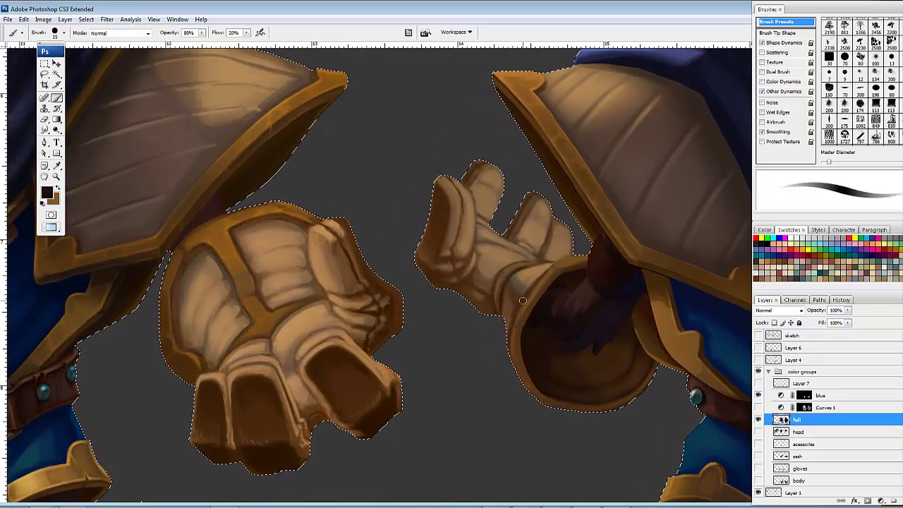
{"action": "left_click", "coordinate": [527, 300], "text": "alt"}
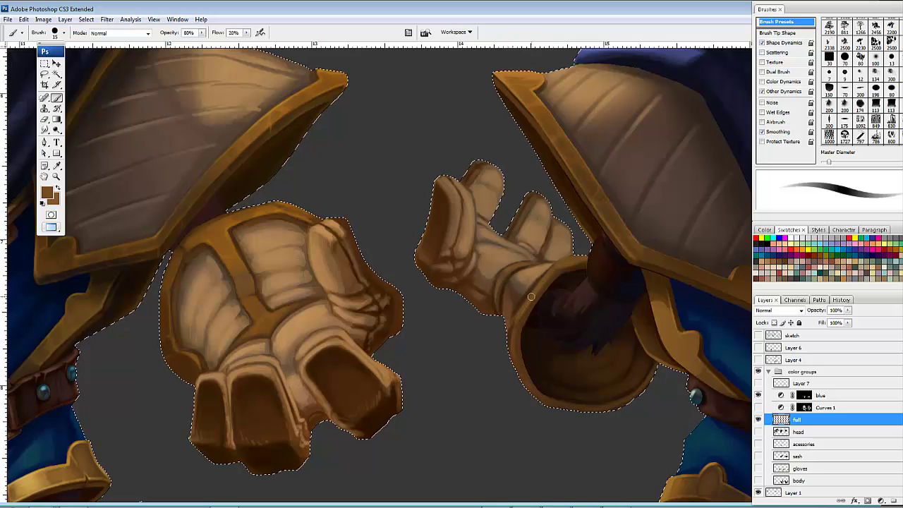
{"action": "left_click_drag", "start_coordinate": [531, 296], "coordinate": [514, 326]}
{"action": "left_click_drag", "start_coordinate": [523, 388], "coordinate": [529, 400]}
{"action": "left_click", "coordinate": [512, 329], "text": "alt"}
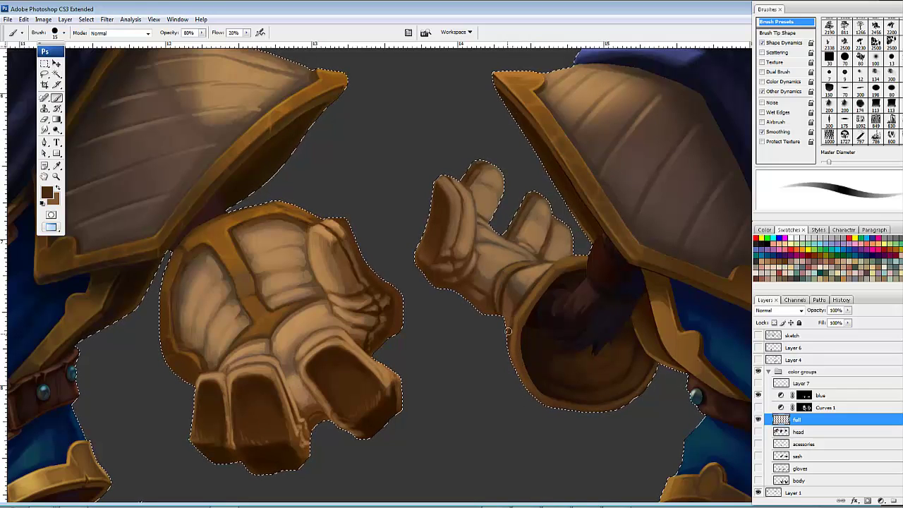
{"action": "left_click_drag", "start_coordinate": [508, 327], "coordinate": [514, 342]}
Step: Refine the cuff's upper rim near the fingers with browns sampled from the rim and glove
{"action": "left_click_drag", "start_coordinate": [620, 306], "coordinate": [617, 310]}
{"action": "left_click", "coordinate": [520, 314], "text": "alt"}
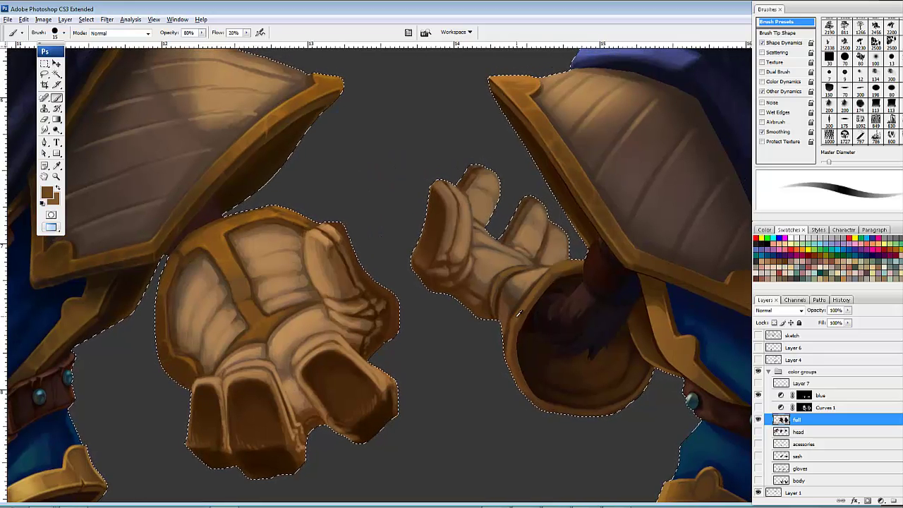
{"action": "left_click_drag", "start_coordinate": [557, 270], "coordinate": [563, 266]}
{"action": "left_click", "coordinate": [554, 258], "text": "alt"}
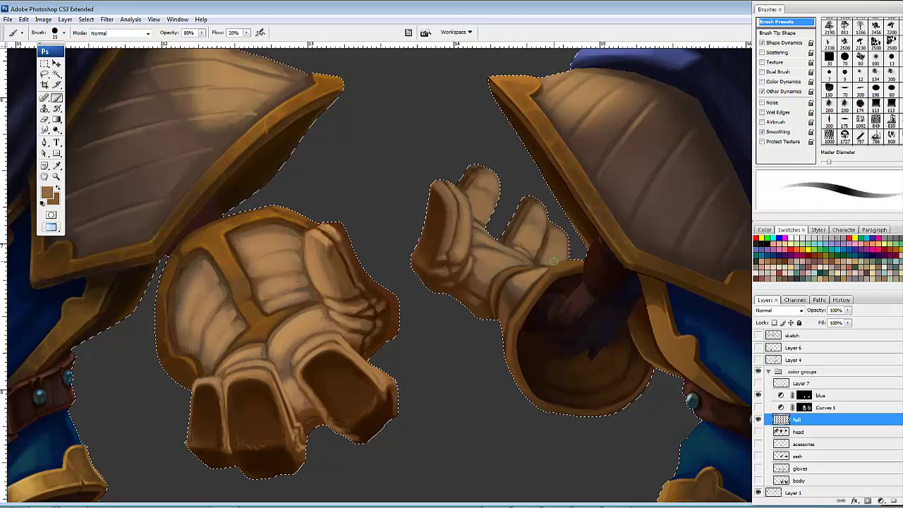
{"action": "left_click", "coordinate": [562, 258], "text": "alt"}
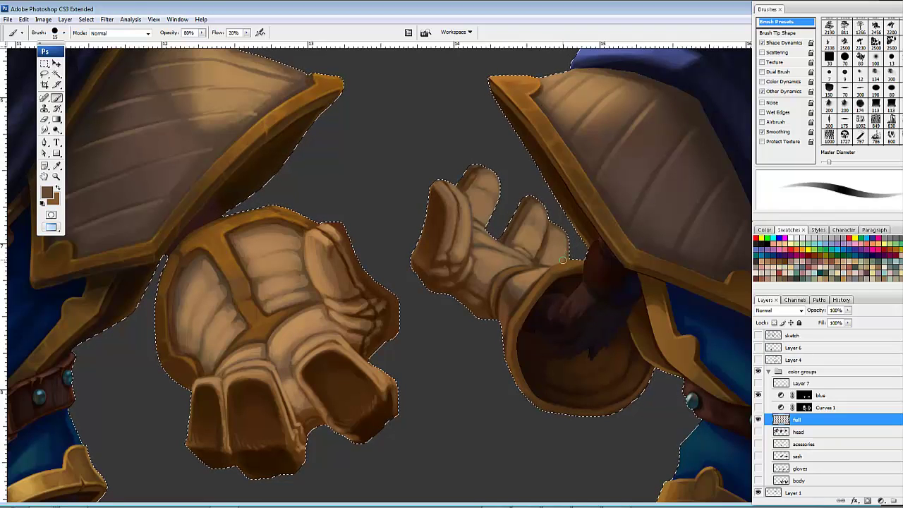
Step: Examine the boar's head, scarf, shoulder armour and torso for areas that need more painting
{"action": "left_click_drag", "start_coordinate": [557, 265], "coordinate": [693, 371]}
{"action": "left_click_drag", "start_coordinate": [580, 329], "coordinate": [633, 323]}
{"action": "left_click_drag", "start_coordinate": [475, 282], "coordinate": [564, 344]}
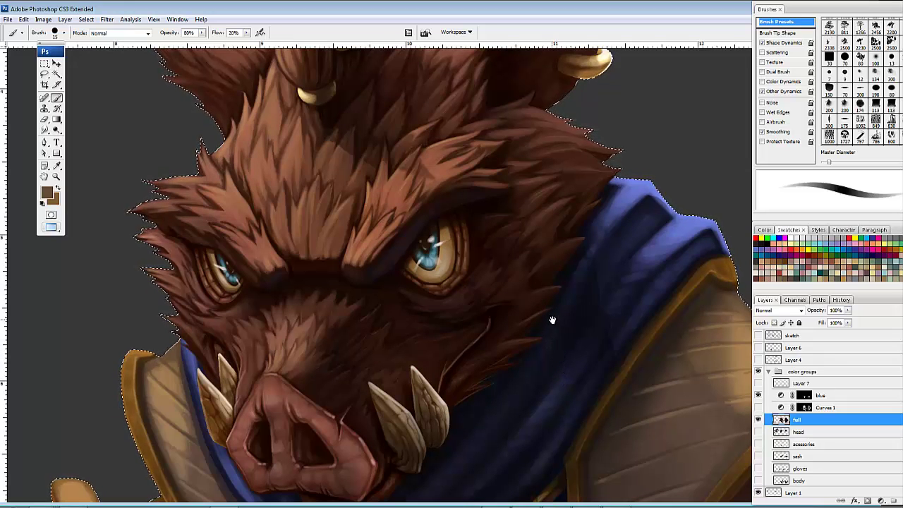
{"action": "mouse_move", "coordinate": [556, 341]}
{"action": "left_mouse_down"}
{"action": "mouse_move", "coordinate": [562, 337]}
{"action": "mouse_move", "coordinate": [562, 357]}
{"action": "mouse_move", "coordinate": [562, 341]}
{"action": "left_mouse_up"}
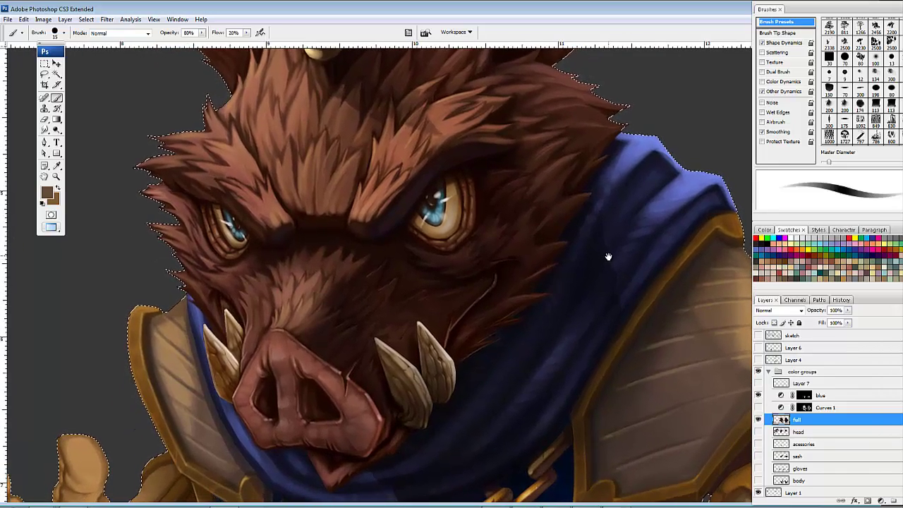
{"action": "mouse_move", "coordinate": [607, 276]}
{"action": "left_mouse_down"}
{"action": "mouse_move", "coordinate": [611, 266]}
{"action": "mouse_move", "coordinate": [597, 278]}
{"action": "left_mouse_up"}
{"action": "left_click_drag", "start_coordinate": [596, 332], "coordinate": [577, 295]}
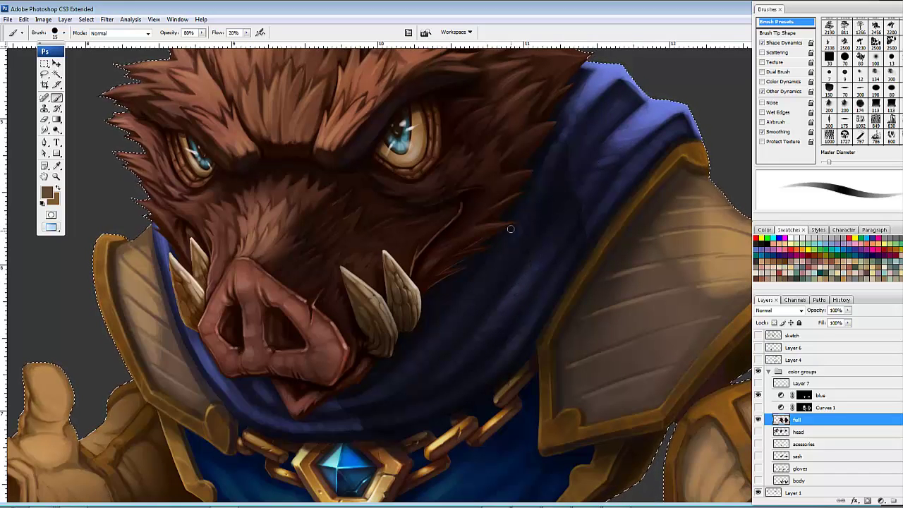
{"action": "left_click_drag", "start_coordinate": [493, 326], "coordinate": [514, 317]}
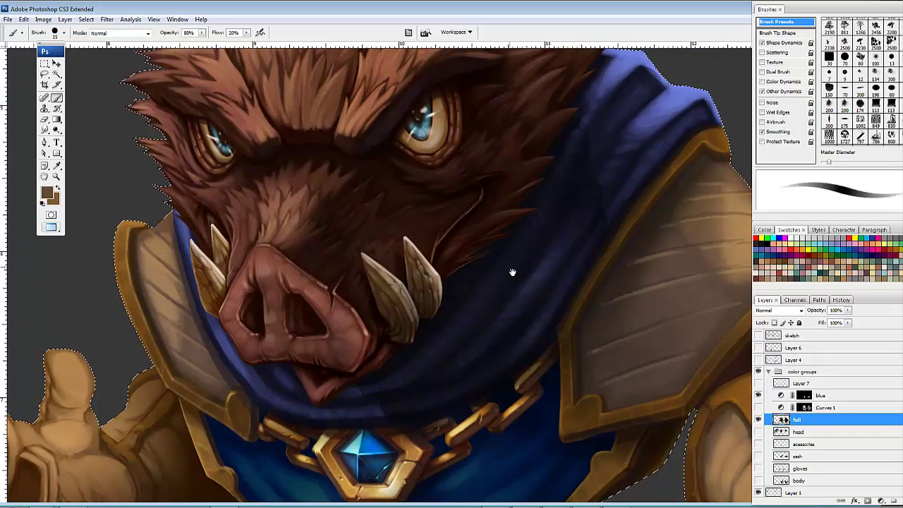
{"action": "left_click_drag", "start_coordinate": [512, 270], "coordinate": [525, 284]}
{"action": "left_click_drag", "start_coordinate": [465, 426], "coordinate": [516, 244]}
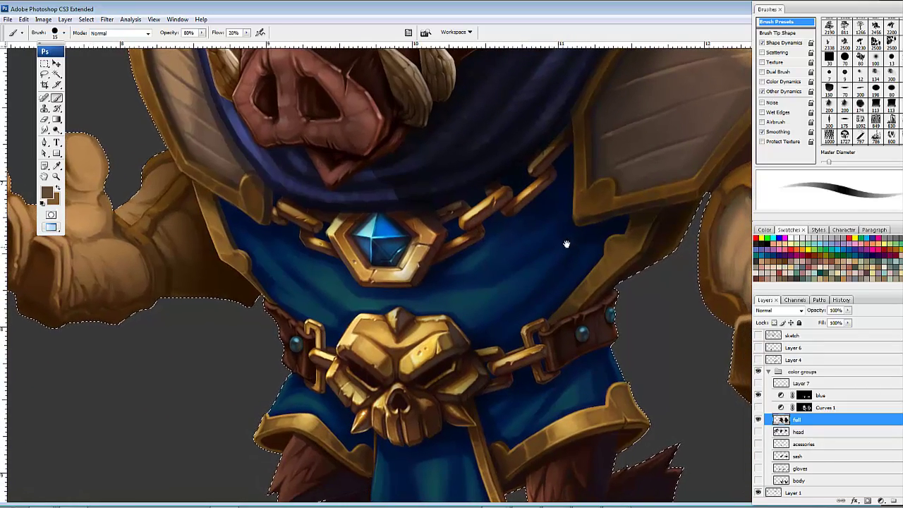
Step: Darken the brown fingertip pads of the front view's lowered glove with browns sampled from the fingers
{"action": "mouse_move", "coordinate": [609, 268]}
{"action": "left_mouse_down"}
{"action": "mouse_move", "coordinate": [596, 279]}
{"action": "mouse_move", "coordinate": [601, 274]}
{"action": "left_mouse_up"}
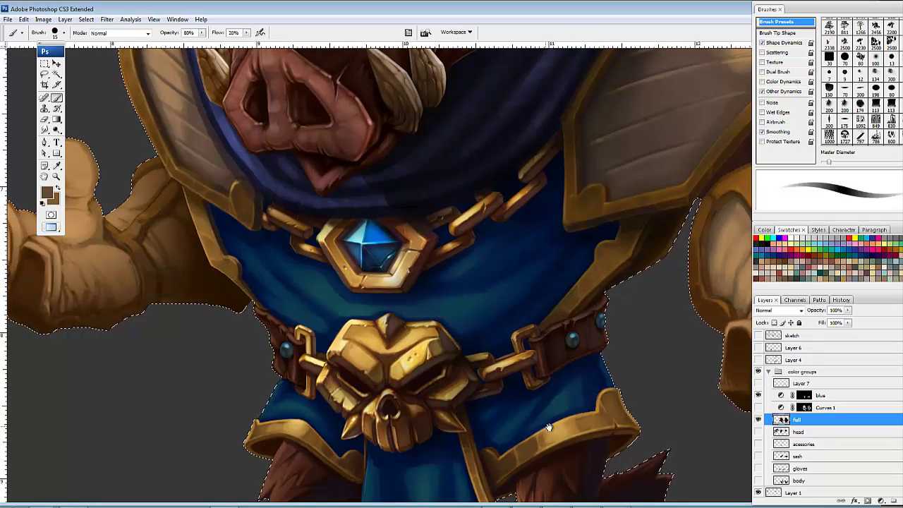
{"action": "left_click_drag", "start_coordinate": [549, 427], "coordinate": [553, 307]}
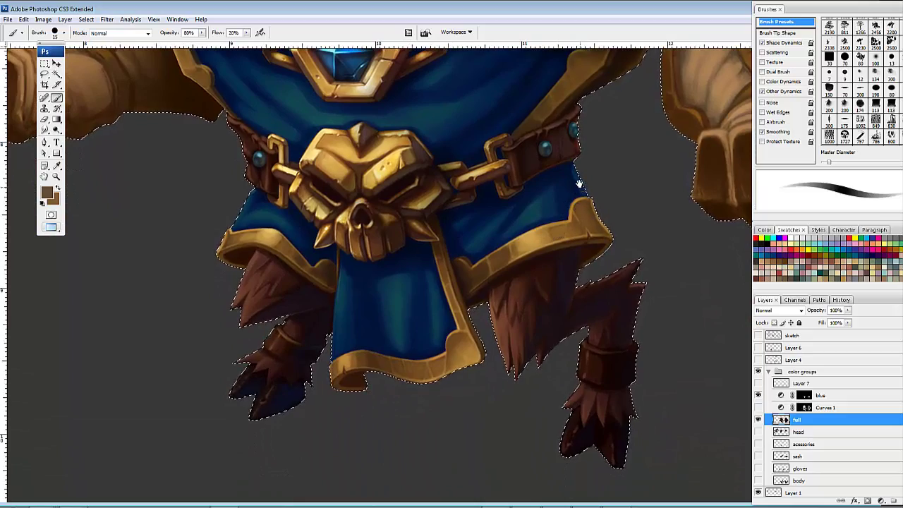
{"action": "left_click_drag", "start_coordinate": [520, 232], "coordinate": [598, 357]}
{"action": "left_click_drag", "start_coordinate": [545, 336], "coordinate": [570, 282]}
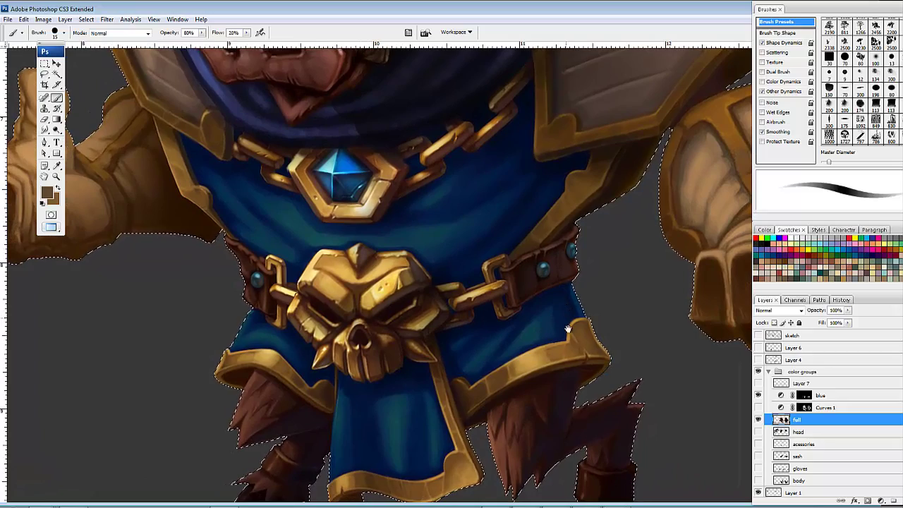
{"action": "left_click_drag", "start_coordinate": [568, 329], "coordinate": [530, 348]}
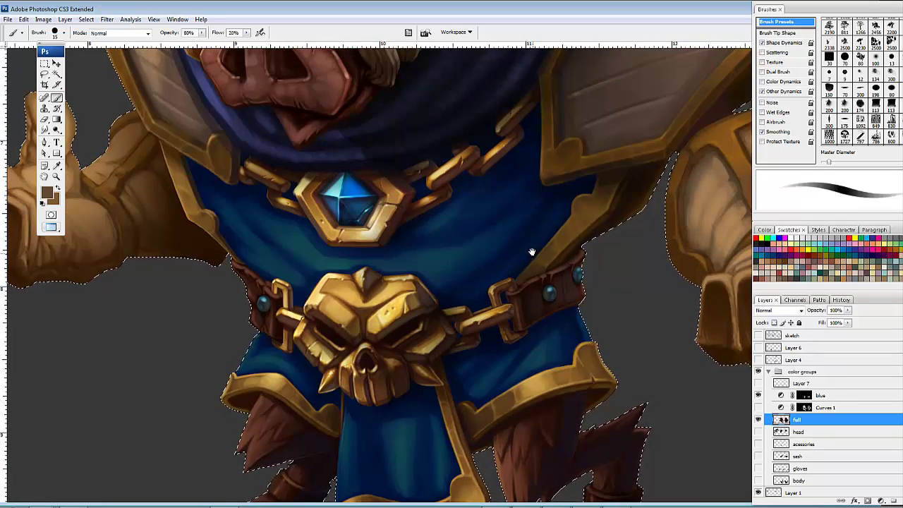
{"action": "left_click_drag", "start_coordinate": [504, 276], "coordinate": [395, 309]}
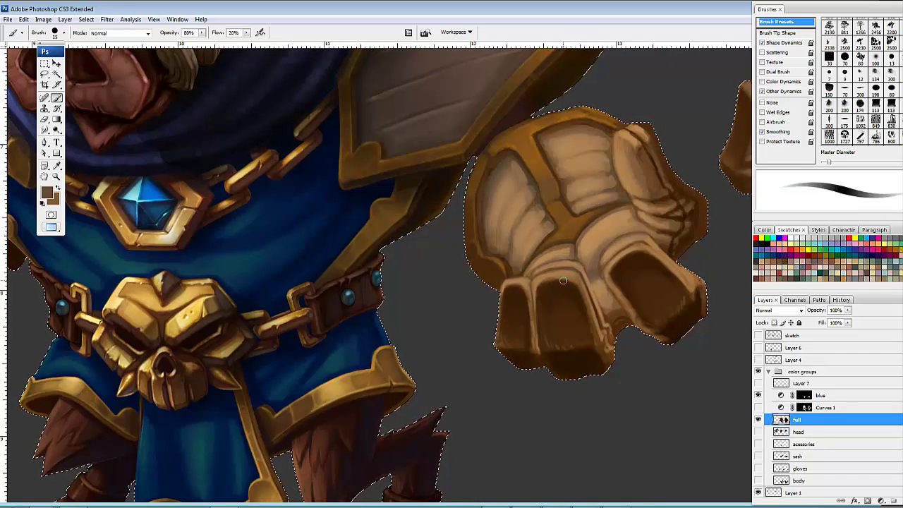
{"action": "left_click", "coordinate": [522, 289], "text": "alt"}
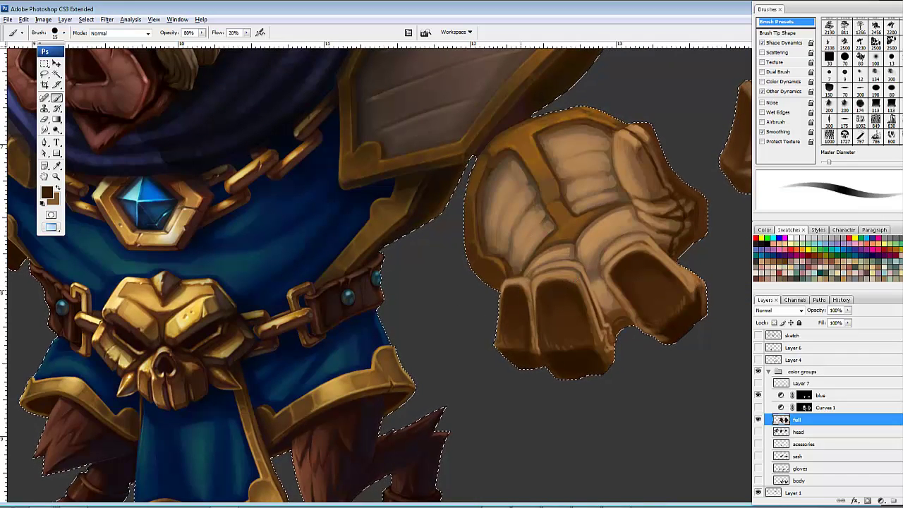
{"action": "left_click_drag", "start_coordinate": [512, 286], "coordinate": [522, 290]}
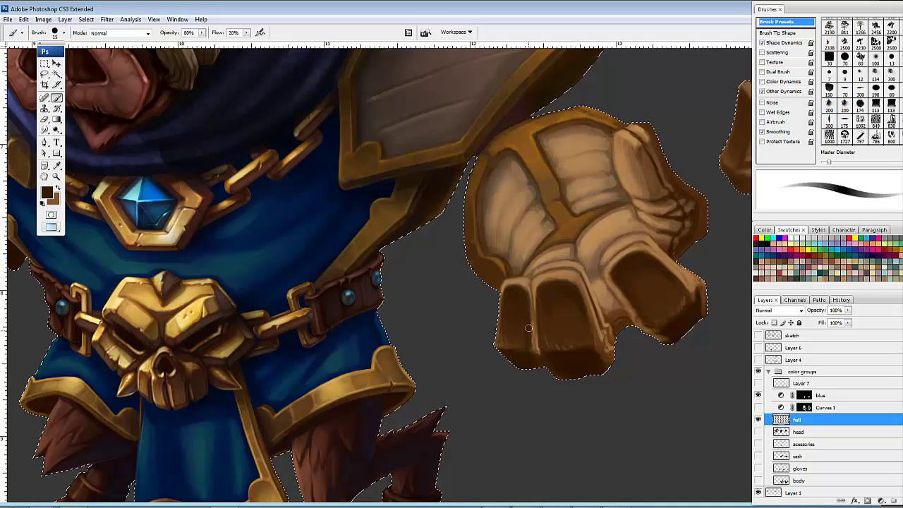
{"action": "left_click_drag", "start_coordinate": [588, 314], "coordinate": [609, 318]}
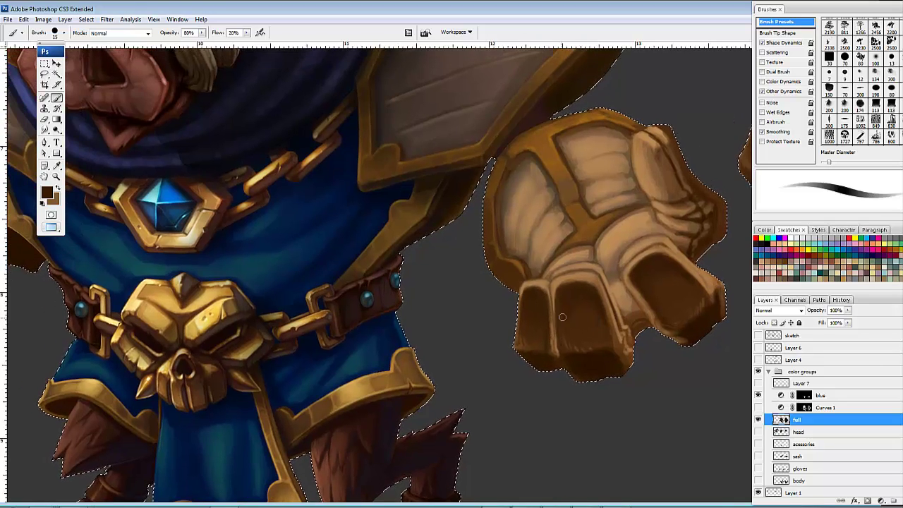
{"action": "left_click", "coordinate": [529, 331], "text": "alt"}
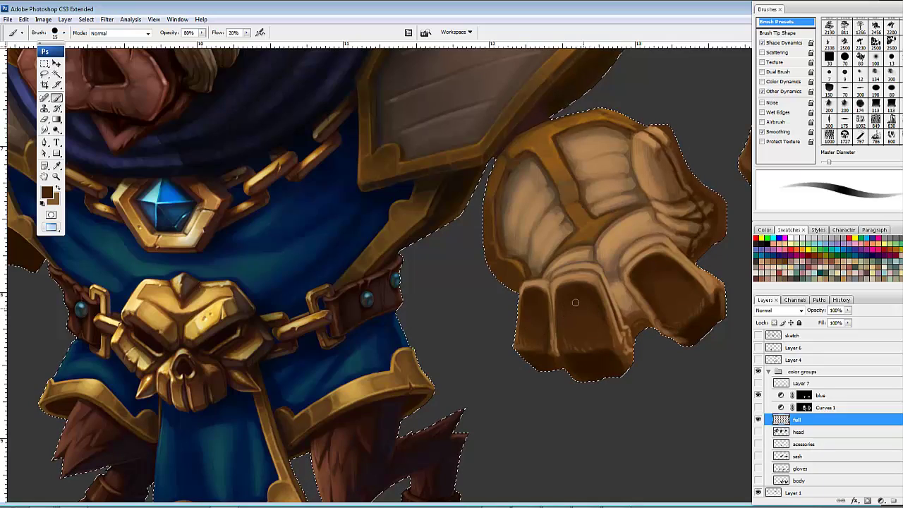
Step: Examine the gloves, torso, belt and skirt of the front view for areas that need more painting
{"action": "left_click_drag", "start_coordinate": [639, 348], "coordinate": [491, 338]}
{"action": "left_click_drag", "start_coordinate": [572, 311], "coordinate": [512, 317]}
{"action": "mouse_move", "coordinate": [568, 289]}
{"action": "left_mouse_down"}
{"action": "mouse_move", "coordinate": [538, 364]}
{"action": "mouse_move", "coordinate": [575, 340]}
{"action": "mouse_move", "coordinate": [580, 352]}
{"action": "mouse_move", "coordinate": [592, 347]}
{"action": "mouse_move", "coordinate": [588, 322]}
{"action": "mouse_move", "coordinate": [601, 333]}
{"action": "mouse_move", "coordinate": [561, 336]}
{"action": "left_mouse_up"}
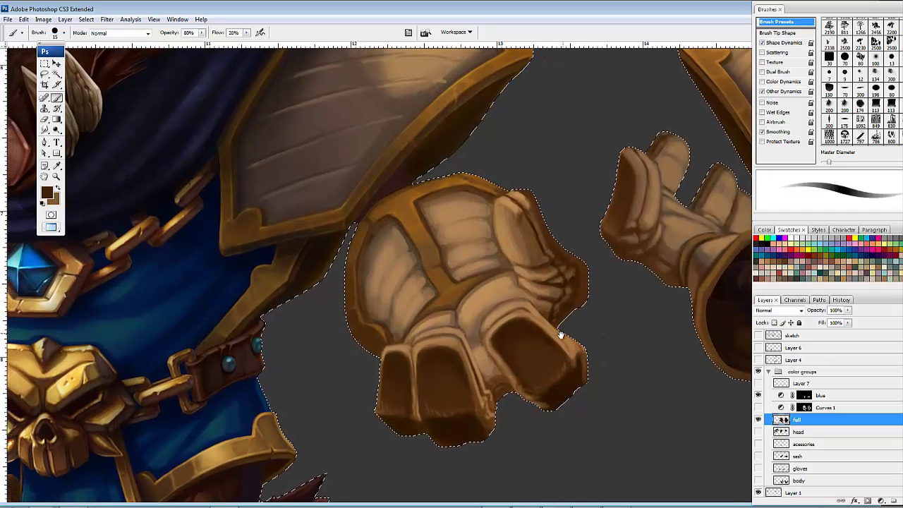
{"action": "left_click_drag", "start_coordinate": [649, 291], "coordinate": [560, 303]}
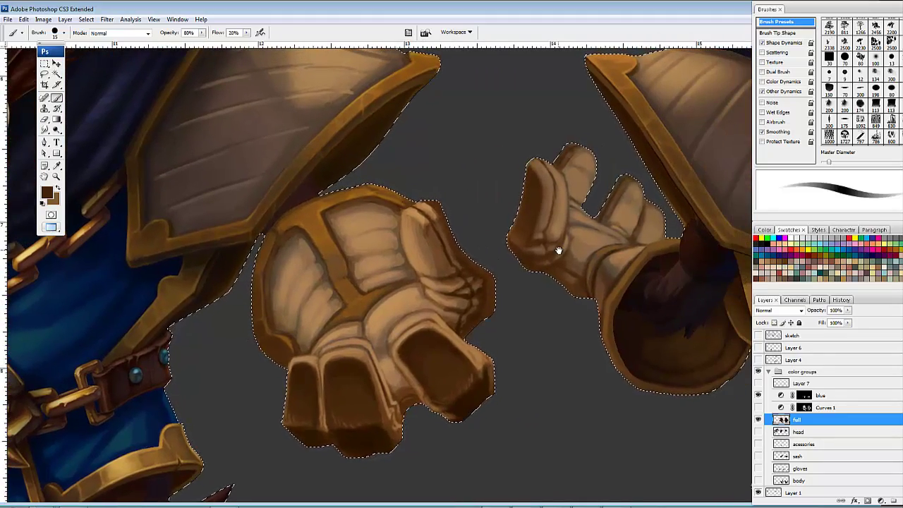
{"action": "left_click_drag", "start_coordinate": [544, 346], "coordinate": [741, 325]}
{"action": "left_click_drag", "start_coordinate": [562, 315], "coordinate": [741, 272]}
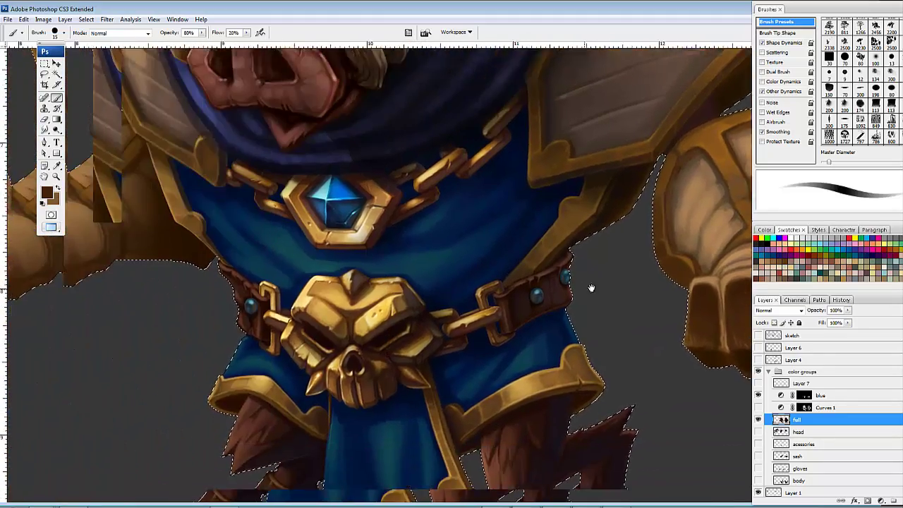
{"action": "left_click_drag", "start_coordinate": [590, 286], "coordinate": [695, 276]}
{"action": "left_click_drag", "start_coordinate": [612, 322], "coordinate": [538, 303]}
{"action": "left_click_drag", "start_coordinate": [619, 351], "coordinate": [595, 385]}
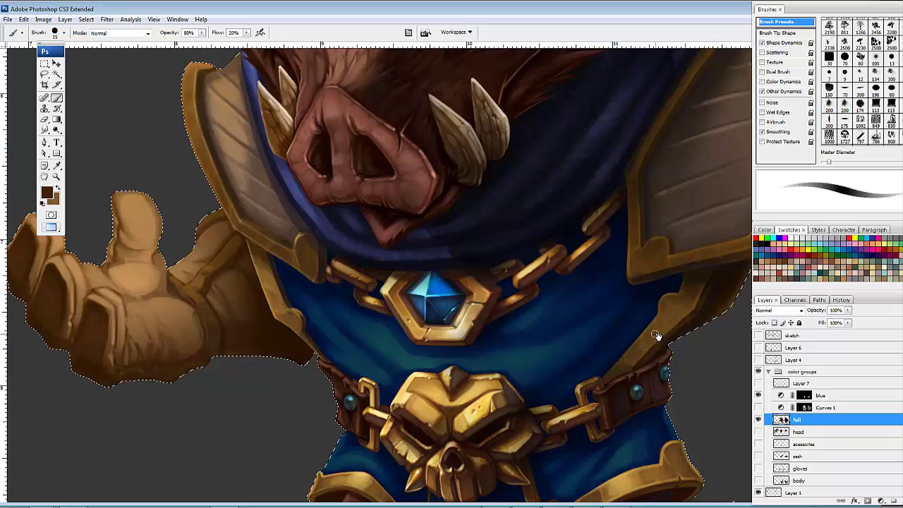
{"action": "mouse_move", "coordinate": [676, 338]}
{"action": "left_mouse_down"}
{"action": "mouse_move", "coordinate": [591, 298]}
{"action": "mouse_move", "coordinate": [588, 288]}
{"action": "left_mouse_up"}
{"action": "left_click_drag", "start_coordinate": [625, 334], "coordinate": [663, 257]}
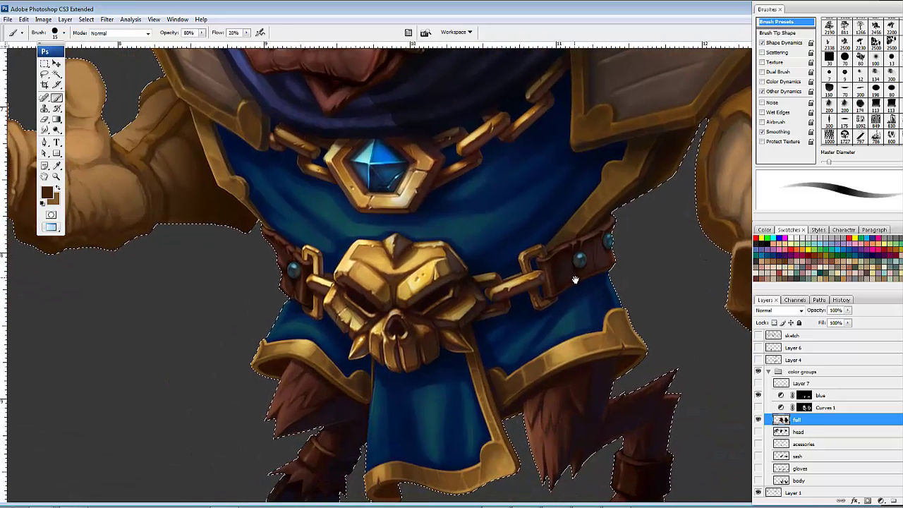
{"action": "left_click_drag", "start_coordinate": [547, 274], "coordinate": [680, 351]}
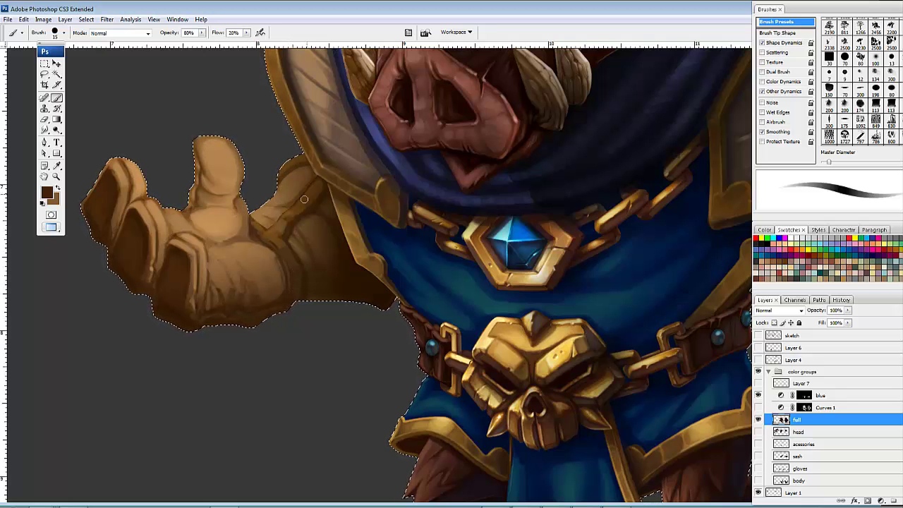
{"action": "mouse_move", "coordinate": [410, 293]}
{"action": "left_mouse_down"}
{"action": "mouse_move", "coordinate": [416, 283]}
{"action": "mouse_move", "coordinate": [413, 293]}
{"action": "left_mouse_up"}
{"action": "left_click_drag", "start_coordinate": [554, 312], "coordinate": [145, 251]}
{"action": "left_click_drag", "start_coordinate": [440, 299], "coordinate": [408, 386]}
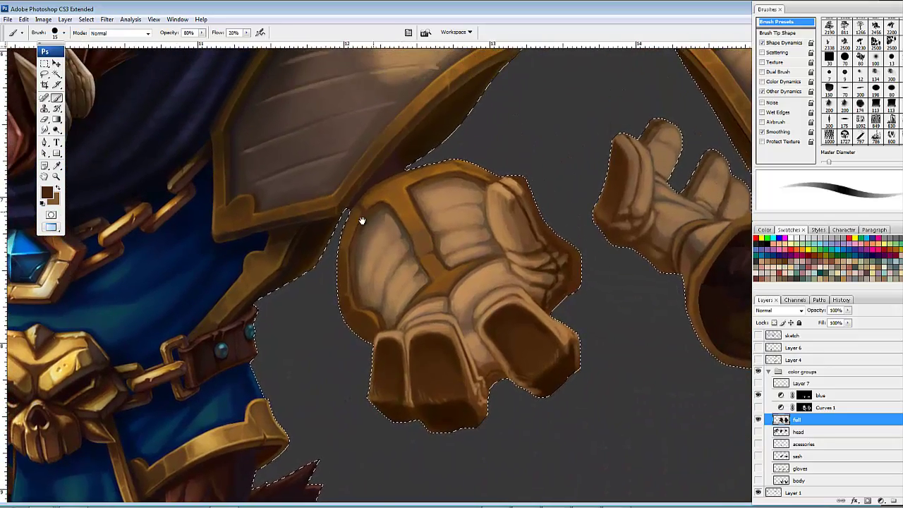
Step: Touch up the lowered glove's upper rim and the tunic edge beneath the shoulder plate with sampled light and dark browns
{"action": "left_click_drag", "start_coordinate": [373, 177], "coordinate": [442, 202]}
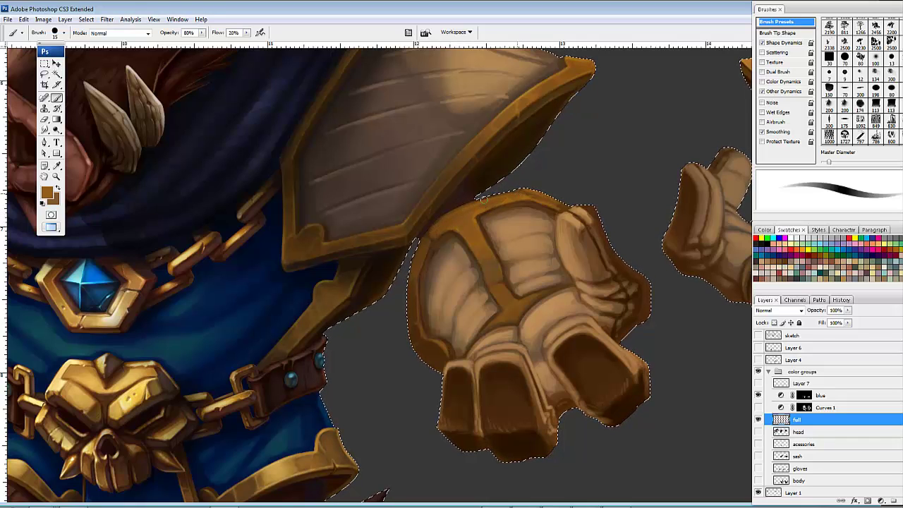
{"action": "left_click", "coordinate": [465, 203], "text": "alt"}
{"action": "left_click_drag", "start_coordinate": [494, 176], "coordinate": [549, 128]}
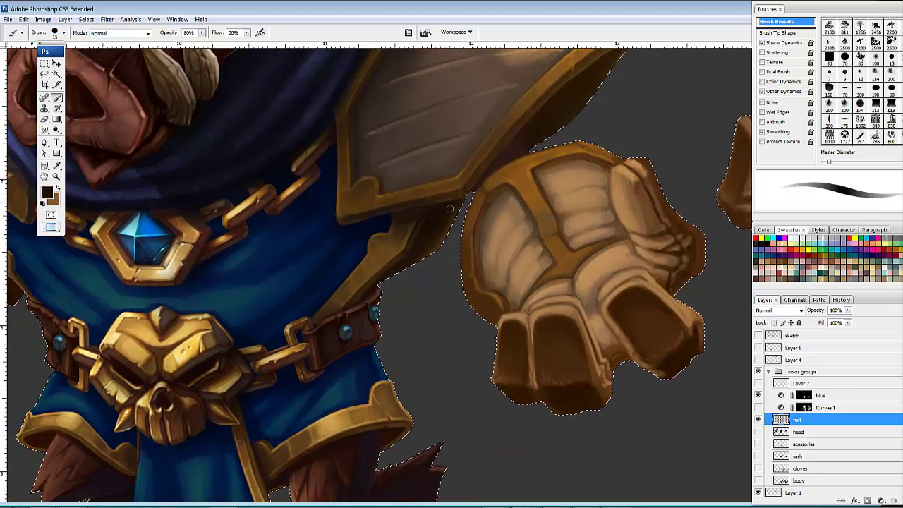
{"action": "left_click_drag", "start_coordinate": [462, 237], "coordinate": [459, 230]}
{"action": "left_click_drag", "start_coordinate": [557, 260], "coordinate": [553, 232]}
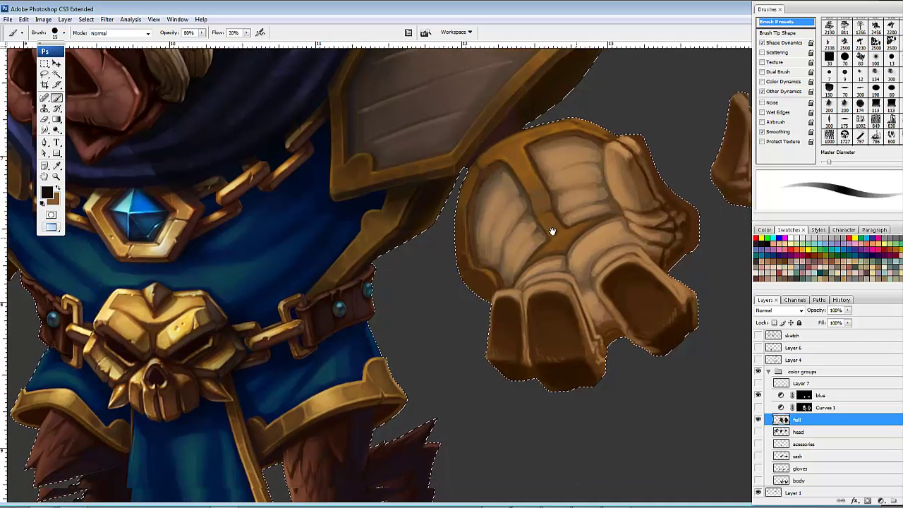
Step: Shade the near end of the gold skirt trim on the back view with a sampled dark brown
{"action": "left_click_drag", "start_coordinate": [701, 299], "coordinate": [539, 265]}
{"action": "left_click_drag", "start_coordinate": [494, 211], "coordinate": [619, 288]}
{"action": "left_click_drag", "start_coordinate": [489, 328], "coordinate": [504, 244]}
{"action": "left_click_drag", "start_coordinate": [433, 276], "coordinate": [327, 230]}
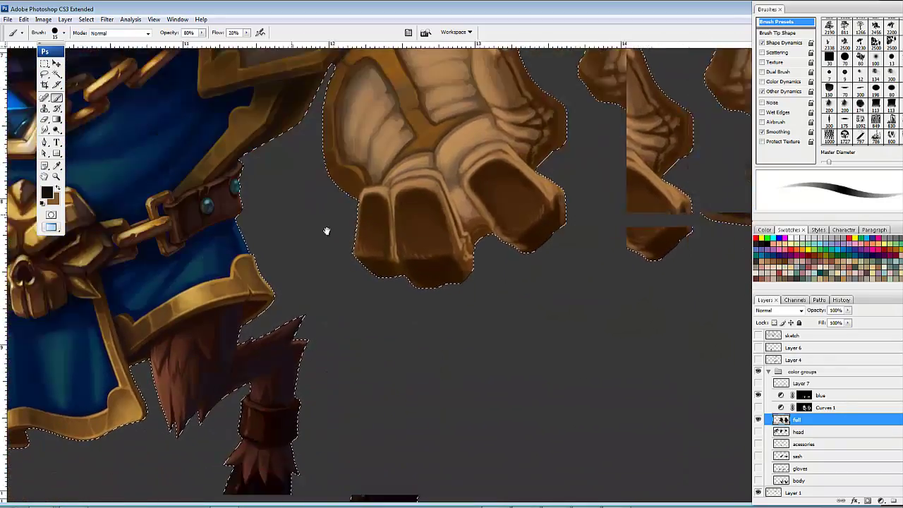
{"action": "left_click_drag", "start_coordinate": [564, 211], "coordinate": [420, 297]}
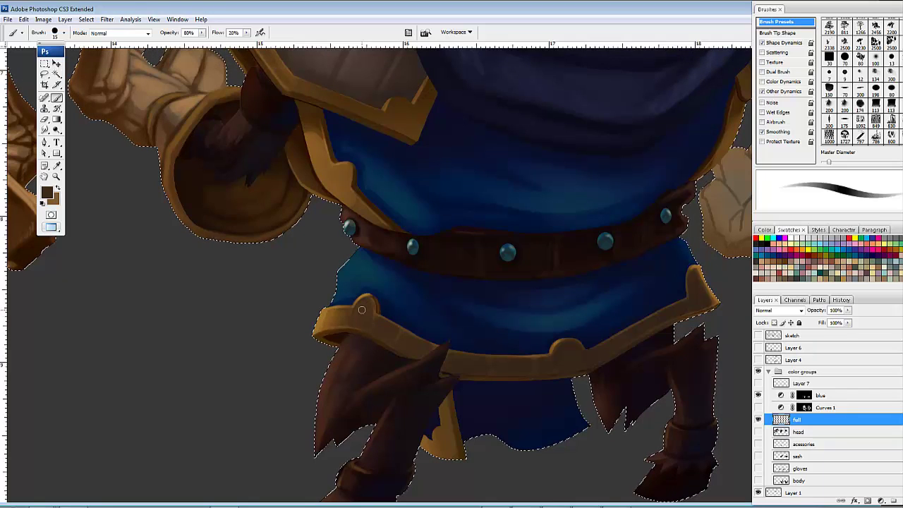
{"action": "left_click", "coordinate": [381, 327], "text": "alt"}
{"action": "left_click_drag", "start_coordinate": [449, 329], "coordinate": [512, 324]}
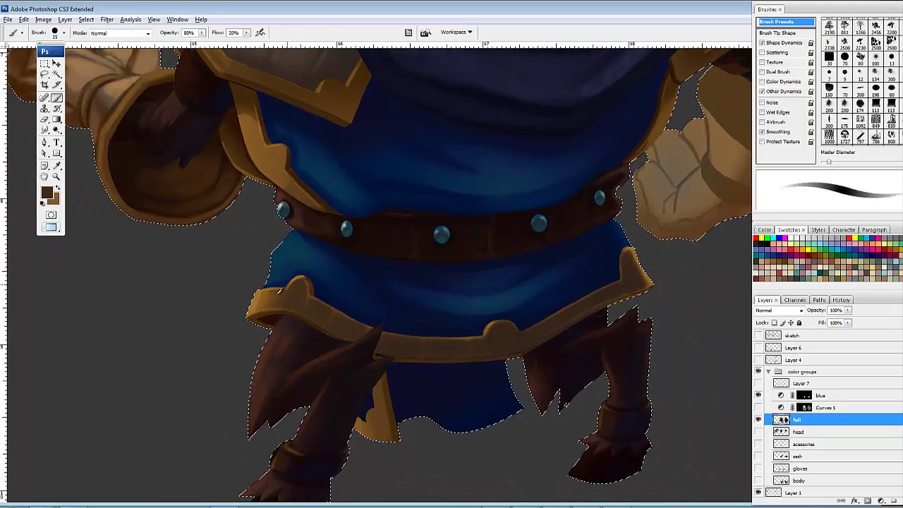
{"action": "left_click_drag", "start_coordinate": [403, 350], "coordinate": [335, 343]}
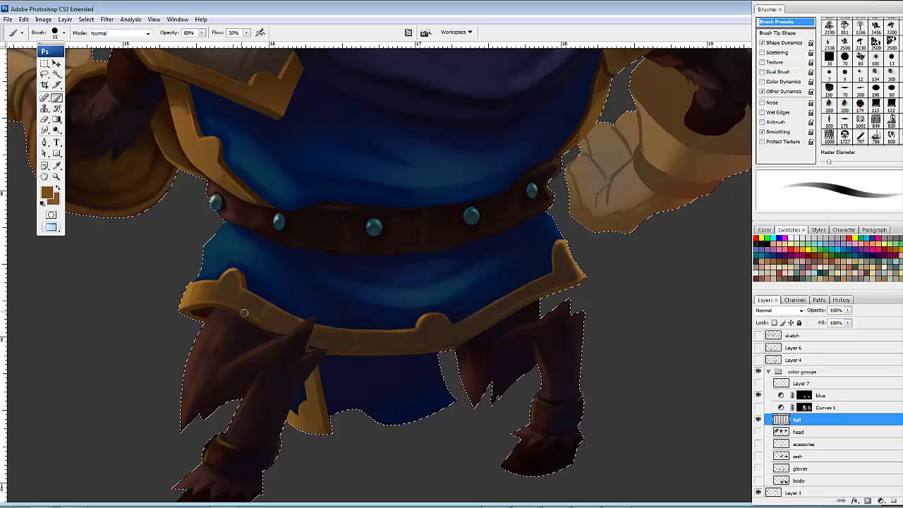
Step: Refine the back view's gold hem trim above the raised leg fur with sampled golden and dark browns
{"action": "mouse_move", "coordinate": [243, 296]}
{"action": "left_mouse_down"}
{"action": "mouse_move", "coordinate": [349, 301]}
{"action": "mouse_move", "coordinate": [371, 272]}
{"action": "left_mouse_up"}
{"action": "mouse_move", "coordinate": [447, 306]}
{"action": "left_mouse_down"}
{"action": "mouse_move", "coordinate": [385, 282]}
{"action": "mouse_move", "coordinate": [414, 304]}
{"action": "mouse_move", "coordinate": [488, 308]}
{"action": "left_mouse_up"}
{"action": "mouse_move", "coordinate": [407, 325]}
{"action": "left_mouse_down"}
{"action": "mouse_move", "coordinate": [439, 323]}
{"action": "mouse_move", "coordinate": [382, 321]}
{"action": "mouse_move", "coordinate": [460, 327]}
{"action": "mouse_move", "coordinate": [388, 322]}
{"action": "mouse_move", "coordinate": [444, 328]}
{"action": "left_mouse_up"}
{"action": "left_click", "coordinate": [388, 325], "text": "alt"}
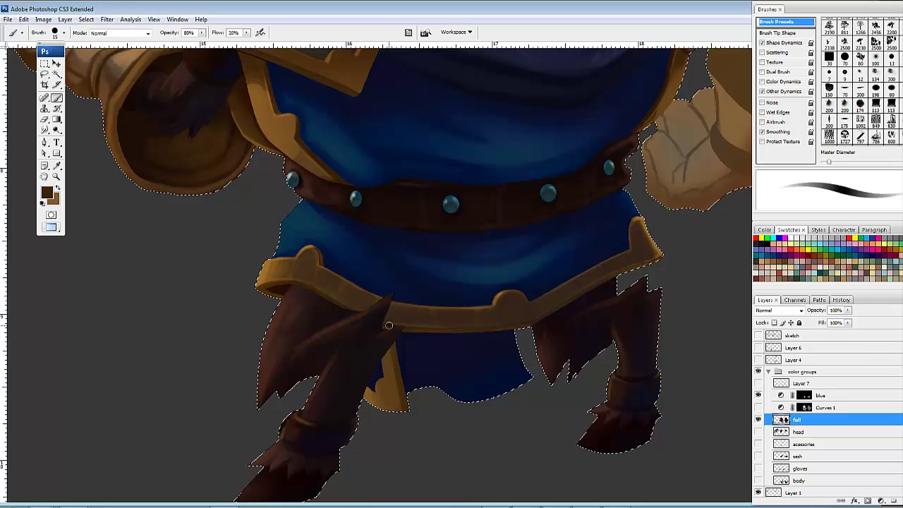
Step: Refine the lower edge of the back view's hem trim, comparing it with the trim on the front view
{"action": "left_click_drag", "start_coordinate": [354, 335], "coordinate": [610, 340]}
{"action": "left_click_drag", "start_coordinate": [406, 334], "coordinate": [875, 340]}
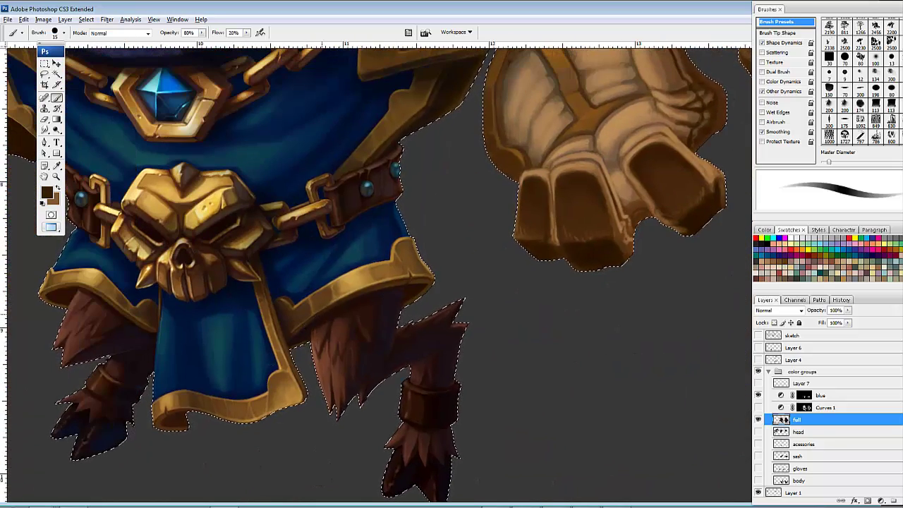
{"action": "scroll", "coordinate": [540, 297], "scroll_direction": "right", "scroll_amount": 6}
{"action": "left_click_drag", "start_coordinate": [558, 357], "coordinate": [449, 334]}
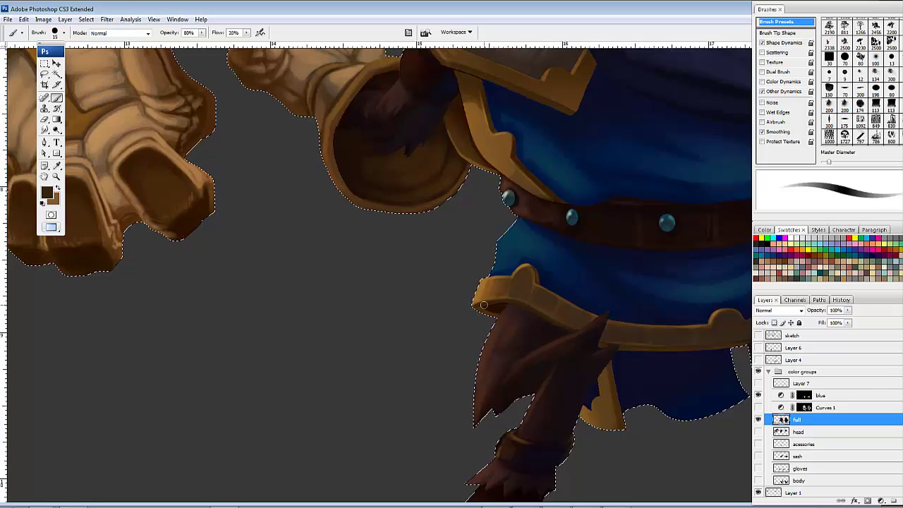
{"action": "left_click_drag", "start_coordinate": [617, 315], "coordinate": [506, 300]}
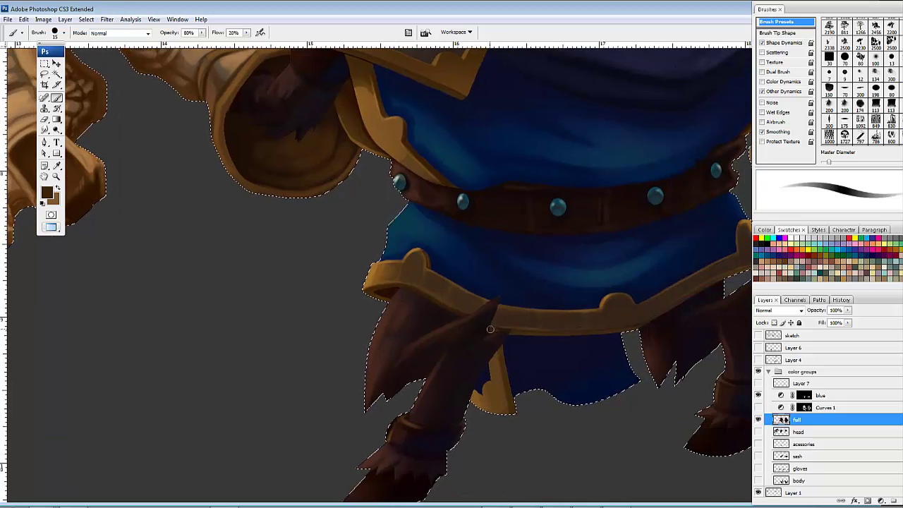
{"action": "scroll", "coordinate": [134, 300], "scroll_direction": "left", "scroll_amount": 10}
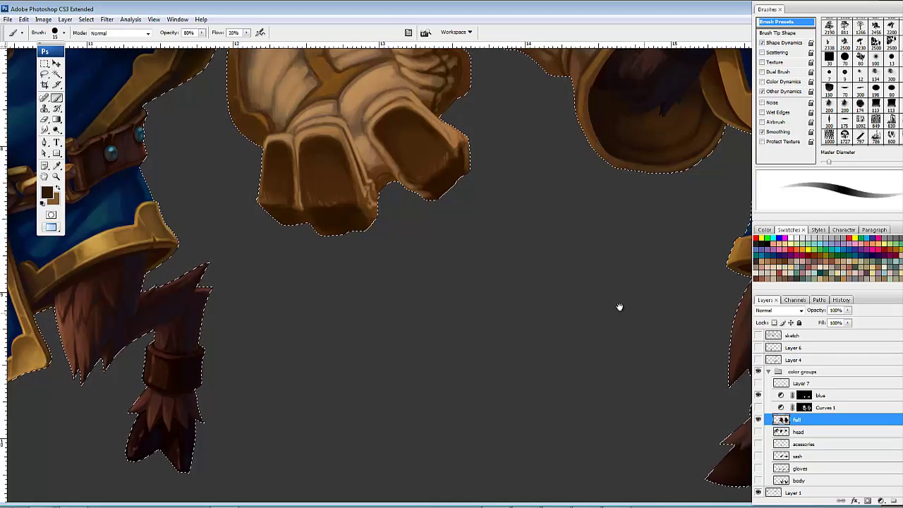
{"action": "scroll", "coordinate": [618, 306], "scroll_direction": "right", "scroll_amount": 11}
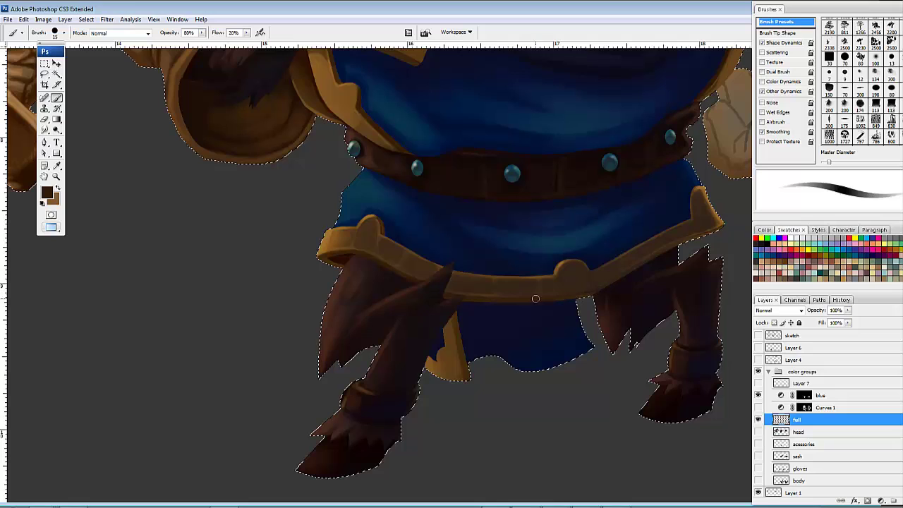
Step: Deepen the shadow under the back view's hem trim where it meets the far leg, using a near-black colour
{"action": "left_click_drag", "start_coordinate": [615, 299], "coordinate": [528, 322]}
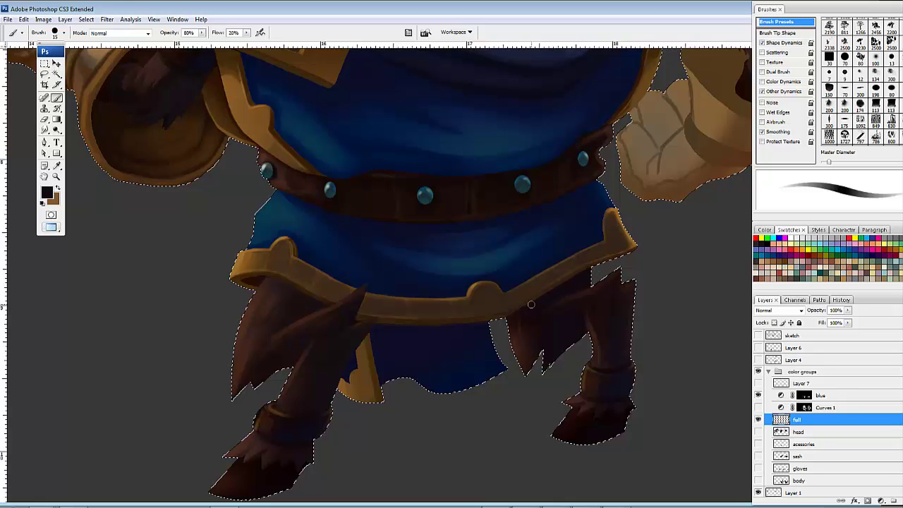
{"action": "mouse_move", "coordinate": [532, 305]}
{"action": "left_mouse_down"}
{"action": "mouse_move", "coordinate": [507, 308]}
{"action": "mouse_move", "coordinate": [490, 339]}
{"action": "left_mouse_up"}
{"action": "left_click_drag", "start_coordinate": [625, 272], "coordinate": [627, 232]}
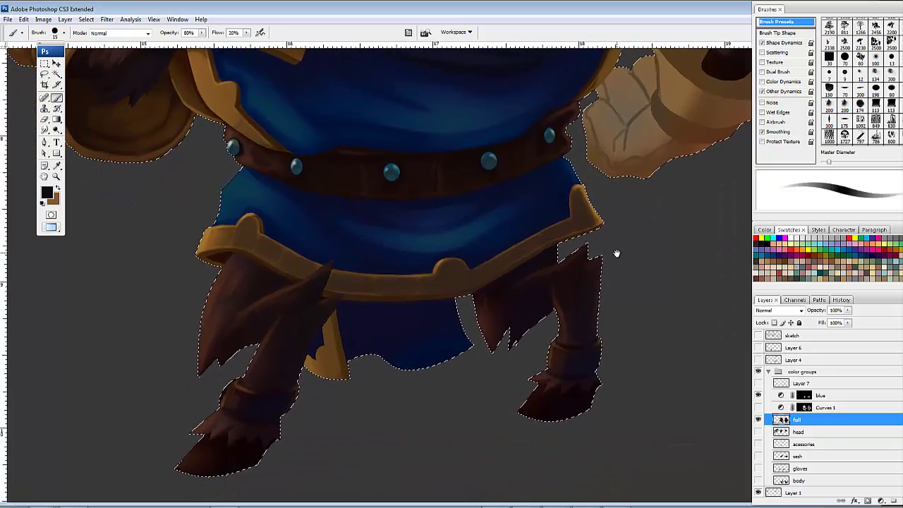
{"action": "mouse_move", "coordinate": [565, 265]}
{"action": "left_mouse_down"}
{"action": "mouse_move", "coordinate": [546, 278]}
{"action": "mouse_move", "coordinate": [558, 260]}
{"action": "left_mouse_up"}
{"action": "left_click_drag", "start_coordinate": [488, 289], "coordinate": [424, 303]}
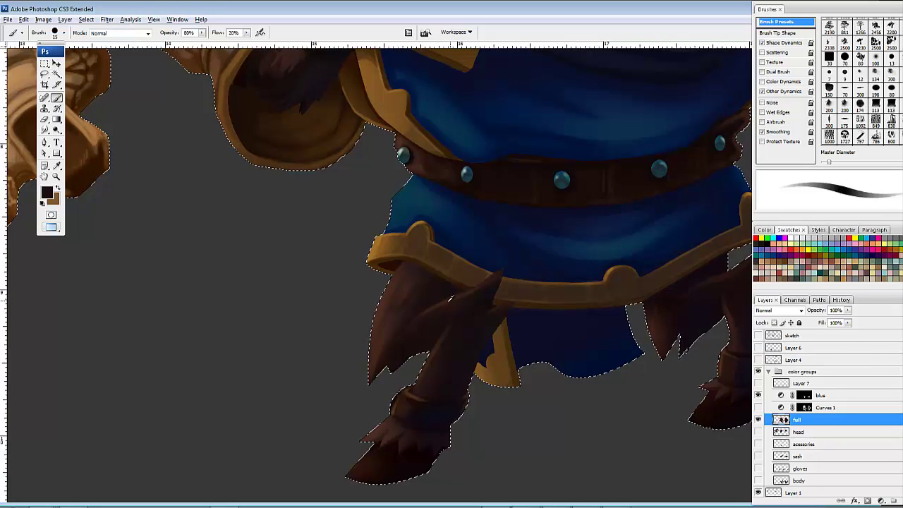
Step: Shade the fur and lower leg of the back view's near leg with a sampled dark reddish brown
{"action": "left_click", "coordinate": [440, 311], "text": "alt"}
{"action": "left_click_drag", "start_coordinate": [418, 334], "coordinate": [427, 325]}
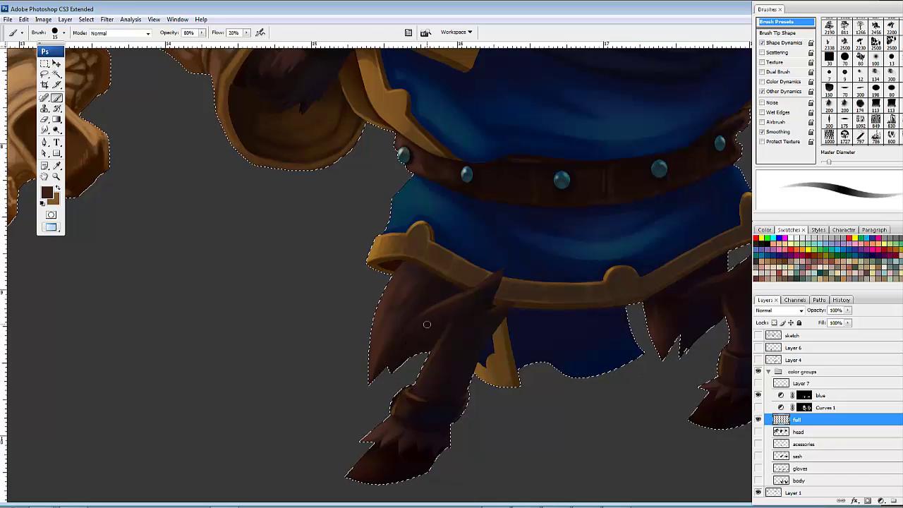
{"action": "mouse_move", "coordinate": [375, 344]}
{"action": "left_mouse_down"}
{"action": "mouse_move", "coordinate": [423, 341]}
{"action": "mouse_move", "coordinate": [433, 284]}
{"action": "mouse_move", "coordinate": [335, 283]}
{"action": "left_mouse_up"}
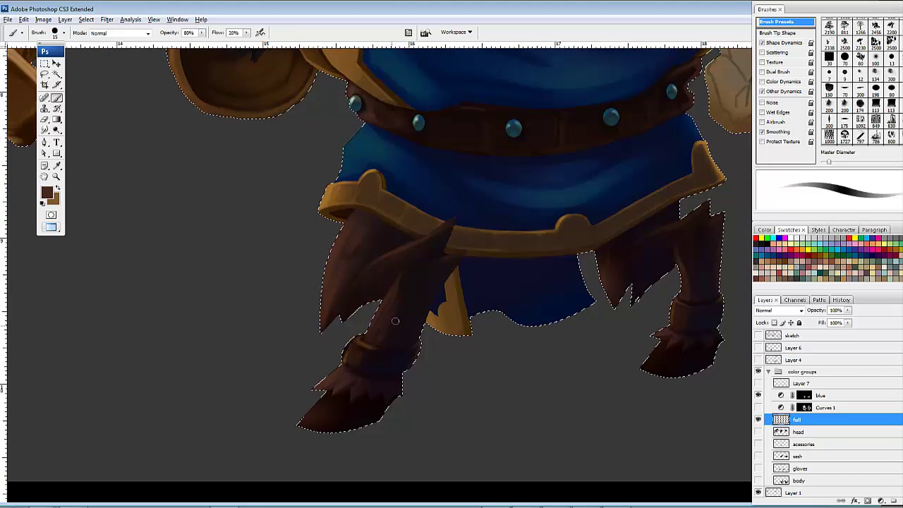
{"action": "left_click_drag", "start_coordinate": [333, 375], "coordinate": [368, 360]}
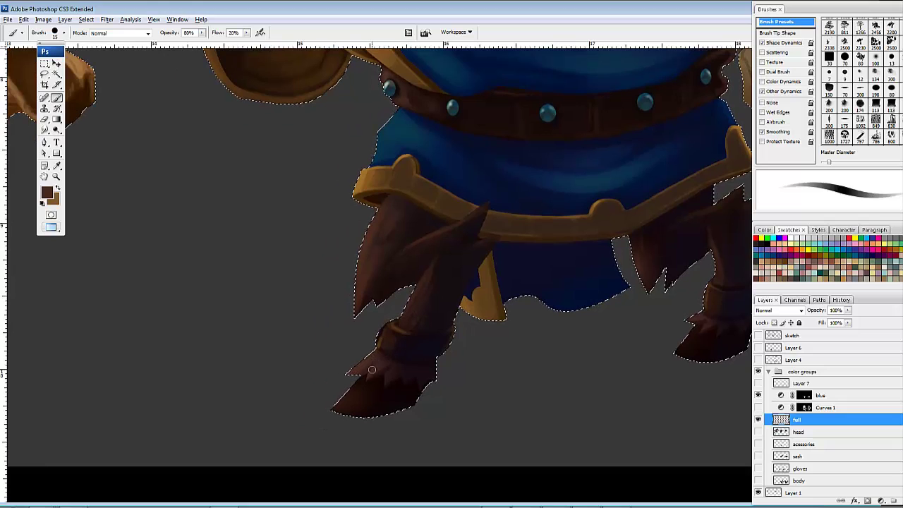
{"action": "left_click_drag", "start_coordinate": [448, 343], "coordinate": [460, 373]}
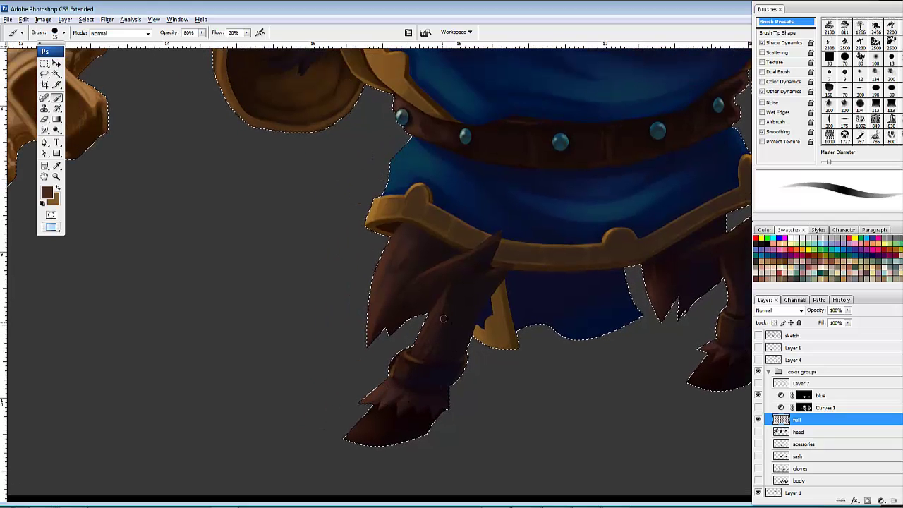
Step: Smudge the near leg's fur on the back view at 80% strength, blending the strands from the hem trim downwards
{"action": "key", "text": "r"}
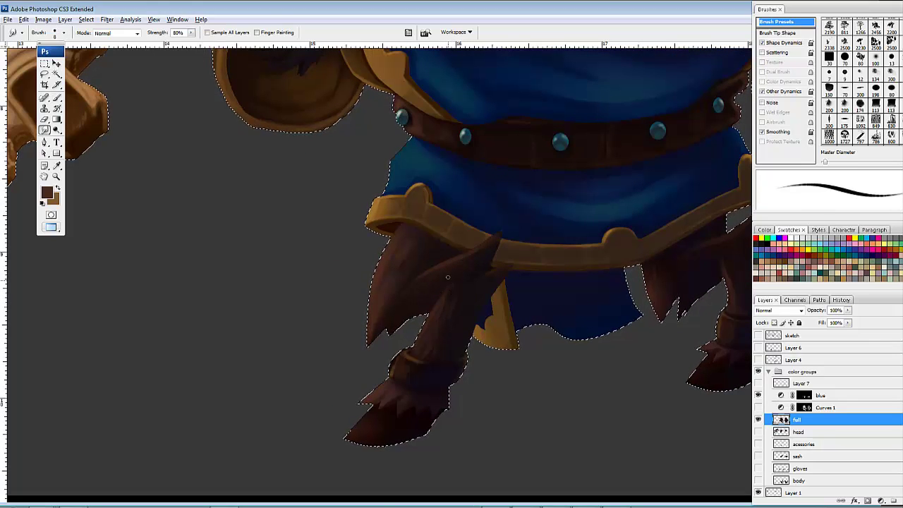
{"action": "left_click_drag", "start_coordinate": [440, 319], "coordinate": [450, 295]}
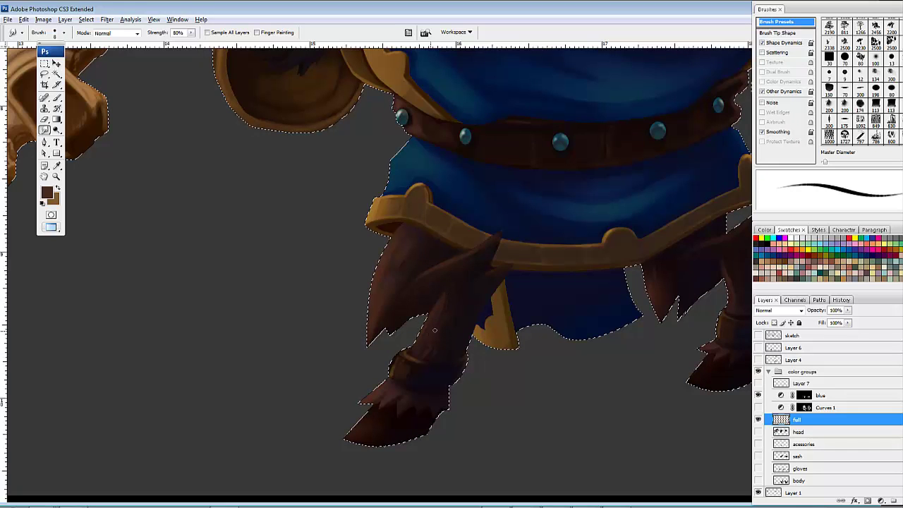
{"action": "left_click_drag", "start_coordinate": [410, 297], "coordinate": [466, 311]}
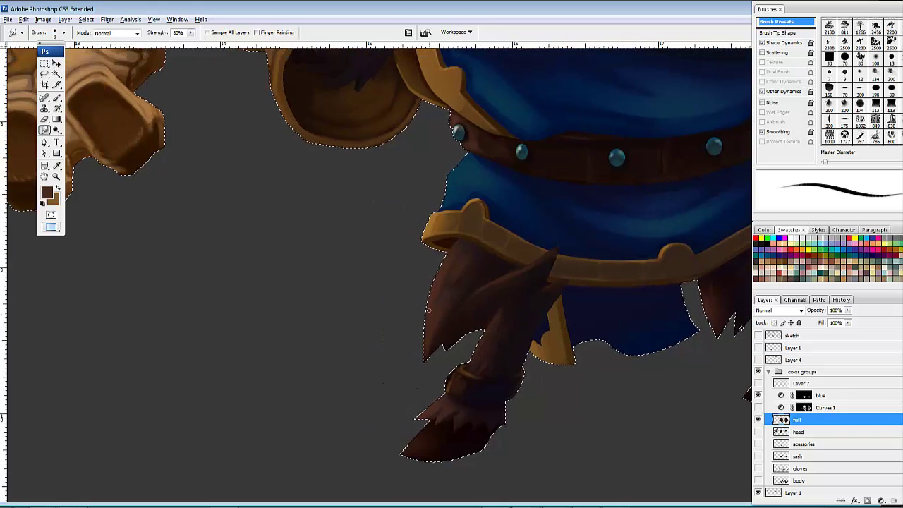
{"action": "left_click_drag", "start_coordinate": [447, 278], "coordinate": [445, 315]}
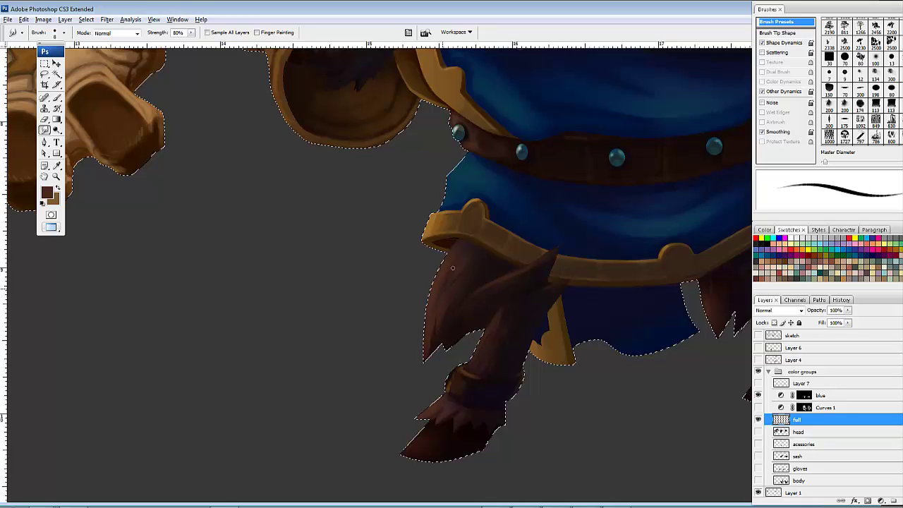
{"action": "mouse_move", "coordinate": [472, 249]}
{"action": "left_mouse_down"}
{"action": "mouse_move", "coordinate": [462, 281]}
{"action": "mouse_move", "coordinate": [519, 269]}
{"action": "left_mouse_up"}
Step: Refine the near leg's fur tips against the back view's gold hem trim, using a sampled dark brown
{"action": "key", "text": "b"}
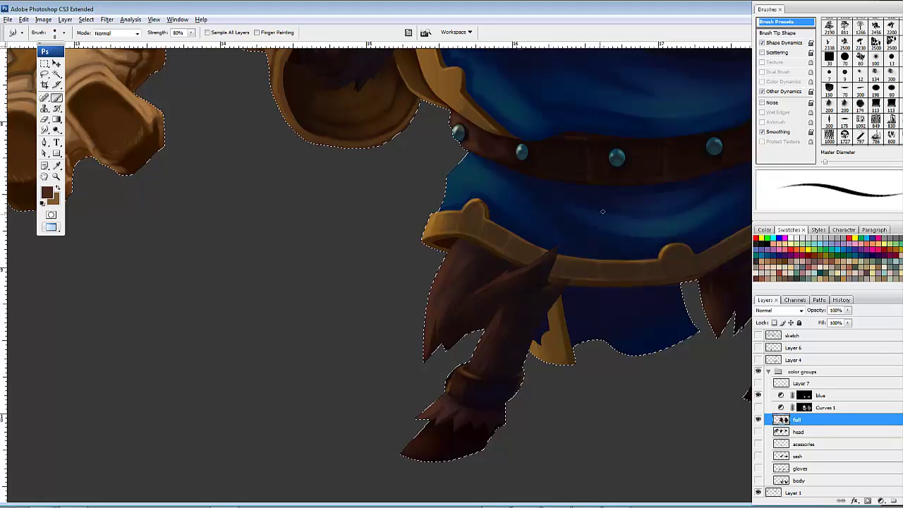
{"action": "mouse_move", "coordinate": [549, 290]}
{"action": "left_mouse_down"}
{"action": "mouse_move", "coordinate": [569, 280]}
{"action": "mouse_move", "coordinate": [544, 290]}
{"action": "left_mouse_up"}
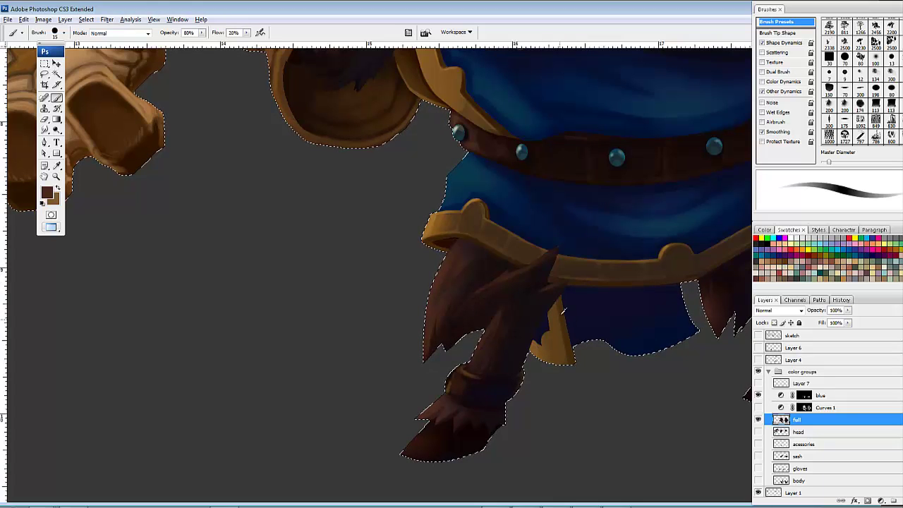
{"action": "left_click", "coordinate": [565, 282], "text": "alt"}
{"action": "left_click_drag", "start_coordinate": [545, 289], "coordinate": [552, 256]}
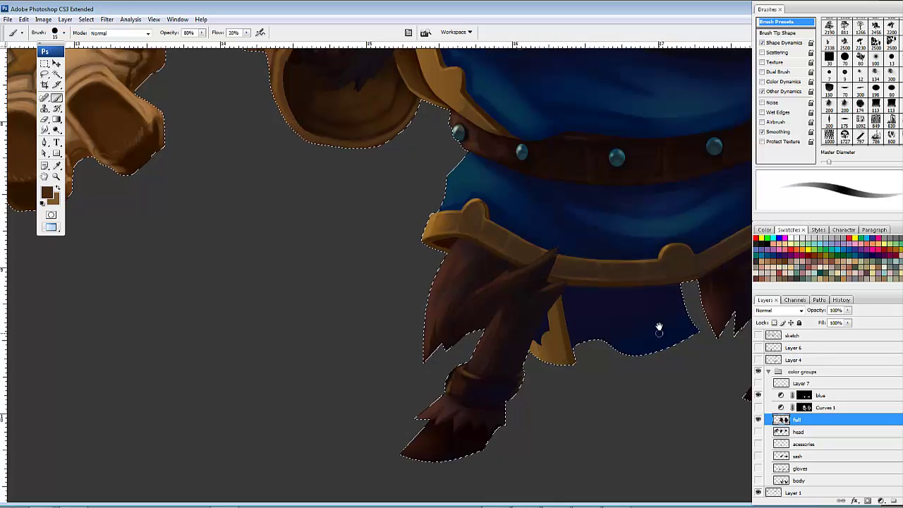
{"action": "scroll", "coordinate": [607, 310], "scroll_direction": "down", "scroll_amount": 3}
{"action": "scroll", "coordinate": [515, 290], "scroll_direction": "right", "scroll_amount": 2}
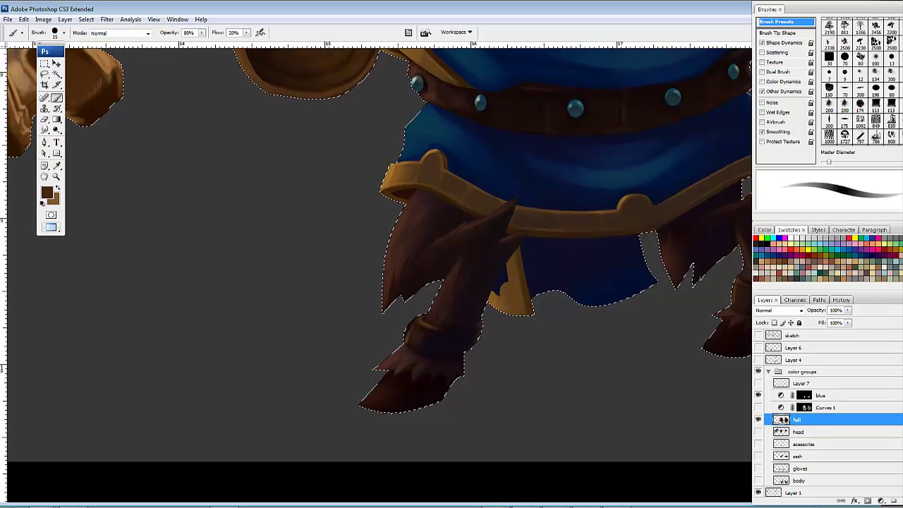
{"action": "key", "text": "ctrl+d"}
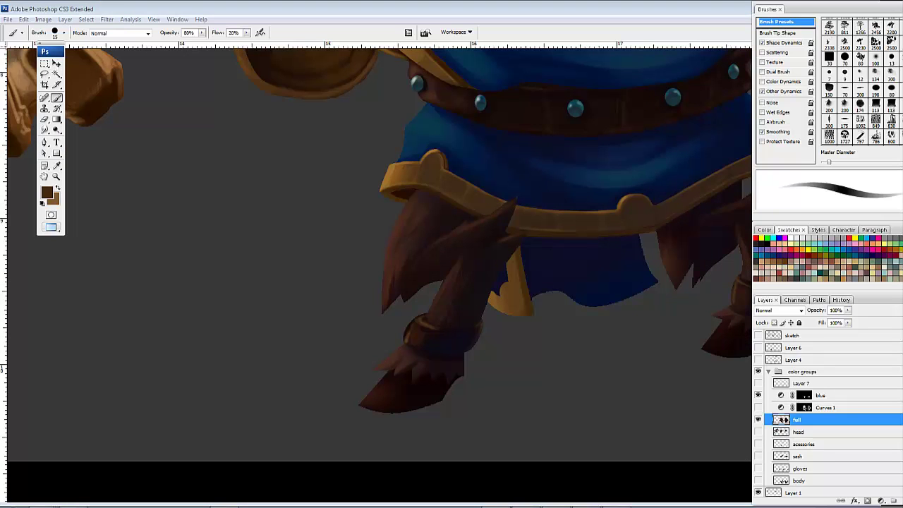
{"action": "key", "text": "ctrl+shift+d"}
Step: Shade the fur of the back view's far leg beneath the hem trim with a sampled dark reddish brown
{"action": "scroll", "coordinate": [443, 309], "scroll_direction": "right", "scroll_amount": 3}
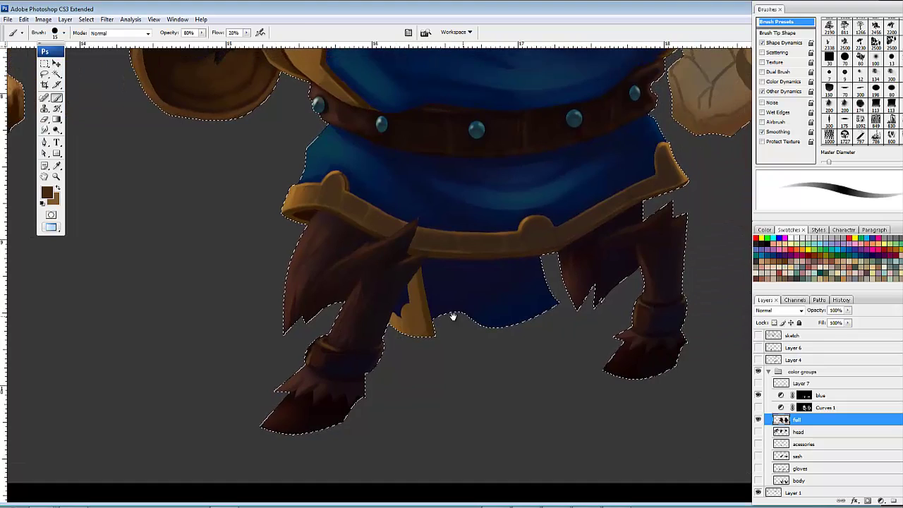
{"action": "left_click", "coordinate": [502, 237], "text": "alt"}
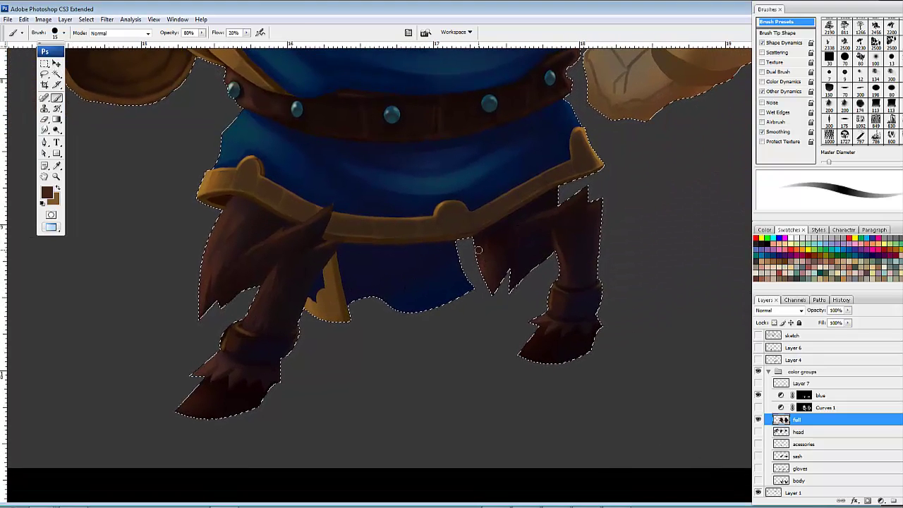
{"action": "left_click_drag", "start_coordinate": [504, 241], "coordinate": [510, 280]}
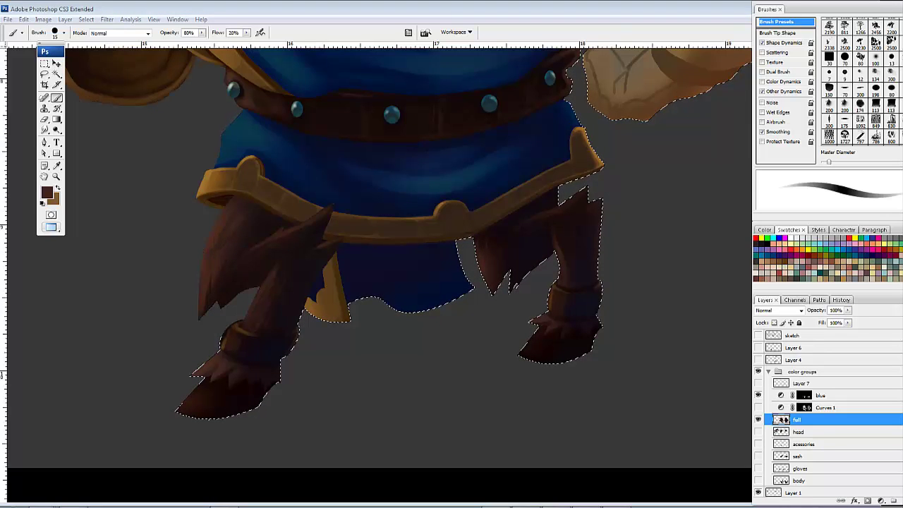
{"action": "key", "text": "ctrl+d"}
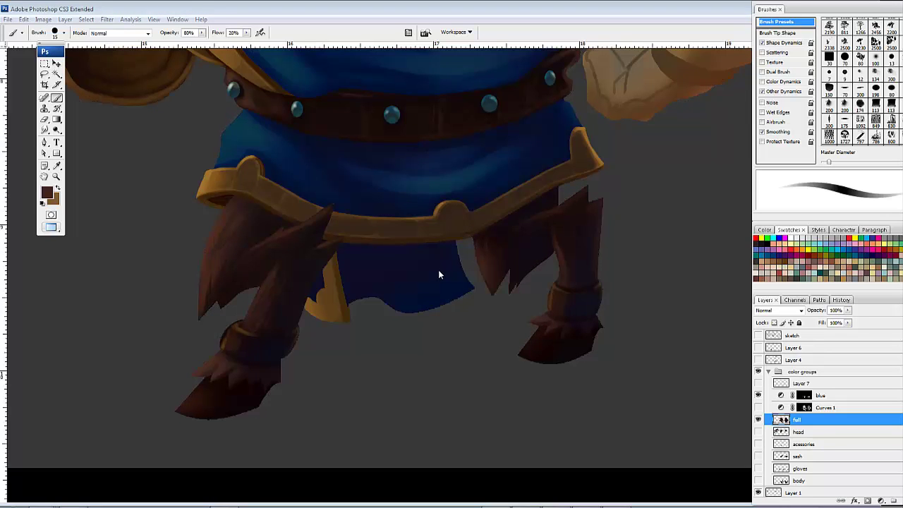
{"action": "left_click", "coordinate": [439, 274]}
Step: Deepen the shadow around the forearm inside the back view's near glove cuff with a near-black brown
{"action": "left_click_drag", "start_coordinate": [532, 303], "coordinate": [467, 441]}
{"action": "mouse_move", "coordinate": [474, 305]}
{"action": "left_mouse_down"}
{"action": "mouse_move", "coordinate": [423, 343]}
{"action": "mouse_move", "coordinate": [660, 357]}
{"action": "mouse_move", "coordinate": [695, 411]}
{"action": "left_mouse_up"}
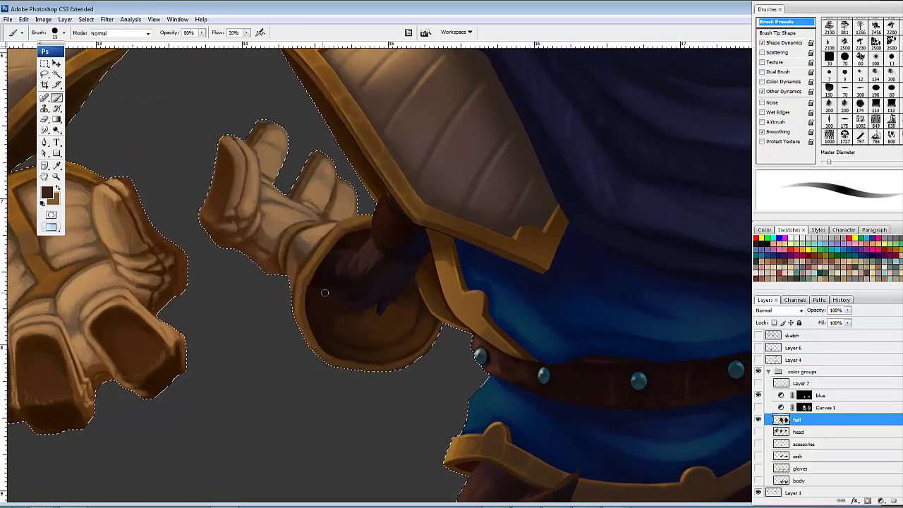
{"action": "mouse_move", "coordinate": [317, 295]}
{"action": "left_mouse_down"}
{"action": "mouse_move", "coordinate": [313, 287]}
{"action": "mouse_move", "coordinate": [353, 243]}
{"action": "left_mouse_up"}
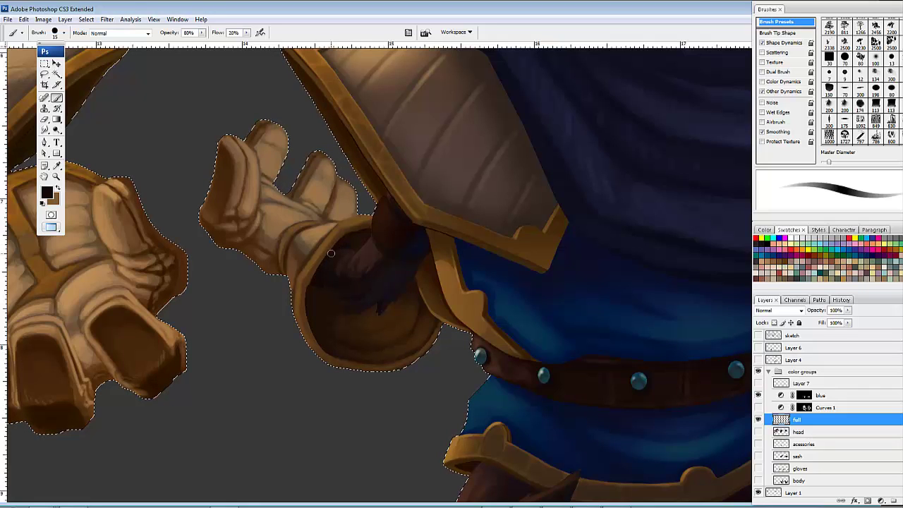
Step: Sample a dark brown from the front view's leg band and shade inside the back view's near glove cuff
{"action": "left_click_drag", "start_coordinate": [449, 257], "coordinate": [458, 298]}
{"action": "left_click_drag", "start_coordinate": [393, 294], "coordinate": [635, 255]}
{"action": "left_click_drag", "start_coordinate": [386, 278], "coordinate": [606, 216]}
{"action": "left_click_drag", "start_coordinate": [381, 369], "coordinate": [412, 218]}
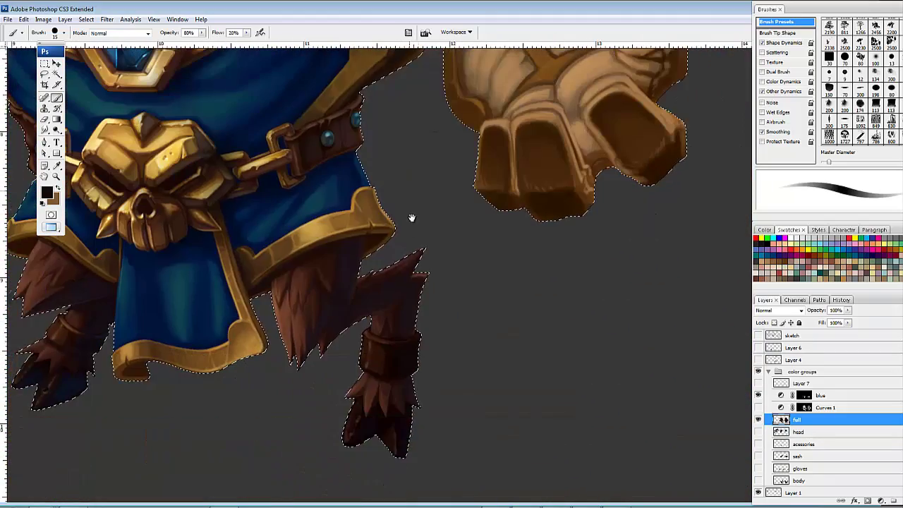
{"action": "left_click", "coordinate": [372, 348], "text": "alt"}
{"action": "left_click_drag", "start_coordinate": [476, 250], "coordinate": [367, 333]}
{"action": "left_click_drag", "start_coordinate": [625, 89], "coordinate": [427, 237]}
{"action": "left_click_drag", "start_coordinate": [529, 212], "coordinate": [439, 276]}
{"action": "mouse_move", "coordinate": [490, 290]}
{"action": "left_mouse_down"}
{"action": "mouse_move", "coordinate": [487, 298]}
{"action": "mouse_move", "coordinate": [469, 290]}
{"action": "mouse_move", "coordinate": [484, 298]}
{"action": "mouse_move", "coordinate": [505, 277]}
{"action": "left_mouse_up"}
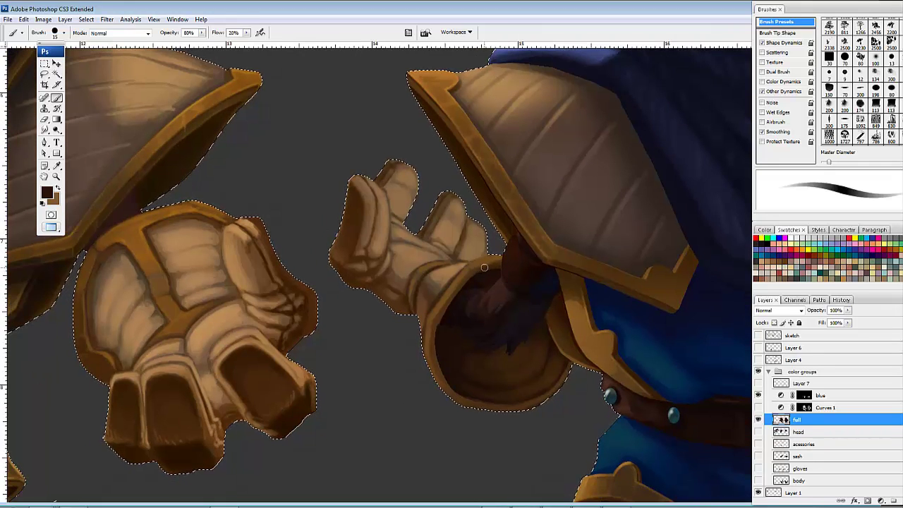
Step: Refine the back view's near forearm band beside the shoulder plate with sampled golden and dark browns
{"action": "left_click", "coordinate": [503, 261], "text": "alt"}
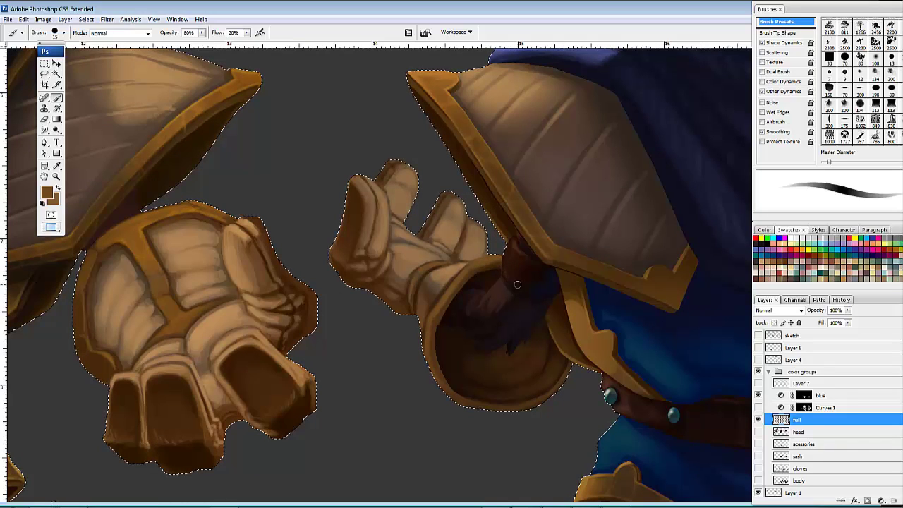
{"action": "mouse_move", "coordinate": [514, 281]}
{"action": "left_mouse_down"}
{"action": "mouse_move", "coordinate": [508, 248]}
{"action": "mouse_move", "coordinate": [515, 250]}
{"action": "left_mouse_up"}
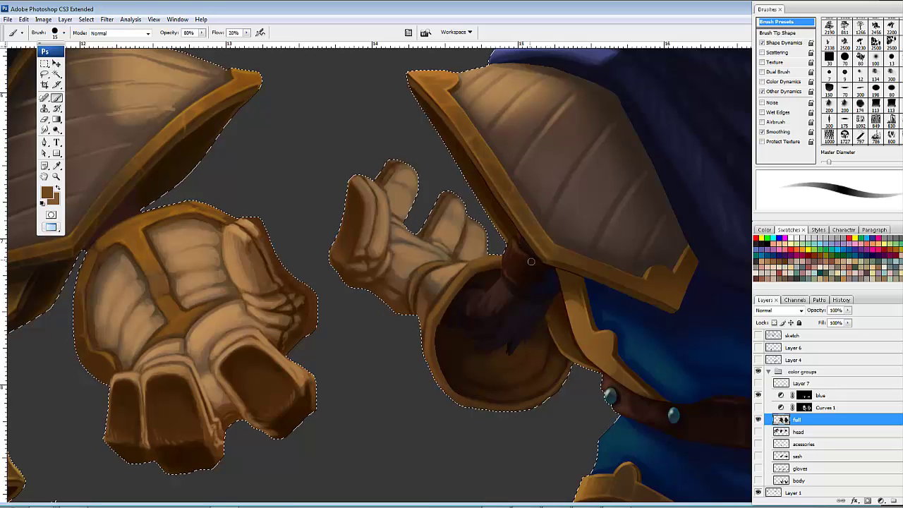
{"action": "left_click", "coordinate": [517, 245], "text": "alt"}
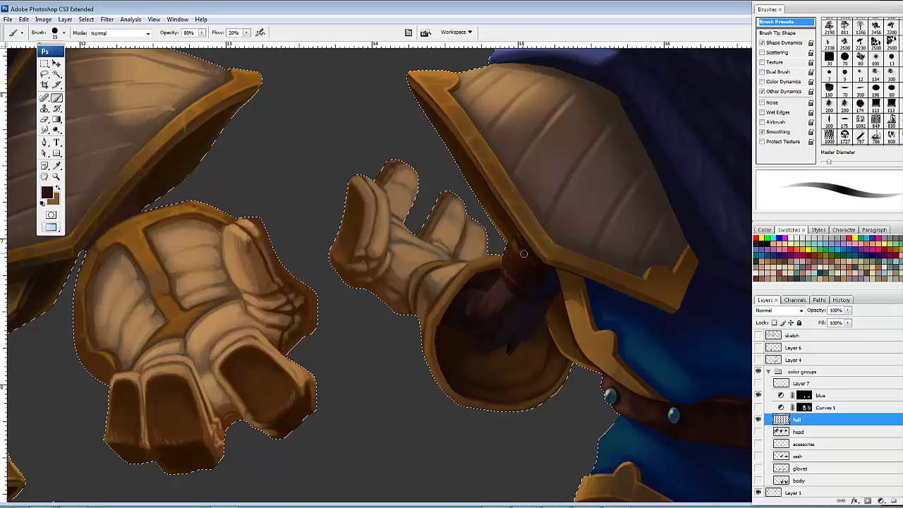
{"action": "left_click_drag", "start_coordinate": [523, 244], "coordinate": [257, 220]}
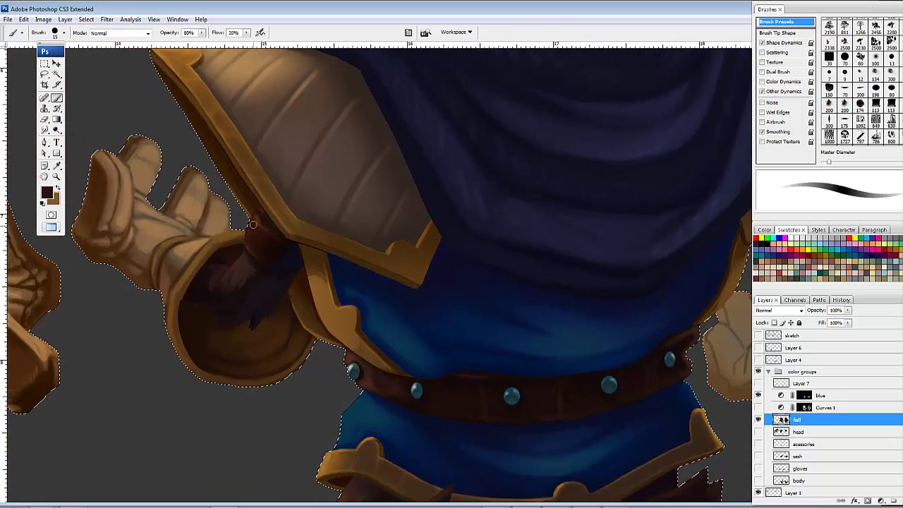
Step: Shade the forearm fur above the back view's far glove with a dark brown sampled near the other arm's band
{"action": "left_click", "coordinate": [258, 219], "text": "alt"}
{"action": "scroll", "coordinate": [498, 261], "scroll_direction": "right", "scroll_amount": 6}
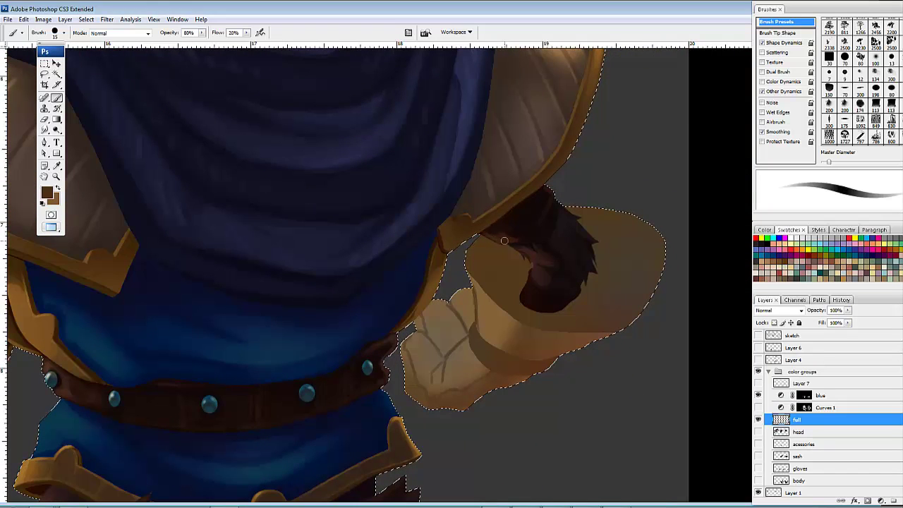
{"action": "mouse_move", "coordinate": [548, 195]}
{"action": "left_mouse_down"}
{"action": "mouse_move", "coordinate": [534, 233]}
{"action": "mouse_move", "coordinate": [551, 204]}
{"action": "mouse_move", "coordinate": [558, 223]}
{"action": "mouse_move", "coordinate": [588, 234]}
{"action": "left_mouse_up"}
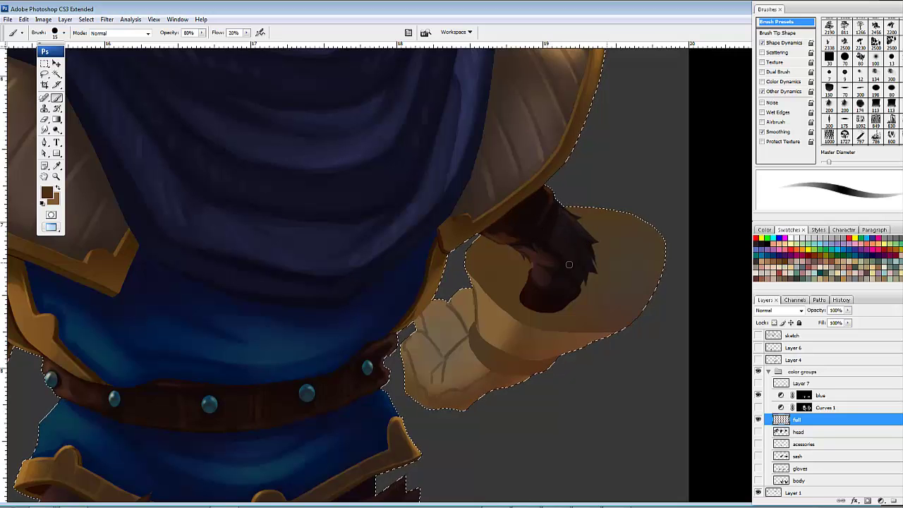
{"action": "scroll", "coordinate": [564, 240], "scroll_direction": "down", "scroll_amount": 1}
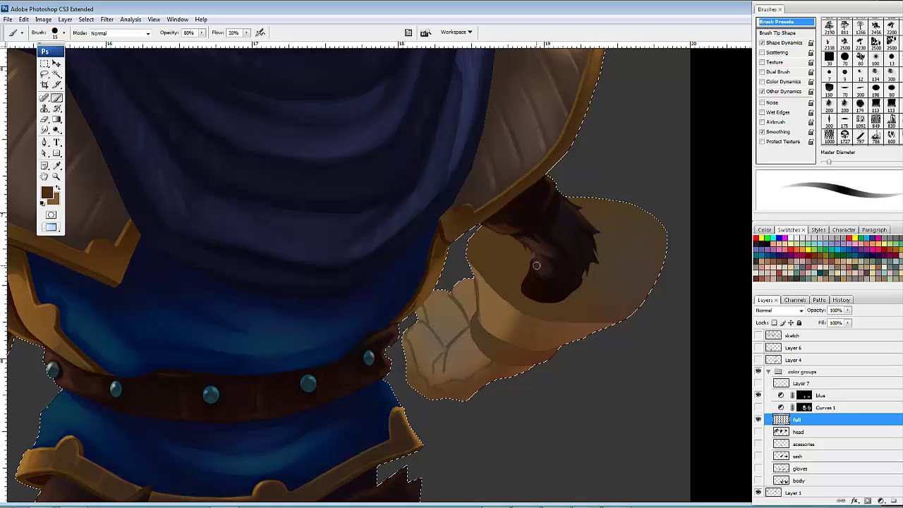
{"action": "mouse_move", "coordinate": [622, 295]}
{"action": "left_mouse_down"}
{"action": "mouse_move", "coordinate": [656, 290]}
{"action": "mouse_move", "coordinate": [619, 321]}
{"action": "mouse_move", "coordinate": [600, 235]}
{"action": "left_mouse_up"}
Step: Examine the back view from head to hooves, comparing its overall shading with the front view
{"action": "key", "text": "ctrl+minus"}
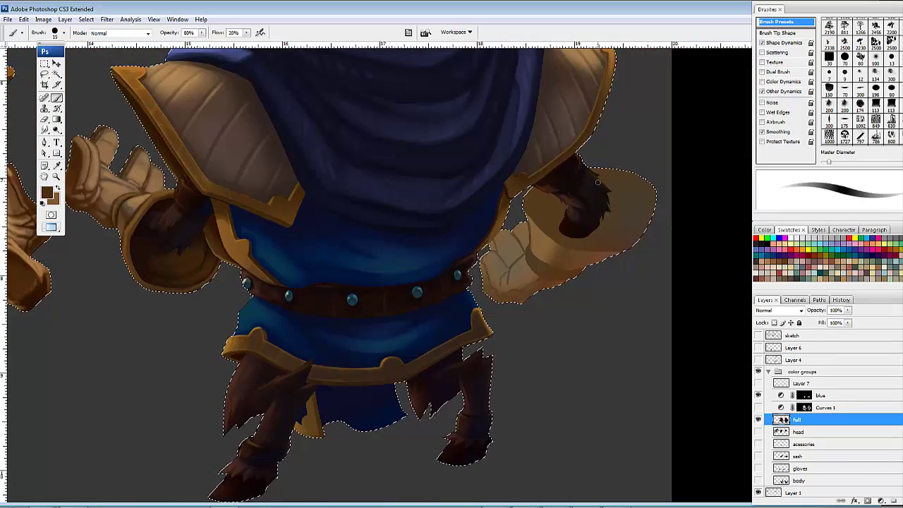
{"action": "left_click_drag", "start_coordinate": [613, 170], "coordinate": [601, 278]}
{"action": "left_click_drag", "start_coordinate": [600, 369], "coordinate": [602, 242]}
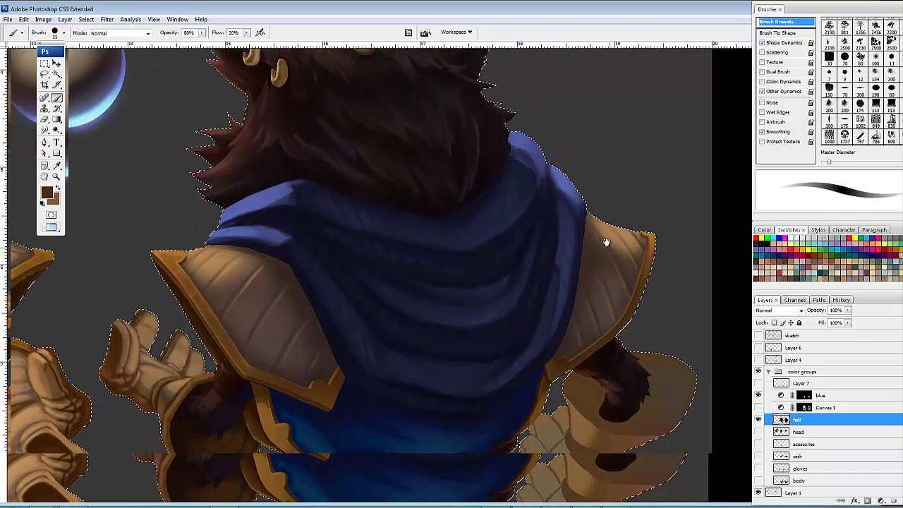
{"action": "left_click_drag", "start_coordinate": [551, 433], "coordinate": [548, 264]}
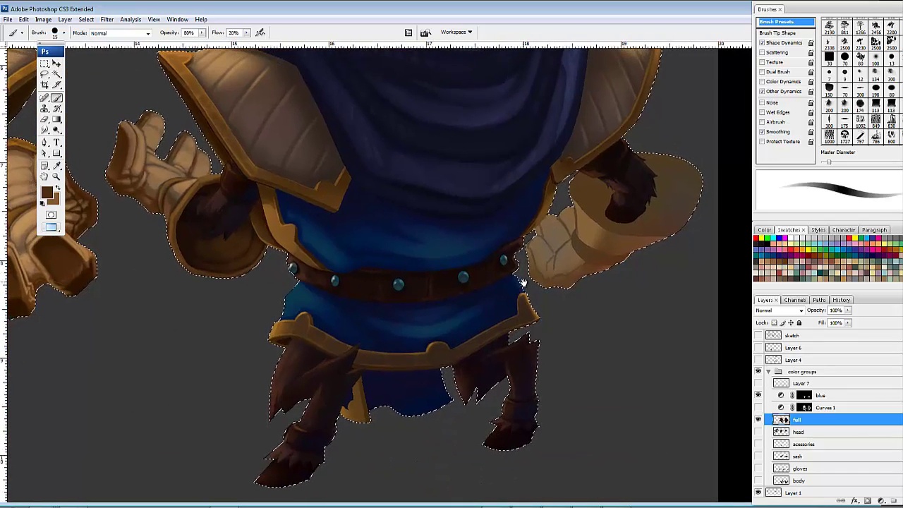
{"action": "left_click_drag", "start_coordinate": [553, 224], "coordinate": [568, 406]}
{"action": "key", "text": "ctrl+minus"}
{"action": "key", "text": "ctrl+minus"}
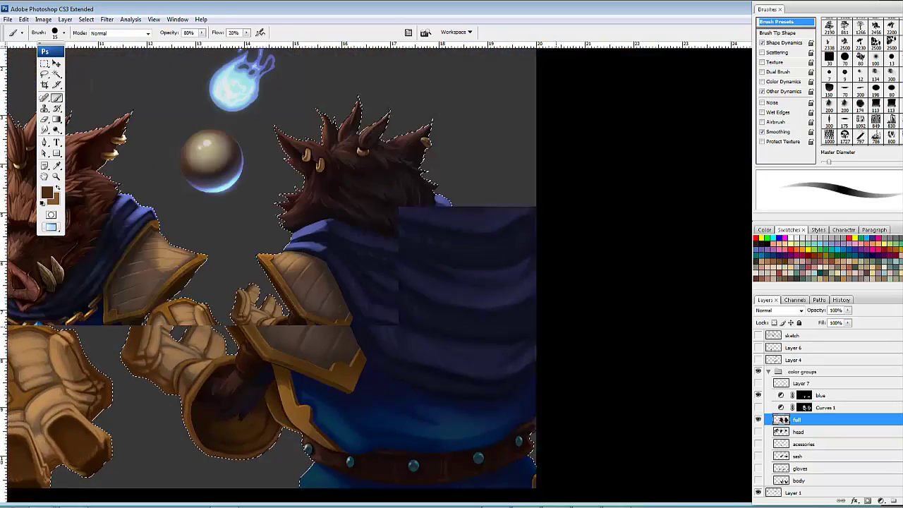
{"action": "left_click_drag", "start_coordinate": [449, 288], "coordinate": [621, 281]}
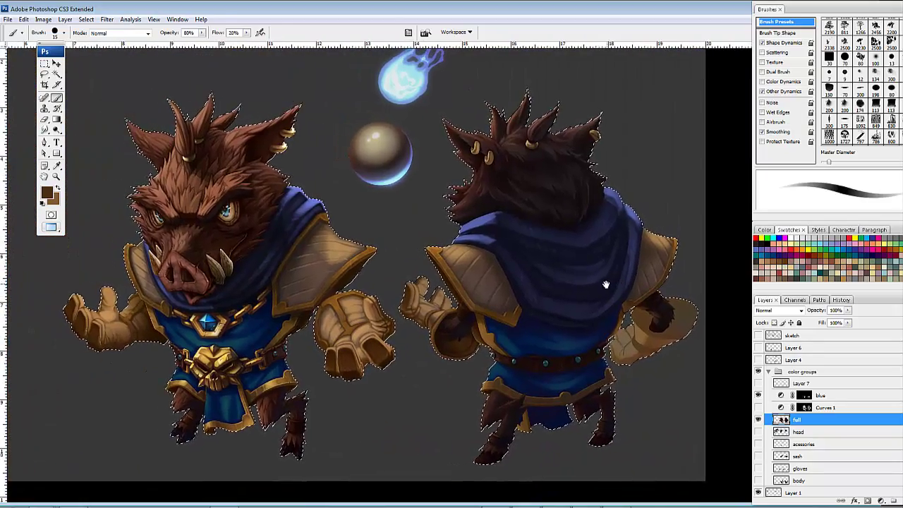
Step: Deselect the character and shade the back view's near shoulder plate beneath the cape collar in dark navy with a size 45 brush
{"action": "key", "text": "ctrl+d"}
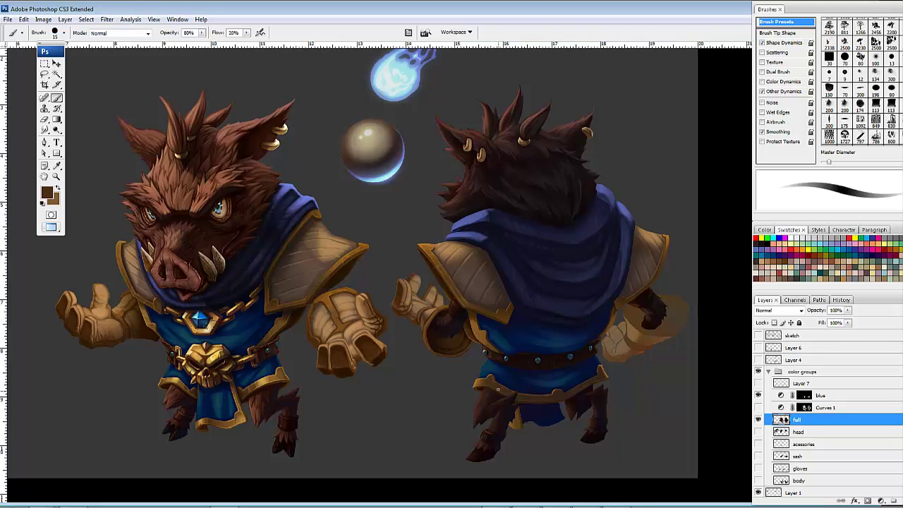
{"action": "left_click_drag", "start_coordinate": [561, 212], "coordinate": [573, 230]}
{"action": "key", "text": "ctrl+plus"}
{"action": "key", "text": "ctrl+plus"}
{"action": "key", "text": "ctrl+plus"}
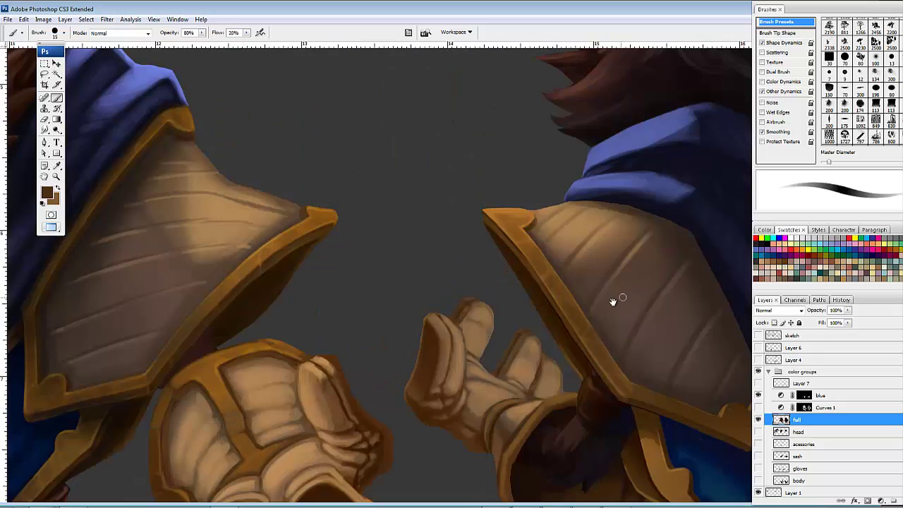
{"action": "left_click_drag", "start_coordinate": [635, 313], "coordinate": [399, 324]}
{"action": "left_click_drag", "start_coordinate": [526, 307], "coordinate": [508, 284]}
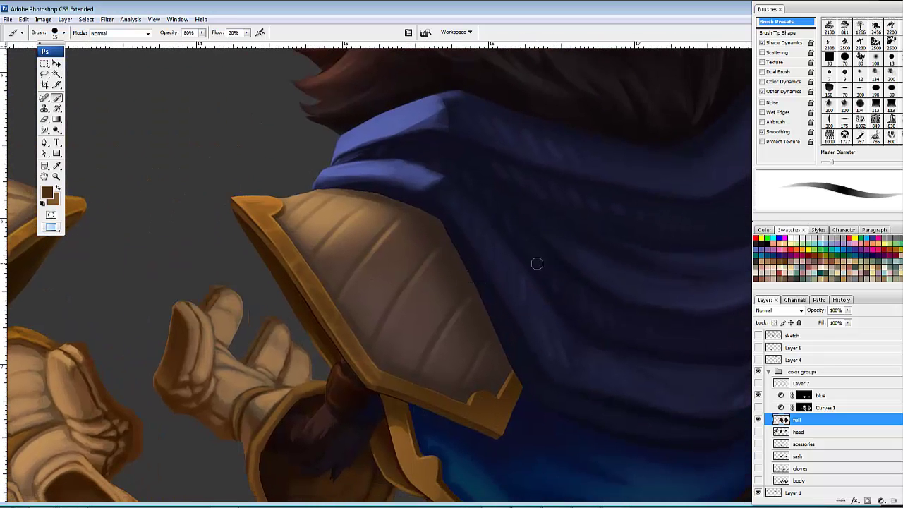
{"action": "key", "text": "bracketright"}
{"action": "key", "text": "bracketright"}
{"action": "key", "text": "bracketright"}
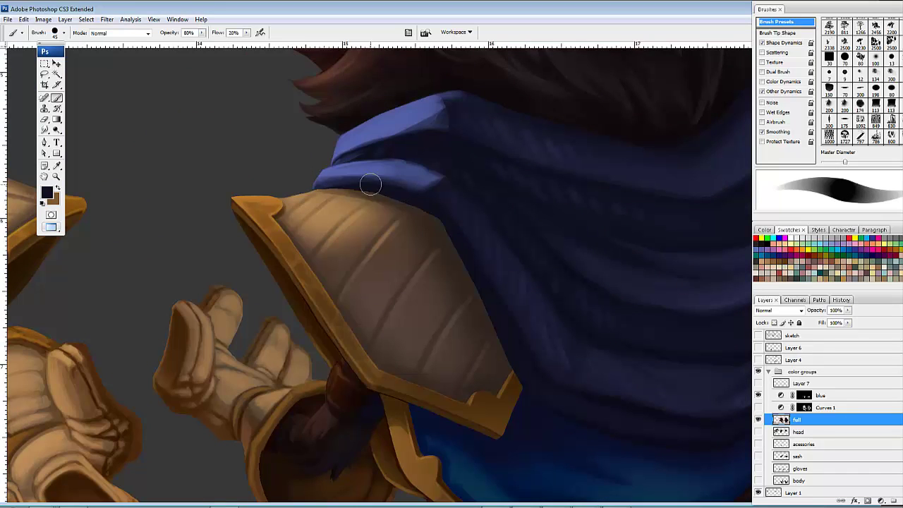
{"action": "mouse_move", "coordinate": [317, 192]}
{"action": "left_mouse_down"}
{"action": "mouse_move", "coordinate": [372, 191]}
{"action": "mouse_move", "coordinate": [381, 201]}
{"action": "mouse_move", "coordinate": [321, 190]}
{"action": "mouse_move", "coordinate": [415, 204]}
{"action": "mouse_move", "coordinate": [323, 190]}
{"action": "mouse_move", "coordinate": [403, 202]}
{"action": "left_mouse_up"}
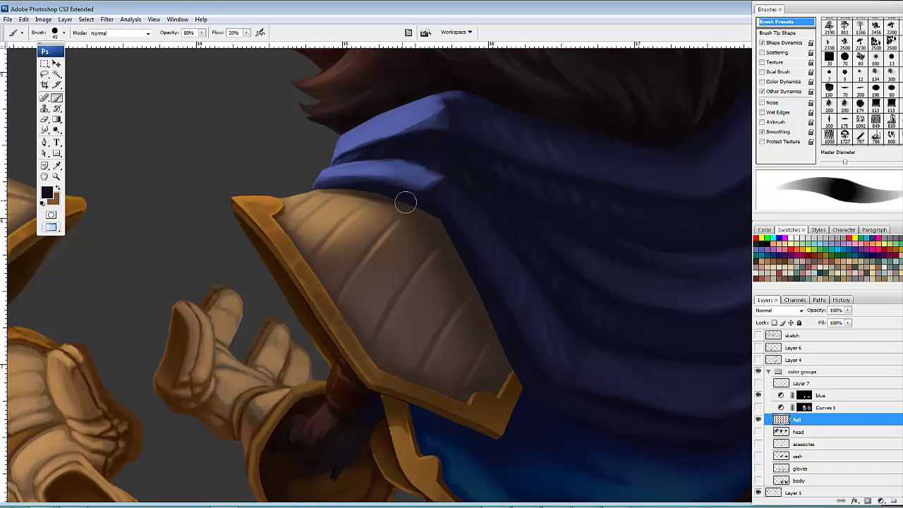
Step: Paint a soft dark cast shadow down the near shoulder plate's inner edge, following the cape from collar to gold trim
{"action": "mouse_move", "coordinate": [345, 189]}
{"action": "left_mouse_down"}
{"action": "mouse_move", "coordinate": [407, 199]}
{"action": "mouse_move", "coordinate": [434, 215]}
{"action": "mouse_move", "coordinate": [476, 284]}
{"action": "left_mouse_up"}
{"action": "left_click_drag", "start_coordinate": [434, 212], "coordinate": [517, 378]}
{"action": "left_click_drag", "start_coordinate": [449, 237], "coordinate": [516, 375]}
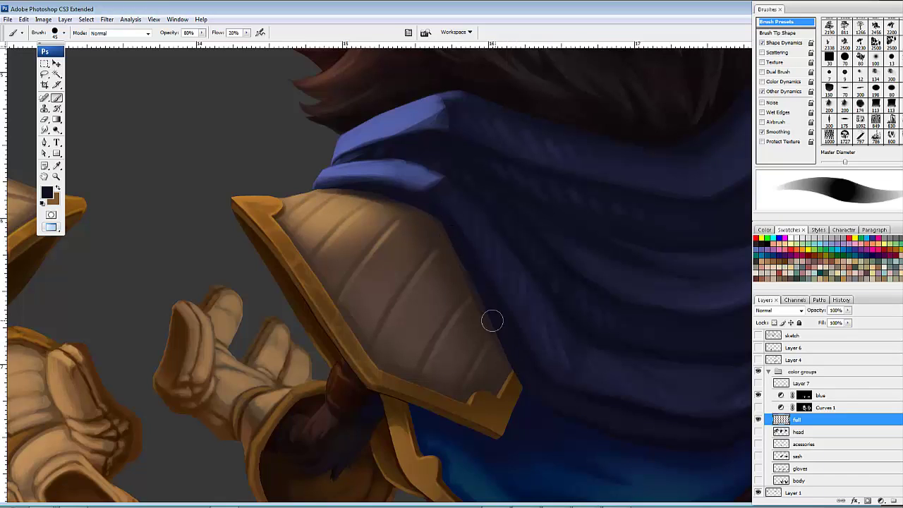
{"action": "left_click_drag", "start_coordinate": [439, 209], "coordinate": [511, 377]}
{"action": "left_click_drag", "start_coordinate": [425, 218], "coordinate": [502, 374]}
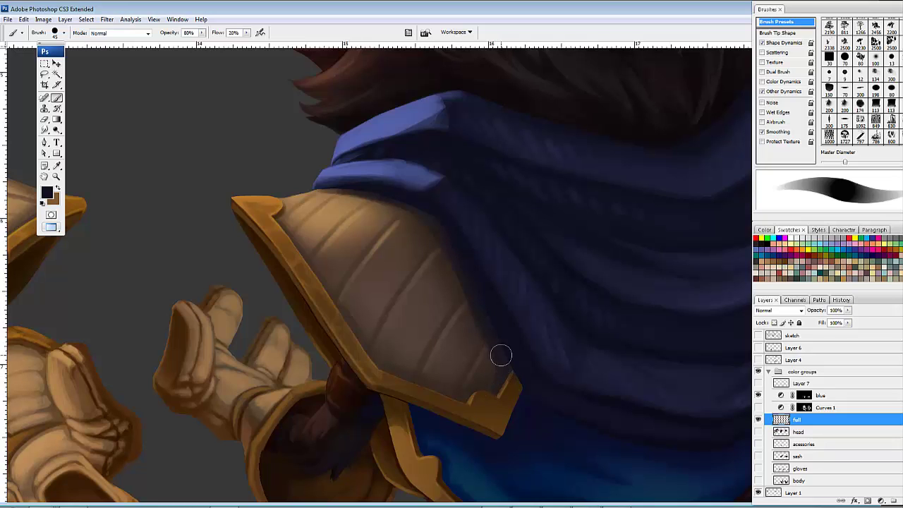
{"action": "mouse_move", "coordinate": [377, 159]}
{"action": "left_mouse_down"}
{"action": "mouse_move", "coordinate": [407, 127]}
{"action": "mouse_move", "coordinate": [398, 131]}
{"action": "left_mouse_up"}
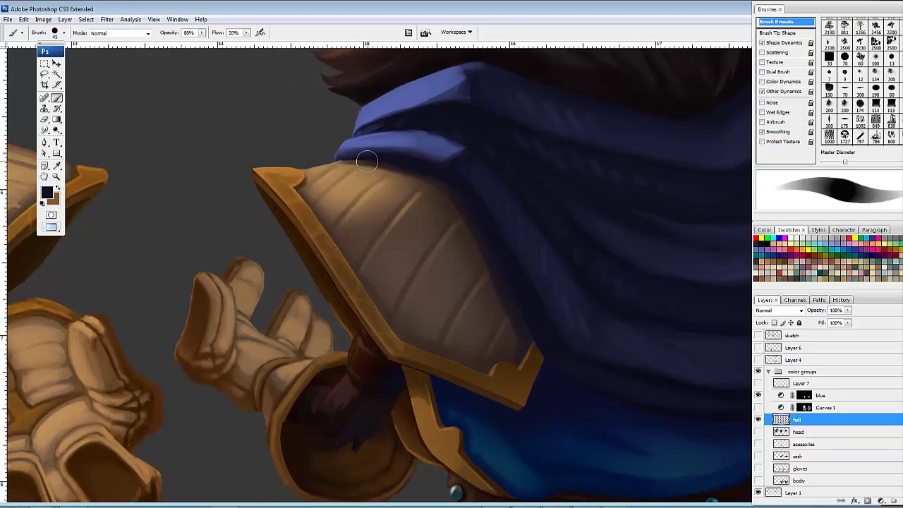
{"action": "mouse_move", "coordinate": [487, 210]}
{"action": "left_mouse_down"}
{"action": "mouse_move", "coordinate": [467, 202]}
{"action": "mouse_move", "coordinate": [424, 220]}
{"action": "left_mouse_up"}
{"action": "mouse_move", "coordinate": [383, 176]}
{"action": "left_mouse_down"}
{"action": "mouse_move", "coordinate": [418, 193]}
{"action": "mouse_move", "coordinate": [481, 312]}
{"action": "left_mouse_up"}
{"action": "left_click_drag", "start_coordinate": [550, 360], "coordinate": [512, 357]}
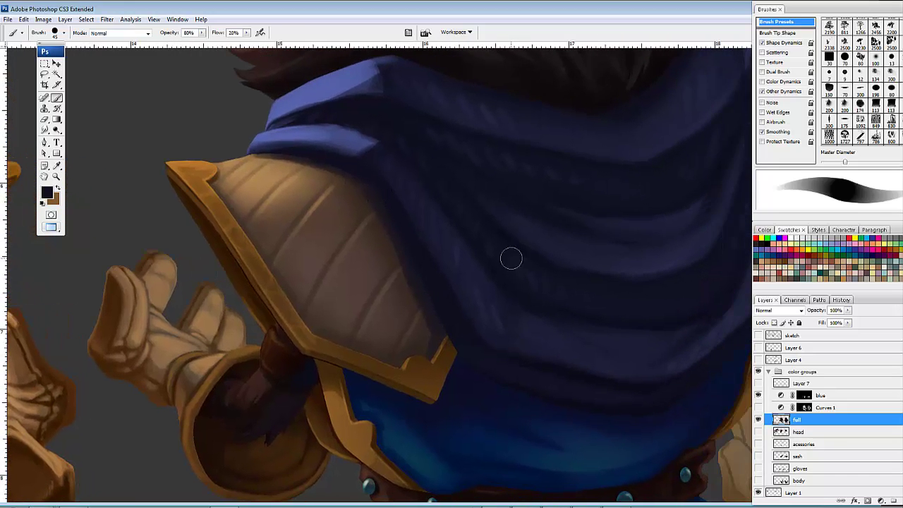
Step: Sample a medium blue and refine the cape's edge beside the near shoulder plate with a size 20 brush
{"action": "key", "text": "bracketleft"}
{"action": "key", "text": "bracketleft"}
{"action": "key", "text": "bracketleft"}
{"action": "left_click", "coordinate": [363, 160], "text": "alt"}
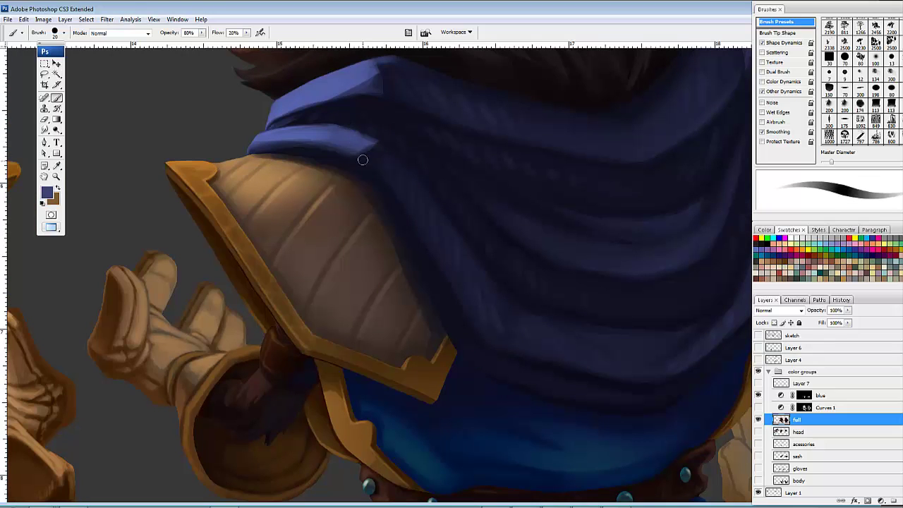
{"action": "mouse_move", "coordinate": [286, 154]}
{"action": "left_mouse_down"}
{"action": "mouse_move", "coordinate": [377, 186]}
{"action": "mouse_move", "coordinate": [286, 152]}
{"action": "mouse_move", "coordinate": [332, 162]}
{"action": "left_mouse_up"}
{"action": "mouse_move", "coordinate": [400, 172]}
{"action": "left_mouse_down"}
{"action": "mouse_move", "coordinate": [409, 151]}
{"action": "mouse_move", "coordinate": [428, 243]}
{"action": "mouse_move", "coordinate": [474, 343]}
{"action": "left_mouse_up"}
{"action": "left_click_drag", "start_coordinate": [414, 230], "coordinate": [462, 317]}
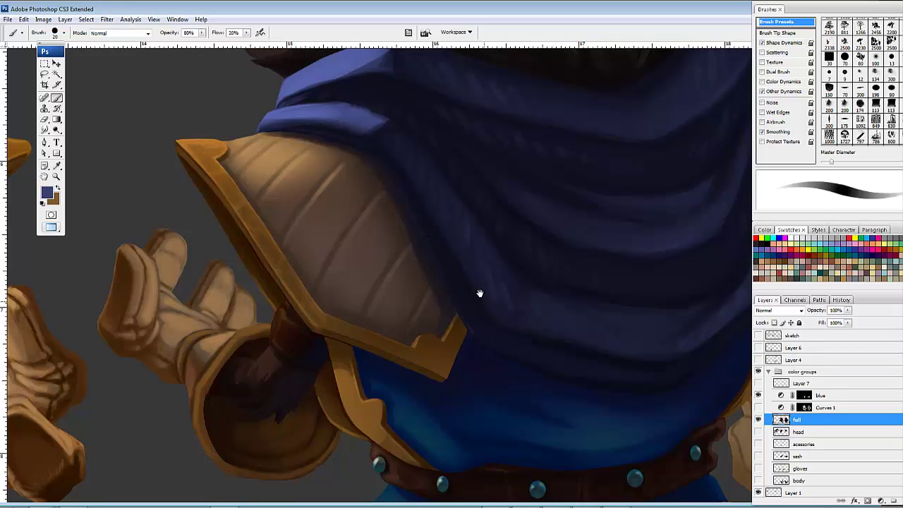
Step: Sample a dark tone from the near shoulder plate's shaded edge and deepen the shadow along the cape
{"action": "left_click_drag", "start_coordinate": [455, 250], "coordinate": [469, 272]}
{"action": "left_click", "coordinate": [409, 215], "text": "alt"}
{"action": "mouse_move", "coordinate": [421, 256]}
{"action": "left_mouse_down"}
{"action": "mouse_move", "coordinate": [456, 228]}
{"action": "mouse_move", "coordinate": [451, 300]}
{"action": "mouse_move", "coordinate": [467, 285]}
{"action": "mouse_move", "coordinate": [485, 303]}
{"action": "left_mouse_up"}
{"action": "mouse_move", "coordinate": [465, 261]}
{"action": "left_mouse_down"}
{"action": "mouse_move", "coordinate": [566, 322]}
{"action": "mouse_move", "coordinate": [564, 261]}
{"action": "left_mouse_up"}
{"action": "mouse_move", "coordinate": [502, 238]}
{"action": "left_mouse_down"}
{"action": "mouse_move", "coordinate": [483, 257]}
{"action": "mouse_move", "coordinate": [503, 241]}
{"action": "left_mouse_up"}
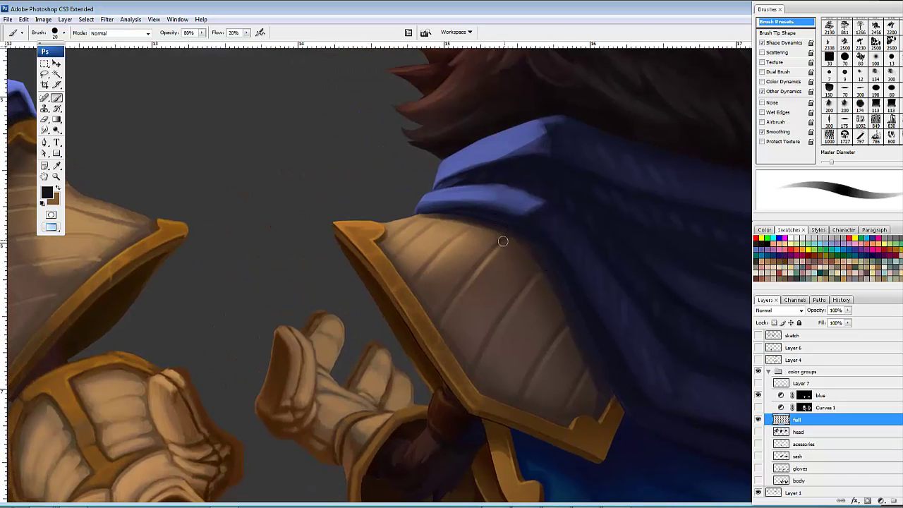
{"action": "mouse_move", "coordinate": [449, 212]}
{"action": "left_mouse_down"}
{"action": "mouse_move", "coordinate": [494, 229]}
{"action": "mouse_move", "coordinate": [429, 212]}
{"action": "left_mouse_up"}
{"action": "mouse_move", "coordinate": [518, 163]}
{"action": "left_mouse_down"}
{"action": "mouse_move", "coordinate": [417, 188]}
{"action": "mouse_move", "coordinate": [529, 131]}
{"action": "mouse_move", "coordinate": [513, 151]}
{"action": "left_mouse_up"}
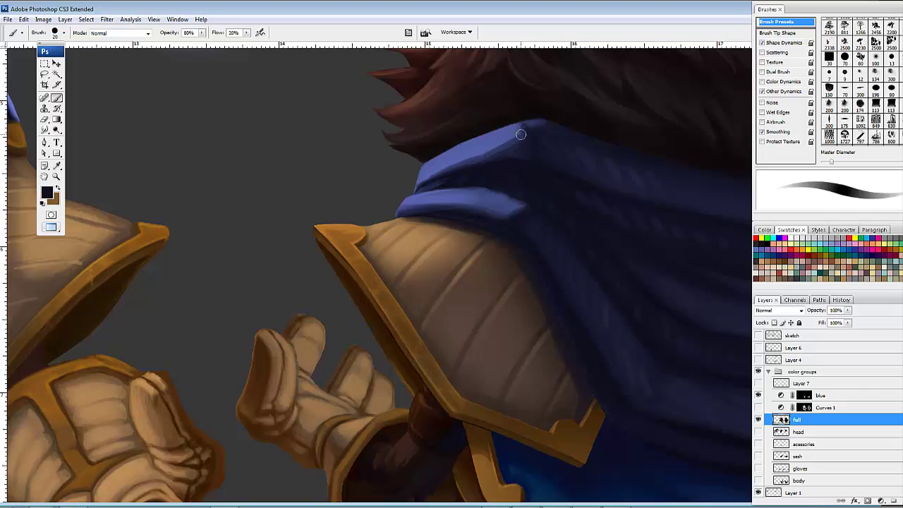
Step: Sample the collar's lighter blue and brighten the peak of the near shoulder's upper cape fold
{"action": "left_click", "coordinate": [512, 128], "text": "alt"}
{"action": "left_click_drag", "start_coordinate": [539, 122], "coordinate": [565, 128]}
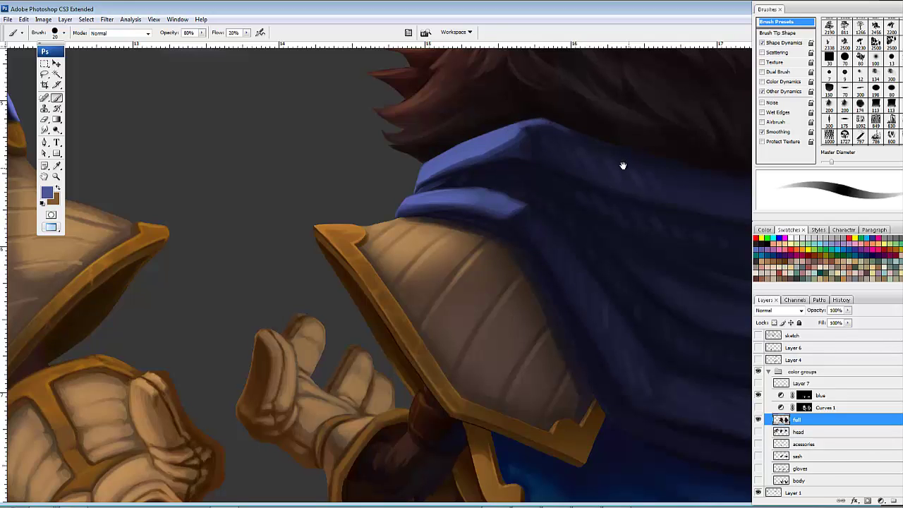
{"action": "left_click_drag", "start_coordinate": [714, 183], "coordinate": [387, 242]}
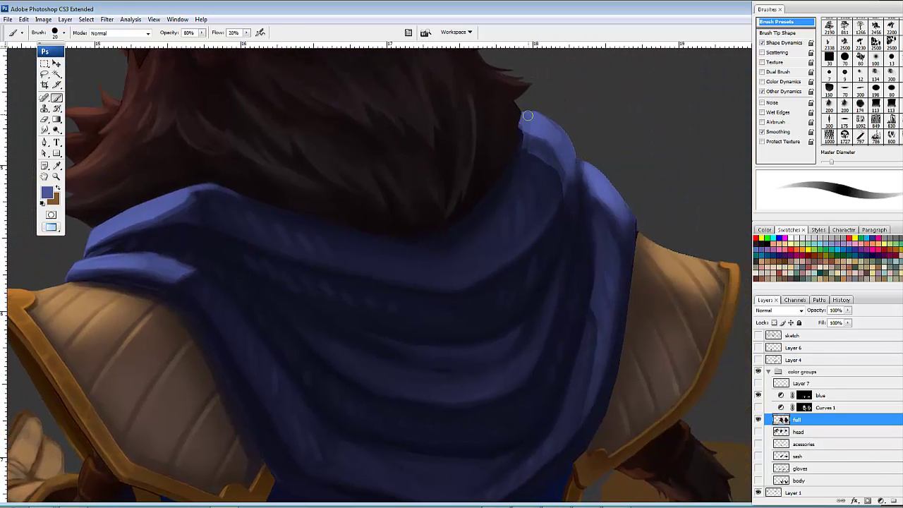
Step: Lighten the far shoulder's cape folds, restricting the paint to the full layer's outline with the selection edges hidden
{"action": "left_click_drag", "start_coordinate": [526, 117], "coordinate": [565, 142]}
{"action": "left_click", "coordinate": [782, 419], "text": "ctrl"}
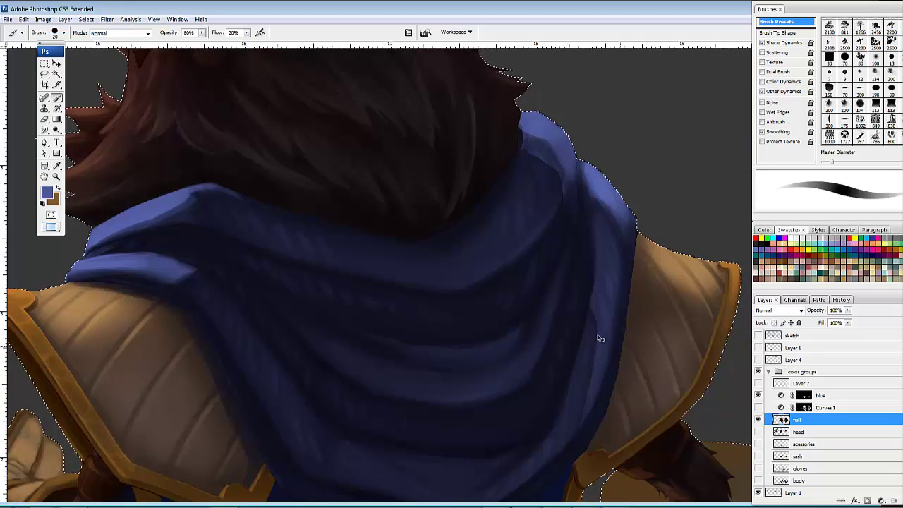
{"action": "key", "text": "ctrl+h"}
{"action": "left_click_drag", "start_coordinate": [586, 254], "coordinate": [490, 304]}
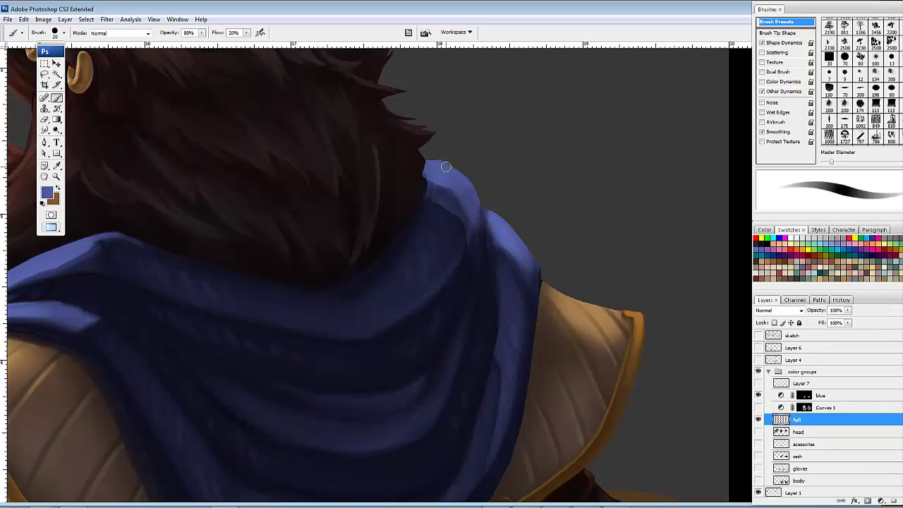
{"action": "left_click_drag", "start_coordinate": [500, 215], "coordinate": [492, 205]}
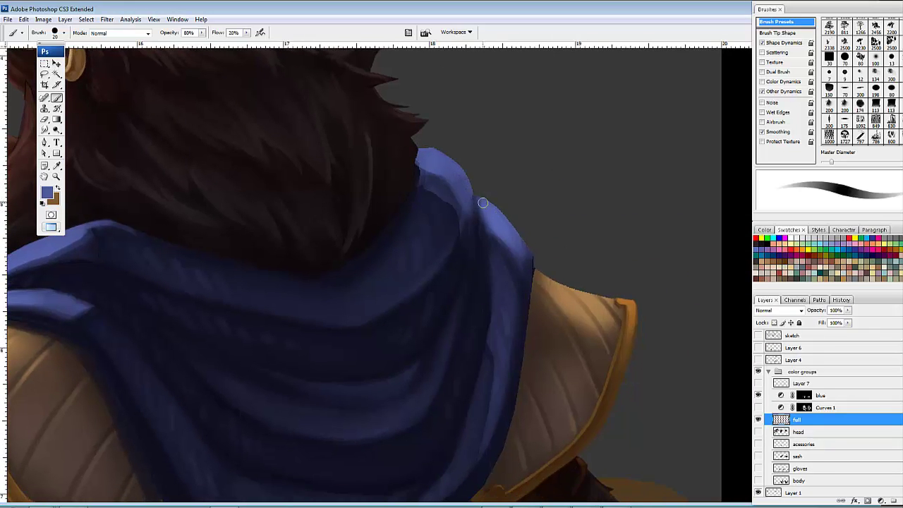
Step: Sample a bright blue from the front view's cape and highlight the back view's near collar folds
{"action": "scroll", "coordinate": [525, 254], "scroll_direction": "left", "scroll_amount": 6}
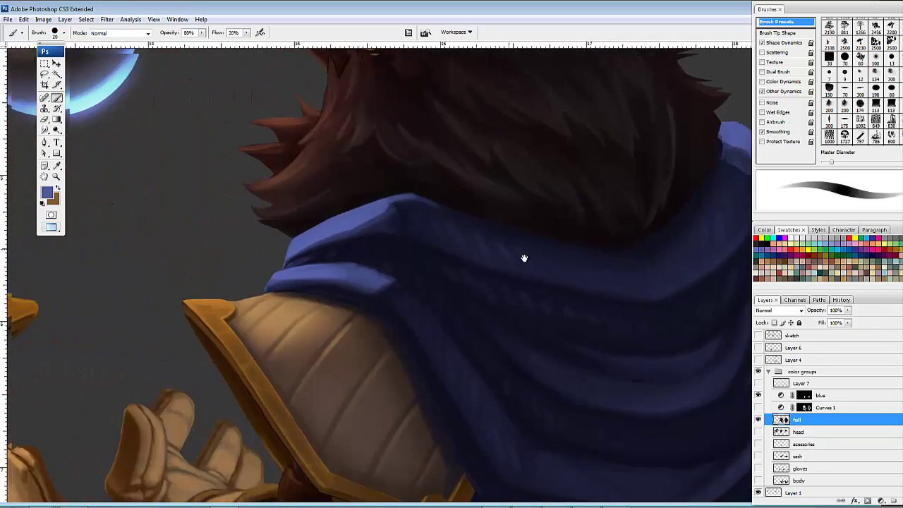
{"action": "scroll", "coordinate": [376, 227], "scroll_direction": "left", "scroll_amount": 9}
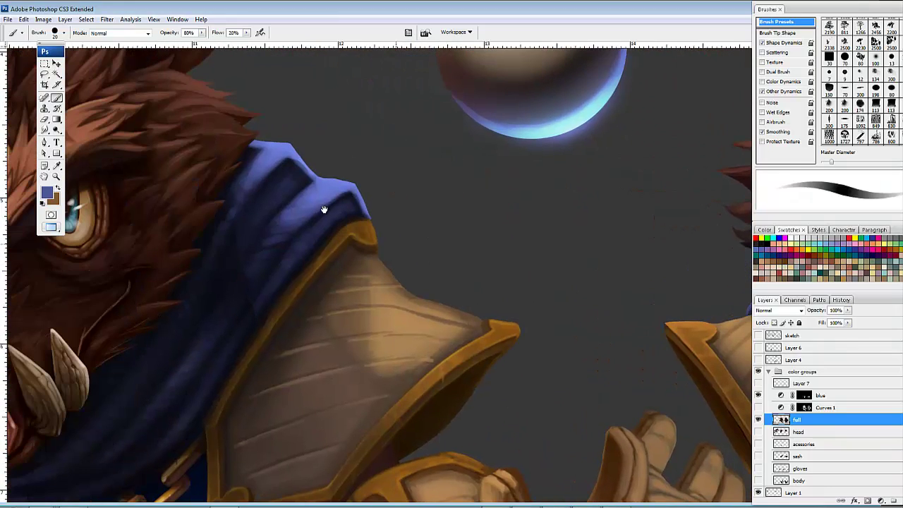
{"action": "left_click", "coordinate": [290, 144], "text": "alt"}
{"action": "scroll", "coordinate": [682, 256], "scroll_direction": "right", "scroll_amount": 4}
{"action": "left_click_drag", "start_coordinate": [563, 251], "coordinate": [558, 253]}
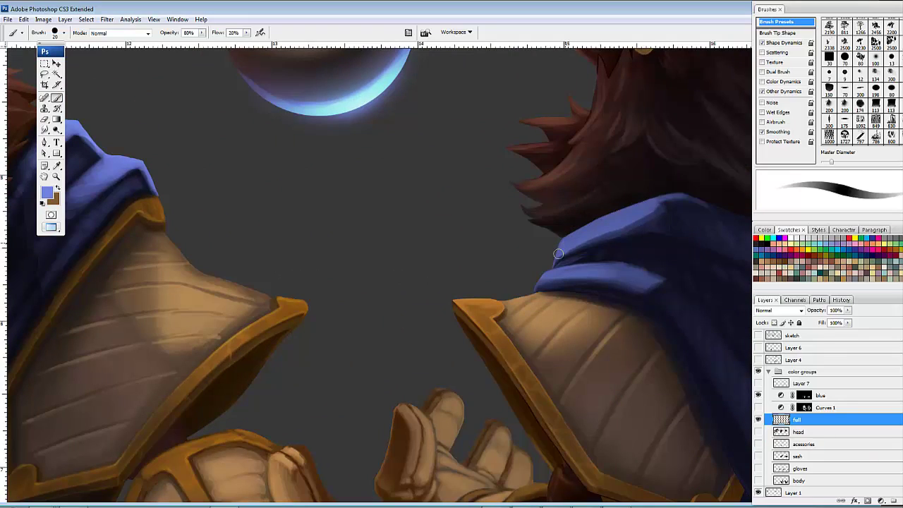
{"action": "mouse_move", "coordinate": [632, 209]}
{"action": "left_mouse_down"}
{"action": "mouse_move", "coordinate": [573, 236]}
{"action": "mouse_move", "coordinate": [650, 204]}
{"action": "left_mouse_up"}
{"action": "mouse_move", "coordinate": [544, 279]}
{"action": "left_mouse_down"}
{"action": "mouse_move", "coordinate": [562, 271]}
{"action": "mouse_move", "coordinate": [591, 230]}
{"action": "mouse_move", "coordinate": [580, 238]}
{"action": "left_mouse_up"}
Step: Sample a dark navy and shade the far collar's inner edge where it meets the neck fur
{"action": "mouse_move", "coordinate": [561, 230]}
{"action": "left_mouse_down"}
{"action": "mouse_move", "coordinate": [461, 248]}
{"action": "mouse_move", "coordinate": [558, 281]}
{"action": "mouse_move", "coordinate": [449, 260]}
{"action": "mouse_move", "coordinate": [336, 323]}
{"action": "mouse_move", "coordinate": [315, 364]}
{"action": "left_mouse_up"}
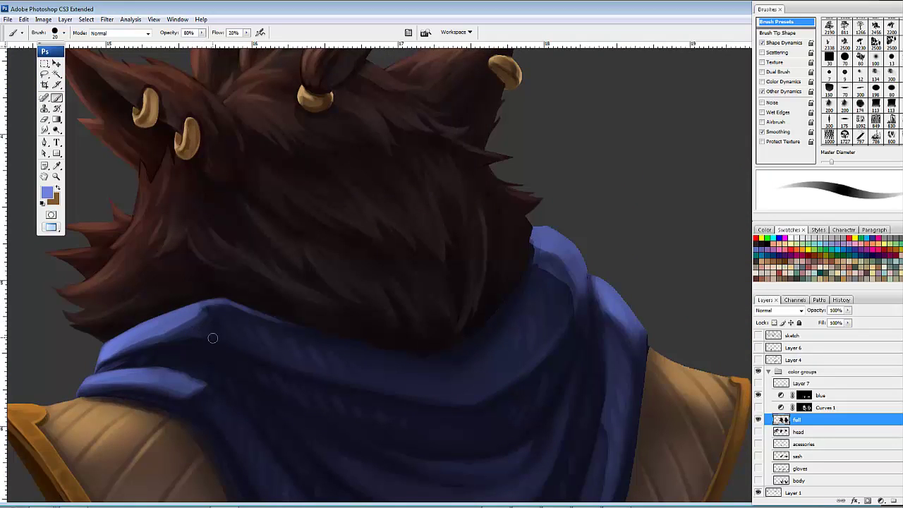
{"action": "mouse_move", "coordinate": [265, 306]}
{"action": "left_mouse_down"}
{"action": "mouse_move", "coordinate": [369, 214]}
{"action": "mouse_move", "coordinate": [380, 185]}
{"action": "left_mouse_up"}
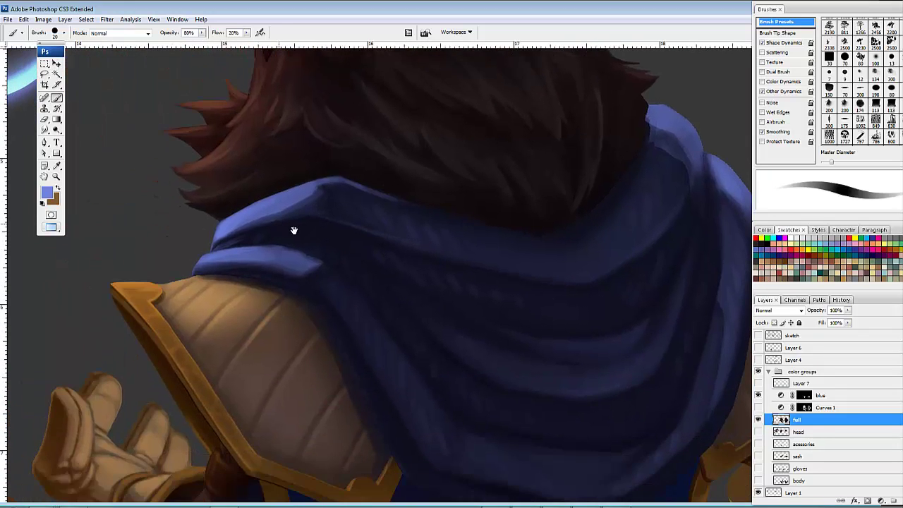
{"action": "left_click_drag", "start_coordinate": [294, 231], "coordinate": [286, 267]}
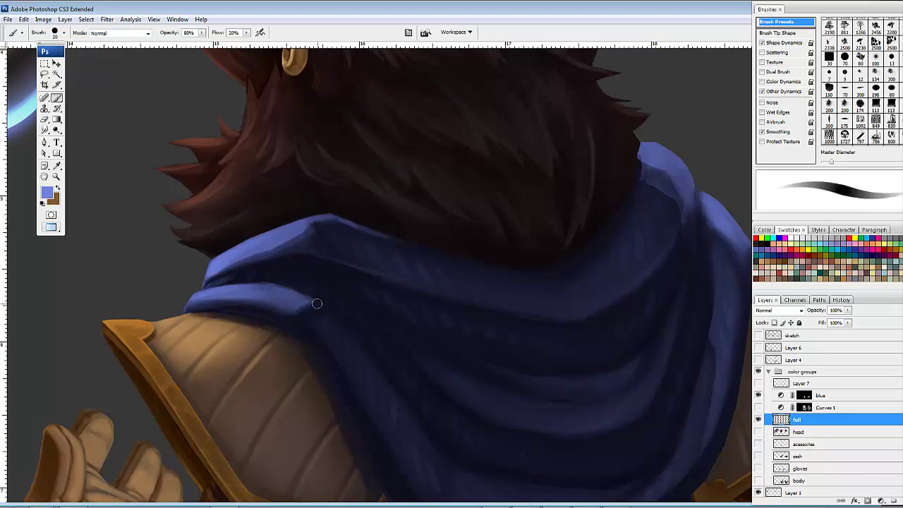
{"action": "left_click_drag", "start_coordinate": [313, 248], "coordinate": [341, 250]}
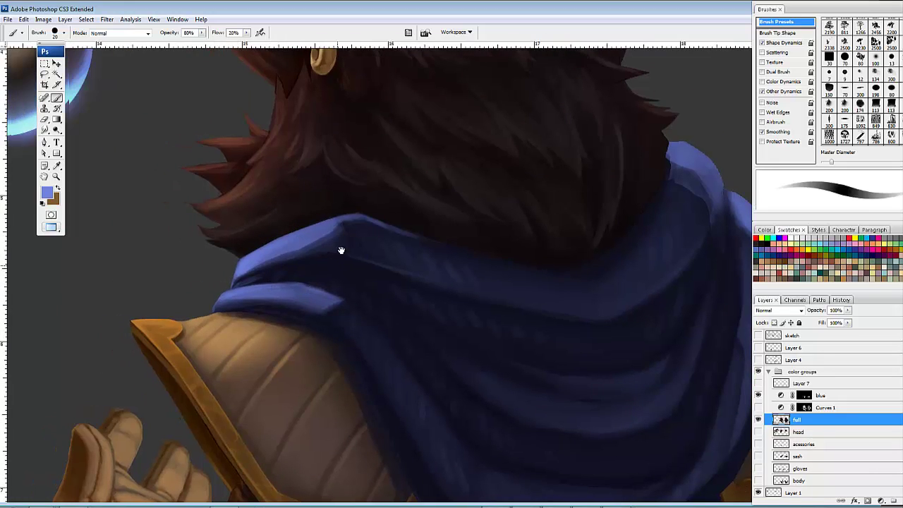
{"action": "left_click_drag", "start_coordinate": [563, 259], "coordinate": [478, 265]}
{"action": "left_click", "coordinate": [584, 175], "text": "alt"}
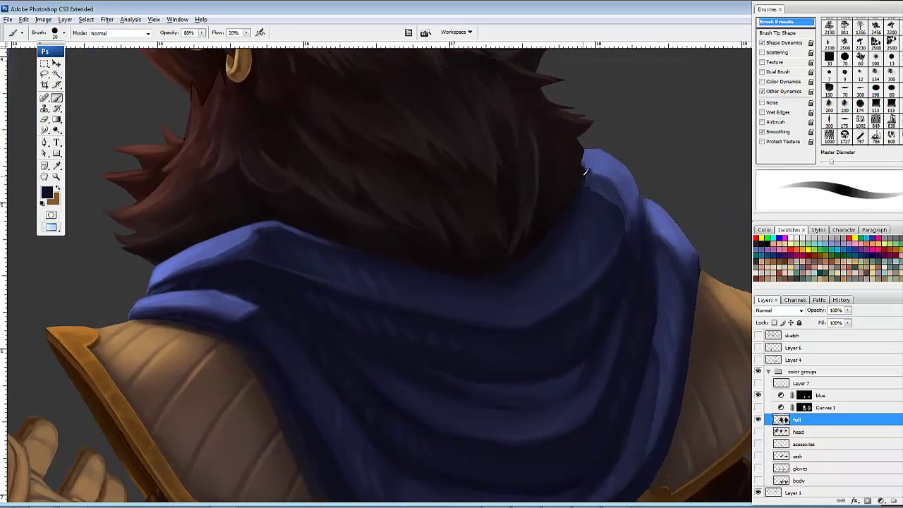
{"action": "left_click_drag", "start_coordinate": [583, 161], "coordinate": [582, 174]}
{"action": "mouse_move", "coordinate": [639, 205]}
{"action": "left_mouse_down"}
{"action": "mouse_move", "coordinate": [603, 200]}
{"action": "mouse_move", "coordinate": [617, 200]}
{"action": "left_mouse_up"}
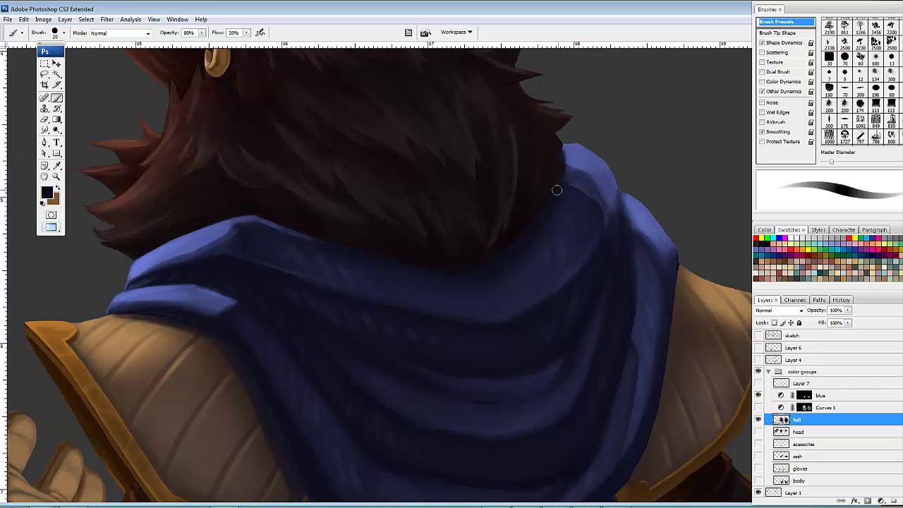
{"action": "mouse_move", "coordinate": [562, 173]}
{"action": "left_mouse_down"}
{"action": "mouse_move", "coordinate": [570, 200]}
{"action": "mouse_move", "coordinate": [570, 174]}
{"action": "left_mouse_up"}
Step: Sample a blue inside the far collar and blend the inner fold's shading beside the neck fur
{"action": "left_click", "coordinate": [580, 197], "text": "alt"}
{"action": "left_click_drag", "start_coordinate": [573, 186], "coordinate": [599, 230]}
{"action": "left_click_drag", "start_coordinate": [577, 188], "coordinate": [595, 206]}
{"action": "mouse_move", "coordinate": [564, 157]}
{"action": "left_mouse_down"}
{"action": "mouse_move", "coordinate": [555, 193]}
{"action": "mouse_move", "coordinate": [561, 147]}
{"action": "left_mouse_up"}
{"action": "mouse_move", "coordinate": [592, 208]}
{"action": "left_mouse_down"}
{"action": "mouse_move", "coordinate": [575, 159]}
{"action": "mouse_move", "coordinate": [595, 190]}
{"action": "left_mouse_up"}
Step: Sample a blue from the far collar and smooth the cape's long fold beside the near shoulder plate
{"action": "left_click", "coordinate": [592, 127], "text": "alt"}
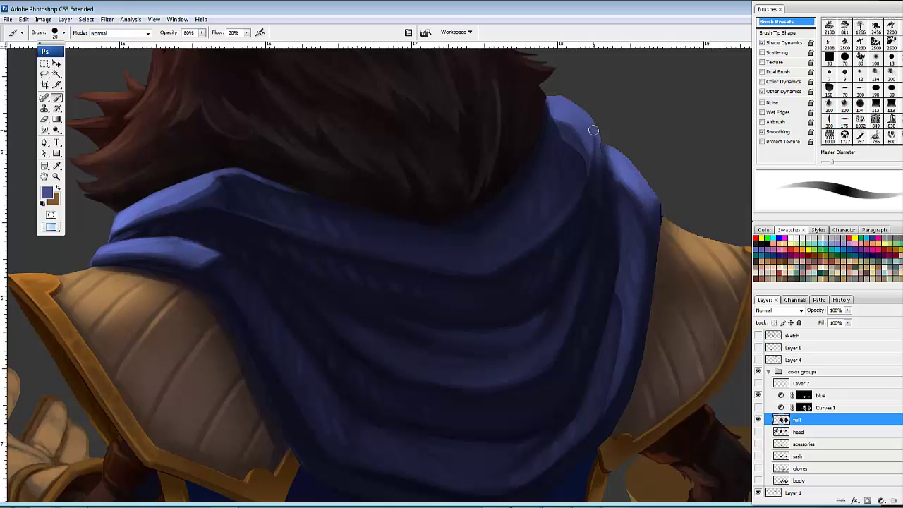
{"action": "left_click_drag", "start_coordinate": [599, 208], "coordinate": [387, 230]}
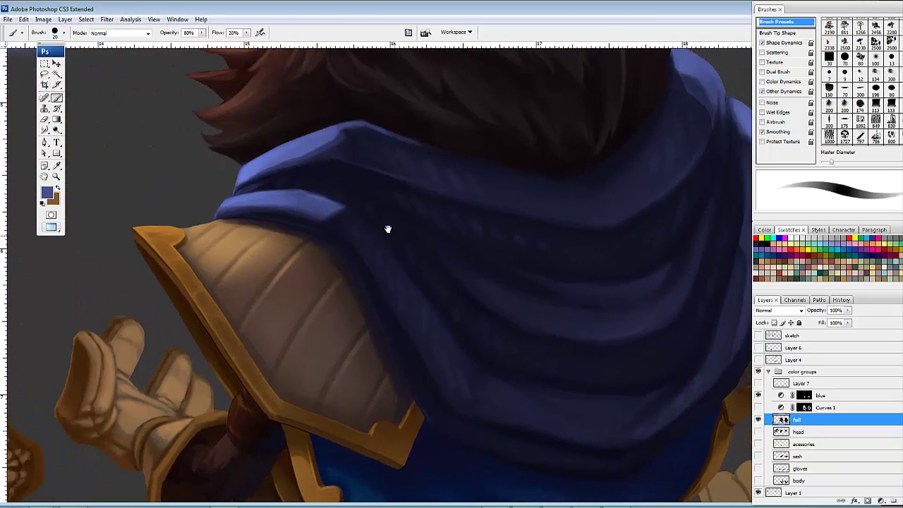
{"action": "left_click_drag", "start_coordinate": [323, 221], "coordinate": [431, 371]}
{"action": "mouse_move", "coordinate": [402, 277]}
{"action": "left_mouse_down"}
{"action": "mouse_move", "coordinate": [407, 290]}
{"action": "mouse_move", "coordinate": [406, 257]}
{"action": "mouse_move", "coordinate": [377, 223]}
{"action": "left_mouse_up"}
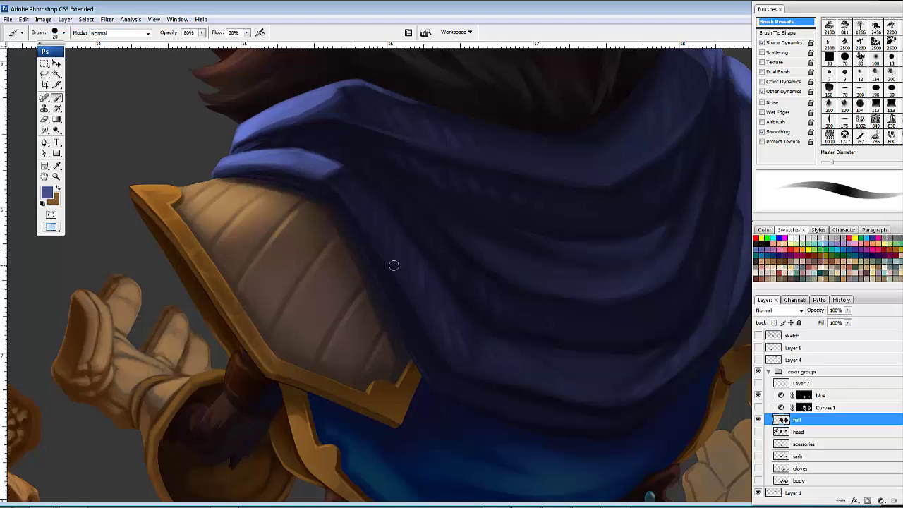
{"action": "mouse_move", "coordinate": [454, 363]}
{"action": "left_mouse_down"}
{"action": "mouse_move", "coordinate": [413, 298]}
{"action": "mouse_move", "coordinate": [345, 232]}
{"action": "mouse_move", "coordinate": [442, 304]}
{"action": "left_mouse_up"}
{"action": "mouse_move", "coordinate": [385, 249]}
{"action": "left_mouse_down"}
{"action": "mouse_move", "coordinate": [451, 303]}
{"action": "mouse_move", "coordinate": [426, 285]}
{"action": "mouse_move", "coordinate": [511, 320]}
{"action": "left_mouse_up"}
{"action": "left_click_drag", "start_coordinate": [427, 288], "coordinate": [502, 314]}
{"action": "left_click_drag", "start_coordinate": [343, 239], "coordinate": [444, 315]}
{"action": "left_click_drag", "start_coordinate": [405, 263], "coordinate": [450, 249]}
Step: Sample lighter blues from the near collar and blend highlights across its upper fold
{"action": "left_click", "coordinate": [392, 176], "text": "alt"}
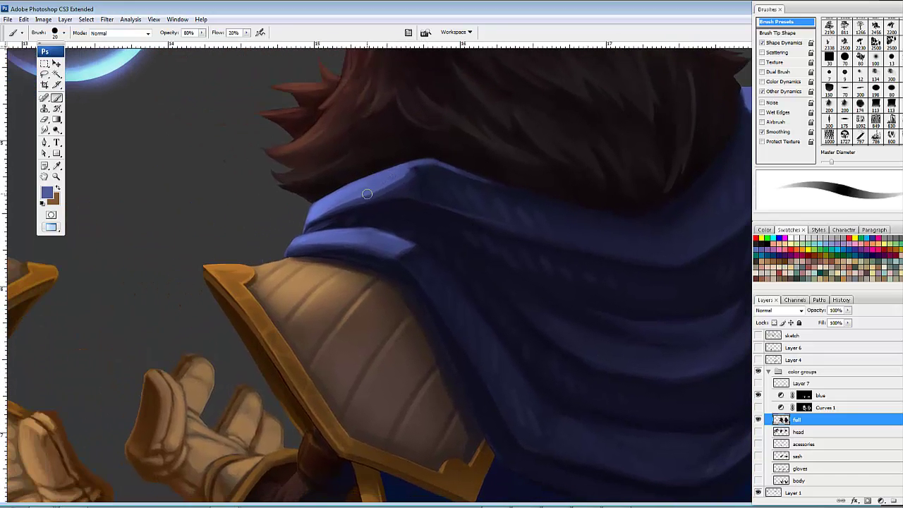
{"action": "left_click_drag", "start_coordinate": [368, 195], "coordinate": [385, 185]}
{"action": "left_click_drag", "start_coordinate": [343, 198], "coordinate": [355, 189]}
{"action": "left_click", "coordinate": [332, 197], "text": "alt"}
{"action": "mouse_move", "coordinate": [466, 187]}
{"action": "left_mouse_down"}
{"action": "mouse_move", "coordinate": [514, 173]}
{"action": "mouse_move", "coordinate": [492, 214]}
{"action": "mouse_move", "coordinate": [502, 211]}
{"action": "left_mouse_up"}
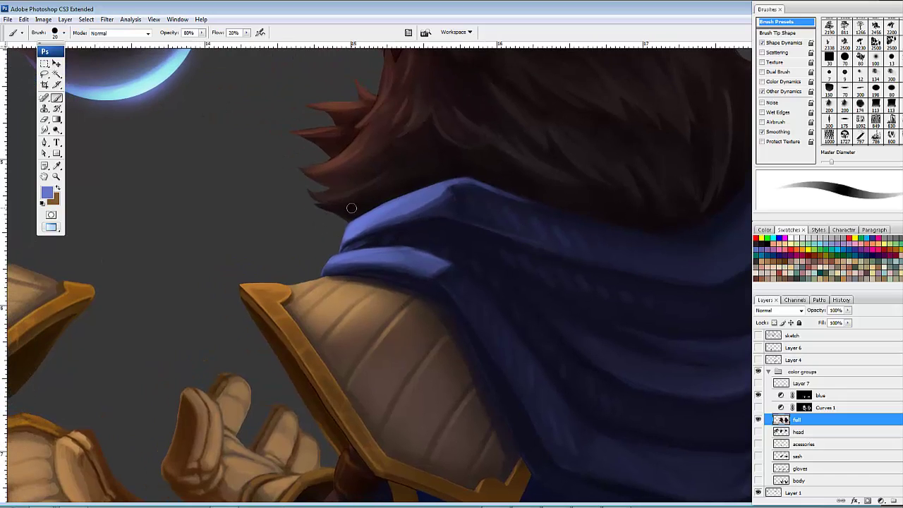
Step: Sample a near-black from the neck fur and darken the fur's lower edge along the cape collar
{"action": "left_click", "coordinate": [390, 194], "text": "alt"}
{"action": "left_click_drag", "start_coordinate": [355, 216], "coordinate": [467, 175]}
{"action": "mouse_move", "coordinate": [400, 194]}
{"action": "left_mouse_down"}
{"action": "mouse_move", "coordinate": [467, 178]}
{"action": "mouse_move", "coordinate": [459, 177]}
{"action": "mouse_move", "coordinate": [503, 197]}
{"action": "mouse_move", "coordinate": [472, 179]}
{"action": "mouse_move", "coordinate": [608, 216]}
{"action": "mouse_move", "coordinate": [549, 194]}
{"action": "mouse_move", "coordinate": [594, 248]}
{"action": "left_mouse_up"}
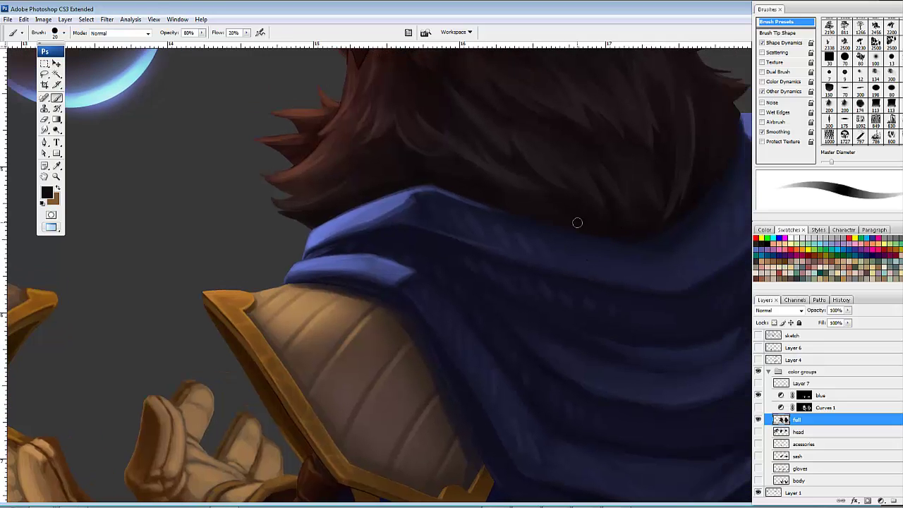
{"action": "left_click_drag", "start_coordinate": [495, 199], "coordinate": [600, 234]}
{"action": "scroll", "coordinate": [664, 239], "scroll_direction": "right", "scroll_amount": 2}
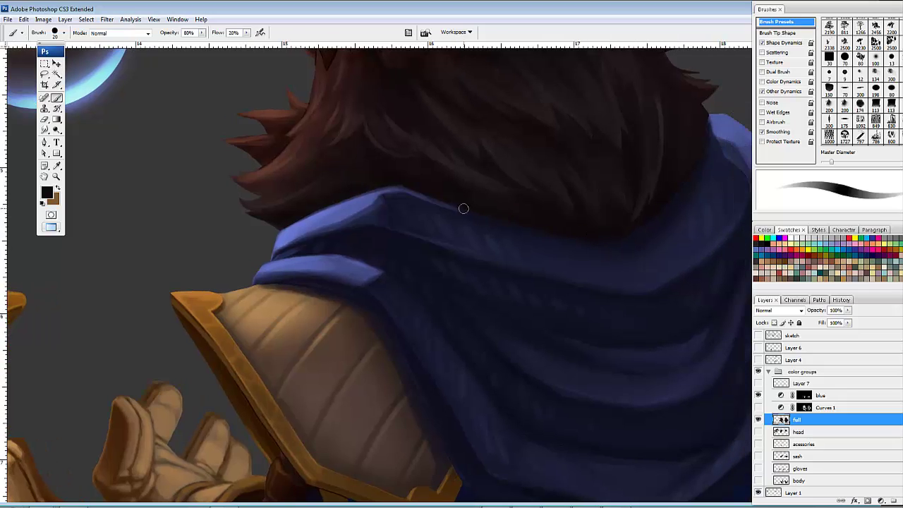
{"action": "left_click_drag", "start_coordinate": [458, 204], "coordinate": [599, 246]}
{"action": "mouse_move", "coordinate": [666, 205]}
{"action": "left_mouse_down"}
{"action": "mouse_move", "coordinate": [607, 297]}
{"action": "mouse_move", "coordinate": [582, 238]}
{"action": "mouse_move", "coordinate": [582, 296]}
{"action": "mouse_move", "coordinate": [585, 286]}
{"action": "mouse_move", "coordinate": [574, 296]}
{"action": "mouse_move", "coordinate": [579, 276]}
{"action": "mouse_move", "coordinate": [558, 312]}
{"action": "left_mouse_up"}
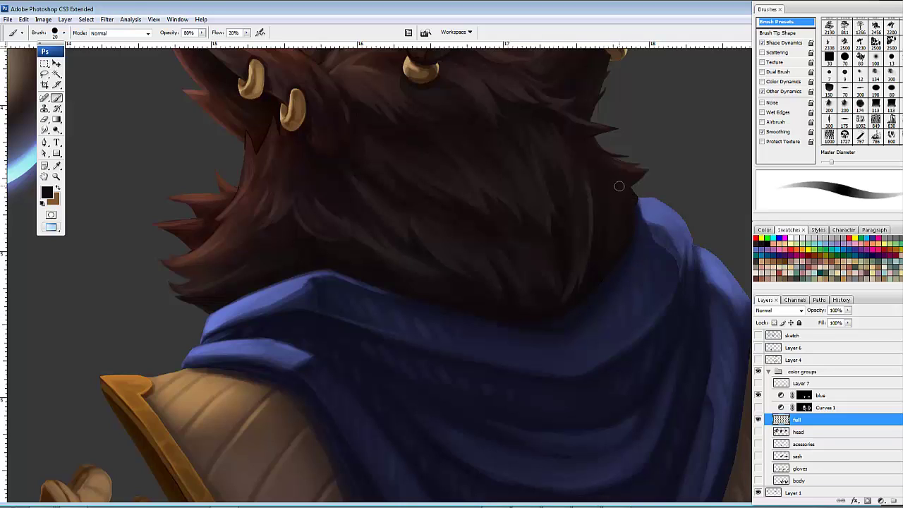
Step: Darken the back view's neck fur and the cheek fur beneath the near ear with near-black strokes
{"action": "left_click_drag", "start_coordinate": [638, 200], "coordinate": [638, 209]}
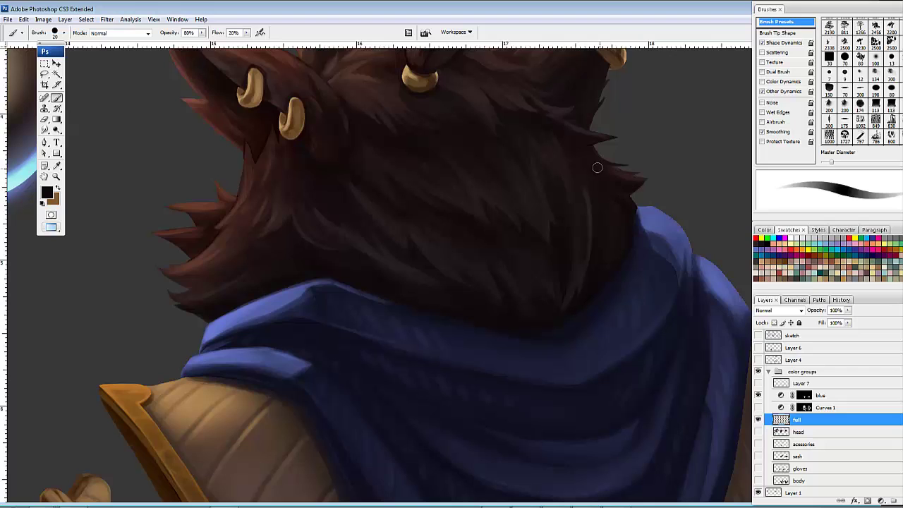
{"action": "left_click_drag", "start_coordinate": [563, 145], "coordinate": [620, 196]}
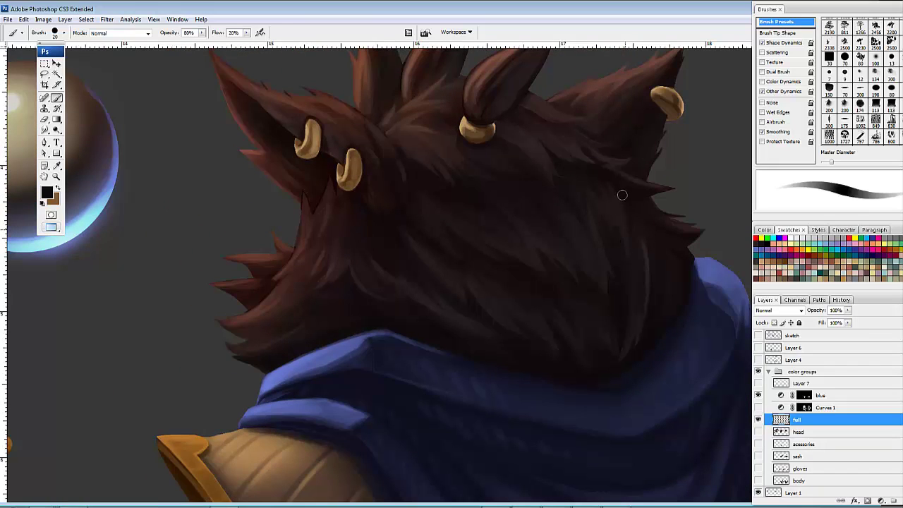
{"action": "left_click_drag", "start_coordinate": [556, 236], "coordinate": [575, 246]}
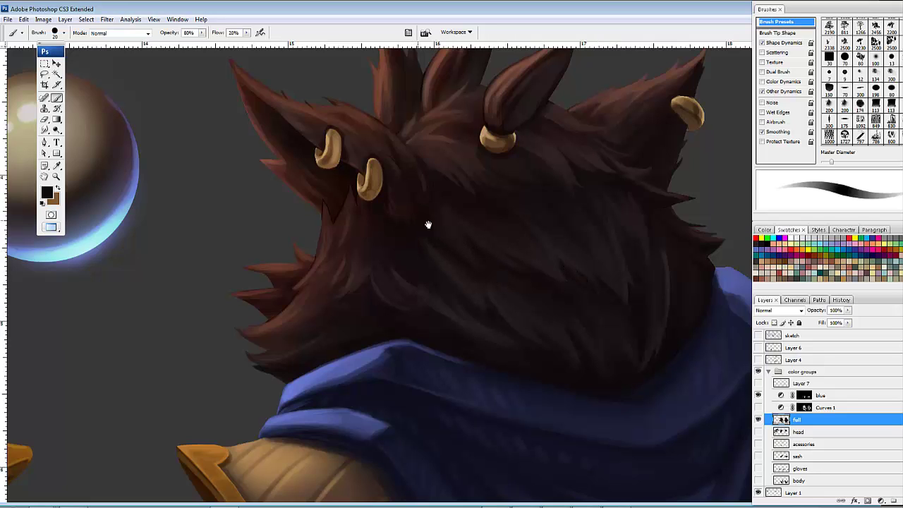
{"action": "left_click_drag", "start_coordinate": [427, 223], "coordinate": [491, 256]}
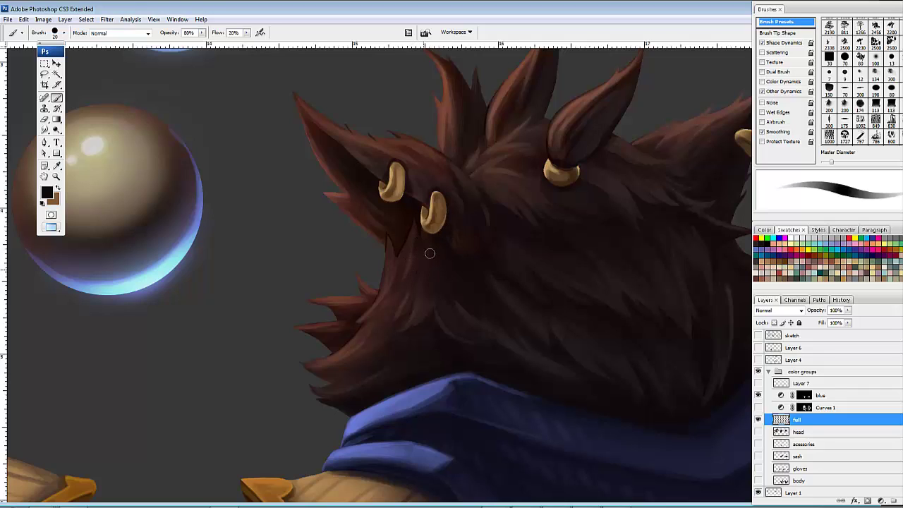
{"action": "mouse_move", "coordinate": [454, 258]}
{"action": "left_mouse_down"}
{"action": "mouse_move", "coordinate": [472, 293]}
{"action": "mouse_move", "coordinate": [434, 264]}
{"action": "mouse_move", "coordinate": [447, 315]}
{"action": "left_mouse_up"}
{"action": "mouse_move", "coordinate": [437, 271]}
{"action": "left_mouse_down"}
{"action": "mouse_move", "coordinate": [452, 303]}
{"action": "mouse_move", "coordinate": [433, 321]}
{"action": "mouse_move", "coordinate": [449, 338]}
{"action": "mouse_move", "coordinate": [409, 329]}
{"action": "left_mouse_up"}
{"action": "key", "text": "space"}
{"action": "mouse_move", "coordinate": [437, 297]}
{"action": "left_mouse_down"}
{"action": "mouse_move", "coordinate": [474, 277]}
{"action": "mouse_move", "coordinate": [429, 306]}
{"action": "mouse_move", "coordinate": [441, 347]}
{"action": "left_mouse_up"}
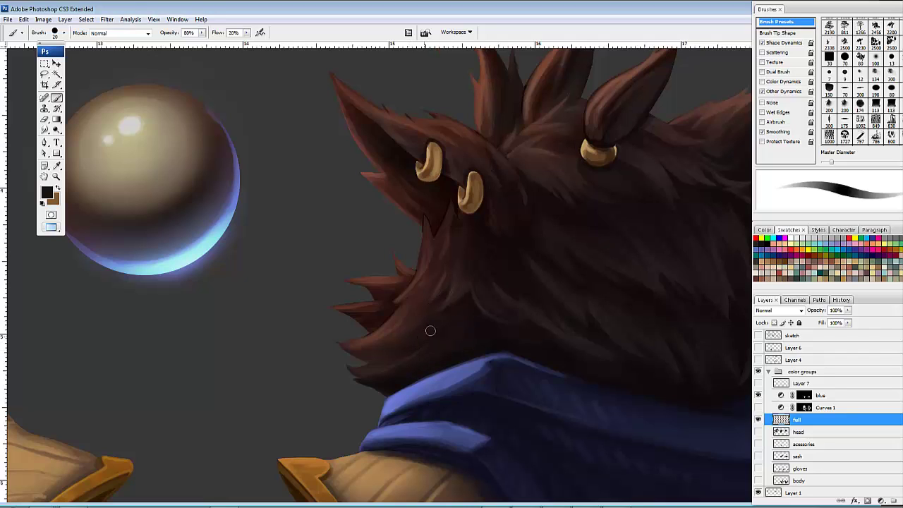
{"action": "left_click_drag", "start_coordinate": [414, 335], "coordinate": [416, 339]}
{"action": "left_click_drag", "start_coordinate": [503, 297], "coordinate": [477, 324]}
{"action": "mouse_move", "coordinate": [463, 276]}
{"action": "left_mouse_down"}
{"action": "mouse_move", "coordinate": [461, 285]}
{"action": "mouse_move", "coordinate": [445, 284]}
{"action": "mouse_move", "coordinate": [481, 322]}
{"action": "left_mouse_up"}
Step: Sample dark browns from the cheek fur and blend the fur just below the near ear's rings
{"action": "left_click", "coordinate": [448, 309], "text": "alt"}
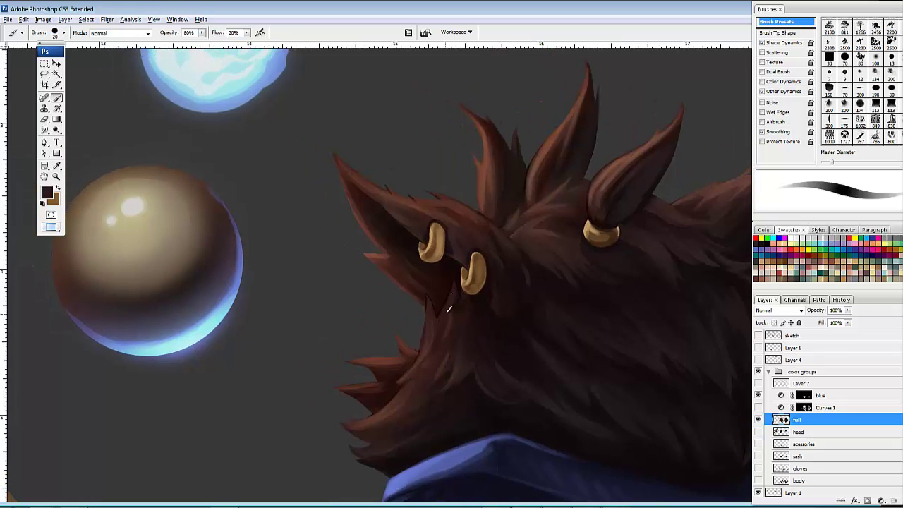
{"action": "mouse_move", "coordinate": [455, 295]}
{"action": "left_mouse_down"}
{"action": "mouse_move", "coordinate": [431, 325]}
{"action": "mouse_move", "coordinate": [429, 307]}
{"action": "mouse_move", "coordinate": [426, 346]}
{"action": "mouse_move", "coordinate": [428, 300]}
{"action": "mouse_move", "coordinate": [421, 345]}
{"action": "mouse_move", "coordinate": [429, 317]}
{"action": "left_mouse_up"}
{"action": "left_click", "coordinate": [426, 349], "text": "alt"}
{"action": "left_click_drag", "start_coordinate": [534, 318], "coordinate": [528, 242]}
Step: Sample a reddish brown from the front view's leg fur and paint fine fur strokes on the back view's near arm
{"action": "left_click_drag", "start_coordinate": [438, 272], "coordinate": [560, 85]}
{"action": "left_click", "coordinate": [281, 385], "text": "alt"}
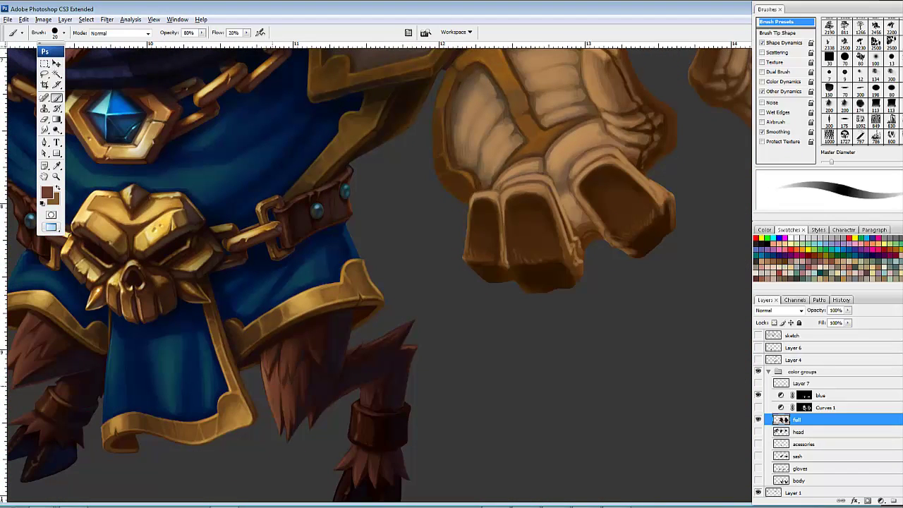
{"action": "left_click_drag", "start_coordinate": [516, 229], "coordinate": [182, 441]}
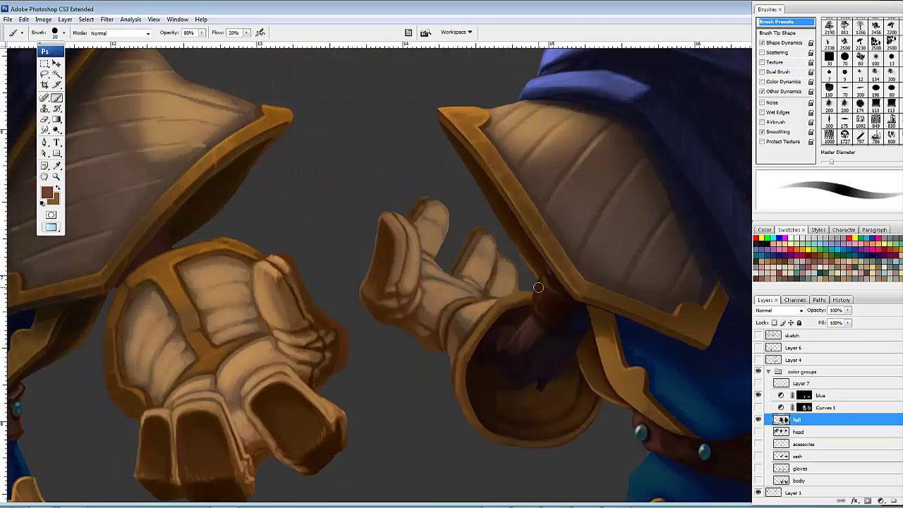
{"action": "key", "text": "bracketleft"}
{"action": "key", "text": "bracketleft"}
{"action": "mouse_move", "coordinate": [524, 322]}
{"action": "left_mouse_down"}
{"action": "mouse_move", "coordinate": [513, 333]}
{"action": "mouse_move", "coordinate": [540, 339]}
{"action": "mouse_move", "coordinate": [519, 361]}
{"action": "mouse_move", "coordinate": [521, 311]}
{"action": "left_mouse_up"}
{"action": "left_click_drag", "start_coordinate": [555, 362], "coordinate": [530, 334]}
{"action": "left_click_drag", "start_coordinate": [503, 274], "coordinate": [507, 279]}
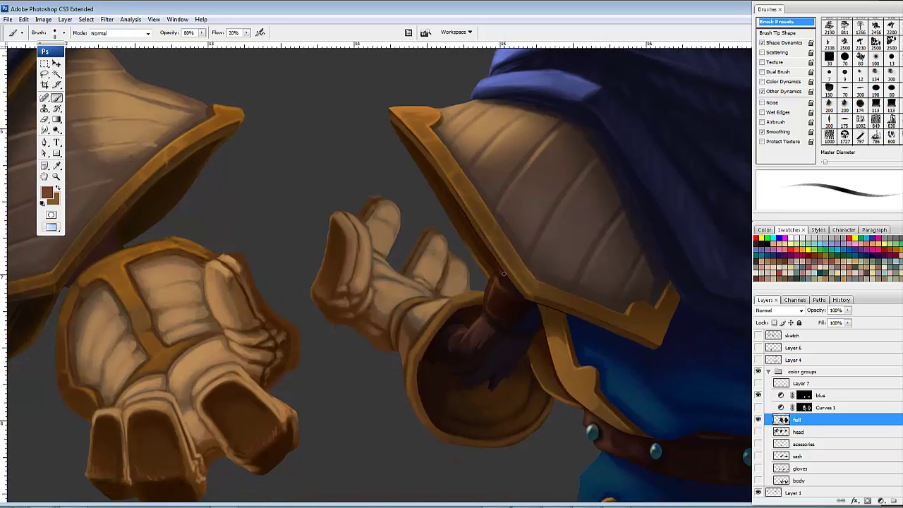
{"action": "mouse_move", "coordinate": [526, 368]}
{"action": "left_mouse_down"}
{"action": "mouse_move", "coordinate": [526, 337]}
{"action": "mouse_move", "coordinate": [535, 345]}
{"action": "left_mouse_up"}
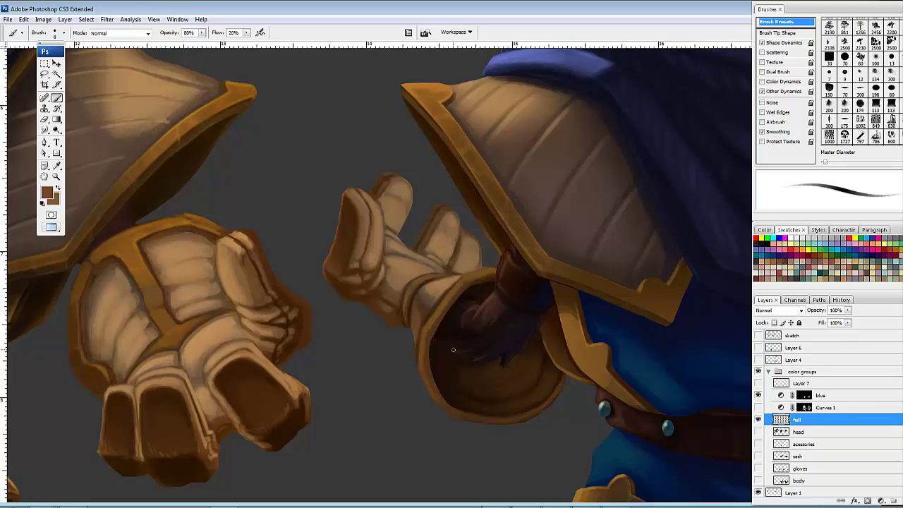
Step: Paint fine reddish-brown fur strokes on the back view's far arm between the shoulder plate and glove
{"action": "left_click_drag", "start_coordinate": [543, 339], "coordinate": [347, 303]}
{"action": "left_click_drag", "start_coordinate": [558, 296], "coordinate": [427, 354]}
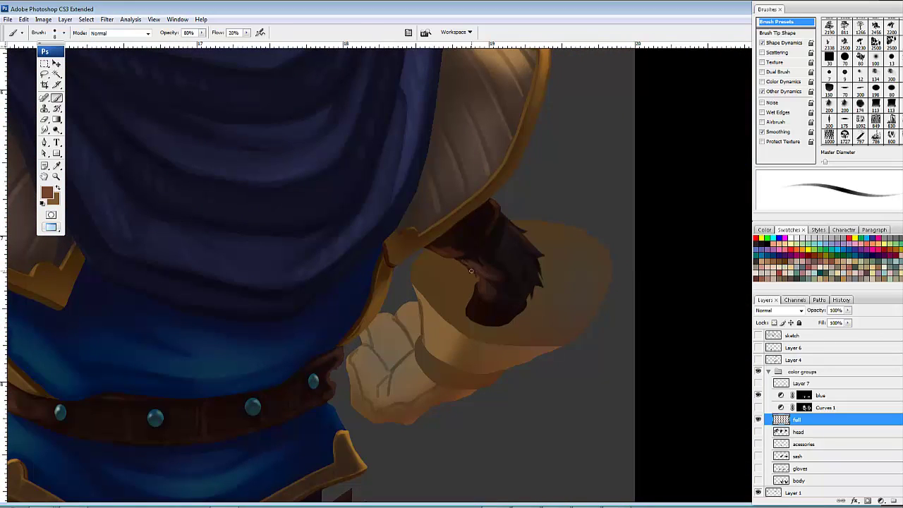
{"action": "left_click_drag", "start_coordinate": [482, 282], "coordinate": [479, 289]}
{"action": "left_click_drag", "start_coordinate": [537, 301], "coordinate": [505, 342]}
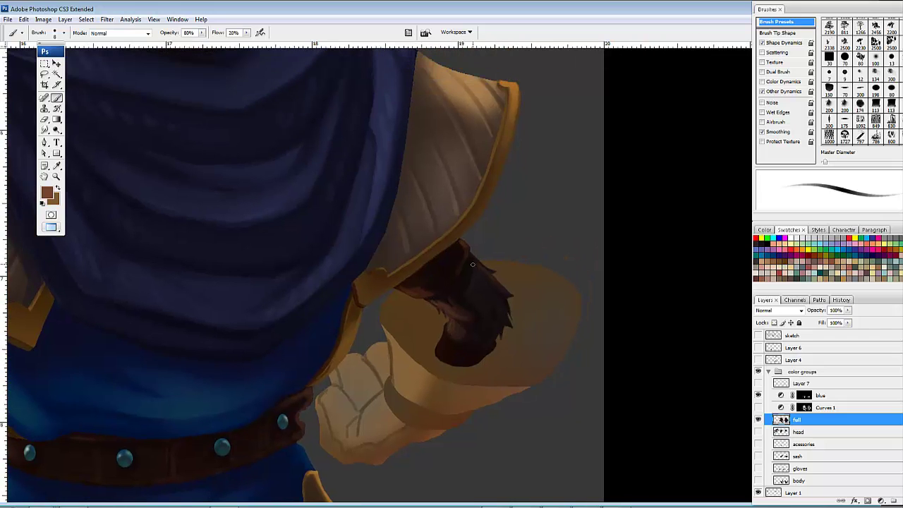
{"action": "mouse_move", "coordinate": [474, 262]}
{"action": "left_mouse_down"}
{"action": "mouse_move", "coordinate": [506, 295]}
{"action": "mouse_move", "coordinate": [553, 232]}
{"action": "mouse_move", "coordinate": [595, 205]}
{"action": "mouse_move", "coordinate": [657, 228]}
{"action": "mouse_move", "coordinate": [601, 232]}
{"action": "mouse_move", "coordinate": [577, 201]}
{"action": "mouse_move", "coordinate": [484, 278]}
{"action": "left_mouse_up"}
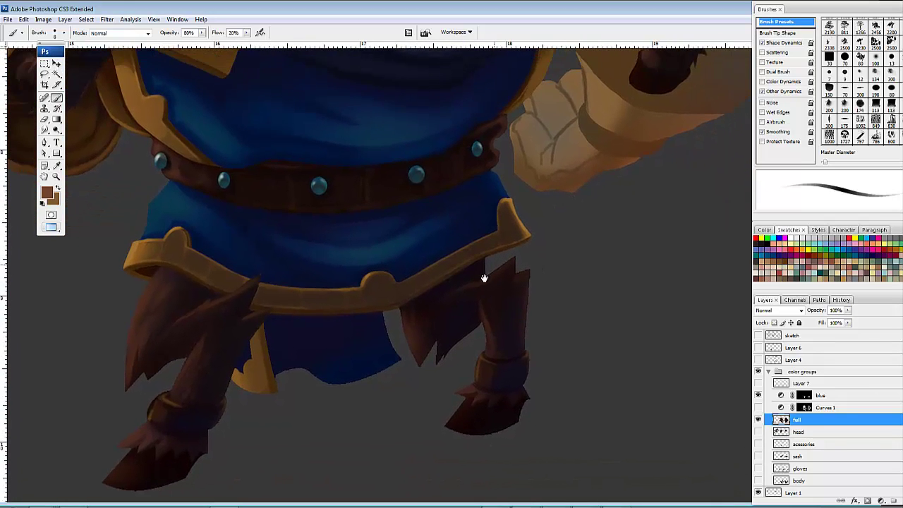
Step: Add fine reddish-brown fur strokes to the back view's far leg below the tunic trim
{"action": "left_click_drag", "start_coordinate": [489, 334], "coordinate": [489, 311]}
{"action": "left_click_drag", "start_coordinate": [487, 315], "coordinate": [508, 307]}
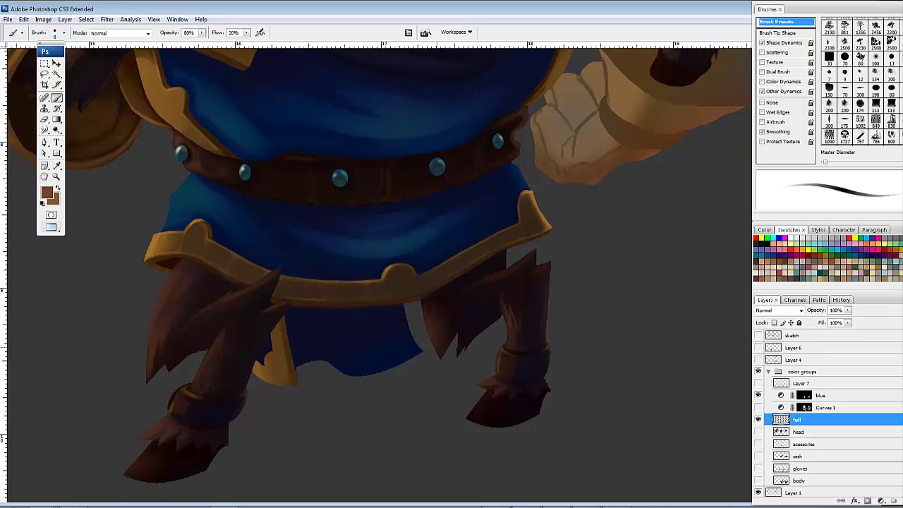
{"action": "left_click_drag", "start_coordinate": [429, 346], "coordinate": [473, 345]}
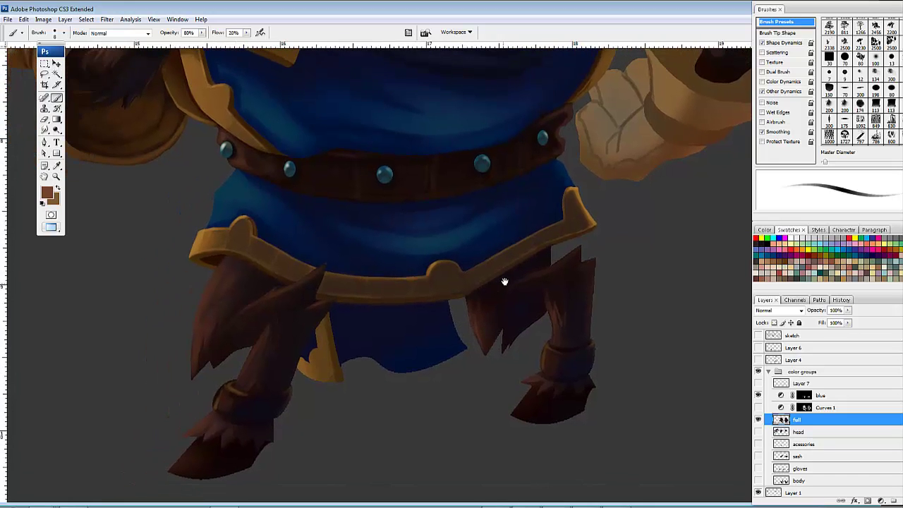
{"action": "left_click_drag", "start_coordinate": [498, 299], "coordinate": [595, 293]}
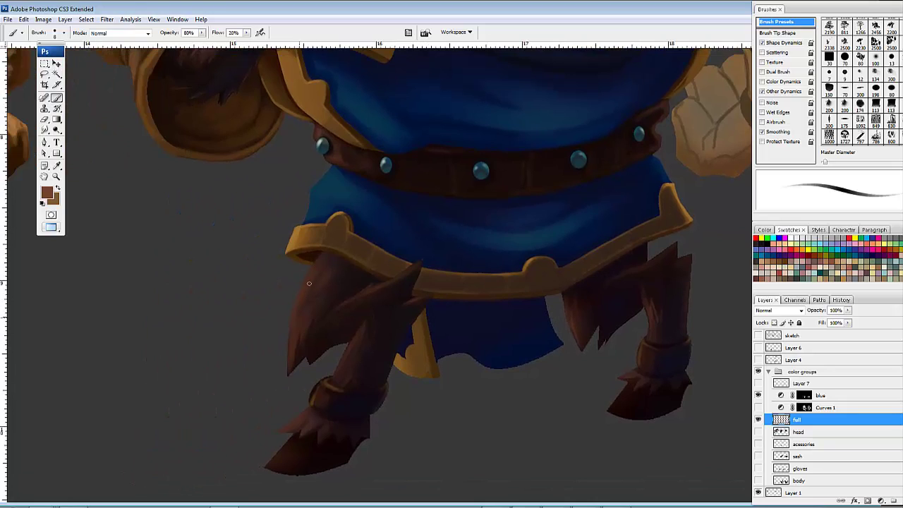
Step: Enlarge the brush to 20 and paint reddish-brown fur highlights along the near thigh's outer side
{"action": "key", "text": "bracketright"}
{"action": "key", "text": "bracketright"}
{"action": "key", "text": "bracketright"}
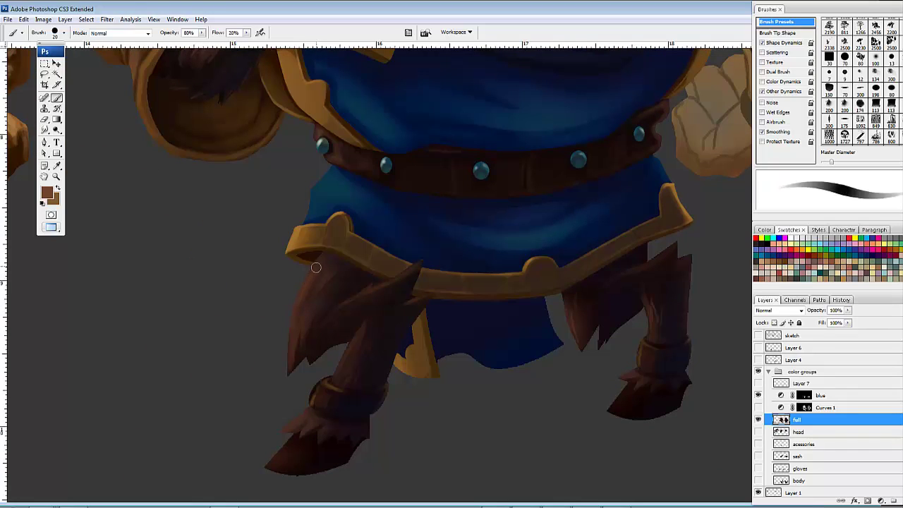
{"action": "left_click_drag", "start_coordinate": [326, 269], "coordinate": [312, 265]}
{"action": "mouse_move", "coordinate": [293, 310]}
{"action": "left_mouse_down"}
{"action": "mouse_move", "coordinate": [288, 375]}
{"action": "mouse_move", "coordinate": [301, 316]}
{"action": "mouse_move", "coordinate": [291, 352]}
{"action": "mouse_move", "coordinate": [307, 321]}
{"action": "left_mouse_up"}
{"action": "left_click_drag", "start_coordinate": [480, 284], "coordinate": [448, 268]}
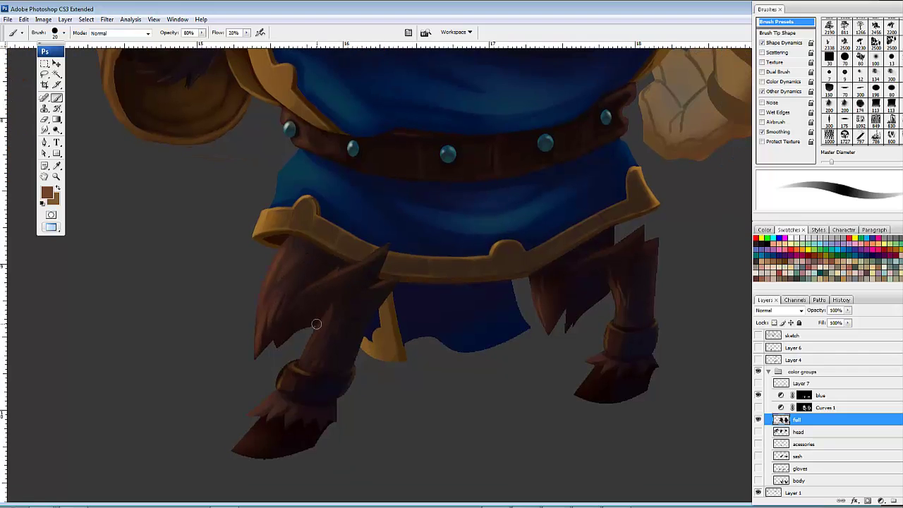
Step: Smudge the near thigh's fur into softer, pointed tufts
{"action": "key", "text": "r"}
{"action": "mouse_move", "coordinate": [319, 313]}
{"action": "left_mouse_down"}
{"action": "mouse_move", "coordinate": [387, 308]}
{"action": "mouse_move", "coordinate": [346, 316]}
{"action": "mouse_move", "coordinate": [348, 324]}
{"action": "mouse_move", "coordinate": [399, 344]}
{"action": "left_mouse_up"}
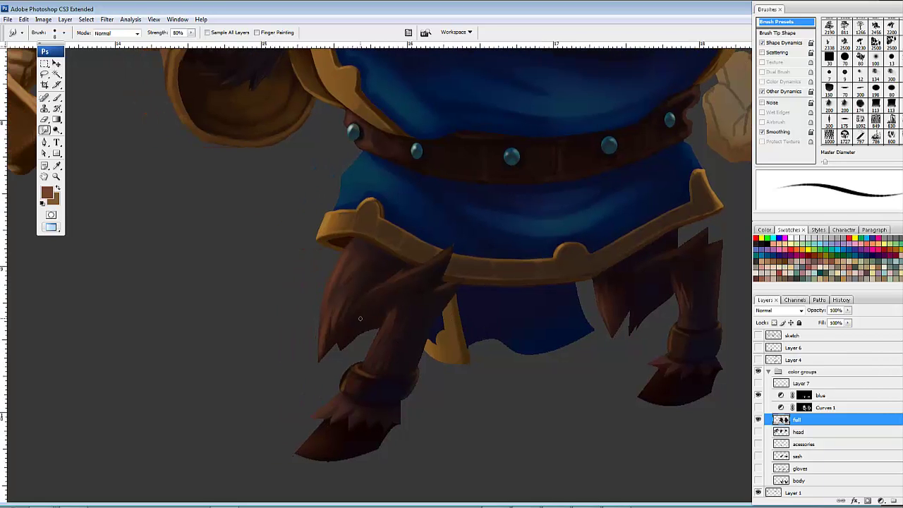
{"action": "mouse_move", "coordinate": [338, 316]}
{"action": "left_mouse_down"}
{"action": "mouse_move", "coordinate": [330, 334]}
{"action": "mouse_move", "coordinate": [379, 288]}
{"action": "mouse_move", "coordinate": [363, 303]}
{"action": "mouse_move", "coordinate": [323, 297]}
{"action": "mouse_move", "coordinate": [432, 247]}
{"action": "left_mouse_up"}
{"action": "key", "text": "b"}
{"action": "left_click_drag", "start_coordinate": [385, 298], "coordinate": [395, 277]}
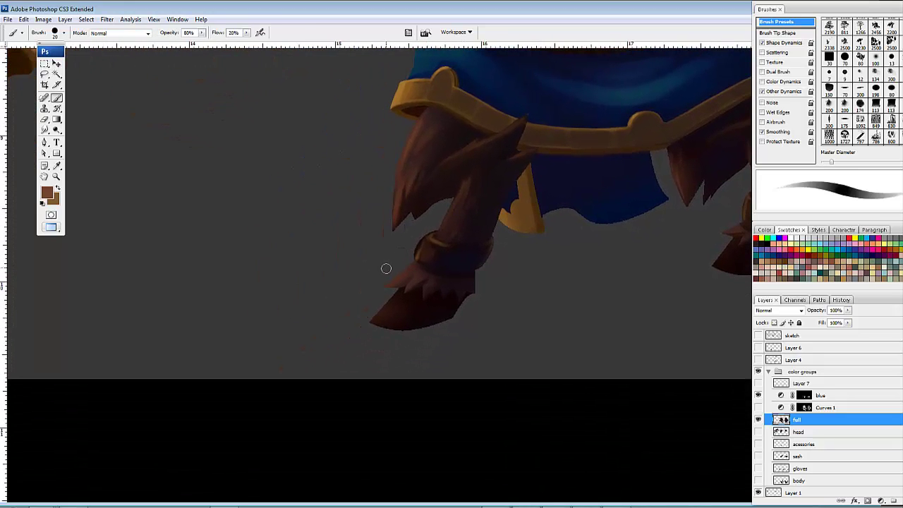
Step: Paint reddish-brown fur highlights on the near thigh's tips and the fur tuft above the near hoof
{"action": "left_click_drag", "start_coordinate": [422, 224], "coordinate": [447, 281]}
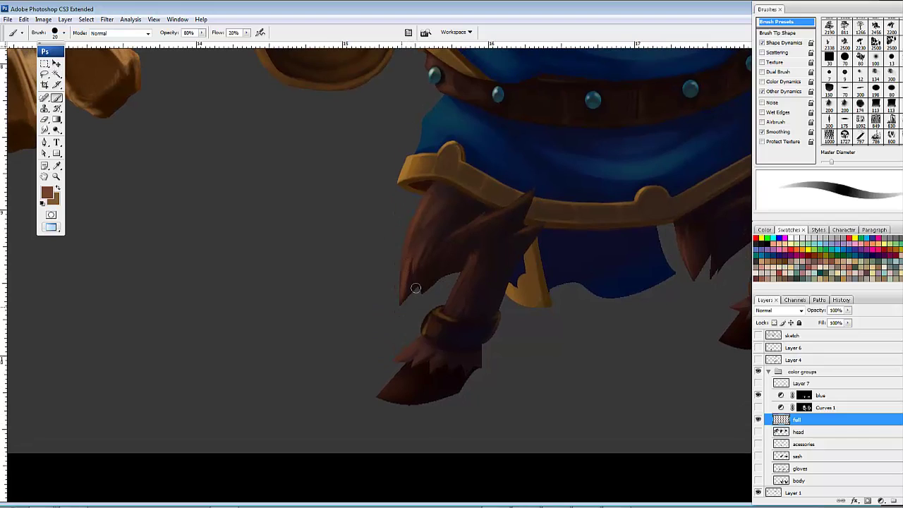
{"action": "left_click_drag", "start_coordinate": [416, 288], "coordinate": [437, 234]}
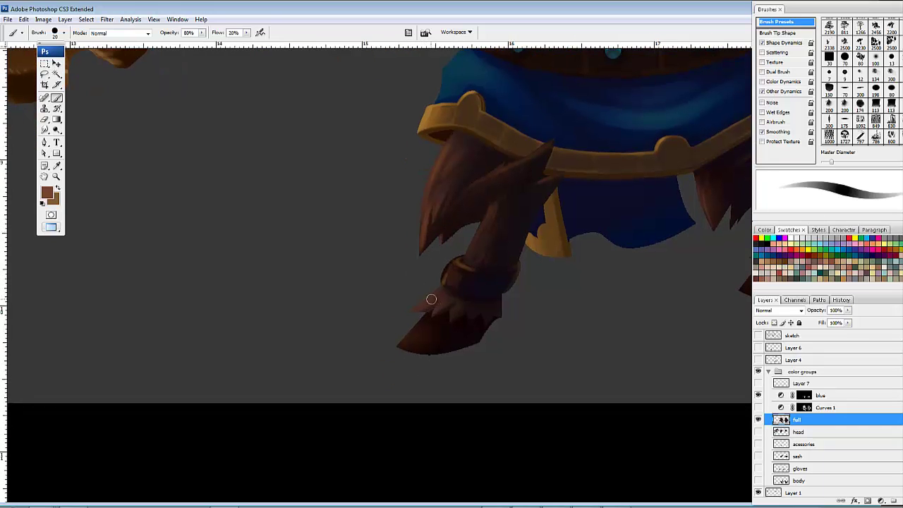
{"action": "left_click_drag", "start_coordinate": [414, 308], "coordinate": [413, 310]}
{"action": "mouse_move", "coordinate": [437, 291]}
{"action": "left_mouse_down"}
{"action": "mouse_move", "coordinate": [420, 305]}
{"action": "mouse_move", "coordinate": [438, 310]}
{"action": "mouse_move", "coordinate": [444, 297]}
{"action": "mouse_move", "coordinate": [434, 313]}
{"action": "mouse_move", "coordinate": [444, 295]}
{"action": "mouse_move", "coordinate": [436, 314]}
{"action": "mouse_move", "coordinate": [447, 296]}
{"action": "mouse_move", "coordinate": [452, 324]}
{"action": "mouse_move", "coordinate": [439, 307]}
{"action": "left_mouse_up"}
{"action": "mouse_move", "coordinate": [468, 276]}
{"action": "left_mouse_down"}
{"action": "mouse_move", "coordinate": [451, 330]}
{"action": "mouse_move", "coordinate": [463, 311]}
{"action": "left_mouse_up"}
{"action": "left_click_drag", "start_coordinate": [433, 339], "coordinate": [431, 336]}
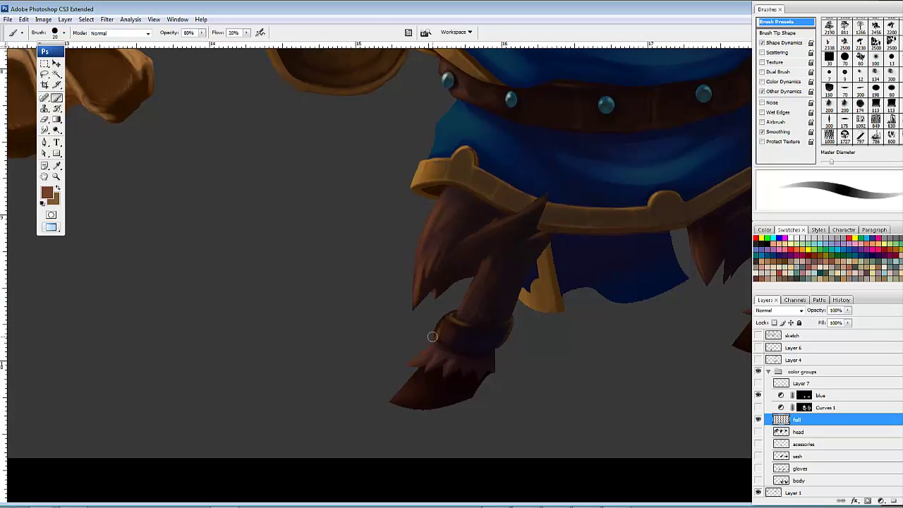
Step: Erase stray edges around both ankle cuffs with a hard round 13 eraser at 100% opacity and flow
{"action": "key", "text": "e"}
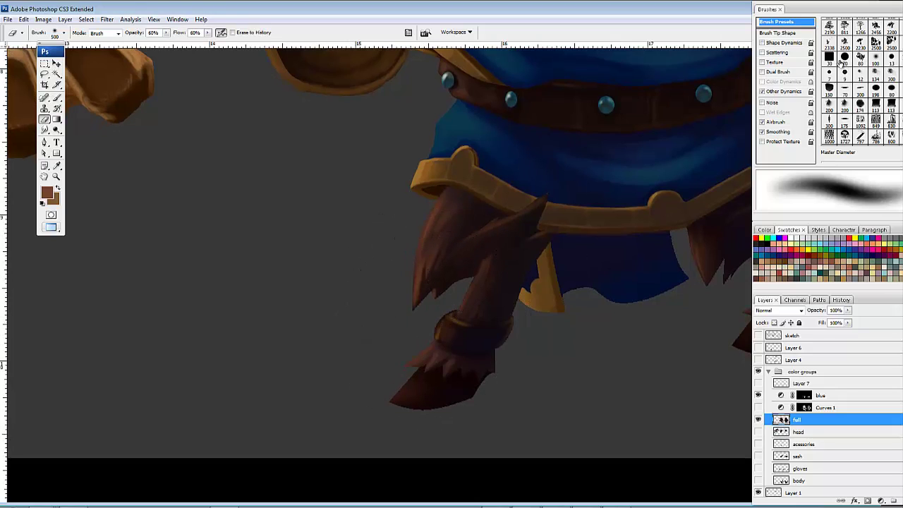
{"action": "left_click", "coordinate": [891, 60]}
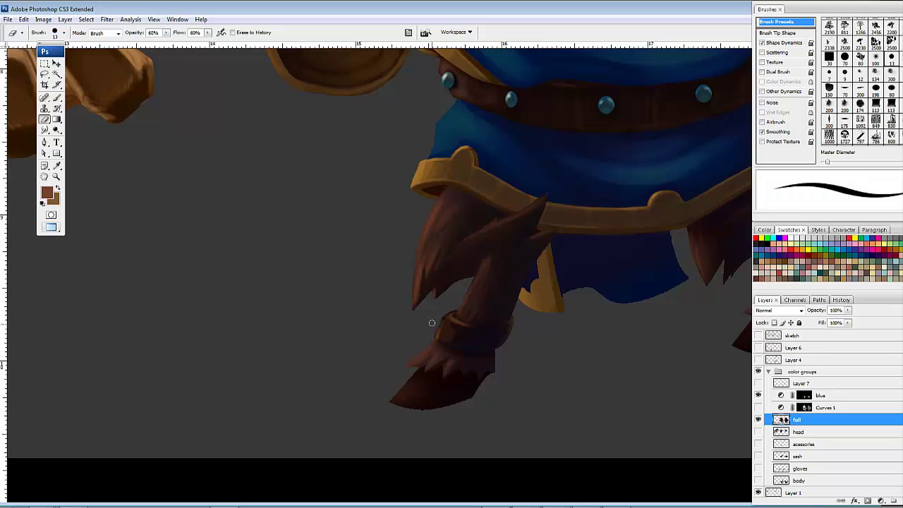
{"action": "key", "text": "0"}
{"action": "key", "text": "shift+0"}
{"action": "mouse_move", "coordinate": [744, 328]}
{"action": "left_mouse_down"}
{"action": "mouse_move", "coordinate": [478, 316]}
{"action": "mouse_move", "coordinate": [450, 334]}
{"action": "left_mouse_up"}
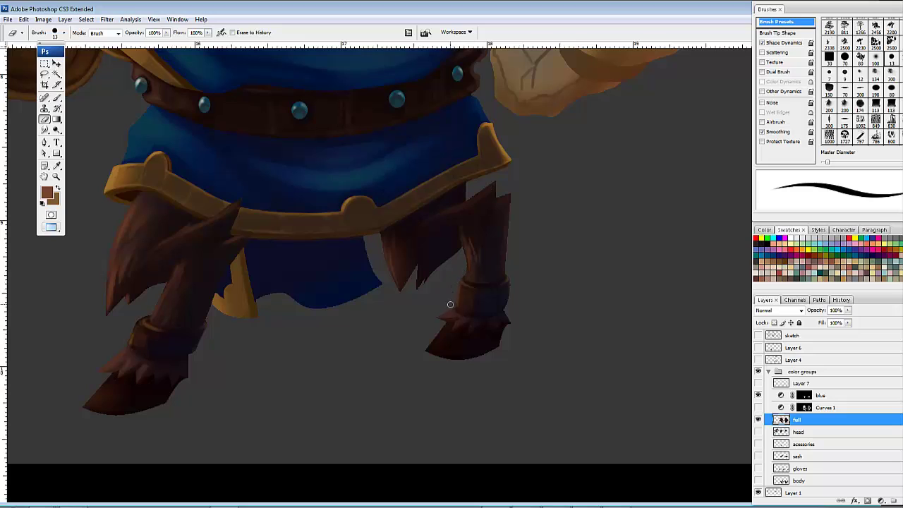
{"action": "mouse_move", "coordinate": [515, 282]}
{"action": "left_mouse_down"}
{"action": "mouse_move", "coordinate": [508, 308]}
{"action": "mouse_move", "coordinate": [508, 301]}
{"action": "left_mouse_up"}
{"action": "mouse_move", "coordinate": [603, 305]}
{"action": "left_mouse_down"}
{"action": "mouse_move", "coordinate": [651, 284]}
{"action": "mouse_move", "coordinate": [651, 308]}
{"action": "left_mouse_up"}
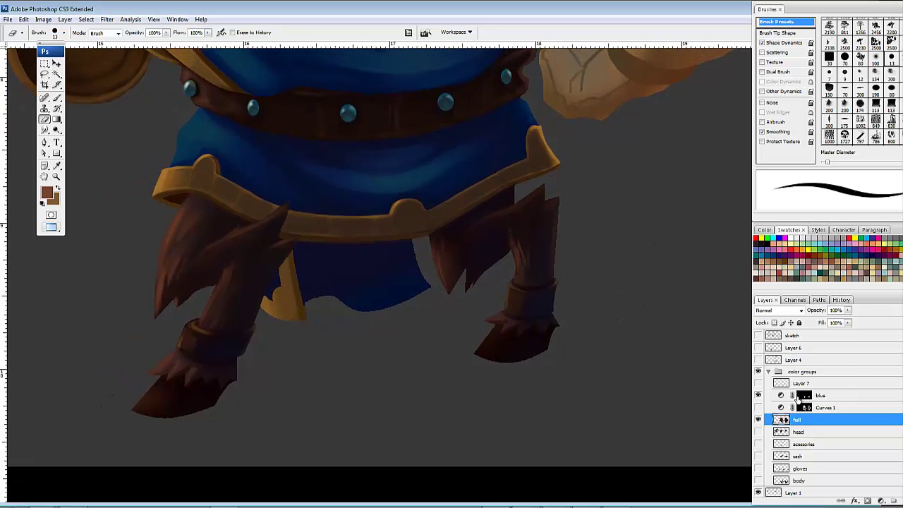
Step: Sample a dark brown from the near thigh's fur, then darken and smudge the thigh's outer edge
{"action": "mouse_move", "coordinate": [520, 334]}
{"action": "left_mouse_down"}
{"action": "mouse_move", "coordinate": [543, 359]}
{"action": "mouse_move", "coordinate": [639, 387]}
{"action": "left_mouse_up"}
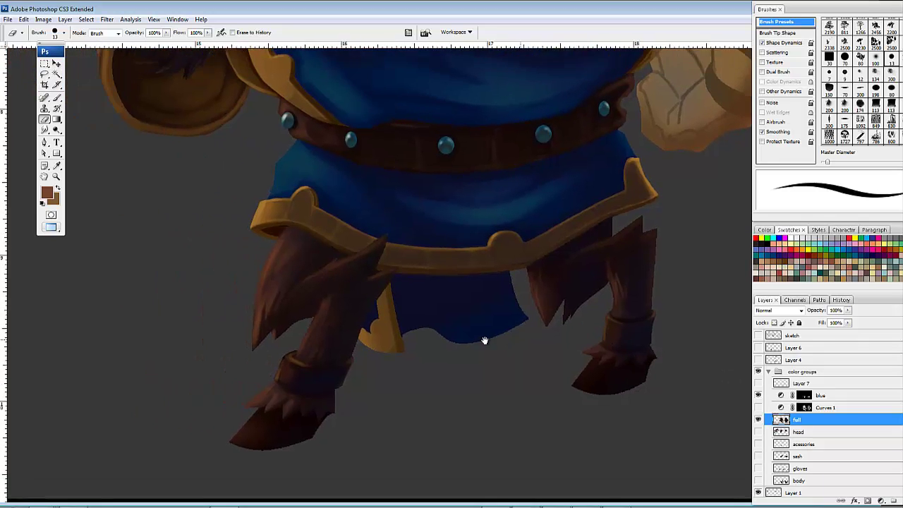
{"action": "mouse_move", "coordinate": [413, 366]}
{"action": "left_mouse_down"}
{"action": "mouse_move", "coordinate": [510, 344]}
{"action": "mouse_move", "coordinate": [544, 378]}
{"action": "left_mouse_up"}
{"action": "key", "text": "r"}
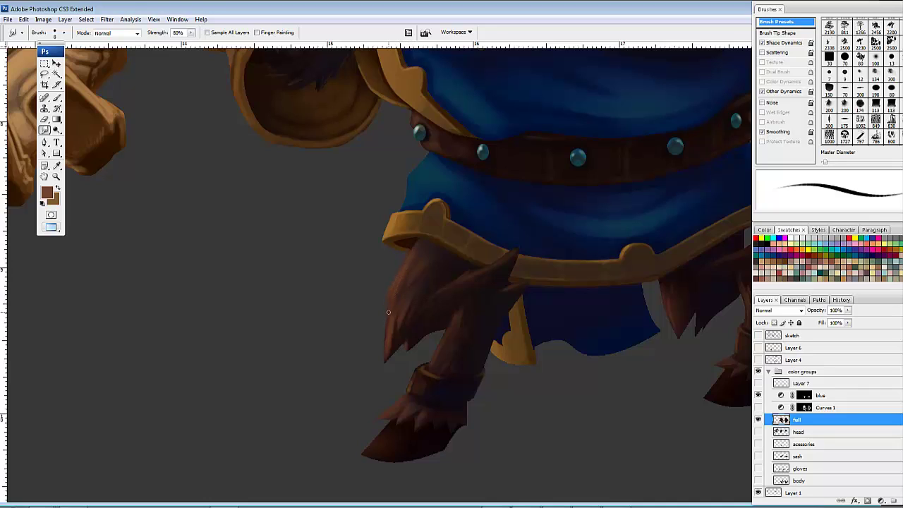
{"action": "key", "text": "b"}
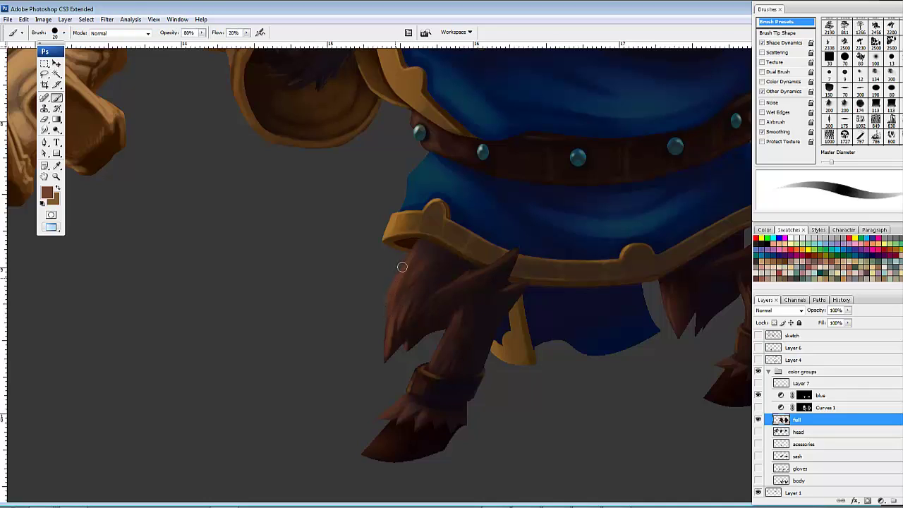
{"action": "left_click", "coordinate": [418, 330], "text": "alt"}
{"action": "left_click_drag", "start_coordinate": [386, 296], "coordinate": [386, 345]}
{"action": "key", "text": "r"}
{"action": "left_click_drag", "start_coordinate": [391, 283], "coordinate": [386, 295]}
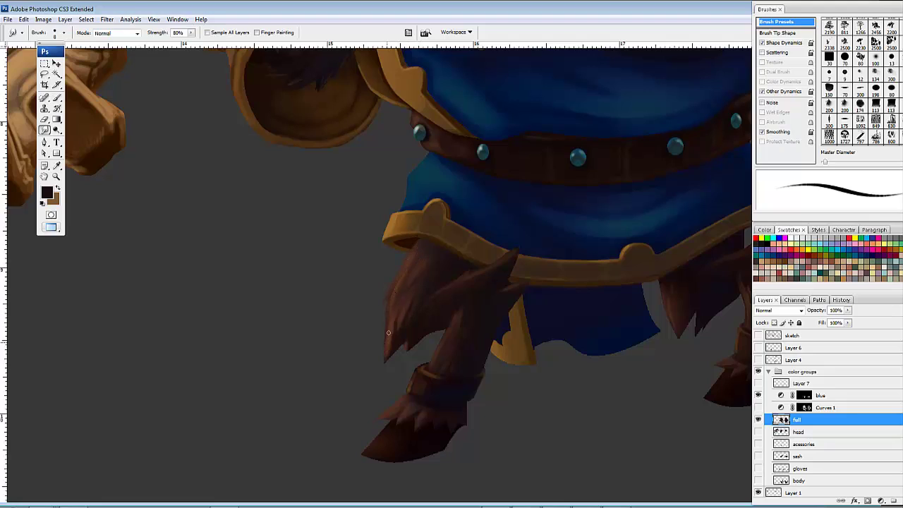
{"action": "left_click_drag", "start_coordinate": [389, 320], "coordinate": [385, 345]}
Step: Examine the front view's leg fur, ankle cuffs and hooves as reference for the back view
{"action": "mouse_move", "coordinate": [392, 297]}
{"action": "left_mouse_down"}
{"action": "mouse_move", "coordinate": [385, 343]}
{"action": "mouse_move", "coordinate": [775, 307]}
{"action": "left_mouse_up"}
{"action": "left_click_drag", "start_coordinate": [562, 338], "coordinate": [663, 337]}
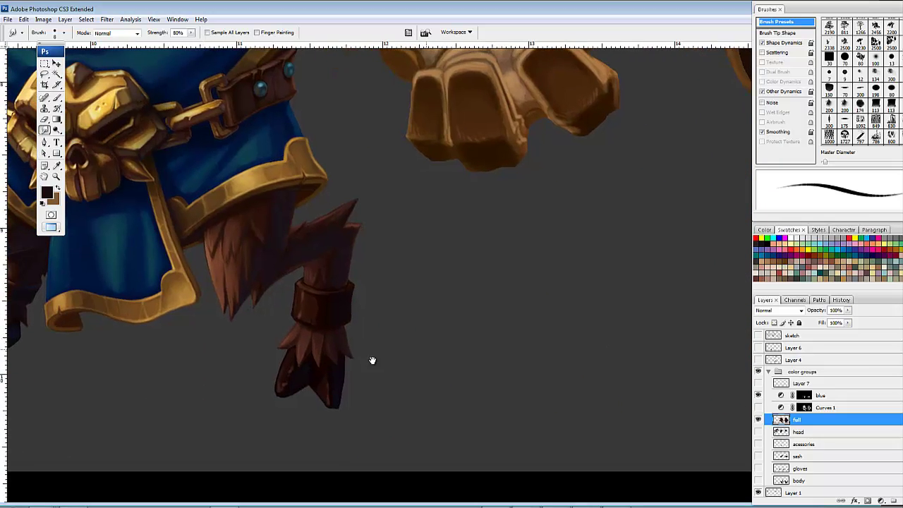
{"action": "mouse_move", "coordinate": [282, 361]}
{"action": "left_mouse_down"}
{"action": "mouse_move", "coordinate": [488, 348]}
{"action": "mouse_move", "coordinate": [480, 354]}
{"action": "left_mouse_up"}
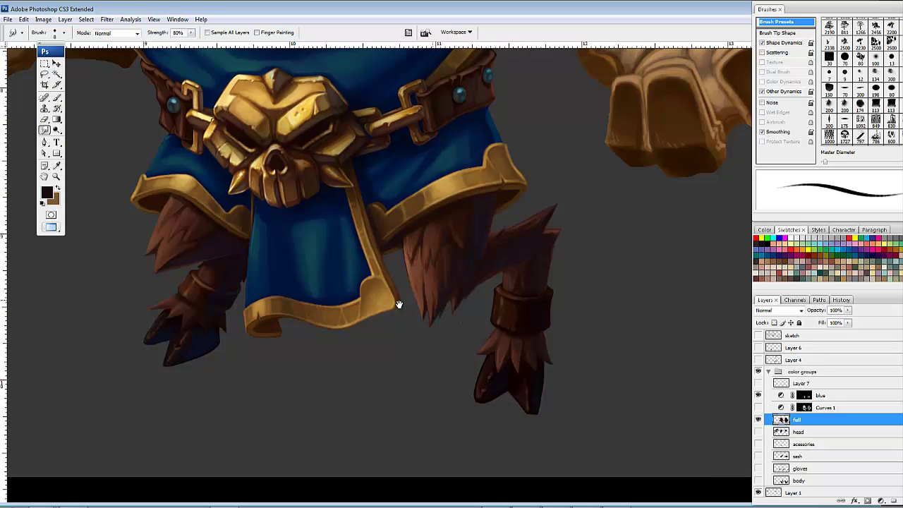
{"action": "left_click_drag", "start_coordinate": [267, 278], "coordinate": [414, 303]}
{"action": "mouse_move", "coordinate": [339, 285]}
{"action": "left_mouse_down"}
{"action": "mouse_move", "coordinate": [318, 297]}
{"action": "mouse_move", "coordinate": [360, 294]}
{"action": "left_mouse_up"}
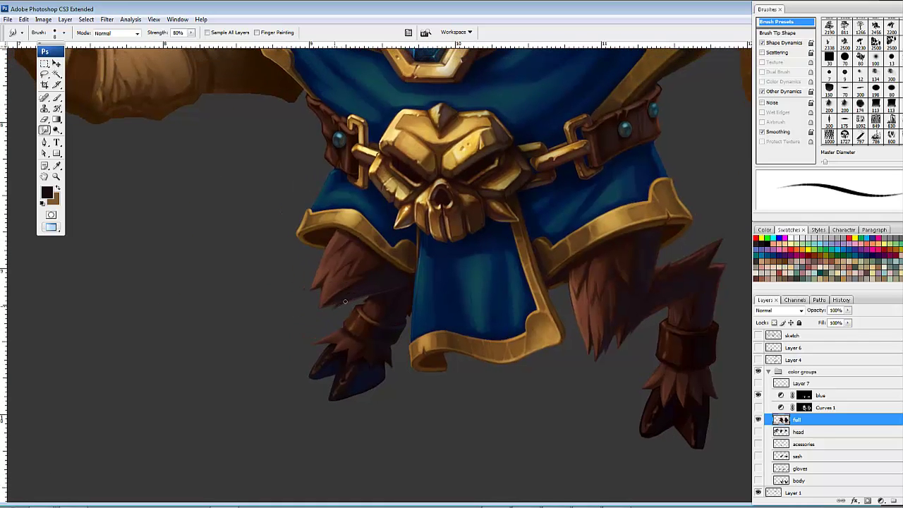
{"action": "left_click_drag", "start_coordinate": [306, 284], "coordinate": [353, 284]}
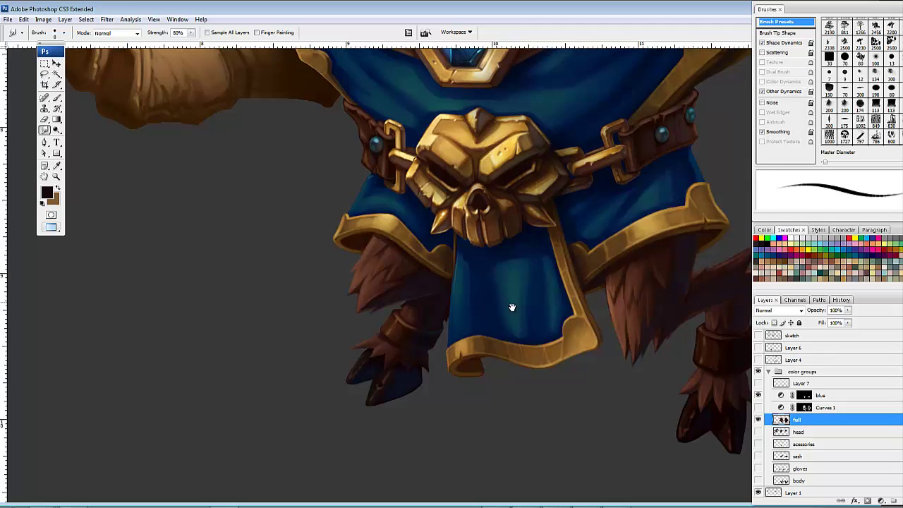
Step: Smudge the fur edges of the front view's near thigh and lower leg into pointed strands at 80% strength
{"action": "left_click_drag", "start_coordinate": [512, 309], "coordinate": [347, 269]}
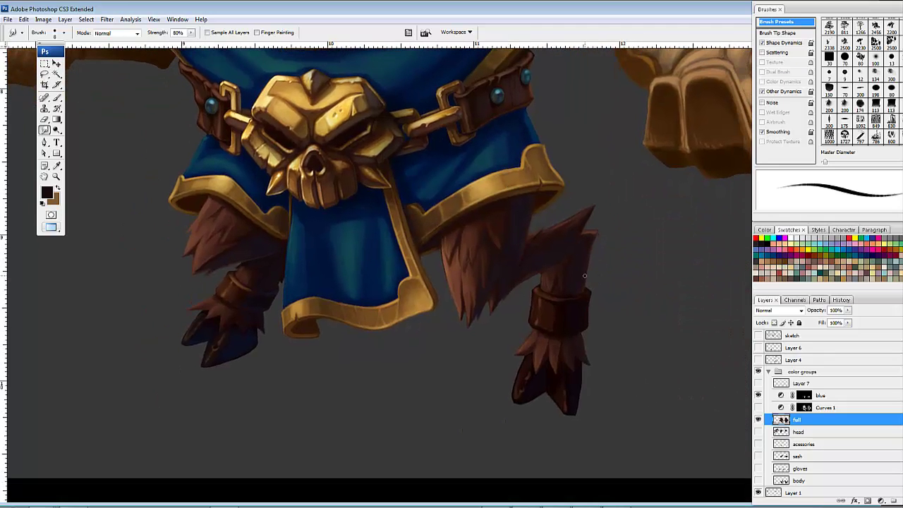
{"action": "left_click_drag", "start_coordinate": [585, 276], "coordinate": [593, 261]}
{"action": "scroll", "coordinate": [573, 241], "scroll_direction": "up", "scroll_amount": 2}
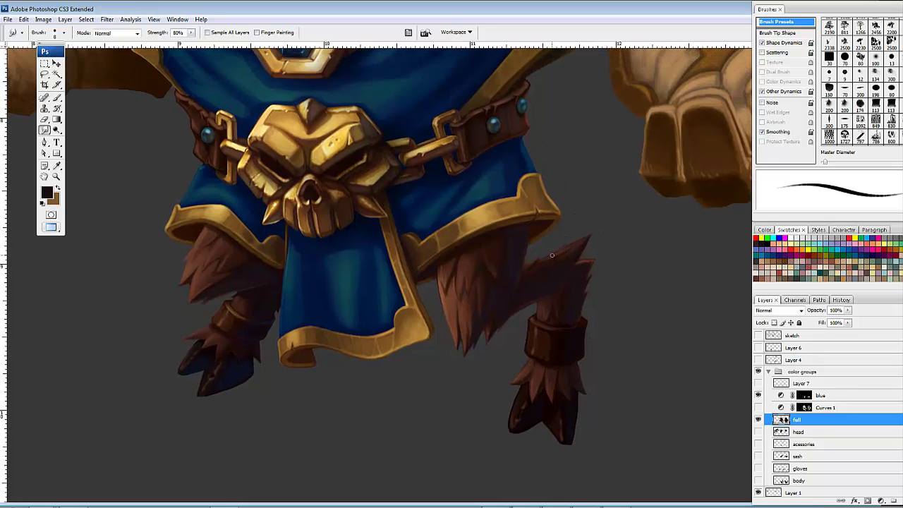
{"action": "left_click_drag", "start_coordinate": [474, 276], "coordinate": [551, 248]}
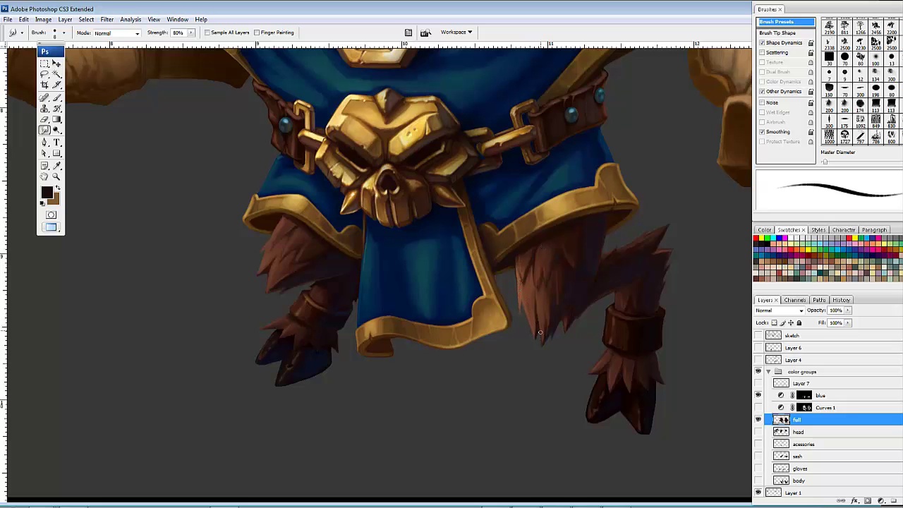
{"action": "left_click_drag", "start_coordinate": [540, 332], "coordinate": [544, 325]}
{"action": "left_click_drag", "start_coordinate": [584, 251], "coordinate": [577, 274]}
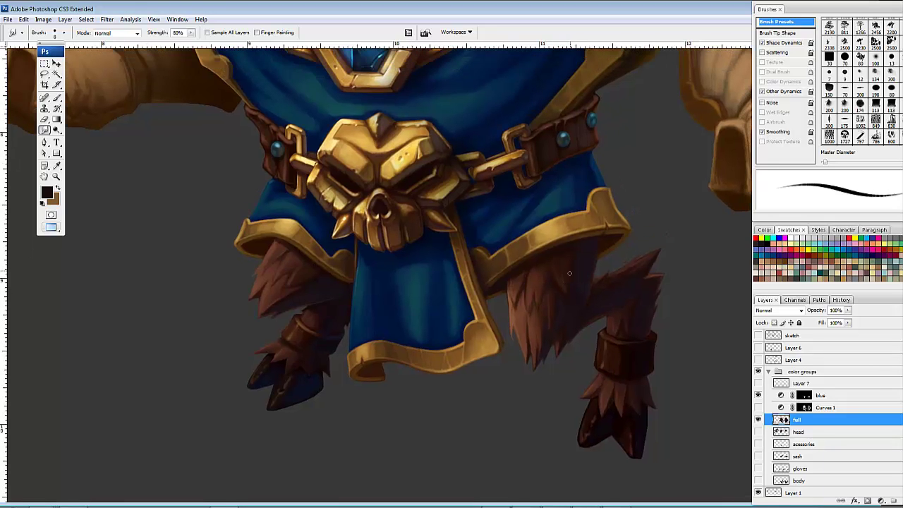
{"action": "left_click_drag", "start_coordinate": [551, 325], "coordinate": [554, 329]}
Step: Smudge the fur tips along the outer edge of the front view's far thigh into sharper points
{"action": "left_click_drag", "start_coordinate": [309, 264], "coordinate": [451, 250]}
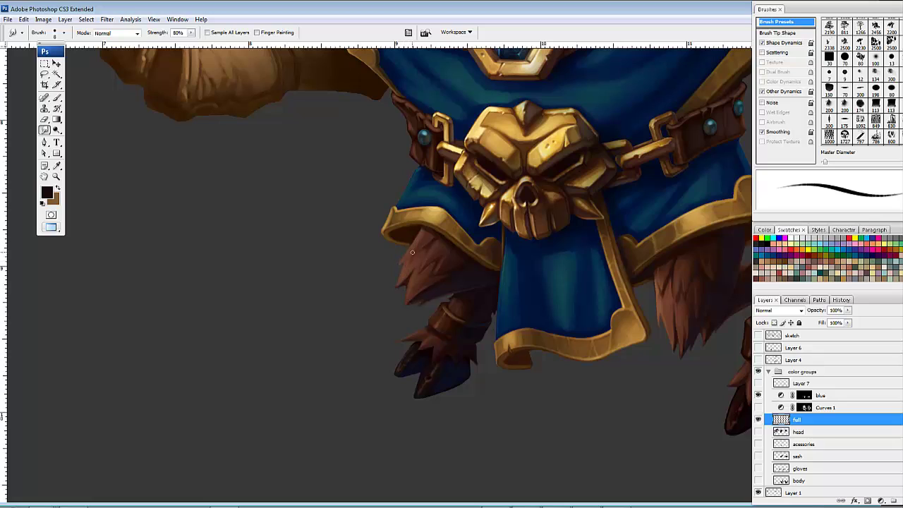
{"action": "left_click_drag", "start_coordinate": [426, 288], "coordinate": [430, 272]}
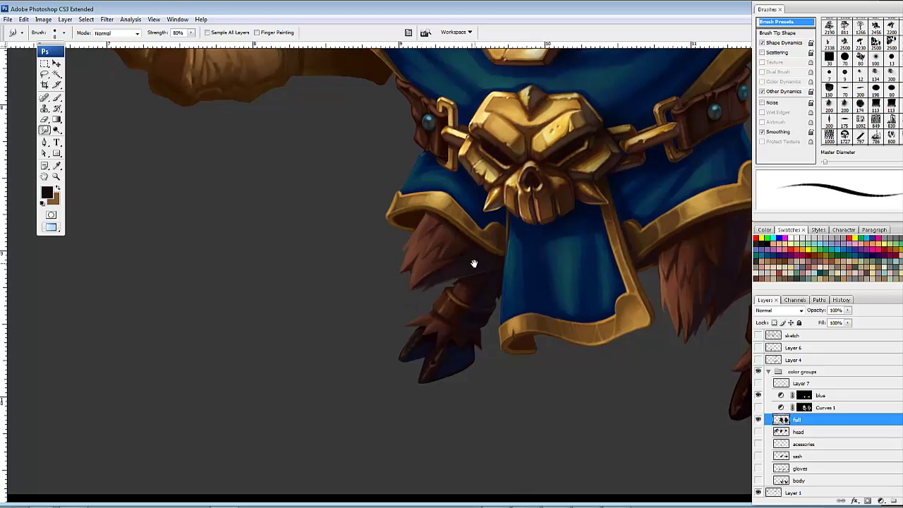
{"action": "scroll", "coordinate": [452, 266], "scroll_direction": "down", "scroll_amount": 1}
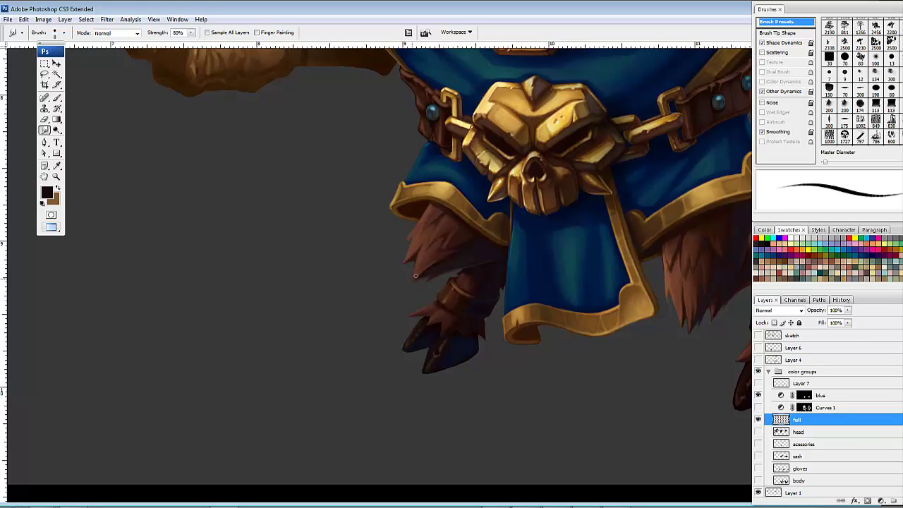
{"action": "left_click_drag", "start_coordinate": [413, 278], "coordinate": [442, 225]}
{"action": "left_click_drag", "start_coordinate": [509, 273], "coordinate": [485, 224]}
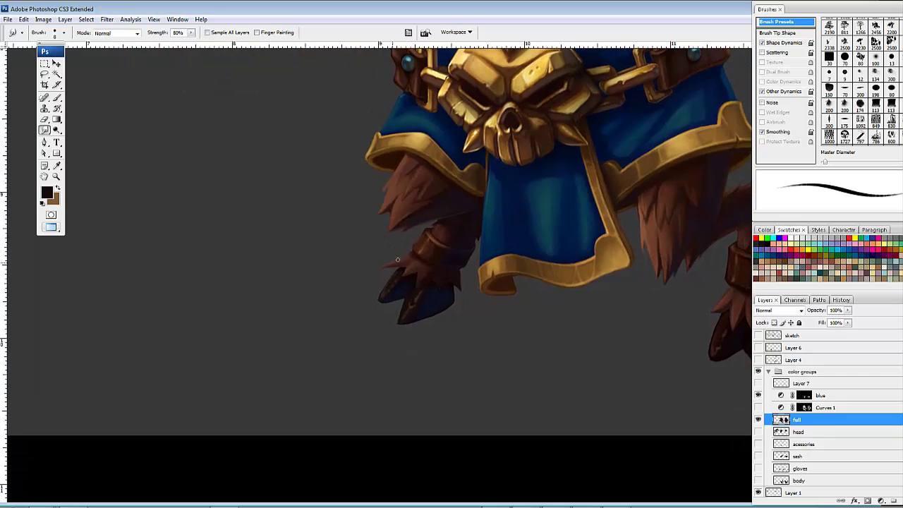
Step: Sample a reddish brown from the front view's far thigh and touch up that leg's fur with a smaller brush
{"action": "key", "text": "b"}
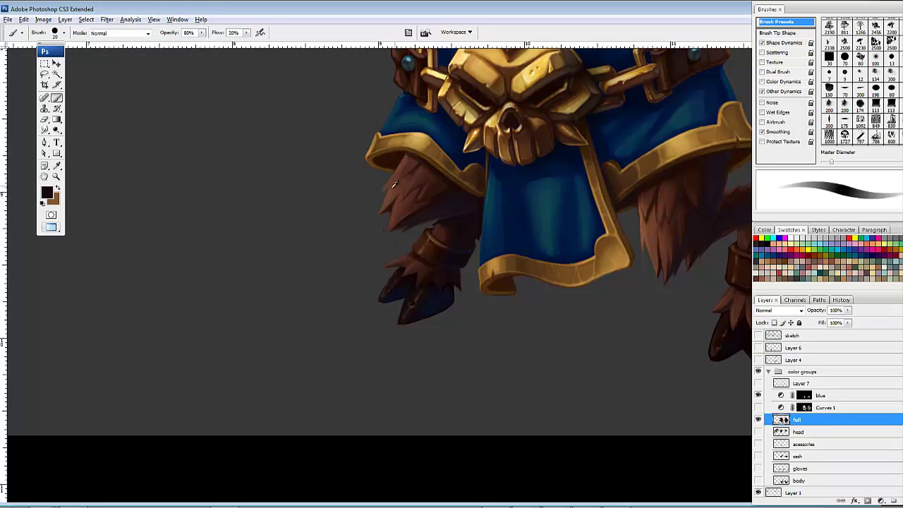
{"action": "left_click", "coordinate": [396, 189], "text": "alt"}
{"action": "key", "text": "bracketleft"}
{"action": "key", "text": "bracketleft"}
{"action": "key", "text": "bracketleft"}
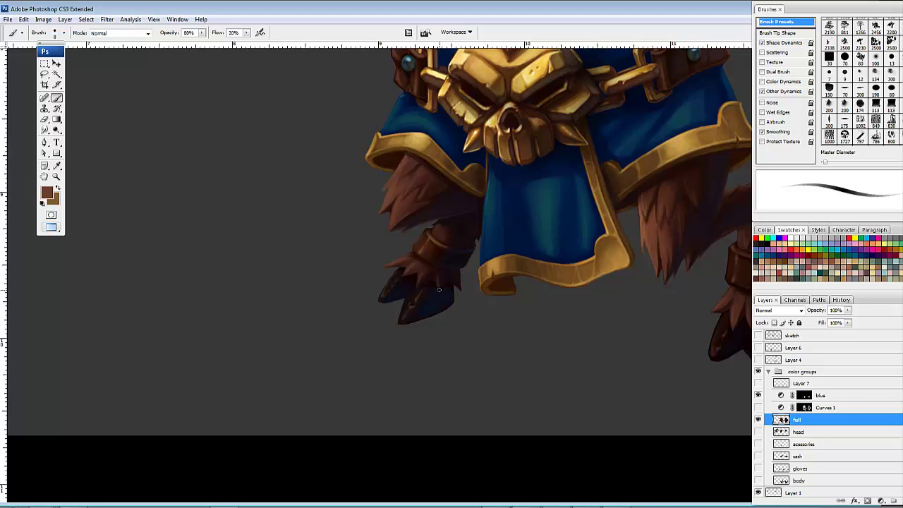
{"action": "scroll", "coordinate": [465, 268], "scroll_direction": "up", "scroll_amount": 3}
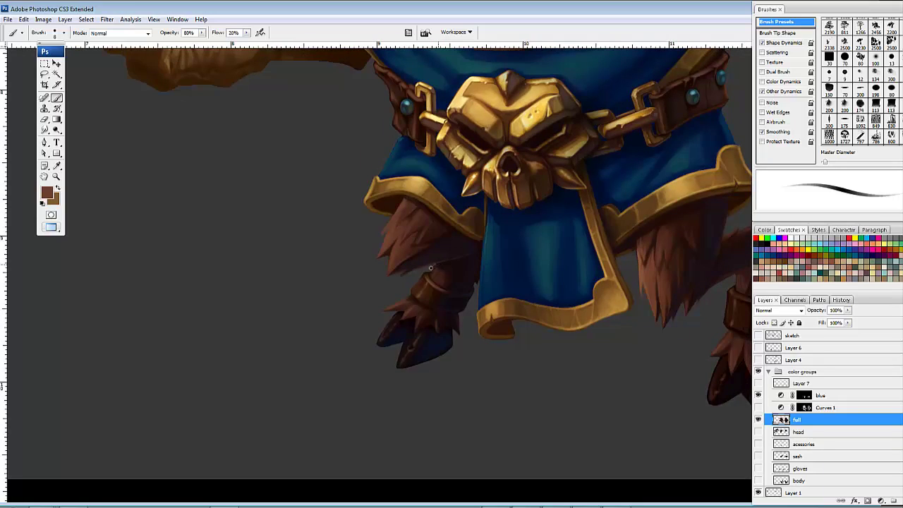
{"action": "scroll", "coordinate": [431, 268], "scroll_direction": "right", "scroll_amount": 5}
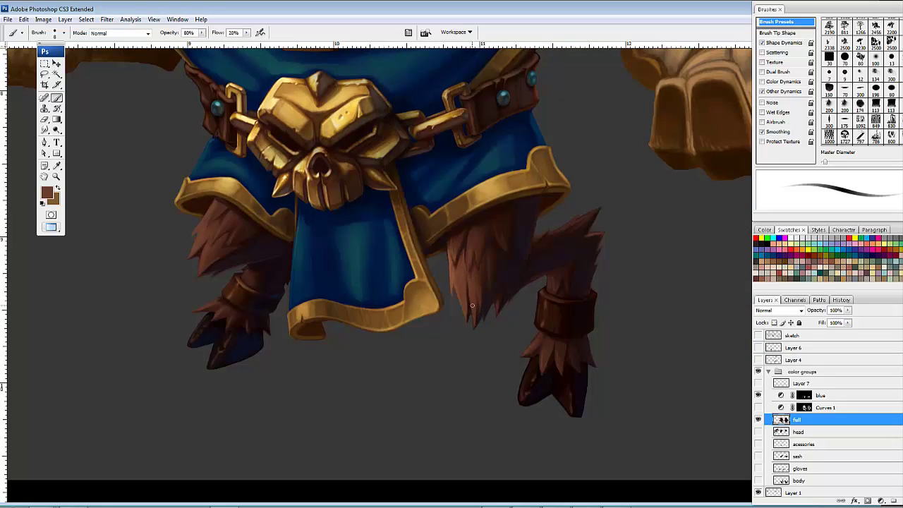
Step: Sample a lighter brown from the front view's near thigh and touch up its fur and the tuft above the near hoof
{"action": "scroll", "coordinate": [474, 264], "scroll_direction": "up", "scroll_amount": 2}
{"action": "left_click", "coordinate": [456, 296], "text": "alt"}
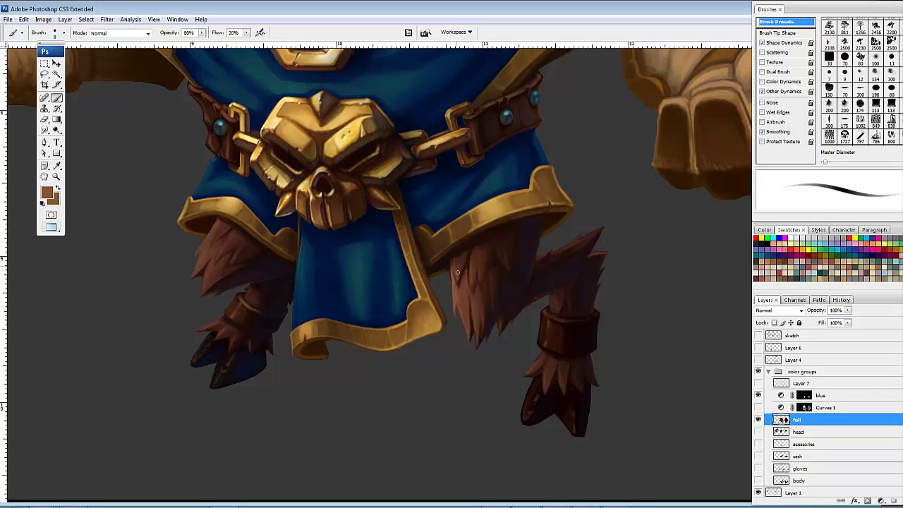
{"action": "left_click_drag", "start_coordinate": [531, 316], "coordinate": [481, 282]}
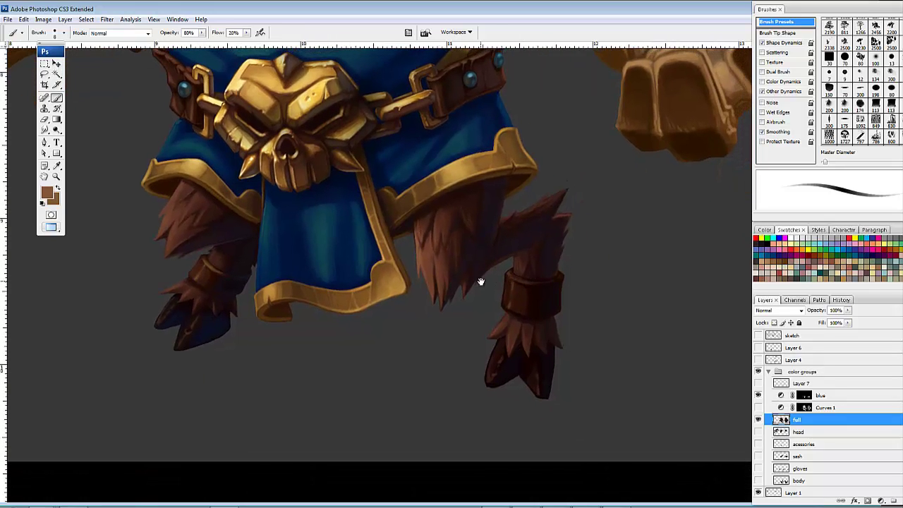
{"action": "left_click_drag", "start_coordinate": [510, 346], "coordinate": [509, 343]}
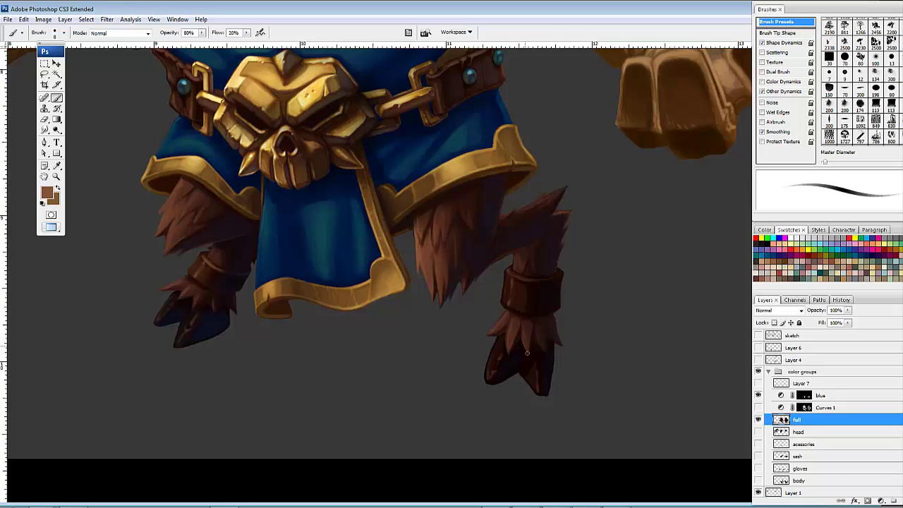
{"action": "left_click_drag", "start_coordinate": [468, 334], "coordinate": [527, 364]}
Step: Sample a near-black tone on the back view's near leg and deepen the shadows in its fur
{"action": "left_click_drag", "start_coordinate": [381, 338], "coordinate": [502, 371]}
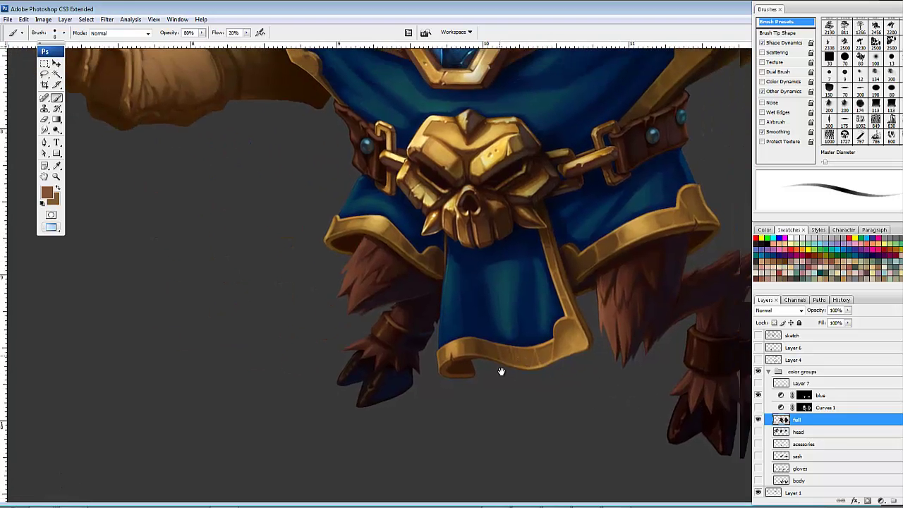
{"action": "left_click_drag", "start_coordinate": [570, 252], "coordinate": [528, 322]}
{"action": "left_click_drag", "start_coordinate": [663, 266], "coordinate": [525, 327]}
{"action": "left_click_drag", "start_coordinate": [449, 219], "coordinate": [544, 286]}
{"action": "left_click_drag", "start_coordinate": [518, 436], "coordinate": [553, 261]}
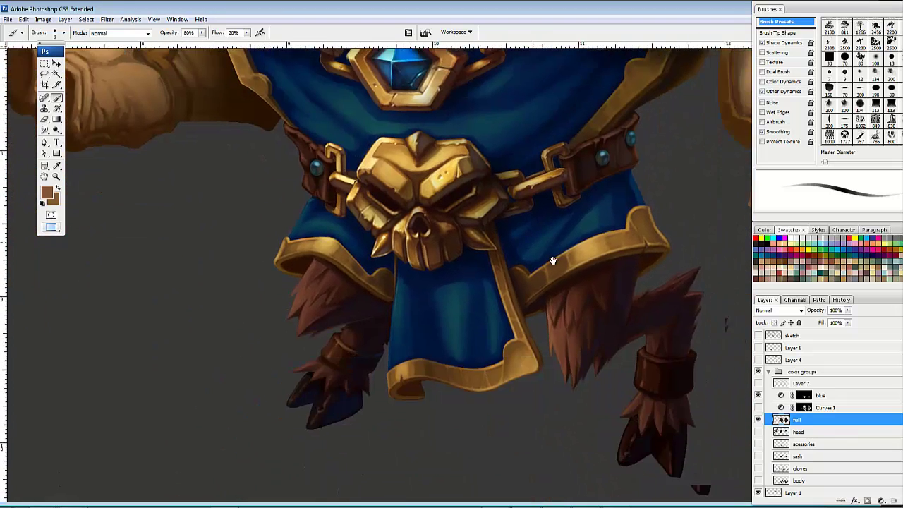
{"action": "left_click_drag", "start_coordinate": [658, 239], "coordinate": [558, 226]}
{"action": "left_click_drag", "start_coordinate": [711, 236], "coordinate": [512, 232]}
{"action": "left_click_drag", "start_coordinate": [616, 255], "coordinate": [509, 240]}
{"action": "left_click", "coordinate": [481, 261], "text": "alt"}
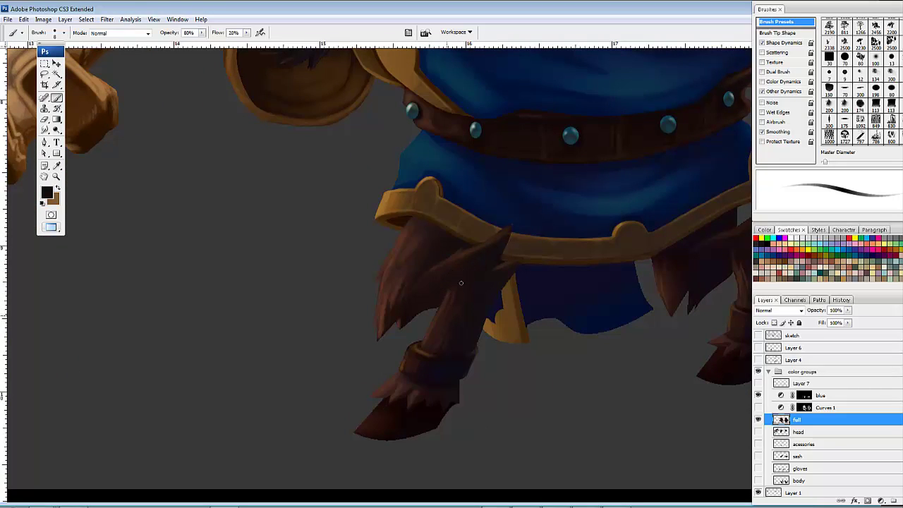
{"action": "mouse_move", "coordinate": [638, 303]}
{"action": "left_mouse_down"}
{"action": "mouse_move", "coordinate": [538, 312]}
{"action": "mouse_move", "coordinate": [578, 309]}
{"action": "left_mouse_up"}
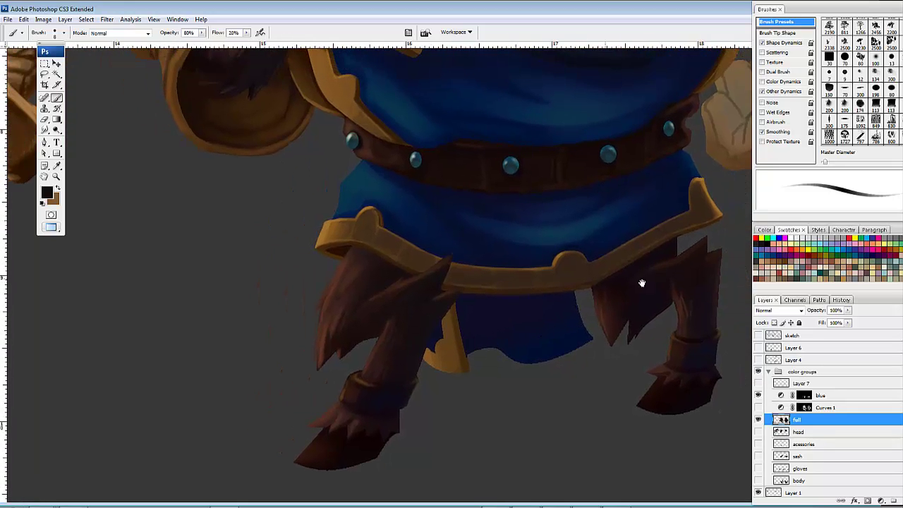
{"action": "left_click_drag", "start_coordinate": [668, 269], "coordinate": [466, 258]}
Step: Smudge the back view's far thigh tips and the outer edge of its far lower leg into fur strands
{"action": "key", "text": "r"}
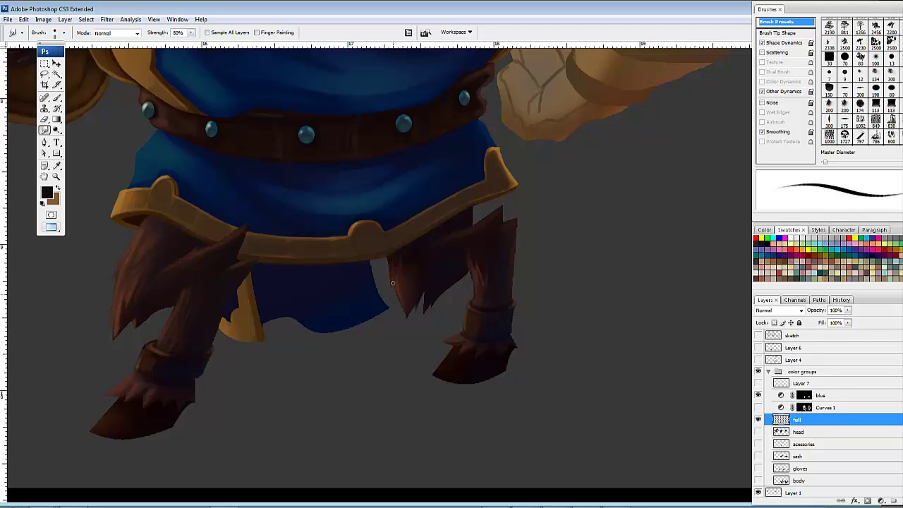
{"action": "mouse_move", "coordinate": [397, 276]}
{"action": "left_mouse_down"}
{"action": "mouse_move", "coordinate": [401, 305]}
{"action": "mouse_move", "coordinate": [426, 302]}
{"action": "mouse_move", "coordinate": [423, 316]}
{"action": "mouse_move", "coordinate": [431, 305]}
{"action": "left_mouse_up"}
{"action": "mouse_move", "coordinate": [470, 269]}
{"action": "left_mouse_down"}
{"action": "mouse_move", "coordinate": [482, 281]}
{"action": "mouse_move", "coordinate": [470, 283]}
{"action": "mouse_move", "coordinate": [473, 320]}
{"action": "mouse_move", "coordinate": [444, 343]}
{"action": "left_mouse_up"}
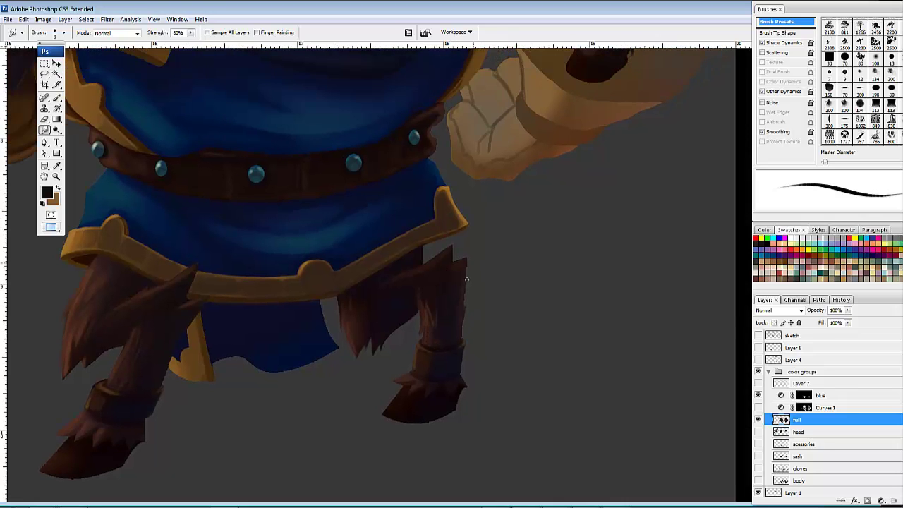
{"action": "mouse_move", "coordinate": [465, 286]}
{"action": "left_mouse_down"}
{"action": "mouse_move", "coordinate": [463, 300]}
{"action": "mouse_move", "coordinate": [469, 257]}
{"action": "left_mouse_up"}
{"action": "left_click_drag", "start_coordinate": [467, 287], "coordinate": [469, 274]}
Step: Erase stray paint along the outer edge of the back view's far lower leg with a size 13 eraser
{"action": "scroll", "coordinate": [484, 276], "scroll_direction": "up", "scroll_amount": 1}
{"action": "key", "text": "e"}
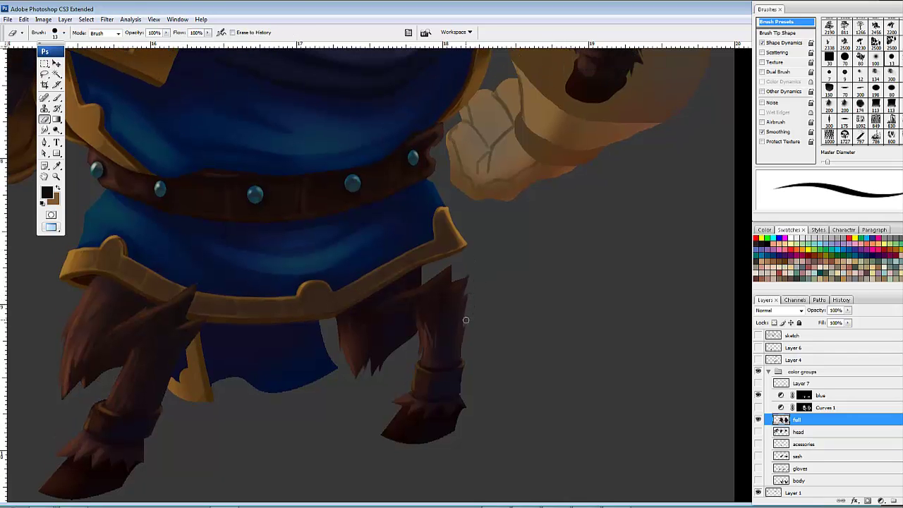
{"action": "left_click_drag", "start_coordinate": [464, 298], "coordinate": [468, 288]}
{"action": "key", "text": "b"}
Step: Smudge the tuft at the top of the back view's far lower leg into sharp fur spikes
{"action": "key", "text": "r"}
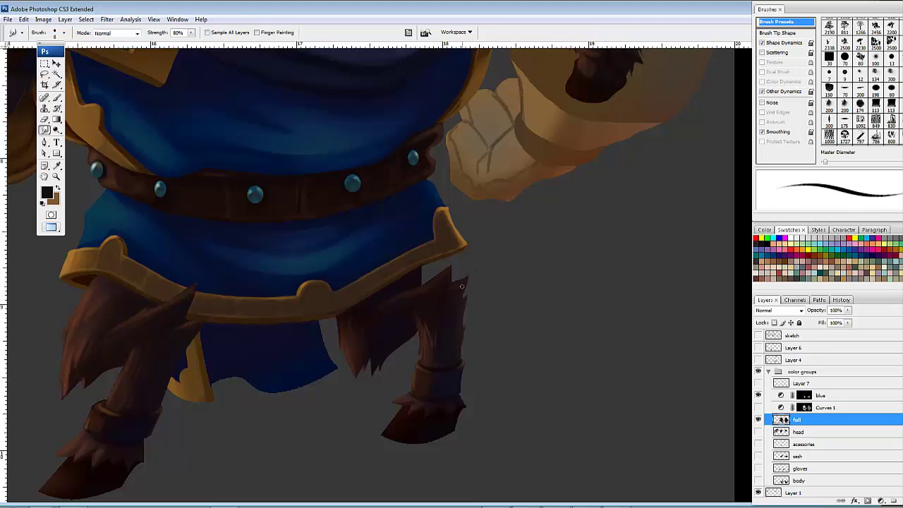
{"action": "left_click_drag", "start_coordinate": [463, 287], "coordinate": [496, 289]}
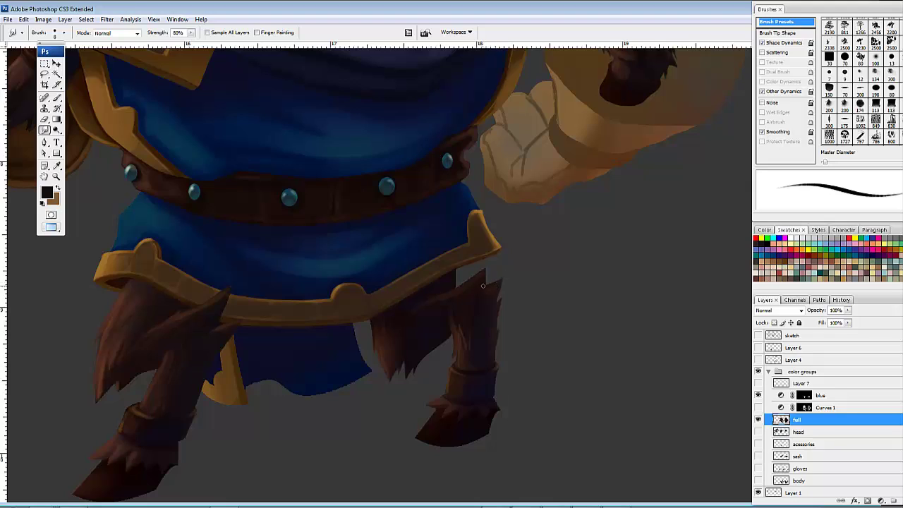
{"action": "left_click_drag", "start_coordinate": [482, 287], "coordinate": [498, 276]}
{"action": "left_click_drag", "start_coordinate": [483, 276], "coordinate": [486, 267]}
{"action": "left_click_drag", "start_coordinate": [460, 301], "coordinate": [478, 297]}
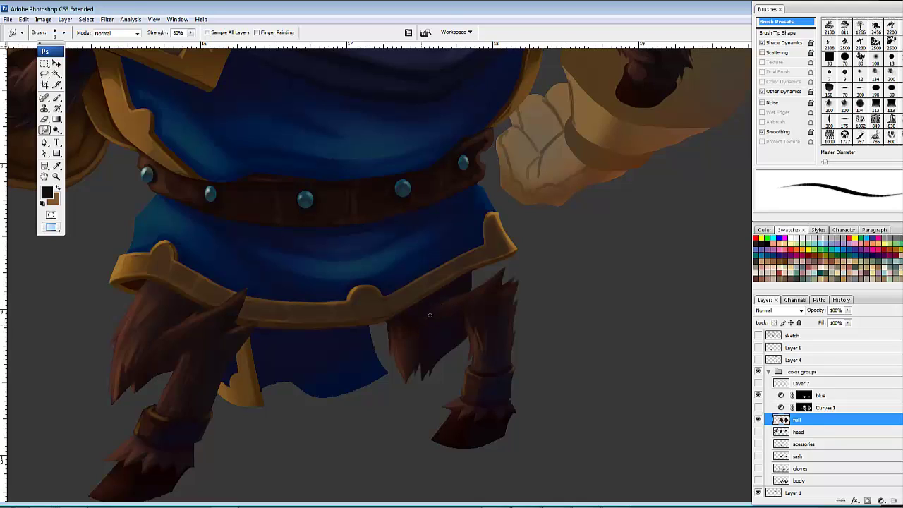
Step: Smudge the back view's far thigh's lower tips and the adjoining lower leg's edges into finer strands
{"action": "left_click_drag", "start_coordinate": [411, 350], "coordinate": [413, 357]}
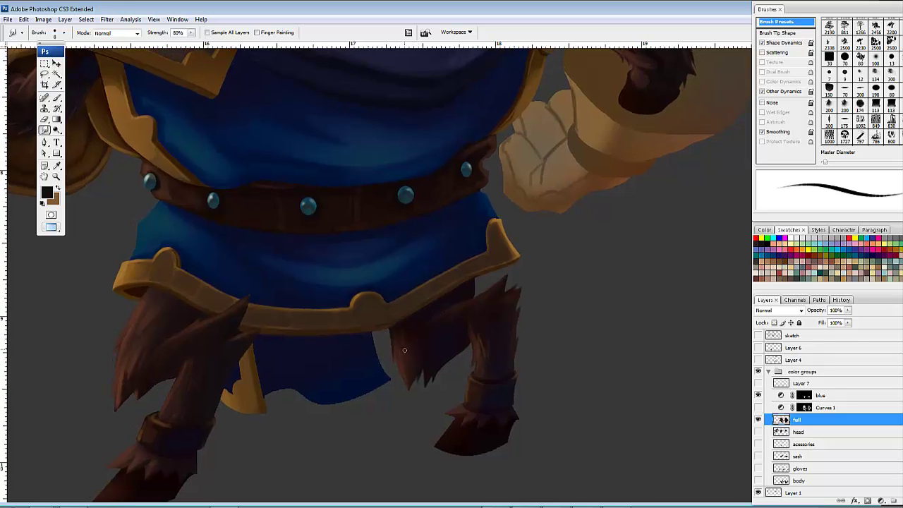
{"action": "left_click_drag", "start_coordinate": [472, 345], "coordinate": [519, 359]}
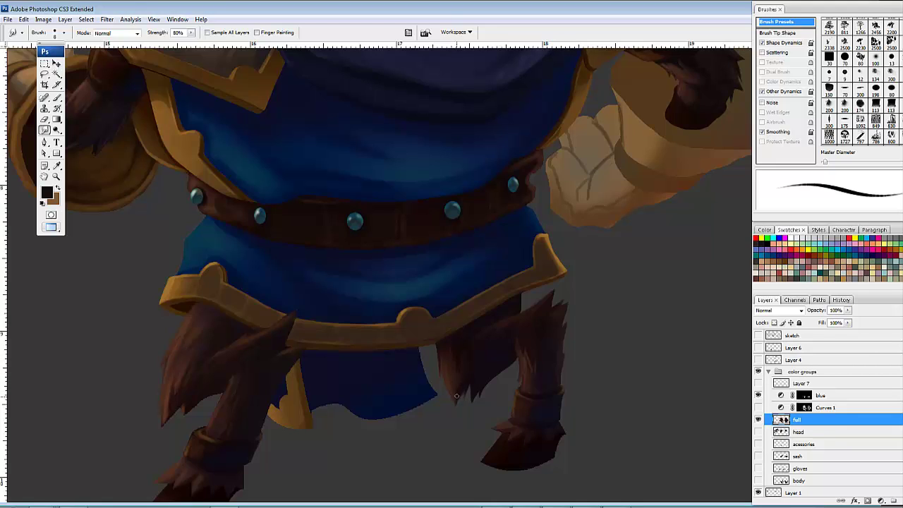
{"action": "left_click_drag", "start_coordinate": [456, 396], "coordinate": [457, 402]}
{"action": "left_click_drag", "start_coordinate": [517, 350], "coordinate": [521, 354]}
{"action": "left_click_drag", "start_coordinate": [563, 351], "coordinate": [556, 335]}
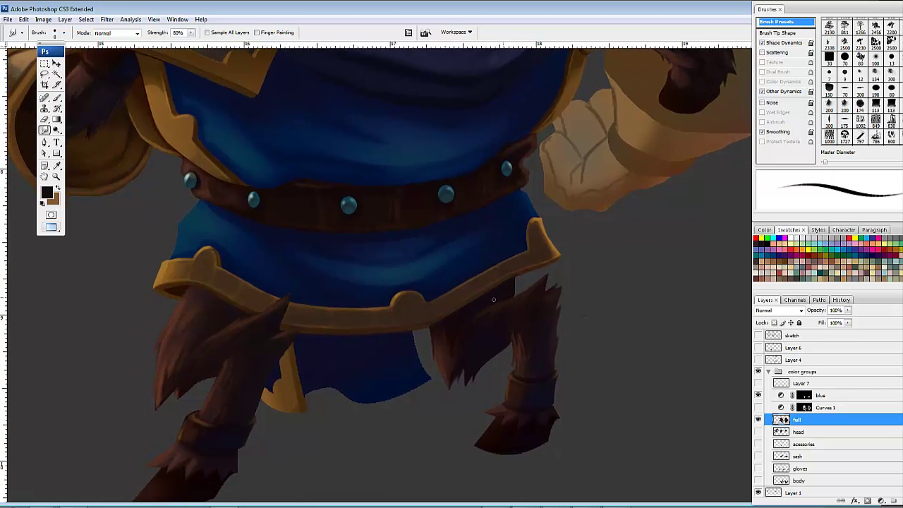
Step: Smudge the hard vertical edge of the back view's far thigh under the tunic hem into soft fur
{"action": "left_click_drag", "start_coordinate": [514, 285], "coordinate": [515, 295]}
{"action": "left_click_drag", "start_coordinate": [515, 280], "coordinate": [522, 272]}
{"action": "left_click_drag", "start_coordinate": [519, 280], "coordinate": [513, 293]}
{"action": "left_click_drag", "start_coordinate": [521, 297], "coordinate": [530, 283]}
Step: Smudge small fur tips along the back view's far lower leg above the ankle cuff
{"action": "key", "text": "space"}
{"action": "mouse_move", "coordinate": [599, 276]}
{"action": "left_mouse_down"}
{"action": "mouse_move", "coordinate": [619, 244]}
{"action": "mouse_move", "coordinate": [657, 245]}
{"action": "left_mouse_up"}
{"action": "mouse_move", "coordinate": [534, 306]}
{"action": "left_mouse_down"}
{"action": "mouse_move", "coordinate": [508, 315]}
{"action": "mouse_move", "coordinate": [500, 347]}
{"action": "mouse_move", "coordinate": [533, 304]}
{"action": "mouse_move", "coordinate": [508, 358]}
{"action": "left_mouse_up"}
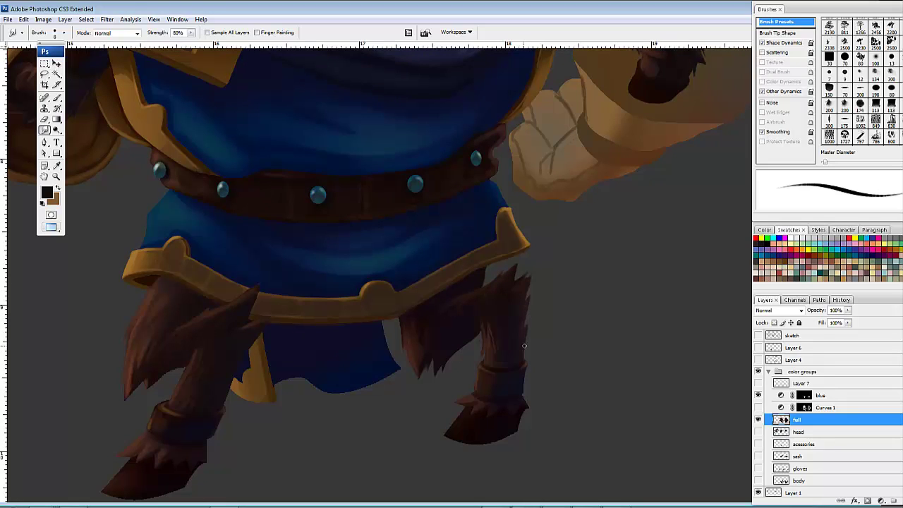
{"action": "left_click_drag", "start_coordinate": [526, 355], "coordinate": [503, 308]}
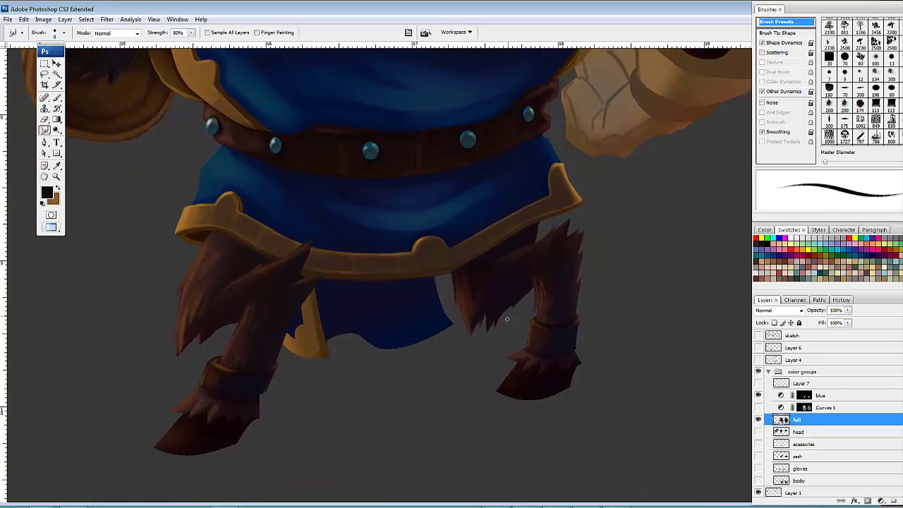
Step: Sample a brown from the fur above the front view's near hoof and lighten the front of the back view's near hoof
{"action": "left_click_drag", "start_coordinate": [333, 285], "coordinate": [508, 282]}
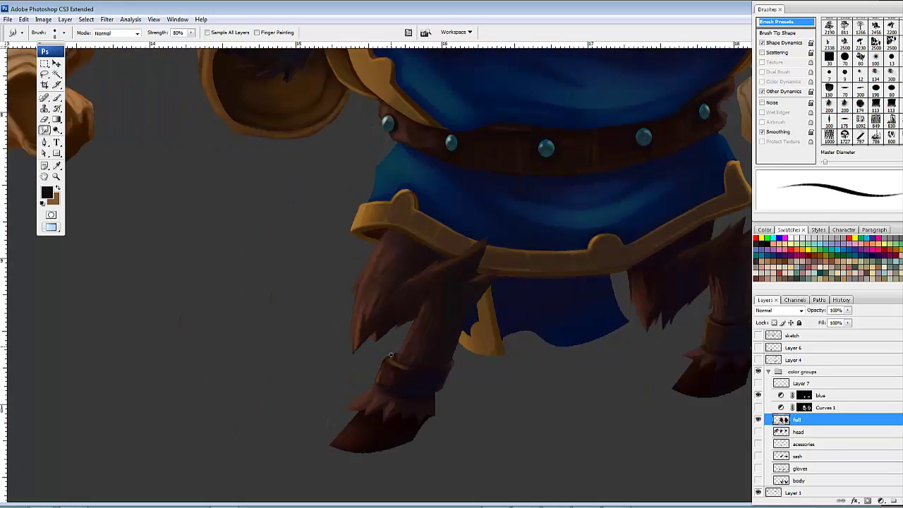
{"action": "left_click_drag", "start_coordinate": [424, 393], "coordinate": [590, 306]}
{"action": "left_click_drag", "start_coordinate": [335, 346], "coordinate": [585, 324]}
{"action": "mouse_move", "coordinate": [251, 351]}
{"action": "left_mouse_down"}
{"action": "mouse_move", "coordinate": [518, 348]}
{"action": "mouse_move", "coordinate": [409, 408]}
{"action": "left_mouse_up"}
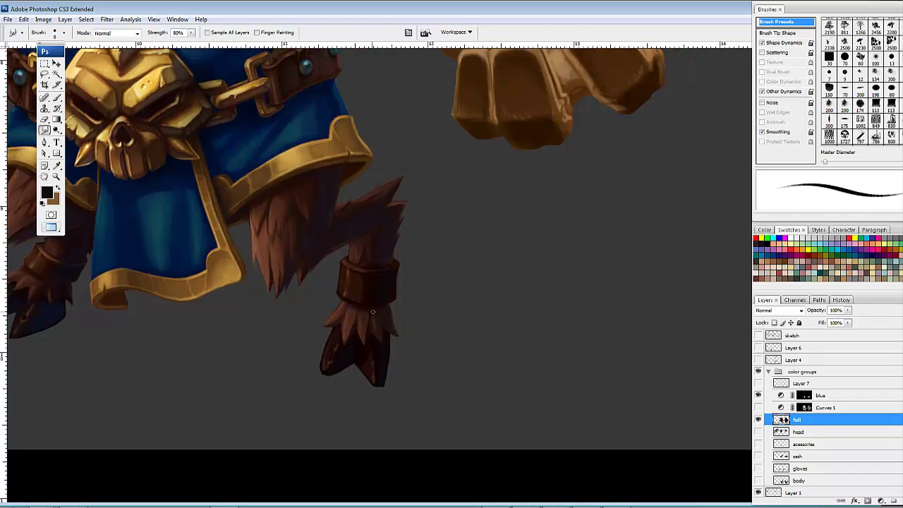
{"action": "key", "text": "b"}
{"action": "left_click", "coordinate": [350, 318], "text": "alt"}
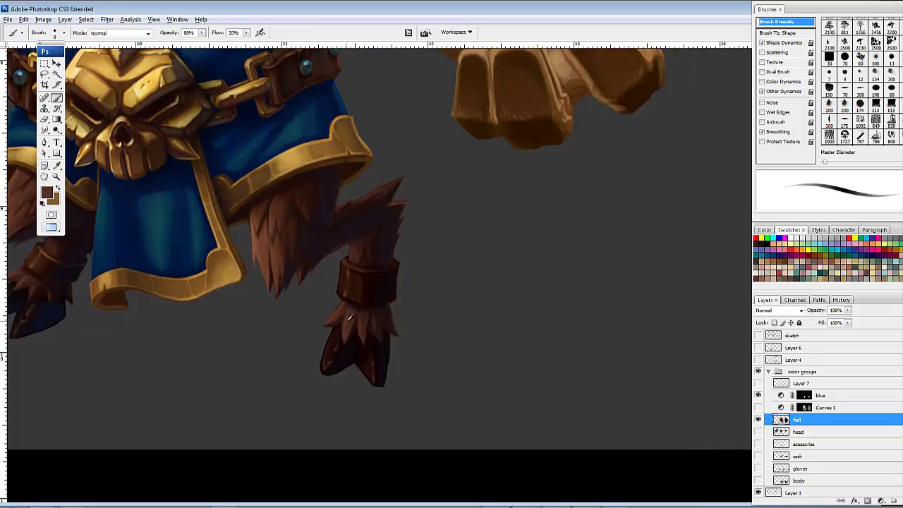
{"action": "mouse_move", "coordinate": [423, 344]}
{"action": "left_mouse_down"}
{"action": "mouse_move", "coordinate": [307, 299]}
{"action": "mouse_move", "coordinate": [106, 291]}
{"action": "left_mouse_up"}
{"action": "left_click_drag", "start_coordinate": [607, 274], "coordinate": [460, 270]}
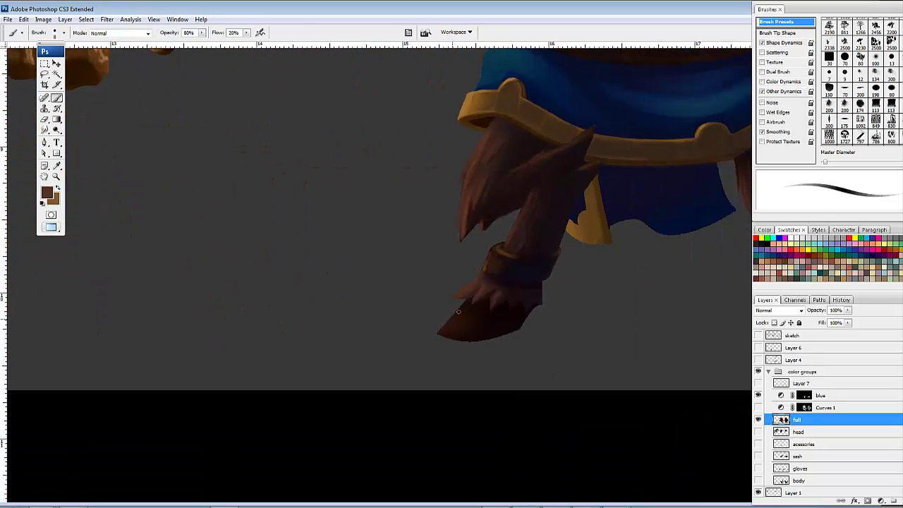
{"action": "left_click_drag", "start_coordinate": [459, 311], "coordinate": [442, 331]}
{"action": "left_click_drag", "start_coordinate": [594, 310], "coordinate": [361, 299]}
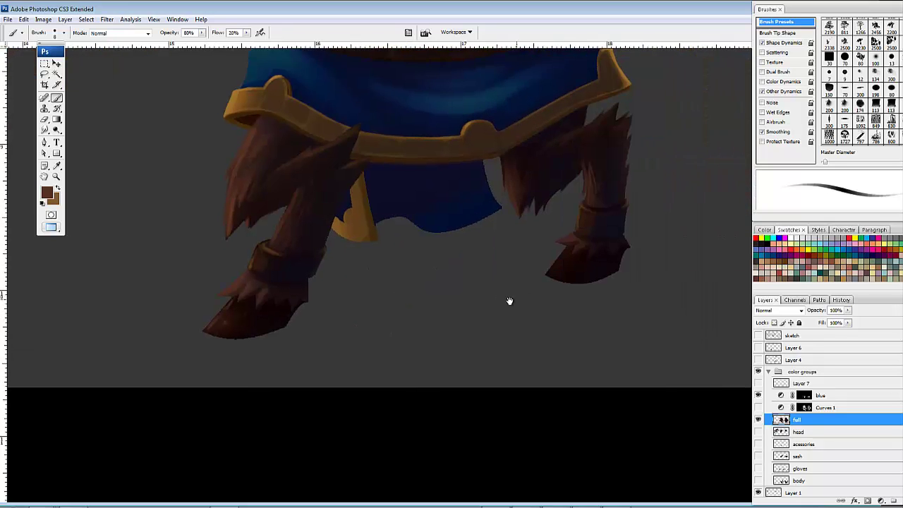
Step: Paint a lighter brown along the front edge of the back view's far hoof and erase its heel into a cleaner outline
{"action": "left_click_drag", "start_coordinate": [510, 302], "coordinate": [460, 335]}
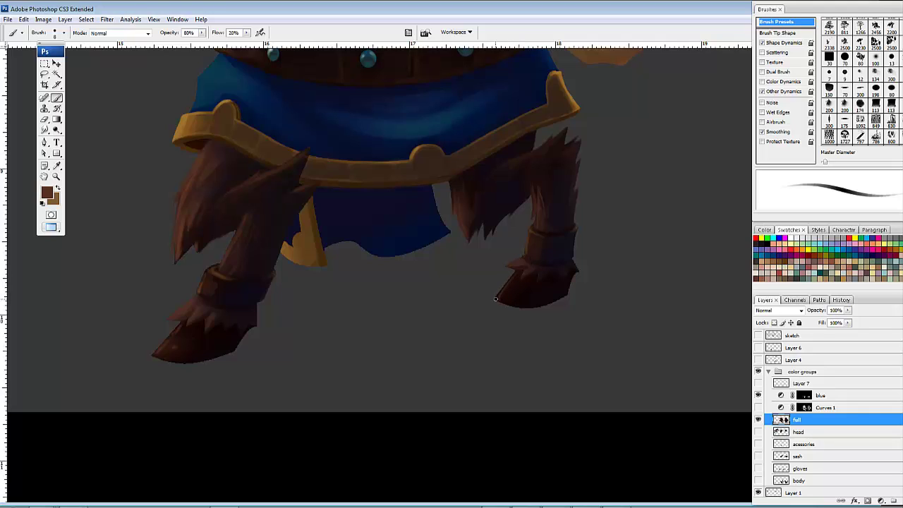
{"action": "left_click_drag", "start_coordinate": [496, 299], "coordinate": [502, 292]}
{"action": "key", "text": "e"}
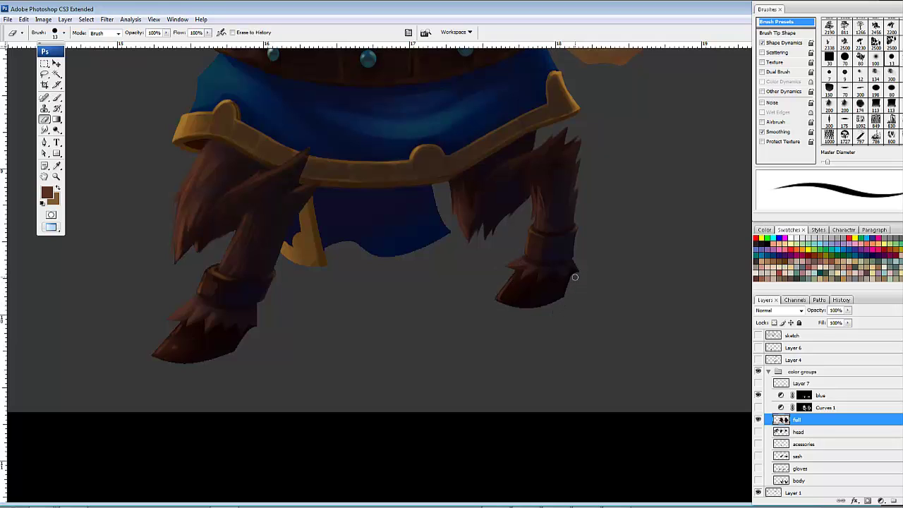
Step: Smudge the hard edge behind the back view's near ankle into fur tips and refine the near hoof's toe and heel outline
{"action": "left_click_drag", "start_coordinate": [441, 276], "coordinate": [597, 266]}
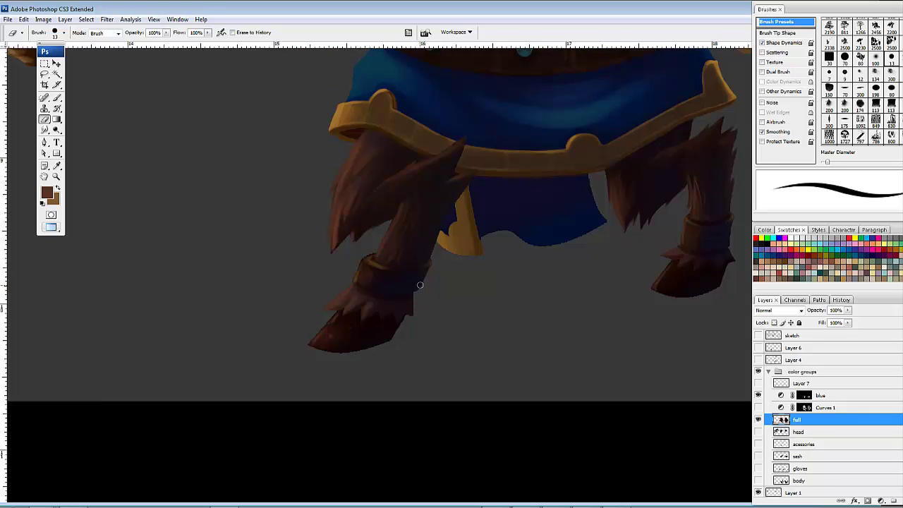
{"action": "key", "text": "r"}
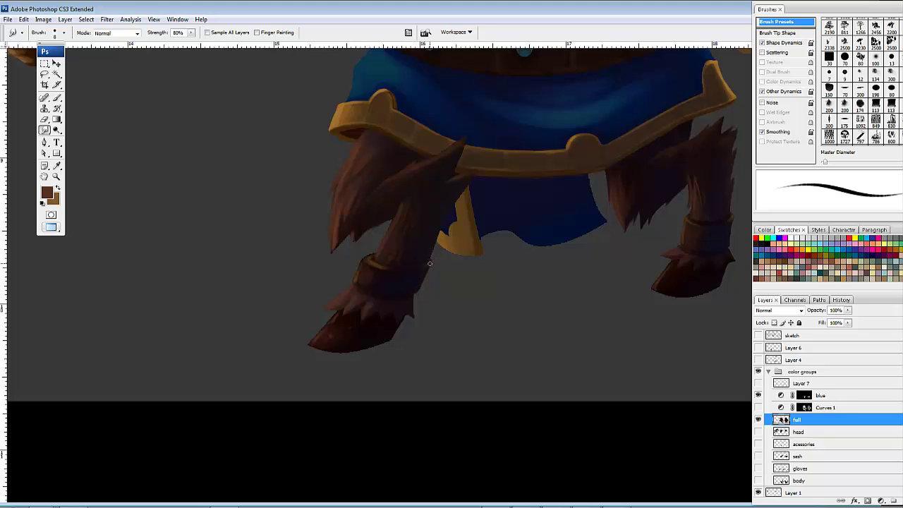
{"action": "mouse_move", "coordinate": [431, 264]}
{"action": "left_mouse_down"}
{"action": "mouse_move", "coordinate": [414, 270]}
{"action": "mouse_move", "coordinate": [463, 283]}
{"action": "left_mouse_up"}
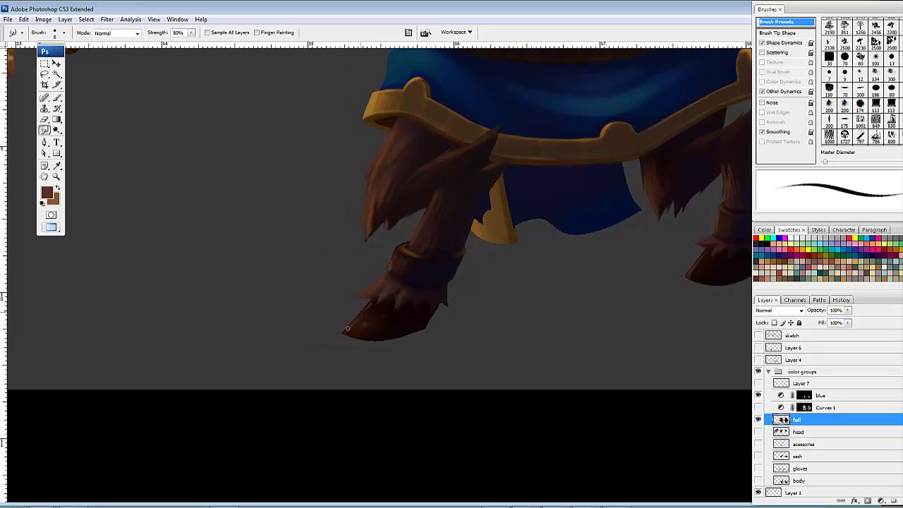
{"action": "left_click_drag", "start_coordinate": [347, 329], "coordinate": [362, 311]}
{"action": "left_click_drag", "start_coordinate": [423, 330], "coordinate": [429, 321]}
Step: Smudge the underside of the back view's far hoof smooth and brush brown over its upper front
{"action": "mouse_move", "coordinate": [367, 346]}
{"action": "left_mouse_down"}
{"action": "mouse_move", "coordinate": [314, 339]}
{"action": "mouse_move", "coordinate": [137, 376]}
{"action": "left_mouse_up"}
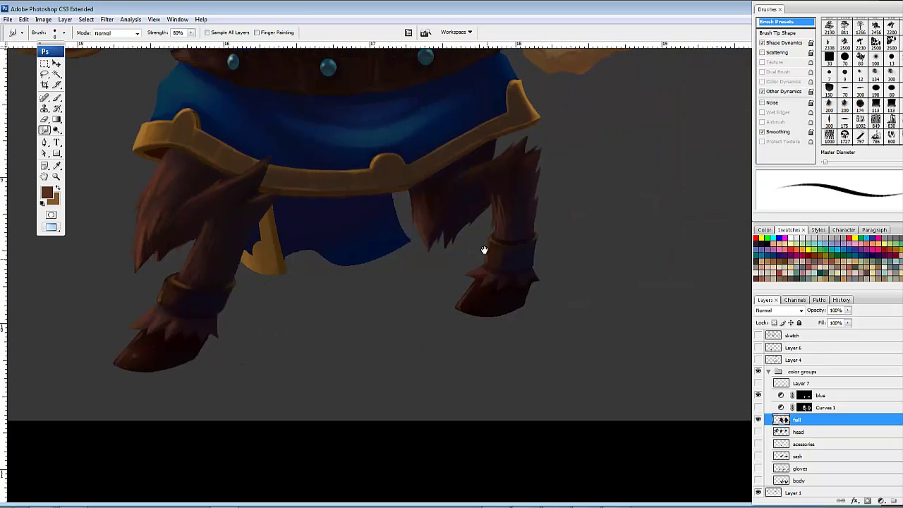
{"action": "mouse_move", "coordinate": [493, 315]}
{"action": "left_mouse_down"}
{"action": "mouse_move", "coordinate": [522, 302]}
{"action": "mouse_move", "coordinate": [518, 310]}
{"action": "mouse_move", "coordinate": [475, 316]}
{"action": "left_mouse_up"}
{"action": "mouse_move", "coordinate": [426, 313]}
{"action": "left_mouse_down"}
{"action": "mouse_move", "coordinate": [464, 327]}
{"action": "mouse_move", "coordinate": [451, 328]}
{"action": "left_mouse_up"}
{"action": "key", "text": "b"}
{"action": "left_click_drag", "start_coordinate": [512, 308], "coordinate": [502, 305]}
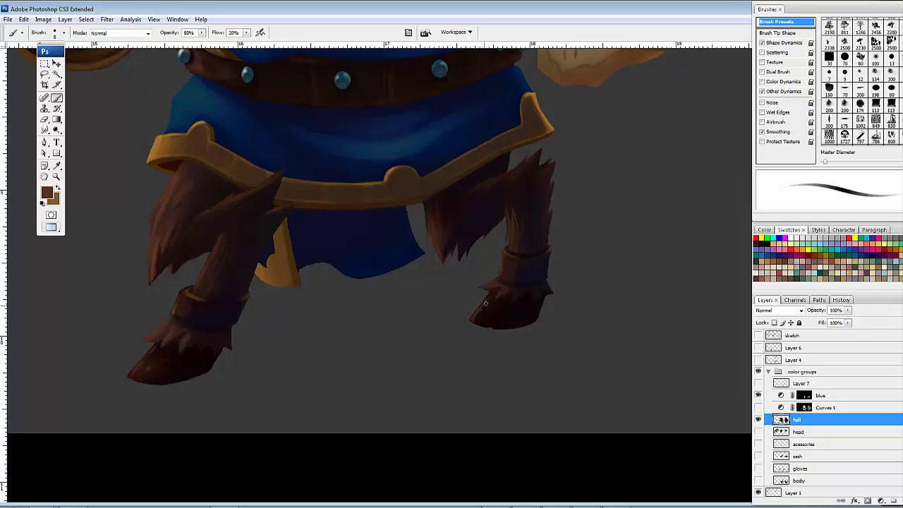
Step: Brush brown along the toe of the back view's near hoof and touch up the fur above the far hoof
{"action": "mouse_move", "coordinate": [376, 333]}
{"action": "left_mouse_down"}
{"action": "mouse_move", "coordinate": [518, 334]}
{"action": "mouse_move", "coordinate": [541, 347]}
{"action": "left_mouse_up"}
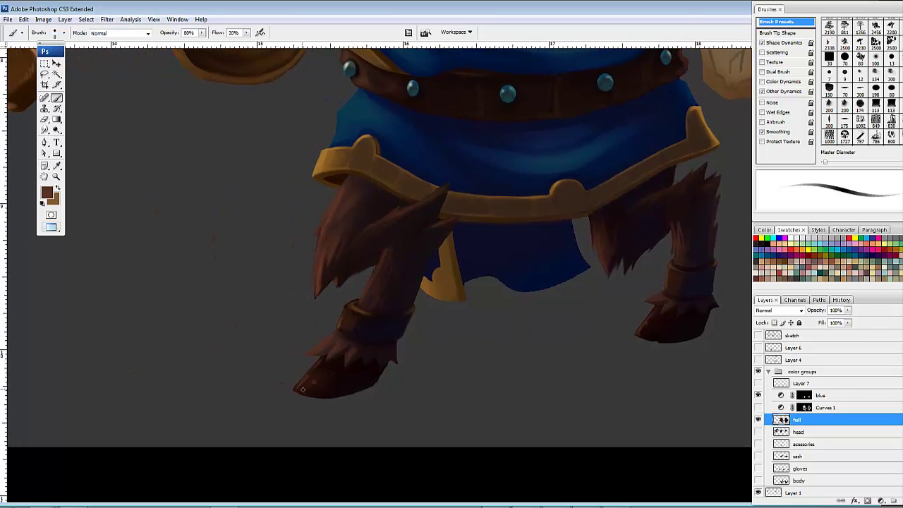
{"action": "left_click_drag", "start_coordinate": [296, 390], "coordinate": [331, 392]}
{"action": "left_click_drag", "start_coordinate": [520, 315], "coordinate": [376, 326]}
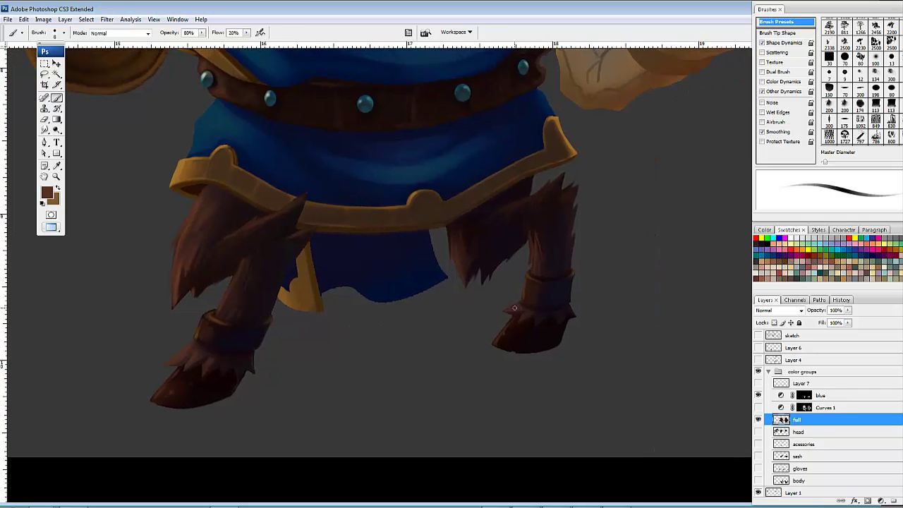
{"action": "left_click_drag", "start_coordinate": [462, 300], "coordinate": [522, 292]}
Step: Erase rough pixels along the lower edge and corner of the blue cloth hanging between the back view's legs
{"action": "key", "text": "e"}
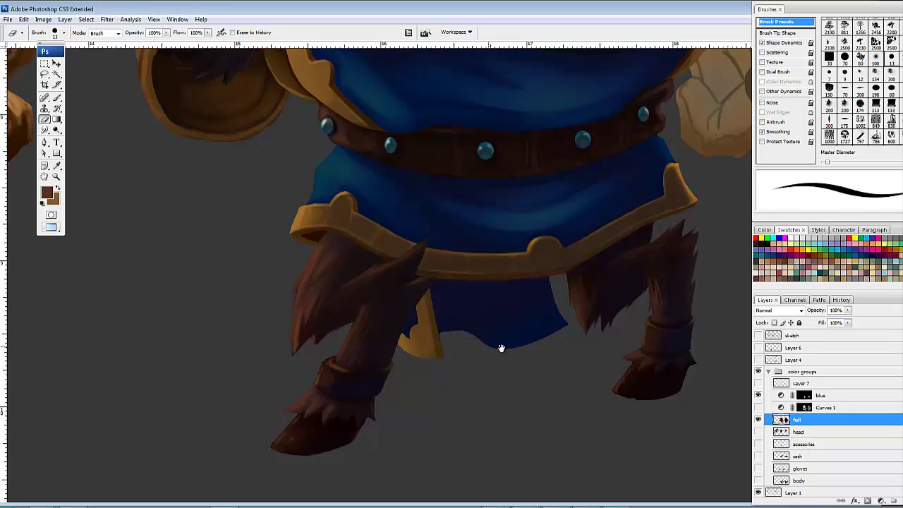
{"action": "mouse_move", "coordinate": [501, 349]}
{"action": "left_mouse_down"}
{"action": "mouse_move", "coordinate": [502, 362]}
{"action": "mouse_move", "coordinate": [528, 303]}
{"action": "mouse_move", "coordinate": [474, 328]}
{"action": "left_mouse_up"}
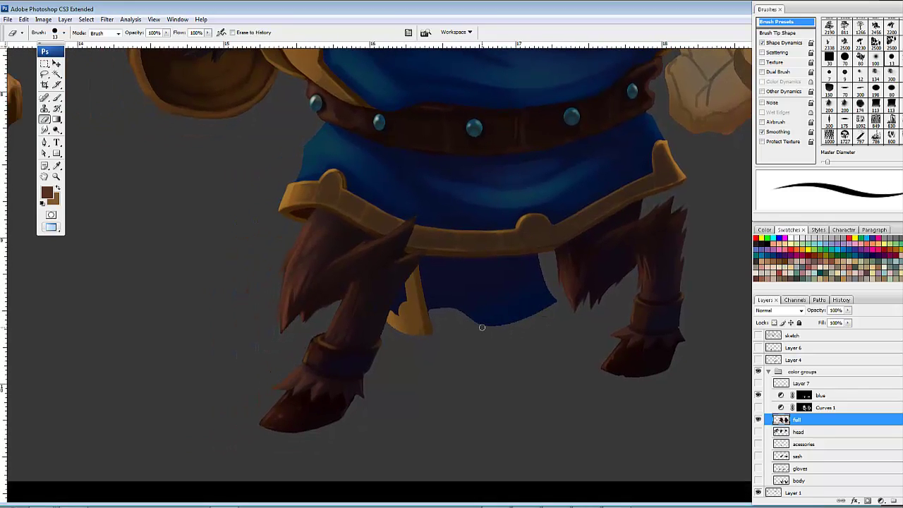
{"action": "left_click_drag", "start_coordinate": [262, 321], "coordinate": [620, 260]}
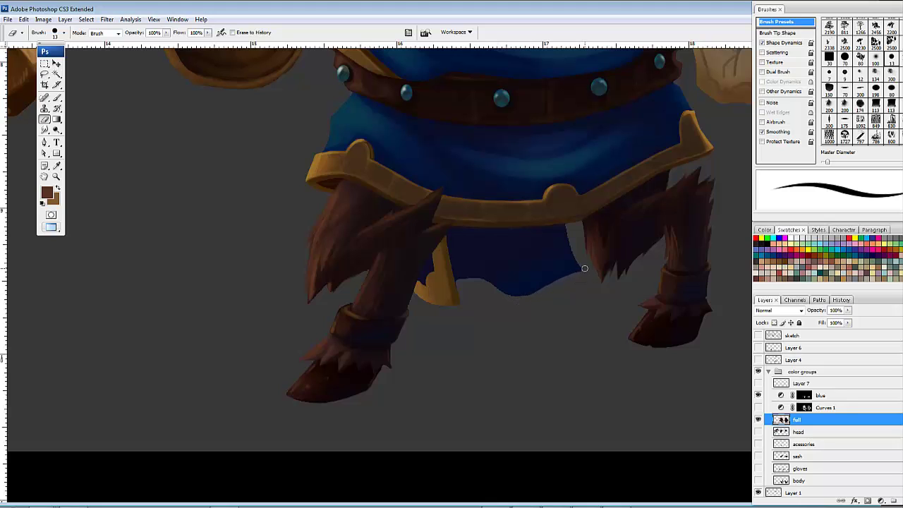
{"action": "left_click_drag", "start_coordinate": [600, 288], "coordinate": [553, 314]}
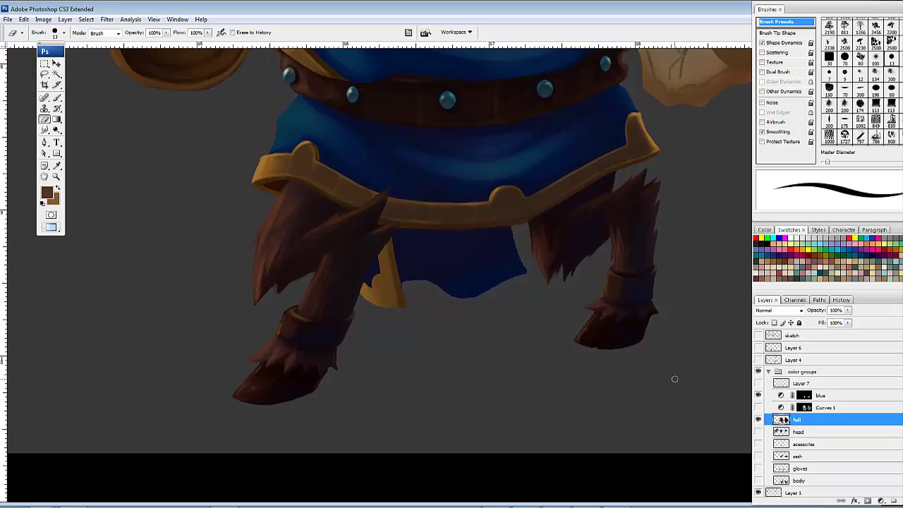
{"action": "left_click_drag", "start_coordinate": [635, 322], "coordinate": [667, 349]}
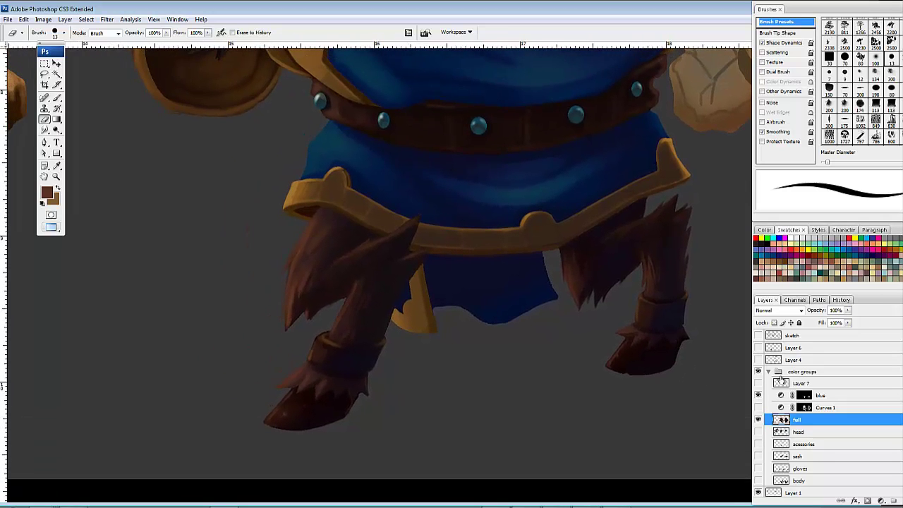
Step: Show the Curves 1 adjustment, target its mask and the blue mask in turn with the area outside the character selected, and deselect
{"action": "left_click", "coordinate": [757, 407]}
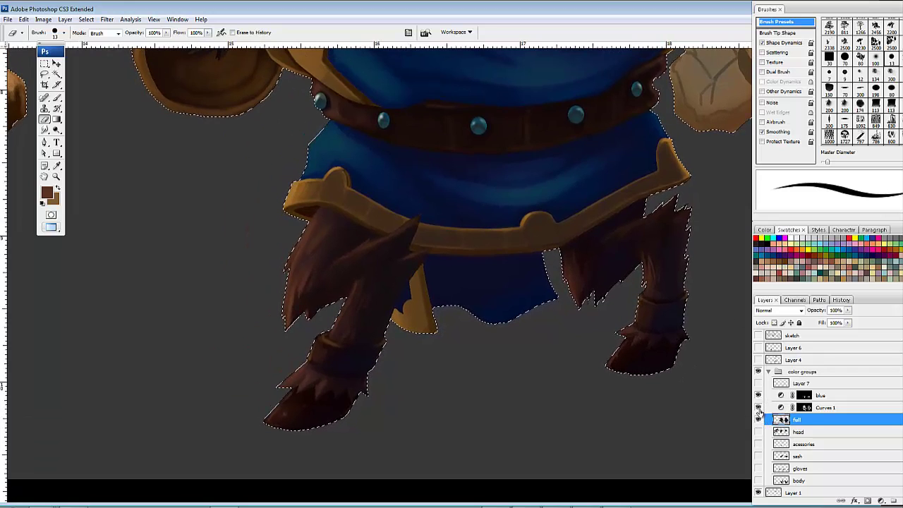
{"action": "left_click", "coordinate": [757, 407]}
{"action": "left_click", "coordinate": [757, 408]}
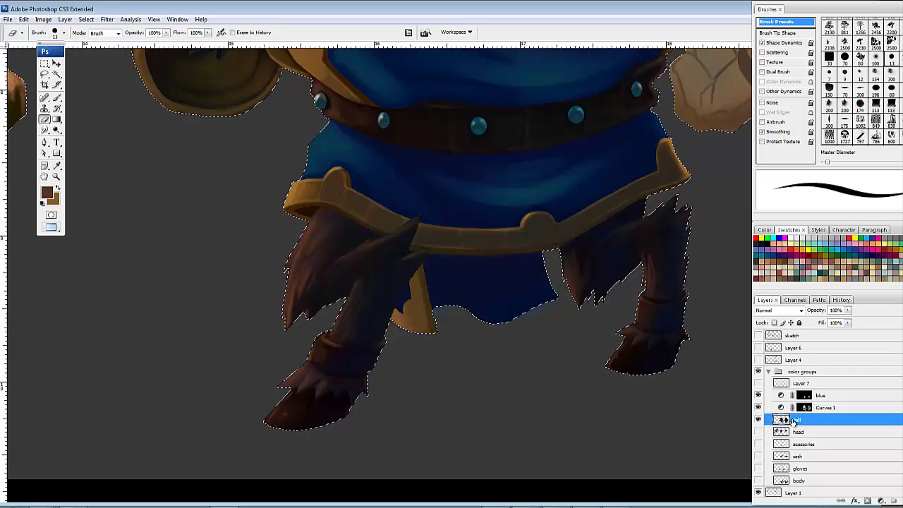
{"action": "left_click", "coordinate": [833, 408]}
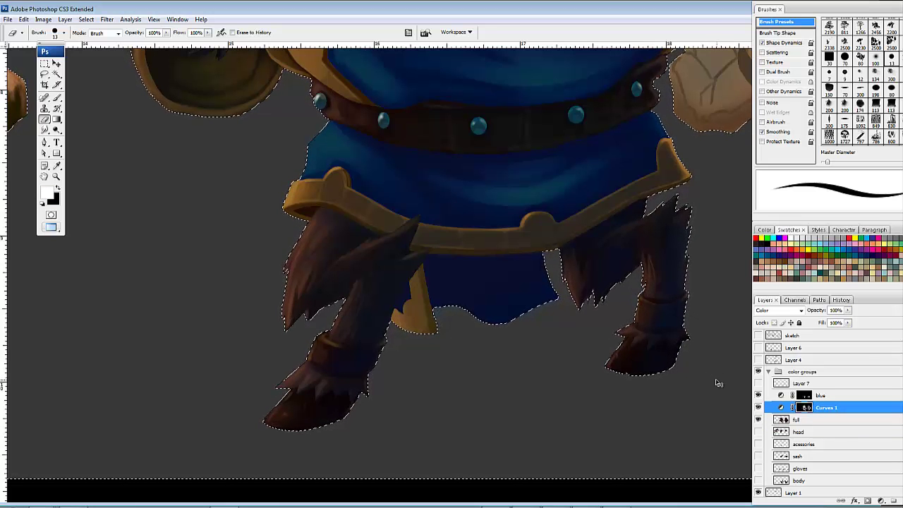
{"action": "left_click", "coordinate": [800, 394]}
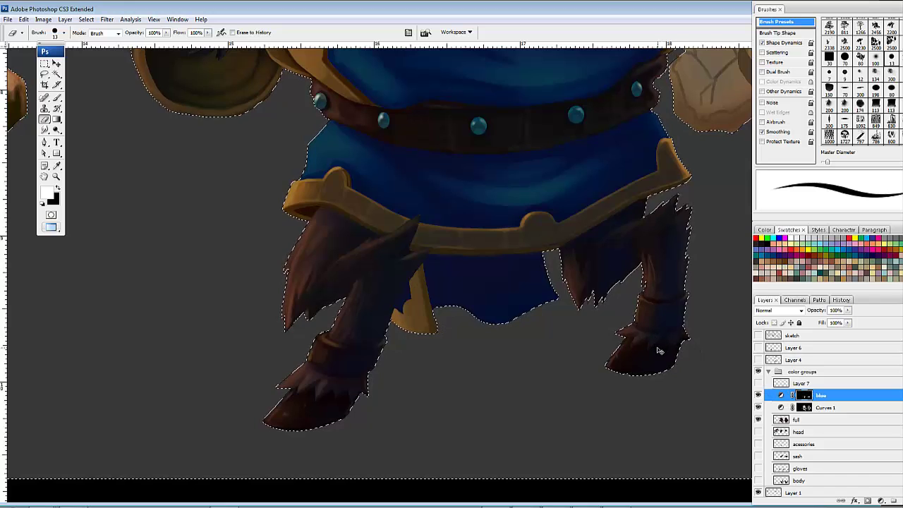
{"action": "key", "text": "ctrl+d"}
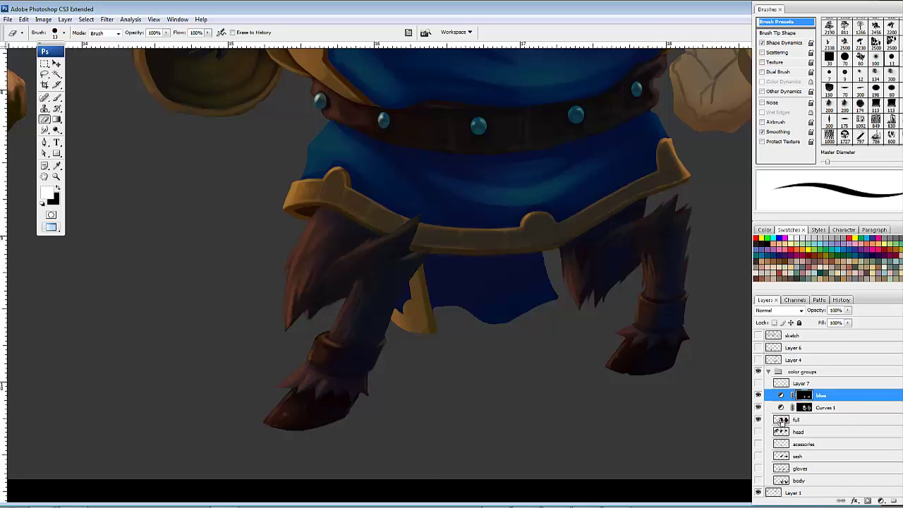
Step: Load the full layer's outline as a selection, make that layer active and hide the Curves 1 adjustment
{"action": "left_click", "coordinate": [781, 420], "text": "ctrl"}
{"action": "left_click", "coordinate": [783, 420]}
{"action": "left_click_drag", "start_coordinate": [494, 331], "coordinate": [468, 406]}
{"action": "key", "text": "ctrl+minus"}
{"action": "key", "text": "ctrl+minus"}
{"action": "key", "text": "ctrl+minus"}
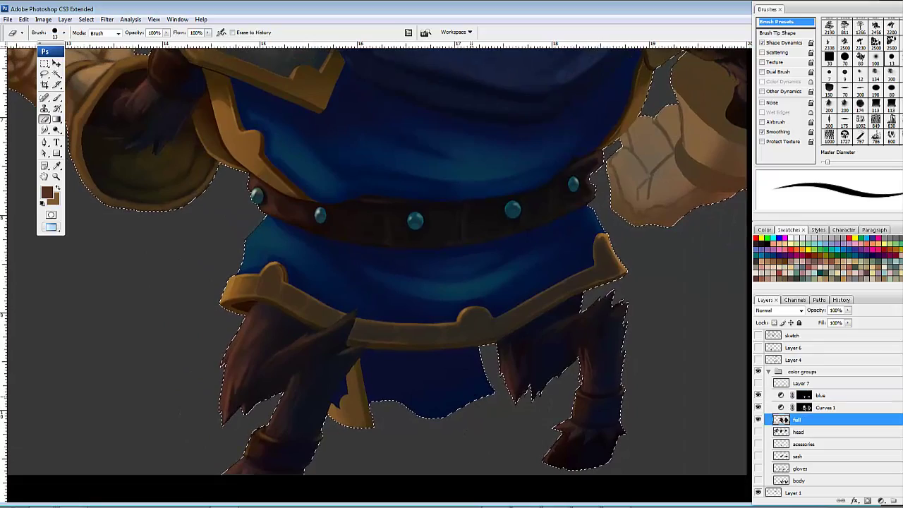
{"action": "left_click_drag", "start_coordinate": [422, 282], "coordinate": [574, 385]}
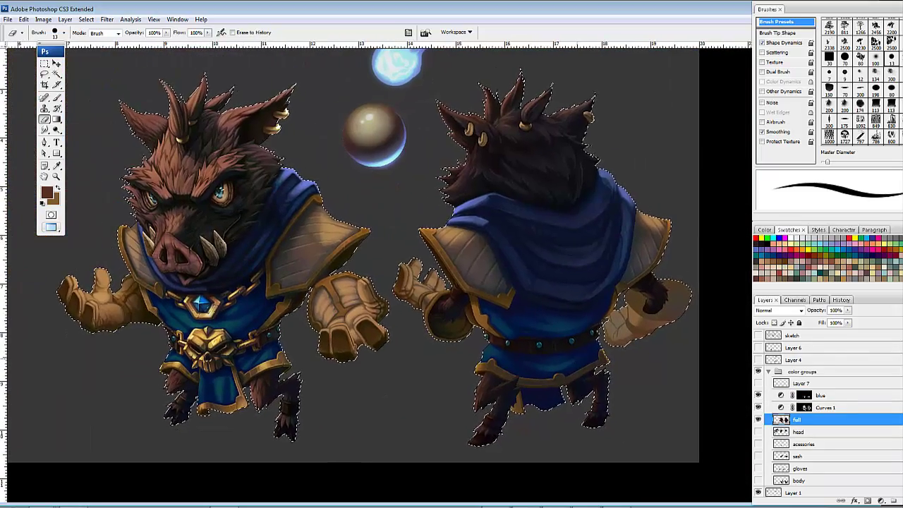
{"action": "left_click", "coordinate": [758, 408]}
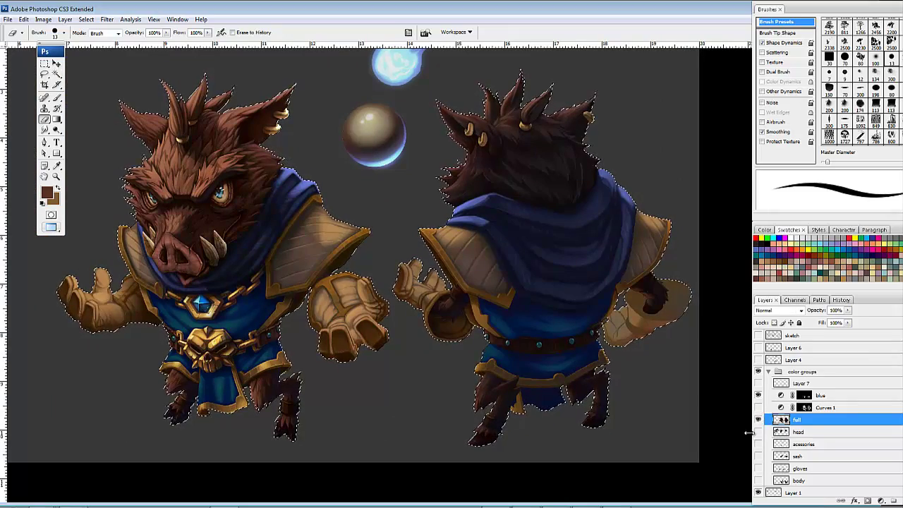
{"action": "left_click_drag", "start_coordinate": [650, 359], "coordinate": [604, 317]}
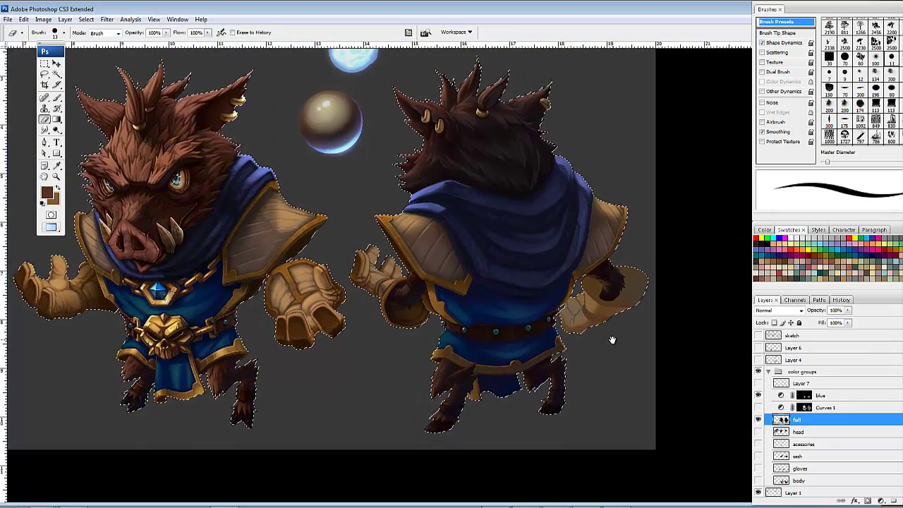
{"action": "left_click_drag", "start_coordinate": [613, 358], "coordinate": [628, 405]}
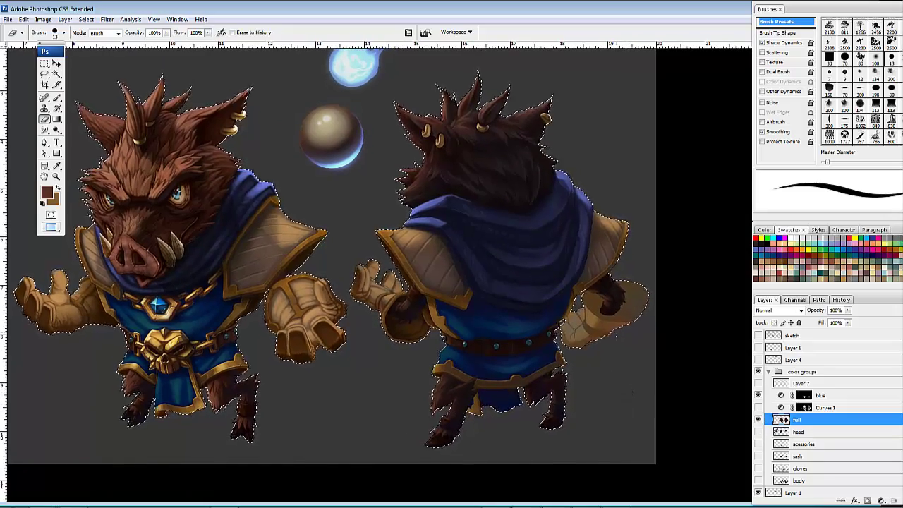
{"action": "left_click_drag", "start_coordinate": [593, 374], "coordinate": [657, 385]}
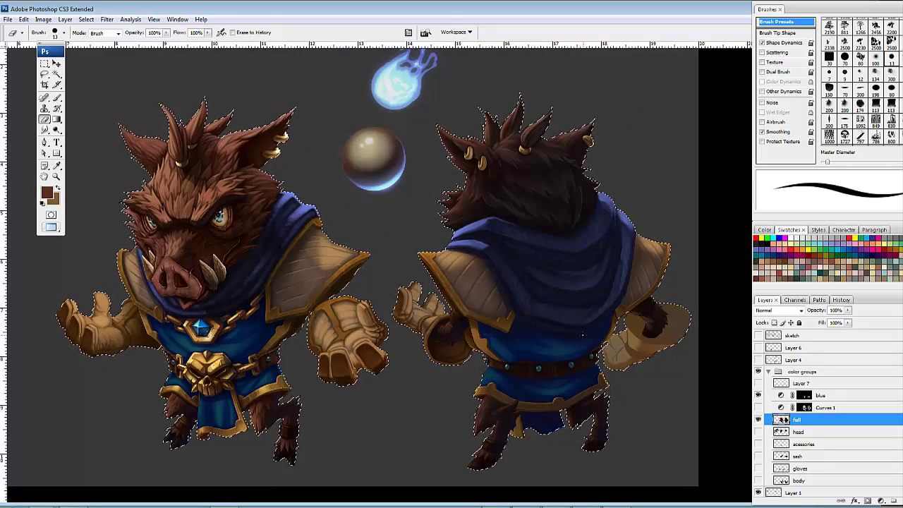
Step: Sample dark blues from the back view's cloak and deepen the shadow along its lower hem over the tunic with a 35 px brush
{"action": "scroll", "coordinate": [566, 340], "scroll_direction": "up", "scroll_amount": 4}
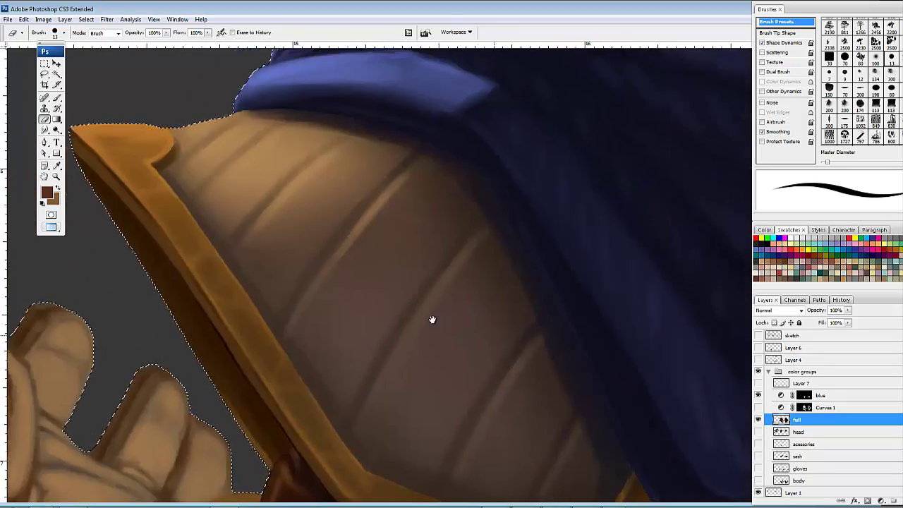
{"action": "scroll", "coordinate": [345, 274], "scroll_direction": "down", "scroll_amount": 2}
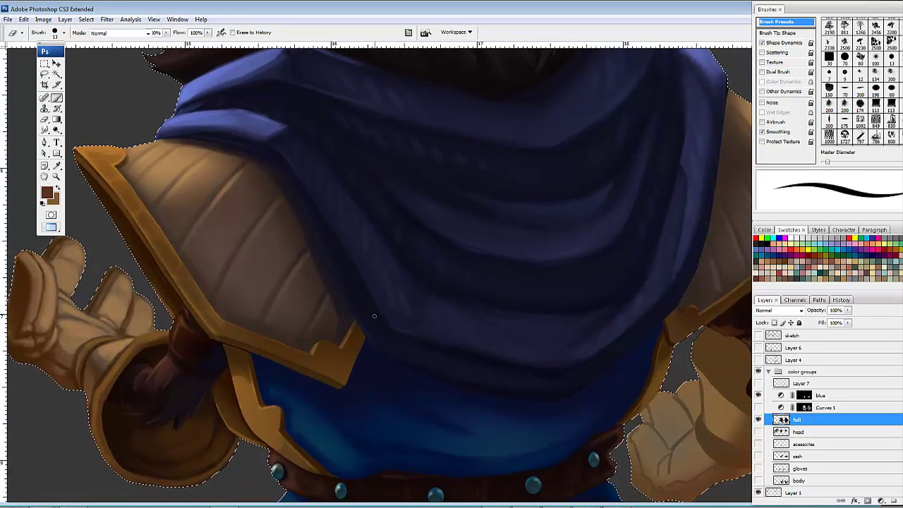
{"action": "key", "text": "b"}
{"action": "key", "text": "]"}
{"action": "key", "text": "]"}
{"action": "key", "text": "]"}
{"action": "key", "text": "]"}
{"action": "key", "text": "]"}
{"action": "key", "text": "]"}
{"action": "key", "text": "]"}
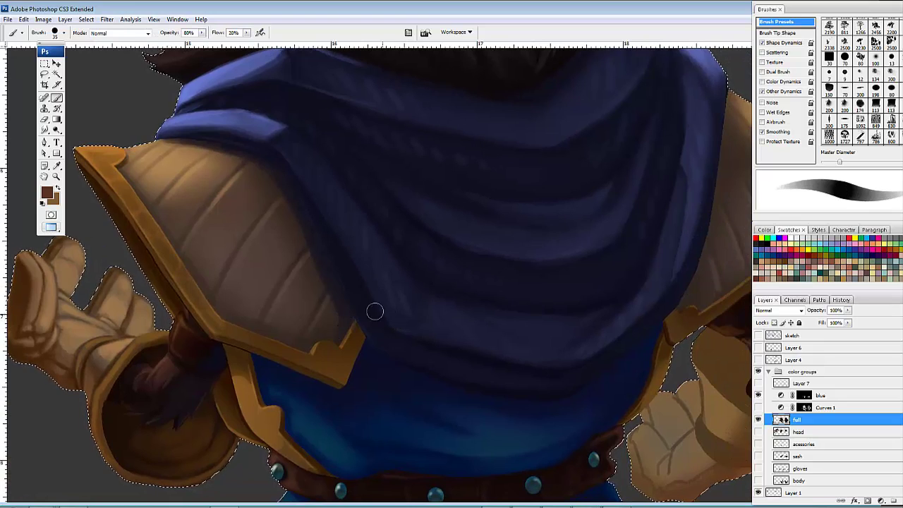
{"action": "left_click", "coordinate": [479, 384], "text": "alt"}
{"action": "left_click_drag", "start_coordinate": [461, 387], "coordinate": [435, 375]}
{"action": "left_click", "coordinate": [421, 222], "text": "alt"}
{"action": "left_click_drag", "start_coordinate": [375, 353], "coordinate": [443, 377]}
{"action": "left_click_drag", "start_coordinate": [404, 322], "coordinate": [426, 301]}
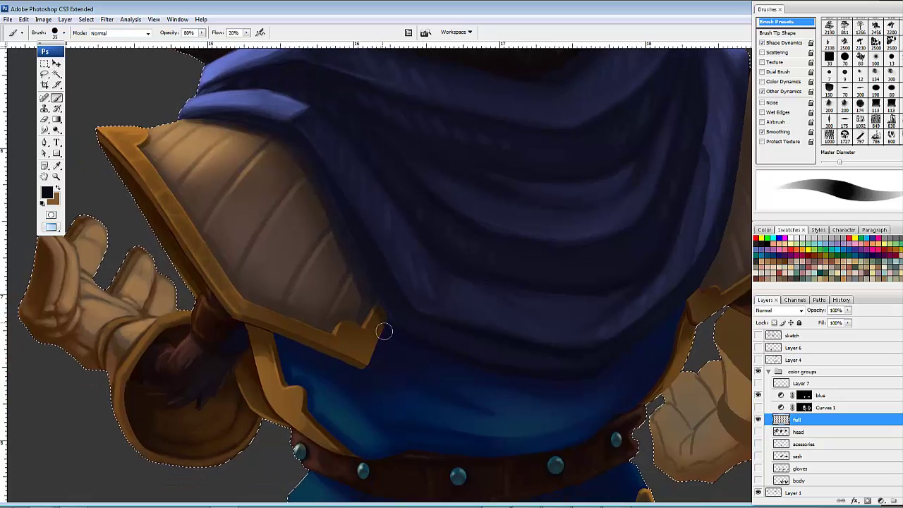
Step: Compare the front view's shoulder plate and its trim with the back view's shoulder plates and cloak
{"action": "left_click_drag", "start_coordinate": [383, 331], "coordinate": [587, 305]}
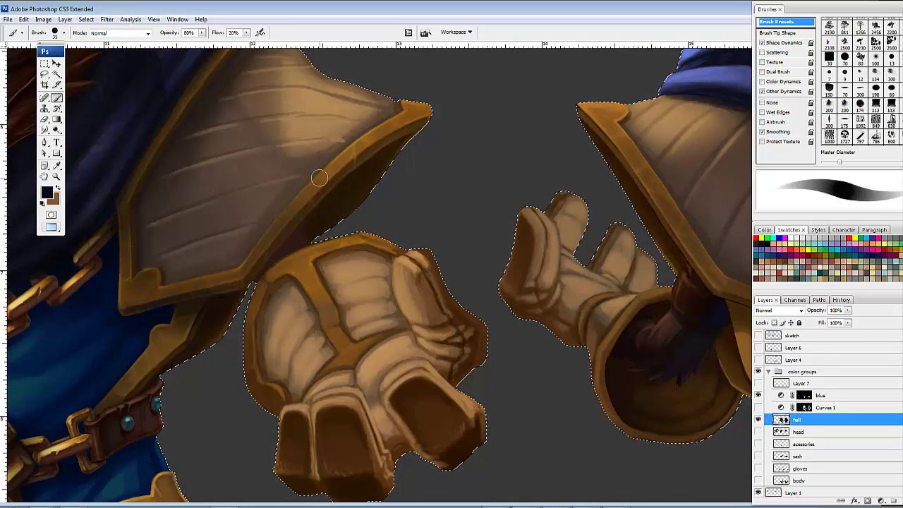
{"action": "mouse_move", "coordinate": [410, 120]}
{"action": "left_mouse_down"}
{"action": "mouse_move", "coordinate": [254, 264]}
{"action": "mouse_move", "coordinate": [192, 299]}
{"action": "mouse_move", "coordinate": [142, 295]}
{"action": "mouse_move", "coordinate": [300, 224]}
{"action": "left_mouse_up"}
{"action": "key", "text": "ctrl+z"}
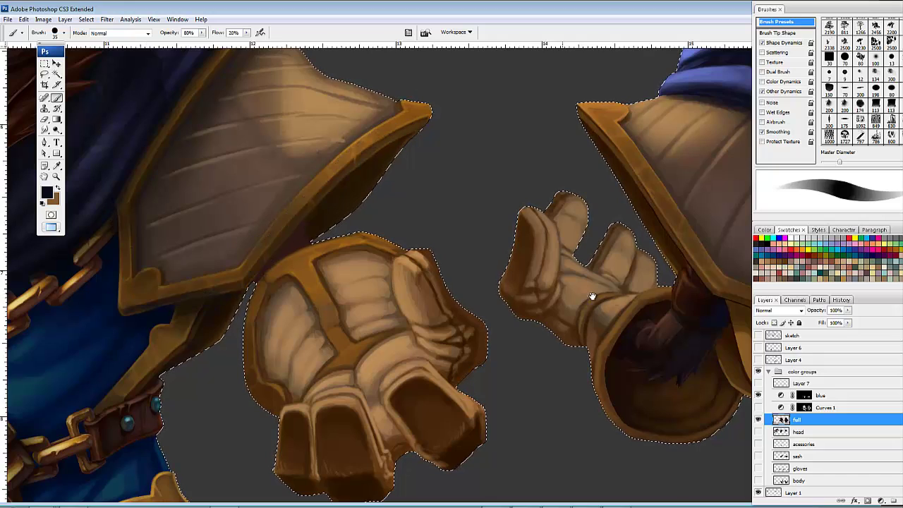
{"action": "left_click_drag", "start_coordinate": [592, 298], "coordinate": [275, 355]}
{"action": "mouse_move", "coordinate": [359, 340]}
{"action": "left_mouse_down"}
{"action": "mouse_move", "coordinate": [414, 359]}
{"action": "mouse_move", "coordinate": [484, 363]}
{"action": "left_mouse_up"}
{"action": "key", "text": "ctrl+z"}
{"action": "left_click_drag", "start_coordinate": [664, 322], "coordinate": [303, 359]}
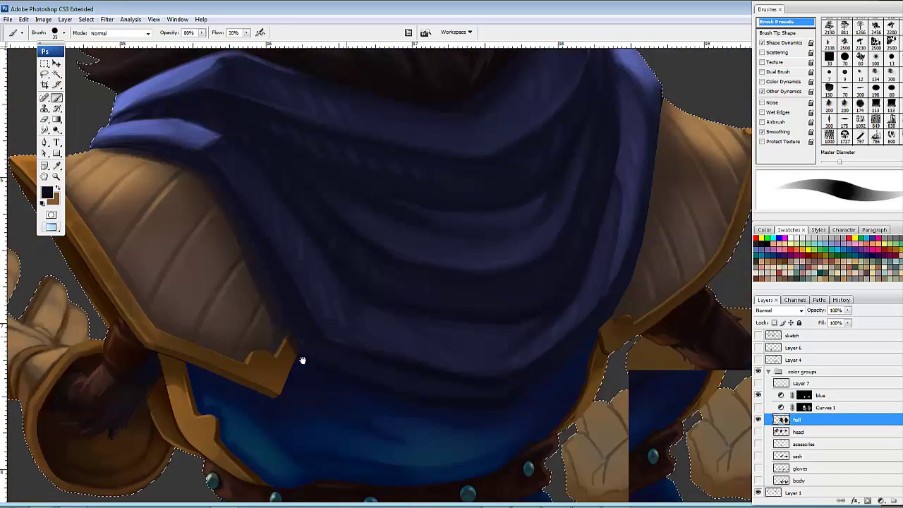
{"action": "left_click_drag", "start_coordinate": [450, 371], "coordinate": [560, 264]}
{"action": "key", "text": "ctrl+z"}
{"action": "left_click_drag", "start_coordinate": [498, 323], "coordinate": [534, 282]}
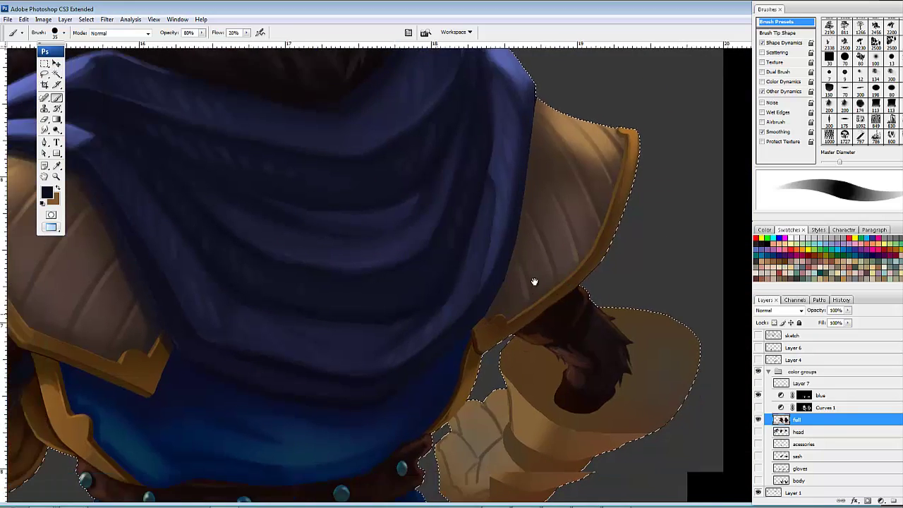
{"action": "left_click_drag", "start_coordinate": [398, 343], "coordinate": [607, 296]}
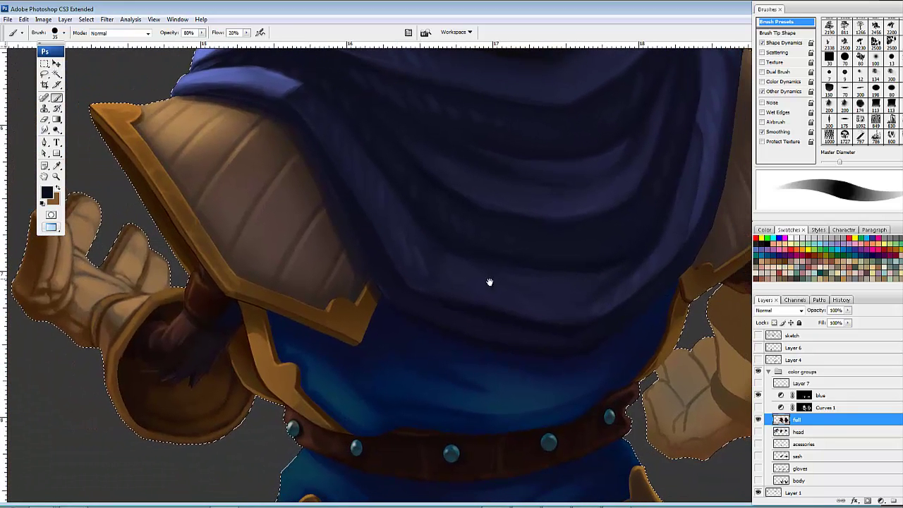
{"action": "key", "text": "ctrl+z"}
Step: Sample a dark brown from the back view's left shoulder plate trim and shade its lower corner with the 35 px brush
{"action": "left_click", "coordinate": [367, 307], "text": "alt"}
{"action": "left_click_drag", "start_coordinate": [364, 309], "coordinate": [360, 316]}
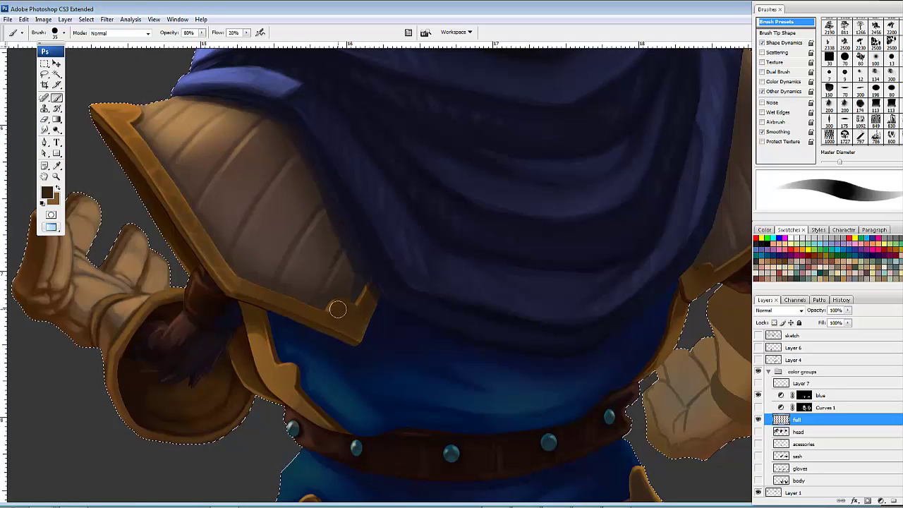
{"action": "left_click_drag", "start_coordinate": [328, 304], "coordinate": [341, 274]}
Step: Shade the tunic's gold side trim below the left shoulder plate with sampled browns, from its upper end down to the belt
{"action": "mouse_move", "coordinate": [272, 320]}
{"action": "left_mouse_down"}
{"action": "mouse_move", "coordinate": [274, 330]}
{"action": "mouse_move", "coordinate": [276, 321]}
{"action": "left_mouse_up"}
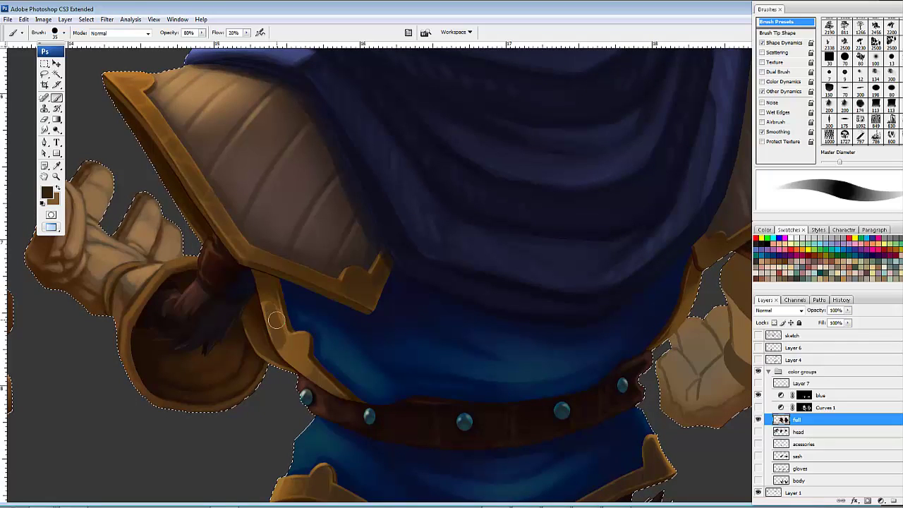
{"action": "mouse_move", "coordinate": [287, 351]}
{"action": "left_mouse_down"}
{"action": "mouse_move", "coordinate": [297, 343]}
{"action": "mouse_move", "coordinate": [290, 348]}
{"action": "mouse_move", "coordinate": [321, 378]}
{"action": "mouse_move", "coordinate": [302, 365]}
{"action": "left_mouse_up"}
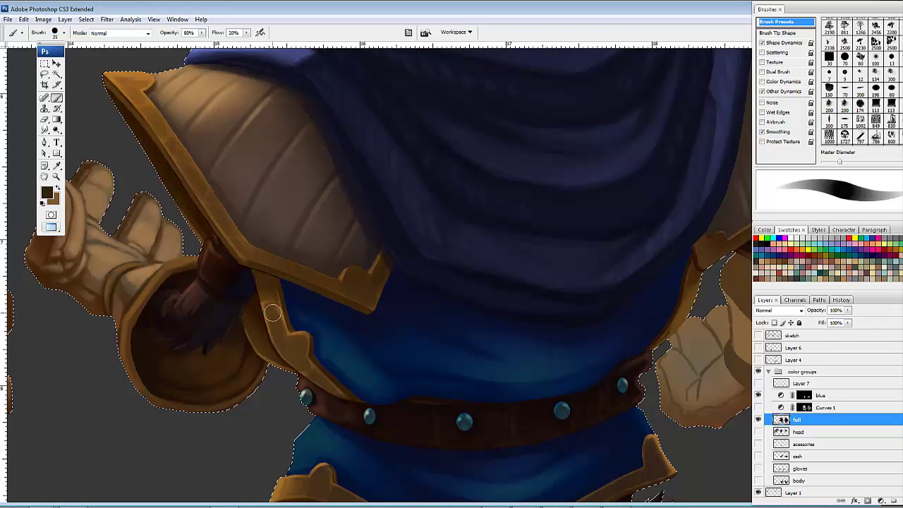
{"action": "left_click_drag", "start_coordinate": [268, 317], "coordinate": [289, 342]}
{"action": "left_click", "coordinate": [297, 353], "text": "alt"}
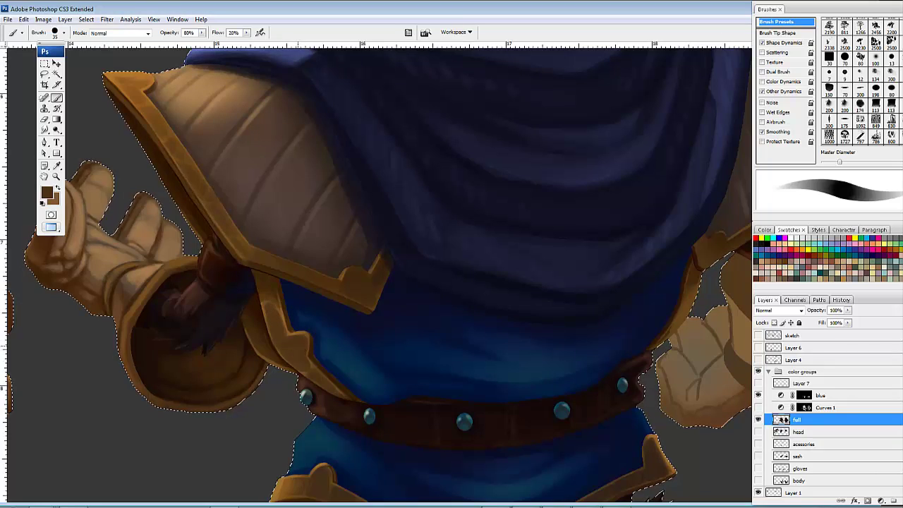
{"action": "left_click_drag", "start_coordinate": [296, 353], "coordinate": [290, 349]}
{"action": "mouse_move", "coordinate": [269, 290]}
{"action": "left_mouse_down"}
{"action": "mouse_move", "coordinate": [265, 282]}
{"action": "mouse_move", "coordinate": [272, 320]}
{"action": "left_mouse_up"}
{"action": "left_click_drag", "start_coordinate": [317, 372], "coordinate": [327, 390]}
{"action": "left_click_drag", "start_coordinate": [309, 339], "coordinate": [317, 353]}
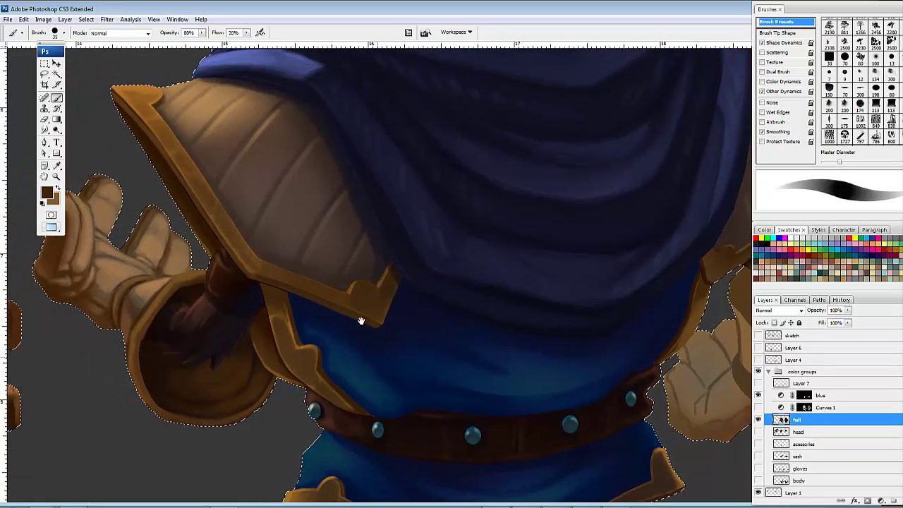
Step: Refine the edges of the left gold side trim with a 10 px brush
{"action": "key", "text": "["}
{"action": "key", "text": "bracketleft"}
{"action": "key", "text": "bracketleft"}
{"action": "key", "text": "bracketleft"}
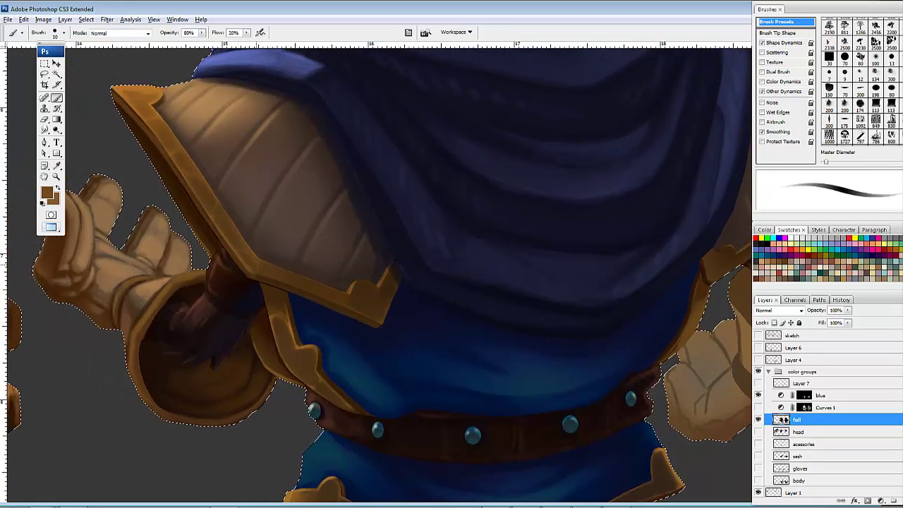
{"action": "mouse_move", "coordinate": [300, 302]}
{"action": "left_mouse_down"}
{"action": "mouse_move", "coordinate": [270, 278]}
{"action": "mouse_move", "coordinate": [237, 286]}
{"action": "mouse_move", "coordinate": [247, 326]}
{"action": "mouse_move", "coordinate": [264, 348]}
{"action": "left_mouse_up"}
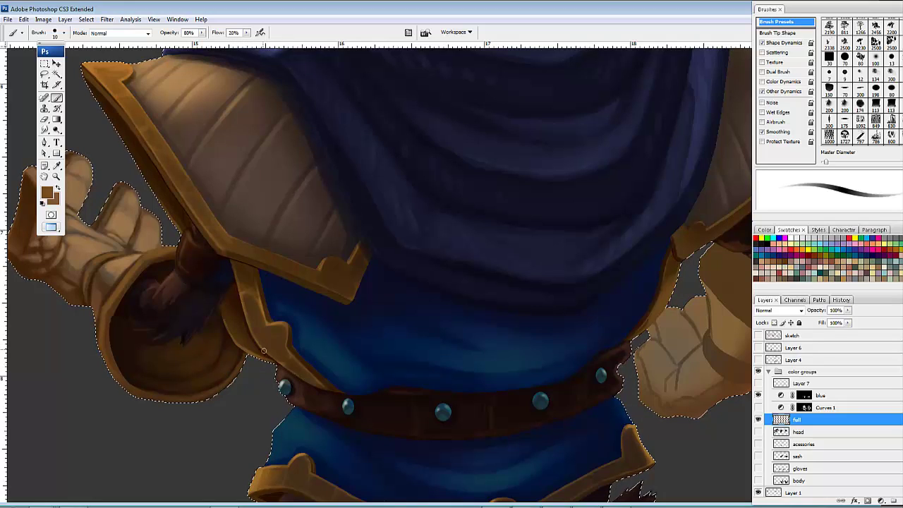
{"action": "left_click_drag", "start_coordinate": [338, 339], "coordinate": [376, 348]}
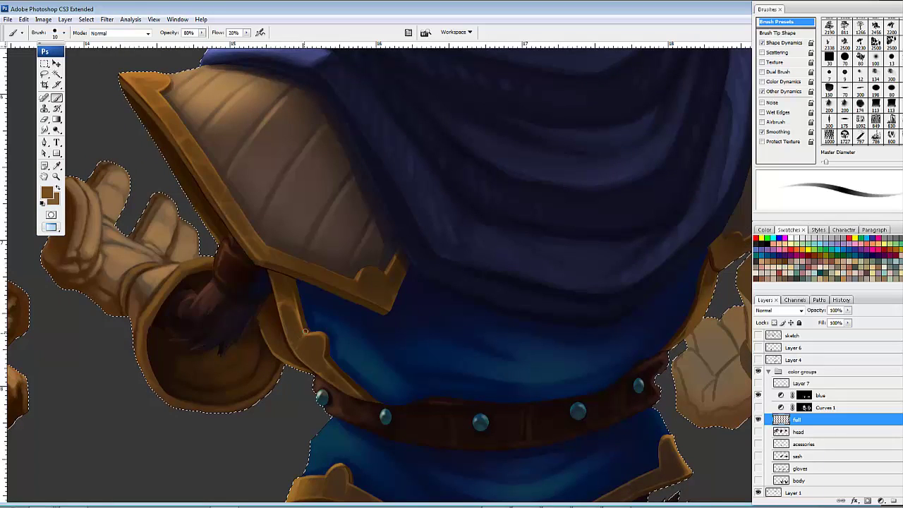
Step: Sample a gold-brown from the left side trim and add fine highlights along its edges and around its rounded notch
{"action": "left_click", "coordinate": [299, 311], "text": "alt"}
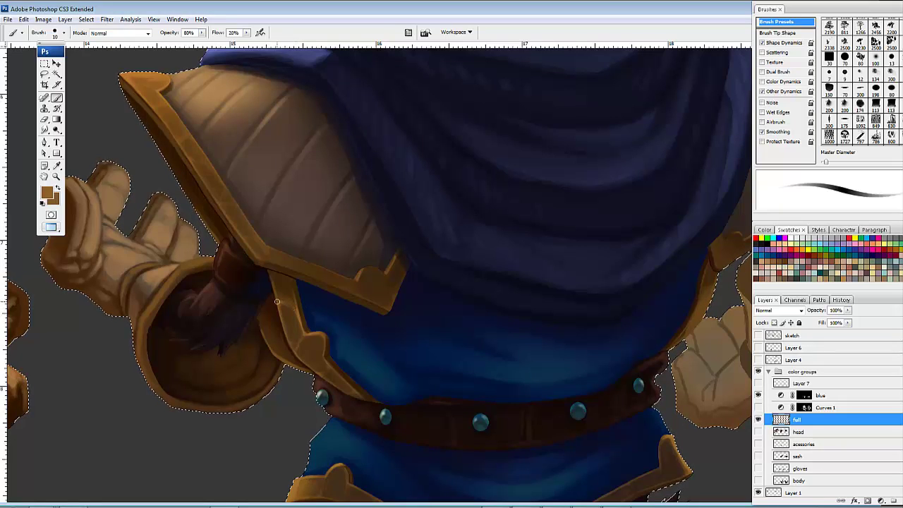
{"action": "left_click_drag", "start_coordinate": [277, 301], "coordinate": [286, 313]}
{"action": "left_click_drag", "start_coordinate": [290, 270], "coordinate": [300, 267]}
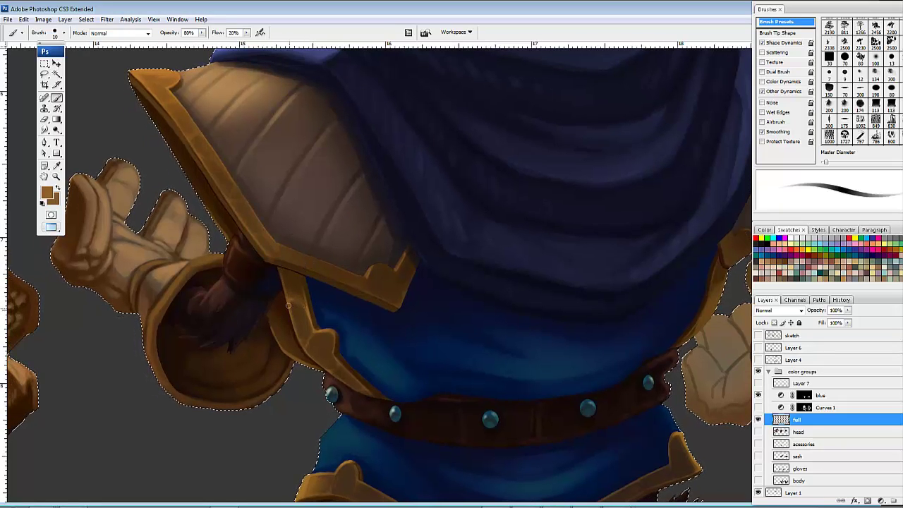
{"action": "left_click_drag", "start_coordinate": [287, 305], "coordinate": [290, 310]}
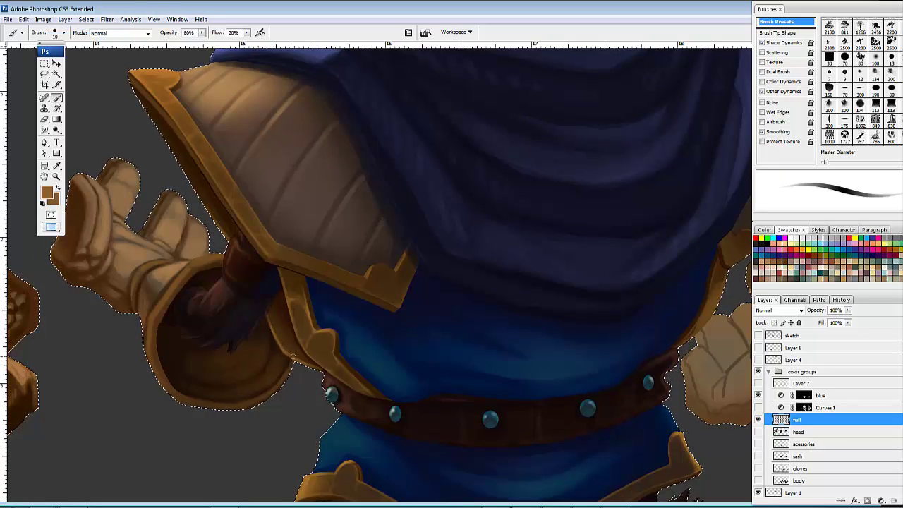
{"action": "left_click_drag", "start_coordinate": [373, 375], "coordinate": [383, 385]}
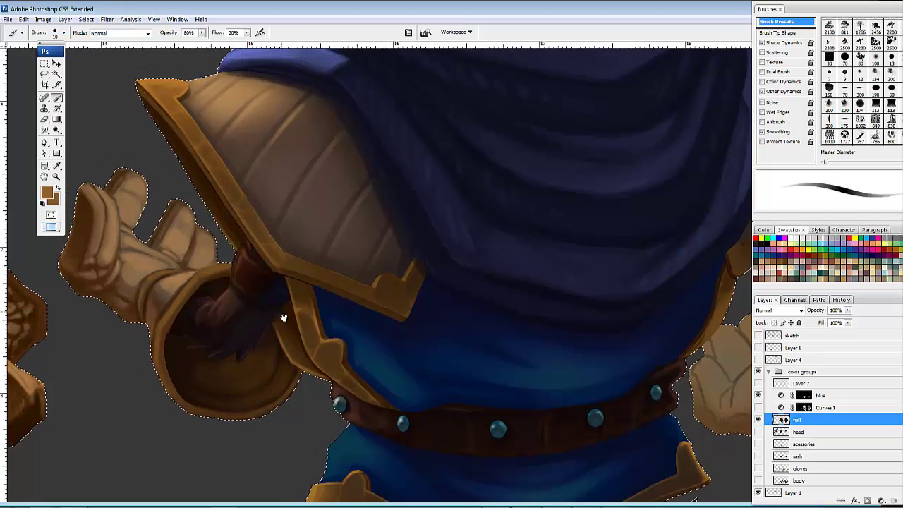
{"action": "left_click_drag", "start_coordinate": [373, 330], "coordinate": [383, 331]}
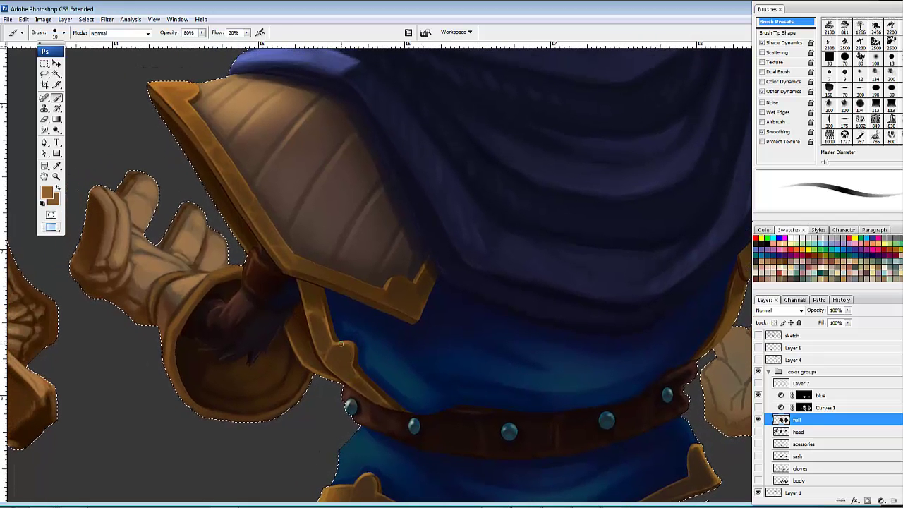
{"action": "left_click_drag", "start_coordinate": [301, 293], "coordinate": [302, 300]}
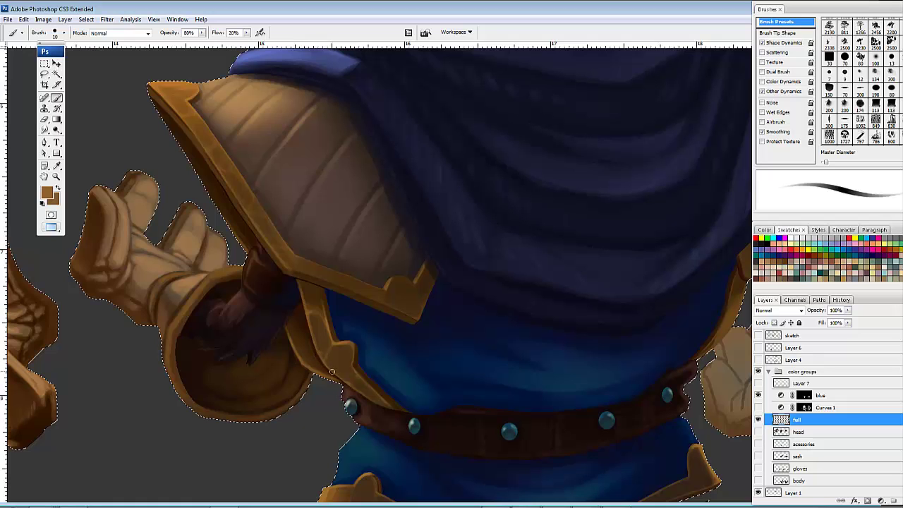
Step: Sample browns from the tunic's right gold side trim and define its edges below the shoulder plate with the 10 px brush
{"action": "mouse_move", "coordinate": [532, 330]}
{"action": "left_mouse_down"}
{"action": "mouse_move", "coordinate": [421, 294]}
{"action": "mouse_move", "coordinate": [376, 319]}
{"action": "left_mouse_up"}
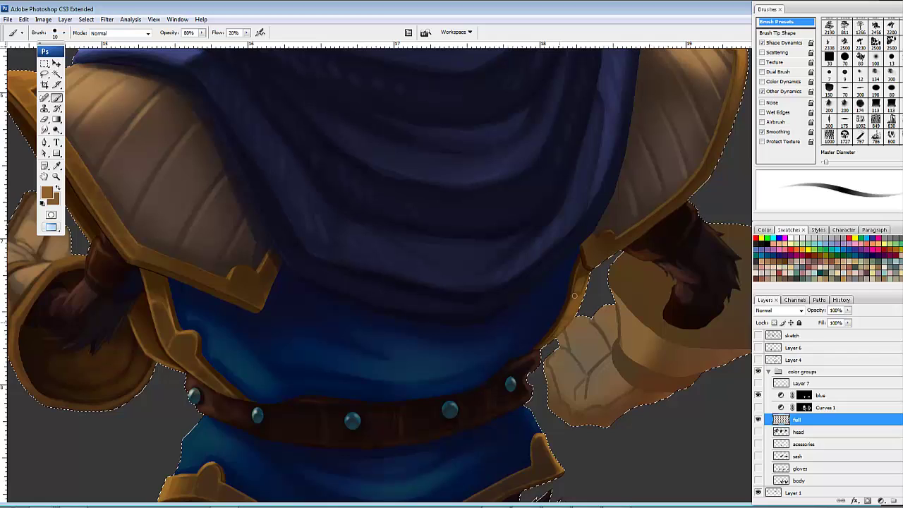
{"action": "left_click", "coordinate": [575, 295], "text": "alt"}
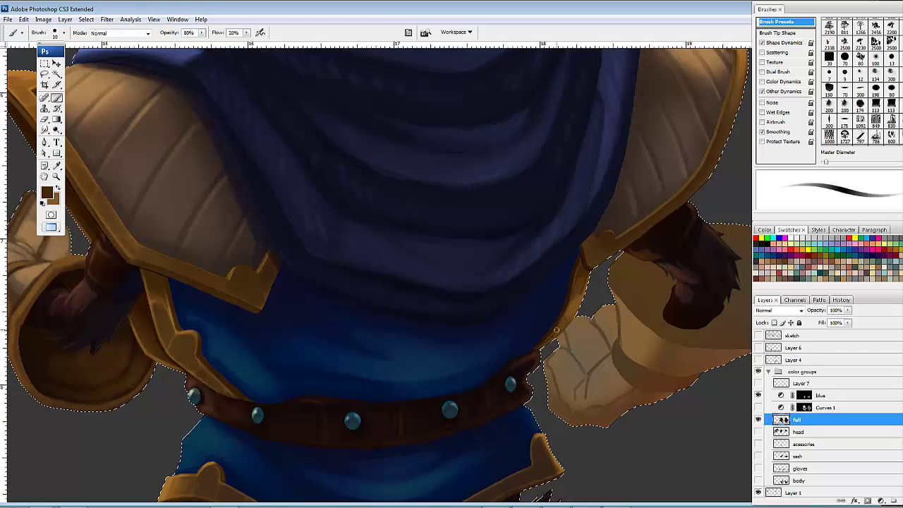
{"action": "left_click", "coordinate": [572, 312], "text": "alt"}
{"action": "mouse_move", "coordinate": [583, 286]}
{"action": "left_mouse_down"}
{"action": "mouse_move", "coordinate": [569, 322]}
{"action": "mouse_move", "coordinate": [564, 308]}
{"action": "mouse_move", "coordinate": [559, 320]}
{"action": "left_mouse_up"}
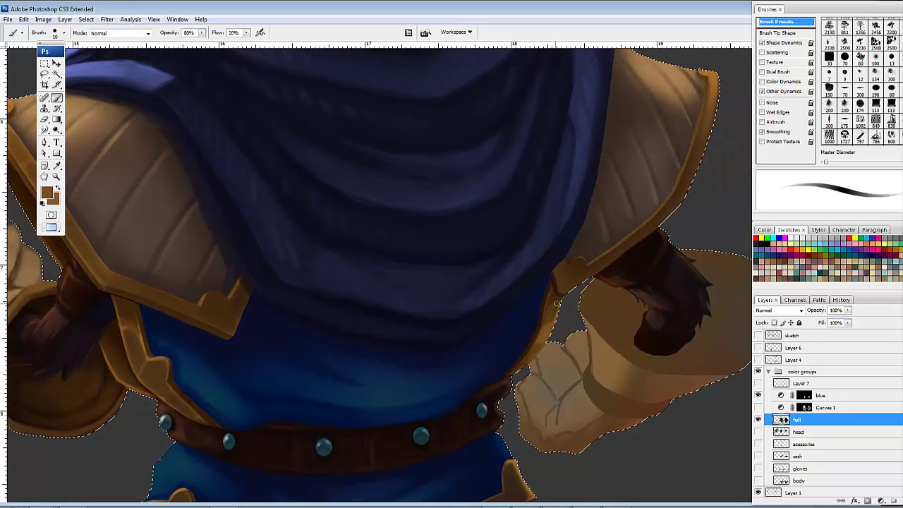
{"action": "left_click", "coordinate": [551, 310], "text": "alt"}
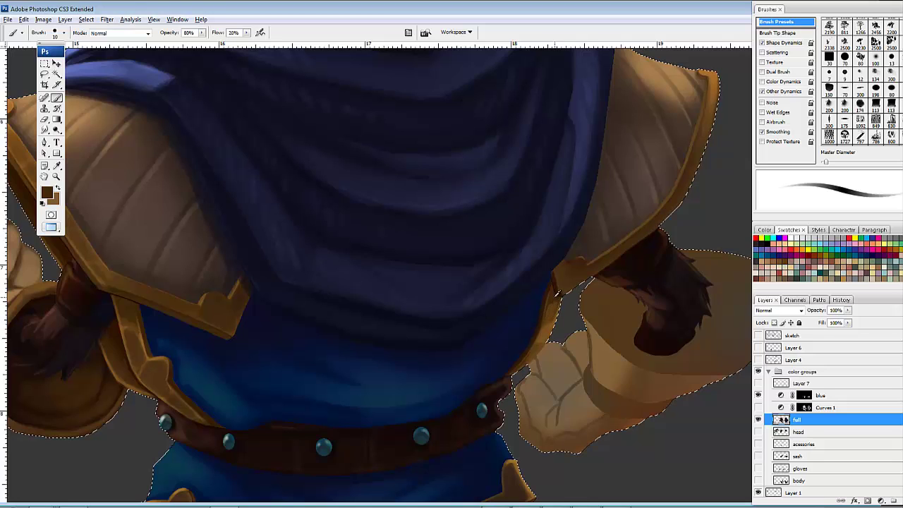
{"action": "left_click", "coordinate": [557, 287], "text": "alt"}
{"action": "mouse_move", "coordinate": [553, 293]}
{"action": "left_mouse_down"}
{"action": "mouse_move", "coordinate": [541, 323]}
{"action": "mouse_move", "coordinate": [543, 310]}
{"action": "left_mouse_up"}
Step: Define the inner edge of the left shoulder plate's lower gold trim with sampled dark browns, from its outer bend toward the notch
{"action": "mouse_move", "coordinate": [443, 353]}
{"action": "left_mouse_down"}
{"action": "mouse_move", "coordinate": [613, 329]}
{"action": "mouse_move", "coordinate": [499, 314]}
{"action": "mouse_move", "coordinate": [536, 323]}
{"action": "left_mouse_up"}
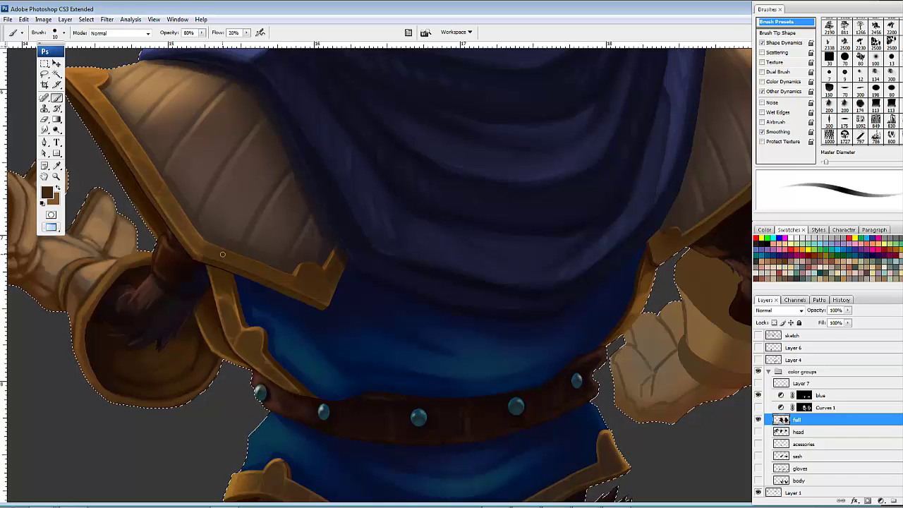
{"action": "left_click_drag", "start_coordinate": [208, 248], "coordinate": [195, 240]}
{"action": "left_click", "coordinate": [192, 237], "text": "alt"}
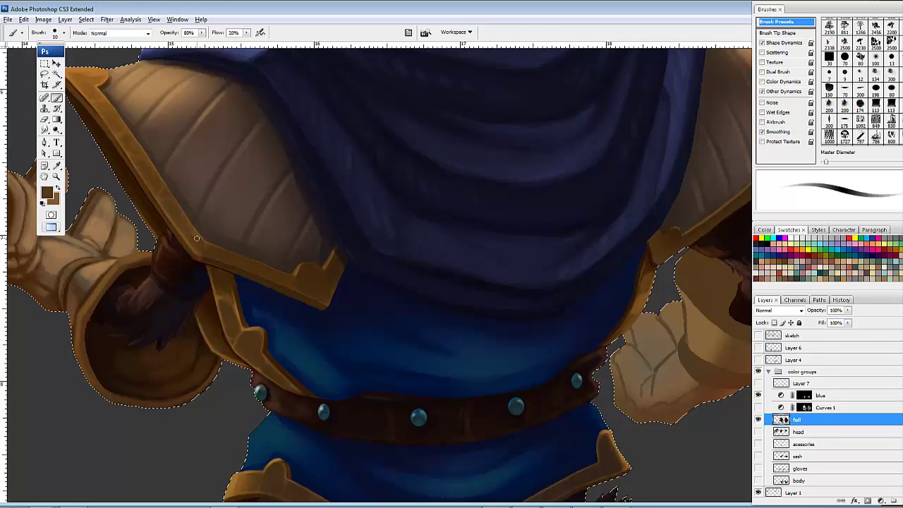
{"action": "left_click_drag", "start_coordinate": [201, 244], "coordinate": [216, 252]}
{"action": "left_click", "coordinate": [226, 254], "text": "alt"}
{"action": "left_click_drag", "start_coordinate": [258, 266], "coordinate": [320, 284]}
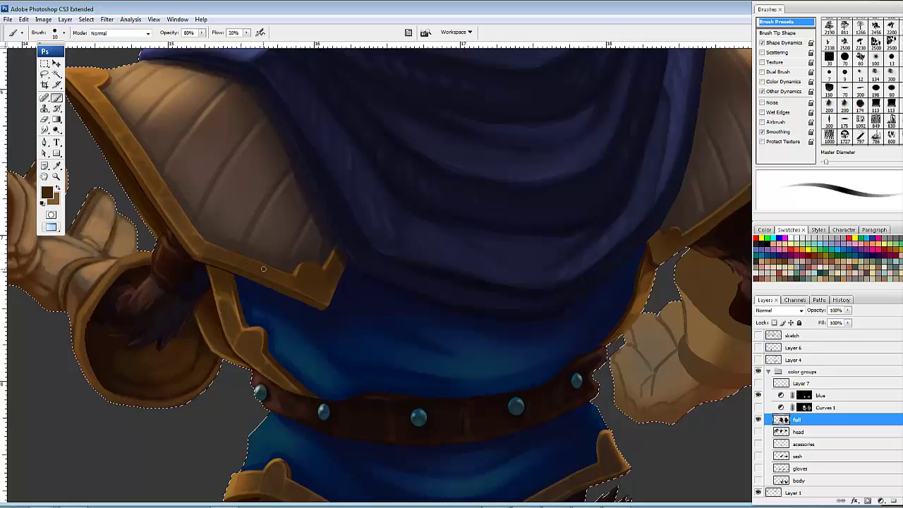
{"action": "left_click_drag", "start_coordinate": [263, 269], "coordinate": [282, 279]}
{"action": "left_click_drag", "start_coordinate": [208, 249], "coordinate": [191, 242]}
Step: Shade the underside of the left shoulder plate's lower gold trim with a 30 px brush
{"action": "key", "text": "bracketright"}
{"action": "key", "text": "bracketright"}
{"action": "key", "text": "bracketright"}
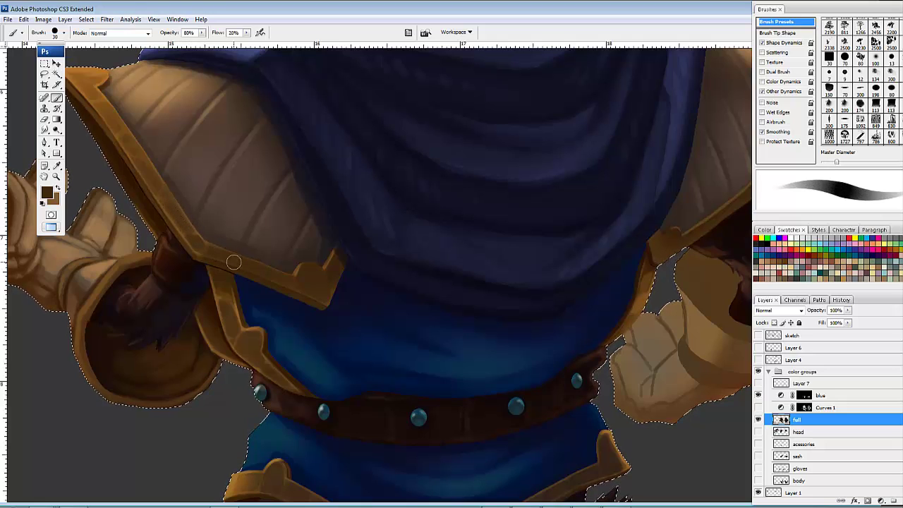
{"action": "mouse_move", "coordinate": [234, 262]}
{"action": "left_mouse_down"}
{"action": "mouse_move", "coordinate": [291, 282]}
{"action": "mouse_move", "coordinate": [328, 269]}
{"action": "mouse_move", "coordinate": [370, 323]}
{"action": "left_mouse_up"}
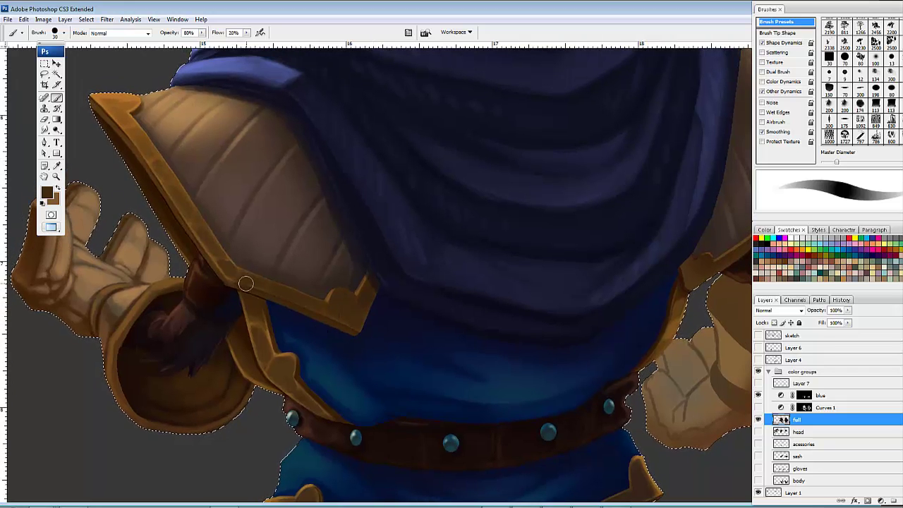
{"action": "left_click_drag", "start_coordinate": [233, 288], "coordinate": [339, 321]}
Step: Sample a dark navy from the cloak's shadow and crisp up the shadow beneath the left plate's trim with a 10 px brush
{"action": "key", "text": "bracketleft"}
{"action": "key", "text": "bracketleft"}
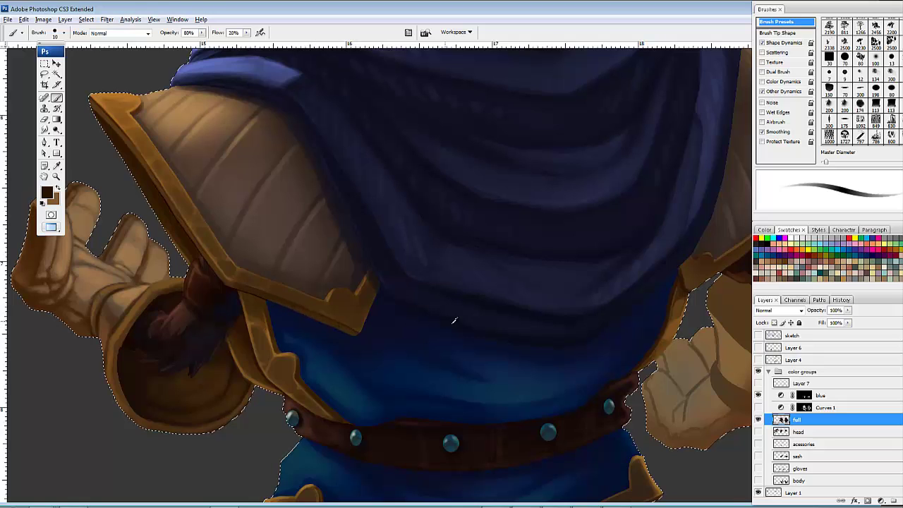
{"action": "left_click", "coordinate": [479, 329], "text": "alt"}
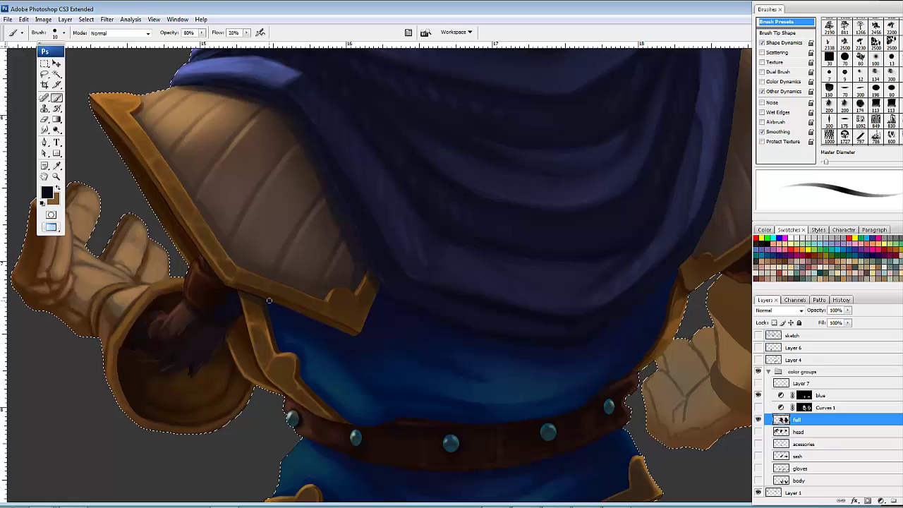
{"action": "left_click_drag", "start_coordinate": [269, 300], "coordinate": [317, 316]}
{"action": "left_click_drag", "start_coordinate": [341, 303], "coordinate": [361, 303]}
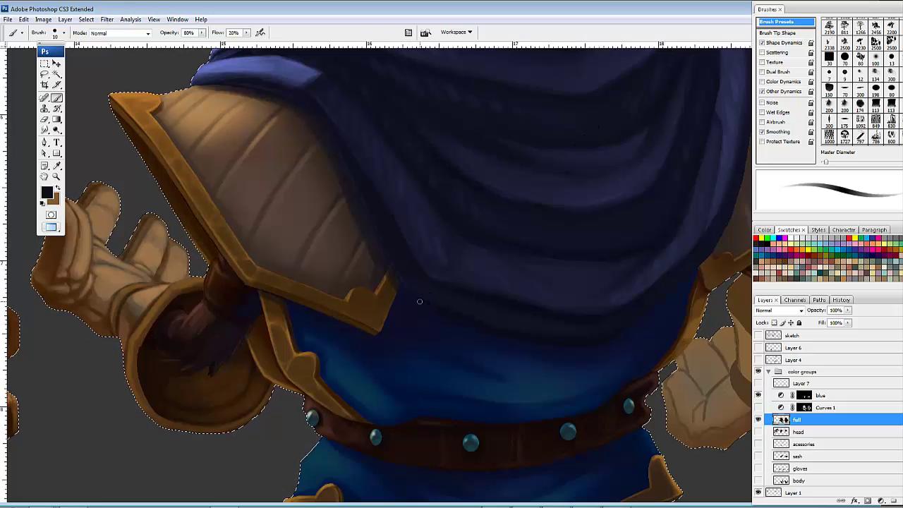
{"action": "mouse_move", "coordinate": [640, 301]}
{"action": "left_mouse_down"}
{"action": "mouse_move", "coordinate": [543, 373]}
{"action": "mouse_move", "coordinate": [573, 359]}
{"action": "mouse_move", "coordinate": [541, 353]}
{"action": "mouse_move", "coordinate": [555, 353]}
{"action": "left_mouse_up"}
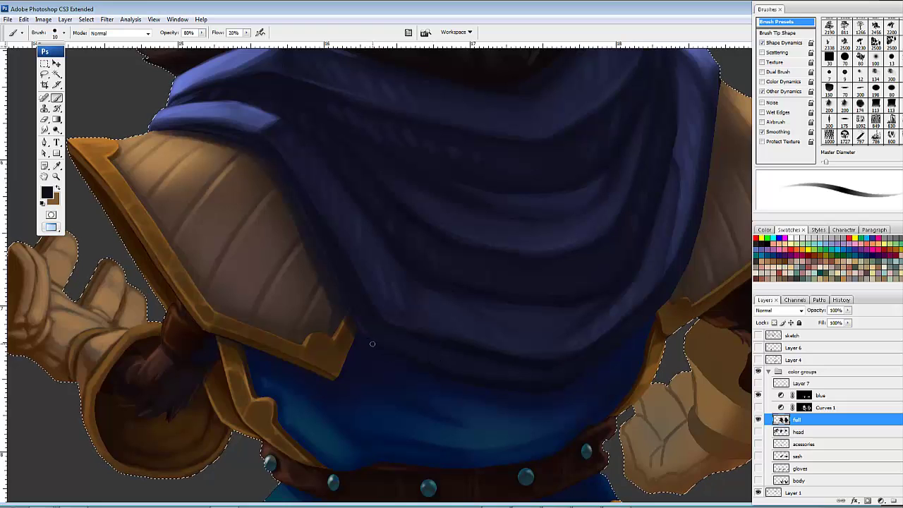
Step: Darken the tunic's right and left gold side trims with a 40 px brush, using the dark navy and a sampled dark brown
{"action": "left_click_drag", "start_coordinate": [583, 379], "coordinate": [534, 329]}
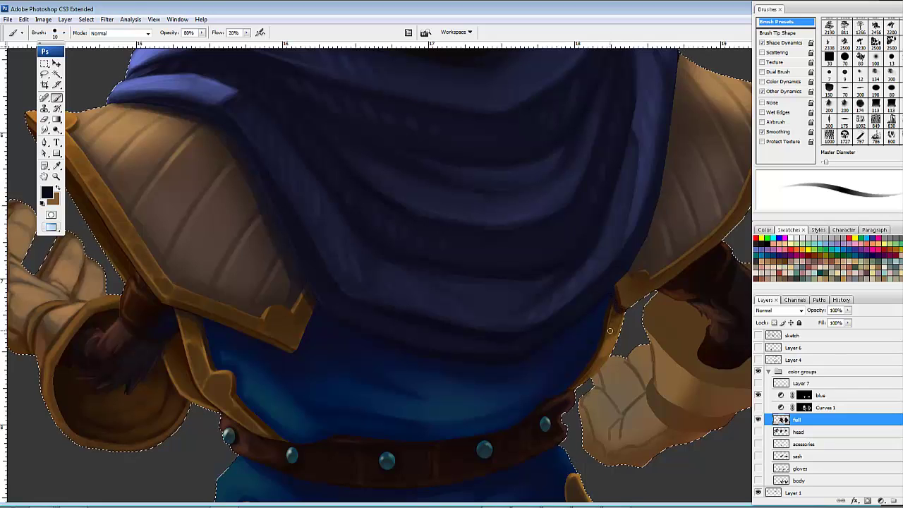
{"action": "key", "text": "bracketright"}
{"action": "key", "text": "bracketright"}
{"action": "key", "text": "bracketright"}
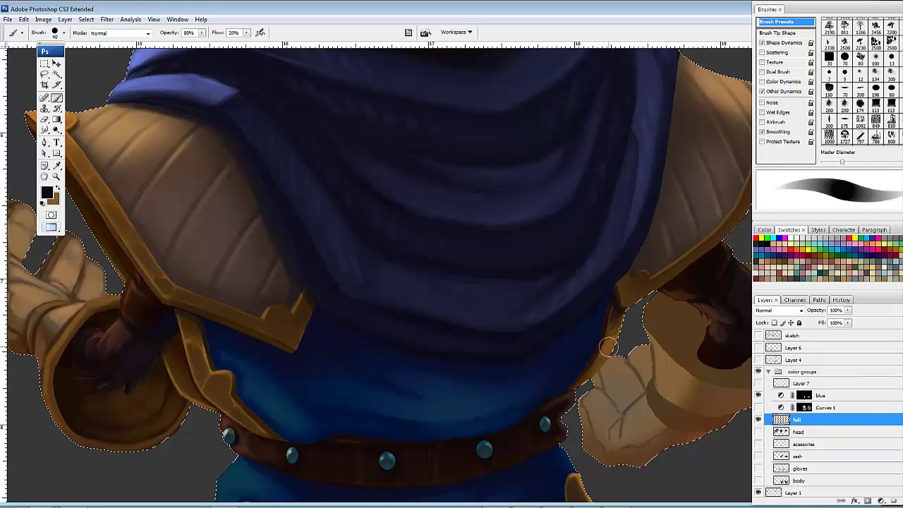
{"action": "left_click_drag", "start_coordinate": [608, 346], "coordinate": [596, 372]}
{"action": "mouse_move", "coordinate": [645, 328]}
{"action": "left_mouse_down"}
{"action": "mouse_move", "coordinate": [604, 332]}
{"action": "mouse_move", "coordinate": [598, 348]}
{"action": "mouse_move", "coordinate": [602, 333]}
{"action": "mouse_move", "coordinate": [587, 379]}
{"action": "left_mouse_up"}
{"action": "key", "text": "x"}
{"action": "left_click", "coordinate": [602, 328], "text": "alt"}
{"action": "left_click_drag", "start_coordinate": [335, 404], "coordinate": [482, 403]}
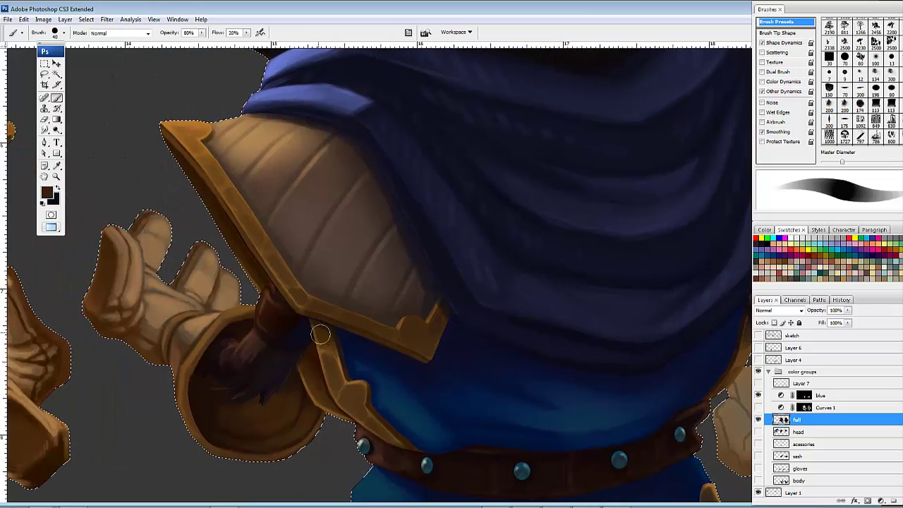
{"action": "mouse_move", "coordinate": [320, 334]}
{"action": "left_mouse_down"}
{"action": "mouse_move", "coordinate": [352, 396]}
{"action": "mouse_move", "coordinate": [335, 386]}
{"action": "mouse_move", "coordinate": [331, 363]}
{"action": "mouse_move", "coordinate": [352, 400]}
{"action": "left_mouse_up"}
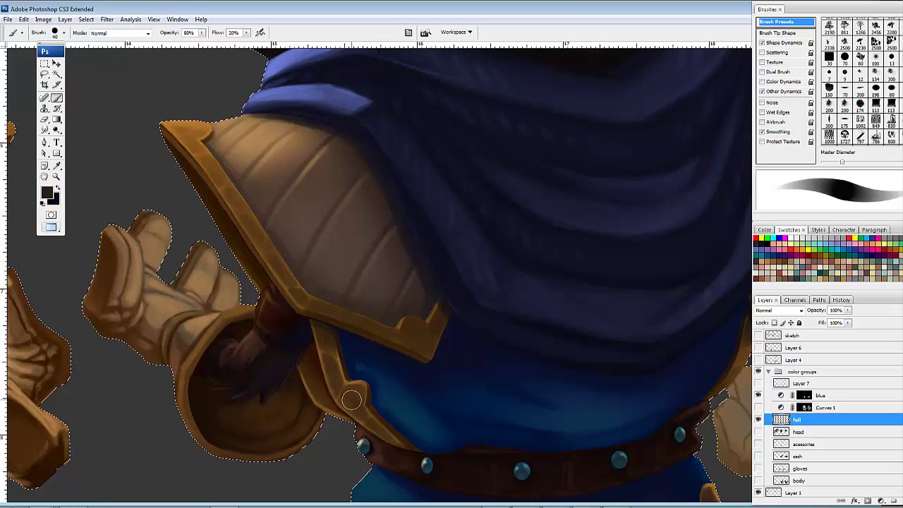
Step: Deepen the shadow around the left shoulder plate's lower corner with sampled dark tones, reset the default colours and hide the blue adjustment
{"action": "left_click_drag", "start_coordinate": [413, 429], "coordinate": [285, 424]}
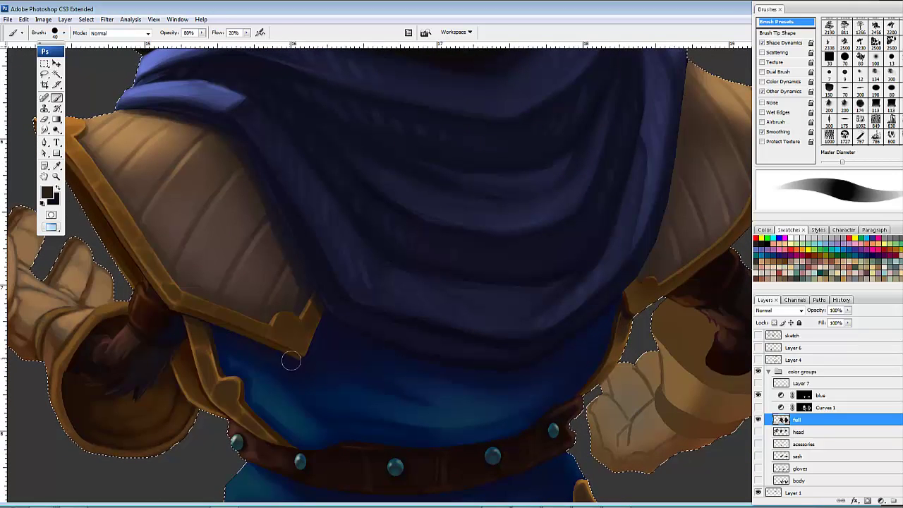
{"action": "left_click", "coordinate": [285, 348], "text": "alt"}
{"action": "mouse_move", "coordinate": [285, 348]}
{"action": "left_mouse_down"}
{"action": "mouse_move", "coordinate": [225, 338]}
{"action": "mouse_move", "coordinate": [302, 378]}
{"action": "mouse_move", "coordinate": [182, 319]}
{"action": "mouse_move", "coordinate": [295, 367]}
{"action": "mouse_move", "coordinate": [315, 290]}
{"action": "mouse_move", "coordinate": [311, 366]}
{"action": "left_mouse_up"}
{"action": "key", "text": "x"}
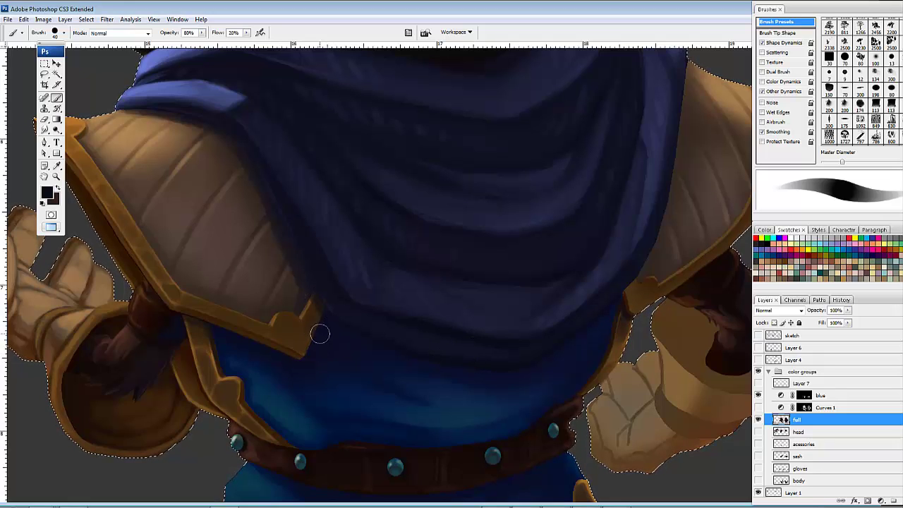
{"action": "mouse_move", "coordinate": [324, 330]}
{"action": "left_mouse_down"}
{"action": "mouse_move", "coordinate": [314, 354]}
{"action": "mouse_move", "coordinate": [314, 322]}
{"action": "mouse_move", "coordinate": [120, 248]}
{"action": "mouse_move", "coordinate": [252, 269]}
{"action": "mouse_move", "coordinate": [325, 339]}
{"action": "mouse_move", "coordinate": [326, 326]}
{"action": "mouse_move", "coordinate": [322, 362]}
{"action": "mouse_move", "coordinate": [327, 321]}
{"action": "mouse_move", "coordinate": [310, 360]}
{"action": "left_mouse_up"}
{"action": "left_click", "coordinate": [43, 203]}
{"action": "left_click", "coordinate": [318, 333], "text": "alt"}
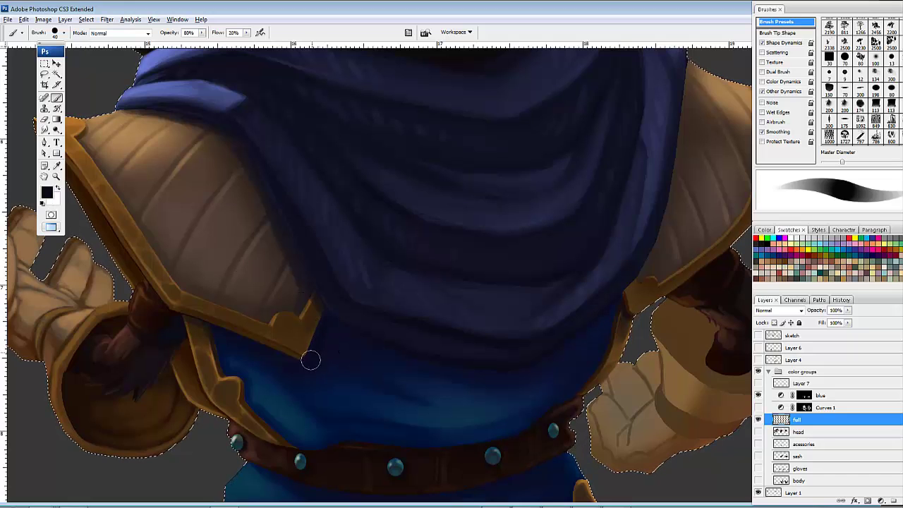
{"action": "left_click", "coordinate": [758, 395]}
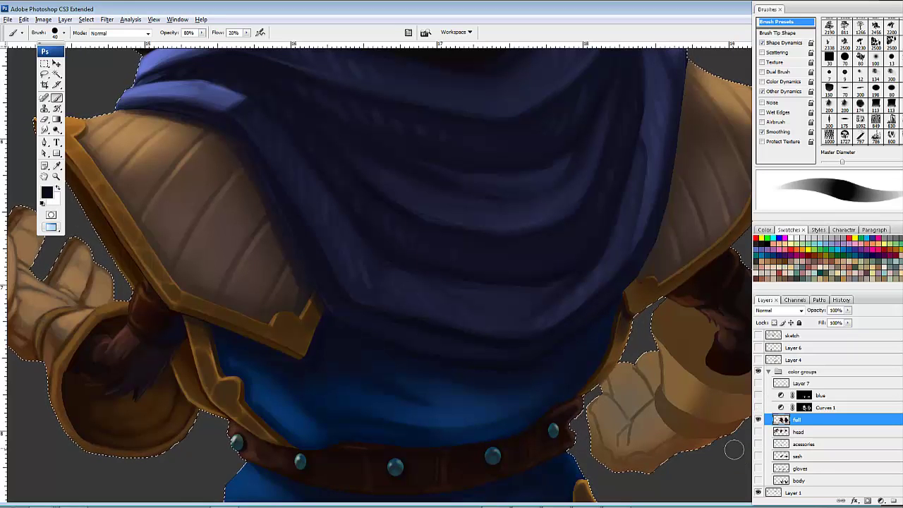
Step: Deepen the shadow beneath the cloak's lower hem on the blue tunic with dark navy and a 40 px brush
{"action": "mouse_move", "coordinate": [362, 311]}
{"action": "left_mouse_down"}
{"action": "mouse_move", "coordinate": [427, 320]}
{"action": "mouse_move", "coordinate": [325, 318]}
{"action": "left_mouse_up"}
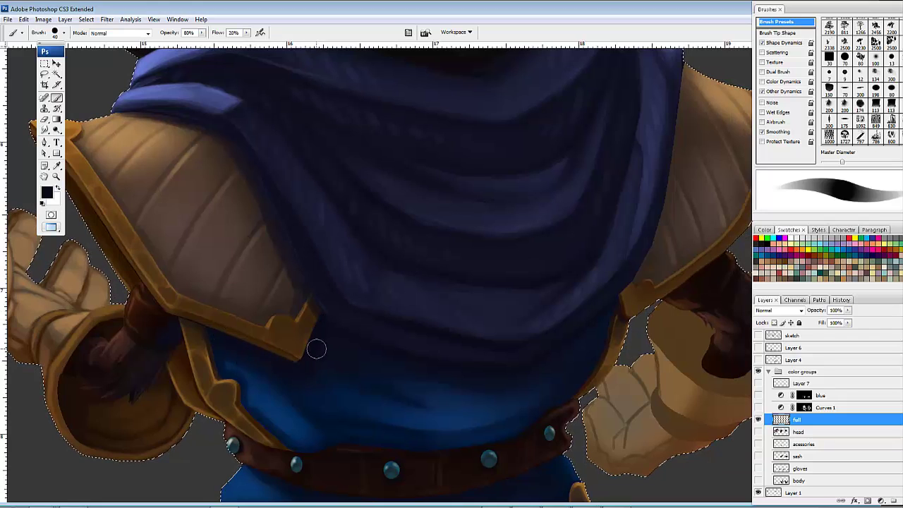
{"action": "left_click_drag", "start_coordinate": [570, 319], "coordinate": [534, 321]}
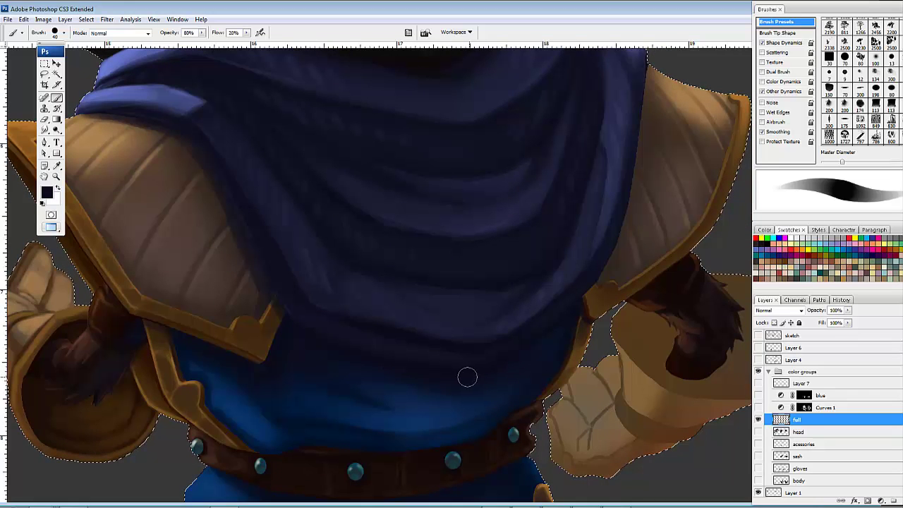
{"action": "left_click_drag", "start_coordinate": [571, 316], "coordinate": [619, 275]}
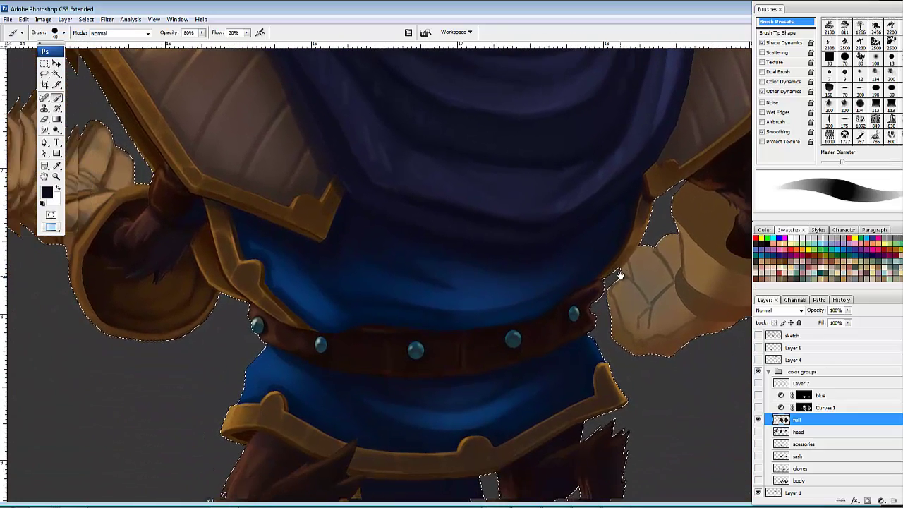
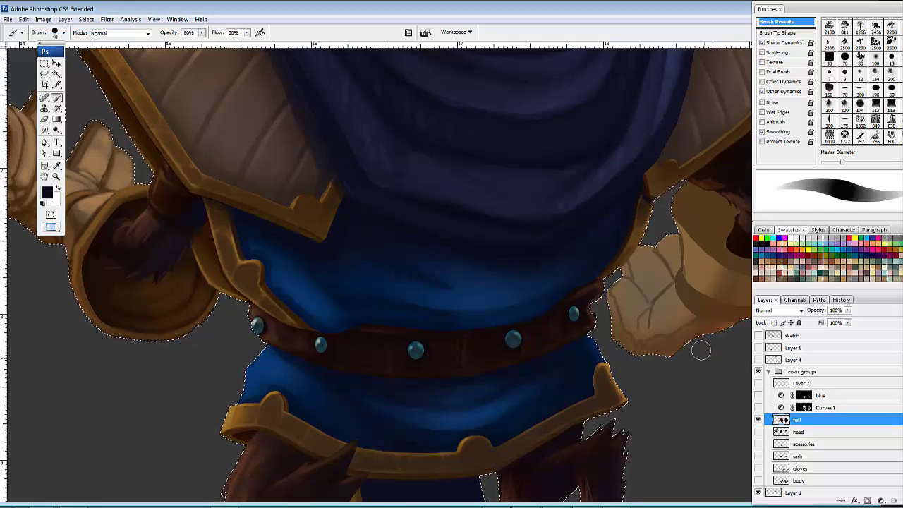
{"action": "left_click_drag", "start_coordinate": [450, 307], "coordinate": [528, 383]}
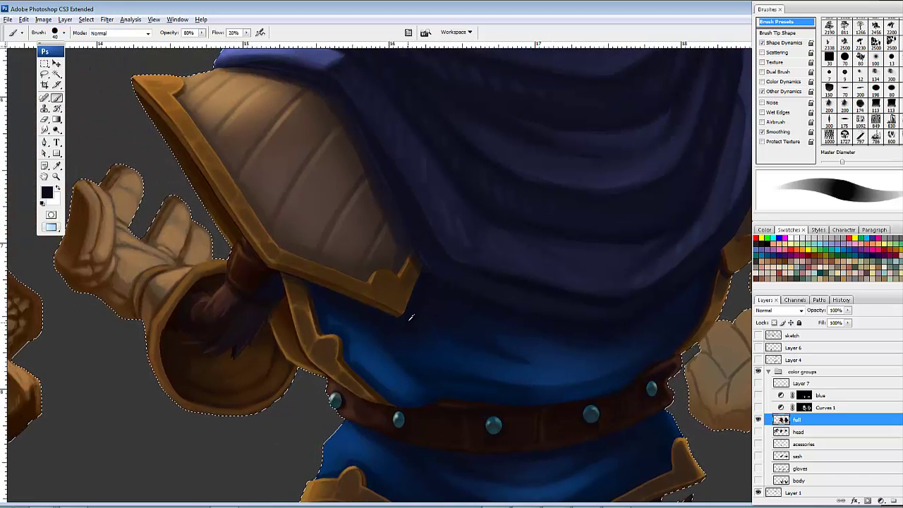
{"action": "left_click_drag", "start_coordinate": [390, 337], "coordinate": [410, 304]}
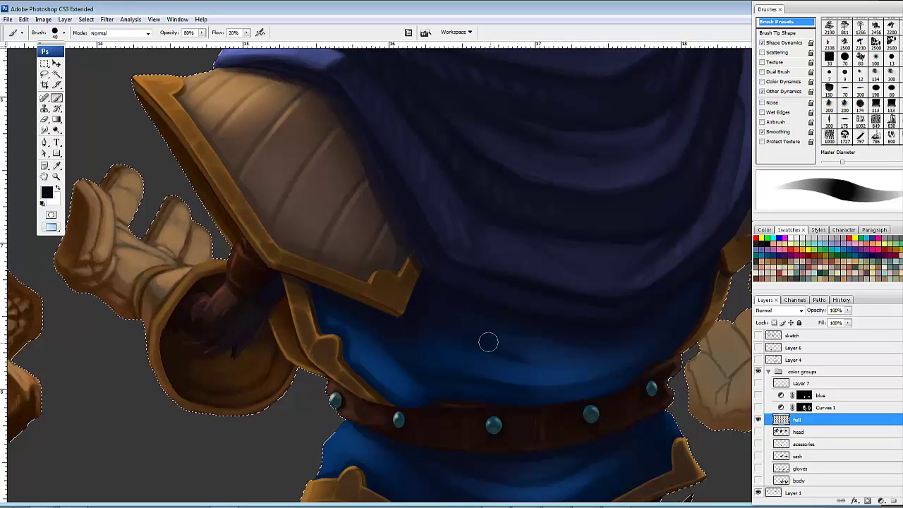
{"action": "left_click_drag", "start_coordinate": [459, 290], "coordinate": [549, 324]}
{"action": "left_click_drag", "start_coordinate": [589, 298], "coordinate": [564, 331]}
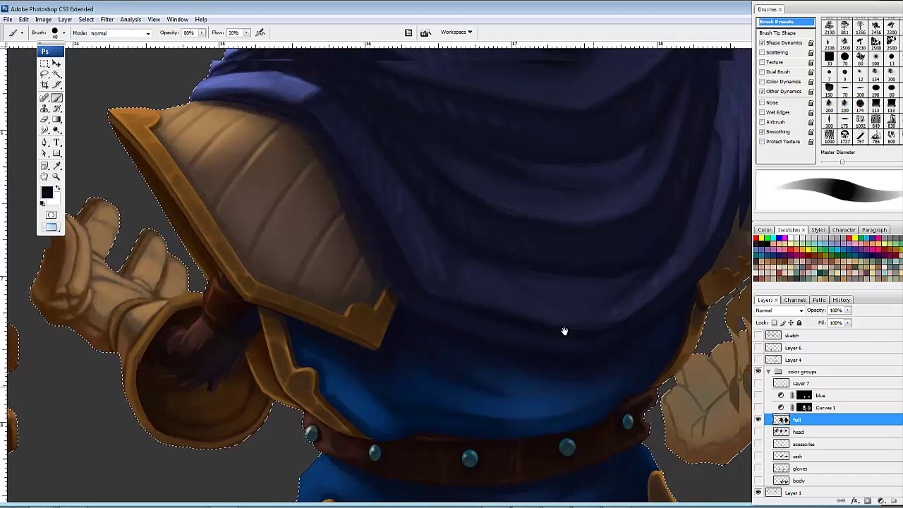
{"action": "left_click_drag", "start_coordinate": [420, 325], "coordinate": [502, 345]}
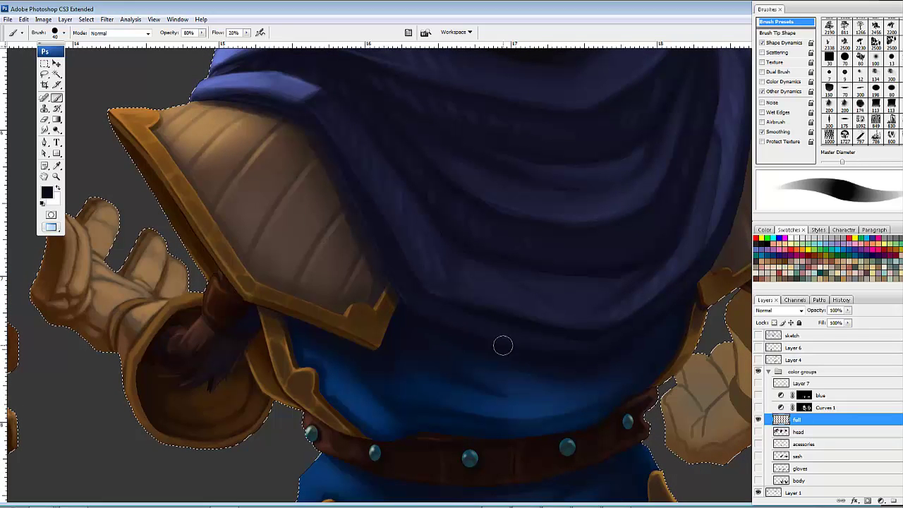
Step: Blend the cloak's lower edge into its shadow with a navy sampled from the folds, and resample the shadow's dark navy
{"action": "left_click", "coordinate": [446, 264], "text": "alt"}
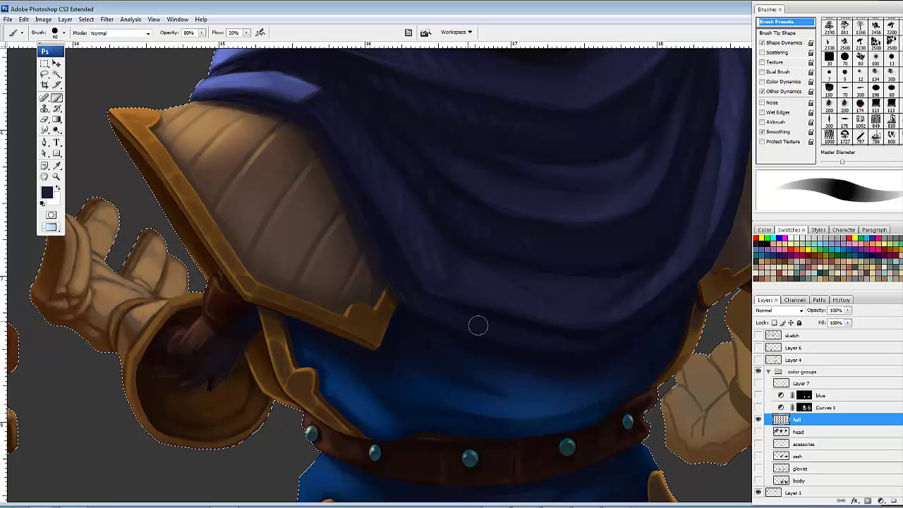
{"action": "mouse_move", "coordinate": [582, 342]}
{"action": "left_mouse_down"}
{"action": "mouse_move", "coordinate": [467, 317]}
{"action": "mouse_move", "coordinate": [525, 310]}
{"action": "left_mouse_up"}
{"action": "left_click", "coordinate": [468, 330], "text": "alt"}
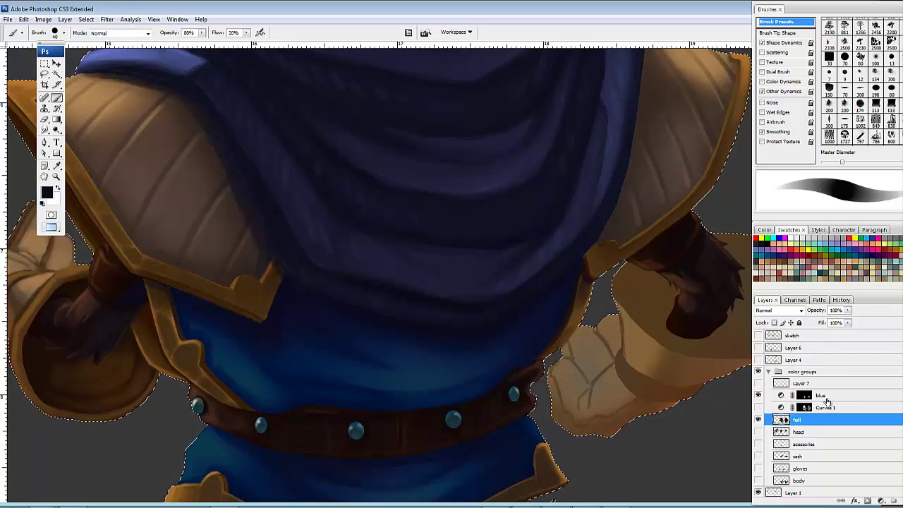
Step: Paint white on the blue adjustment's mask over the tunic area along the cloak's lower hem
{"action": "left_click", "coordinate": [819, 395]}
{"action": "key", "text": "x"}
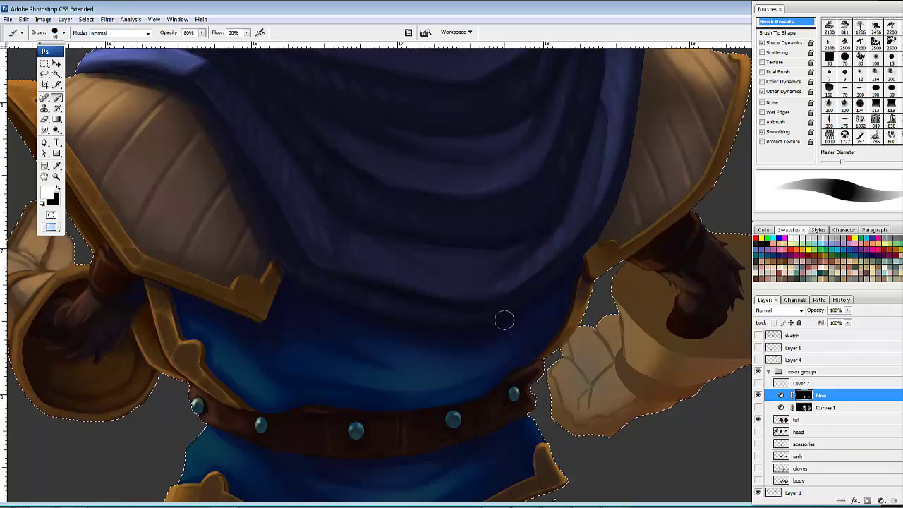
{"action": "left_click_drag", "start_coordinate": [530, 302], "coordinate": [550, 286]}
{"action": "mouse_move", "coordinate": [431, 328]}
{"action": "left_mouse_down"}
{"action": "mouse_move", "coordinate": [285, 300]}
{"action": "mouse_move", "coordinate": [360, 313]}
{"action": "mouse_move", "coordinate": [288, 280]}
{"action": "mouse_move", "coordinate": [330, 300]}
{"action": "left_mouse_up"}
{"action": "left_click_drag", "start_coordinate": [499, 342], "coordinate": [590, 441]}
{"action": "mouse_move", "coordinate": [348, 309]}
{"action": "left_mouse_down"}
{"action": "mouse_move", "coordinate": [316, 235]}
{"action": "mouse_move", "coordinate": [332, 285]}
{"action": "mouse_move", "coordinate": [298, 227]}
{"action": "mouse_move", "coordinate": [310, 296]}
{"action": "mouse_move", "coordinate": [296, 259]}
{"action": "mouse_move", "coordinate": [274, 261]}
{"action": "left_mouse_up"}
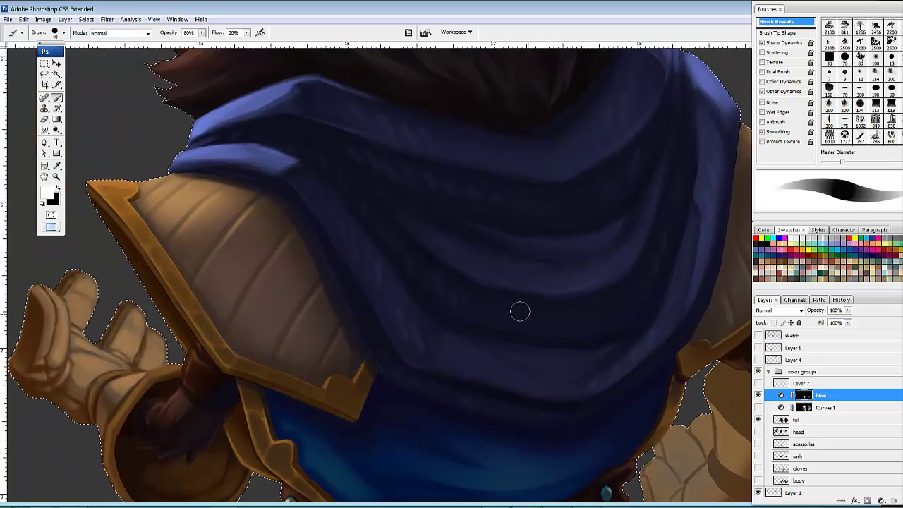
Step: Show the Curves 1 adjustment, touch up its mask along the cloak's left edge, and return to the full layer with Curves 1 hidden
{"action": "left_click", "coordinate": [773, 407]}
{"action": "left_click", "coordinate": [758, 407]}
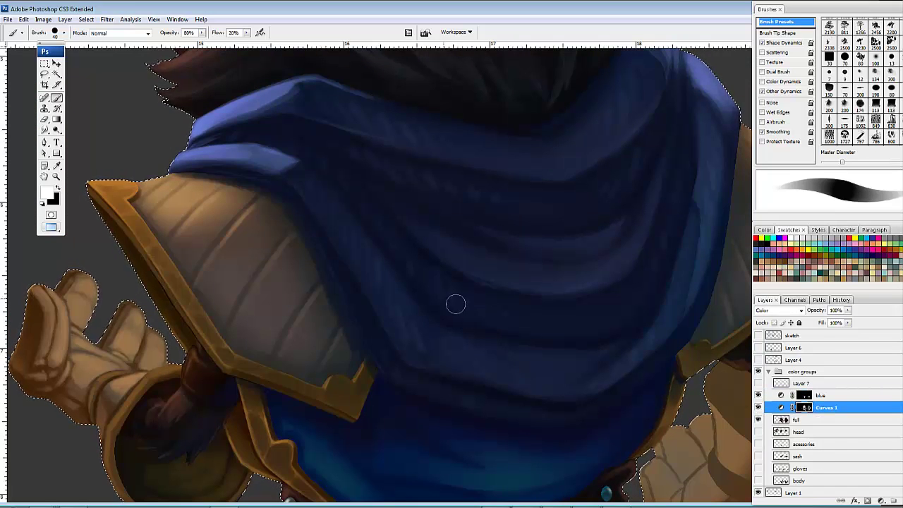
{"action": "left_click_drag", "start_coordinate": [319, 258], "coordinate": [368, 344]}
{"action": "left_click_drag", "start_coordinate": [648, 340], "coordinate": [571, 324]}
{"action": "left_click", "coordinate": [799, 421]}
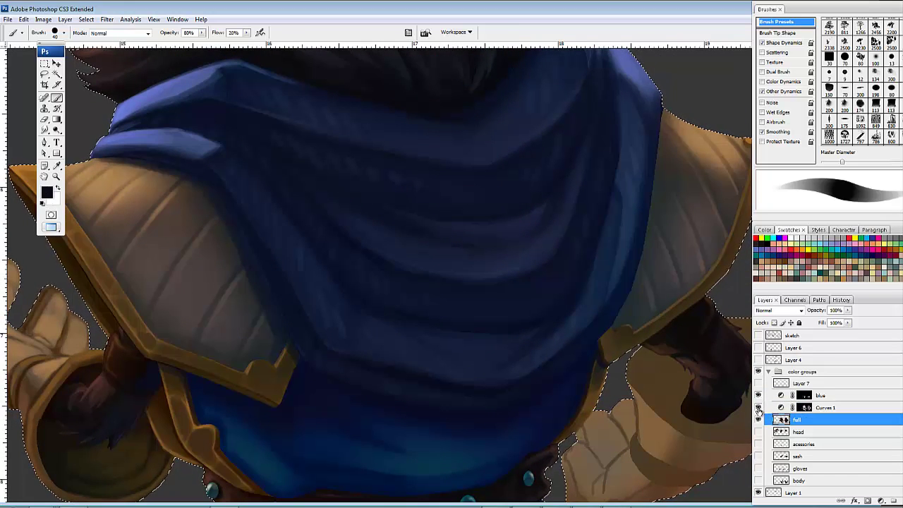
{"action": "left_click", "coordinate": [758, 407]}
Step: Shade the notched corner of the left shoulder plate's lower gold trim with sampled dark tones, varying the brush between 15 and 40 px
{"action": "left_click_drag", "start_coordinate": [297, 252], "coordinate": [383, 278]}
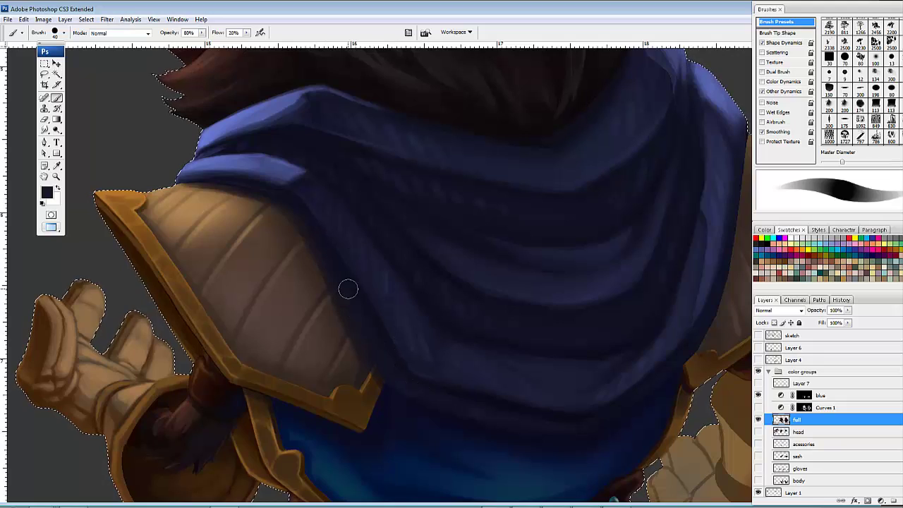
{"action": "mouse_move", "coordinate": [470, 321]}
{"action": "left_mouse_down"}
{"action": "mouse_move", "coordinate": [417, 301]}
{"action": "mouse_move", "coordinate": [510, 361]}
{"action": "mouse_move", "coordinate": [500, 353]}
{"action": "mouse_move", "coordinate": [500, 258]}
{"action": "mouse_move", "coordinate": [547, 266]}
{"action": "left_mouse_up"}
{"action": "left_click", "coordinate": [270, 296], "text": "alt"}
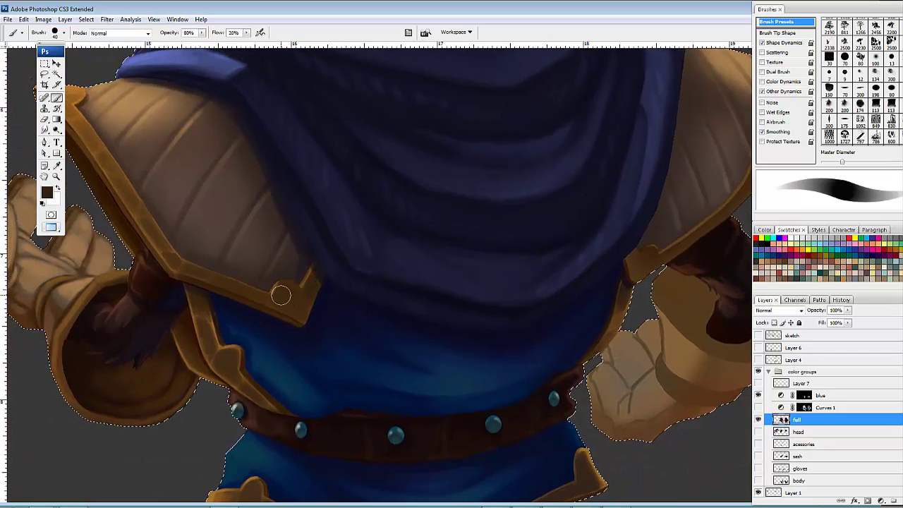
{"action": "left_click_drag", "start_coordinate": [279, 292], "coordinate": [280, 302]}
{"action": "key", "text": "bracketleft"}
{"action": "key", "text": "bracketleft"}
{"action": "key", "text": "bracketleft"}
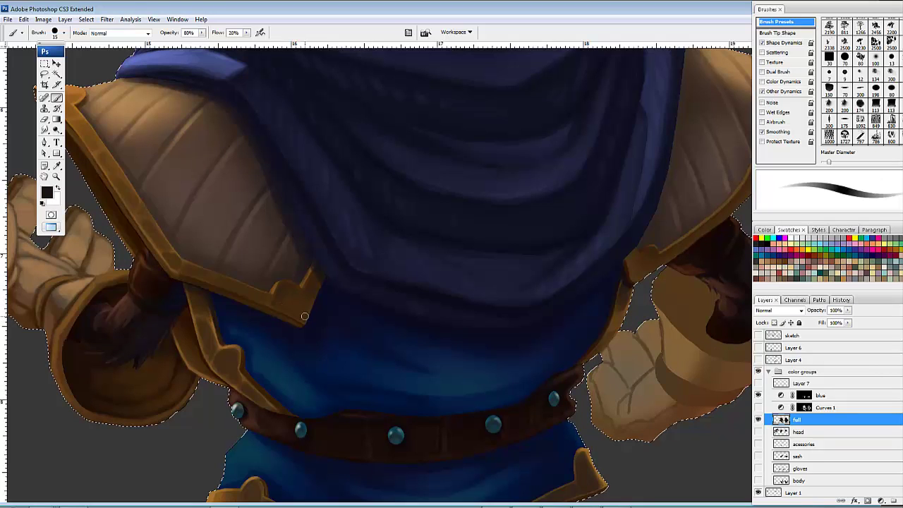
{"action": "key", "text": "bracketright"}
{"action": "key", "text": "bracketright"}
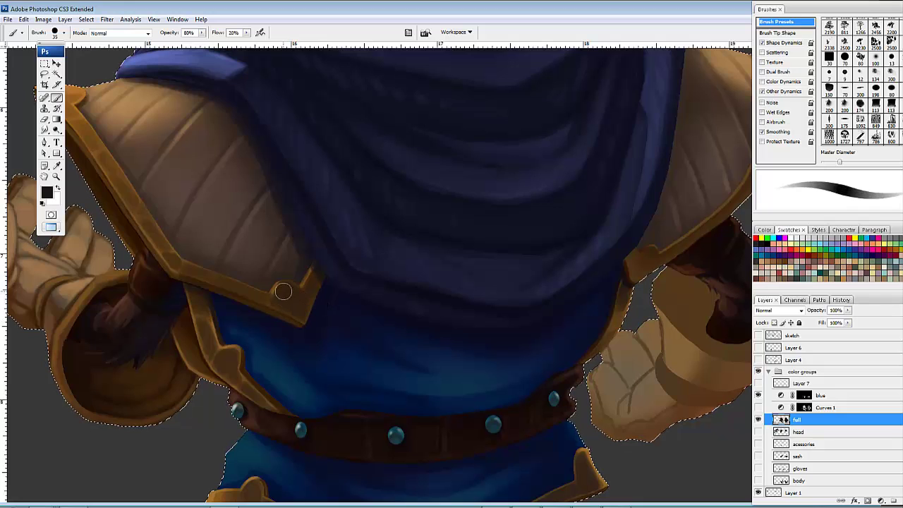
{"action": "left_click_drag", "start_coordinate": [309, 318], "coordinate": [403, 326]}
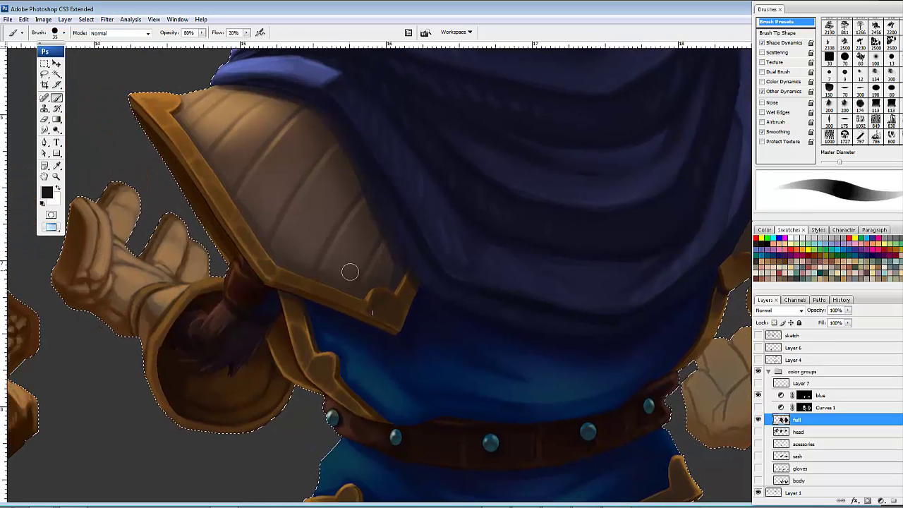
Step: Define the upper edge of the left plate's lower gold trim with dark strokes from a 10 px brush
{"action": "key", "text": "bracketleft"}
{"action": "key", "text": "bracketleft"}
{"action": "key", "text": "bracketleft"}
{"action": "key", "text": "bracketleft"}
{"action": "key", "text": "bracketleft"}
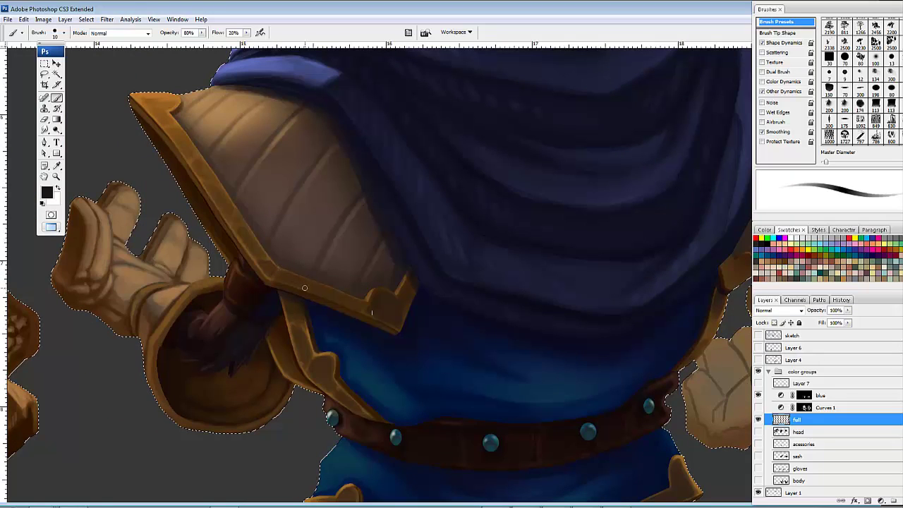
{"action": "left_click_drag", "start_coordinate": [310, 290], "coordinate": [332, 282]}
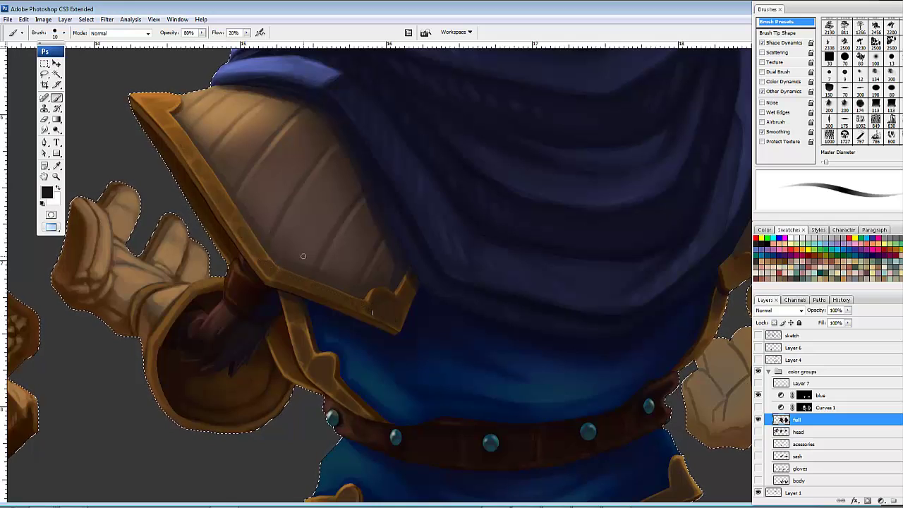
{"action": "left_click_drag", "start_coordinate": [331, 289], "coordinate": [296, 276]}
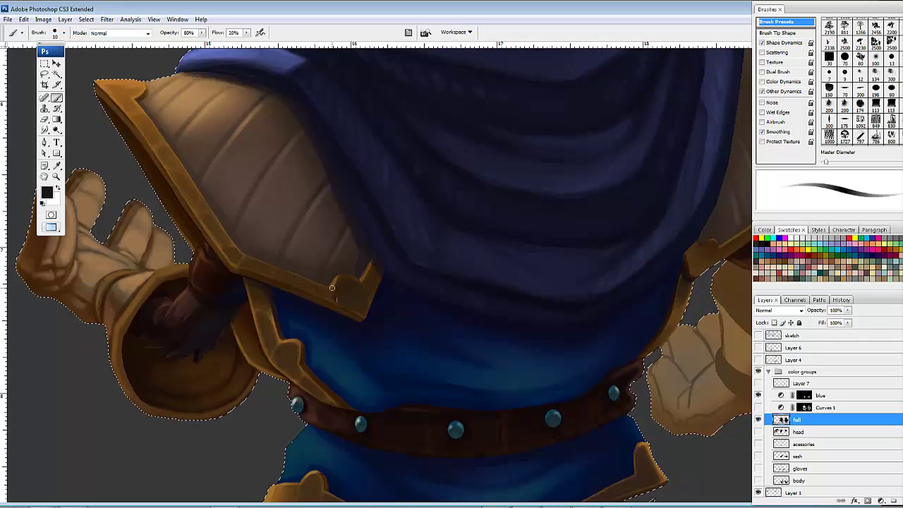
Step: Darken the left plate's lower gold trim up to its notched corner with a 30 px brush and a sampled dark brown
{"action": "key", "text": "bracketright"}
{"action": "key", "text": "bracketright"}
{"action": "left_click_drag", "start_coordinate": [326, 294], "coordinate": [299, 283]}
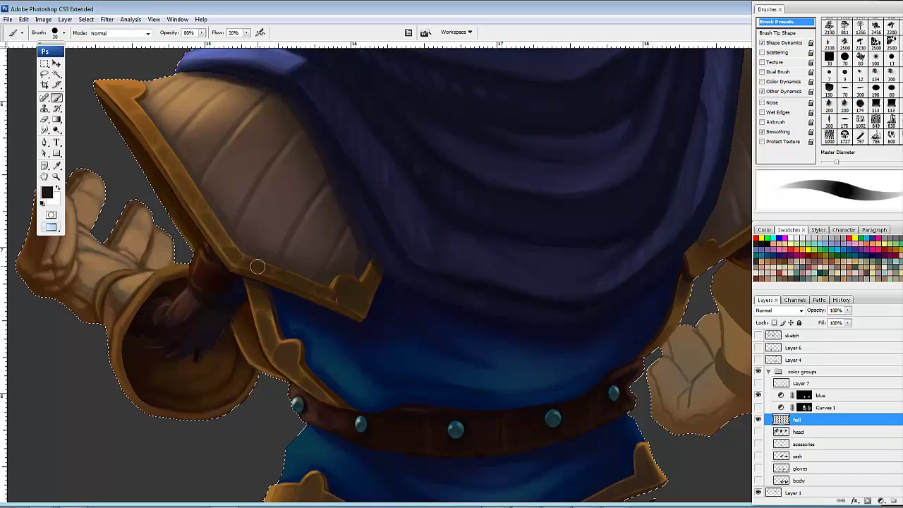
{"action": "left_click_drag", "start_coordinate": [229, 246], "coordinate": [356, 302]}
{"action": "left_click", "coordinate": [303, 291], "text": "alt"}
{"action": "mouse_move", "coordinate": [292, 279]}
{"action": "left_mouse_down"}
{"action": "mouse_move", "coordinate": [327, 293]}
{"action": "mouse_move", "coordinate": [369, 279]}
{"action": "left_mouse_up"}
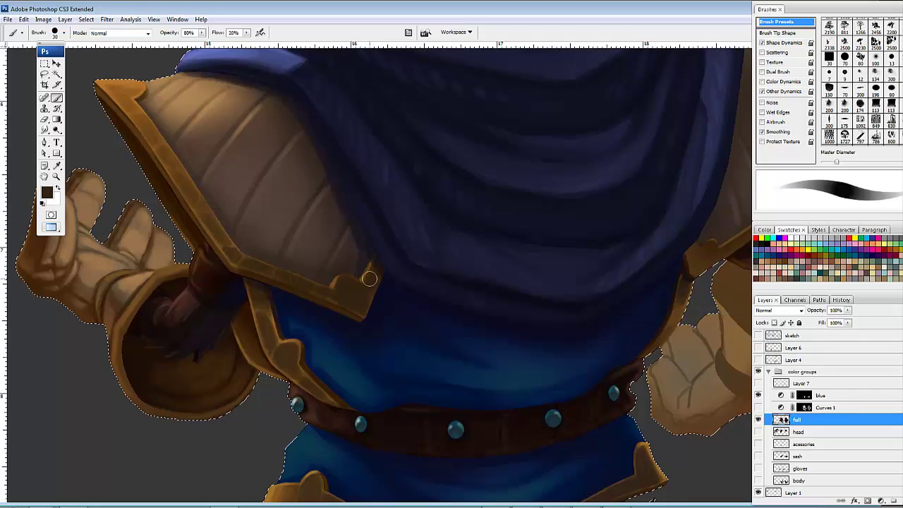
Step: Shade the inner tip of the left plate's trim and the shadow beside it with sampled dark tones
{"action": "left_click", "coordinate": [379, 269], "text": "alt"}
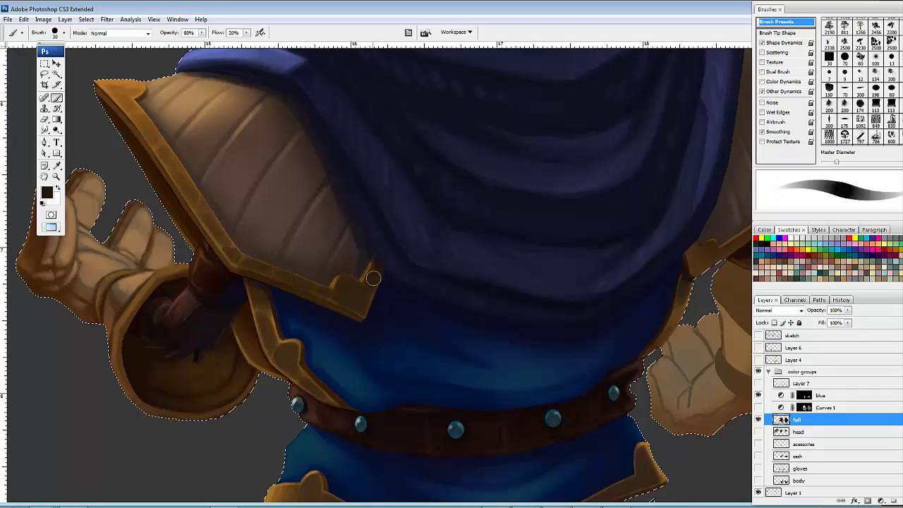
{"action": "left_click_drag", "start_coordinate": [371, 301], "coordinate": [375, 269]}
{"action": "mouse_move", "coordinate": [444, 277]}
{"action": "left_mouse_down"}
{"action": "mouse_move", "coordinate": [474, 273]}
{"action": "mouse_move", "coordinate": [529, 293]}
{"action": "left_mouse_up"}
{"action": "left_click", "coordinate": [403, 304], "text": "alt"}
{"action": "left_click_drag", "start_coordinate": [403, 306], "coordinate": [415, 314]}
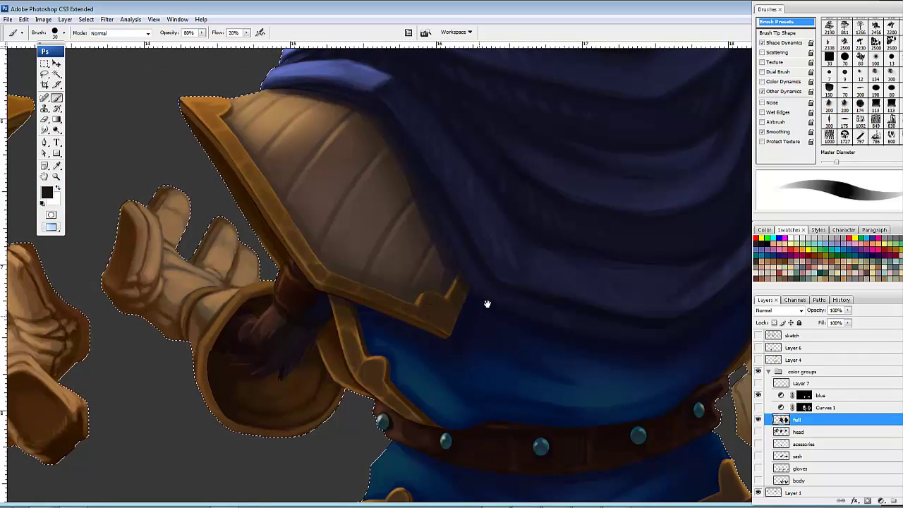
Step: Shade the tunic's left gold side trim beneath the shoulder plate with dark brown, using 30 px and 25 px brushes
{"action": "left_click_drag", "start_coordinate": [480, 303], "coordinate": [290, 286]}
{"action": "mouse_move", "coordinate": [507, 279]}
{"action": "left_mouse_down"}
{"action": "mouse_move", "coordinate": [444, 293]}
{"action": "mouse_move", "coordinate": [503, 329]}
{"action": "left_mouse_up"}
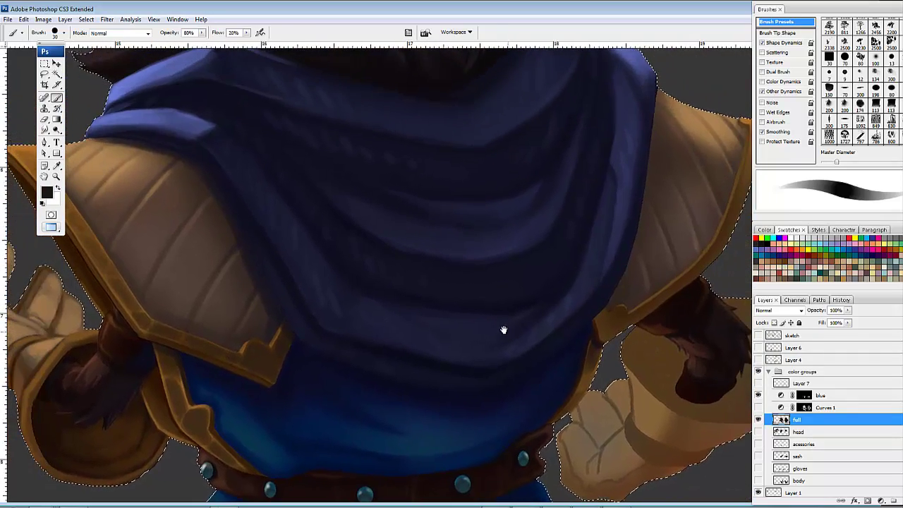
{"action": "left_click_drag", "start_coordinate": [462, 290], "coordinate": [536, 233]}
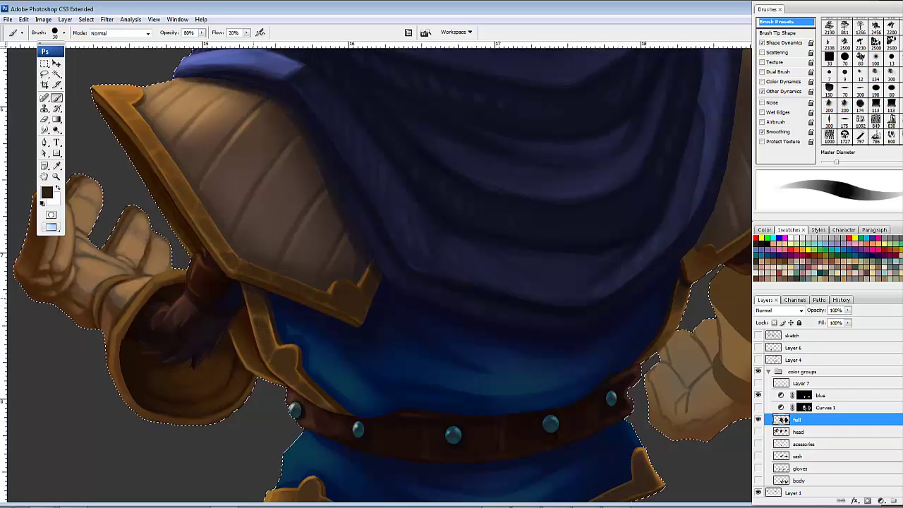
{"action": "left_click_drag", "start_coordinate": [261, 315], "coordinate": [271, 343]}
{"action": "left_click_drag", "start_coordinate": [304, 342], "coordinate": [332, 347]}
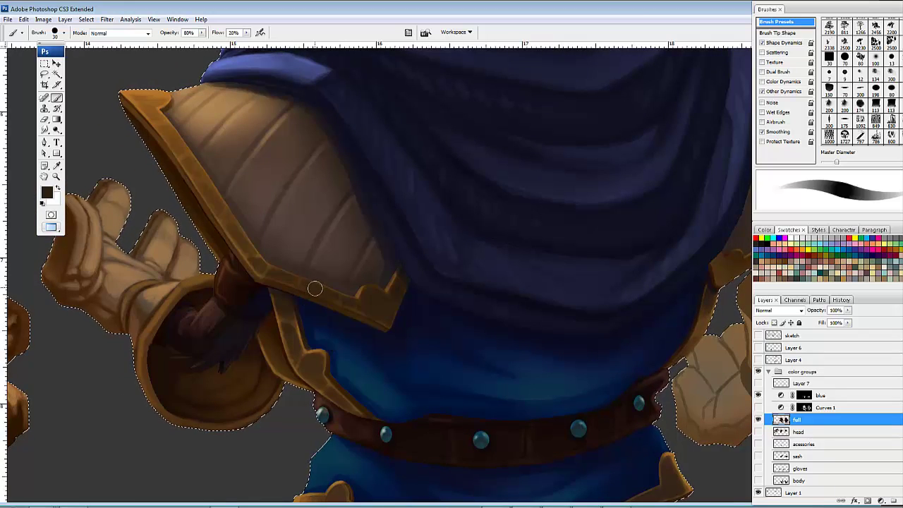
{"action": "key", "text": "["}
{"action": "key", "text": "["}
{"action": "key", "text": "["}
{"action": "key", "text": "bracketright"}
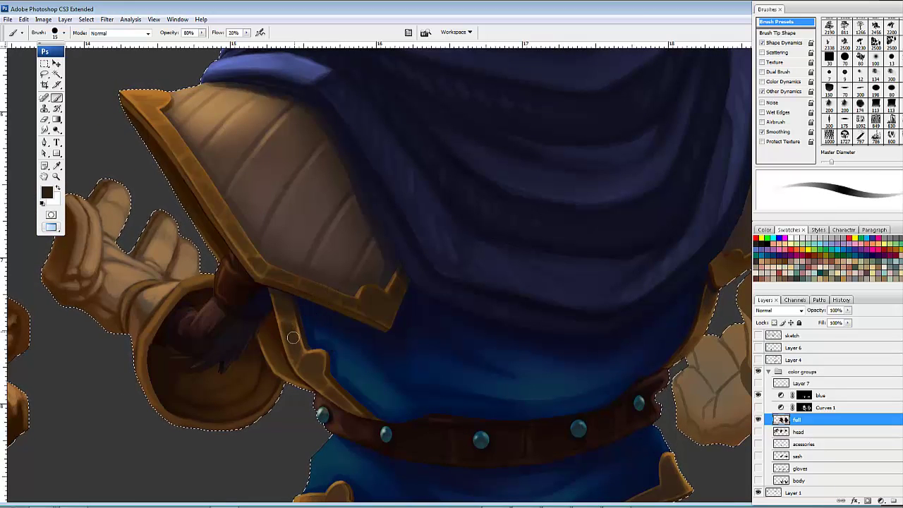
{"action": "left_click_drag", "start_coordinate": [290, 335], "coordinate": [295, 354]}
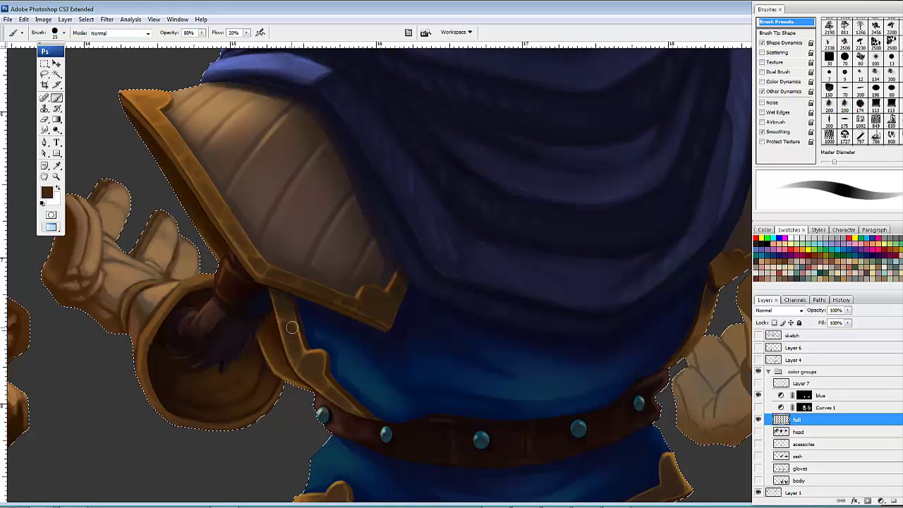
Step: Refine the edges of the tunic's left gold side trim with a sampled gold-brown and a 9 px brush
{"action": "key", "text": "bracketleft"}
{"action": "key", "text": "bracketleft"}
{"action": "key", "text": "bracketleft"}
{"action": "key", "text": "bracketleft"}
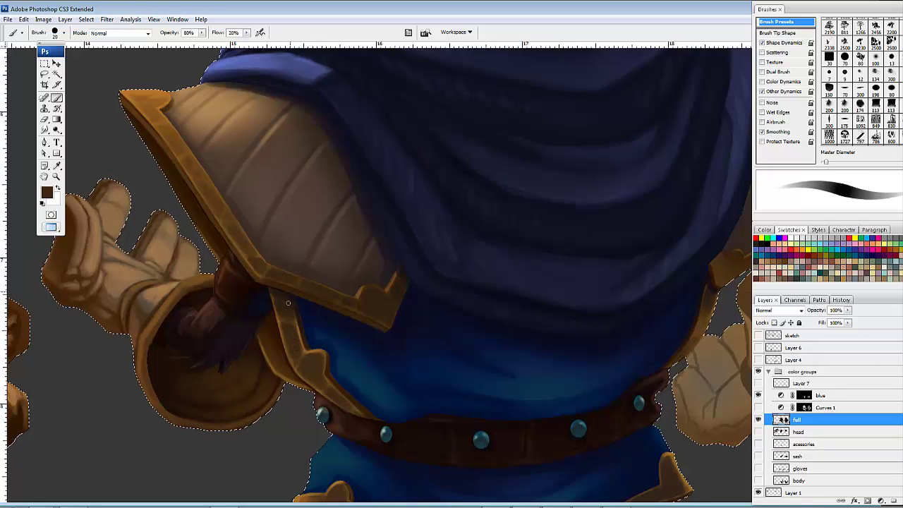
{"action": "left_click", "coordinate": [303, 336], "text": "alt"}
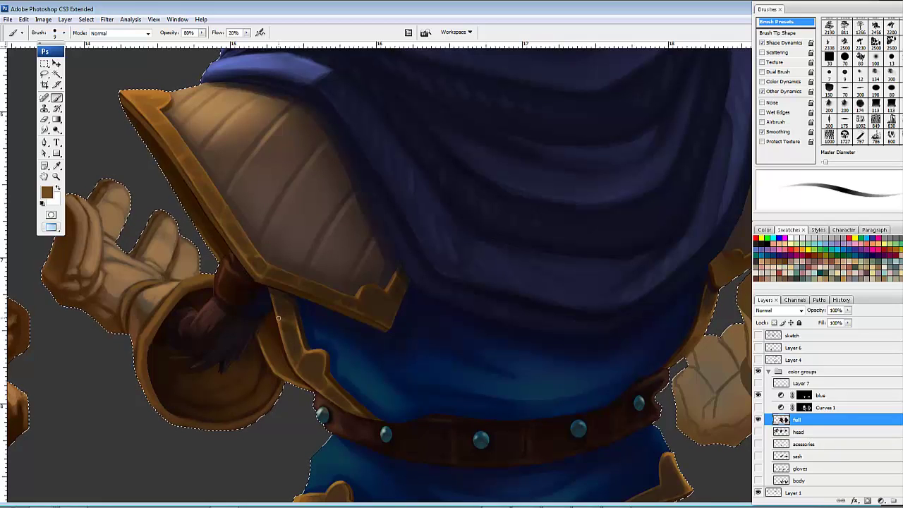
{"action": "mouse_move", "coordinate": [278, 319]}
{"action": "left_mouse_down"}
{"action": "mouse_move", "coordinate": [300, 324]}
{"action": "mouse_move", "coordinate": [285, 321]}
{"action": "mouse_move", "coordinate": [272, 297]}
{"action": "mouse_move", "coordinate": [276, 318]}
{"action": "mouse_move", "coordinate": [269, 290]}
{"action": "mouse_move", "coordinate": [287, 357]}
{"action": "left_mouse_up"}
{"action": "left_click_drag", "start_coordinate": [289, 296], "coordinate": [294, 312]}
Step: Darken the edges of the tunic's left gold side trim with sampled dark browns and the 9 px brush
{"action": "left_click", "coordinate": [279, 344], "text": "alt"}
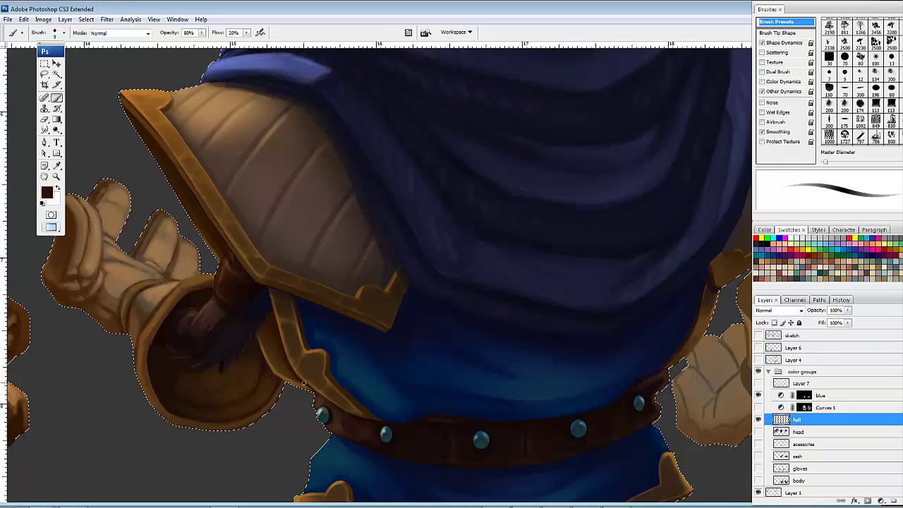
{"action": "mouse_move", "coordinate": [324, 328]}
{"action": "left_mouse_down"}
{"action": "mouse_move", "coordinate": [334, 330]}
{"action": "mouse_move", "coordinate": [323, 340]}
{"action": "left_mouse_up"}
{"action": "left_click", "coordinate": [249, 323], "text": "alt"}
{"action": "left_click", "coordinate": [251, 322], "text": "alt"}
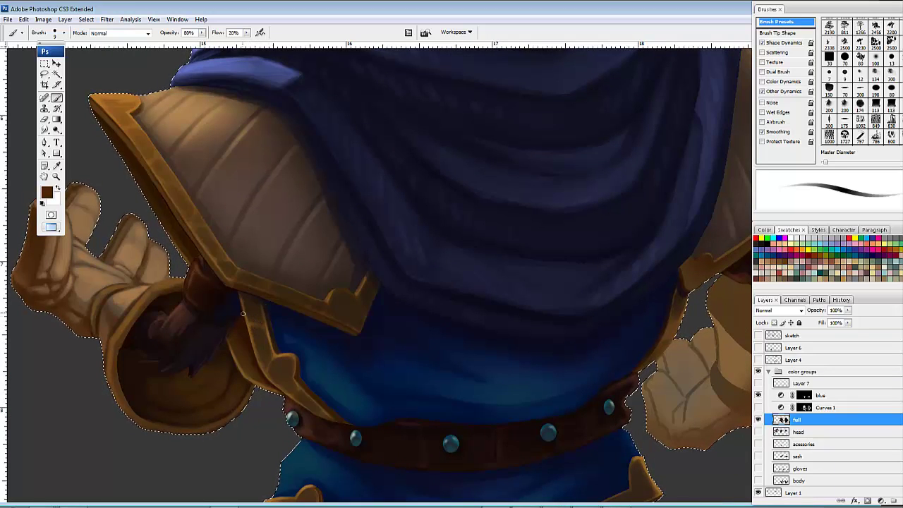
{"action": "left_click_drag", "start_coordinate": [247, 323], "coordinate": [250, 324]}
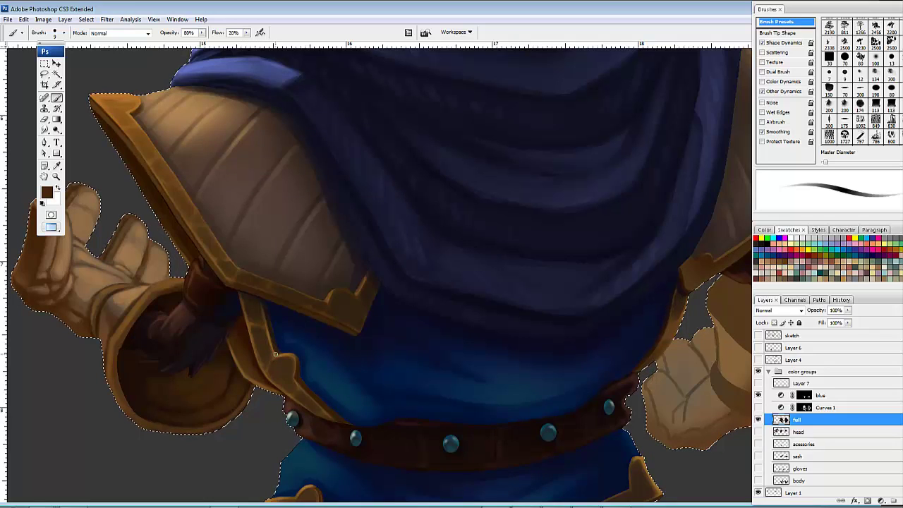
{"action": "left_click_drag", "start_coordinate": [343, 370], "coordinate": [385, 347]}
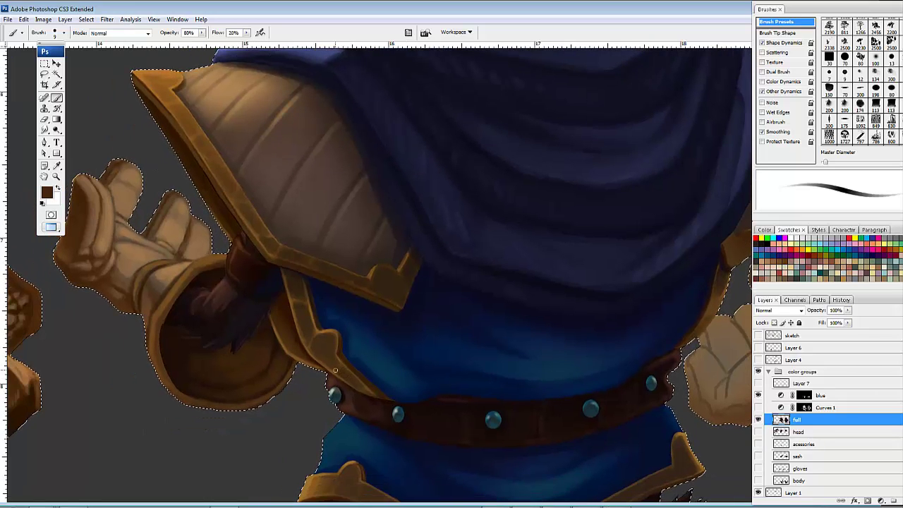
{"action": "left_click_drag", "start_coordinate": [335, 376], "coordinate": [346, 379]}
Step: Paint a sampled gold-brown over the rounded knob and lower end of the tunic's left side trim
{"action": "left_click", "coordinate": [333, 328], "text": "alt"}
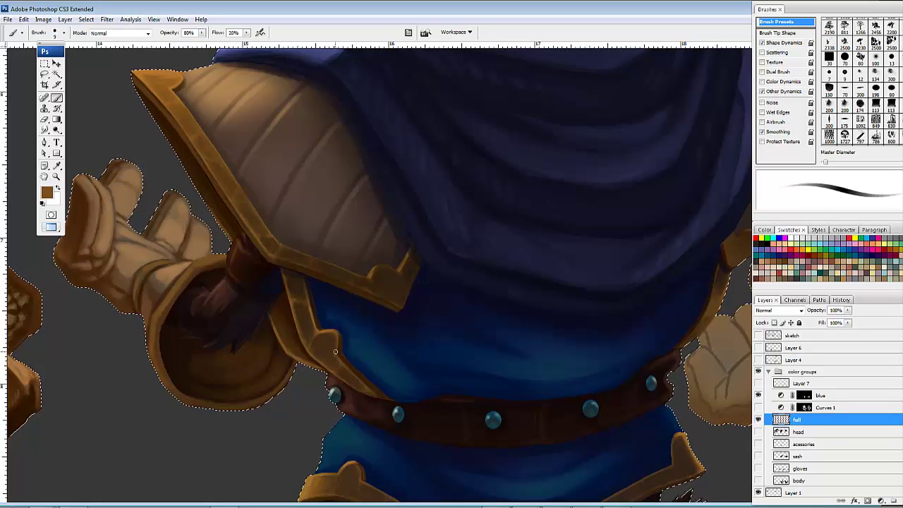
{"action": "left_click_drag", "start_coordinate": [370, 336], "coordinate": [413, 305]}
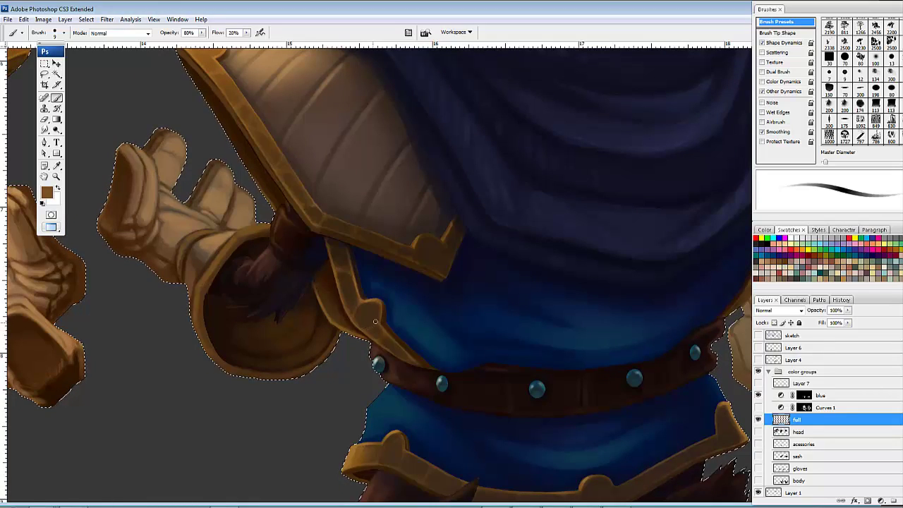
{"action": "left_click_drag", "start_coordinate": [425, 339], "coordinate": [427, 337]}
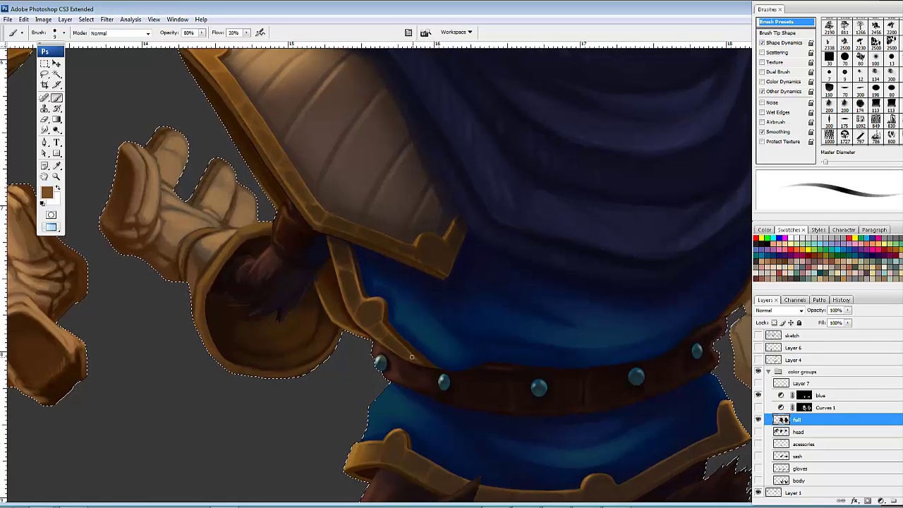
{"action": "left_click_drag", "start_coordinate": [495, 390], "coordinate": [461, 397]}
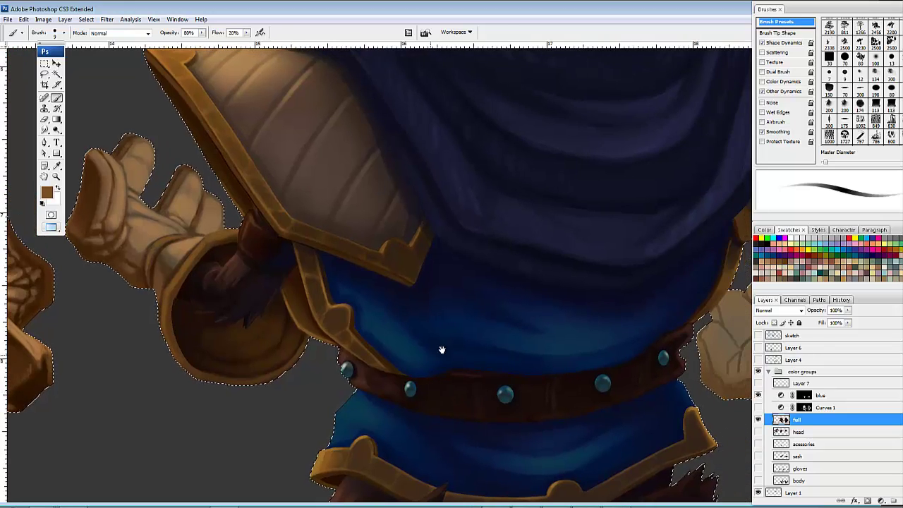
Step: Shade the rounded knob of the tunic's left side trim with a 25 px brush and a sampled dark brown
{"action": "key", "text": "bracketright"}
{"action": "key", "text": "bracketright"}
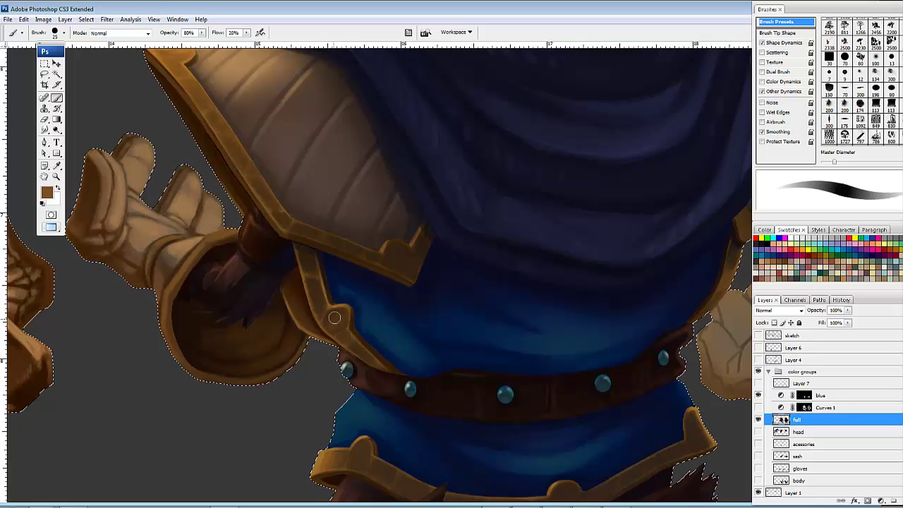
{"action": "mouse_move", "coordinate": [330, 316]}
{"action": "left_mouse_down"}
{"action": "mouse_move", "coordinate": [324, 321]}
{"action": "mouse_move", "coordinate": [314, 301]}
{"action": "left_mouse_up"}
{"action": "left_click", "coordinate": [335, 321], "text": "alt"}
{"action": "left_click_drag", "start_coordinate": [398, 386], "coordinate": [394, 395]}
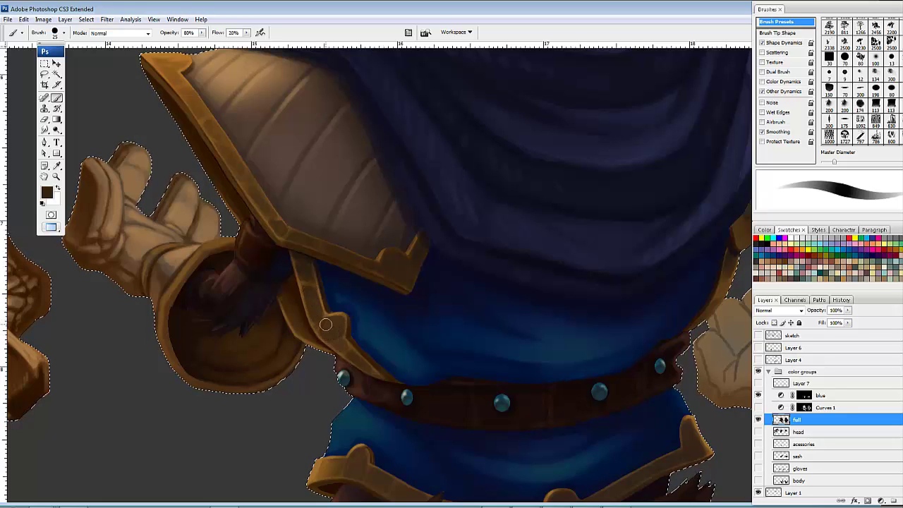
{"action": "left_click_drag", "start_coordinate": [325, 324], "coordinate": [332, 324]}
{"action": "left_click_drag", "start_coordinate": [356, 365], "coordinate": [367, 370]}
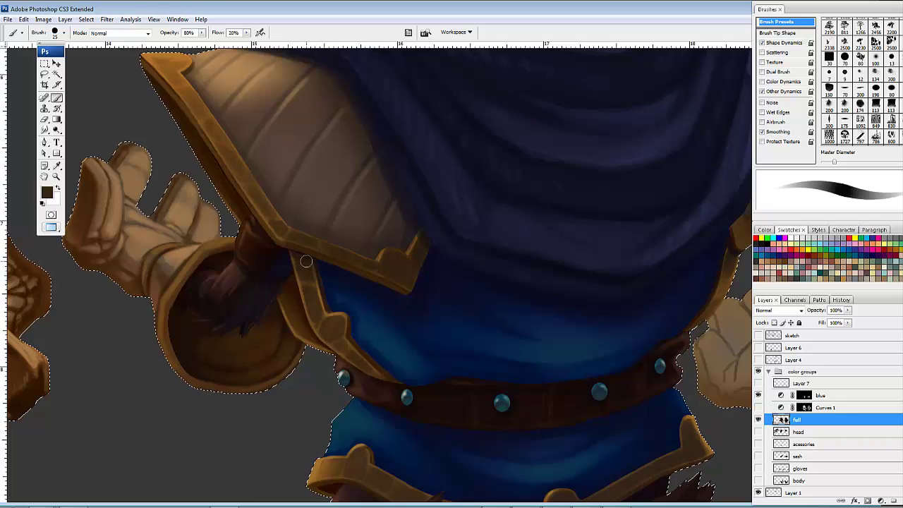
Step: Shade the upper stretch of the tunic's left side trim beneath the shoulder plate with sampled dark tones
{"action": "left_click_drag", "start_coordinate": [313, 278], "coordinate": [323, 315]}
{"action": "left_click", "coordinate": [318, 264], "text": "alt"}
{"action": "mouse_move", "coordinate": [317, 264]}
{"action": "left_mouse_down"}
{"action": "mouse_move", "coordinate": [326, 310]}
{"action": "mouse_move", "coordinate": [295, 257]}
{"action": "left_mouse_up"}
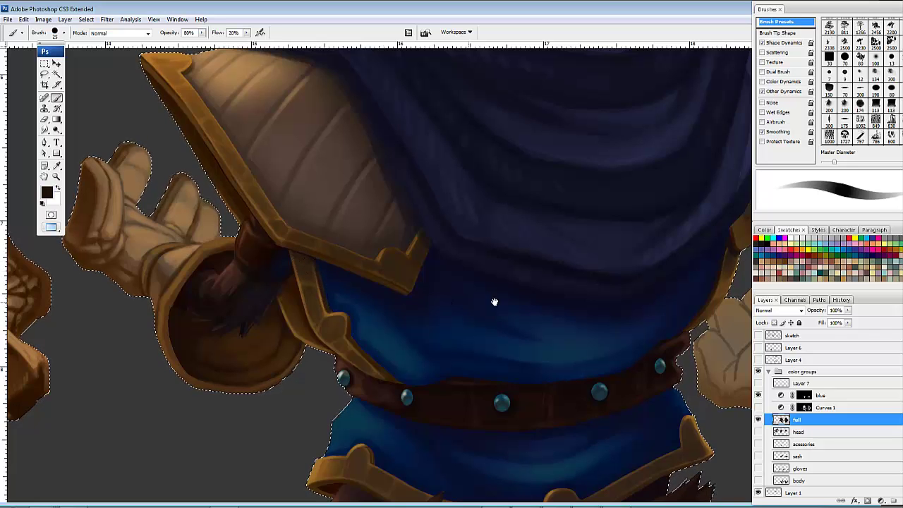
Step: Shade the rounded inner end of the right shoulder plate's gold trim with dark navy and a sampled brown
{"action": "left_click_drag", "start_coordinate": [494, 302], "coordinate": [431, 379]}
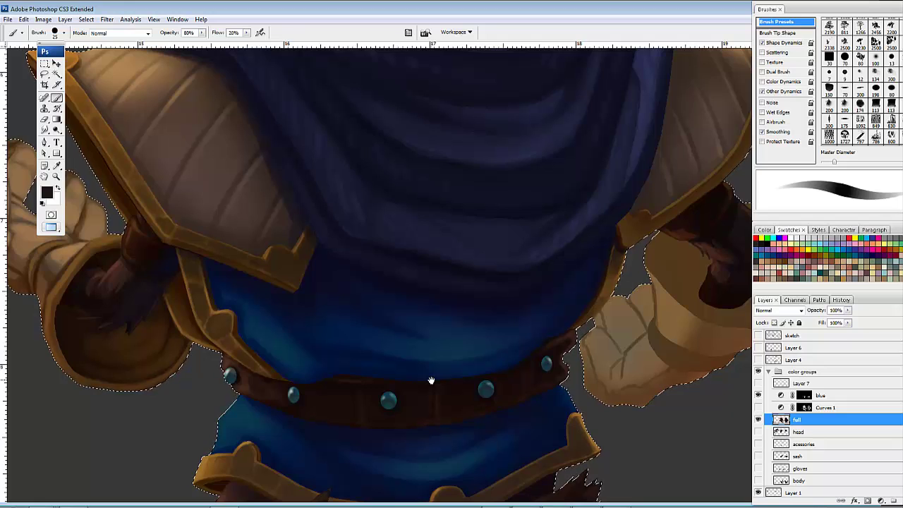
{"action": "mouse_move", "coordinate": [603, 229]}
{"action": "left_mouse_down"}
{"action": "mouse_move", "coordinate": [530, 252]}
{"action": "mouse_move", "coordinate": [521, 271]}
{"action": "mouse_move", "coordinate": [545, 261]}
{"action": "left_mouse_up"}
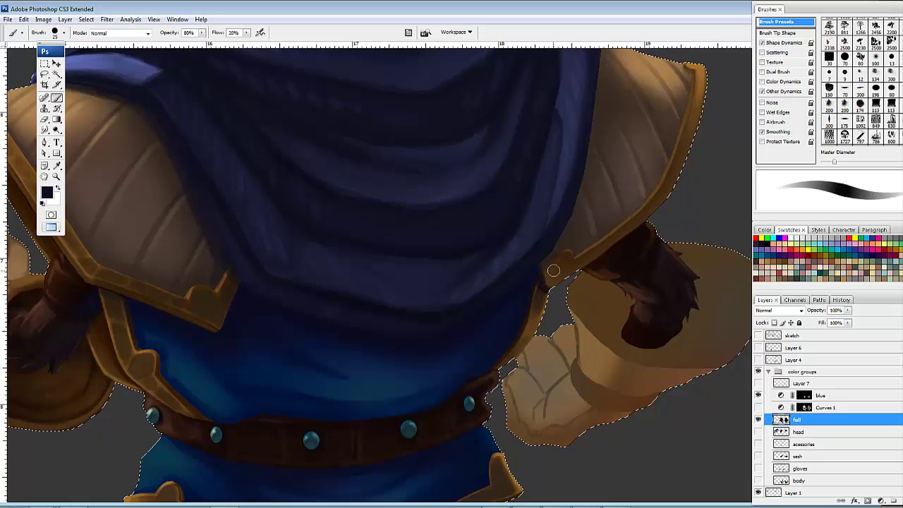
{"action": "left_click_drag", "start_coordinate": [550, 285], "coordinate": [552, 275]}
{"action": "left_click", "coordinate": [568, 248], "text": "alt"}
{"action": "left_click_drag", "start_coordinate": [553, 275], "coordinate": [564, 257]}
Step: Define the edges of the right plate's rounded trim end with a 9 px brush and sampled browns
{"action": "key", "text": "bracketleft"}
{"action": "key", "text": "bracketleft"}
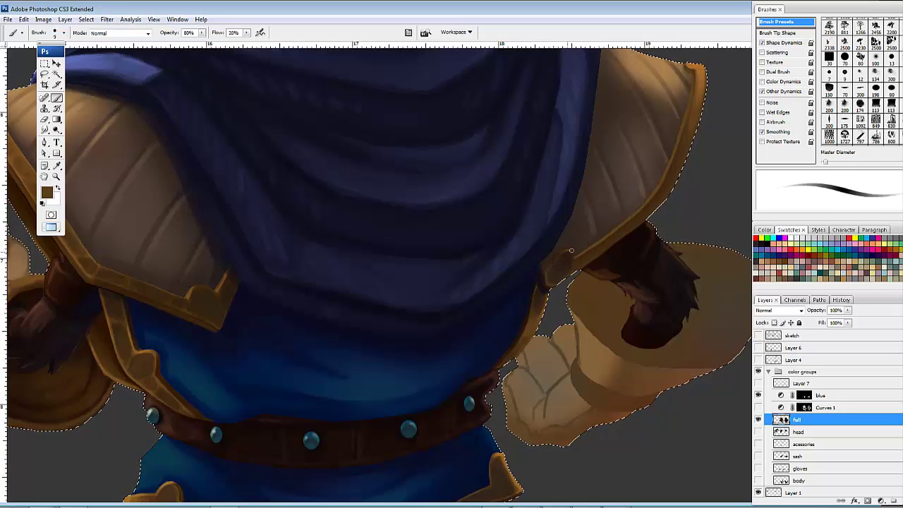
{"action": "mouse_move", "coordinate": [556, 256]}
{"action": "left_mouse_down"}
{"action": "mouse_move", "coordinate": [573, 250]}
{"action": "mouse_move", "coordinate": [546, 268]}
{"action": "mouse_move", "coordinate": [549, 285]}
{"action": "mouse_move", "coordinate": [543, 266]}
{"action": "left_mouse_up"}
{"action": "left_click", "coordinate": [564, 260], "text": "alt"}
{"action": "left_click_drag", "start_coordinate": [557, 267], "coordinate": [561, 261]}
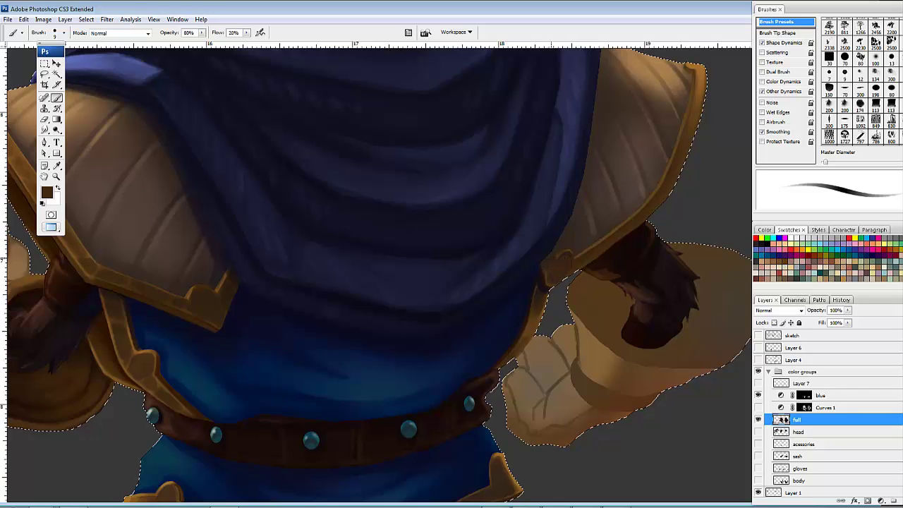
Step: Paint a thin sampled dark navy line where the cloak's right edge meets the right shoulder plate
{"action": "left_click", "coordinate": [542, 263], "text": "alt"}
{"action": "left_click_drag", "start_coordinate": [631, 250], "coordinate": [641, 304]}
{"action": "left_click_drag", "start_coordinate": [620, 243], "coordinate": [625, 241]}
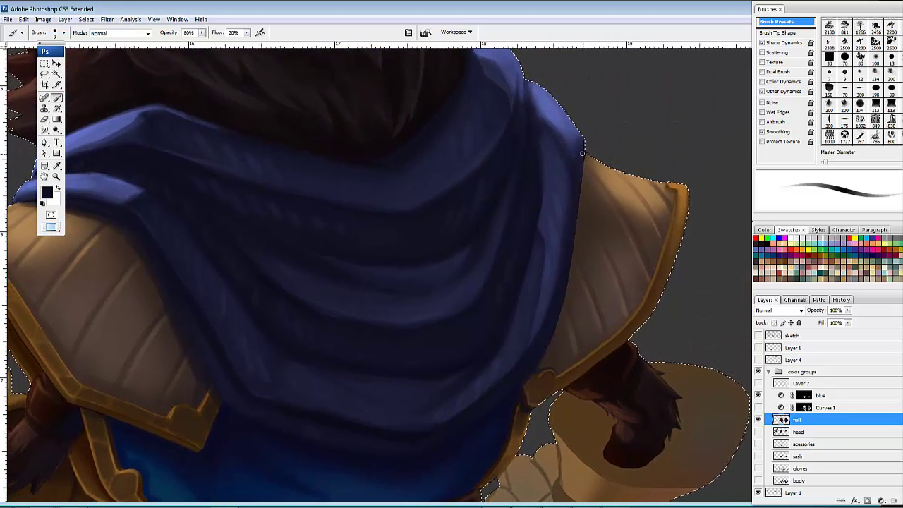
{"action": "left_click_drag", "start_coordinate": [585, 153], "coordinate": [582, 180]}
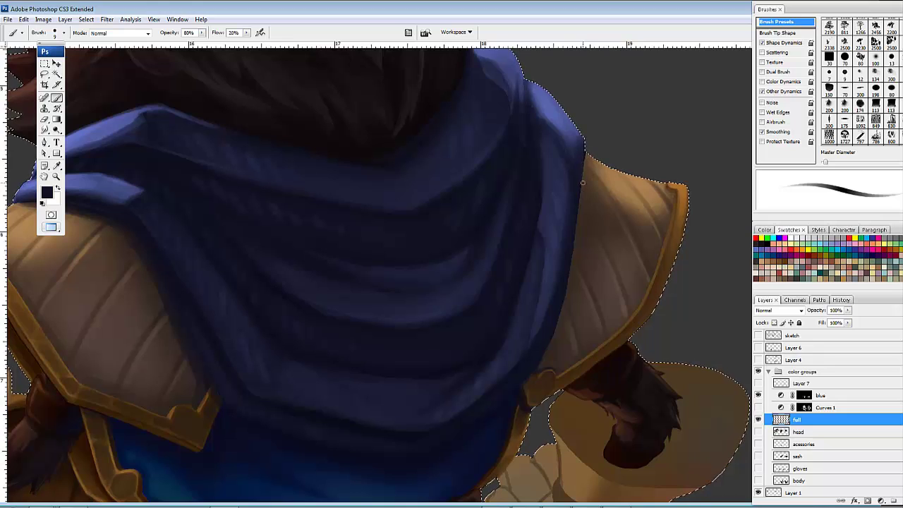
Step: Build up the cloak's soft dark shadow along the right shoulder plate with 15 px and 35 px brushes
{"action": "key", "text": "bracketright"}
{"action": "key", "text": "bracketright"}
{"action": "key", "text": "bracketright"}
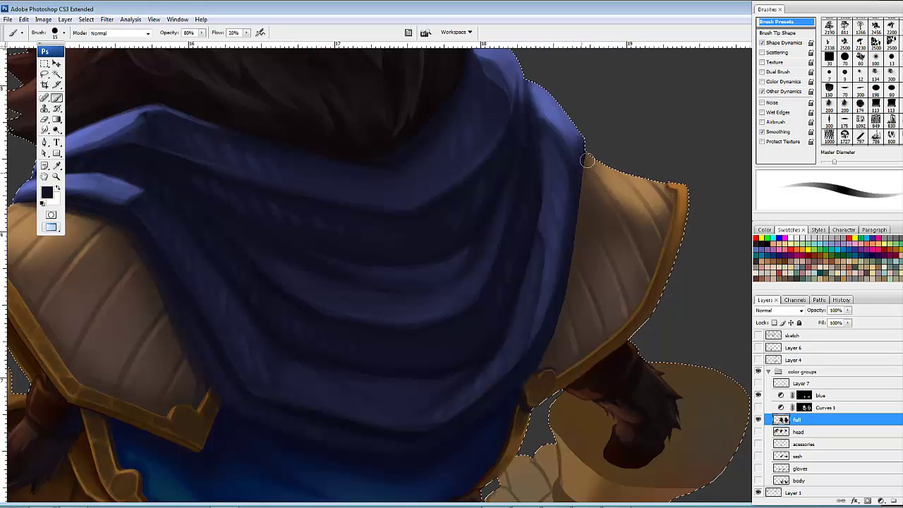
{"action": "left_click_drag", "start_coordinate": [585, 153], "coordinate": [562, 248]}
{"action": "left_click", "coordinate": [588, 189], "text": "alt"}
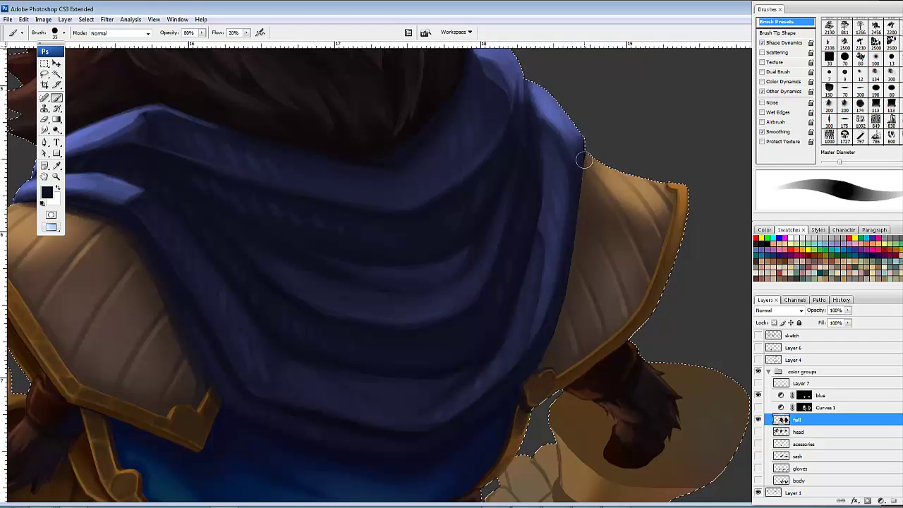
{"action": "mouse_move", "coordinate": [583, 157]}
{"action": "left_mouse_down"}
{"action": "mouse_move", "coordinate": [556, 342]}
{"action": "mouse_move", "coordinate": [538, 372]}
{"action": "left_mouse_up"}
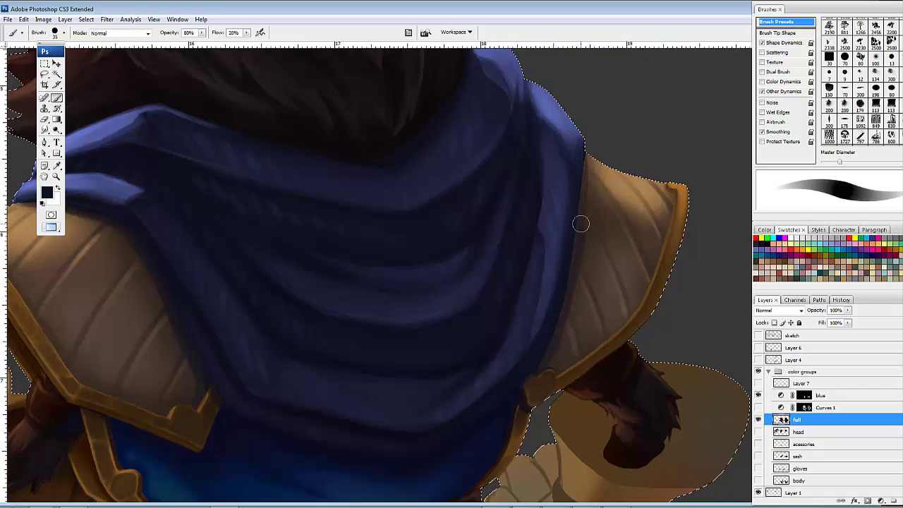
{"action": "mouse_move", "coordinate": [584, 154]}
{"action": "left_mouse_down"}
{"action": "mouse_move", "coordinate": [570, 273]}
{"action": "mouse_move", "coordinate": [541, 366]}
{"action": "mouse_move", "coordinate": [590, 127]}
{"action": "mouse_move", "coordinate": [583, 168]}
{"action": "left_mouse_up"}
Step: Repaint the cloak's right edge beside the shoulder plate with a sampled lighter blue
{"action": "left_click", "coordinate": [584, 152], "text": "alt"}
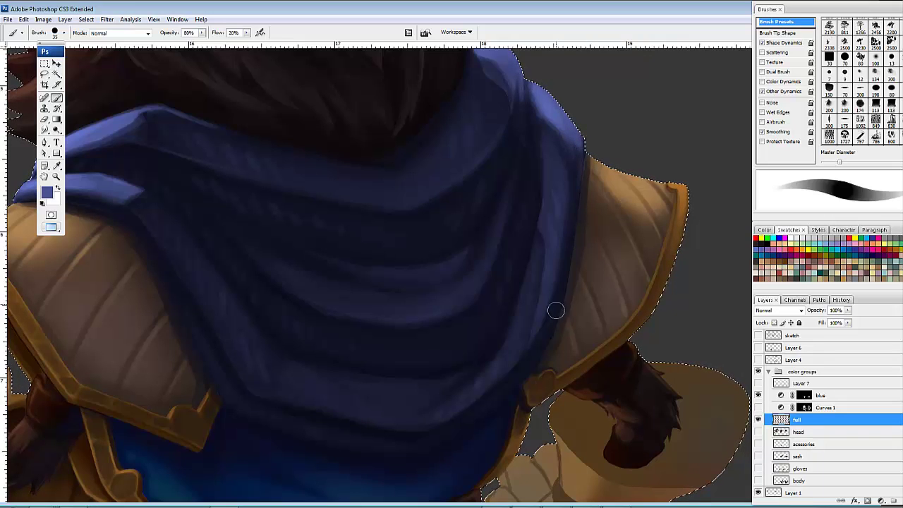
{"action": "left_click_drag", "start_coordinate": [586, 161], "coordinate": [582, 141]}
{"action": "mouse_move", "coordinate": [565, 309]}
{"action": "left_mouse_down"}
{"action": "mouse_move", "coordinate": [569, 298]}
{"action": "mouse_move", "coordinate": [567, 316]}
{"action": "left_mouse_up"}
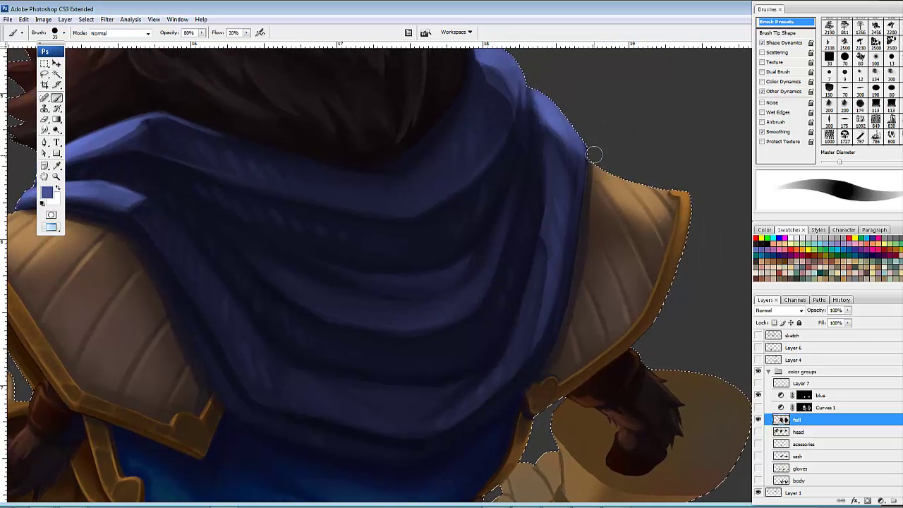
Step: Clean up the upper corner between cloak and right shoulder plate with a 20 px brush, using sampled dark and tan tones
{"action": "key", "text": "bracketleft"}
{"action": "key", "text": "bracketleft"}
{"action": "left_click", "coordinate": [589, 161], "text": "alt"}
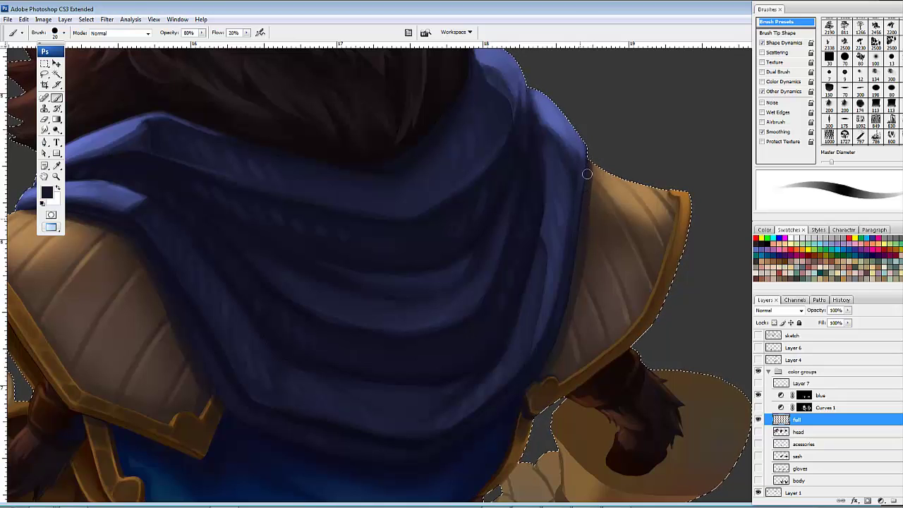
{"action": "left_click", "coordinate": [594, 166], "text": "alt"}
{"action": "left_click_drag", "start_coordinate": [601, 180], "coordinate": [615, 210]}
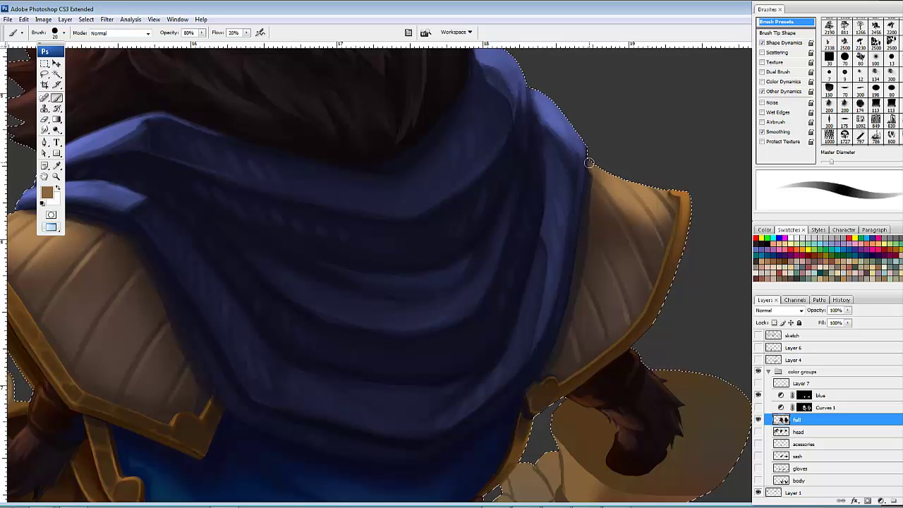
{"action": "left_click", "coordinate": [587, 164], "text": "alt"}
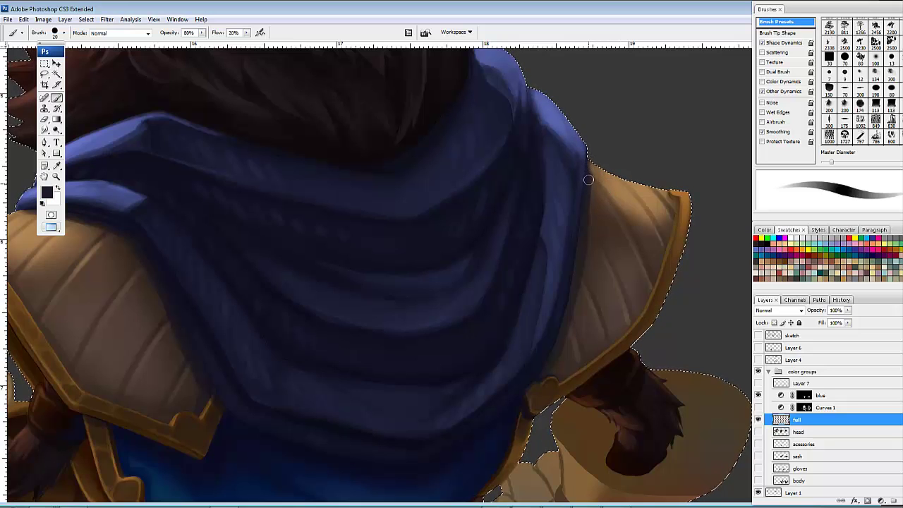
{"action": "left_click_drag", "start_coordinate": [588, 180], "coordinate": [593, 243]}
Step: Shade the right shoulder plate along the inside of its gold trim with dark grey and the 20 px brush
{"action": "left_click_drag", "start_coordinate": [645, 292], "coordinate": [613, 266]}
{"action": "mouse_move", "coordinate": [555, 149]}
{"action": "left_mouse_down"}
{"action": "mouse_move", "coordinate": [557, 208]}
{"action": "mouse_move", "coordinate": [567, 218]}
{"action": "mouse_move", "coordinate": [551, 225]}
{"action": "left_mouse_up"}
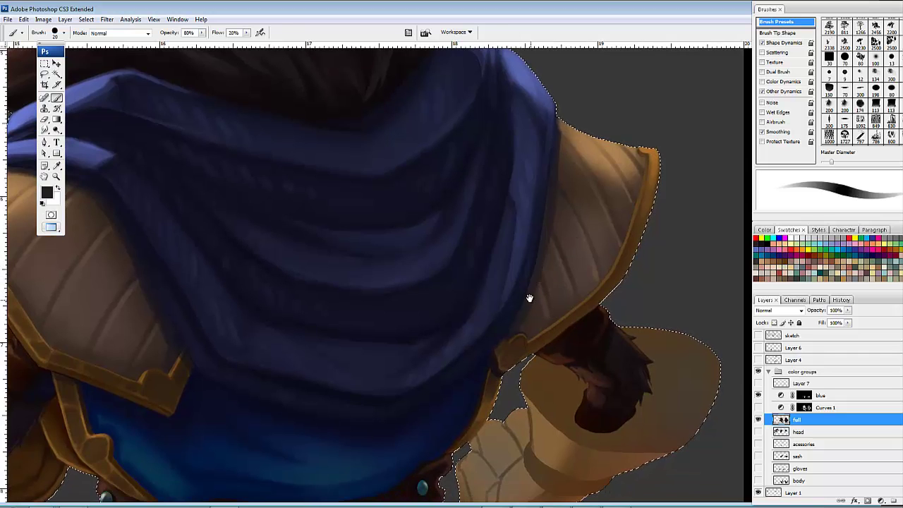
{"action": "mouse_move", "coordinate": [529, 298]}
{"action": "left_mouse_down"}
{"action": "mouse_move", "coordinate": [547, 292]}
{"action": "mouse_move", "coordinate": [539, 321]}
{"action": "left_mouse_up"}
{"action": "left_click_drag", "start_coordinate": [568, 259], "coordinate": [562, 276]}
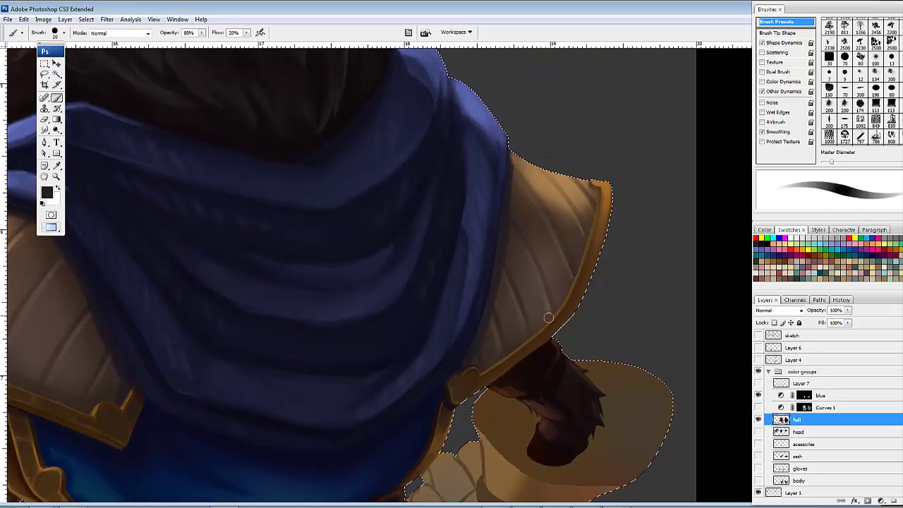
{"action": "left_click_drag", "start_coordinate": [549, 317], "coordinate": [555, 307]}
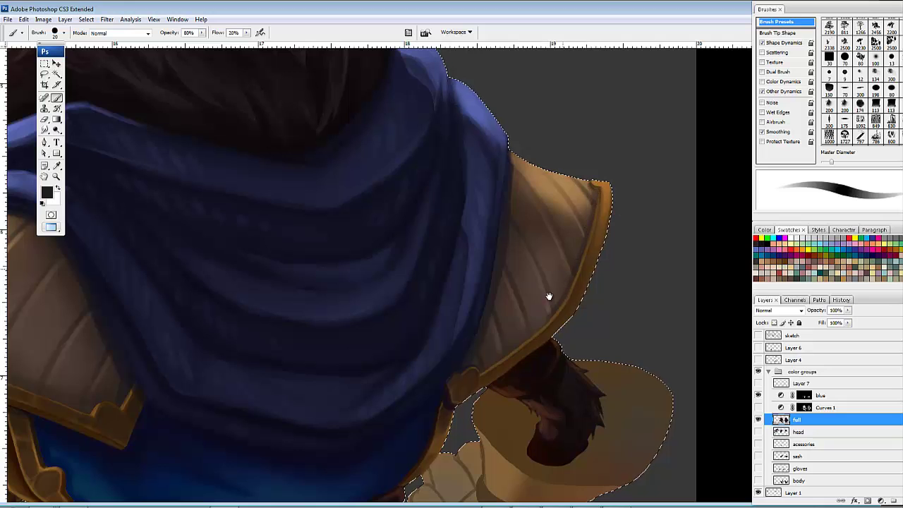
{"action": "mouse_move", "coordinate": [548, 299]}
{"action": "left_mouse_down"}
{"action": "mouse_move", "coordinate": [599, 274]}
{"action": "mouse_move", "coordinate": [533, 327]}
{"action": "mouse_move", "coordinate": [505, 320]}
{"action": "mouse_move", "coordinate": [546, 320]}
{"action": "mouse_move", "coordinate": [519, 444]}
{"action": "left_mouse_up"}
Step: Shade the cloak's right edge with a sampled dark navy and highlight the fold beside it with a sampled blue
{"action": "left_click", "coordinate": [505, 322], "text": "alt"}
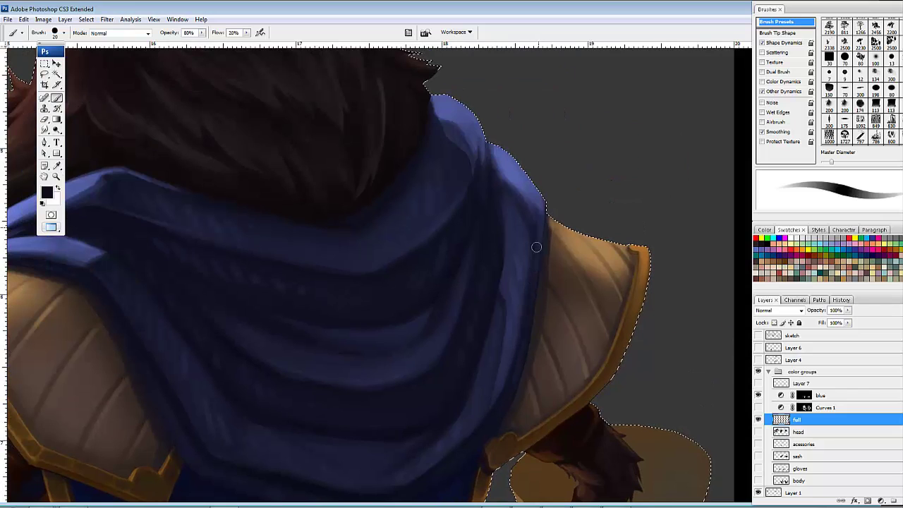
{"action": "mouse_move", "coordinate": [542, 198]}
{"action": "left_mouse_down"}
{"action": "mouse_move", "coordinate": [524, 230]}
{"action": "mouse_move", "coordinate": [533, 297]}
{"action": "left_mouse_up"}
{"action": "left_click", "coordinate": [522, 226], "text": "alt"}
{"action": "left_click_drag", "start_coordinate": [537, 252], "coordinate": [536, 296]}
Step: Brush light blue highlights onto the cloak's back folds and its upper edge over the left shoulder
{"action": "mouse_move", "coordinate": [563, 335]}
{"action": "left_mouse_down"}
{"action": "mouse_move", "coordinate": [571, 262]}
{"action": "mouse_move", "coordinate": [642, 301]}
{"action": "left_mouse_up"}
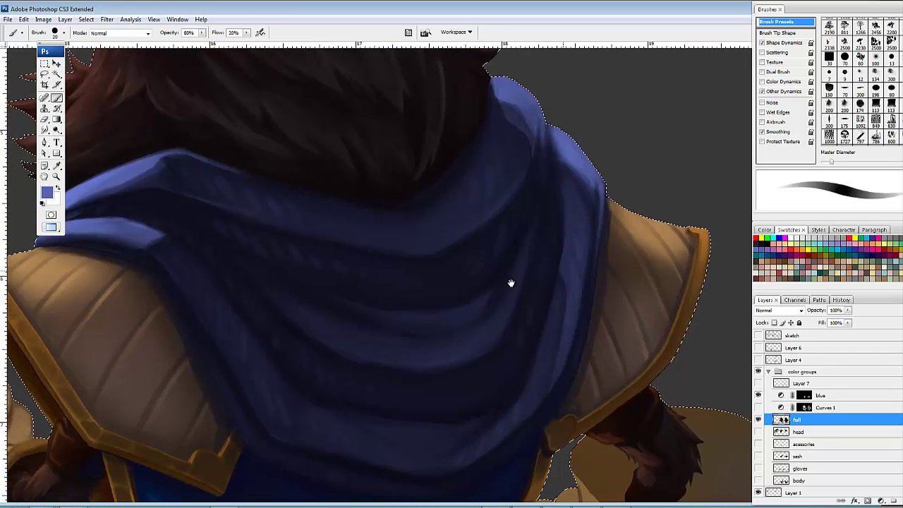
{"action": "left_click_drag", "start_coordinate": [501, 327], "coordinate": [525, 265]}
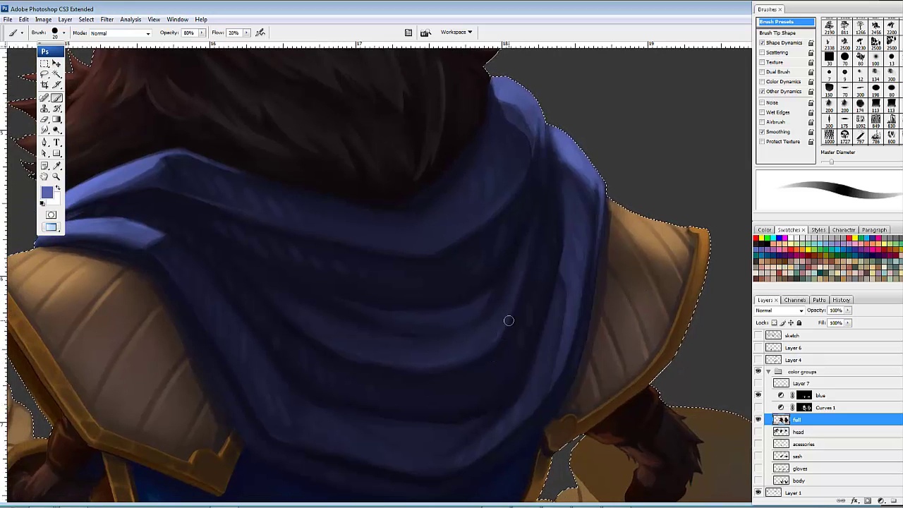
{"action": "left_click_drag", "start_coordinate": [586, 227], "coordinate": [619, 288]}
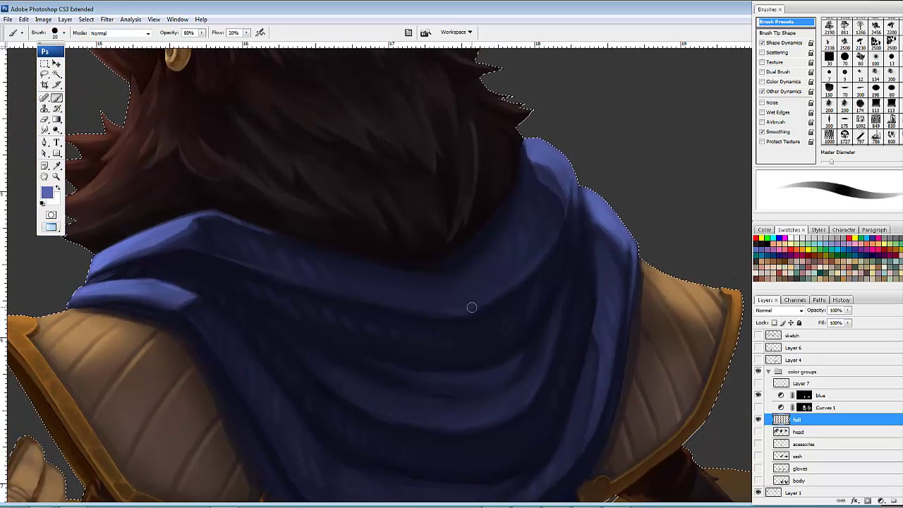
{"action": "left_click_drag", "start_coordinate": [506, 305], "coordinate": [782, 292]}
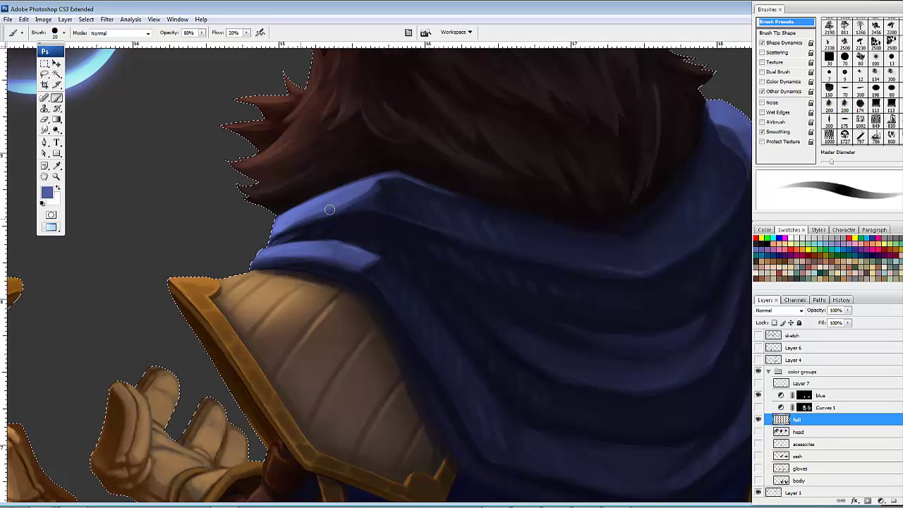
{"action": "mouse_move", "coordinate": [395, 175]}
{"action": "left_mouse_down"}
{"action": "mouse_move", "coordinate": [361, 184]}
{"action": "mouse_move", "coordinate": [395, 177]}
{"action": "left_mouse_up"}
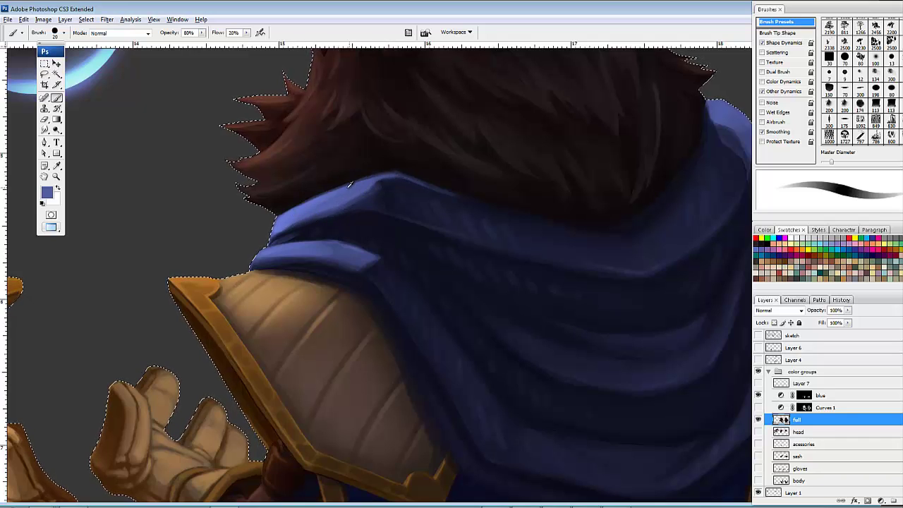
Step: Darken the cloak's upper edge along the mane with default black and the 20 px brush
{"action": "key", "text": "d"}
{"action": "left_click_drag", "start_coordinate": [374, 173], "coordinate": [398, 172]}
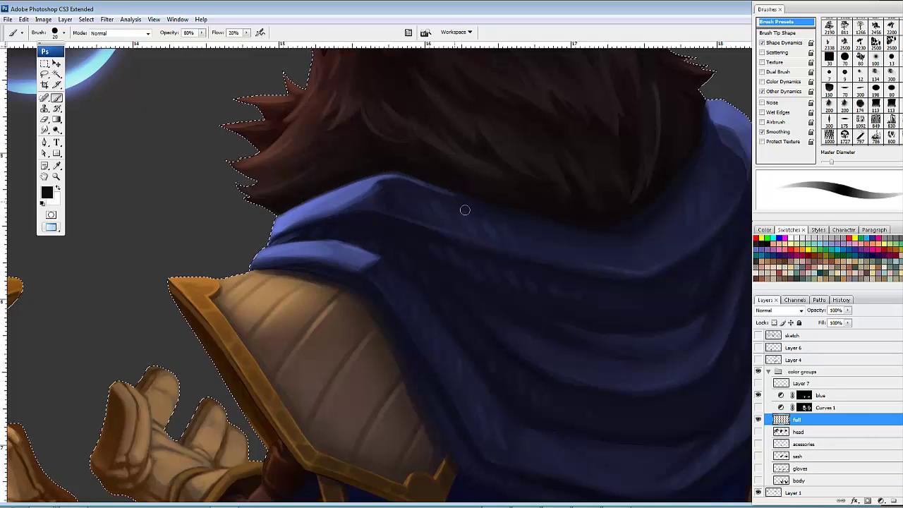
{"action": "mouse_move", "coordinate": [465, 292]}
{"action": "left_mouse_down"}
{"action": "mouse_move", "coordinate": [433, 276]}
{"action": "mouse_move", "coordinate": [410, 313]}
{"action": "left_mouse_up"}
{"action": "left_click_drag", "start_coordinate": [499, 206], "coordinate": [506, 280]}
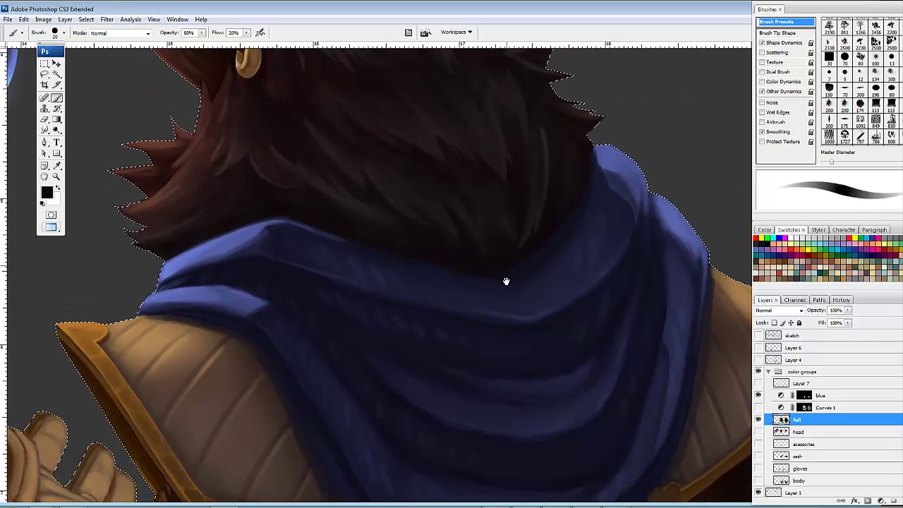
Step: Shade the cloak folds beside and below the mane's right side with a sampled dark navy
{"action": "left_click", "coordinate": [555, 282], "text": "alt"}
{"action": "mouse_move", "coordinate": [568, 221]}
{"action": "left_mouse_down"}
{"action": "mouse_move", "coordinate": [516, 270]}
{"action": "mouse_move", "coordinate": [595, 189]}
{"action": "mouse_move", "coordinate": [514, 271]}
{"action": "left_mouse_up"}
{"action": "left_click_drag", "start_coordinate": [542, 276], "coordinate": [473, 349]}
{"action": "left_click_drag", "start_coordinate": [524, 290], "coordinate": [512, 316]}
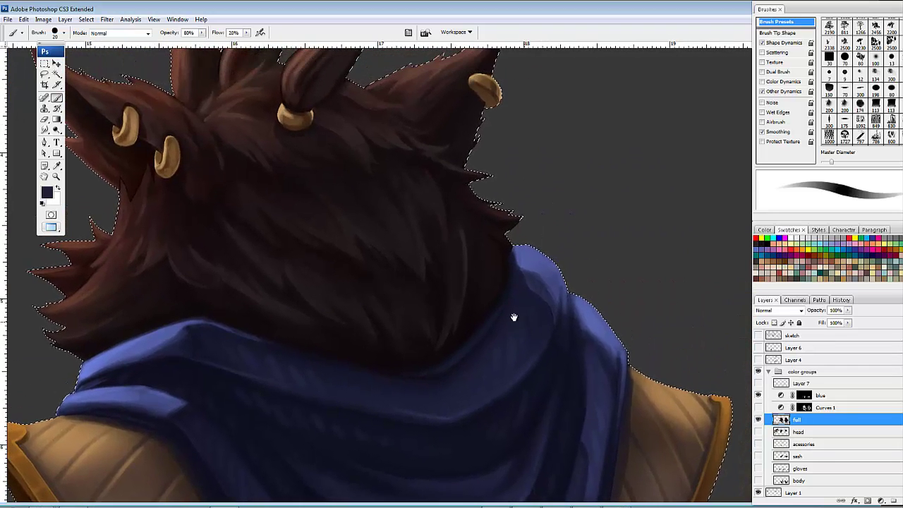
{"action": "mouse_move", "coordinate": [534, 288]}
{"action": "left_mouse_down"}
{"action": "mouse_move", "coordinate": [549, 301]}
{"action": "mouse_move", "coordinate": [585, 272]}
{"action": "mouse_move", "coordinate": [568, 262]}
{"action": "left_mouse_up"}
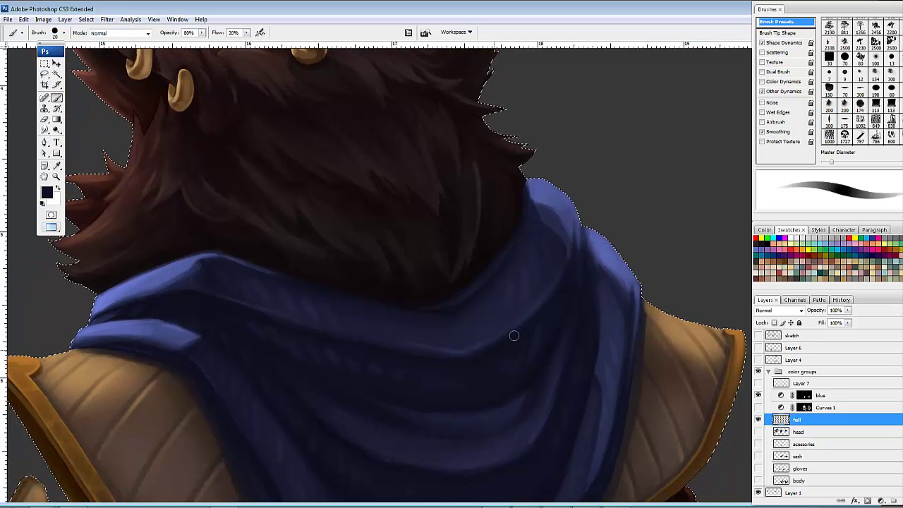
{"action": "left_click_drag", "start_coordinate": [447, 369], "coordinate": [475, 360]}
Step: Shade the lower stretch of the right shoulder plate's gold trim with a dark brown tone
{"action": "left_click_drag", "start_coordinate": [601, 360], "coordinate": [653, 266]}
{"action": "mouse_move", "coordinate": [657, 346]}
{"action": "left_mouse_down"}
{"action": "mouse_move", "coordinate": [571, 312]}
{"action": "mouse_move", "coordinate": [642, 334]}
{"action": "mouse_move", "coordinate": [557, 340]}
{"action": "mouse_move", "coordinate": [576, 352]}
{"action": "left_mouse_up"}
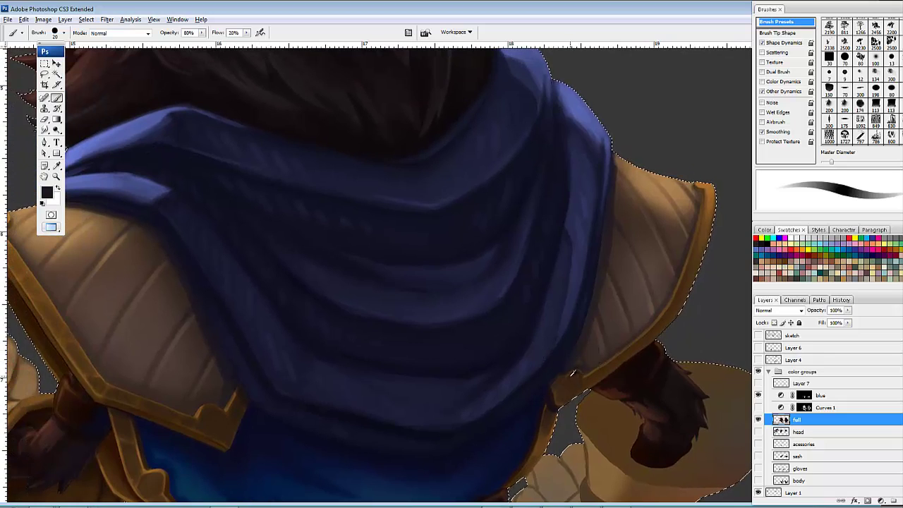
{"action": "left_click_drag", "start_coordinate": [568, 388], "coordinate": [577, 385]}
{"action": "left_click_drag", "start_coordinate": [601, 375], "coordinate": [621, 358]}
{"action": "mouse_move", "coordinate": [674, 315]}
{"action": "left_mouse_down"}
{"action": "mouse_move", "coordinate": [624, 377]}
{"action": "mouse_move", "coordinate": [617, 341]}
{"action": "left_mouse_up"}
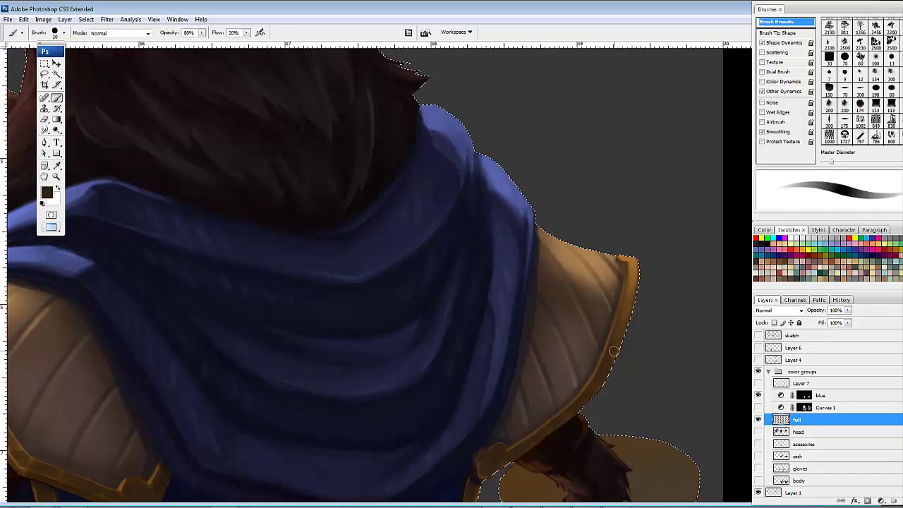
Step: Refine the outer part of the right shoulder plate's trim with sampled brown and gold tones
{"action": "left_click", "coordinate": [628, 305], "text": "alt"}
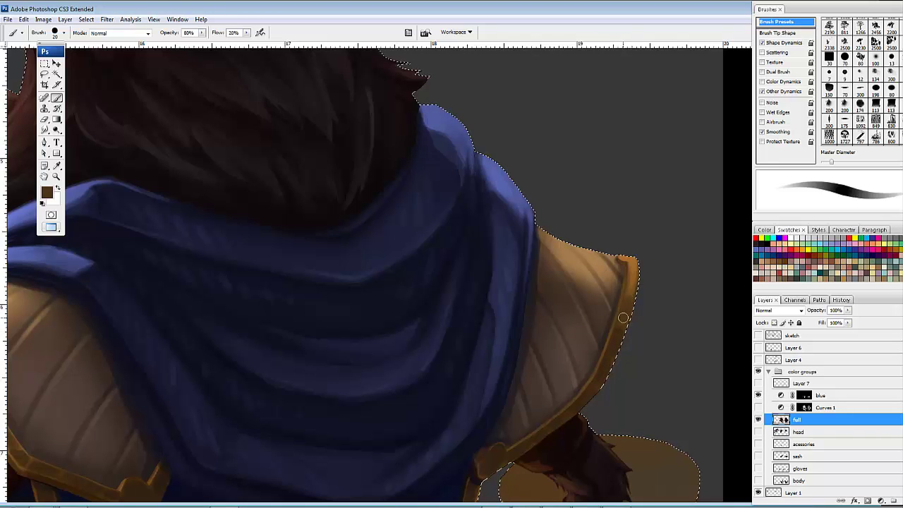
{"action": "mouse_move", "coordinate": [665, 297]}
{"action": "left_mouse_down"}
{"action": "mouse_move", "coordinate": [654, 324]}
{"action": "mouse_move", "coordinate": [621, 306]}
{"action": "left_mouse_up"}
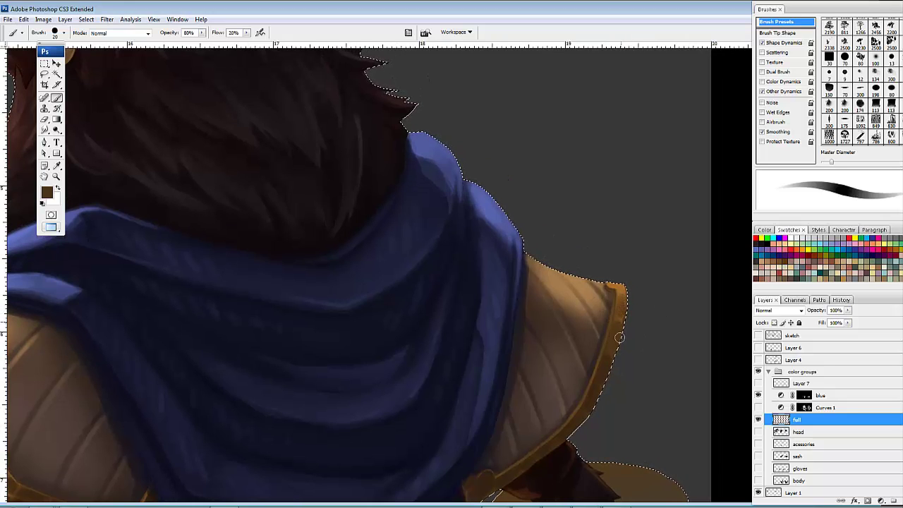
{"action": "mouse_move", "coordinate": [647, 348]}
{"action": "left_mouse_down"}
{"action": "mouse_move", "coordinate": [657, 257]}
{"action": "mouse_move", "coordinate": [648, 263]}
{"action": "left_mouse_up"}
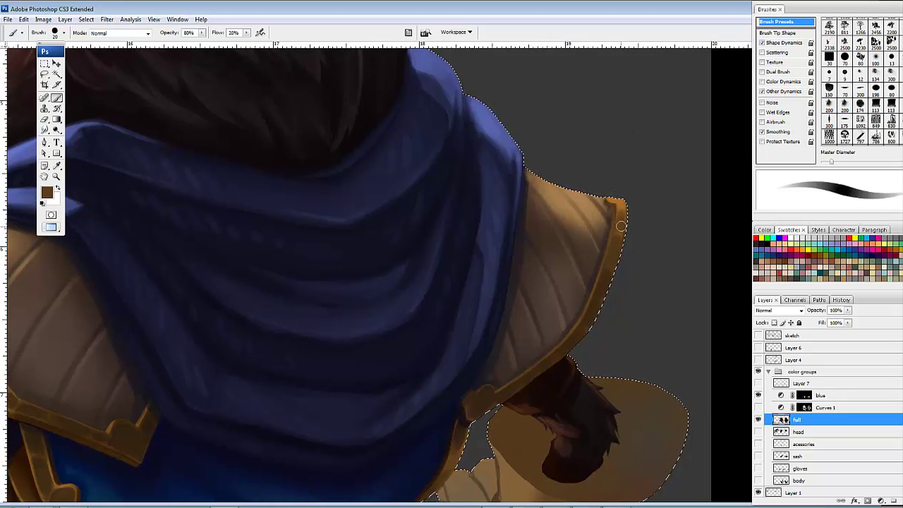
{"action": "left_click", "coordinate": [621, 207], "text": "alt"}
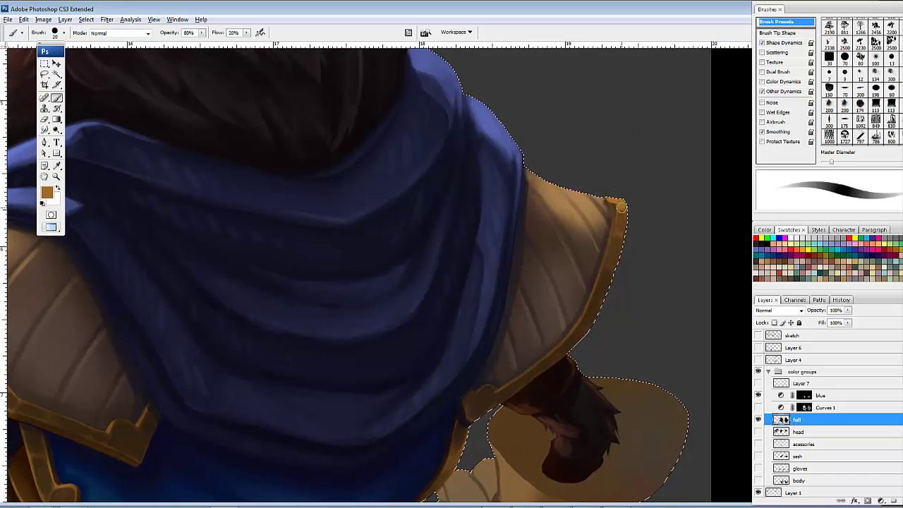
{"action": "left_click_drag", "start_coordinate": [634, 292], "coordinate": [649, 289]}
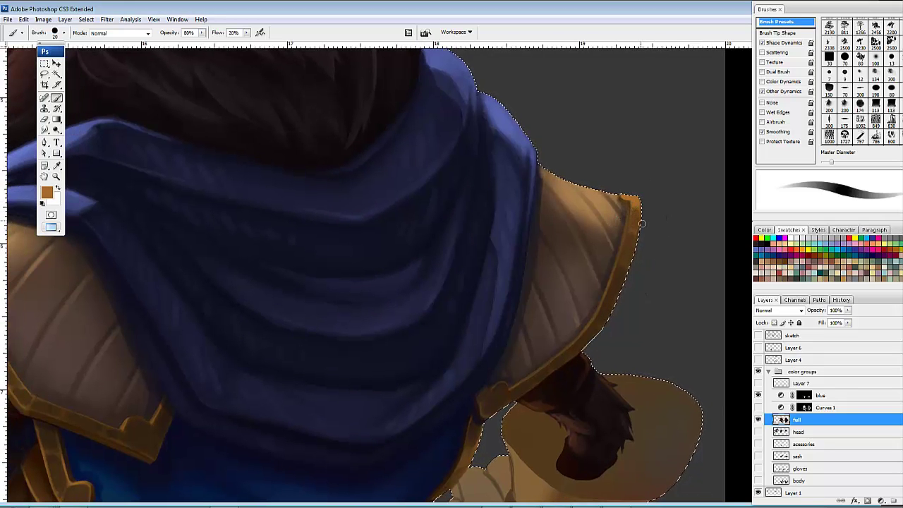
Step: Reduce the brush to 7 px and paint a thin orange-gold highlight along the right shoulder plate's trim
{"action": "key", "text": "bracketleft"}
{"action": "key", "text": "bracketleft"}
{"action": "key", "text": "bracketleft"}
{"action": "key", "text": "bracketleft"}
{"action": "key", "text": "bracketleft"}
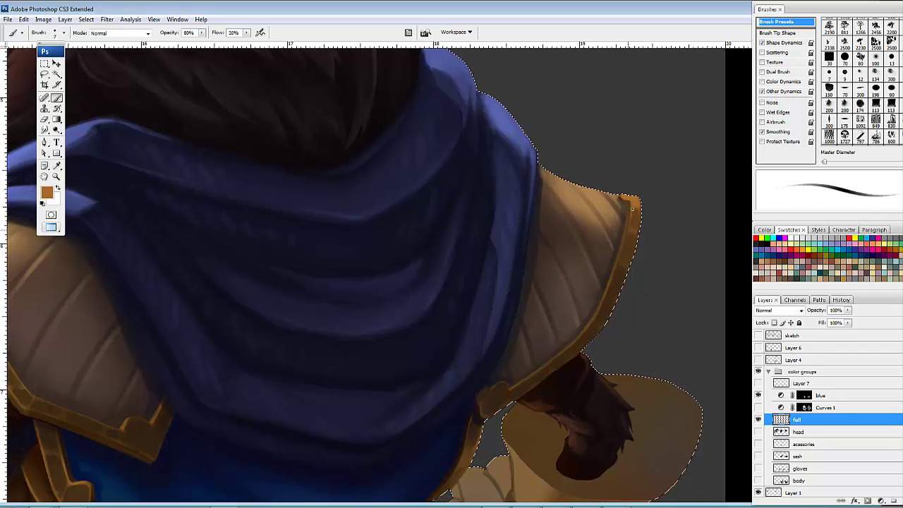
{"action": "left_click_drag", "start_coordinate": [615, 278], "coordinate": [609, 287]}
Step: Define the right shoulder plate's grooves and inner trim edge with thin strokes of a sampled dark tone
{"action": "left_click", "coordinate": [608, 277], "text": "alt"}
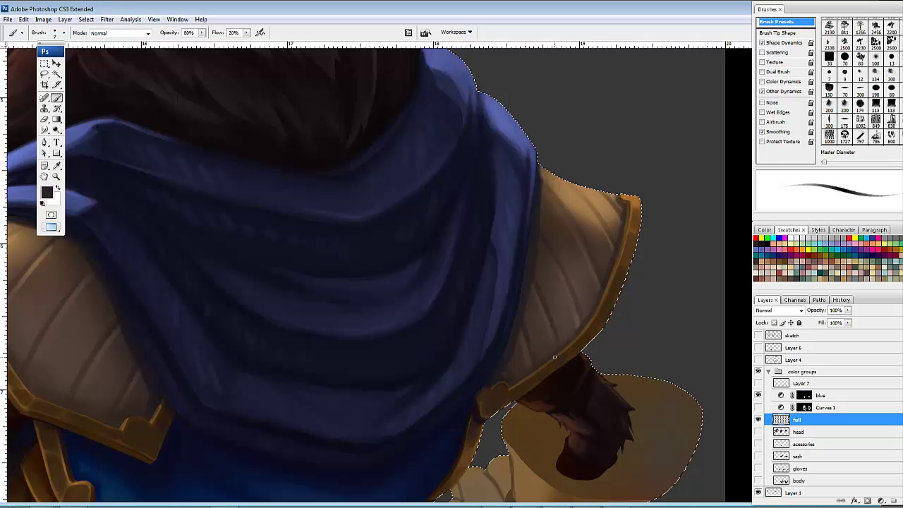
{"action": "left_click_drag", "start_coordinate": [578, 309], "coordinate": [539, 345]}
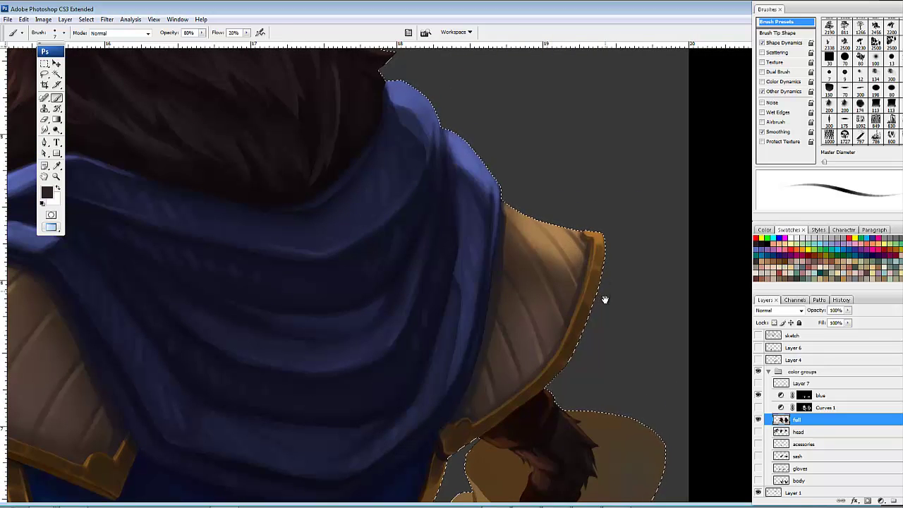
{"action": "left_click_drag", "start_coordinate": [594, 294], "coordinate": [585, 285]}
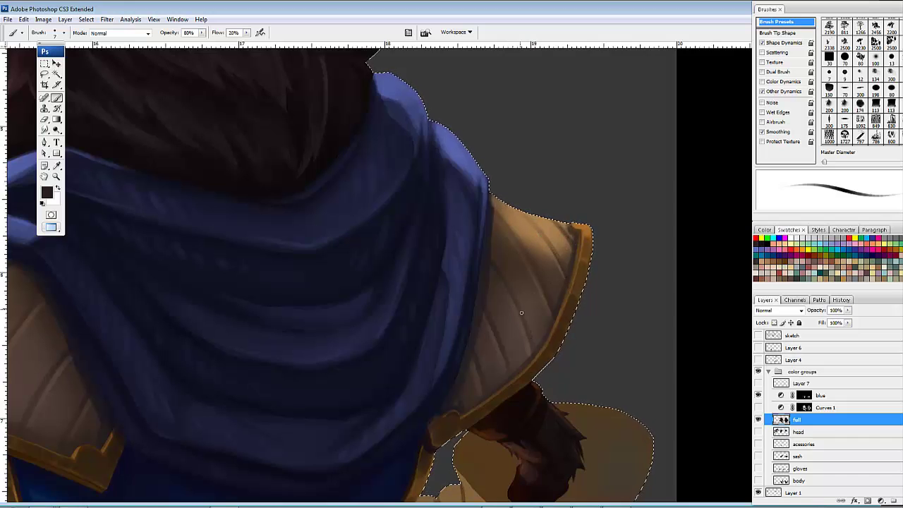
{"action": "left_click_drag", "start_coordinate": [502, 352], "coordinate": [513, 324]}
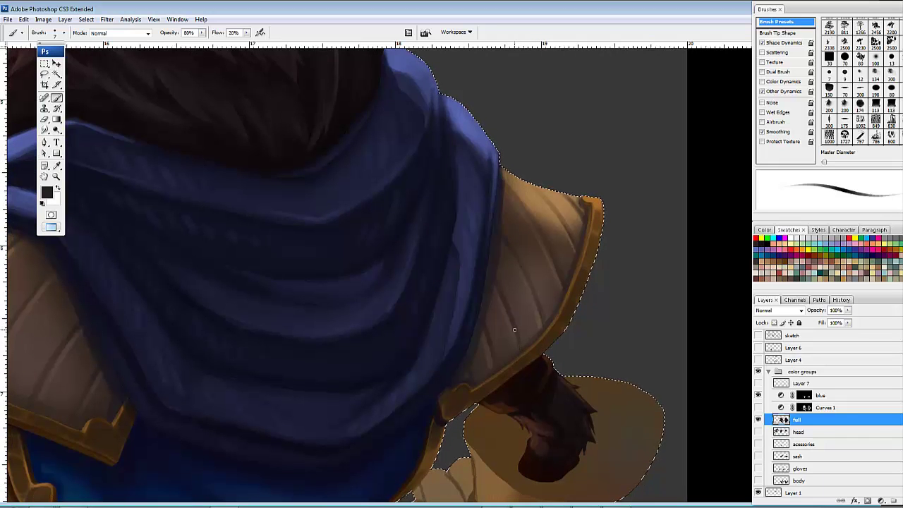
Step: Set the brush size to 15 px for shading the left shoulder plate beside its lower gold trim
{"action": "left_click_drag", "start_coordinate": [387, 324], "coordinate": [554, 289]}
{"action": "left_click_drag", "start_coordinate": [255, 316], "coordinate": [364, 314]}
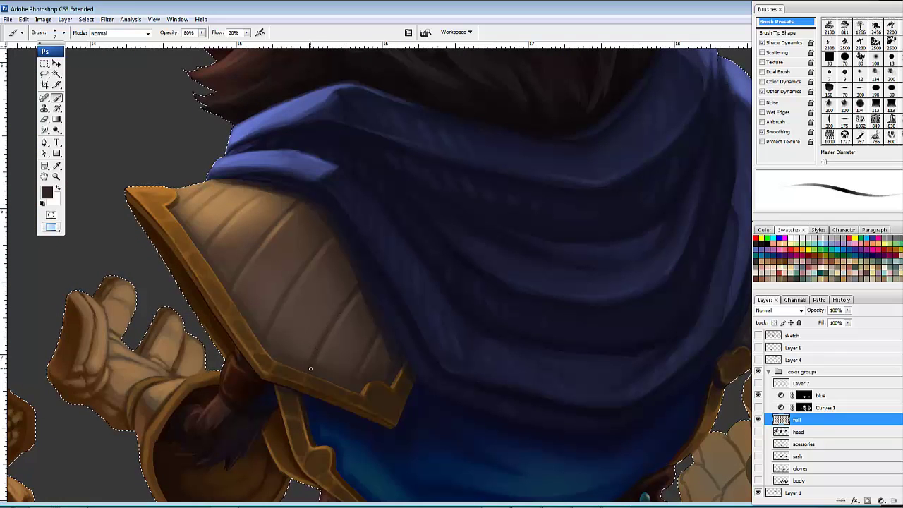
{"action": "key", "text": "]"}
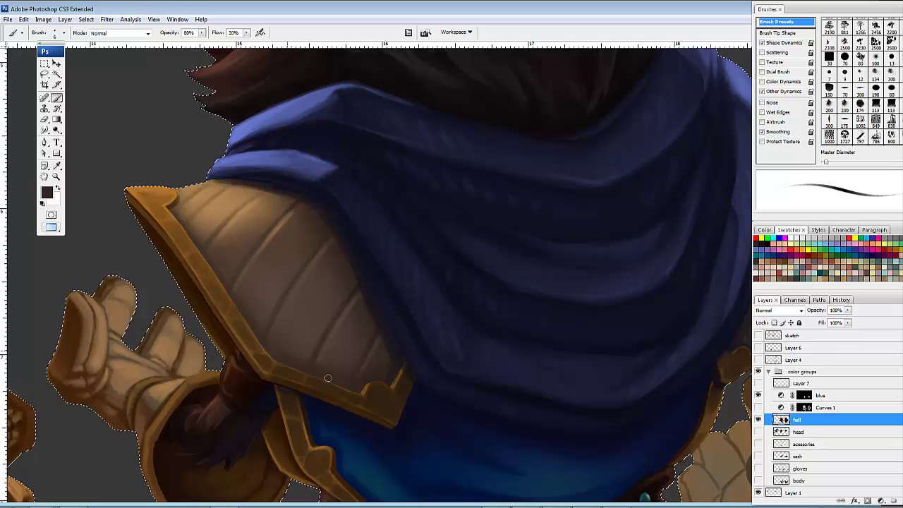
{"action": "key", "text": "bracketright"}
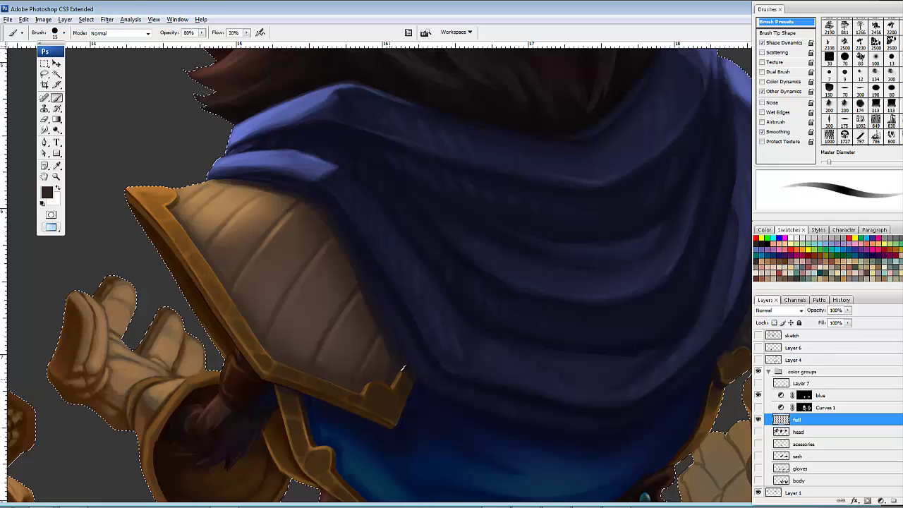
Step: Paint dark brown shading along the large shoulder plate's gold trim and its seam lines
{"action": "mouse_move", "coordinate": [368, 395]}
{"action": "left_mouse_down"}
{"action": "mouse_move", "coordinate": [358, 388]}
{"action": "mouse_move", "coordinate": [364, 359]}
{"action": "left_mouse_up"}
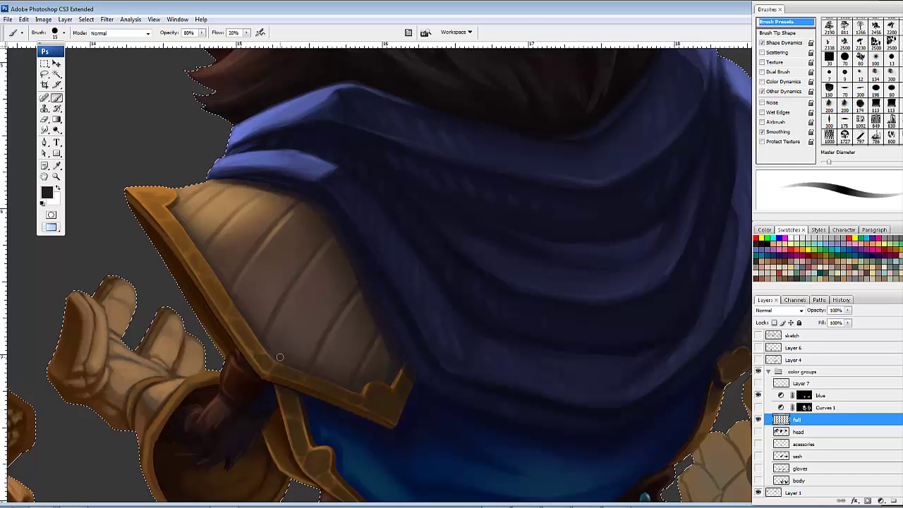
{"action": "left_click_drag", "start_coordinate": [273, 270], "coordinate": [287, 291]}
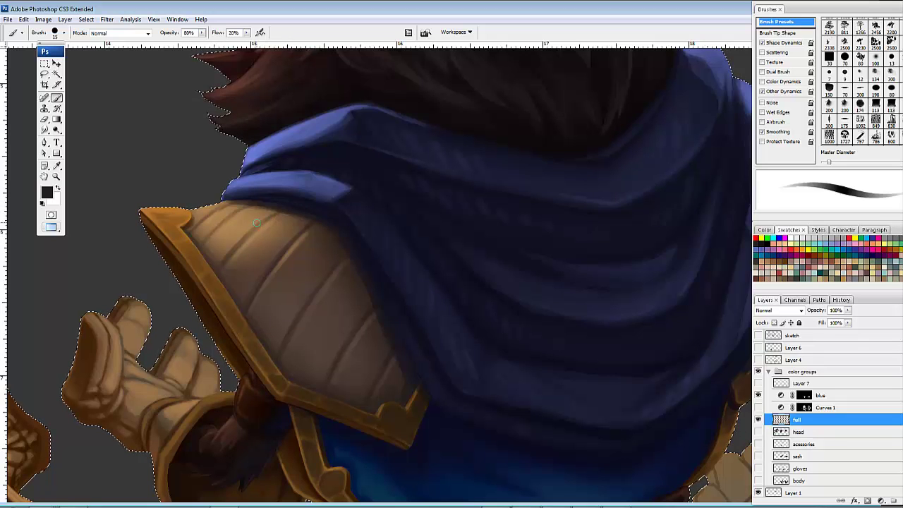
Step: Sample dark blues from the cape and deepen the shadows in its draped folds
{"action": "mouse_move", "coordinate": [381, 256]}
{"action": "left_mouse_down"}
{"action": "mouse_move", "coordinate": [352, 215]}
{"action": "mouse_move", "coordinate": [383, 202]}
{"action": "left_mouse_up"}
{"action": "left_click_drag", "start_coordinate": [495, 291], "coordinate": [409, 260]}
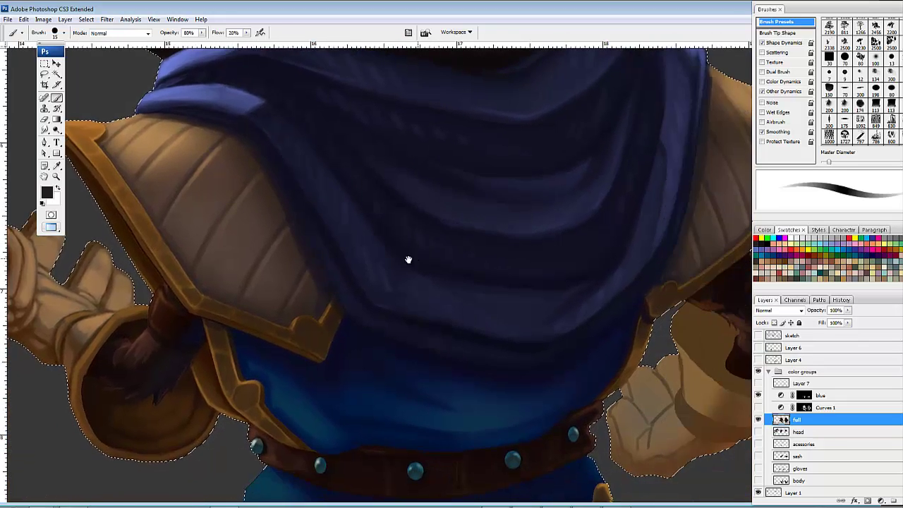
{"action": "left_click_drag", "start_coordinate": [350, 228], "coordinate": [358, 234]}
{"action": "left_click_drag", "start_coordinate": [428, 311], "coordinate": [455, 319]}
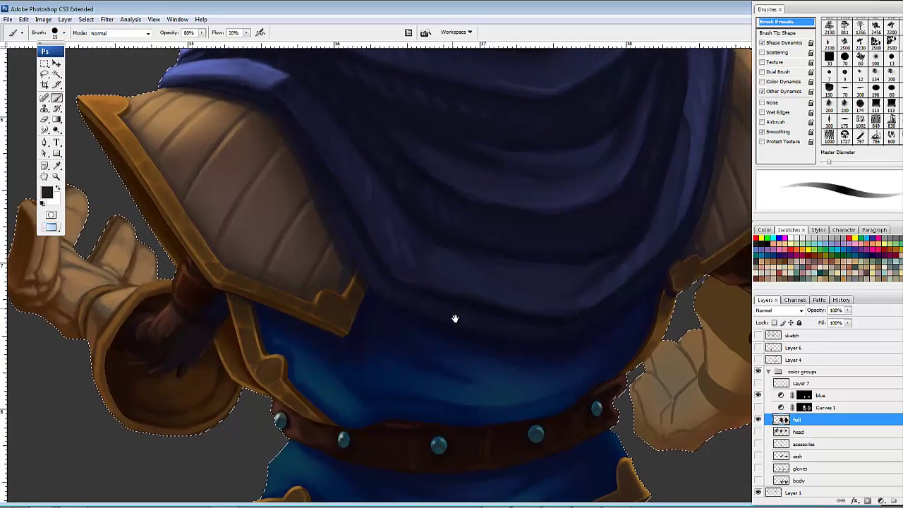
{"action": "left_click_drag", "start_coordinate": [433, 367], "coordinate": [407, 400]}
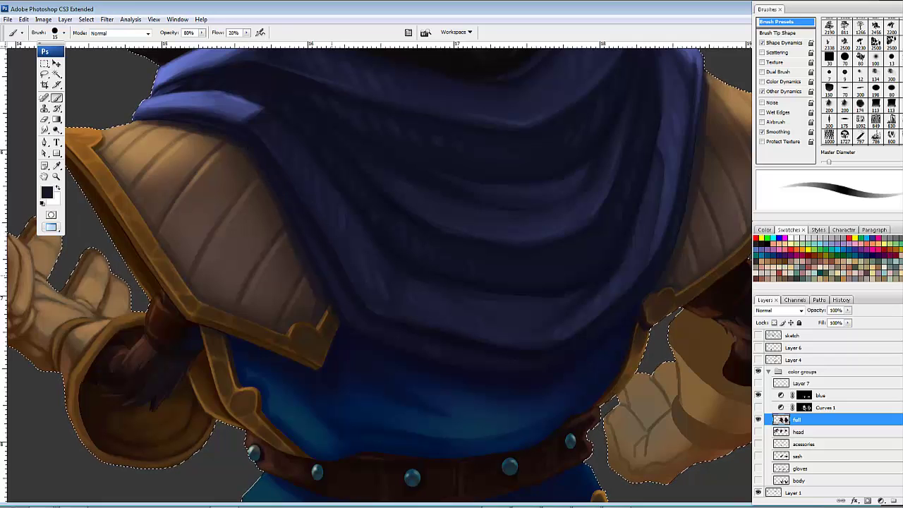
{"action": "mouse_move", "coordinate": [369, 214]}
{"action": "left_mouse_down"}
{"action": "mouse_move", "coordinate": [478, 270]}
{"action": "mouse_move", "coordinate": [546, 334]}
{"action": "mouse_move", "coordinate": [537, 299]}
{"action": "mouse_move", "coordinate": [500, 244]}
{"action": "left_mouse_up"}
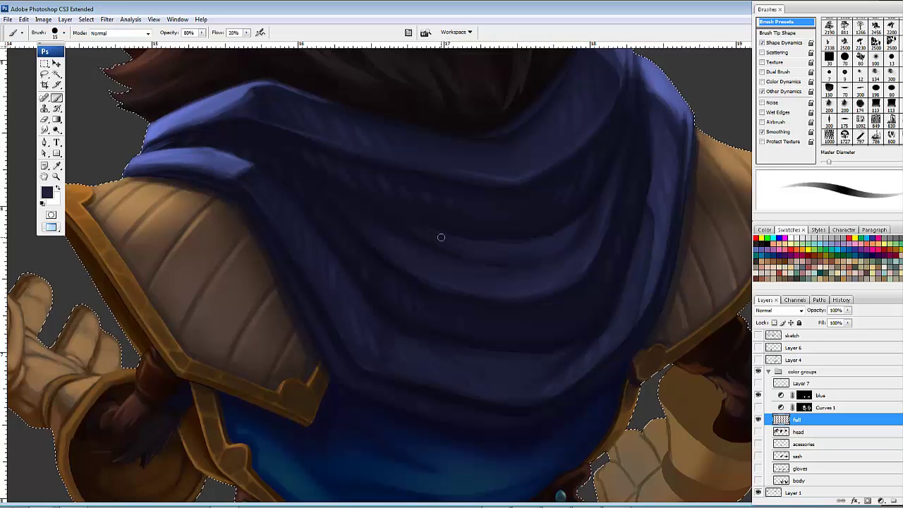
{"action": "left_click_drag", "start_coordinate": [573, 265], "coordinate": [555, 357]}
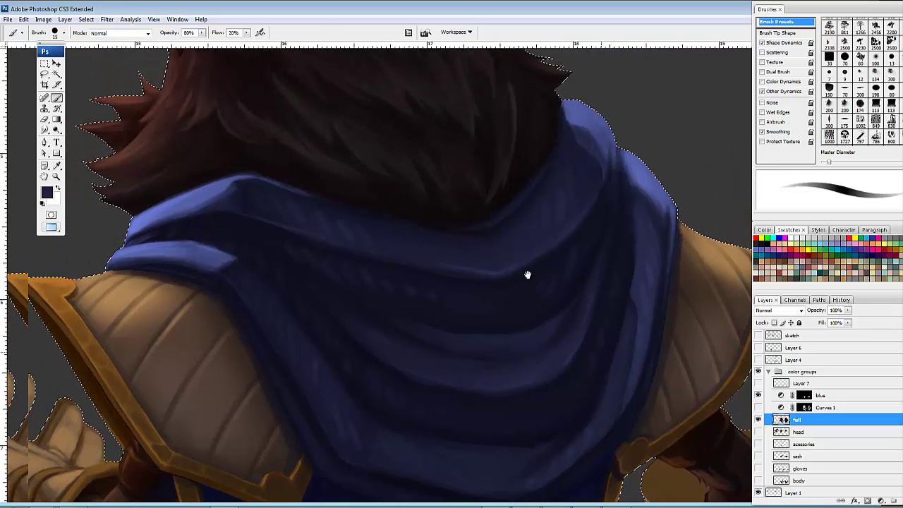
{"action": "left_click_drag", "start_coordinate": [606, 306], "coordinate": [619, 200]}
{"action": "left_click", "coordinate": [462, 239], "text": "alt"}
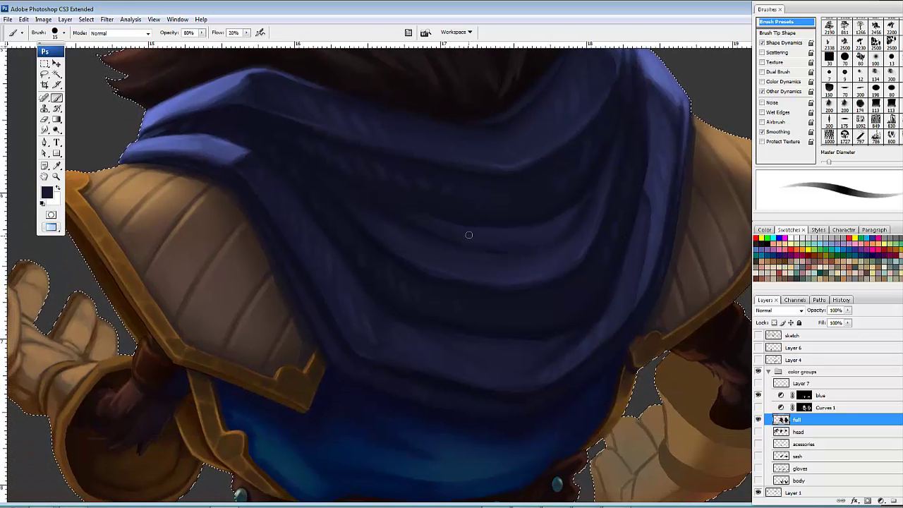
{"action": "left_click_drag", "start_coordinate": [558, 244], "coordinate": [531, 269]}
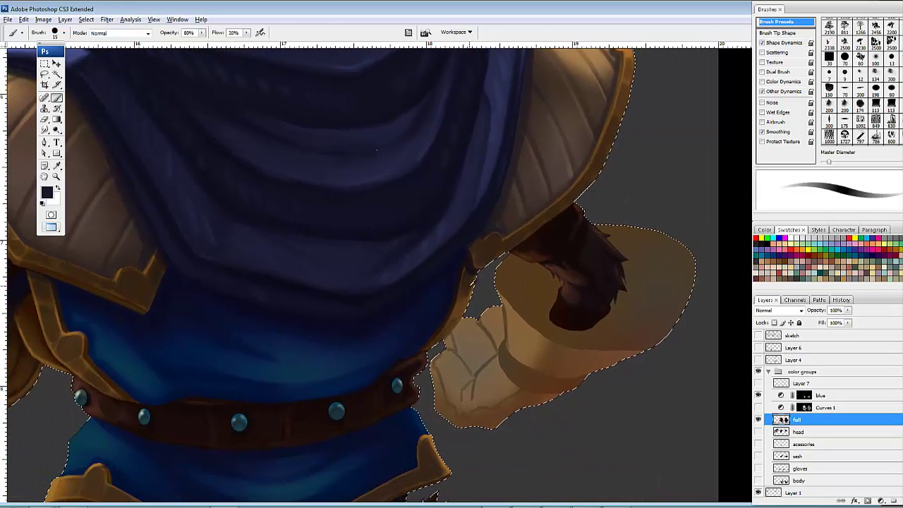
Step: Sample a dark brown and shade the rim of the open-handed glove's cuff, mainly along its outer edge
{"action": "left_click", "coordinate": [460, 296], "text": "alt"}
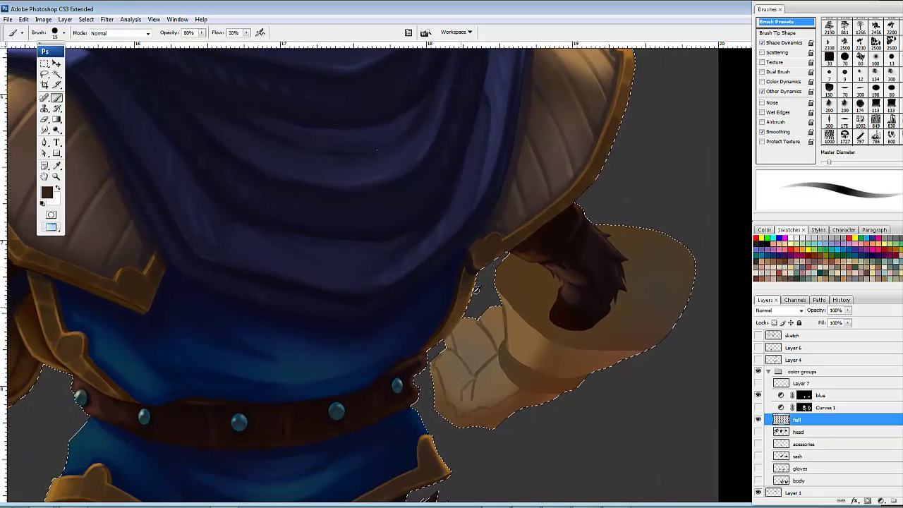
{"action": "left_click", "coordinate": [475, 291], "text": "alt"}
{"action": "mouse_move", "coordinate": [456, 319]}
{"action": "left_mouse_down"}
{"action": "mouse_move", "coordinate": [462, 314]}
{"action": "mouse_move", "coordinate": [409, 322]}
{"action": "left_mouse_up"}
{"action": "mouse_move", "coordinate": [307, 355]}
{"action": "left_mouse_down"}
{"action": "mouse_move", "coordinate": [459, 315]}
{"action": "mouse_move", "coordinate": [602, 323]}
{"action": "left_mouse_up"}
{"action": "key", "text": "d"}
{"action": "left_click_drag", "start_coordinate": [302, 343], "coordinate": [425, 335]}
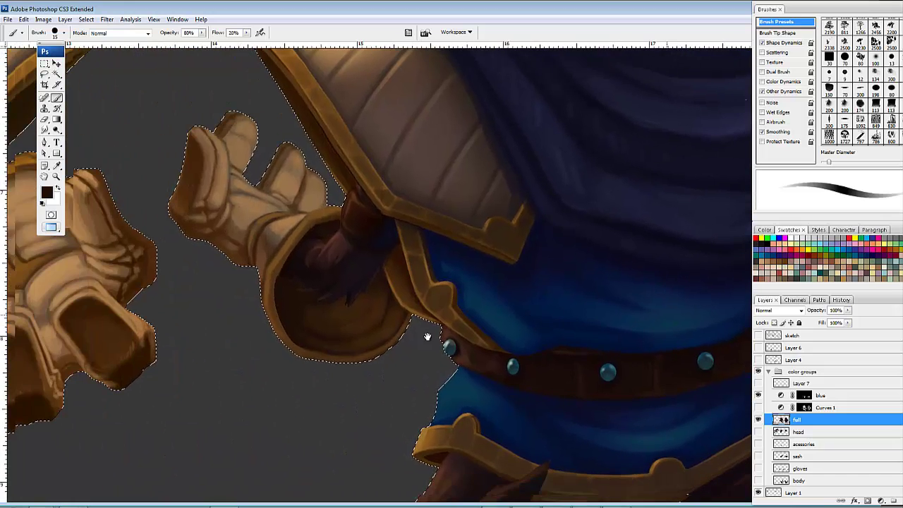
{"action": "mouse_move", "coordinate": [278, 293]}
{"action": "left_mouse_down"}
{"action": "mouse_move", "coordinate": [285, 264]}
{"action": "mouse_move", "coordinate": [277, 305]}
{"action": "mouse_move", "coordinate": [279, 280]}
{"action": "mouse_move", "coordinate": [292, 343]}
{"action": "left_mouse_up"}
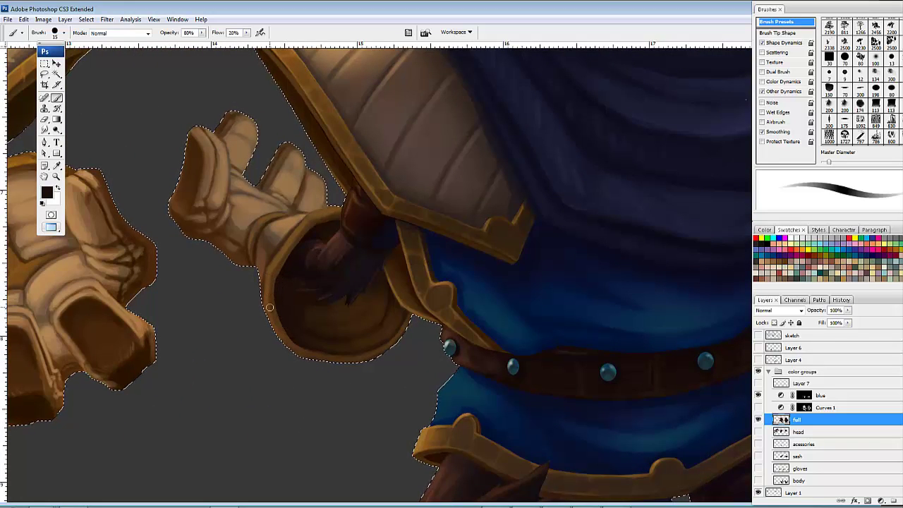
{"action": "left_click_drag", "start_coordinate": [269, 308], "coordinate": [269, 275]}
{"action": "left_click_drag", "start_coordinate": [319, 219], "coordinate": [328, 218]}
{"action": "left_click_drag", "start_coordinate": [272, 317], "coordinate": [270, 297]}
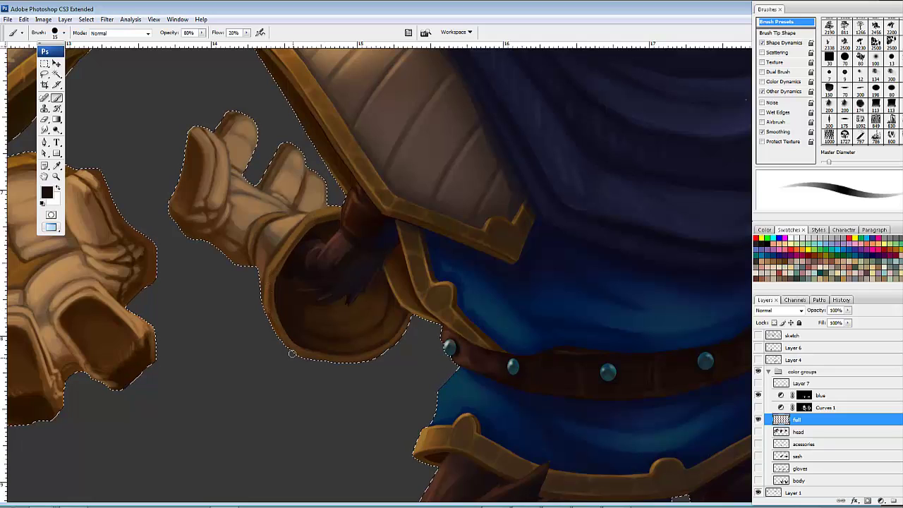
Step: Set the brush opacity to 100% and refine the open-handed glove's cuff rim and lower edge with browns sampled from it
{"action": "left_click", "coordinate": [273, 278], "text": "alt"}
{"action": "left_click_drag", "start_coordinate": [273, 310], "coordinate": [273, 278]}
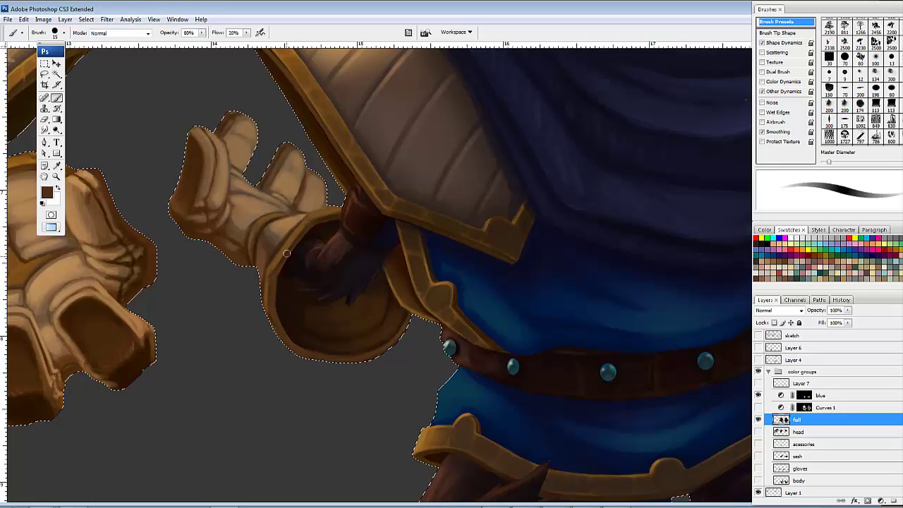
{"action": "key", "text": "0"}
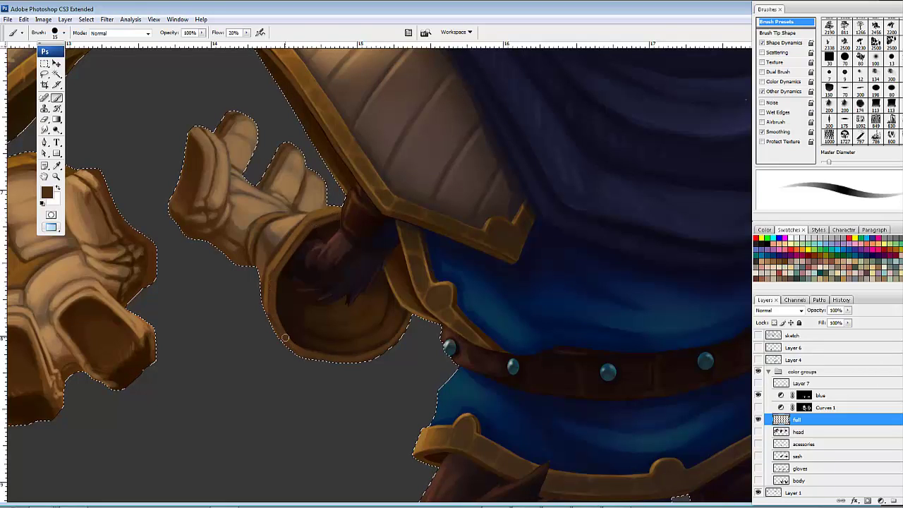
{"action": "mouse_move", "coordinate": [285, 338]}
{"action": "left_mouse_down"}
{"action": "mouse_move", "coordinate": [274, 309]}
{"action": "mouse_move", "coordinate": [289, 302]}
{"action": "mouse_move", "coordinate": [272, 298]}
{"action": "mouse_move", "coordinate": [269, 281]}
{"action": "mouse_move", "coordinate": [270, 316]}
{"action": "left_mouse_up"}
{"action": "left_click", "coordinate": [285, 305], "text": "alt"}
{"action": "left_click", "coordinate": [275, 322], "text": "alt"}
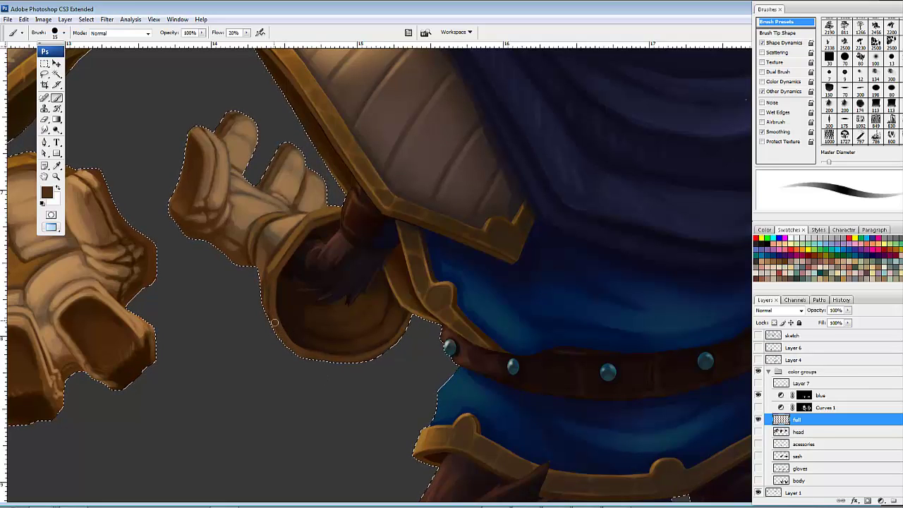
{"action": "left_click", "coordinate": [288, 338], "text": "alt"}
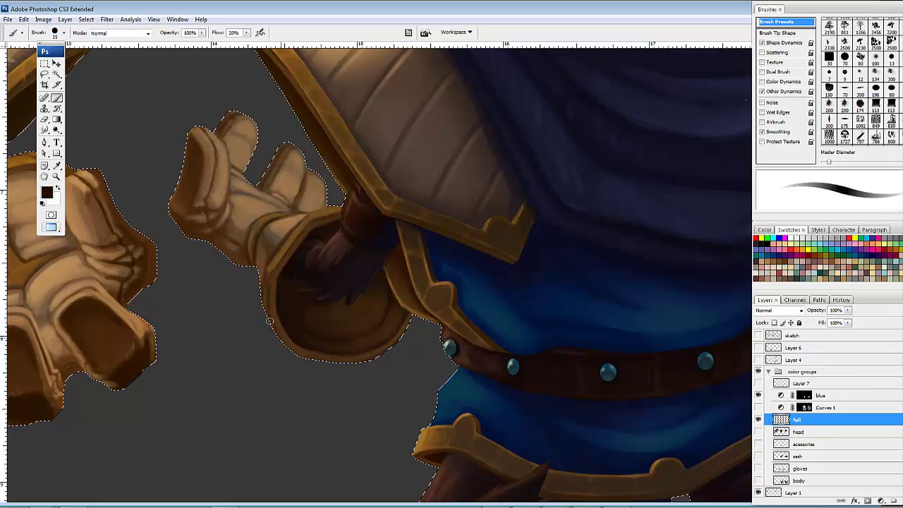
{"action": "mouse_move", "coordinate": [289, 356]}
{"action": "left_mouse_down"}
{"action": "mouse_move", "coordinate": [286, 332]}
{"action": "mouse_move", "coordinate": [346, 270]}
{"action": "mouse_move", "coordinate": [328, 263]}
{"action": "mouse_move", "coordinate": [362, 271]}
{"action": "left_mouse_up"}
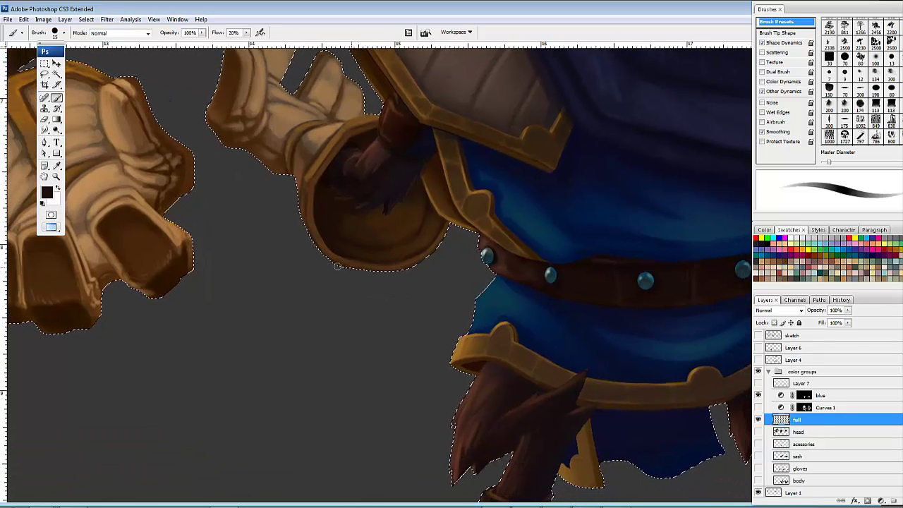
{"action": "left_click", "coordinate": [333, 255], "text": "alt"}
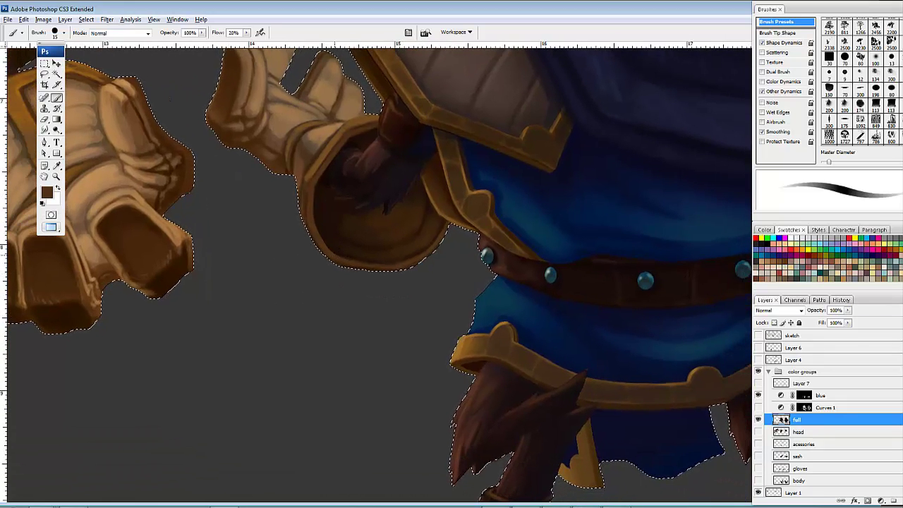
{"action": "left_click_drag", "start_coordinate": [331, 253], "coordinate": [334, 259]}
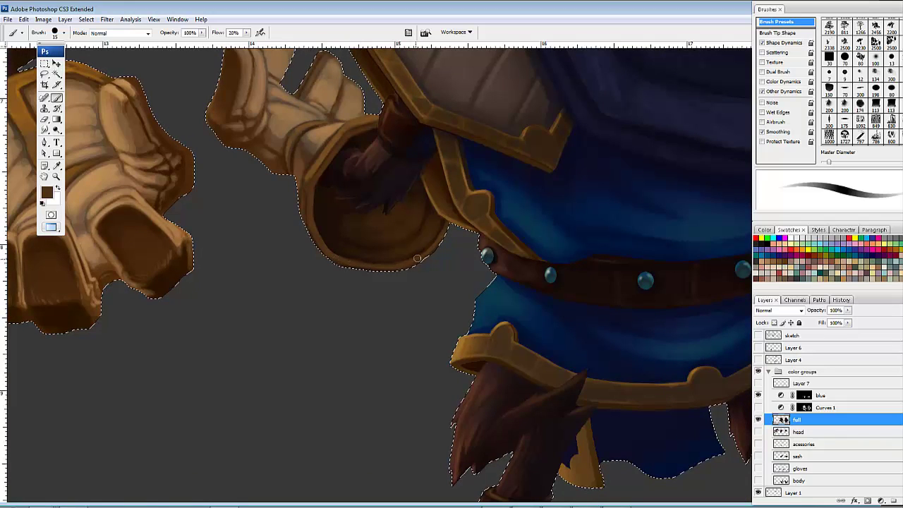
Step: Sample dark brown from the finished cuff and paint a rim line along the flat-coloured glove cuff's lower and outer edges
{"action": "left_click_drag", "start_coordinate": [465, 275], "coordinate": [374, 333]}
{"action": "left_click", "coordinate": [223, 230], "text": "alt"}
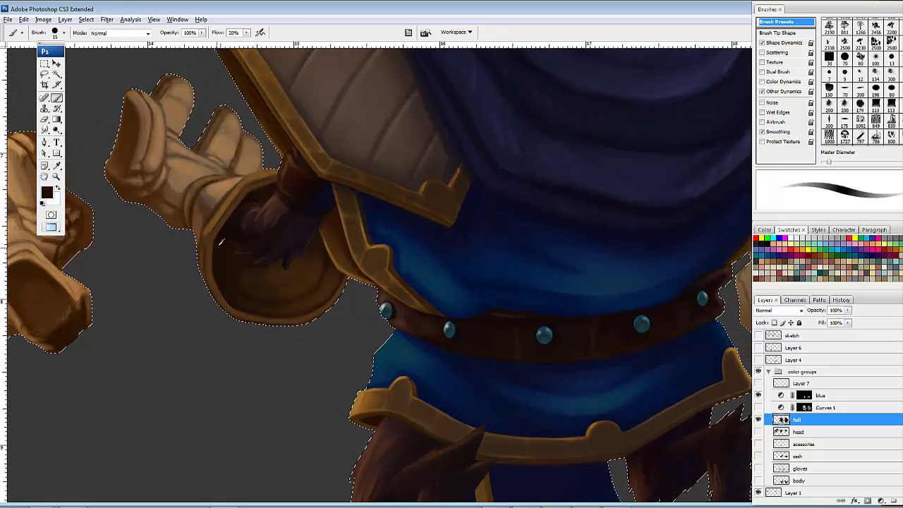
{"action": "left_click_drag", "start_coordinate": [732, 280], "coordinate": [388, 278]}
{"action": "left_click_drag", "start_coordinate": [459, 322], "coordinate": [448, 362]}
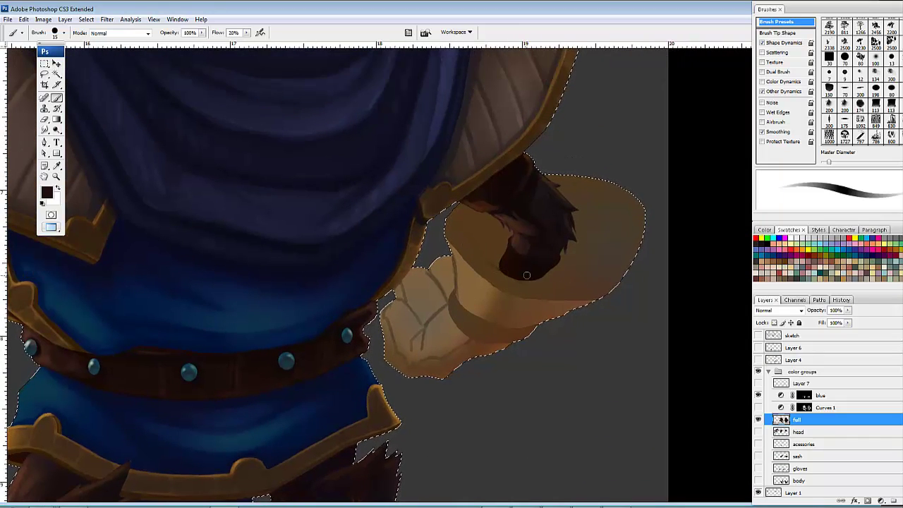
{"action": "left_click_drag", "start_coordinate": [505, 275], "coordinate": [584, 285]}
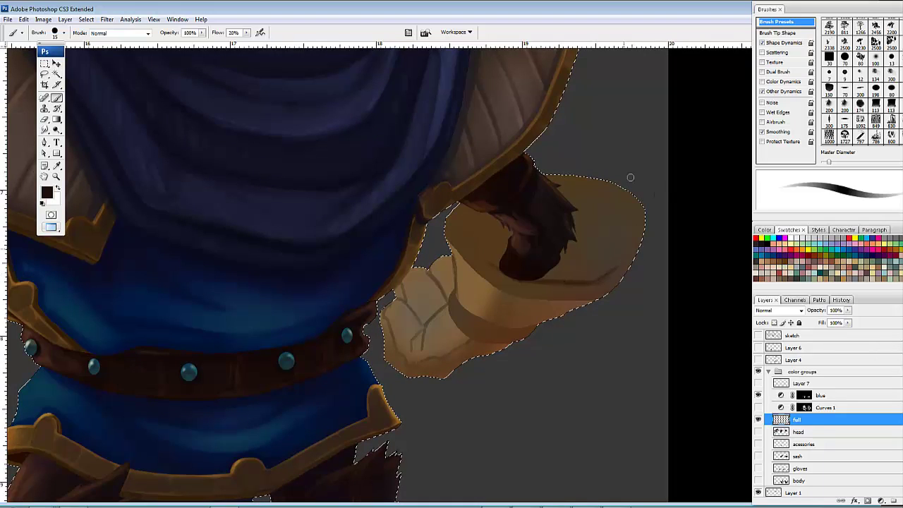
{"action": "mouse_move", "coordinate": [640, 213]}
{"action": "left_mouse_down"}
{"action": "mouse_move", "coordinate": [618, 266]}
{"action": "mouse_move", "coordinate": [625, 251]}
{"action": "mouse_move", "coordinate": [640, 212]}
{"action": "mouse_move", "coordinate": [604, 274]}
{"action": "mouse_move", "coordinate": [628, 266]}
{"action": "left_mouse_up"}
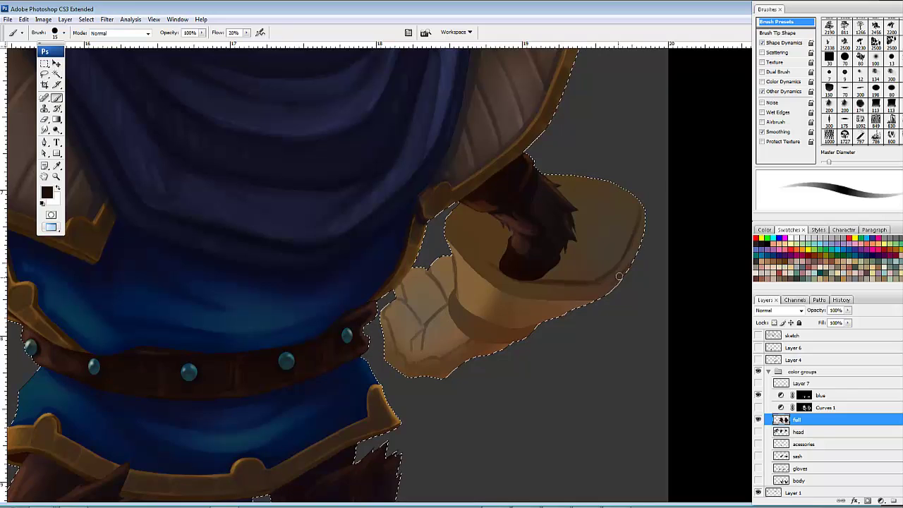
Step: Continue the dark rim line around the side of the flat-coloured glove's cuff nearest the body and reinforce its lower edge
{"action": "left_click_drag", "start_coordinate": [525, 295], "coordinate": [441, 305]}
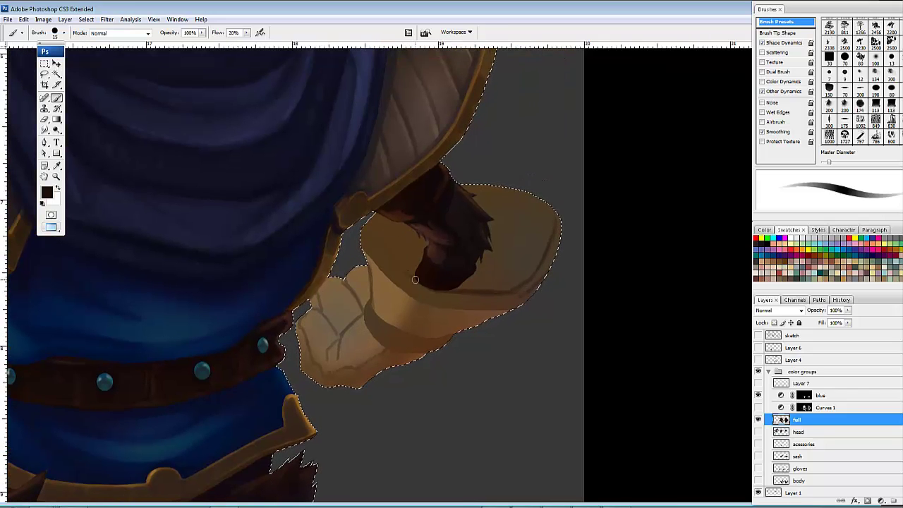
{"action": "left_click_drag", "start_coordinate": [389, 259], "coordinate": [417, 283]}
{"action": "mouse_move", "coordinate": [384, 253]}
{"action": "left_mouse_down"}
{"action": "mouse_move", "coordinate": [414, 281]}
{"action": "mouse_move", "coordinate": [376, 244]}
{"action": "mouse_move", "coordinate": [373, 207]}
{"action": "mouse_move", "coordinate": [362, 232]}
{"action": "left_mouse_up"}
{"action": "left_click_drag", "start_coordinate": [383, 197], "coordinate": [287, 172]}
{"action": "left_click_drag", "start_coordinate": [292, 232], "coordinate": [270, 215]}
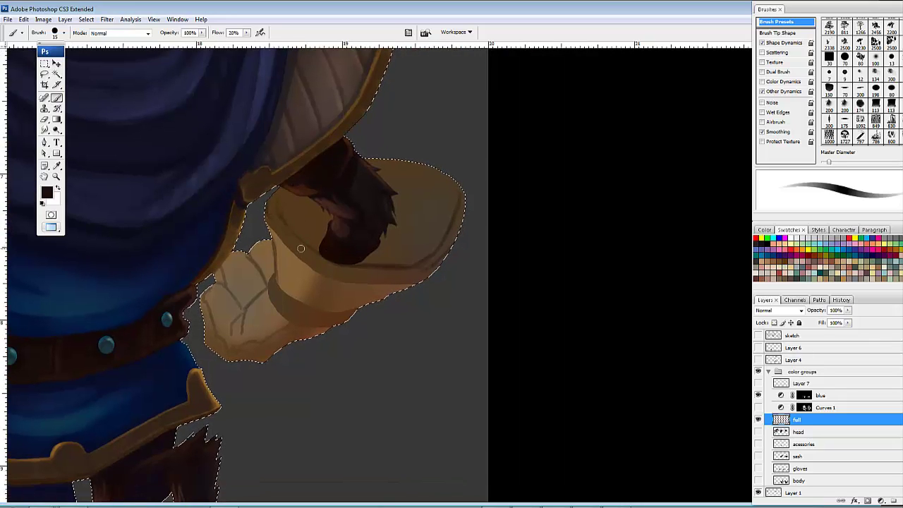
{"action": "left_click_drag", "start_coordinate": [300, 248], "coordinate": [278, 227]}
{"action": "mouse_move", "coordinate": [360, 268]}
{"action": "left_mouse_down"}
{"action": "mouse_move", "coordinate": [387, 244]}
{"action": "mouse_move", "coordinate": [380, 248]}
{"action": "mouse_move", "coordinate": [450, 248]}
{"action": "mouse_move", "coordinate": [457, 236]}
{"action": "mouse_move", "coordinate": [466, 244]}
{"action": "left_mouse_up"}
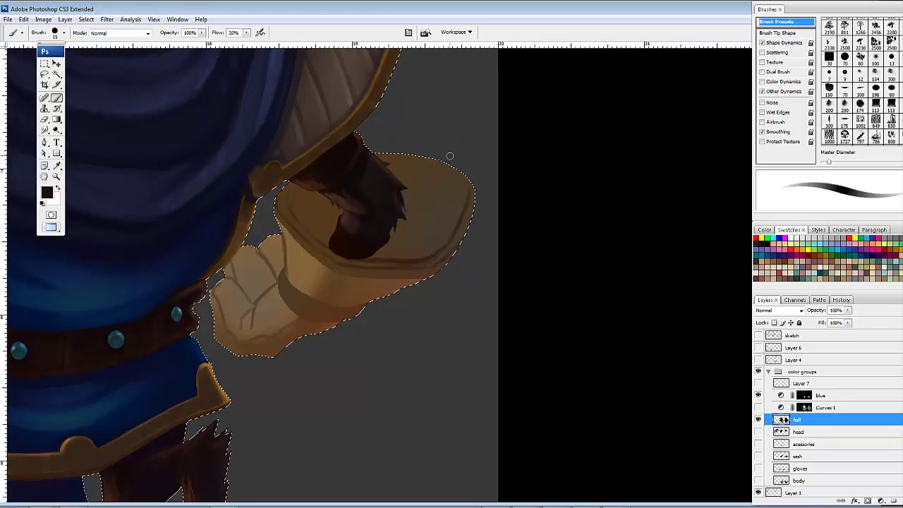
Step: Paint the dark rim line across the cuff's upper edge and around its outer corner to close the outline
{"action": "left_click_drag", "start_coordinate": [471, 190], "coordinate": [426, 166]}
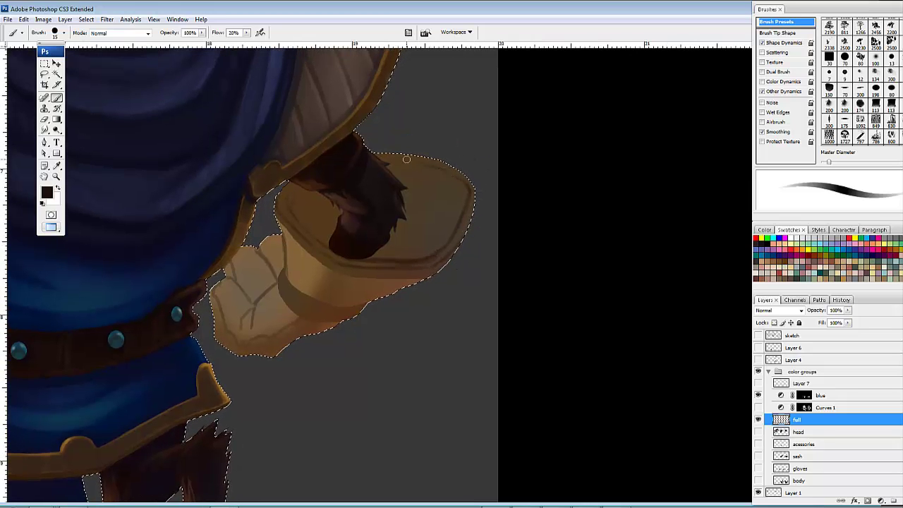
{"action": "left_click_drag", "start_coordinate": [304, 184], "coordinate": [295, 189]}
{"action": "left_click_drag", "start_coordinate": [448, 228], "coordinate": [327, 227]}
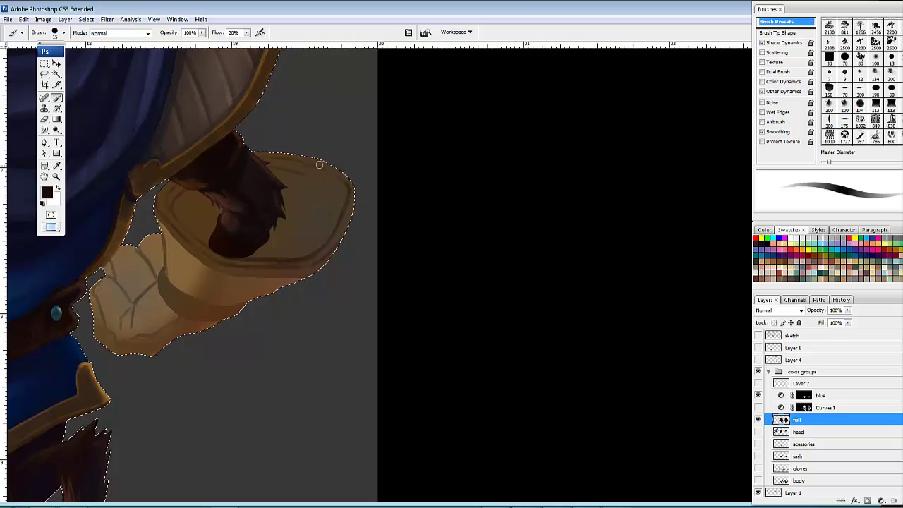
{"action": "left_click_drag", "start_coordinate": [306, 178], "coordinate": [333, 185]}
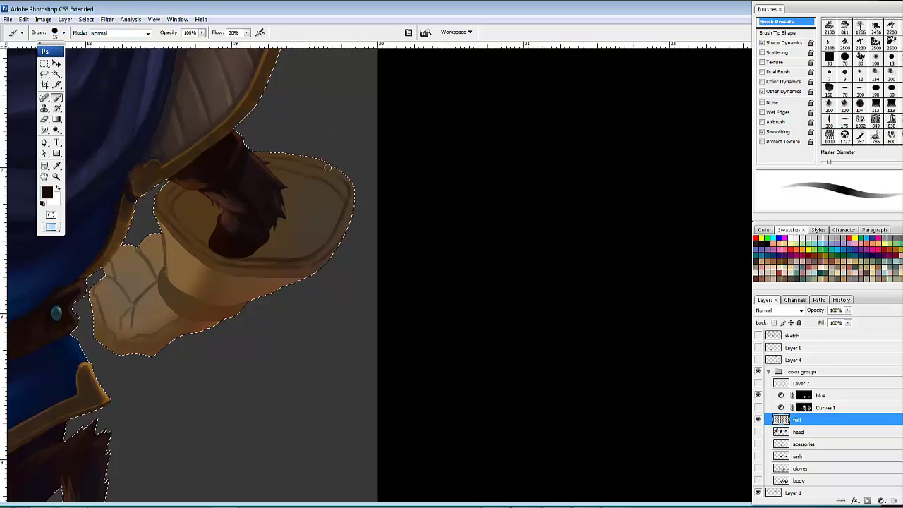
{"action": "left_click_drag", "start_coordinate": [327, 167], "coordinate": [348, 190]}
{"action": "left_click_drag", "start_coordinate": [308, 167], "coordinate": [262, 157]}
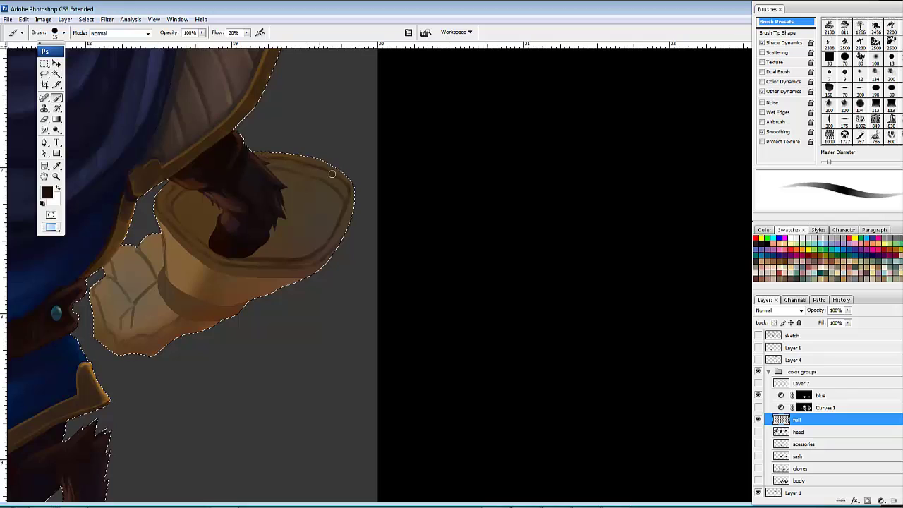
{"action": "mouse_move", "coordinate": [331, 173]}
{"action": "left_mouse_down"}
{"action": "mouse_move", "coordinate": [463, 146]}
{"action": "mouse_move", "coordinate": [462, 193]}
{"action": "left_mouse_up"}
{"action": "left_click_drag", "start_coordinate": [429, 153], "coordinate": [468, 177]}
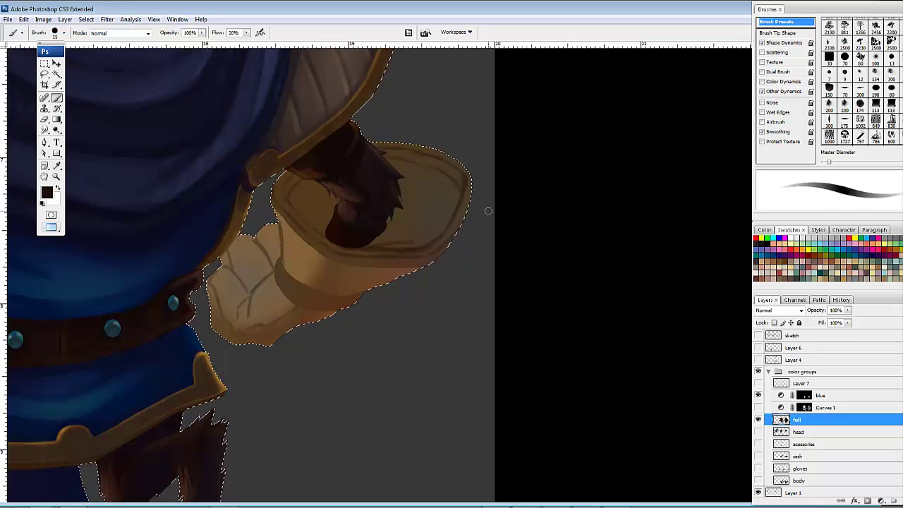
Step: Enlarge the brush to 50 and brush dark brown onto the inner and outer sides of the glove's cuff
{"action": "key", "text": "bracketright"}
{"action": "key", "text": "bracketright"}
{"action": "key", "text": "bracketright"}
{"action": "key", "text": "bracketright"}
{"action": "left_click_drag", "start_coordinate": [369, 209], "coordinate": [421, 244]}
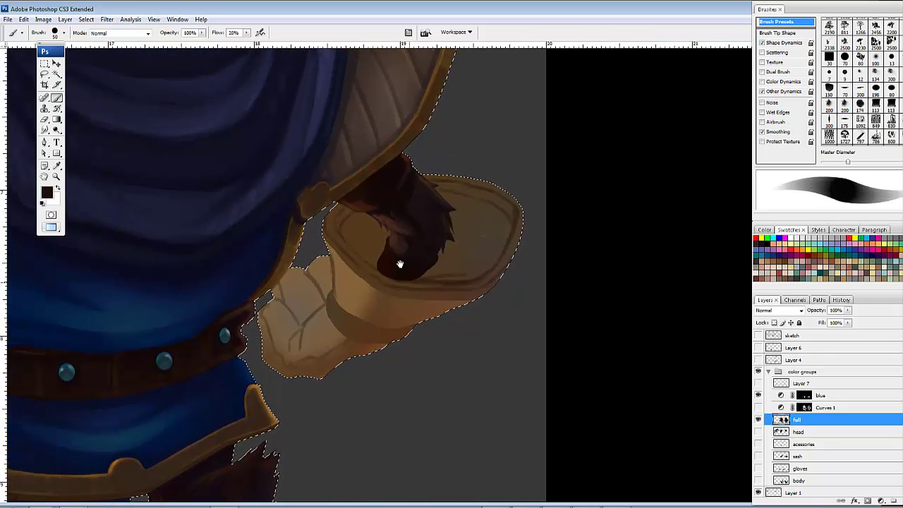
{"action": "mouse_move", "coordinate": [361, 250]}
{"action": "left_mouse_down"}
{"action": "mouse_move", "coordinate": [358, 242]}
{"action": "mouse_move", "coordinate": [367, 247]}
{"action": "left_mouse_up"}
{"action": "left_click_drag", "start_coordinate": [522, 221], "coordinate": [528, 261]}
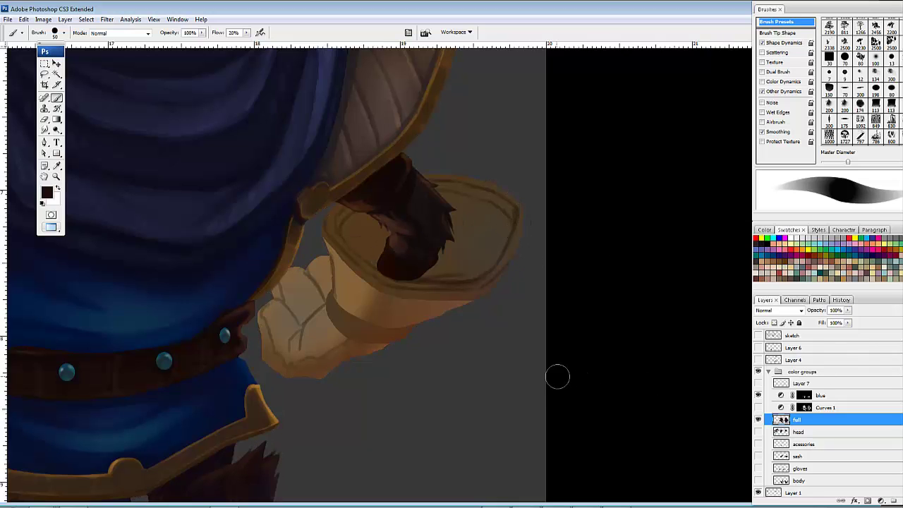
Step: Clear the character selection and select the inside of the glove's cuff by colour with the Magic Wand
{"action": "key", "text": "ctrl+d"}
{"action": "key", "text": "w"}
{"action": "left_click", "coordinate": [373, 240]}
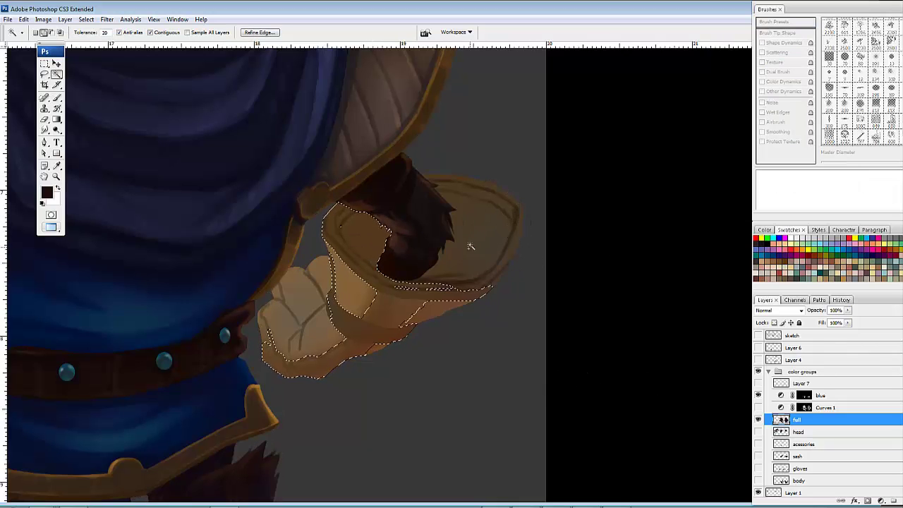
Step: Add the remaining inside of the glove's cuff and its rim to the Magic Wand selection
{"action": "left_click", "coordinate": [471, 226], "text": "shift"}
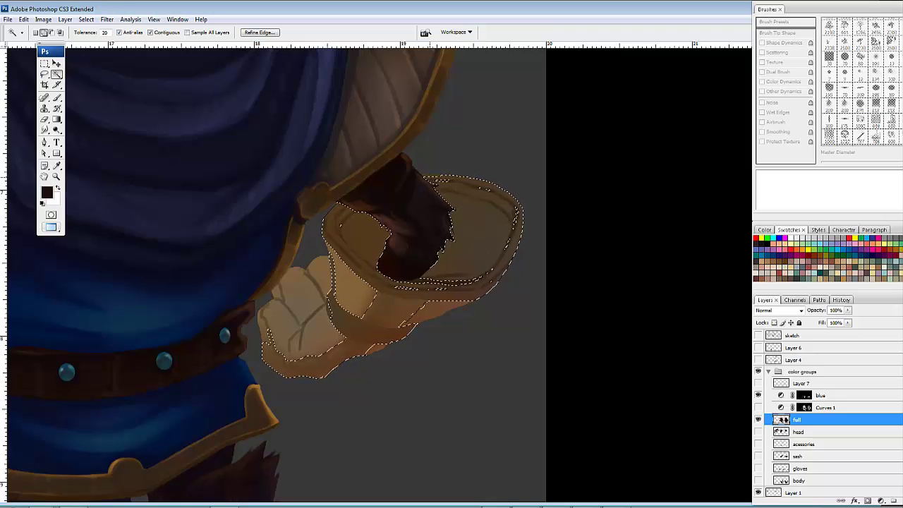
{"action": "left_click", "coordinate": [443, 182], "text": "shift"}
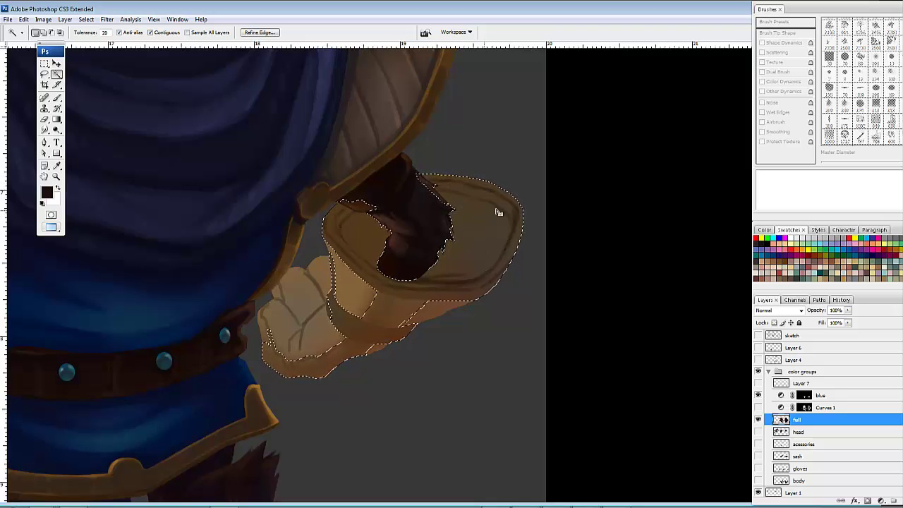
{"action": "key", "text": "ctrl+plus"}
{"action": "key", "text": "ctrl+plus"}
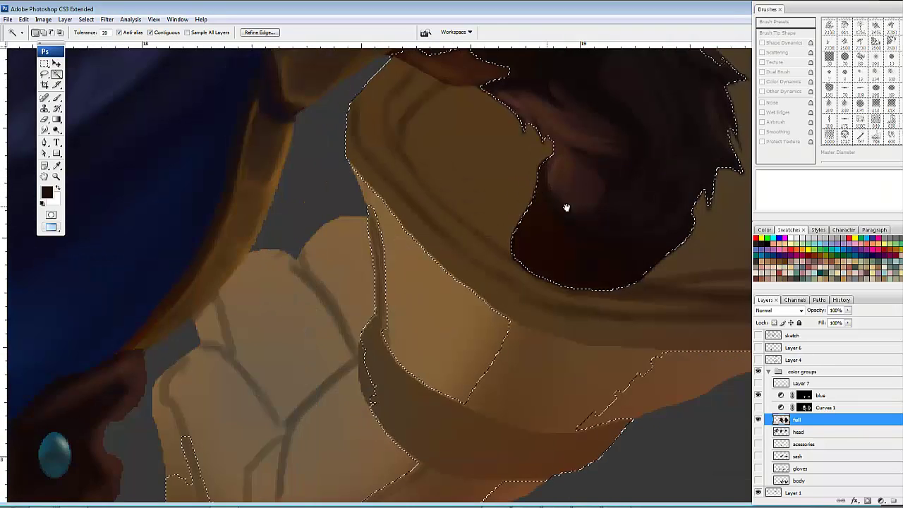
Step: Trim the selection with the Lasso so it follows the fur tips along the forearm's outer side
{"action": "left_click_drag", "start_coordinate": [720, 132], "coordinate": [475, 312]}
{"action": "key", "text": "l"}
{"action": "left_click_drag", "start_coordinate": [431, 218], "coordinate": [393, 289]}
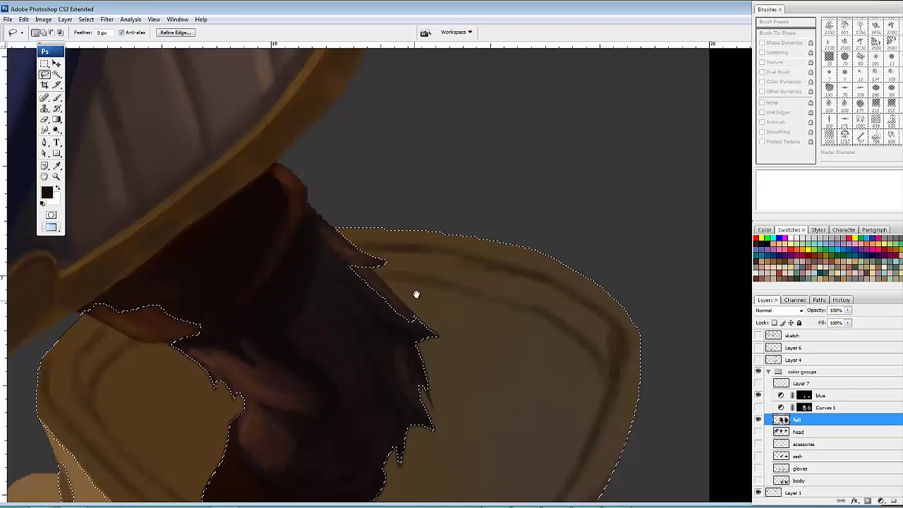
{"action": "left_click_drag", "start_coordinate": [415, 296], "coordinate": [440, 203]}
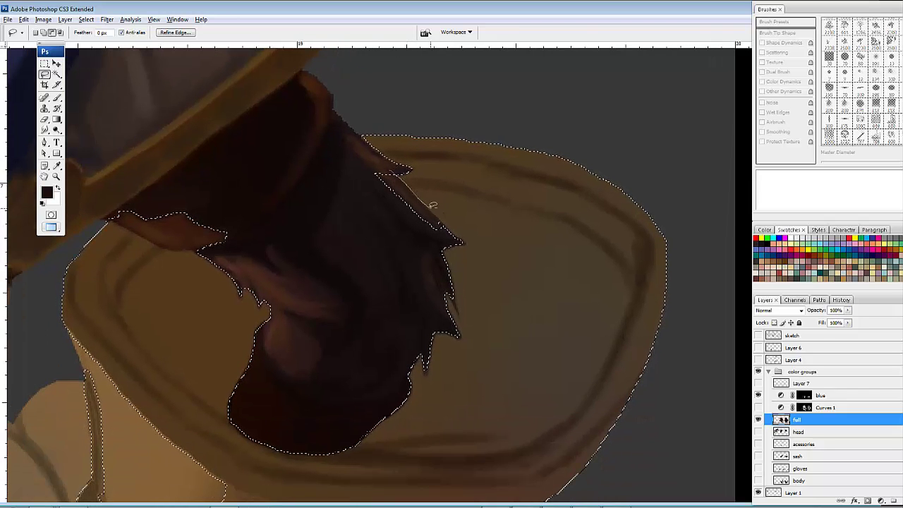
{"action": "left_click_drag", "start_coordinate": [353, 168], "coordinate": [381, 173]}
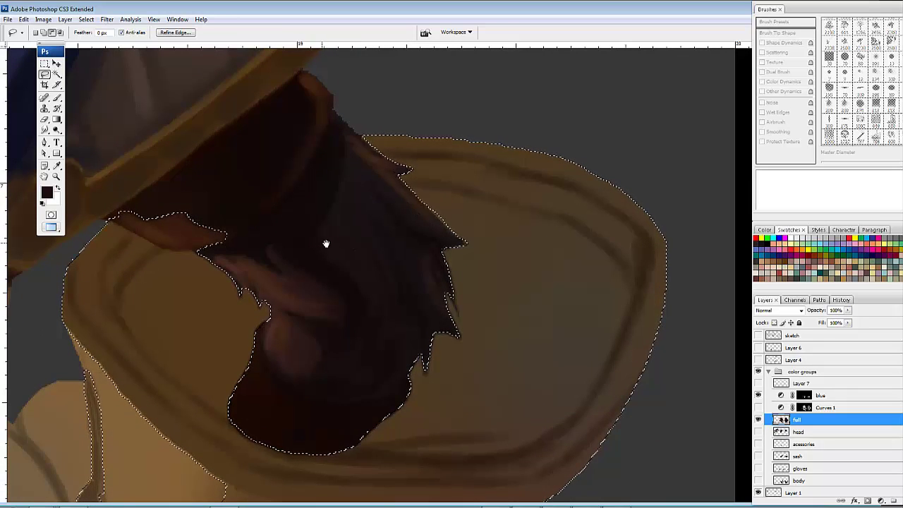
{"action": "mouse_move", "coordinate": [226, 226]}
{"action": "left_mouse_down"}
{"action": "mouse_move", "coordinate": [351, 204]}
{"action": "mouse_move", "coordinate": [276, 223]}
{"action": "left_mouse_up"}
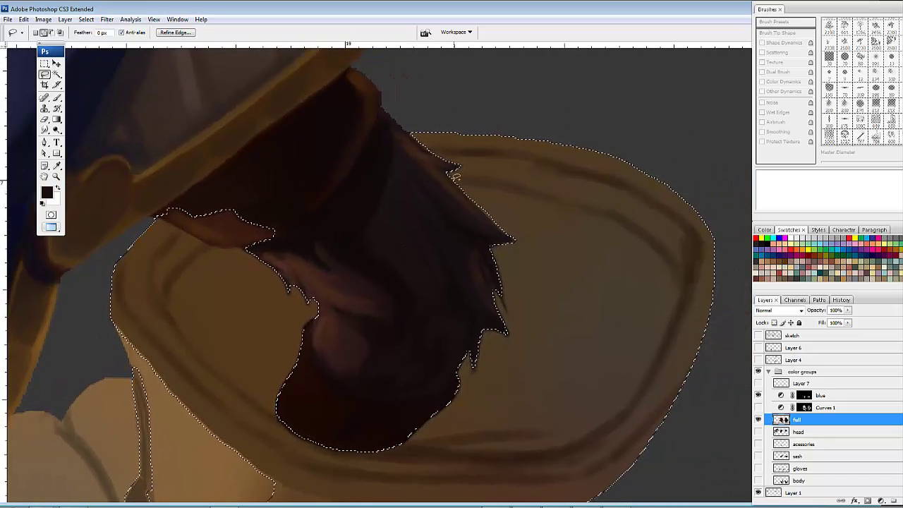
{"action": "mouse_move", "coordinate": [459, 181]}
{"action": "left_mouse_down"}
{"action": "mouse_move", "coordinate": [518, 231]}
{"action": "mouse_move", "coordinate": [453, 172]}
{"action": "left_mouse_up"}
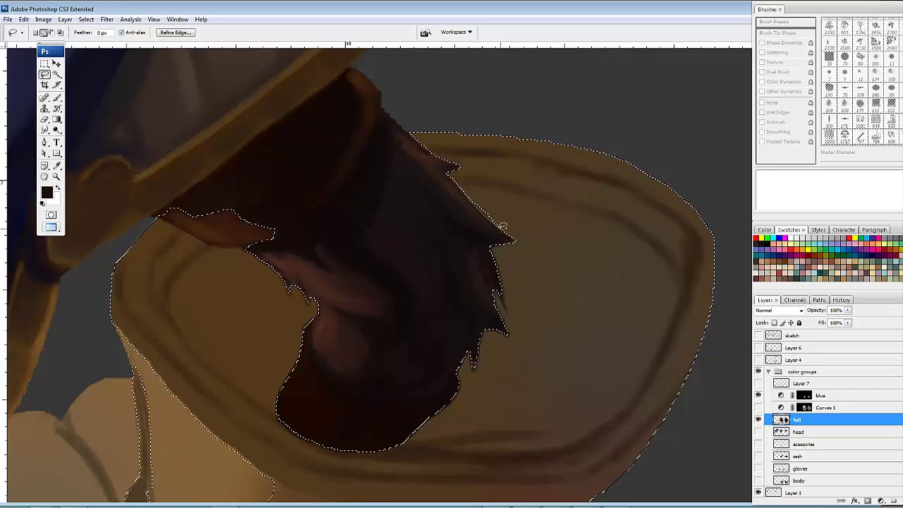
{"action": "left_click_drag", "start_coordinate": [519, 230], "coordinate": [458, 182]}
Step: Remove the reddish fur below the sleeve from the selection and tidy the fur tips on the forearm's outer side
{"action": "mouse_move", "coordinate": [349, 244]}
{"action": "left_mouse_down"}
{"action": "mouse_move", "coordinate": [473, 247]}
{"action": "mouse_move", "coordinate": [351, 266]}
{"action": "left_mouse_up"}
{"action": "left_click_drag", "start_coordinate": [252, 244], "coordinate": [283, 254]}
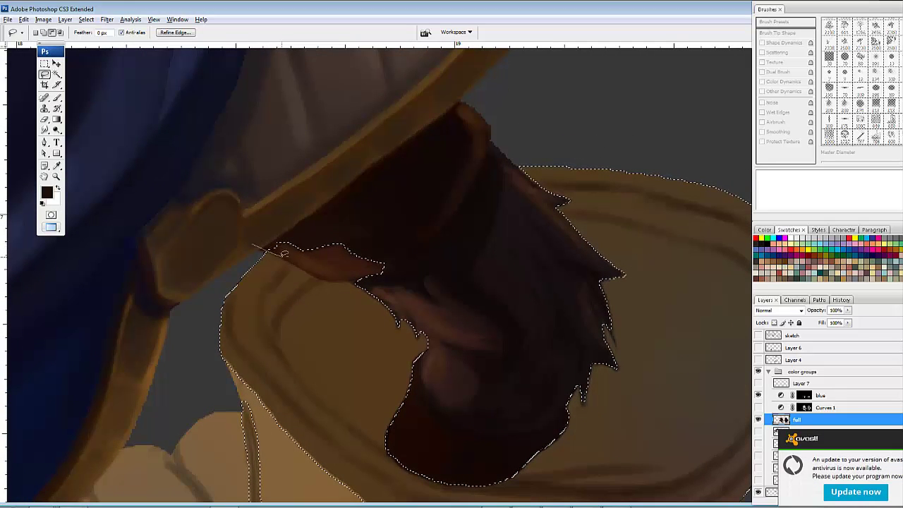
{"action": "left_click_drag", "start_coordinate": [374, 203], "coordinate": [242, 196]}
{"action": "mouse_move", "coordinate": [392, 269]}
{"action": "left_mouse_down"}
{"action": "mouse_move", "coordinate": [343, 214]}
{"action": "mouse_move", "coordinate": [305, 220]}
{"action": "mouse_move", "coordinate": [364, 259]}
{"action": "mouse_move", "coordinate": [333, 177]}
{"action": "mouse_move", "coordinate": [415, 262]}
{"action": "mouse_move", "coordinate": [388, 308]}
{"action": "left_mouse_up"}
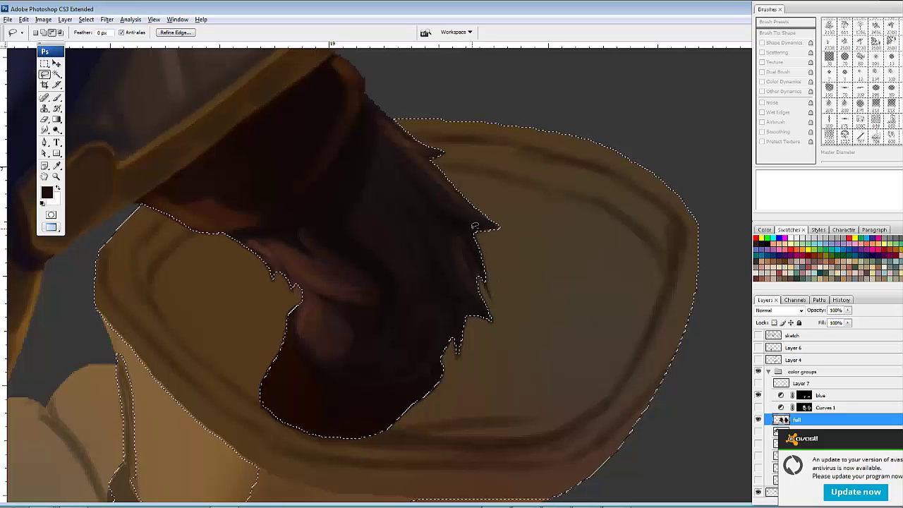
{"action": "left_click_drag", "start_coordinate": [473, 229], "coordinate": [456, 246]}
{"action": "mouse_move", "coordinate": [502, 276]}
{"action": "left_mouse_down"}
{"action": "mouse_move", "coordinate": [451, 248]}
{"action": "mouse_move", "coordinate": [543, 187]}
{"action": "left_mouse_up"}
{"action": "mouse_move", "coordinate": [483, 257]}
{"action": "left_mouse_down"}
{"action": "mouse_move", "coordinate": [522, 227]}
{"action": "mouse_move", "coordinate": [472, 273]}
{"action": "mouse_move", "coordinate": [318, 277]}
{"action": "left_mouse_up"}
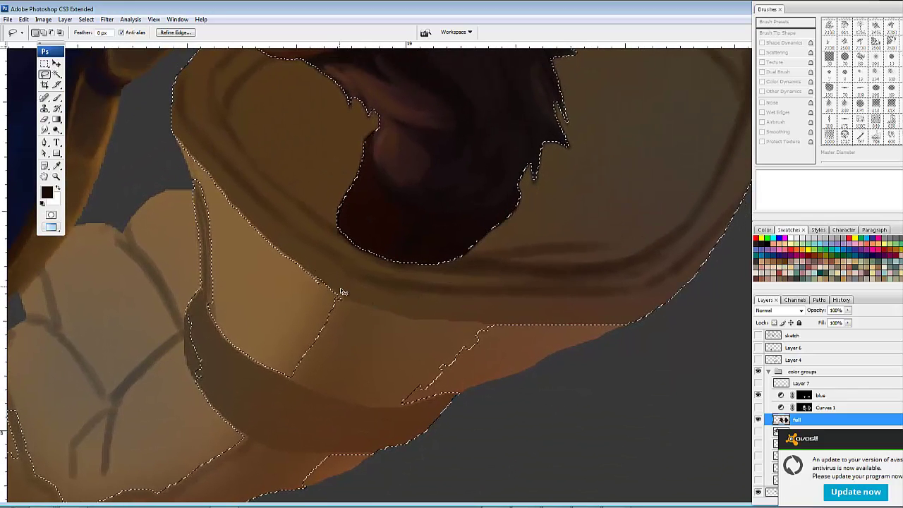
Step: Subtract the cuff's outer wall and the band below the rim from the selection with the Lasso
{"action": "left_click_drag", "start_coordinate": [405, 316], "coordinate": [463, 319]}
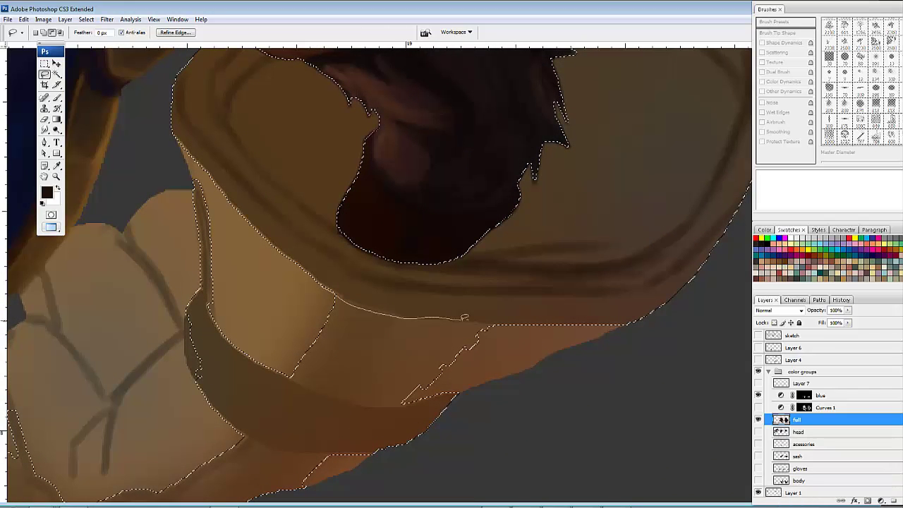
{"action": "mouse_move", "coordinate": [522, 326]}
{"action": "left_mouse_down"}
{"action": "mouse_move", "coordinate": [391, 463]}
{"action": "mouse_move", "coordinate": [138, 405]}
{"action": "mouse_move", "coordinate": [122, 239]}
{"action": "mouse_move", "coordinate": [131, 166]}
{"action": "left_mouse_up"}
{"action": "mouse_move", "coordinate": [254, 254]}
{"action": "left_mouse_down"}
{"action": "mouse_move", "coordinate": [293, 276]}
{"action": "mouse_move", "coordinate": [232, 185]}
{"action": "mouse_move", "coordinate": [215, 241]}
{"action": "left_mouse_up"}
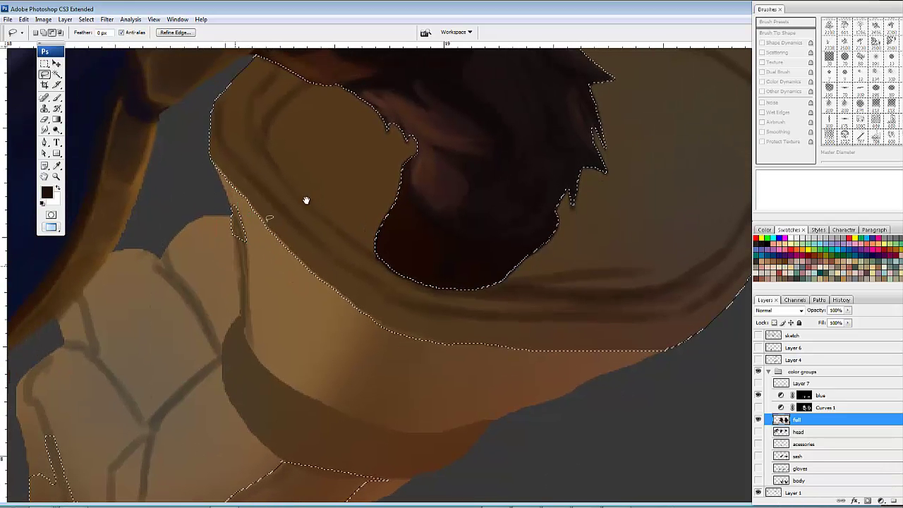
{"action": "mouse_move", "coordinate": [403, 308]}
{"action": "left_mouse_down"}
{"action": "mouse_move", "coordinate": [314, 316]}
{"action": "mouse_move", "coordinate": [318, 355]}
{"action": "mouse_move", "coordinate": [431, 299]}
{"action": "mouse_move", "coordinate": [352, 369]}
{"action": "left_mouse_up"}
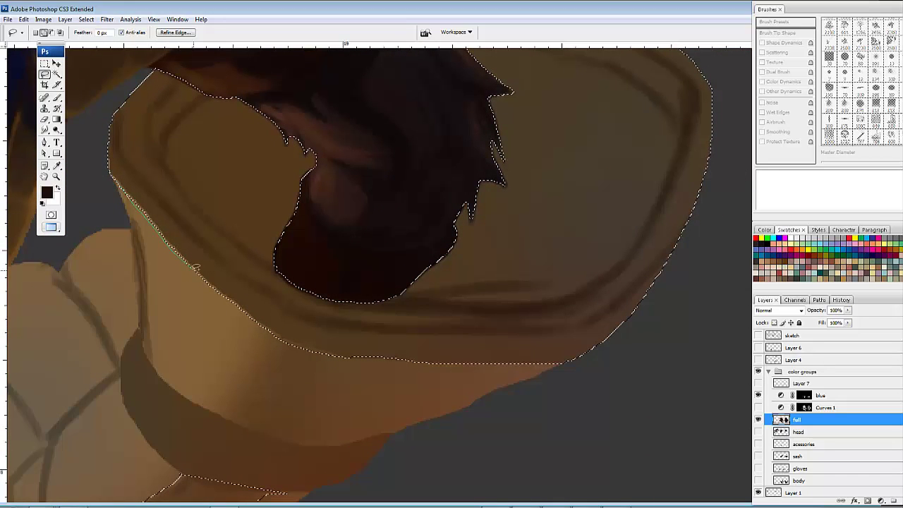
Step: Smooth the selection's edge along the underside of the cuff's rim with small Lasso additions
{"action": "left_click_drag", "start_coordinate": [291, 319], "coordinate": [111, 163]}
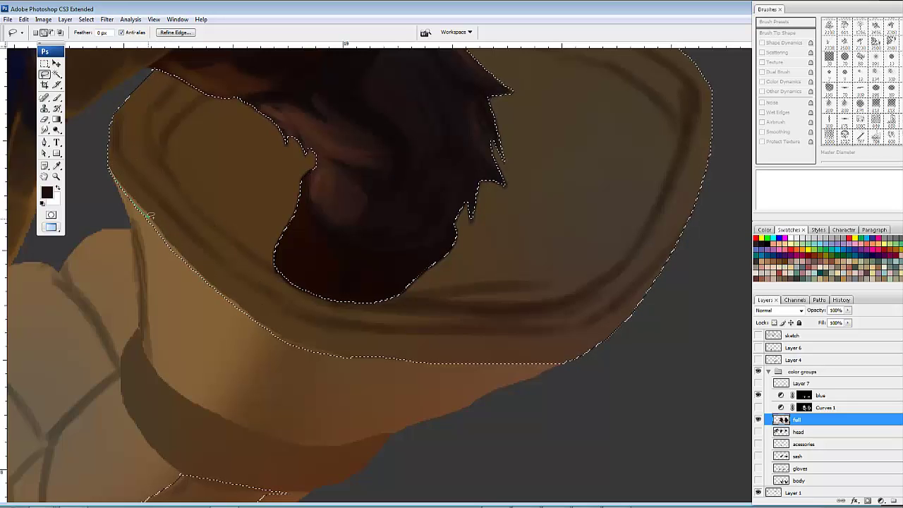
{"action": "left_click_drag", "start_coordinate": [268, 270], "coordinate": [266, 268]}
{"action": "left_click_drag", "start_coordinate": [113, 171], "coordinate": [162, 232]}
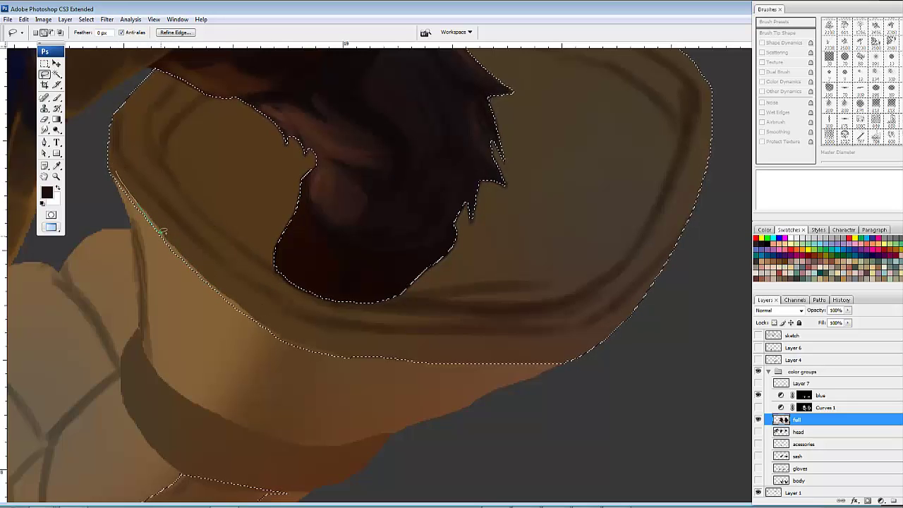
{"action": "left_click_drag", "start_coordinate": [299, 335], "coordinate": [299, 336]}
{"action": "left_click_drag", "start_coordinate": [188, 251], "coordinate": [244, 310]}
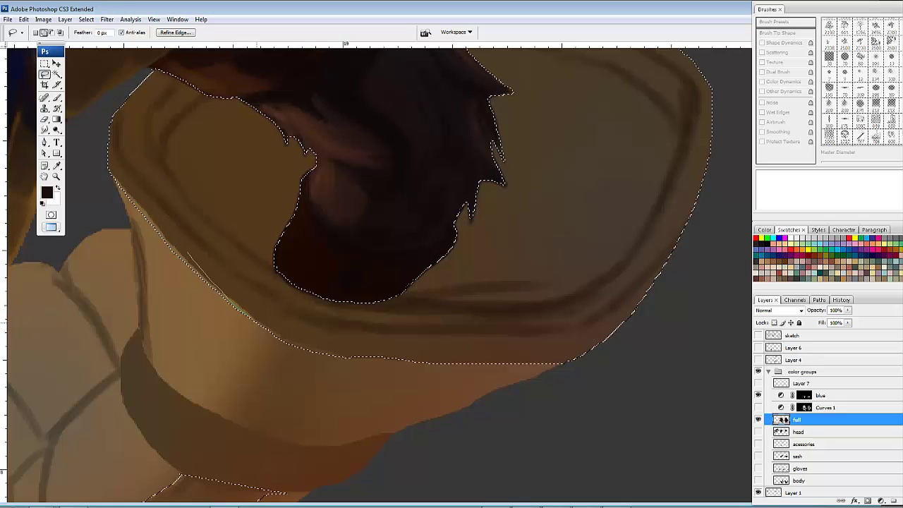
{"action": "left_click_drag", "start_coordinate": [316, 346], "coordinate": [315, 345]}
{"action": "mouse_move", "coordinate": [299, 283]}
{"action": "left_mouse_down"}
{"action": "mouse_move", "coordinate": [388, 233]}
{"action": "mouse_move", "coordinate": [409, 206]}
{"action": "left_mouse_up"}
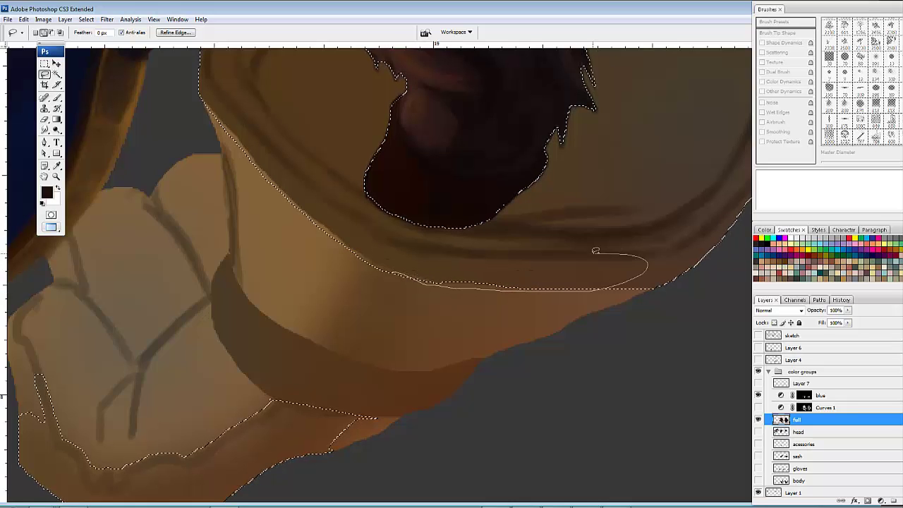
{"action": "left_click_drag", "start_coordinate": [595, 250], "coordinate": [593, 254]}
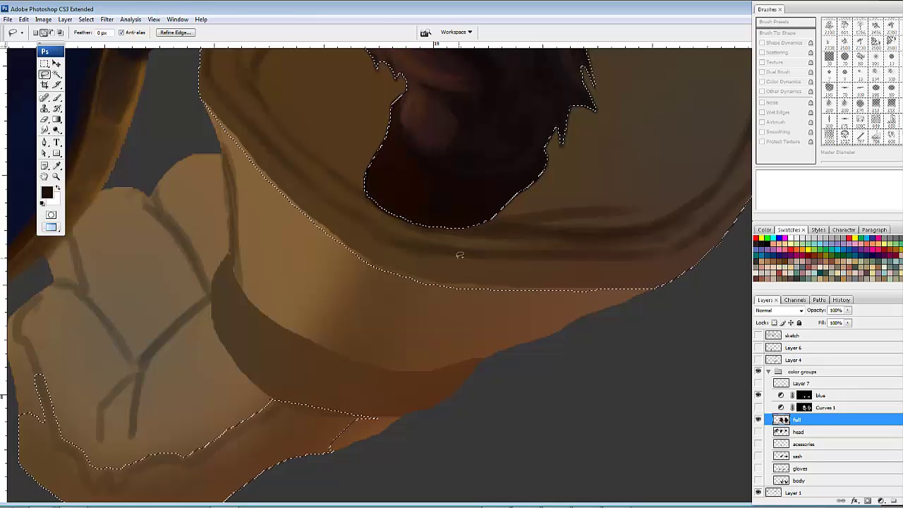
Step: Even out the selection at the rim's lower outer corner and drop the remaining hand area from it
{"action": "left_click_drag", "start_coordinate": [652, 280], "coordinate": [581, 278]}
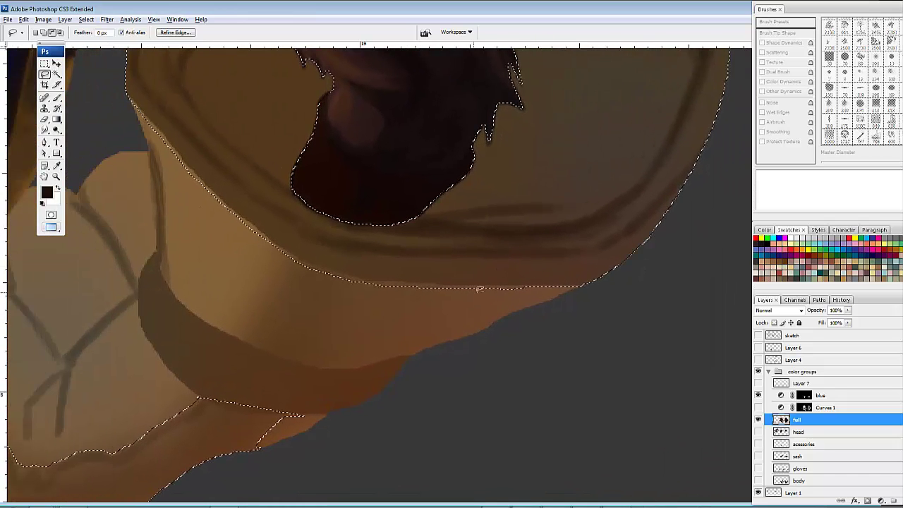
{"action": "left_click_drag", "start_coordinate": [435, 294], "coordinate": [494, 287]}
{"action": "left_click_drag", "start_coordinate": [556, 296], "coordinate": [451, 341]}
{"action": "mouse_move", "coordinate": [559, 321]}
{"action": "left_mouse_down"}
{"action": "mouse_move", "coordinate": [683, 252]}
{"action": "mouse_move", "coordinate": [857, 186]}
{"action": "left_mouse_up"}
{"action": "mouse_move", "coordinate": [663, 259]}
{"action": "left_mouse_down"}
{"action": "mouse_move", "coordinate": [330, 166]}
{"action": "mouse_move", "coordinate": [635, 272]}
{"action": "left_mouse_up"}
{"action": "mouse_move", "coordinate": [577, 245]}
{"action": "left_mouse_down"}
{"action": "mouse_move", "coordinate": [549, 242]}
{"action": "mouse_move", "coordinate": [452, 303]}
{"action": "left_mouse_up"}
{"action": "left_click_drag", "start_coordinate": [609, 300], "coordinate": [494, 417]}
{"action": "left_click_drag", "start_coordinate": [532, 311], "coordinate": [465, 345]}
{"action": "key", "text": "ctrl+minus"}
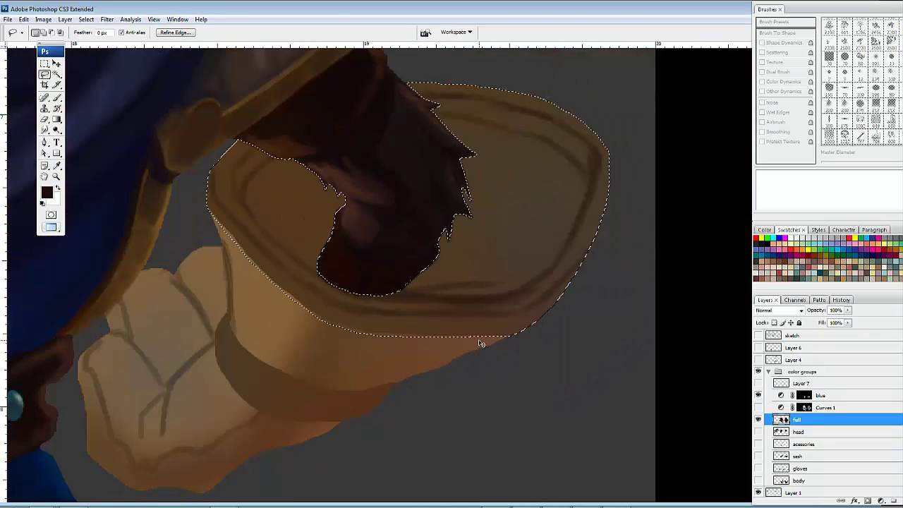
Step: Sample the rim's brown and brush it along the outer edge of the cuff's rim inside the selection
{"action": "left_click_drag", "start_coordinate": [582, 281], "coordinate": [598, 310]}
{"action": "key", "text": "b"}
{"action": "left_click_drag", "start_coordinate": [494, 288], "coordinate": [524, 282]}
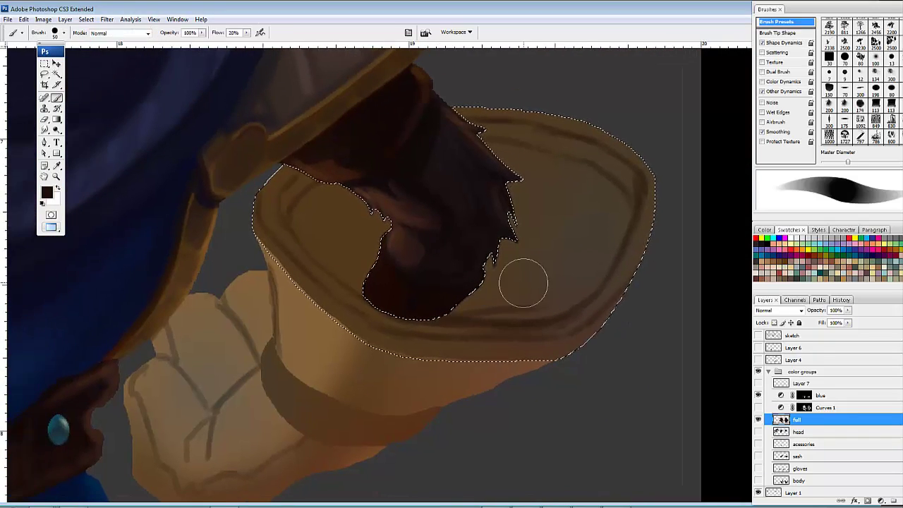
{"action": "left_click", "coordinate": [414, 345], "text": "alt"}
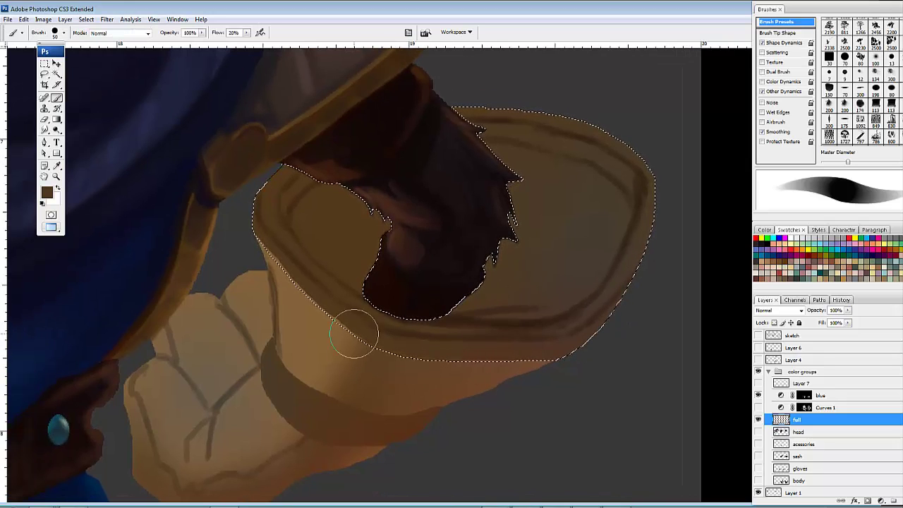
{"action": "mouse_move", "coordinate": [325, 317]}
{"action": "left_mouse_down"}
{"action": "mouse_move", "coordinate": [366, 336]}
{"action": "mouse_move", "coordinate": [344, 331]}
{"action": "mouse_move", "coordinate": [314, 293]}
{"action": "left_mouse_up"}
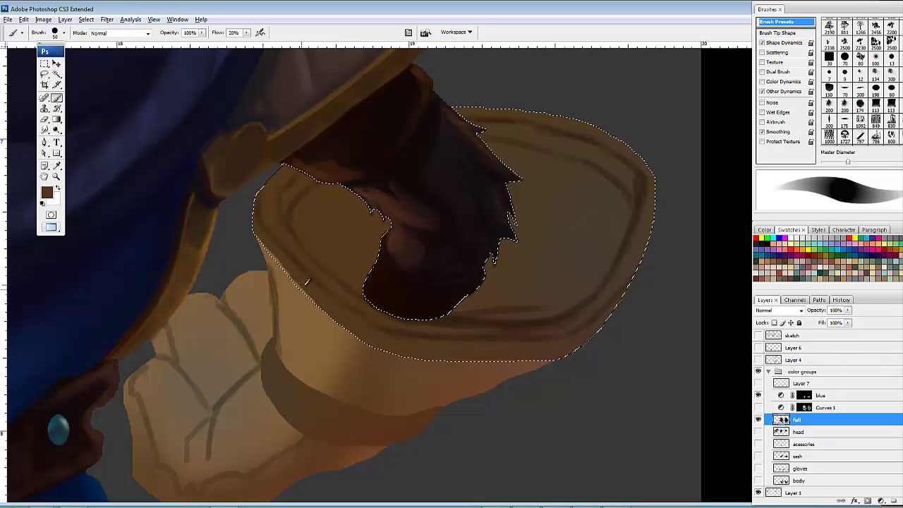
{"action": "mouse_move", "coordinate": [256, 266]}
{"action": "left_mouse_down"}
{"action": "mouse_move", "coordinate": [309, 304]}
{"action": "mouse_move", "coordinate": [269, 269]}
{"action": "left_mouse_up"}
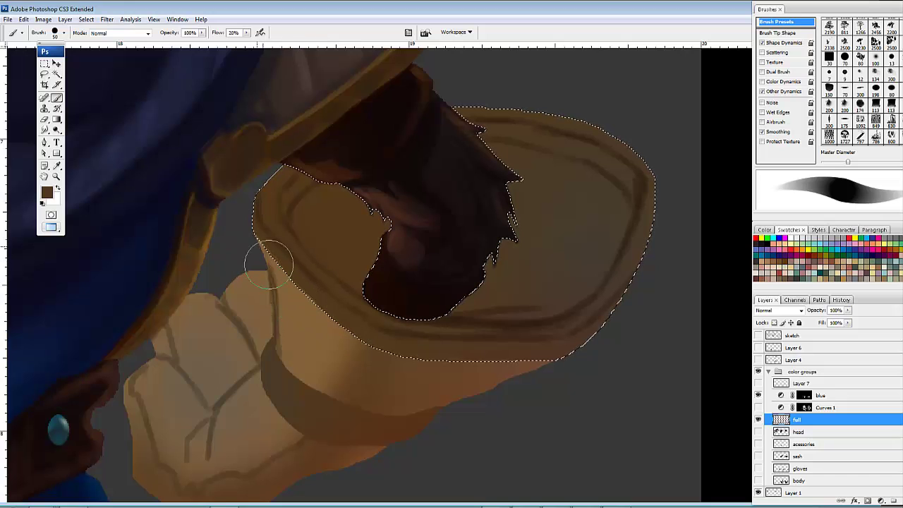
{"action": "mouse_move", "coordinate": [458, 350]}
{"action": "left_mouse_down"}
{"action": "mouse_move", "coordinate": [432, 324]}
{"action": "mouse_move", "coordinate": [532, 334]}
{"action": "mouse_move", "coordinate": [450, 350]}
{"action": "mouse_move", "coordinate": [478, 361]}
{"action": "left_mouse_up"}
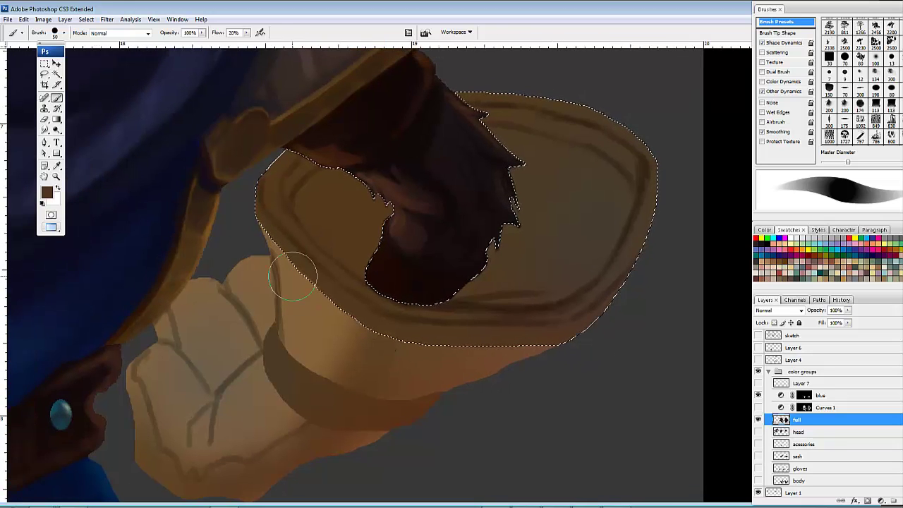
{"action": "left_click_drag", "start_coordinate": [286, 248], "coordinate": [266, 246]}
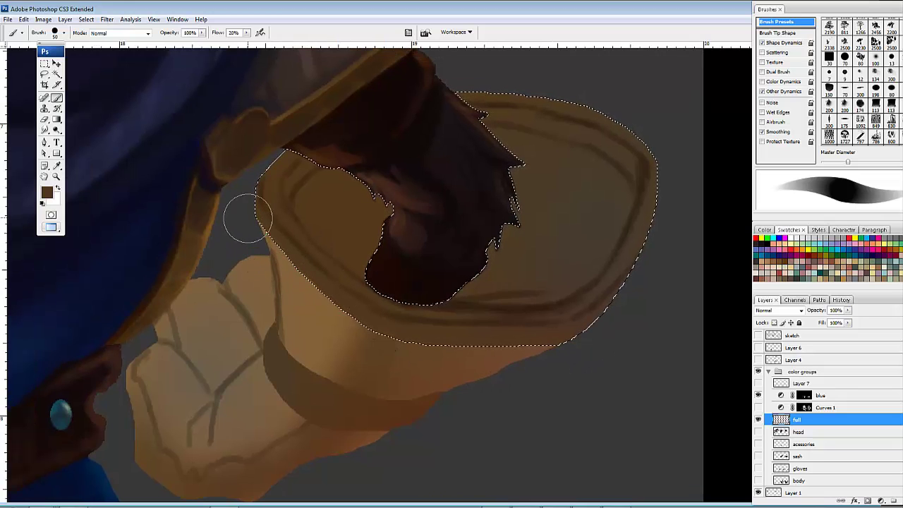
{"action": "left_click_drag", "start_coordinate": [397, 280], "coordinate": [416, 304]}
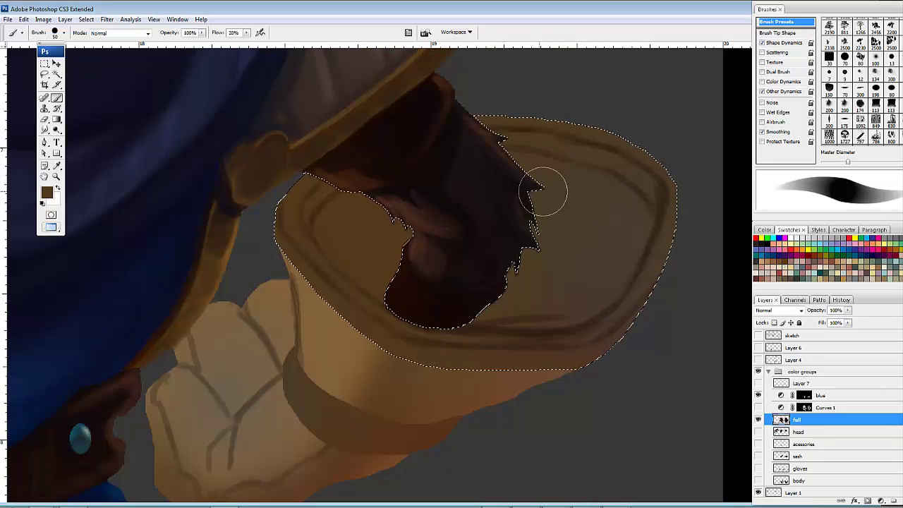
Step: Pick a dark brown and paint the inside of the cuff with it on both sides of the forearm
{"action": "left_click_drag", "start_coordinate": [292, 309], "coordinate": [544, 233]}
{"action": "left_click_drag", "start_coordinate": [179, 325], "coordinate": [489, 288]}
{"action": "left_click_drag", "start_coordinate": [205, 333], "coordinate": [71, 284]}
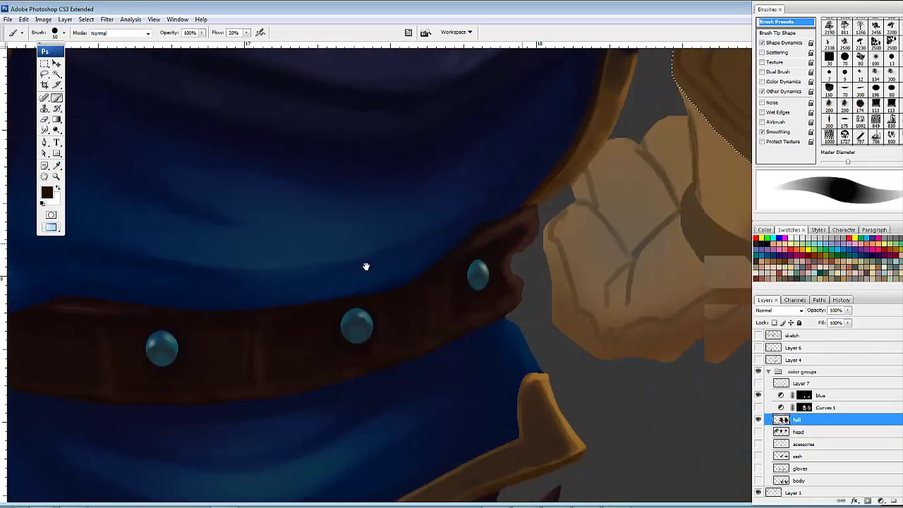
{"action": "left_click_drag", "start_coordinate": [695, 292], "coordinate": [233, 478]}
{"action": "mouse_move", "coordinate": [422, 331]}
{"action": "left_mouse_down"}
{"action": "mouse_move", "coordinate": [486, 329]}
{"action": "mouse_move", "coordinate": [428, 339]}
{"action": "mouse_move", "coordinate": [423, 326]}
{"action": "mouse_move", "coordinate": [527, 322]}
{"action": "mouse_move", "coordinate": [557, 261]}
{"action": "mouse_move", "coordinate": [452, 296]}
{"action": "mouse_move", "coordinate": [402, 335]}
{"action": "mouse_move", "coordinate": [542, 269]}
{"action": "mouse_move", "coordinate": [435, 193]}
{"action": "mouse_move", "coordinate": [438, 172]}
{"action": "mouse_move", "coordinate": [477, 171]}
{"action": "mouse_move", "coordinate": [557, 198]}
{"action": "mouse_move", "coordinate": [572, 262]}
{"action": "mouse_move", "coordinate": [484, 329]}
{"action": "mouse_move", "coordinate": [502, 204]}
{"action": "mouse_move", "coordinate": [544, 222]}
{"action": "left_mouse_up"}
{"action": "mouse_move", "coordinate": [303, 233]}
{"action": "left_mouse_down"}
{"action": "mouse_move", "coordinate": [332, 296]}
{"action": "mouse_move", "coordinate": [346, 253]}
{"action": "mouse_move", "coordinate": [322, 284]}
{"action": "mouse_move", "coordinate": [292, 284]}
{"action": "mouse_move", "coordinate": [345, 311]}
{"action": "mouse_move", "coordinate": [319, 307]}
{"action": "mouse_move", "coordinate": [259, 252]}
{"action": "mouse_move", "coordinate": [294, 210]}
{"action": "mouse_move", "coordinate": [313, 231]}
{"action": "mouse_move", "coordinate": [277, 219]}
{"action": "mouse_move", "coordinate": [252, 246]}
{"action": "mouse_move", "coordinate": [287, 208]}
{"action": "mouse_move", "coordinate": [262, 227]}
{"action": "mouse_move", "coordinate": [265, 258]}
{"action": "left_mouse_up"}
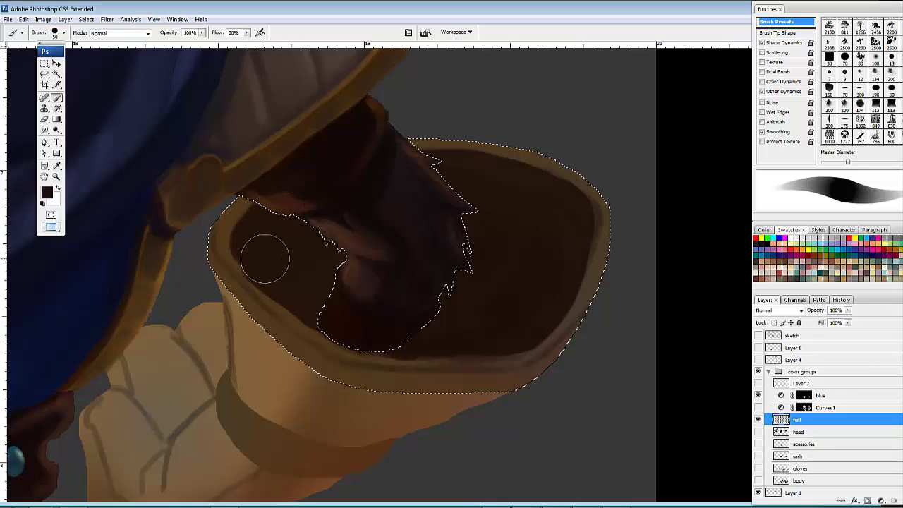
{"action": "mouse_move", "coordinate": [497, 307]}
{"action": "left_mouse_down"}
{"action": "mouse_move", "coordinate": [519, 290]}
{"action": "mouse_move", "coordinate": [501, 313]}
{"action": "left_mouse_up"}
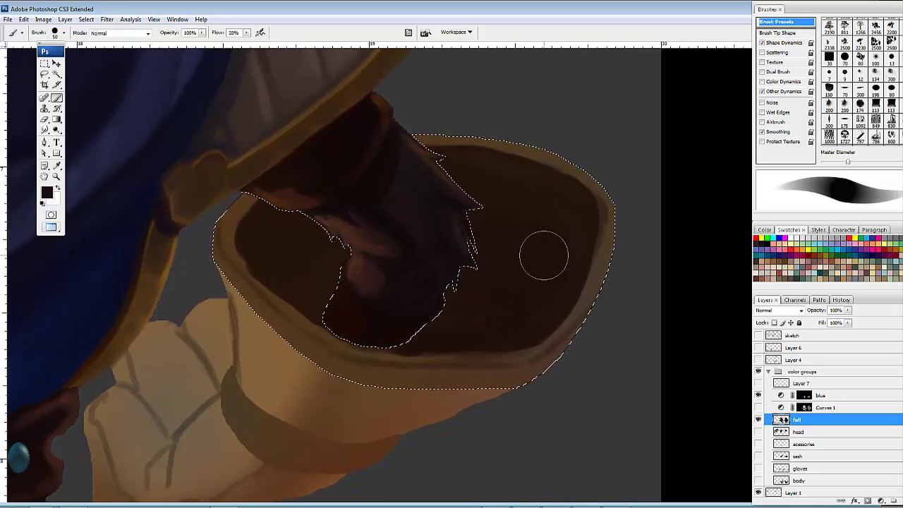
Step: Reduce the brush to 25, sample the rim's brown and even out the rim on the body side and along the cuff's far edge
{"action": "key", "text": "bracketleft"}
{"action": "key", "text": "bracketleft"}
{"action": "key", "text": "bracketleft"}
{"action": "key", "text": "bracketleft"}
{"action": "key", "text": "bracketleft"}
{"action": "mouse_move", "coordinate": [301, 224]}
{"action": "left_mouse_down"}
{"action": "mouse_move", "coordinate": [330, 216]}
{"action": "mouse_move", "coordinate": [231, 202]}
{"action": "left_mouse_up"}
{"action": "left_click", "coordinate": [267, 204], "text": "alt"}
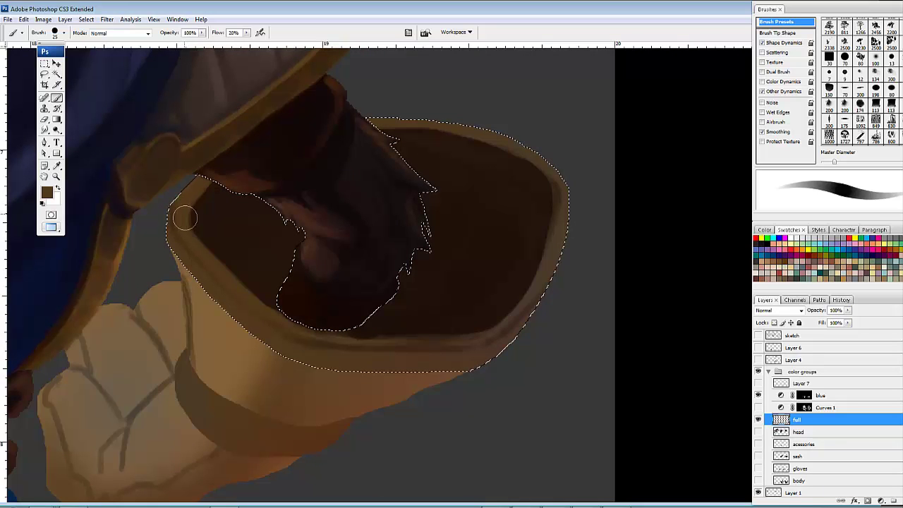
{"action": "left_click_drag", "start_coordinate": [311, 185], "coordinate": [342, 181]}
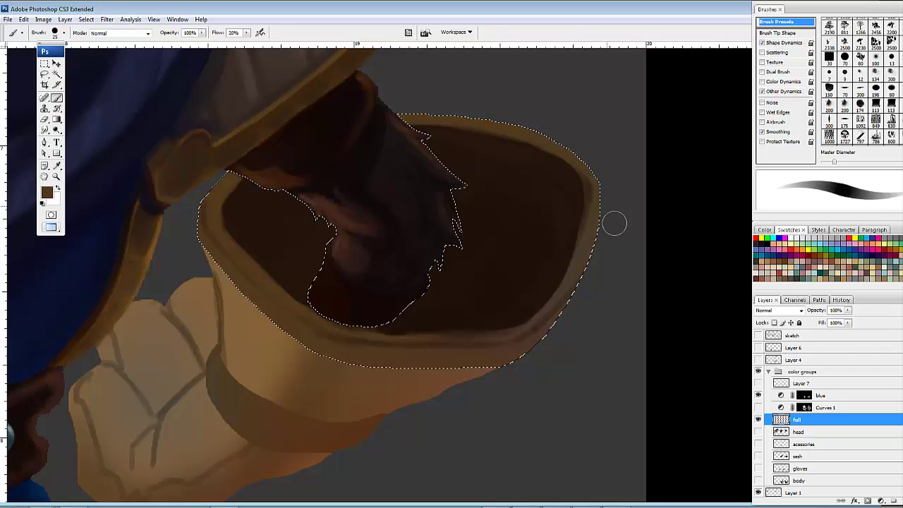
{"action": "left_click_drag", "start_coordinate": [615, 223], "coordinate": [517, 209]}
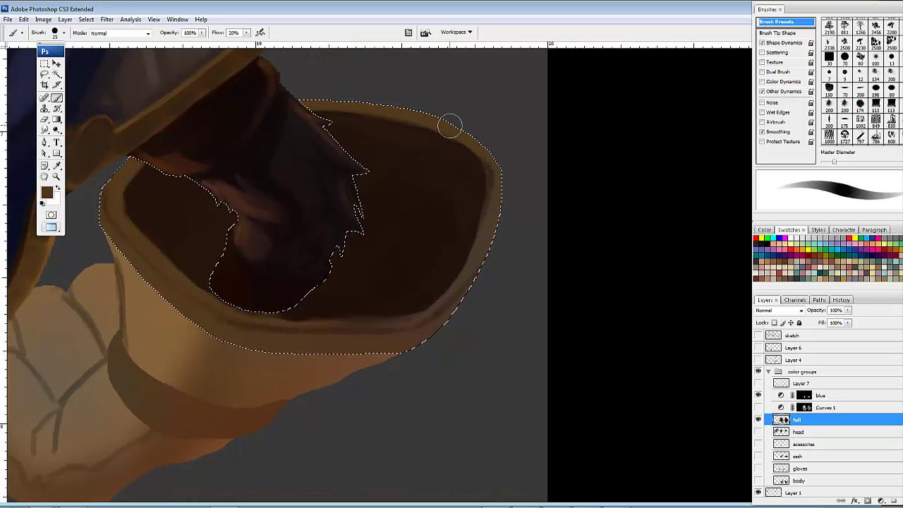
{"action": "left_click_drag", "start_coordinate": [502, 205], "coordinate": [514, 201]}
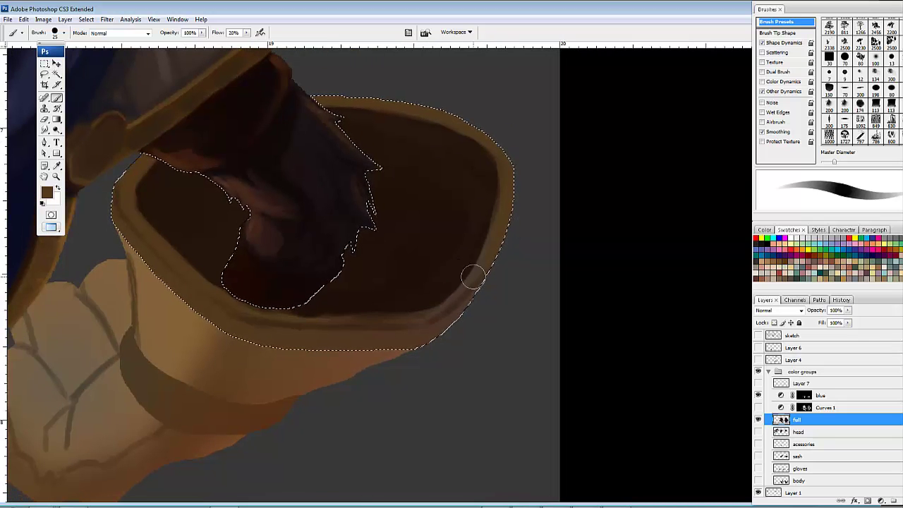
Step: Sample a greyer brown from the rim and paint its outer corner, refining the lower inner edge with a size 10 brush
{"action": "left_click", "coordinate": [474, 278], "text": "alt"}
{"action": "mouse_move", "coordinate": [478, 273]}
{"action": "left_mouse_down"}
{"action": "mouse_move", "coordinate": [497, 237]}
{"action": "mouse_move", "coordinate": [486, 250]}
{"action": "left_mouse_up"}
{"action": "left_click", "coordinate": [485, 248], "text": "alt"}
{"action": "key", "text": "bracketleft"}
{"action": "key", "text": "bracketleft"}
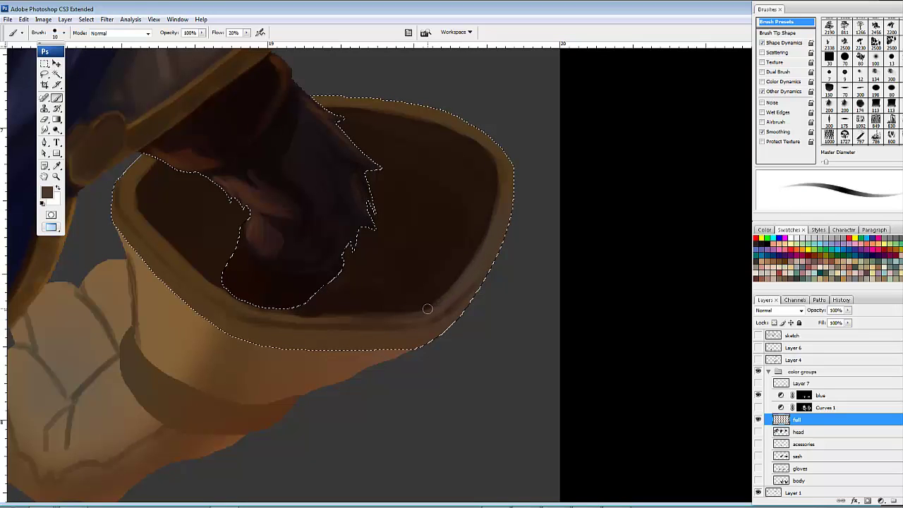
{"action": "left_click_drag", "start_coordinate": [379, 315], "coordinate": [516, 254]}
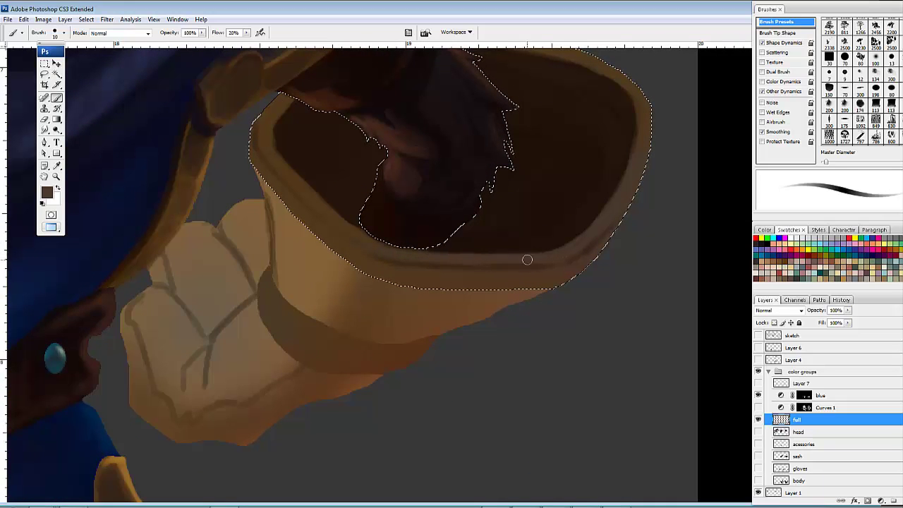
{"action": "left_click_drag", "start_coordinate": [539, 257], "coordinate": [421, 251]}
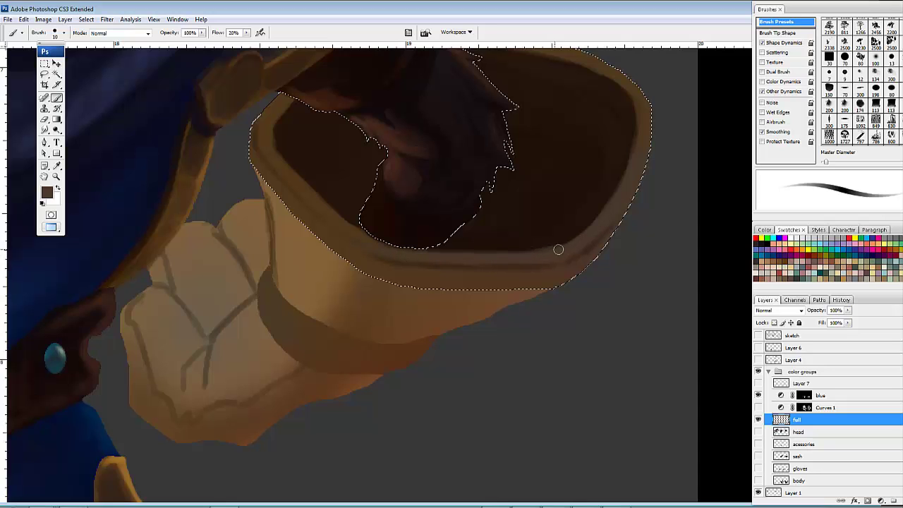
{"action": "left_click_drag", "start_coordinate": [499, 198], "coordinate": [485, 238]}
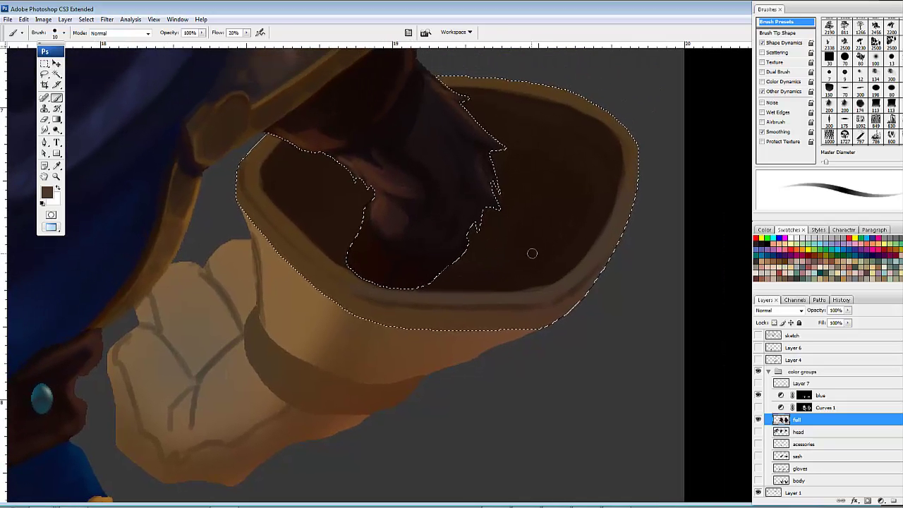
Step: Sample the dark brown inside the cuff and clean up the boundary between the interior and the rim on both sides of the forearm
{"action": "left_click", "coordinate": [531, 248], "text": "alt"}
{"action": "left_click_drag", "start_coordinate": [536, 274], "coordinate": [582, 308]}
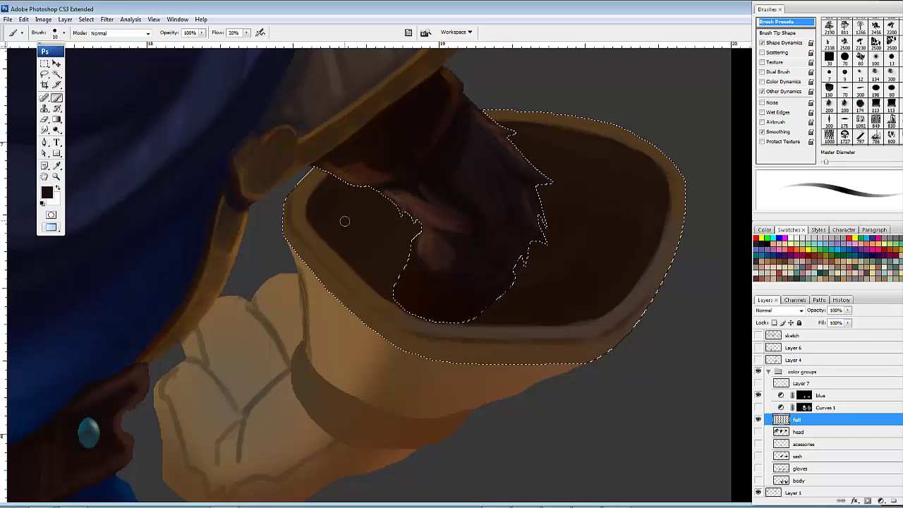
{"action": "mouse_move", "coordinate": [454, 291]}
{"action": "left_mouse_down"}
{"action": "mouse_move", "coordinate": [408, 271]}
{"action": "mouse_move", "coordinate": [463, 230]}
{"action": "mouse_move", "coordinate": [488, 262]}
{"action": "mouse_move", "coordinate": [433, 267]}
{"action": "left_mouse_up"}
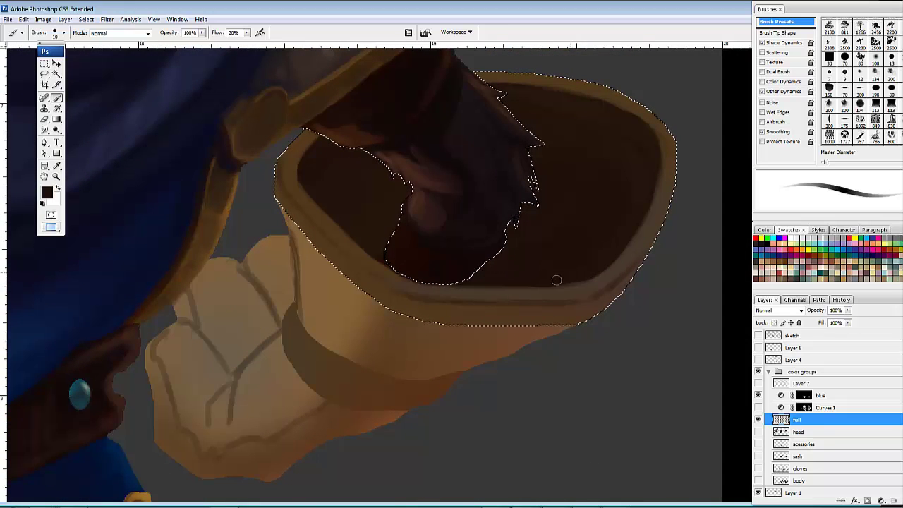
{"action": "left_click_drag", "start_coordinate": [587, 272], "coordinate": [552, 277]}
{"action": "left_click_drag", "start_coordinate": [653, 144], "coordinate": [609, 110]}
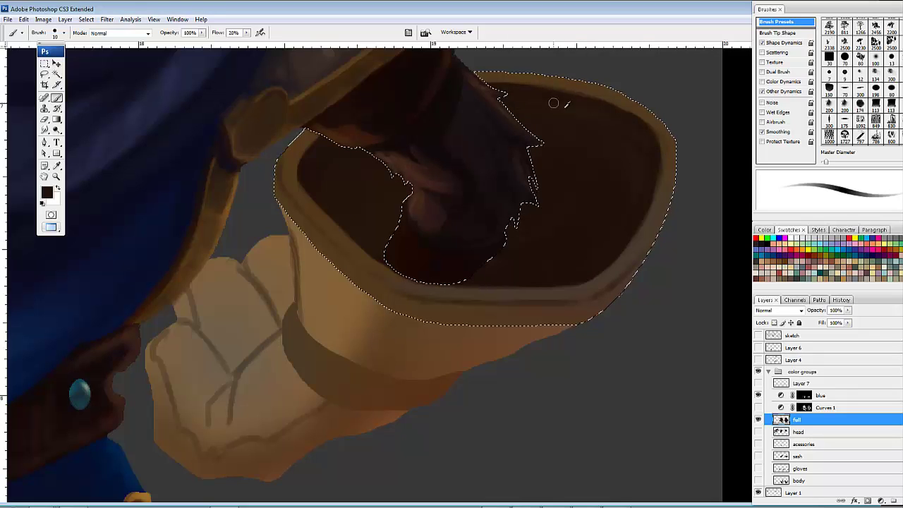
{"action": "left_click_drag", "start_coordinate": [582, 181], "coordinate": [575, 234]}
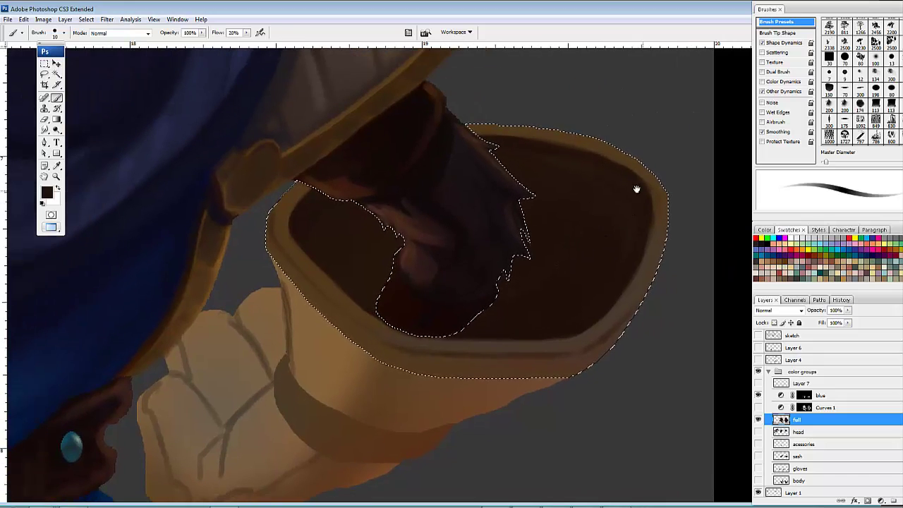
Step: Choose a soft airbrush, enlarge it to 175 and softly lighten the inside of the cuff with a warmer brown
{"action": "key", "text": "ctrl+minus"}
{"action": "key", "text": "ctrl+minus"}
{"action": "key", "text": "ctrl+minus"}
{"action": "left_click_drag", "start_coordinate": [390, 261], "coordinate": [644, 241]}
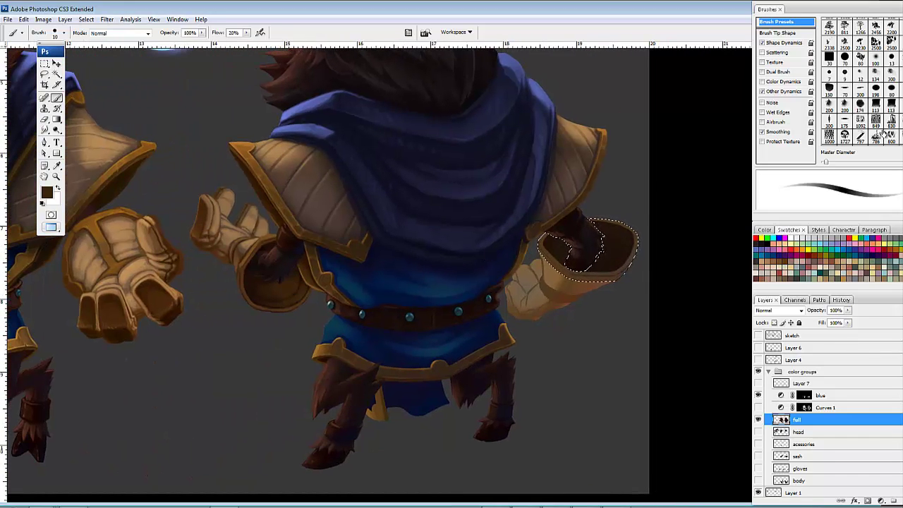
{"action": "left_click", "coordinate": [860, 92]}
{"action": "scroll", "coordinate": [514, 236], "scroll_direction": "right", "scroll_amount": 5}
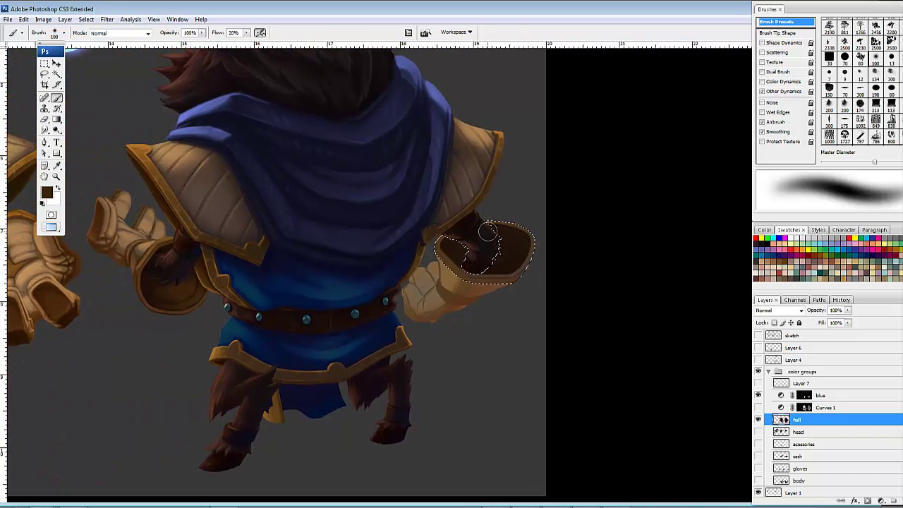
{"action": "left_click_drag", "start_coordinate": [456, 259], "coordinate": [470, 261]}
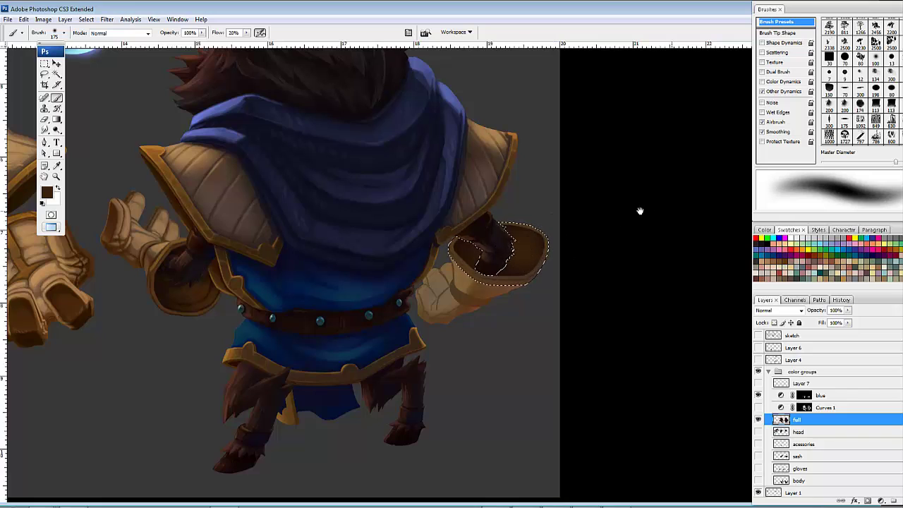
{"action": "left_click_drag", "start_coordinate": [545, 249], "coordinate": [545, 256]}
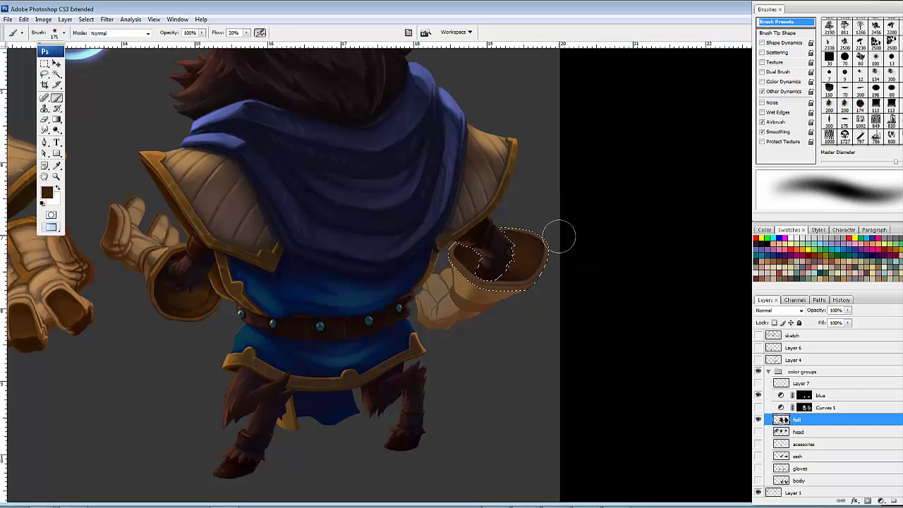
{"action": "left_click_drag", "start_coordinate": [586, 222], "coordinate": [666, 214]}
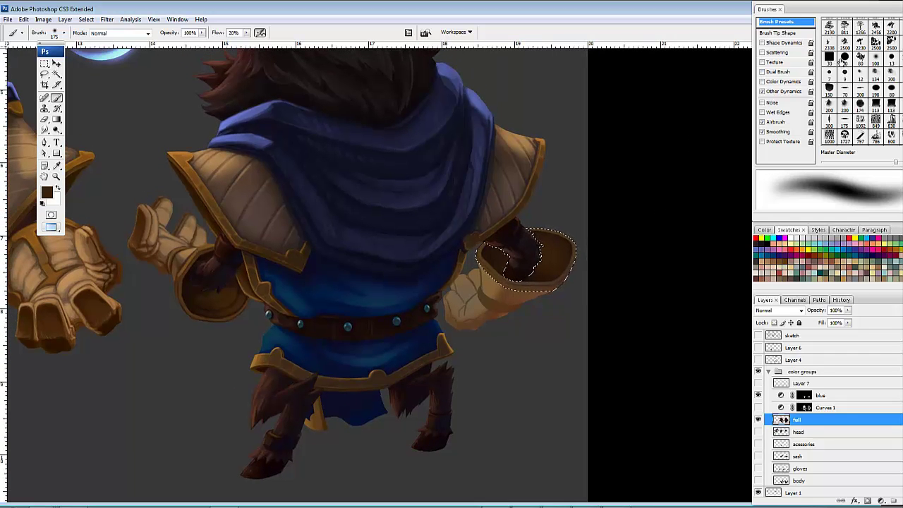
Step: Choose the 70-pixel hard round brush and go through its Shape Dynamics and Other Dynamics, keeping opacity and flow controlled by Pen Pressure
{"action": "left_click", "coordinate": [844, 58]}
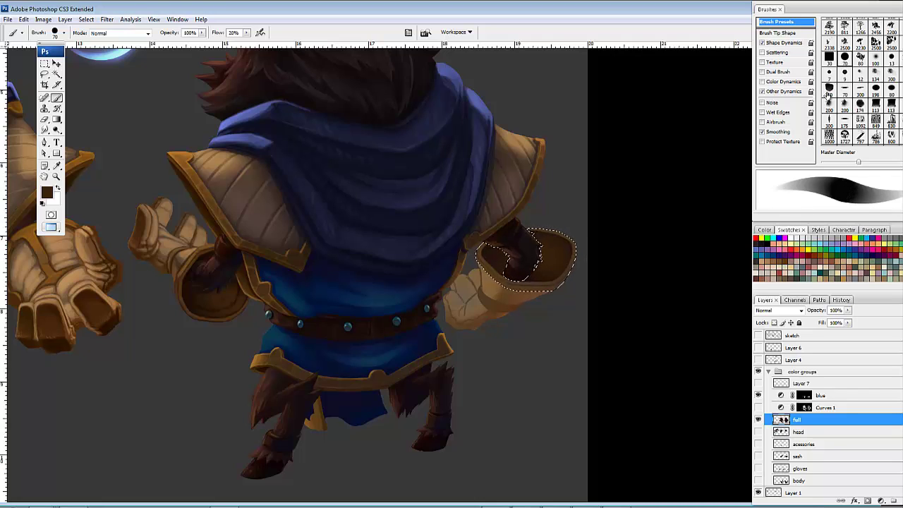
{"action": "left_click", "coordinate": [779, 43]}
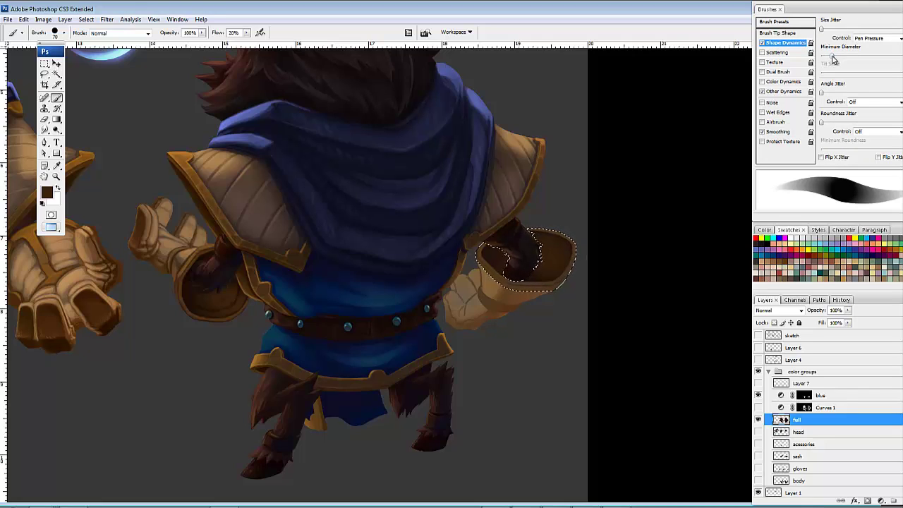
{"action": "left_click", "coordinate": [778, 34]}
{"action": "left_click", "coordinate": [783, 43]}
{"action": "left_click", "coordinate": [783, 93]}
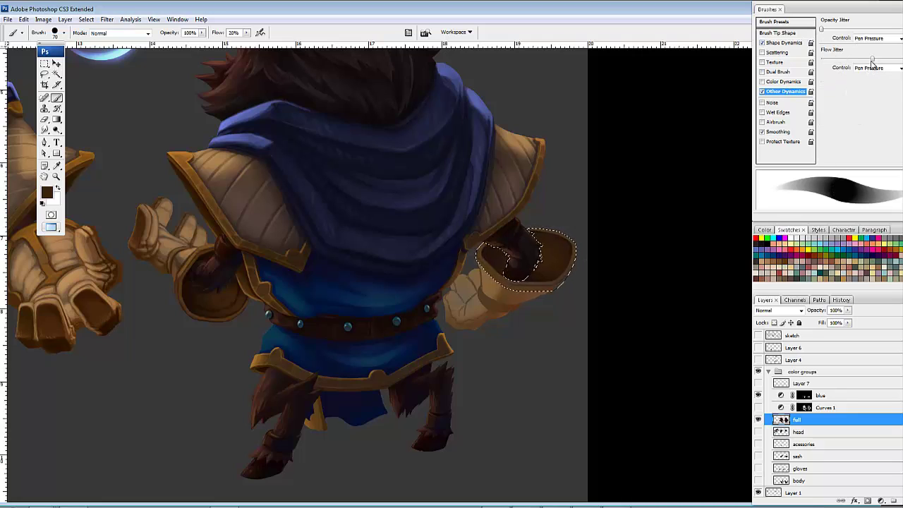
{"action": "mouse_move", "coordinate": [873, 62]}
{"action": "left_mouse_down"}
{"action": "mouse_move", "coordinate": [814, 64]}
{"action": "mouse_move", "coordinate": [871, 64]}
{"action": "left_mouse_up"}
{"action": "mouse_move", "coordinate": [822, 30]}
{"action": "left_mouse_down"}
{"action": "mouse_move", "coordinate": [867, 30]}
{"action": "mouse_move", "coordinate": [819, 35]}
{"action": "left_mouse_up"}
{"action": "mouse_move", "coordinate": [870, 61]}
{"action": "left_mouse_down"}
{"action": "mouse_move", "coordinate": [810, 72]}
{"action": "mouse_move", "coordinate": [875, 65]}
{"action": "left_mouse_up"}
{"action": "left_click", "coordinate": [875, 68]}
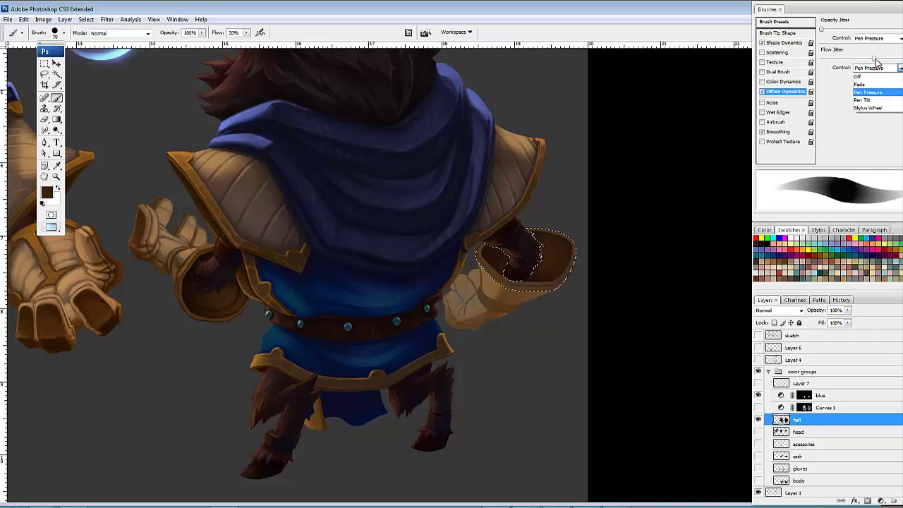
{"action": "left_click", "coordinate": [877, 63]}
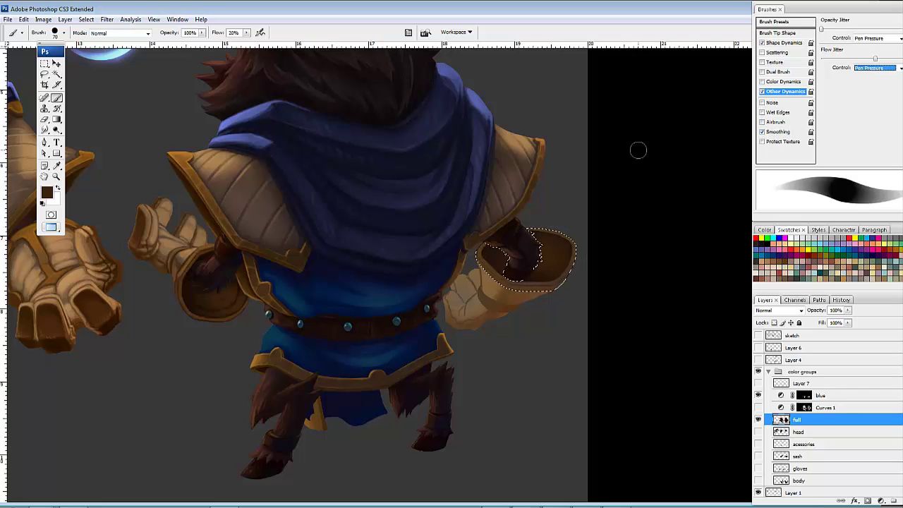
{"action": "left_click", "coordinate": [761, 132]}
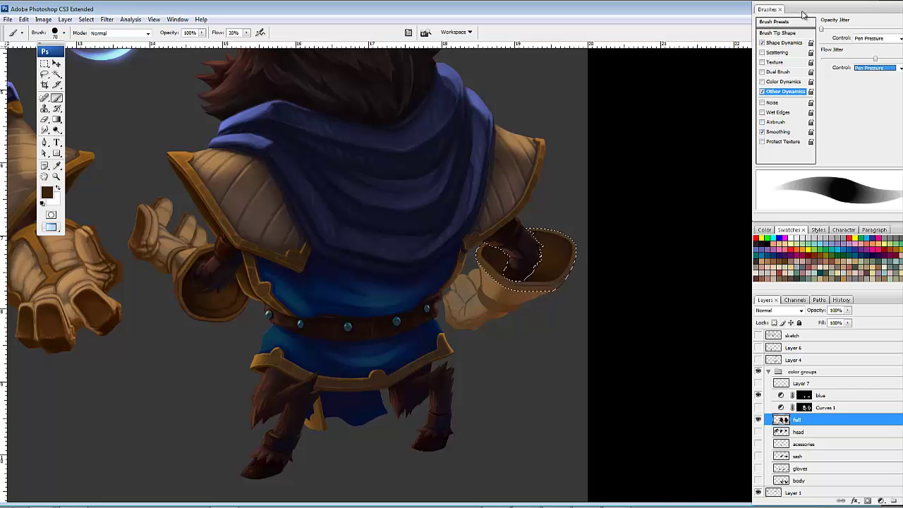
{"action": "left_click", "coordinate": [776, 22]}
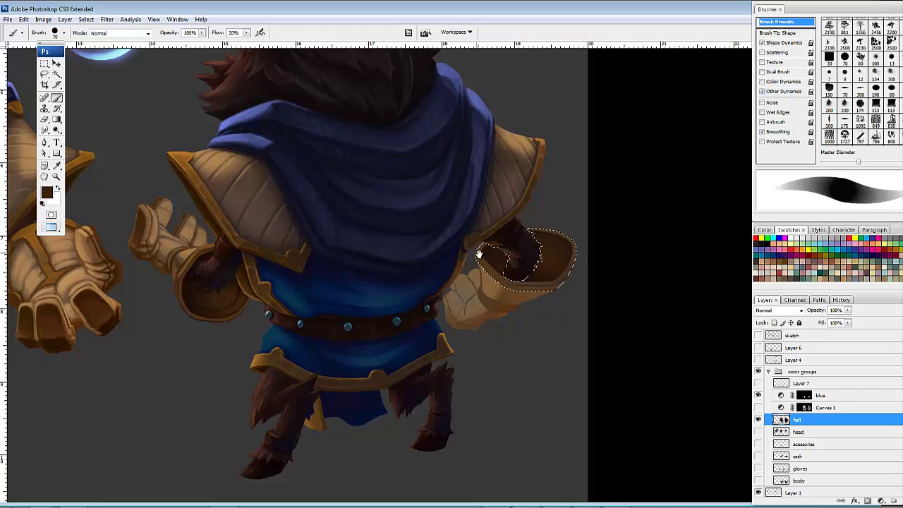
Step: Reduce the brush to 35, try a curved dark brown stroke inside the cuff and undo it
{"action": "mouse_move", "coordinate": [500, 264]}
{"action": "left_mouse_down"}
{"action": "mouse_move", "coordinate": [514, 238]}
{"action": "mouse_move", "coordinate": [529, 237]}
{"action": "left_mouse_up"}
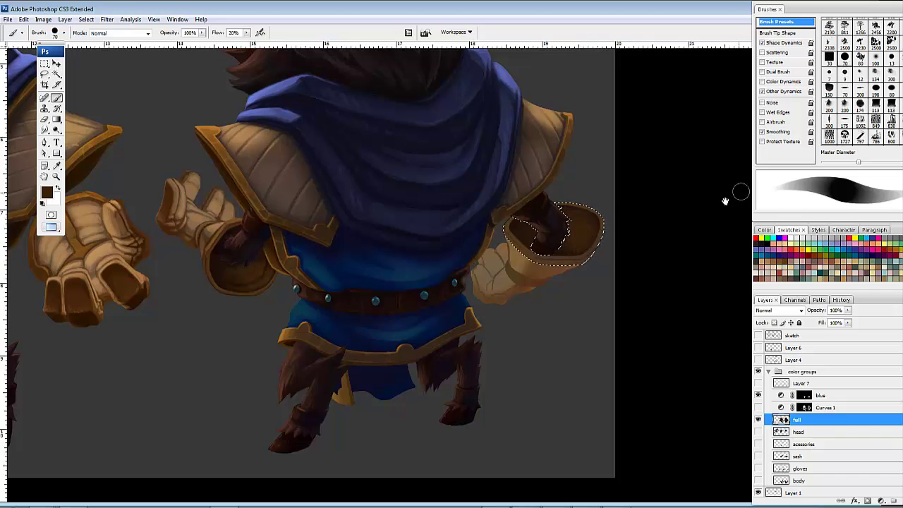
{"action": "left_click_drag", "start_coordinate": [643, 252], "coordinate": [642, 251]}
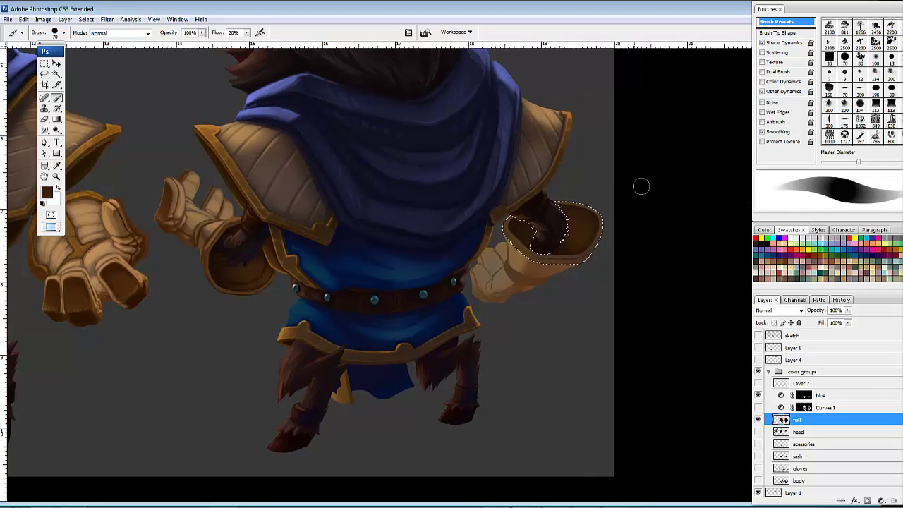
{"action": "left_click_drag", "start_coordinate": [575, 217], "coordinate": [577, 221]}
{"action": "key", "text": "ctrl+plus"}
{"action": "mouse_move", "coordinate": [570, 203]}
{"action": "left_mouse_down"}
{"action": "mouse_move", "coordinate": [533, 254]}
{"action": "mouse_move", "coordinate": [508, 266]}
{"action": "left_mouse_up"}
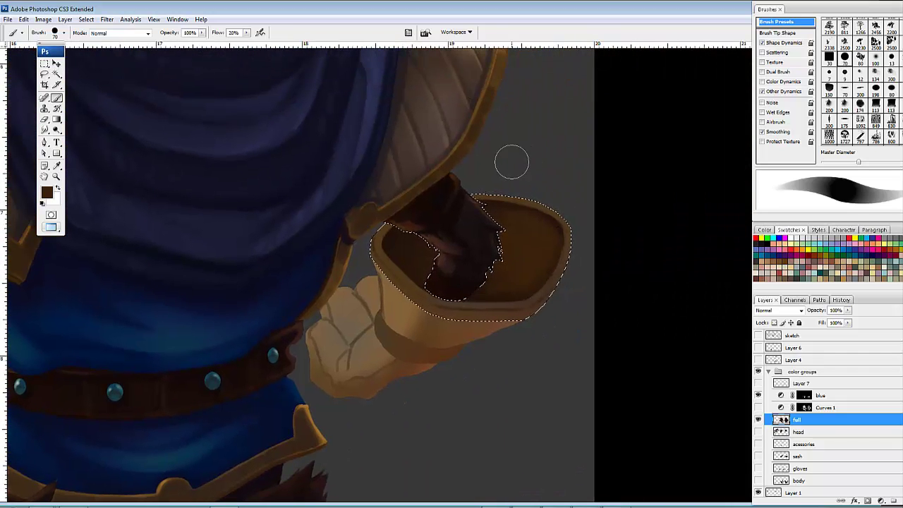
{"action": "key", "text": "bracketleft"}
{"action": "key", "text": "bracketleft"}
{"action": "key", "text": "bracketleft"}
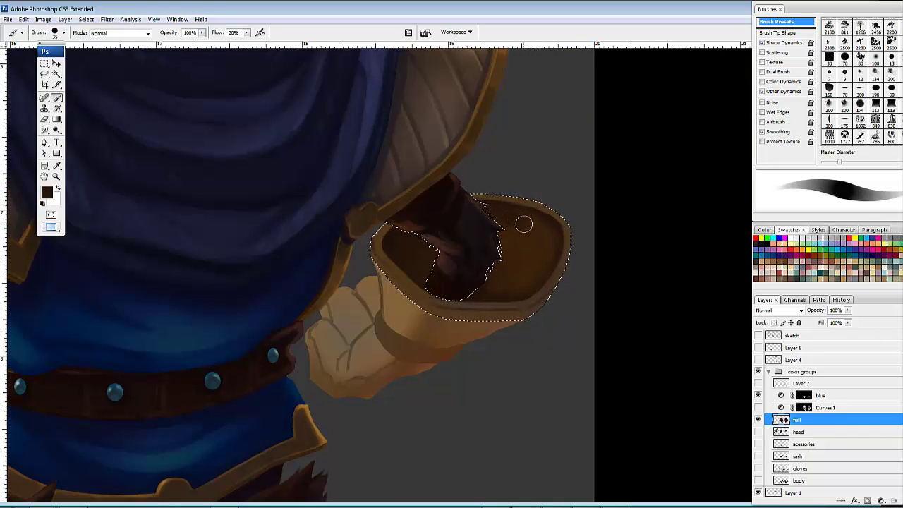
{"action": "left_click_drag", "start_coordinate": [533, 247], "coordinate": [524, 268]}
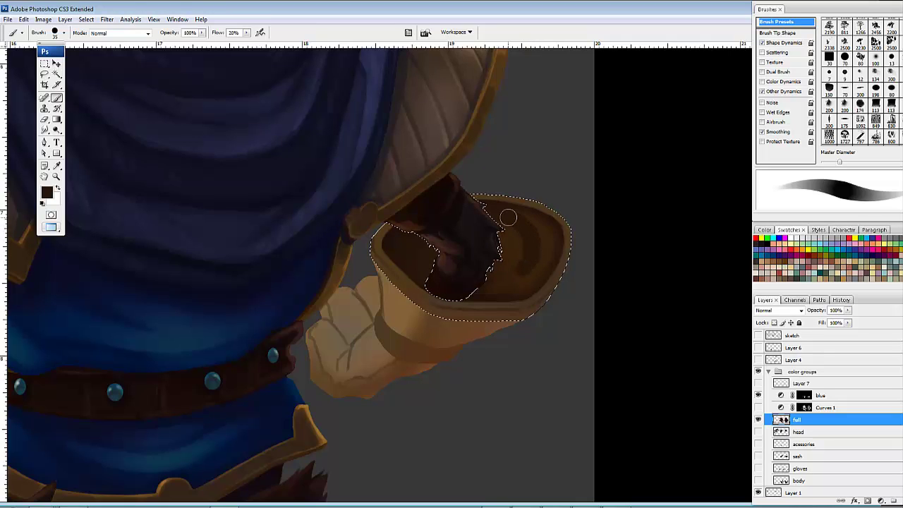
{"action": "key", "text": "ctrl+z"}
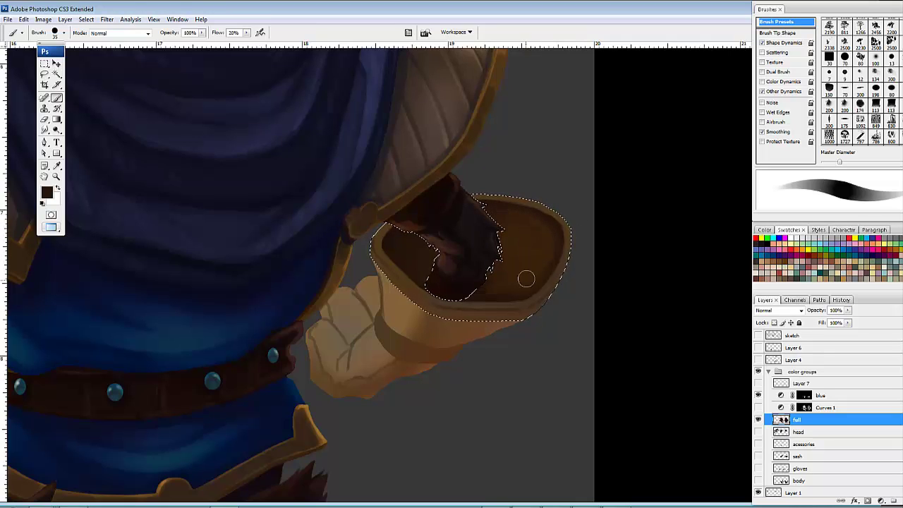
Step: Shade the cuff's interior beside the forearm with sampled dark browns and blend them towards the rim
{"action": "mouse_move", "coordinate": [507, 255]}
{"action": "left_mouse_down"}
{"action": "mouse_move", "coordinate": [483, 226]}
{"action": "mouse_move", "coordinate": [510, 294]}
{"action": "mouse_move", "coordinate": [511, 231]}
{"action": "mouse_move", "coordinate": [527, 272]}
{"action": "mouse_move", "coordinate": [524, 265]}
{"action": "mouse_move", "coordinate": [489, 293]}
{"action": "mouse_move", "coordinate": [492, 275]}
{"action": "mouse_move", "coordinate": [476, 294]}
{"action": "mouse_move", "coordinate": [489, 275]}
{"action": "mouse_move", "coordinate": [508, 286]}
{"action": "mouse_move", "coordinate": [494, 271]}
{"action": "mouse_move", "coordinate": [506, 300]}
{"action": "mouse_move", "coordinate": [500, 266]}
{"action": "mouse_move", "coordinate": [516, 275]}
{"action": "mouse_move", "coordinate": [510, 259]}
{"action": "mouse_move", "coordinate": [527, 285]}
{"action": "mouse_move", "coordinate": [507, 245]}
{"action": "mouse_move", "coordinate": [522, 289]}
{"action": "mouse_move", "coordinate": [506, 285]}
{"action": "left_mouse_up"}
{"action": "mouse_move", "coordinate": [471, 295]}
{"action": "left_mouse_down"}
{"action": "mouse_move", "coordinate": [487, 297]}
{"action": "mouse_move", "coordinate": [476, 299]}
{"action": "left_mouse_up"}
{"action": "left_click", "coordinate": [486, 286], "text": "alt"}
{"action": "mouse_move", "coordinate": [520, 277]}
{"action": "left_mouse_down"}
{"action": "mouse_move", "coordinate": [468, 293]}
{"action": "mouse_move", "coordinate": [493, 277]}
{"action": "left_mouse_up"}
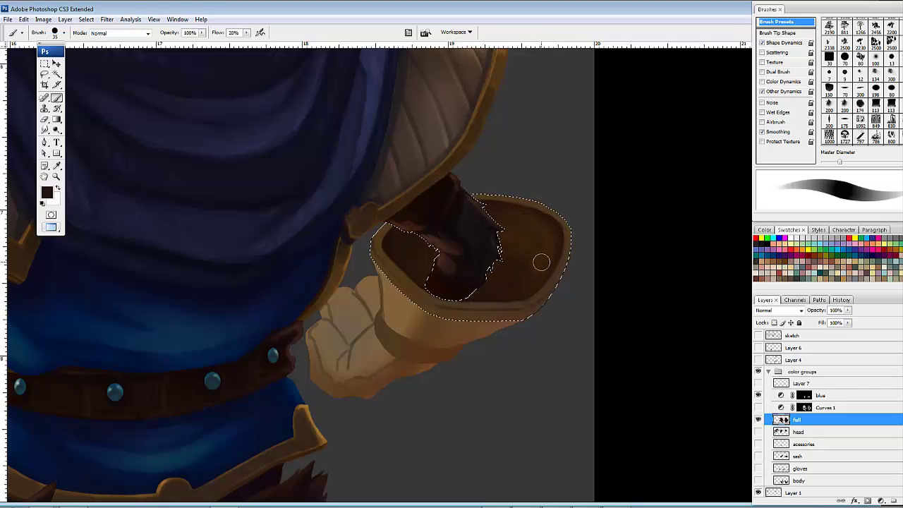
{"action": "mouse_move", "coordinate": [541, 263]}
{"action": "left_mouse_down"}
{"action": "mouse_move", "coordinate": [518, 236]}
{"action": "mouse_move", "coordinate": [540, 258]}
{"action": "mouse_move", "coordinate": [497, 234]}
{"action": "mouse_move", "coordinate": [541, 276]}
{"action": "mouse_move", "coordinate": [506, 229]}
{"action": "mouse_move", "coordinate": [548, 262]}
{"action": "mouse_move", "coordinate": [512, 240]}
{"action": "mouse_move", "coordinate": [517, 230]}
{"action": "mouse_move", "coordinate": [541, 234]}
{"action": "mouse_move", "coordinate": [539, 242]}
{"action": "mouse_move", "coordinate": [505, 227]}
{"action": "mouse_move", "coordinate": [538, 268]}
{"action": "mouse_move", "coordinate": [594, 238]}
{"action": "mouse_move", "coordinate": [532, 243]}
{"action": "mouse_move", "coordinate": [542, 266]}
{"action": "mouse_move", "coordinate": [513, 236]}
{"action": "mouse_move", "coordinate": [521, 251]}
{"action": "mouse_move", "coordinate": [488, 299]}
{"action": "mouse_move", "coordinate": [540, 227]}
{"action": "mouse_move", "coordinate": [512, 249]}
{"action": "left_mouse_up"}
{"action": "mouse_move", "coordinate": [517, 262]}
{"action": "left_mouse_down"}
{"action": "mouse_move", "coordinate": [547, 247]}
{"action": "mouse_move", "coordinate": [546, 232]}
{"action": "mouse_move", "coordinate": [516, 222]}
{"action": "left_mouse_up"}
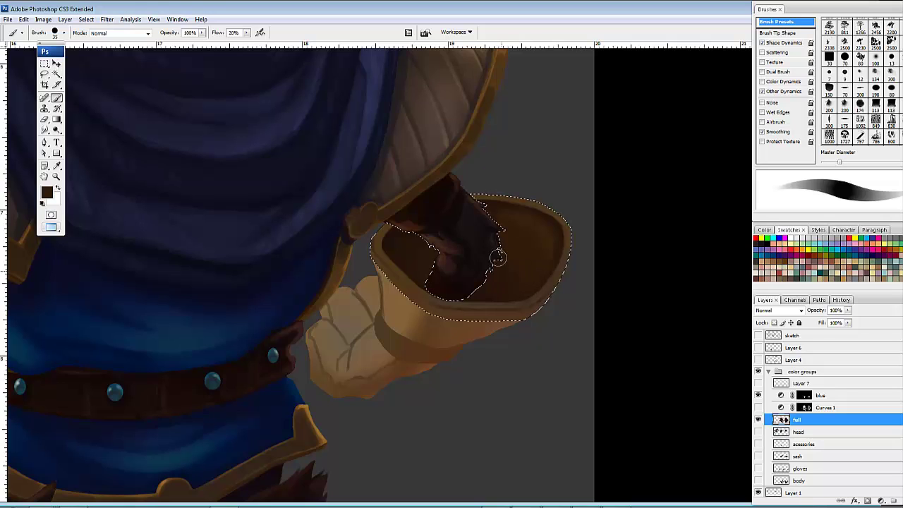
{"action": "mouse_move", "coordinate": [518, 302]}
{"action": "left_mouse_down"}
{"action": "mouse_move", "coordinate": [489, 276]}
{"action": "mouse_move", "coordinate": [520, 294]}
{"action": "mouse_move", "coordinate": [532, 284]}
{"action": "left_mouse_up"}
{"action": "left_click_drag", "start_coordinate": [528, 218], "coordinate": [543, 218]}
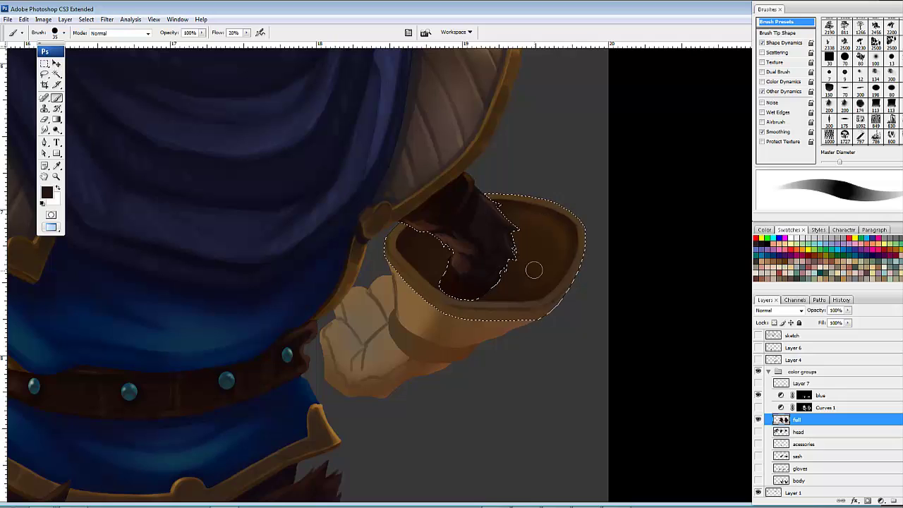
Step: Reduce the brush to 25, sample the rim's greyish brown and paint over the dark line along the lower rim
{"action": "left_click", "coordinate": [500, 282], "text": "alt"}
{"action": "key", "text": "["}
{"action": "key", "text": "["}
{"action": "left_click", "coordinate": [528, 303], "text": "alt"}
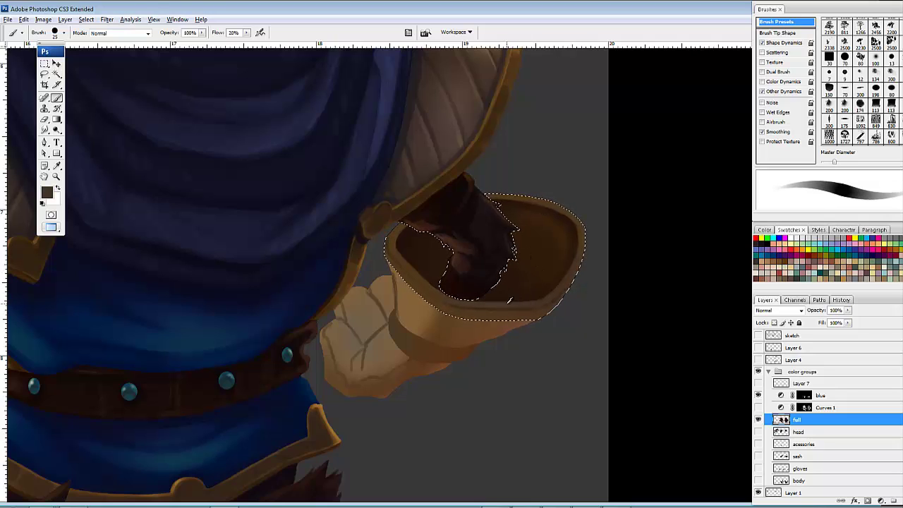
{"action": "left_click_drag", "start_coordinate": [517, 303], "coordinate": [541, 302]}
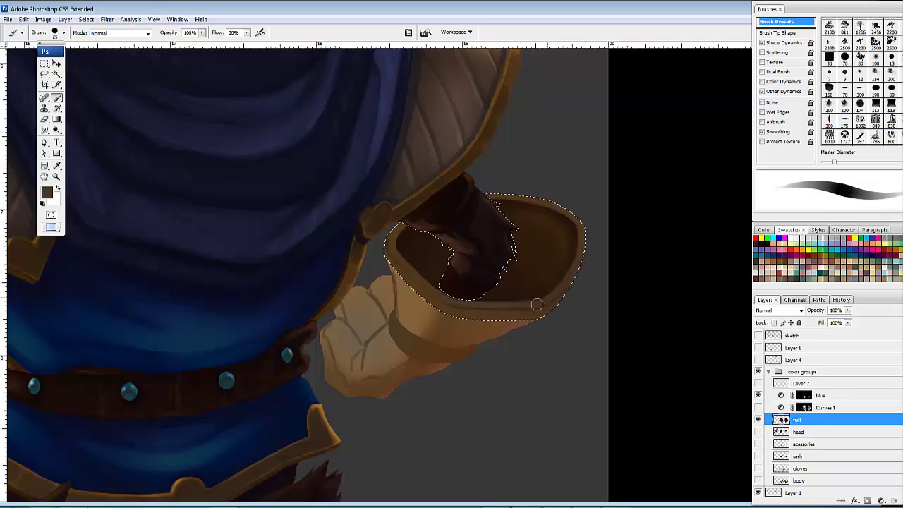
Step: Sample dark browns around the cuff and paint over the lower rim and its corner nearest the body with the 25-pixel brush
{"action": "left_click_drag", "start_coordinate": [573, 276], "coordinate": [580, 274]}
{"action": "left_click", "coordinate": [523, 297], "text": "alt"}
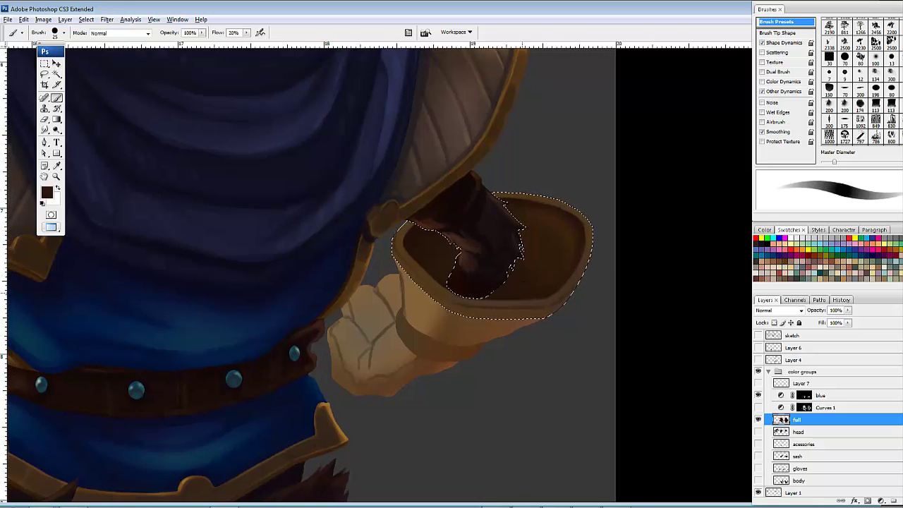
{"action": "mouse_move", "coordinate": [478, 314]}
{"action": "left_mouse_down"}
{"action": "mouse_move", "coordinate": [479, 331]}
{"action": "mouse_move", "coordinate": [451, 327]}
{"action": "mouse_move", "coordinate": [470, 334]}
{"action": "mouse_move", "coordinate": [447, 323]}
{"action": "mouse_move", "coordinate": [503, 331]}
{"action": "mouse_move", "coordinate": [552, 325]}
{"action": "mouse_move", "coordinate": [590, 304]}
{"action": "mouse_move", "coordinate": [572, 302]}
{"action": "mouse_move", "coordinate": [579, 299]}
{"action": "mouse_move", "coordinate": [642, 298]}
{"action": "left_mouse_up"}
{"action": "mouse_move", "coordinate": [674, 264]}
{"action": "left_mouse_down"}
{"action": "mouse_move", "coordinate": [634, 299]}
{"action": "mouse_move", "coordinate": [563, 297]}
{"action": "left_mouse_up"}
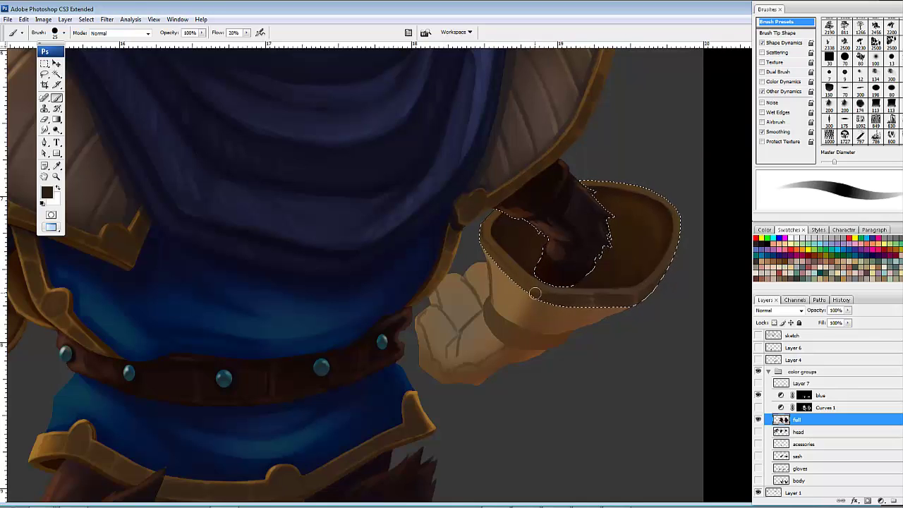
{"action": "mouse_move", "coordinate": [518, 275]}
{"action": "left_mouse_down"}
{"action": "mouse_move", "coordinate": [490, 246]}
{"action": "mouse_move", "coordinate": [494, 257]}
{"action": "left_mouse_up"}
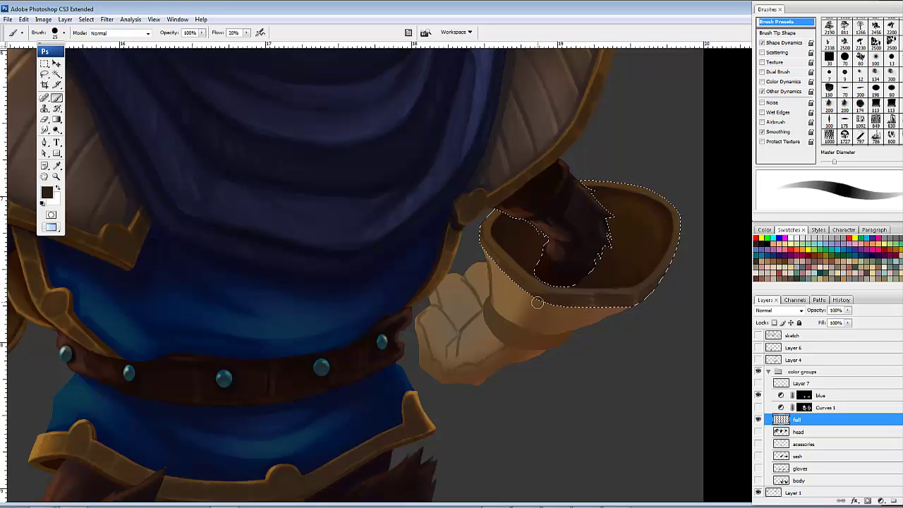
{"action": "mouse_move", "coordinate": [537, 302]}
{"action": "left_mouse_down"}
{"action": "mouse_move", "coordinate": [608, 312]}
{"action": "mouse_move", "coordinate": [561, 295]}
{"action": "mouse_move", "coordinate": [545, 301]}
{"action": "mouse_move", "coordinate": [601, 301]}
{"action": "left_mouse_up"}
{"action": "left_click", "coordinate": [609, 308], "text": "alt"}
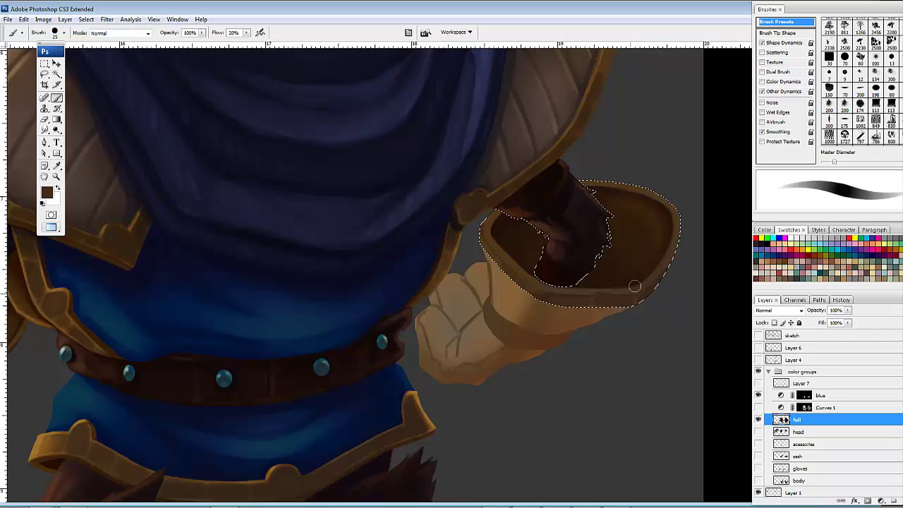
{"action": "left_click_drag", "start_coordinate": [611, 250], "coordinate": [625, 234]}
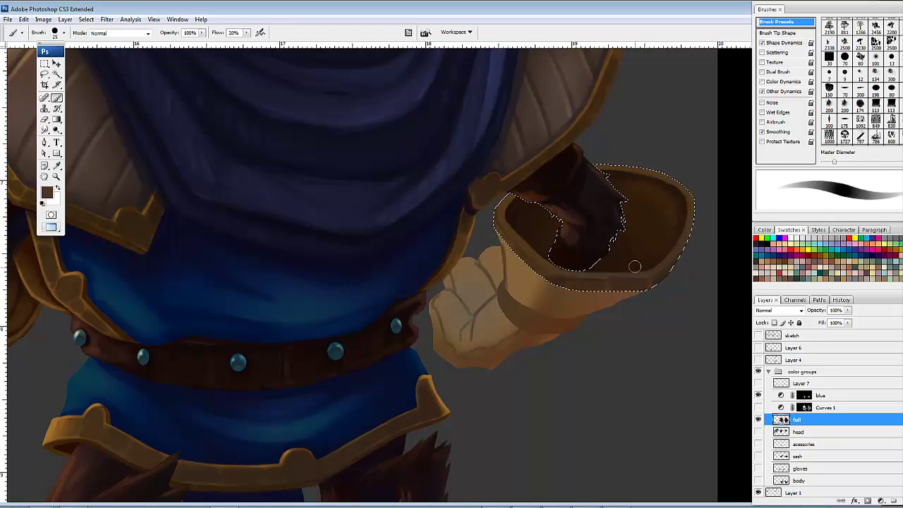
Step: Reduce the brush to 9 and refine the inner edge of the lower rim with thin strokes in sampled browns
{"action": "key", "text": "bracketleft"}
{"action": "key", "text": "bracketleft"}
{"action": "key", "text": "bracketleft"}
{"action": "key", "text": "bracketleft"}
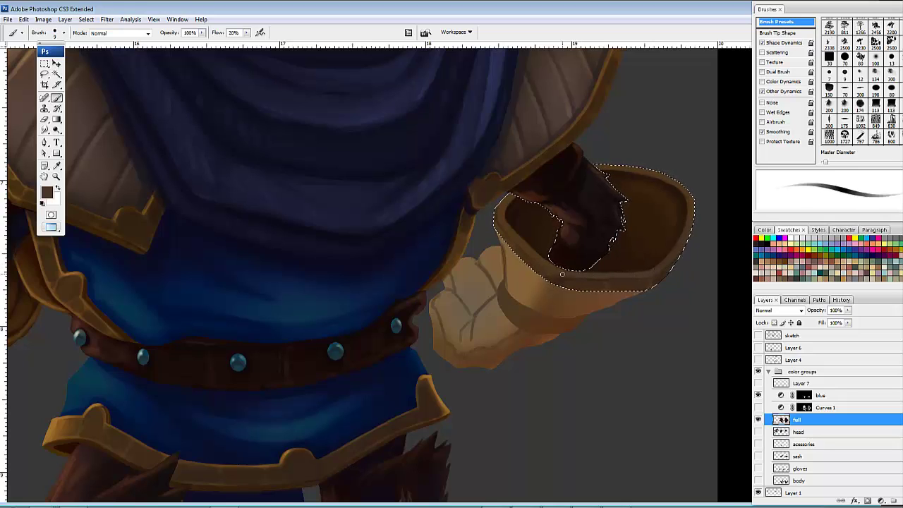
{"action": "left_click_drag", "start_coordinate": [551, 275], "coordinate": [492, 278]}
{"action": "left_click", "coordinate": [494, 279], "text": "alt"}
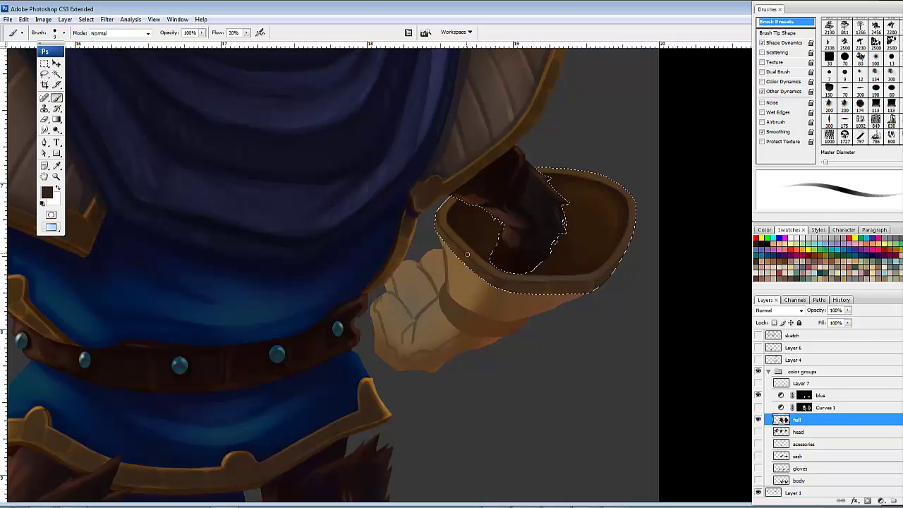
{"action": "left_click", "coordinate": [457, 242], "text": "alt"}
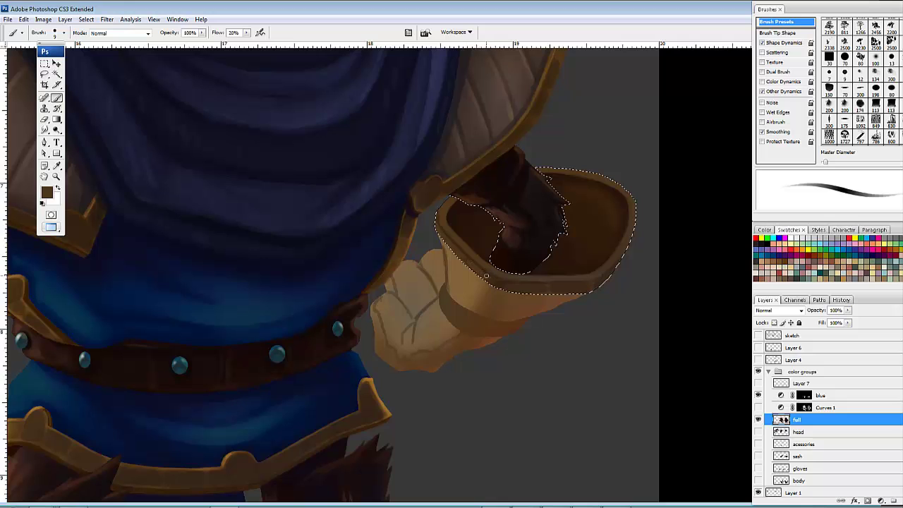
{"action": "left_click_drag", "start_coordinate": [497, 268], "coordinate": [624, 187]}
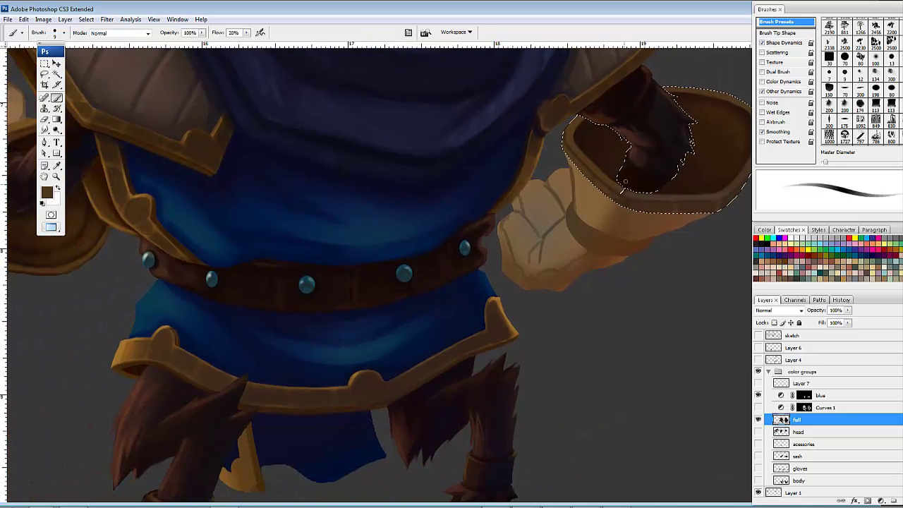
{"action": "left_click", "coordinate": [629, 200], "text": "alt"}
Step: Paint thin dark brown strokes along the rim's outer edge, around the far side and the end nearest the body
{"action": "left_click_drag", "start_coordinate": [735, 195], "coordinate": [658, 180]}
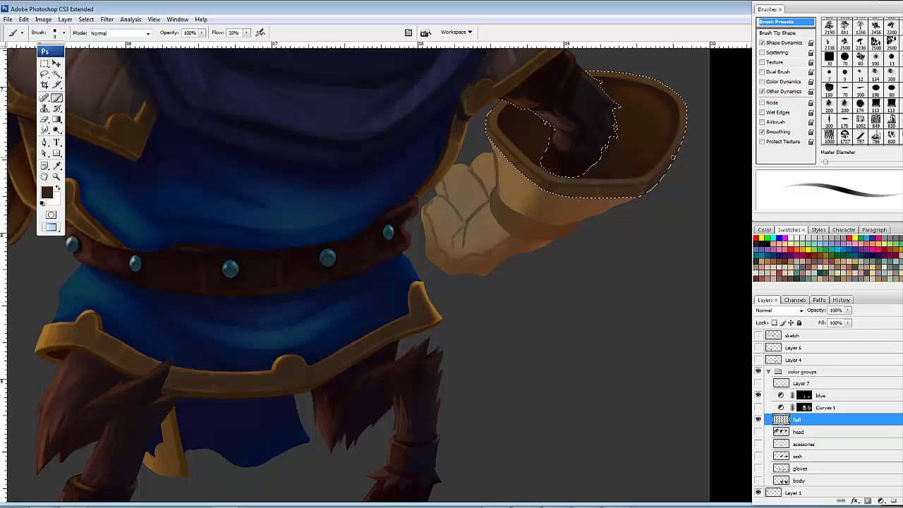
{"action": "left_click_drag", "start_coordinate": [695, 134], "coordinate": [628, 177]}
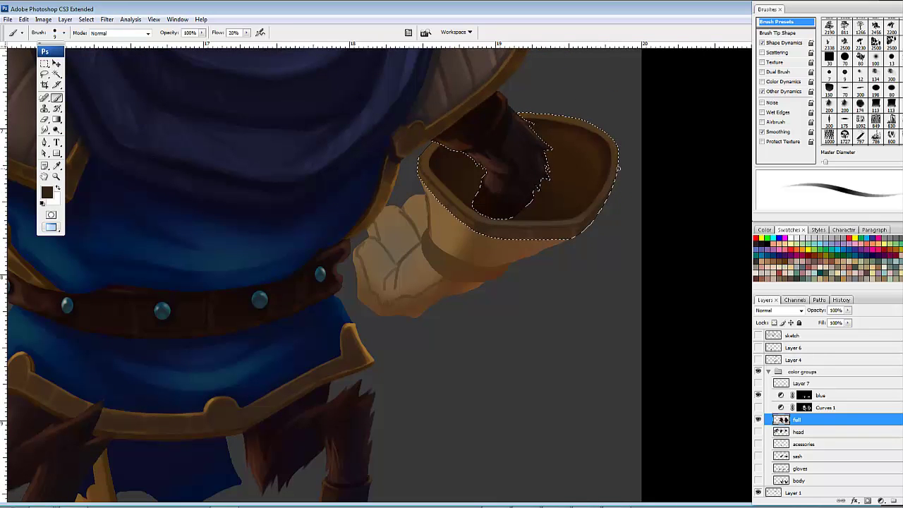
{"action": "left_click_drag", "start_coordinate": [545, 129], "coordinate": [538, 151]}
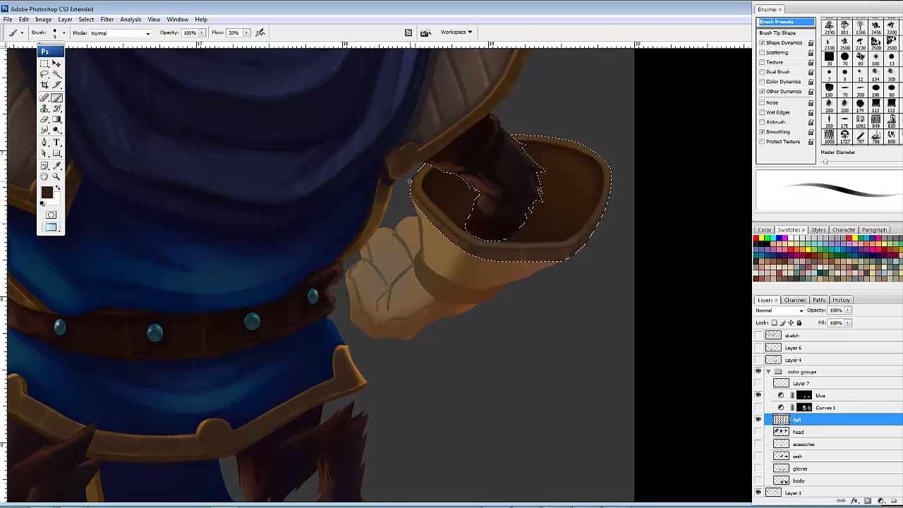
{"action": "left_click_drag", "start_coordinate": [475, 203], "coordinate": [470, 208]}
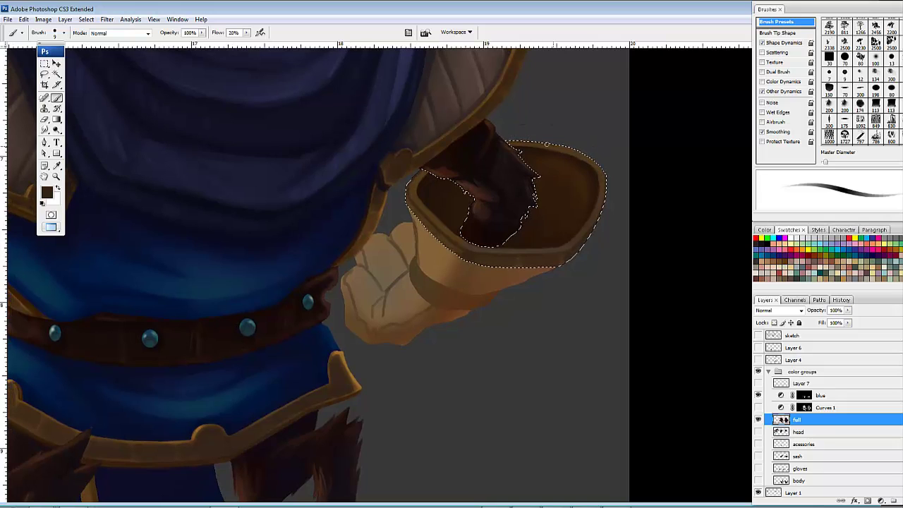
{"action": "left_click_drag", "start_coordinate": [586, 159], "coordinate": [476, 177]}
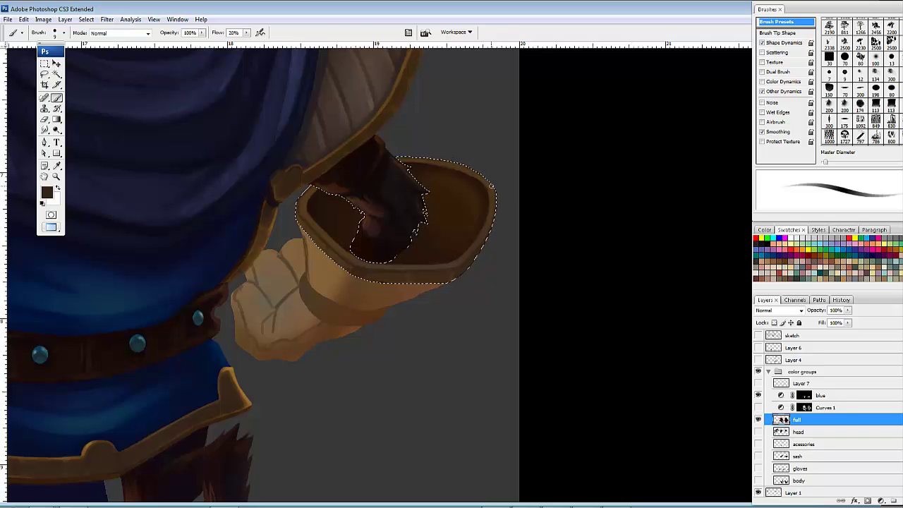
{"action": "left_click_drag", "start_coordinate": [502, 198], "coordinate": [506, 179]}
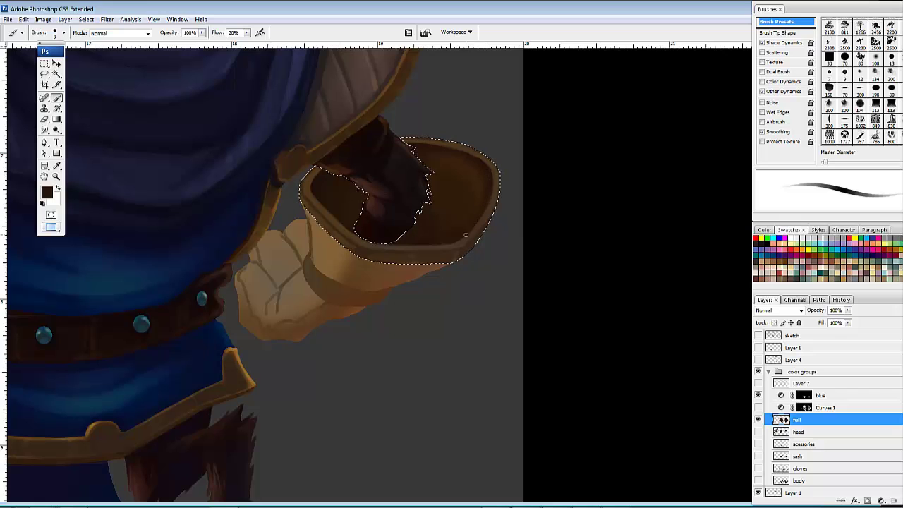
Step: Define the line between the cuff's interior and the rim with fine strokes in sampled dark and mid browns
{"action": "left_click_drag", "start_coordinate": [479, 211], "coordinate": [659, 211]}
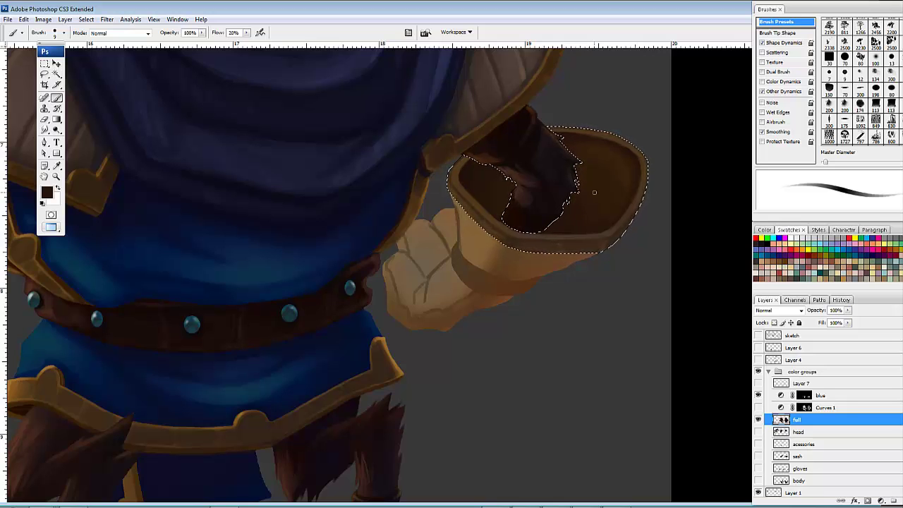
{"action": "left_click_drag", "start_coordinate": [631, 184], "coordinate": [618, 181]}
{"action": "left_click_drag", "start_coordinate": [613, 147], "coordinate": [619, 148]}
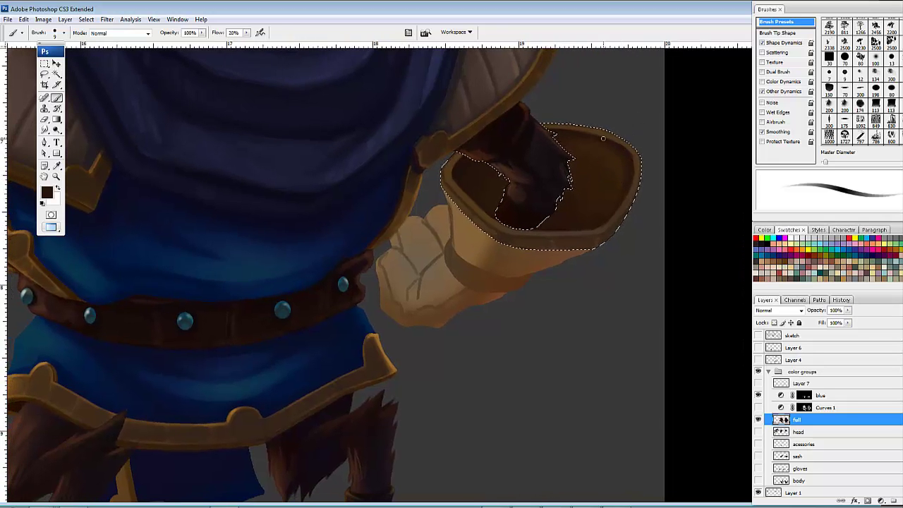
{"action": "left_click", "coordinate": [615, 136], "text": "alt"}
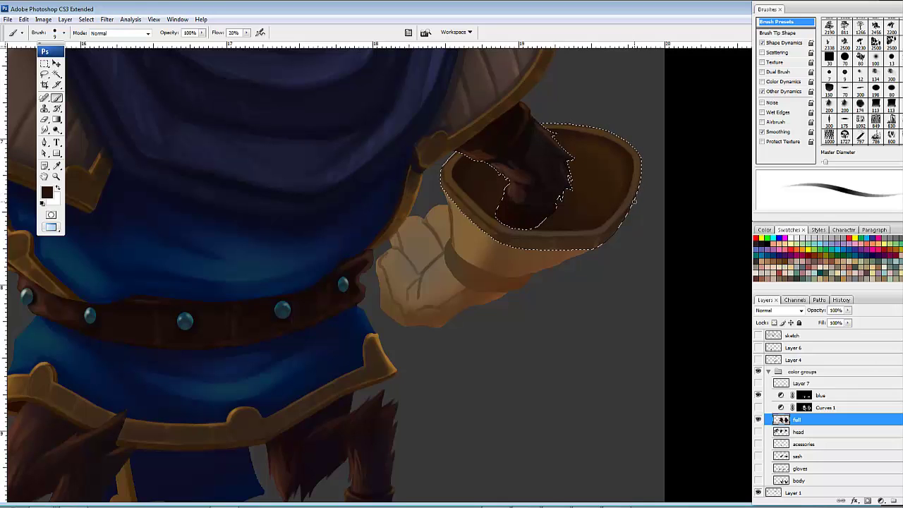
{"action": "left_click_drag", "start_coordinate": [653, 185], "coordinate": [659, 174]}
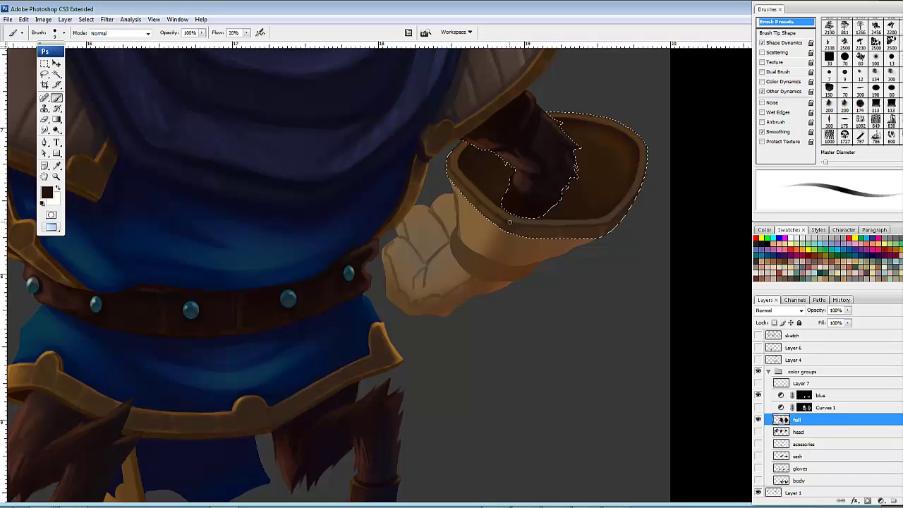
{"action": "left_click", "coordinate": [525, 230], "text": "alt"}
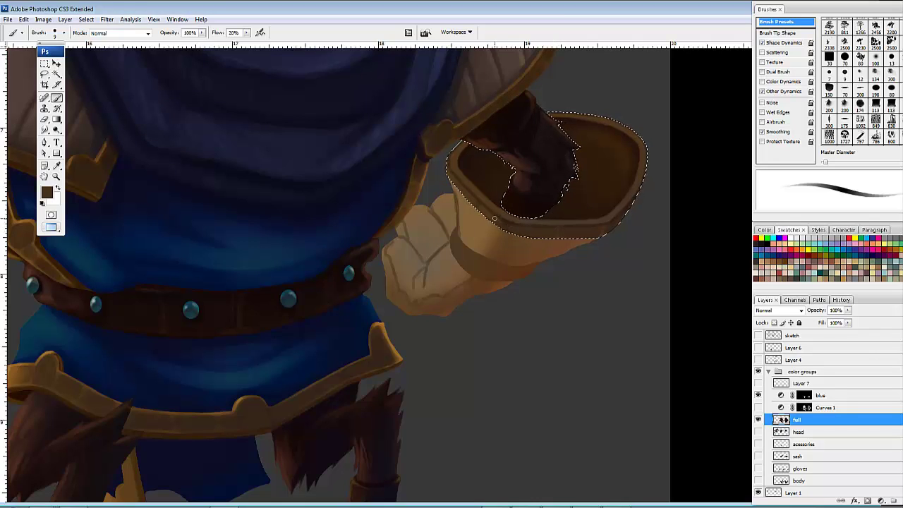
{"action": "left_click_drag", "start_coordinate": [554, 256], "coordinate": [487, 324]}
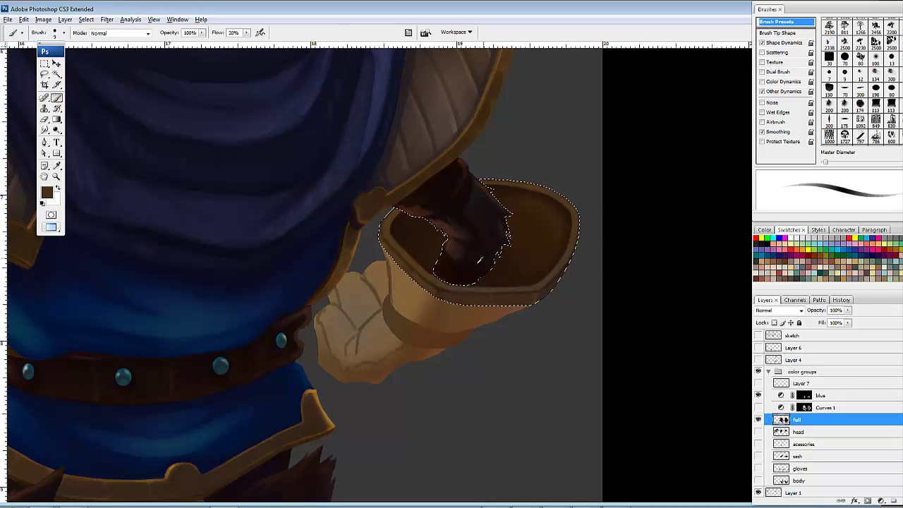
Step: Sample a near-black brown from the forearm, enlarge the brush to 35 and darken the lower band of the rim
{"action": "left_click", "coordinate": [489, 254], "text": "alt"}
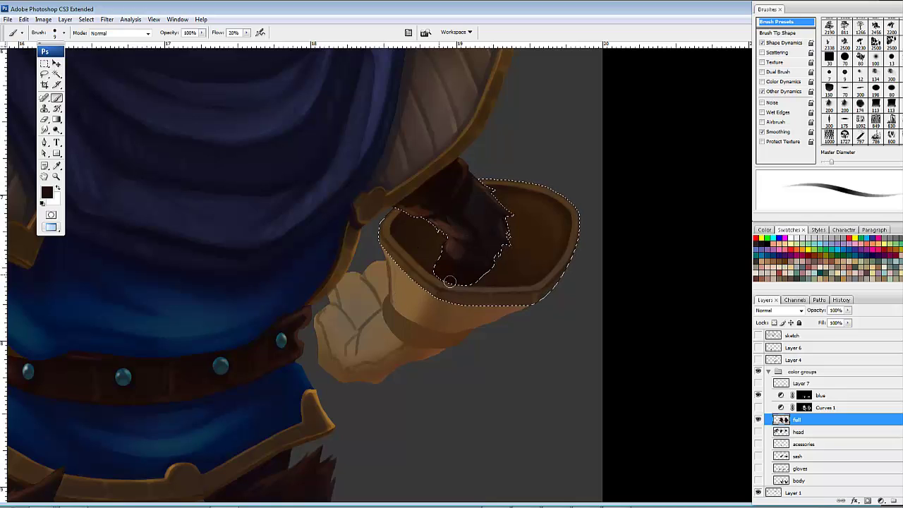
{"action": "key", "text": "bracketright"}
{"action": "key", "text": "bracketright"}
{"action": "key", "text": "bracketright"}
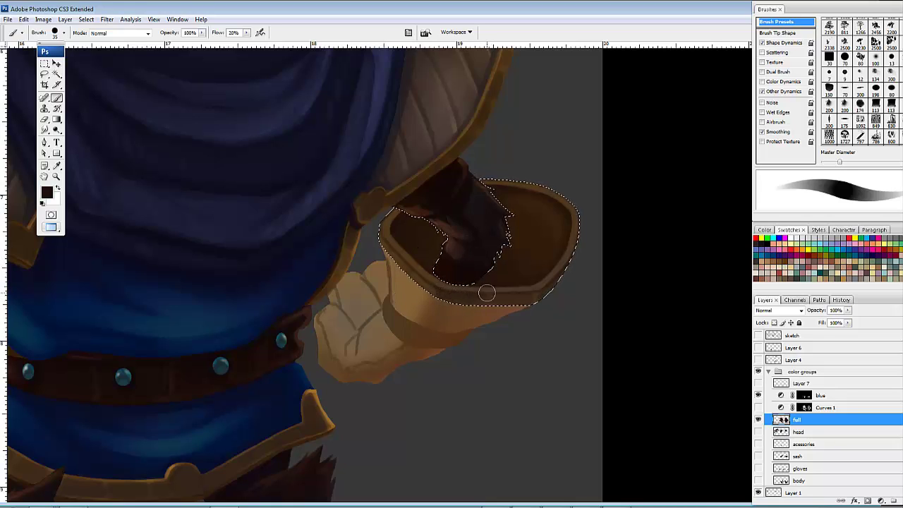
{"action": "mouse_move", "coordinate": [486, 293]}
{"action": "left_mouse_down"}
{"action": "mouse_move", "coordinate": [443, 300]}
{"action": "mouse_move", "coordinate": [517, 300]}
{"action": "left_mouse_up"}
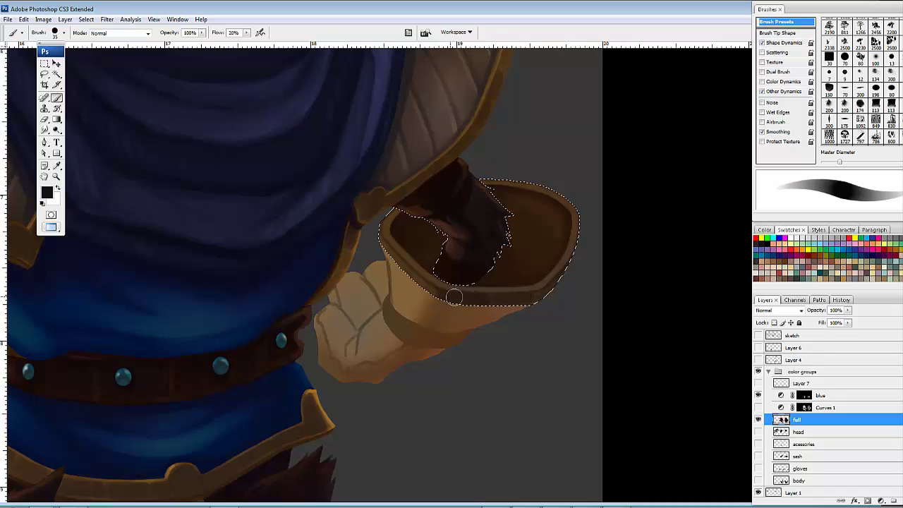
{"action": "mouse_move", "coordinate": [455, 297]}
{"action": "left_mouse_down"}
{"action": "mouse_move", "coordinate": [512, 299]}
{"action": "mouse_move", "coordinate": [514, 276]}
{"action": "mouse_move", "coordinate": [571, 276]}
{"action": "mouse_move", "coordinate": [560, 290]}
{"action": "mouse_move", "coordinate": [595, 254]}
{"action": "mouse_move", "coordinate": [566, 285]}
{"action": "left_mouse_up"}
Step: Sample the rim's browns to blend the shading towards the lower outer corner, and clear the cuff selection
{"action": "left_click", "coordinate": [510, 298], "text": "alt"}
{"action": "left_click", "coordinate": [541, 287], "text": "alt"}
{"action": "left_click", "coordinate": [555, 286], "text": "alt"}
{"action": "left_click", "coordinate": [555, 287], "text": "alt"}
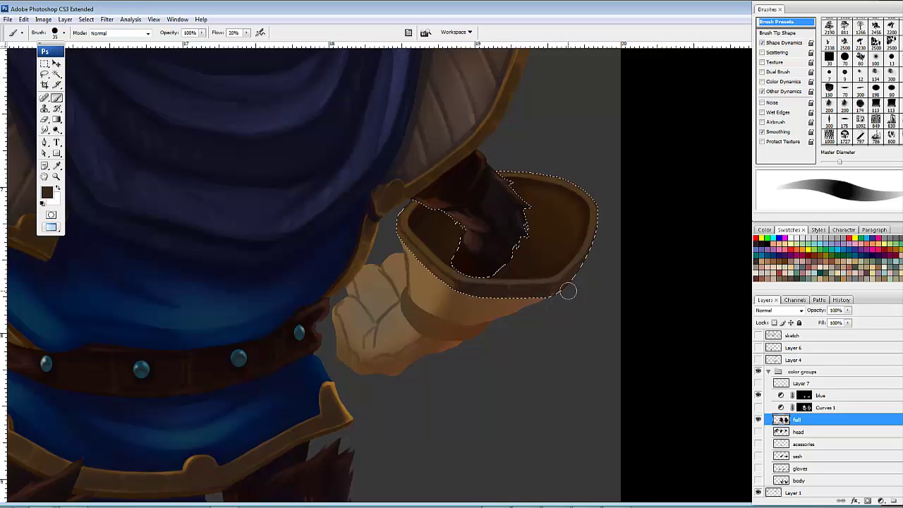
{"action": "left_click_drag", "start_coordinate": [522, 301], "coordinate": [577, 269]}
{"action": "key", "text": "ctrl+d"}
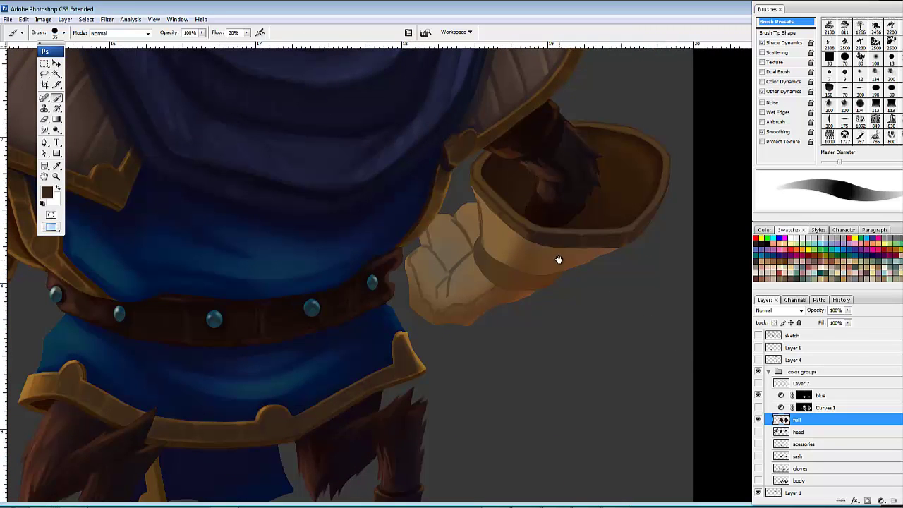
Step: Lasso a loose selection around the whole glove, its cuff and the forearm, following the armour and tunic edge
{"action": "left_click_drag", "start_coordinate": [558, 259], "coordinate": [629, 301]}
{"action": "key", "text": "l"}
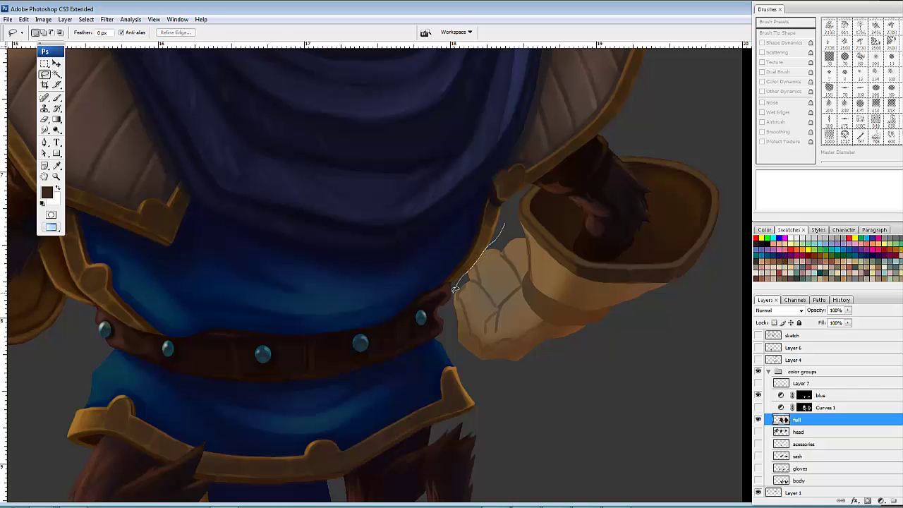
{"action": "mouse_move", "coordinate": [450, 328]}
{"action": "left_mouse_down"}
{"action": "mouse_move", "coordinate": [598, 366]}
{"action": "mouse_move", "coordinate": [745, 313]}
{"action": "mouse_move", "coordinate": [629, 113]}
{"action": "left_mouse_up"}
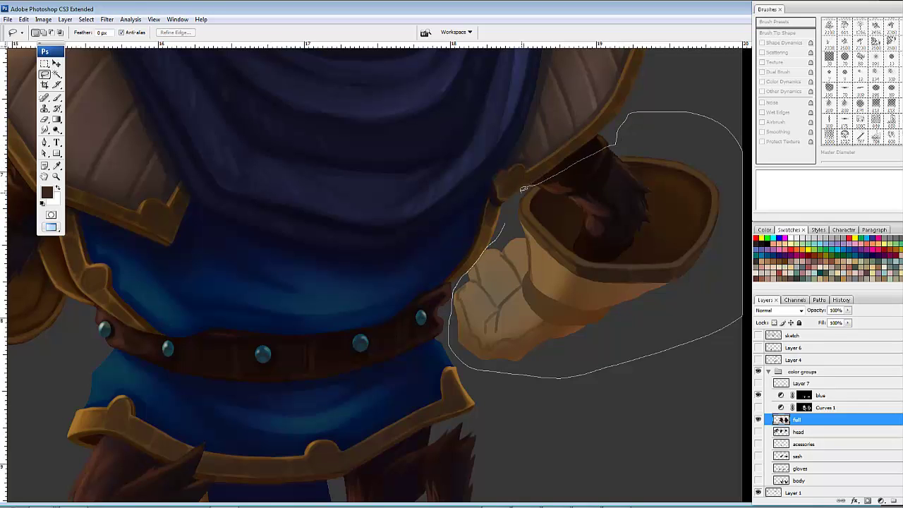
{"action": "left_click_drag", "start_coordinate": [523, 189], "coordinate": [527, 189]}
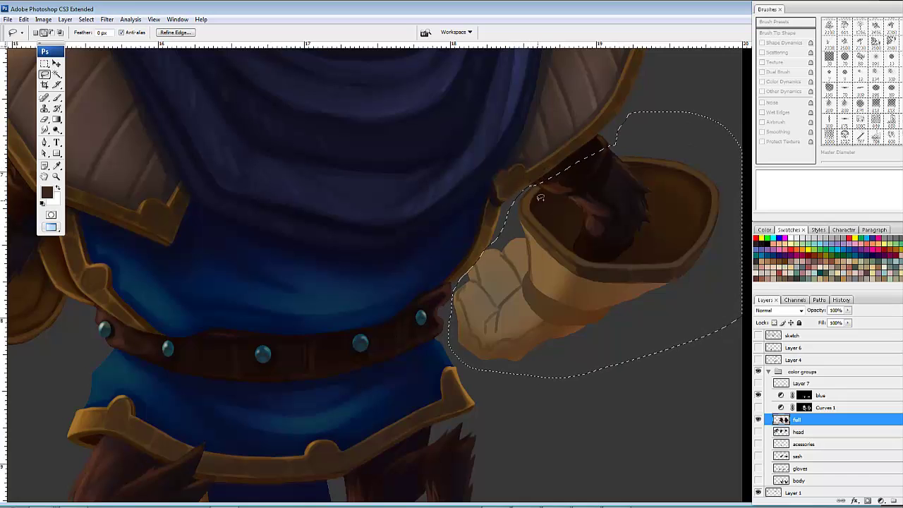
Step: Remove the forearm and cuff interior from the selection with the Magic Wand at tolerance 20, keeping the rim and glove selected
{"action": "key", "text": "w"}
{"action": "left_click", "coordinate": [597, 182]}
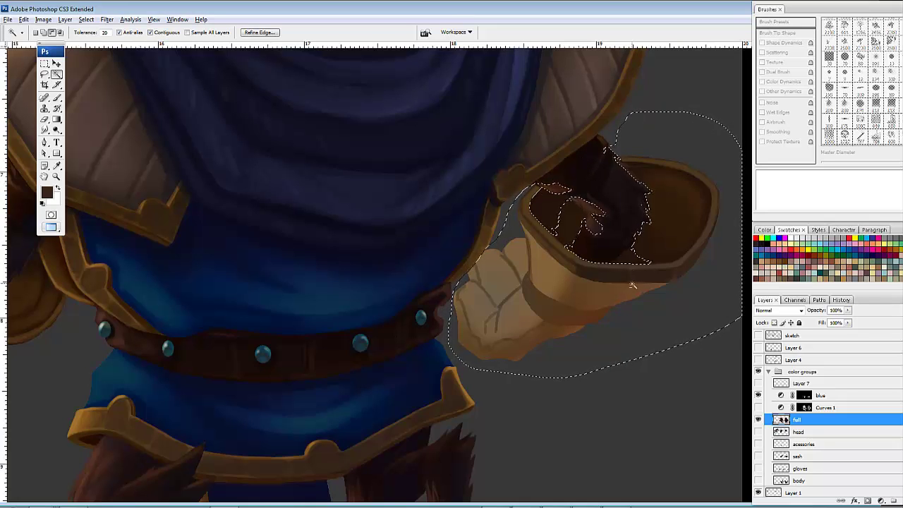
{"action": "left_click", "coordinate": [657, 242]}
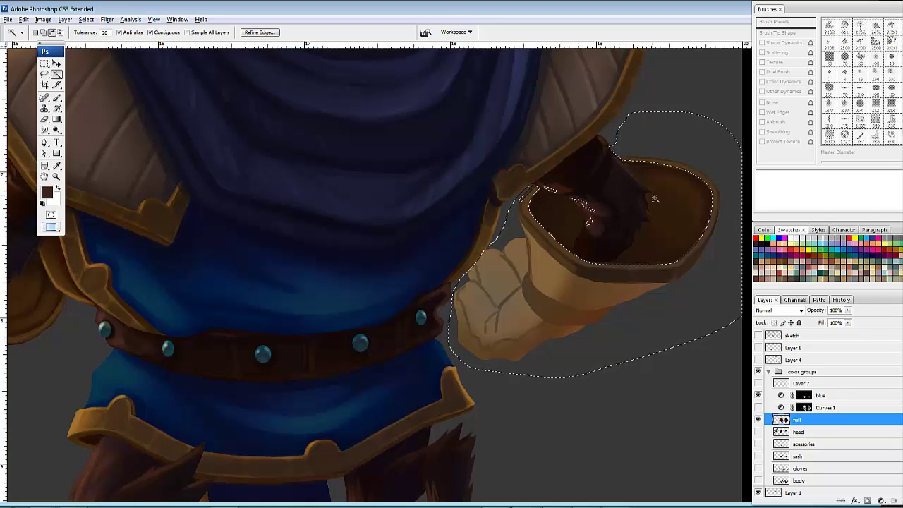
{"action": "left_click", "coordinate": [596, 173], "text": "shift"}
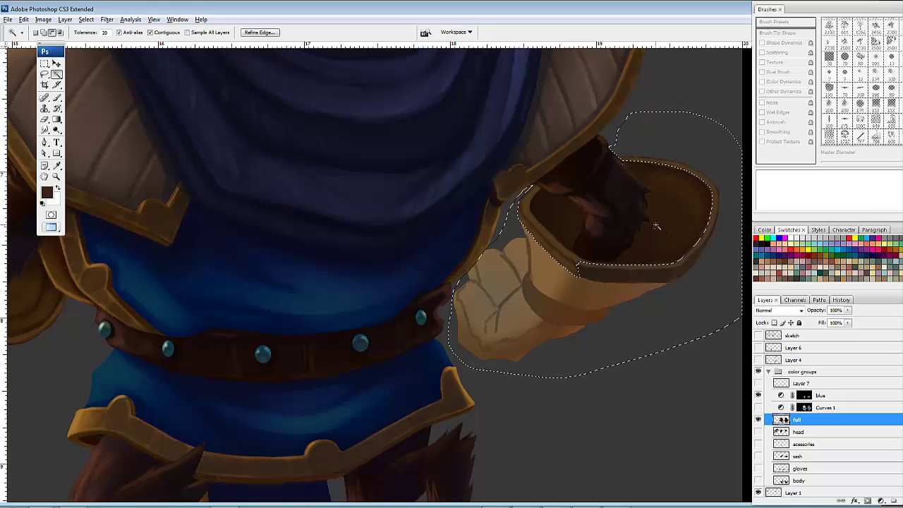
{"action": "left_click", "coordinate": [639, 279], "text": "alt"}
{"action": "left_click", "coordinate": [540, 238], "text": "shift"}
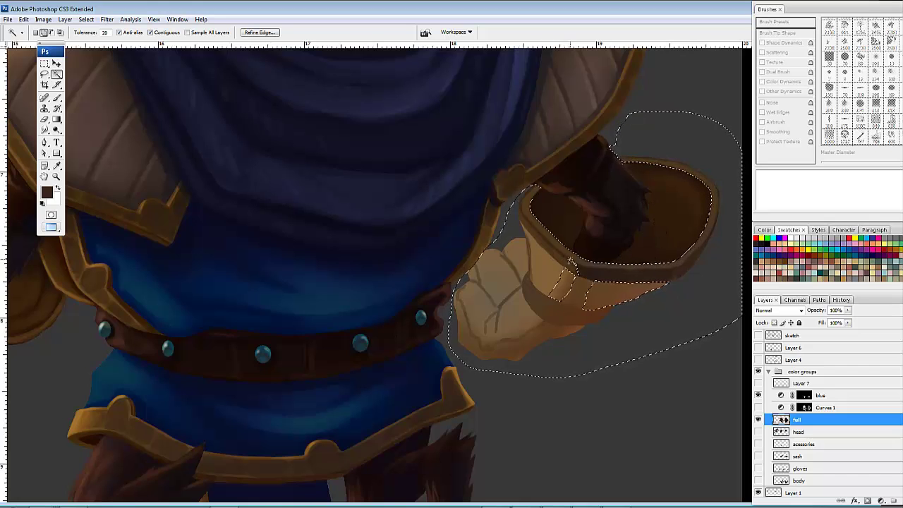
{"action": "left_click", "coordinate": [615, 296], "text": "shift"}
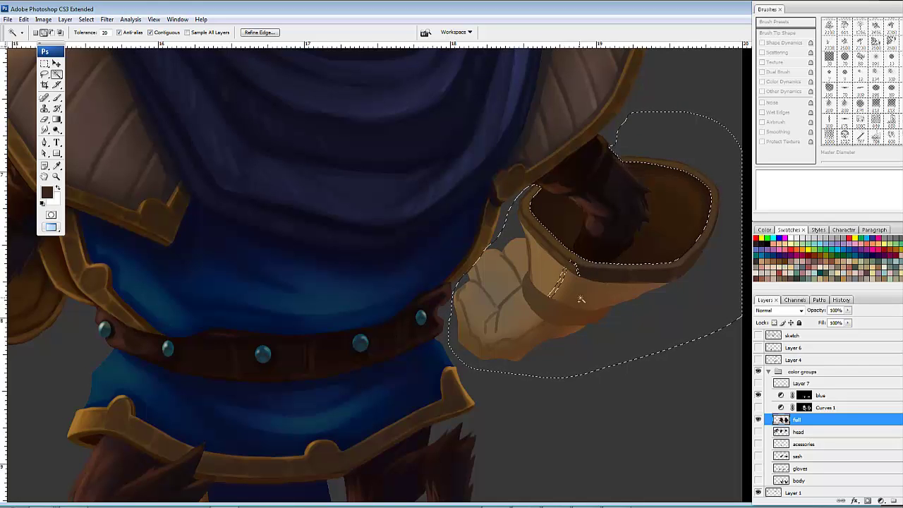
{"action": "left_click", "coordinate": [560, 283], "text": "shift"}
{"action": "left_click_drag", "start_coordinate": [655, 285], "coordinate": [630, 317]}
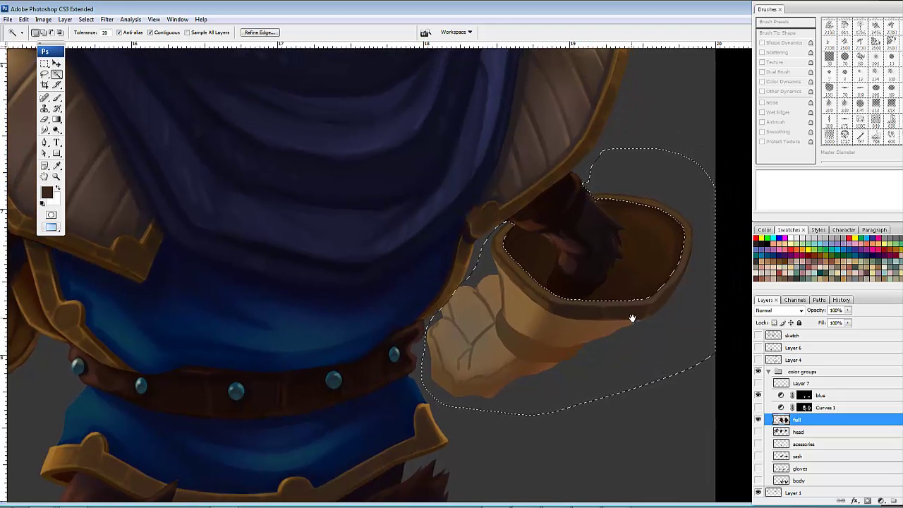
Step: Remove the grey background from the selection with the Magic Wand so it hugs the glove and cuff rim
{"action": "left_click", "coordinate": [682, 183], "text": "alt"}
{"action": "left_click_drag", "start_coordinate": [566, 271], "coordinate": [627, 273]}
{"action": "left_click", "coordinate": [503, 261], "text": "alt"}
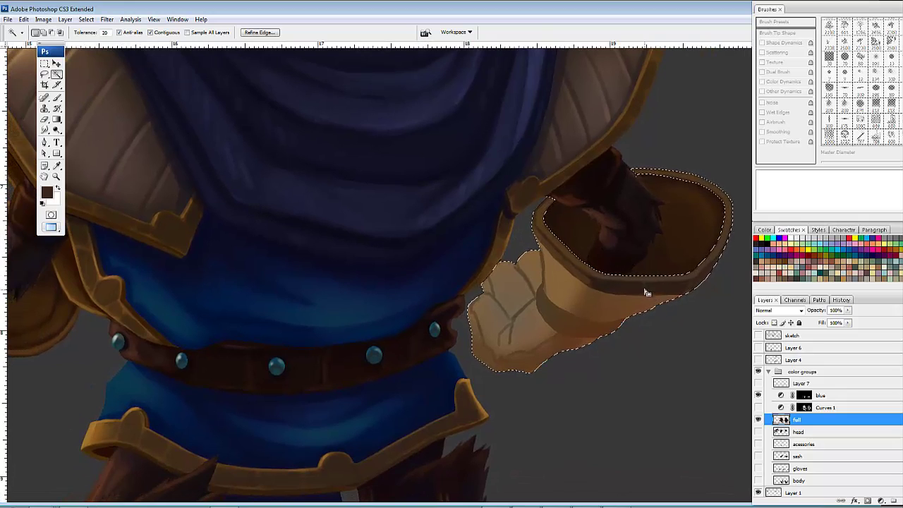
Step: Correct the selection edge with the Lasso where the glove's fingers meet the gold armour trim
{"action": "key", "text": "ctrl+plus"}
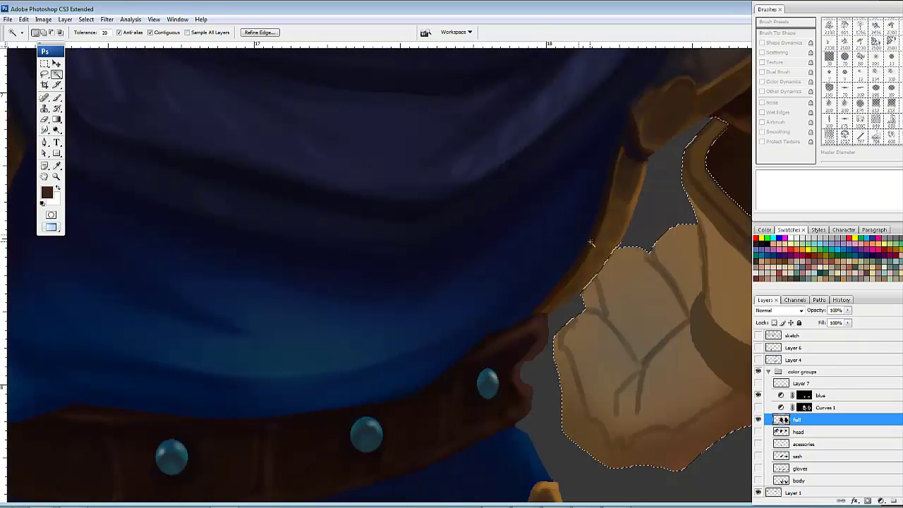
{"action": "key", "text": "ctrl+plus"}
{"action": "left_click_drag", "start_coordinate": [680, 235], "coordinate": [542, 210]}
{"action": "key", "text": "l"}
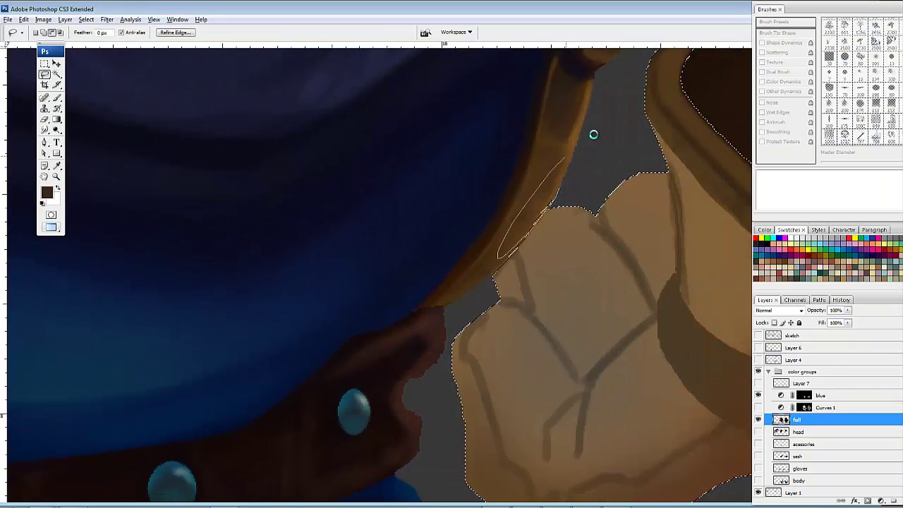
{"action": "left_click_drag", "start_coordinate": [474, 269], "coordinate": [494, 266]}
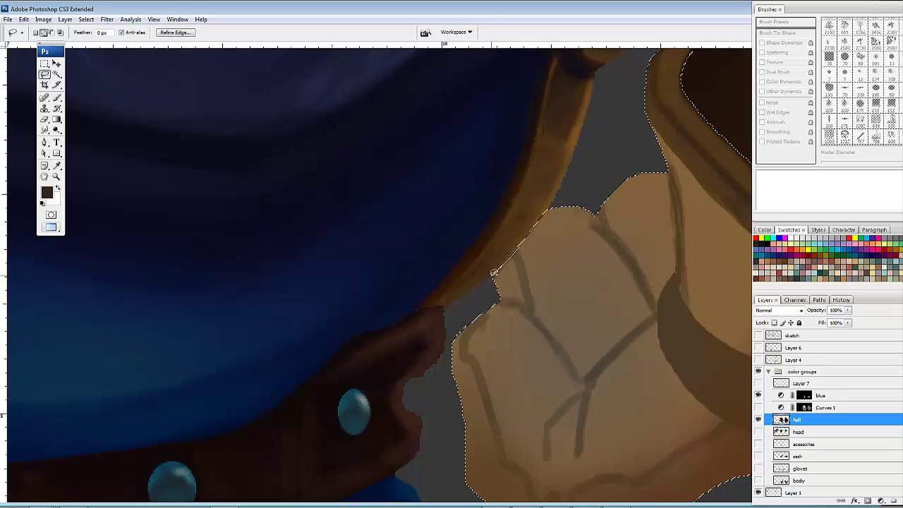
{"action": "mouse_move", "coordinate": [656, 312]}
{"action": "left_mouse_down"}
{"action": "mouse_move", "coordinate": [642, 274]}
{"action": "mouse_move", "coordinate": [365, 369]}
{"action": "mouse_move", "coordinate": [494, 346]}
{"action": "mouse_move", "coordinate": [651, 349]}
{"action": "mouse_move", "coordinate": [635, 292]}
{"action": "left_mouse_up"}
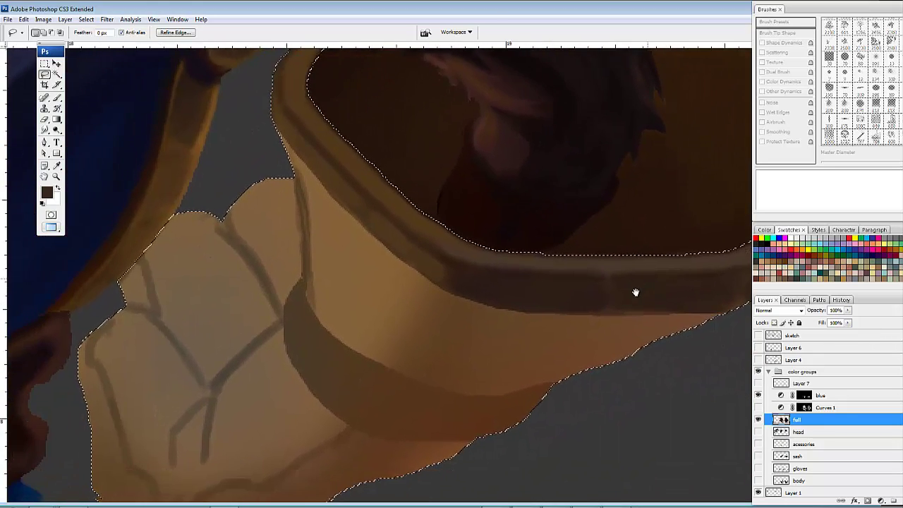
Step: Tidy the selection corner with the Lasso where the cuff's back rim meets the forearm
{"action": "key", "text": "b"}
{"action": "key", "text": "b"}
{"action": "scroll", "coordinate": [597, 292], "scroll_direction": "down", "scroll_amount": 4}
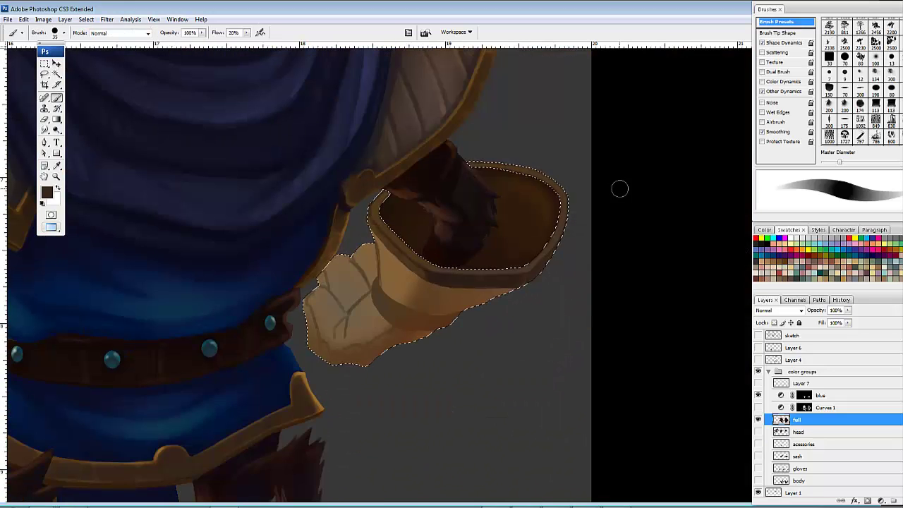
{"action": "left_click_drag", "start_coordinate": [518, 298], "coordinate": [559, 311]}
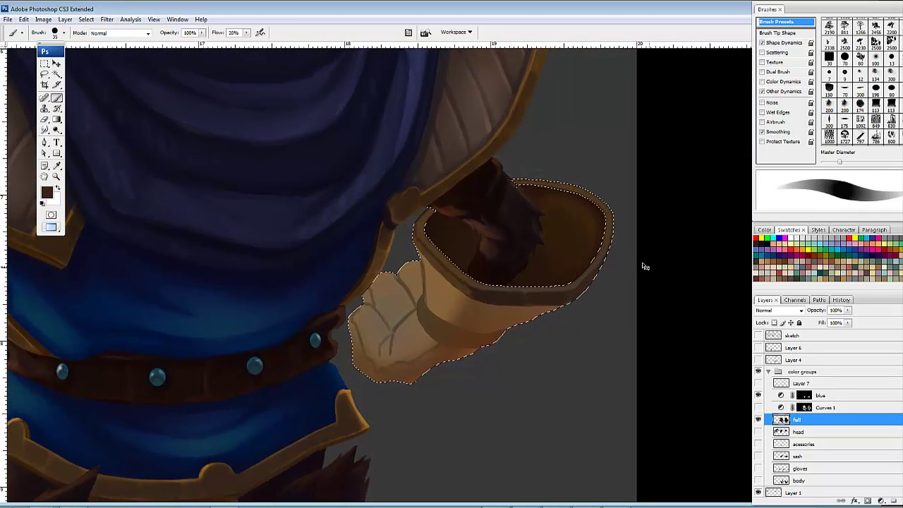
{"action": "scroll", "coordinate": [642, 264], "scroll_direction": "up", "scroll_amount": 3}
{"action": "left_click_drag", "start_coordinate": [597, 228], "coordinate": [374, 276]}
{"action": "left_click_drag", "start_coordinate": [619, 197], "coordinate": [409, 250]}
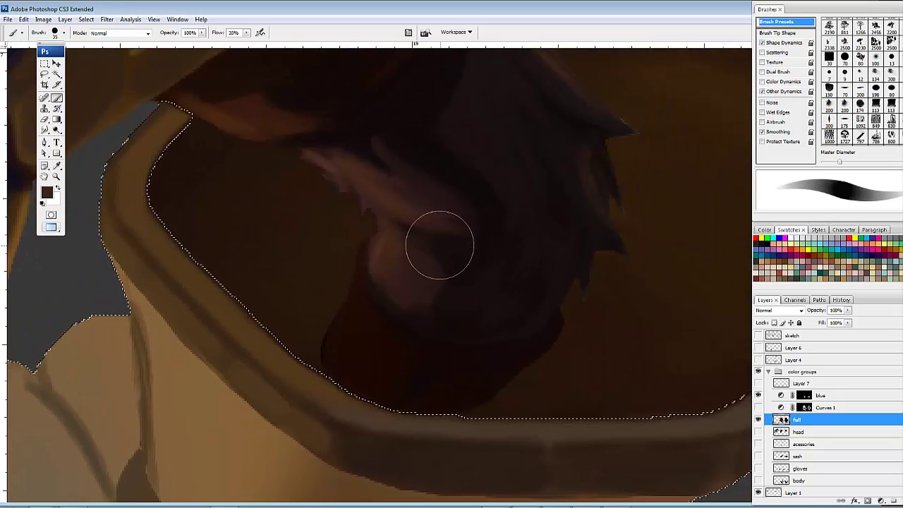
{"action": "key", "text": "i"}
{"action": "scroll", "coordinate": [538, 332], "scroll_direction": "down", "scroll_amount": 3}
{"action": "key", "text": "b"}
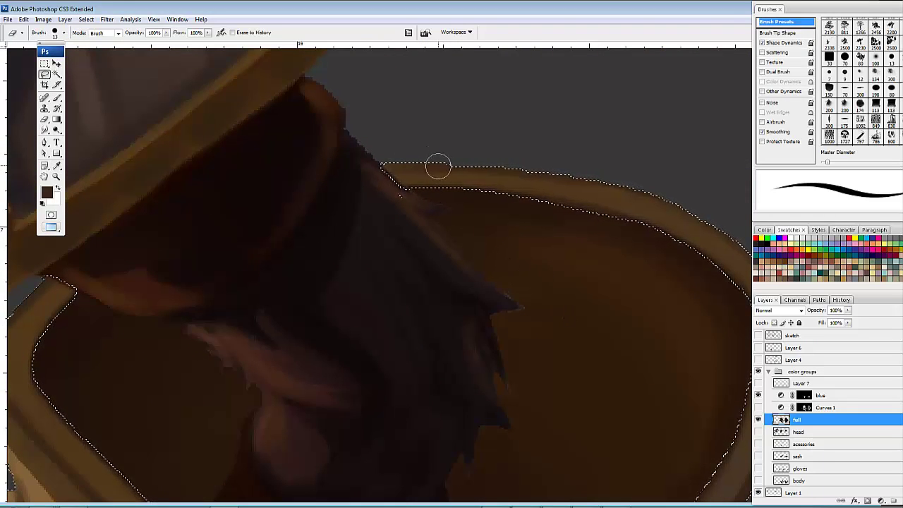
{"action": "key", "text": "l"}
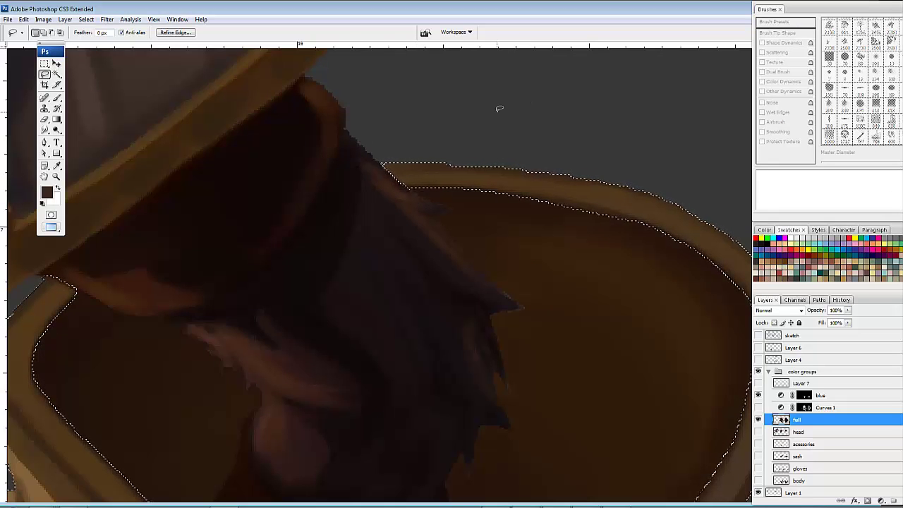
{"action": "key", "text": "ctrl+d"}
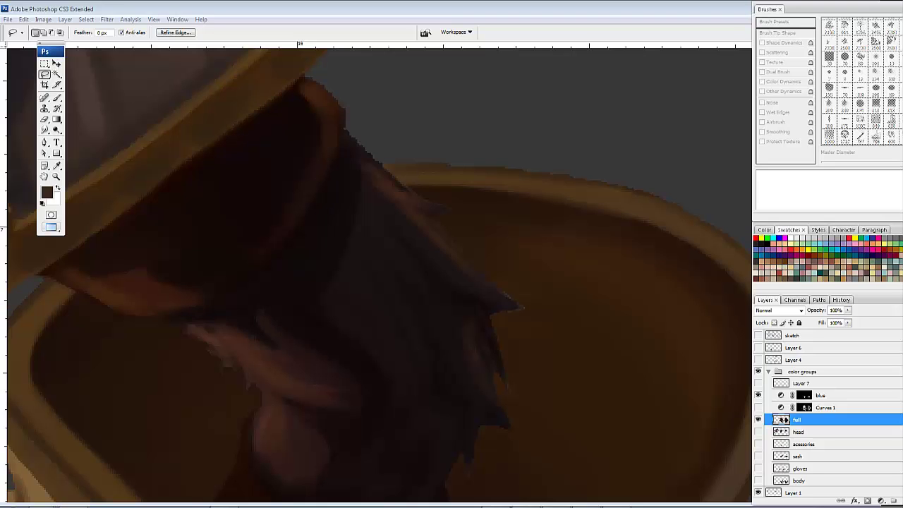
{"action": "key", "text": "space"}
{"action": "mouse_move", "coordinate": [513, 262]}
{"action": "left_mouse_down"}
{"action": "mouse_move", "coordinate": [480, 244]}
{"action": "mouse_move", "coordinate": [604, 276]}
{"action": "mouse_move", "coordinate": [458, 296]}
{"action": "mouse_move", "coordinate": [475, 301]}
{"action": "mouse_move", "coordinate": [475, 353]}
{"action": "mouse_move", "coordinate": [467, 322]}
{"action": "mouse_move", "coordinate": [397, 256]}
{"action": "mouse_move", "coordinate": [345, 253]}
{"action": "mouse_move", "coordinate": [358, 254]}
{"action": "left_mouse_up"}
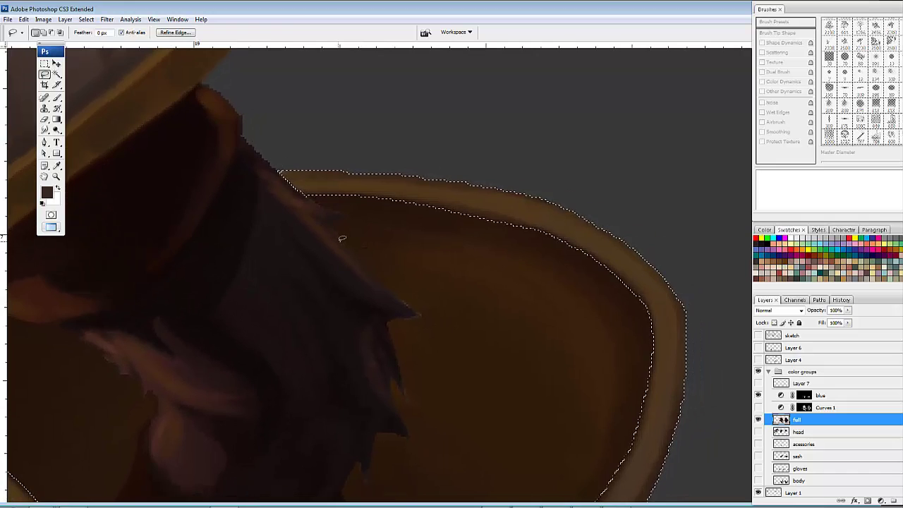
Step: Smooth the forearm's jagged outer edge between armour trim and cuff rim with the Smudge tool at 80% strength
{"action": "key", "text": "r"}
{"action": "mouse_move", "coordinate": [364, 228]}
{"action": "left_mouse_down"}
{"action": "mouse_move", "coordinate": [357, 209]}
{"action": "mouse_move", "coordinate": [392, 227]}
{"action": "left_mouse_up"}
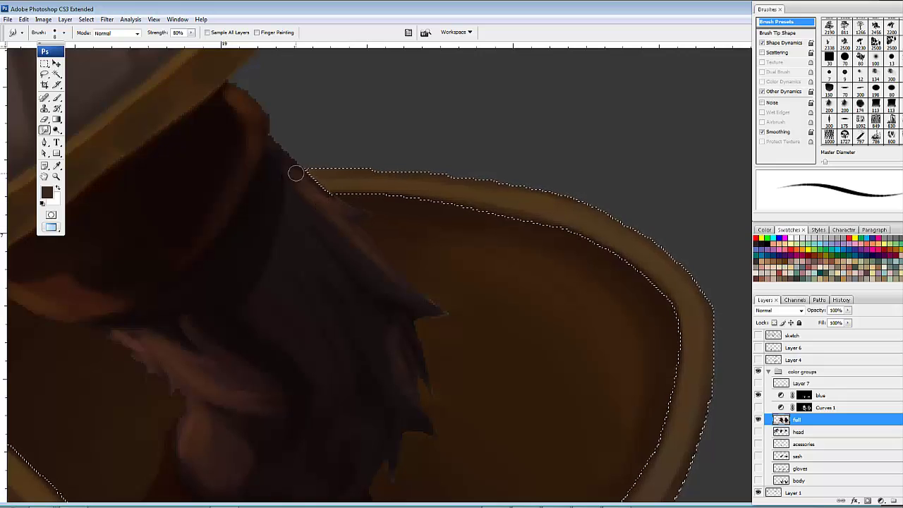
{"action": "left_click_drag", "start_coordinate": [297, 174], "coordinate": [316, 190]}
{"action": "mouse_move", "coordinate": [270, 134]}
{"action": "left_mouse_down"}
{"action": "mouse_move", "coordinate": [277, 136]}
{"action": "mouse_move", "coordinate": [298, 164]}
{"action": "mouse_move", "coordinate": [253, 107]}
{"action": "mouse_move", "coordinate": [257, 134]}
{"action": "left_mouse_up"}
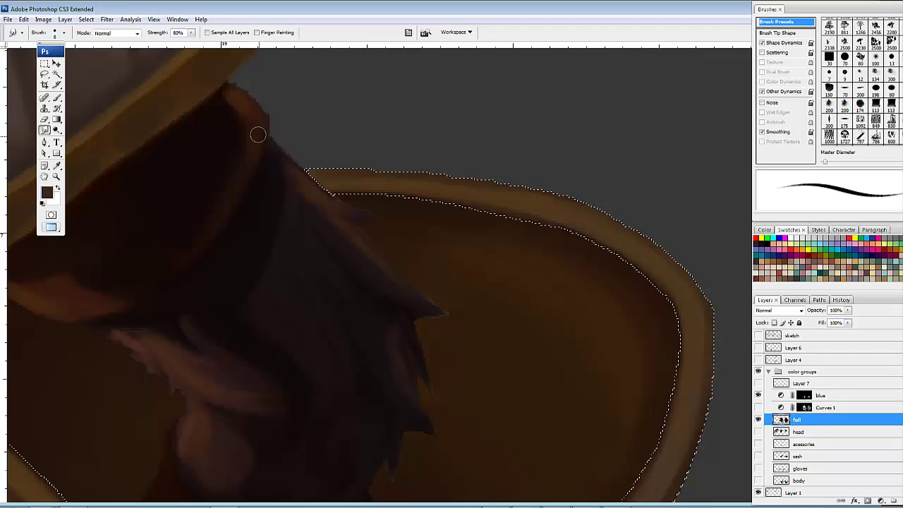
{"action": "left_click_drag", "start_coordinate": [266, 93], "coordinate": [314, 151]}
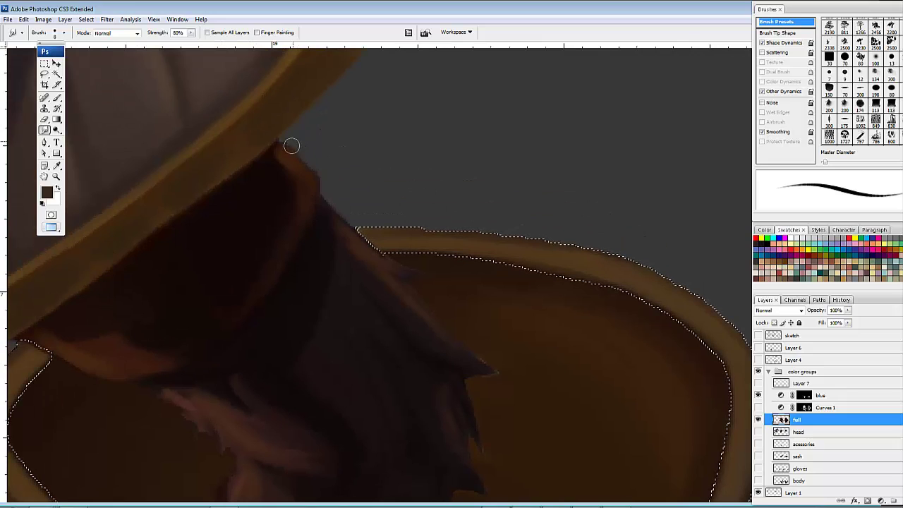
{"action": "left_click_drag", "start_coordinate": [292, 147], "coordinate": [319, 172]}
{"action": "key", "text": "e"}
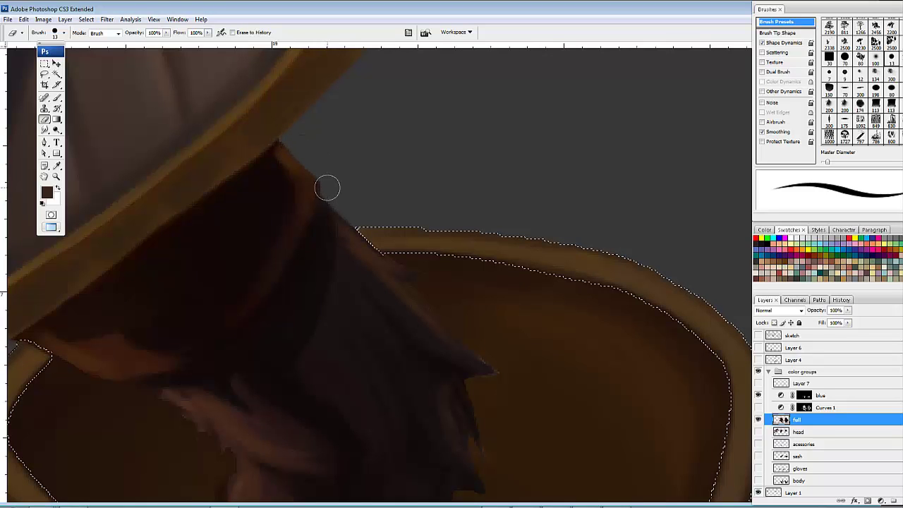
{"action": "left_click_drag", "start_coordinate": [364, 212], "coordinate": [393, 211]}
Step: Reduce the brush to size 6 and paint fine reddish-brown strokes along the forearm's outer edge down into the cuff
{"action": "key", "text": "b"}
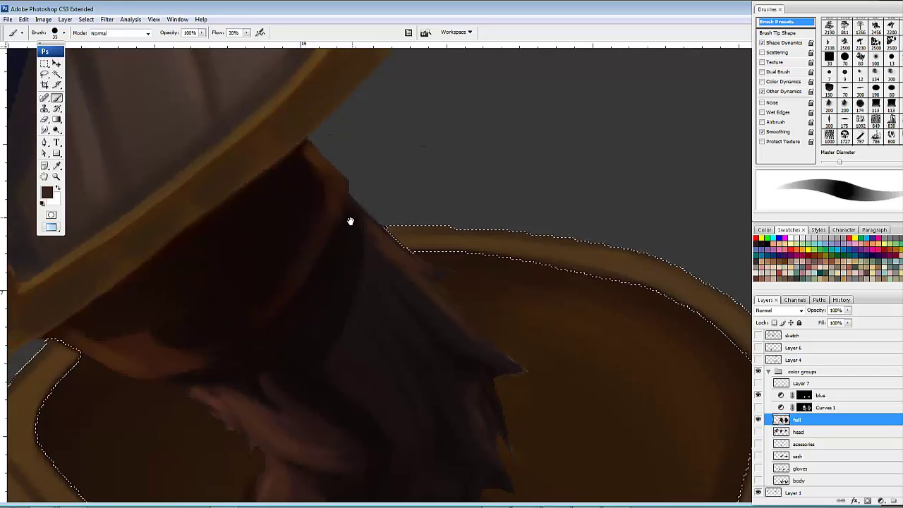
{"action": "scroll", "coordinate": [351, 218], "scroll_direction": "down", "scroll_amount": 2}
{"action": "key", "text": "bracketleft"}
{"action": "key", "text": "bracketleft"}
{"action": "key", "text": "bracketleft"}
{"action": "key", "text": "bracketleft"}
{"action": "key", "text": "bracketleft"}
{"action": "key", "text": "bracketleft"}
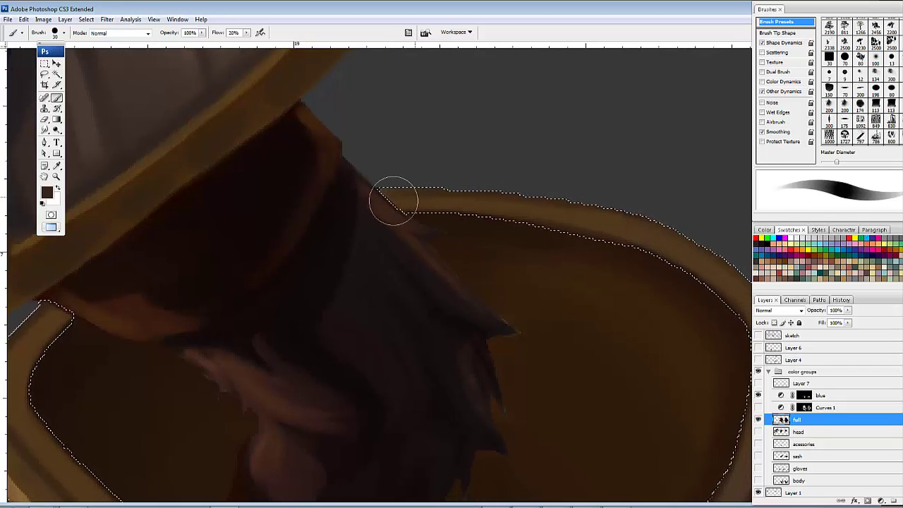
{"action": "left_click_drag", "start_coordinate": [389, 195], "coordinate": [408, 208]}
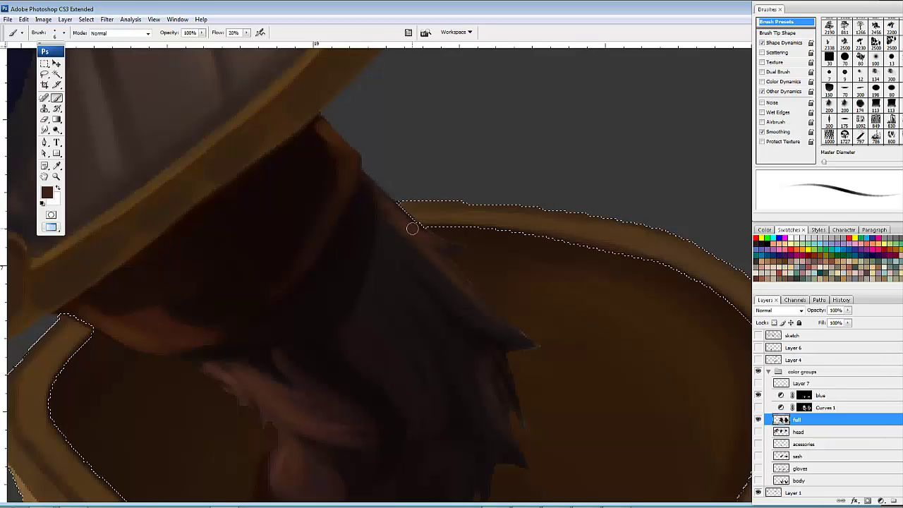
{"action": "mouse_move", "coordinate": [444, 244]}
{"action": "left_mouse_down"}
{"action": "mouse_move", "coordinate": [416, 240]}
{"action": "mouse_move", "coordinate": [472, 290]}
{"action": "left_mouse_up"}
{"action": "left_click_drag", "start_coordinate": [497, 318], "coordinate": [515, 335]}
{"action": "mouse_move", "coordinate": [422, 243]}
{"action": "left_mouse_down"}
{"action": "mouse_move", "coordinate": [481, 306]}
{"action": "mouse_move", "coordinate": [475, 298]}
{"action": "left_mouse_up"}
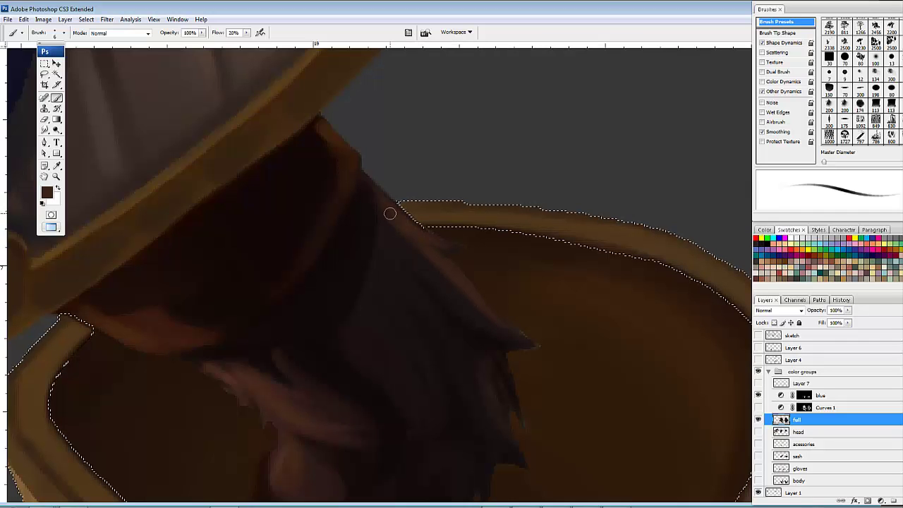
{"action": "left_click_drag", "start_coordinate": [392, 218], "coordinate": [429, 261]}
{"action": "mouse_move", "coordinate": [460, 254]}
{"action": "left_mouse_down"}
{"action": "mouse_move", "coordinate": [465, 230]}
{"action": "mouse_move", "coordinate": [508, 252]}
{"action": "left_mouse_up"}
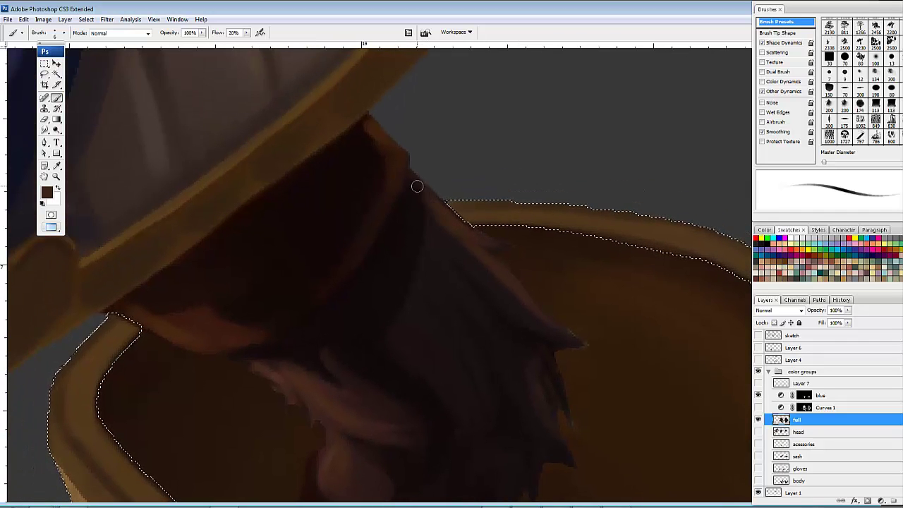
Step: Refine the curved reddish-brown edge of the sleeve beneath the gold armour trim with the small brush
{"action": "mouse_move", "coordinate": [399, 189]}
{"action": "left_mouse_down"}
{"action": "mouse_move", "coordinate": [486, 209]}
{"action": "mouse_move", "coordinate": [515, 232]}
{"action": "left_mouse_up"}
{"action": "left_click_drag", "start_coordinate": [488, 153], "coordinate": [503, 192]}
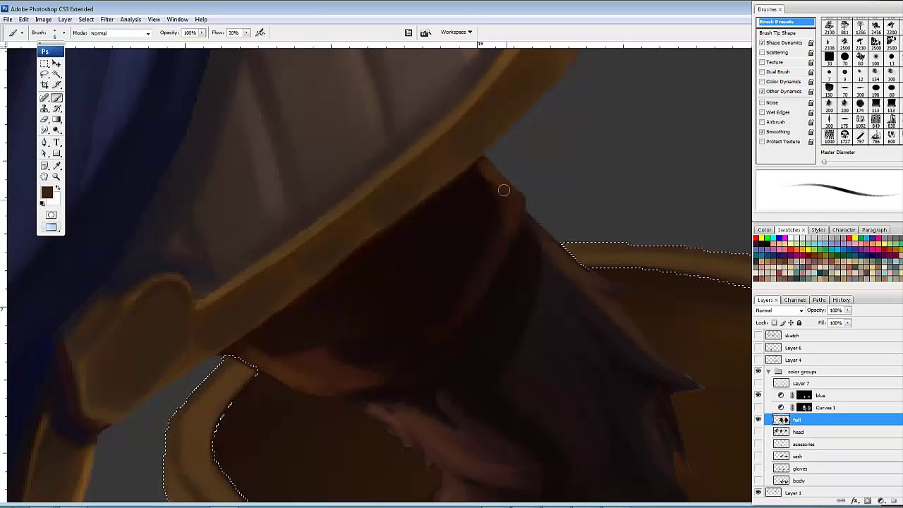
{"action": "left_click_drag", "start_coordinate": [442, 299], "coordinate": [496, 228]}
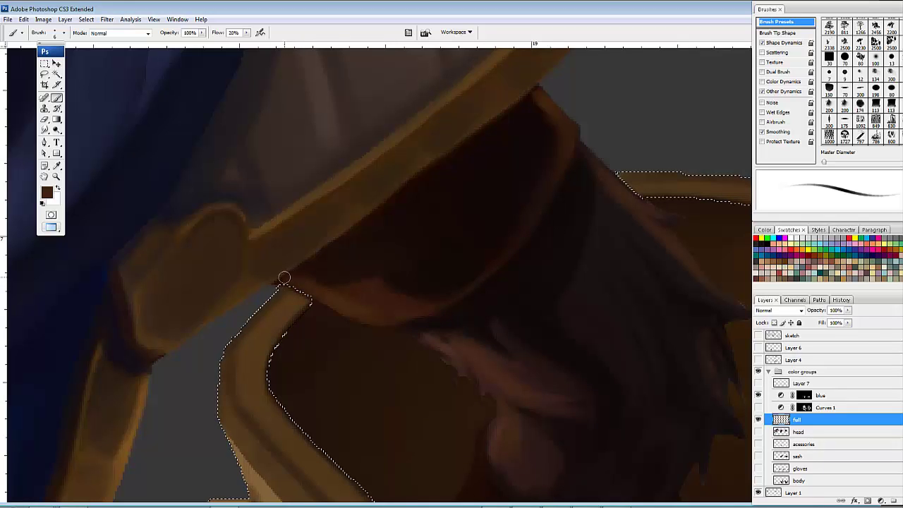
{"action": "left_click_drag", "start_coordinate": [412, 278], "coordinate": [294, 365]}
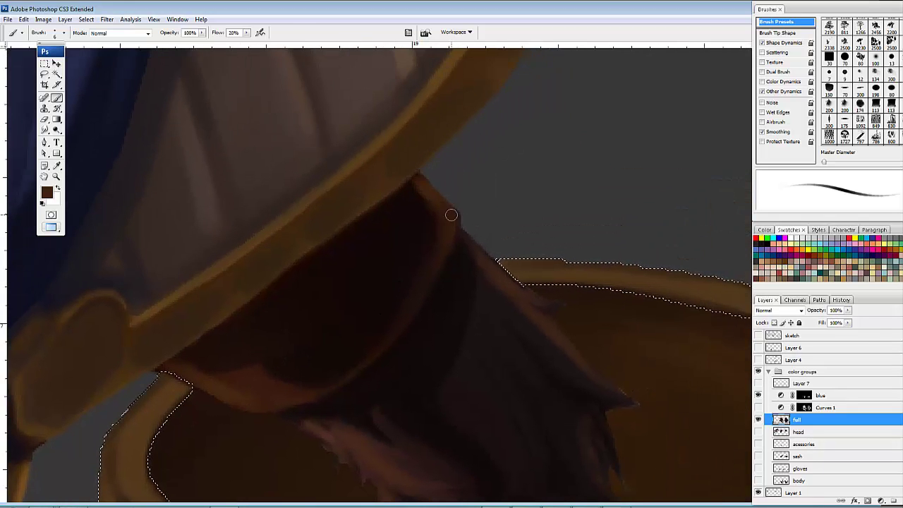
{"action": "mouse_move", "coordinate": [641, 358]}
{"action": "left_mouse_down"}
{"action": "mouse_move", "coordinate": [661, 242]}
{"action": "mouse_move", "coordinate": [623, 109]}
{"action": "left_mouse_up"}
{"action": "left_click_drag", "start_coordinate": [561, 145], "coordinate": [618, 202]}
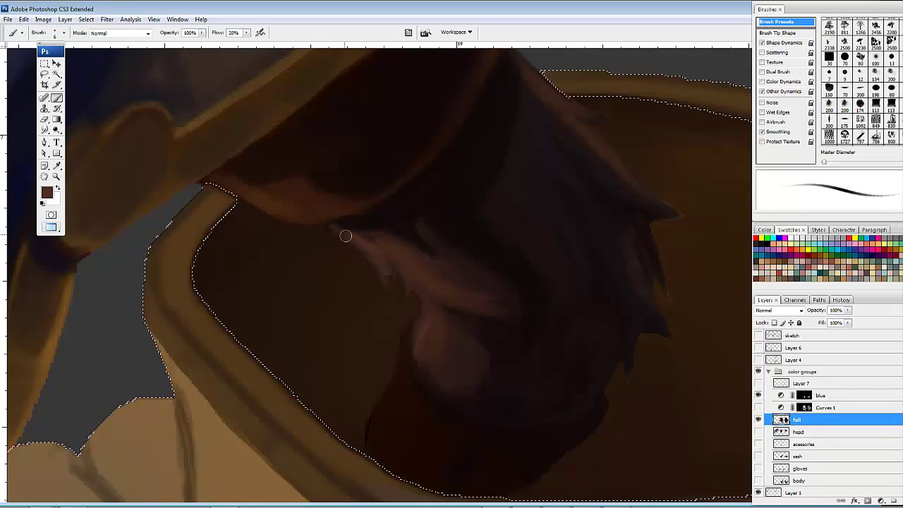
Step: Shrink the Smudge brush to size 5 and pull the lower edge of the forearm's pinkish fur patch into pointed tufts
{"action": "key", "text": "r"}
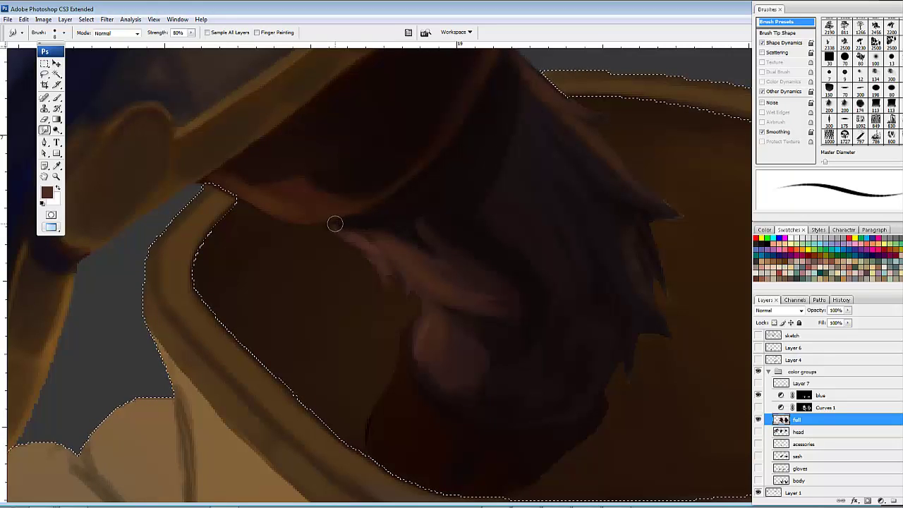
{"action": "key", "text": "bracketleft"}
{"action": "key", "text": "bracketleft"}
{"action": "key", "text": "bracketleft"}
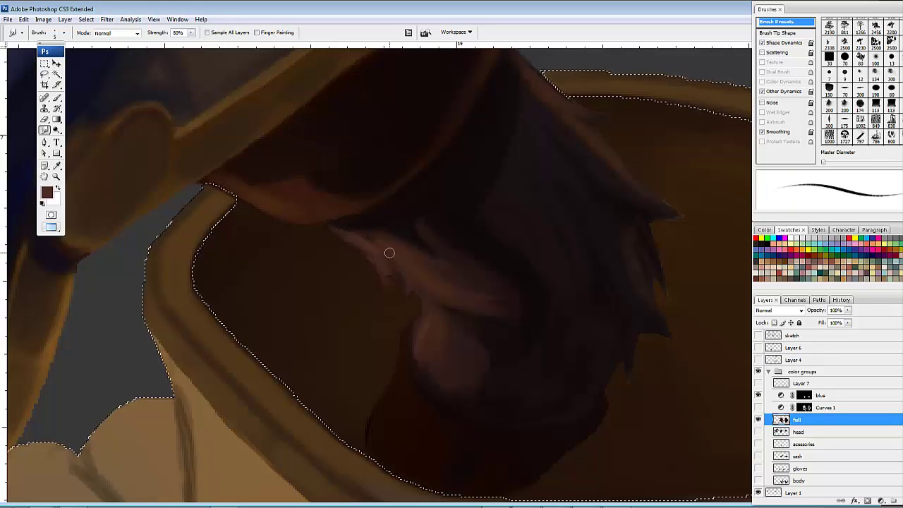
{"action": "left_click_drag", "start_coordinate": [366, 241], "coordinate": [393, 260]}
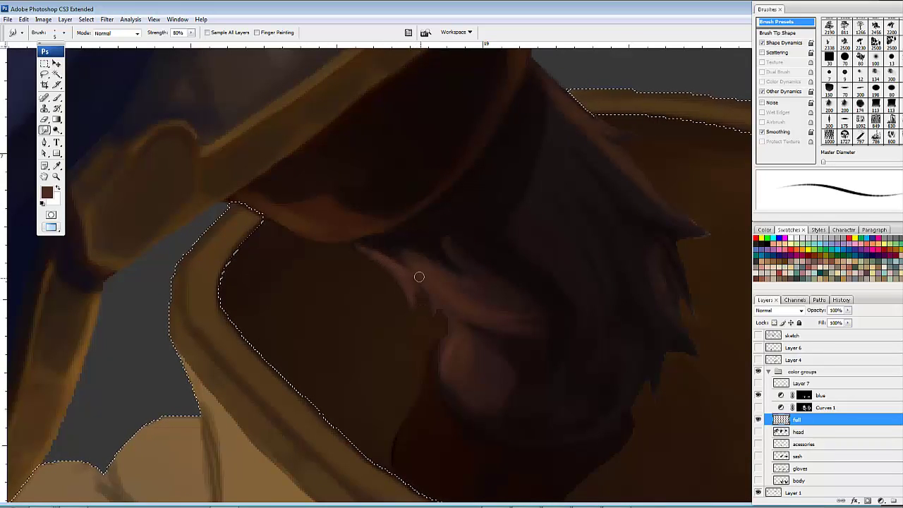
{"action": "left_click_drag", "start_coordinate": [432, 289], "coordinate": [446, 319]}
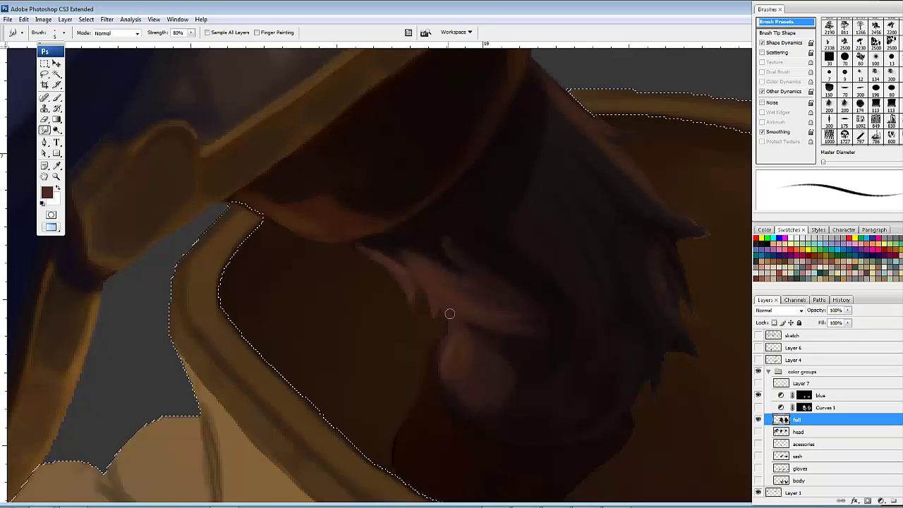
{"action": "left_click_drag", "start_coordinate": [429, 281], "coordinate": [483, 311]}
Step: Smudge dark fur strands from the sleeve's shadow into the upper edge of the pinkish fur patch
{"action": "left_click_drag", "start_coordinate": [424, 259], "coordinate": [469, 284]}
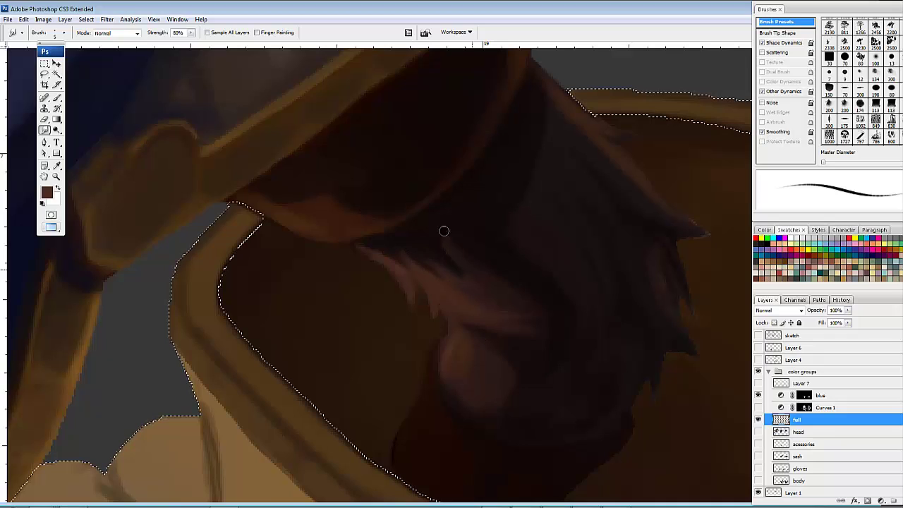
{"action": "left_click_drag", "start_coordinate": [443, 230], "coordinate": [479, 255]}
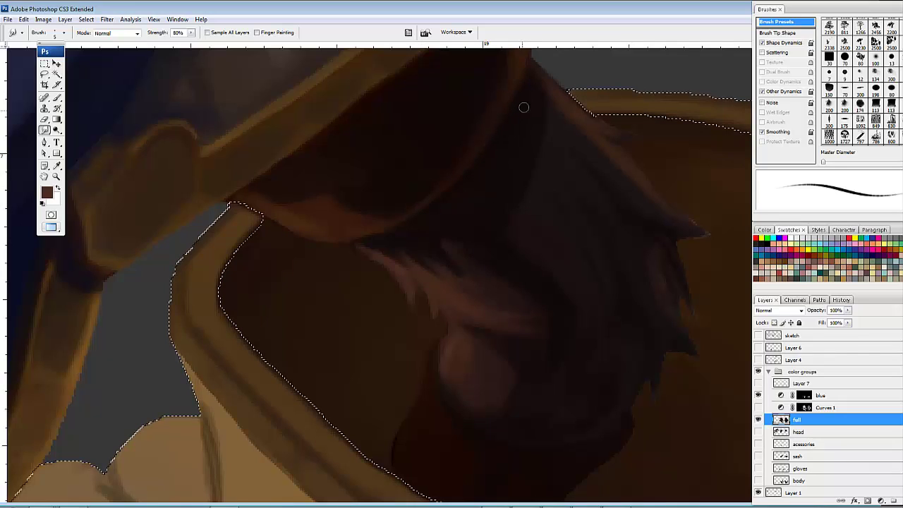
{"action": "left_click_drag", "start_coordinate": [477, 223], "coordinate": [515, 212]}
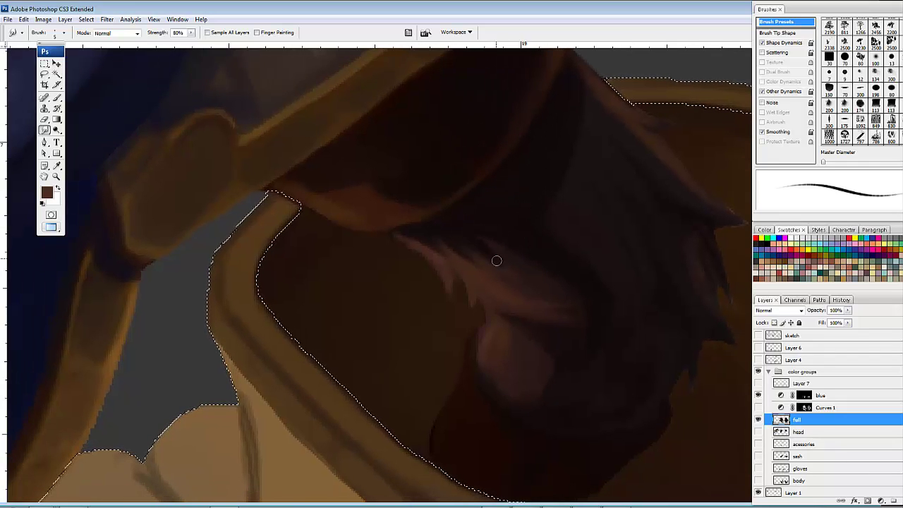
{"action": "left_click_drag", "start_coordinate": [484, 240], "coordinate": [519, 275]}
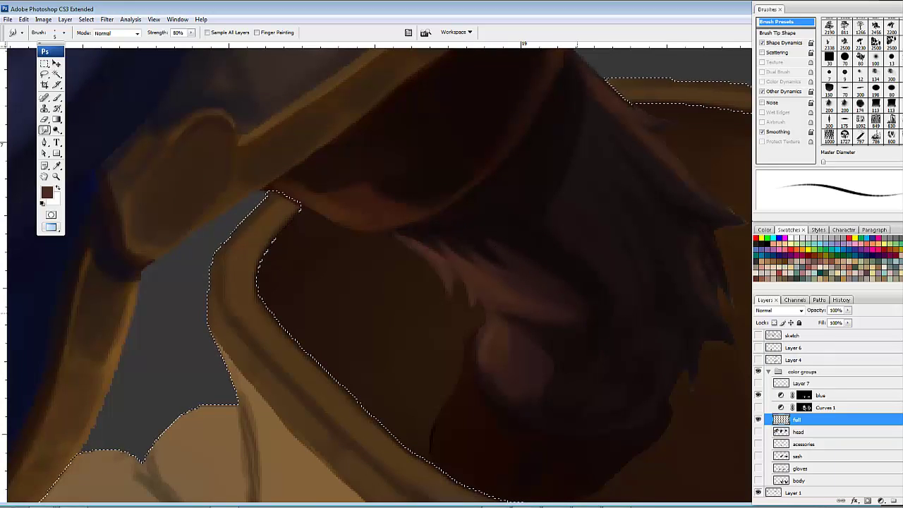
{"action": "mouse_move", "coordinate": [589, 271]}
{"action": "left_mouse_down"}
{"action": "mouse_move", "coordinate": [517, 256]}
{"action": "mouse_move", "coordinate": [521, 286]}
{"action": "left_mouse_up"}
{"action": "mouse_move", "coordinate": [491, 246]}
{"action": "left_mouse_down"}
{"action": "mouse_move", "coordinate": [522, 296]}
{"action": "mouse_move", "coordinate": [511, 283]}
{"action": "left_mouse_up"}
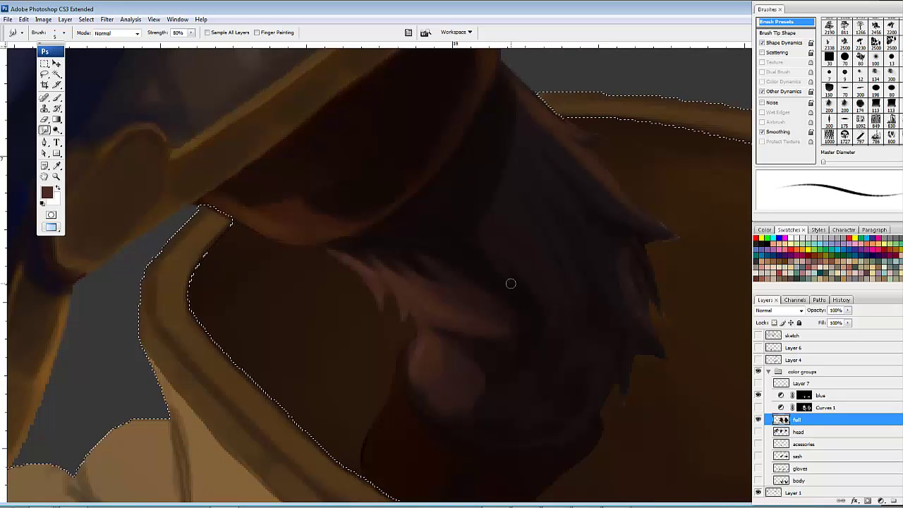
{"action": "scroll", "coordinate": [510, 274], "scroll_direction": "down", "scroll_amount": 1}
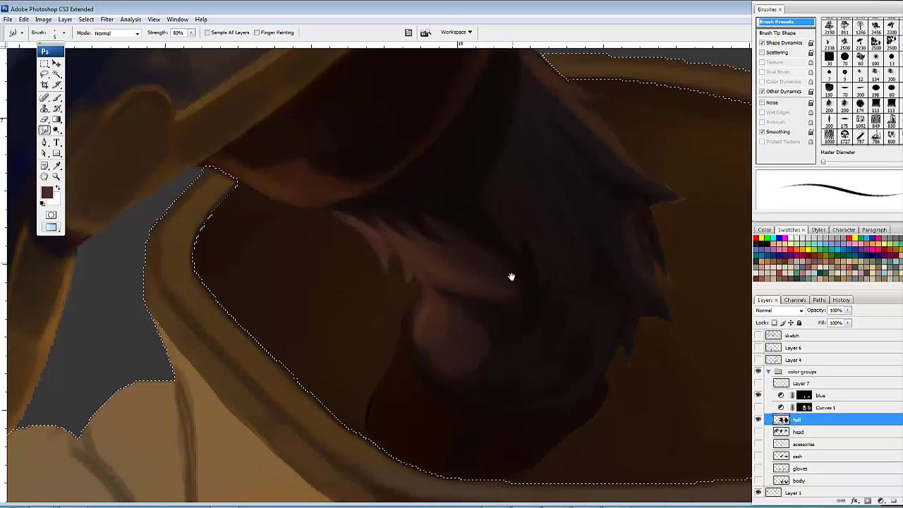
Step: Smudge the forearm fur's outer edge inside the glove cuff into longer, pointed dark tufts
{"action": "scroll", "coordinate": [536, 261], "scroll_direction": "down", "scroll_amount": 4}
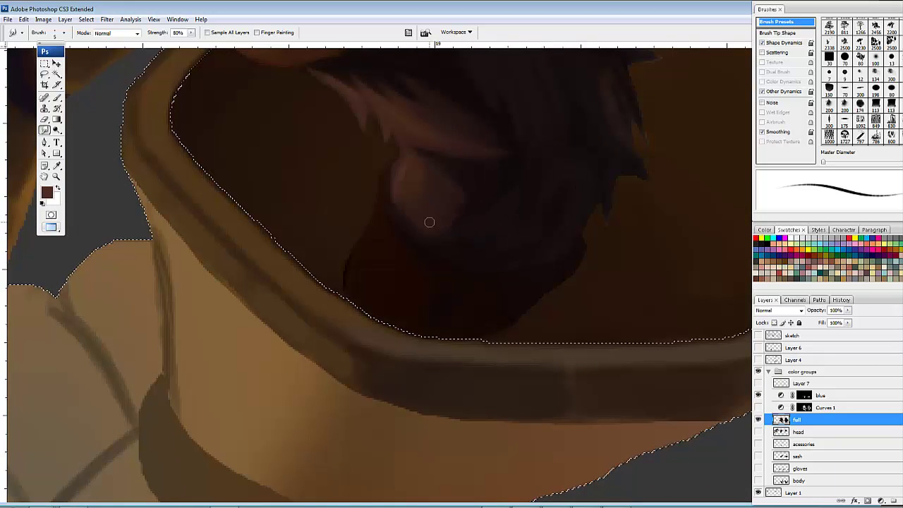
{"action": "mouse_move", "coordinate": [548, 175]}
{"action": "left_mouse_down"}
{"action": "mouse_move", "coordinate": [487, 331]}
{"action": "mouse_move", "coordinate": [458, 318]}
{"action": "mouse_move", "coordinate": [450, 331]}
{"action": "left_mouse_up"}
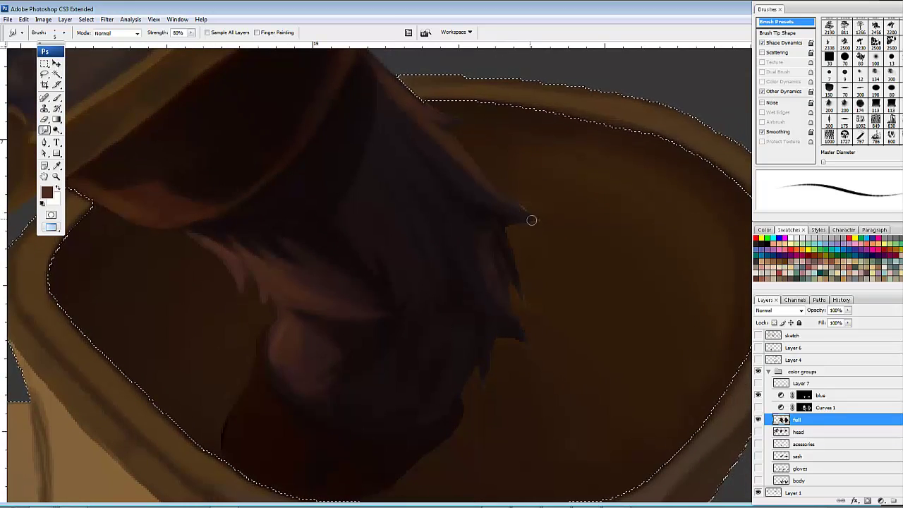
{"action": "left_click_drag", "start_coordinate": [511, 199], "coordinate": [542, 221]}
{"action": "mouse_move", "coordinate": [512, 282]}
{"action": "left_mouse_down"}
{"action": "mouse_move", "coordinate": [527, 318]}
{"action": "mouse_move", "coordinate": [500, 284]}
{"action": "mouse_move", "coordinate": [514, 340]}
{"action": "mouse_move", "coordinate": [481, 359]}
{"action": "mouse_move", "coordinate": [480, 395]}
{"action": "left_mouse_up"}
{"action": "left_click_drag", "start_coordinate": [490, 329], "coordinate": [483, 405]}
{"action": "left_click_drag", "start_coordinate": [504, 329], "coordinate": [510, 295]}
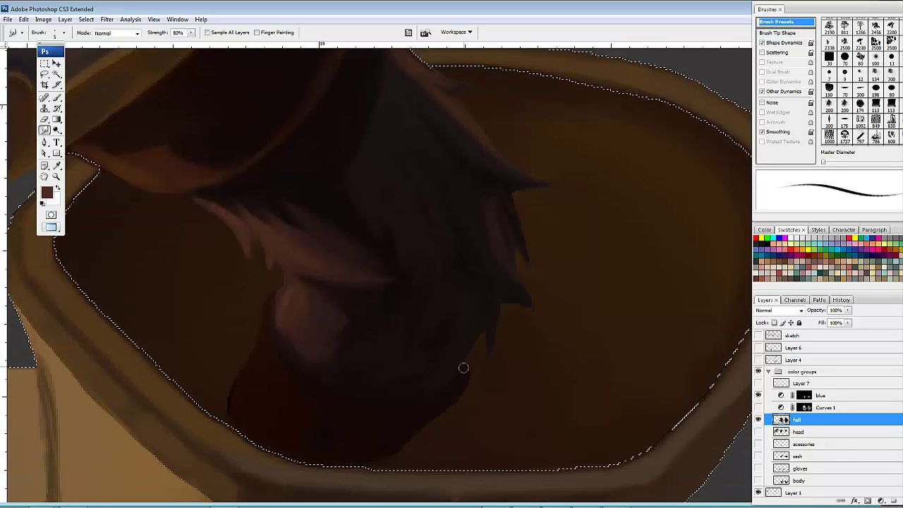
Step: Smudge the lower edge of the dark fur so it blends into the shadow at the bottom of the cuff
{"action": "left_click_drag", "start_coordinate": [463, 384], "coordinate": [529, 297]}
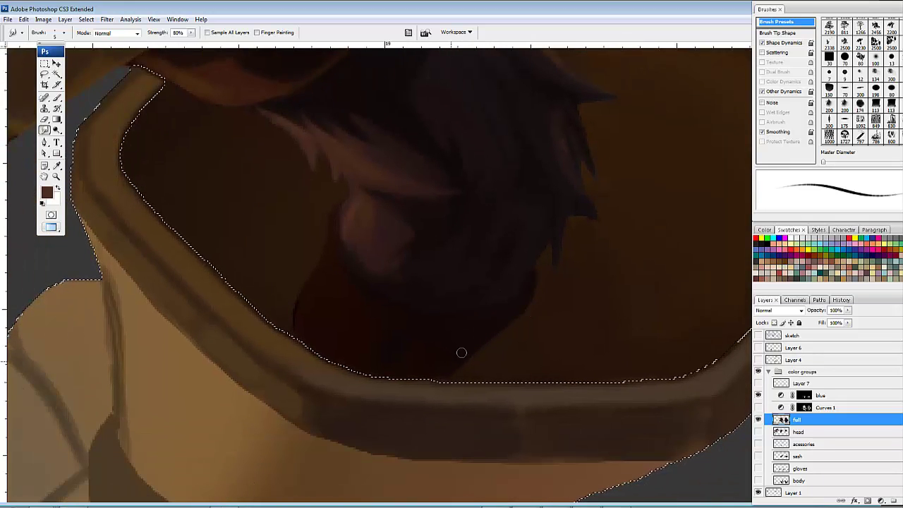
{"action": "left_click_drag", "start_coordinate": [424, 379], "coordinate": [473, 400]}
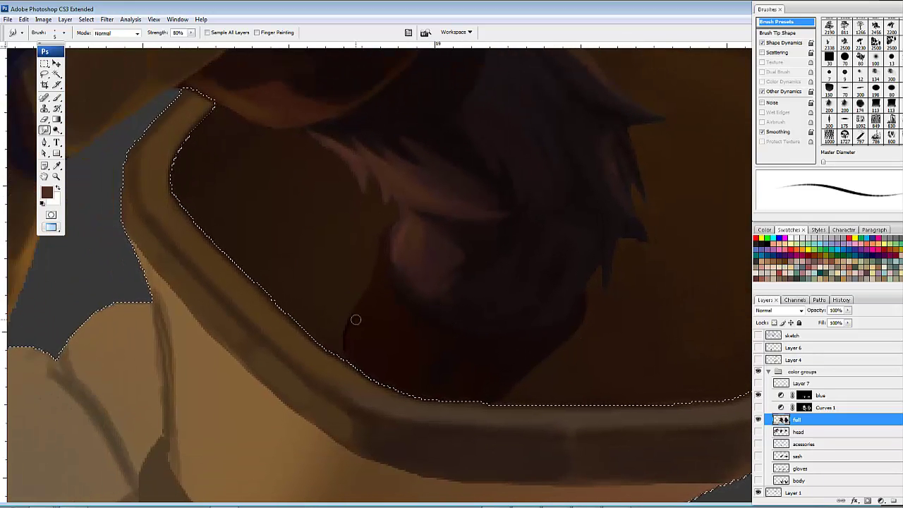
{"action": "left_click_drag", "start_coordinate": [474, 302], "coordinate": [460, 264]}
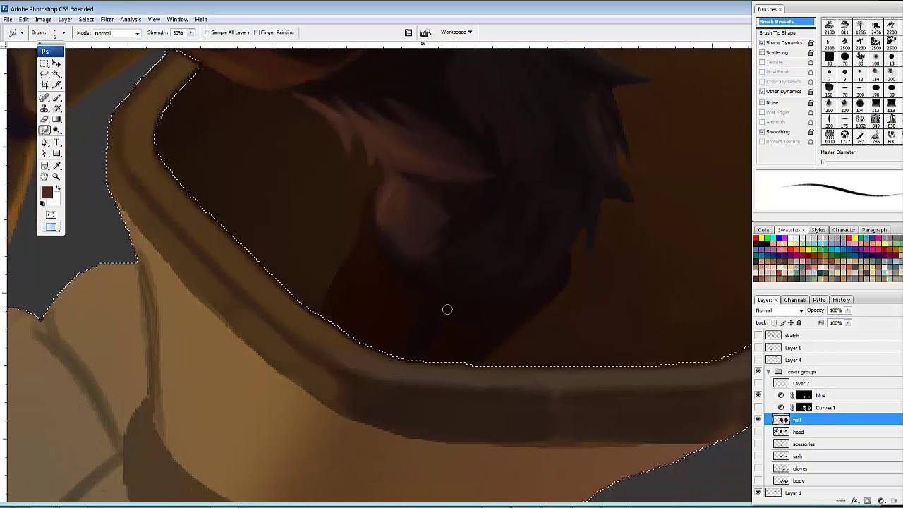
{"action": "left_click_drag", "start_coordinate": [474, 338], "coordinate": [375, 368]}
Step: Paint thin reddish-brown contour strokes below the pinkish fur patch and along the wrist's lower edge with the Brush at size 6
{"action": "key", "text": "b"}
{"action": "left_click_drag", "start_coordinate": [395, 285], "coordinate": [389, 296]}
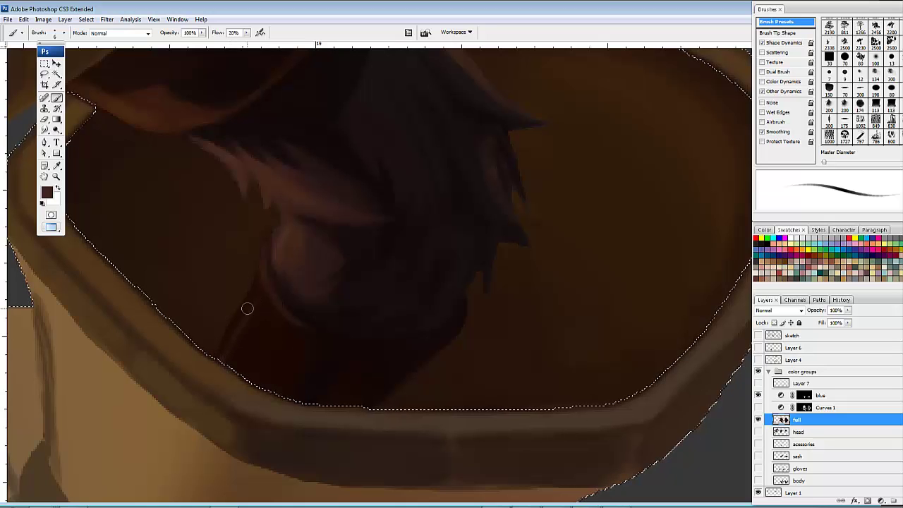
{"action": "mouse_move", "coordinate": [298, 294]}
{"action": "left_mouse_down"}
{"action": "mouse_move", "coordinate": [286, 295]}
{"action": "mouse_move", "coordinate": [317, 271]}
{"action": "left_mouse_up"}
{"action": "left_click_drag", "start_coordinate": [470, 262], "coordinate": [500, 261]}
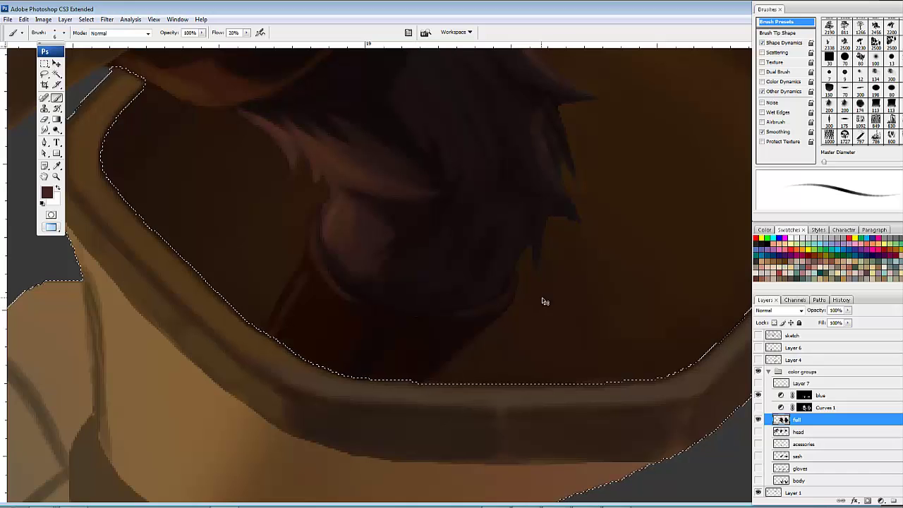
{"action": "key", "text": "ctrl+minus"}
{"action": "key", "text": "ctrl+minus"}
{"action": "key", "text": "ctrl+minus"}
{"action": "left_click_drag", "start_coordinate": [379, 304], "coordinate": [395, 340]}
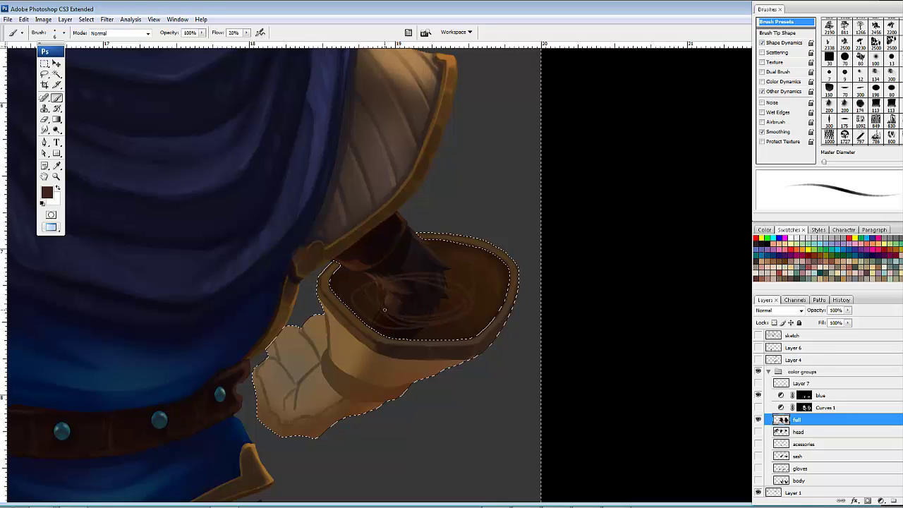
{"action": "key", "text": "ctrl+z"}
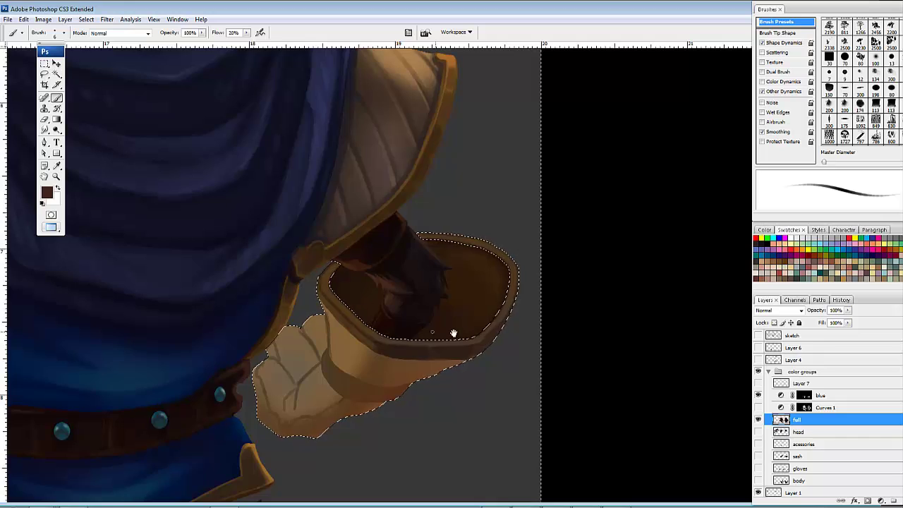
Step: Choose the soft 100-pixel airbrush, sample a dark brown from the forearm and shade the lower forearm and cuff interior
{"action": "left_click_drag", "start_coordinate": [515, 347], "coordinate": [537, 374]}
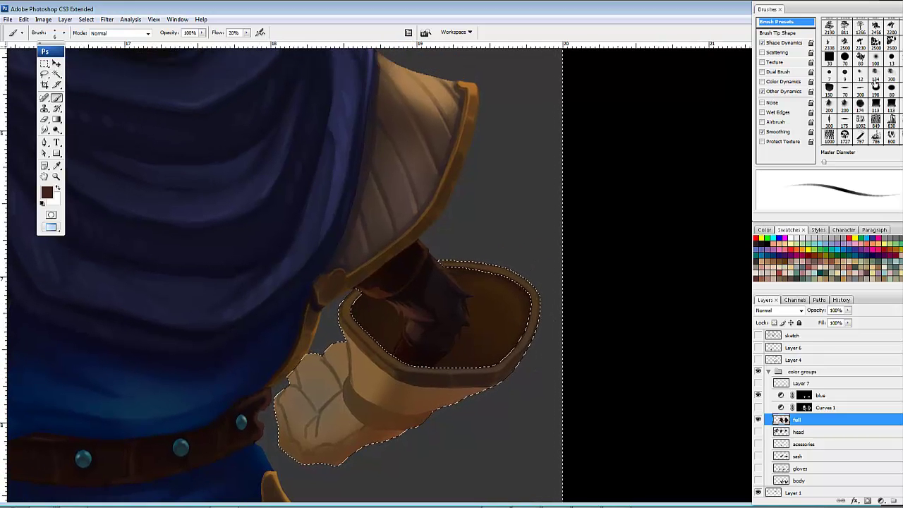
{"action": "left_click", "coordinate": [876, 73]}
{"action": "left_click", "coordinate": [876, 59]}
{"action": "left_click", "coordinate": [421, 281], "text": "alt"}
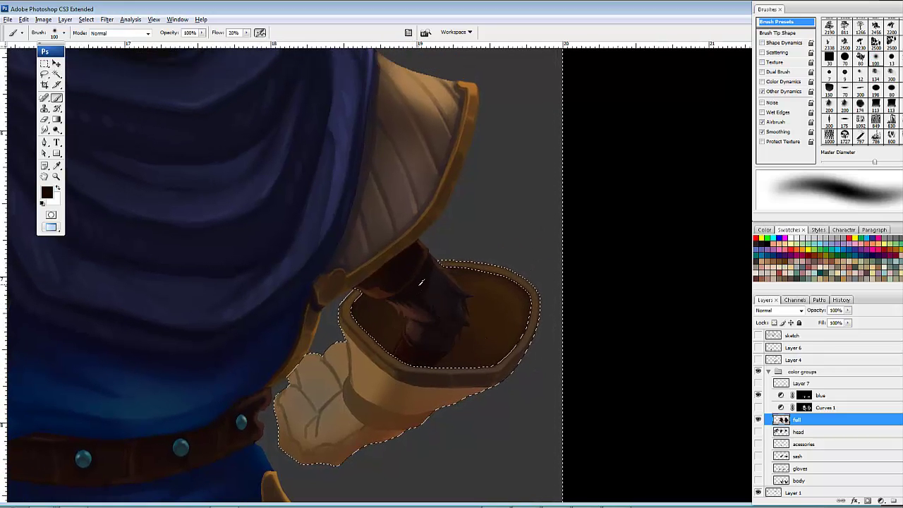
{"action": "mouse_move", "coordinate": [354, 315]}
{"action": "left_mouse_down"}
{"action": "mouse_move", "coordinate": [374, 336]}
{"action": "mouse_move", "coordinate": [417, 346]}
{"action": "left_mouse_up"}
{"action": "mouse_move", "coordinate": [354, 316]}
{"action": "left_mouse_down"}
{"action": "mouse_move", "coordinate": [492, 341]}
{"action": "mouse_move", "coordinate": [472, 352]}
{"action": "mouse_move", "coordinate": [409, 341]}
{"action": "mouse_move", "coordinate": [468, 346]}
{"action": "mouse_move", "coordinate": [382, 326]}
{"action": "mouse_move", "coordinate": [484, 340]}
{"action": "mouse_move", "coordinate": [487, 353]}
{"action": "mouse_move", "coordinate": [507, 348]}
{"action": "mouse_move", "coordinate": [487, 372]}
{"action": "mouse_move", "coordinate": [377, 313]}
{"action": "mouse_move", "coordinate": [414, 337]}
{"action": "mouse_move", "coordinate": [421, 357]}
{"action": "mouse_move", "coordinate": [492, 391]}
{"action": "mouse_move", "coordinate": [393, 350]}
{"action": "mouse_move", "coordinate": [478, 382]}
{"action": "mouse_move", "coordinate": [407, 368]}
{"action": "mouse_move", "coordinate": [433, 355]}
{"action": "mouse_move", "coordinate": [478, 376]}
{"action": "left_mouse_up"}
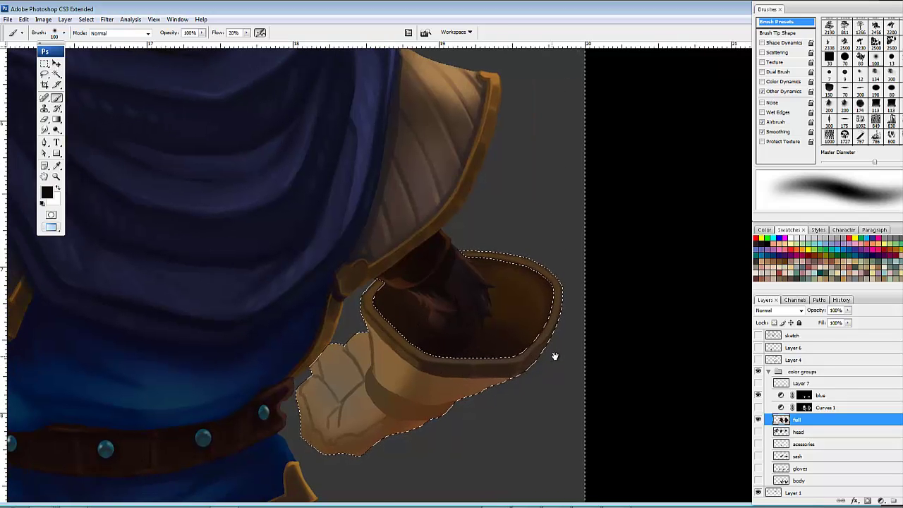
Step: Deepen the soft near-black shadow around the wrist and the lower inside of the glove cuff
{"action": "left_click_drag", "start_coordinate": [555, 356], "coordinate": [551, 363]}
{"action": "left_click_drag", "start_coordinate": [428, 308], "coordinate": [379, 322]}
{"action": "left_click_drag", "start_coordinate": [540, 340], "coordinate": [528, 346]}
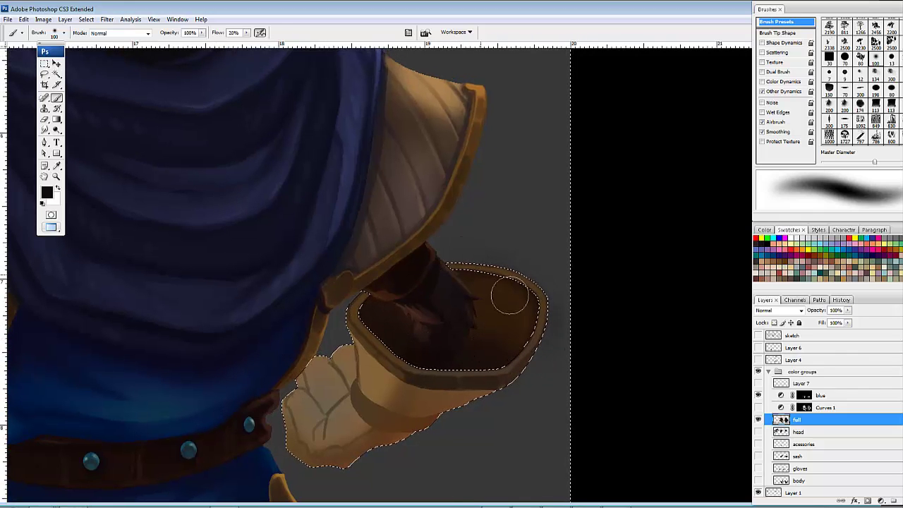
{"action": "left_click_drag", "start_coordinate": [497, 362], "coordinate": [506, 348]}
Step: Examine the painted gloves on the character's other views as a shading reference for the unfinished glove
{"action": "mouse_move", "coordinate": [387, 428]}
{"action": "left_mouse_down"}
{"action": "mouse_move", "coordinate": [567, 382]}
{"action": "mouse_move", "coordinate": [546, 367]}
{"action": "left_mouse_up"}
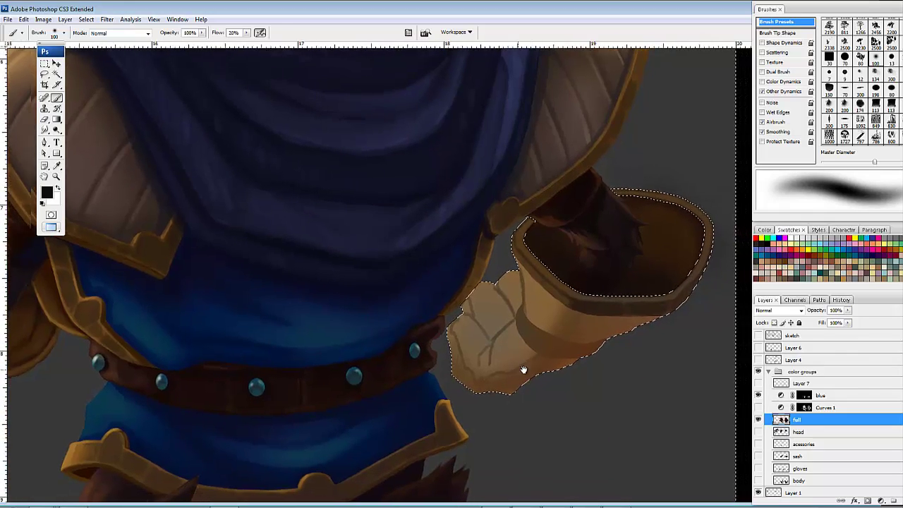
{"action": "left_click_drag", "start_coordinate": [411, 402], "coordinate": [577, 375]}
{"action": "mouse_move", "coordinate": [329, 384]}
{"action": "left_mouse_down"}
{"action": "mouse_move", "coordinate": [475, 403]}
{"action": "mouse_move", "coordinate": [404, 395]}
{"action": "left_mouse_up"}
{"action": "mouse_move", "coordinate": [601, 364]}
{"action": "left_mouse_down"}
{"action": "mouse_move", "coordinate": [361, 363]}
{"action": "mouse_move", "coordinate": [267, 387]}
{"action": "left_mouse_up"}
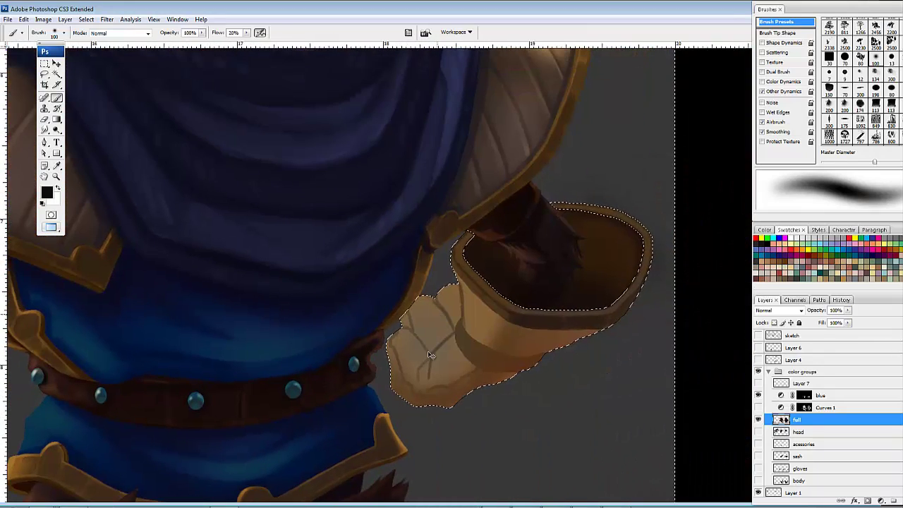
{"action": "left_click_drag", "start_coordinate": [515, 270], "coordinate": [509, 254]}
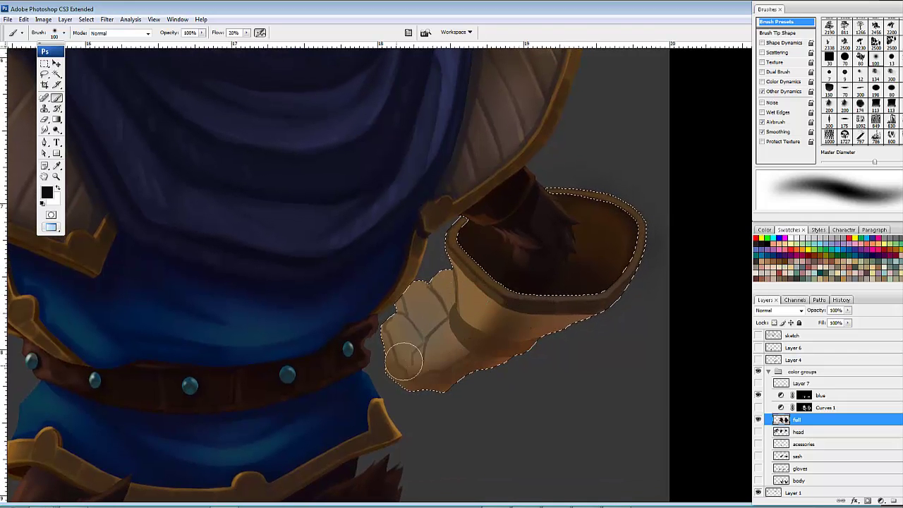
{"action": "left_click_drag", "start_coordinate": [75, 420], "coordinate": [363, 377]}
{"action": "left_click_drag", "start_coordinate": [273, 347], "coordinate": [355, 394]}
{"action": "left_click_drag", "start_coordinate": [174, 216], "coordinate": [403, 212]}
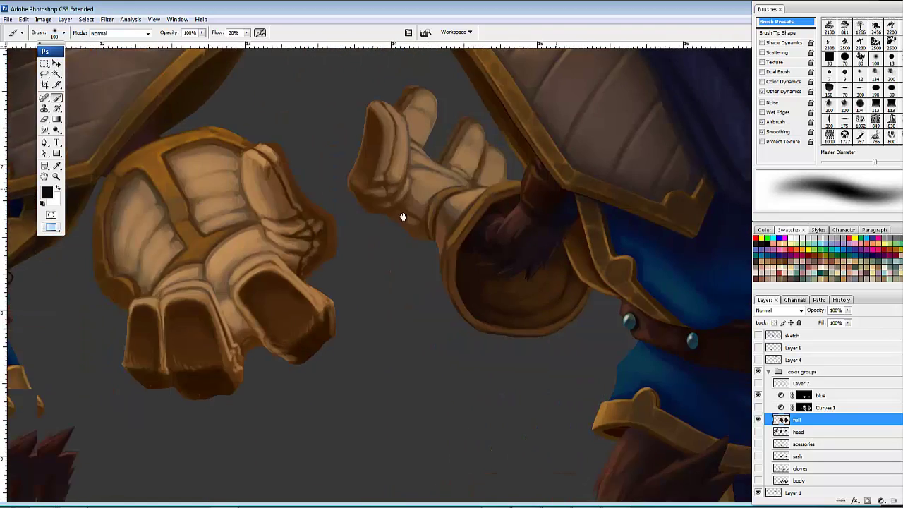
{"action": "mouse_move", "coordinate": [439, 283]}
{"action": "left_mouse_down"}
{"action": "mouse_move", "coordinate": [375, 262]}
{"action": "mouse_move", "coordinate": [91, 304]}
{"action": "left_mouse_up"}
{"action": "left_click_drag", "start_coordinate": [687, 277], "coordinate": [453, 297]}
Step: Reduce the soft brush to size 40 and shade dark brown between the unfinished glove's fingers
{"action": "key", "text": "bracketleft"}
{"action": "key", "text": "bracketleft"}
{"action": "key", "text": "bracketleft"}
{"action": "key", "text": "bracketleft"}
{"action": "key", "text": "bracketleft"}
{"action": "key", "text": "bracketleft"}
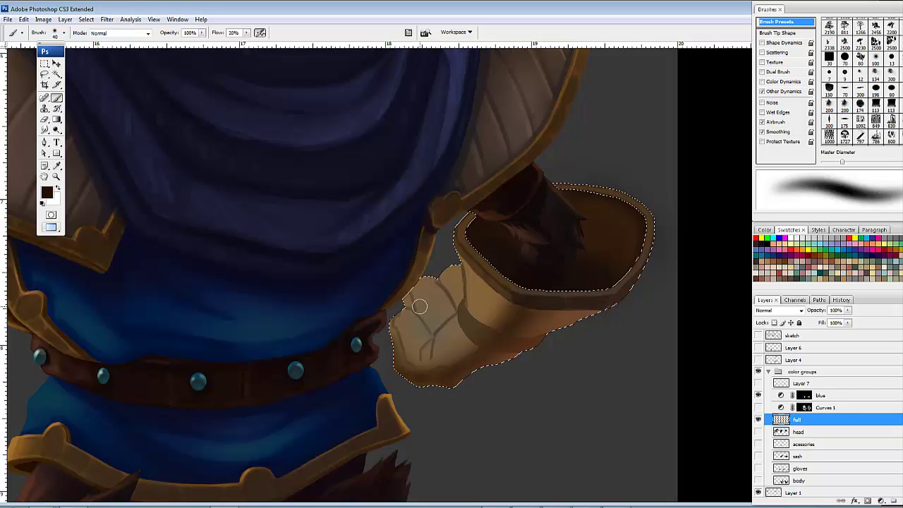
{"action": "left_click_drag", "start_coordinate": [411, 301], "coordinate": [419, 316]}
{"action": "left_click_drag", "start_coordinate": [437, 275], "coordinate": [446, 287]}
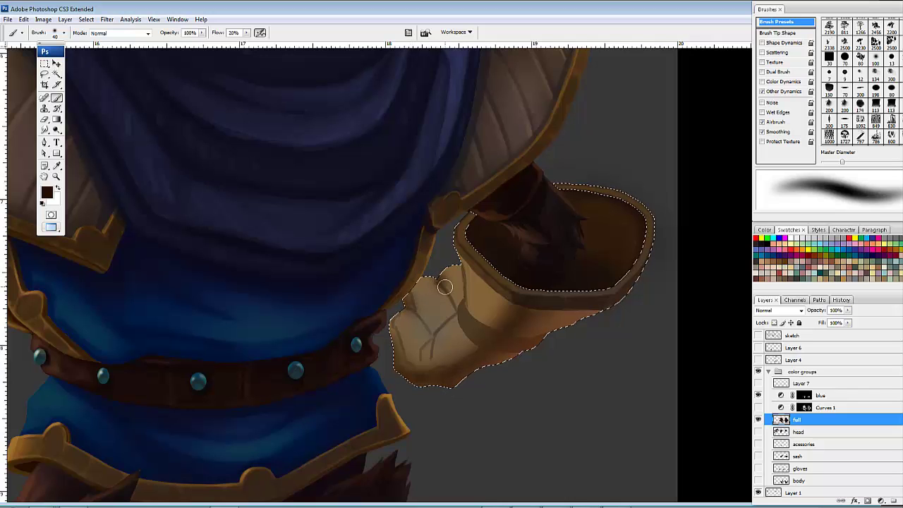
Step: Shade the lower edge of the glove's hand and wrist softly with a mid-brown
{"action": "left_click_drag", "start_coordinate": [654, 337], "coordinate": [641, 322]}
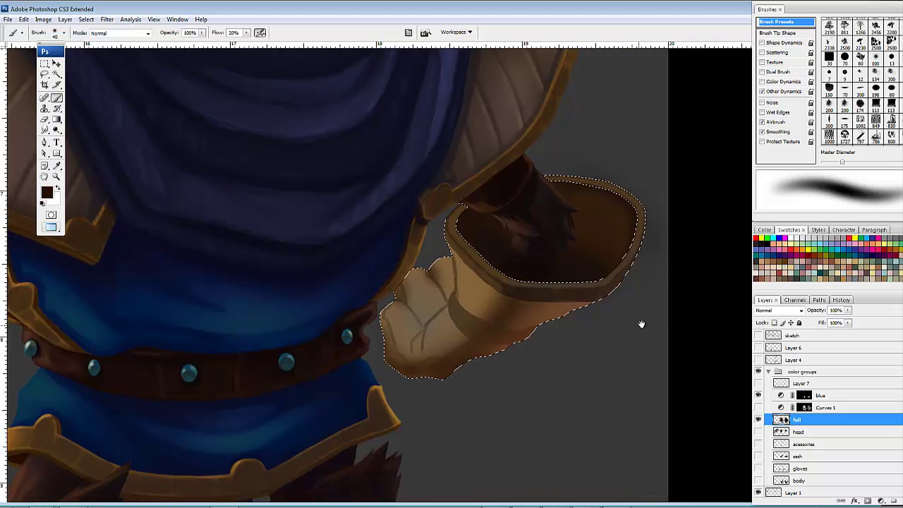
{"action": "left_click_drag", "start_coordinate": [566, 338], "coordinate": [625, 331]}
{"action": "left_click_drag", "start_coordinate": [219, 361], "coordinate": [548, 377]}
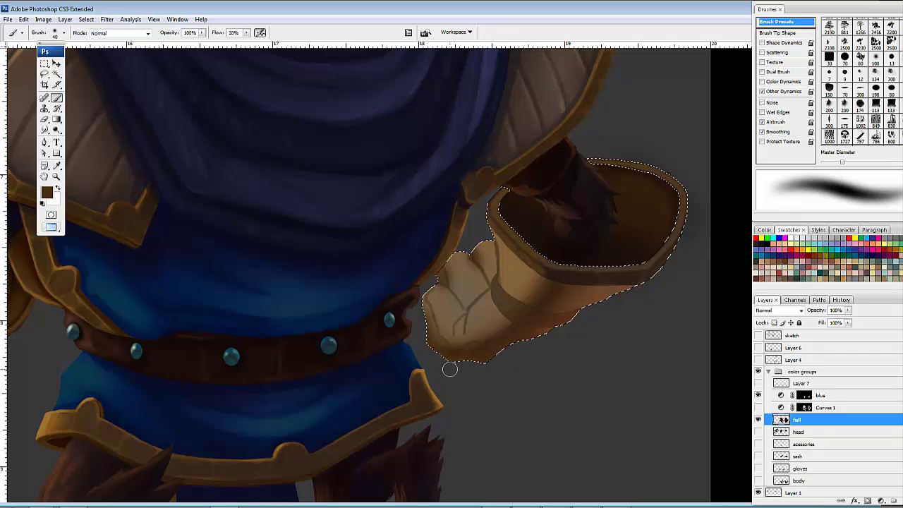
{"action": "left_click_drag", "start_coordinate": [433, 333], "coordinate": [429, 342]}
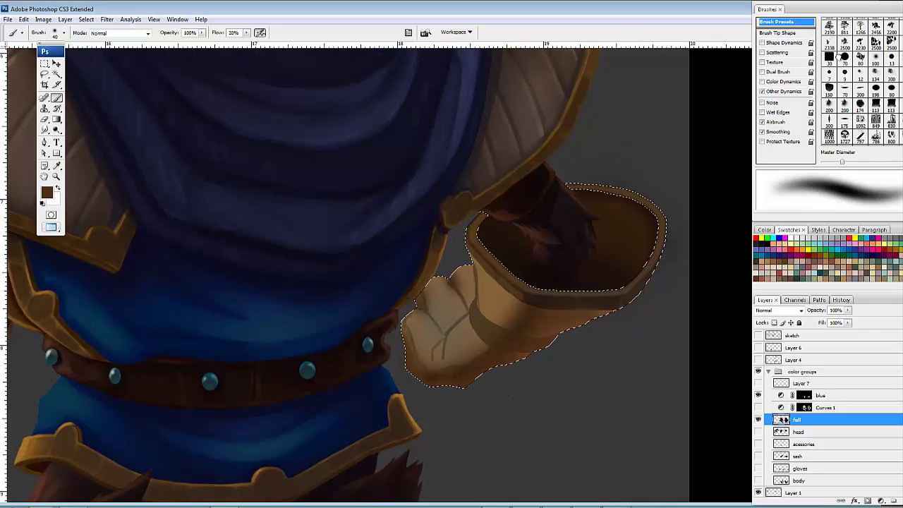
Step: Switch to the hard round brush and reduce it to size 30
{"action": "left_click", "coordinate": [844, 58]}
{"action": "key", "text": "["}
{"action": "key", "text": "["}
{"action": "key", "text": "["}
{"action": "key", "text": "["}
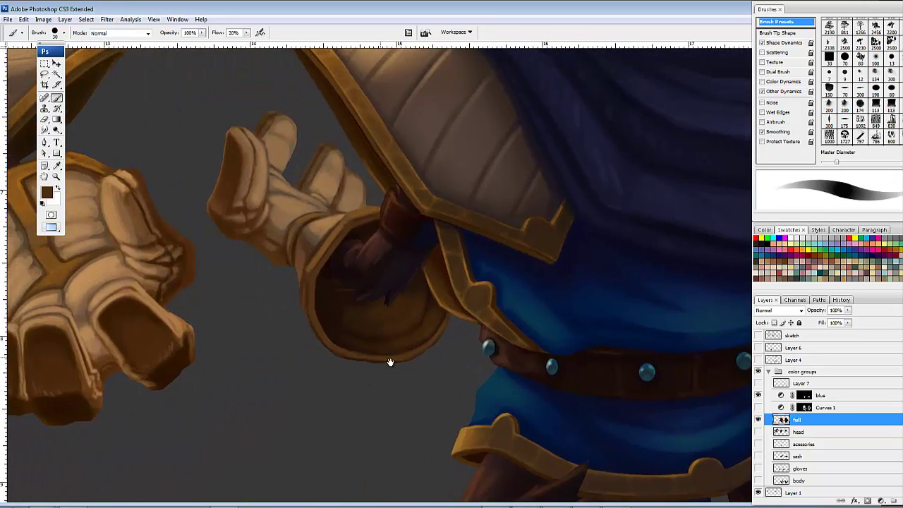
Step: Compare the glove shading, cuffs and wrist folds across the character's back, side and front views
{"action": "left_click_drag", "start_coordinate": [390, 362], "coordinate": [419, 365]}
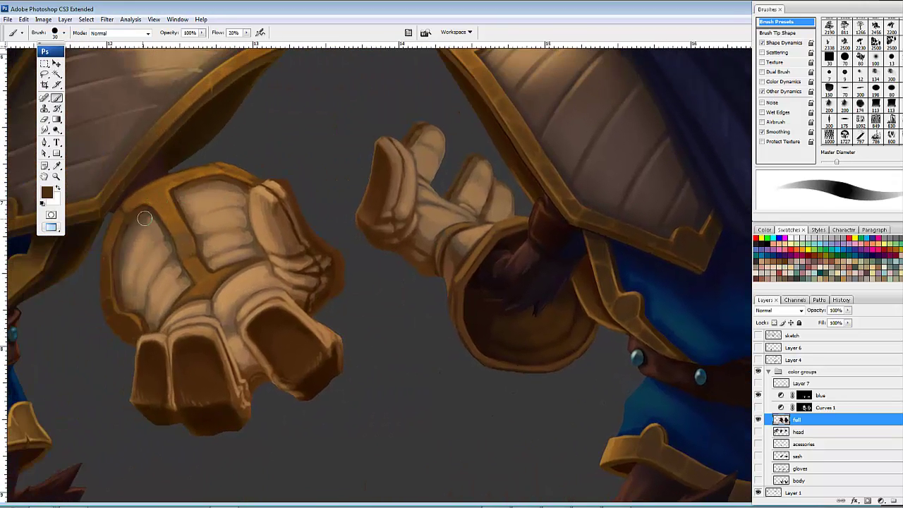
{"action": "left_click_drag", "start_coordinate": [211, 370], "coordinate": [704, 284]}
{"action": "left_click_drag", "start_coordinate": [271, 316], "coordinate": [535, 351]}
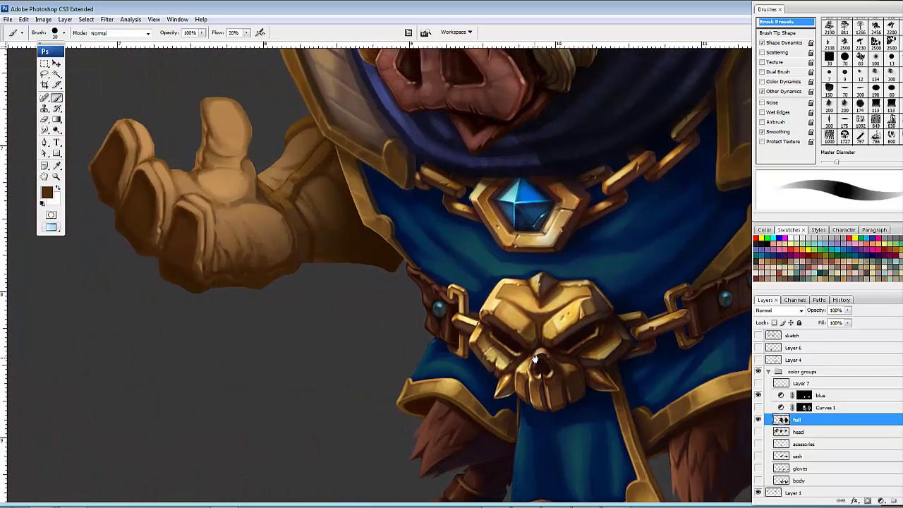
{"action": "left_click_drag", "start_coordinate": [419, 284], "coordinate": [398, 302]}
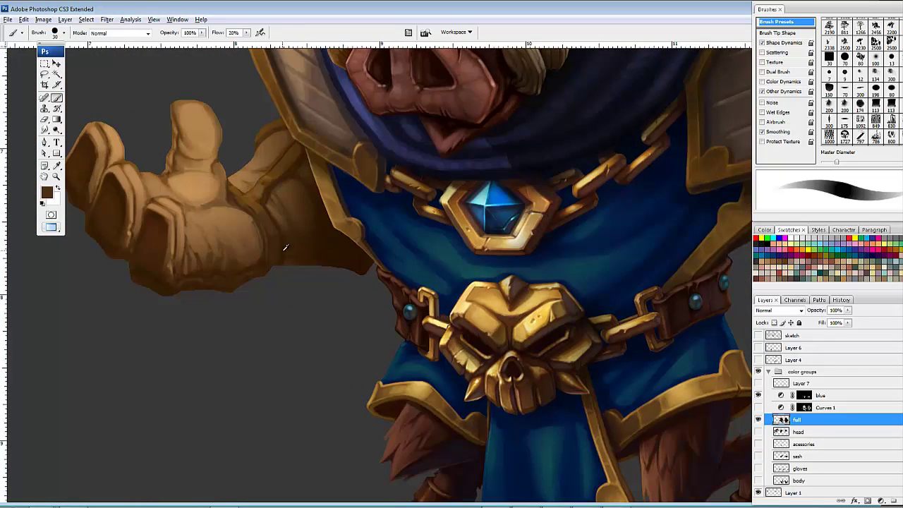
{"action": "left_click_drag", "start_coordinate": [488, 321], "coordinate": [188, 232]}
{"action": "left_click_drag", "start_coordinate": [494, 284], "coordinate": [162, 286]}
{"action": "left_click_drag", "start_coordinate": [635, 286], "coordinate": [228, 317]}
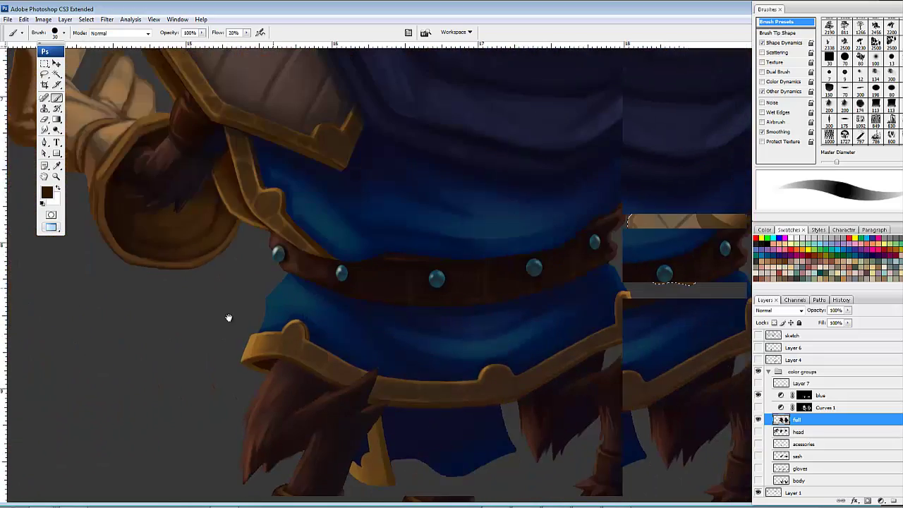
{"action": "mouse_move", "coordinate": [677, 285]}
{"action": "left_mouse_down"}
{"action": "mouse_move", "coordinate": [359, 313]}
{"action": "mouse_move", "coordinate": [540, 322]}
{"action": "mouse_move", "coordinate": [562, 269]}
{"action": "left_mouse_up"}
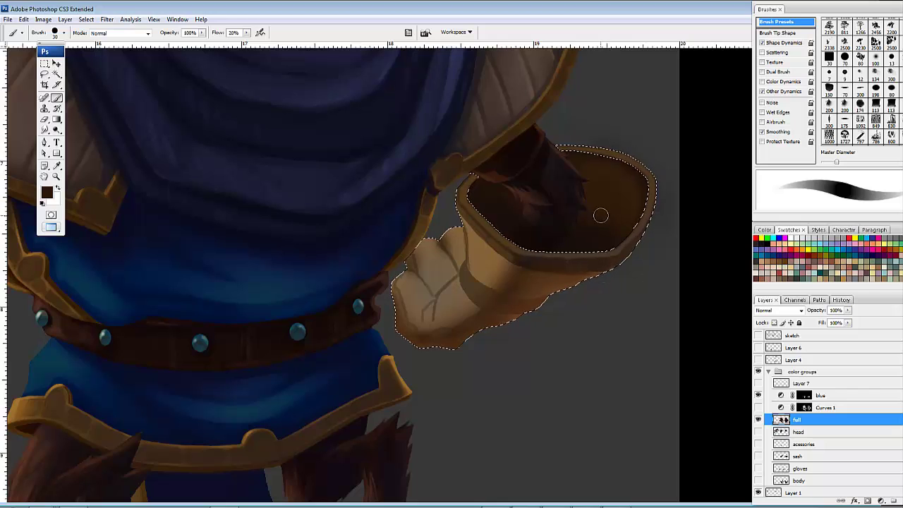
Step: Reduce the brush to size 10, sample browns from the cuff rim and paint along the rim's lower front edge
{"action": "key", "text": "bracketleft"}
{"action": "key", "text": "bracketleft"}
{"action": "key", "text": "x"}
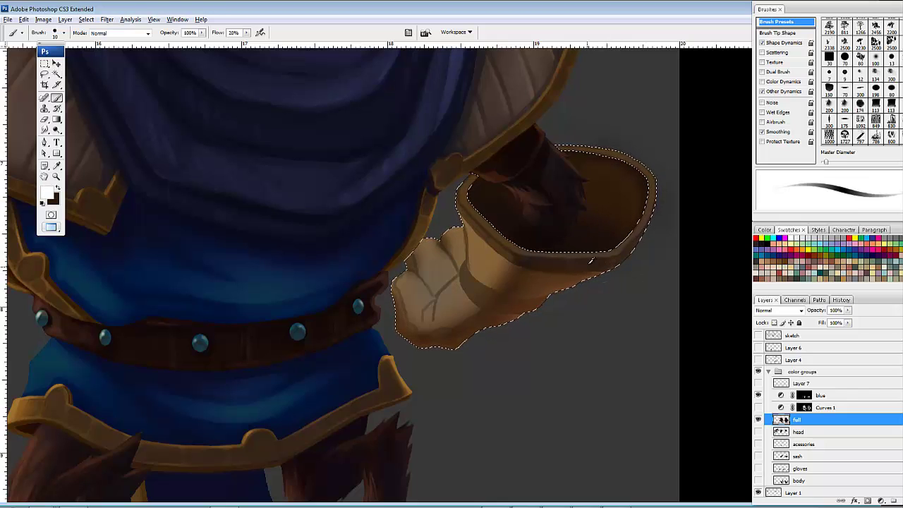
{"action": "left_click", "coordinate": [590, 263], "text": "alt"}
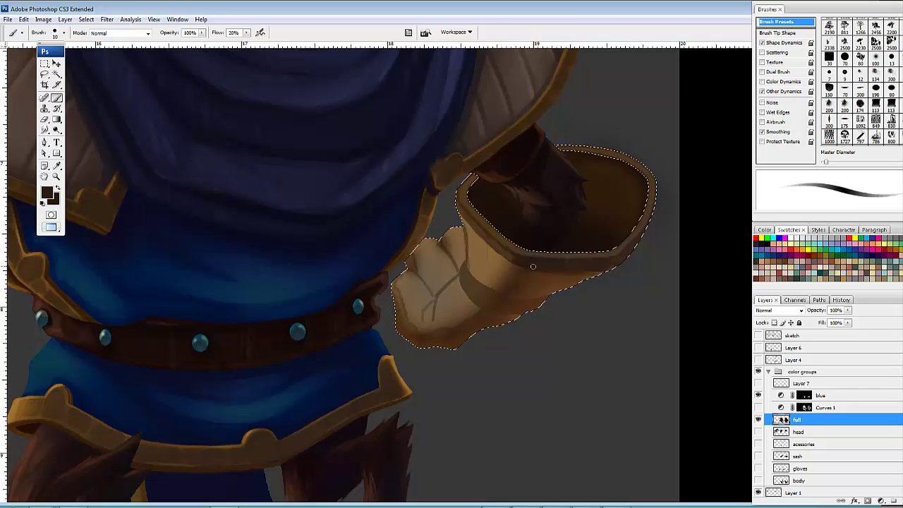
{"action": "left_click", "coordinate": [528, 259], "text": "alt"}
{"action": "left_click_drag", "start_coordinate": [523, 265], "coordinate": [594, 269]}
{"action": "left_click_drag", "start_coordinate": [559, 309], "coordinate": [427, 375]}
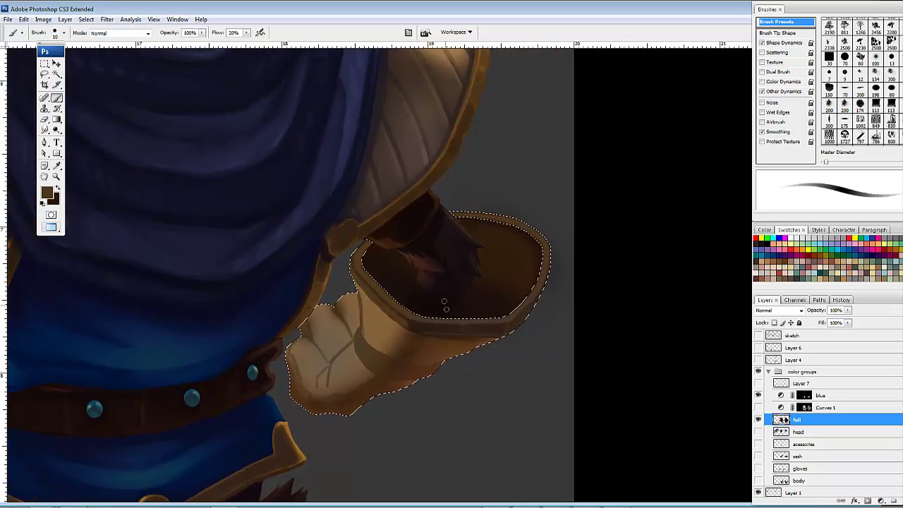
Step: Define the cuff rim's edge on the finger side with dark brown strokes, and restore the lighter rim brown as foreground colour
{"action": "key", "text": "x"}
{"action": "left_click_drag", "start_coordinate": [365, 275], "coordinate": [370, 283]}
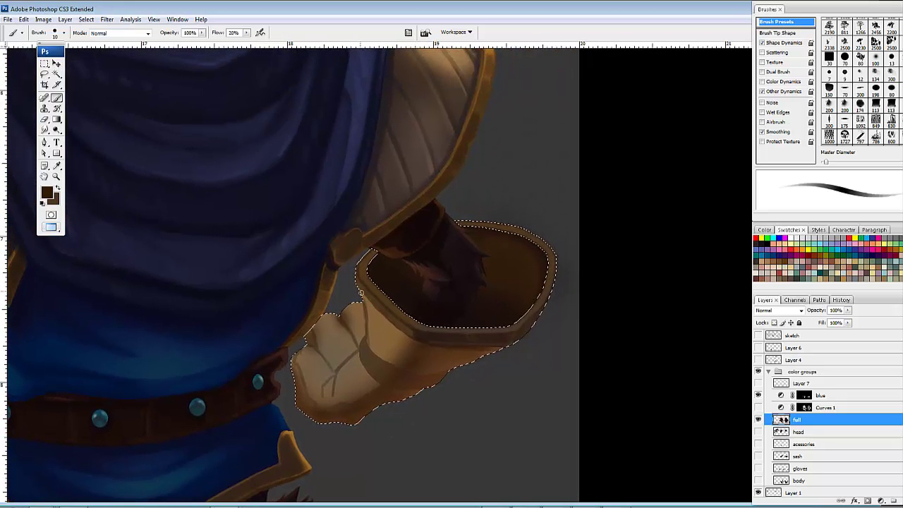
{"action": "left_click_drag", "start_coordinate": [367, 301], "coordinate": [414, 342]}
{"action": "key", "text": "x"}
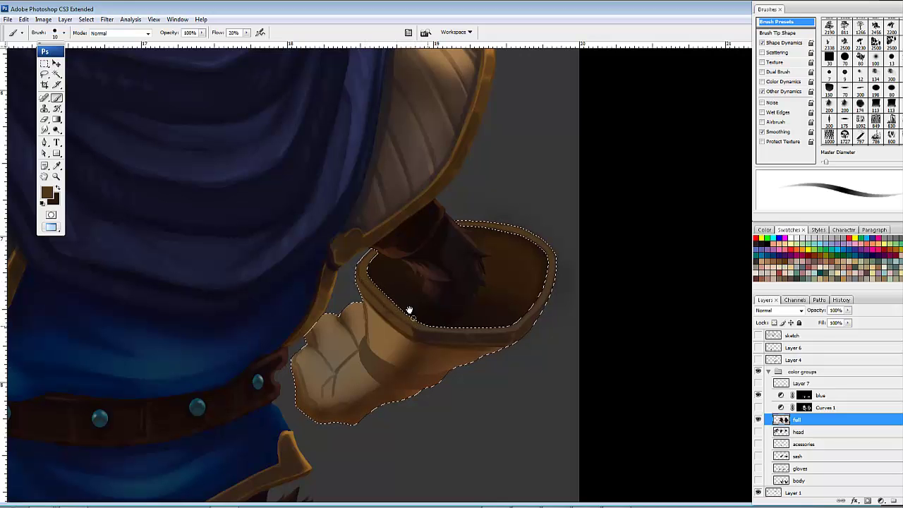
{"action": "mouse_move", "coordinate": [409, 308]}
{"action": "left_mouse_down"}
{"action": "mouse_move", "coordinate": [433, 233]}
{"action": "mouse_move", "coordinate": [534, 233]}
{"action": "mouse_move", "coordinate": [557, 277]}
{"action": "mouse_move", "coordinate": [571, 271]}
{"action": "left_mouse_up"}
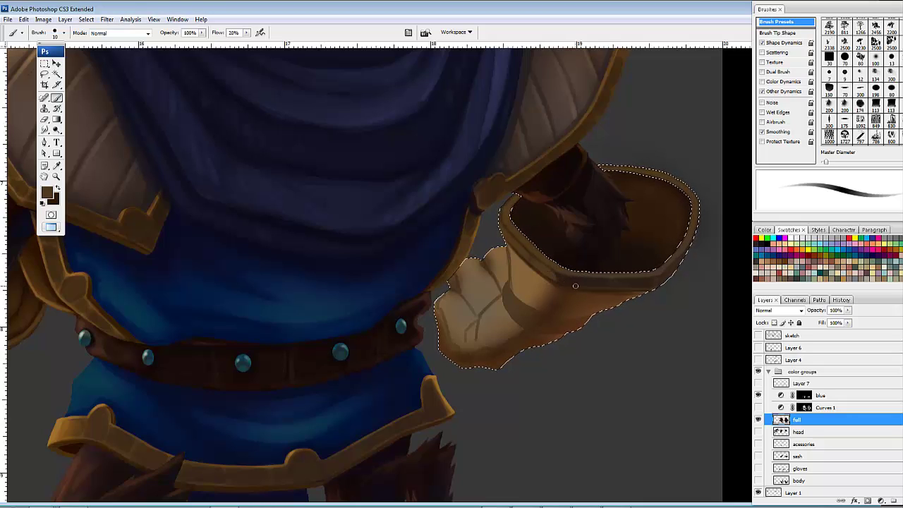
Step: Sample dark and lighter browns from the glove's cuff rim and touch up the rim's lower and finger-side edges
{"action": "left_click", "coordinate": [571, 285], "text": "alt"}
{"action": "left_click_drag", "start_coordinate": [667, 299], "coordinate": [634, 280]}
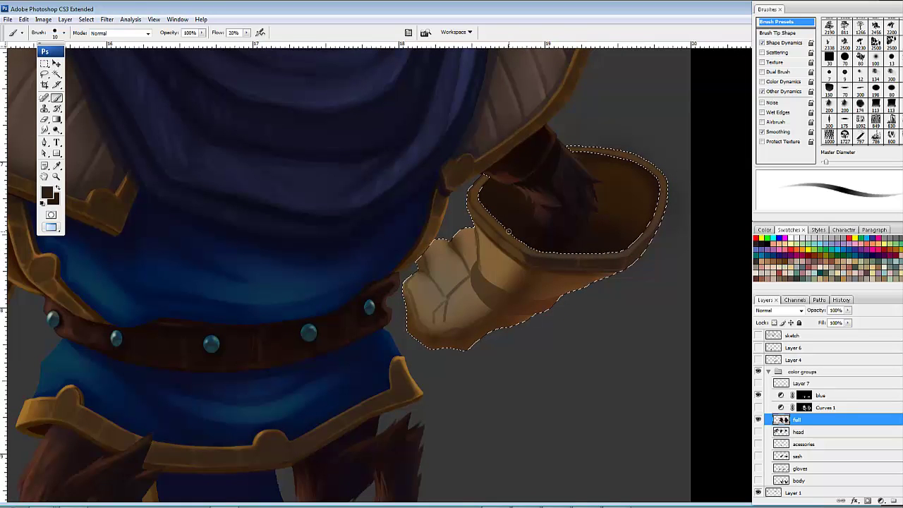
{"action": "left_click", "coordinate": [501, 248], "text": "alt"}
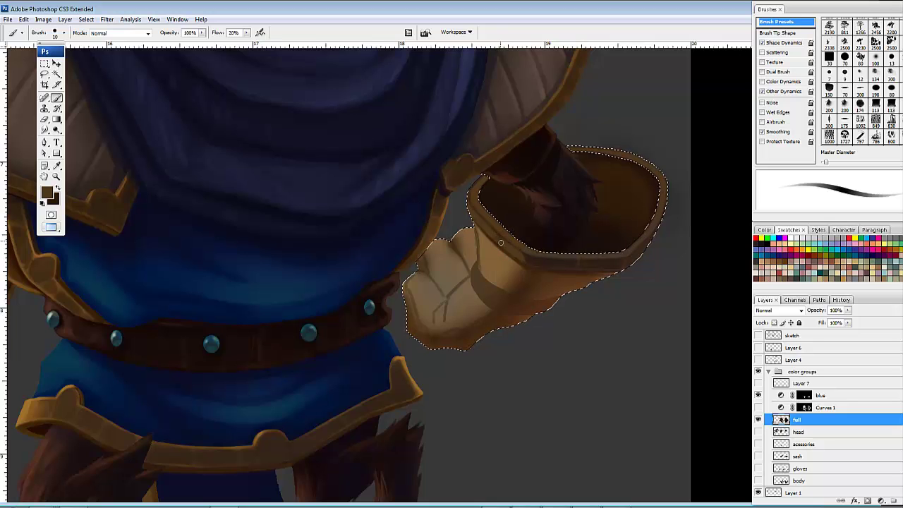
{"action": "left_click_drag", "start_coordinate": [641, 290], "coordinate": [547, 348]}
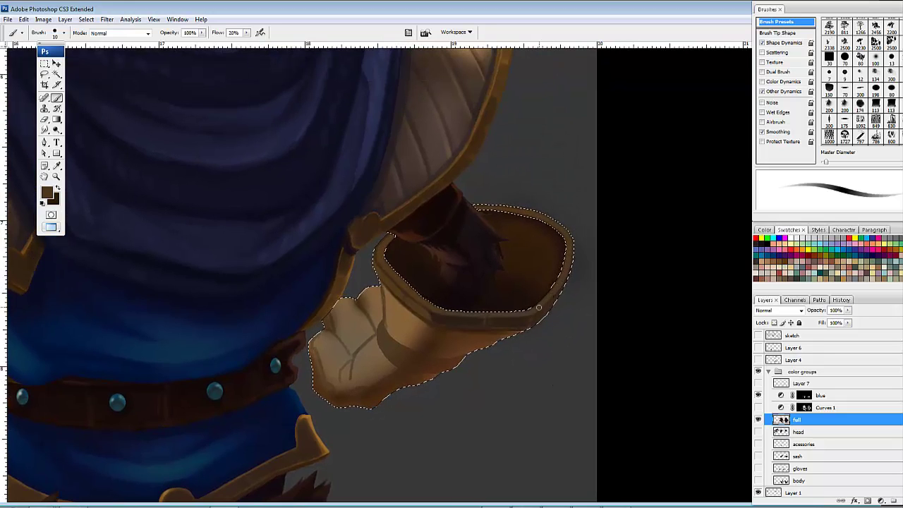
Step: Sample reddish brown from the furry forearm and paint subtle highlights along the belt's edges and ends
{"action": "left_click_drag", "start_coordinate": [643, 246], "coordinate": [676, 196]}
{"action": "left_click_drag", "start_coordinate": [633, 259], "coordinate": [758, 208]}
{"action": "left_click_drag", "start_coordinate": [620, 270], "coordinate": [661, 246]}
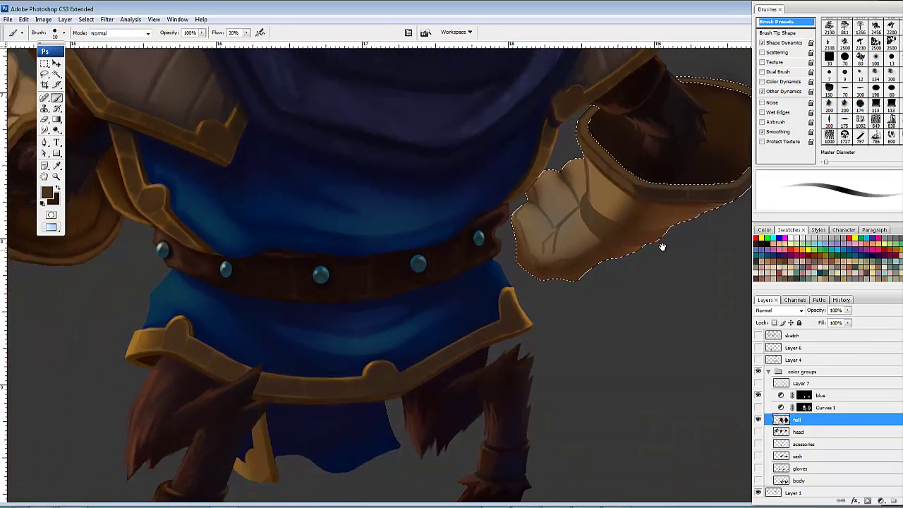
{"action": "left_click_drag", "start_coordinate": [626, 286], "coordinate": [622, 323]}
{"action": "left_click_drag", "start_coordinate": [541, 286], "coordinate": [550, 325]}
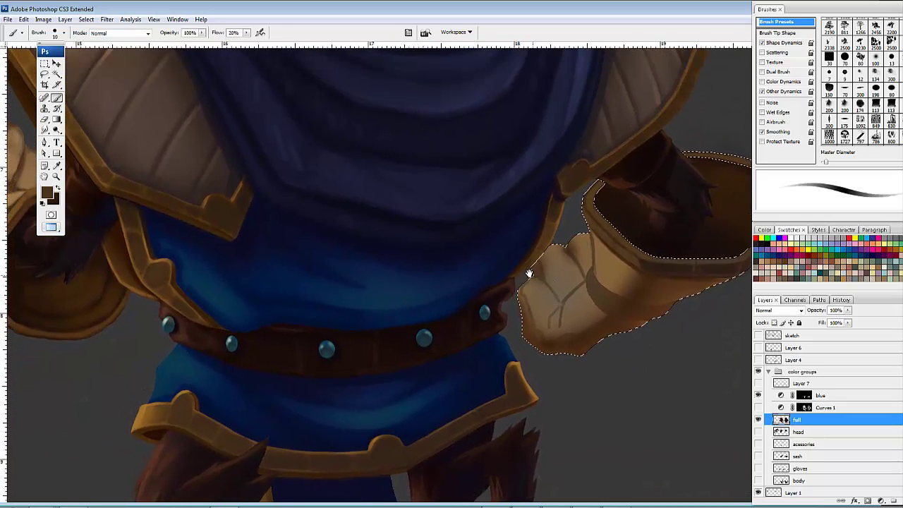
{"action": "left_click_drag", "start_coordinate": [347, 272], "coordinate": [440, 280]}
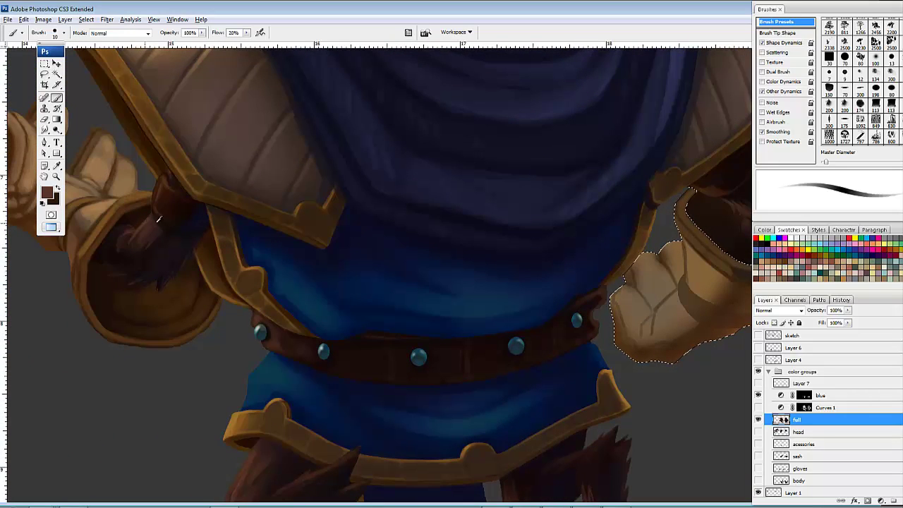
{"action": "left_click_drag", "start_coordinate": [383, 310], "coordinate": [364, 301]}
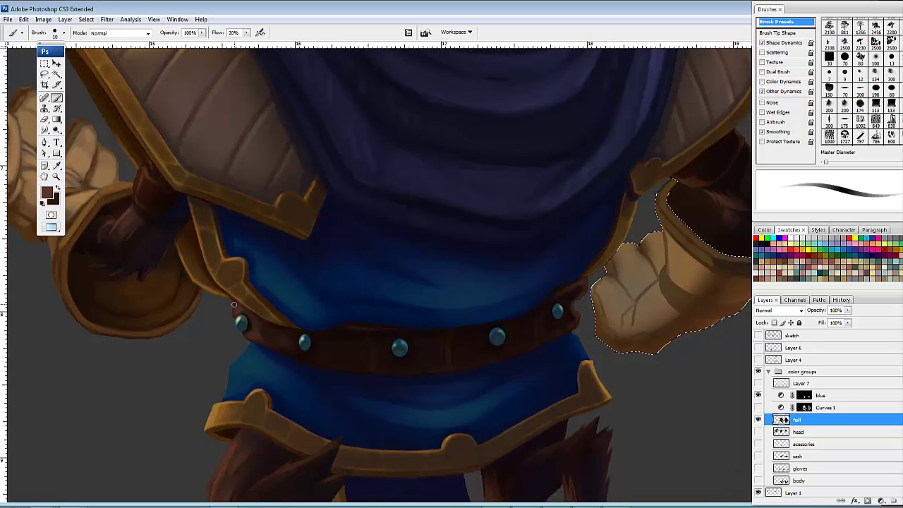
{"action": "left_click_drag", "start_coordinate": [574, 339], "coordinate": [469, 330]}
{"action": "scroll", "coordinate": [244, 321], "scroll_direction": "left", "scroll_amount": 3}
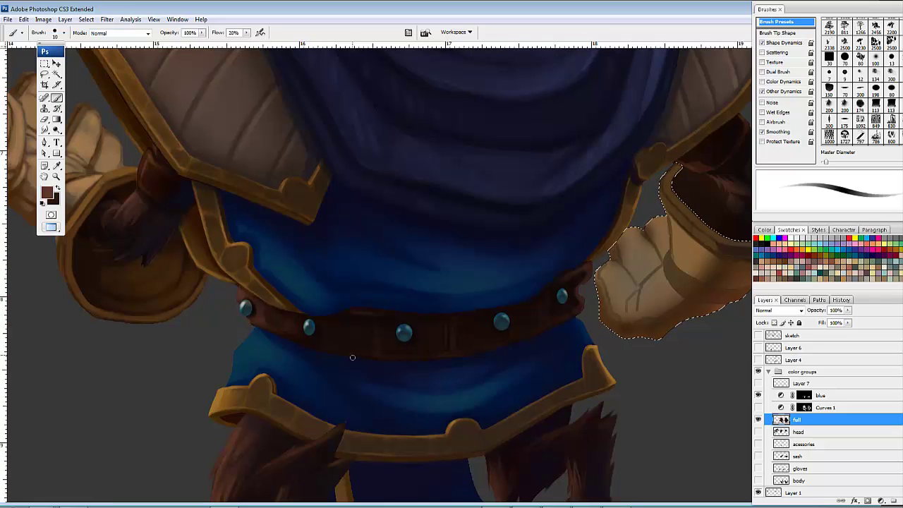
{"action": "scroll", "coordinate": [430, 339], "scroll_direction": "right", "scroll_amount": 2}
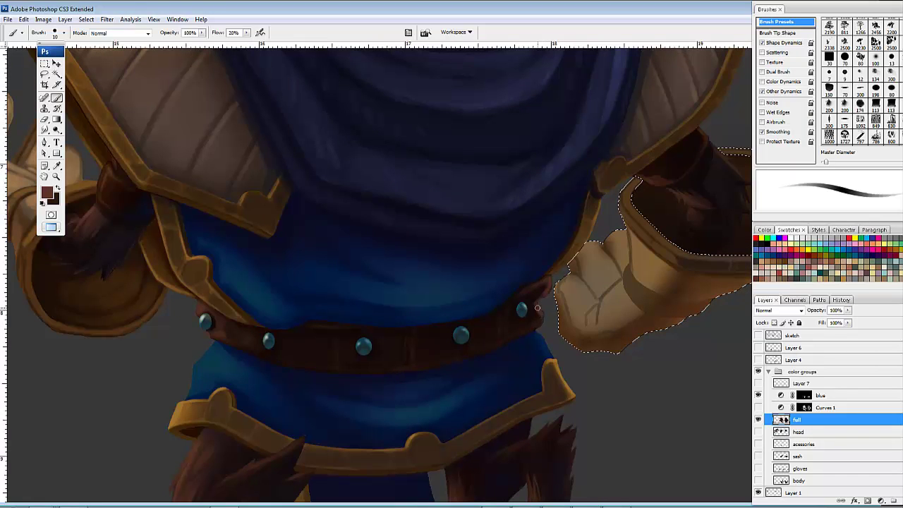
{"action": "scroll", "coordinate": [539, 334], "scroll_direction": "left", "scroll_amount": 3}
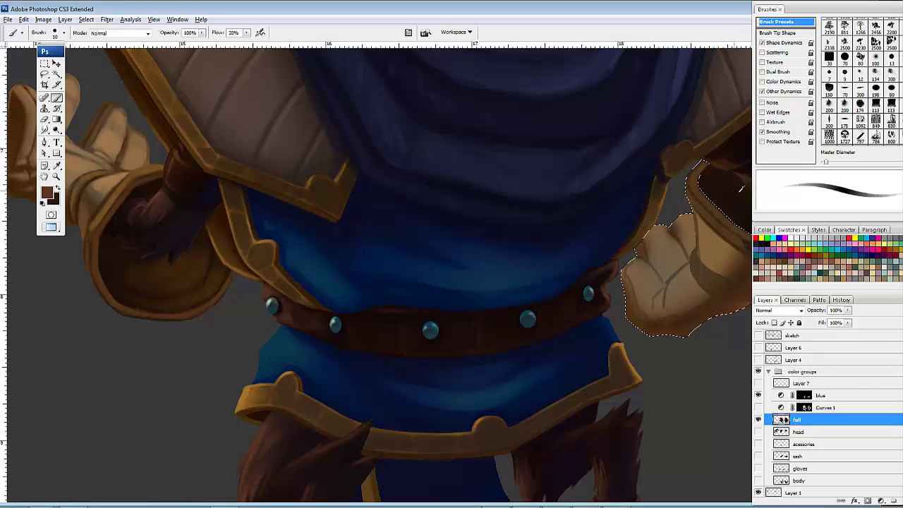
Step: Sample near-black brown from inside the glove cuff and darken the belt leather around the teal studs
{"action": "left_click", "coordinate": [738, 188], "text": "alt"}
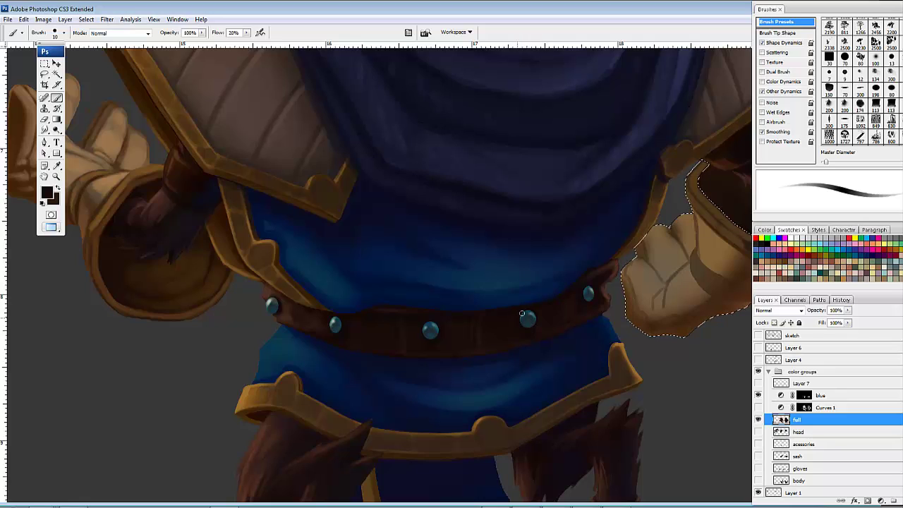
{"action": "left_click", "coordinate": [522, 314]}
{"action": "left_click_drag", "start_coordinate": [313, 360], "coordinate": [670, 349]}
{"action": "left_click_drag", "start_coordinate": [373, 383], "coordinate": [577, 291]}
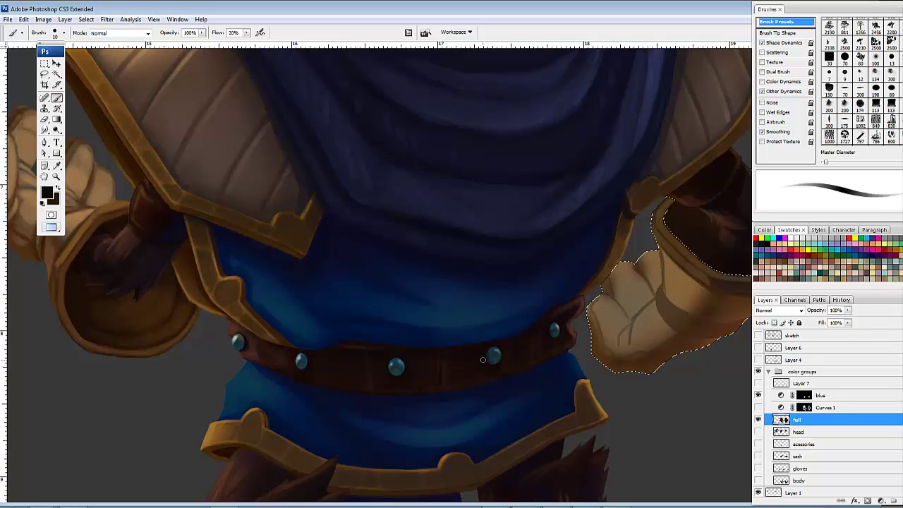
{"action": "left_click_drag", "start_coordinate": [467, 356], "coordinate": [520, 358]}
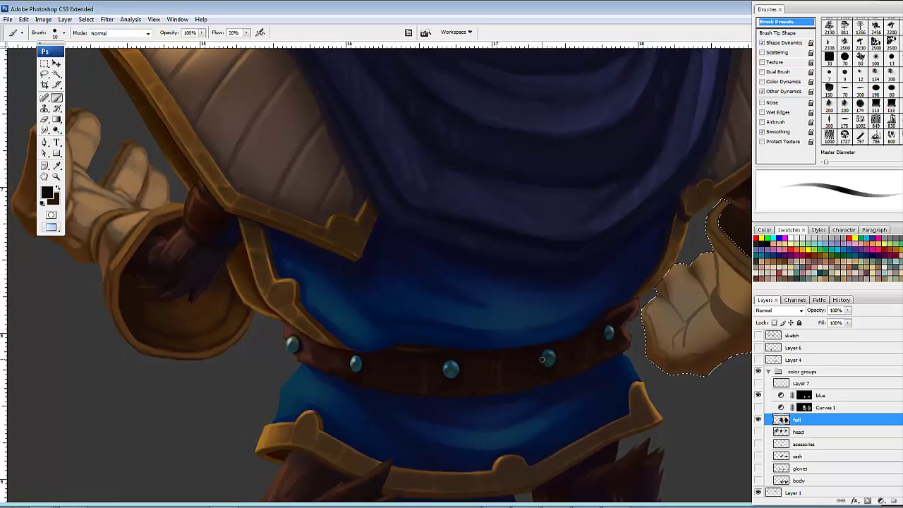
{"action": "left_click_drag", "start_coordinate": [513, 366], "coordinate": [553, 368]}
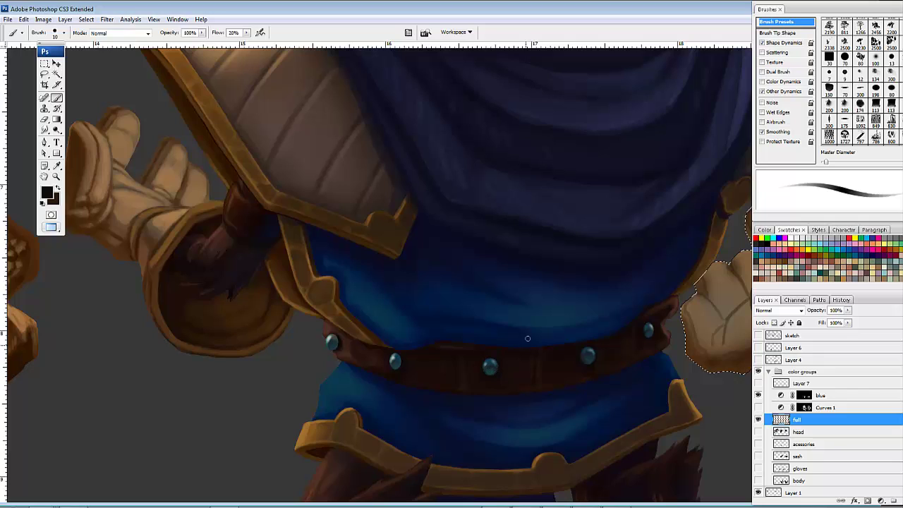
Step: Shade the belt's middle with the brush at size 60, and shade around the outer studs at size 30
{"action": "key", "text": "bracketright"}
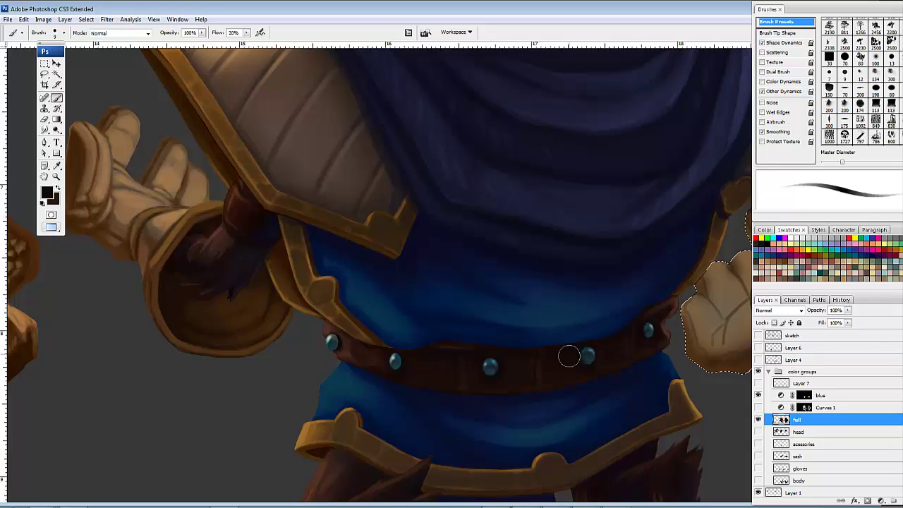
{"action": "key", "text": "bracketright"}
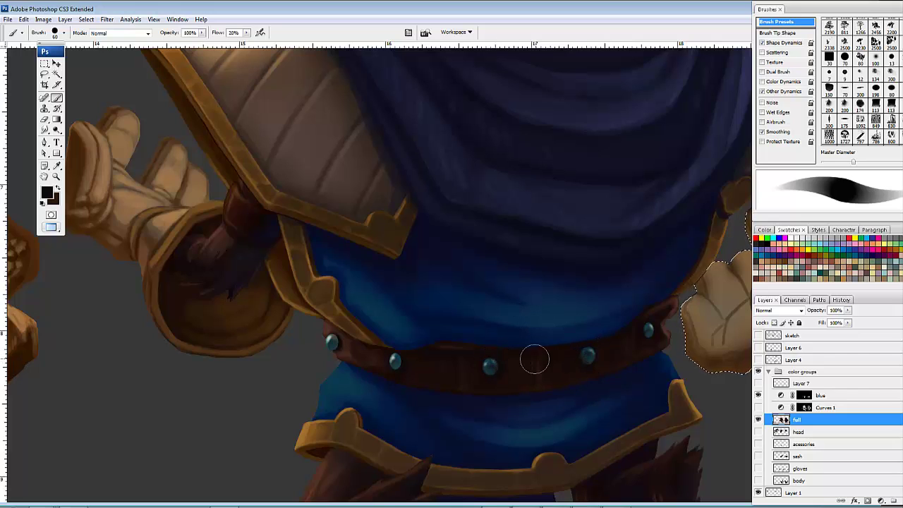
{"action": "mouse_move", "coordinate": [411, 371]}
{"action": "left_mouse_down"}
{"action": "mouse_move", "coordinate": [440, 373]}
{"action": "mouse_move", "coordinate": [425, 371]}
{"action": "left_mouse_up"}
{"action": "key", "text": "bracketleft"}
{"action": "key", "text": "bracketleft"}
{"action": "key", "text": "bracketleft"}
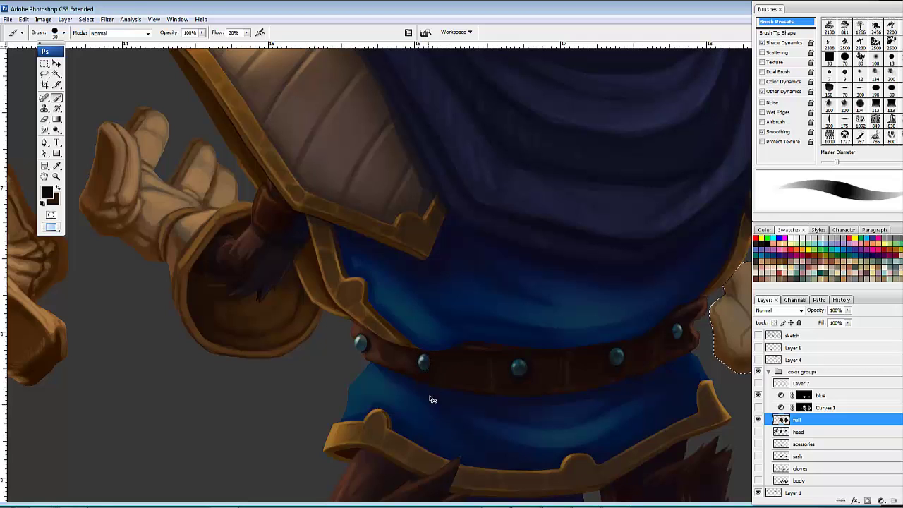
{"action": "left_click_drag", "start_coordinate": [340, 362], "coordinate": [371, 364]}
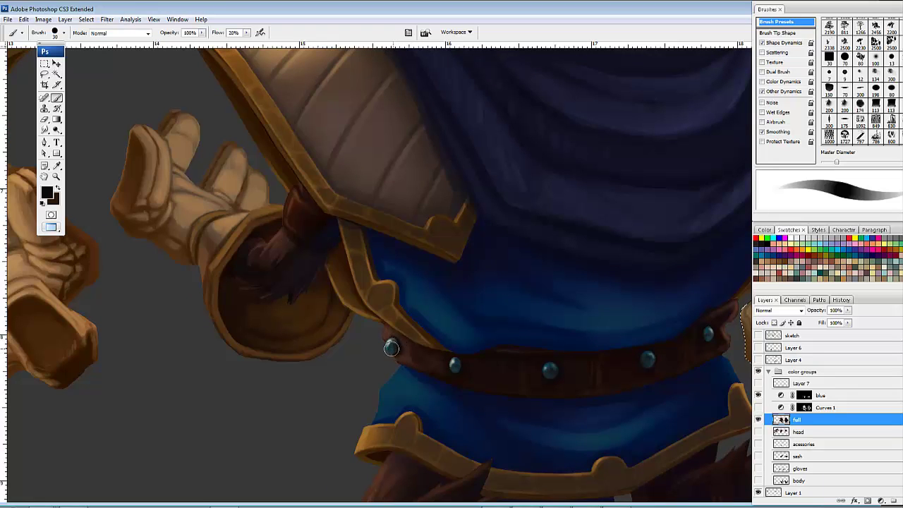
{"action": "left_click_drag", "start_coordinate": [454, 362], "coordinate": [462, 376]}
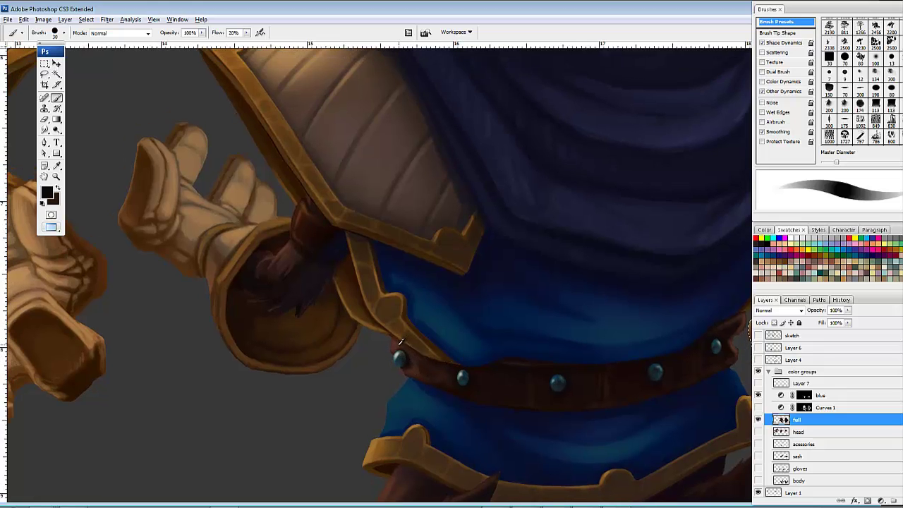
Step: Sample reddish brown from the belt's end beside the gold trim and touch up the opposite end near the glove
{"action": "left_click", "coordinate": [402, 342], "text": "alt"}
{"action": "left_click_drag", "start_coordinate": [529, 349], "coordinate": [528, 273]}
{"action": "left_click_drag", "start_coordinate": [563, 315], "coordinate": [488, 292]}
{"action": "left_click_drag", "start_coordinate": [622, 355], "coordinate": [599, 403]}
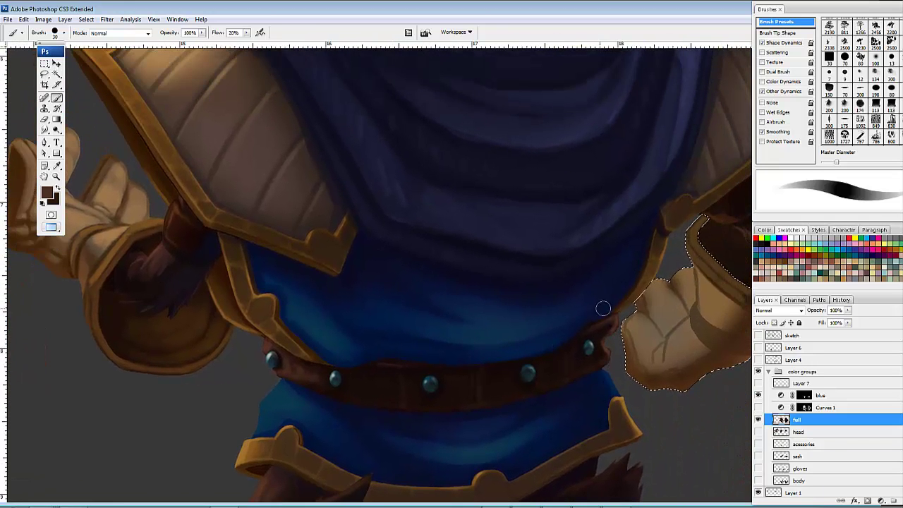
Step: Sample dark blue from the tunic's shadow beneath the cape and hide the blue adjustment layer
{"action": "left_click", "coordinate": [651, 222], "text": "alt"}
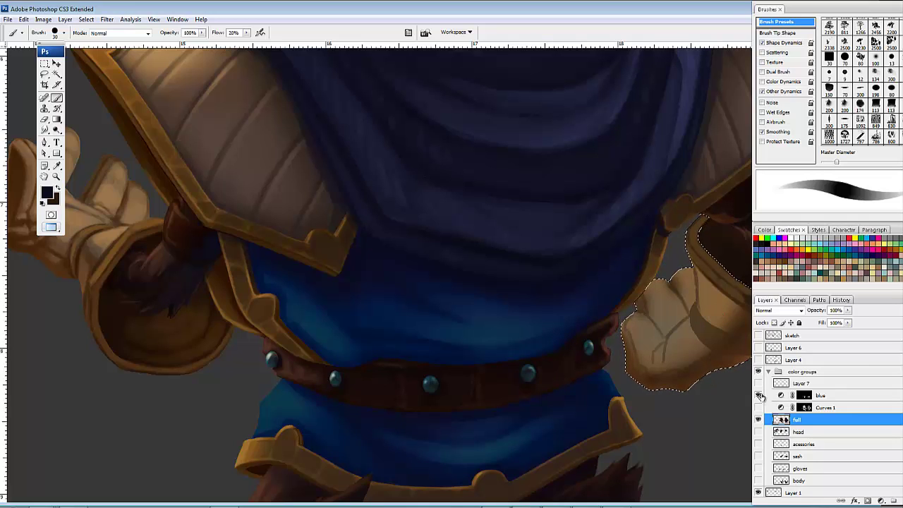
{"action": "left_click_drag", "start_coordinate": [573, 318], "coordinate": [593, 286]}
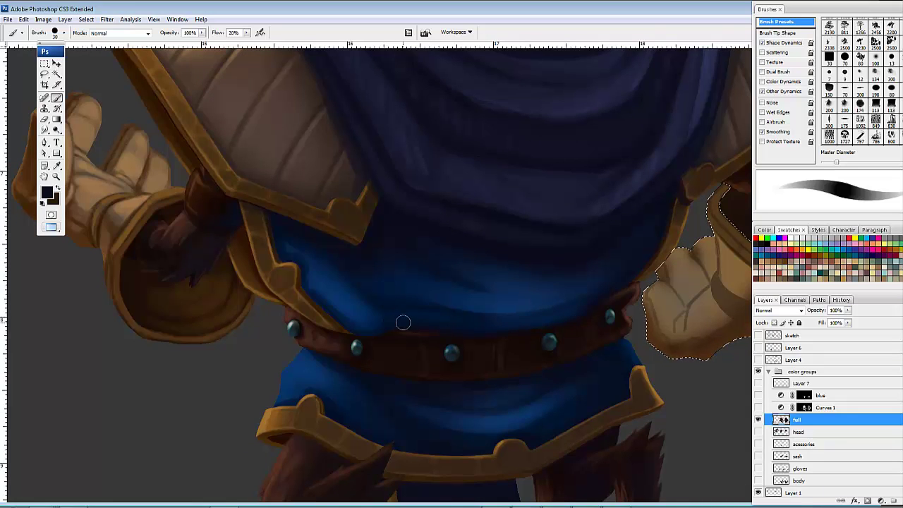
{"action": "left_click_drag", "start_coordinate": [630, 345], "coordinate": [582, 337]}
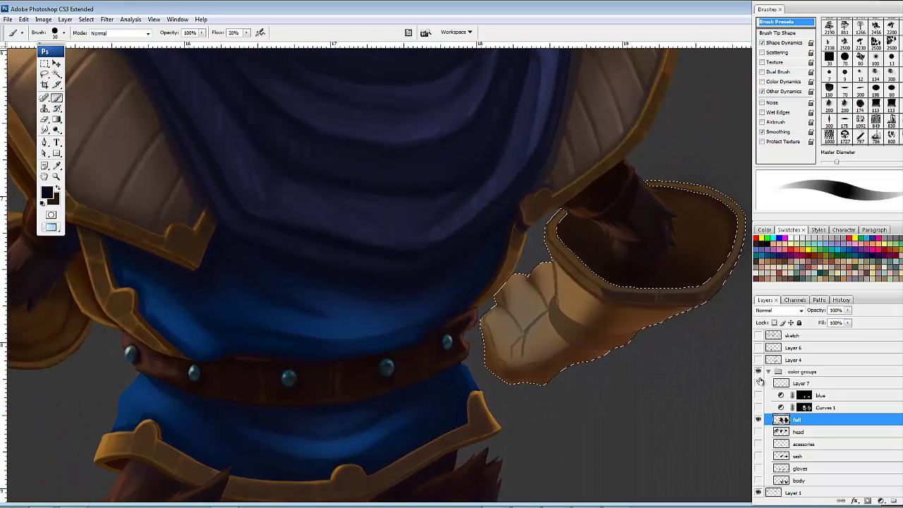
{"action": "left_click_drag", "start_coordinate": [642, 360], "coordinate": [635, 358]}
Step: Sample a greyish brown and paint soft shading on the selected glove's fingers and outer edge
{"action": "left_click_drag", "start_coordinate": [296, 376], "coordinate": [521, 417]}
{"action": "left_click", "coordinate": [236, 273], "text": "alt"}
{"action": "left_click_drag", "start_coordinate": [520, 325], "coordinate": [173, 248]}
{"action": "left_click_drag", "start_coordinate": [463, 323], "coordinate": [471, 341]}
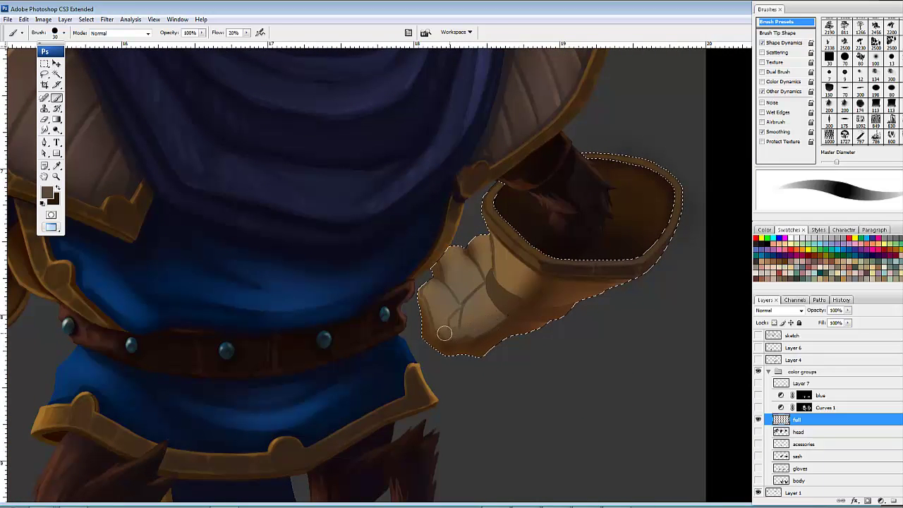
{"action": "left_click_drag", "start_coordinate": [427, 297], "coordinate": [437, 325]}
{"action": "mouse_move", "coordinate": [429, 285]}
{"action": "left_mouse_down"}
{"action": "mouse_move", "coordinate": [431, 312]}
{"action": "mouse_move", "coordinate": [433, 287]}
{"action": "mouse_move", "coordinate": [449, 320]}
{"action": "mouse_move", "coordinate": [448, 277]}
{"action": "mouse_move", "coordinate": [462, 302]}
{"action": "mouse_move", "coordinate": [445, 257]}
{"action": "mouse_move", "coordinate": [474, 250]}
{"action": "mouse_move", "coordinate": [481, 271]}
{"action": "mouse_move", "coordinate": [474, 247]}
{"action": "mouse_move", "coordinate": [514, 291]}
{"action": "mouse_move", "coordinate": [526, 266]}
{"action": "mouse_move", "coordinate": [525, 286]}
{"action": "mouse_move", "coordinate": [525, 266]}
{"action": "mouse_move", "coordinate": [529, 283]}
{"action": "mouse_move", "coordinate": [505, 281]}
{"action": "mouse_move", "coordinate": [523, 287]}
{"action": "left_mouse_up"}
Step: Sample light tan from the opposite glove and brighten the selected glove between the wrist band and cuff
{"action": "left_click_drag", "start_coordinate": [525, 331], "coordinate": [748, 358]}
{"action": "left_click_drag", "start_coordinate": [276, 304], "coordinate": [429, 368]}
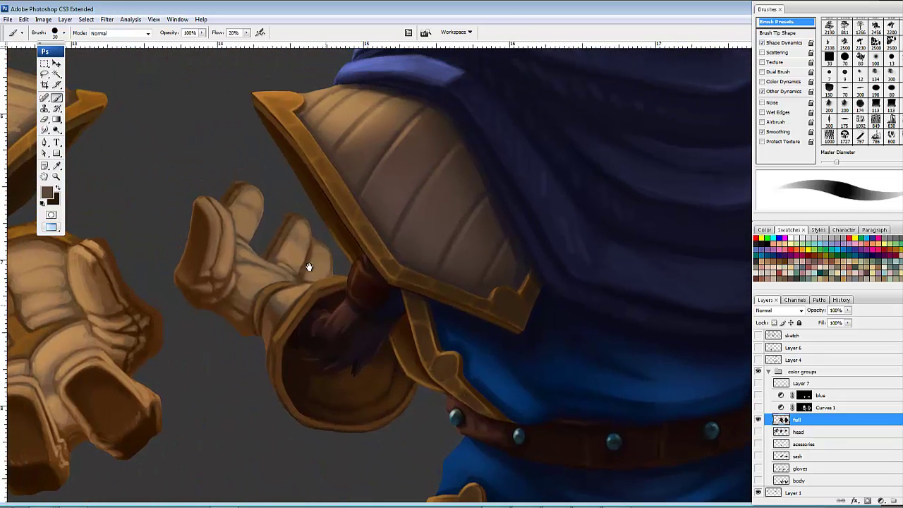
{"action": "left_click", "coordinate": [257, 273], "text": "alt"}
{"action": "mouse_move", "coordinate": [519, 292]}
{"action": "left_mouse_down"}
{"action": "mouse_move", "coordinate": [166, 272]}
{"action": "mouse_move", "coordinate": [479, 280]}
{"action": "left_mouse_up"}
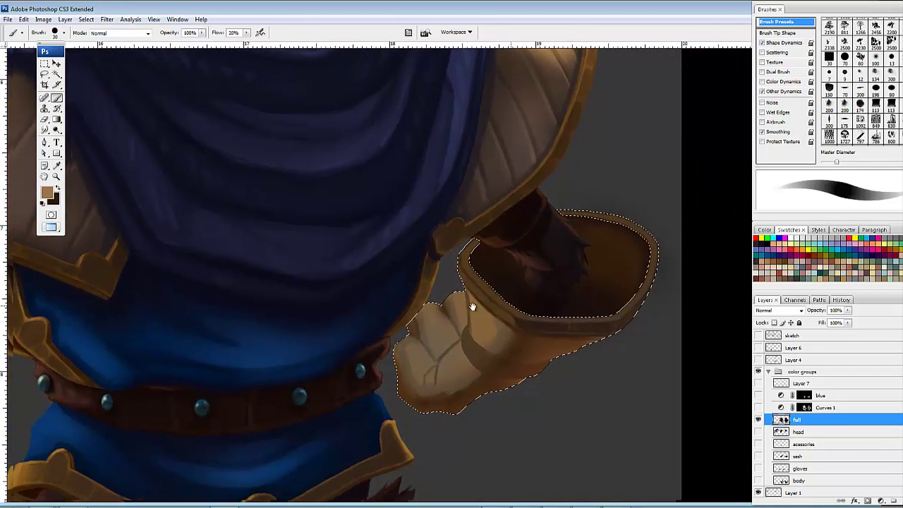
{"action": "left_click_drag", "start_coordinate": [477, 327], "coordinate": [471, 297]}
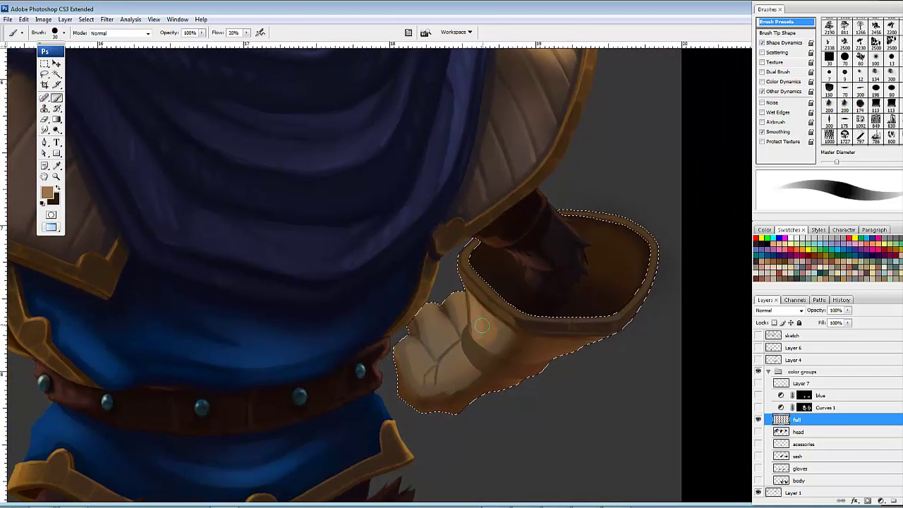
{"action": "left_click_drag", "start_coordinate": [482, 334], "coordinate": [470, 309]}
{"action": "mouse_move", "coordinate": [480, 340]}
{"action": "left_mouse_down"}
{"action": "mouse_move", "coordinate": [471, 296]}
{"action": "mouse_move", "coordinate": [484, 316]}
{"action": "mouse_move", "coordinate": [493, 302]}
{"action": "left_mouse_up"}
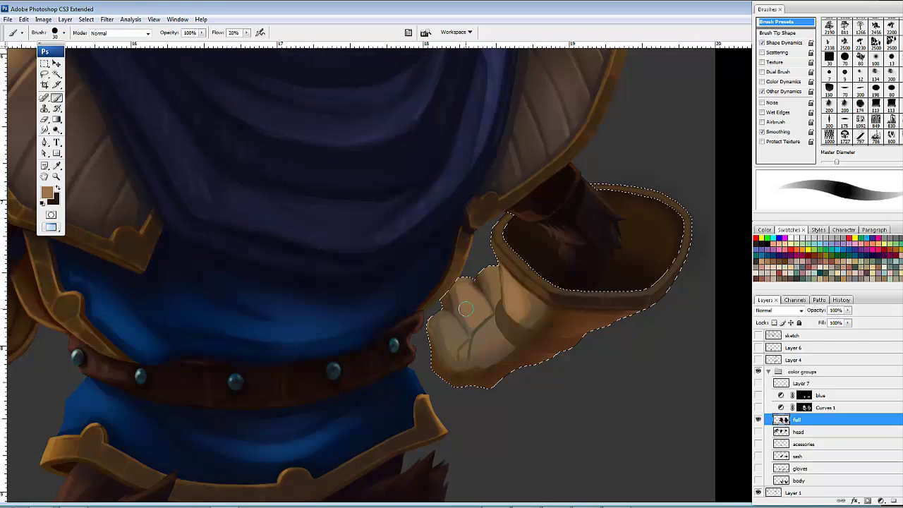
Step: Undo the first tan strokes on the selected glove's fingers and repaint the fingers and palm in light tan
{"action": "mouse_move", "coordinate": [466, 285]}
{"action": "left_mouse_down"}
{"action": "mouse_move", "coordinate": [496, 263]}
{"action": "mouse_move", "coordinate": [508, 292]}
{"action": "mouse_move", "coordinate": [447, 318]}
{"action": "mouse_move", "coordinate": [465, 341]}
{"action": "left_mouse_up"}
{"action": "key", "text": "ctrl+alt+z"}
{"action": "key", "text": "ctrl+alt+z"}
{"action": "key", "text": "ctrl+alt+z"}
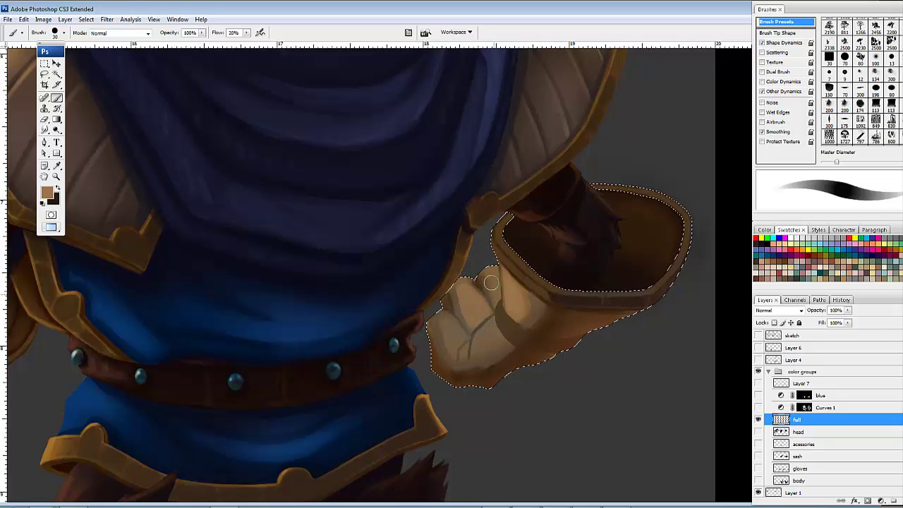
{"action": "mouse_move", "coordinate": [492, 271]}
{"action": "left_mouse_down"}
{"action": "mouse_move", "coordinate": [486, 312]}
{"action": "mouse_move", "coordinate": [447, 321]}
{"action": "mouse_move", "coordinate": [450, 336]}
{"action": "mouse_move", "coordinate": [443, 320]}
{"action": "mouse_move", "coordinate": [449, 340]}
{"action": "mouse_move", "coordinate": [450, 324]}
{"action": "mouse_move", "coordinate": [457, 333]}
{"action": "mouse_move", "coordinate": [458, 362]}
{"action": "mouse_move", "coordinate": [492, 319]}
{"action": "mouse_move", "coordinate": [492, 339]}
{"action": "mouse_move", "coordinate": [472, 357]}
{"action": "mouse_move", "coordinate": [480, 348]}
{"action": "mouse_move", "coordinate": [477, 366]}
{"action": "mouse_move", "coordinate": [500, 332]}
{"action": "left_mouse_up"}
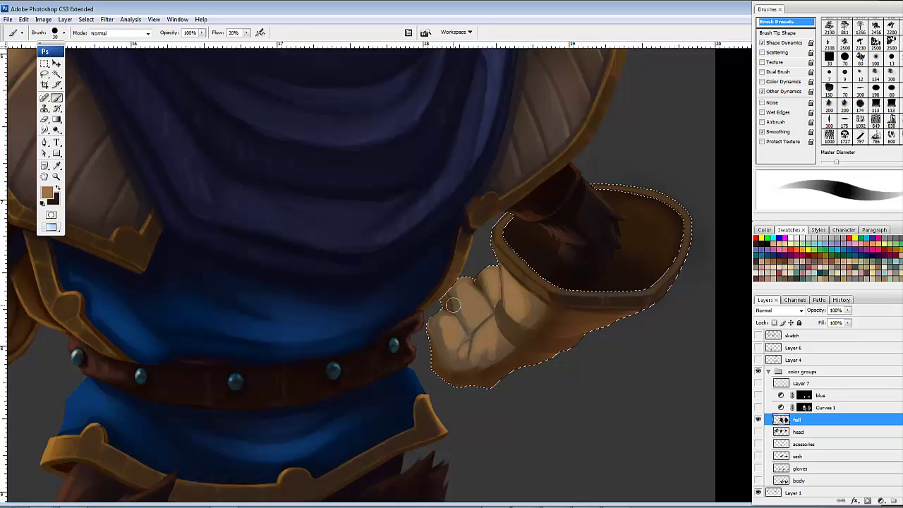
Step: Switch to the Smudge tool, enlarge it to size 10 and smear the palm's lower shading into soft folds
{"action": "key", "text": "r"}
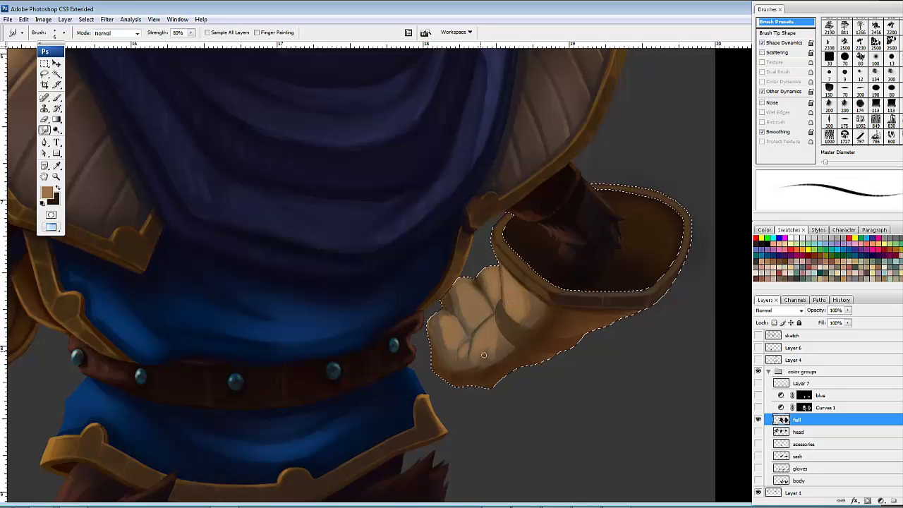
{"action": "key", "text": "]"}
{"action": "key", "text": "]"}
{"action": "key", "text": "]"}
{"action": "key", "text": "]"}
{"action": "left_click_drag", "start_coordinate": [486, 355], "coordinate": [508, 361]}
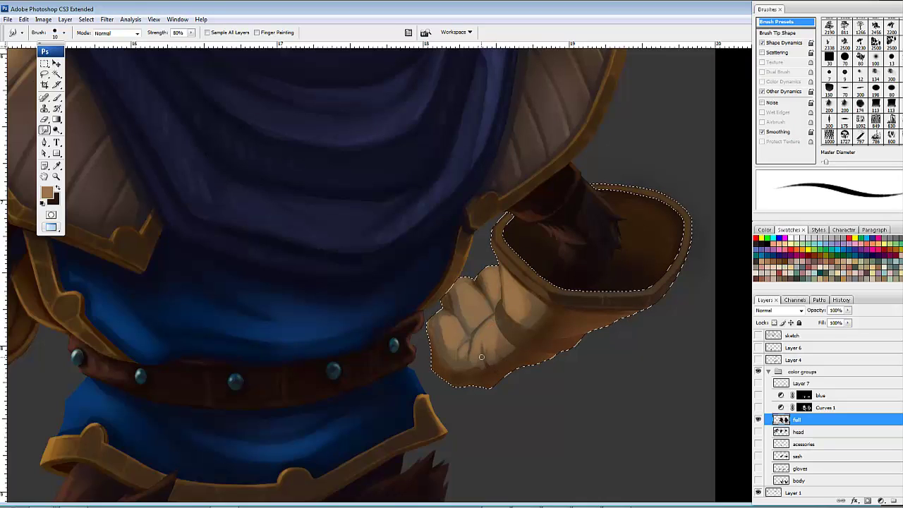
{"action": "left_click_drag", "start_coordinate": [480, 364], "coordinate": [473, 364]}
Step: Smudge the shading along the glove's outer edge, finger creases and wrist band to form leather folds
{"action": "left_click_drag", "start_coordinate": [456, 377], "coordinate": [457, 374]}
{"action": "left_click_drag", "start_coordinate": [433, 343], "coordinate": [431, 329]}
{"action": "left_click_drag", "start_coordinate": [449, 299], "coordinate": [445, 299]}
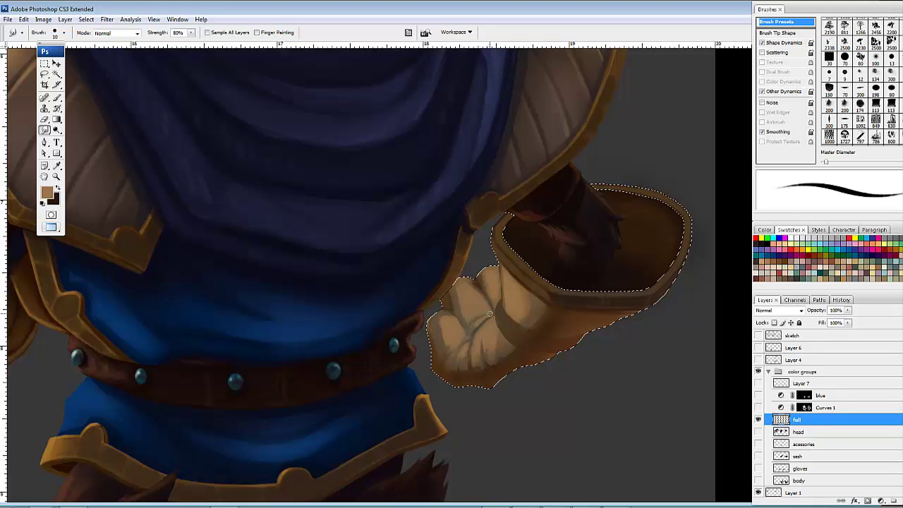
{"action": "mouse_move", "coordinate": [473, 327]}
{"action": "left_mouse_down"}
{"action": "mouse_move", "coordinate": [492, 304]}
{"action": "mouse_move", "coordinate": [562, 298]}
{"action": "left_mouse_up"}
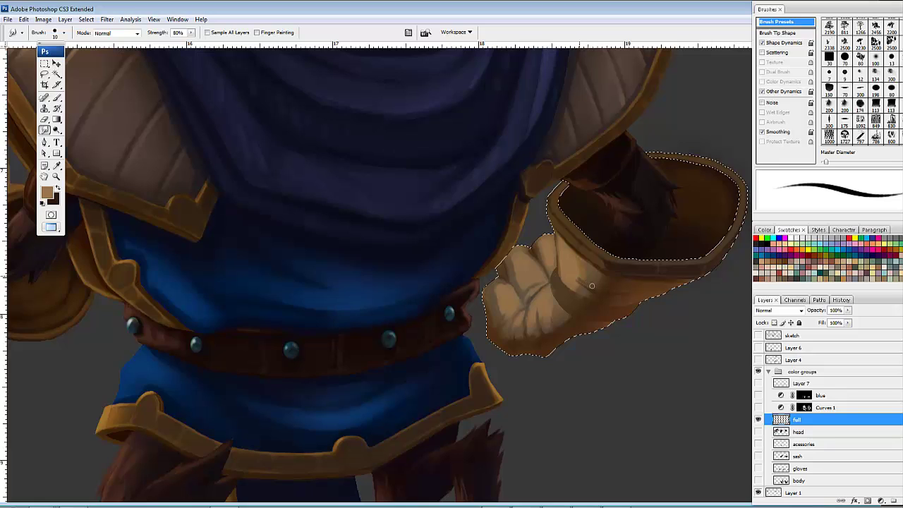
{"action": "mouse_move", "coordinate": [592, 285]}
{"action": "left_mouse_down"}
{"action": "mouse_move", "coordinate": [567, 261]}
{"action": "mouse_move", "coordinate": [570, 278]}
{"action": "mouse_move", "coordinate": [589, 290]}
{"action": "mouse_move", "coordinate": [570, 267]}
{"action": "mouse_move", "coordinate": [596, 286]}
{"action": "mouse_move", "coordinate": [573, 274]}
{"action": "mouse_move", "coordinate": [527, 285]}
{"action": "mouse_move", "coordinate": [577, 276]}
{"action": "left_mouse_up"}
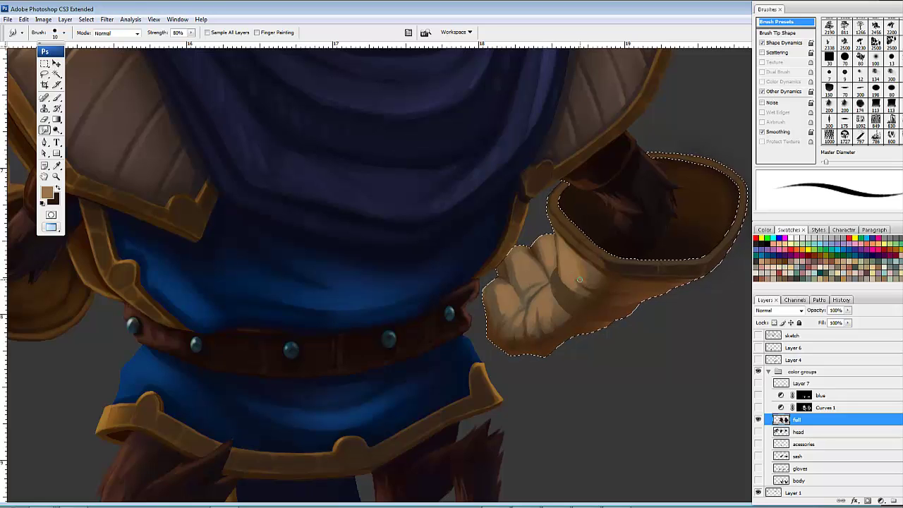
Step: Enlarge the Smudge tool to size 30 and soften the glove's shading beside the wrist band and between the fingers
{"action": "key", "text": "bracketright"}
{"action": "key", "text": "bracketright"}
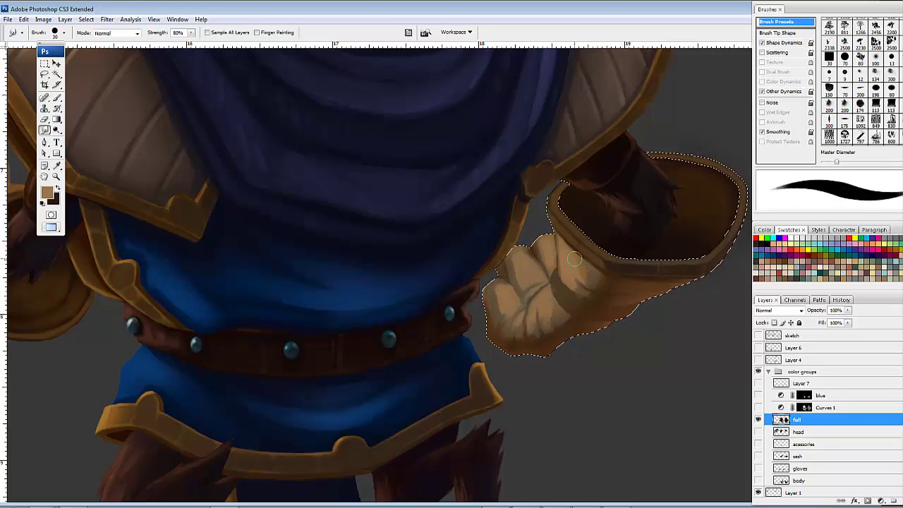
{"action": "mouse_move", "coordinate": [583, 278]}
{"action": "left_mouse_down"}
{"action": "mouse_move", "coordinate": [579, 262]}
{"action": "mouse_move", "coordinate": [582, 308]}
{"action": "mouse_move", "coordinate": [595, 299]}
{"action": "mouse_move", "coordinate": [583, 302]}
{"action": "mouse_move", "coordinate": [615, 305]}
{"action": "mouse_move", "coordinate": [584, 308]}
{"action": "mouse_move", "coordinate": [574, 321]}
{"action": "left_mouse_up"}
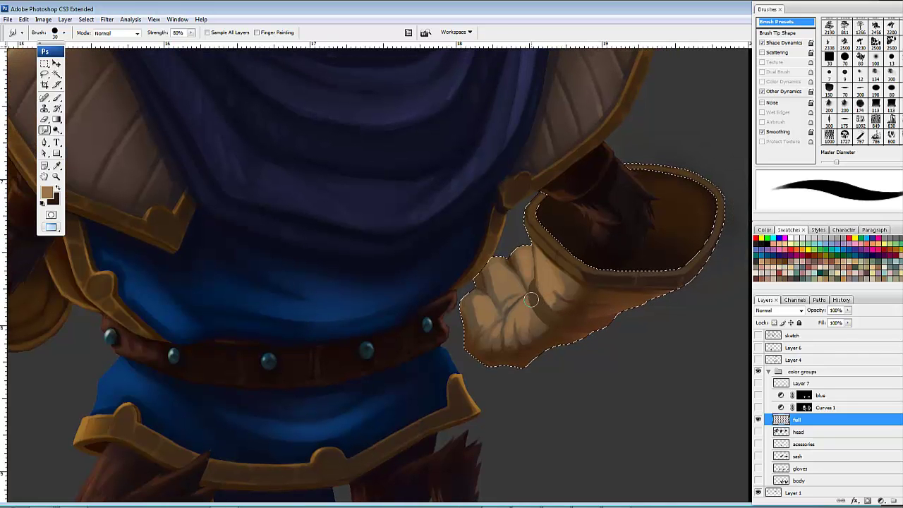
{"action": "left_click_drag", "start_coordinate": [531, 300], "coordinate": [529, 282]}
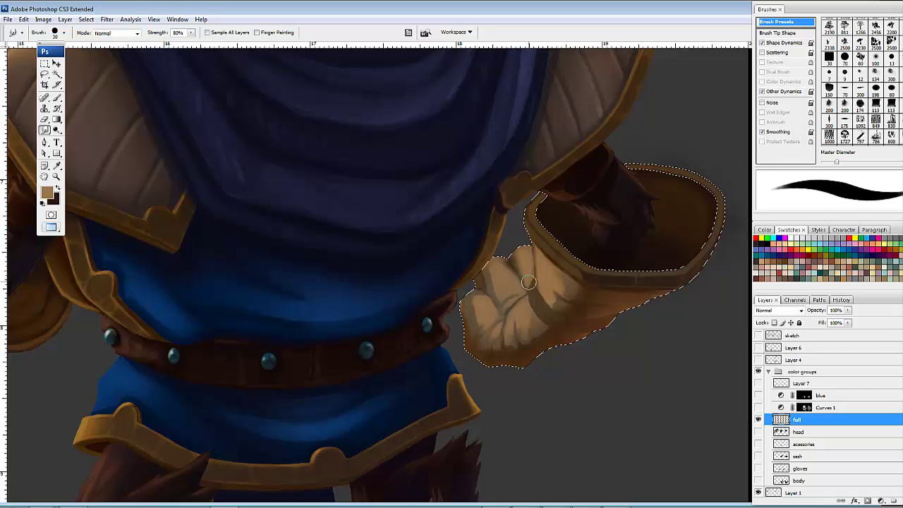
Step: Switch to the Brush tool, sample the glove's shadow colour and darken the finger and palm creases, reducing the brush to size 10
{"action": "key", "text": "b"}
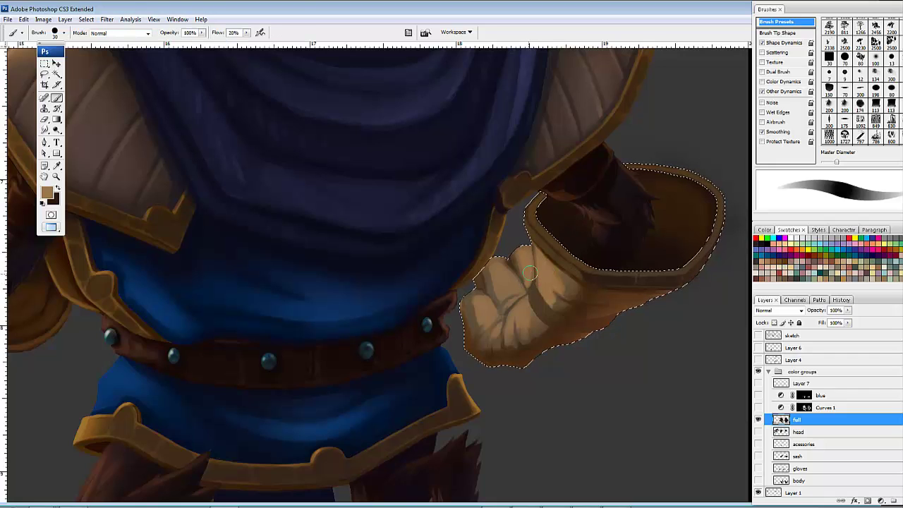
{"action": "left_click", "coordinate": [522, 276], "text": "alt"}
{"action": "left_click_drag", "start_coordinate": [520, 280], "coordinate": [527, 291]}
{"action": "left_click_drag", "start_coordinate": [585, 301], "coordinate": [577, 281]}
{"action": "key", "text": "bracketleft"}
{"action": "key", "text": "bracketleft"}
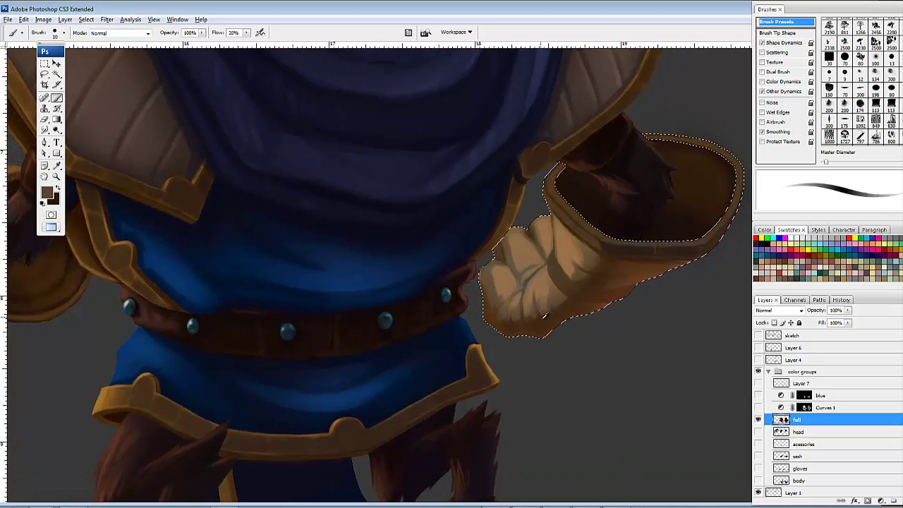
{"action": "left_click_drag", "start_coordinate": [534, 310], "coordinate": [535, 304]}
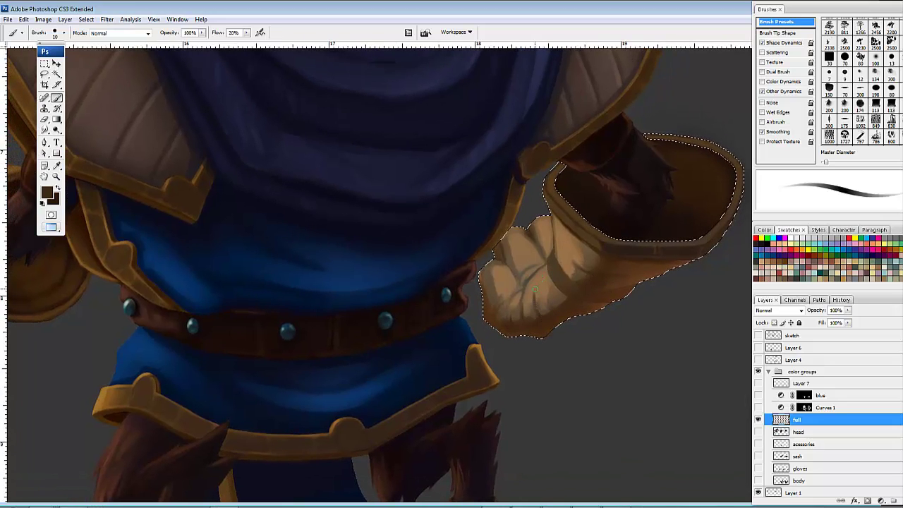
Step: Sample tan from the palm and repaint the lower palm and fingertips to even out their light areas
{"action": "left_click", "coordinate": [535, 289], "text": "alt"}
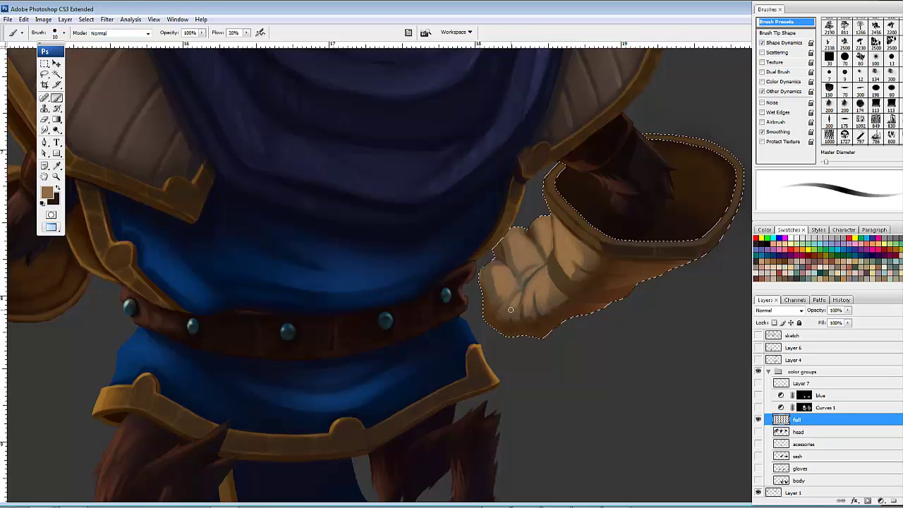
{"action": "mouse_move", "coordinate": [503, 306]}
{"action": "left_mouse_down"}
{"action": "mouse_move", "coordinate": [532, 257]}
{"action": "mouse_move", "coordinate": [497, 306]}
{"action": "mouse_move", "coordinate": [514, 292]}
{"action": "mouse_move", "coordinate": [502, 299]}
{"action": "mouse_move", "coordinate": [509, 289]}
{"action": "mouse_move", "coordinate": [494, 270]}
{"action": "left_mouse_up"}
{"action": "left_click_drag", "start_coordinate": [520, 242], "coordinate": [530, 240]}
{"action": "left_click", "coordinate": [520, 230], "text": "alt"}
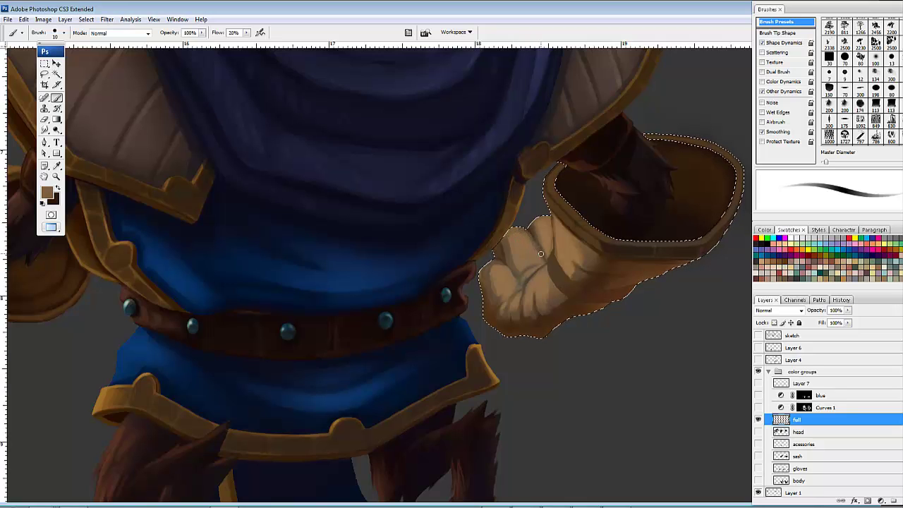
{"action": "mouse_move", "coordinate": [559, 213]}
{"action": "left_mouse_down"}
{"action": "mouse_move", "coordinate": [534, 248]}
{"action": "mouse_move", "coordinate": [529, 242]}
{"action": "mouse_move", "coordinate": [542, 265]}
{"action": "mouse_move", "coordinate": [545, 252]}
{"action": "mouse_move", "coordinate": [542, 235]}
{"action": "mouse_move", "coordinate": [529, 275]}
{"action": "left_mouse_up"}
Step: Sample greyish-brown shadow tones between the fingers and strengthen the glove's finger creases
{"action": "left_click", "coordinate": [541, 256], "text": "alt"}
{"action": "left_click", "coordinate": [532, 244], "text": "alt"}
{"action": "left_click", "coordinate": [532, 245], "text": "alt"}
{"action": "left_click", "coordinate": [540, 251], "text": "alt"}
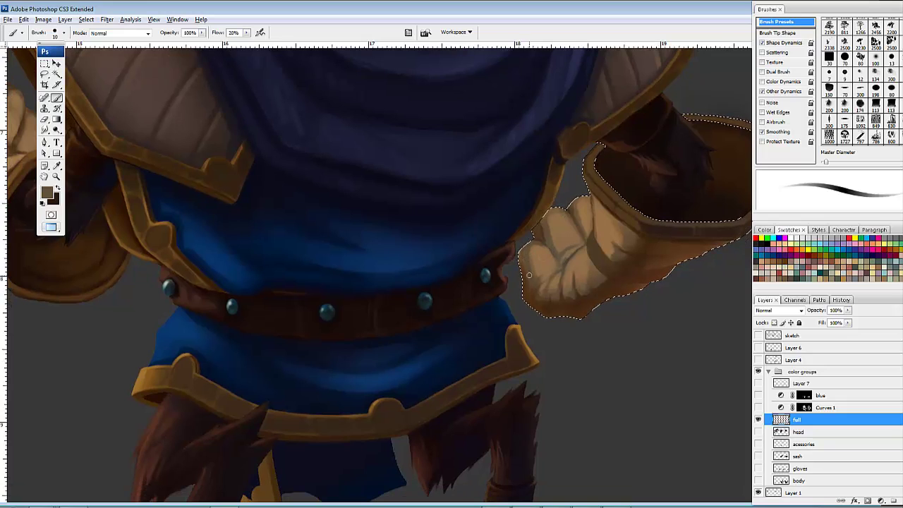
{"action": "left_click_drag", "start_coordinate": [658, 201], "coordinate": [620, 241]}
Step: Sample a near-black brown and line the finger gaps, the cuff's underside and the palm's lower edge with dark creases
{"action": "left_click", "coordinate": [621, 187], "text": "alt"}
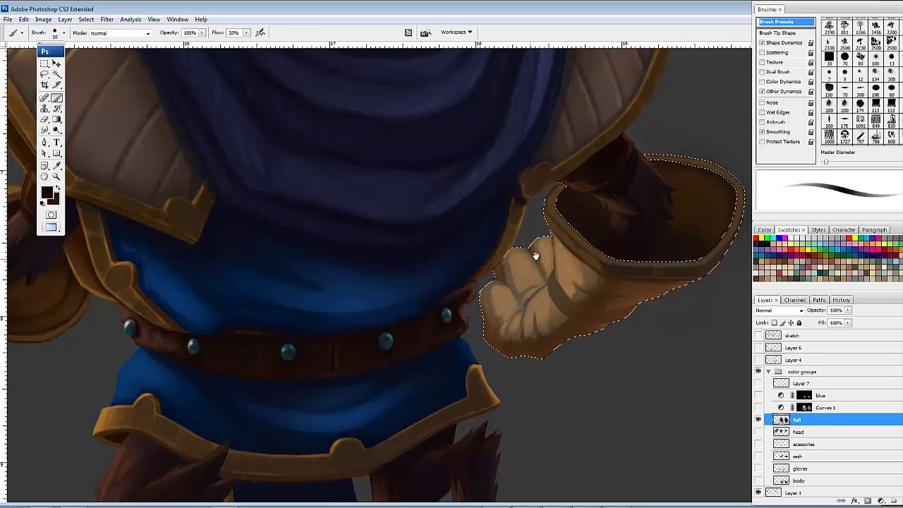
{"action": "left_click_drag", "start_coordinate": [534, 254], "coordinate": [558, 232]}
{"action": "left_click_drag", "start_coordinate": [506, 272], "coordinate": [510, 289]}
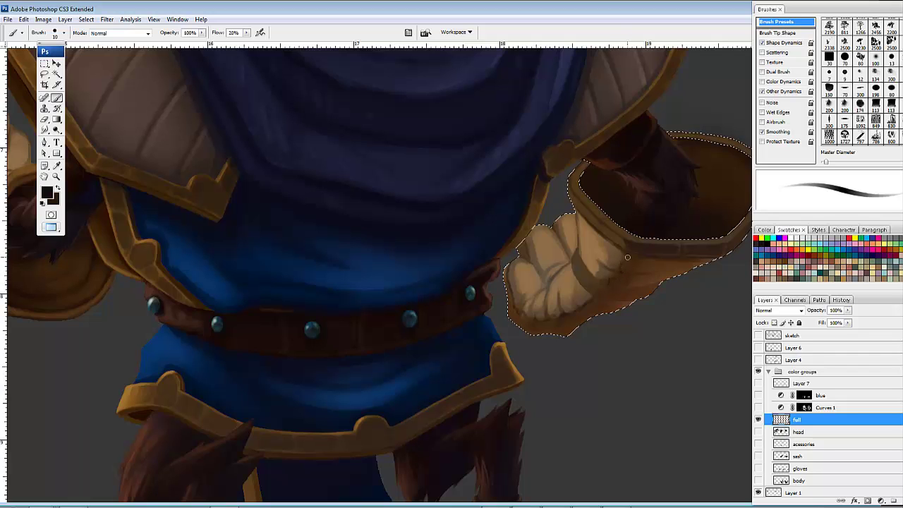
{"action": "left_click_drag", "start_coordinate": [657, 233], "coordinate": [650, 221]}
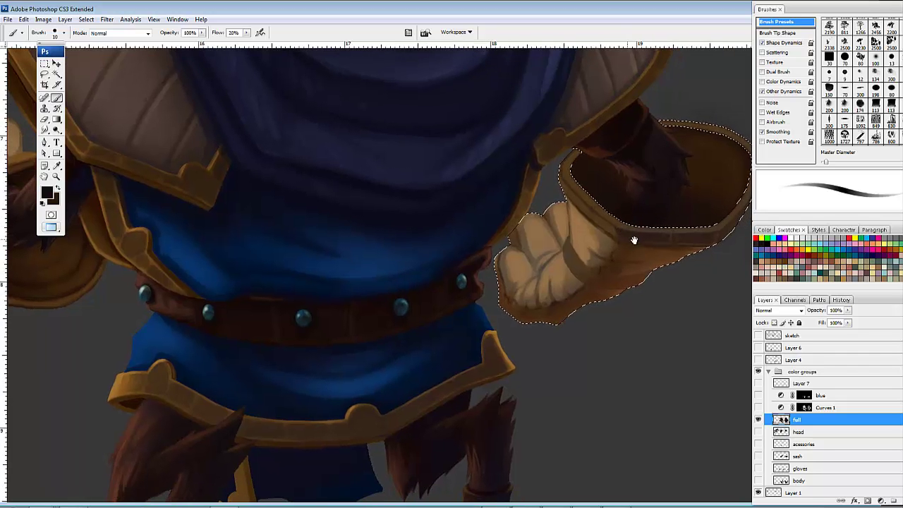
{"action": "left_click_drag", "start_coordinate": [604, 248], "coordinate": [589, 314]}
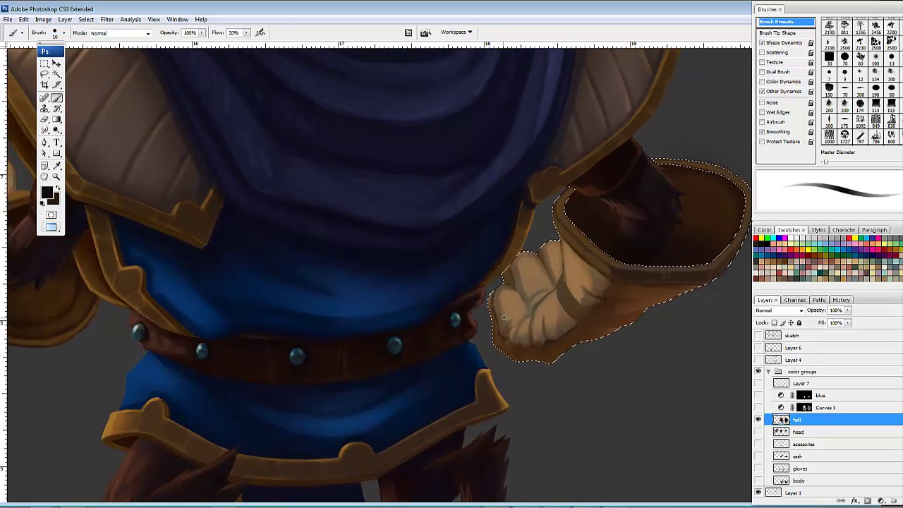
{"action": "left_click", "coordinate": [508, 342]}
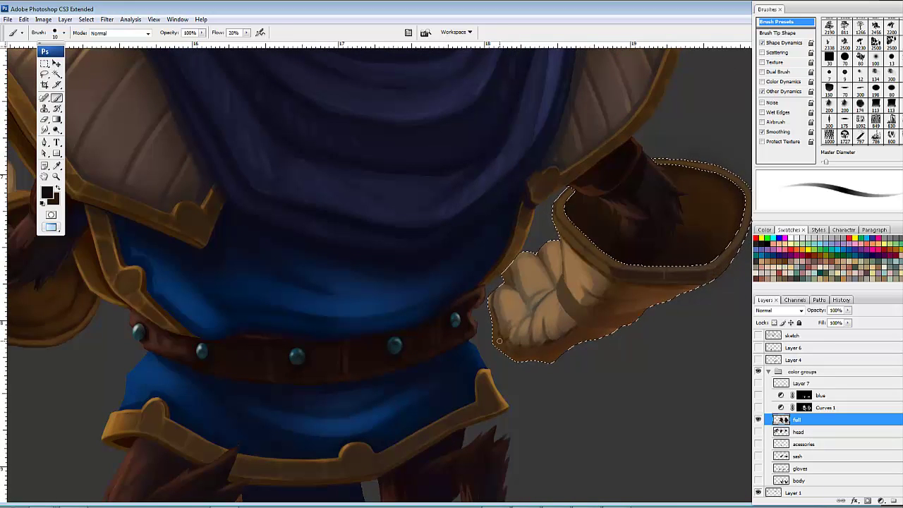
{"action": "mouse_move", "coordinate": [585, 360]}
{"action": "left_mouse_down"}
{"action": "mouse_move", "coordinate": [505, 363]}
{"action": "mouse_move", "coordinate": [545, 403]}
{"action": "left_mouse_up"}
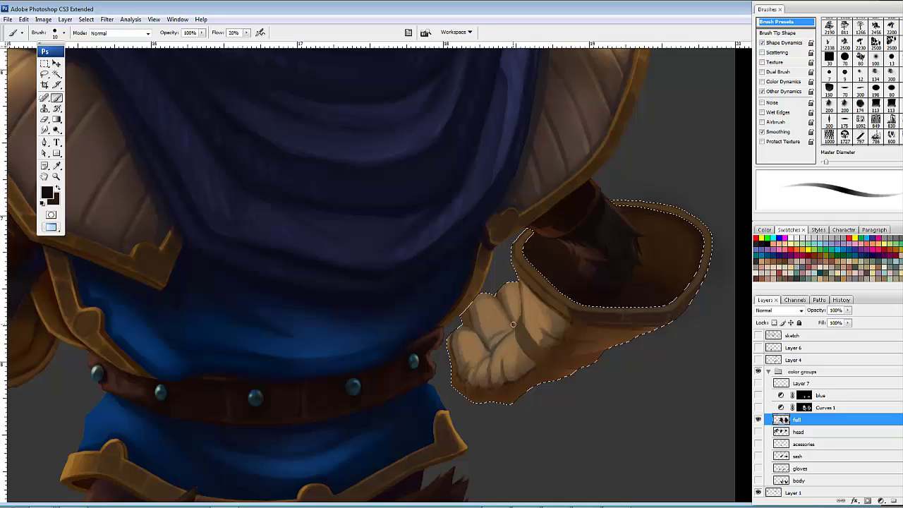
{"action": "mouse_move", "coordinate": [513, 325]}
{"action": "left_mouse_down"}
{"action": "mouse_move", "coordinate": [473, 328]}
{"action": "mouse_move", "coordinate": [474, 295]}
{"action": "mouse_move", "coordinate": [543, 308]}
{"action": "left_mouse_up"}
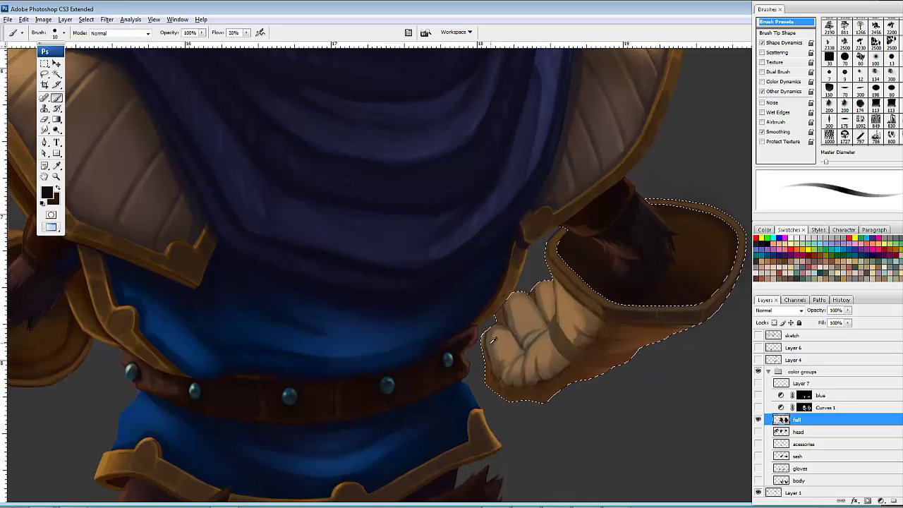
Step: Sample greyish brown from the glove's outer edge and paint small puckered folds along the seam below the palm
{"action": "left_click", "coordinate": [483, 337], "text": "alt"}
{"action": "left_click_drag", "start_coordinate": [486, 360], "coordinate": [485, 350]}
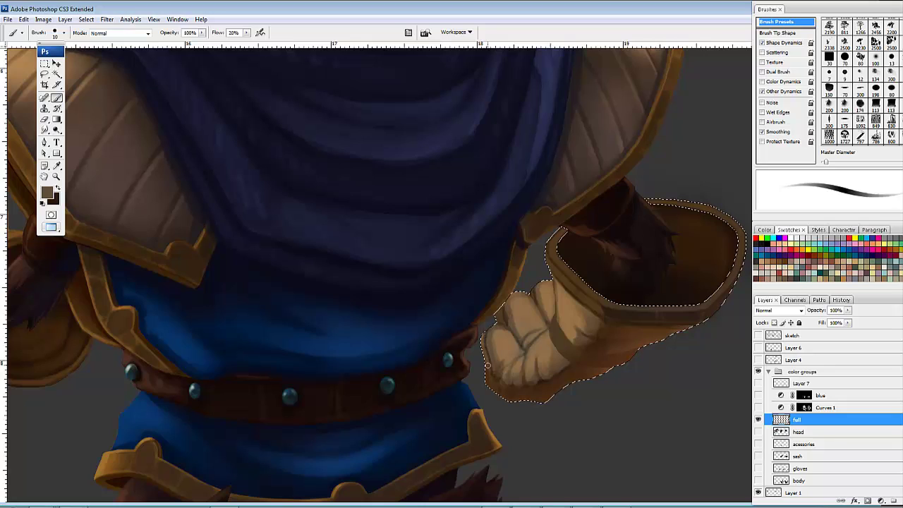
{"action": "left_click_drag", "start_coordinate": [497, 385], "coordinate": [532, 390]}
{"action": "left_click_drag", "start_coordinate": [570, 348], "coordinate": [595, 342]}
{"action": "left_click_drag", "start_coordinate": [546, 387], "coordinate": [542, 385]}
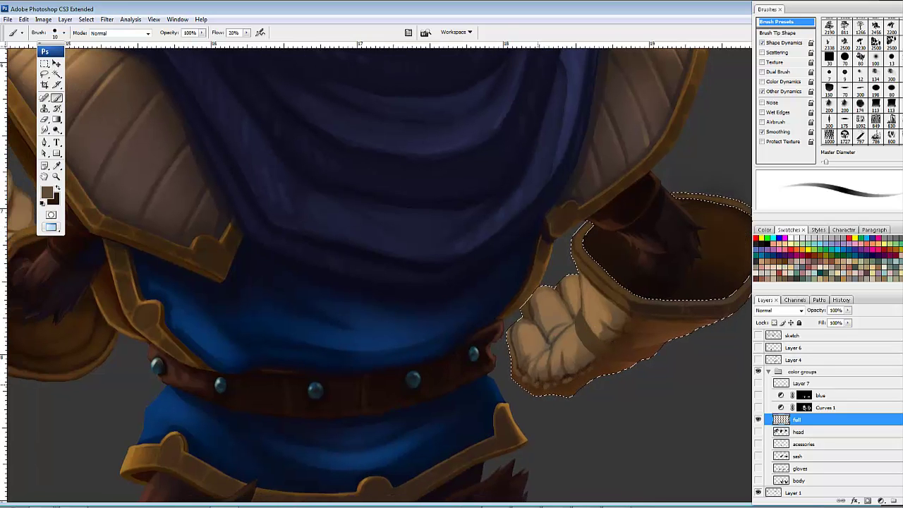
Step: Undo the last seam stroke and repaint the row of small puckers along the palm's lower edge
{"action": "key", "text": "ctrl+z"}
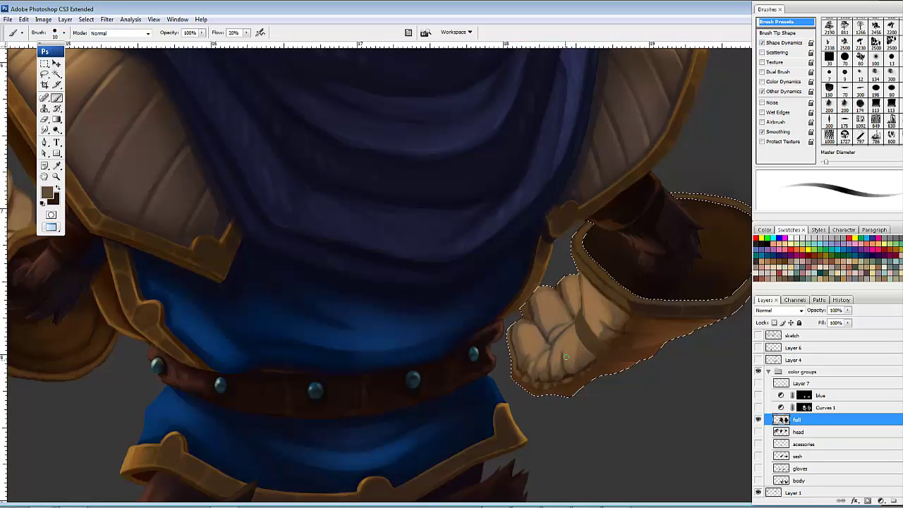
{"action": "left_click_drag", "start_coordinate": [572, 378], "coordinate": [588, 370]}
{"action": "left_click_drag", "start_coordinate": [551, 374], "coordinate": [540, 414]}
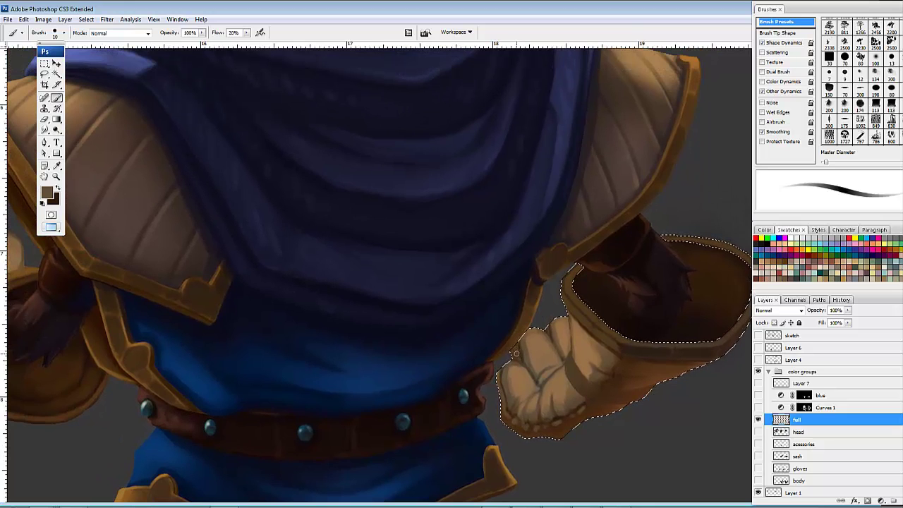
{"action": "left_click_drag", "start_coordinate": [557, 364], "coordinate": [521, 333]}
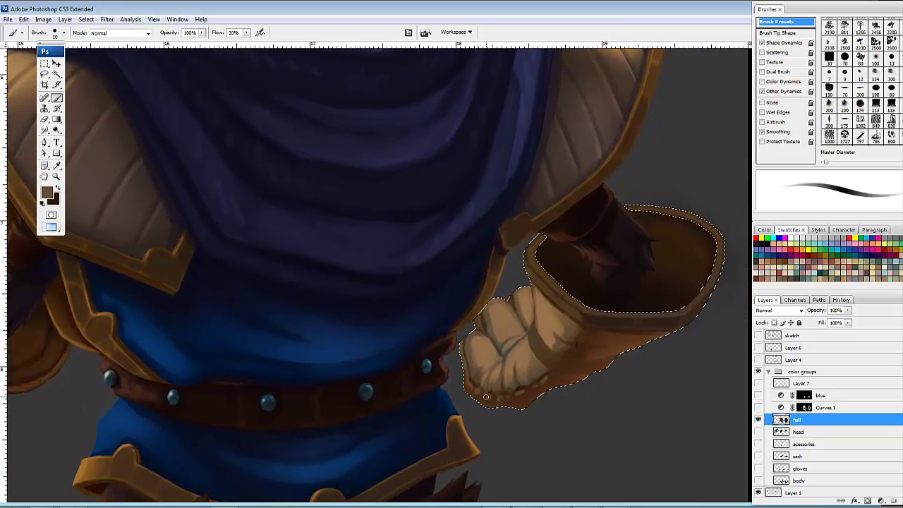
Step: Add small raised puckers between the wrist band and cuff, brightening them with tan sampled from the glove
{"action": "mouse_move", "coordinate": [581, 397]}
{"action": "left_mouse_down"}
{"action": "mouse_move", "coordinate": [569, 403]}
{"action": "mouse_move", "coordinate": [583, 401]}
{"action": "left_mouse_up"}
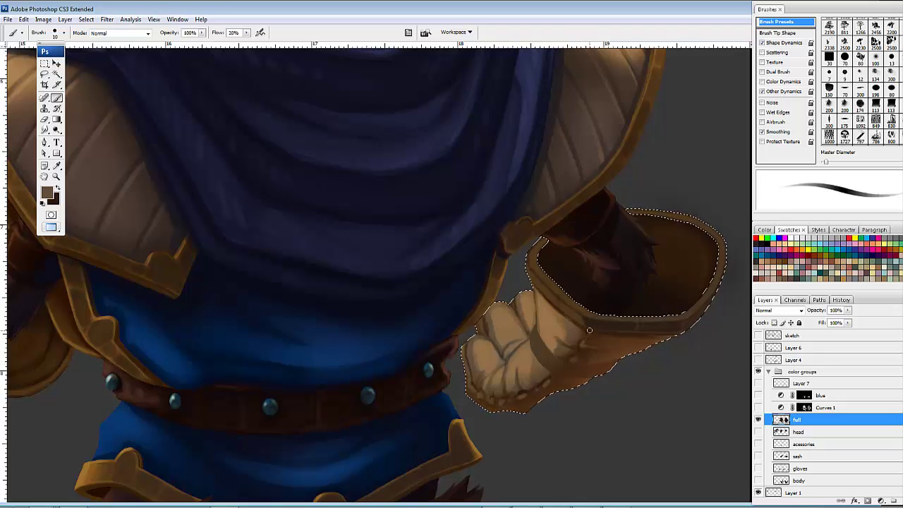
{"action": "left_click_drag", "start_coordinate": [590, 363], "coordinate": [620, 382]}
{"action": "left_click", "coordinate": [566, 343], "text": "alt"}
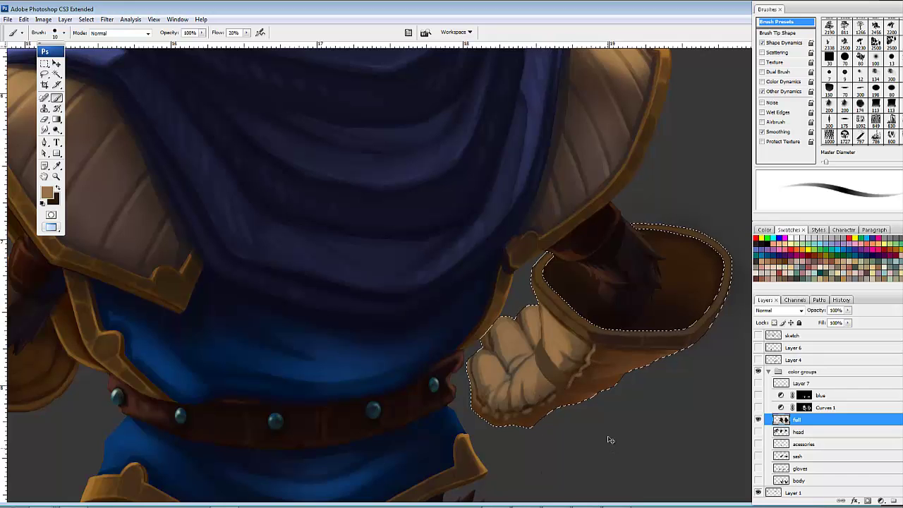
{"action": "mouse_move", "coordinate": [614, 369]}
{"action": "left_mouse_down"}
{"action": "mouse_move", "coordinate": [576, 371]}
{"action": "mouse_move", "coordinate": [589, 355]}
{"action": "left_mouse_up"}
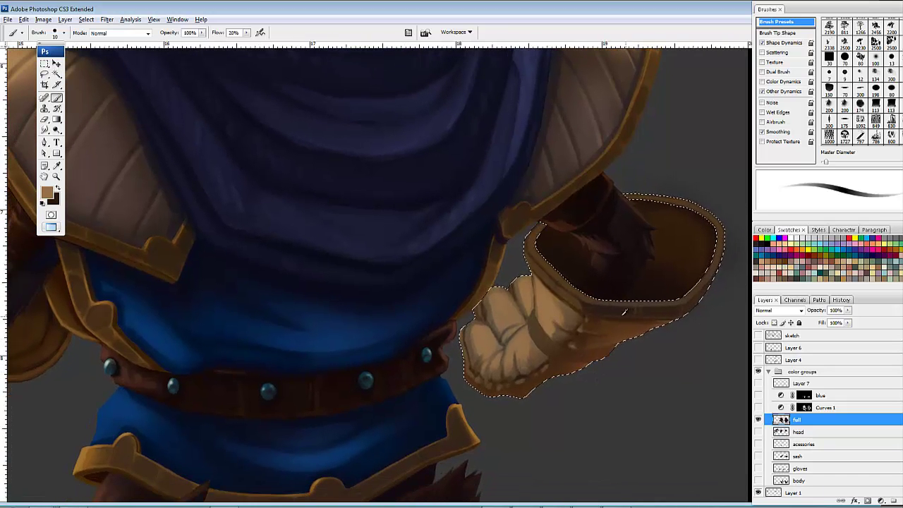
Step: Sample dark brown from the cuff's rim and draw a dark line along the wrist band's edge
{"action": "left_click", "coordinate": [610, 302], "text": "alt"}
{"action": "left_click_drag", "start_coordinate": [532, 310], "coordinate": [537, 321]}
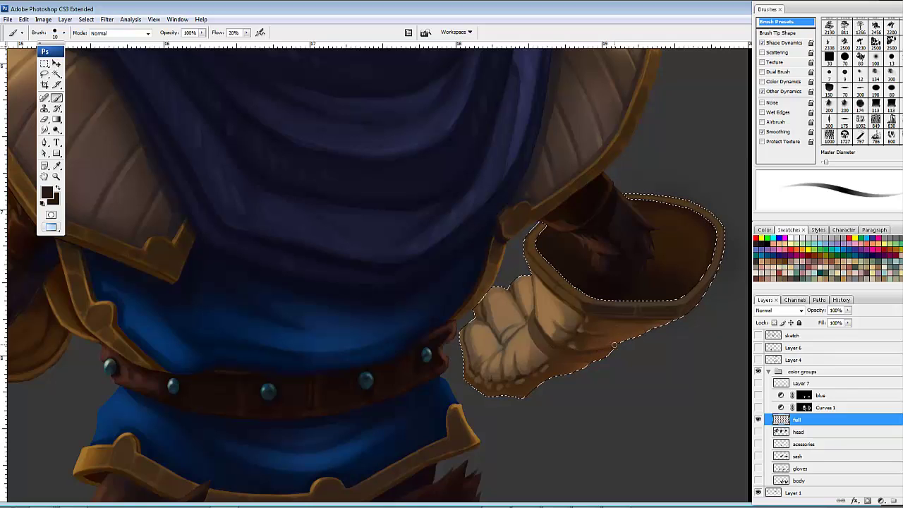
{"action": "left_click", "coordinate": [552, 344]}
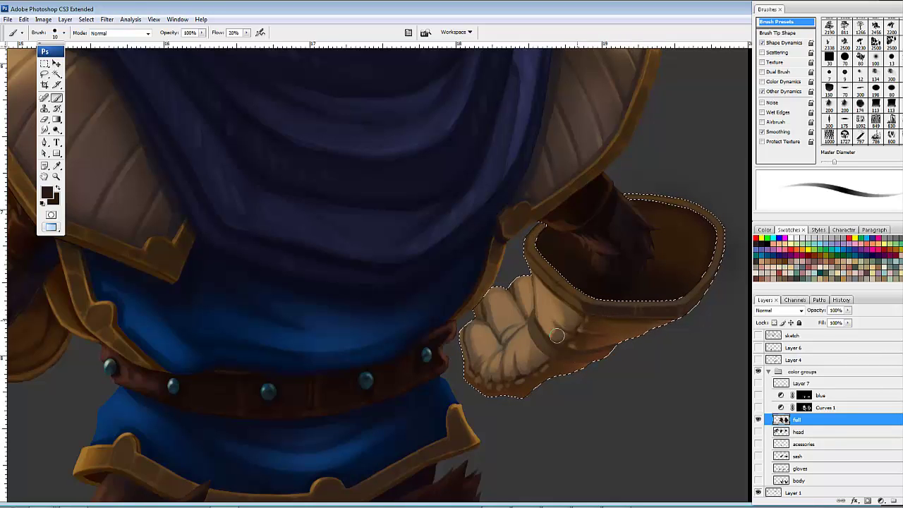
Step: Enlarge the brush to size 35 and darken the wrist band where it wraps around the glove's underside
{"action": "key", "text": "bracketright"}
{"action": "key", "text": "bracketright"}
{"action": "key", "text": "bracketright"}
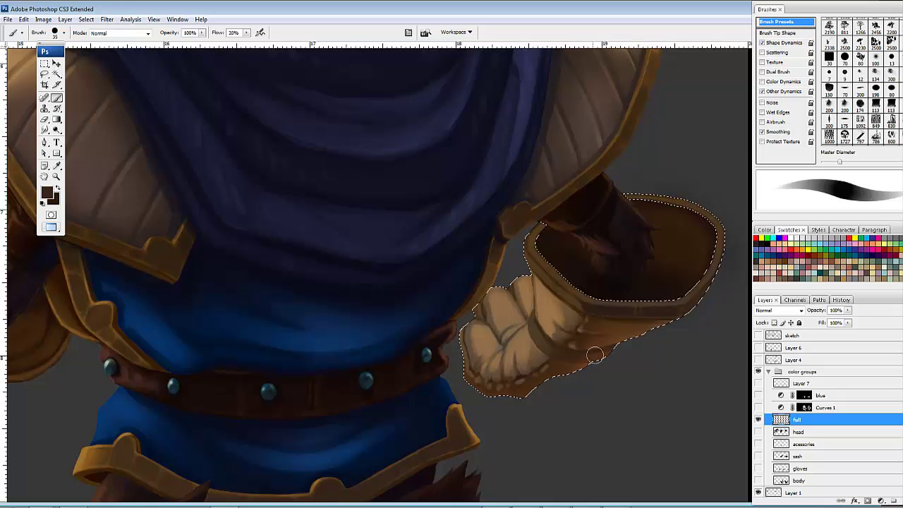
{"action": "mouse_move", "coordinate": [646, 345]}
{"action": "left_mouse_down"}
{"action": "mouse_move", "coordinate": [634, 327]}
{"action": "mouse_move", "coordinate": [564, 336]}
{"action": "mouse_move", "coordinate": [597, 365]}
{"action": "mouse_move", "coordinate": [549, 363]}
{"action": "left_mouse_up"}
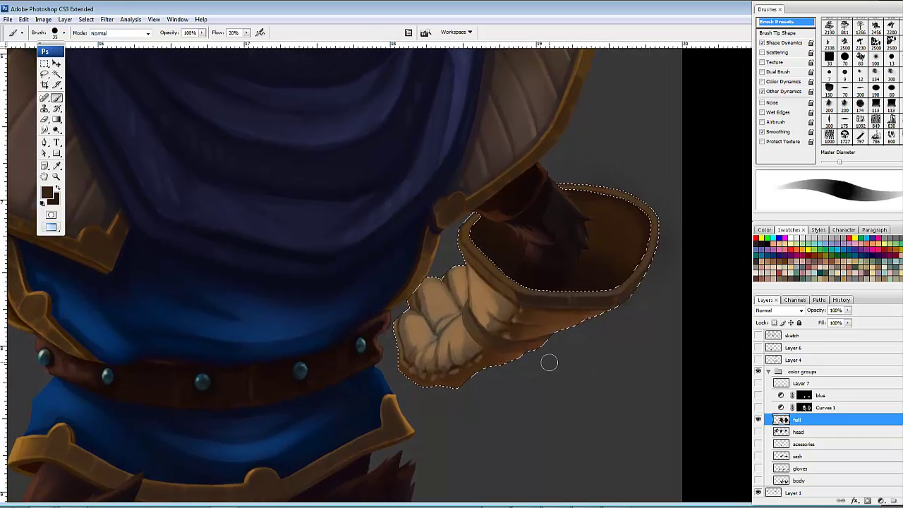
Step: Reduce the brush to size 9 and refine the dark edge of the wrist band across the glove's underside
{"action": "key", "text": "ctrl+plus"}
{"action": "key", "text": "ctrl+plus"}
{"action": "key", "text": "ctrl+plus"}
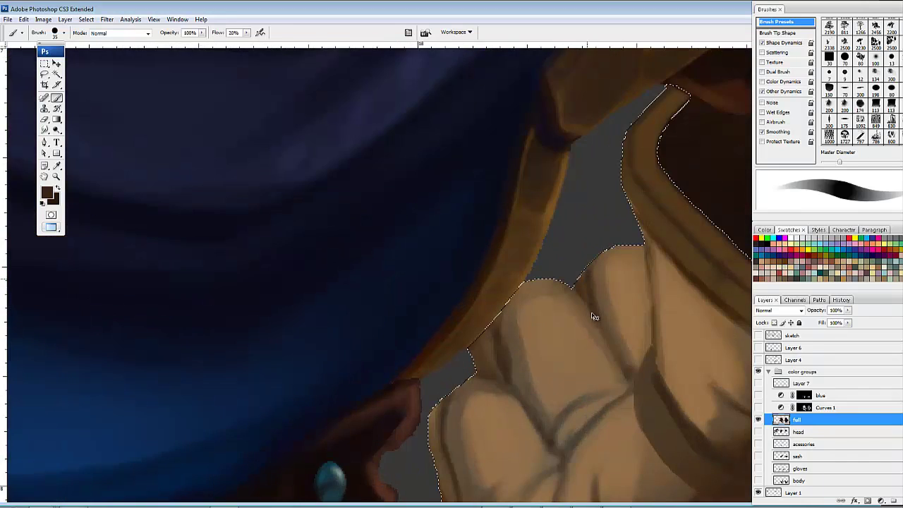
{"action": "left_click_drag", "start_coordinate": [648, 343], "coordinate": [523, 219]}
{"action": "mouse_move", "coordinate": [693, 419]}
{"action": "left_mouse_down"}
{"action": "mouse_move", "coordinate": [549, 292]}
{"action": "mouse_move", "coordinate": [460, 282]}
{"action": "left_mouse_up"}
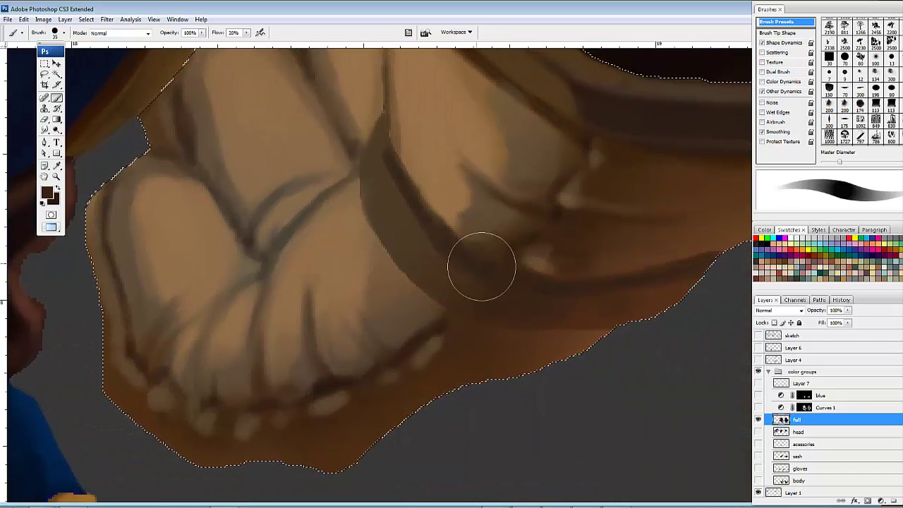
{"action": "key", "text": "bracketleft"}
{"action": "key", "text": "bracketleft"}
{"action": "key", "text": "bracketleft"}
{"action": "key", "text": "bracketleft"}
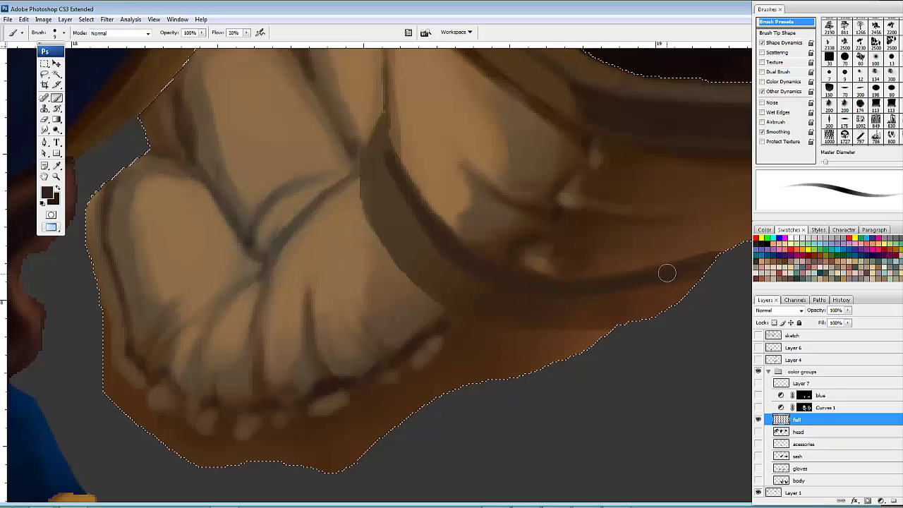
{"action": "left_click_drag", "start_coordinate": [556, 276], "coordinate": [494, 333]}
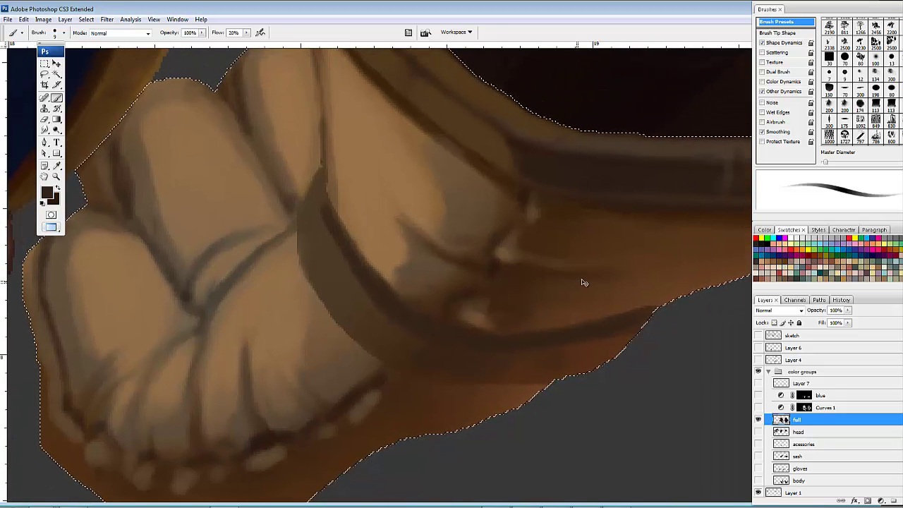
Step: Sample a lighter brown from the selected glove, enlarge the brush to size 30 and soften the shading along the cuff's rim
{"action": "scroll", "coordinate": [588, 280], "scroll_direction": "down", "scroll_amount": 6}
{"action": "left_click_drag", "start_coordinate": [414, 280], "coordinate": [586, 298]}
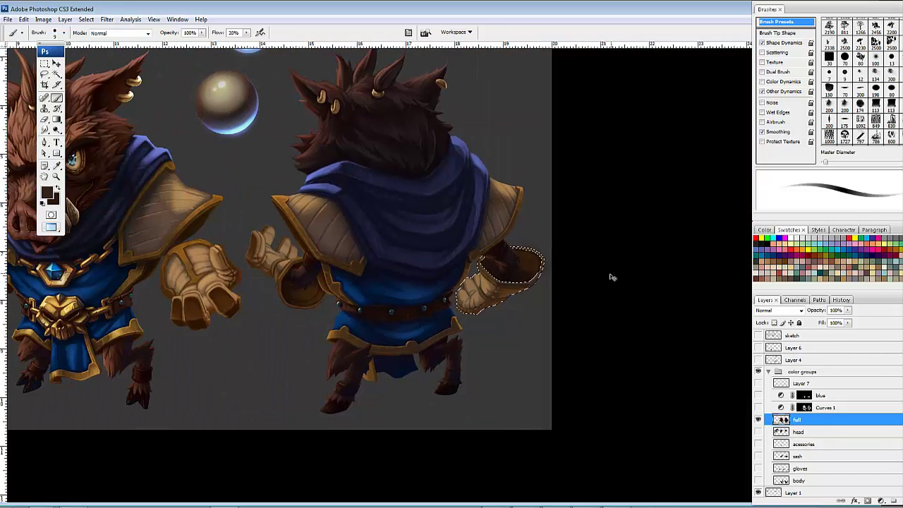
{"action": "key", "text": "ctrl+plus"}
{"action": "left_click_drag", "start_coordinate": [663, 306], "coordinate": [567, 269]}
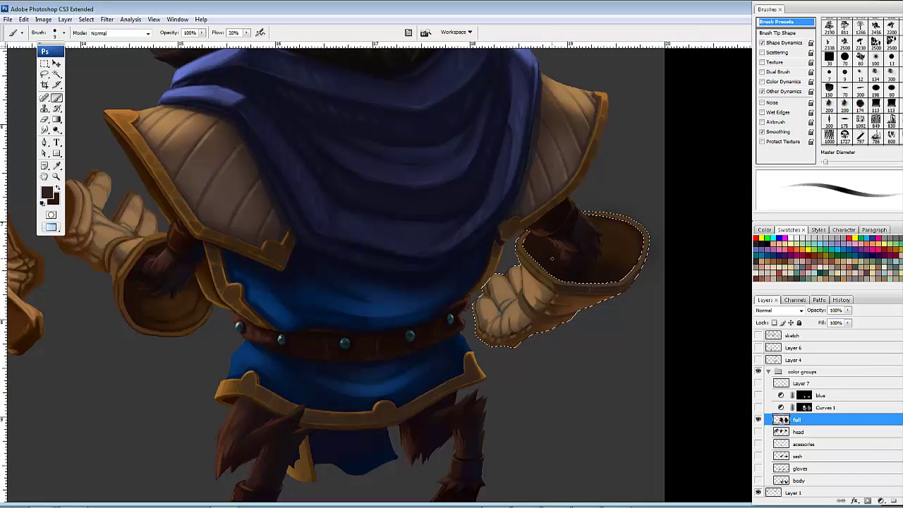
{"action": "left_click", "coordinate": [545, 275], "text": "alt"}
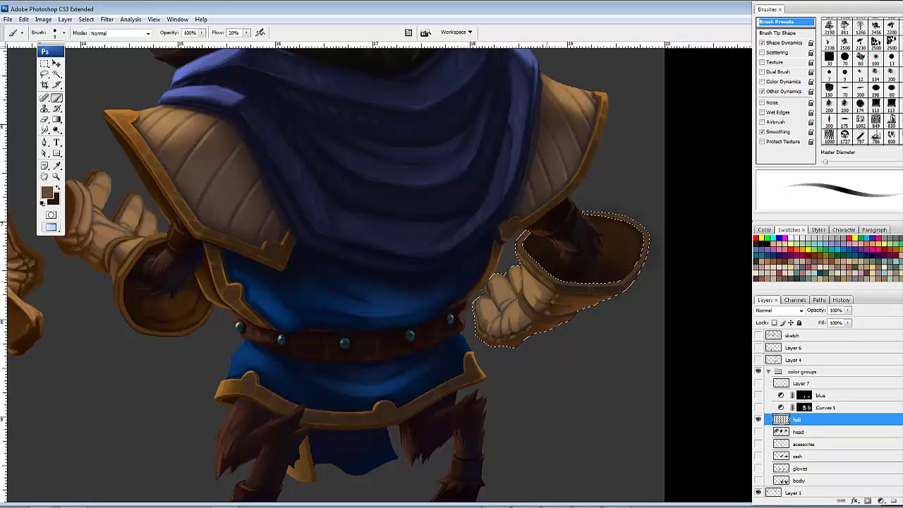
{"action": "left_click_drag", "start_coordinate": [518, 203], "coordinate": [533, 201]}
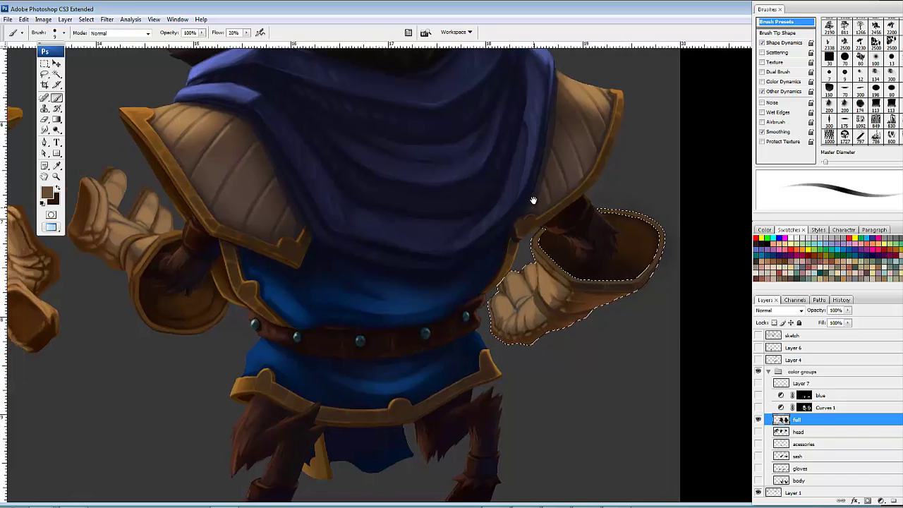
{"action": "key", "text": "bracketright"}
{"action": "key", "text": "bracketright"}
{"action": "key", "text": "bracketright"}
{"action": "left_click_drag", "start_coordinate": [532, 244], "coordinate": [542, 231]}
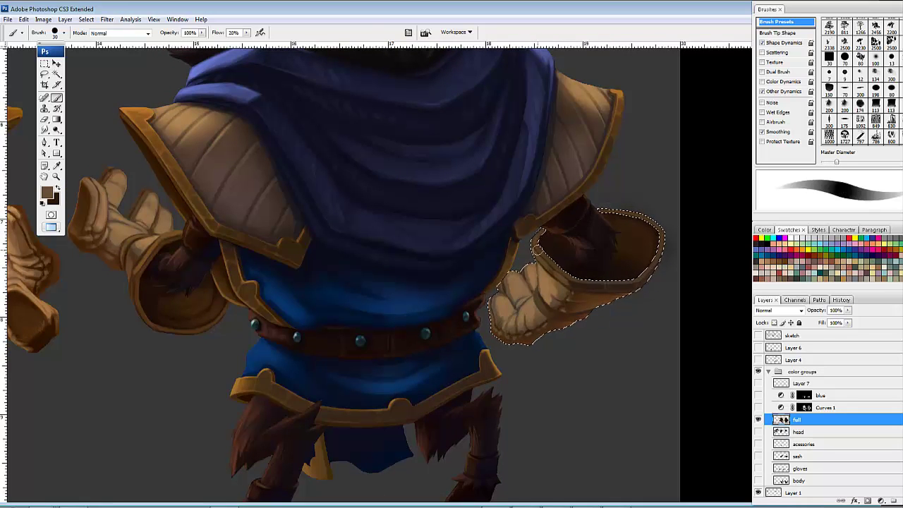
{"action": "left_click_drag", "start_coordinate": [560, 270], "coordinate": [567, 274]}
{"action": "left_click_drag", "start_coordinate": [566, 332], "coordinate": [605, 345]}
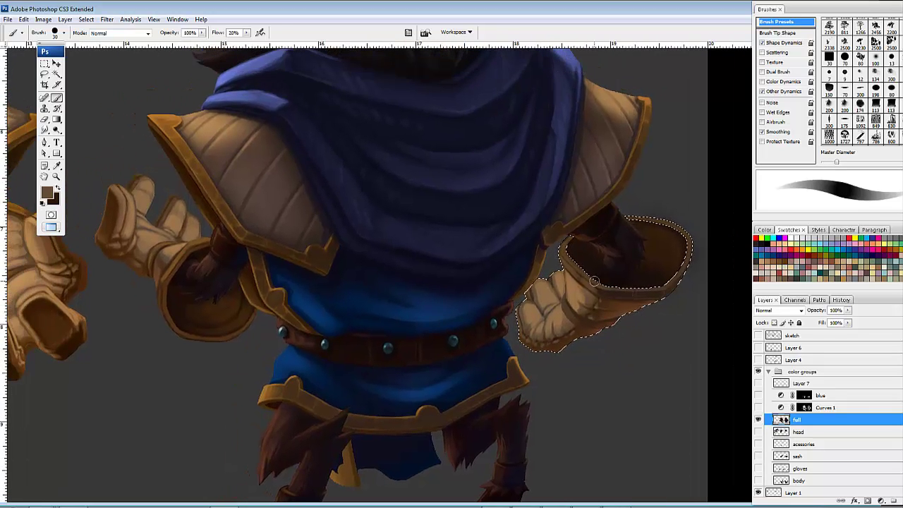
Step: Sample tan from the glove's fingers, clear the glove selection, and touch up the wrist area with dark brown sampled from the cuff
{"action": "left_click", "coordinate": [562, 315], "text": "alt"}
{"action": "mouse_move", "coordinate": [562, 315]}
{"action": "left_mouse_down"}
{"action": "mouse_move", "coordinate": [665, 342]}
{"action": "mouse_move", "coordinate": [618, 381]}
{"action": "mouse_move", "coordinate": [560, 377]}
{"action": "mouse_move", "coordinate": [585, 345]}
{"action": "left_mouse_up"}
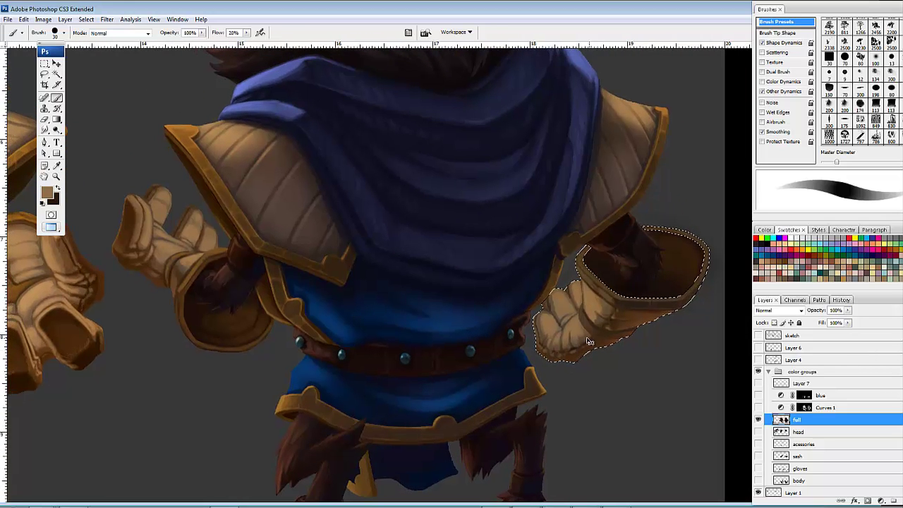
{"action": "key", "text": "ctrl+d"}
{"action": "left_click_drag", "start_coordinate": [666, 330], "coordinate": [637, 327]}
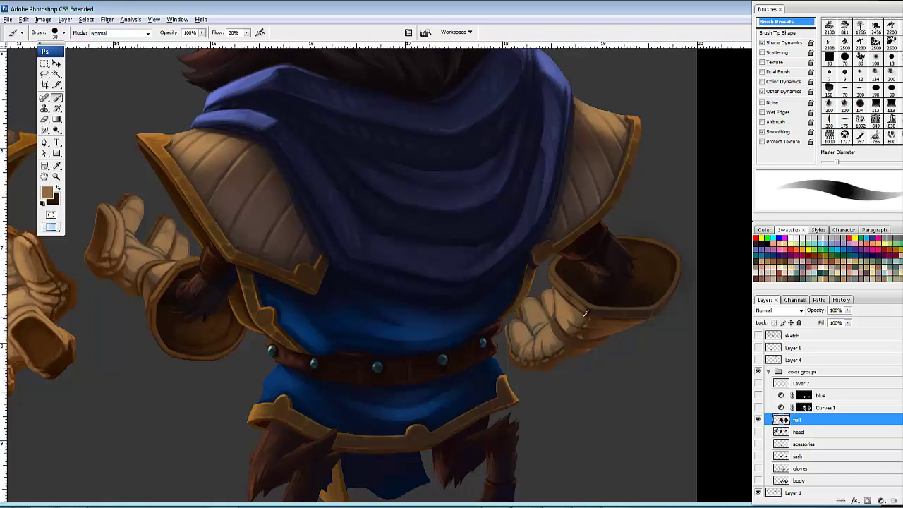
{"action": "left_click", "coordinate": [607, 323], "text": "alt"}
{"action": "left_click_drag", "start_coordinate": [548, 334], "coordinate": [587, 321]}
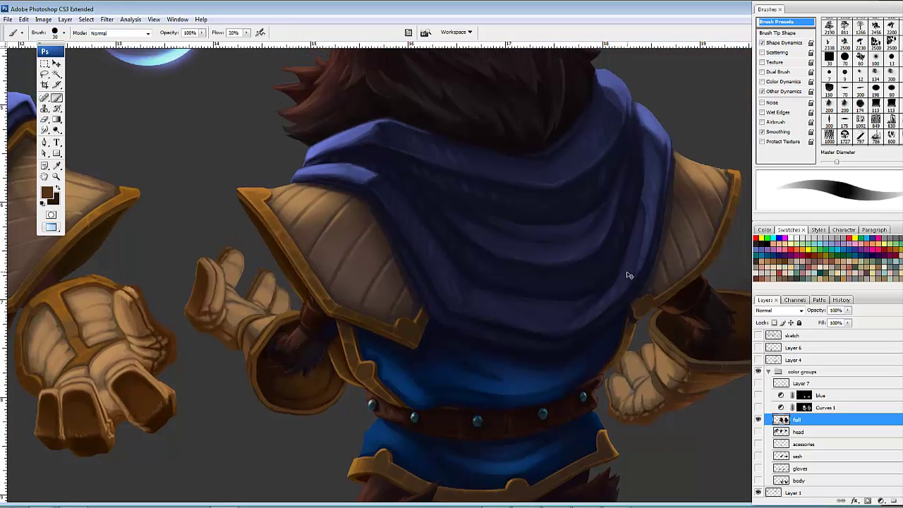
Step: Examine the front and rear views of the boar character as a whole, comparing the gloves and cuffs
{"action": "key", "text": "ctrl+minus"}
{"action": "key", "text": "ctrl+minus"}
{"action": "key", "text": "ctrl+minus"}
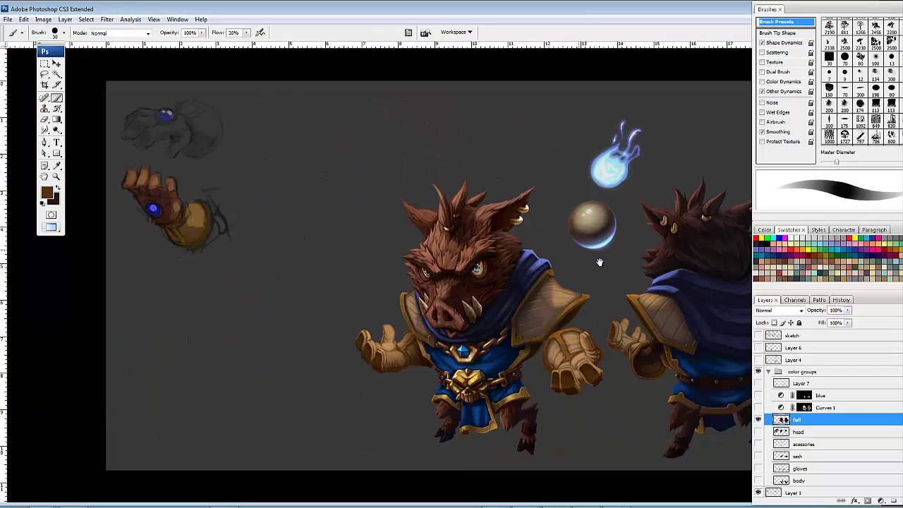
{"action": "left_click_drag", "start_coordinate": [599, 262], "coordinate": [469, 235]}
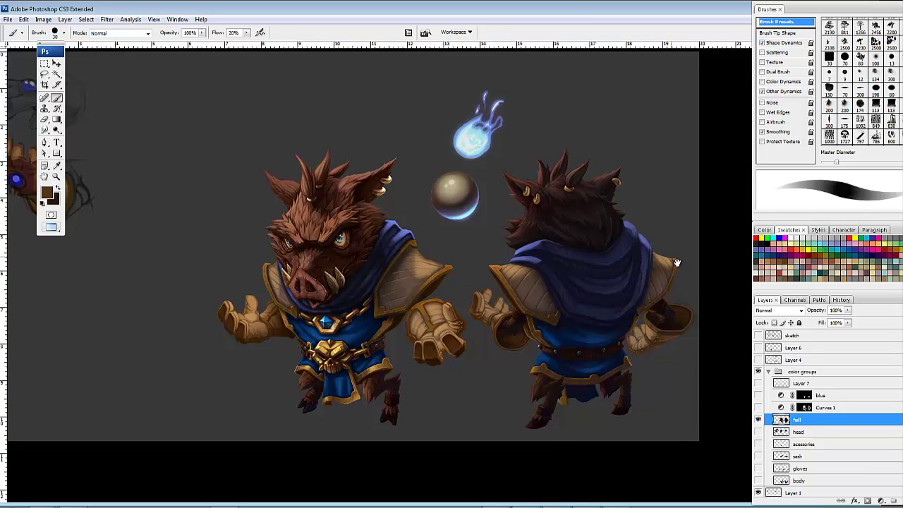
{"action": "left_click_drag", "start_coordinate": [650, 290], "coordinate": [635, 294]}
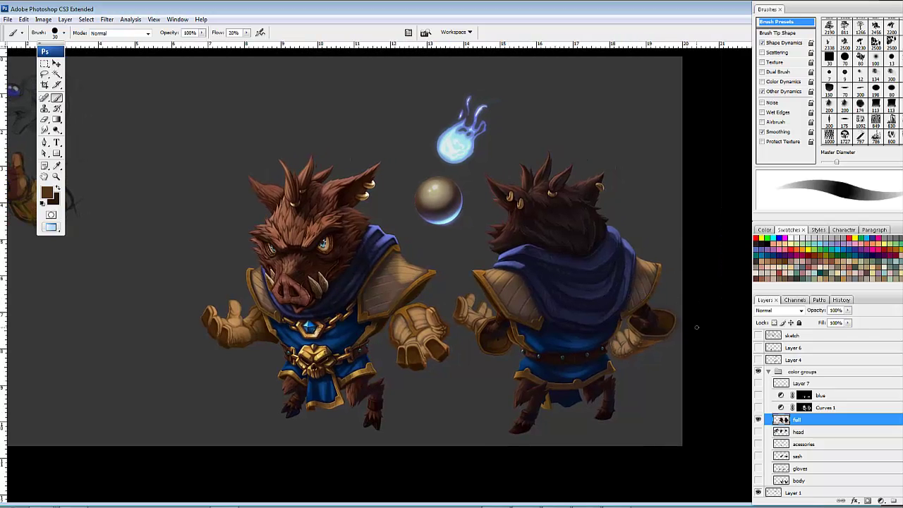
{"action": "key", "text": "ctrl+plus"}
{"action": "left_click_drag", "start_coordinate": [668, 322], "coordinate": [574, 321]}
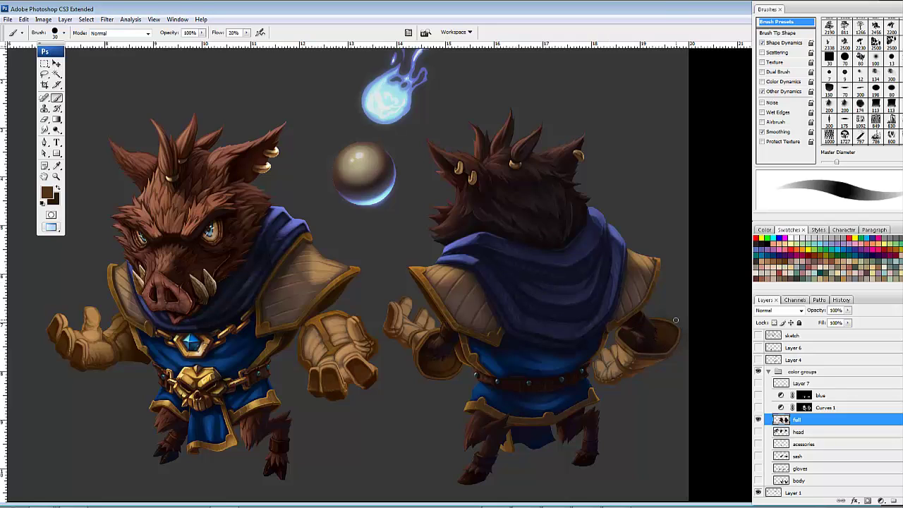
{"action": "mouse_move", "coordinate": [629, 349]}
{"action": "left_mouse_down"}
{"action": "mouse_move", "coordinate": [662, 323]}
{"action": "mouse_move", "coordinate": [626, 335]}
{"action": "left_mouse_up"}
{"action": "key", "text": "ctrl+z"}
Step: Outline the rear figure's right cuff opening in red on a new layer and move the outline over its left cuff
{"action": "key", "text": "ctrl+shift+alt+n"}
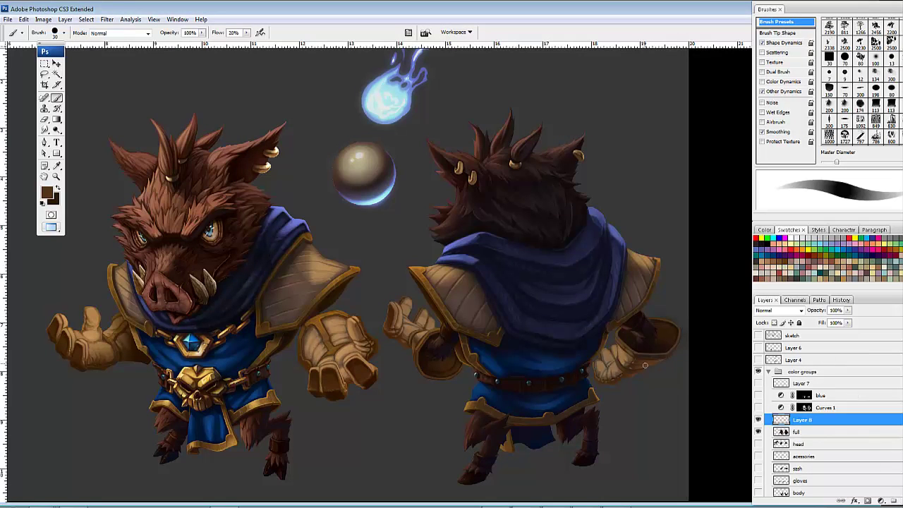
{"action": "left_click", "coordinate": [757, 238]}
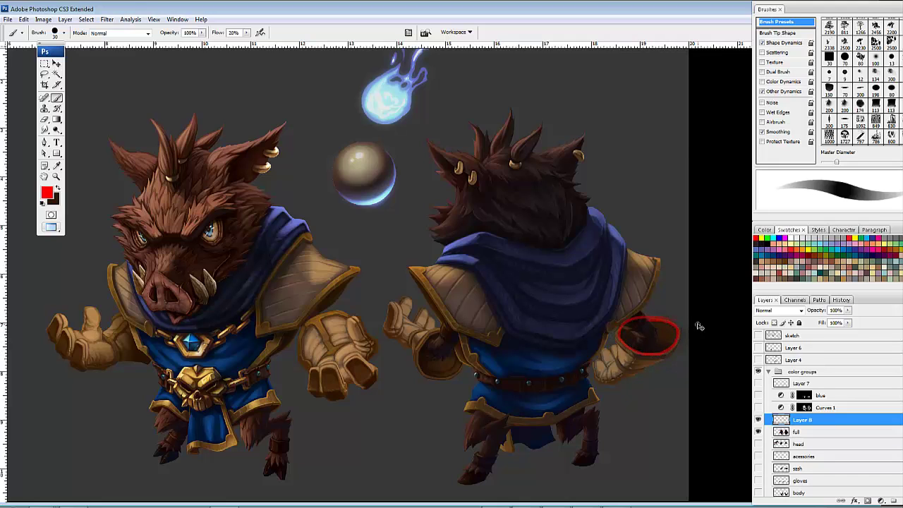
{"action": "mouse_move", "coordinate": [676, 332]}
{"action": "left_mouse_down"}
{"action": "mouse_move", "coordinate": [581, 313]}
{"action": "mouse_move", "coordinate": [486, 326]}
{"action": "mouse_move", "coordinate": [460, 337]}
{"action": "mouse_move", "coordinate": [471, 351]}
{"action": "mouse_move", "coordinate": [454, 396]}
{"action": "mouse_move", "coordinate": [438, 397]}
{"action": "mouse_move", "coordinate": [474, 389]}
{"action": "mouse_move", "coordinate": [471, 361]}
{"action": "mouse_move", "coordinate": [634, 374]}
{"action": "mouse_move", "coordinate": [621, 358]}
{"action": "mouse_move", "coordinate": [517, 331]}
{"action": "left_mouse_up"}
{"action": "key", "text": "ctrl+t"}
{"action": "key", "text": "Return"}
{"action": "key", "text": "b"}
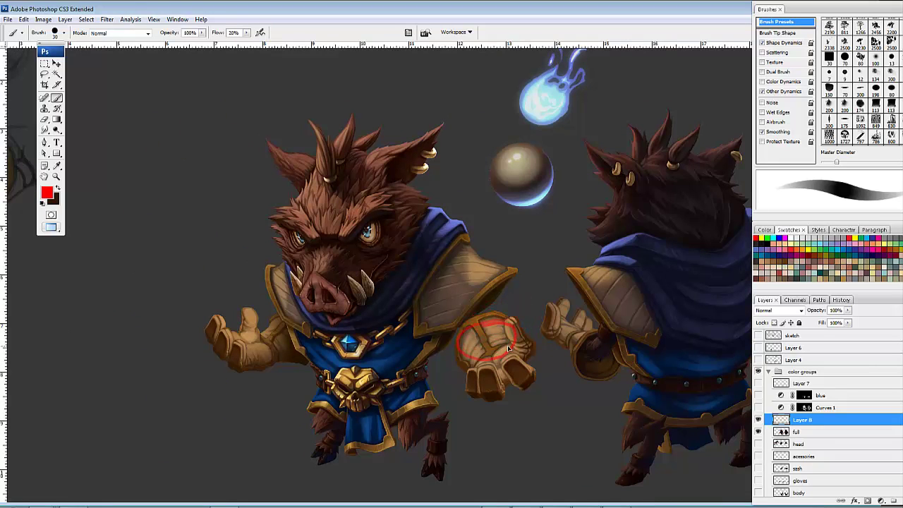
{"action": "left_click_drag", "start_coordinate": [454, 350], "coordinate": [550, 366]}
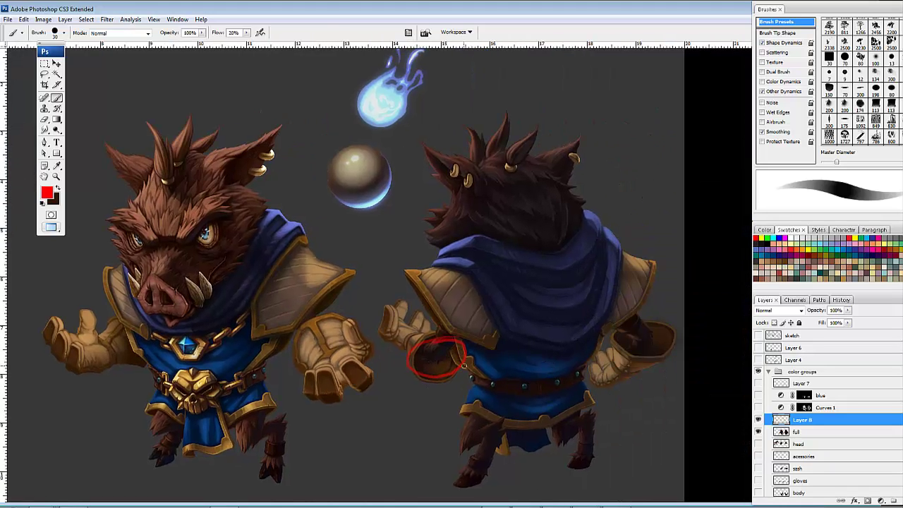
Step: Move the red outline aside, outline the rear figure's left cuff opening and overlay the two outlines to compare their shapes
{"action": "left_click_drag", "start_coordinate": [467, 368], "coordinate": [578, 428]}
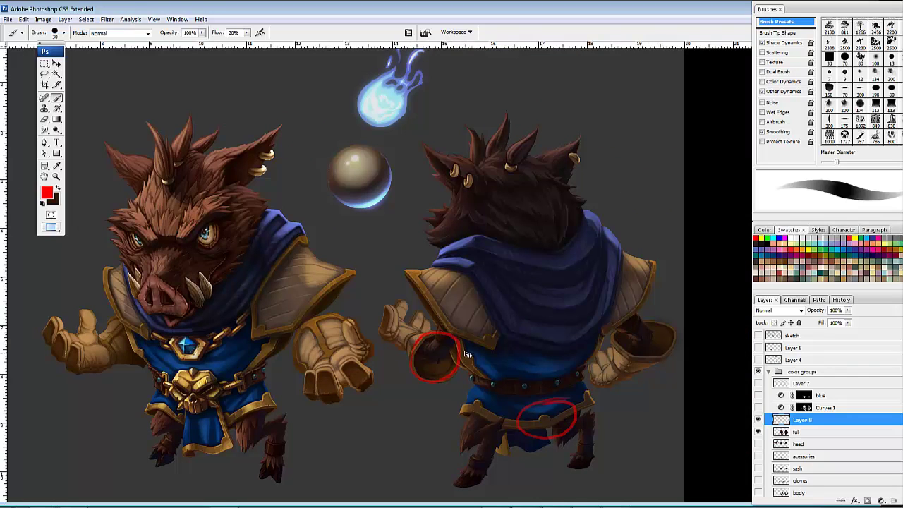
{"action": "key", "text": "m"}
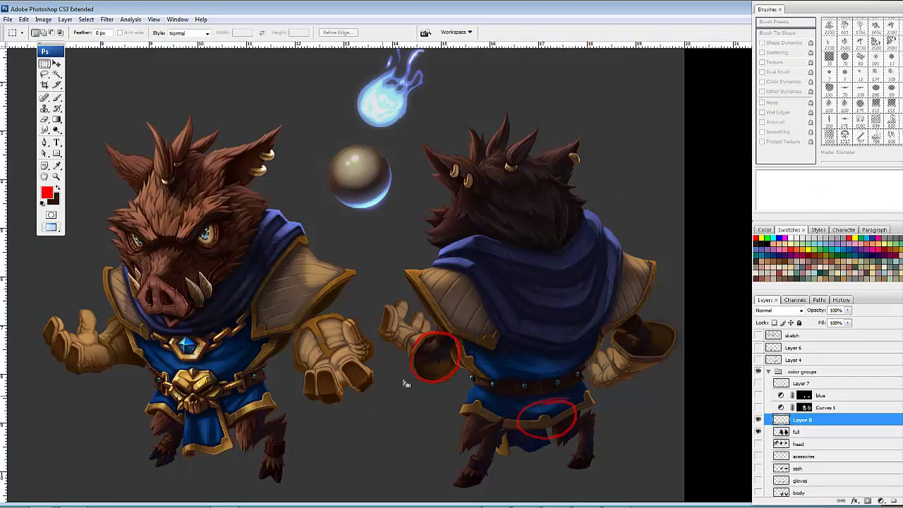
{"action": "left_click_drag", "start_coordinate": [379, 405], "coordinate": [473, 317]}
{"action": "mouse_move", "coordinate": [458, 360]}
{"action": "left_mouse_down"}
{"action": "mouse_move", "coordinate": [542, 396]}
{"action": "mouse_move", "coordinate": [568, 421]}
{"action": "left_mouse_up"}
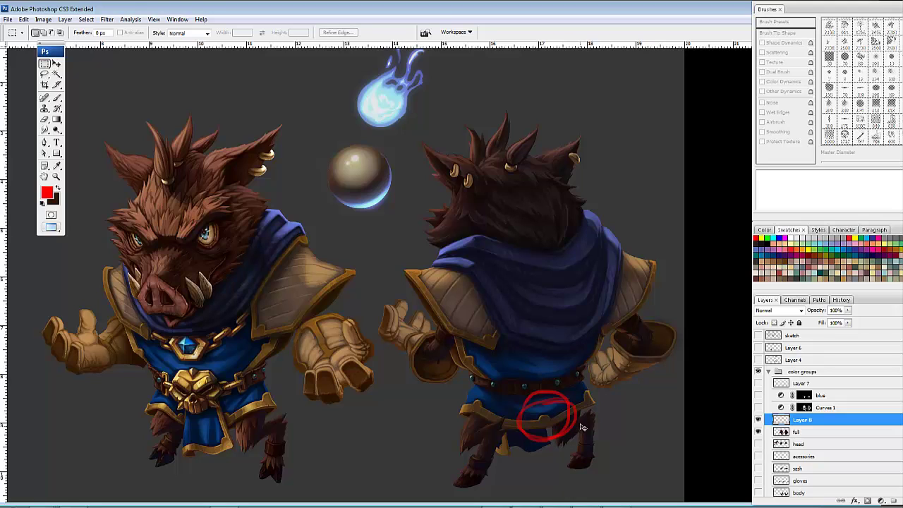
Step: Select the red outline over the rear figure's left cuff and set its layer opacity to 25%
{"action": "mouse_move", "coordinate": [378, 315]}
{"action": "left_mouse_down"}
{"action": "mouse_move", "coordinate": [474, 405]}
{"action": "mouse_move", "coordinate": [563, 426]}
{"action": "mouse_move", "coordinate": [520, 367]}
{"action": "mouse_move", "coordinate": [449, 361]}
{"action": "mouse_move", "coordinate": [464, 361]}
{"action": "left_mouse_up"}
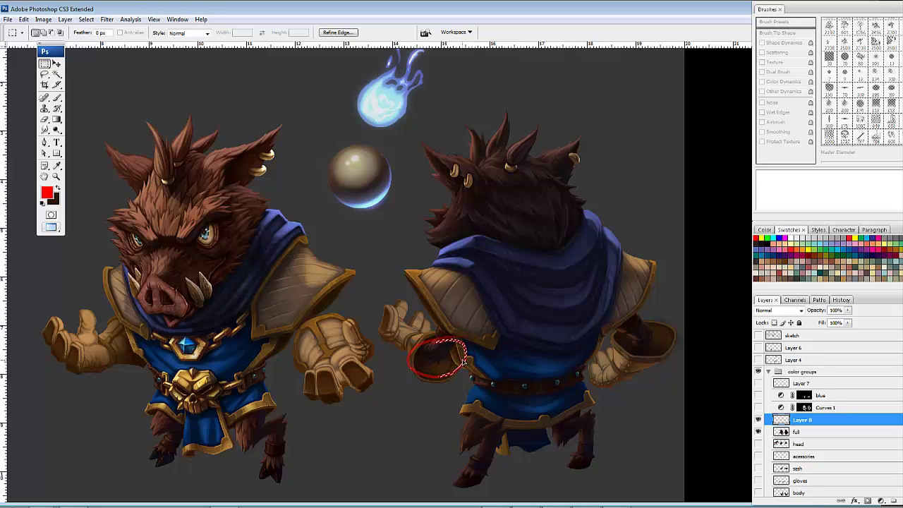
{"action": "left_click_drag", "start_coordinate": [847, 310], "coordinate": [812, 323]}
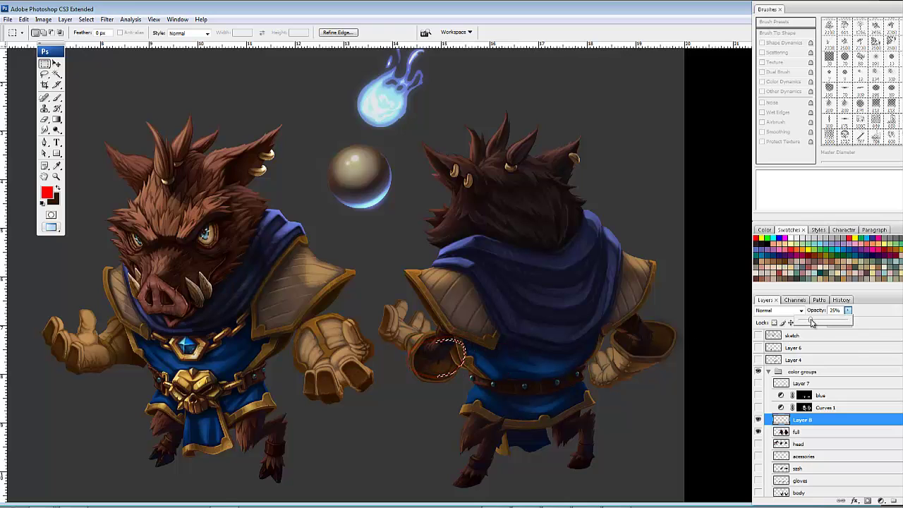
Step: Activate the full layer and clear the outline's selection around the rear figure's left cuff
{"action": "left_click", "coordinate": [798, 431]}
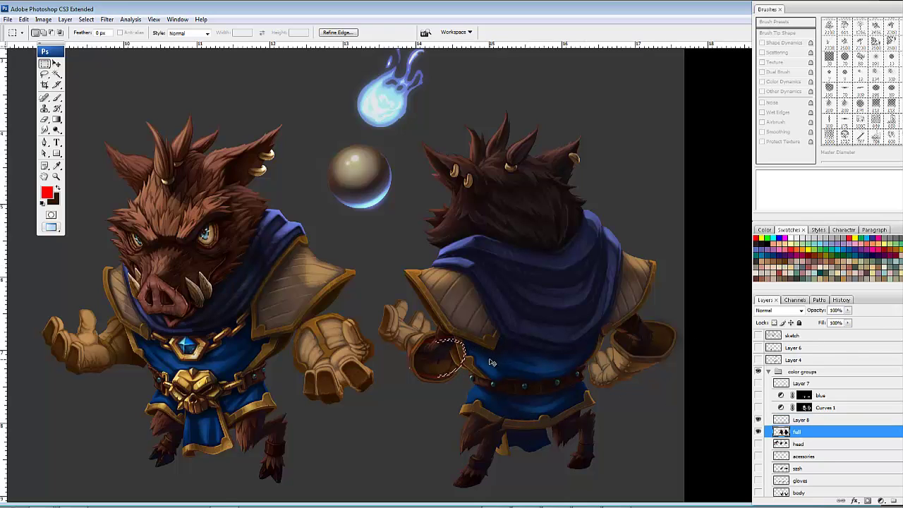
{"action": "key", "text": "ctrl+plus"}
{"action": "key", "text": "ctrl+plus"}
{"action": "key", "text": "ctrl+plus"}
{"action": "left_click_drag", "start_coordinate": [539, 364], "coordinate": [485, 163]}
{"action": "left_click_drag", "start_coordinate": [504, 269], "coordinate": [502, 333]}
{"action": "key", "text": "l"}
{"action": "left_click_drag", "start_coordinate": [467, 305], "coordinate": [463, 294]}
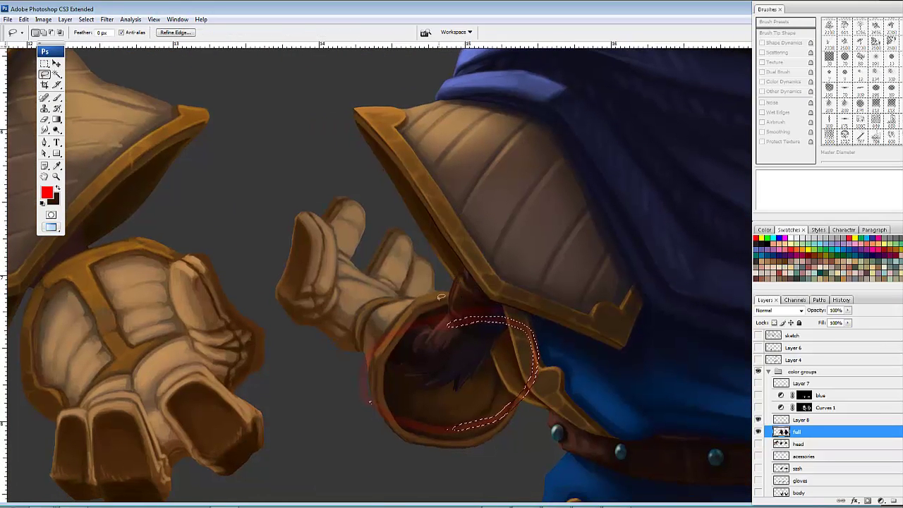
{"action": "key", "text": "ctrl+d"}
{"action": "left_click_drag", "start_coordinate": [418, 291], "coordinate": [447, 288]}
{"action": "key", "text": "ctrl+d"}
Step: Lasso the rear figure's left glove cuff, including its rim and lower inside, while leaving out the furry forearm
{"action": "mouse_move", "coordinate": [363, 376]}
{"action": "left_mouse_down"}
{"action": "mouse_move", "coordinate": [365, 436]}
{"action": "mouse_move", "coordinate": [417, 476]}
{"action": "left_mouse_up"}
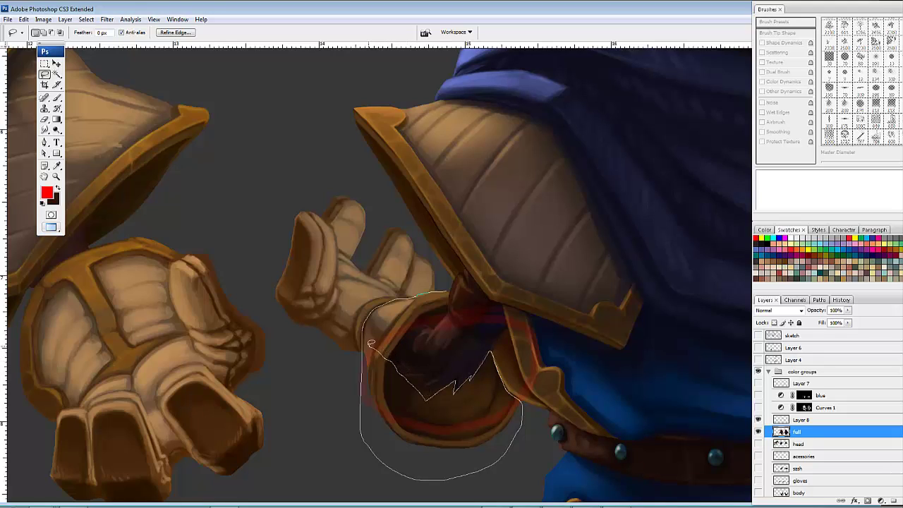
{"action": "left_click_drag", "start_coordinate": [360, 348], "coordinate": [361, 348]}
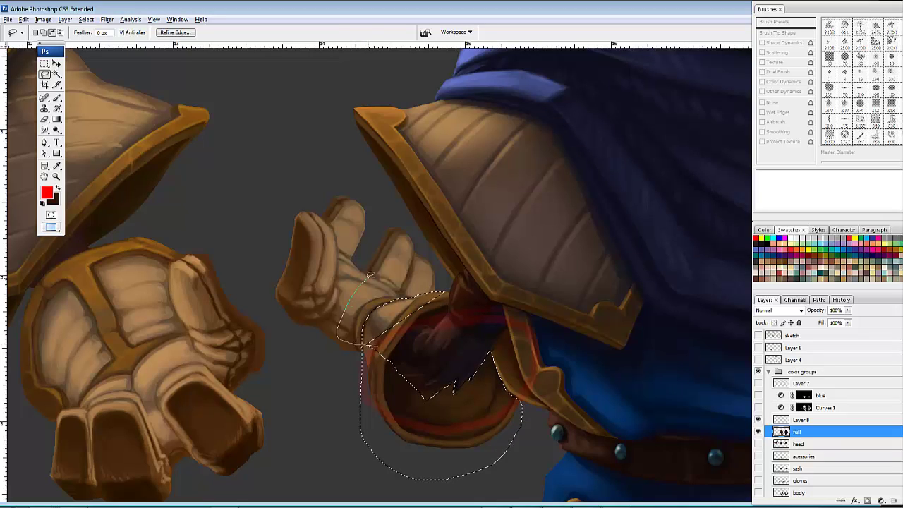
{"action": "mouse_move", "coordinate": [370, 275]}
{"action": "left_mouse_down"}
{"action": "mouse_move", "coordinate": [430, 336]}
{"action": "mouse_move", "coordinate": [395, 340]}
{"action": "left_mouse_up"}
{"action": "mouse_move", "coordinate": [524, 330]}
{"action": "left_mouse_down"}
{"action": "mouse_move", "coordinate": [528, 265]}
{"action": "mouse_move", "coordinate": [467, 256]}
{"action": "left_mouse_up"}
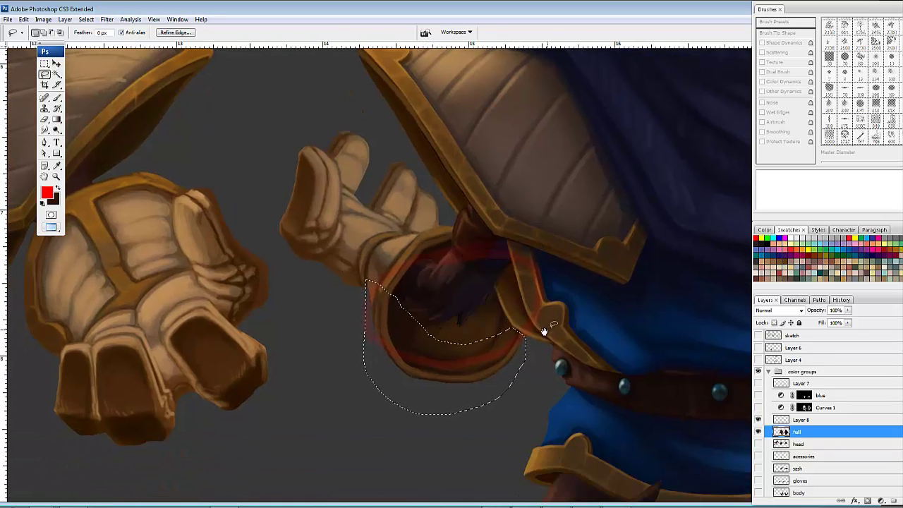
{"action": "mouse_move", "coordinate": [555, 333]}
{"action": "left_mouse_down"}
{"action": "mouse_move", "coordinate": [586, 284]}
{"action": "mouse_move", "coordinate": [615, 336]}
{"action": "mouse_move", "coordinate": [598, 367]}
{"action": "mouse_move", "coordinate": [604, 386]}
{"action": "left_mouse_up"}
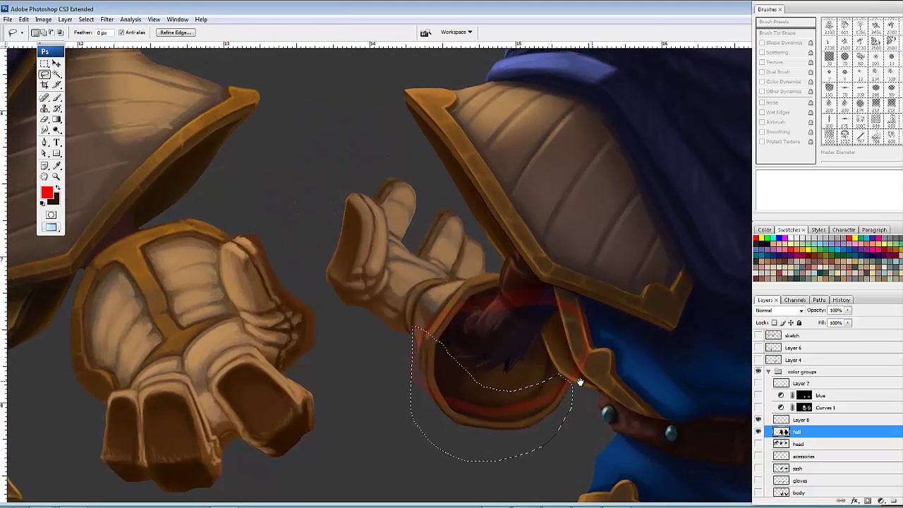
{"action": "key", "text": "shift"}
{"action": "left_click_drag", "start_coordinate": [416, 348], "coordinate": [423, 348]}
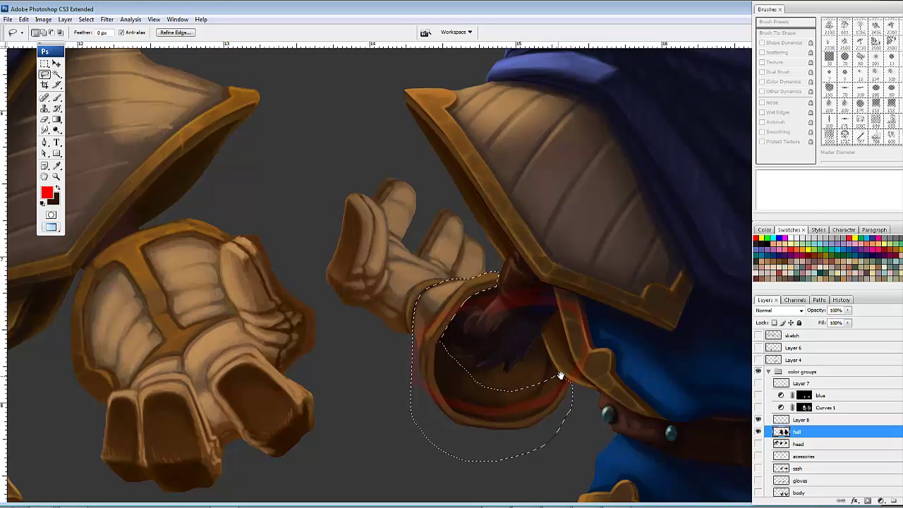
{"action": "mouse_move", "coordinate": [560, 374]}
{"action": "left_mouse_down"}
{"action": "mouse_move", "coordinate": [525, 367]}
{"action": "mouse_move", "coordinate": [529, 395]}
{"action": "mouse_move", "coordinate": [538, 392]}
{"action": "mouse_move", "coordinate": [509, 362]}
{"action": "left_mouse_up"}
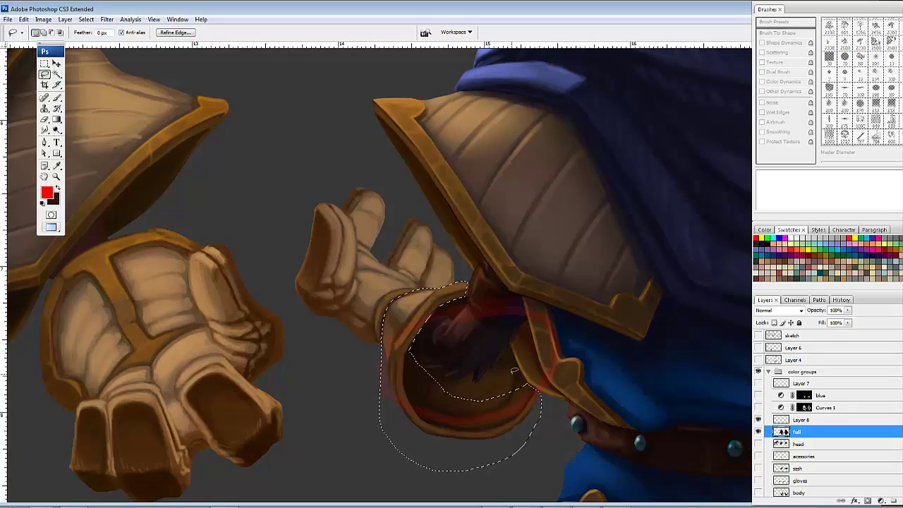
Step: Scale the selected left glove cuff to 102.7% width and 91.3% height, fitting it to the red outline, and clear the selection
{"action": "key", "text": "ctrl+t"}
{"action": "left_click_drag", "start_coordinate": [480, 365], "coordinate": [475, 345]}
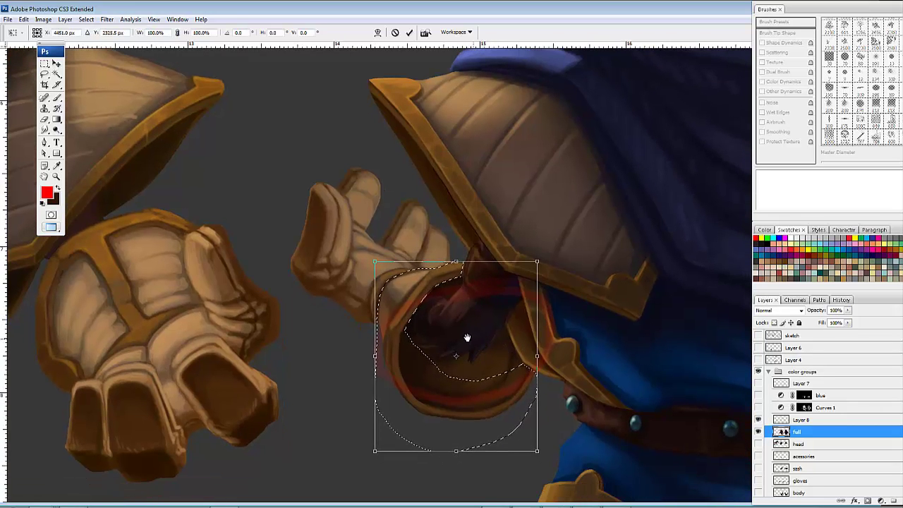
{"action": "left_click_drag", "start_coordinate": [455, 261], "coordinate": [457, 267]}
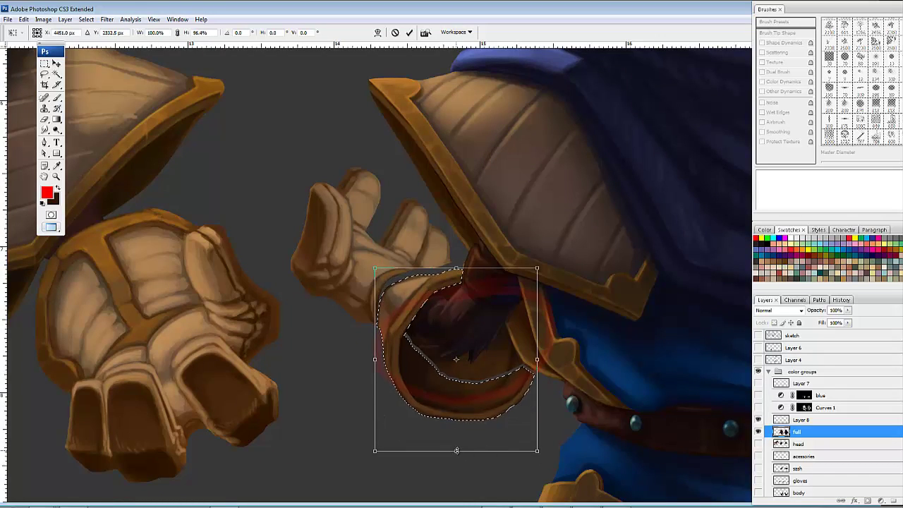
{"action": "left_click_drag", "start_coordinate": [456, 450], "coordinate": [456, 437]}
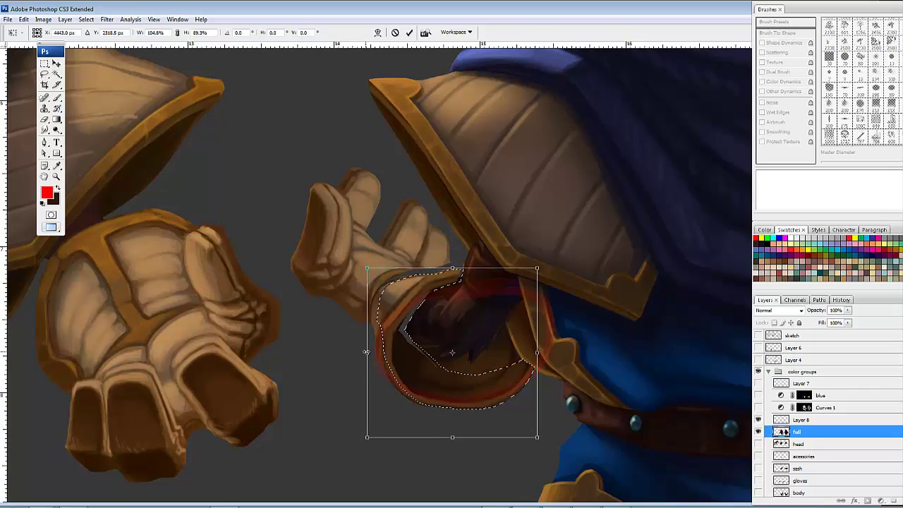
{"action": "left_click_drag", "start_coordinate": [451, 441], "coordinate": [451, 444]}
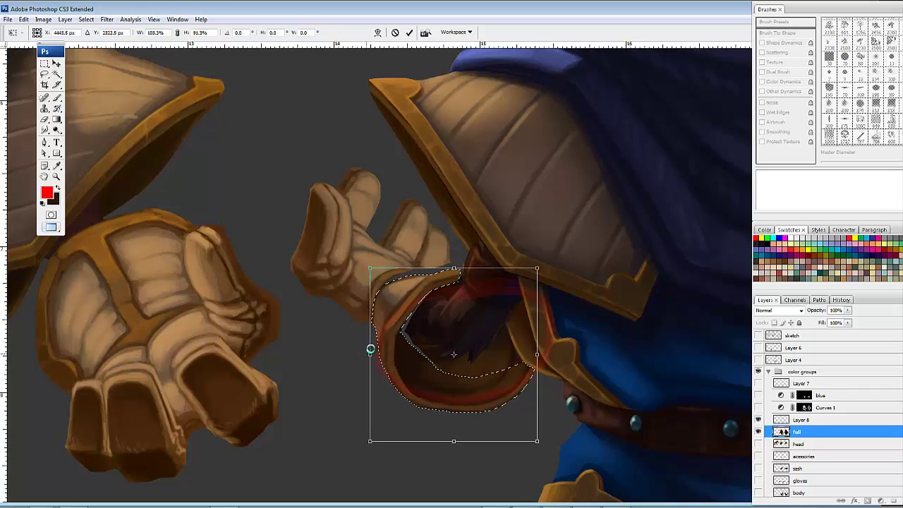
{"action": "left_click_drag", "start_coordinate": [445, 308], "coordinate": [481, 309]}
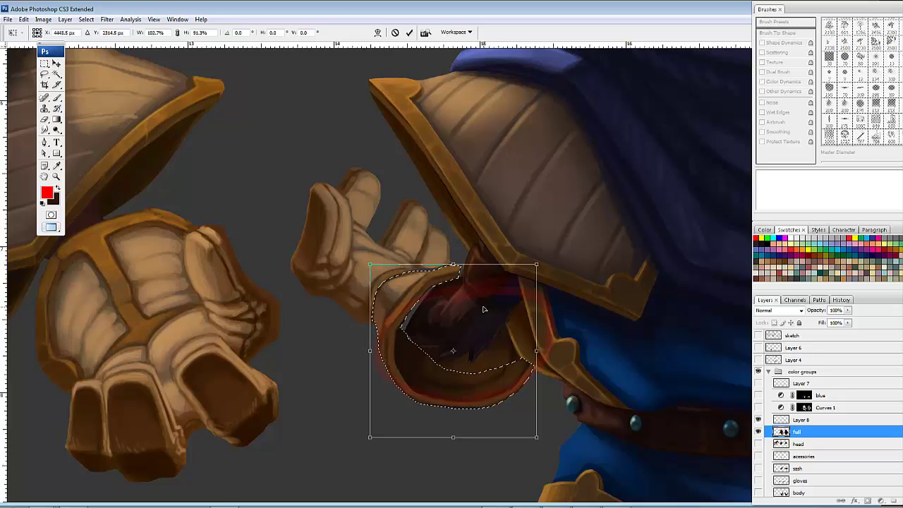
{"action": "key", "text": "Return"}
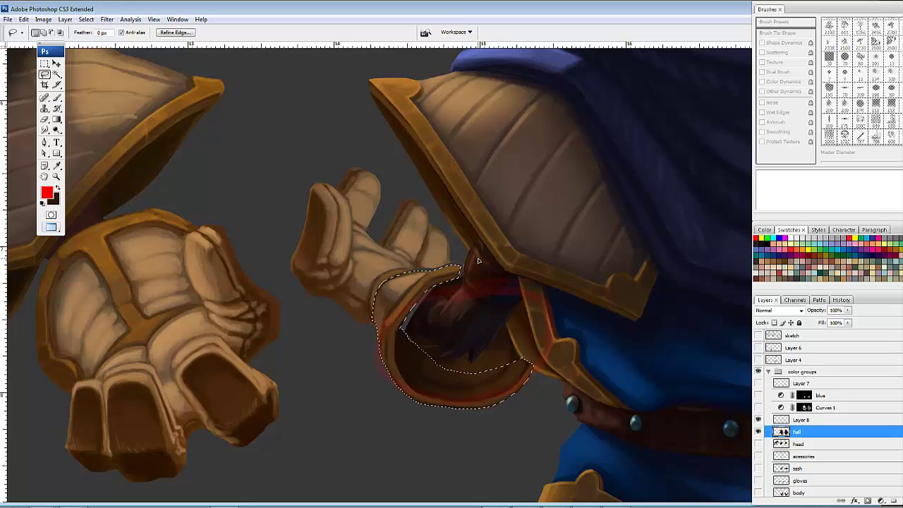
{"action": "key", "text": "ctrl+d"}
Step: Remove the faint red outline layer and make the full layer active
{"action": "left_click_drag", "start_coordinate": [489, 327], "coordinate": [561, 329]}
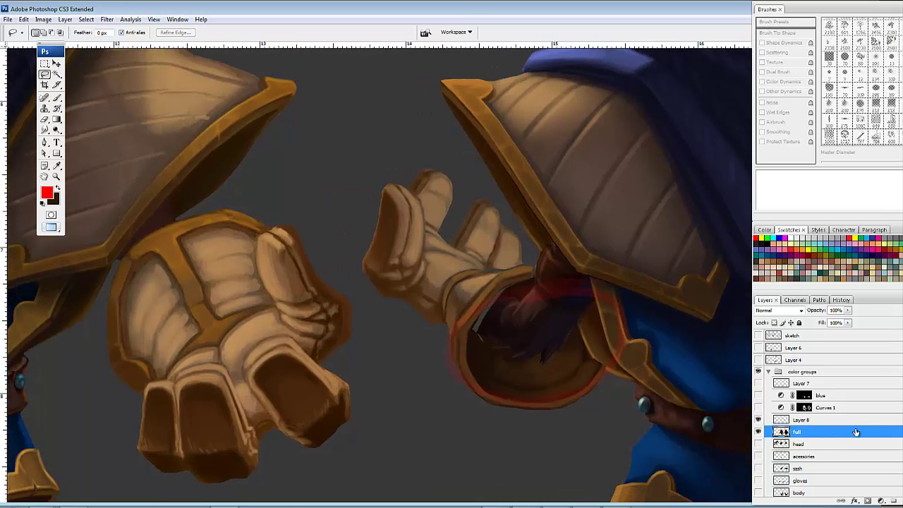
{"action": "left_click_drag", "start_coordinate": [877, 423], "coordinate": [868, 495]}
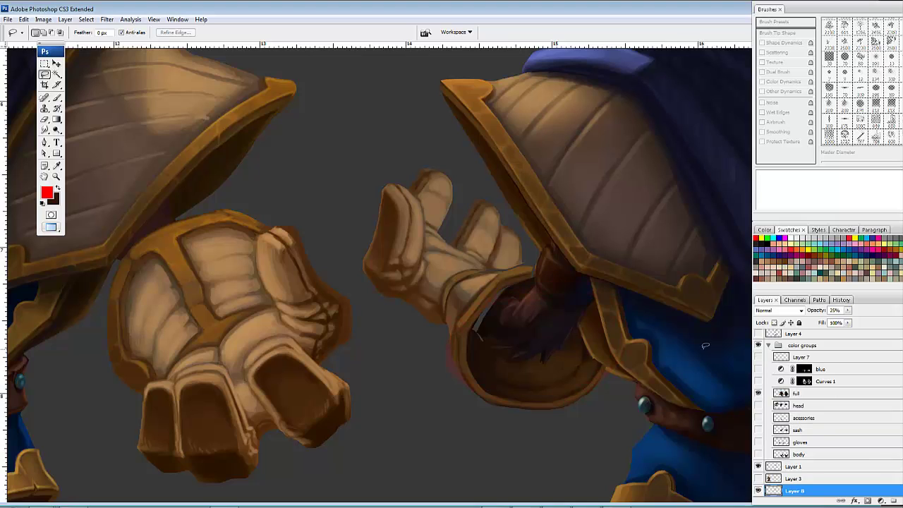
{"action": "mouse_move", "coordinate": [608, 340]}
{"action": "left_mouse_down"}
{"action": "mouse_move", "coordinate": [573, 305]}
{"action": "mouse_move", "coordinate": [624, 330]}
{"action": "left_mouse_up"}
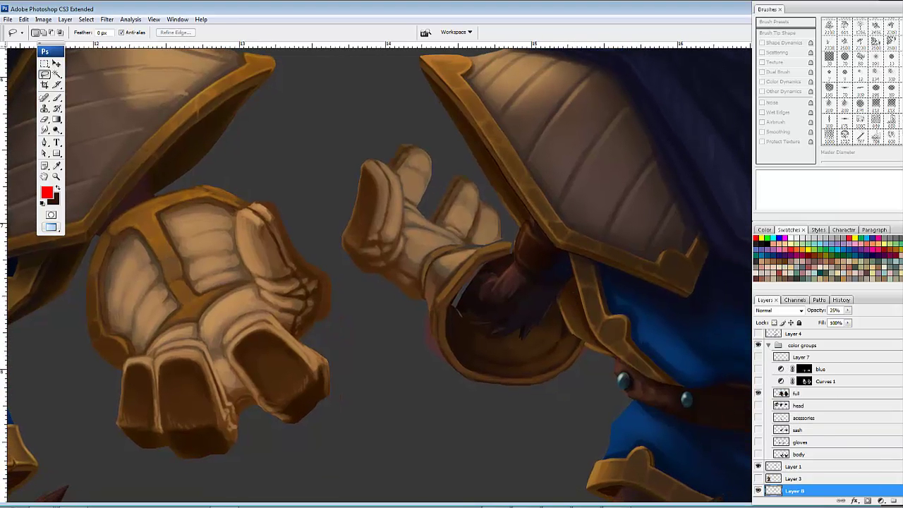
{"action": "key", "text": "0"}
{"action": "left_click", "coordinate": [807, 393]}
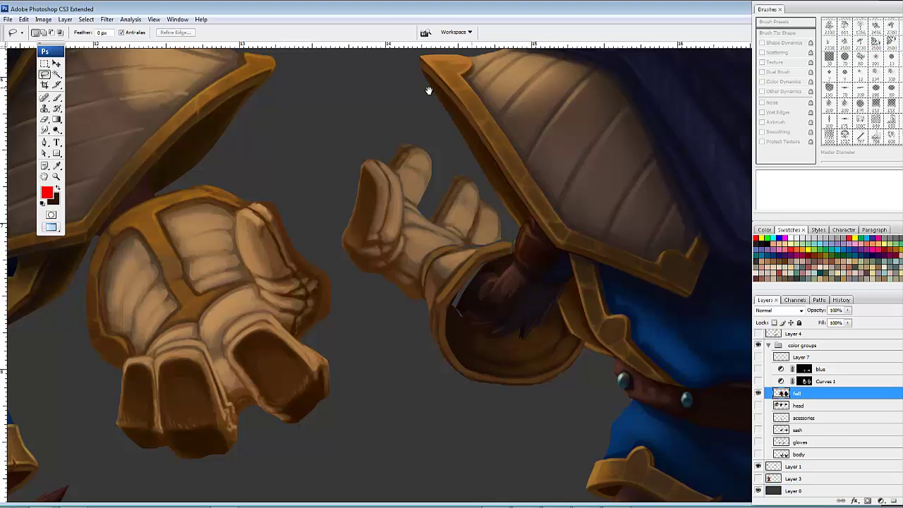
Step: Erase the stray paint beside the rear figure's fingertip and at the end of the cuff's upper rim
{"action": "left_click_drag", "start_coordinate": [424, 266], "coordinate": [390, 272]}
{"action": "key", "text": "ctrl+plus"}
{"action": "key", "text": "ctrl+plus"}
{"action": "key", "text": "ctrl+plus"}
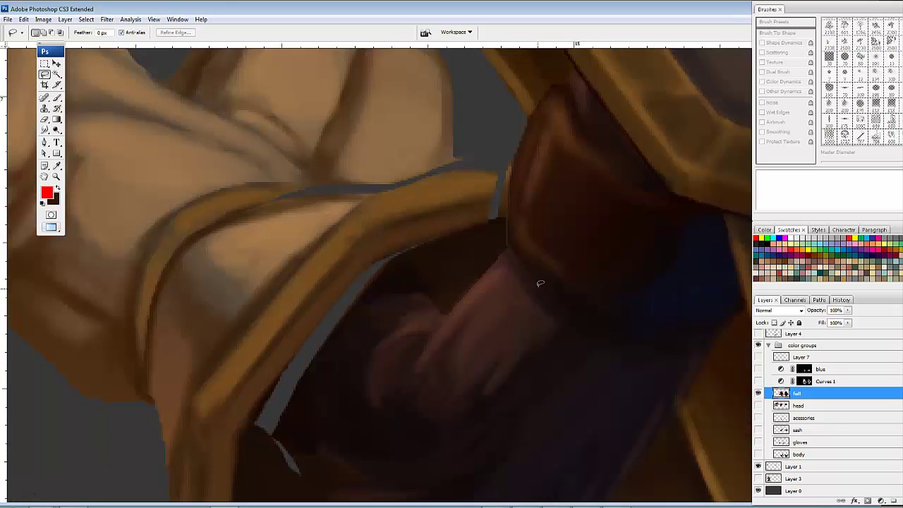
{"action": "left_click_drag", "start_coordinate": [595, 319], "coordinate": [595, 292]}
{"action": "left_click_drag", "start_coordinate": [543, 283], "coordinate": [593, 383]}
{"action": "left_click_drag", "start_coordinate": [537, 246], "coordinate": [554, 290]}
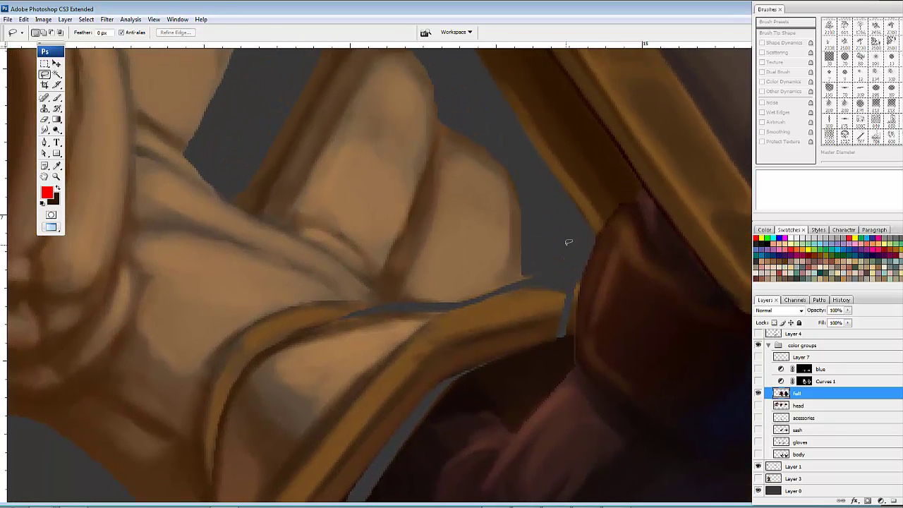
{"action": "key", "text": "b"}
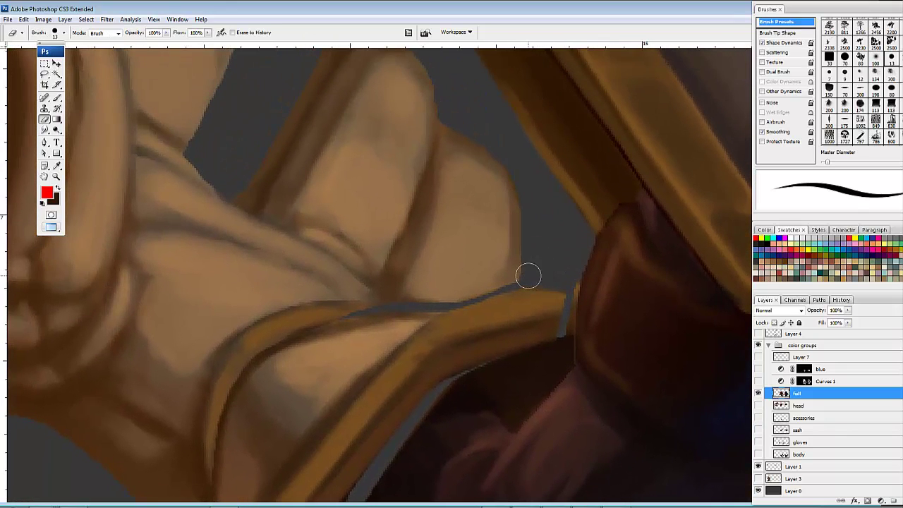
{"action": "key", "text": "b"}
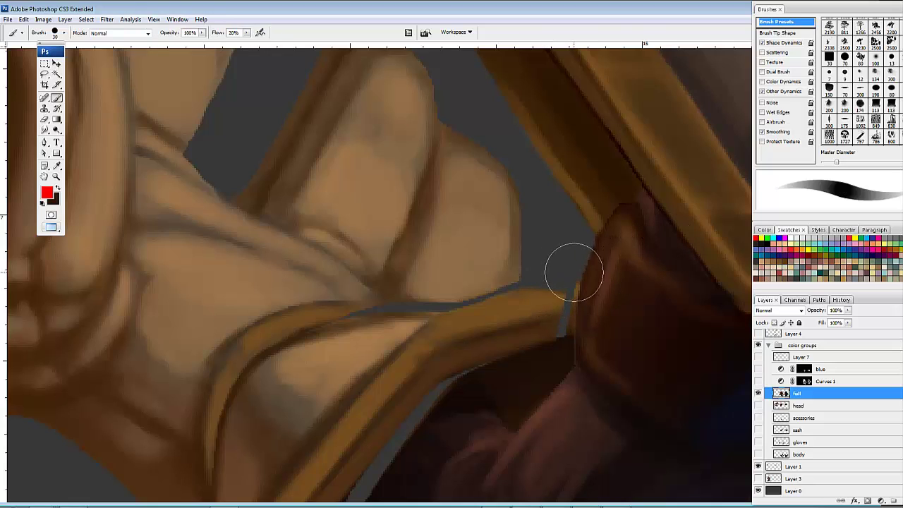
{"action": "key", "text": "e"}
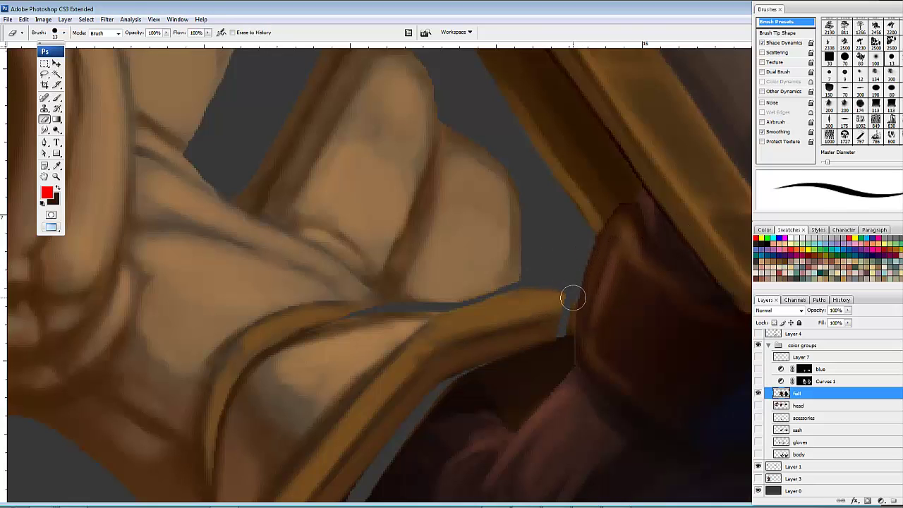
{"action": "left_click_drag", "start_coordinate": [572, 298], "coordinate": [567, 331]}
Step: Use a smaller brush to touch up the seam where the cuff's lining meets the gold-trimmed flap beside the belt
{"action": "mouse_move", "coordinate": [596, 232]}
{"action": "left_mouse_down"}
{"action": "mouse_move", "coordinate": [566, 329]}
{"action": "mouse_move", "coordinate": [595, 293]}
{"action": "mouse_move", "coordinate": [600, 261]}
{"action": "mouse_move", "coordinate": [530, 230]}
{"action": "mouse_move", "coordinate": [247, 228]}
{"action": "left_mouse_up"}
{"action": "left_click_drag", "start_coordinate": [488, 241], "coordinate": [506, 246]}
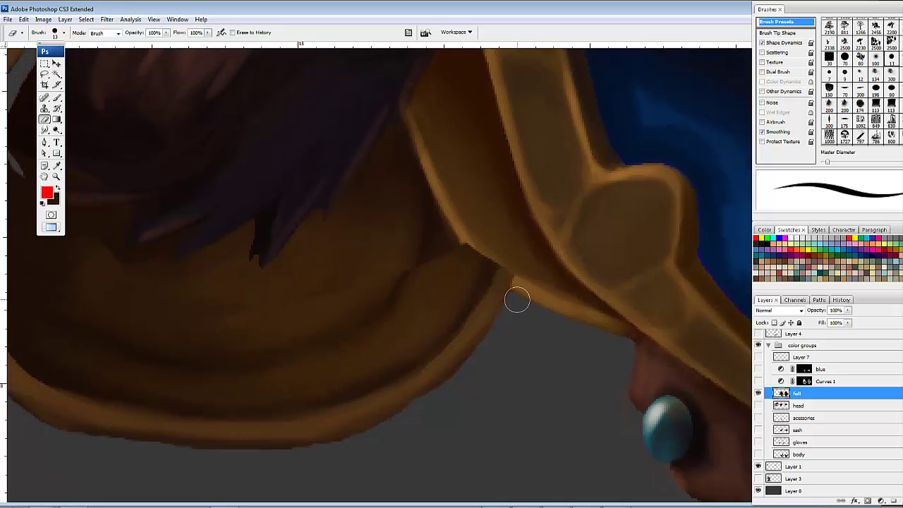
{"action": "key", "text": "b"}
{"action": "left_click_drag", "start_coordinate": [540, 361], "coordinate": [480, 425]}
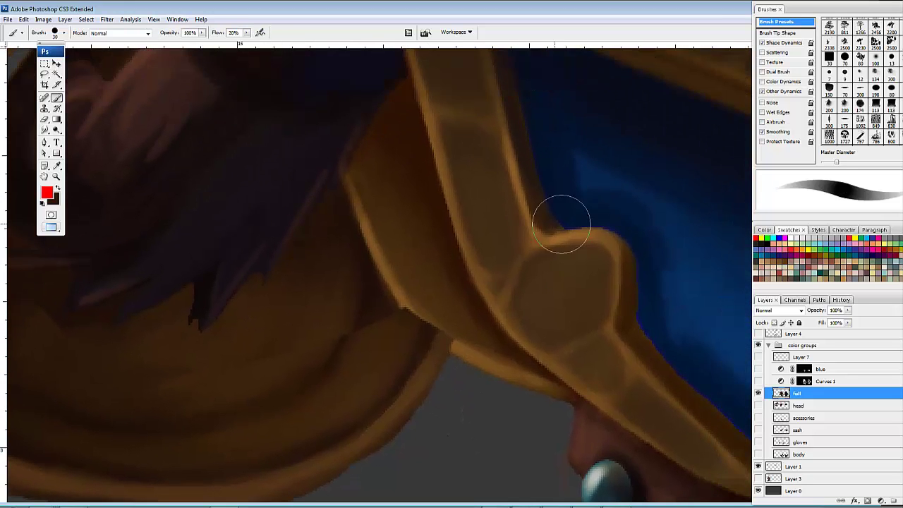
{"action": "key", "text": "bracketleft"}
{"action": "key", "text": "bracketleft"}
{"action": "key", "text": "bracketleft"}
{"action": "key", "text": "bracketleft"}
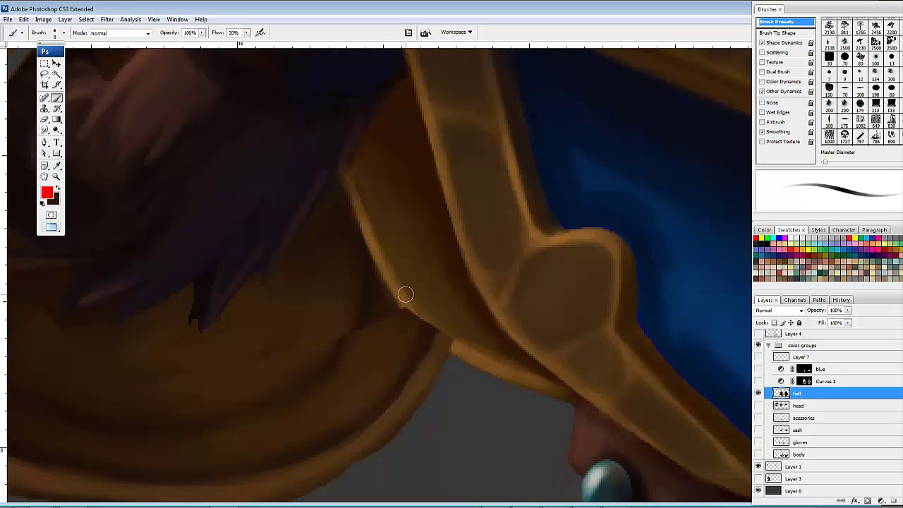
{"action": "left_click_drag", "start_coordinate": [470, 326], "coordinate": [451, 325]}
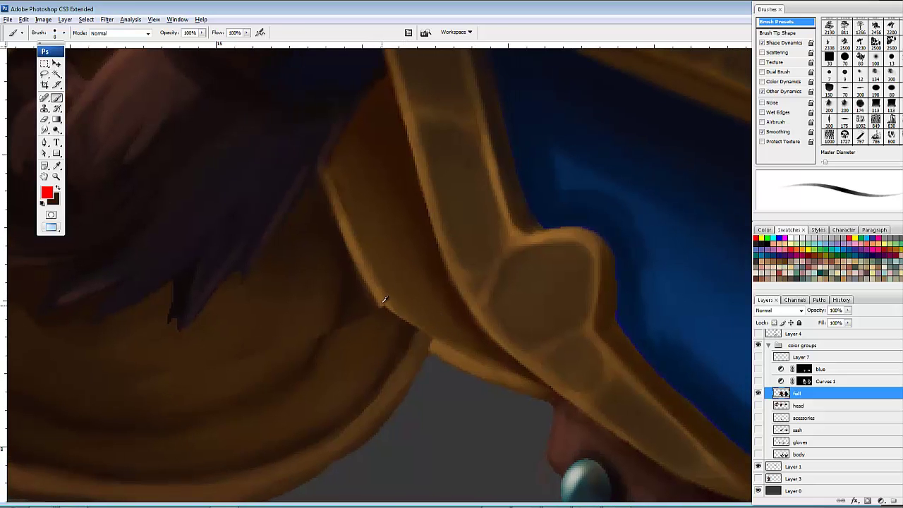
{"action": "mouse_move", "coordinate": [371, 282]}
{"action": "left_mouse_down"}
{"action": "mouse_move", "coordinate": [389, 313]}
{"action": "mouse_move", "coordinate": [445, 354]}
{"action": "mouse_move", "coordinate": [393, 320]}
{"action": "mouse_move", "coordinate": [413, 334]}
{"action": "mouse_move", "coordinate": [356, 257]}
{"action": "left_mouse_up"}
{"action": "mouse_move", "coordinate": [379, 298]}
{"action": "left_mouse_down"}
{"action": "mouse_move", "coordinate": [476, 202]}
{"action": "mouse_move", "coordinate": [530, 228]}
{"action": "mouse_move", "coordinate": [543, 290]}
{"action": "left_mouse_up"}
{"action": "left_click", "coordinate": [565, 290], "text": "alt"}
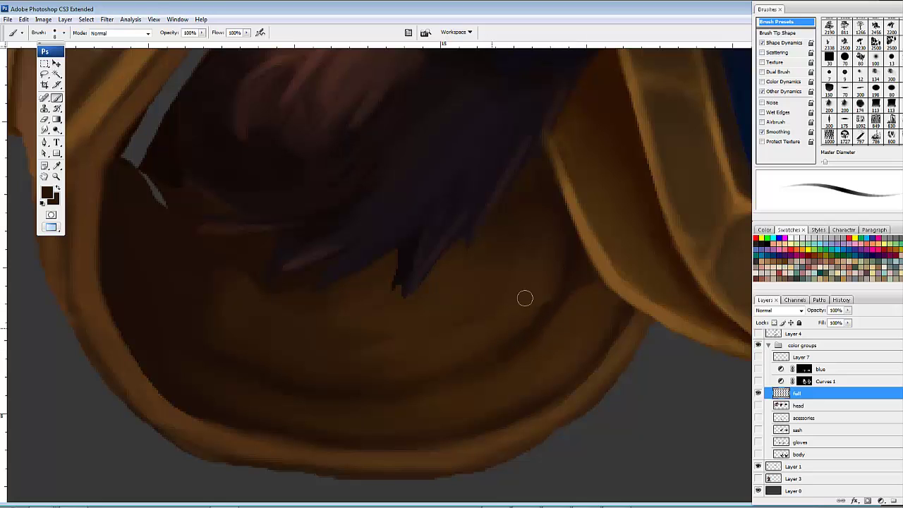
Step: Paint dark brown over the gray gaps between the cuff's inner rim and the furry forearm
{"action": "left_click_drag", "start_coordinate": [389, 319], "coordinate": [416, 329]}
{"action": "left_click_drag", "start_coordinate": [325, 316], "coordinate": [451, 417]}
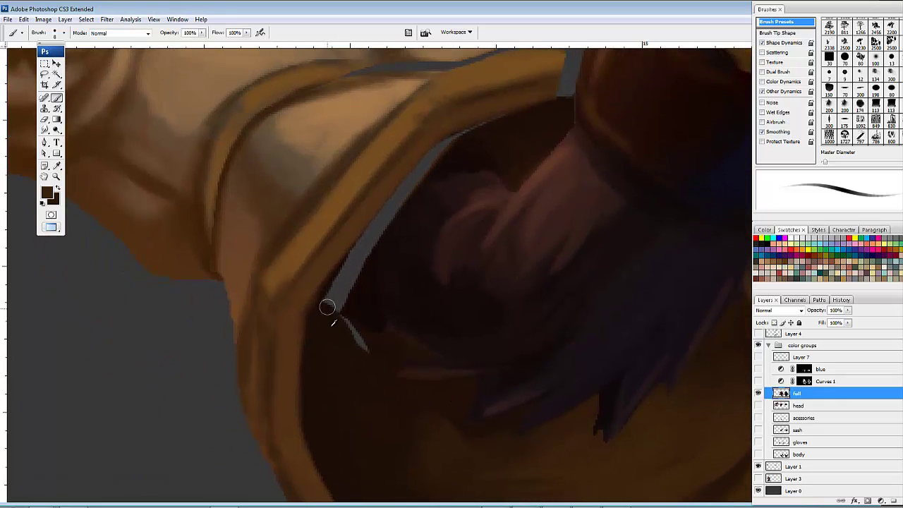
{"action": "left_click_drag", "start_coordinate": [361, 348], "coordinate": [407, 390]}
{"action": "mouse_move", "coordinate": [388, 322]}
{"action": "left_mouse_down"}
{"action": "mouse_move", "coordinate": [373, 337]}
{"action": "mouse_move", "coordinate": [409, 276]}
{"action": "mouse_move", "coordinate": [372, 343]}
{"action": "left_mouse_up"}
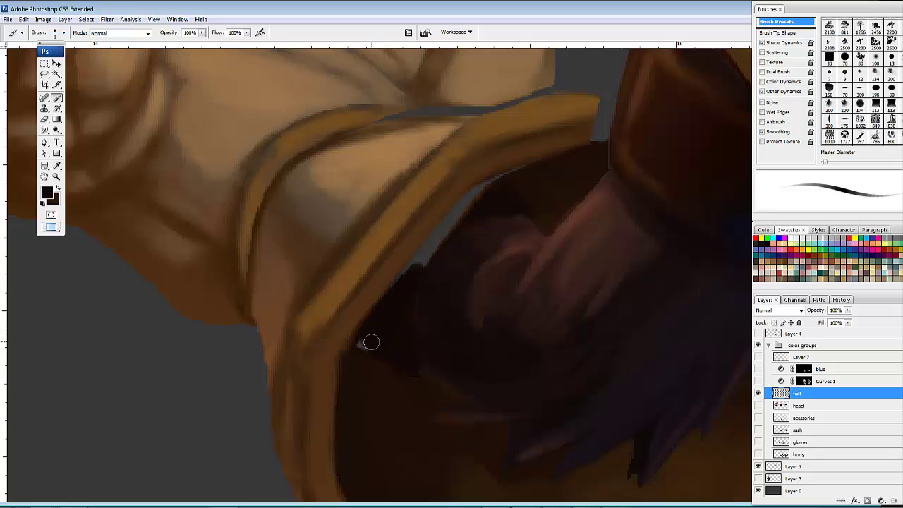
{"action": "scroll", "coordinate": [412, 295], "scroll_direction": "up", "scroll_amount": 2}
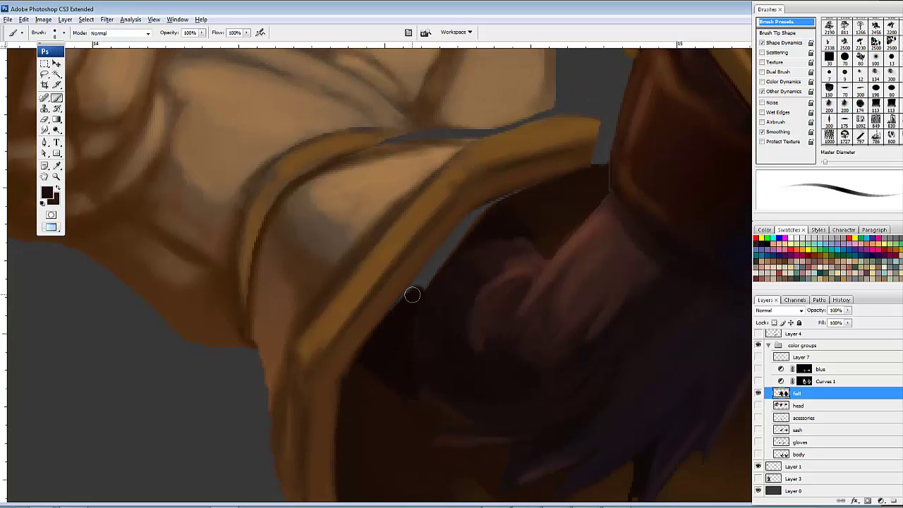
{"action": "left_click_drag", "start_coordinate": [406, 308], "coordinate": [482, 209]}
{"action": "mouse_move", "coordinate": [391, 322]}
{"action": "left_mouse_down"}
{"action": "mouse_move", "coordinate": [475, 218]}
{"action": "mouse_move", "coordinate": [514, 194]}
{"action": "mouse_move", "coordinate": [570, 184]}
{"action": "mouse_move", "coordinate": [507, 197]}
{"action": "mouse_move", "coordinate": [552, 185]}
{"action": "mouse_move", "coordinate": [533, 151]}
{"action": "mouse_move", "coordinate": [516, 148]}
{"action": "mouse_move", "coordinate": [548, 140]}
{"action": "mouse_move", "coordinate": [534, 147]}
{"action": "mouse_move", "coordinate": [556, 155]}
{"action": "left_mouse_up"}
Step: Extend the cuff's gold rim and its darker brown underside up to the red-brown arm band
{"action": "left_click", "coordinate": [506, 185], "text": "alt"}
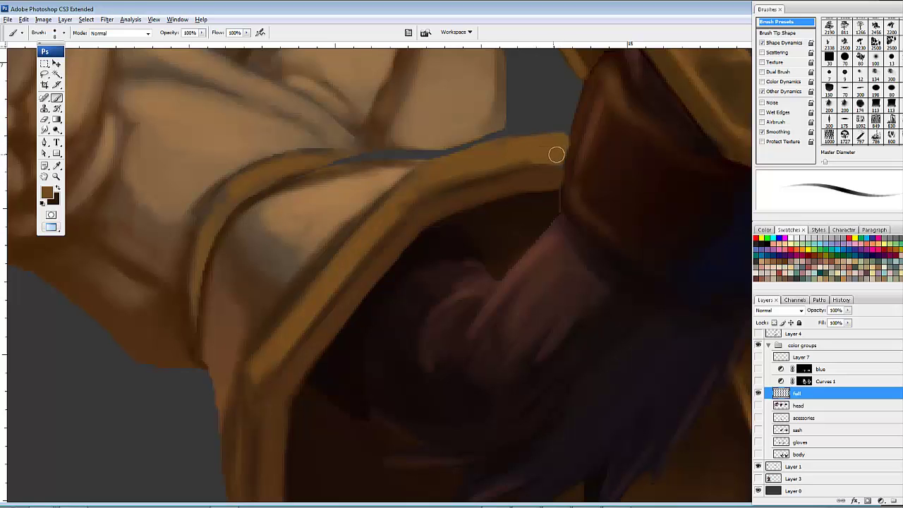
{"action": "left_click", "coordinate": [476, 181], "text": "alt"}
{"action": "left_click_drag", "start_coordinate": [475, 181], "coordinate": [556, 164]}
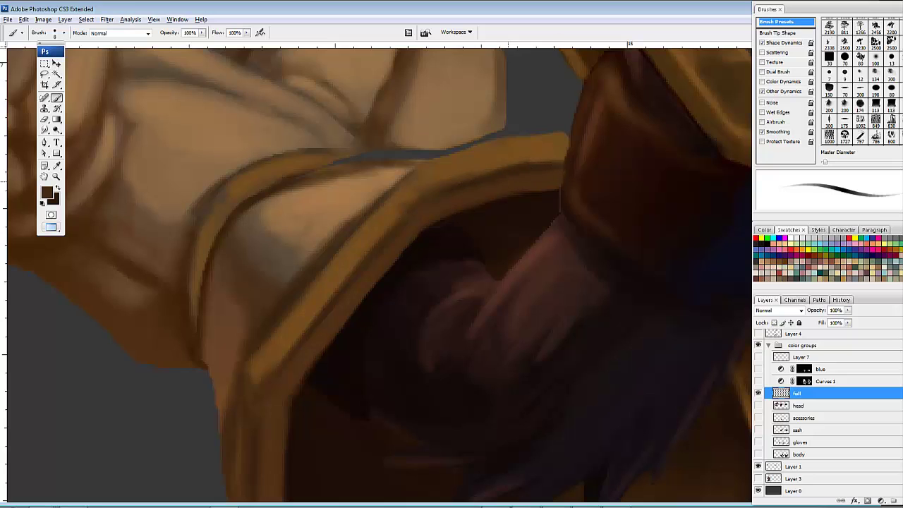
{"action": "mouse_move", "coordinate": [486, 182]}
{"action": "left_mouse_down"}
{"action": "mouse_move", "coordinate": [561, 169]}
{"action": "mouse_move", "coordinate": [532, 219]}
{"action": "left_mouse_up"}
{"action": "left_click", "coordinate": [506, 171], "text": "alt"}
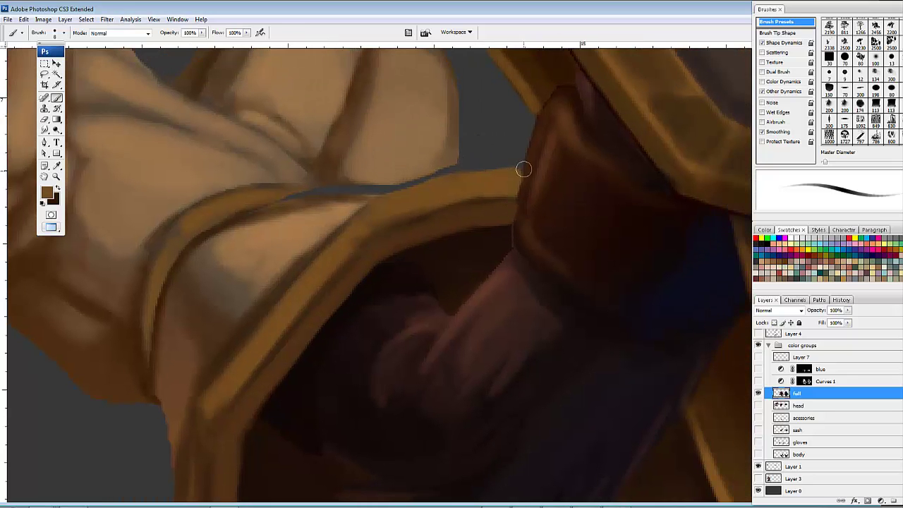
Step: Repaint the edge of the arm band in dark red-brown where it overlaps the end of the cuff's rim
{"action": "left_click", "coordinate": [553, 156], "text": "alt"}
{"action": "left_click_drag", "start_coordinate": [536, 155], "coordinate": [537, 142]}
{"action": "left_click_drag", "start_coordinate": [525, 180], "coordinate": [521, 197]}
{"action": "mouse_move", "coordinate": [532, 156]}
{"action": "left_mouse_down"}
{"action": "mouse_move", "coordinate": [517, 226]}
{"action": "mouse_move", "coordinate": [537, 142]}
{"action": "mouse_move", "coordinate": [516, 239]}
{"action": "left_mouse_up"}
{"action": "scroll", "coordinate": [542, 270], "scroll_direction": "down", "scroll_amount": 1}
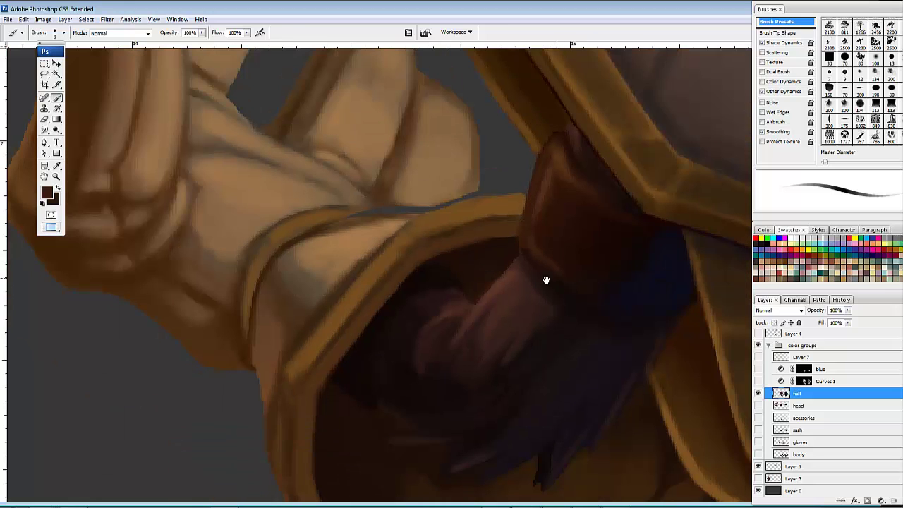
Step: Extend the thin gold trim at the glove's wrist over the gray gap and darken the line beneath it
{"action": "mouse_move", "coordinate": [546, 280]}
{"action": "left_mouse_down"}
{"action": "mouse_move", "coordinate": [484, 247]}
{"action": "mouse_move", "coordinate": [504, 242]}
{"action": "mouse_move", "coordinate": [502, 258]}
{"action": "left_mouse_up"}
{"action": "mouse_move", "coordinate": [465, 252]}
{"action": "left_mouse_down"}
{"action": "mouse_move", "coordinate": [528, 271]}
{"action": "mouse_move", "coordinate": [550, 255]}
{"action": "left_mouse_up"}
{"action": "mouse_move", "coordinate": [613, 214]}
{"action": "left_mouse_down"}
{"action": "mouse_move", "coordinate": [629, 256]}
{"action": "mouse_move", "coordinate": [586, 254]}
{"action": "mouse_move", "coordinate": [664, 268]}
{"action": "left_mouse_up"}
{"action": "key", "text": "e"}
{"action": "key", "text": "b"}
{"action": "left_click_drag", "start_coordinate": [572, 273], "coordinate": [612, 270]}
{"action": "left_click", "coordinate": [533, 273], "text": "alt"}
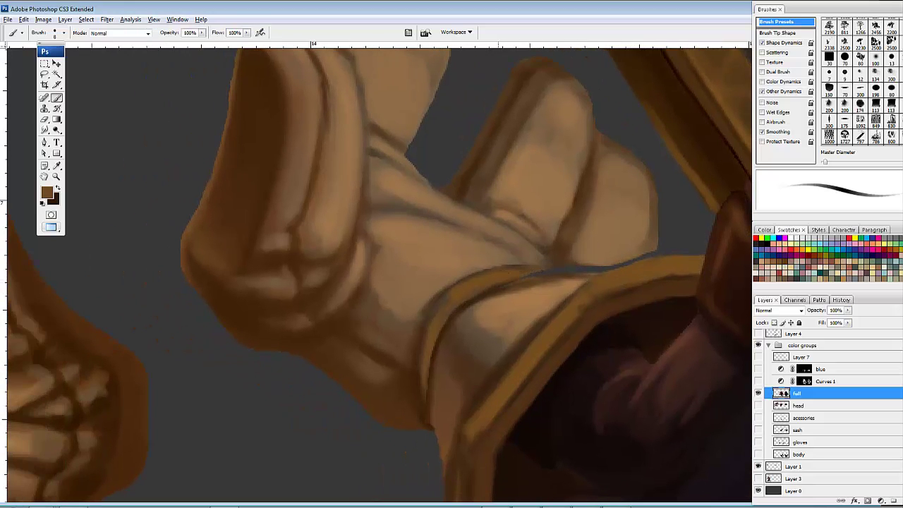
{"action": "left_click_drag", "start_coordinate": [488, 280], "coordinate": [570, 271]}
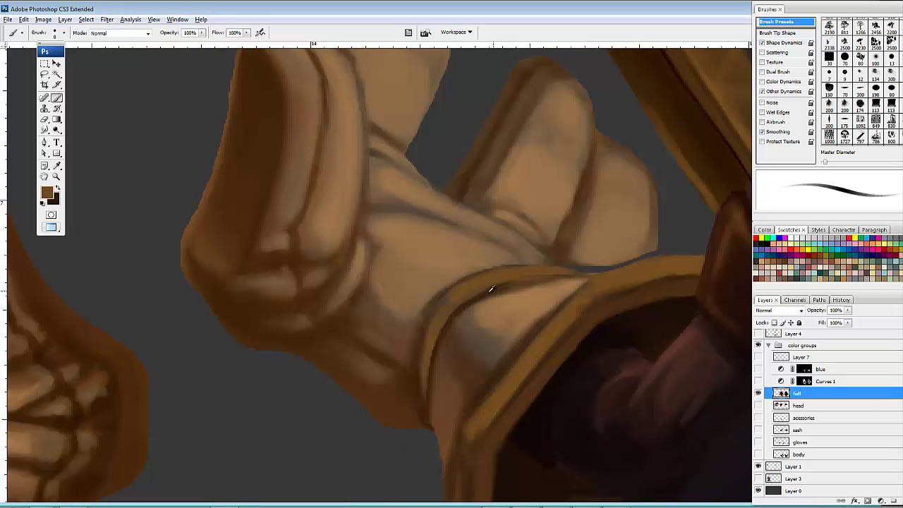
{"action": "left_click", "coordinate": [488, 289], "text": "alt"}
{"action": "mouse_move", "coordinate": [503, 283]}
{"action": "left_mouse_down"}
{"action": "mouse_move", "coordinate": [565, 277]}
{"action": "mouse_move", "coordinate": [490, 302]}
{"action": "left_mouse_up"}
{"action": "left_click", "coordinate": [539, 292], "text": "alt"}
{"action": "left_click", "coordinate": [596, 278]}
Step: Fill the remaining gap between the fingers and the cuff rim with brown shadow and sampled glove tan
{"action": "left_click", "coordinate": [563, 251], "text": "alt"}
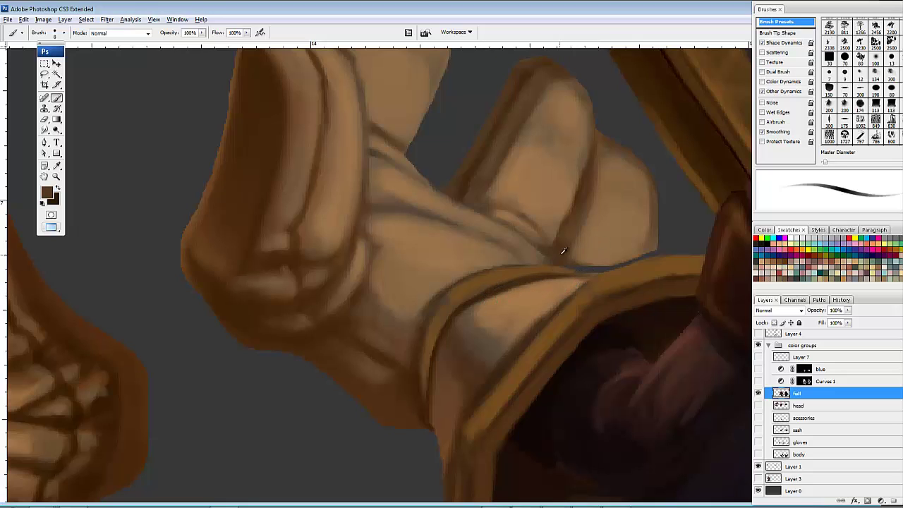
{"action": "left_click", "coordinate": [589, 269]}
{"action": "left_click", "coordinate": [599, 248]}
{"action": "left_click", "coordinate": [617, 242], "text": "alt"}
{"action": "mouse_move", "coordinate": [579, 261]}
{"action": "left_mouse_down"}
{"action": "mouse_move", "coordinate": [618, 264]}
{"action": "mouse_move", "coordinate": [646, 251]}
{"action": "left_mouse_up"}
{"action": "left_click", "coordinate": [646, 242], "text": "alt"}
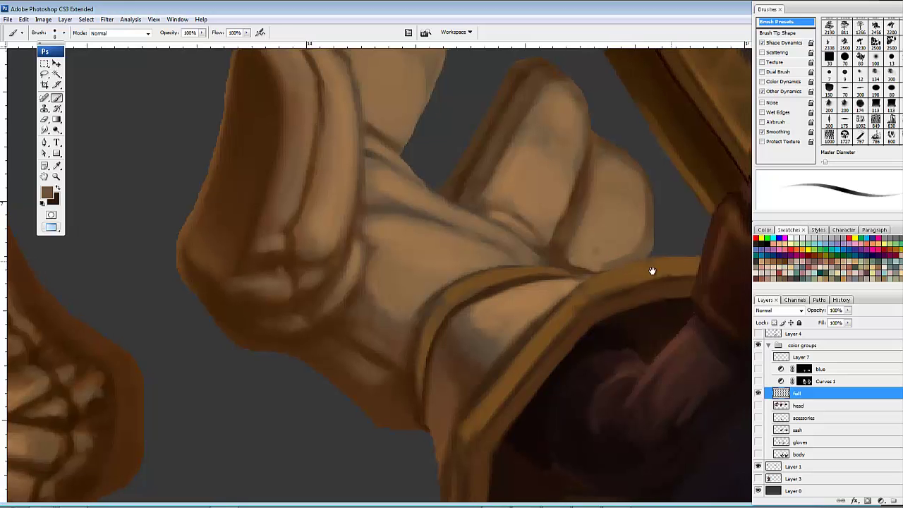
{"action": "mouse_move", "coordinate": [651, 272]}
{"action": "left_mouse_down"}
{"action": "mouse_move", "coordinate": [625, 296]}
{"action": "mouse_move", "coordinate": [588, 283]}
{"action": "left_mouse_up"}
{"action": "left_click", "coordinate": [589, 265], "text": "alt"}
Step: Erase the uneven paint around the outer edge of the left glove's little finger, reducing the eraser size for the finer parts
{"action": "scroll", "coordinate": [621, 233], "scroll_direction": "up", "scroll_amount": 2}
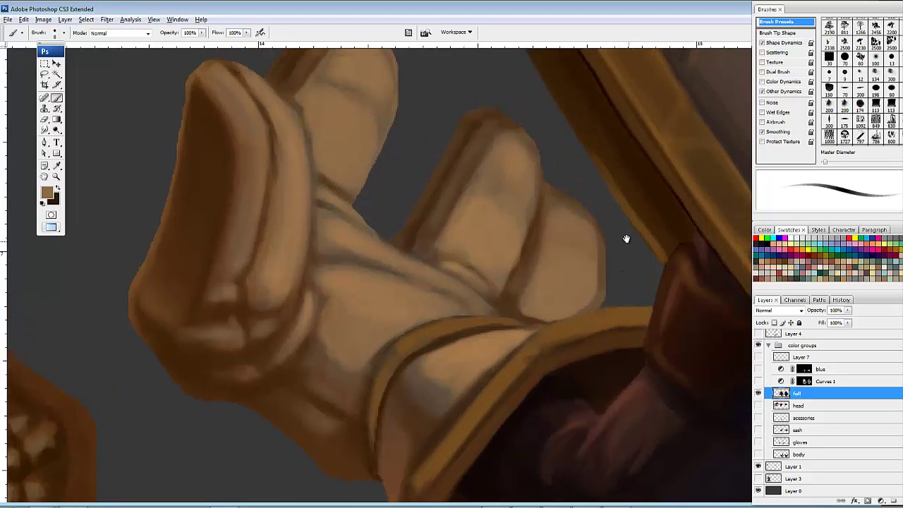
{"action": "scroll", "coordinate": [606, 238], "scroll_direction": "right", "scroll_amount": 2}
{"action": "key", "text": "e"}
{"action": "left_click_drag", "start_coordinate": [616, 288], "coordinate": [606, 307]}
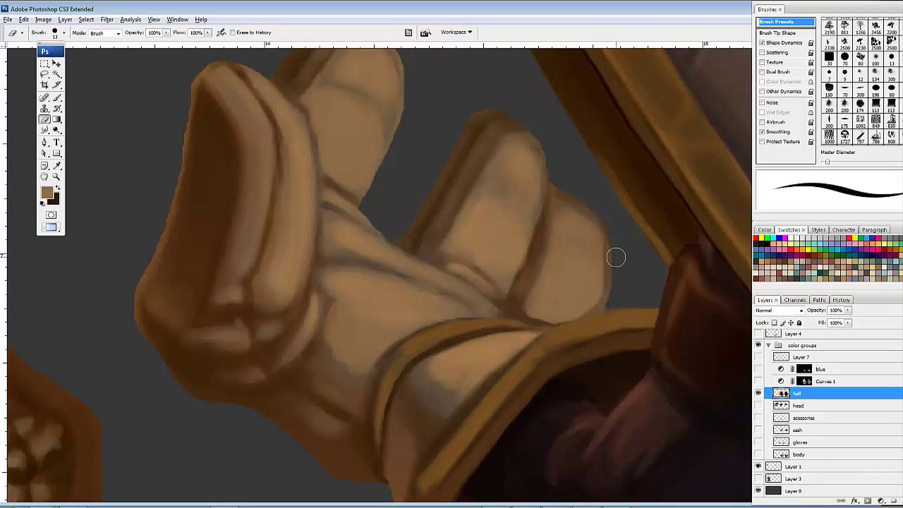
{"action": "key", "text": "bracketleft"}
{"action": "key", "text": "bracketleft"}
{"action": "mouse_move", "coordinate": [606, 199]}
{"action": "left_mouse_down"}
{"action": "mouse_move", "coordinate": [594, 240]}
{"action": "mouse_move", "coordinate": [544, 205]}
{"action": "left_mouse_up"}
{"action": "mouse_move", "coordinate": [568, 219]}
{"action": "left_mouse_down"}
{"action": "mouse_move", "coordinate": [592, 221]}
{"action": "mouse_move", "coordinate": [562, 227]}
{"action": "mouse_move", "coordinate": [615, 217]}
{"action": "left_mouse_up"}
{"action": "mouse_move", "coordinate": [560, 200]}
{"action": "left_mouse_down"}
{"action": "mouse_move", "coordinate": [613, 263]}
{"action": "mouse_move", "coordinate": [640, 318]}
{"action": "left_mouse_up"}
Step: Clean the outer edge of the glove's tall raised finger with the small eraser
{"action": "left_click_drag", "start_coordinate": [550, 290], "coordinate": [705, 273]}
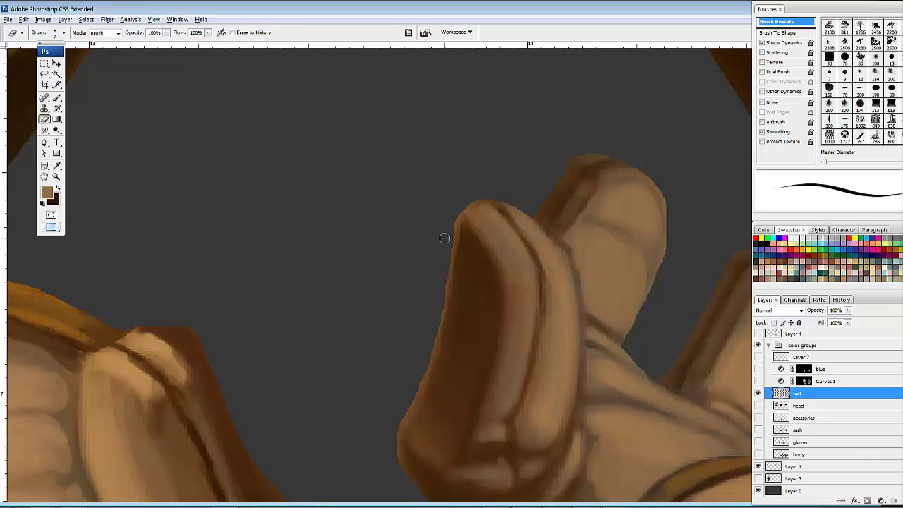
{"action": "scroll", "coordinate": [444, 254], "scroll_direction": "down", "scroll_amount": 4}
{"action": "left_click_drag", "start_coordinate": [581, 297], "coordinate": [526, 276]}
{"action": "left_click_drag", "start_coordinate": [458, 339], "coordinate": [574, 273]}
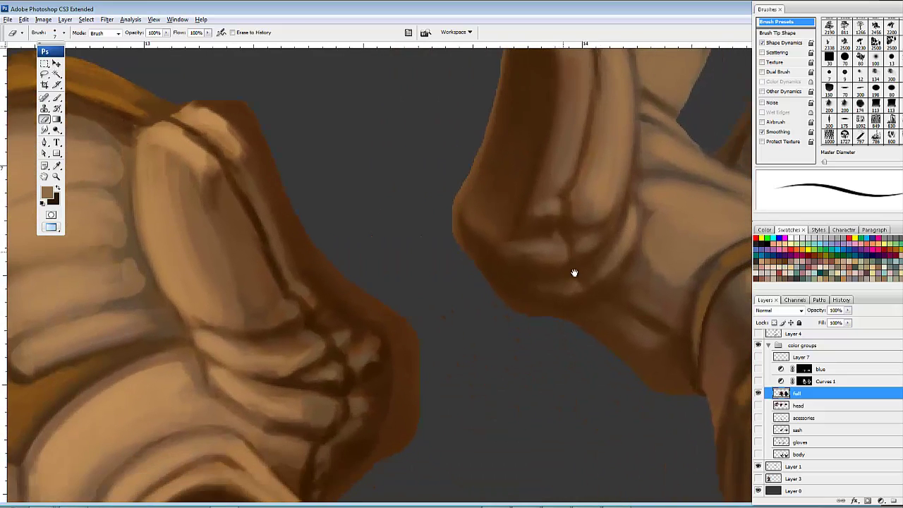
Step: Paint the top edge of the other glove's upper finger with sampled light tan beside the gold rim
{"action": "key", "text": "b"}
{"action": "mouse_move", "coordinate": [417, 253]}
{"action": "left_mouse_down"}
{"action": "mouse_move", "coordinate": [595, 335]}
{"action": "mouse_move", "coordinate": [476, 270]}
{"action": "mouse_move", "coordinate": [489, 274]}
{"action": "left_mouse_up"}
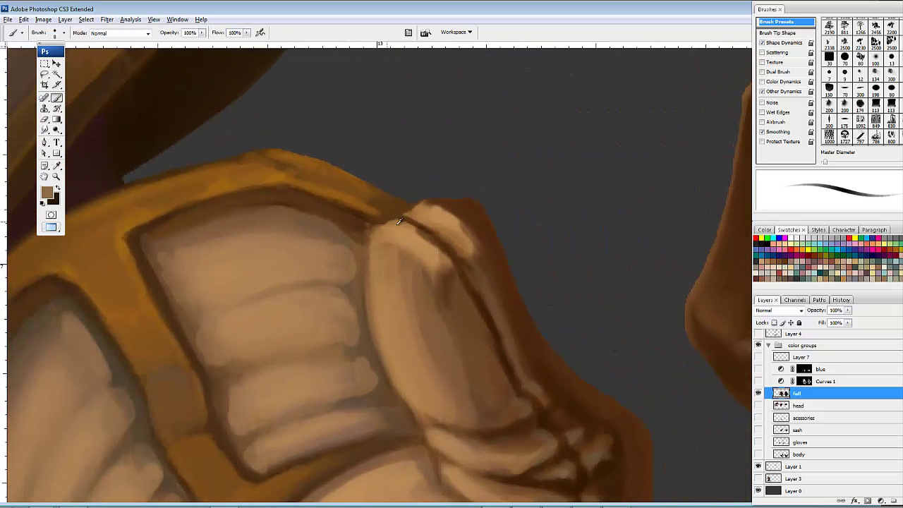
{"action": "left_click", "coordinate": [411, 231], "text": "alt"}
{"action": "mouse_move", "coordinate": [402, 215]}
{"action": "left_mouse_down"}
{"action": "mouse_move", "coordinate": [388, 226]}
{"action": "mouse_move", "coordinate": [465, 199]}
{"action": "left_mouse_up"}
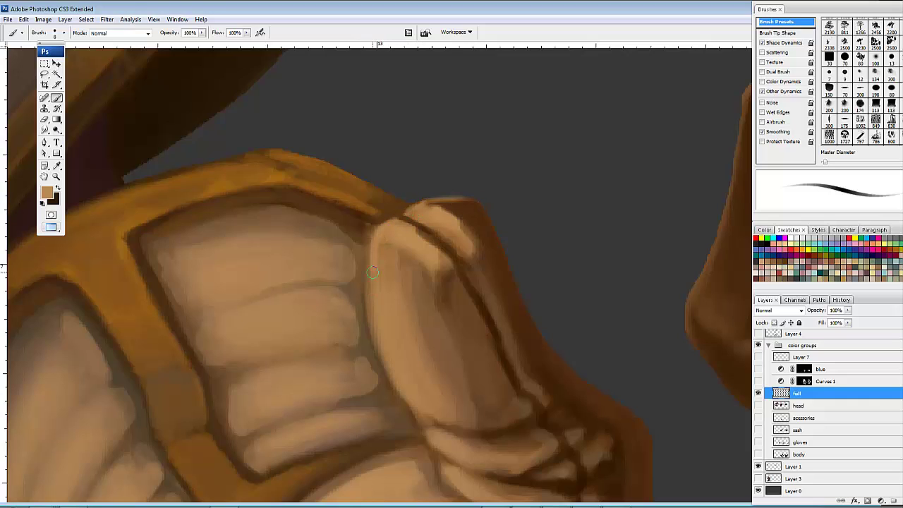
Step: Darken the crease between that finger and the ribbed tan panel with sampled dark brown
{"action": "left_click", "coordinate": [369, 225], "text": "alt"}
{"action": "left_click_drag", "start_coordinate": [368, 232], "coordinate": [375, 362]}
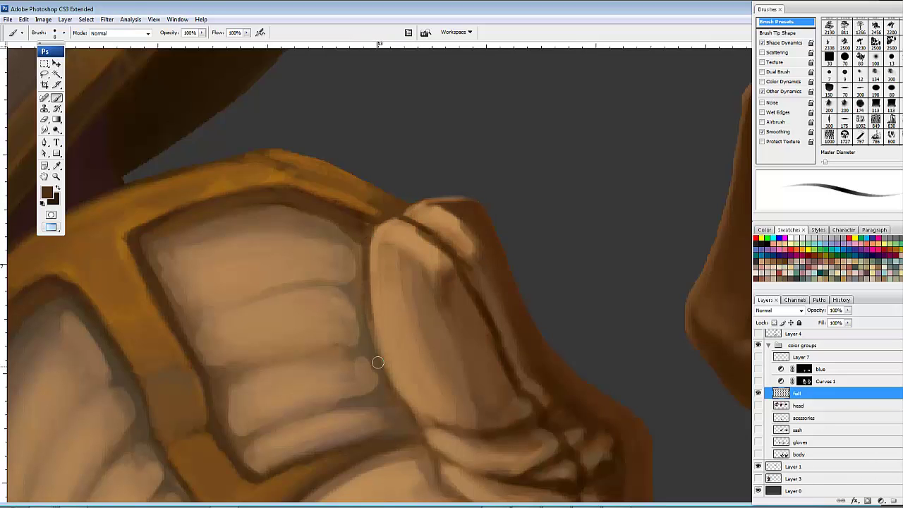
{"action": "left_click_drag", "start_coordinate": [367, 264], "coordinate": [395, 402]}
Step: Repaint the finger's edge along the dark crease in sampled tan, down to the folds at its base
{"action": "left_click", "coordinate": [378, 268], "text": "alt"}
{"action": "mouse_move", "coordinate": [374, 249]}
{"action": "left_mouse_down"}
{"action": "mouse_move", "coordinate": [382, 365]}
{"action": "mouse_move", "coordinate": [371, 306]}
{"action": "mouse_move", "coordinate": [384, 373]}
{"action": "left_mouse_up"}
{"action": "left_click_drag", "start_coordinate": [413, 406], "coordinate": [439, 417]}
{"action": "left_click_drag", "start_coordinate": [446, 393], "coordinate": [403, 335]}
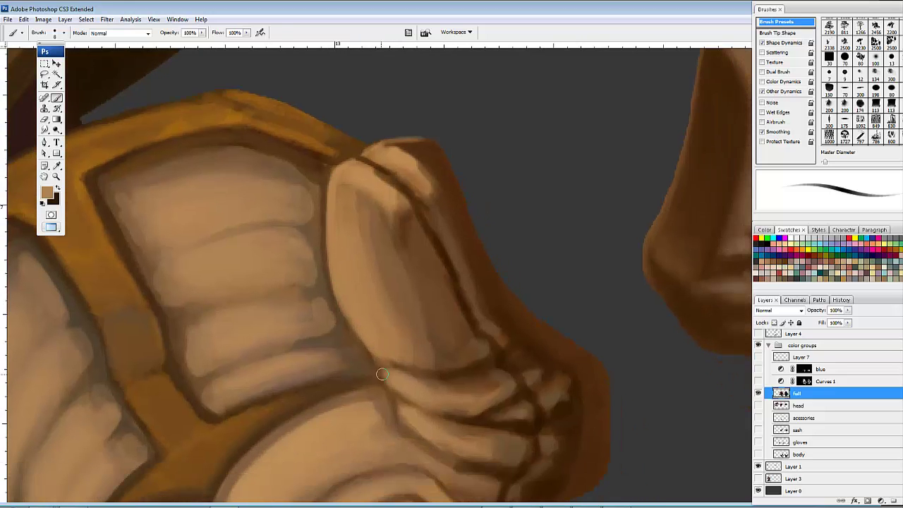
{"action": "left_click", "coordinate": [383, 367]}
{"action": "mouse_move", "coordinate": [597, 454]}
{"action": "left_mouse_down"}
{"action": "mouse_move", "coordinate": [573, 334]}
{"action": "mouse_move", "coordinate": [502, 475]}
{"action": "mouse_move", "coordinate": [622, 484]}
{"action": "left_mouse_up"}
{"action": "mouse_move", "coordinate": [522, 357]}
{"action": "left_mouse_down"}
{"action": "mouse_move", "coordinate": [576, 337]}
{"action": "mouse_move", "coordinate": [593, 373]}
{"action": "mouse_move", "coordinate": [397, 352]}
{"action": "mouse_move", "coordinate": [498, 357]}
{"action": "mouse_move", "coordinate": [557, 113]}
{"action": "mouse_move", "coordinate": [344, 305]}
{"action": "mouse_move", "coordinate": [378, 421]}
{"action": "mouse_move", "coordinate": [467, 228]}
{"action": "left_mouse_up"}
Step: Deepen the shadowed side of the left glove's raised finger with sampled dark brown and a much larger brush
{"action": "left_click", "coordinate": [230, 397], "text": "alt"}
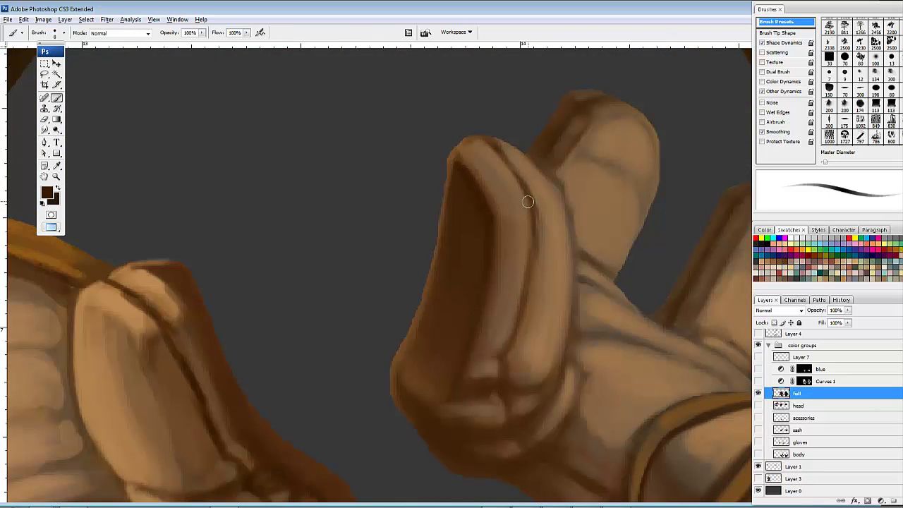
{"action": "key", "text": "bracketright"}
{"action": "key", "text": "bracketright"}
{"action": "key", "text": "bracketright"}
{"action": "key", "text": "bracketright"}
{"action": "key", "text": "bracketright"}
{"action": "mouse_move", "coordinate": [460, 178]}
{"action": "left_mouse_down"}
{"action": "mouse_move", "coordinate": [470, 263]}
{"action": "mouse_move", "coordinate": [460, 176]}
{"action": "mouse_move", "coordinate": [448, 335]}
{"action": "mouse_move", "coordinate": [460, 181]}
{"action": "mouse_move", "coordinate": [454, 268]}
{"action": "left_mouse_up"}
{"action": "scroll", "coordinate": [452, 272], "scroll_direction": "down", "scroll_amount": 3}
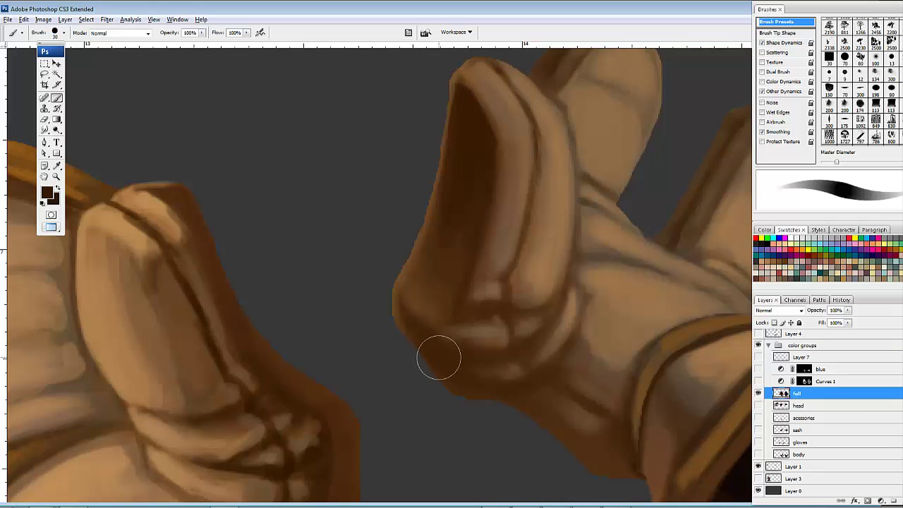
Step: Extend the dark brown shadow beneath the knuckles and along the lower edge of the left glove
{"action": "mouse_move", "coordinate": [414, 325]}
{"action": "left_mouse_down"}
{"action": "mouse_move", "coordinate": [459, 371]}
{"action": "mouse_move", "coordinate": [456, 355]}
{"action": "left_mouse_up"}
{"action": "left_click_drag", "start_coordinate": [604, 349], "coordinate": [589, 401]}
{"action": "left_click", "coordinate": [434, 314], "text": "alt"}
{"action": "mouse_move", "coordinate": [433, 269]}
{"action": "left_mouse_down"}
{"action": "mouse_move", "coordinate": [434, 307]}
{"action": "mouse_move", "coordinate": [439, 238]}
{"action": "mouse_move", "coordinate": [429, 305]}
{"action": "mouse_move", "coordinate": [467, 236]}
{"action": "mouse_move", "coordinate": [482, 269]}
{"action": "left_mouse_up"}
Step: Lower the brush flow to 20% and blend the shadow on the side of the raised finger
{"action": "key", "text": "shift+2"}
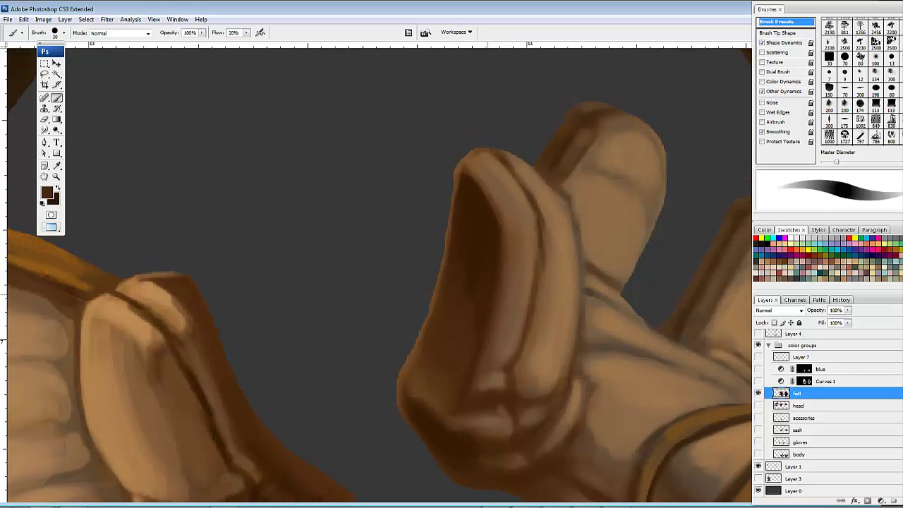
{"action": "mouse_move", "coordinate": [451, 312]}
{"action": "left_mouse_down"}
{"action": "mouse_move", "coordinate": [462, 288]}
{"action": "mouse_move", "coordinate": [468, 318]}
{"action": "mouse_move", "coordinate": [459, 316]}
{"action": "mouse_move", "coordinate": [454, 340]}
{"action": "mouse_move", "coordinate": [457, 269]}
{"action": "mouse_move", "coordinate": [457, 352]}
{"action": "left_mouse_up"}
{"action": "left_click", "coordinate": [475, 207], "text": "alt"}
Step: Darken the inner edge of the gold trim at the glove's wrist using a small 9 px brush
{"action": "left_click_drag", "start_coordinate": [629, 316], "coordinate": [523, 210]}
{"action": "mouse_move", "coordinate": [620, 333]}
{"action": "left_mouse_down"}
{"action": "mouse_move", "coordinate": [542, 286]}
{"action": "mouse_move", "coordinate": [523, 233]}
{"action": "left_mouse_up"}
{"action": "mouse_move", "coordinate": [355, 308]}
{"action": "left_mouse_down"}
{"action": "mouse_move", "coordinate": [407, 323]}
{"action": "mouse_move", "coordinate": [386, 327]}
{"action": "mouse_move", "coordinate": [417, 343]}
{"action": "mouse_move", "coordinate": [404, 334]}
{"action": "mouse_move", "coordinate": [406, 345]}
{"action": "mouse_move", "coordinate": [414, 330]}
{"action": "mouse_move", "coordinate": [477, 319]}
{"action": "mouse_move", "coordinate": [458, 290]}
{"action": "mouse_move", "coordinate": [459, 323]}
{"action": "mouse_move", "coordinate": [471, 325]}
{"action": "mouse_move", "coordinate": [458, 289]}
{"action": "mouse_move", "coordinate": [446, 305]}
{"action": "mouse_move", "coordinate": [454, 288]}
{"action": "mouse_move", "coordinate": [452, 344]}
{"action": "mouse_move", "coordinate": [462, 258]}
{"action": "mouse_move", "coordinate": [445, 318]}
{"action": "left_mouse_up"}
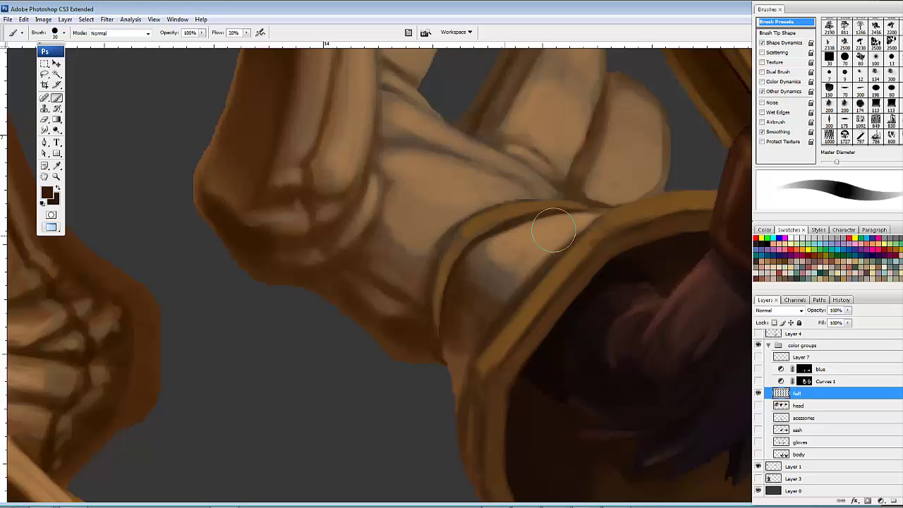
{"action": "key", "text": "["}
{"action": "key", "text": "bracketleft"}
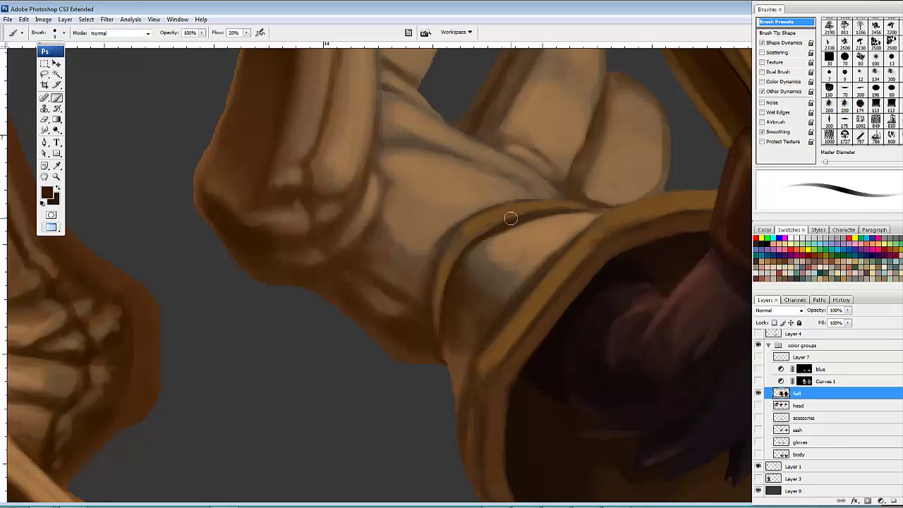
{"action": "mouse_move", "coordinate": [467, 243]}
{"action": "left_mouse_down"}
{"action": "mouse_move", "coordinate": [437, 295]}
{"action": "mouse_move", "coordinate": [467, 239]}
{"action": "mouse_move", "coordinate": [447, 265]}
{"action": "mouse_move", "coordinate": [438, 329]}
{"action": "left_mouse_up"}
Step: Repaint the lower part of the wrist trim in a sampled muted gray-brown
{"action": "left_click", "coordinate": [475, 225], "text": "alt"}
{"action": "left_click", "coordinate": [453, 239], "text": "alt"}
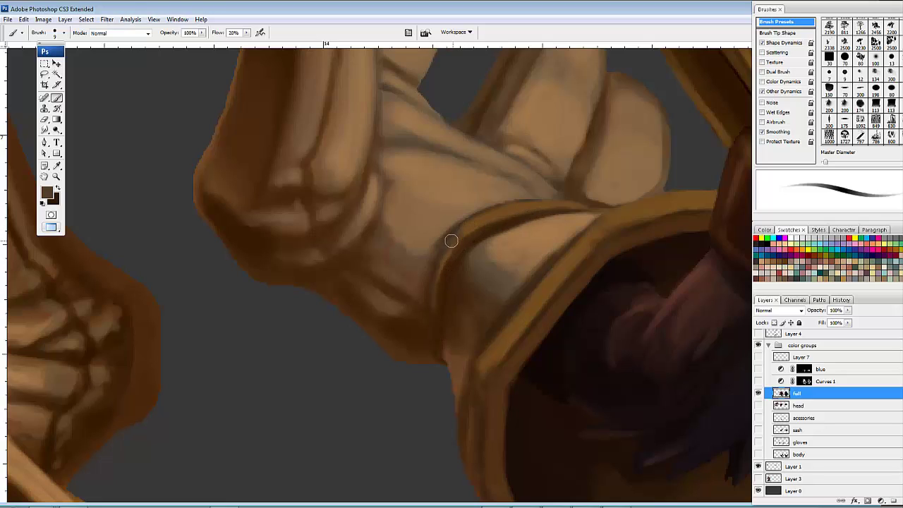
{"action": "mouse_move", "coordinate": [451, 241]}
{"action": "left_mouse_down"}
{"action": "mouse_move", "coordinate": [431, 277]}
{"action": "mouse_move", "coordinate": [426, 331]}
{"action": "left_mouse_up"}
{"action": "left_click_drag", "start_coordinate": [429, 287], "coordinate": [425, 341]}
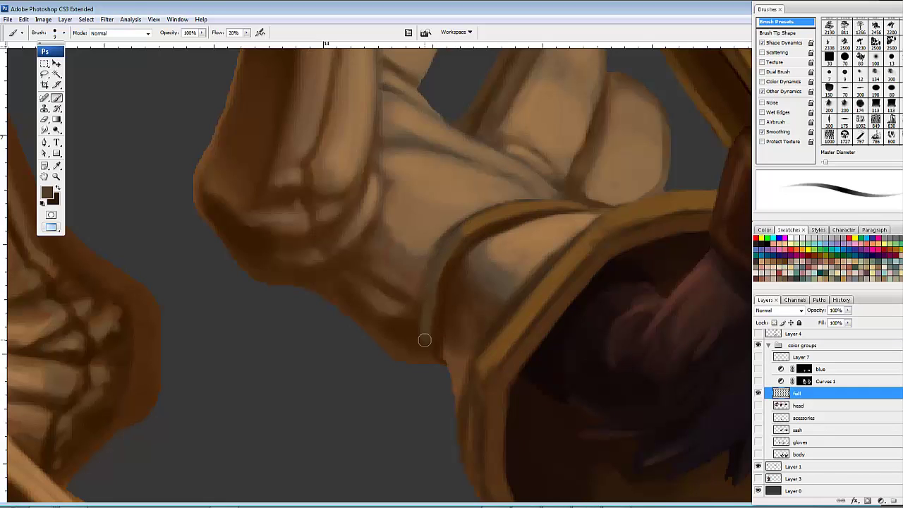
Step: Tone down the gold along the slanted section of the cuff's rim with the same muted brown
{"action": "mouse_move", "coordinate": [573, 298]}
{"action": "left_mouse_down"}
{"action": "mouse_move", "coordinate": [552, 327]}
{"action": "mouse_move", "coordinate": [535, 330]}
{"action": "left_mouse_up"}
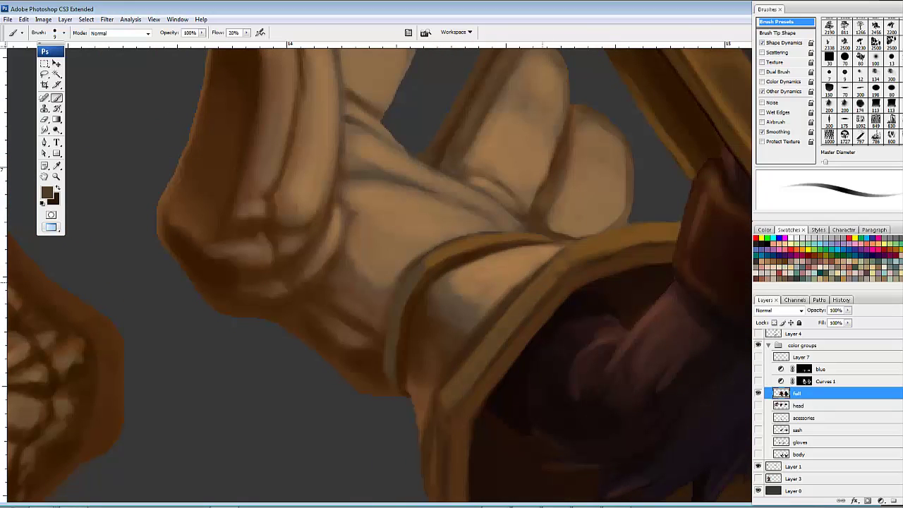
{"action": "left_click_drag", "start_coordinate": [542, 289], "coordinate": [466, 418]}
{"action": "scroll", "coordinate": [478, 397], "scroll_direction": "down", "scroll_amount": 1}
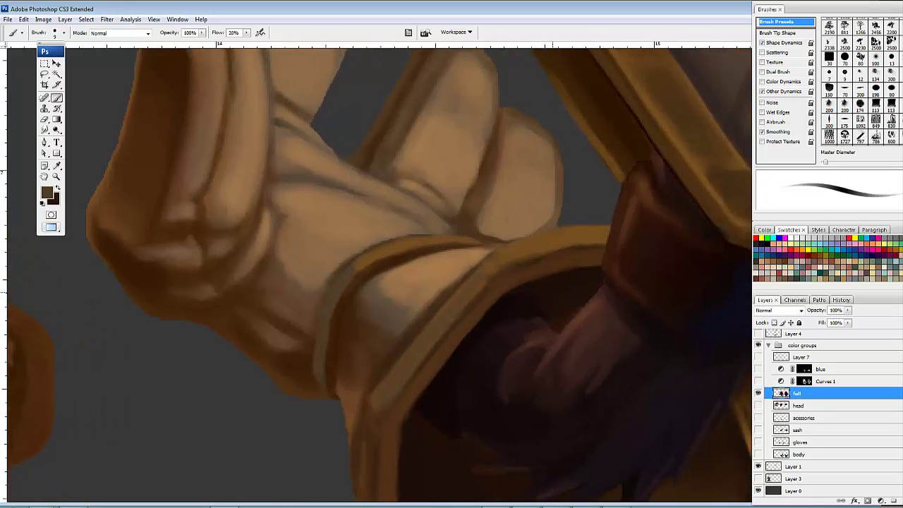
{"action": "scroll", "coordinate": [560, 298], "scroll_direction": "down", "scroll_amount": 2}
{"action": "left_click_drag", "start_coordinate": [612, 304], "coordinate": [591, 318]}
{"action": "scroll", "coordinate": [562, 262], "scroll_direction": "up", "scroll_amount": 1}
{"action": "left_click_drag", "start_coordinate": [536, 268], "coordinate": [580, 233]}
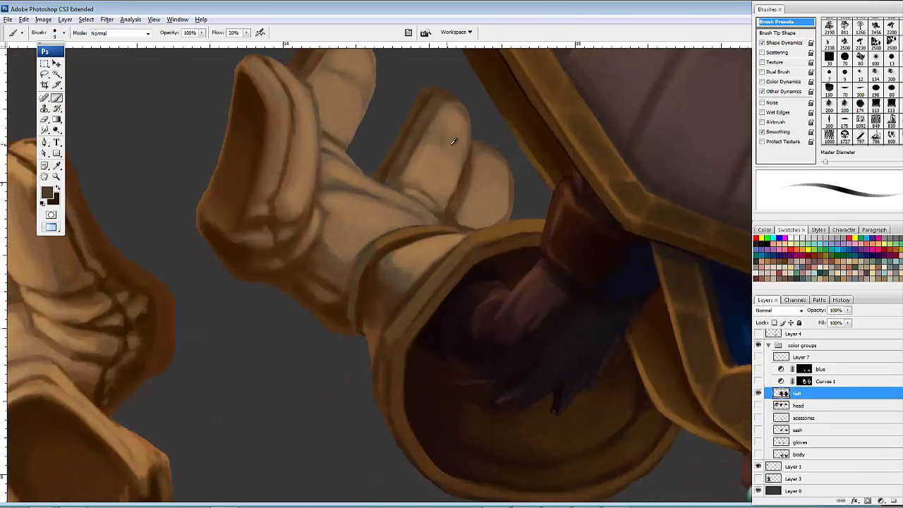
{"action": "scroll", "coordinate": [508, 215], "scroll_direction": "down", "scroll_amount": 1}
{"action": "scroll", "coordinate": [472, 218], "scroll_direction": "up", "scroll_amount": 1}
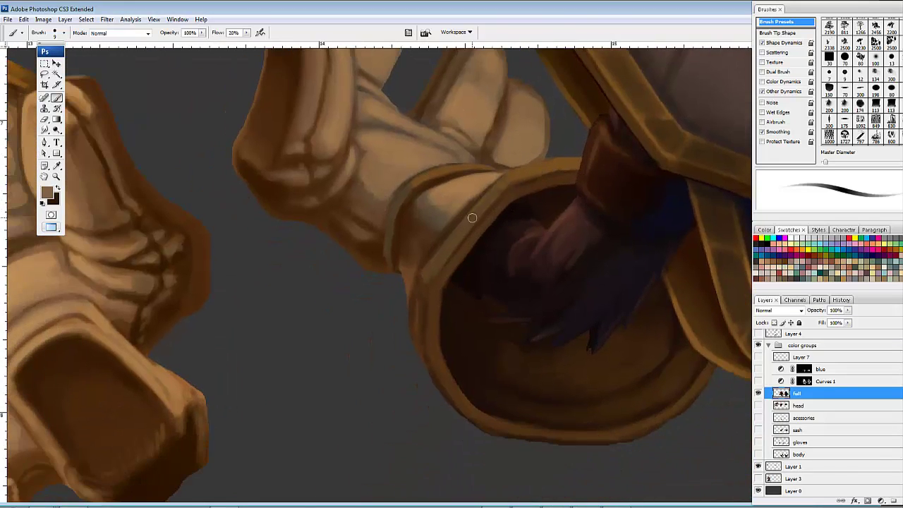
Step: Refine the cuff rim's corner and upper curve with sampled brown and golden-tan tones
{"action": "left_click", "coordinate": [447, 244], "text": "alt"}
{"action": "left_click_drag", "start_coordinate": [441, 254], "coordinate": [433, 266]}
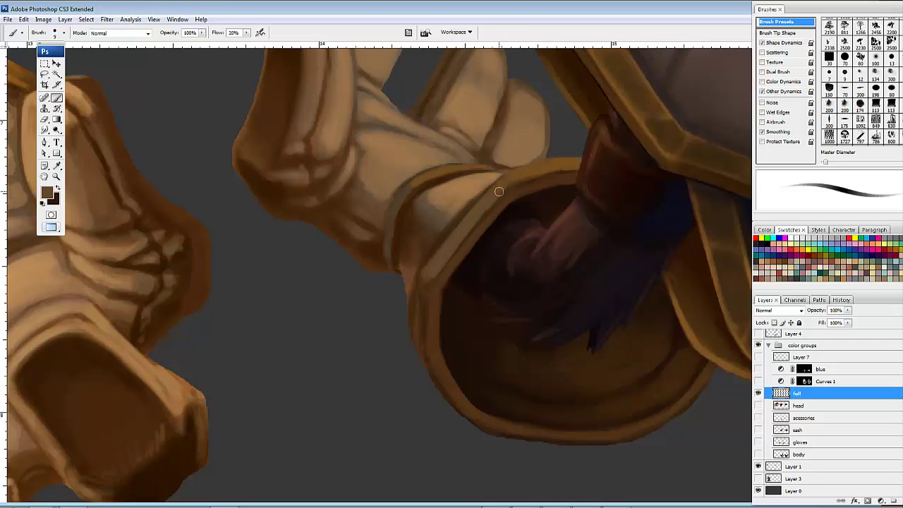
{"action": "left_click", "coordinate": [551, 146], "text": "alt"}
{"action": "left_click_drag", "start_coordinate": [549, 166], "coordinate": [522, 170]}
{"action": "left_click_drag", "start_coordinate": [582, 160], "coordinate": [500, 175]}
{"action": "mouse_move", "coordinate": [483, 189]}
{"action": "left_mouse_down"}
{"action": "mouse_move", "coordinate": [524, 194]}
{"action": "mouse_move", "coordinate": [458, 184]}
{"action": "mouse_move", "coordinate": [434, 208]}
{"action": "left_mouse_up"}
{"action": "mouse_move", "coordinate": [478, 274]}
{"action": "left_mouse_down"}
{"action": "mouse_move", "coordinate": [464, 275]}
{"action": "mouse_move", "coordinate": [470, 281]}
{"action": "left_mouse_up"}
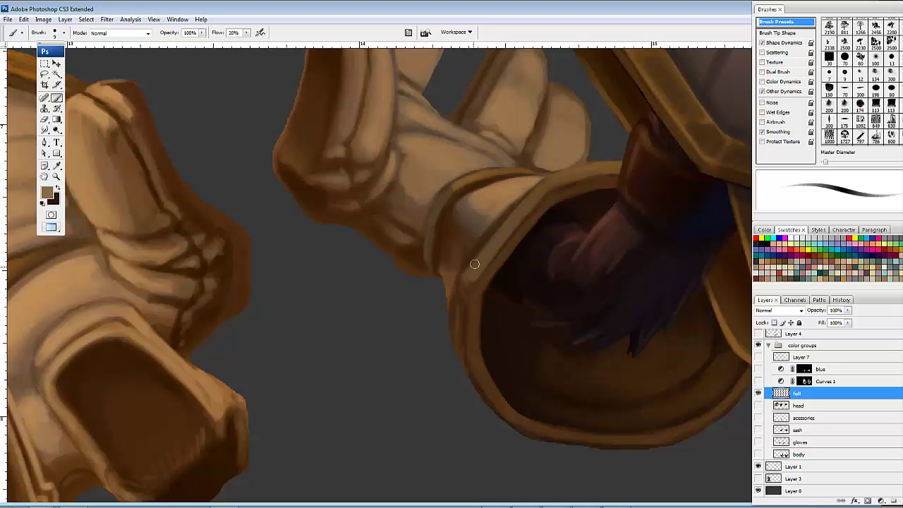
Step: Rework the border between the wrist leather and the cuff's rim with sampled browns, down to the rim's corner
{"action": "left_click", "coordinate": [489, 218], "text": "alt"}
{"action": "left_click", "coordinate": [480, 227], "text": "alt"}
{"action": "left_click_drag", "start_coordinate": [494, 217], "coordinate": [490, 227]}
{"action": "left_click", "coordinate": [506, 200], "text": "alt"}
{"action": "mouse_move", "coordinate": [477, 231]}
{"action": "left_mouse_down"}
{"action": "mouse_move", "coordinate": [445, 261]}
{"action": "mouse_move", "coordinate": [451, 251]}
{"action": "mouse_move", "coordinate": [450, 277]}
{"action": "left_mouse_up"}
{"action": "left_click", "coordinate": [457, 272], "text": "alt"}
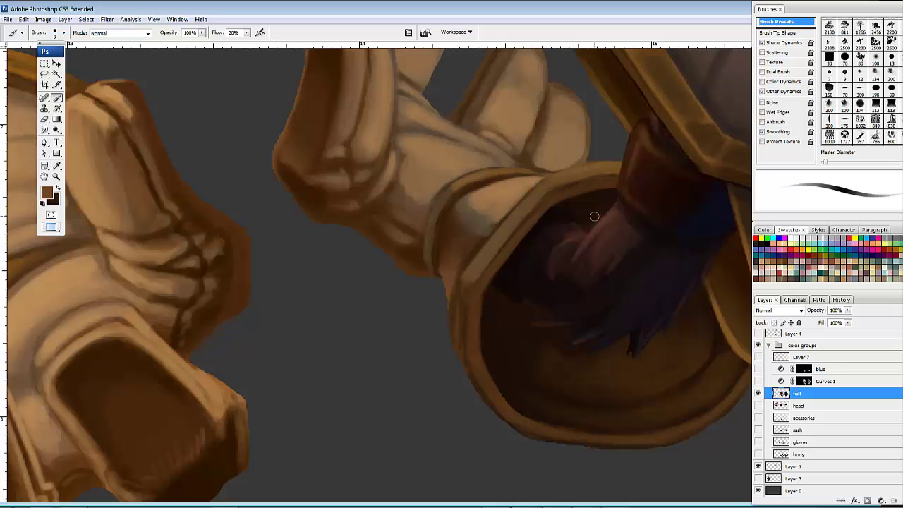
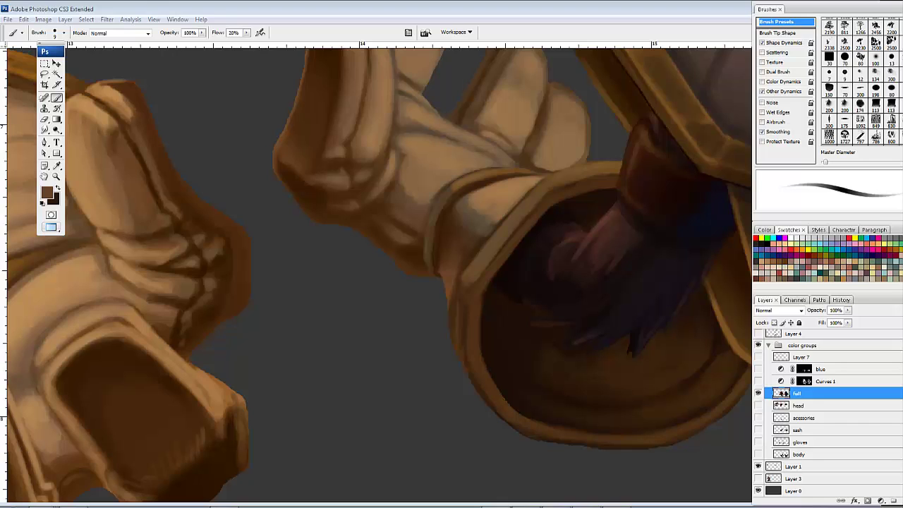
Step: Deepen and blend the brown shading on the wrist leather between the thin trim and the cuff's rim
{"action": "scroll", "coordinate": [452, 252], "scroll_direction": "up", "scroll_amount": 2}
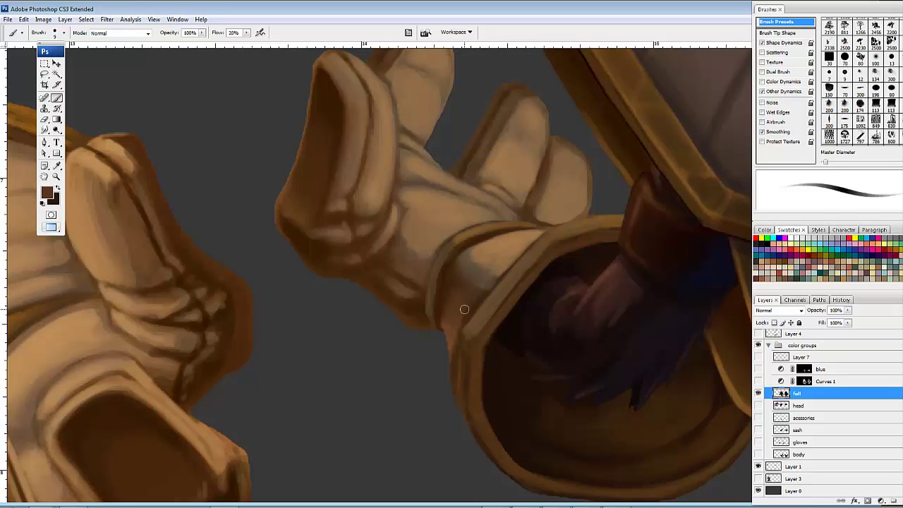
{"action": "left_click", "coordinate": [469, 265], "text": "alt"}
{"action": "left_click_drag", "start_coordinate": [510, 262], "coordinate": [512, 256]}
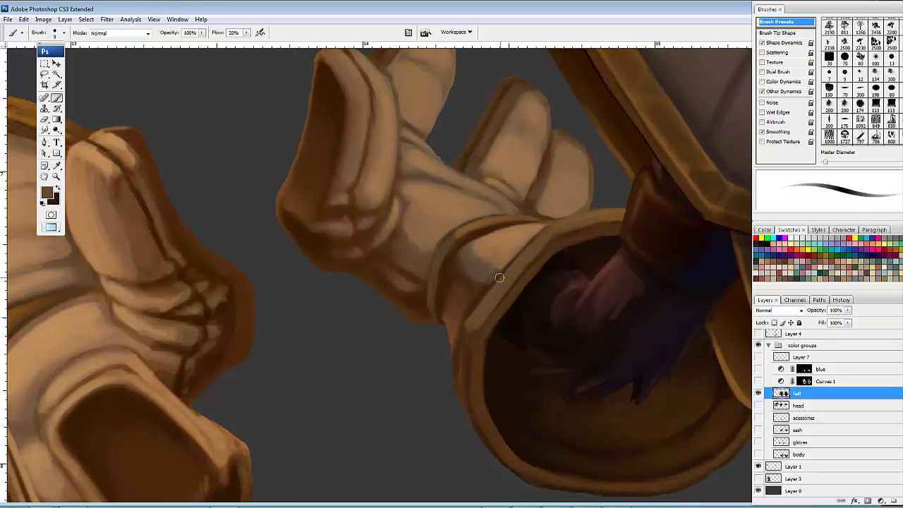
{"action": "left_click", "coordinate": [479, 289], "text": "alt"}
{"action": "left_click_drag", "start_coordinate": [476, 300], "coordinate": [481, 287]}
{"action": "left_click_drag", "start_coordinate": [457, 322], "coordinate": [470, 307]}
{"action": "mouse_move", "coordinate": [495, 262]}
{"action": "left_mouse_down"}
{"action": "mouse_move", "coordinate": [510, 290]}
{"action": "mouse_move", "coordinate": [490, 318]}
{"action": "mouse_move", "coordinate": [471, 304]}
{"action": "left_mouse_up"}
{"action": "left_click", "coordinate": [476, 300], "text": "alt"}
{"action": "left_click", "coordinate": [477, 313], "text": "alt"}
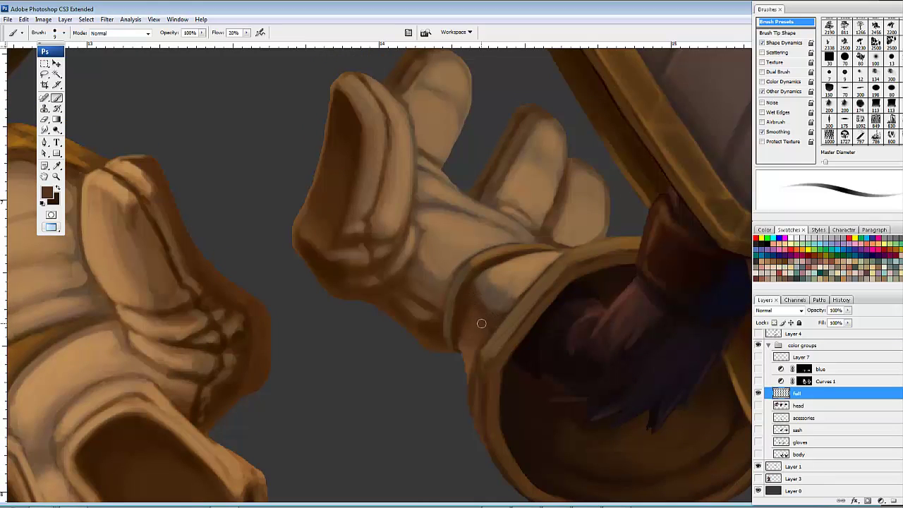
Step: Blend the wrist fabric beside the open glove's cuff with sampled tan tones, using a 25 px brush
{"action": "mouse_move", "coordinate": [534, 283]}
{"action": "left_mouse_down"}
{"action": "mouse_move", "coordinate": [503, 253]}
{"action": "mouse_move", "coordinate": [529, 288]}
{"action": "mouse_move", "coordinate": [472, 301]}
{"action": "mouse_move", "coordinate": [473, 289]}
{"action": "mouse_move", "coordinate": [472, 300]}
{"action": "mouse_move", "coordinate": [524, 285]}
{"action": "mouse_move", "coordinate": [476, 296]}
{"action": "left_mouse_up"}
{"action": "left_click", "coordinate": [485, 287], "text": "alt"}
{"action": "key", "text": "bracketright"}
{"action": "key", "text": "bracketright"}
{"action": "key", "text": "bracketright"}
{"action": "key", "text": "bracketright"}
{"action": "left_click", "coordinate": [488, 293], "text": "alt"}
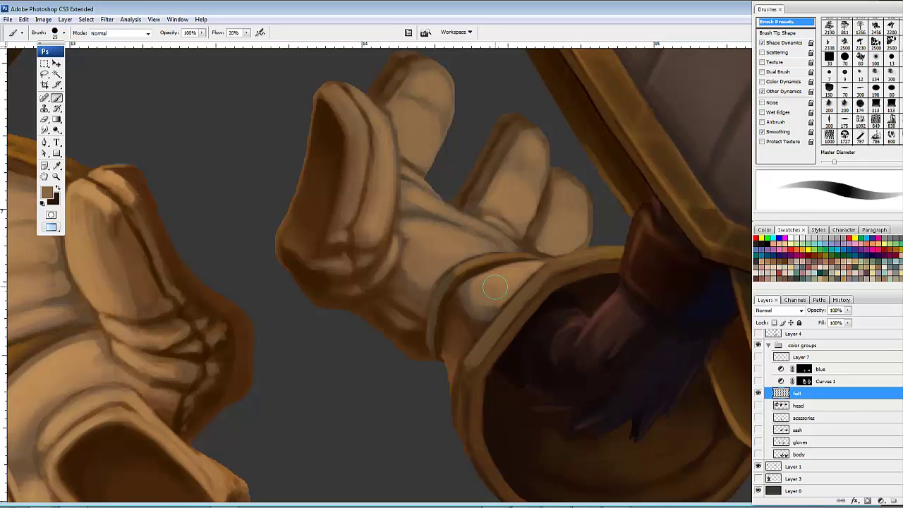
{"action": "left_click_drag", "start_coordinate": [580, 304], "coordinate": [633, 385]}
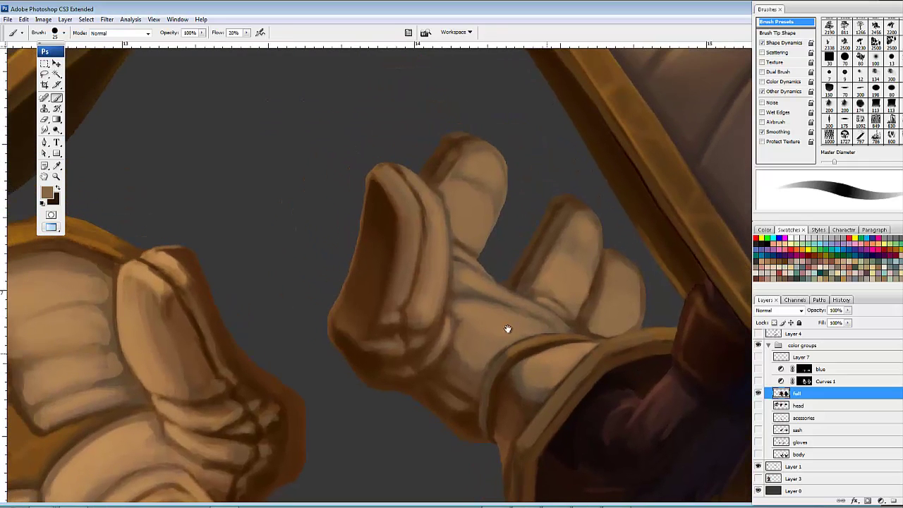
Step: Refine the creases at the base of the open glove's thumb with sampled brown and tan, using a 9 px brush
{"action": "left_click", "coordinate": [449, 345], "text": "alt"}
{"action": "key", "text": "bracketleft"}
{"action": "key", "text": "bracketleft"}
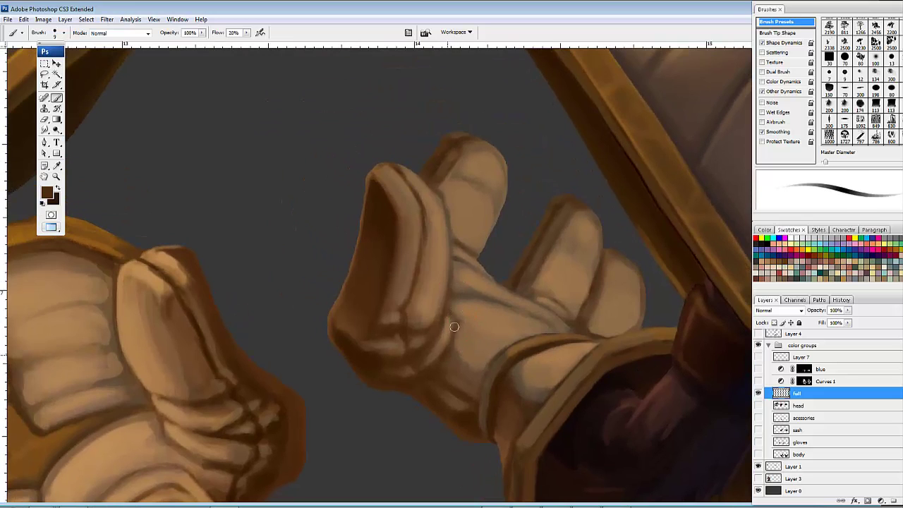
{"action": "left_click", "coordinate": [473, 328], "text": "alt"}
{"action": "left_click_drag", "start_coordinate": [512, 338], "coordinate": [436, 392]}
{"action": "left_click", "coordinate": [482, 320], "text": "alt"}
{"action": "mouse_move", "coordinate": [489, 294]}
{"action": "left_mouse_down"}
{"action": "mouse_move", "coordinate": [458, 293]}
{"action": "mouse_move", "coordinate": [441, 331]}
{"action": "left_mouse_up"}
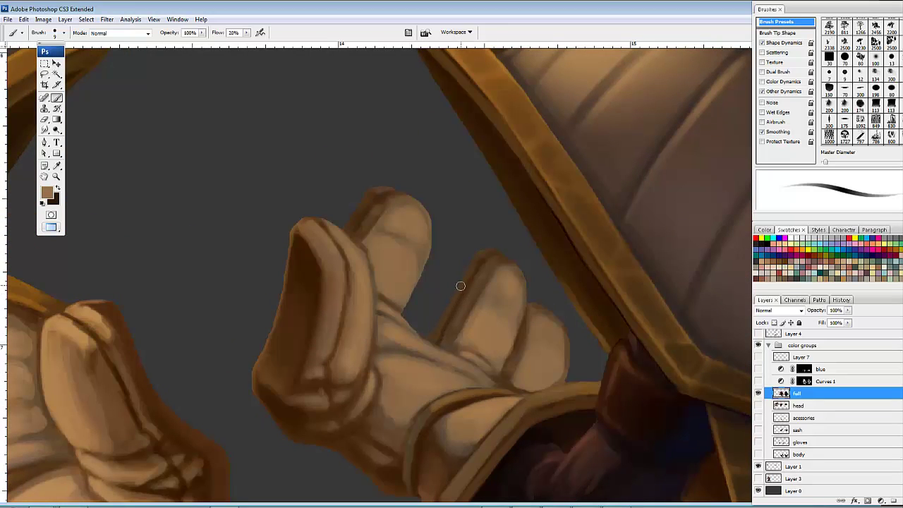
Step: Define the shaded side of the open glove's middle raised finger with light and dark brown lines, using a 5 px brush
{"action": "key", "text": "bracketleft"}
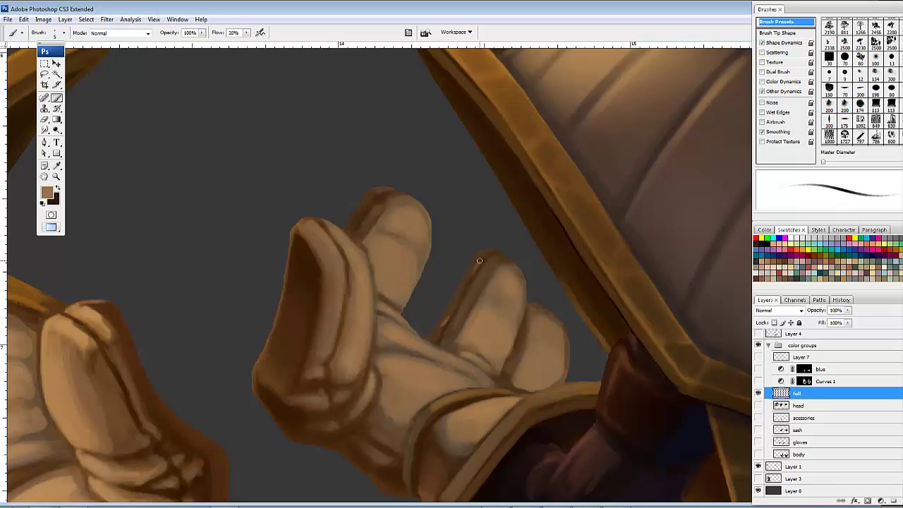
{"action": "left_click_drag", "start_coordinate": [434, 249], "coordinate": [466, 266]}
{"action": "key", "text": "x"}
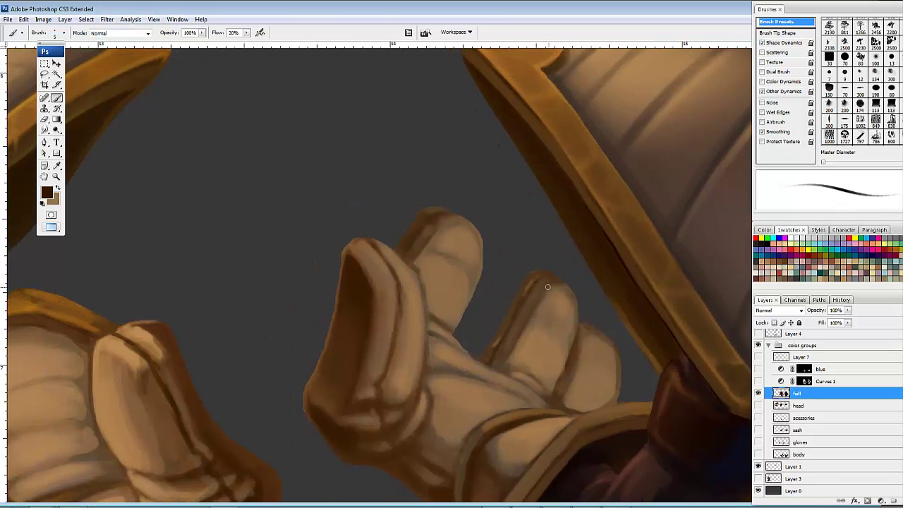
{"action": "left_click_drag", "start_coordinate": [537, 281], "coordinate": [498, 342]}
{"action": "key", "text": "x"}
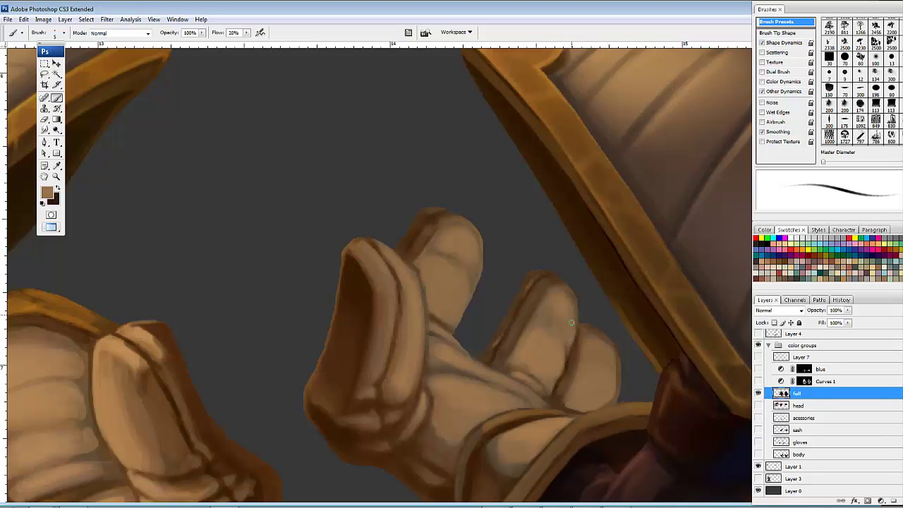
{"action": "mouse_move", "coordinate": [559, 367]}
{"action": "left_mouse_down"}
{"action": "mouse_move", "coordinate": [526, 361]}
{"action": "mouse_move", "coordinate": [526, 308]}
{"action": "mouse_move", "coordinate": [510, 268]}
{"action": "mouse_move", "coordinate": [470, 281]}
{"action": "mouse_move", "coordinate": [447, 308]}
{"action": "left_mouse_up"}
{"action": "left_click_drag", "start_coordinate": [577, 324], "coordinate": [508, 280]}
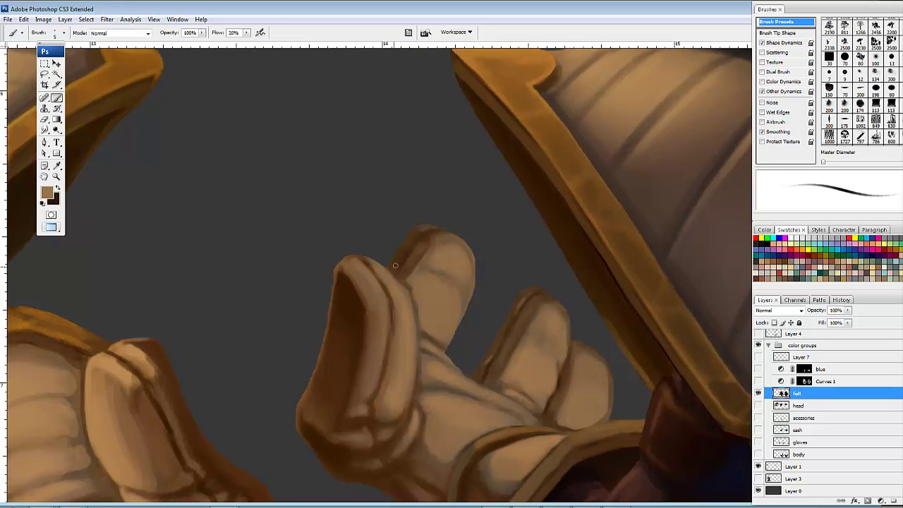
Step: Paint light tan highlights along the seams of the open glove's back finger and its thumb
{"action": "left_click_drag", "start_coordinate": [411, 242], "coordinate": [411, 244]}
{"action": "left_click_drag", "start_coordinate": [487, 289], "coordinate": [495, 270]}
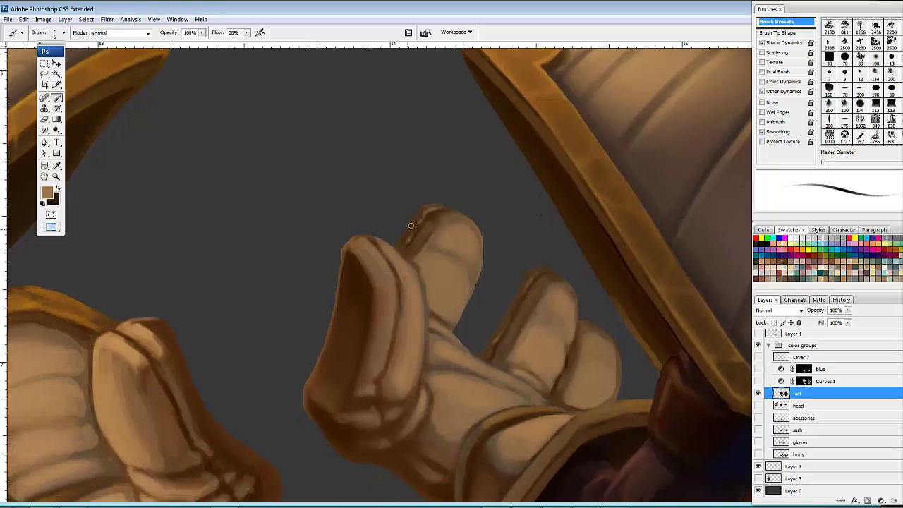
{"action": "left_click", "coordinate": [124, 344], "text": "alt"}
{"action": "mouse_move", "coordinate": [373, 247]}
{"action": "left_mouse_down"}
{"action": "mouse_move", "coordinate": [387, 268]}
{"action": "mouse_move", "coordinate": [381, 365]}
{"action": "left_mouse_up"}
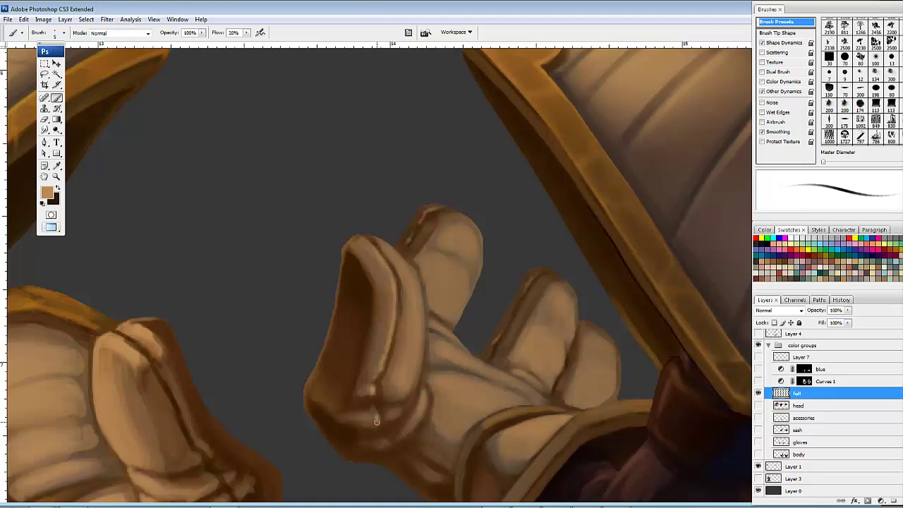
{"action": "left_click_drag", "start_coordinate": [409, 266], "coordinate": [419, 350]}
{"action": "left_click_drag", "start_coordinate": [422, 311], "coordinate": [405, 393]}
{"action": "left_click", "coordinate": [426, 279], "text": "alt"}
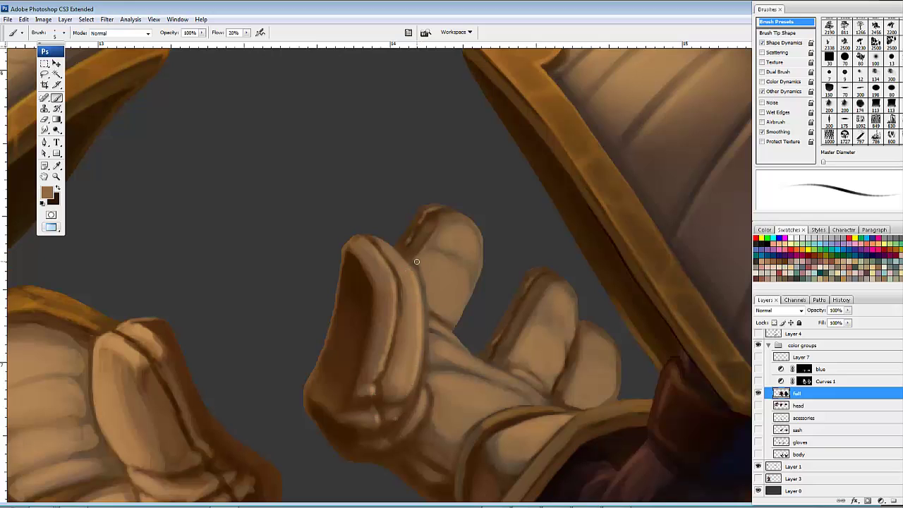
Step: Add light tan highlights along the thumb seam and the wrinkled folds of the gold-trimmed glove
{"action": "left_click_drag", "start_coordinate": [418, 344], "coordinate": [499, 299]}
{"action": "left_click", "coordinate": [302, 275], "text": "alt"}
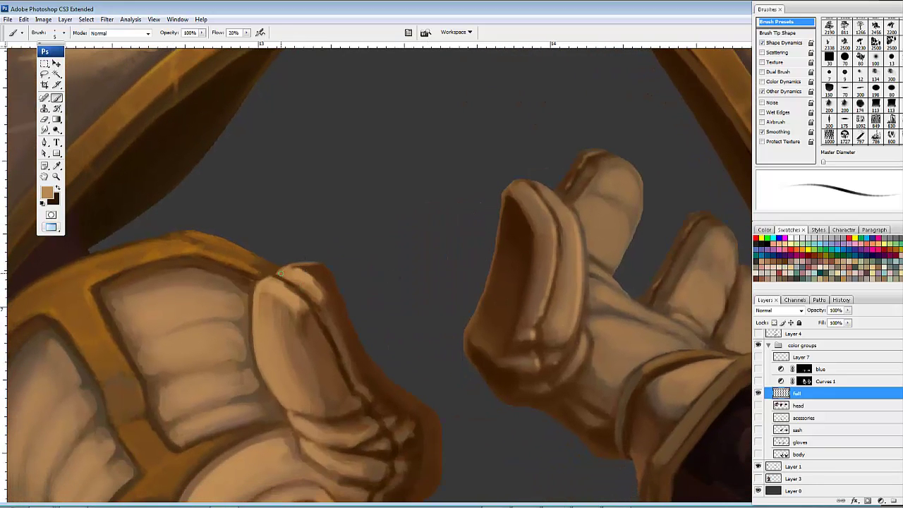
{"action": "left_click_drag", "start_coordinate": [318, 308], "coordinate": [318, 300]}
{"action": "left_click_drag", "start_coordinate": [345, 358], "coordinate": [377, 410]}
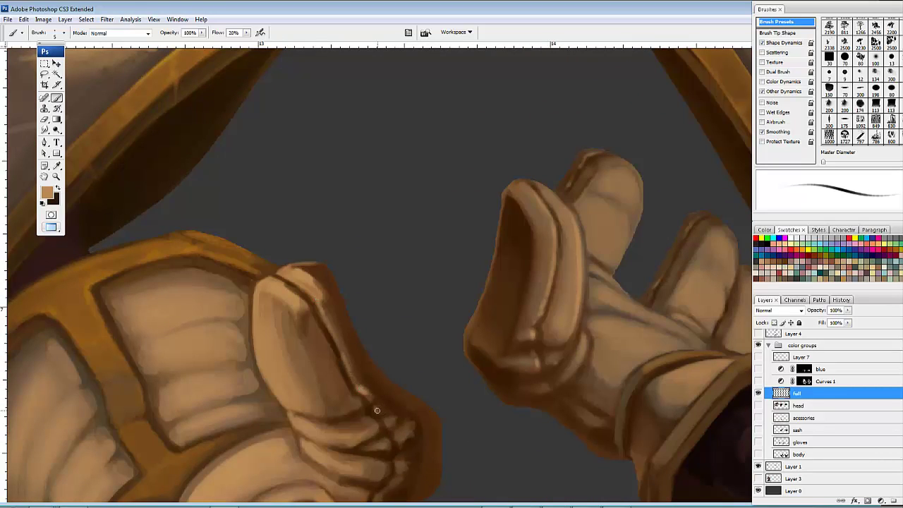
{"action": "left_click_drag", "start_coordinate": [415, 381], "coordinate": [437, 326]}
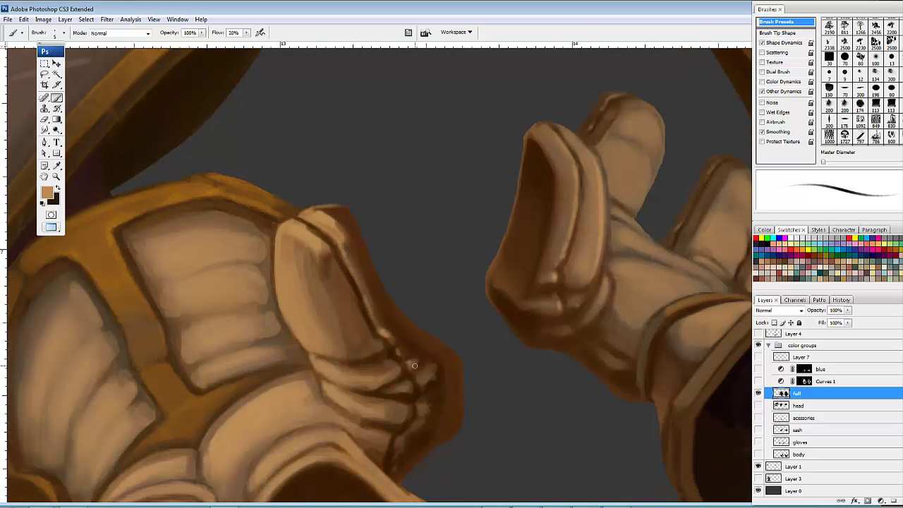
{"action": "left_click_drag", "start_coordinate": [399, 391], "coordinate": [404, 389]}
Step: Sharpen the corner of the gold-trimmed glove's larger upper fabric panel with sampled dark brown and gold tones
{"action": "mouse_move", "coordinate": [414, 424]}
{"action": "left_mouse_down"}
{"action": "mouse_move", "coordinate": [555, 288]}
{"action": "mouse_move", "coordinate": [484, 323]}
{"action": "mouse_move", "coordinate": [651, 297]}
{"action": "mouse_move", "coordinate": [642, 429]}
{"action": "left_mouse_up"}
{"action": "mouse_move", "coordinate": [488, 346]}
{"action": "left_mouse_down"}
{"action": "mouse_move", "coordinate": [501, 381]}
{"action": "mouse_move", "coordinate": [529, 391]}
{"action": "left_mouse_up"}
{"action": "left_click_drag", "start_coordinate": [344, 277], "coordinate": [354, 286]}
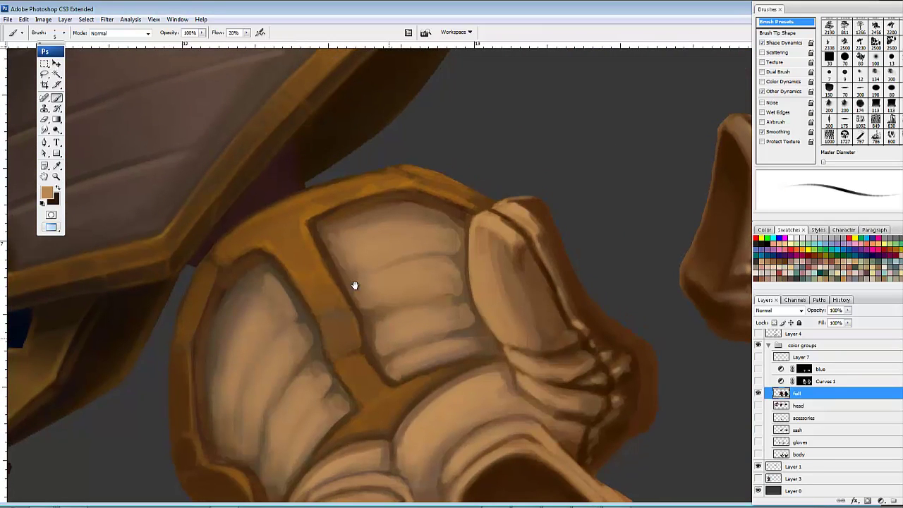
{"action": "left_click", "coordinate": [347, 280], "text": "alt"}
{"action": "left_click", "coordinate": [368, 329], "text": "alt"}
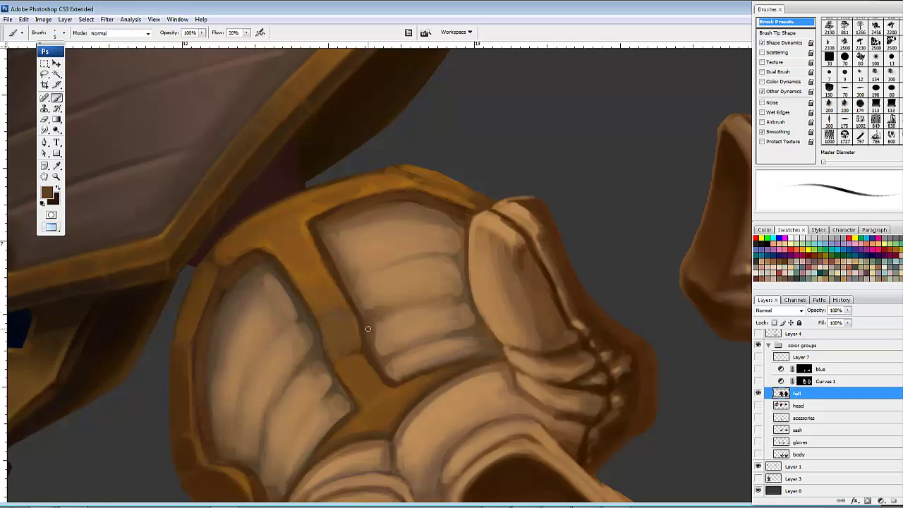
{"action": "left_click", "coordinate": [333, 256], "text": "alt"}
{"action": "mouse_move", "coordinate": [319, 229]}
{"action": "left_mouse_down"}
{"action": "mouse_move", "coordinate": [344, 279]}
{"action": "mouse_move", "coordinate": [376, 258]}
{"action": "mouse_move", "coordinate": [399, 264]}
{"action": "left_mouse_up"}
{"action": "left_click", "coordinate": [344, 229], "text": "alt"}
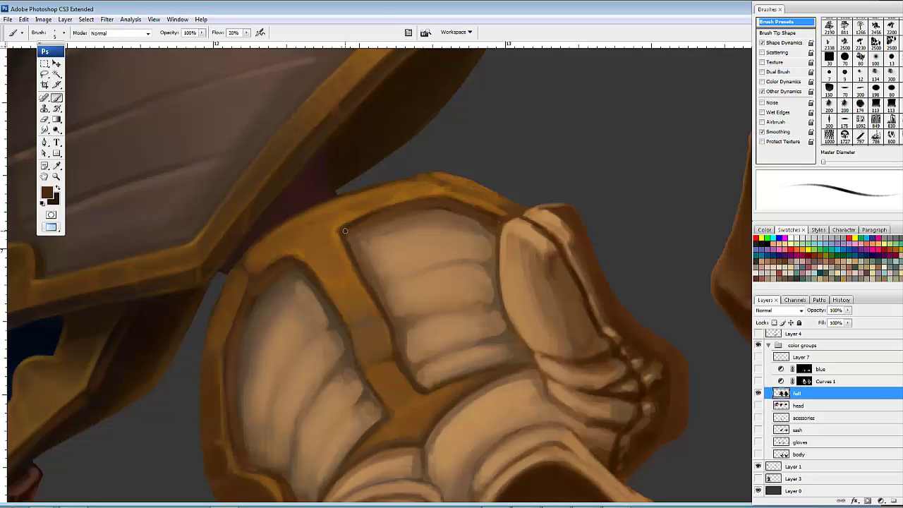
{"action": "left_click_drag", "start_coordinate": [346, 235], "coordinate": [348, 245]}
{"action": "left_click", "coordinate": [379, 214], "text": "alt"}
{"action": "left_click_drag", "start_coordinate": [350, 224], "coordinate": [356, 226]}
Step: Darken the outer edge of the smaller fabric panel along the gold trim with sampled dark brown
{"action": "left_click_drag", "start_coordinate": [562, 241], "coordinate": [524, 232]}
{"action": "left_click_drag", "start_coordinate": [374, 284], "coordinate": [509, 249]}
{"action": "left_click_drag", "start_coordinate": [384, 204], "coordinate": [402, 208]}
{"action": "left_click", "coordinate": [381, 244], "text": "alt"}
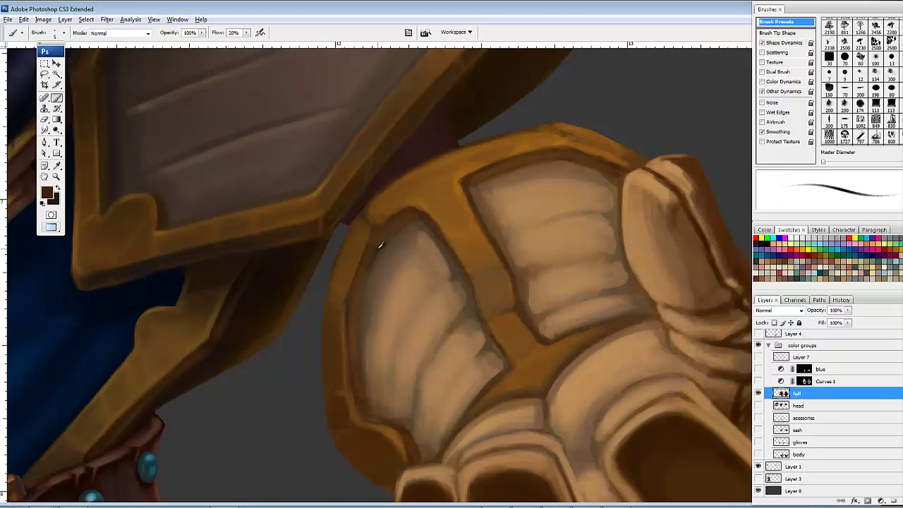
{"action": "left_click_drag", "start_coordinate": [397, 230], "coordinate": [376, 250]}
{"action": "mouse_move", "coordinate": [363, 413]}
{"action": "left_mouse_down"}
{"action": "mouse_move", "coordinate": [352, 374]}
{"action": "mouse_move", "coordinate": [358, 388]}
{"action": "left_mouse_up"}
{"action": "left_click_drag", "start_coordinate": [357, 350], "coordinate": [357, 274]}
Step: Deepen the brown shadow around the smaller panel's outer and upper border with a 10 px brush
{"action": "key", "text": "bracketright"}
{"action": "key", "text": "bracketright"}
{"action": "key", "text": "bracketright"}
{"action": "key", "text": "bracketright"}
{"action": "key", "text": "bracketright"}
{"action": "left_click_drag", "start_coordinate": [351, 346], "coordinate": [352, 335]}
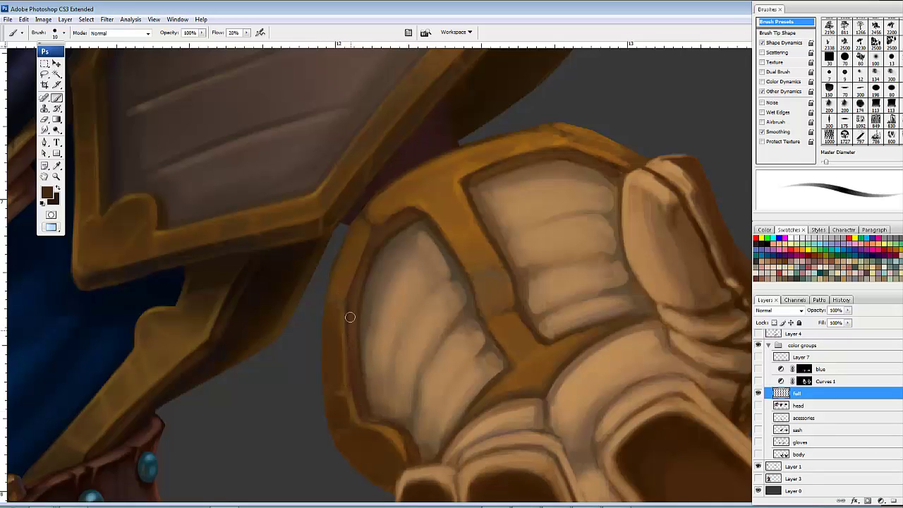
{"action": "mouse_move", "coordinate": [375, 409]}
{"action": "left_mouse_down"}
{"action": "mouse_move", "coordinate": [486, 328]}
{"action": "mouse_move", "coordinate": [494, 357]}
{"action": "mouse_move", "coordinate": [502, 341]}
{"action": "mouse_move", "coordinate": [488, 329]}
{"action": "mouse_move", "coordinate": [501, 359]}
{"action": "left_mouse_up"}
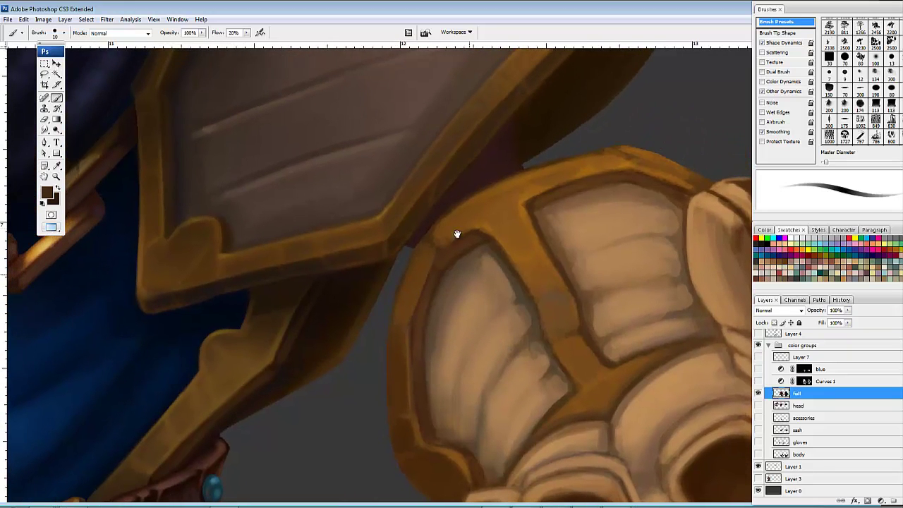
{"action": "mouse_move", "coordinate": [440, 262]}
{"action": "left_mouse_down"}
{"action": "mouse_move", "coordinate": [479, 230]}
{"action": "mouse_move", "coordinate": [457, 244]}
{"action": "left_mouse_up"}
{"action": "left_click_drag", "start_coordinate": [587, 297], "coordinate": [556, 316]}
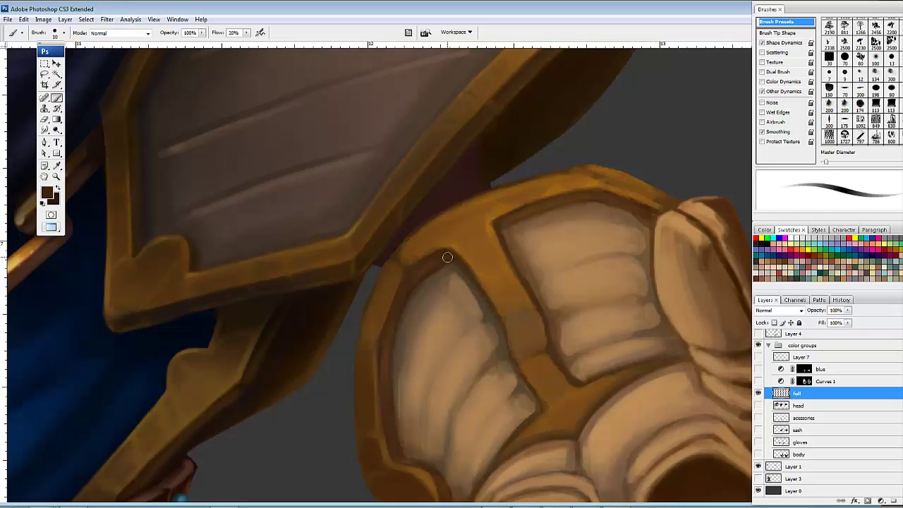
Step: Strengthen the dark outlines of both fabric panels along the gold strip that divides them
{"action": "left_click_drag", "start_coordinate": [500, 259], "coordinate": [502, 252]}
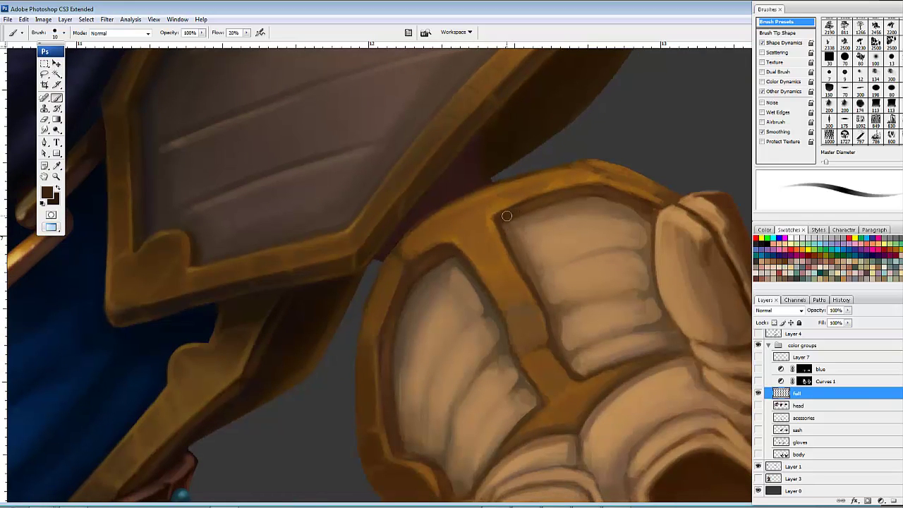
{"action": "left_click_drag", "start_coordinate": [591, 289], "coordinate": [587, 216]}
{"action": "left_click_drag", "start_coordinate": [535, 250], "coordinate": [514, 313]}
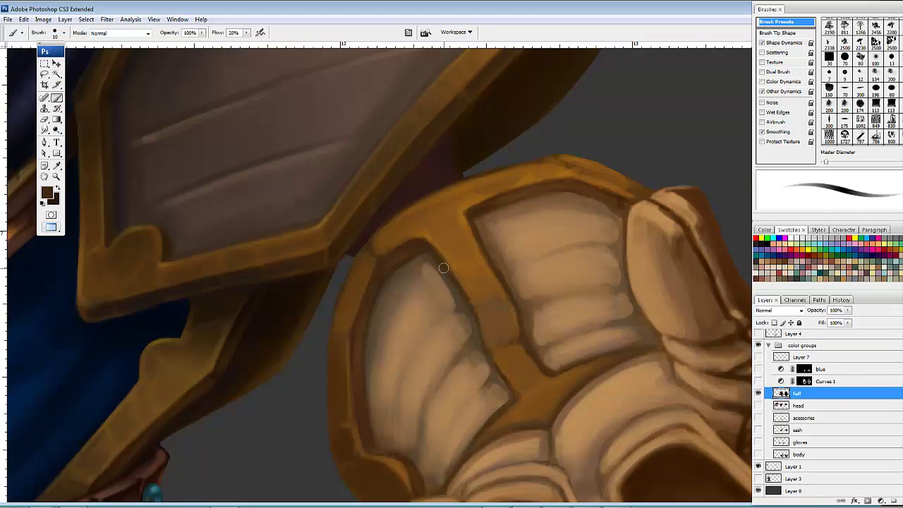
{"action": "left_click_drag", "start_coordinate": [443, 268], "coordinate": [447, 270]}
{"action": "left_click_drag", "start_coordinate": [512, 377], "coordinate": [517, 317]}
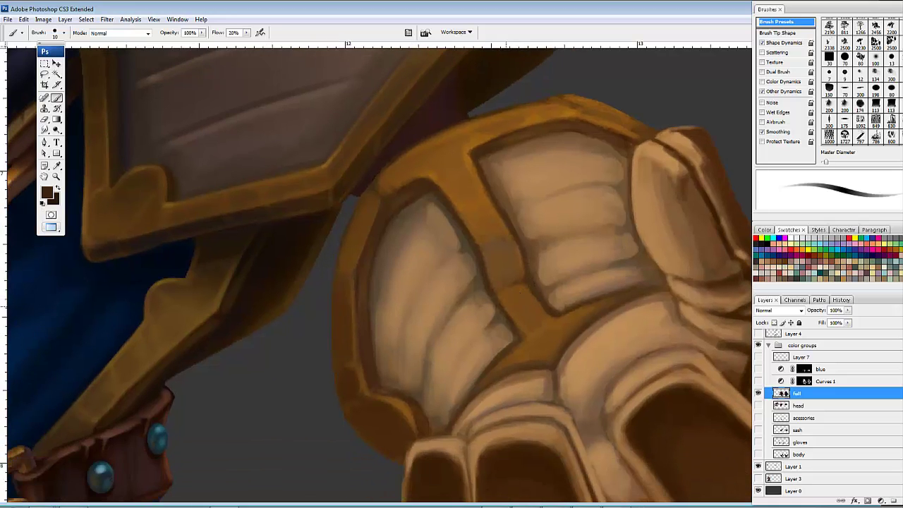
Step: Shade the narrow lower end of the smaller panel beside the fingers with dark brown and sampled muted tan
{"action": "scroll", "coordinate": [529, 275], "scroll_direction": "down", "scroll_amount": 1}
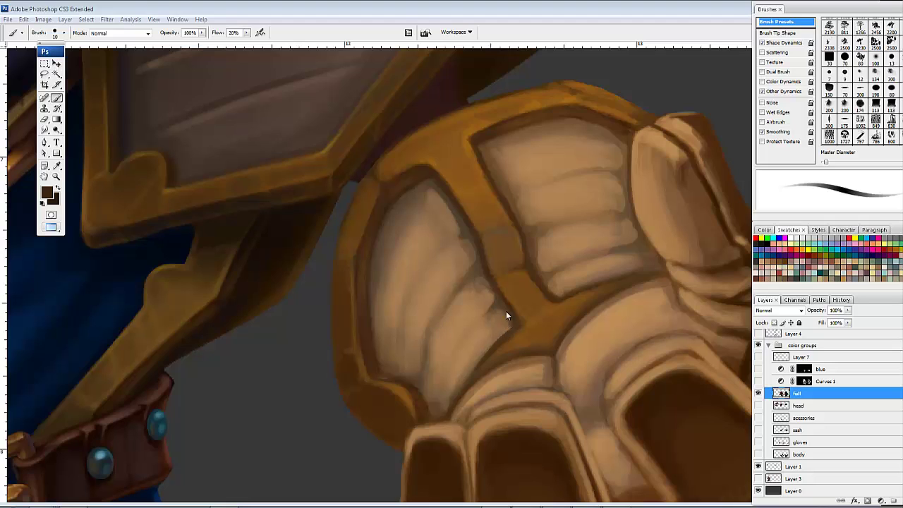
{"action": "mouse_move", "coordinate": [515, 322]}
{"action": "left_mouse_down"}
{"action": "mouse_move", "coordinate": [535, 290]}
{"action": "mouse_move", "coordinate": [482, 339]}
{"action": "left_mouse_up"}
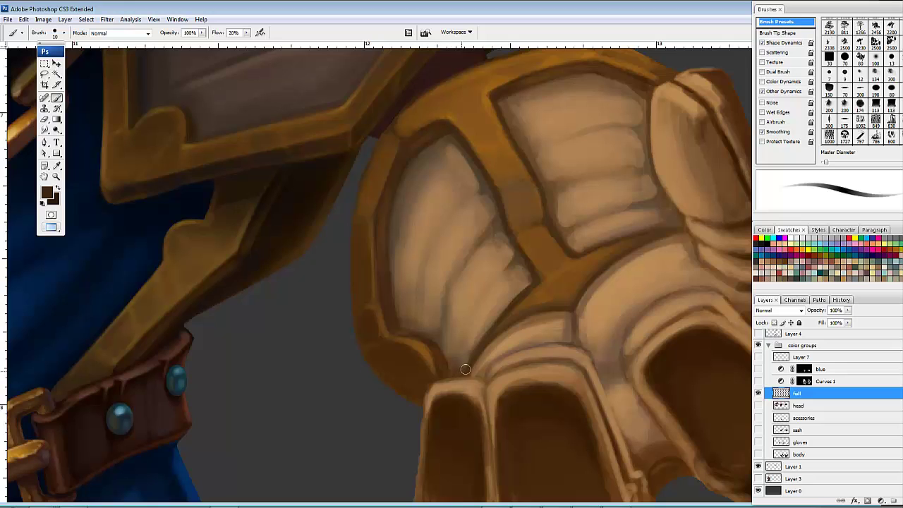
{"action": "left_click_drag", "start_coordinate": [502, 368], "coordinate": [529, 354]}
{"action": "left_click", "coordinate": [487, 334], "text": "alt"}
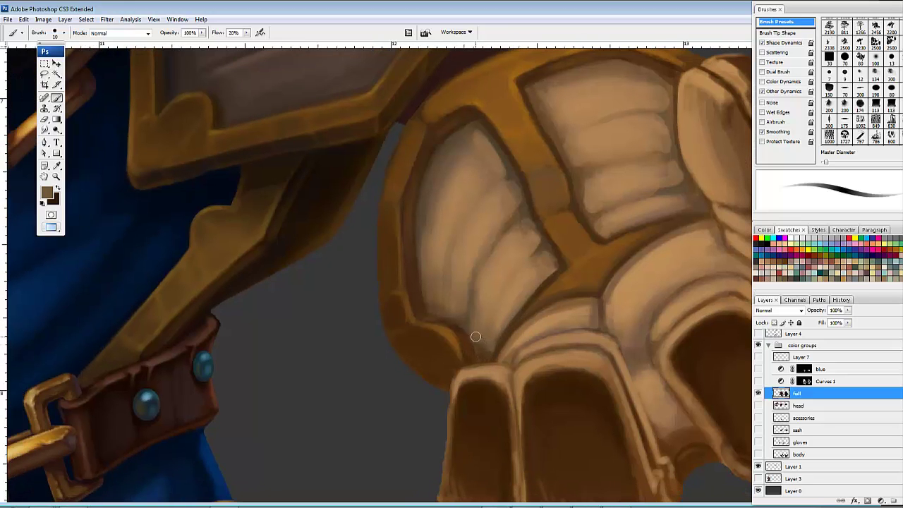
{"action": "mouse_move", "coordinate": [476, 339]}
{"action": "left_mouse_down"}
{"action": "mouse_move", "coordinate": [491, 351]}
{"action": "mouse_move", "coordinate": [481, 353]}
{"action": "mouse_move", "coordinate": [484, 335]}
{"action": "left_mouse_up"}
{"action": "mouse_move", "coordinate": [584, 328]}
{"action": "left_mouse_down"}
{"action": "mouse_move", "coordinate": [510, 353]}
{"action": "mouse_move", "coordinate": [526, 380]}
{"action": "left_mouse_up"}
Step: Soften the fold shadows at the larger panel's thumb side and the smaller panel's inner edge with sampled browns
{"action": "left_click", "coordinate": [619, 215], "text": "alt"}
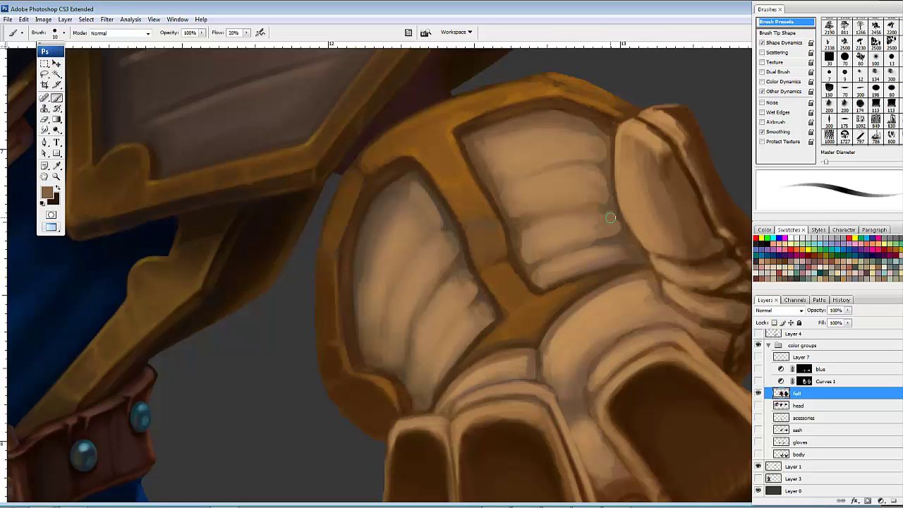
{"action": "left_click_drag", "start_coordinate": [605, 217], "coordinate": [602, 238]}
{"action": "mouse_move", "coordinate": [532, 261]}
{"action": "left_mouse_down"}
{"action": "mouse_move", "coordinate": [569, 254]}
{"action": "mouse_move", "coordinate": [593, 277]}
{"action": "left_mouse_up"}
{"action": "left_click", "coordinate": [506, 238], "text": "alt"}
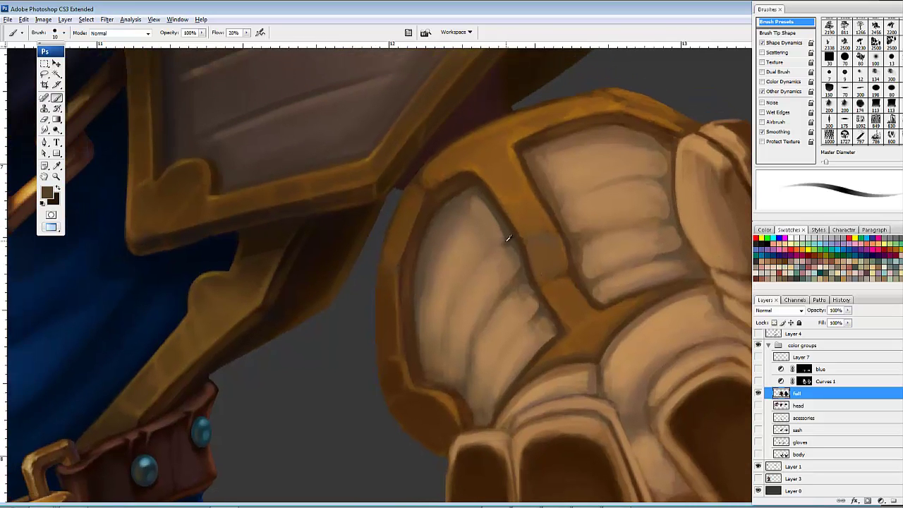
{"action": "left_click_drag", "start_coordinate": [509, 240], "coordinate": [494, 254]}
{"action": "left_click", "coordinate": [463, 319], "text": "alt"}
{"action": "left_click_drag", "start_coordinate": [608, 299], "coordinate": [597, 316]}
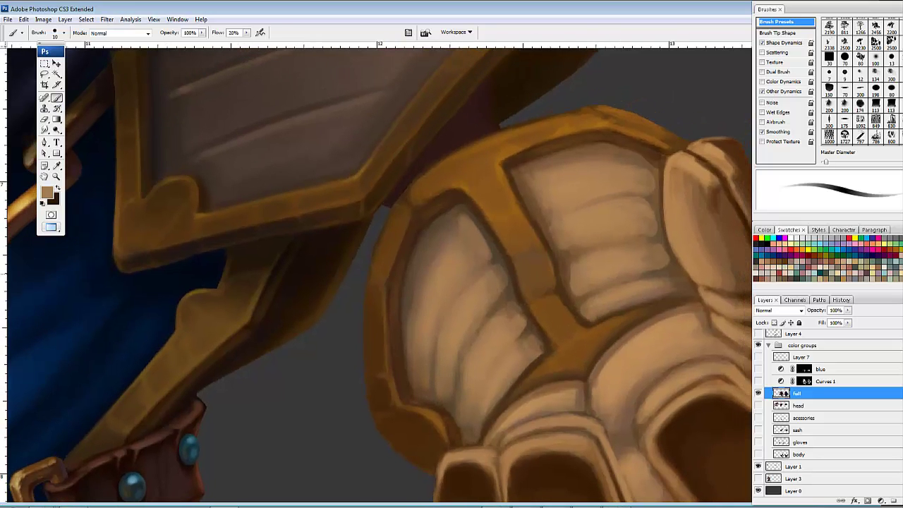
Step: Darken the fold ends along the smaller panel's inner edge and the larger panel's border with sampled brown
{"action": "left_click", "coordinate": [517, 305], "text": "alt"}
{"action": "left_click_drag", "start_coordinate": [510, 297], "coordinate": [522, 318]}
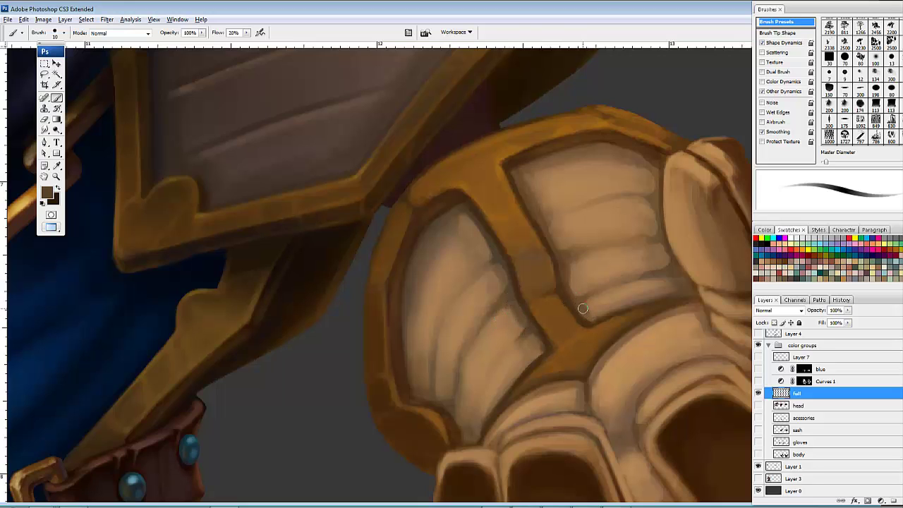
{"action": "mouse_move", "coordinate": [661, 322]}
{"action": "left_mouse_down"}
{"action": "mouse_move", "coordinate": [553, 336]}
{"action": "mouse_move", "coordinate": [602, 354]}
{"action": "left_mouse_up"}
{"action": "left_click_drag", "start_coordinate": [630, 212], "coordinate": [608, 282]}
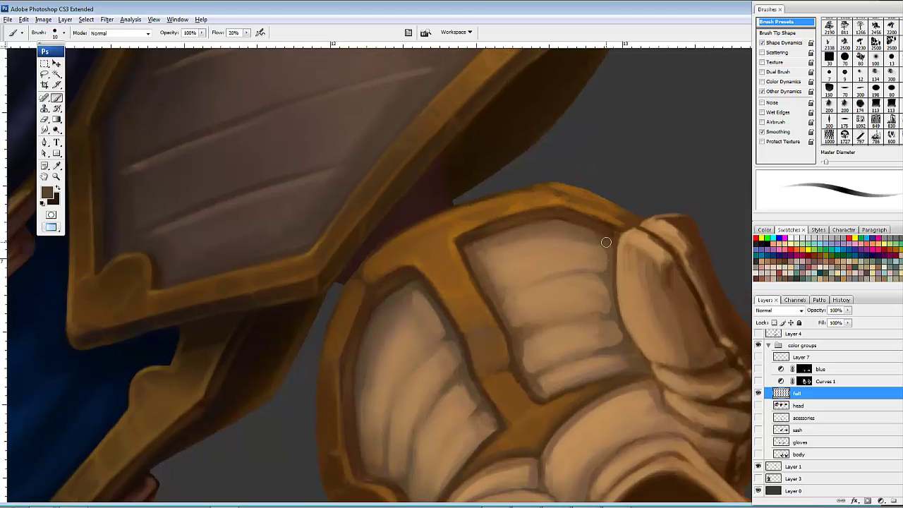
{"action": "left_click_drag", "start_coordinate": [593, 228], "coordinate": [614, 219]}
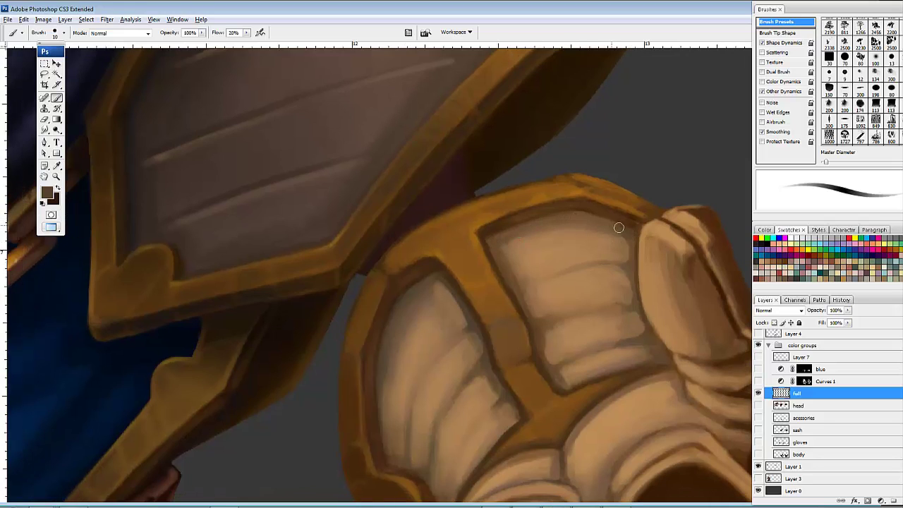
Step: Blend the upper folds of the smaller panel with sampled shadow brown and light tan
{"action": "left_click_drag", "start_coordinate": [532, 267], "coordinate": [585, 220]}
{"action": "left_click", "coordinate": [466, 240], "text": "alt"}
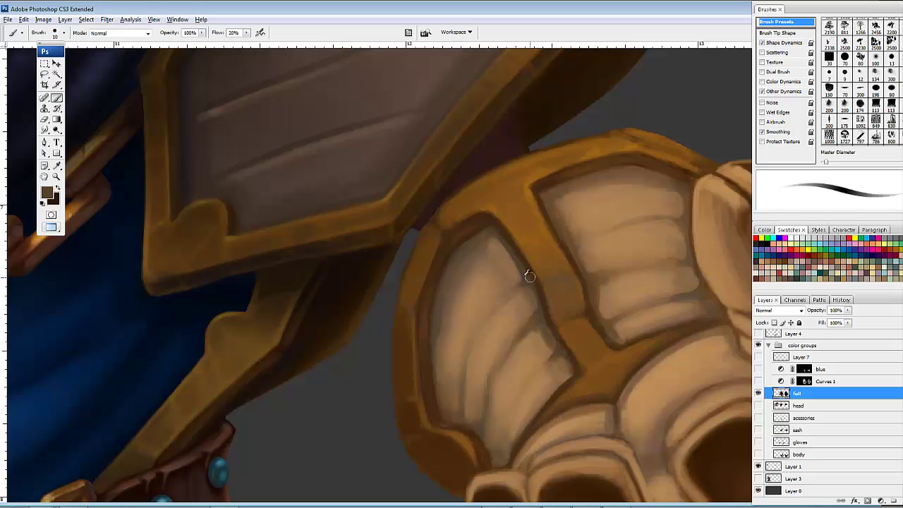
{"action": "left_click", "coordinate": [482, 277], "text": "alt"}
{"action": "left_click_drag", "start_coordinate": [488, 271], "coordinate": [503, 280]}
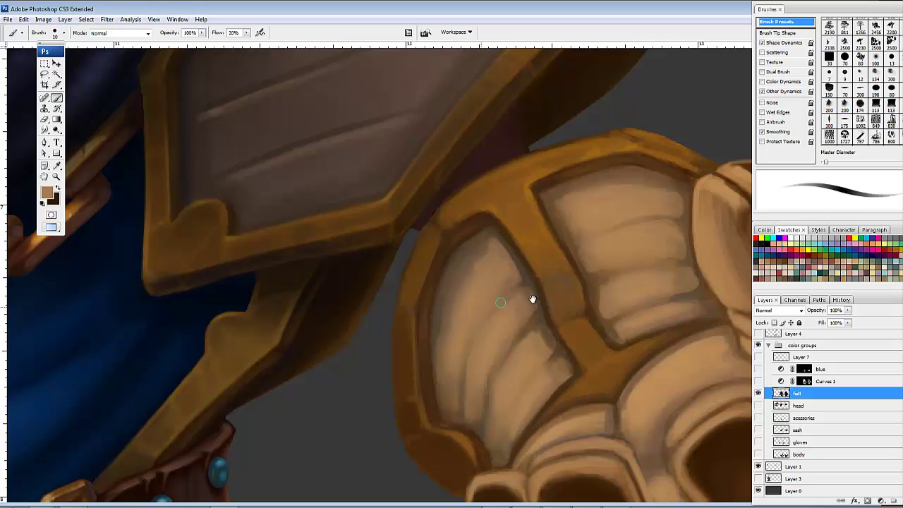
Step: Blend sampled light tan into the smaller panel's folds and the padded palm area above the fingers
{"action": "mouse_move", "coordinate": [616, 326]}
{"action": "left_mouse_down"}
{"action": "mouse_move", "coordinate": [582, 327]}
{"action": "mouse_move", "coordinate": [602, 347]}
{"action": "left_mouse_up"}
{"action": "left_click_drag", "start_coordinate": [468, 268], "coordinate": [461, 283]}
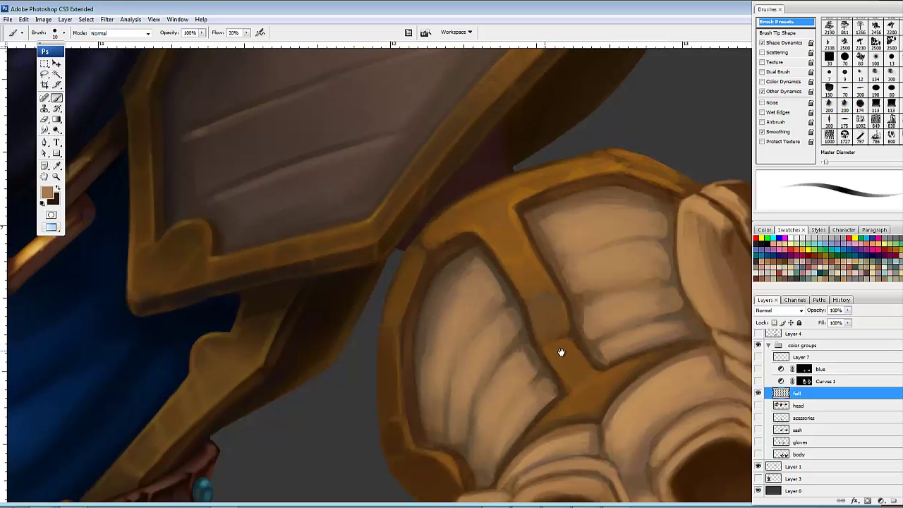
{"action": "mouse_move", "coordinate": [605, 360]}
{"action": "left_mouse_down"}
{"action": "mouse_move", "coordinate": [597, 277]}
{"action": "mouse_move", "coordinate": [572, 331]}
{"action": "left_mouse_up"}
{"action": "left_click", "coordinate": [571, 285], "text": "alt"}
{"action": "left_click_drag", "start_coordinate": [556, 297], "coordinate": [547, 311]}
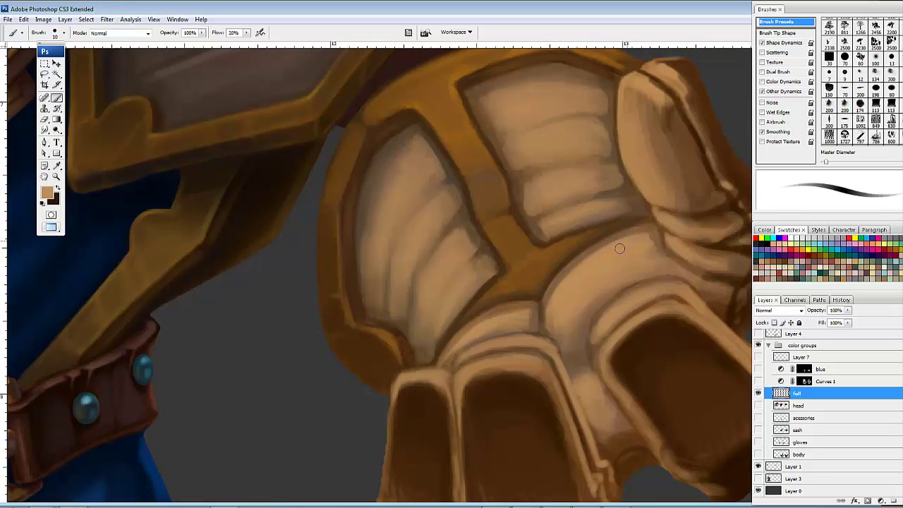
{"action": "mouse_move", "coordinate": [621, 238]}
{"action": "left_mouse_down"}
{"action": "mouse_move", "coordinate": [605, 253]}
{"action": "mouse_move", "coordinate": [630, 241]}
{"action": "left_mouse_up"}
{"action": "left_click_drag", "start_coordinate": [521, 311], "coordinate": [487, 323]}
{"action": "mouse_move", "coordinate": [616, 340]}
{"action": "left_mouse_down"}
{"action": "mouse_move", "coordinate": [595, 338]}
{"action": "mouse_move", "coordinate": [573, 300]}
{"action": "mouse_move", "coordinate": [554, 335]}
{"action": "mouse_move", "coordinate": [557, 367]}
{"action": "left_mouse_up"}
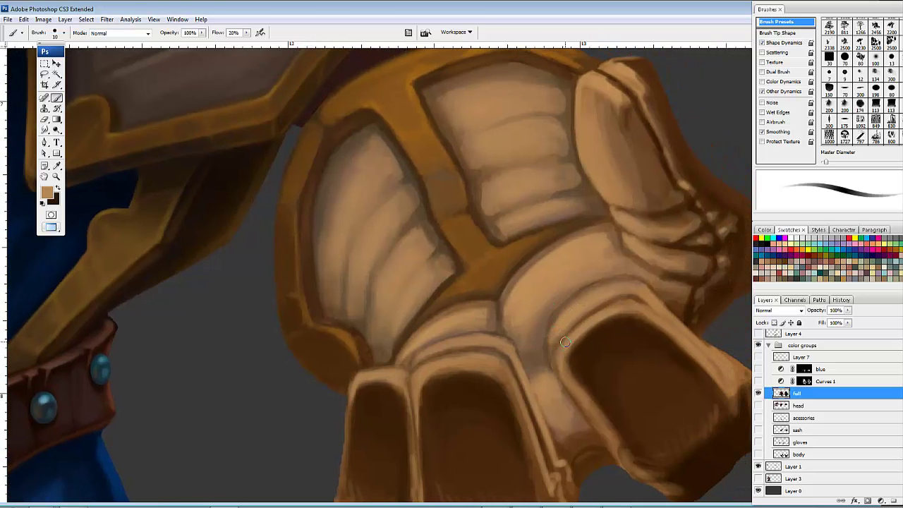
{"action": "mouse_move", "coordinate": [601, 317]}
{"action": "left_mouse_down"}
{"action": "mouse_move", "coordinate": [647, 314]}
{"action": "mouse_move", "coordinate": [612, 288]}
{"action": "mouse_move", "coordinate": [575, 312]}
{"action": "mouse_move", "coordinate": [676, 294]}
{"action": "mouse_move", "coordinate": [520, 354]}
{"action": "left_mouse_up"}
{"action": "left_click_drag", "start_coordinate": [608, 302], "coordinate": [609, 194]}
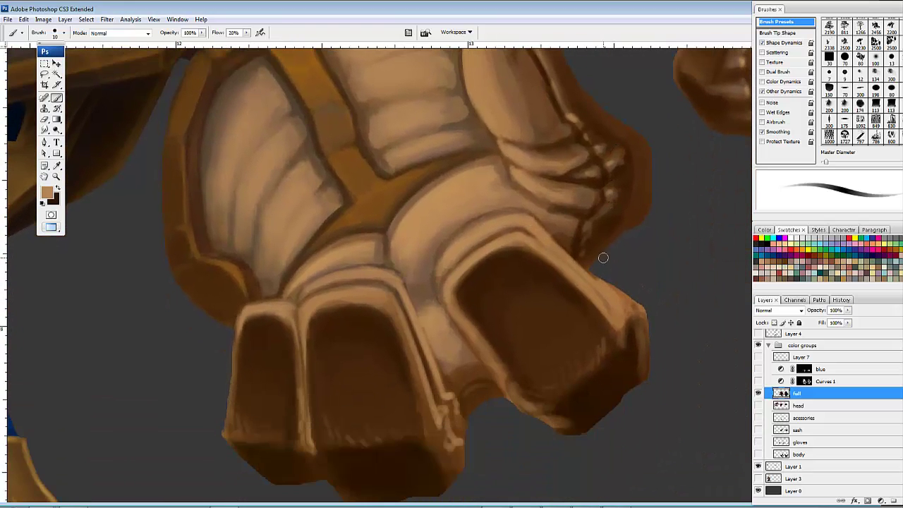
Step: Lighten the broad palm area of the back-view figure's open glove with tan, using a brush size of 35
{"action": "key", "text": "ctrl+minus"}
{"action": "key", "text": "ctrl+minus"}
{"action": "mouse_move", "coordinate": [663, 265]}
{"action": "left_mouse_down"}
{"action": "mouse_move", "coordinate": [530, 270]}
{"action": "mouse_move", "coordinate": [491, 298]}
{"action": "mouse_move", "coordinate": [542, 315]}
{"action": "left_mouse_up"}
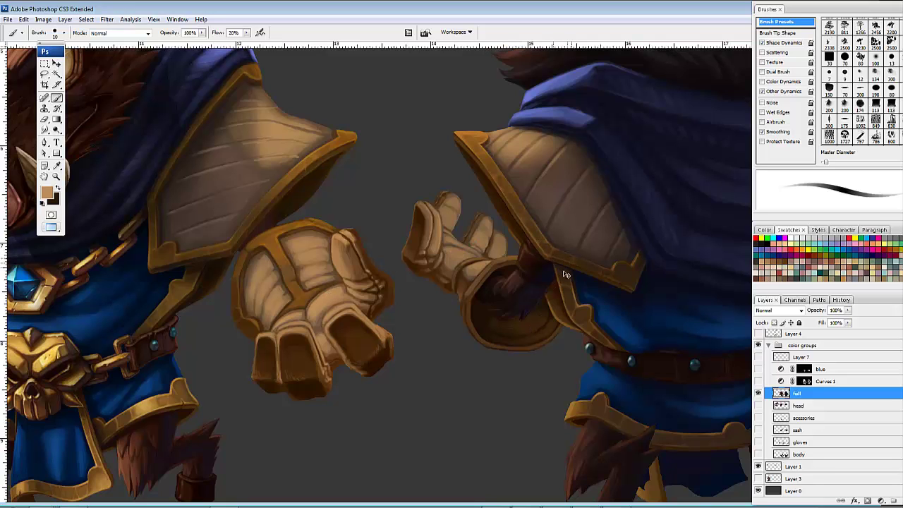
{"action": "scroll", "coordinate": [557, 273], "scroll_direction": "up", "scroll_amount": 3}
{"action": "left_click_drag", "start_coordinate": [457, 150], "coordinate": [483, 260]}
{"action": "mouse_move", "coordinate": [375, 179]}
{"action": "left_mouse_down"}
{"action": "mouse_move", "coordinate": [396, 213]}
{"action": "mouse_move", "coordinate": [388, 199]}
{"action": "left_mouse_up"}
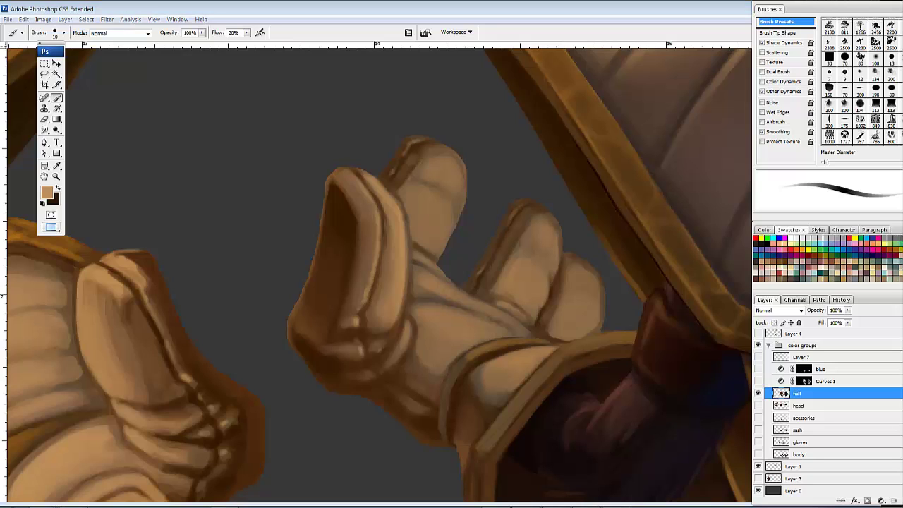
{"action": "left_click_drag", "start_coordinate": [428, 306], "coordinate": [398, 306]}
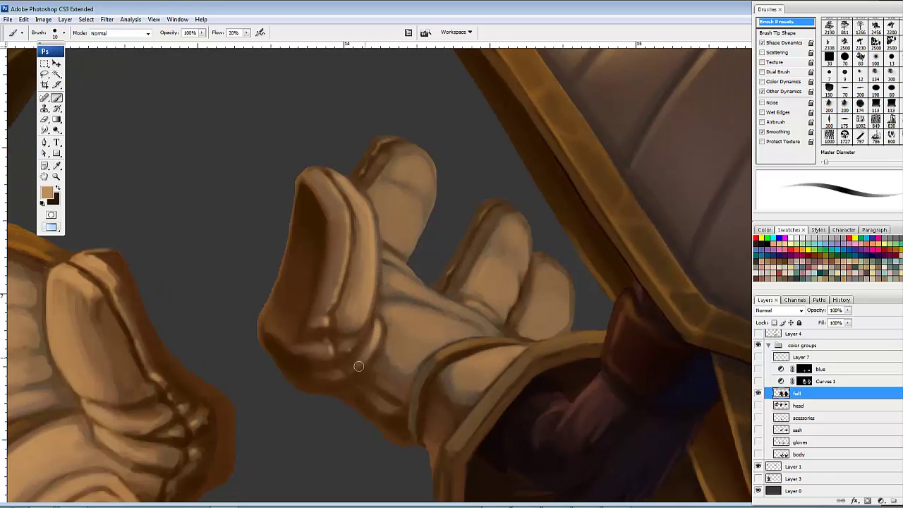
{"action": "key", "text": "bracketright"}
{"action": "key", "text": "bracketright"}
{"action": "key", "text": "bracketright"}
{"action": "key", "text": "bracketright"}
{"action": "key", "text": "bracketright"}
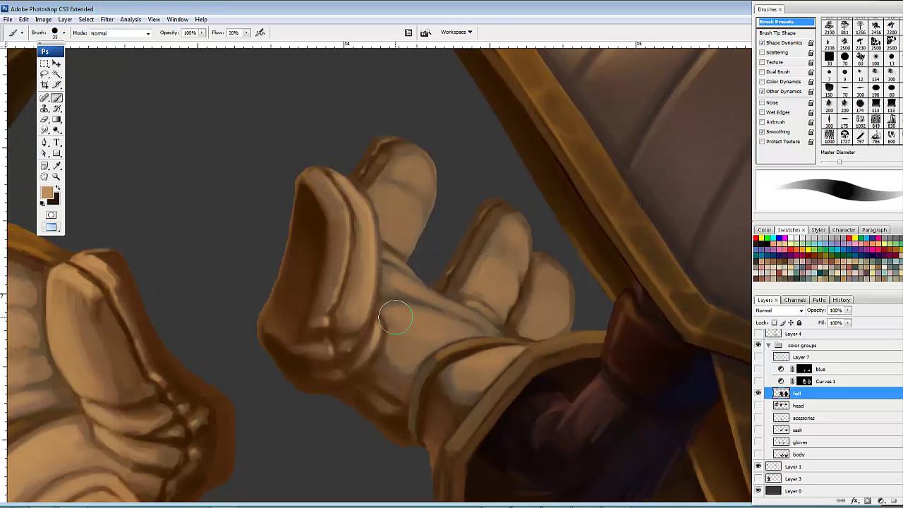
{"action": "mouse_move", "coordinate": [396, 323]}
{"action": "left_mouse_down"}
{"action": "mouse_move", "coordinate": [418, 339]}
{"action": "mouse_move", "coordinate": [416, 349]}
{"action": "mouse_move", "coordinate": [464, 325]}
{"action": "mouse_move", "coordinate": [395, 310]}
{"action": "mouse_move", "coordinate": [460, 334]}
{"action": "mouse_move", "coordinate": [419, 330]}
{"action": "mouse_move", "coordinate": [419, 323]}
{"action": "mouse_move", "coordinate": [495, 348]}
{"action": "mouse_move", "coordinate": [465, 367]}
{"action": "mouse_move", "coordinate": [482, 351]}
{"action": "mouse_move", "coordinate": [400, 283]}
{"action": "mouse_move", "coordinate": [444, 282]}
{"action": "mouse_move", "coordinate": [413, 271]}
{"action": "mouse_move", "coordinate": [392, 277]}
{"action": "mouse_move", "coordinate": [416, 297]}
{"action": "mouse_move", "coordinate": [391, 269]}
{"action": "mouse_move", "coordinate": [407, 288]}
{"action": "mouse_move", "coordinate": [467, 318]}
{"action": "mouse_move", "coordinate": [460, 306]}
{"action": "mouse_move", "coordinate": [500, 334]}
{"action": "left_mouse_up"}
Step: Brighten the finger segments and finger bases of the back-view glove with tan, using a brush size of 20
{"action": "key", "text": "bracketleft"}
{"action": "key", "text": "bracketleft"}
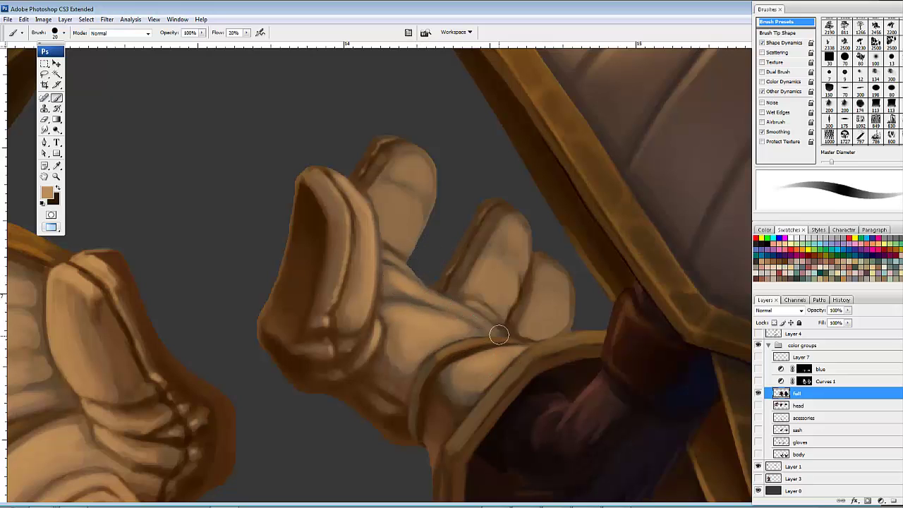
{"action": "left_click_drag", "start_coordinate": [464, 300], "coordinate": [498, 359]}
{"action": "mouse_move", "coordinate": [423, 326]}
{"action": "left_mouse_down"}
{"action": "mouse_move", "coordinate": [422, 260]}
{"action": "mouse_move", "coordinate": [433, 274]}
{"action": "mouse_move", "coordinate": [439, 303]}
{"action": "mouse_move", "coordinate": [419, 277]}
{"action": "mouse_move", "coordinate": [421, 287]}
{"action": "mouse_move", "coordinate": [417, 253]}
{"action": "mouse_move", "coordinate": [445, 264]}
{"action": "mouse_move", "coordinate": [448, 284]}
{"action": "mouse_move", "coordinate": [438, 257]}
{"action": "mouse_move", "coordinate": [442, 296]}
{"action": "mouse_move", "coordinate": [438, 231]}
{"action": "mouse_move", "coordinate": [428, 234]}
{"action": "mouse_move", "coordinate": [452, 257]}
{"action": "mouse_move", "coordinate": [428, 238]}
{"action": "mouse_move", "coordinate": [459, 235]}
{"action": "mouse_move", "coordinate": [455, 222]}
{"action": "mouse_move", "coordinate": [440, 221]}
{"action": "mouse_move", "coordinate": [432, 228]}
{"action": "mouse_move", "coordinate": [454, 227]}
{"action": "mouse_move", "coordinate": [459, 271]}
{"action": "left_mouse_up"}
{"action": "mouse_move", "coordinate": [564, 313]}
{"action": "left_mouse_down"}
{"action": "mouse_move", "coordinate": [573, 266]}
{"action": "mouse_move", "coordinate": [545, 247]}
{"action": "mouse_move", "coordinate": [553, 263]}
{"action": "mouse_move", "coordinate": [565, 270]}
{"action": "mouse_move", "coordinate": [564, 254]}
{"action": "mouse_move", "coordinate": [543, 241]}
{"action": "mouse_move", "coordinate": [544, 249]}
{"action": "left_mouse_up"}
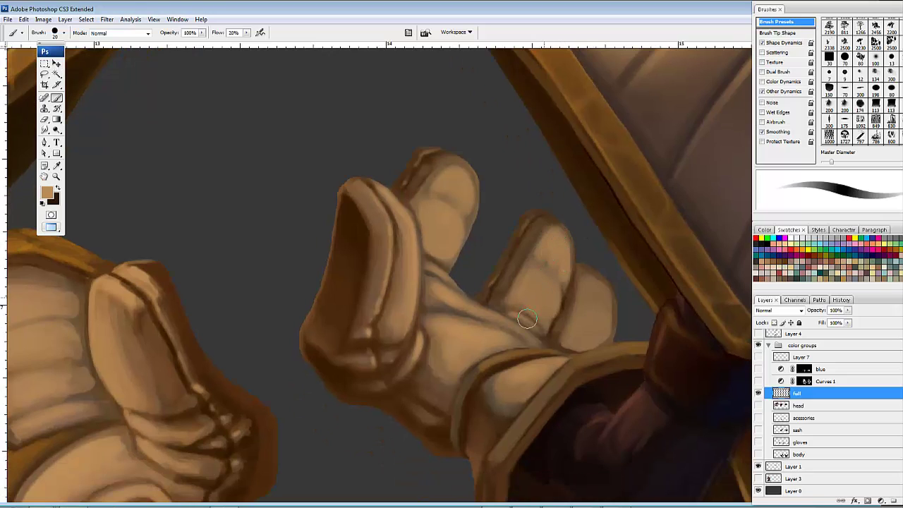
{"action": "mouse_move", "coordinate": [564, 280]}
{"action": "left_mouse_down"}
{"action": "mouse_move", "coordinate": [572, 330]}
{"action": "mouse_move", "coordinate": [603, 323]}
{"action": "mouse_move", "coordinate": [577, 317]}
{"action": "mouse_move", "coordinate": [590, 295]}
{"action": "mouse_move", "coordinate": [602, 316]}
{"action": "left_mouse_up"}
{"action": "left_click_drag", "start_coordinate": [590, 357], "coordinate": [570, 298]}
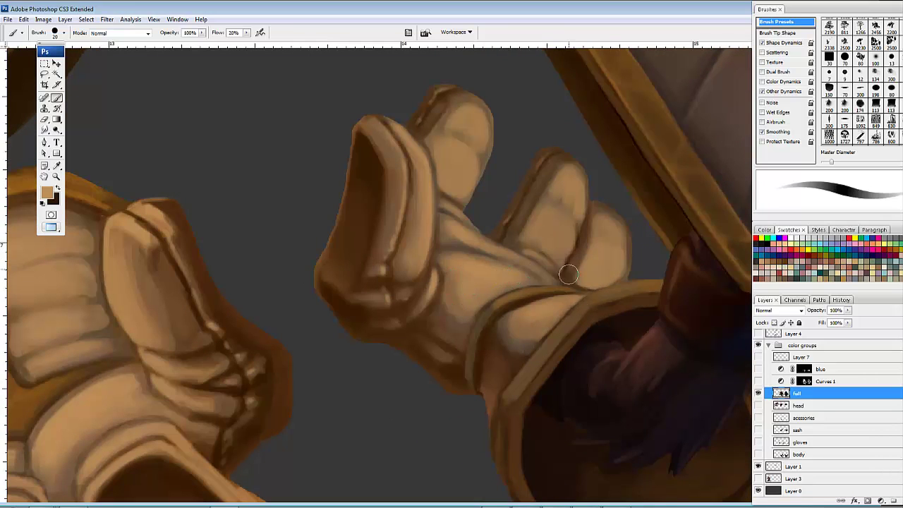
Step: Highlight the creased ridge running from the thumb to the finger bases of the back-view glove, using a fine tan brush
{"action": "key", "text": "bracketleft"}
{"action": "key", "text": "bracketleft"}
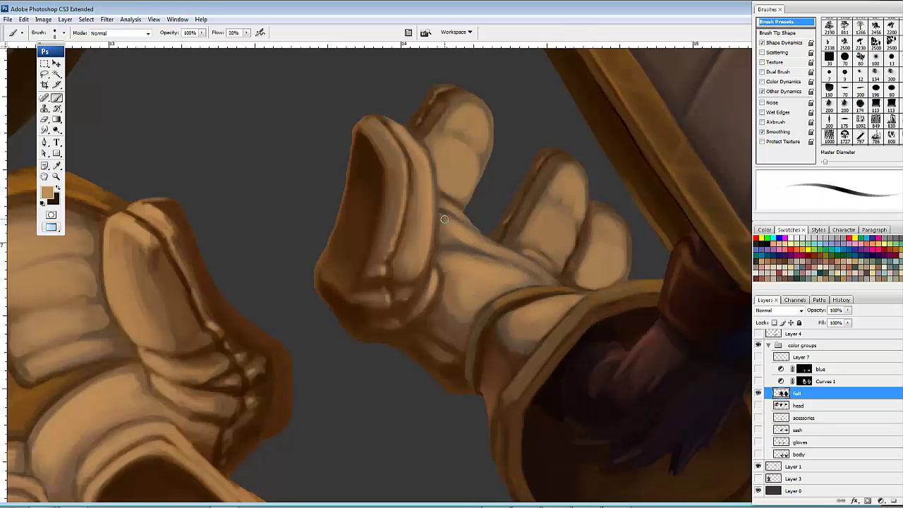
{"action": "left_click_drag", "start_coordinate": [445, 219], "coordinate": [550, 282]}
{"action": "scroll", "coordinate": [497, 206], "scroll_direction": "up", "scroll_amount": 1}
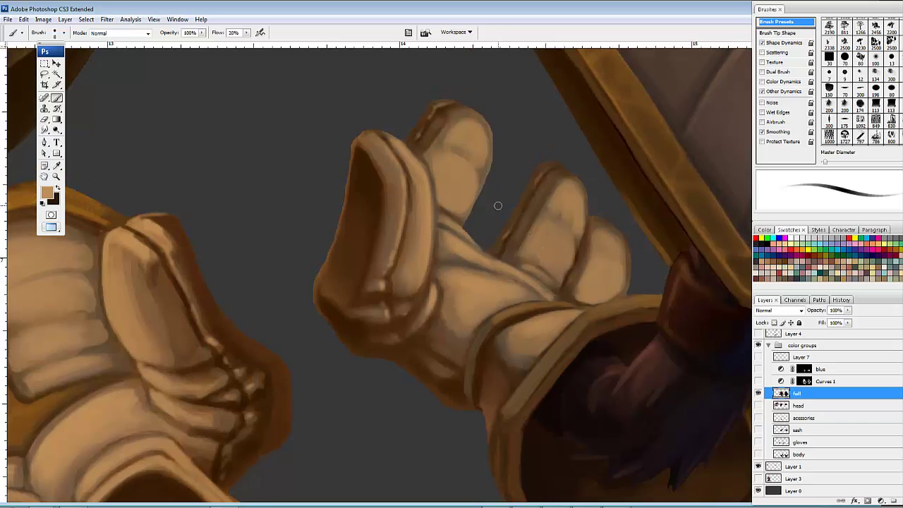
Step: Touch up the outer seam edges of the back-view glove's two raised fingers, using a brush size of 6
{"action": "key", "text": "bracketleft"}
{"action": "left_click_drag", "start_coordinate": [502, 241], "coordinate": [500, 249]}
{"action": "left_click_drag", "start_coordinate": [538, 180], "coordinate": [538, 175]}
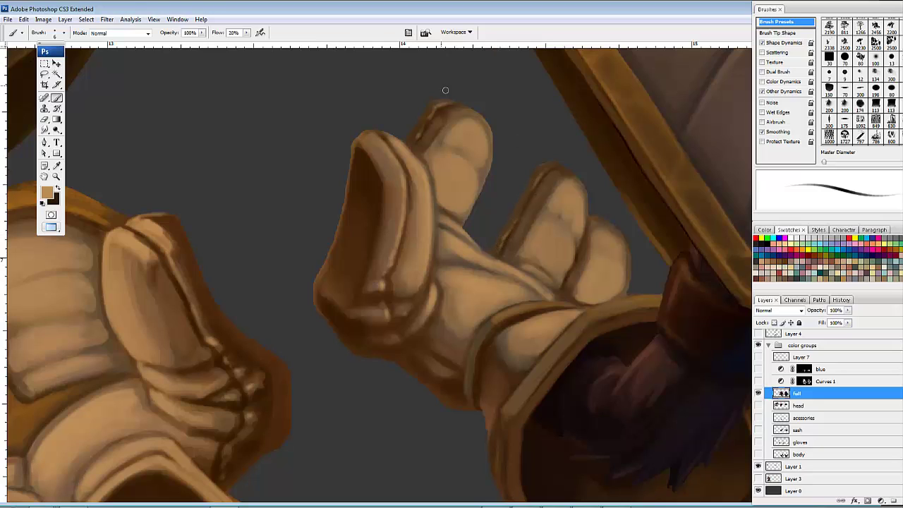
{"action": "left_click_drag", "start_coordinate": [432, 110], "coordinate": [416, 135]}
{"action": "left_click_drag", "start_coordinate": [586, 310], "coordinate": [583, 258]}
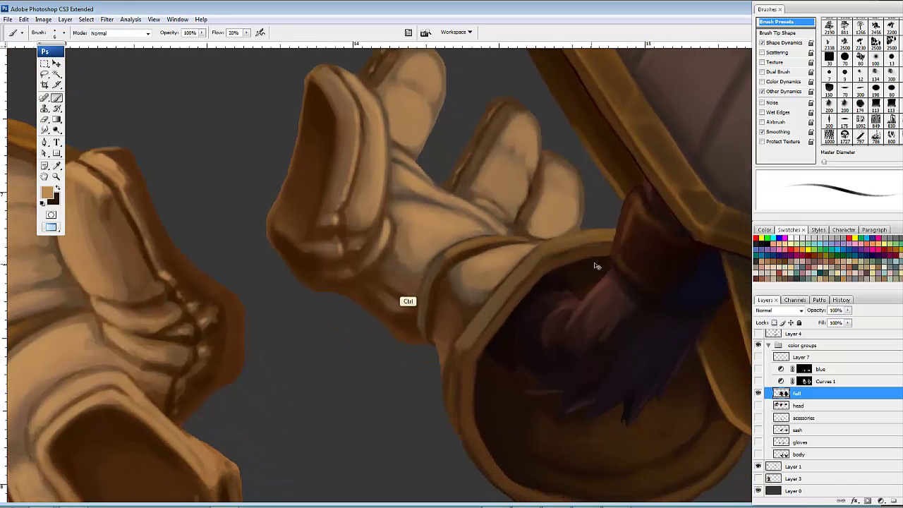
Step: Examine the gloves on both full figures, front and back, for overall balance
{"action": "key", "text": "ctrl+minus"}
{"action": "key", "text": "ctrl+minus"}
{"action": "left_click_drag", "start_coordinate": [554, 295], "coordinate": [532, 318]}
{"action": "key", "text": "ctrl+minus"}
{"action": "key", "text": "ctrl+minus"}
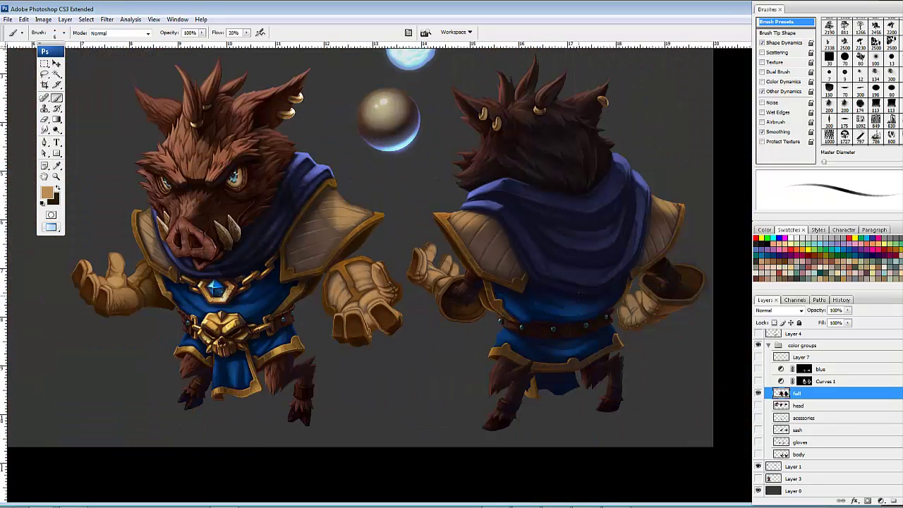
{"action": "mouse_move", "coordinate": [569, 281]}
{"action": "left_mouse_down"}
{"action": "mouse_move", "coordinate": [570, 302]}
{"action": "mouse_move", "coordinate": [579, 296]}
{"action": "mouse_move", "coordinate": [580, 304]}
{"action": "mouse_move", "coordinate": [561, 294]}
{"action": "left_mouse_up"}
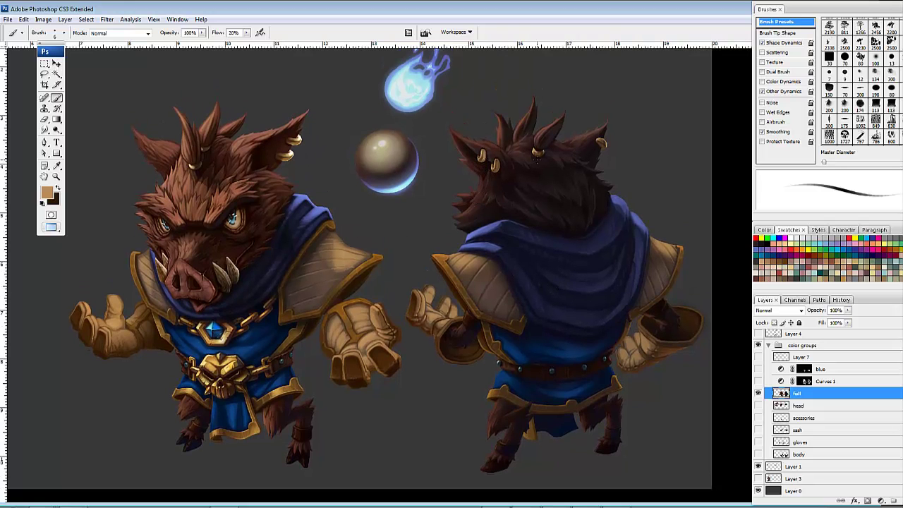
{"action": "key", "text": "ctrl+plus"}
{"action": "key", "text": "ctrl+plus"}
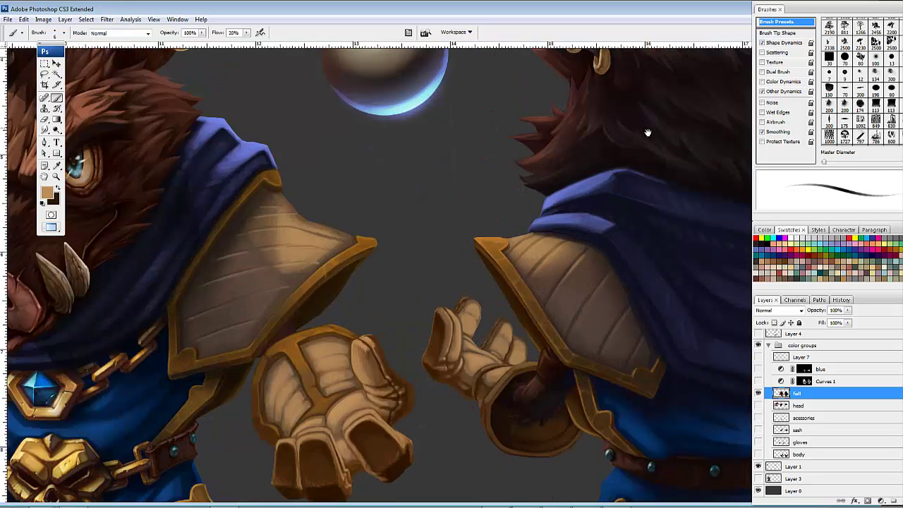
{"action": "left_click_drag", "start_coordinate": [647, 133], "coordinate": [552, 293]}
Step: Darken the fur around the upper edge of the outermost earring on the back-view head with sampled dark brown
{"action": "left_click", "coordinate": [781, 393], "text": "ctrl"}
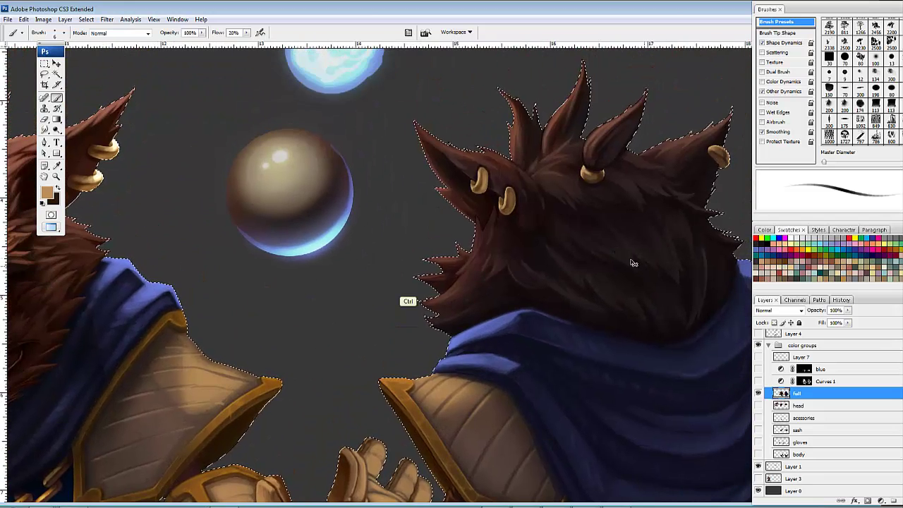
{"action": "key", "text": "ctrl+d"}
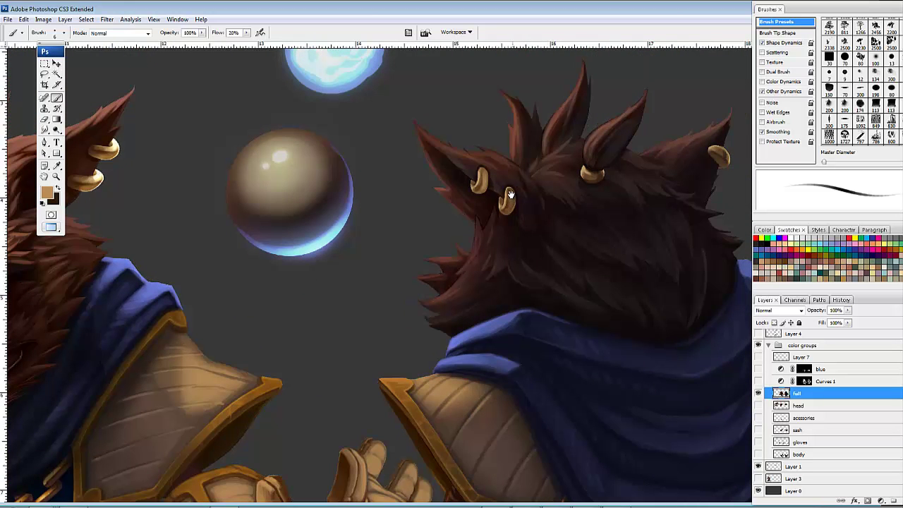
{"action": "left_click_drag", "start_coordinate": [515, 190], "coordinate": [510, 246]}
{"action": "key", "text": "ctrl+plus"}
{"action": "key", "text": "ctrl+plus"}
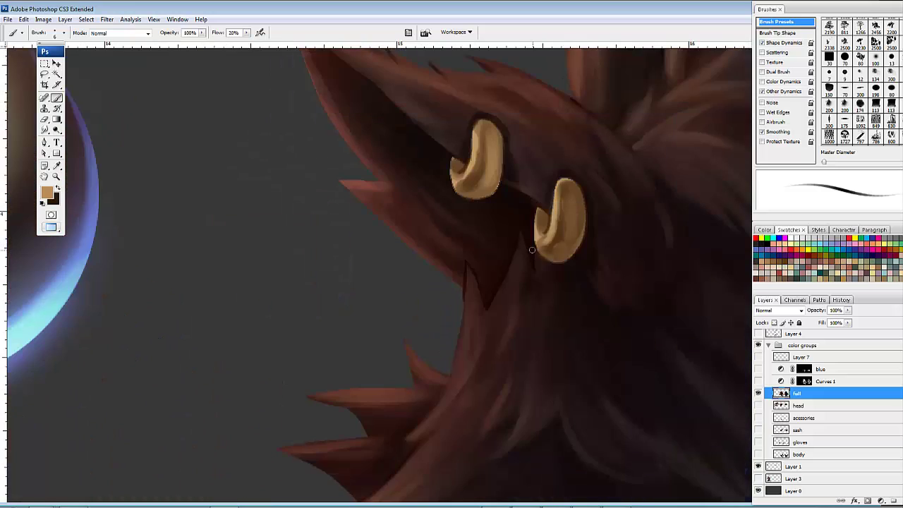
{"action": "mouse_move", "coordinate": [605, 239]}
{"action": "left_mouse_down"}
{"action": "mouse_move", "coordinate": [569, 272]}
{"action": "mouse_move", "coordinate": [587, 294]}
{"action": "left_mouse_up"}
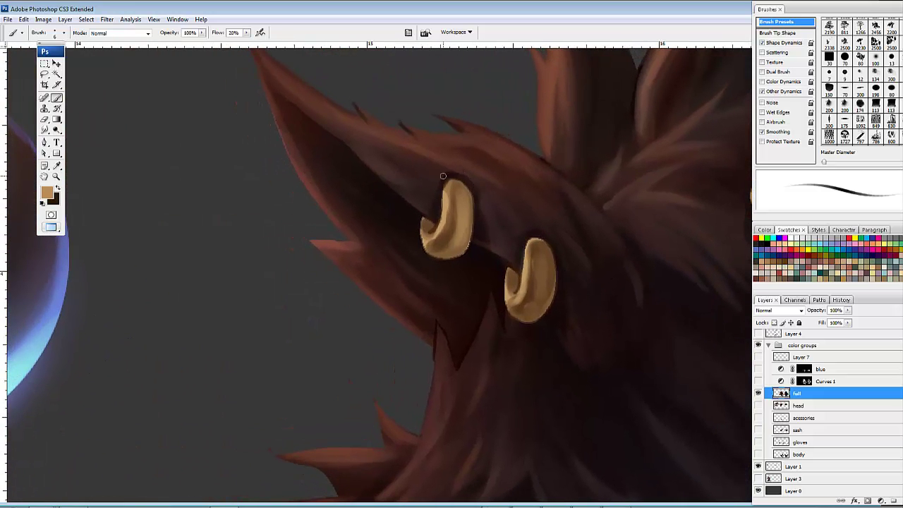
{"action": "left_click", "coordinate": [469, 183], "text": "alt"}
{"action": "mouse_move", "coordinate": [450, 174]}
{"action": "left_mouse_down"}
{"action": "mouse_move", "coordinate": [487, 227]}
{"action": "mouse_move", "coordinate": [459, 179]}
{"action": "mouse_move", "coordinate": [474, 205]}
{"action": "left_mouse_up"}
Step: Refine the lower, inner and side edges of the outermost earring with sampled dark fur colours, using a brush size of 10
{"action": "left_click", "coordinate": [465, 179], "text": "alt"}
{"action": "key", "text": "bracketright"}
{"action": "key", "text": "bracketright"}
{"action": "key", "text": "bracketright"}
{"action": "key", "text": "bracketright"}
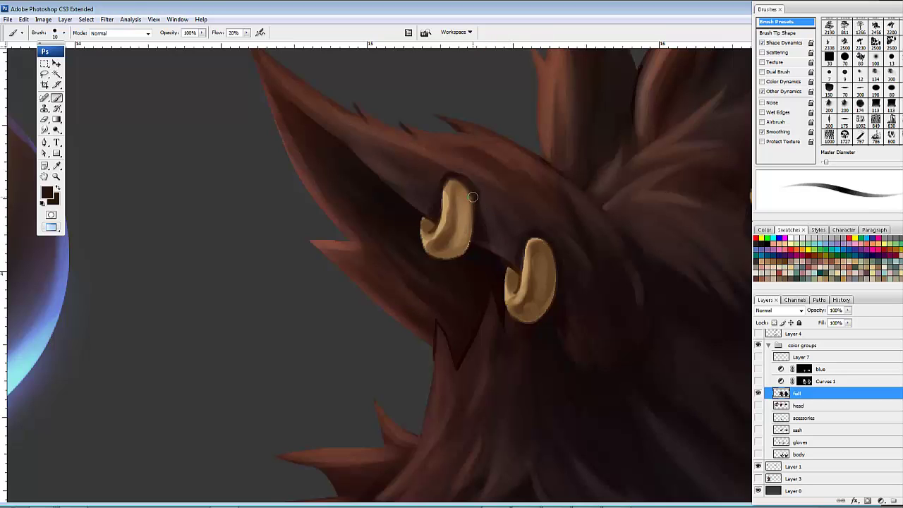
{"action": "left_click", "coordinate": [473, 250], "text": "alt"}
{"action": "mouse_move", "coordinate": [465, 252]}
{"action": "left_mouse_down"}
{"action": "mouse_move", "coordinate": [427, 258]}
{"action": "mouse_move", "coordinate": [466, 251]}
{"action": "mouse_move", "coordinate": [429, 259]}
{"action": "mouse_move", "coordinate": [464, 255]}
{"action": "mouse_move", "coordinate": [426, 254]}
{"action": "mouse_move", "coordinate": [416, 221]}
{"action": "mouse_move", "coordinate": [421, 250]}
{"action": "mouse_move", "coordinate": [421, 230]}
{"action": "mouse_move", "coordinate": [426, 257]}
{"action": "left_mouse_up"}
{"action": "left_click", "coordinate": [421, 230], "text": "alt"}
{"action": "mouse_move", "coordinate": [418, 220]}
{"action": "left_mouse_down"}
{"action": "mouse_move", "coordinate": [426, 252]}
{"action": "mouse_move", "coordinate": [419, 204]}
{"action": "mouse_move", "coordinate": [401, 219]}
{"action": "mouse_move", "coordinate": [412, 232]}
{"action": "mouse_move", "coordinate": [434, 227]}
{"action": "left_mouse_up"}
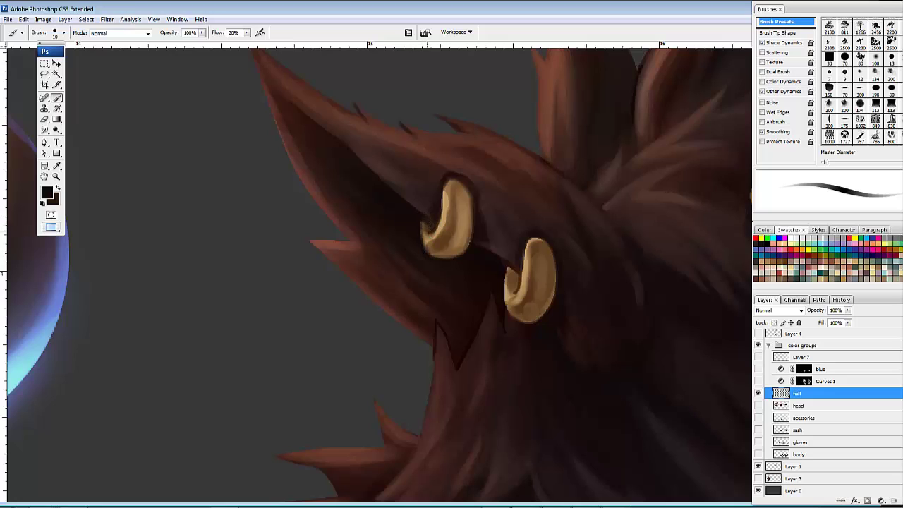
{"action": "left_click", "coordinate": [424, 203], "text": "alt"}
{"action": "left_click_drag", "start_coordinate": [466, 184], "coordinate": [471, 233]}
Step: Shade the top and lower curve of the outermost earring with sampled dark brown, using a brush size of 30
{"action": "left_click", "coordinate": [490, 192], "text": "alt"}
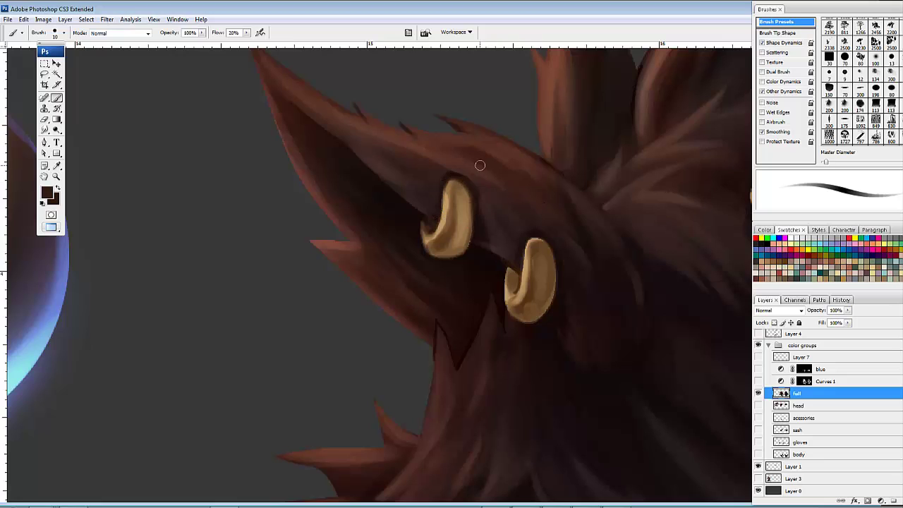
{"action": "key", "text": "bracketright"}
{"action": "key", "text": "bracketright"}
{"action": "left_click", "coordinate": [458, 174], "text": "alt"}
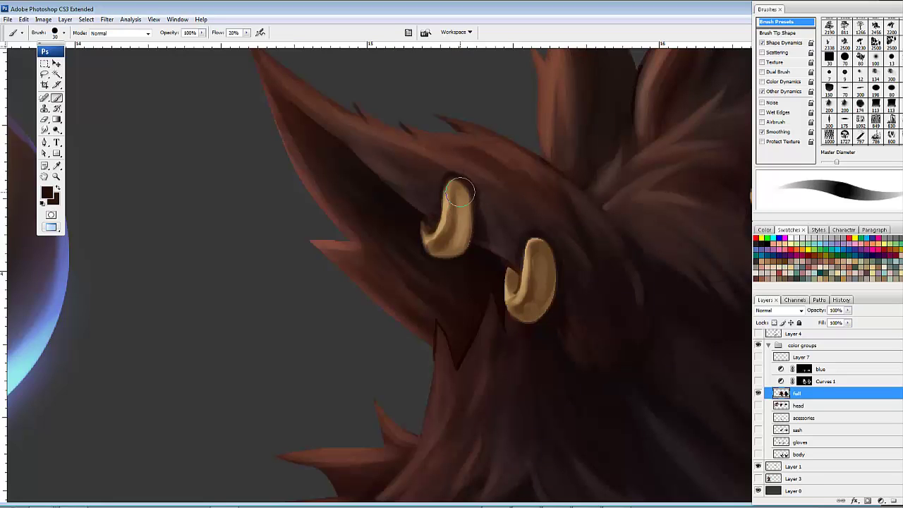
{"action": "mouse_move", "coordinate": [460, 191]}
{"action": "left_mouse_down"}
{"action": "mouse_move", "coordinate": [460, 221]}
{"action": "mouse_move", "coordinate": [441, 247]}
{"action": "left_mouse_up"}
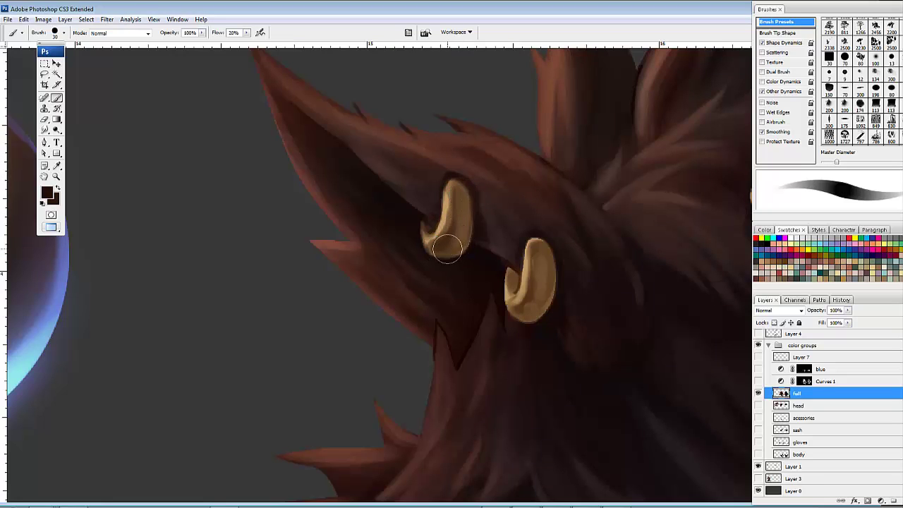
Step: Shade the second earring on the same ear and soften the neighbouring ring with sampled dark browns
{"action": "key", "text": "ctrl+minus"}
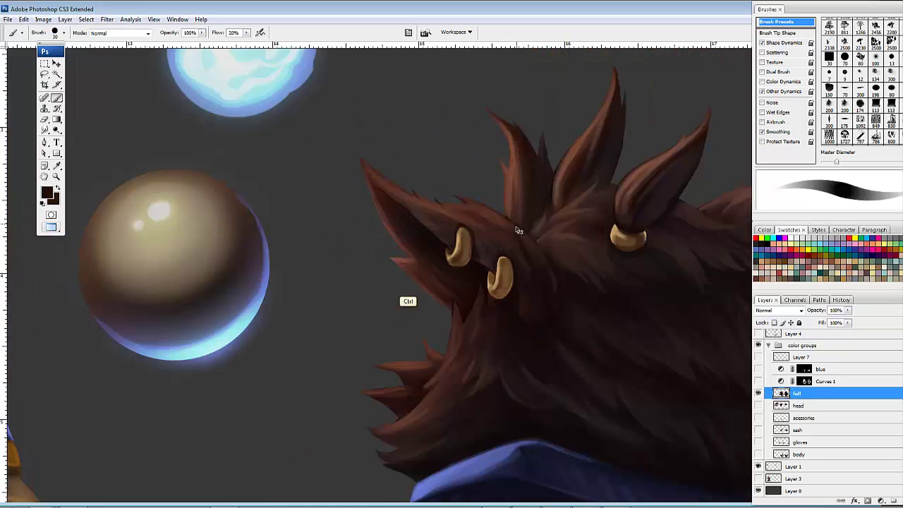
{"action": "key", "text": "ctrl+minus"}
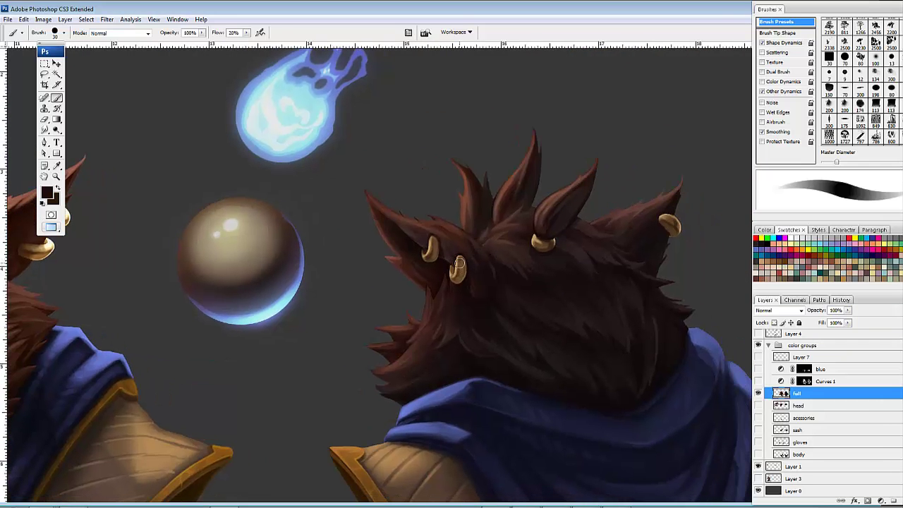
{"action": "mouse_move", "coordinate": [464, 277]}
{"action": "left_mouse_down"}
{"action": "mouse_move", "coordinate": [456, 283]}
{"action": "mouse_move", "coordinate": [464, 280]}
{"action": "mouse_move", "coordinate": [436, 258]}
{"action": "left_mouse_up"}
{"action": "left_click", "coordinate": [465, 291], "text": "alt"}
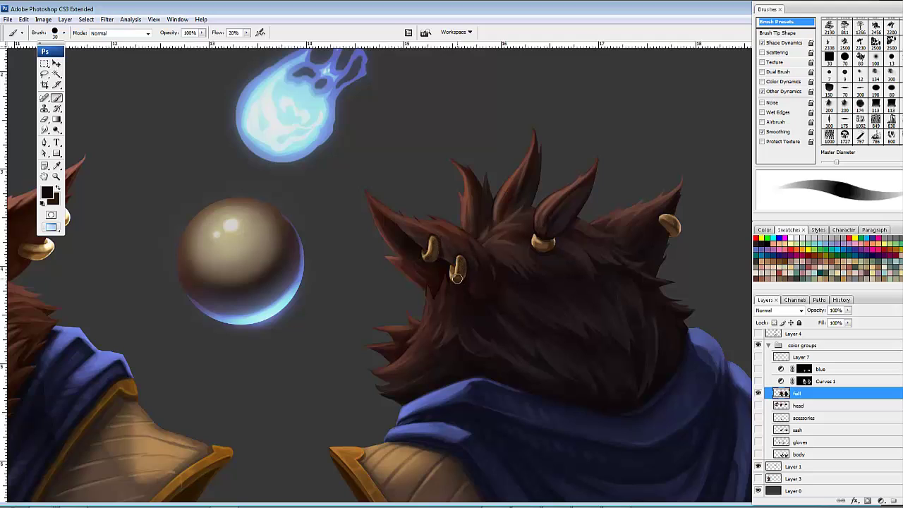
{"action": "left_click", "coordinate": [446, 263], "text": "alt"}
{"action": "left_click_drag", "start_coordinate": [460, 279], "coordinate": [458, 279]}
Step: Shade the gold ring at the base of the hair tuft with sampled brown
{"action": "left_click_drag", "start_coordinate": [585, 266], "coordinate": [495, 239]}
{"action": "left_click", "coordinate": [419, 254], "text": "alt"}
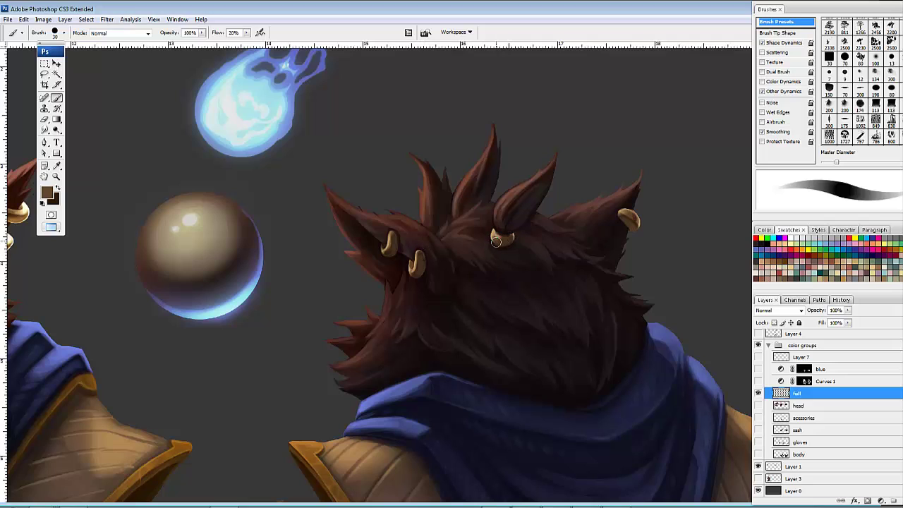
{"action": "left_click", "coordinate": [407, 298], "text": "alt"}
{"action": "left_click_drag", "start_coordinate": [494, 239], "coordinate": [507, 239]}
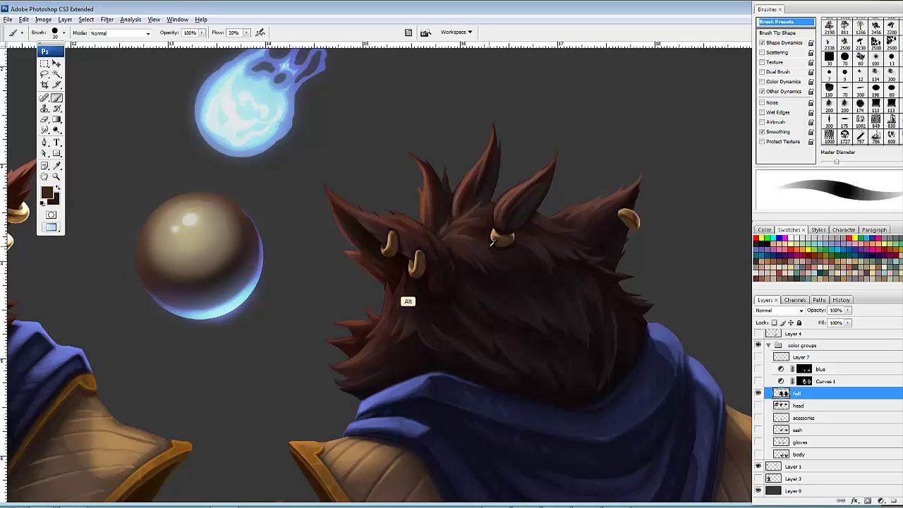
{"action": "left_click", "coordinate": [494, 238], "text": "alt"}
{"action": "left_click", "coordinate": [493, 241], "text": "alt"}
{"action": "left_click_drag", "start_coordinate": [492, 243], "coordinate": [507, 244]}
{"action": "key", "text": "ctrl+z"}
Step: Darken the lower edge of the hair tuft's ring with sampled dark fur brown
{"action": "left_click", "coordinate": [490, 245], "text": "alt"}
{"action": "left_click_drag", "start_coordinate": [492, 244], "coordinate": [501, 248]}
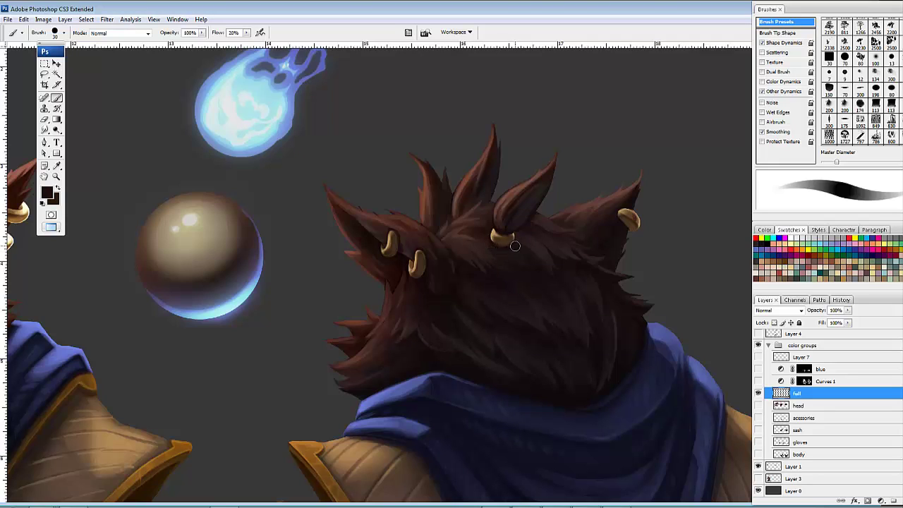
{"action": "mouse_move", "coordinate": [492, 244]}
{"action": "left_mouse_down"}
{"action": "mouse_move", "coordinate": [520, 240]}
{"action": "mouse_move", "coordinate": [511, 243]}
{"action": "left_mouse_up"}
{"action": "left_click", "coordinate": [515, 242], "text": "alt"}
{"action": "left_click", "coordinate": [527, 209], "text": "alt"}
Step: Reshape the gold ring on the far ear in the back view with sampled dark fur brown and gold tones
{"action": "left_click_drag", "start_coordinate": [566, 223], "coordinate": [494, 229]}
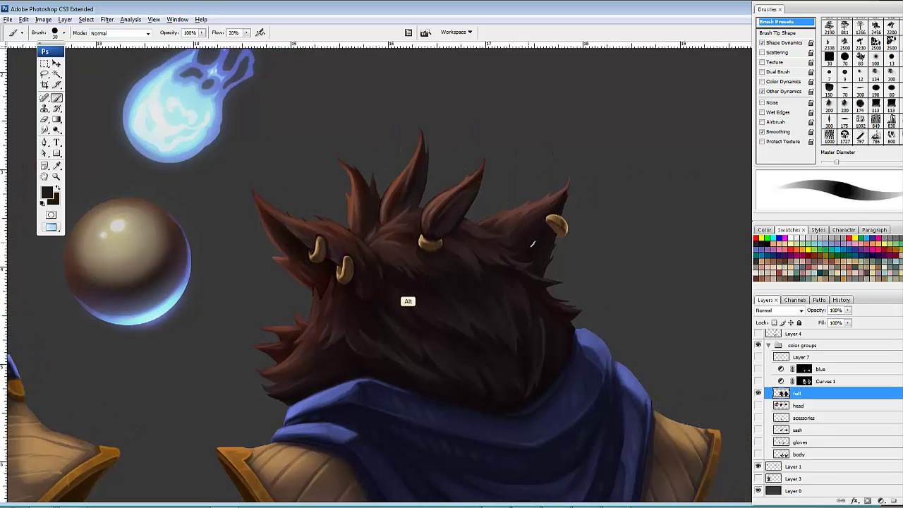
{"action": "left_click", "coordinate": [547, 229], "text": "alt"}
{"action": "mouse_move", "coordinate": [554, 226]}
{"action": "left_mouse_down"}
{"action": "mouse_move", "coordinate": [562, 235]}
{"action": "mouse_move", "coordinate": [550, 228]}
{"action": "left_mouse_up"}
{"action": "left_click", "coordinate": [558, 230], "text": "alt"}
{"action": "left_click", "coordinate": [554, 235], "text": "alt"}
{"action": "mouse_move", "coordinate": [551, 214]}
{"action": "left_mouse_down"}
{"action": "mouse_move", "coordinate": [561, 217]}
{"action": "mouse_move", "coordinate": [555, 204]}
{"action": "mouse_move", "coordinate": [545, 221]}
{"action": "left_mouse_up"}
{"action": "left_click", "coordinate": [554, 212], "text": "alt"}
{"action": "left_click", "coordinate": [546, 212], "text": "alt"}
{"action": "left_click", "coordinate": [548, 226], "text": "alt"}
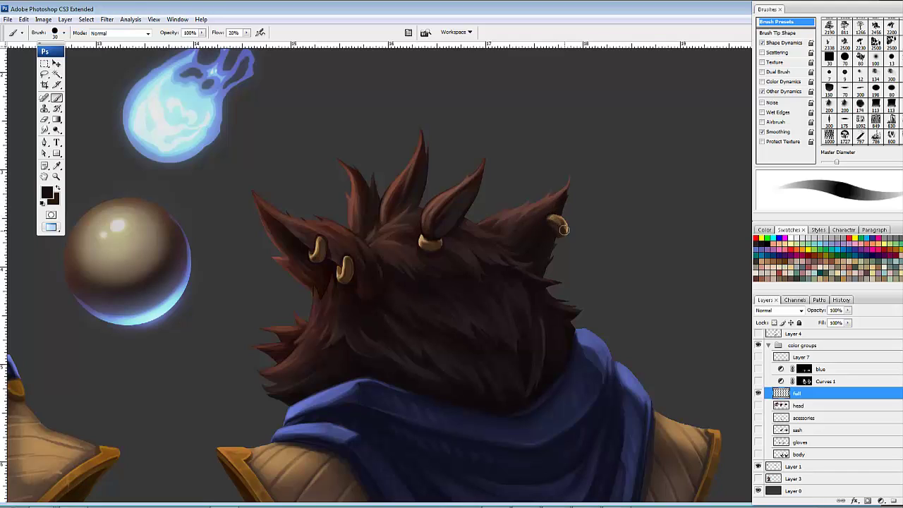
Step: Round out the far ear ring's curve and shade its inner edge with sampled golds and browns
{"action": "left_click_drag", "start_coordinate": [564, 229], "coordinate": [561, 225]}
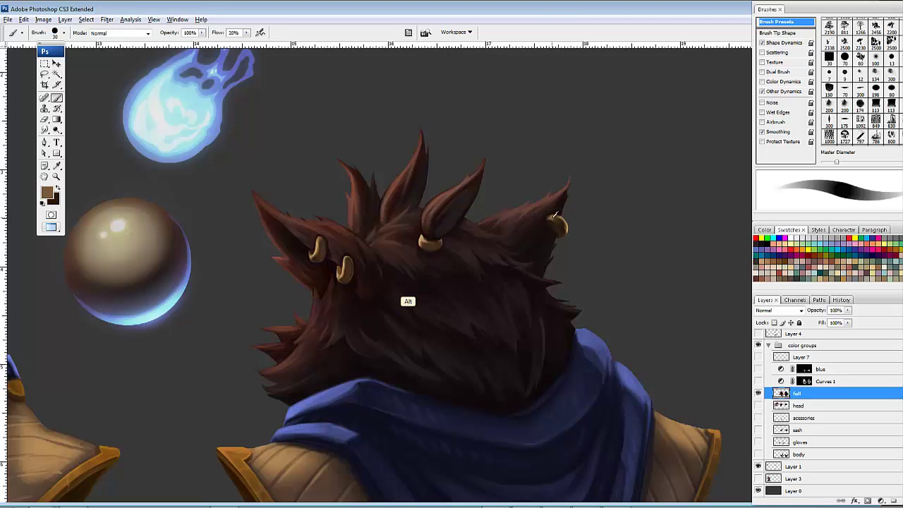
{"action": "left_click", "coordinate": [558, 224], "text": "alt"}
{"action": "left_click_drag", "start_coordinate": [558, 223], "coordinate": [557, 221]}
{"action": "left_click", "coordinate": [569, 227], "text": "alt"}
{"action": "left_click", "coordinate": [554, 218]}
{"action": "mouse_move", "coordinate": [555, 220]}
{"action": "left_mouse_down"}
{"action": "mouse_move", "coordinate": [563, 225]}
{"action": "mouse_move", "coordinate": [541, 234]}
{"action": "mouse_move", "coordinate": [570, 226]}
{"action": "left_mouse_up"}
{"action": "left_click", "coordinate": [567, 223], "text": "alt"}
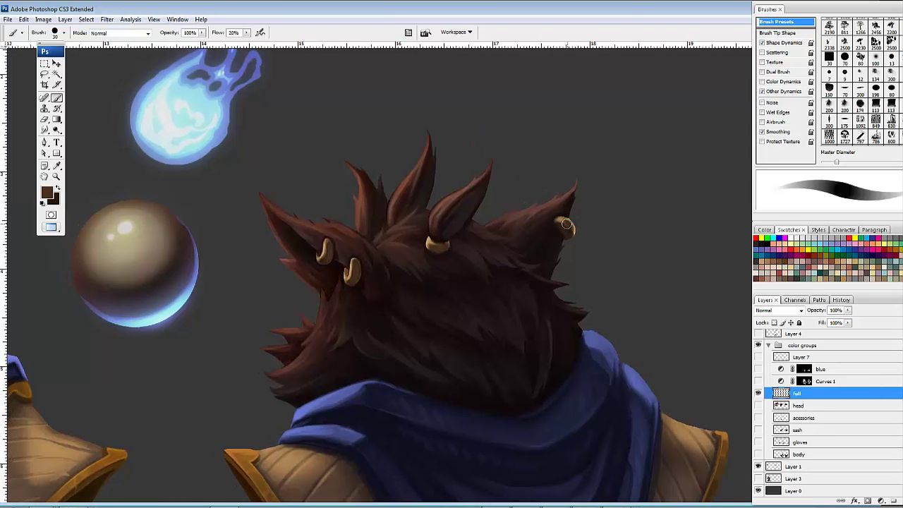
{"action": "left_click", "coordinate": [572, 229], "text": "alt"}
{"action": "left_click", "coordinate": [565, 224]}
{"action": "left_click_drag", "start_coordinate": [567, 230], "coordinate": [560, 225]}
{"action": "left_click", "coordinate": [562, 221], "text": "alt"}
{"action": "left_click", "coordinate": [573, 234], "text": "alt"}
Step: Touch up the outermost earring on the opposite ear with sampled gold tones
{"action": "left_click_drag", "start_coordinate": [431, 263], "coordinate": [553, 278]}
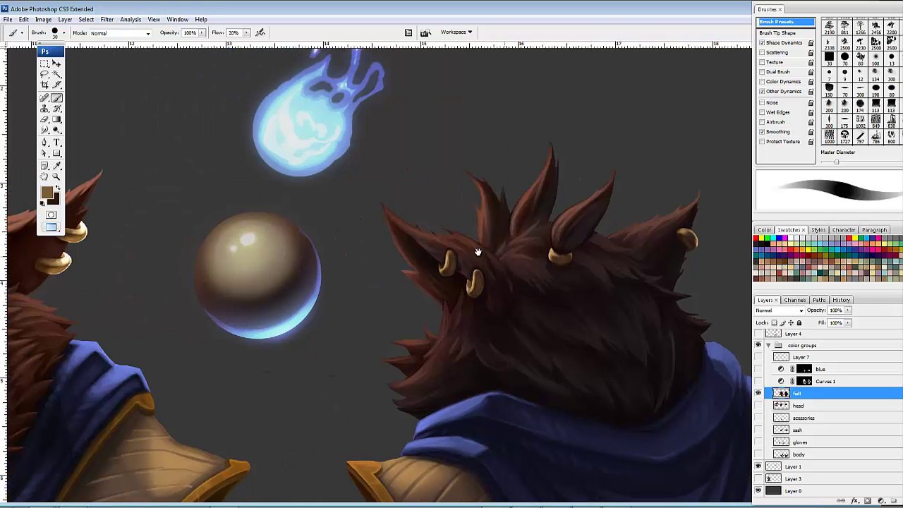
{"action": "left_click", "coordinate": [457, 259], "text": "alt"}
{"action": "left_click", "coordinate": [460, 269]}
{"action": "left_click", "coordinate": [454, 258], "text": "alt"}
{"action": "left_click", "coordinate": [452, 263], "text": "alt"}
{"action": "left_click", "coordinate": [455, 265]}
Step: Detail the fur below the two earrings with sampled dark and reddish browns, using a brush size of 10
{"action": "key", "text": "bracketleft"}
{"action": "key", "text": "bracketleft"}
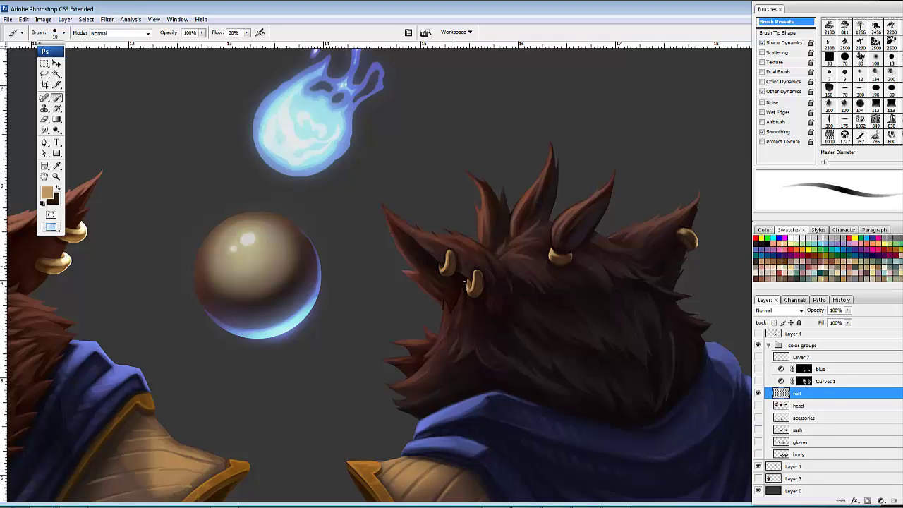
{"action": "left_click", "coordinate": [405, 300], "text": "alt"}
{"action": "left_click_drag", "start_coordinate": [480, 301], "coordinate": [476, 302]}
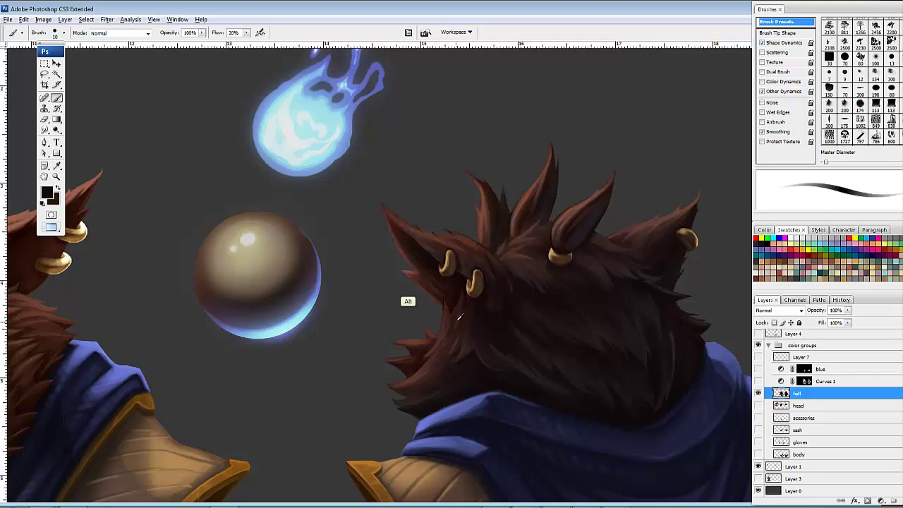
{"action": "left_click", "coordinate": [402, 304], "text": "alt"}
{"action": "mouse_move", "coordinate": [453, 311]}
{"action": "left_mouse_down"}
{"action": "mouse_move", "coordinate": [466, 305]}
{"action": "mouse_move", "coordinate": [457, 329]}
{"action": "left_mouse_up"}
{"action": "left_click", "coordinate": [440, 314], "text": "alt"}
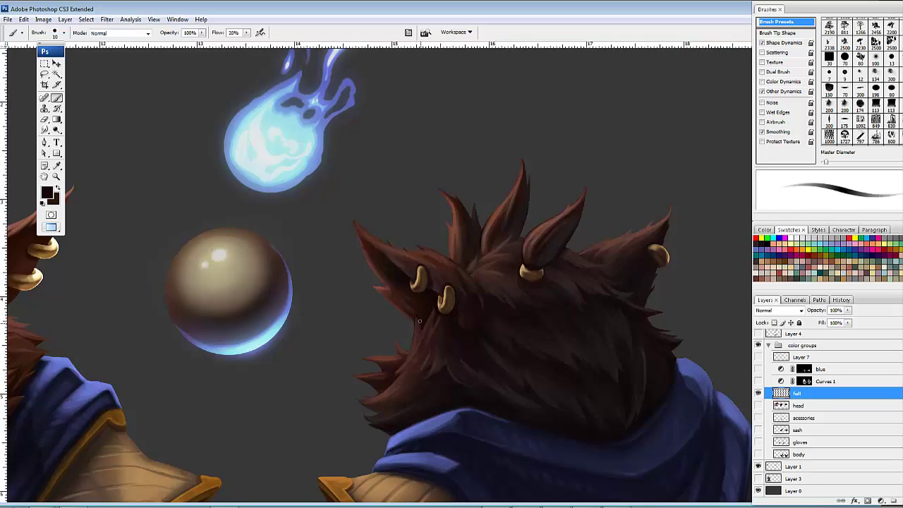
{"action": "left_click", "coordinate": [381, 285], "text": "alt"}
{"action": "left_click_drag", "start_coordinate": [403, 370], "coordinate": [430, 327]}
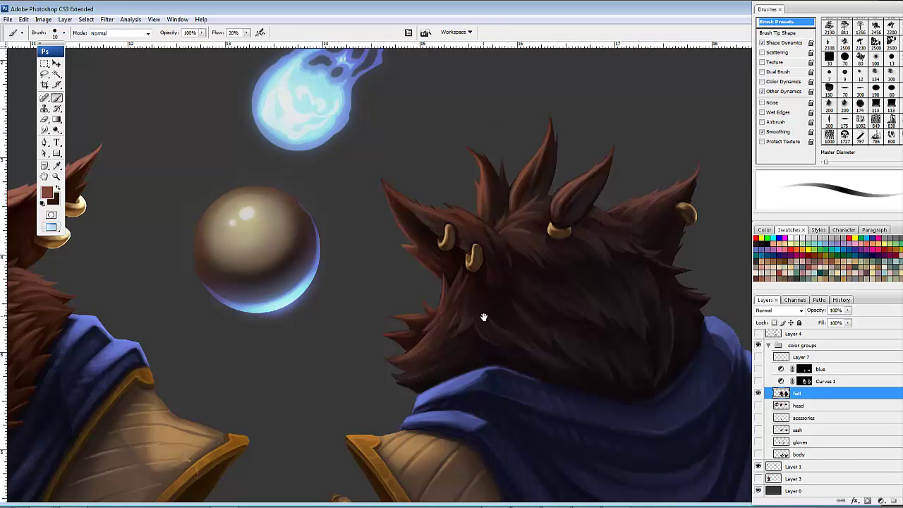
{"action": "mouse_move", "coordinate": [484, 316]}
{"action": "left_mouse_down"}
{"action": "mouse_move", "coordinate": [453, 310]}
{"action": "mouse_move", "coordinate": [477, 317]}
{"action": "left_mouse_up"}
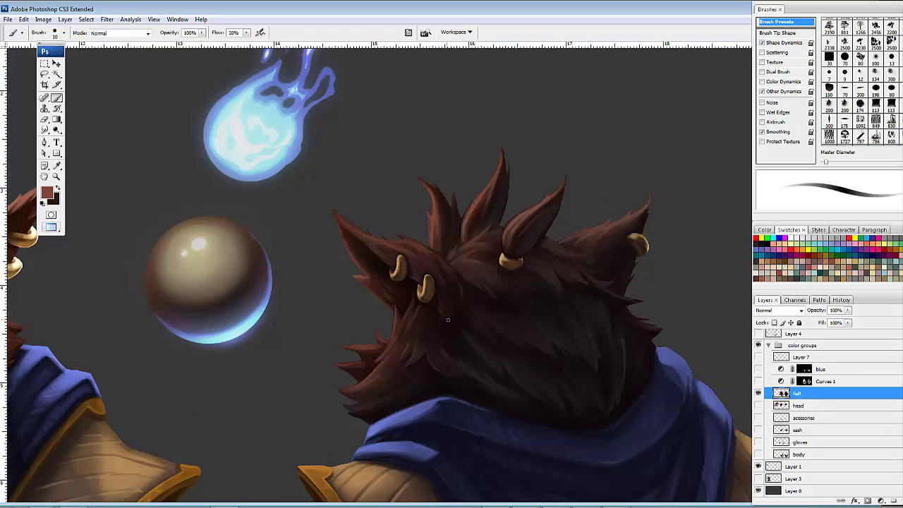
{"action": "left_click_drag", "start_coordinate": [460, 277], "coordinate": [474, 315]}
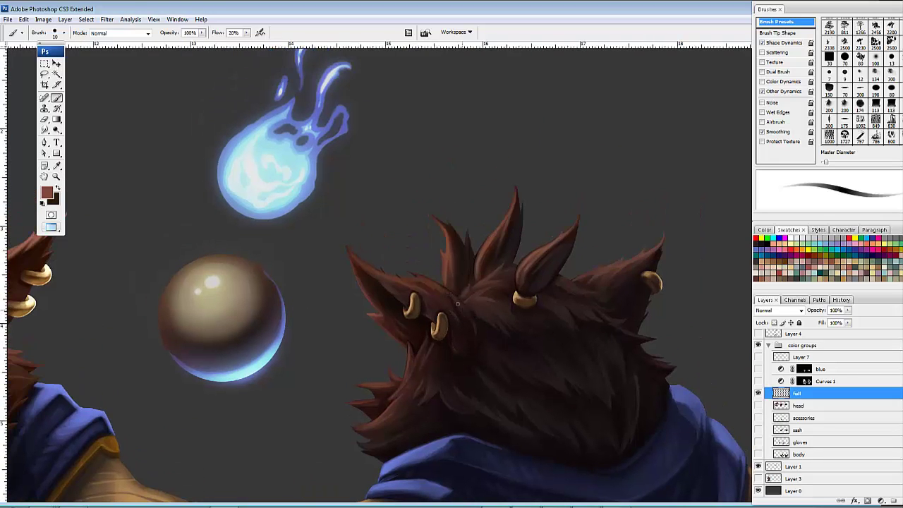
{"action": "left_click_drag", "start_coordinate": [478, 312], "coordinate": [484, 315]}
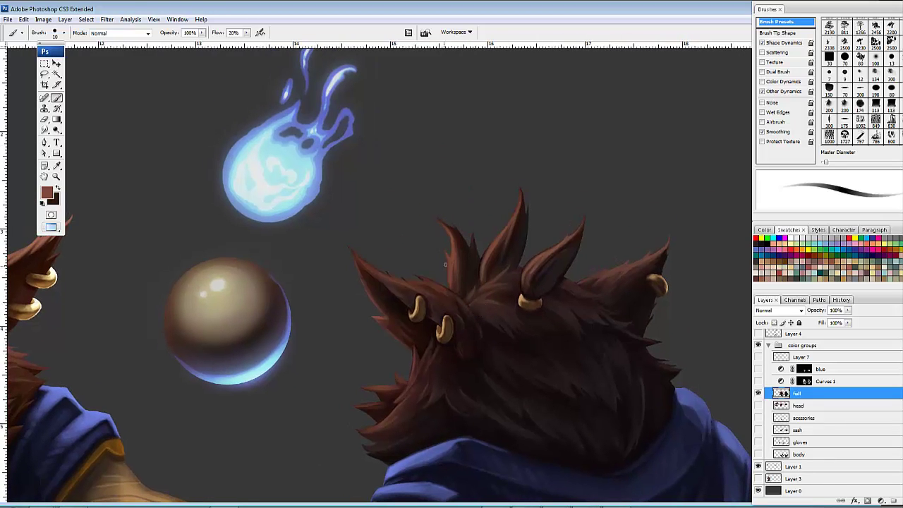
Step: Blend the fur around the base of the hair tufts using the Smudge tool at size 10
{"action": "key", "text": "r"}
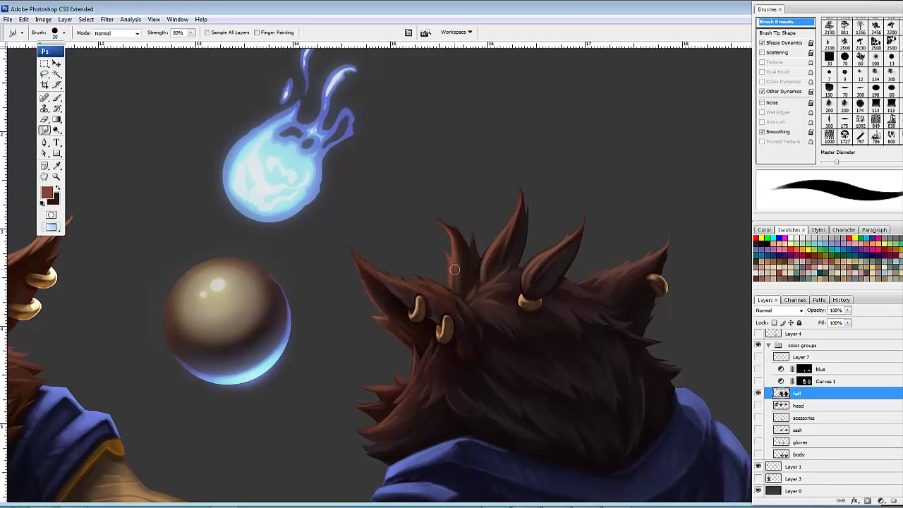
{"action": "key", "text": "bracketleft"}
{"action": "key", "text": "bracketleft"}
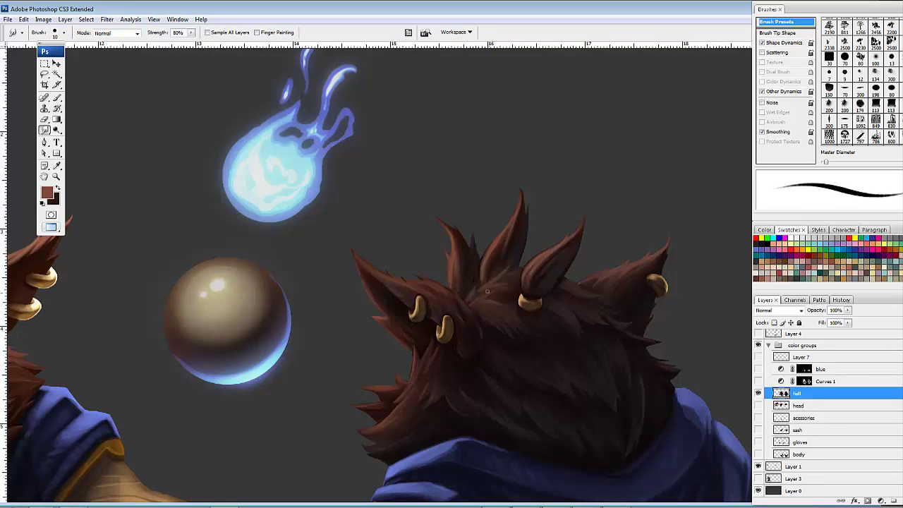
{"action": "left_click_drag", "start_coordinate": [551, 288], "coordinate": [571, 250]}
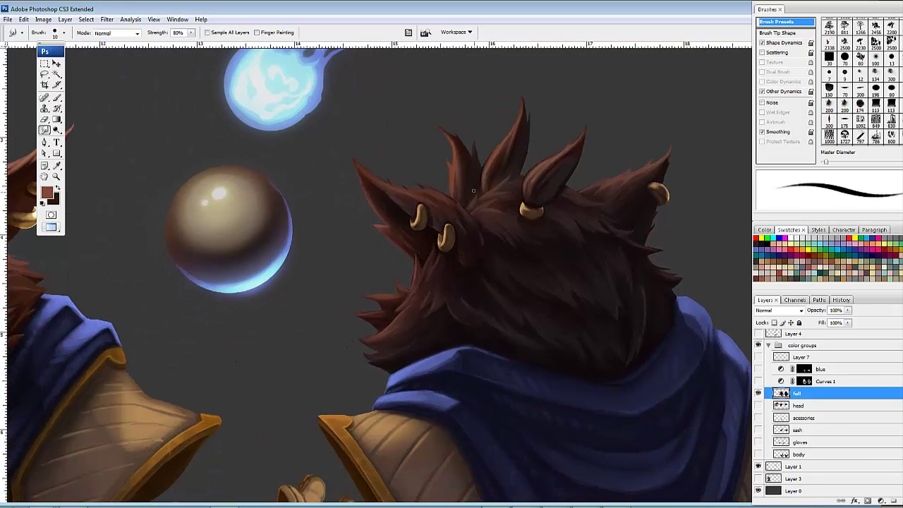
{"action": "mouse_move", "coordinate": [447, 199]}
{"action": "left_mouse_down"}
{"action": "mouse_move", "coordinate": [459, 215]}
{"action": "mouse_move", "coordinate": [418, 192]}
{"action": "left_mouse_up"}
{"action": "left_click_drag", "start_coordinate": [561, 261], "coordinate": [529, 254]}
Step: Smudge the fur strands on the far ear and along the tall central hair tuft
{"action": "left_click_drag", "start_coordinate": [582, 177], "coordinate": [565, 186]}
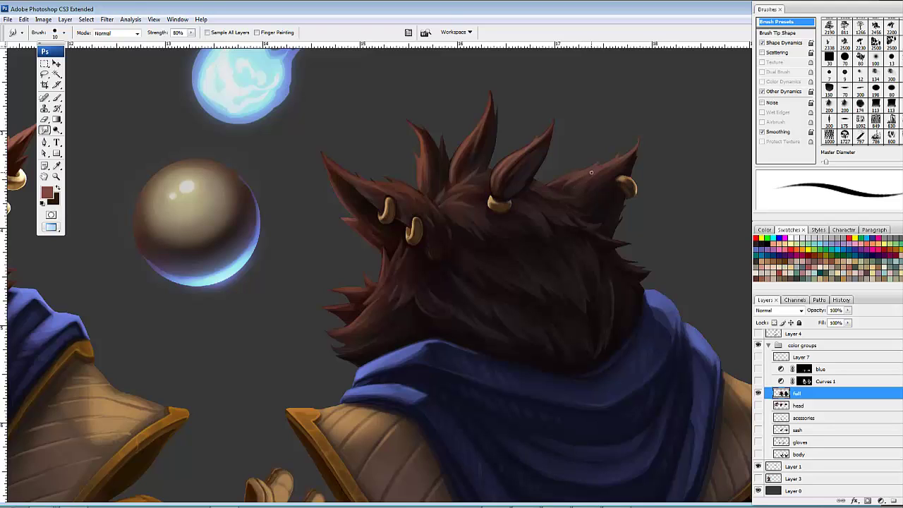
{"action": "left_click_drag", "start_coordinate": [591, 173], "coordinate": [597, 170]}
{"action": "left_click_drag", "start_coordinate": [594, 195], "coordinate": [549, 223]}
{"action": "mouse_move", "coordinate": [493, 168]}
{"action": "left_mouse_down"}
{"action": "mouse_move", "coordinate": [459, 185]}
{"action": "mouse_move", "coordinate": [485, 194]}
{"action": "mouse_move", "coordinate": [476, 185]}
{"action": "left_mouse_up"}
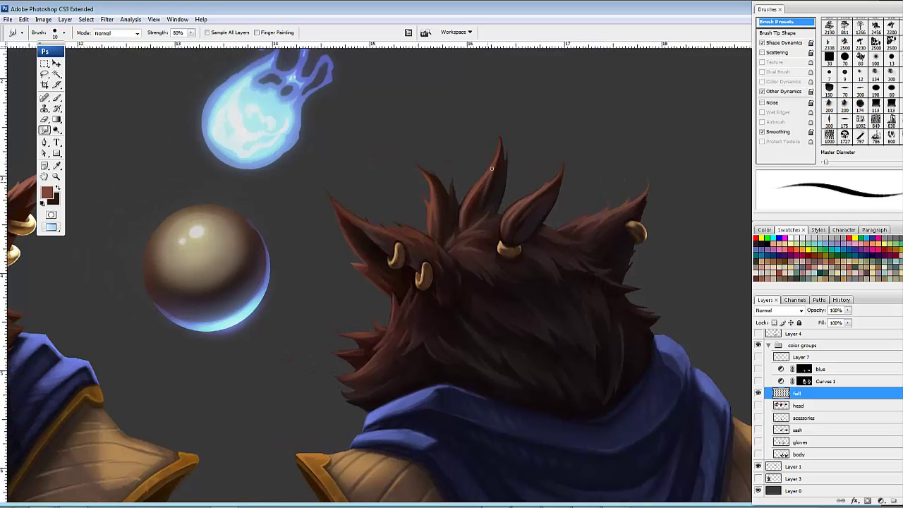
Step: Smudge the fur strands across the back of the head to soften their transitions
{"action": "left_click_drag", "start_coordinate": [474, 224], "coordinate": [527, 224]}
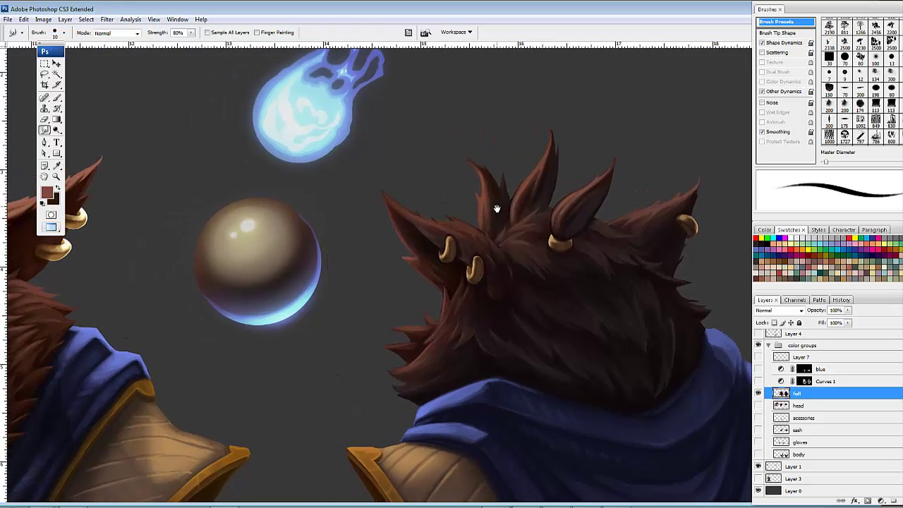
{"action": "mouse_move", "coordinate": [483, 266]}
{"action": "left_mouse_down"}
{"action": "mouse_move", "coordinate": [466, 241]}
{"action": "mouse_move", "coordinate": [444, 262]}
{"action": "left_mouse_up"}
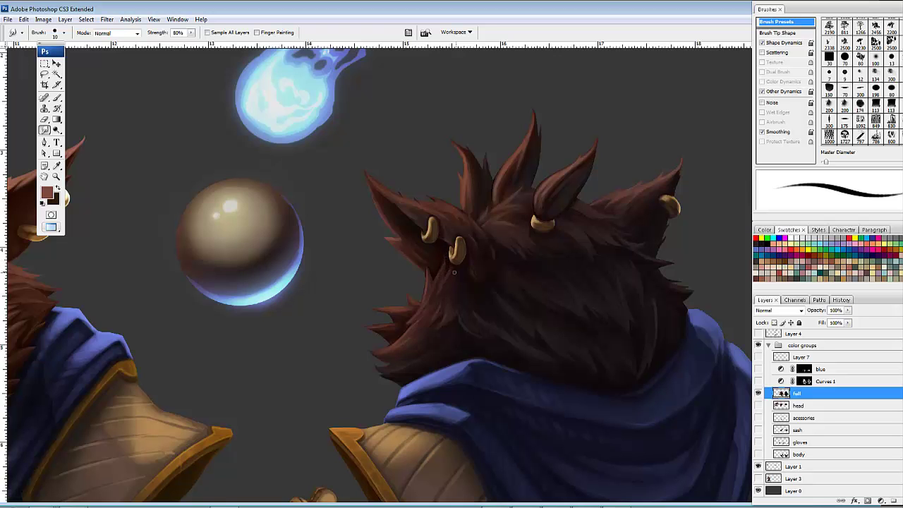
{"action": "mouse_move", "coordinate": [544, 317]}
{"action": "left_mouse_down"}
{"action": "mouse_move", "coordinate": [496, 268]}
{"action": "mouse_move", "coordinate": [554, 298]}
{"action": "mouse_move", "coordinate": [538, 324]}
{"action": "mouse_move", "coordinate": [544, 320]}
{"action": "left_mouse_up"}
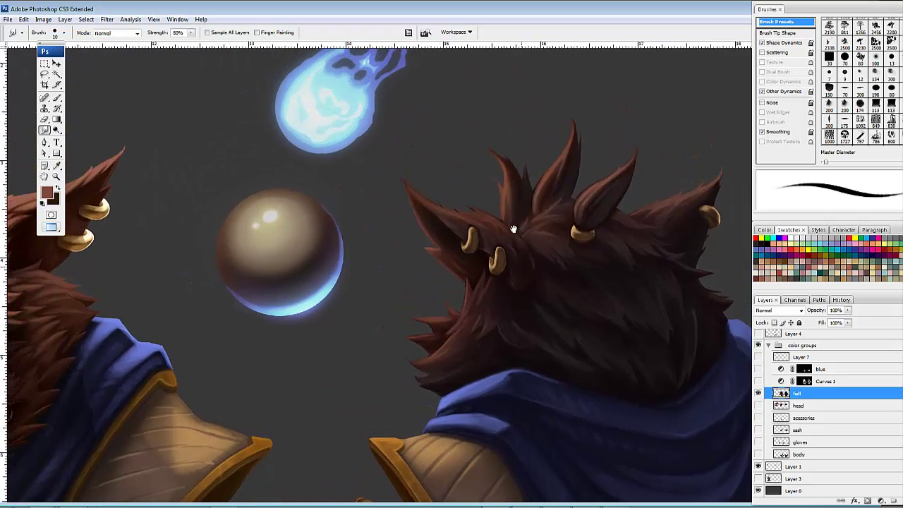
{"action": "left_click_drag", "start_coordinate": [523, 289], "coordinate": [463, 278]}
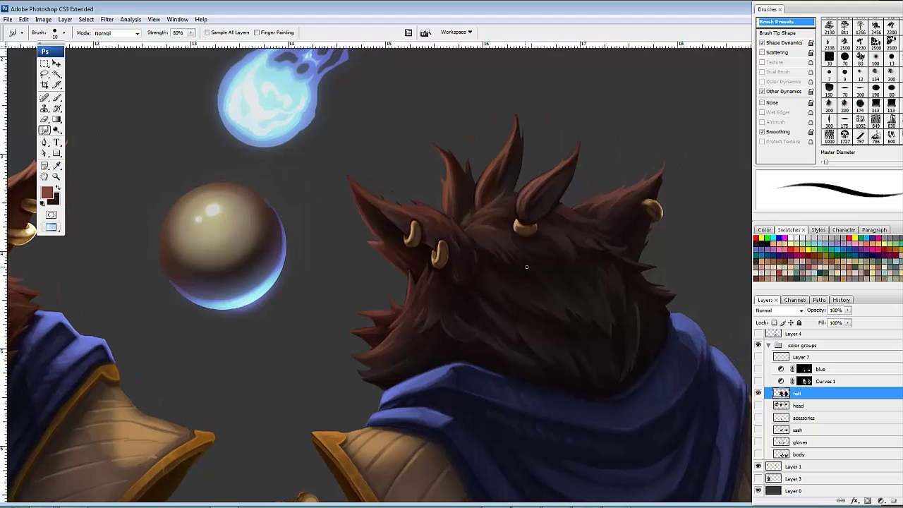
{"action": "left_click_drag", "start_coordinate": [527, 266], "coordinate": [520, 268]}
{"action": "mouse_move", "coordinate": [548, 256]}
{"action": "left_mouse_down"}
{"action": "mouse_move", "coordinate": [538, 251]}
{"action": "mouse_move", "coordinate": [560, 268]}
{"action": "mouse_move", "coordinate": [641, 242]}
{"action": "mouse_move", "coordinate": [649, 227]}
{"action": "mouse_move", "coordinate": [649, 294]}
{"action": "mouse_move", "coordinate": [562, 248]}
{"action": "mouse_move", "coordinate": [429, 261]}
{"action": "mouse_move", "coordinate": [461, 240]}
{"action": "mouse_move", "coordinate": [482, 270]}
{"action": "mouse_move", "coordinate": [461, 373]}
{"action": "mouse_move", "coordinate": [480, 367]}
{"action": "mouse_move", "coordinate": [481, 377]}
{"action": "mouse_move", "coordinate": [546, 387]}
{"action": "left_mouse_up"}
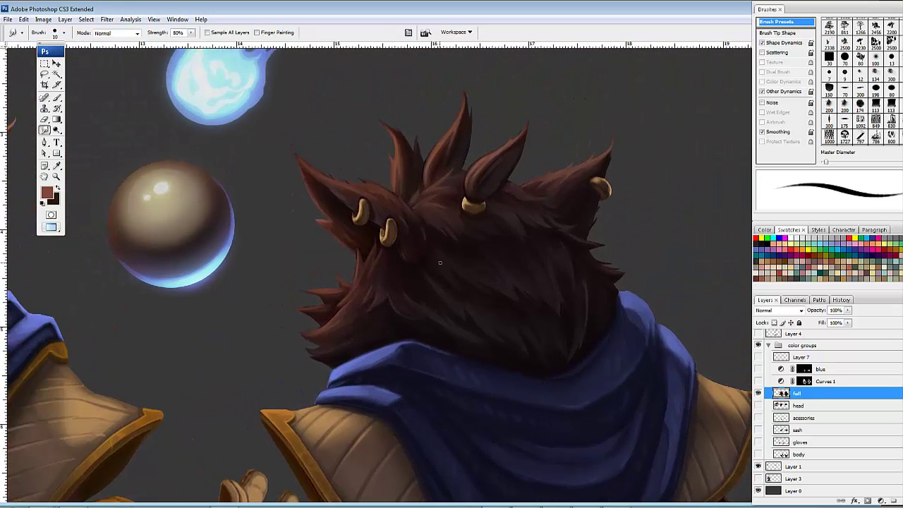
Step: Darken the edges of the second earring and the hair tuft's ring with sampled dark brown, using a brush size of 30
{"action": "key", "text": "b"}
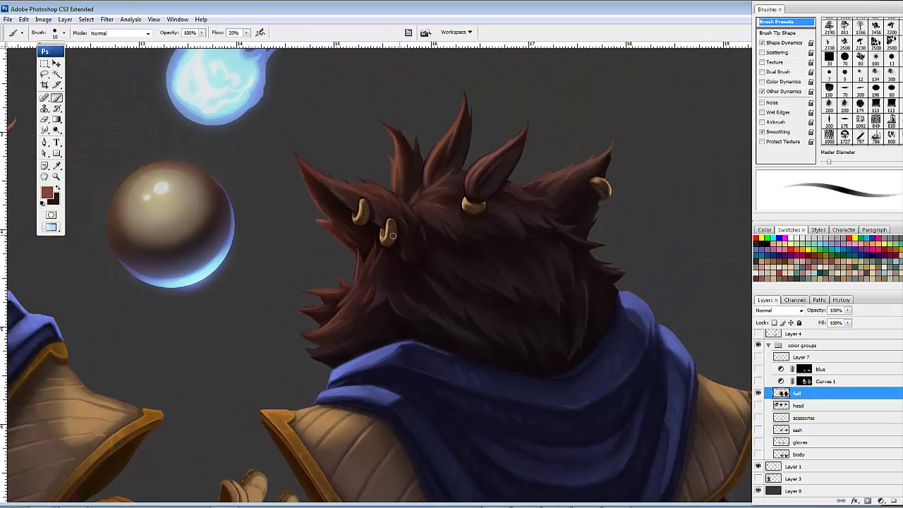
{"action": "key", "text": "bracketright"}
{"action": "key", "text": "bracketright"}
{"action": "left_click", "coordinate": [393, 243], "text": "alt"}
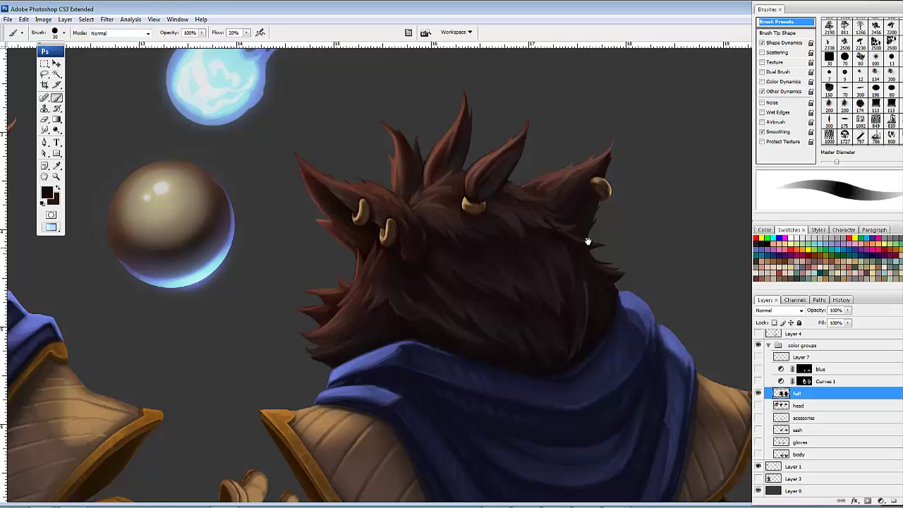
{"action": "left_click_drag", "start_coordinate": [589, 241], "coordinate": [587, 228]}
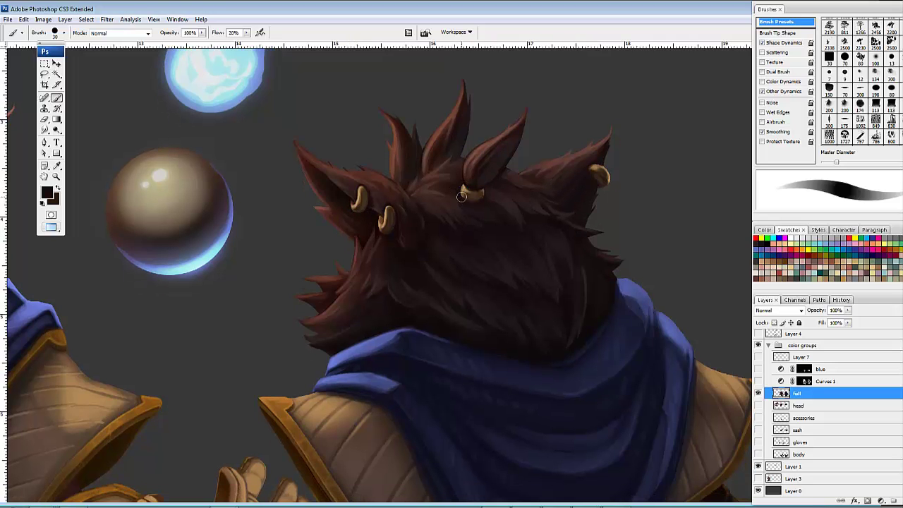
{"action": "left_click_drag", "start_coordinate": [461, 190], "coordinate": [461, 182]}
Step: Deepen the shadow in the cheek fur above the cloak with sampled dark brown
{"action": "left_click_drag", "start_coordinate": [526, 221], "coordinate": [515, 260]}
{"action": "left_click", "coordinate": [429, 223], "text": "alt"}
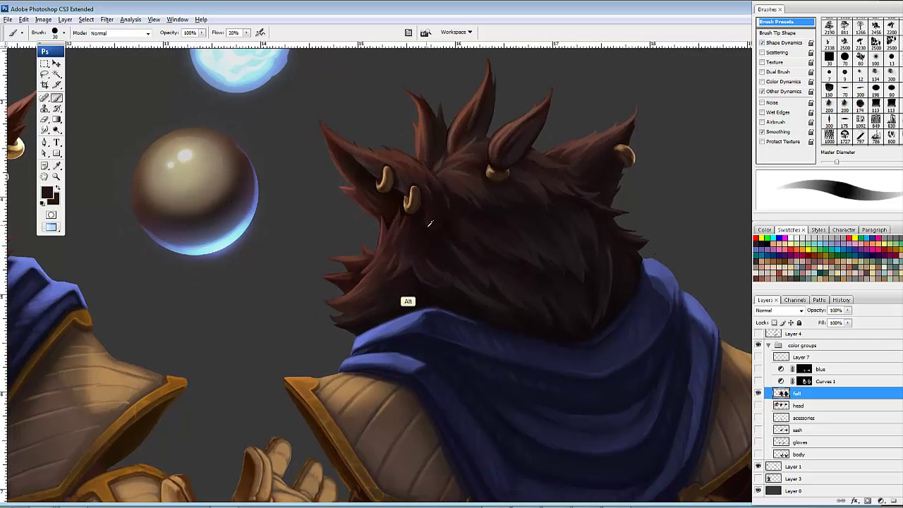
{"action": "left_click_drag", "start_coordinate": [406, 279], "coordinate": [421, 284]}
Step: Shade the leather between the rivets of the back-view belt with sampled dark browns
{"action": "left_click_drag", "start_coordinate": [528, 376], "coordinate": [556, 282]}
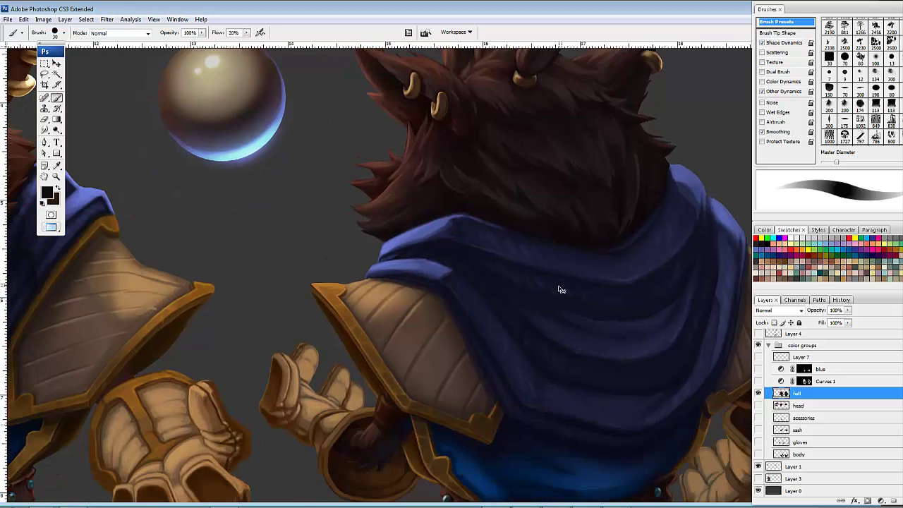
{"action": "key", "text": "ctrl+minus"}
{"action": "key", "text": "ctrl+minus"}
{"action": "left_click_drag", "start_coordinate": [527, 346], "coordinate": [566, 313]}
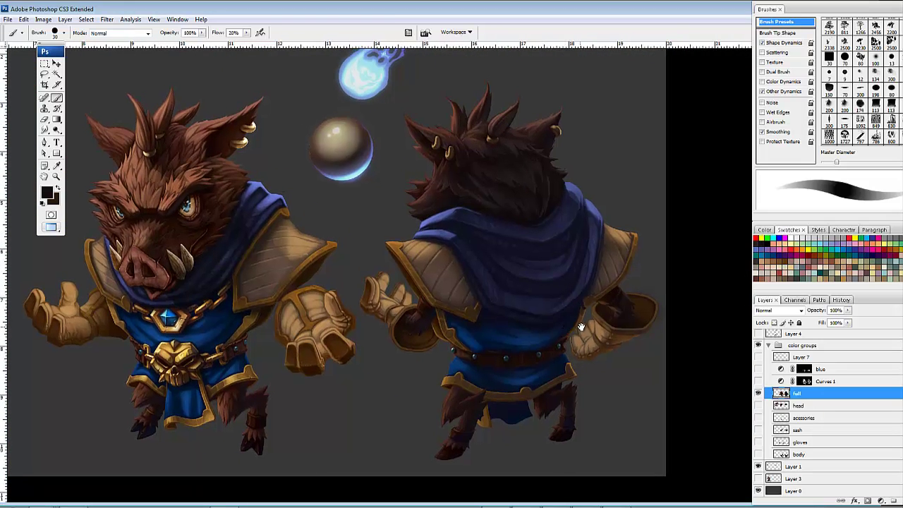
{"action": "left_click", "coordinate": [245, 344], "text": "alt"}
{"action": "key", "text": "ctrl+plus"}
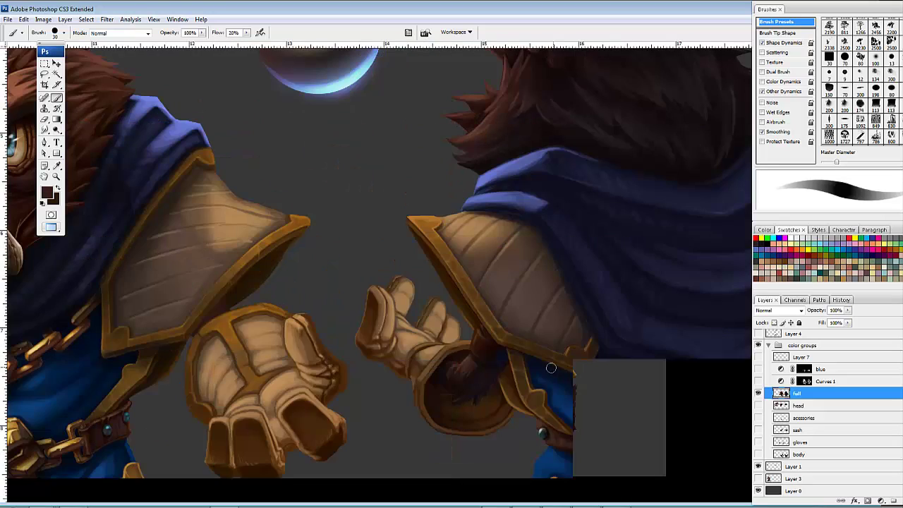
{"action": "mouse_move", "coordinate": [493, 371]}
{"action": "left_mouse_down"}
{"action": "mouse_move", "coordinate": [444, 341]}
{"action": "mouse_move", "coordinate": [309, 318]}
{"action": "left_mouse_up"}
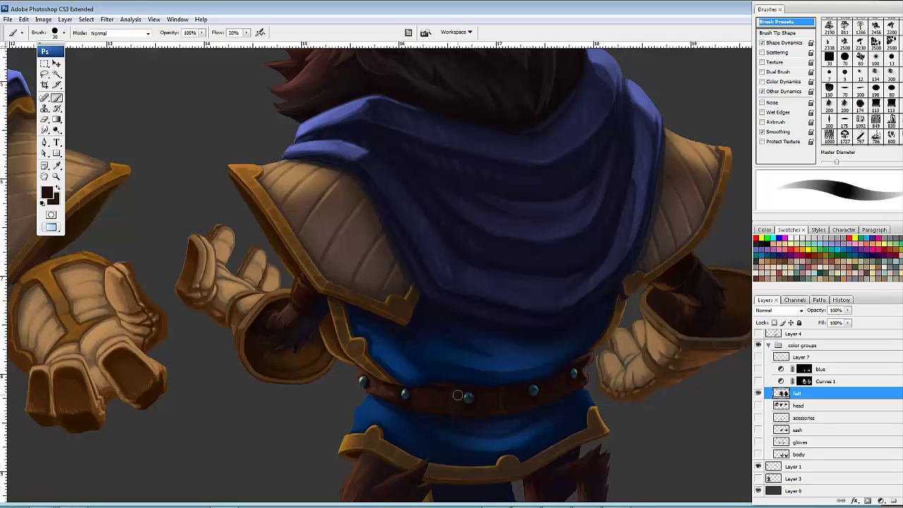
{"action": "left_click", "coordinate": [404, 304], "text": "alt"}
{"action": "mouse_move", "coordinate": [389, 393]}
{"action": "left_mouse_down"}
{"action": "mouse_move", "coordinate": [405, 401]}
{"action": "mouse_move", "coordinate": [443, 390]}
{"action": "left_mouse_up"}
{"action": "left_click", "coordinate": [407, 396], "text": "alt"}
{"action": "mouse_move", "coordinate": [561, 380]}
{"action": "left_mouse_down"}
{"action": "mouse_move", "coordinate": [556, 367]}
{"action": "mouse_move", "coordinate": [495, 374]}
{"action": "left_mouse_up"}
{"action": "left_click_drag", "start_coordinate": [584, 354], "coordinate": [590, 351]}
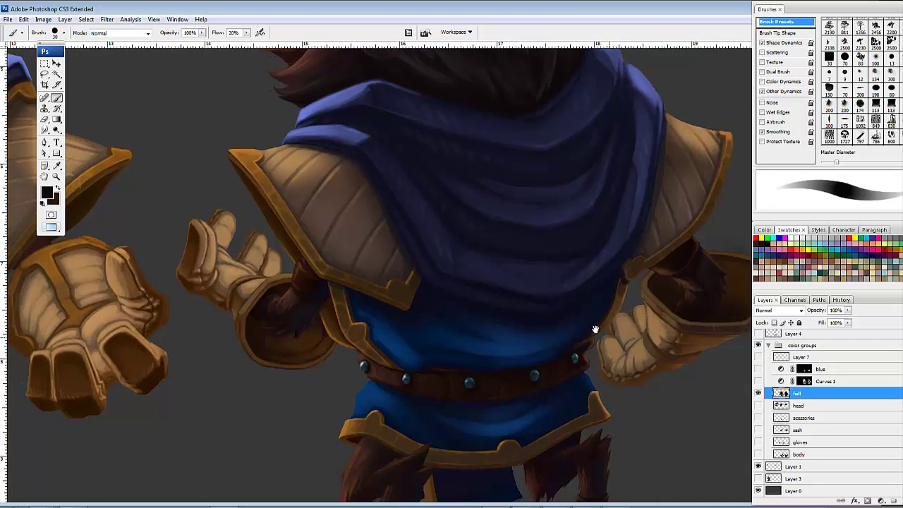
Step: Darken the lower edge of the back-view belt along its full length with dark brown
{"action": "mouse_move", "coordinate": [500, 374]}
{"action": "left_mouse_down"}
{"action": "mouse_move", "coordinate": [529, 395]}
{"action": "mouse_move", "coordinate": [489, 404]}
{"action": "left_mouse_up"}
{"action": "left_click_drag", "start_coordinate": [396, 313], "coordinate": [408, 301]}
{"action": "left_click_drag", "start_coordinate": [446, 383], "coordinate": [388, 370]}
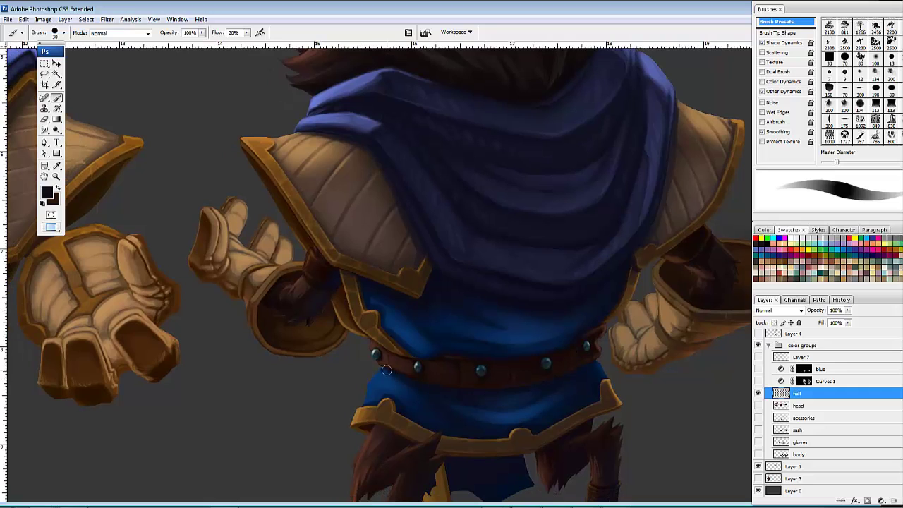
{"action": "left_click_drag", "start_coordinate": [469, 392], "coordinate": [489, 390]}
{"action": "mouse_move", "coordinate": [420, 385]}
{"action": "left_mouse_down"}
{"action": "mouse_move", "coordinate": [501, 394]}
{"action": "mouse_move", "coordinate": [560, 381]}
{"action": "mouse_move", "coordinate": [583, 362]}
{"action": "left_mouse_up"}
{"action": "key", "text": "alt"}
{"action": "left_click_drag", "start_coordinate": [536, 378], "coordinate": [567, 369]}
Step: Refine the belt's lower edge and the leather around its rivets with sampled brown, using a brush size of 15
{"action": "key", "text": "bracketleft"}
{"action": "key", "text": "bracketleft"}
{"action": "key", "text": "bracketleft"}
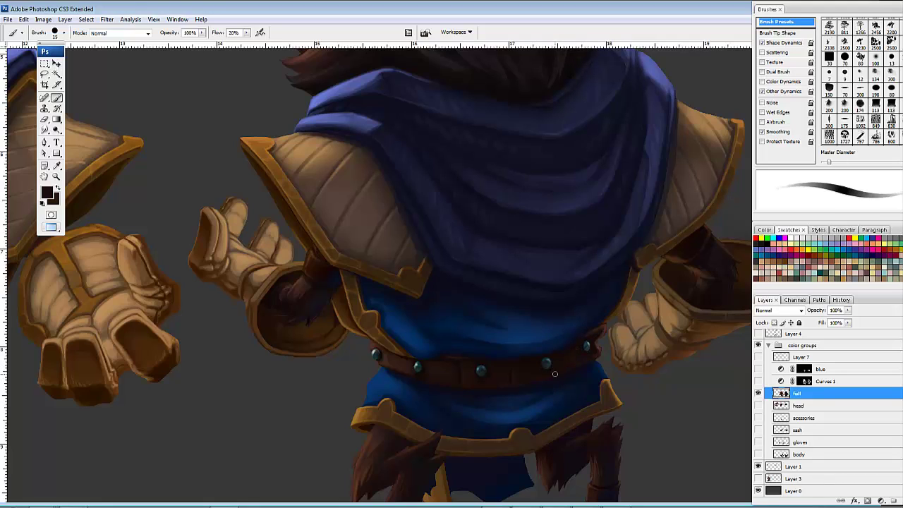
{"action": "left_click", "coordinate": [601, 347], "text": "alt"}
{"action": "left_click_drag", "start_coordinate": [493, 388], "coordinate": [483, 388]}
{"action": "left_click_drag", "start_coordinate": [582, 365], "coordinate": [582, 359]}
{"action": "mouse_move", "coordinate": [511, 368]}
{"action": "left_mouse_down"}
{"action": "mouse_move", "coordinate": [507, 380]}
{"action": "mouse_move", "coordinate": [467, 379]}
{"action": "left_mouse_up"}
{"action": "left_click_drag", "start_coordinate": [568, 375], "coordinate": [538, 364]}
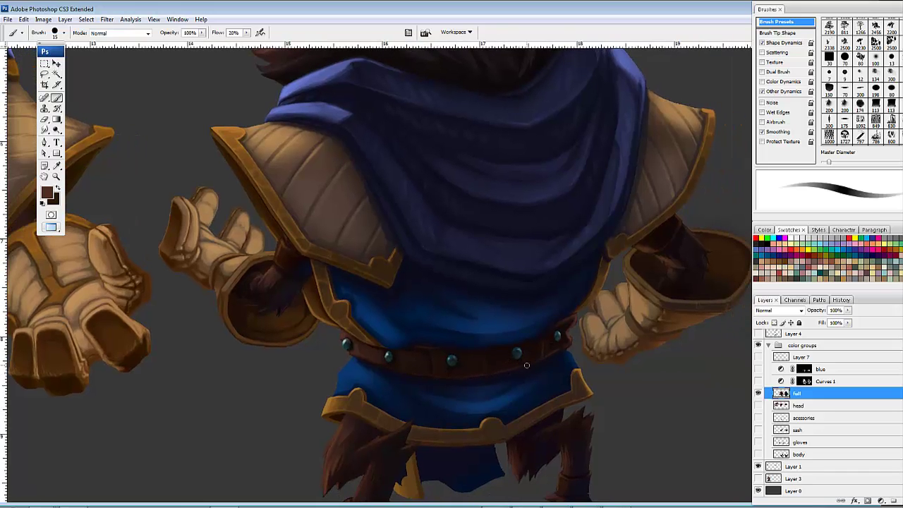
Step: Shade the tunic just below the belt with sampled dark blue and show the blue and Curves 1 adjustment layers
{"action": "left_click", "coordinate": [537, 315], "text": "alt"}
{"action": "left_click_drag", "start_coordinate": [477, 385], "coordinate": [498, 374]}
{"action": "left_click_drag", "start_coordinate": [558, 389], "coordinate": [569, 358]}
{"action": "left_click", "coordinate": [758, 369]}
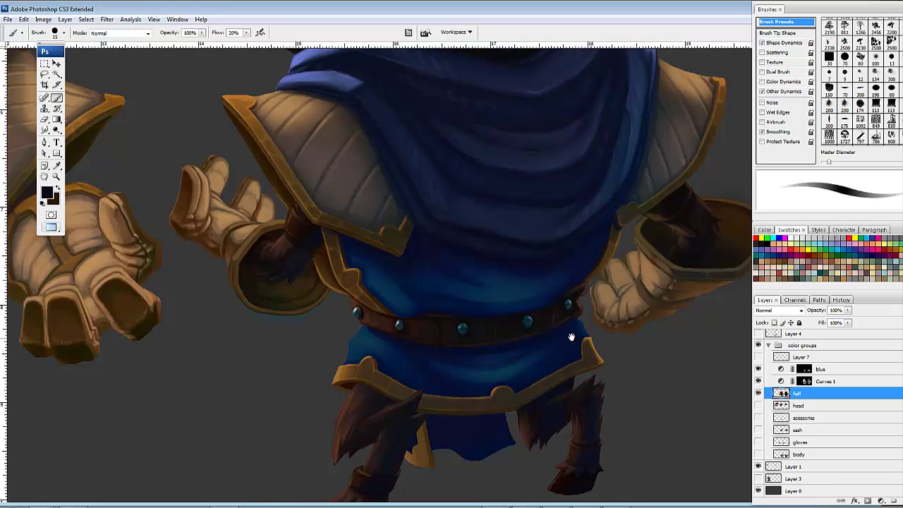
Step: Select everything outside both boar figures by inverting the full layer's outline selection, and enlarge the eraser to size 25
{"action": "key", "text": "ctrl+minus"}
{"action": "key", "text": "ctrl+minus"}
{"action": "key", "text": "ctrl+minus"}
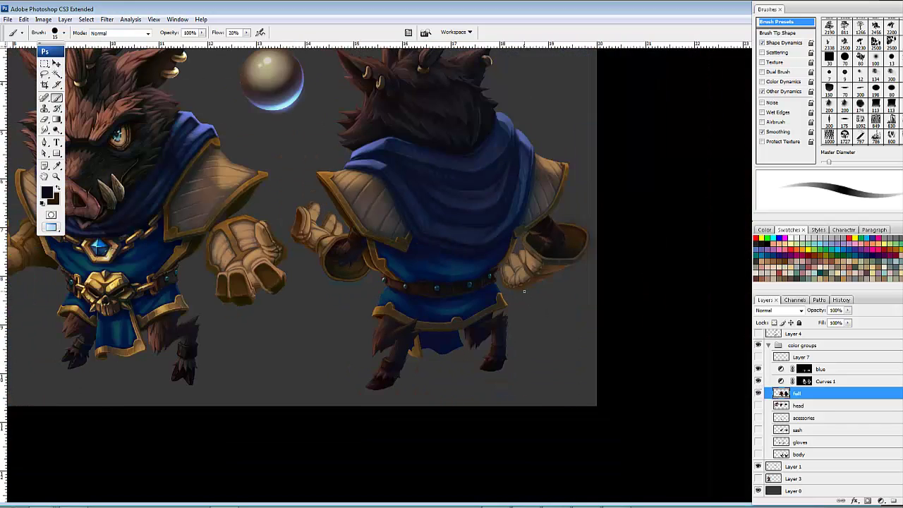
{"action": "left_click_drag", "start_coordinate": [507, 272], "coordinate": [620, 336]}
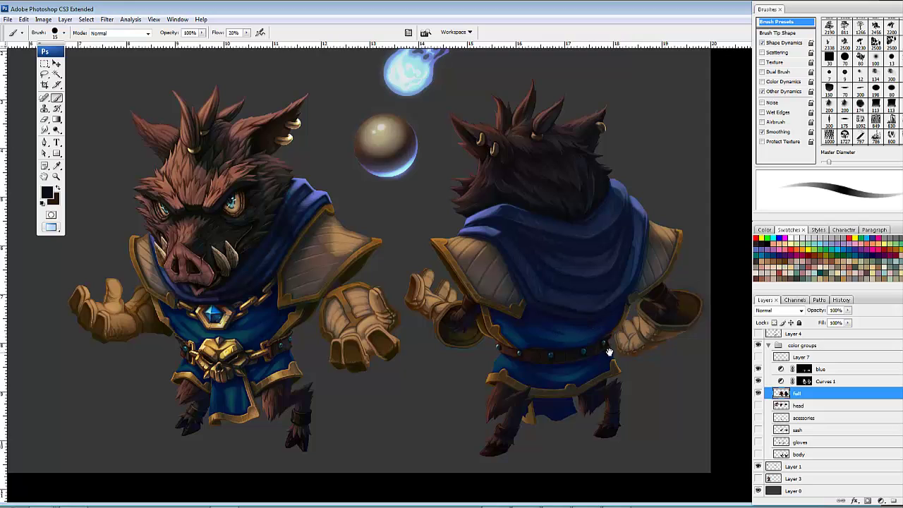
{"action": "left_click_drag", "start_coordinate": [610, 351], "coordinate": [601, 342]}
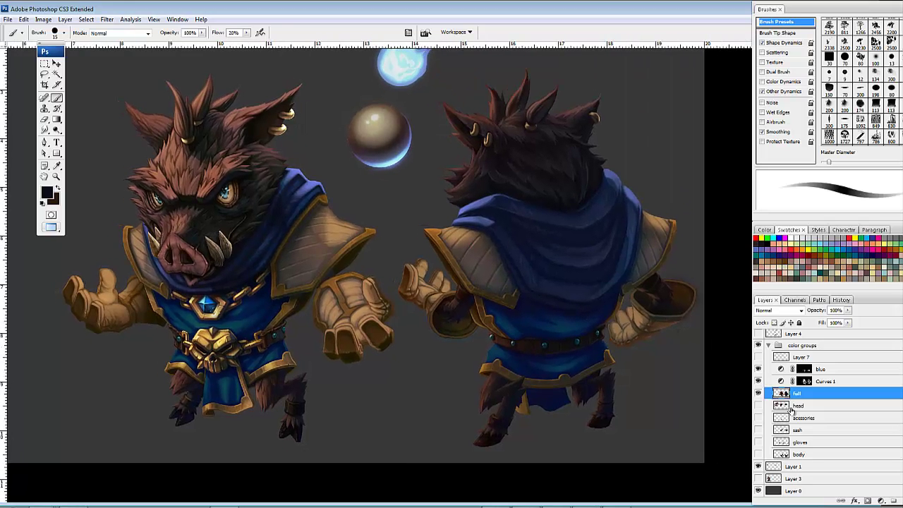
{"action": "key", "text": "ctrl"}
{"action": "left_click", "coordinate": [783, 395], "text": "ctrl"}
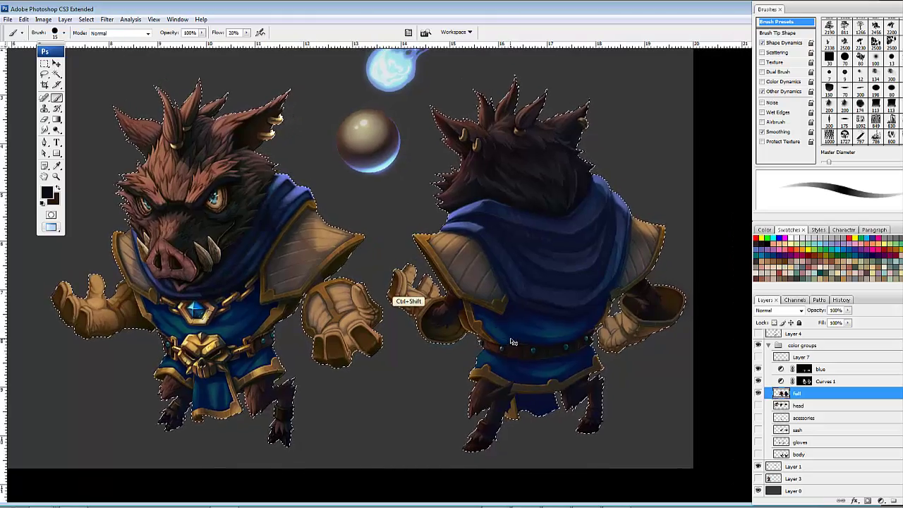
{"action": "key", "text": "ctrl+shift+i"}
{"action": "key", "text": "e"}
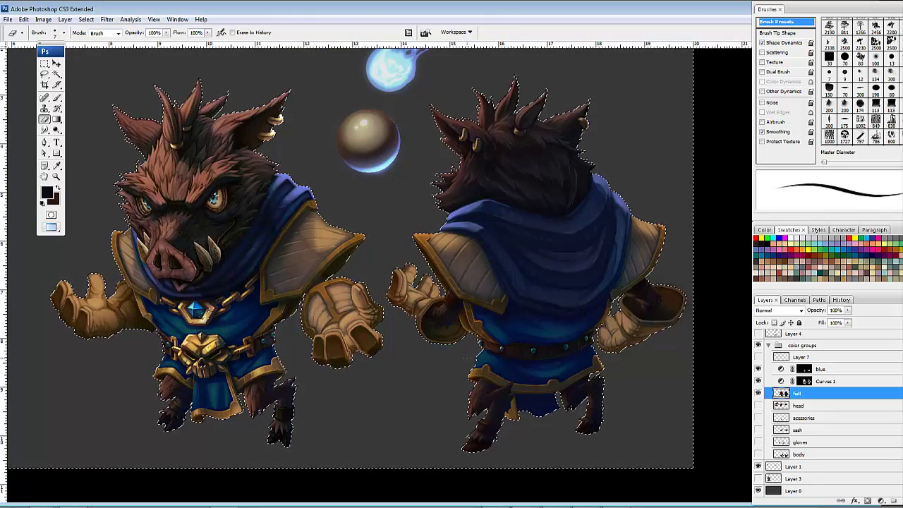
{"action": "key", "text": "bracketright"}
{"action": "key", "text": "bracketright"}
{"action": "key", "text": "bracketright"}
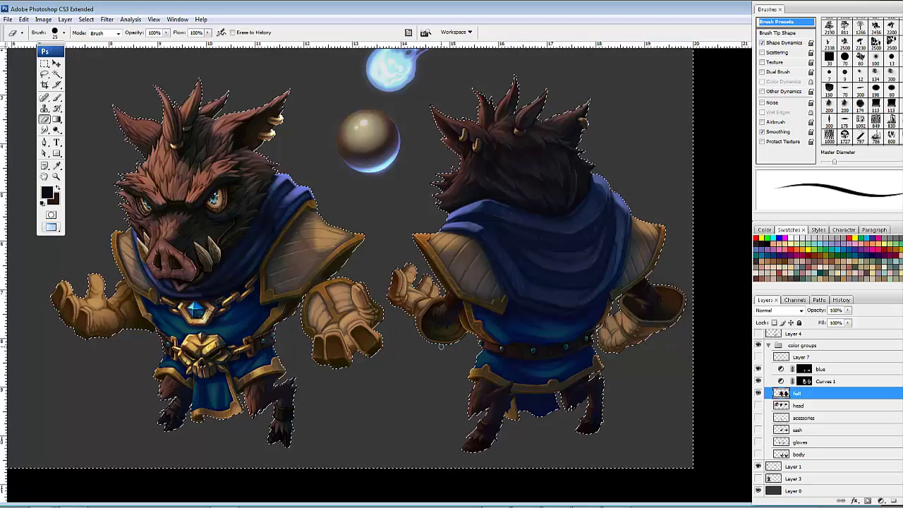
{"action": "key", "text": "b"}
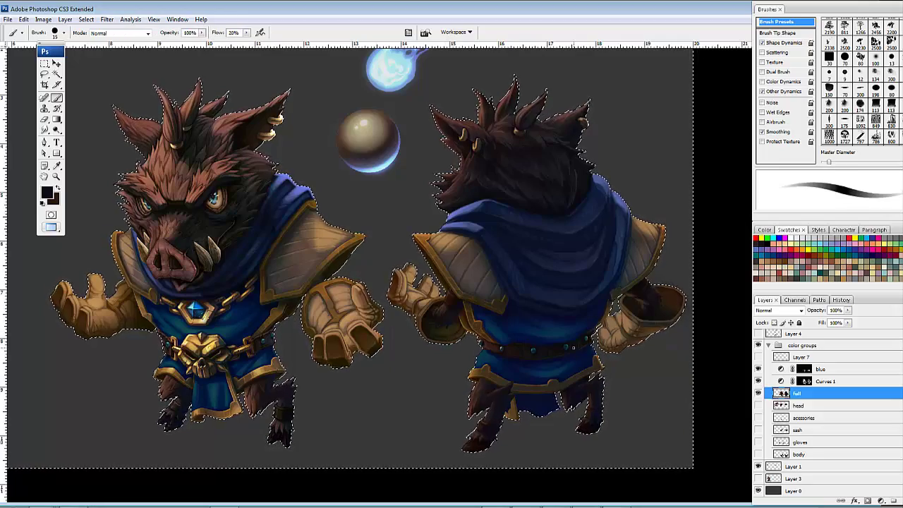
Step: Target the Curves 1 mask for painting with black at brush size 90, undoing the white test stroke beside the gauntlet
{"action": "key", "text": "d"}
{"action": "key", "text": "x"}
{"action": "left_click", "coordinate": [832, 381]}
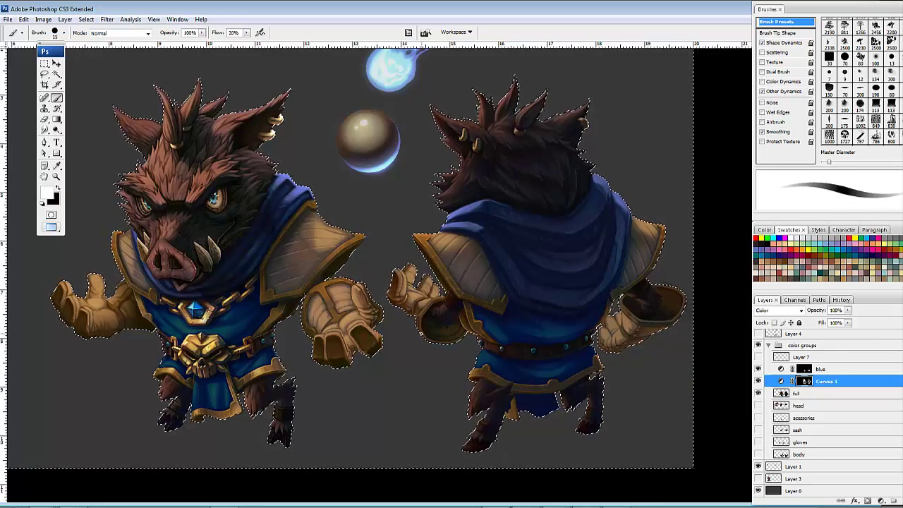
{"action": "key", "text": "bracketright"}
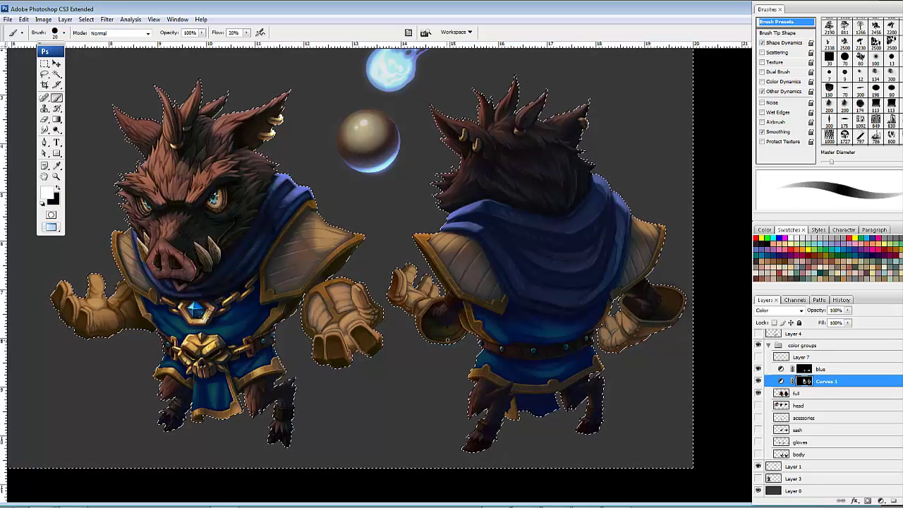
{"action": "key", "text": "bracketright"}
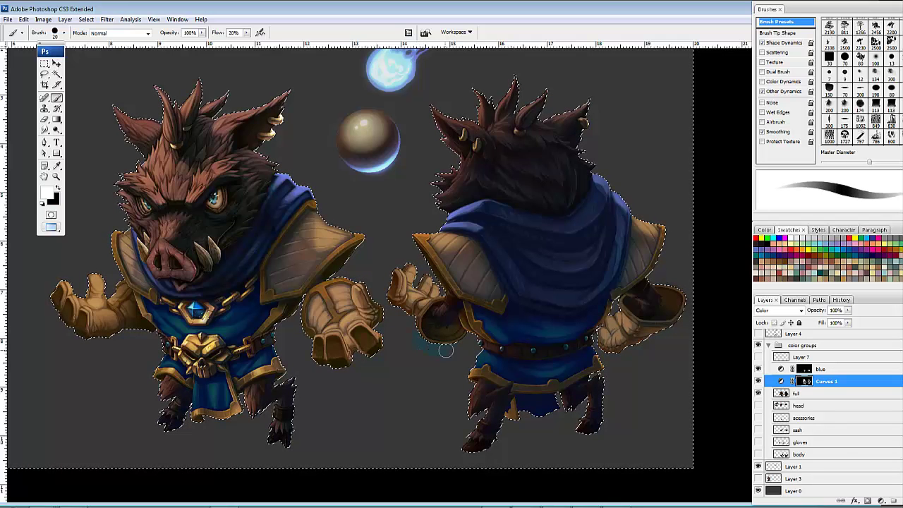
{"action": "left_click_drag", "start_coordinate": [446, 350], "coordinate": [465, 341]}
{"action": "key", "text": "ctrl+z"}
{"action": "key", "text": "x"}
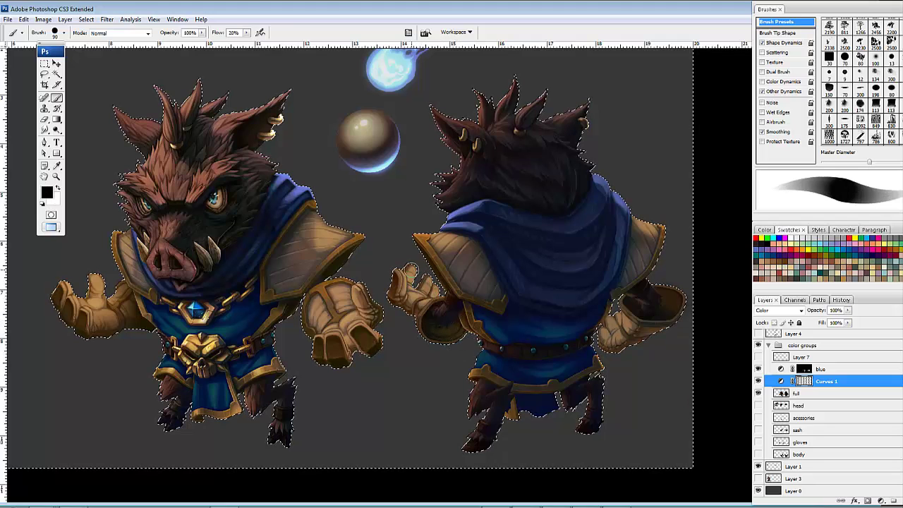
Step: Paint black on the Curves 1 mask around the outside of the back-view figure to remove the colour spill
{"action": "scroll", "coordinate": [496, 214], "scroll_direction": "up", "scroll_amount": 2}
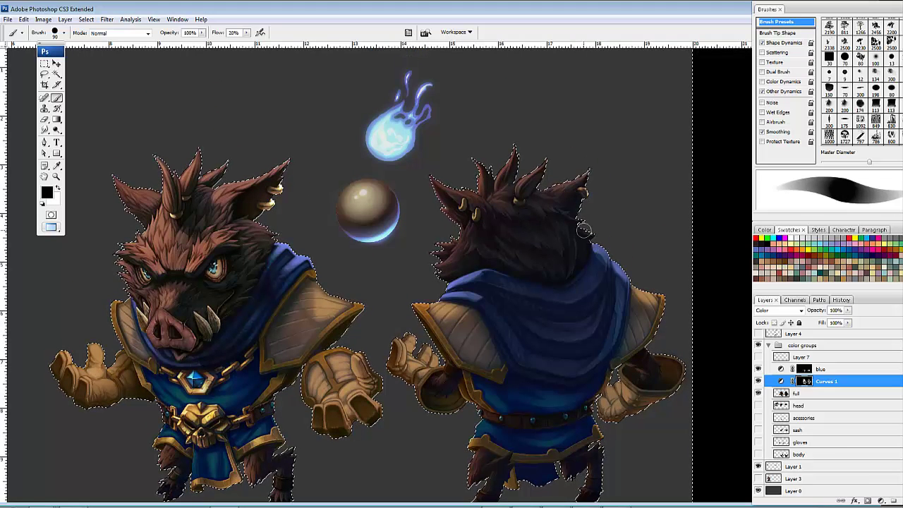
{"action": "left_click_drag", "start_coordinate": [584, 230], "coordinate": [518, 185]}
{"action": "left_click_drag", "start_coordinate": [597, 347], "coordinate": [546, 273]}
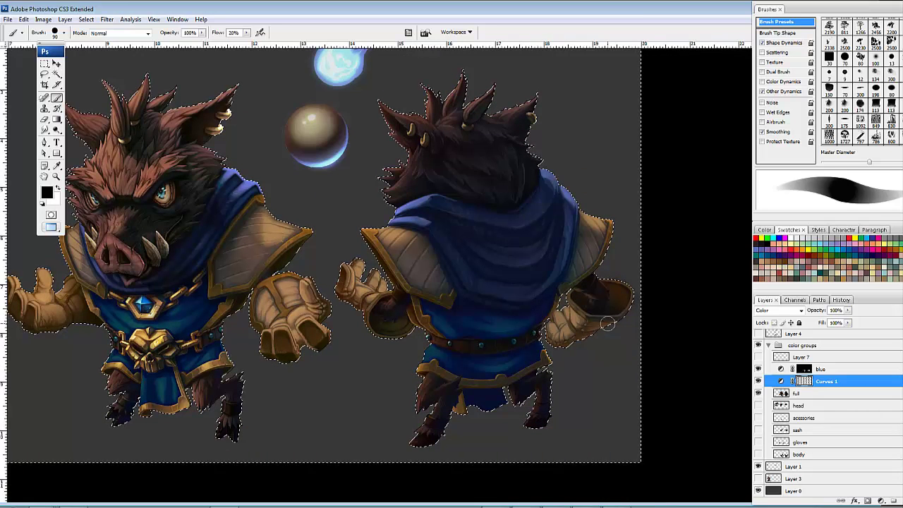
{"action": "left_click_drag", "start_coordinate": [586, 382], "coordinate": [597, 337]}
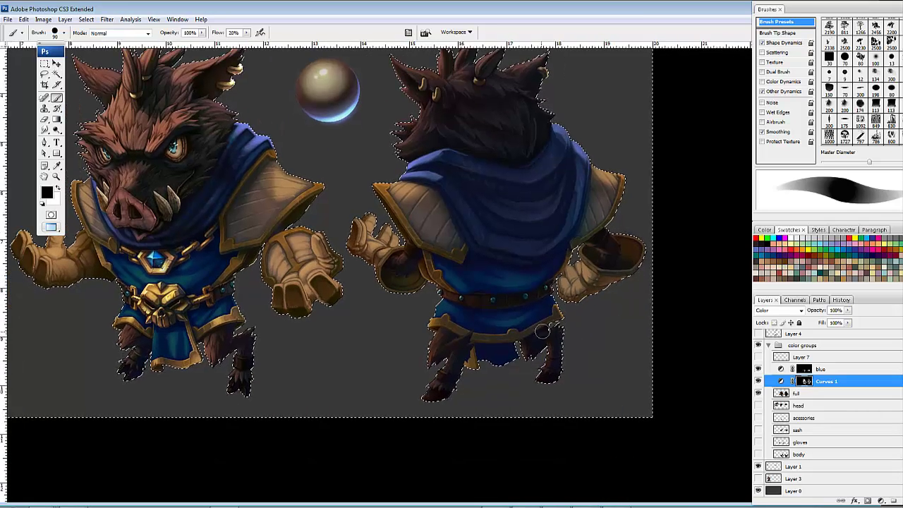
{"action": "key", "text": "ctrl+i"}
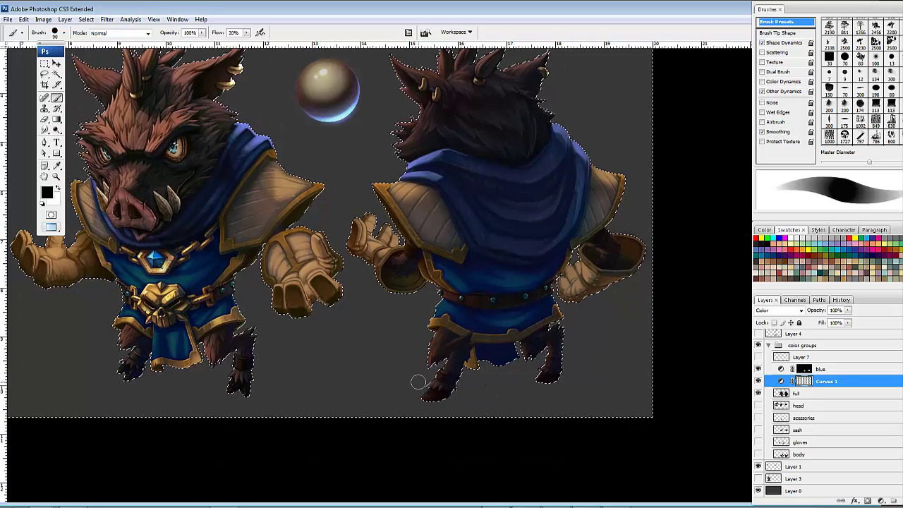
{"action": "key", "text": "ctrl+z"}
{"action": "left_click_drag", "start_coordinate": [367, 323], "coordinate": [446, 336]}
{"action": "key", "text": "ctrl+z"}
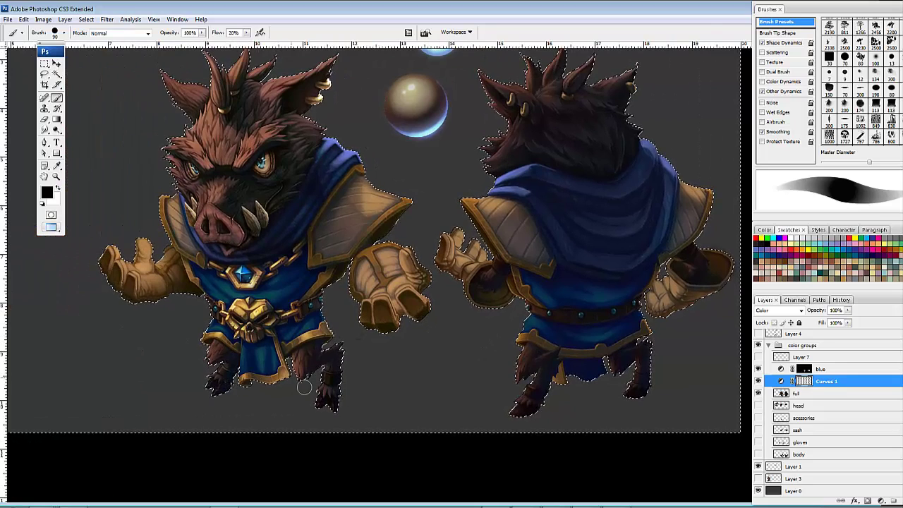
Step: Mask the remaining Curves 1 colour spill around the front-view figure and between the two figures with black
{"action": "left_click_drag", "start_coordinate": [402, 260], "coordinate": [433, 294]}
{"action": "key", "text": "ctrl+z"}
{"action": "scroll", "coordinate": [442, 241], "scroll_direction": "up", "scroll_amount": 1}
{"action": "scroll", "coordinate": [433, 243], "scroll_direction": "left", "scroll_amount": 1}
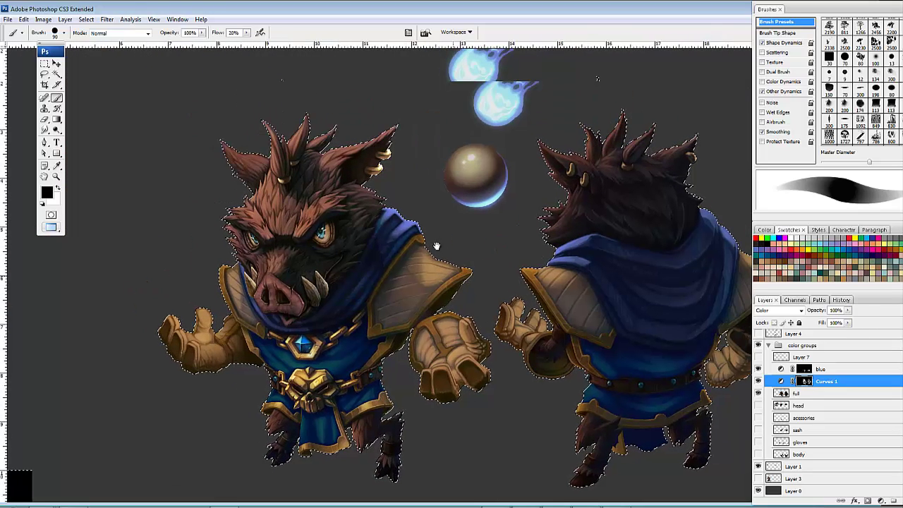
{"action": "key", "text": "ctrl+z"}
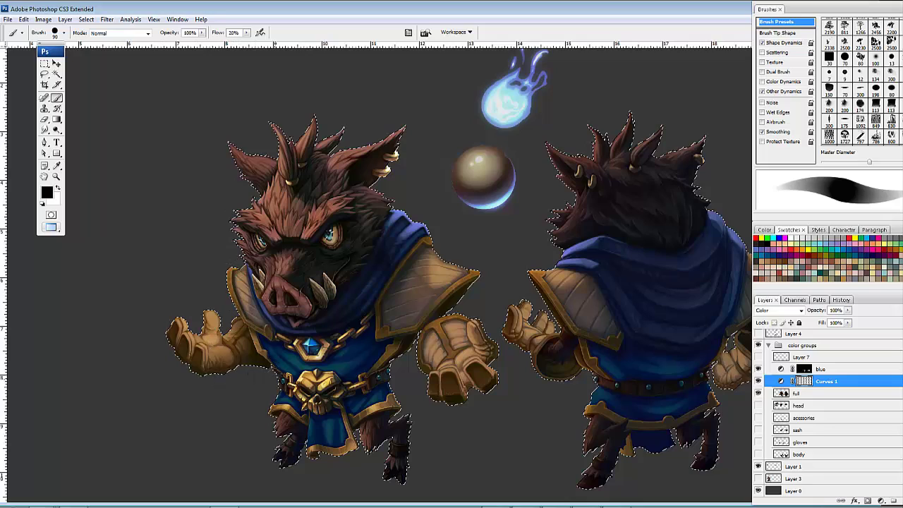
{"action": "key", "text": "ctrl+z"}
{"action": "left_click_drag", "start_coordinate": [383, 376], "coordinate": [356, 373]}
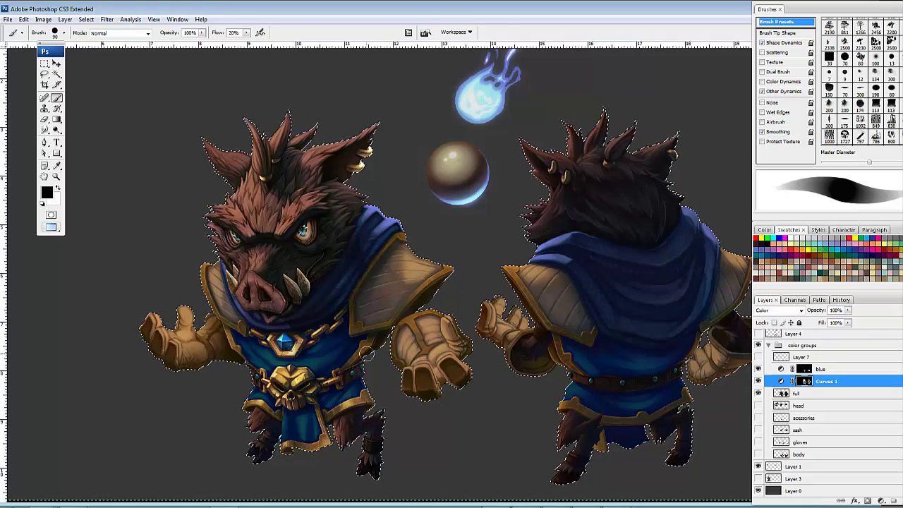
{"action": "key", "text": "ctrl+z"}
{"action": "left_click_drag", "start_coordinate": [455, 369], "coordinate": [405, 362]}
{"action": "key", "text": "ctrl+z"}
{"action": "key", "text": "ctrl+z"}
{"action": "left_click_drag", "start_coordinate": [547, 383], "coordinate": [500, 356]}
{"action": "key", "text": "ctrl+z"}
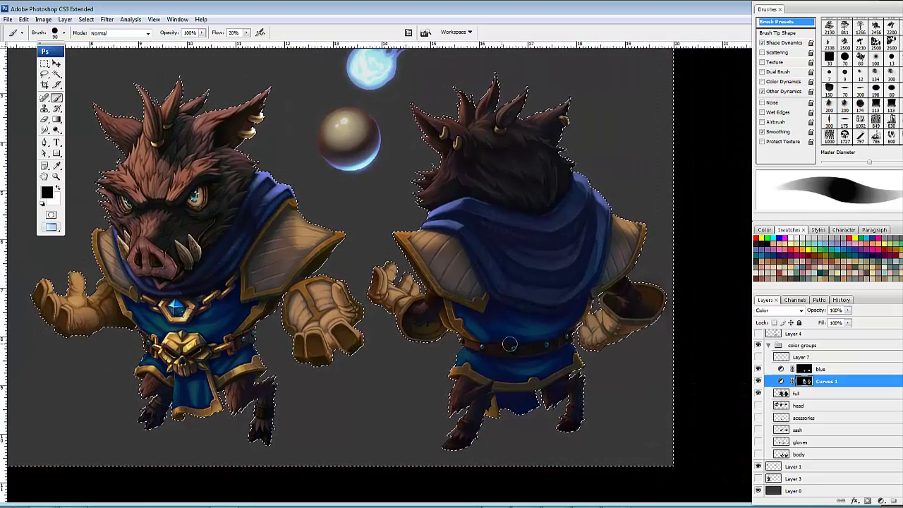
Step: Erase stray paint outside both figures on the full layer with an eraser size of 200, and clear the selection
{"action": "left_click", "coordinate": [807, 393]}
{"action": "left_click_drag", "start_coordinate": [545, 391], "coordinate": [567, 380]}
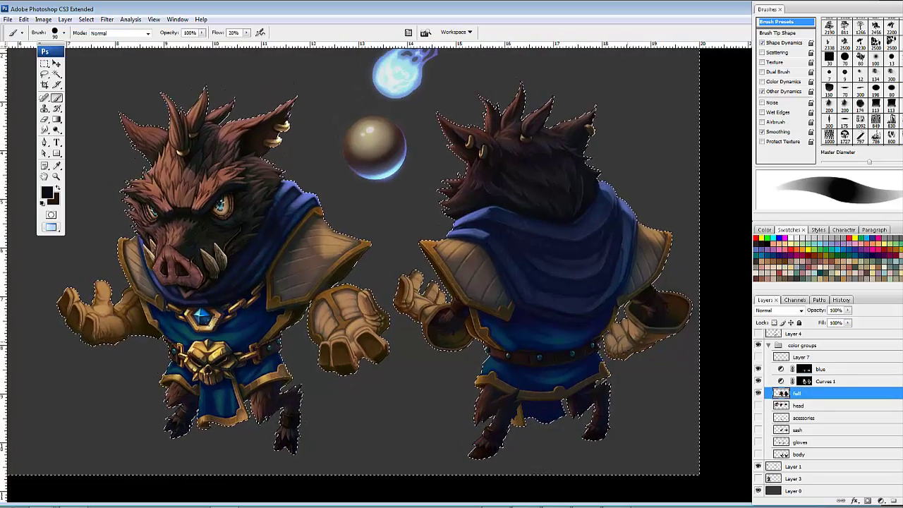
{"action": "key", "text": "e"}
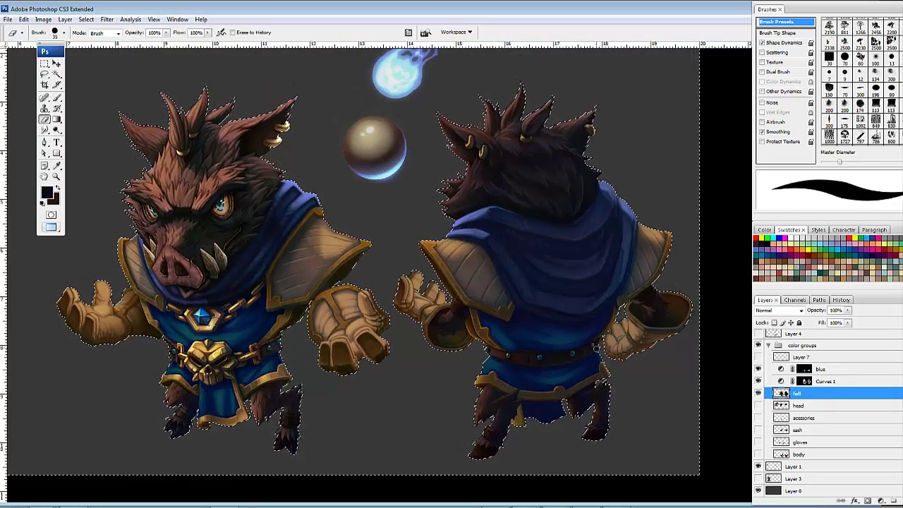
{"action": "key", "text": "bracketright"}
{"action": "key", "text": "bracketright"}
{"action": "key", "text": "bracketright"}
{"action": "key", "text": "bracketright"}
{"action": "key", "text": "bracketright"}
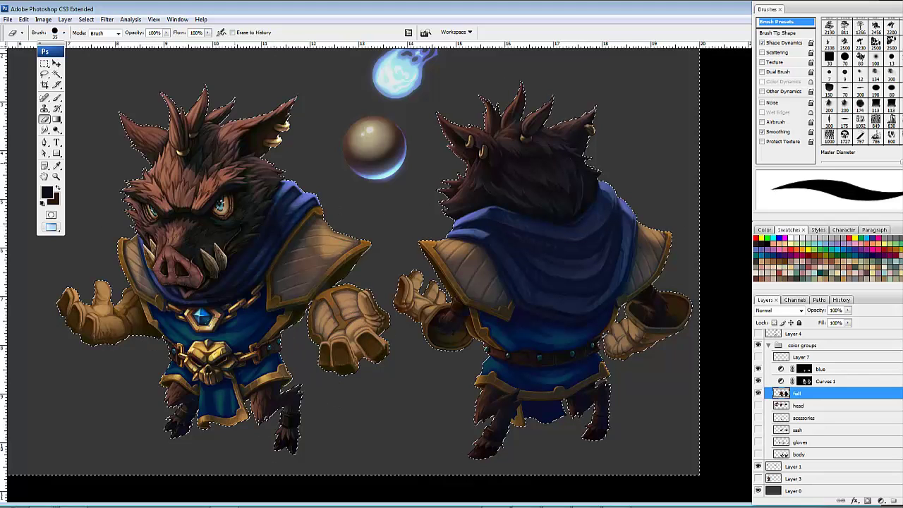
{"action": "key", "text": "]"}
{"action": "key", "text": "]"}
{"action": "key", "text": "]"}
{"action": "key", "text": "]"}
{"action": "key", "text": "]"}
{"action": "key", "text": "]"}
{"action": "key", "text": "]"}
{"action": "key", "text": "]"}
{"action": "key", "text": "]"}
{"action": "key", "text": "]"}
{"action": "key", "text": "]"}
{"action": "mouse_move", "coordinate": [542, 323]}
{"action": "left_mouse_down"}
{"action": "mouse_move", "coordinate": [550, 308]}
{"action": "mouse_move", "coordinate": [499, 340]}
{"action": "mouse_move", "coordinate": [549, 369]}
{"action": "left_mouse_up"}
{"action": "key", "text": "ctrl+d"}
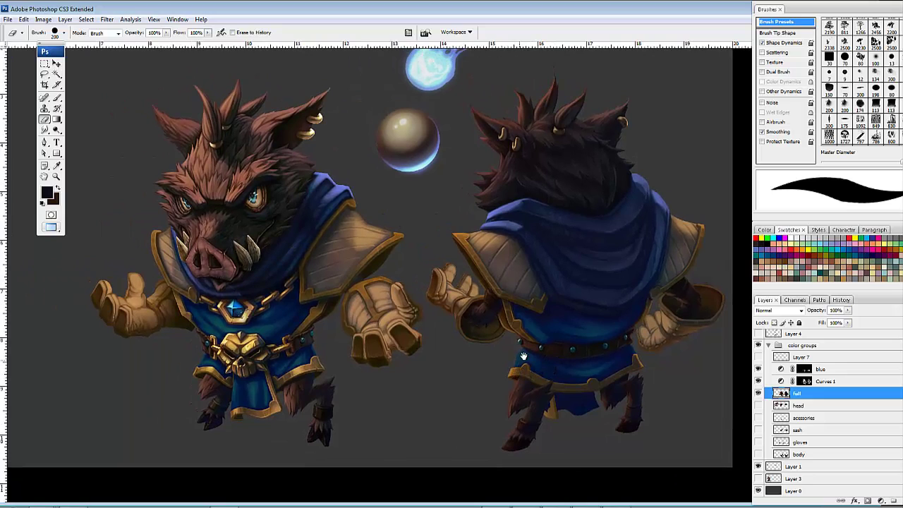
Step: Paint highlights on the front view's two ear rings in light grey sampled from the sphere, using brush size 20 and 70% flow
{"action": "left_click_drag", "start_coordinate": [512, 338], "coordinate": [559, 354]}
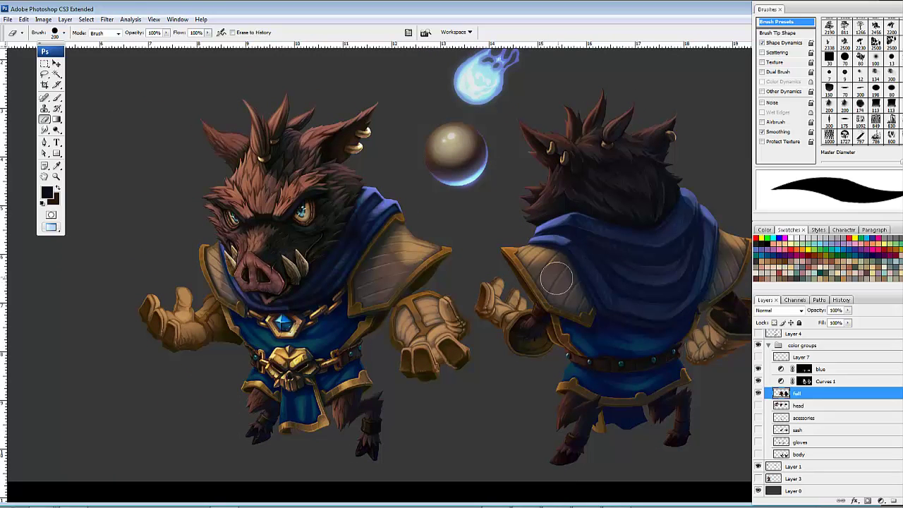
{"action": "key", "text": "b"}
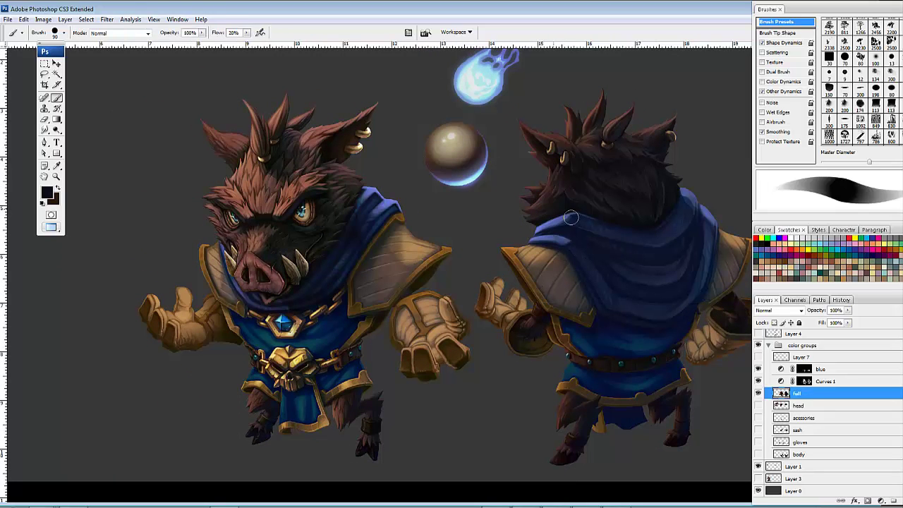
{"action": "left_click", "coordinate": [452, 138], "text": "alt"}
{"action": "key", "text": "bracketleft"}
{"action": "key", "text": "bracketleft"}
{"action": "key", "text": "bracketleft"}
{"action": "key", "text": "bracketleft"}
{"action": "key", "text": "bracketleft"}
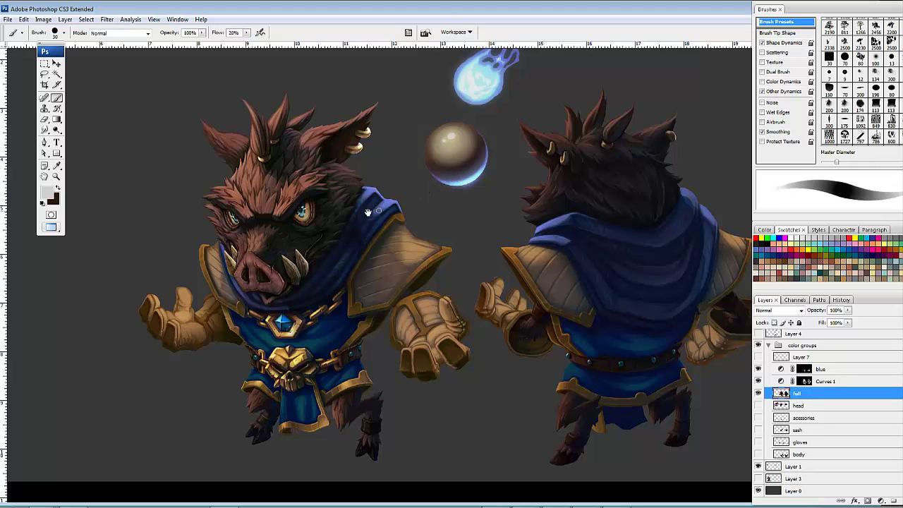
{"action": "mouse_move", "coordinate": [361, 214]}
{"action": "left_mouse_down"}
{"action": "mouse_move", "coordinate": [433, 212]}
{"action": "mouse_move", "coordinate": [536, 279]}
{"action": "left_mouse_up"}
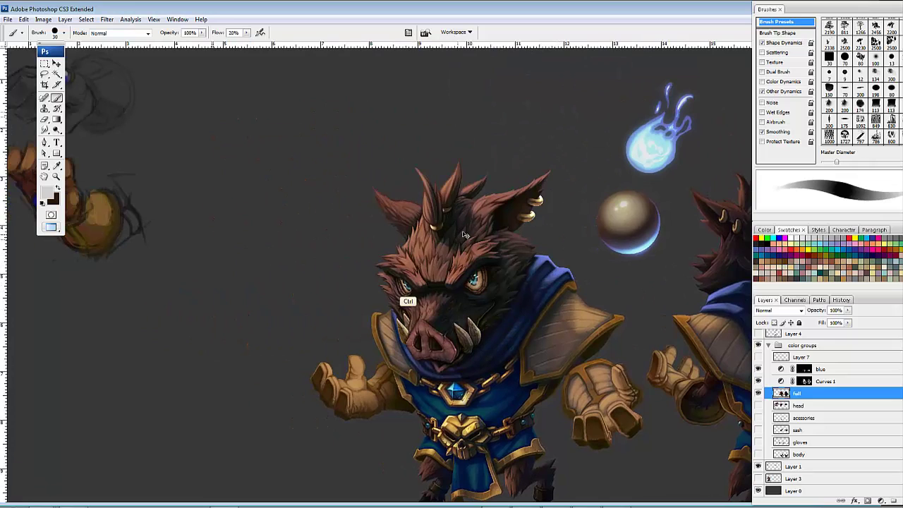
{"action": "scroll", "coordinate": [458, 232], "scroll_direction": "up", "scroll_amount": 3}
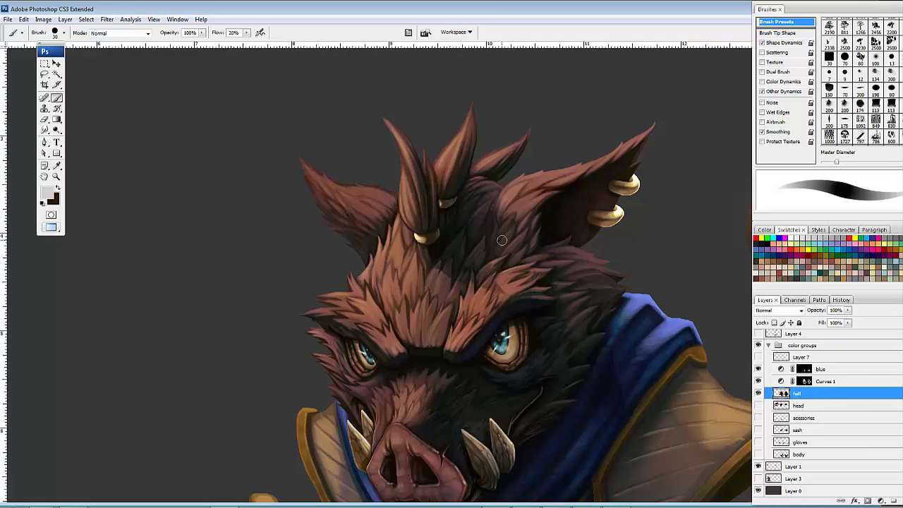
{"action": "key", "text": "bracketleft"}
{"action": "left_click_drag", "start_coordinate": [590, 236], "coordinate": [577, 248]}
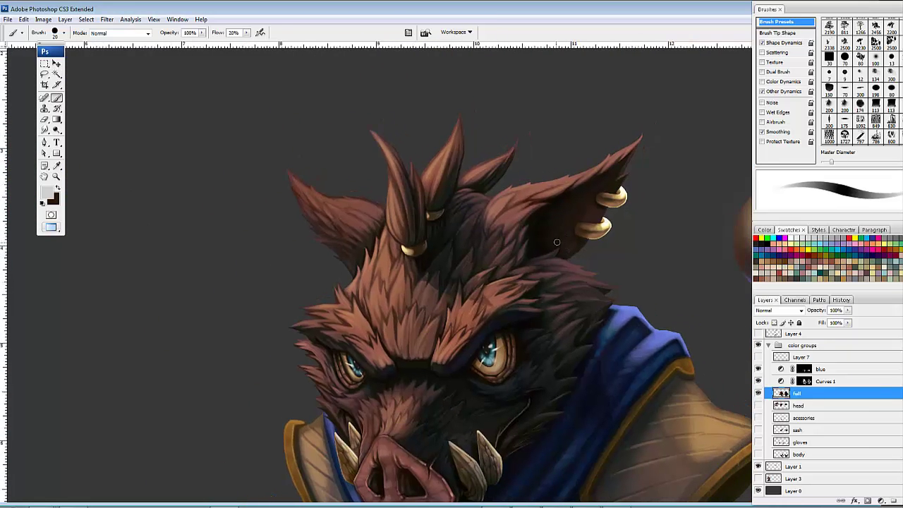
{"action": "key", "text": "shift"}
{"action": "key", "text": "shift+7"}
{"action": "left_click_drag", "start_coordinate": [584, 238], "coordinate": [588, 235]}
{"action": "left_click", "coordinate": [603, 224]}
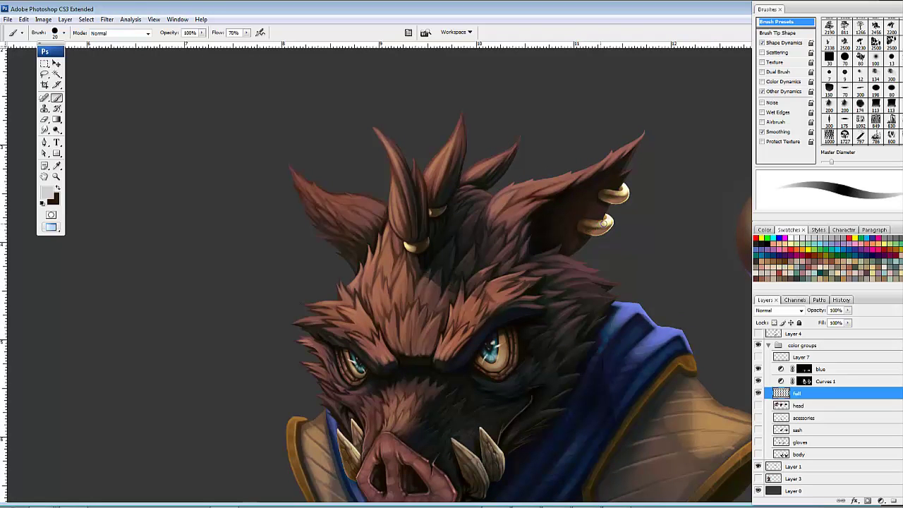
{"action": "left_click_drag", "start_coordinate": [614, 194], "coordinate": [621, 193]}
Step: Paint a thin light-grey highlight along the snout's upper rim with brush size 9 and 20% flow
{"action": "left_click_drag", "start_coordinate": [541, 229], "coordinate": [608, 237]}
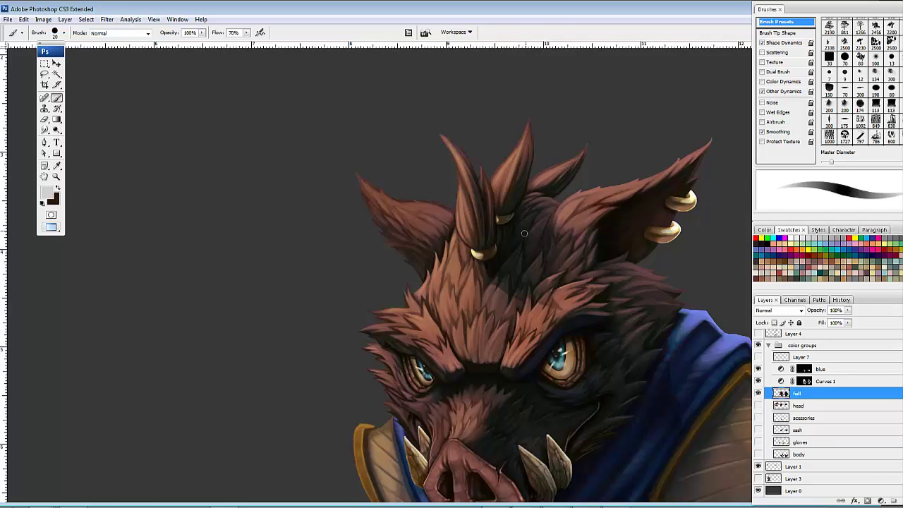
{"action": "left_click_drag", "start_coordinate": [509, 228], "coordinate": [557, 190]}
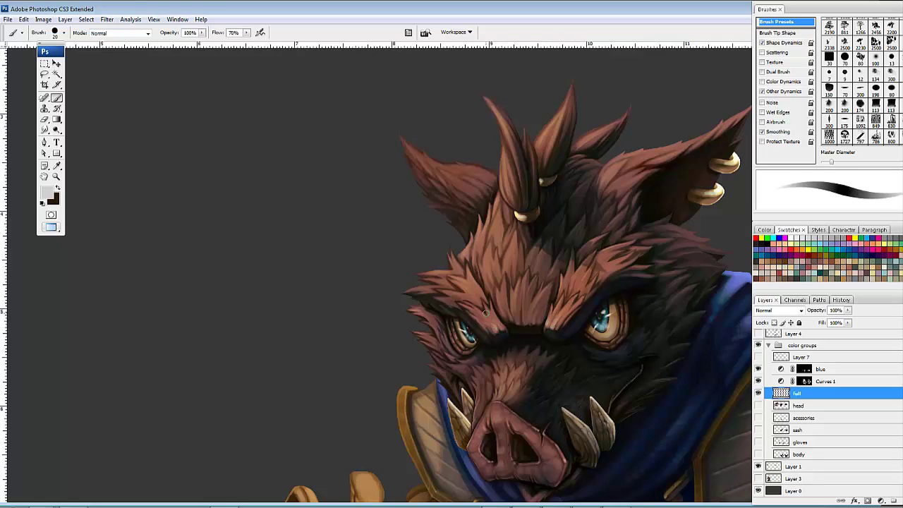
{"action": "key", "text": "shift+2"}
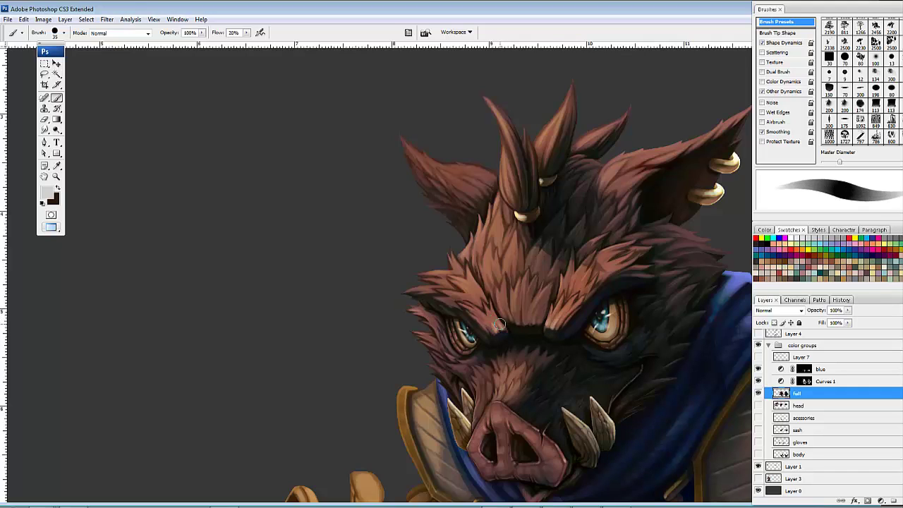
{"action": "mouse_move", "coordinate": [499, 299]}
{"action": "left_mouse_down"}
{"action": "mouse_move", "coordinate": [506, 318]}
{"action": "mouse_move", "coordinate": [529, 320]}
{"action": "mouse_move", "coordinate": [527, 313]}
{"action": "mouse_move", "coordinate": [532, 324]}
{"action": "mouse_move", "coordinate": [552, 288]}
{"action": "left_mouse_up"}
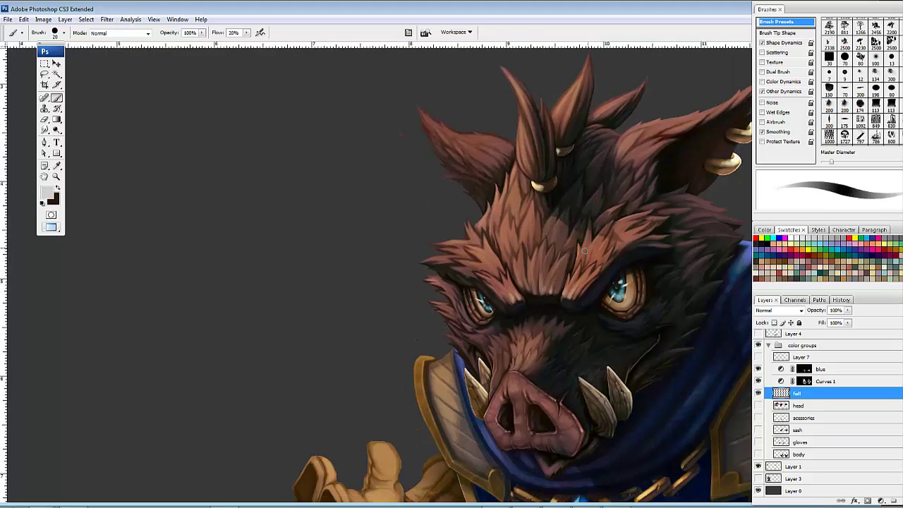
{"action": "mouse_move", "coordinate": [521, 353]}
{"action": "left_mouse_down"}
{"action": "mouse_move", "coordinate": [535, 294]}
{"action": "mouse_move", "coordinate": [532, 312]}
{"action": "mouse_move", "coordinate": [532, 240]}
{"action": "mouse_move", "coordinate": [511, 230]}
{"action": "left_mouse_up"}
{"action": "key", "text": "ctrl+plus"}
{"action": "key", "text": "ctrl+plus"}
{"action": "key", "text": "bracketleft"}
{"action": "key", "text": "bracketleft"}
{"action": "key", "text": "bracketleft"}
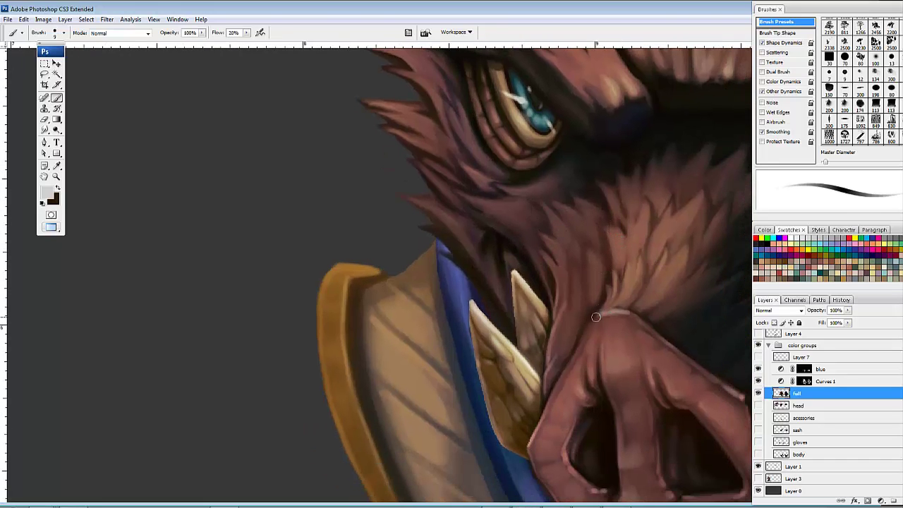
{"action": "mouse_move", "coordinate": [595, 317]}
{"action": "left_mouse_down"}
{"action": "mouse_move", "coordinate": [528, 456]}
{"action": "mouse_move", "coordinate": [571, 353]}
{"action": "left_mouse_up"}
{"action": "mouse_move", "coordinate": [534, 403]}
{"action": "left_mouse_down"}
{"action": "mouse_move", "coordinate": [453, 301]}
{"action": "mouse_move", "coordinate": [404, 289]}
{"action": "left_mouse_up"}
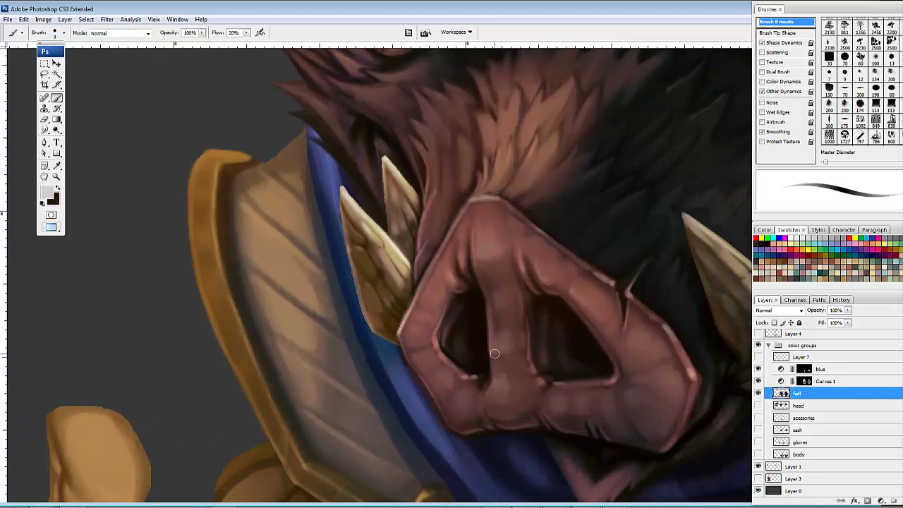
Step: Paint fine light-grey highlights along the rims of both nostrils and on the bump between them
{"action": "mouse_move", "coordinate": [491, 356]}
{"action": "left_mouse_down"}
{"action": "mouse_move", "coordinate": [484, 288]}
{"action": "mouse_move", "coordinate": [474, 254]}
{"action": "left_mouse_up"}
{"action": "mouse_move", "coordinate": [512, 232]}
{"action": "left_mouse_down"}
{"action": "mouse_move", "coordinate": [516, 262]}
{"action": "mouse_move", "coordinate": [462, 245]}
{"action": "left_mouse_up"}
{"action": "left_click_drag", "start_coordinate": [455, 277], "coordinate": [469, 234]}
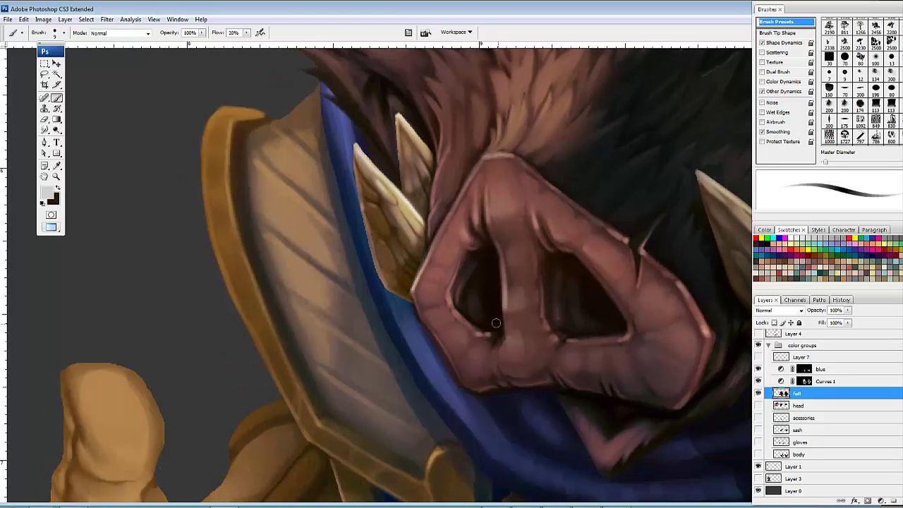
{"action": "mouse_move", "coordinate": [503, 343]}
{"action": "left_mouse_down"}
{"action": "mouse_move", "coordinate": [465, 324]}
{"action": "mouse_move", "coordinate": [492, 335]}
{"action": "left_mouse_up"}
{"action": "left_click_drag", "start_coordinate": [552, 337], "coordinate": [556, 340]}
{"action": "left_click_drag", "start_coordinate": [548, 326], "coordinate": [543, 315]}
{"action": "left_click_drag", "start_coordinate": [627, 339], "coordinate": [628, 334]}
{"action": "left_click_drag", "start_coordinate": [499, 338], "coordinate": [535, 345]}
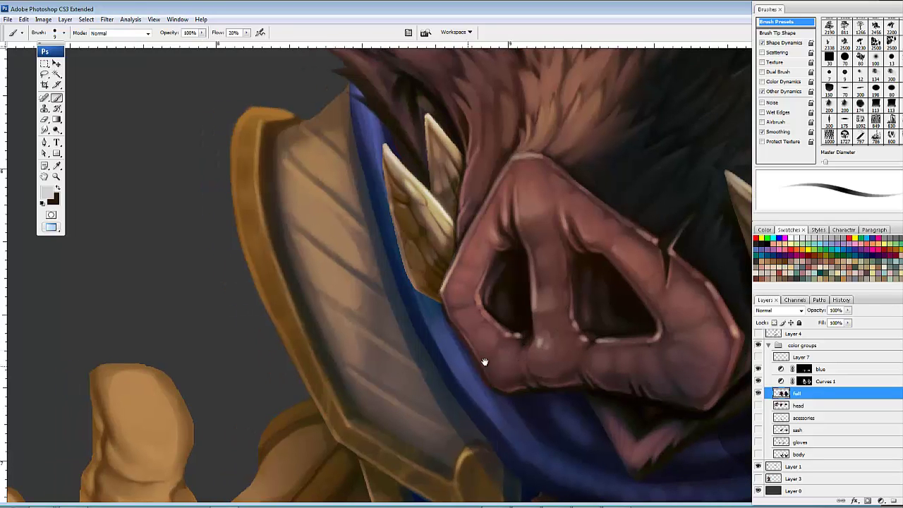
{"action": "left_click_drag", "start_coordinate": [484, 362], "coordinate": [463, 373]}
{"action": "mouse_move", "coordinate": [435, 329]}
{"action": "left_mouse_down"}
{"action": "mouse_move", "coordinate": [468, 384]}
{"action": "mouse_move", "coordinate": [425, 309]}
{"action": "mouse_move", "coordinate": [449, 281]}
{"action": "left_mouse_up"}
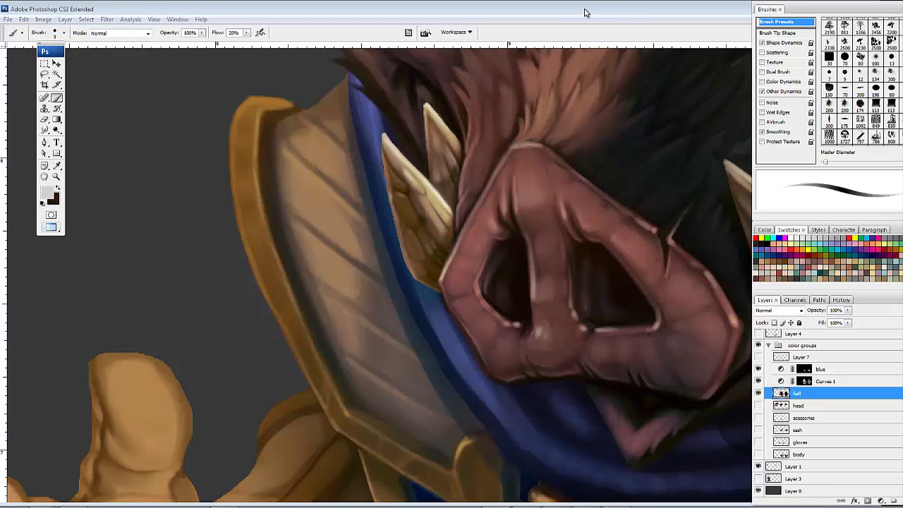
{"action": "left_click_drag", "start_coordinate": [508, 281], "coordinate": [488, 294]}
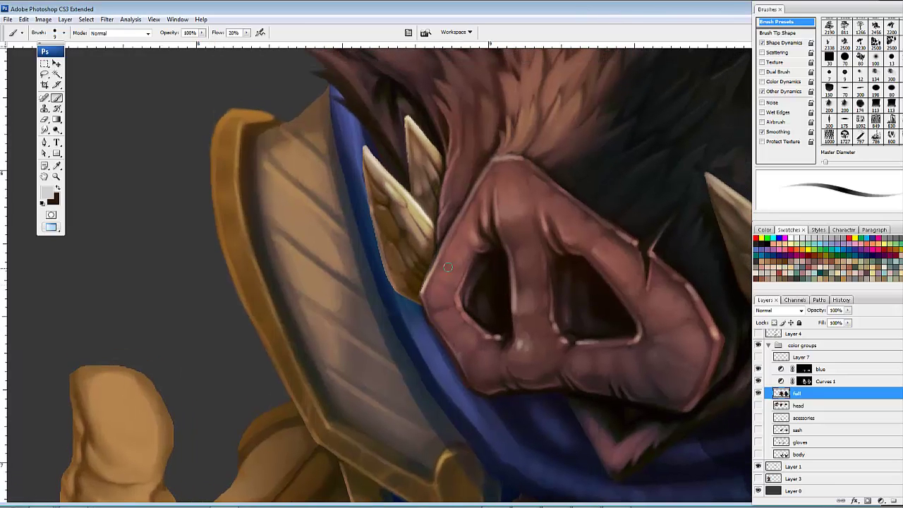
Step: Paint light-grey highlights along the small front tusk's edge and beside the notch in the snout's upper rim
{"action": "scroll", "coordinate": [484, 313], "scroll_direction": "up", "scroll_amount": 4}
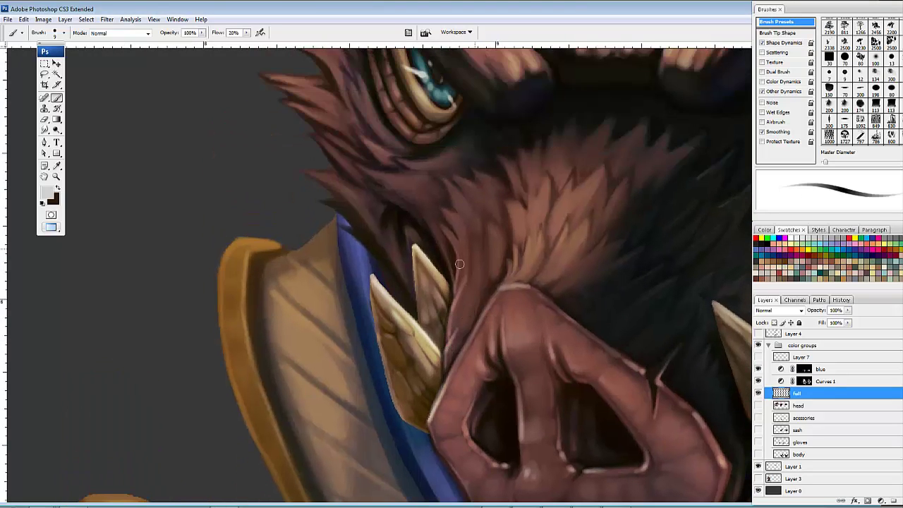
{"action": "scroll", "coordinate": [423, 282], "scroll_direction": "down", "scroll_amount": 1}
{"action": "left_click_drag", "start_coordinate": [382, 287], "coordinate": [395, 334]}
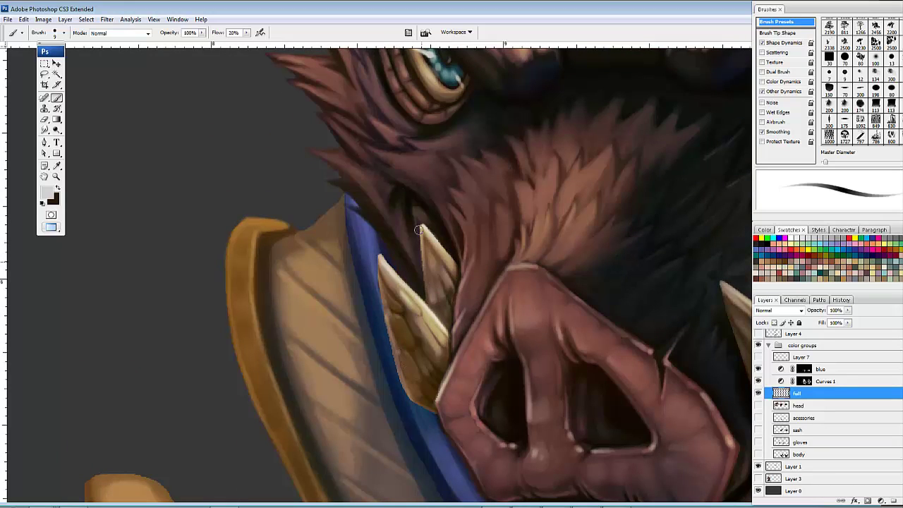
{"action": "scroll", "coordinate": [423, 268], "scroll_direction": "right", "scroll_amount": 8}
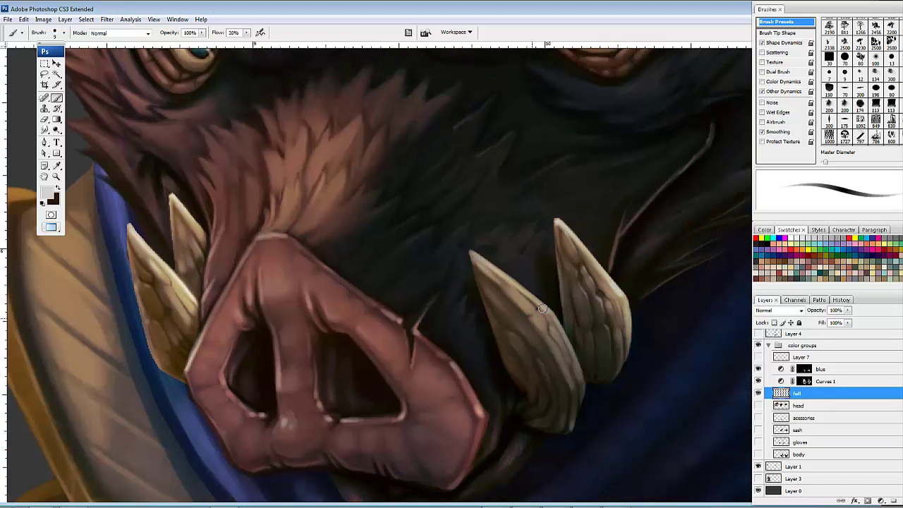
{"action": "left_click_drag", "start_coordinate": [446, 341], "coordinate": [596, 331]}
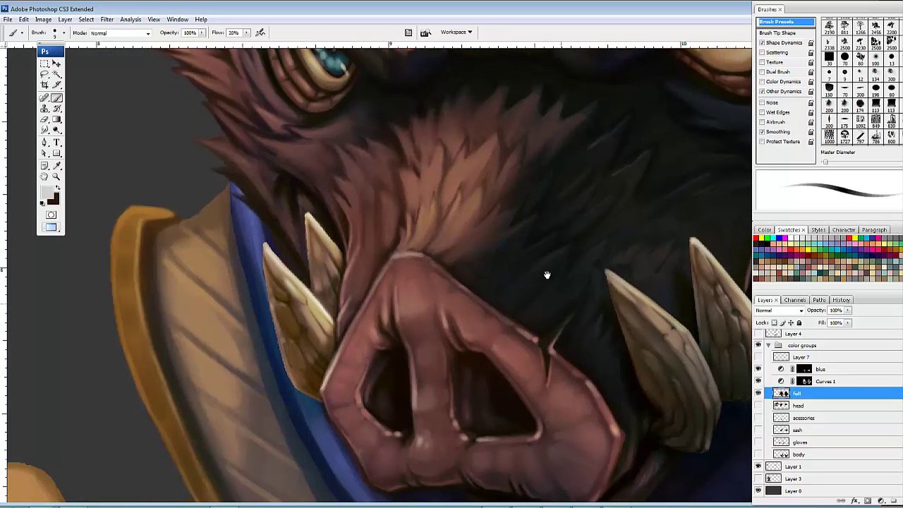
{"action": "left_click_drag", "start_coordinate": [545, 355], "coordinate": [574, 313]}
{"action": "mouse_move", "coordinate": [551, 381]}
{"action": "left_mouse_down"}
{"action": "mouse_move", "coordinate": [549, 354]}
{"action": "mouse_move", "coordinate": [547, 385]}
{"action": "left_mouse_up"}
{"action": "left_click_drag", "start_coordinate": [539, 351], "coordinate": [544, 378]}
{"action": "left_click_drag", "start_coordinate": [485, 333], "coordinate": [517, 278]}
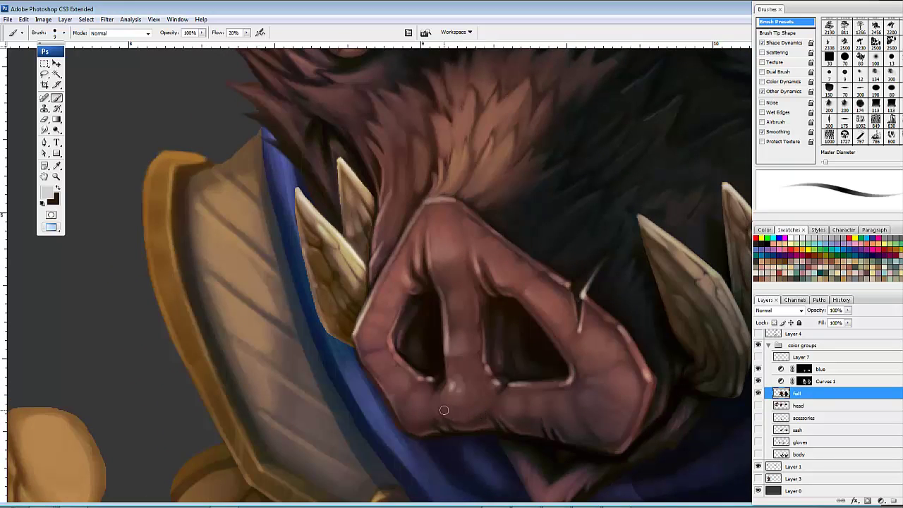
{"action": "left_click_drag", "start_coordinate": [444, 409], "coordinate": [442, 402]}
Step: Load the full layer's outline as a selection and brush light grey onto the upper end of the shoulder guard's gold trim at size 30
{"action": "mouse_move", "coordinate": [428, 371]}
{"action": "left_mouse_down"}
{"action": "mouse_move", "coordinate": [467, 331]}
{"action": "mouse_move", "coordinate": [604, 357]}
{"action": "mouse_move", "coordinate": [600, 374]}
{"action": "left_mouse_up"}
{"action": "key", "text": "bracketright"}
{"action": "key", "text": "bracketright"}
{"action": "key", "text": "bracketright"}
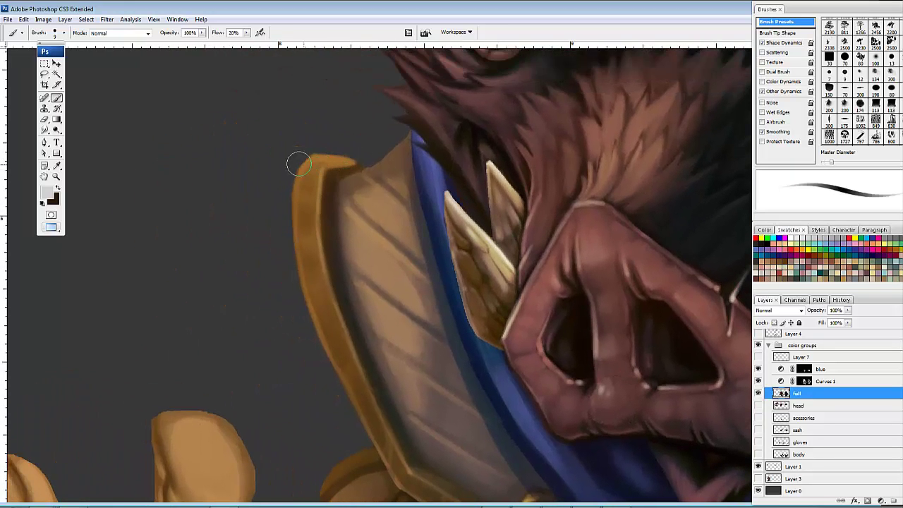
{"action": "left_click", "coordinate": [781, 394], "text": "ctrl"}
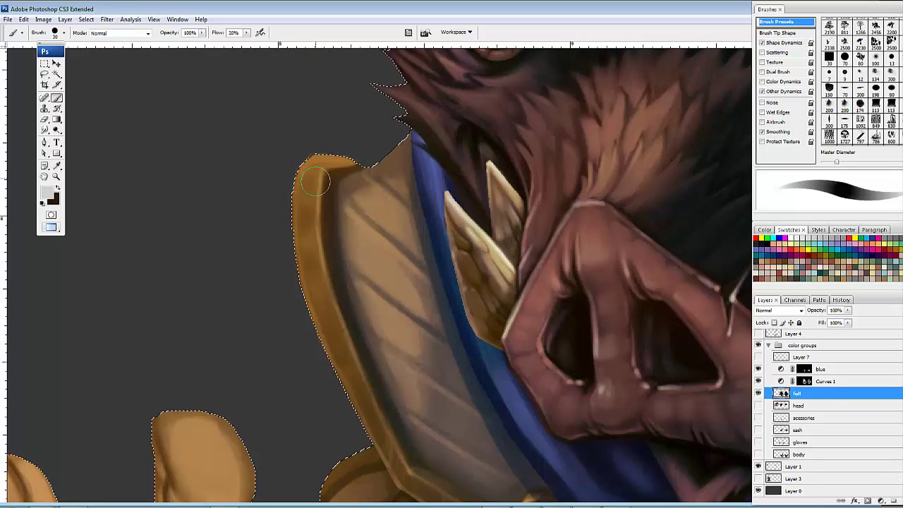
{"action": "key", "text": "ctrl+z"}
{"action": "left_click_drag", "start_coordinate": [313, 168], "coordinate": [309, 211]}
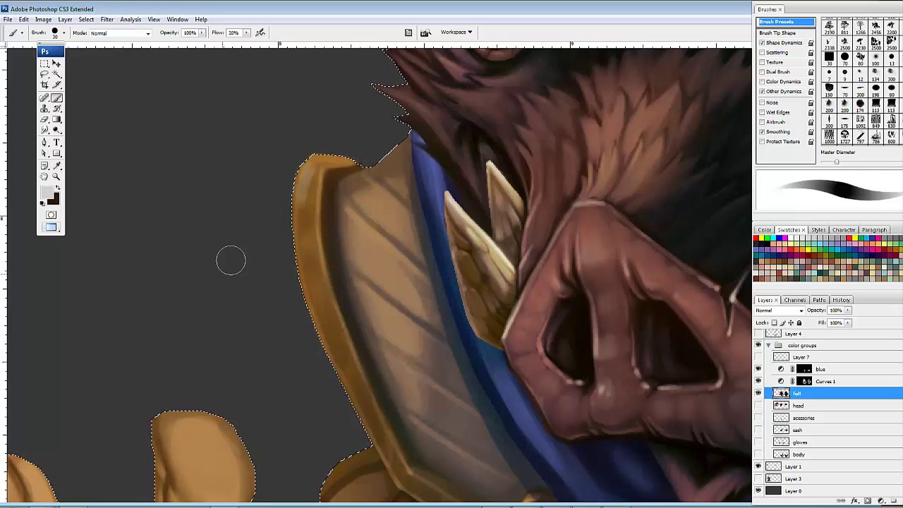
Step: Set the foreground colour to #e9a750 and paint a warm highlight over the upper end of the gold shoulder trim
{"action": "left_click", "coordinate": [320, 157], "text": "alt"}
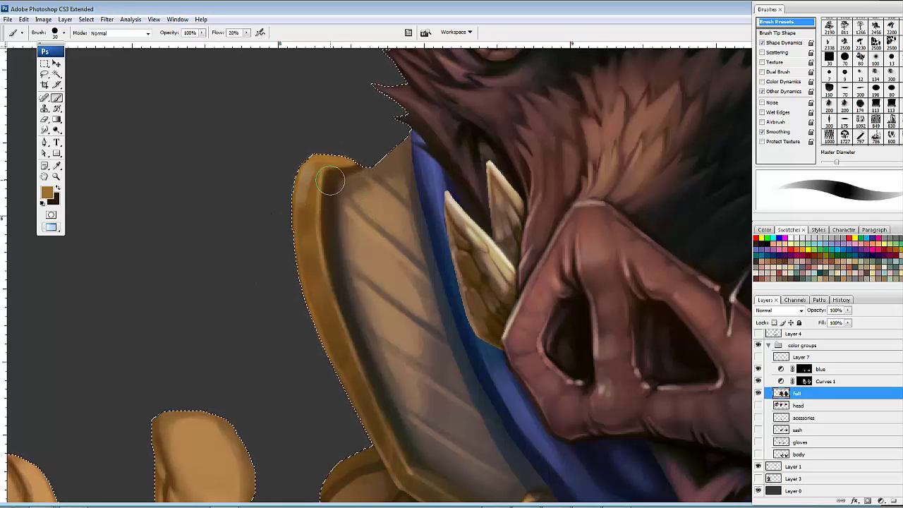
{"action": "left_click", "coordinate": [49, 192]}
{"action": "left_click_drag", "start_coordinate": [708, 360], "coordinate": [725, 321]}
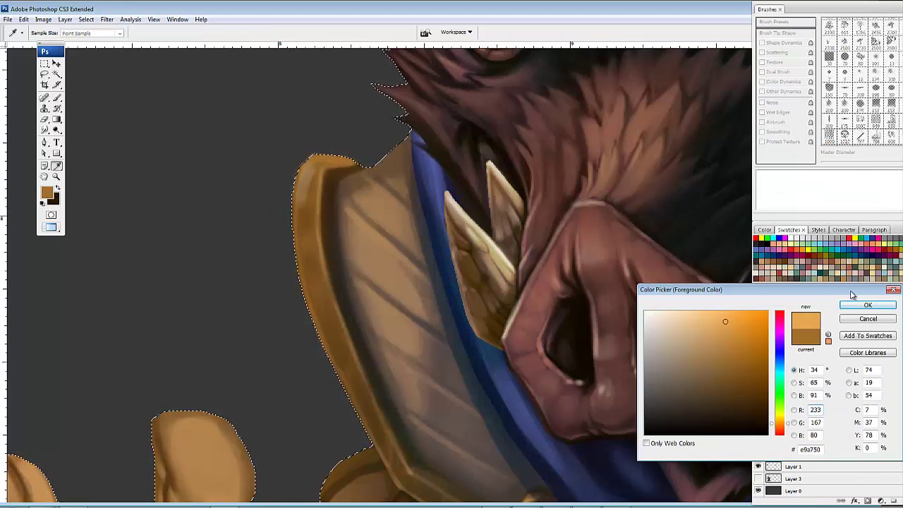
{"action": "left_click", "coordinate": [867, 305]}
{"action": "key", "text": "b"}
{"action": "mouse_move", "coordinate": [309, 167]}
{"action": "left_mouse_down"}
{"action": "mouse_move", "coordinate": [305, 262]}
{"action": "mouse_move", "coordinate": [308, 208]}
{"action": "left_mouse_up"}
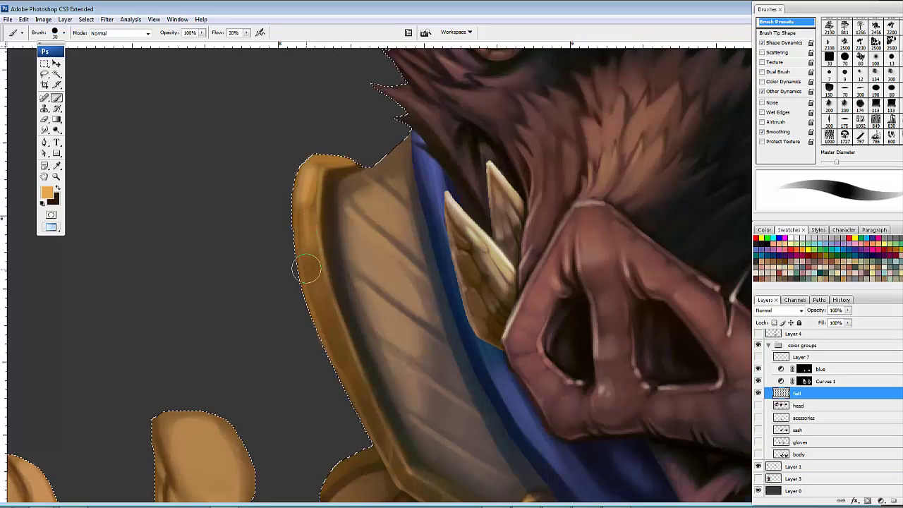
Step: Blend the trim highlight with gold tones sampled from it, and refine the trim's upper edges with brush size 10
{"action": "left_click", "coordinate": [305, 220], "text": "alt"}
{"action": "left_click_drag", "start_coordinate": [306, 220], "coordinate": [306, 204]}
{"action": "left_click", "coordinate": [310, 177], "text": "alt"}
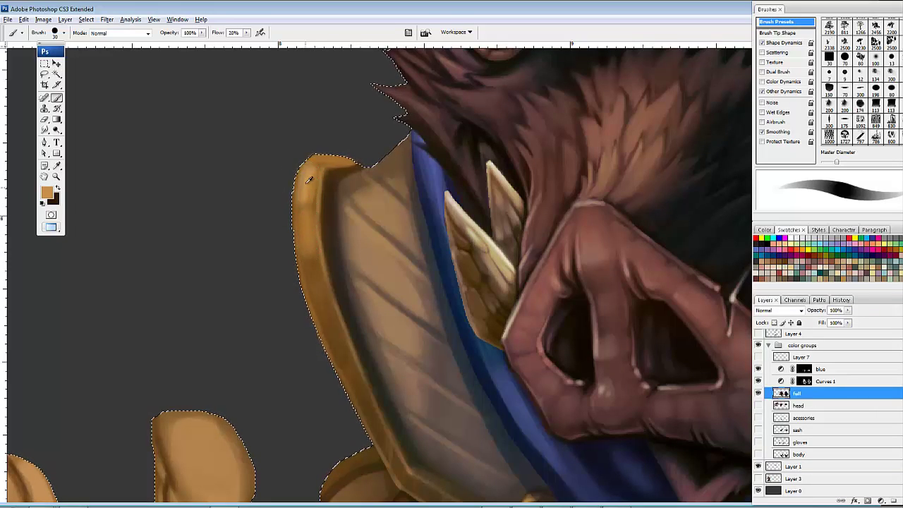
{"action": "mouse_move", "coordinate": [308, 172]}
{"action": "left_mouse_down"}
{"action": "mouse_move", "coordinate": [309, 192]}
{"action": "mouse_move", "coordinate": [310, 172]}
{"action": "mouse_move", "coordinate": [326, 163]}
{"action": "mouse_move", "coordinate": [314, 162]}
{"action": "left_mouse_up"}
{"action": "key", "text": "bracketleft"}
{"action": "key", "text": "bracketleft"}
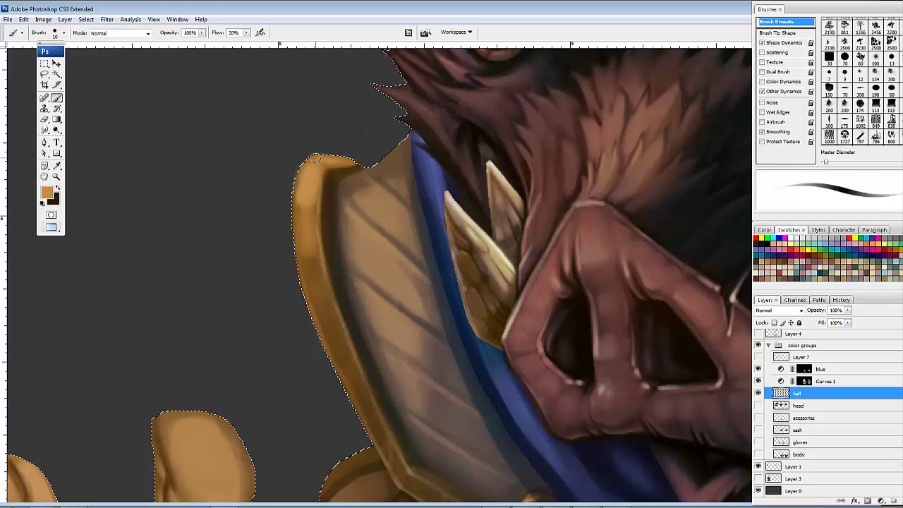
{"action": "left_click_drag", "start_coordinate": [302, 216], "coordinate": [292, 187]}
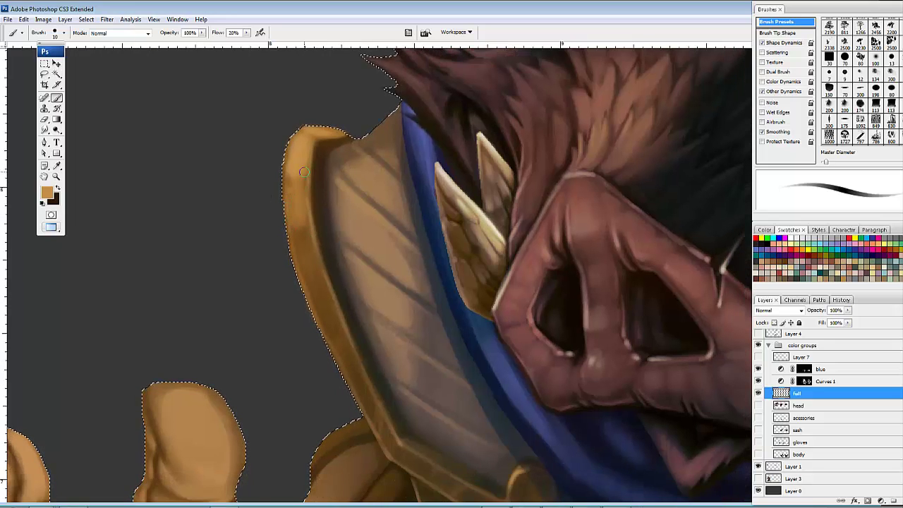
{"action": "left_click_drag", "start_coordinate": [310, 162], "coordinate": [310, 173]}
{"action": "left_click_drag", "start_coordinate": [326, 144], "coordinate": [344, 134]}
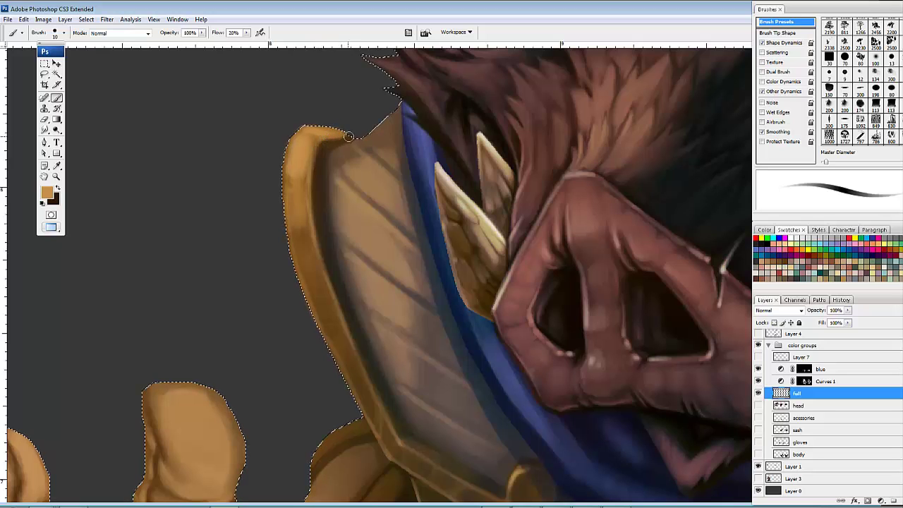
{"action": "left_click_drag", "start_coordinate": [337, 266], "coordinate": [337, 286]}
Step: Darken the shadow along the inner edge of the gold trim with dark tones sampled from it, and restore gold as the foreground colour
{"action": "key", "text": "x"}
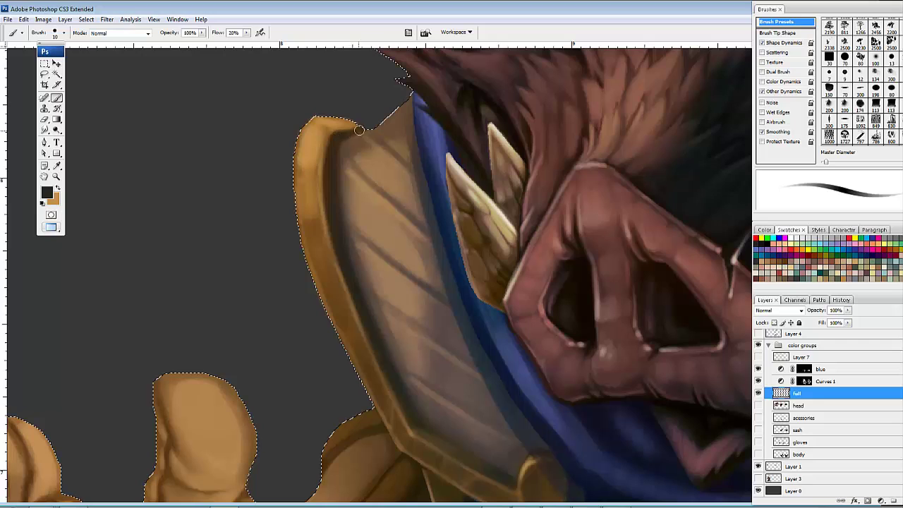
{"action": "left_click_drag", "start_coordinate": [330, 132], "coordinate": [326, 154]}
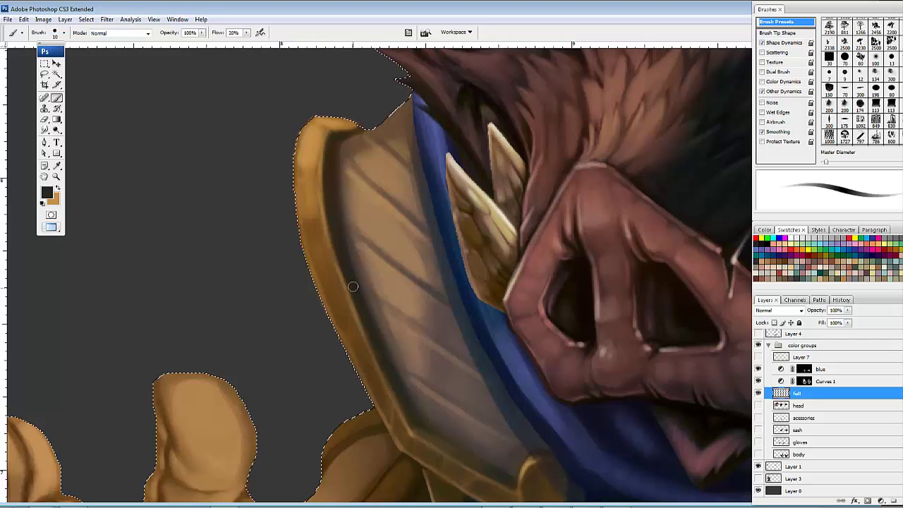
{"action": "left_click", "coordinate": [339, 153], "text": "alt"}
{"action": "left_click", "coordinate": [343, 211], "text": "alt"}
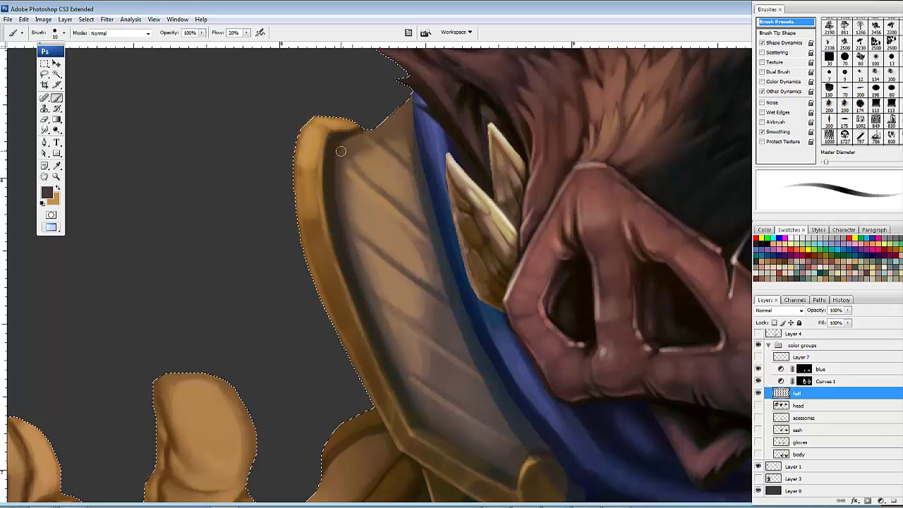
{"action": "left_click_drag", "start_coordinate": [361, 252], "coordinate": [390, 219]}
{"action": "key", "text": "x"}
{"action": "left_click_drag", "start_coordinate": [333, 193], "coordinate": [336, 213]}
Step: Brush a soft gold highlight onto the pointed tip of the opposite shoulder guard's trim with brush size 35, replacing the thin first stroke
{"action": "left_click_drag", "start_coordinate": [368, 239], "coordinate": [217, 177]}
{"action": "left_click_drag", "start_coordinate": [617, 213], "coordinate": [292, 284]}
{"action": "left_click_drag", "start_coordinate": [685, 273], "coordinate": [298, 264]}
{"action": "left_click_drag", "start_coordinate": [568, 300], "coordinate": [218, 299]}
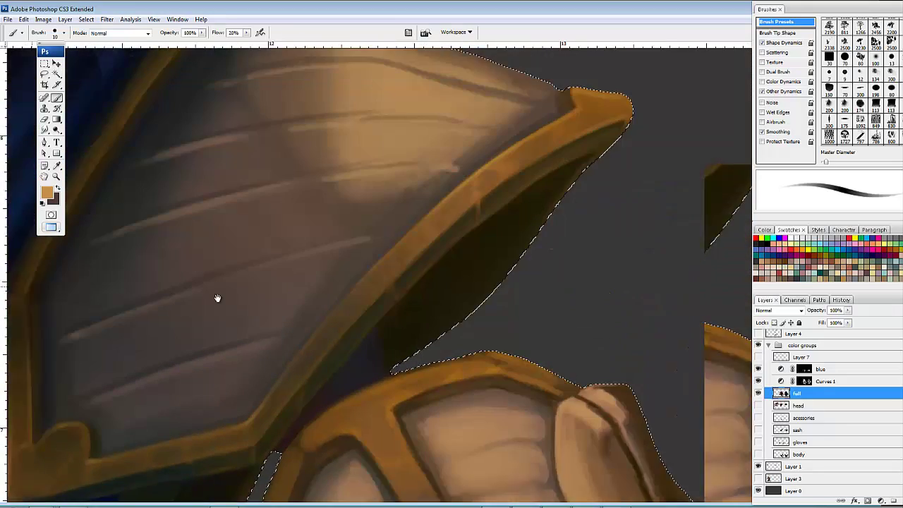
{"action": "left_click_drag", "start_coordinate": [550, 136], "coordinate": [487, 165]}
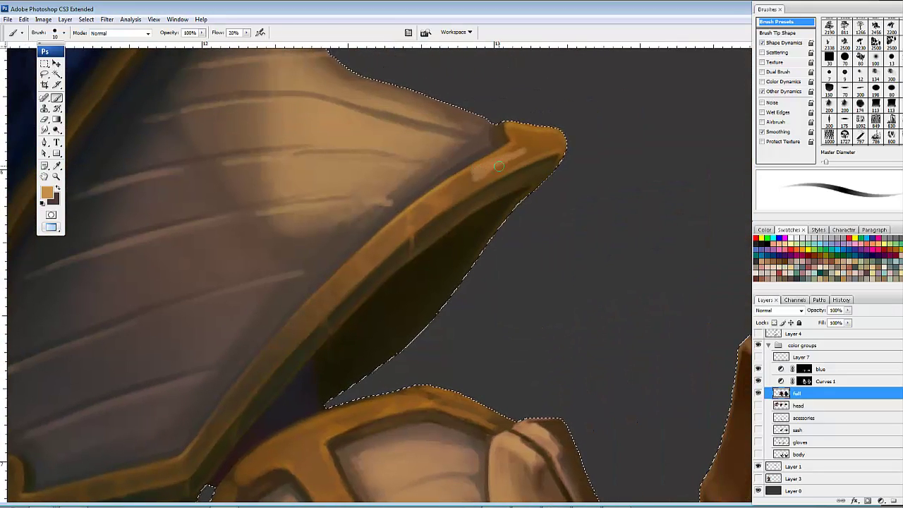
{"action": "key", "text": "ctrl+z"}
{"action": "key", "text": "]"}
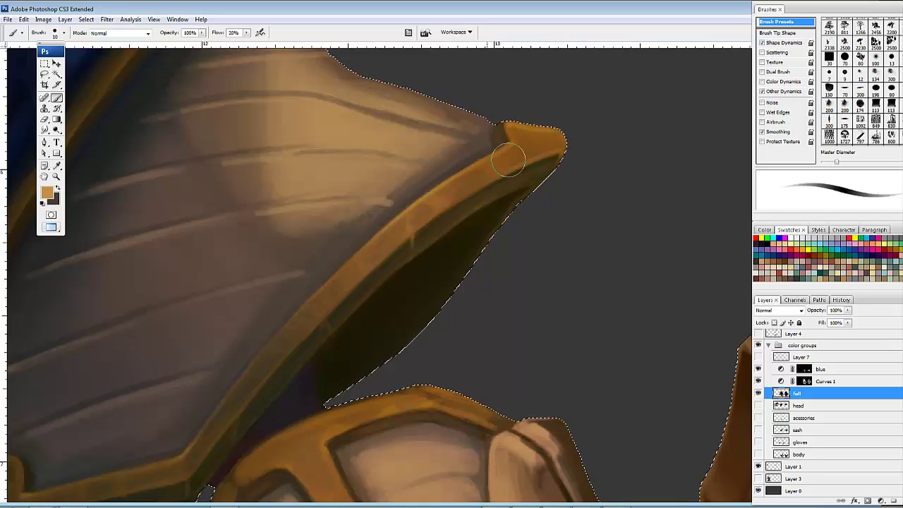
{"action": "key", "text": "bracketright"}
{"action": "key", "text": "bracketright"}
{"action": "key", "text": "bracketright"}
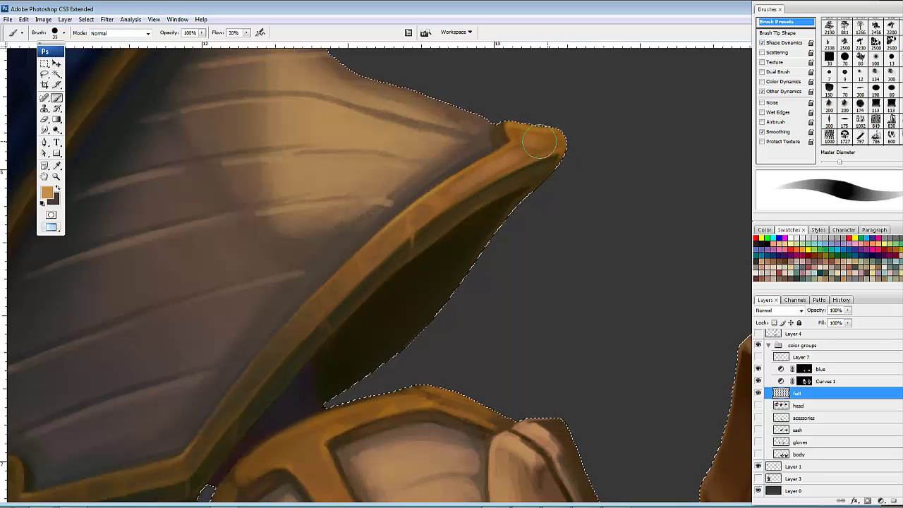
{"action": "mouse_move", "coordinate": [540, 143]}
{"action": "left_mouse_down"}
{"action": "mouse_move", "coordinate": [489, 183]}
{"action": "mouse_move", "coordinate": [438, 200]}
{"action": "left_mouse_up"}
Step: Brush warm gold along the shoulder guard's outer trim and the gold band and strap on the glove below it
{"action": "left_click_drag", "start_coordinate": [482, 236], "coordinate": [600, 182]}
{"action": "left_click_drag", "start_coordinate": [459, 226], "coordinate": [483, 195]}
{"action": "mouse_move", "coordinate": [448, 308]}
{"action": "left_mouse_down"}
{"action": "mouse_move", "coordinate": [478, 245]}
{"action": "mouse_move", "coordinate": [498, 277]}
{"action": "left_mouse_up"}
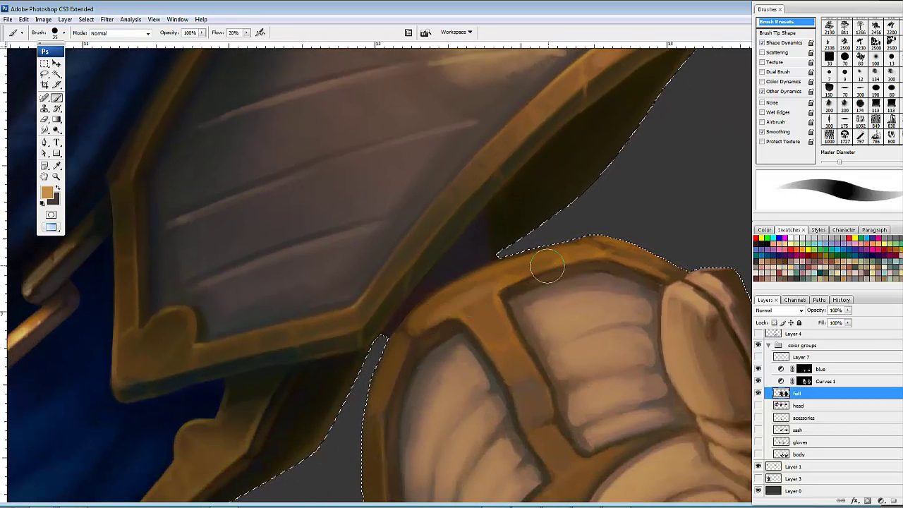
{"action": "left_click_drag", "start_coordinate": [599, 190], "coordinate": [525, 292]}
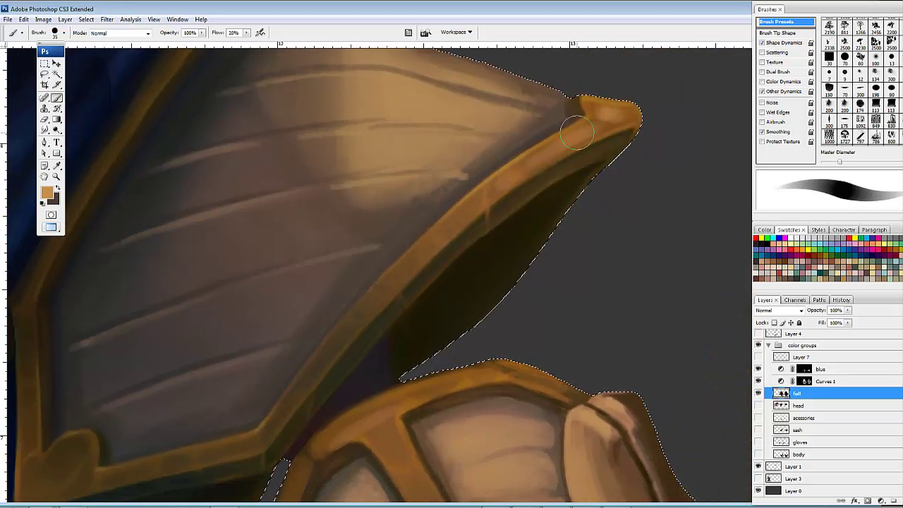
{"action": "left_click_drag", "start_coordinate": [457, 272], "coordinate": [523, 162]}
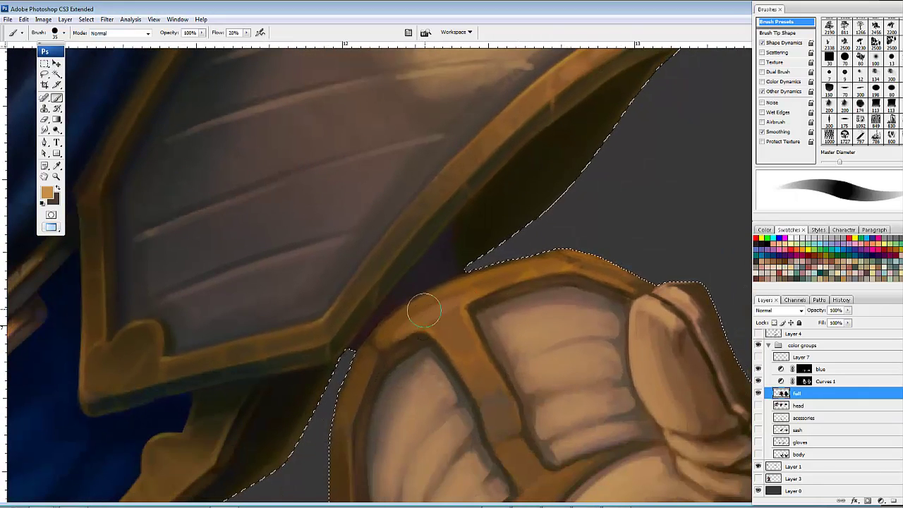
{"action": "mouse_move", "coordinate": [391, 331]}
{"action": "left_mouse_down"}
{"action": "mouse_move", "coordinate": [540, 269]}
{"action": "mouse_move", "coordinate": [378, 333]}
{"action": "mouse_move", "coordinate": [553, 263]}
{"action": "mouse_move", "coordinate": [511, 275]}
{"action": "mouse_move", "coordinate": [549, 265]}
{"action": "left_mouse_up"}
{"action": "left_click_drag", "start_coordinate": [608, 265], "coordinate": [586, 266]}
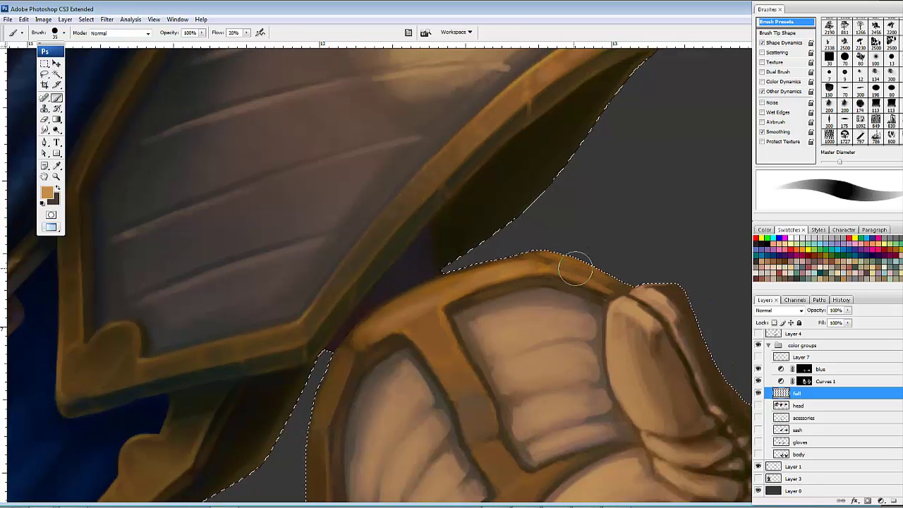
{"action": "left_click_drag", "start_coordinate": [411, 308], "coordinate": [446, 281]}
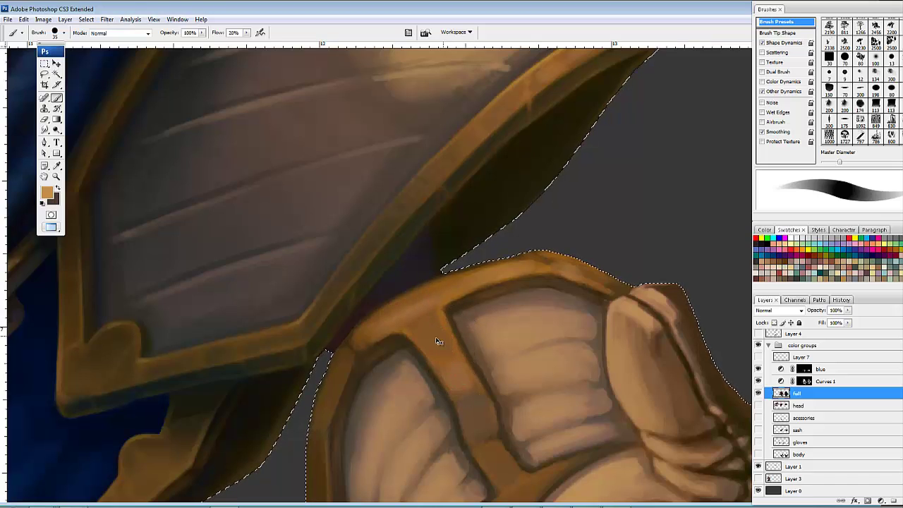
{"action": "left_click_drag", "start_coordinate": [443, 340], "coordinate": [420, 329]}
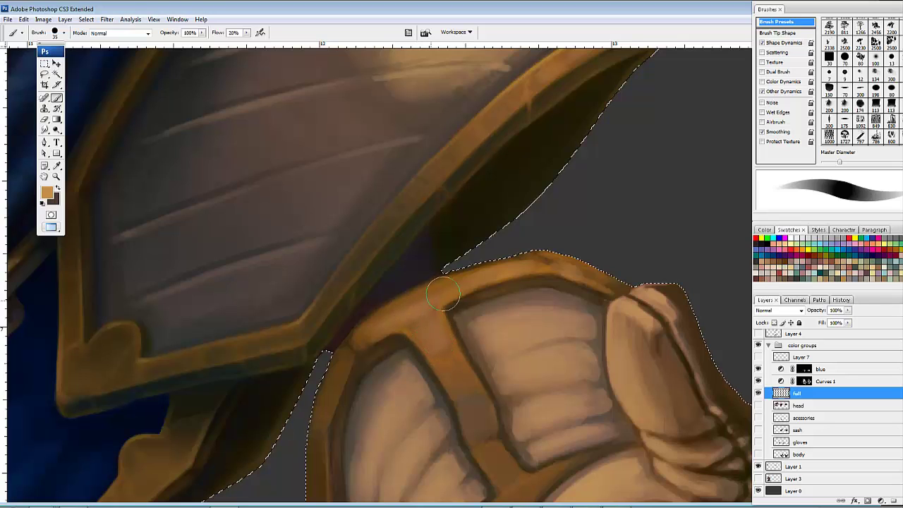
Step: Undo the thin stroke on the glove's gold band and brush a broader gold highlight along it at size 45
{"action": "key", "text": "bracketleft"}
{"action": "key", "text": "bracketleft"}
{"action": "key", "text": "bracketleft"}
{"action": "key", "text": "bracketleft"}
{"action": "key", "text": "bracketleft"}
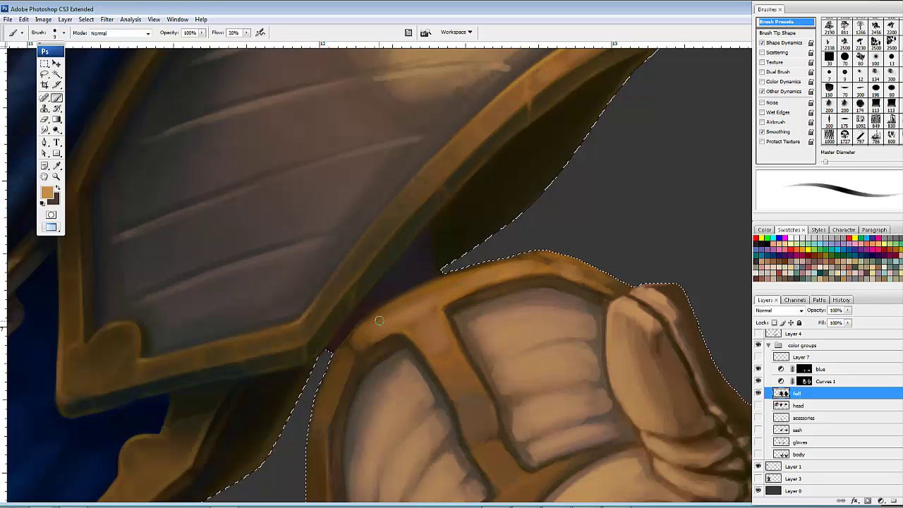
{"action": "key", "text": "ctrl+z"}
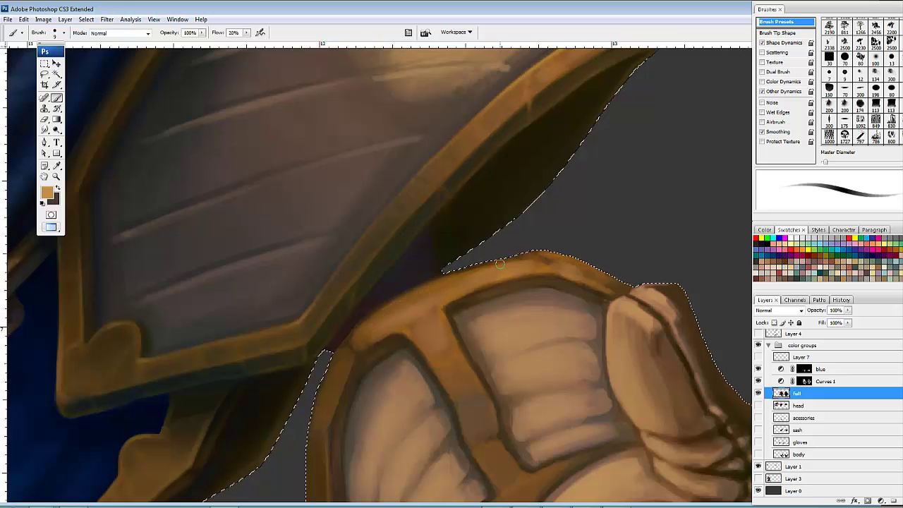
{"action": "key", "text": "bracketright"}
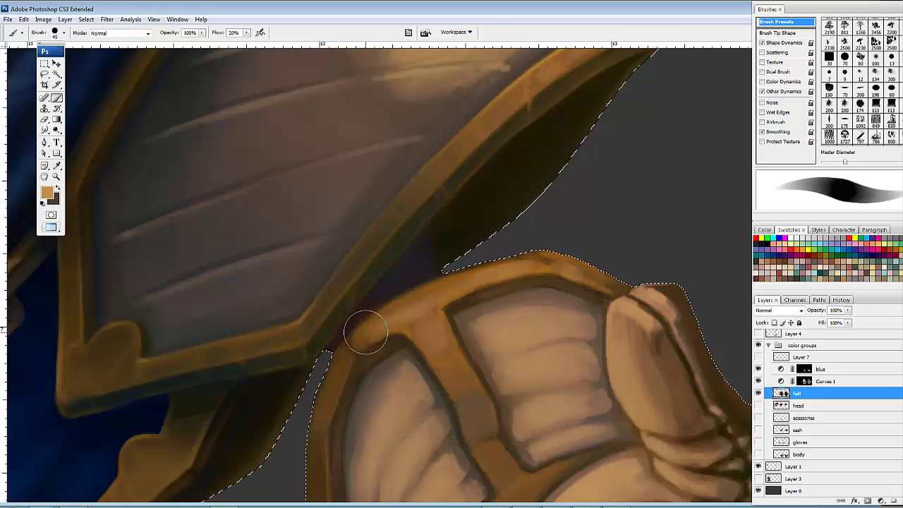
{"action": "left_click_drag", "start_coordinate": [374, 333], "coordinate": [486, 284]}
Step: Brush gold highlights onto the lower edge of the shoulder guard's trim and the tunic's side trim beneath it
{"action": "left_click_drag", "start_coordinate": [468, 346], "coordinate": [446, 247]}
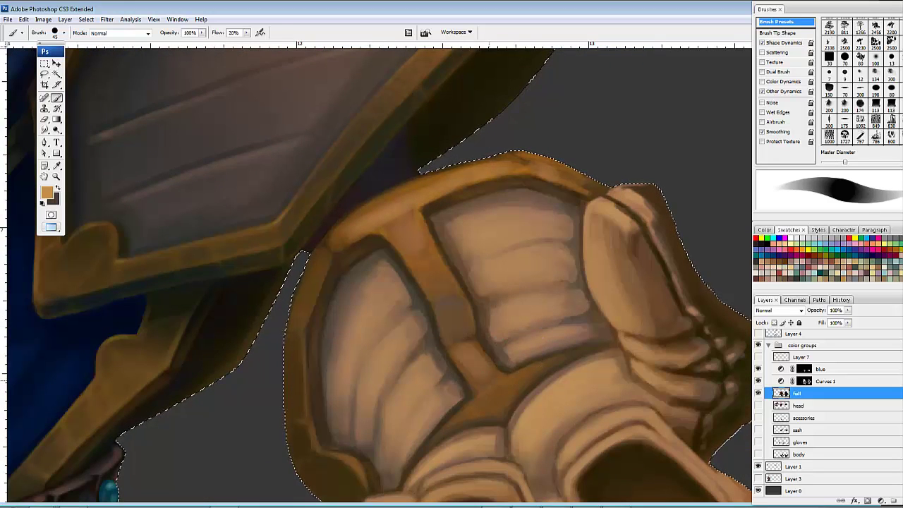
{"action": "mouse_move", "coordinate": [474, 359]}
{"action": "left_mouse_down"}
{"action": "mouse_move", "coordinate": [502, 404]}
{"action": "mouse_move", "coordinate": [472, 403]}
{"action": "left_mouse_up"}
{"action": "mouse_move", "coordinate": [299, 404]}
{"action": "left_mouse_down"}
{"action": "mouse_move", "coordinate": [583, 253]}
{"action": "mouse_move", "coordinate": [504, 425]}
{"action": "mouse_move", "coordinate": [581, 355]}
{"action": "mouse_move", "coordinate": [585, 364]}
{"action": "left_mouse_up"}
{"action": "left_click_drag", "start_coordinate": [532, 254], "coordinate": [542, 256]}
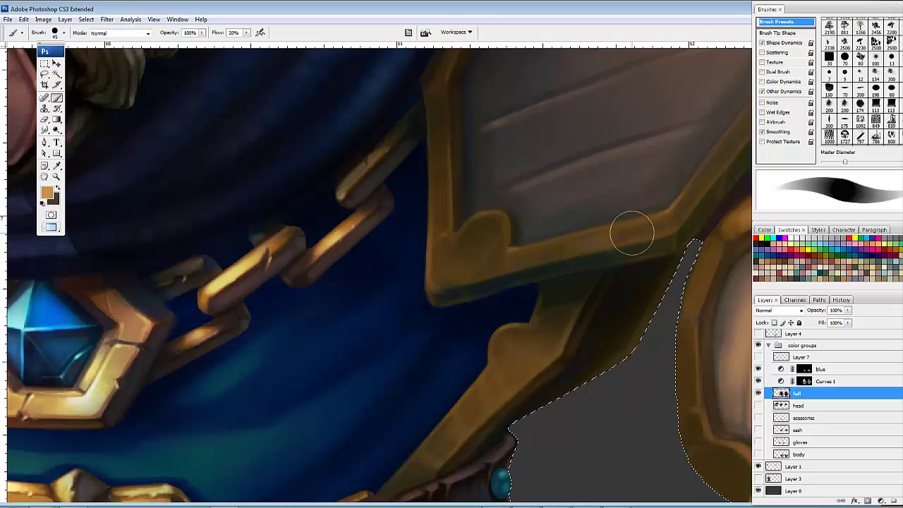
{"action": "left_click_drag", "start_coordinate": [633, 232], "coordinate": [665, 226]}
{"action": "left_click_drag", "start_coordinate": [531, 258], "coordinate": [588, 248]}
{"action": "mouse_move", "coordinate": [504, 357]}
{"action": "left_mouse_down"}
{"action": "mouse_move", "coordinate": [520, 318]}
{"action": "mouse_move", "coordinate": [548, 325]}
{"action": "mouse_move", "coordinate": [530, 343]}
{"action": "mouse_move", "coordinate": [553, 322]}
{"action": "left_mouse_up"}
Step: Brush gold over the tunic's side trim and the rounded lower corner of the shoulder guard on the raised-hand side
{"action": "mouse_move", "coordinate": [46, 405]}
{"action": "left_mouse_down"}
{"action": "mouse_move", "coordinate": [659, 386]}
{"action": "mouse_move", "coordinate": [729, 448]}
{"action": "left_mouse_up"}
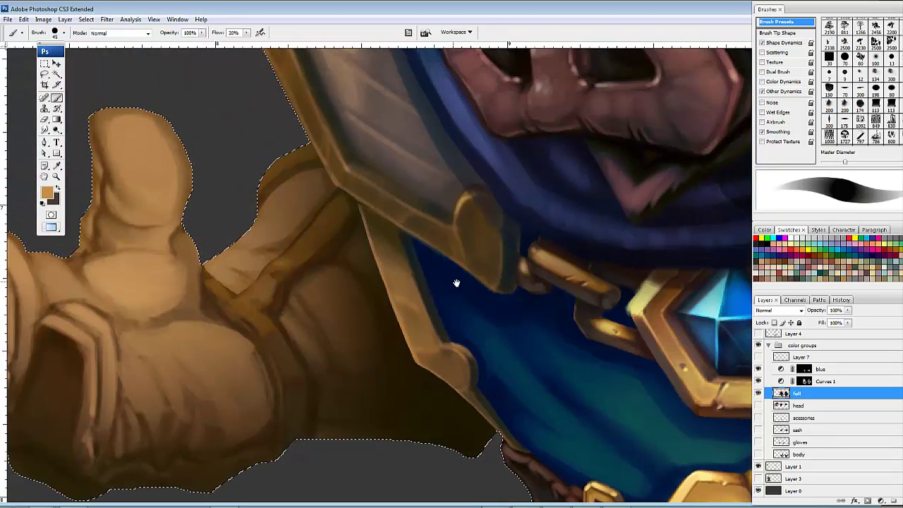
{"action": "left_click_drag", "start_coordinate": [413, 326], "coordinate": [417, 336]}
{"action": "left_click_drag", "start_coordinate": [480, 369], "coordinate": [381, 343]}
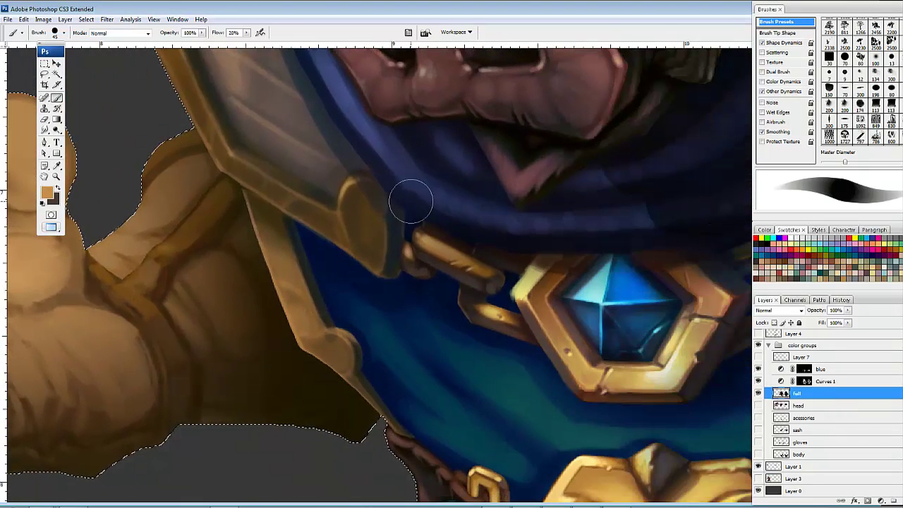
{"action": "mouse_move", "coordinate": [355, 218]}
{"action": "left_mouse_down"}
{"action": "mouse_move", "coordinate": [367, 222]}
{"action": "mouse_move", "coordinate": [376, 259]}
{"action": "left_mouse_up"}
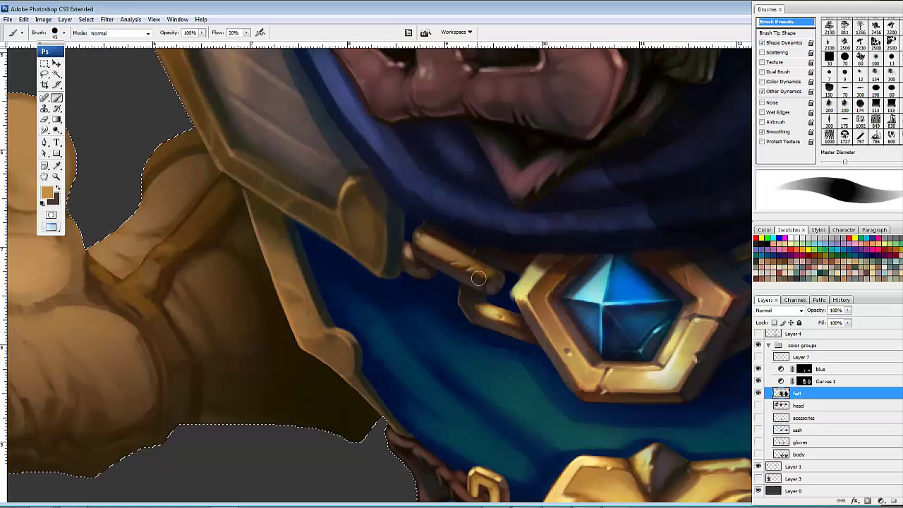
Step: Hide the blue and Curves 1 adjustment layers and sample gold from the shoulder guard's pointed tip as the foreground colour
{"action": "key", "text": "ctrl+minus"}
{"action": "key", "text": "ctrl+minus"}
{"action": "left_click_drag", "start_coordinate": [416, 170], "coordinate": [353, 258]}
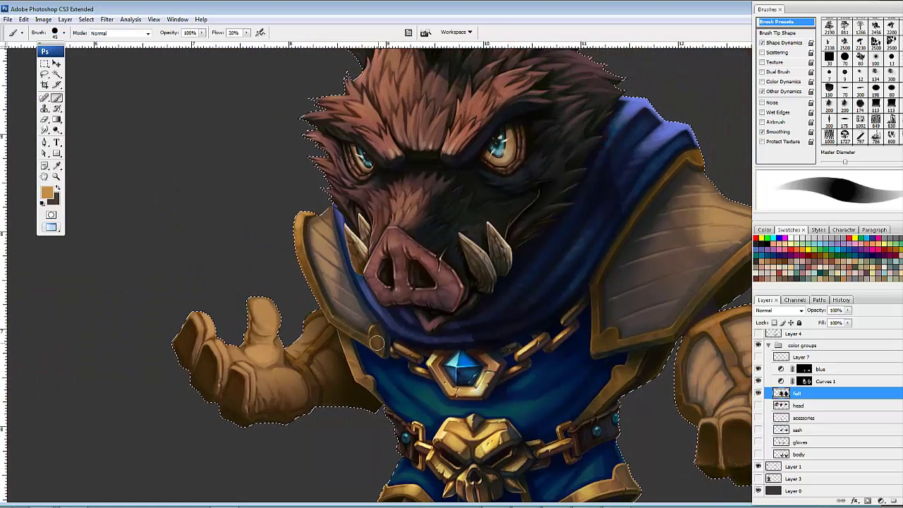
{"action": "key", "text": "x"}
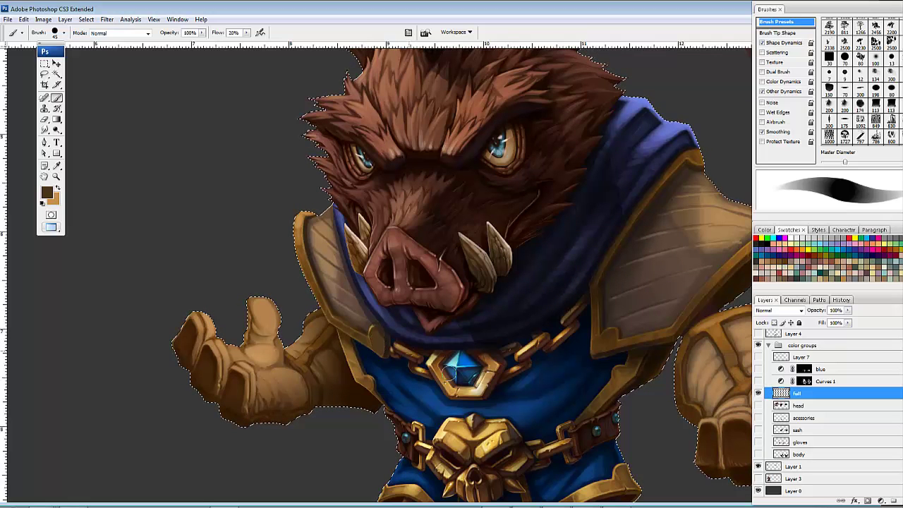
{"action": "left_click_drag", "start_coordinate": [642, 338], "coordinate": [480, 306]}
{"action": "left_click_drag", "start_coordinate": [572, 264], "coordinate": [595, 177]}
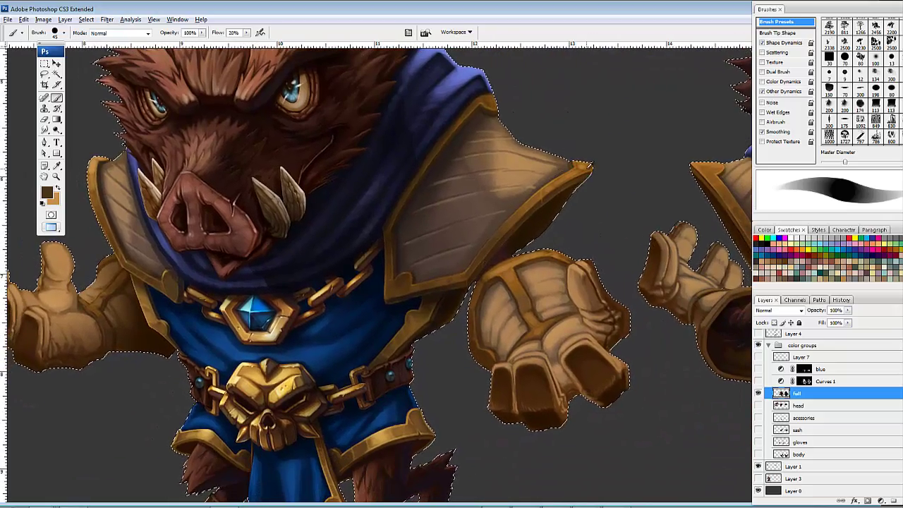
{"action": "left_click", "coordinate": [584, 167], "text": "alt"}
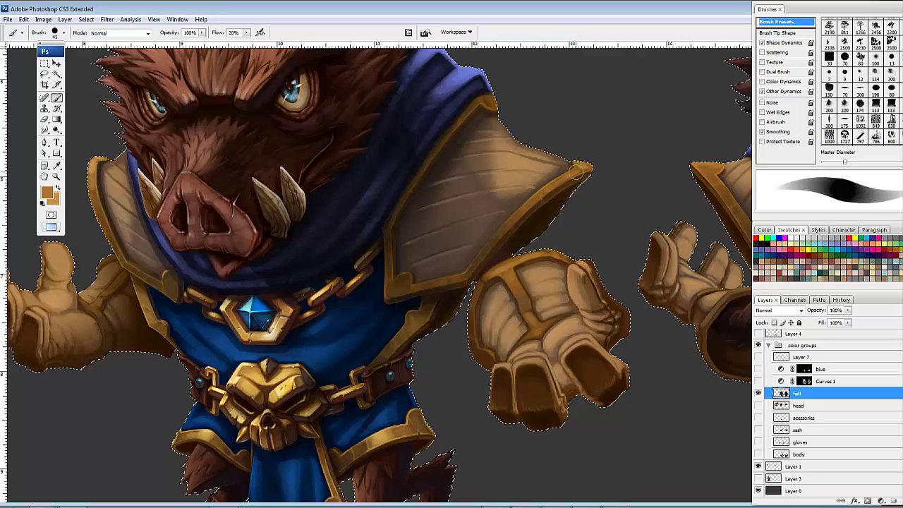
Step: Brush the sampled gold along the rim of the flared glove cuff on the back-view figure with brush size 35
{"action": "left_click_drag", "start_coordinate": [604, 215], "coordinate": [400, 315]}
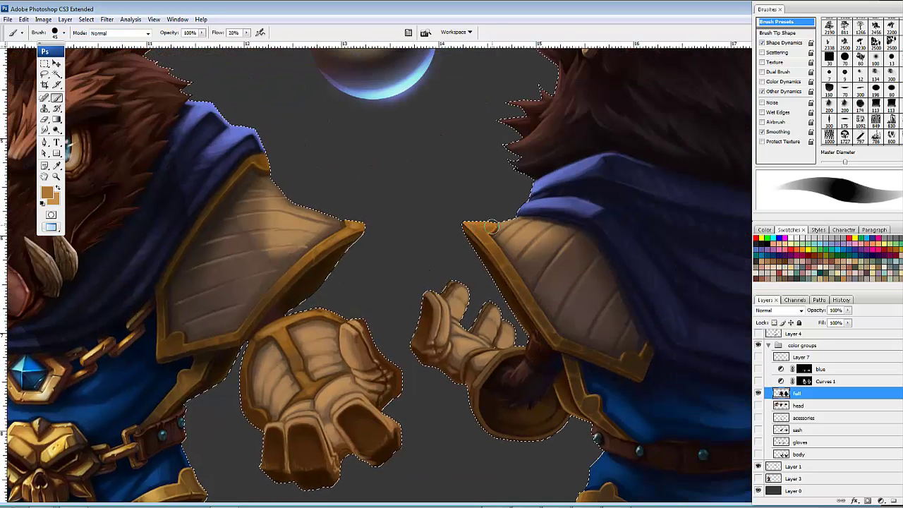
{"action": "left_click_drag", "start_coordinate": [631, 297], "coordinate": [552, 249]}
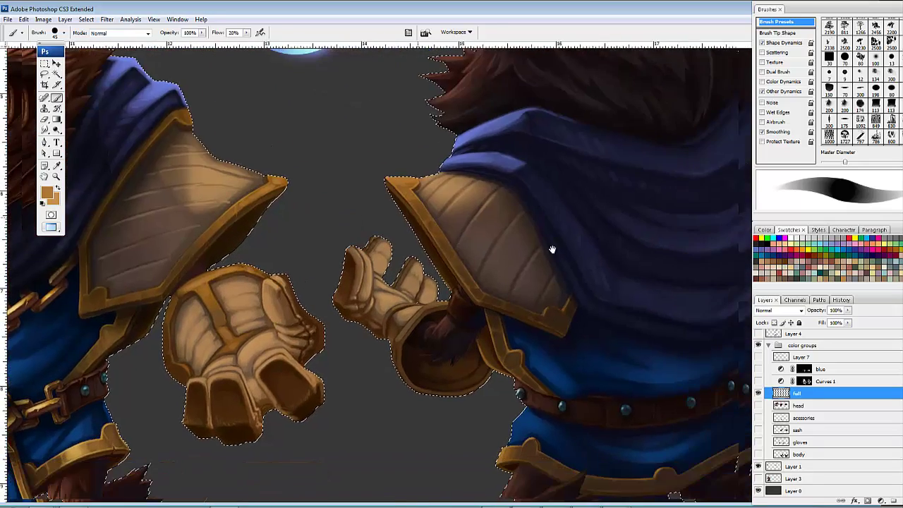
{"action": "left_click_drag", "start_coordinate": [705, 242], "coordinate": [539, 230]}
{"action": "left_click_drag", "start_coordinate": [586, 250], "coordinate": [535, 248]}
{"action": "left_click_drag", "start_coordinate": [454, 277], "coordinate": [548, 181]}
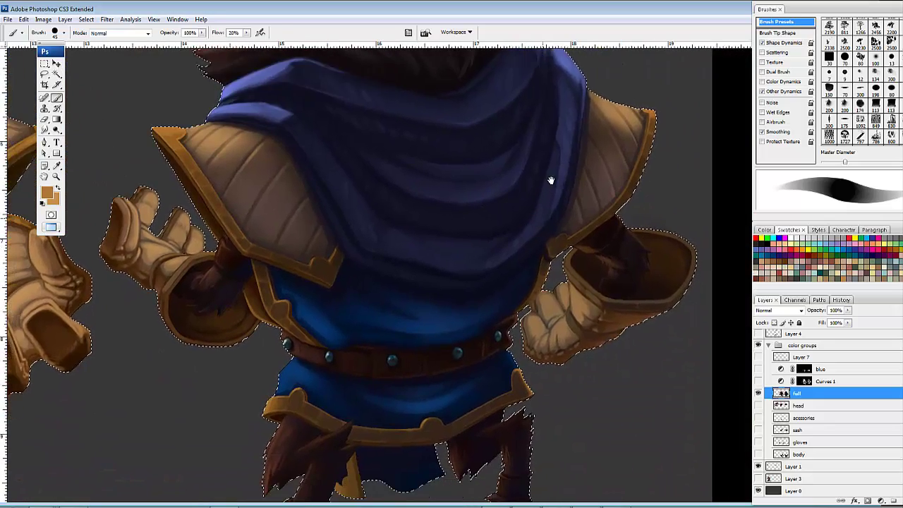
{"action": "mouse_move", "coordinate": [616, 209]}
{"action": "left_mouse_down"}
{"action": "mouse_move", "coordinate": [626, 209]}
{"action": "mouse_move", "coordinate": [496, 268]}
{"action": "left_mouse_up"}
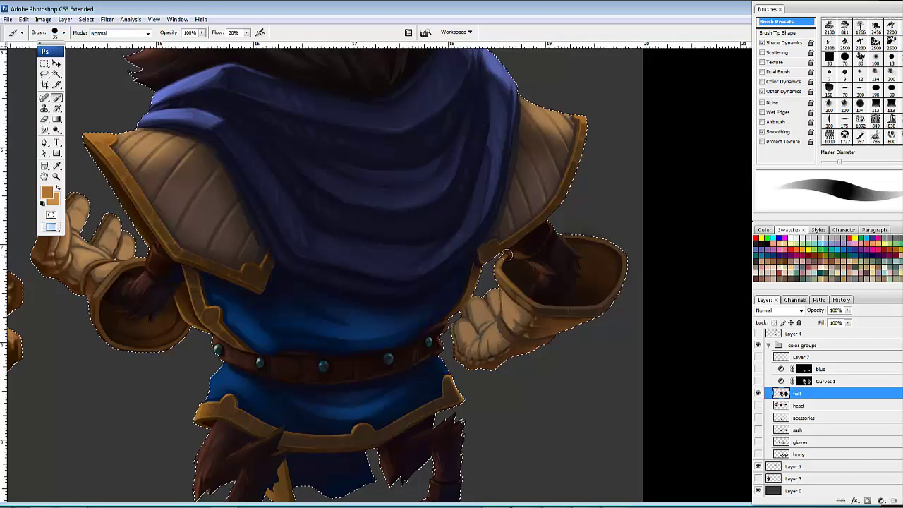
{"action": "left_click_drag", "start_coordinate": [570, 237], "coordinate": [543, 242]}
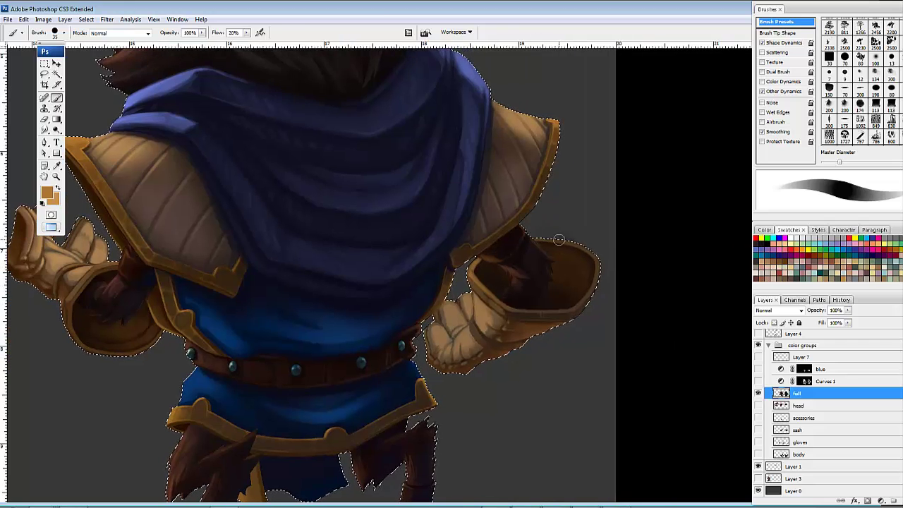
{"action": "left_click_drag", "start_coordinate": [621, 247], "coordinate": [596, 299]}
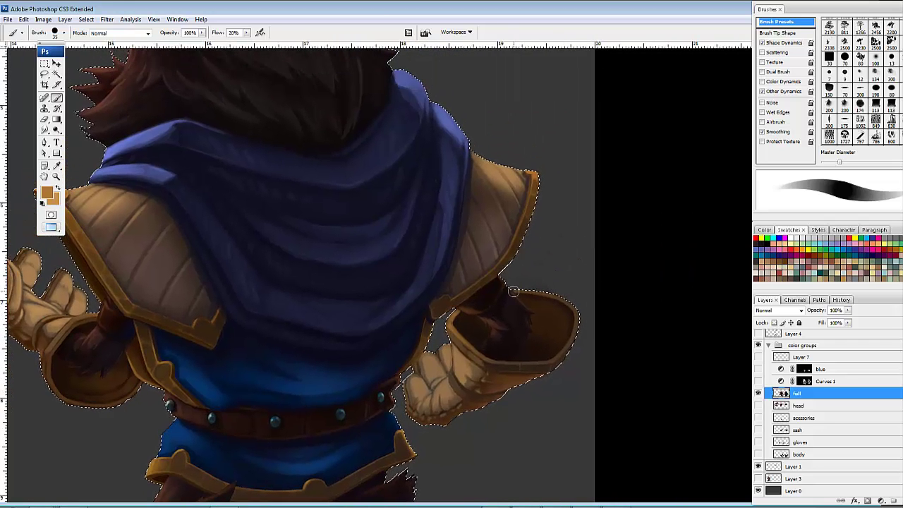
{"action": "left_click_drag", "start_coordinate": [530, 291], "coordinate": [558, 298]}
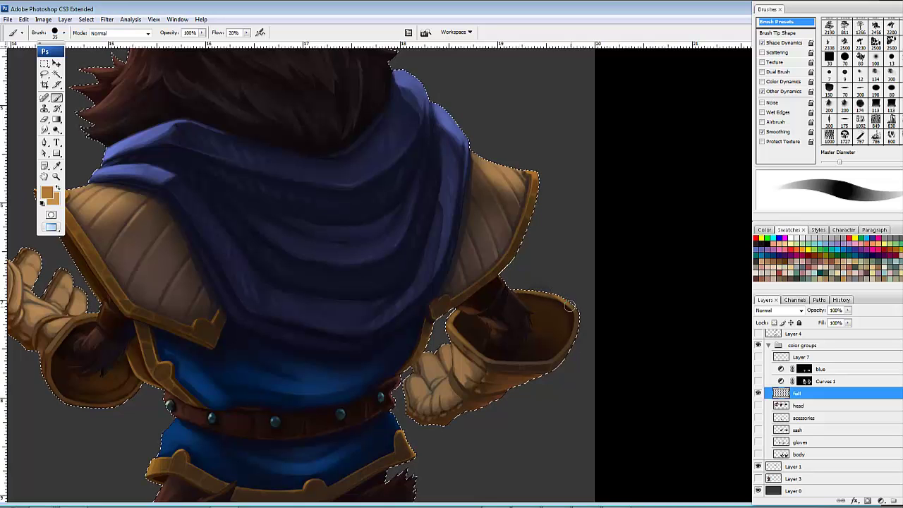
{"action": "left_click_drag", "start_coordinate": [567, 357], "coordinate": [576, 334]}
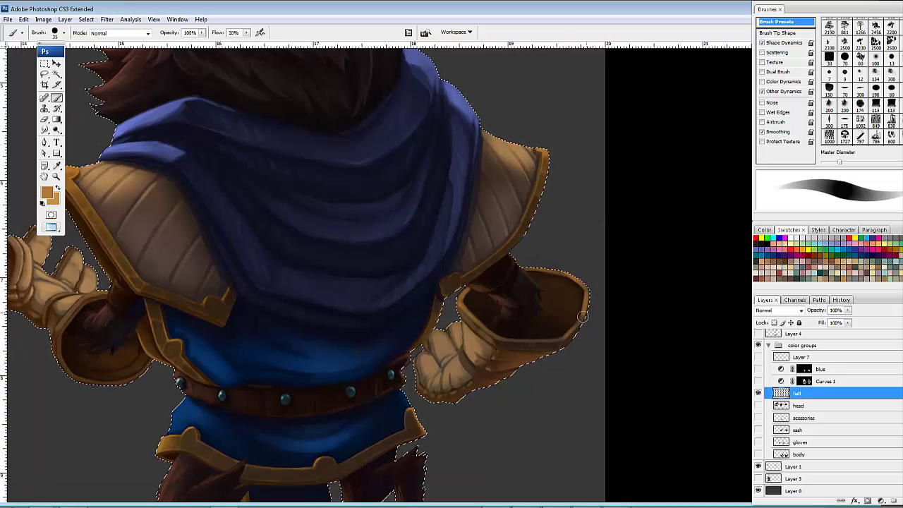
{"action": "left_click_drag", "start_coordinate": [610, 292], "coordinate": [605, 317]}
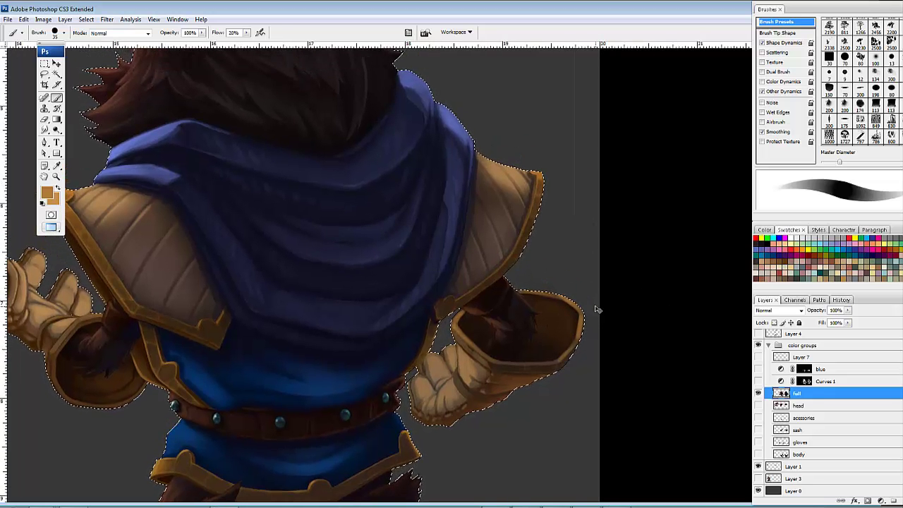
Step: Invert the selection and erase stray paint outside the back-view figure around the arm and glove cuff with eraser size 200
{"action": "key", "text": "e"}
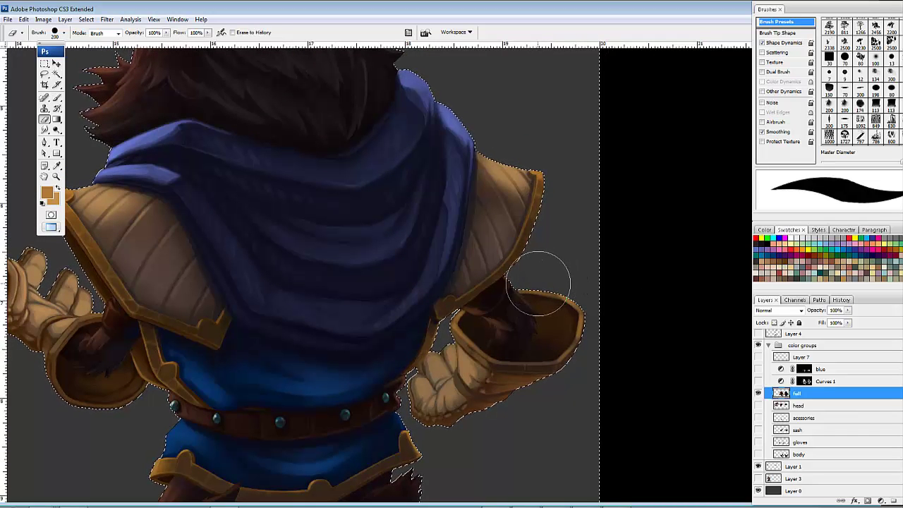
{"action": "left_click_drag", "start_coordinate": [539, 275], "coordinate": [560, 254]}
{"action": "left_click_drag", "start_coordinate": [642, 244], "coordinate": [640, 218]}
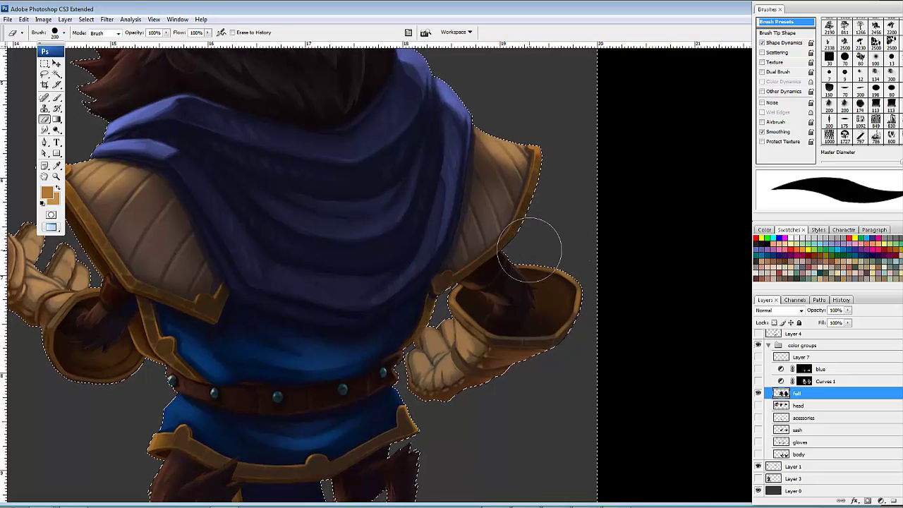
{"action": "left_click_drag", "start_coordinate": [531, 244], "coordinate": [578, 264]}
{"action": "left_click_drag", "start_coordinate": [654, 356], "coordinate": [660, 371]}
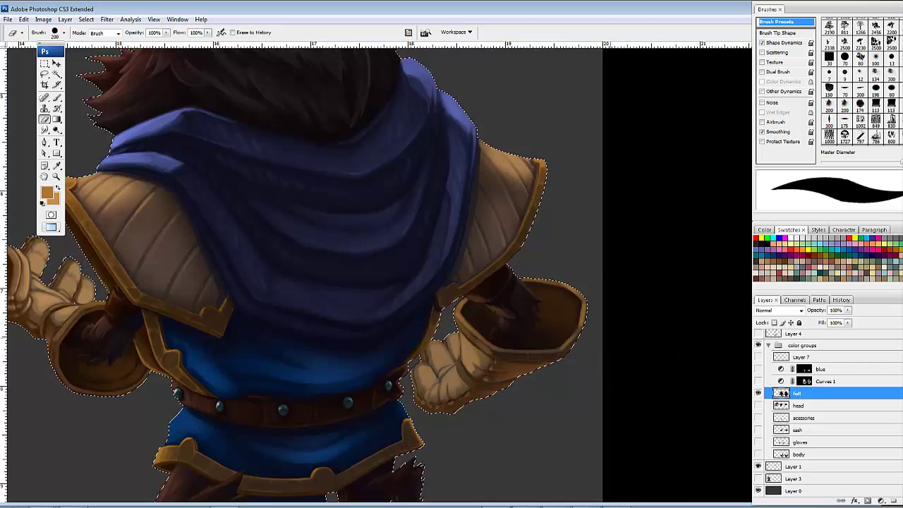
{"action": "left_click_drag", "start_coordinate": [625, 338], "coordinate": [730, 179]}
{"action": "left_click_drag", "start_coordinate": [530, 328], "coordinate": [643, 384]}
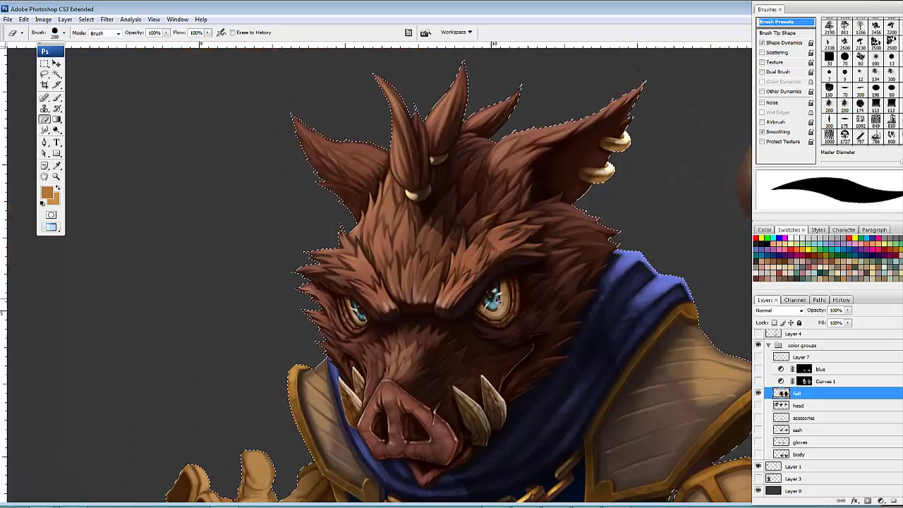
Step: Reduce the eraser size to 25 over the fur between the front-view boar's eyes
{"action": "scroll", "coordinate": [494, 282], "scroll_direction": "up", "scroll_amount": 3}
{"action": "mouse_move", "coordinate": [406, 352]}
{"action": "left_mouse_down"}
{"action": "mouse_move", "coordinate": [516, 284]}
{"action": "mouse_move", "coordinate": [569, 302]}
{"action": "left_mouse_up"}
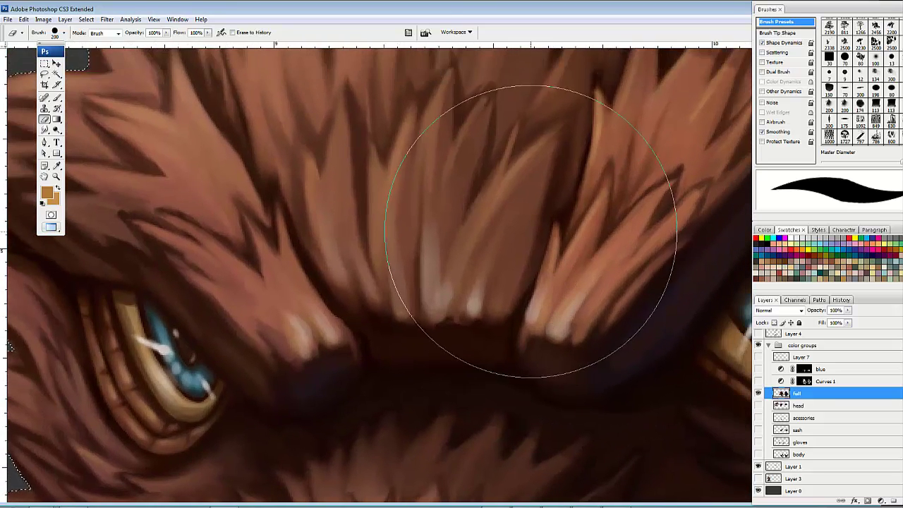
{"action": "key", "text": "bracketleft"}
{"action": "key", "text": "bracketleft"}
{"action": "key", "text": "bracketleft"}
{"action": "key", "text": "bracketleft"}
{"action": "key", "text": "bracketleft"}
{"action": "key", "text": "bracketleft"}
{"action": "key", "text": "bracketleft"}
{"action": "key", "text": "bracketleft"}
{"action": "key", "text": "bracketleft"}
{"action": "key", "text": "bracketleft"}
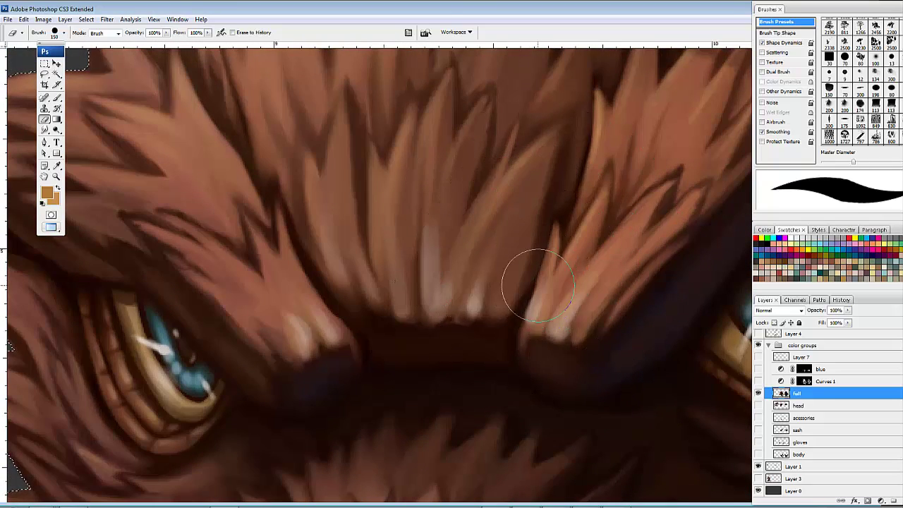
{"action": "key", "text": "bracketleft"}
{"action": "key", "text": "bracketleft"}
{"action": "key", "text": "bracketleft"}
{"action": "left_click_drag", "start_coordinate": [563, 255], "coordinate": [546, 230]}
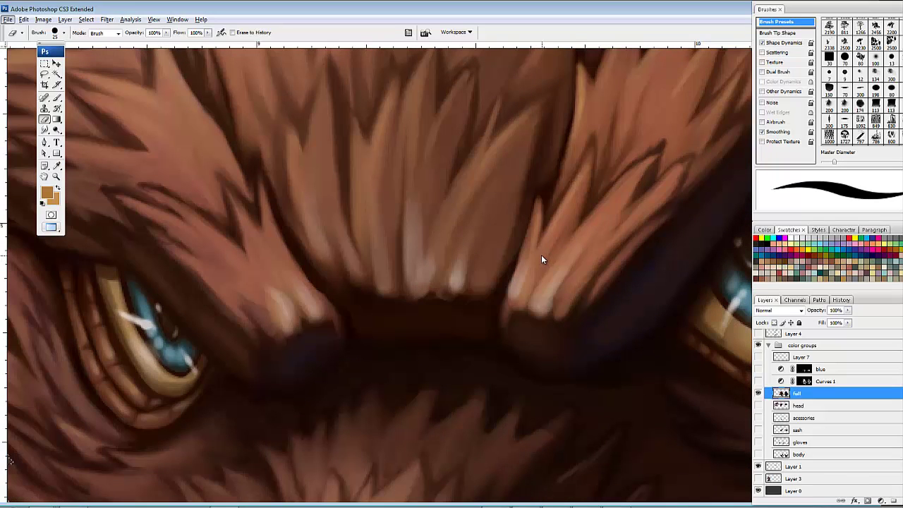
Step: Brush sampled brown over the pale highlights on the forehead and inner brow tufts with brush size 10
{"action": "key", "text": "b"}
{"action": "key", "text": "bracketleft"}
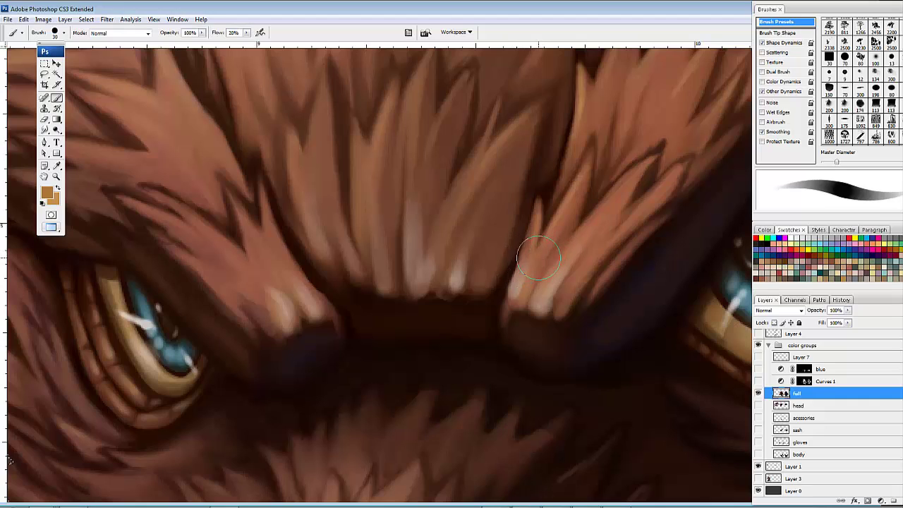
{"action": "key", "text": "bracketleft"}
{"action": "key", "text": "bracketleft"}
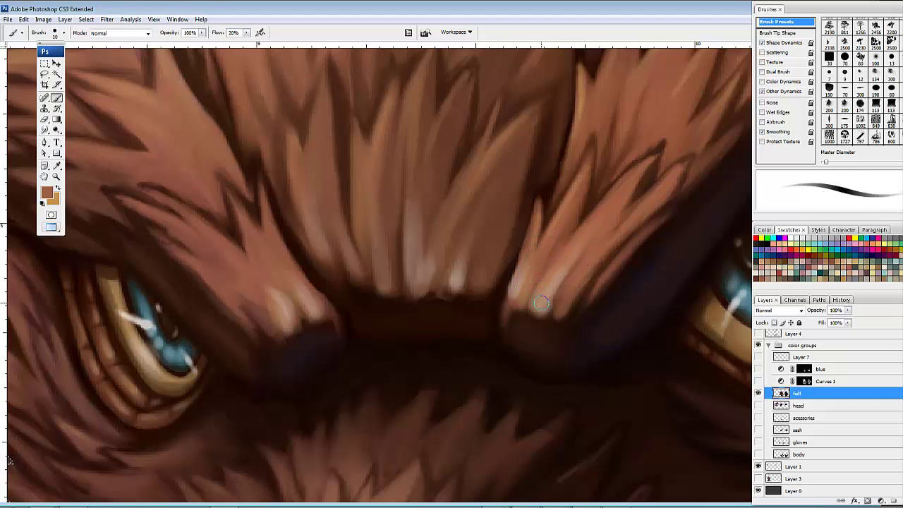
{"action": "left_click_drag", "start_coordinate": [541, 303], "coordinate": [565, 267]}
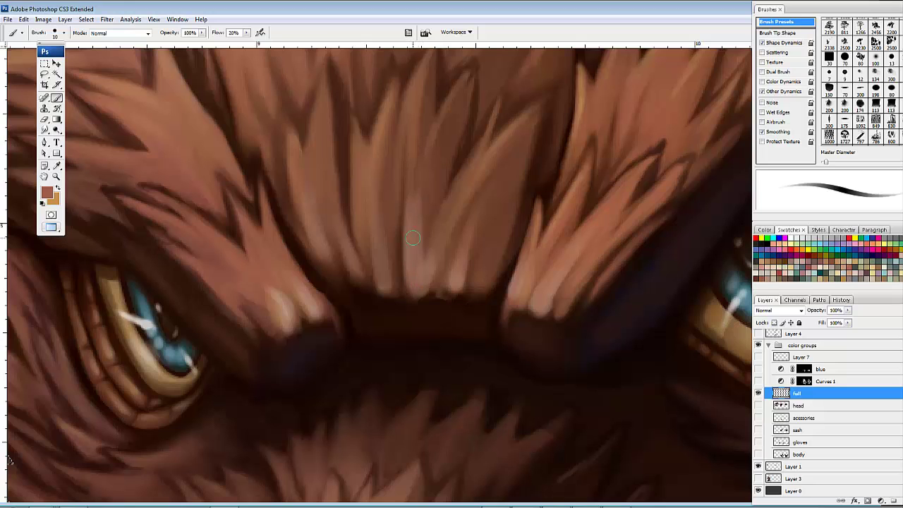
{"action": "left_click_drag", "start_coordinate": [374, 283], "coordinate": [467, 304]}
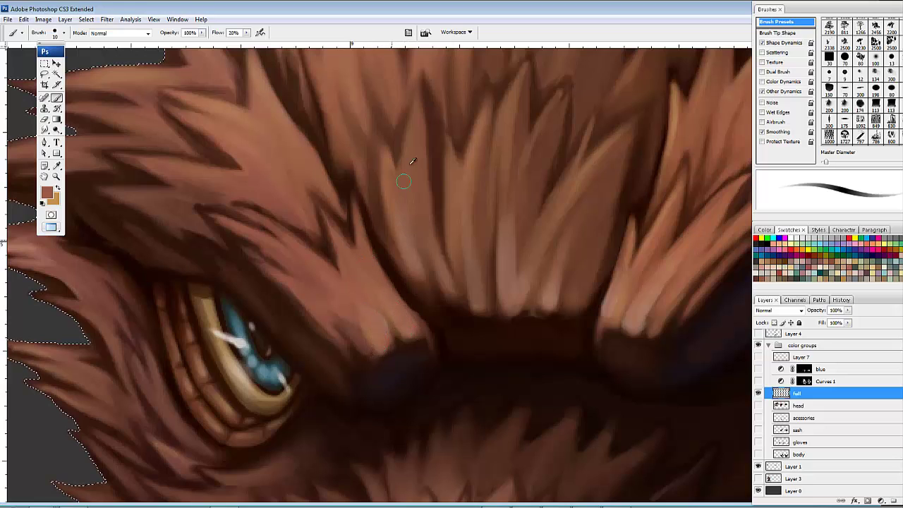
Step: Sample dark brown from the fur and tone down the pale tips of the inner brow above the smaller eye
{"action": "left_click", "coordinate": [392, 334], "text": "alt"}
{"action": "left_click_drag", "start_coordinate": [370, 351], "coordinate": [356, 327]}
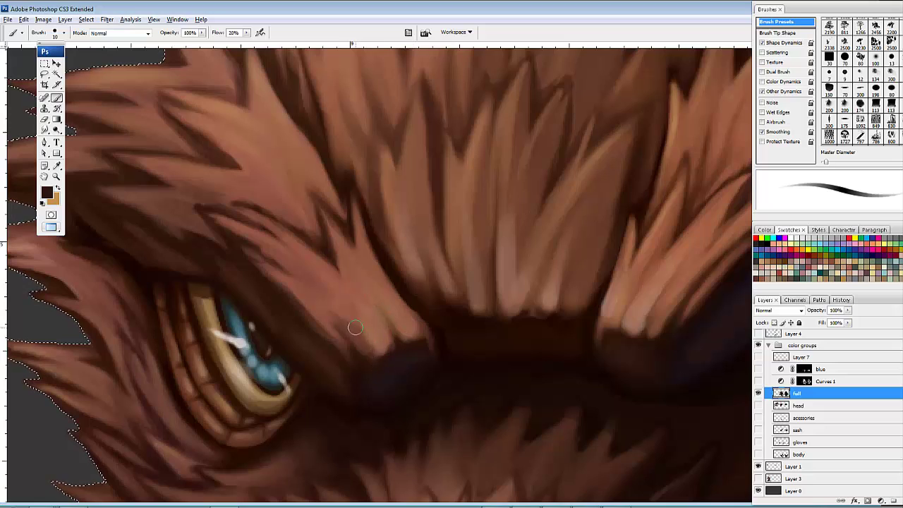
{"action": "key", "text": "ctrl+minus"}
{"action": "key", "text": "ctrl+minus"}
{"action": "key", "text": "ctrl+minus"}
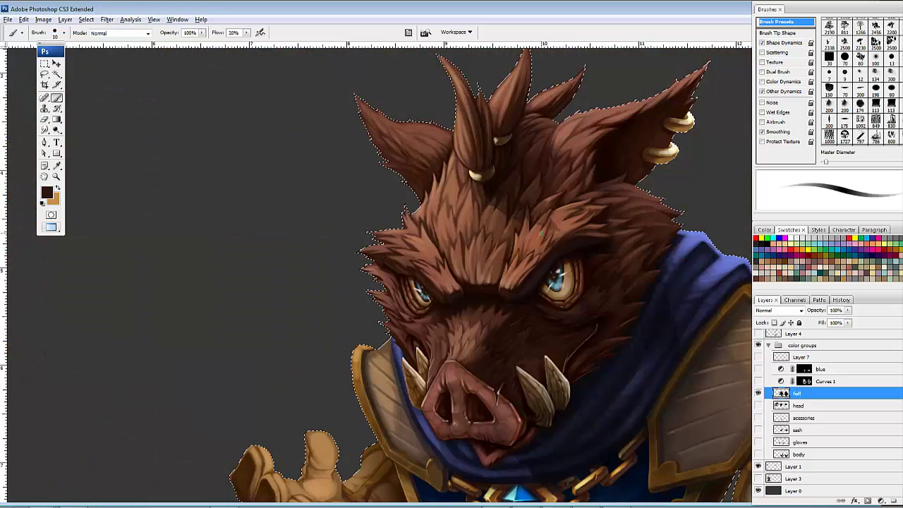
Step: Sample dark and reddish-brown fur tones and refine the tufts between the brows and above the larger eye
{"action": "left_click_drag", "start_coordinate": [578, 272], "coordinate": [543, 273]}
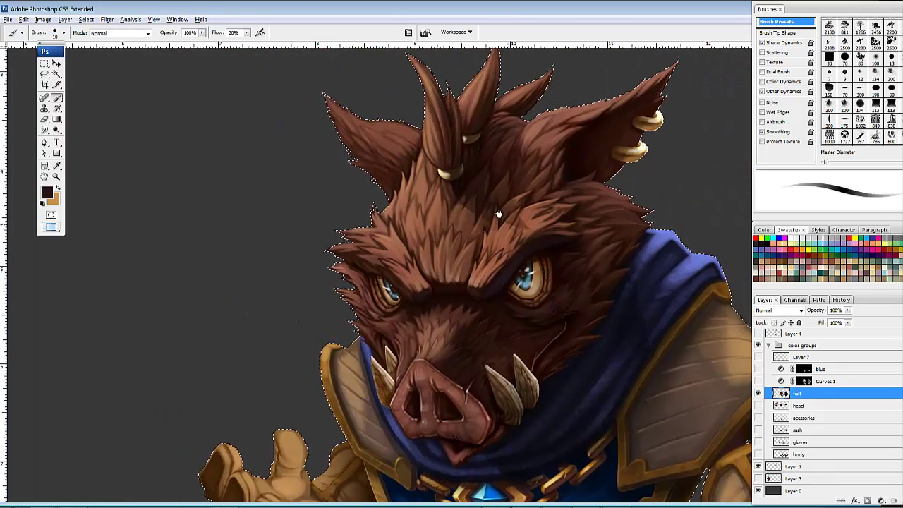
{"action": "scroll", "coordinate": [543, 274], "scroll_direction": "up", "scroll_amount": 1}
{"action": "scroll", "coordinate": [473, 278], "scroll_direction": "up", "scroll_amount": 1}
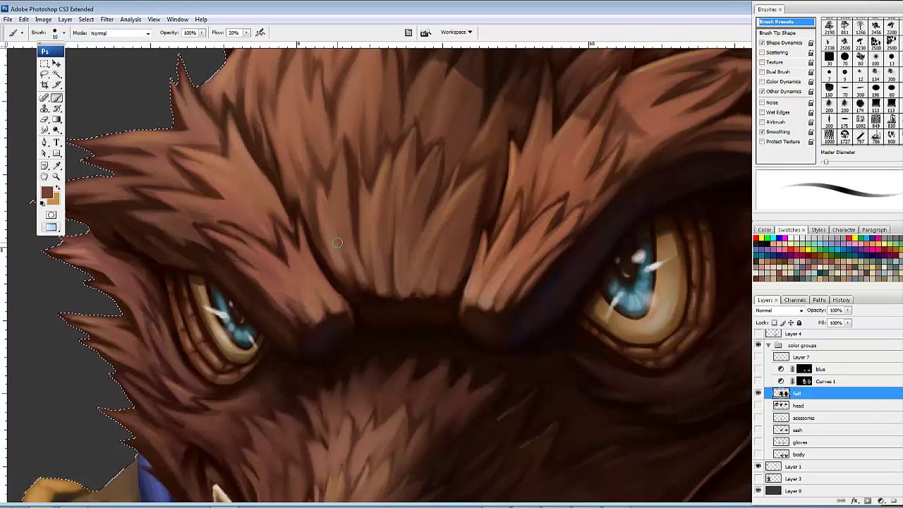
{"action": "left_click", "coordinate": [460, 294], "text": "alt"}
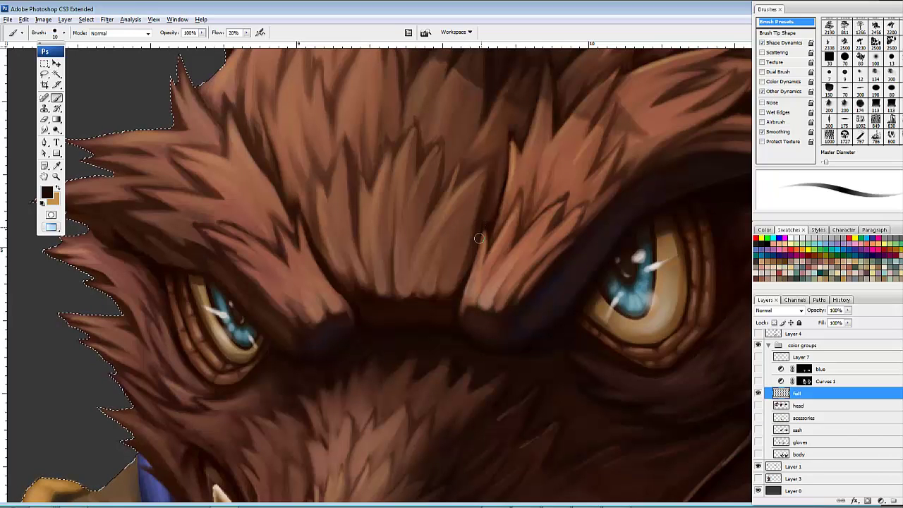
{"action": "left_click", "coordinate": [476, 281], "text": "alt"}
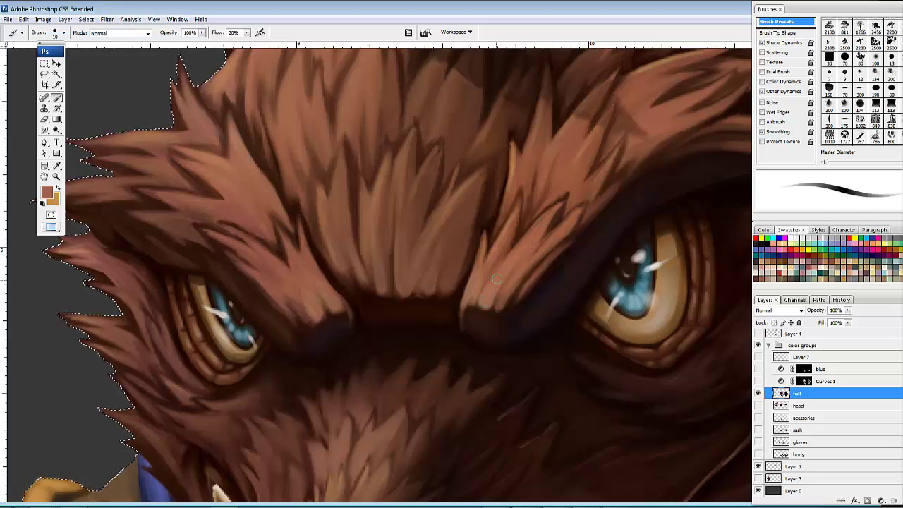
{"action": "left_click_drag", "start_coordinate": [576, 252], "coordinate": [500, 394]}
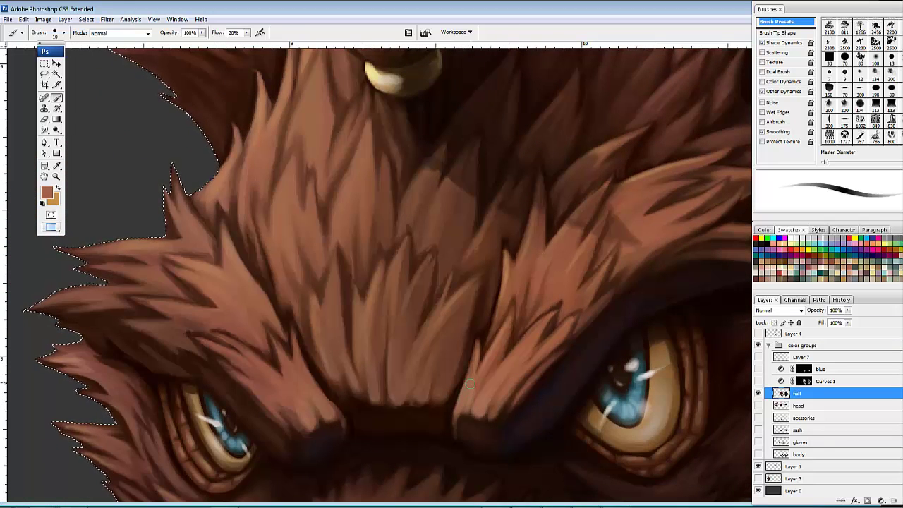
Step: Sample light and dark brown from the fur and define the tufts along the forehead's edge beside the smaller ear
{"action": "mouse_move", "coordinate": [565, 307]}
{"action": "left_mouse_down"}
{"action": "mouse_move", "coordinate": [563, 298]}
{"action": "mouse_move", "coordinate": [536, 349]}
{"action": "mouse_move", "coordinate": [538, 425]}
{"action": "mouse_move", "coordinate": [546, 182]}
{"action": "mouse_move", "coordinate": [589, 119]}
{"action": "left_mouse_up"}
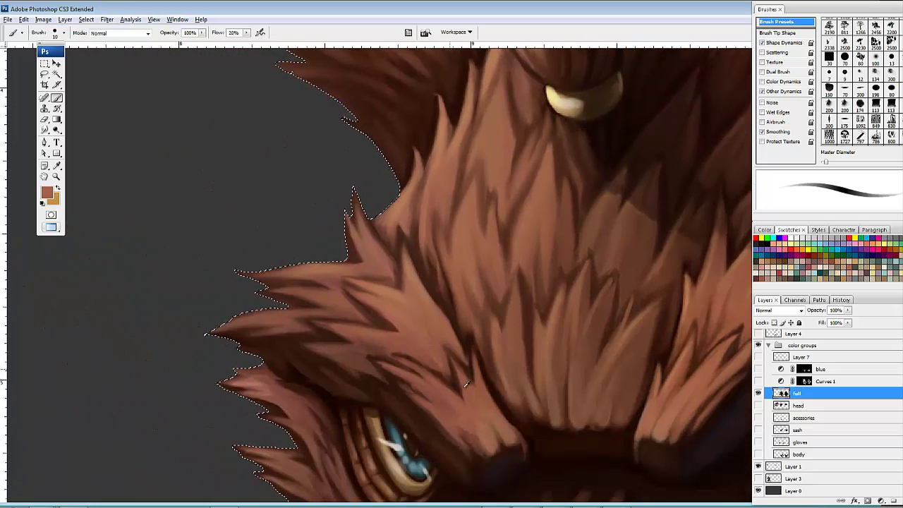
{"action": "left_click", "coordinate": [464, 334], "text": "alt"}
{"action": "left_click_drag", "start_coordinate": [473, 362], "coordinate": [483, 501]}
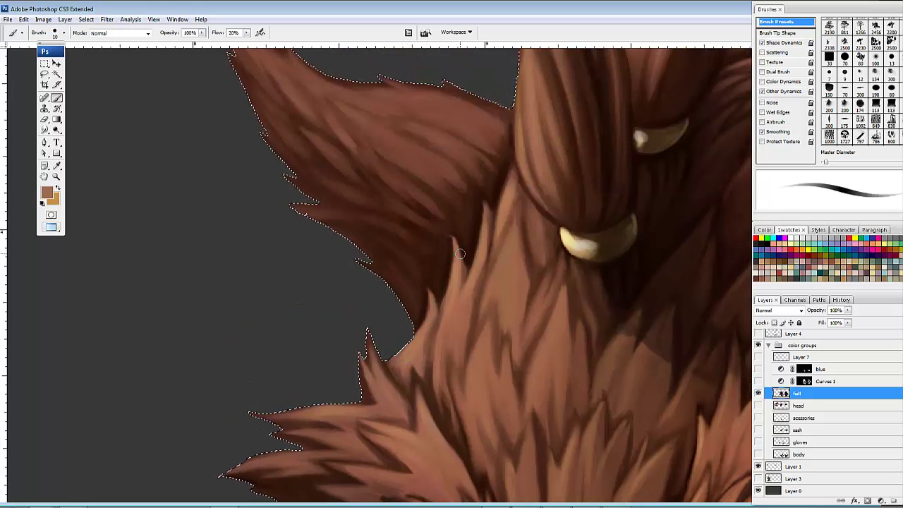
{"action": "mouse_move", "coordinate": [444, 304]}
{"action": "left_mouse_down"}
{"action": "mouse_move", "coordinate": [457, 274]}
{"action": "mouse_move", "coordinate": [440, 370]}
{"action": "mouse_move", "coordinate": [481, 279]}
{"action": "mouse_move", "coordinate": [486, 217]}
{"action": "mouse_move", "coordinate": [461, 270]}
{"action": "left_mouse_up"}
{"action": "left_click", "coordinate": [464, 278], "text": "alt"}
{"action": "left_click_drag", "start_coordinate": [540, 296], "coordinate": [391, 234]}
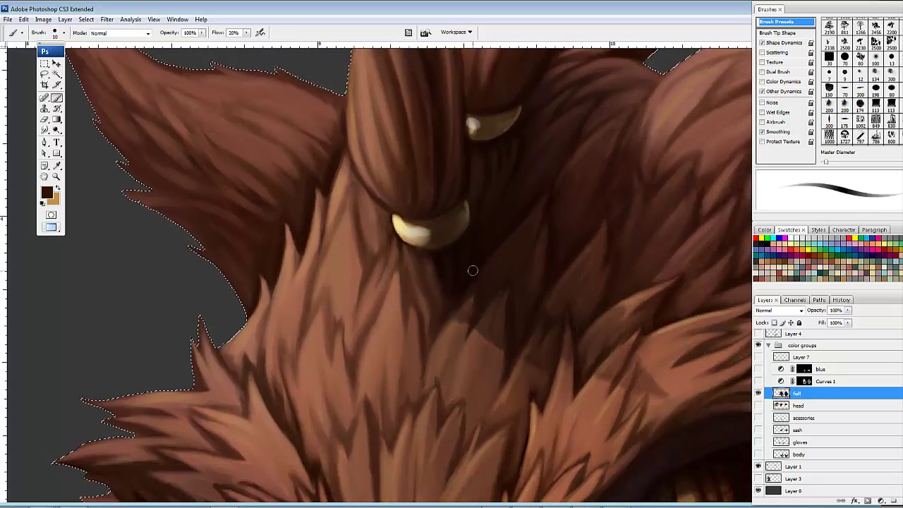
Step: Sample pale gold from the front-view figure's earring and brush highlights onto the back-view figure's pair of earrings
{"action": "key", "text": "ctrl+minus"}
{"action": "key", "text": "ctrl+minus"}
{"action": "key", "text": "ctrl+minus"}
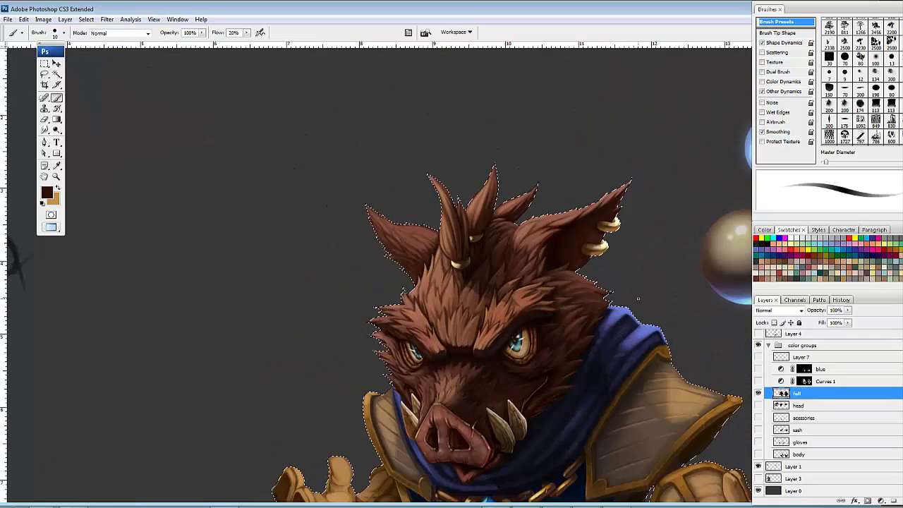
{"action": "left_click_drag", "start_coordinate": [614, 326], "coordinate": [487, 295]}
{"action": "left_click_drag", "start_coordinate": [552, 312], "coordinate": [584, 364]}
{"action": "left_click", "coordinate": [341, 196], "text": "alt"}
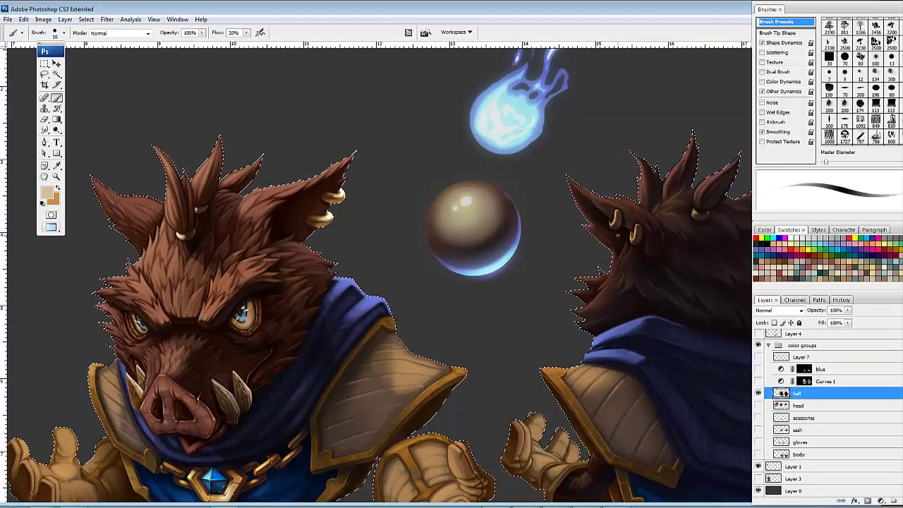
{"action": "key", "text": "ctrl+plus"}
{"action": "key", "text": "ctrl+plus"}
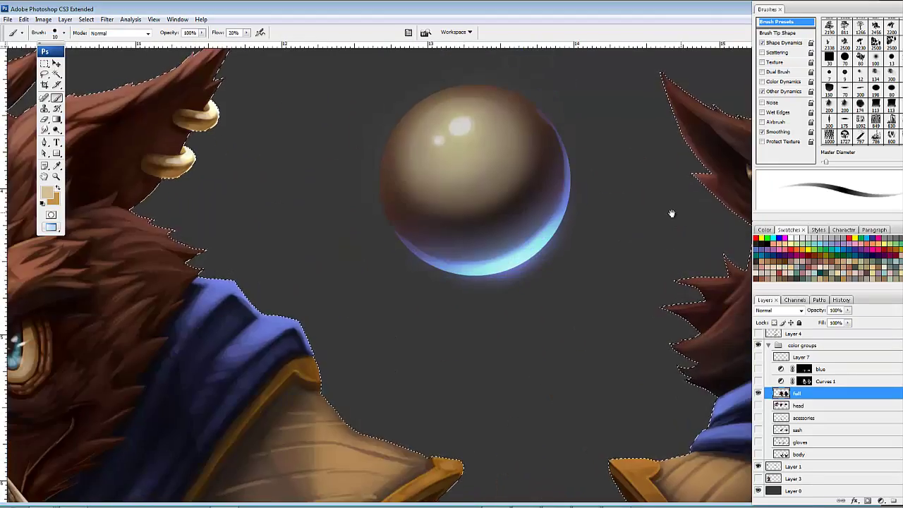
{"action": "left_click_drag", "start_coordinate": [671, 214], "coordinate": [415, 315]}
{"action": "key", "text": "ctrl+plus"}
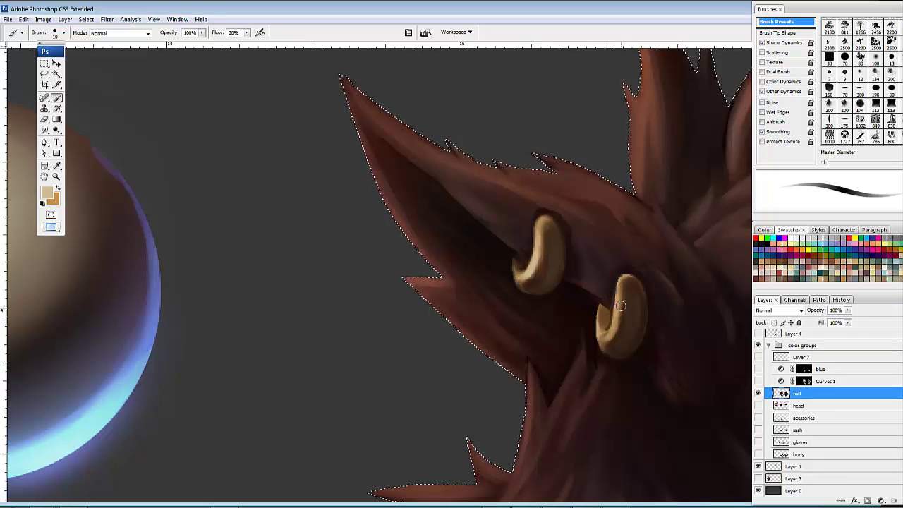
{"action": "left_click_drag", "start_coordinate": [619, 306], "coordinate": [616, 328]}
Step: Brush pale gold highlights onto the back-view figure's hair ring and the single earring on its other ear
{"action": "mouse_move", "coordinate": [680, 319]}
{"action": "left_mouse_down"}
{"action": "mouse_move", "coordinate": [558, 301]}
{"action": "mouse_move", "coordinate": [359, 324]}
{"action": "left_mouse_up"}
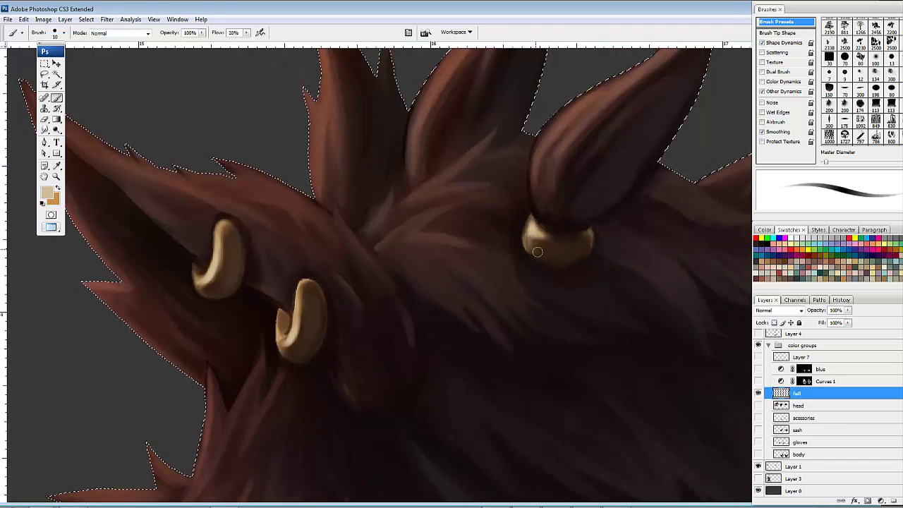
{"action": "scroll", "coordinate": [538, 252], "scroll_direction": "right", "scroll_amount": 5}
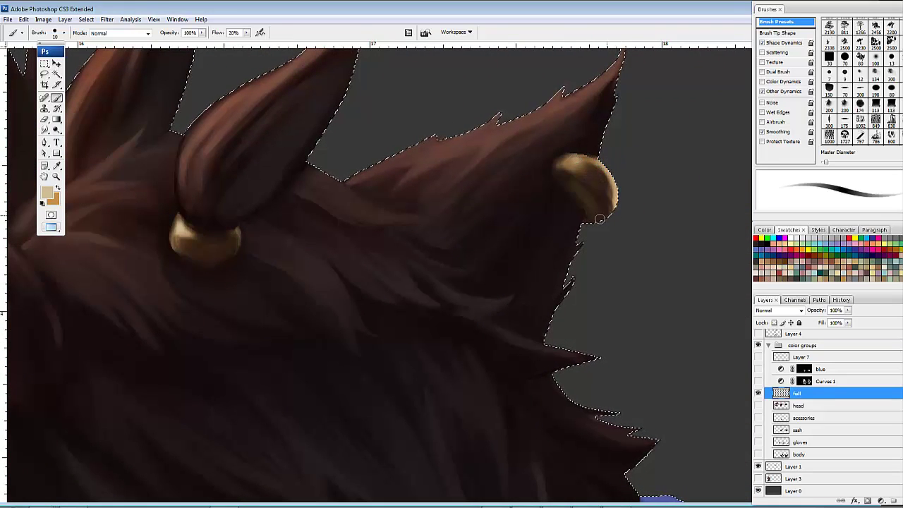
{"action": "scroll", "coordinate": [599, 220], "scroll_direction": "left", "scroll_amount": 5}
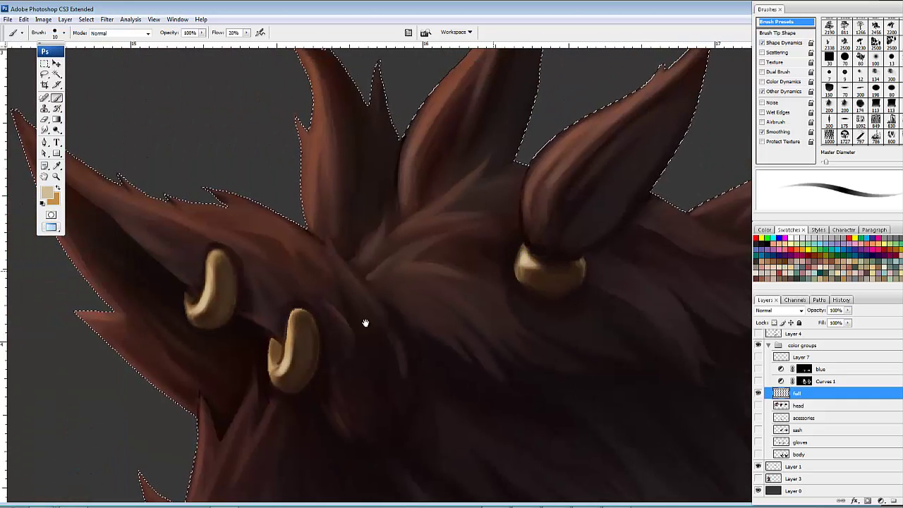
{"action": "left_click_drag", "start_coordinate": [365, 322], "coordinate": [457, 337]}
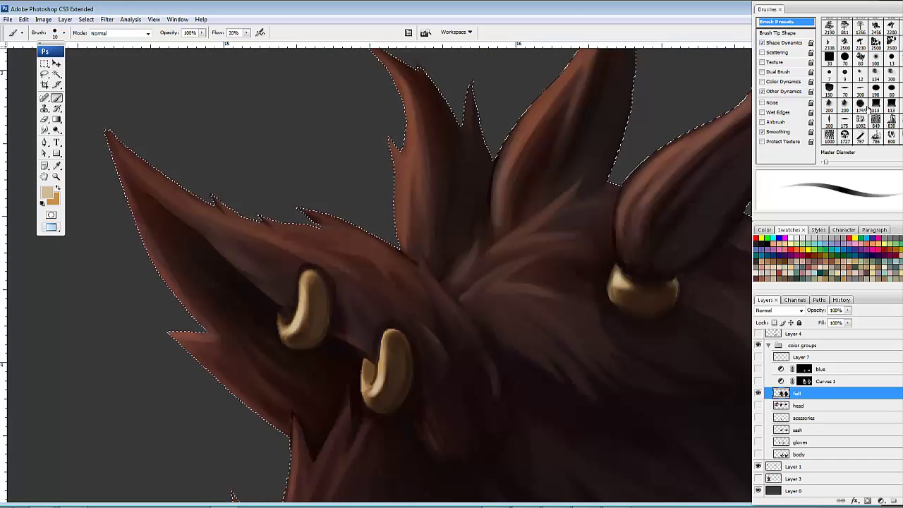
Step: Choose a soft airbrush preset at size 40 and brush a soft pale gold glow over the back-view figure's earrings and hair ring
{"action": "left_click", "coordinate": [876, 59]}
{"action": "key", "text": "bracketleft"}
{"action": "key", "text": "bracketleft"}
{"action": "key", "text": "bracketleft"}
{"action": "key", "text": "bracketleft"}
{"action": "key", "text": "bracketleft"}
{"action": "key", "text": "bracketleft"}
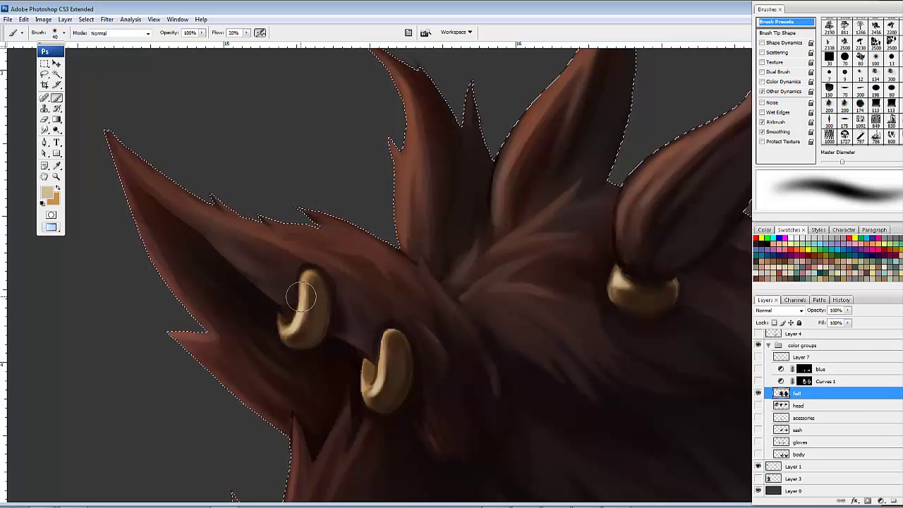
{"action": "scroll", "coordinate": [318, 339], "scroll_direction": "down", "scroll_amount": 2}
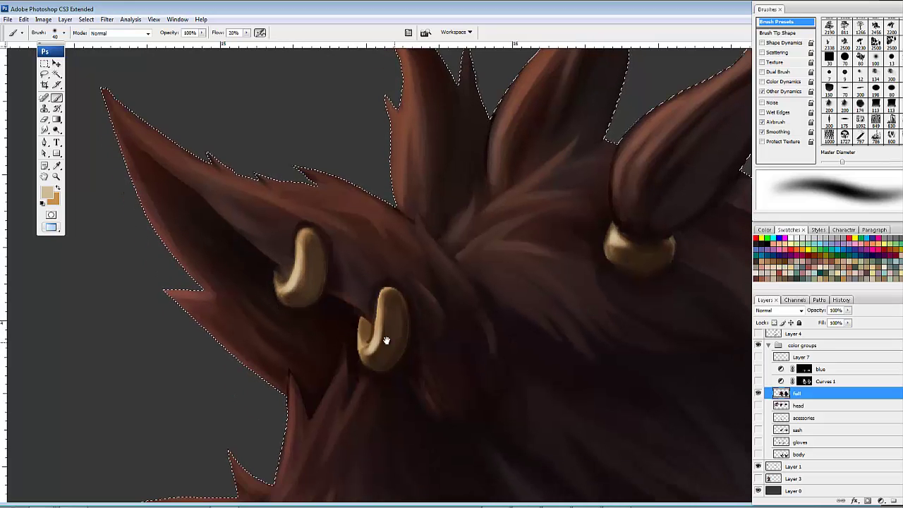
{"action": "scroll", "coordinate": [433, 381], "scroll_direction": "right", "scroll_amount": 3}
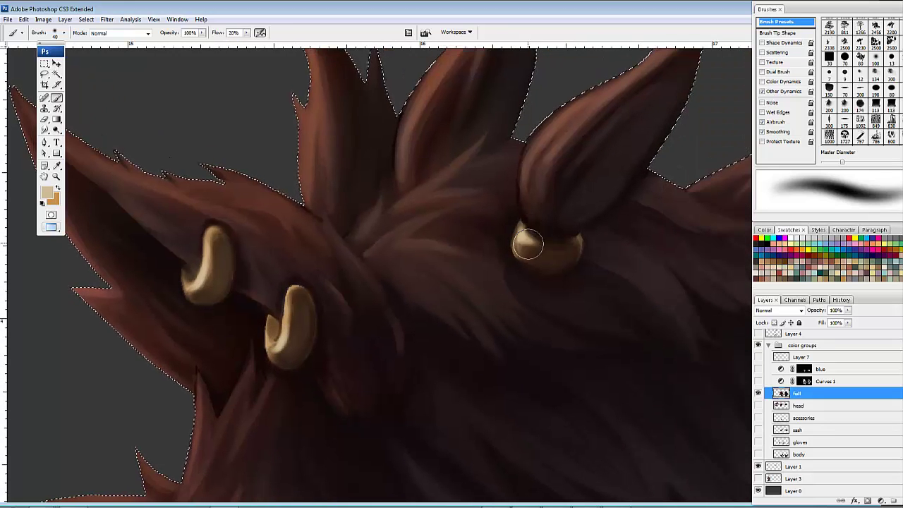
{"action": "scroll", "coordinate": [639, 298], "scroll_direction": "right", "scroll_amount": 2}
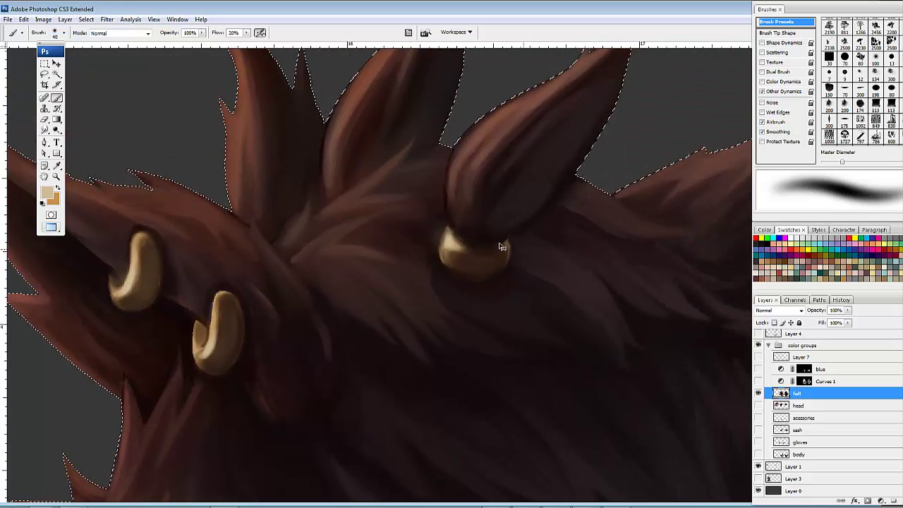
{"action": "scroll", "coordinate": [645, 305], "scroll_direction": "right", "scroll_amount": 8}
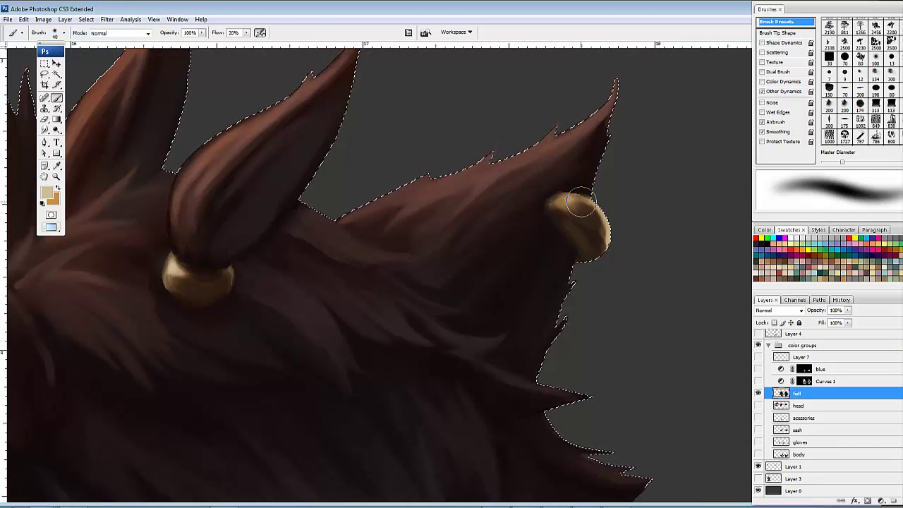
{"action": "scroll", "coordinate": [615, 292], "scroll_direction": "left", "scroll_amount": 3}
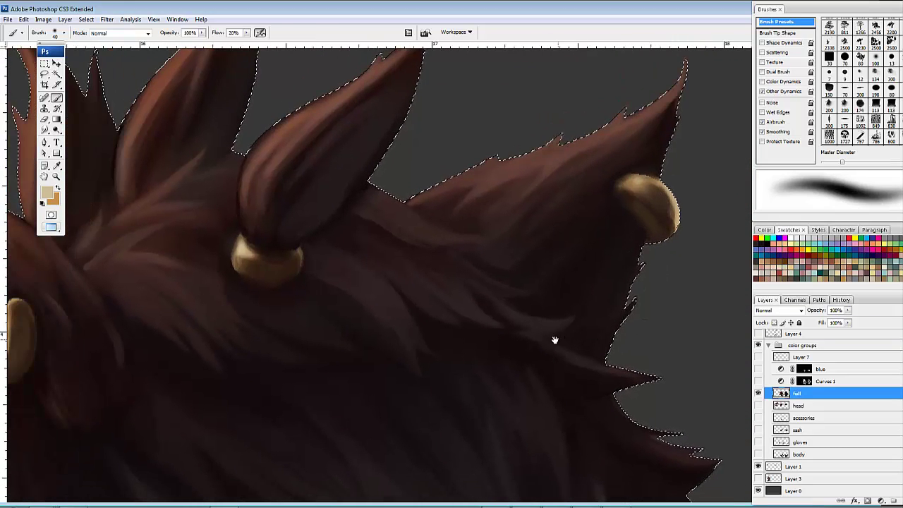
Step: Examine the front-view boar's hair rings, earrings, brows and snout up close
{"action": "key", "text": "ctrl+minus"}
{"action": "key", "text": "ctrl+minus"}
{"action": "left_click_drag", "start_coordinate": [445, 343], "coordinate": [495, 291]}
{"action": "left_click_drag", "start_coordinate": [278, 304], "coordinate": [652, 355]}
{"action": "left_click_drag", "start_coordinate": [397, 298], "coordinate": [495, 301]}
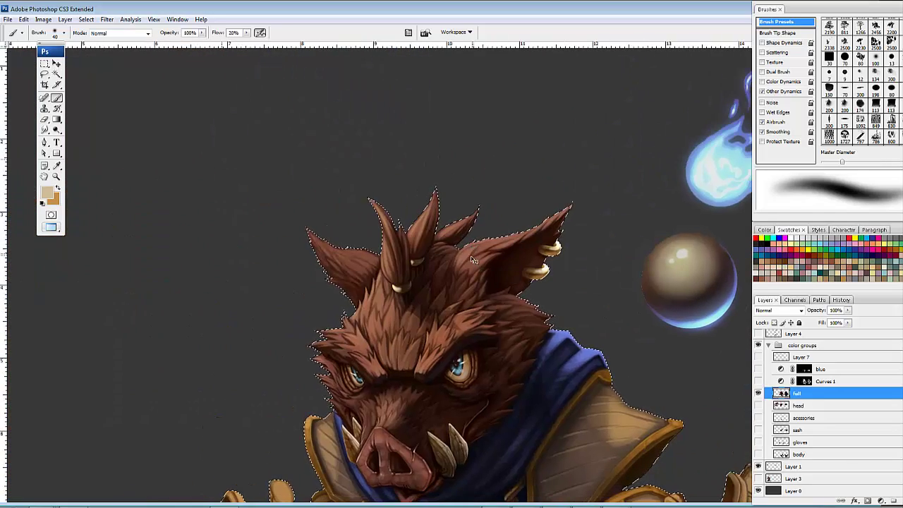
{"action": "key", "text": "ctrl+plus"}
{"action": "left_click_drag", "start_coordinate": [328, 292], "coordinate": [364, 229]}
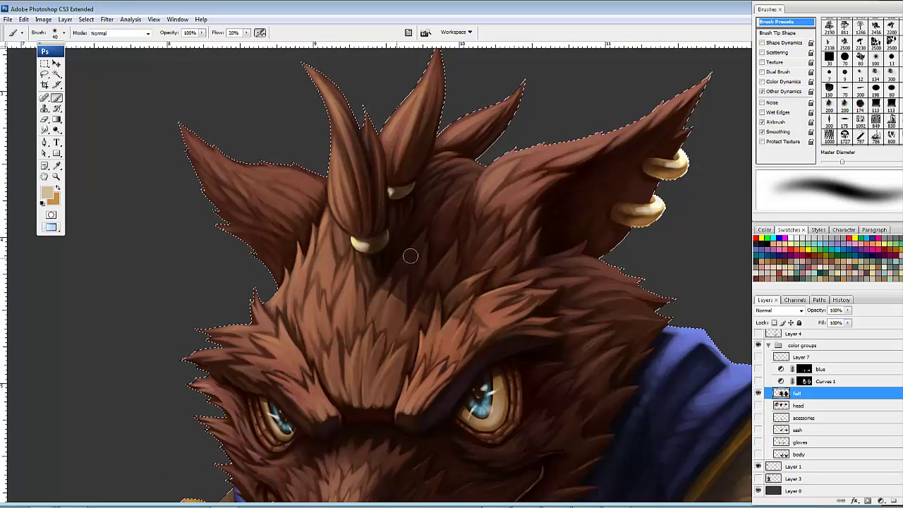
{"action": "left_click_drag", "start_coordinate": [490, 148], "coordinate": [477, 143]}
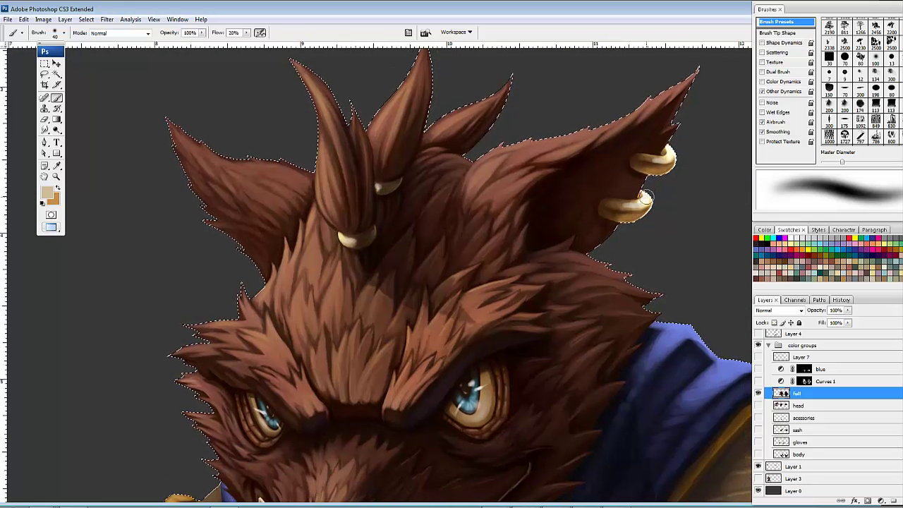
{"action": "mouse_move", "coordinate": [521, 308]}
{"action": "left_mouse_down"}
{"action": "mouse_move", "coordinate": [564, 187]}
{"action": "mouse_move", "coordinate": [558, 173]}
{"action": "mouse_move", "coordinate": [566, 204]}
{"action": "left_mouse_up"}
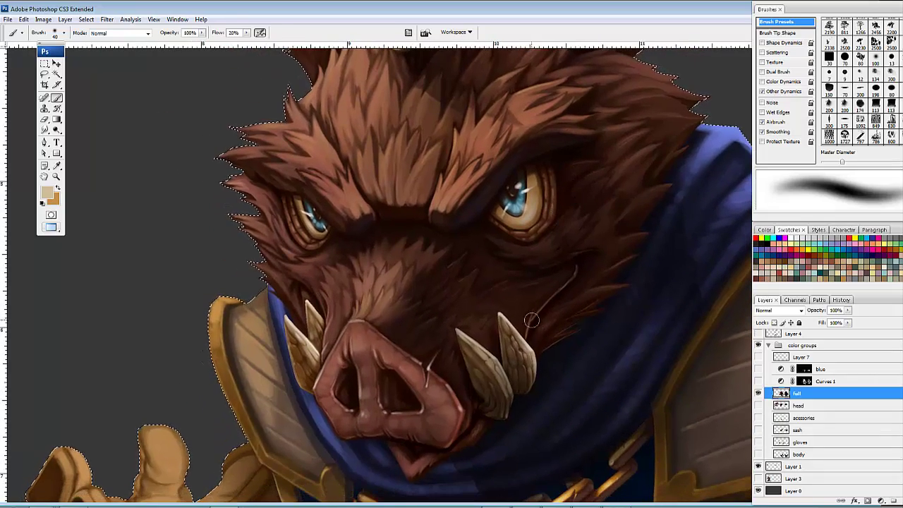
Step: Sample teal from the front-view figure's pendant gem, reset the brush colour to white and touch up the gem's highlights
{"action": "key", "text": "ctrl+minus"}
{"action": "key", "text": "ctrl+minus"}
{"action": "left_click_drag", "start_coordinate": [498, 276], "coordinate": [496, 193]}
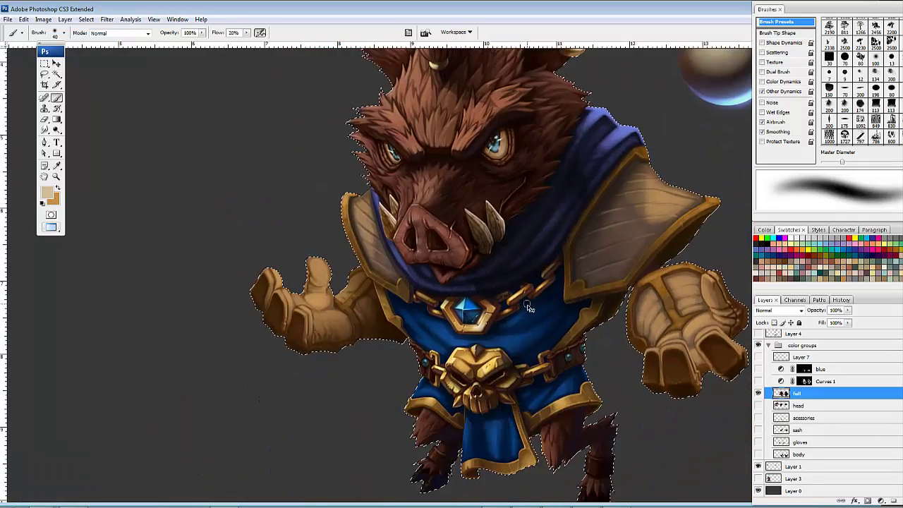
{"action": "scroll", "coordinate": [527, 305], "scroll_direction": "up", "scroll_amount": 3}
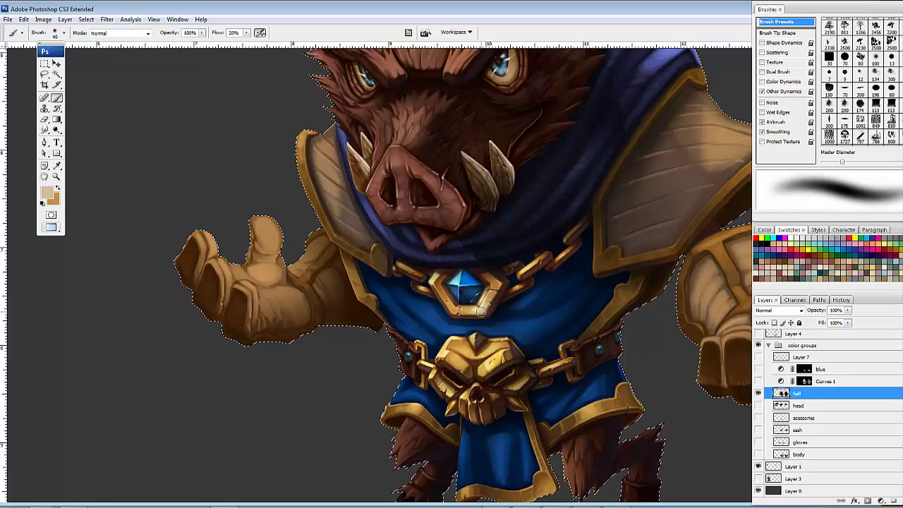
{"action": "scroll", "coordinate": [527, 288], "scroll_direction": "down", "scroll_amount": 2}
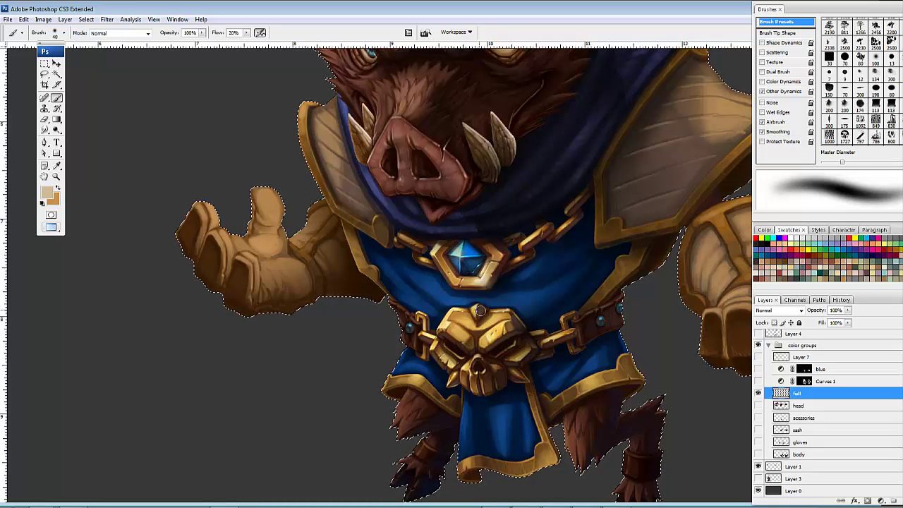
{"action": "left_click", "coordinate": [462, 261], "text": "alt"}
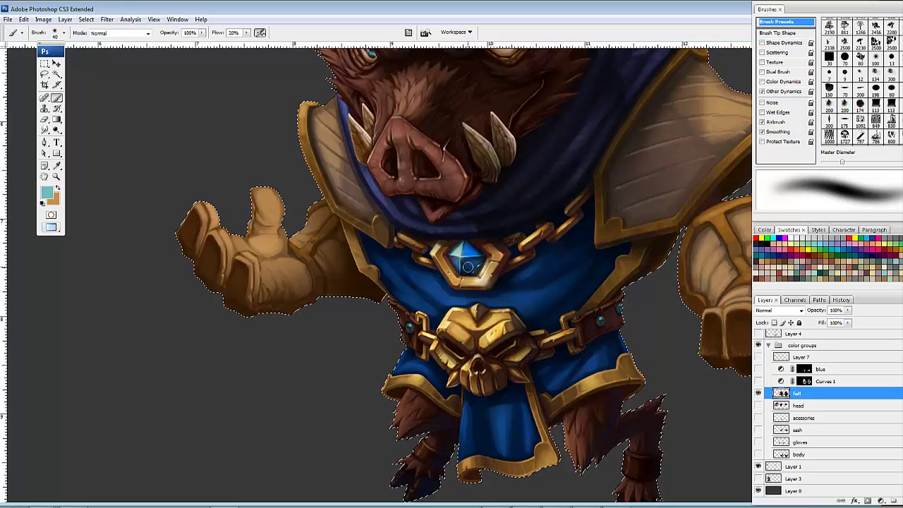
{"action": "key", "text": "d"}
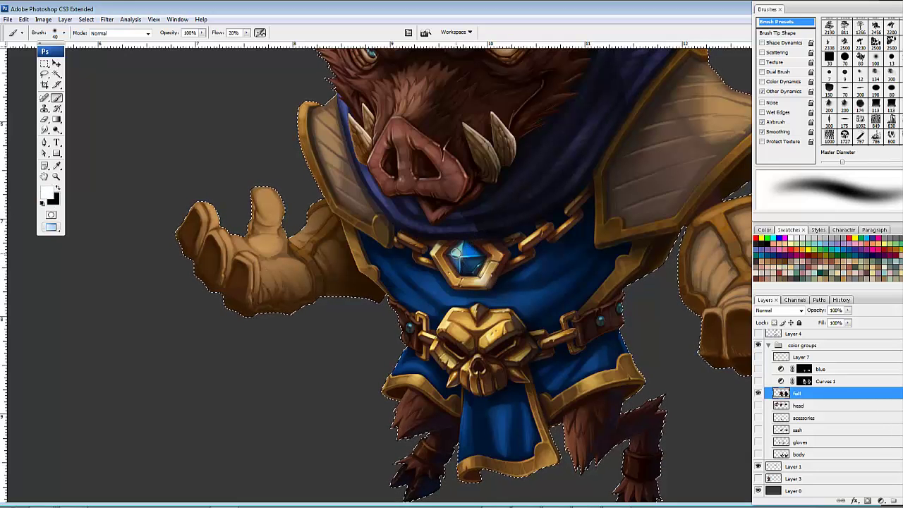
{"action": "left_click_drag", "start_coordinate": [484, 299], "coordinate": [479, 282]}
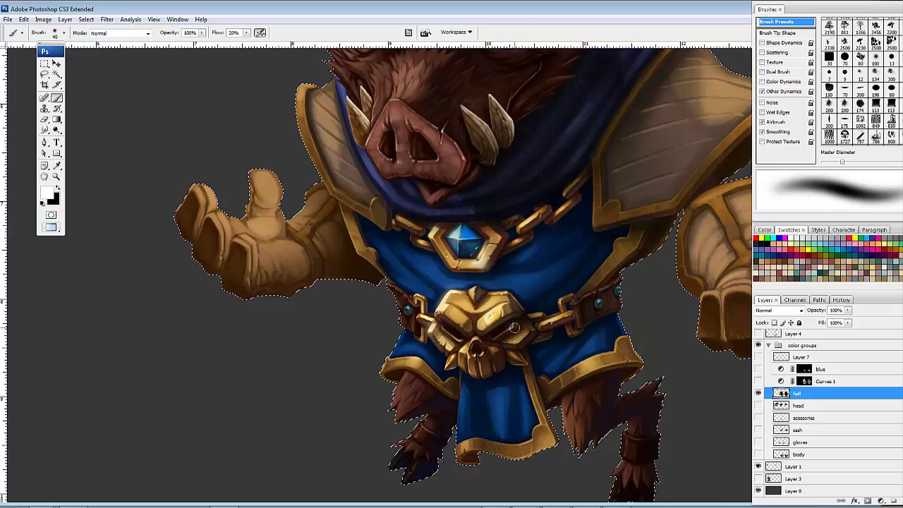
Step: Brush white highlights onto the front-view figure's gold skull buckle and belt chain links, using brush sizes 25 and 40
{"action": "key", "text": "bracketleft"}
{"action": "key", "text": "bracketleft"}
{"action": "key", "text": "bracketleft"}
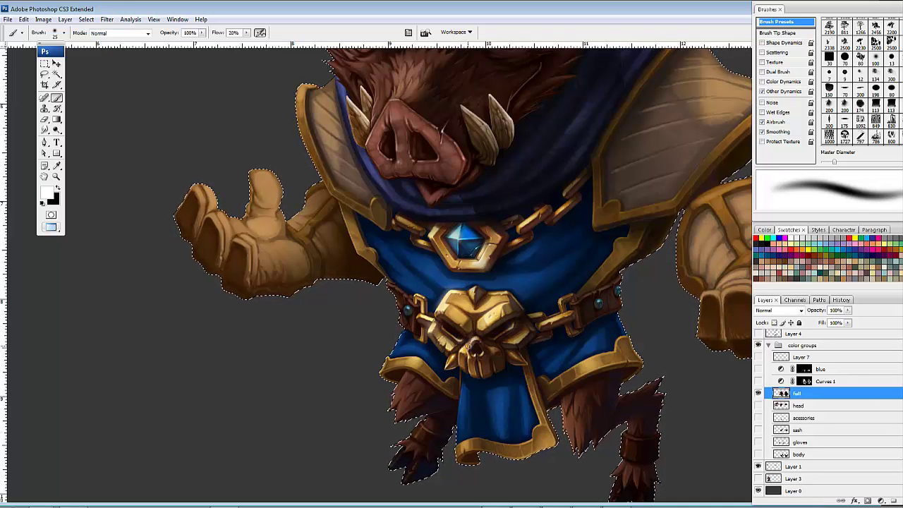
{"action": "left_click_drag", "start_coordinate": [580, 379], "coordinate": [550, 388]}
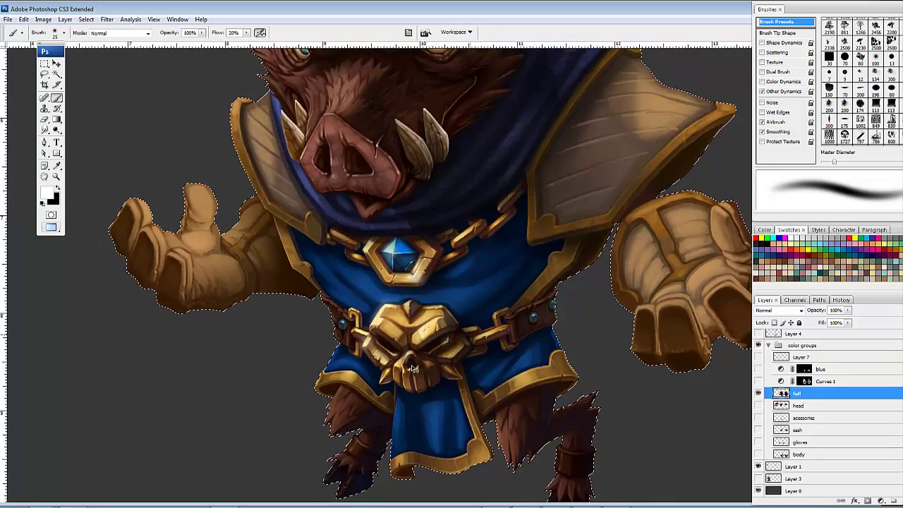
{"action": "left_click_drag", "start_coordinate": [456, 389], "coordinate": [483, 369]}
{"action": "left_click_drag", "start_coordinate": [383, 352], "coordinate": [402, 356]}
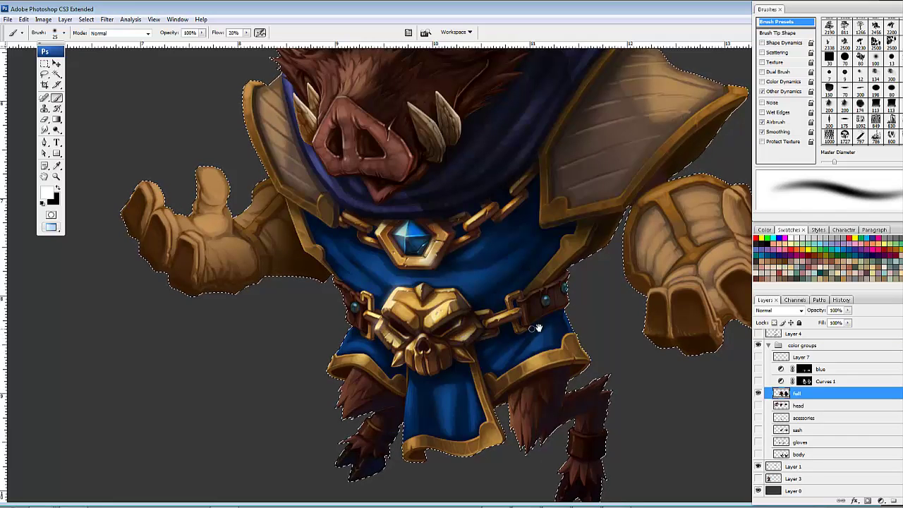
{"action": "left_click_drag", "start_coordinate": [536, 328], "coordinate": [471, 319]}
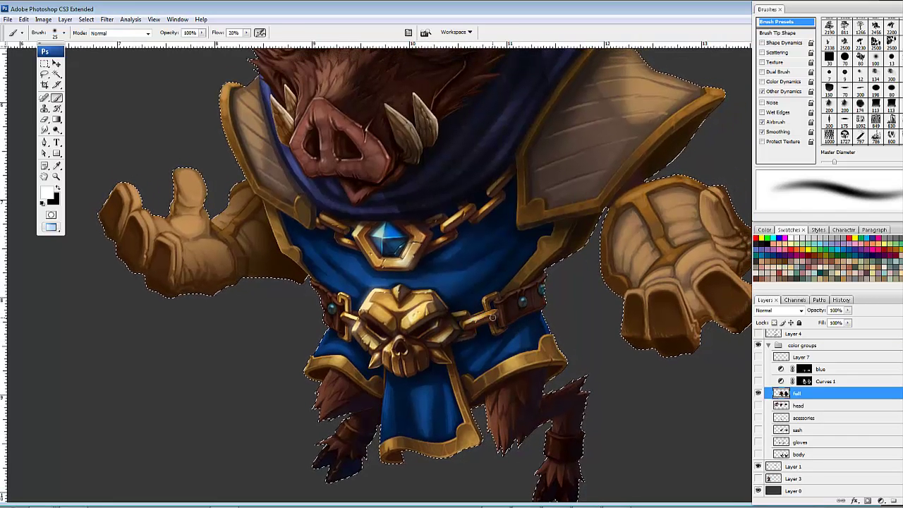
{"action": "key", "text": "bracketright"}
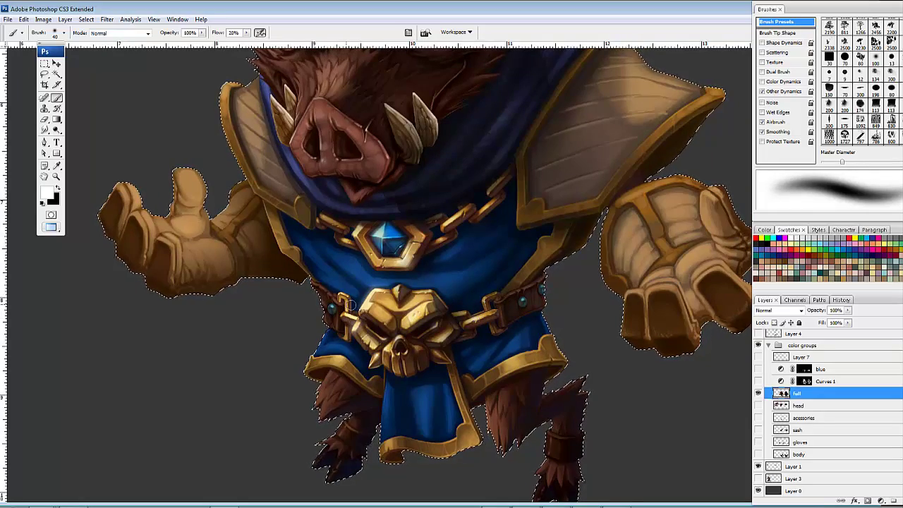
Step: Examine the front-view head and shoulder guards, then the back-view figure's head, cape, belt and gloves up close
{"action": "left_click_drag", "start_coordinate": [390, 265], "coordinate": [522, 415]}
{"action": "left_click_drag", "start_coordinate": [520, 348], "coordinate": [513, 458]}
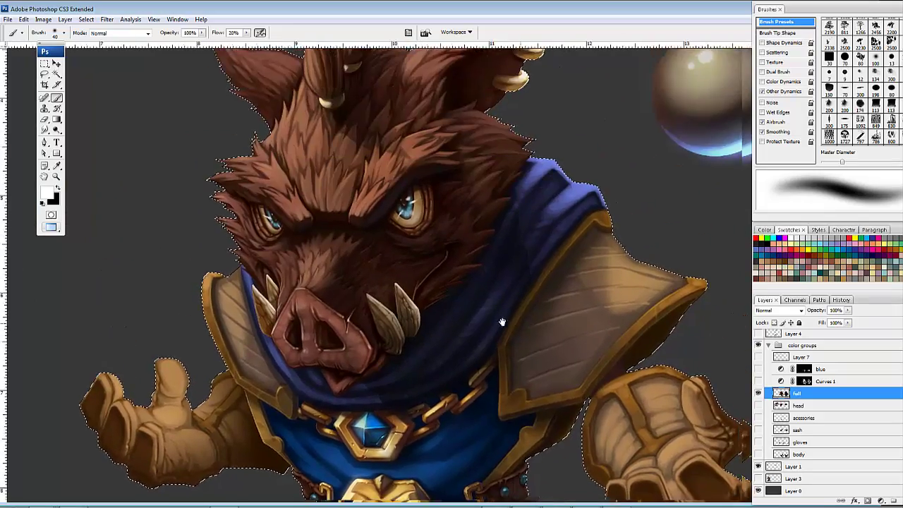
{"action": "left_click_drag", "start_coordinate": [502, 322], "coordinate": [491, 228]}
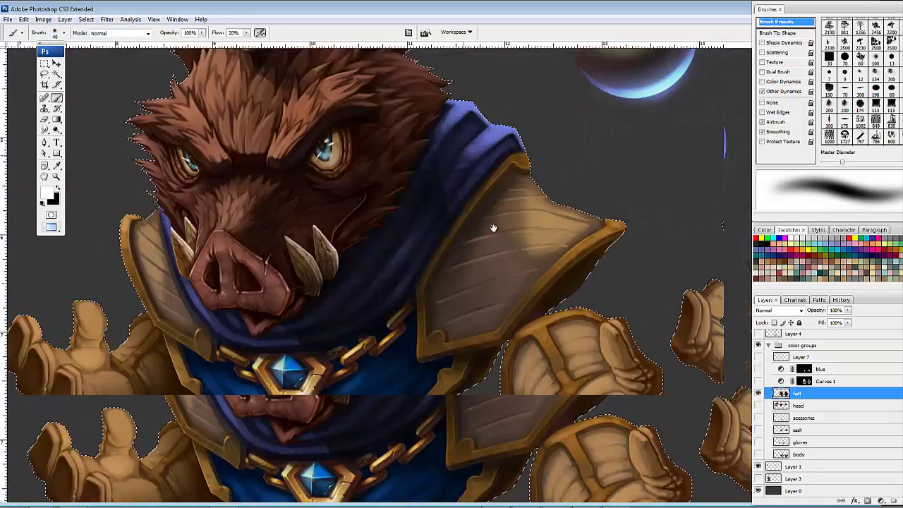
{"action": "mouse_move", "coordinate": [528, 301]}
{"action": "left_mouse_down"}
{"action": "mouse_move", "coordinate": [423, 303]}
{"action": "mouse_move", "coordinate": [349, 389]}
{"action": "mouse_move", "coordinate": [375, 417]}
{"action": "mouse_move", "coordinate": [361, 459]}
{"action": "left_mouse_up"}
{"action": "left_click_drag", "start_coordinate": [393, 336], "coordinate": [400, 389]}
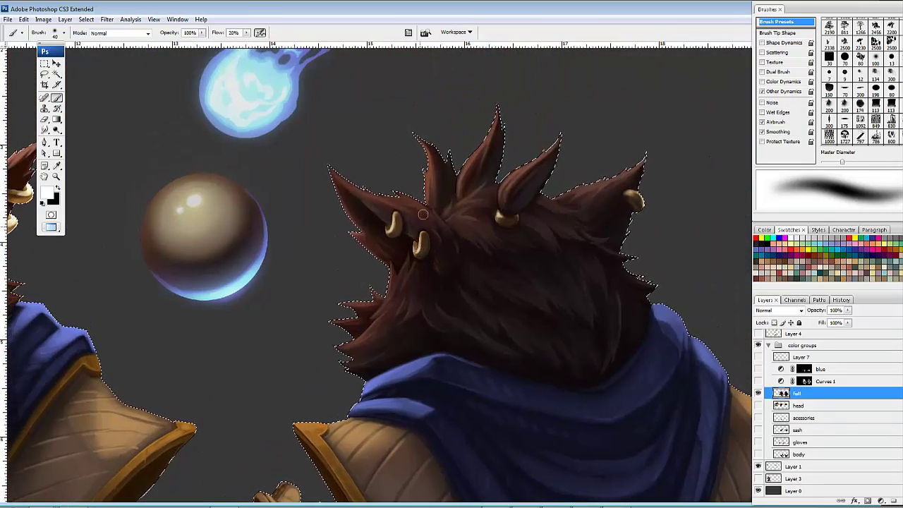
{"action": "left_click_drag", "start_coordinate": [330, 299], "coordinate": [332, 281]}
{"action": "left_click_drag", "start_coordinate": [391, 323], "coordinate": [373, 286]}
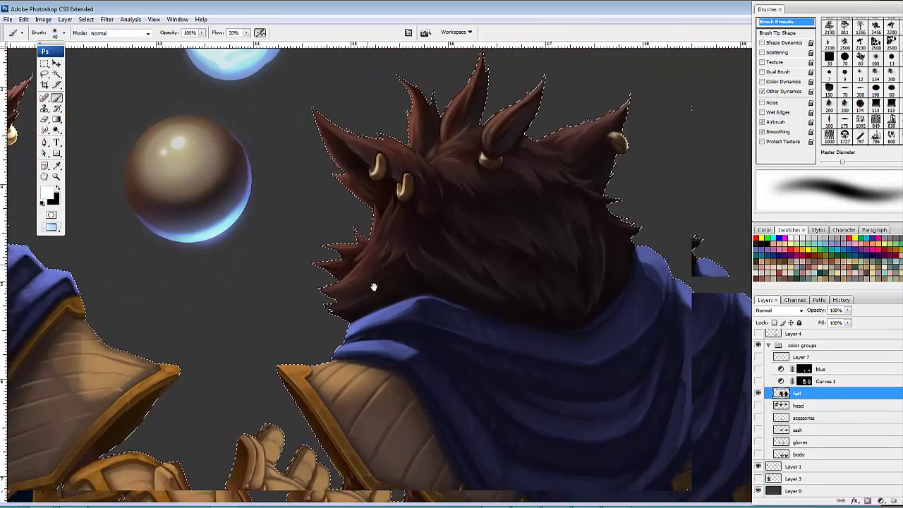
{"action": "left_click_drag", "start_coordinate": [448, 397], "coordinate": [426, 234]}
{"action": "left_click_drag", "start_coordinate": [445, 332], "coordinate": [397, 295]}
{"action": "left_click_drag", "start_coordinate": [478, 318], "coordinate": [455, 301]}
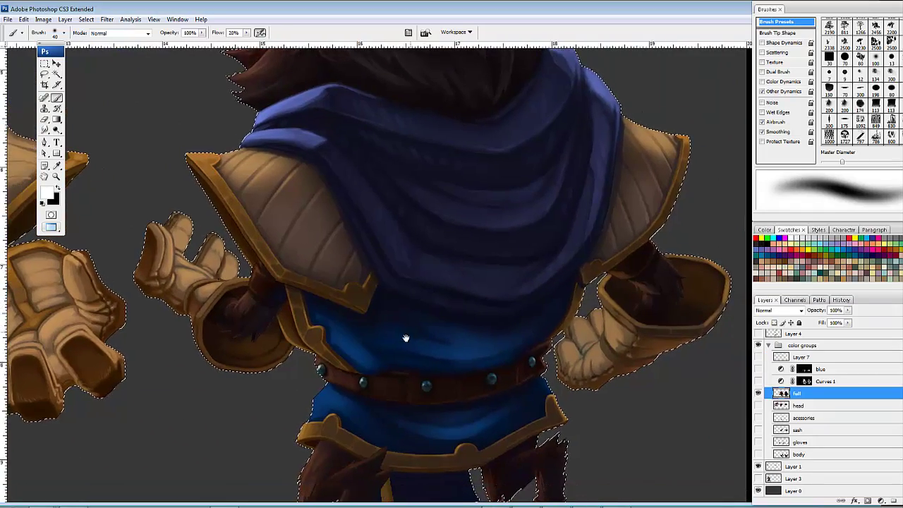
{"action": "left_click_drag", "start_coordinate": [430, 344], "coordinate": [583, 334]}
{"action": "left_click_drag", "start_coordinate": [384, 343], "coordinate": [510, 397]}
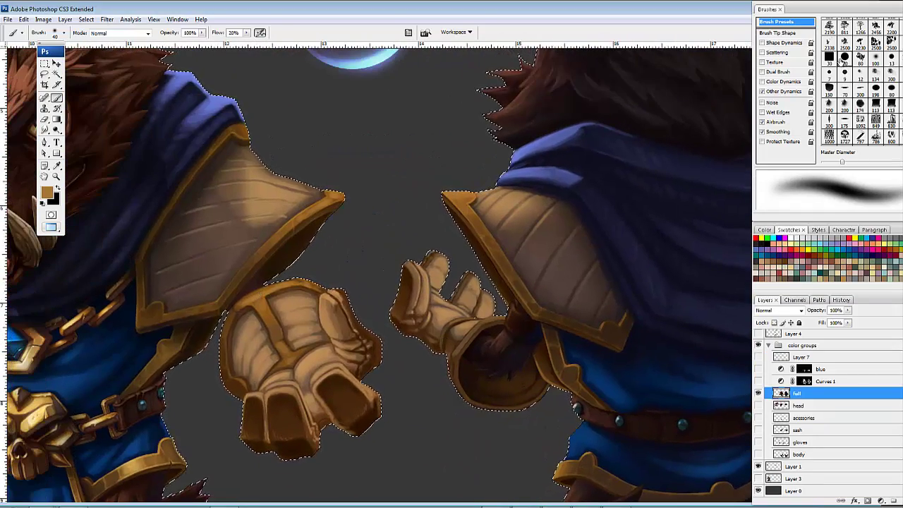
Step: Choose a hard round brush preset at size 40 and touch up the gold-brown edges of the figures' gloves
{"action": "left_click", "coordinate": [844, 58]}
{"action": "key", "text": "bracketleft"}
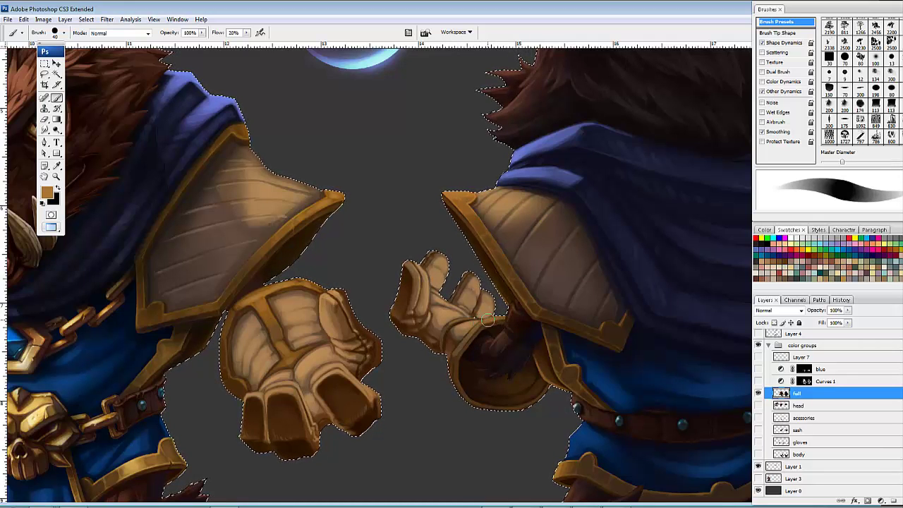
{"action": "left_click_drag", "start_coordinate": [395, 365], "coordinate": [447, 353]}
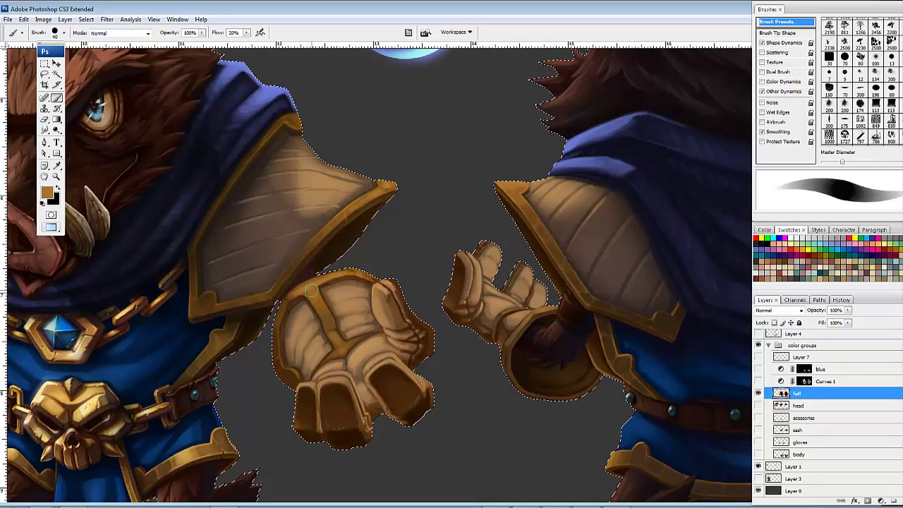
Step: Hide Layer 1 with the sphere, flame and glove sketches, and clear the selection around both boar figures
{"action": "left_click_drag", "start_coordinate": [426, 308], "coordinate": [704, 270]}
{"action": "mouse_move", "coordinate": [576, 275]}
{"action": "left_mouse_down"}
{"action": "mouse_move", "coordinate": [579, 286]}
{"action": "mouse_move", "coordinate": [532, 347]}
{"action": "mouse_move", "coordinate": [511, 357]}
{"action": "left_mouse_up"}
{"action": "key", "text": "ctrl+minus"}
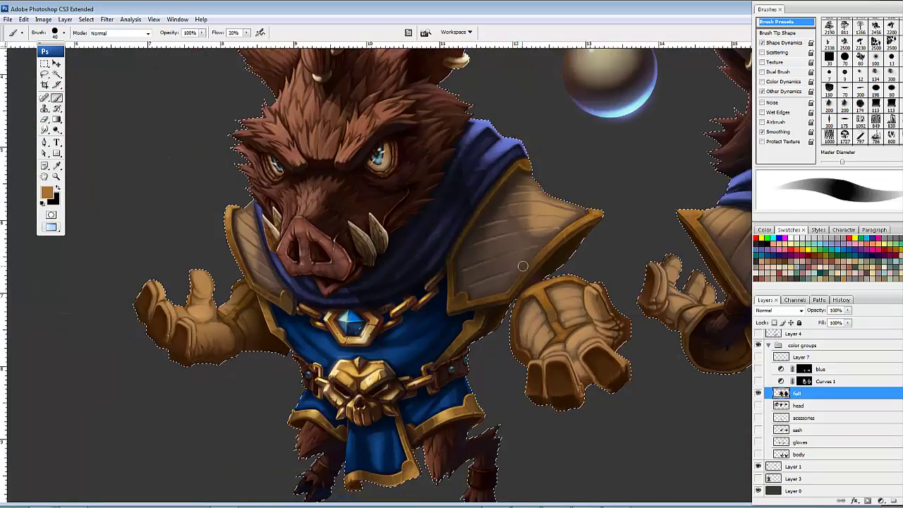
{"action": "scroll", "coordinate": [522, 267], "scroll_direction": "down", "scroll_amount": 1}
{"action": "scroll", "coordinate": [557, 271], "scroll_direction": "down", "scroll_amount": 1}
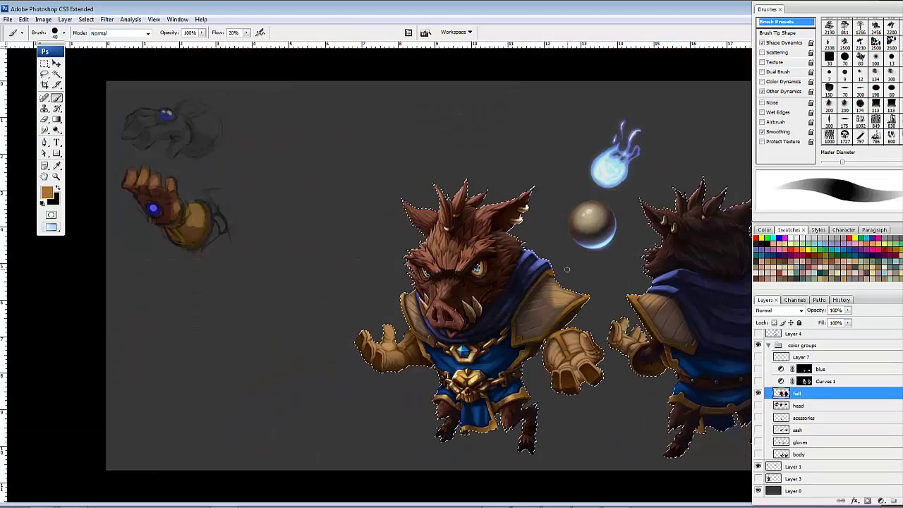
{"action": "left_click_drag", "start_coordinate": [704, 272], "coordinate": [564, 253]}
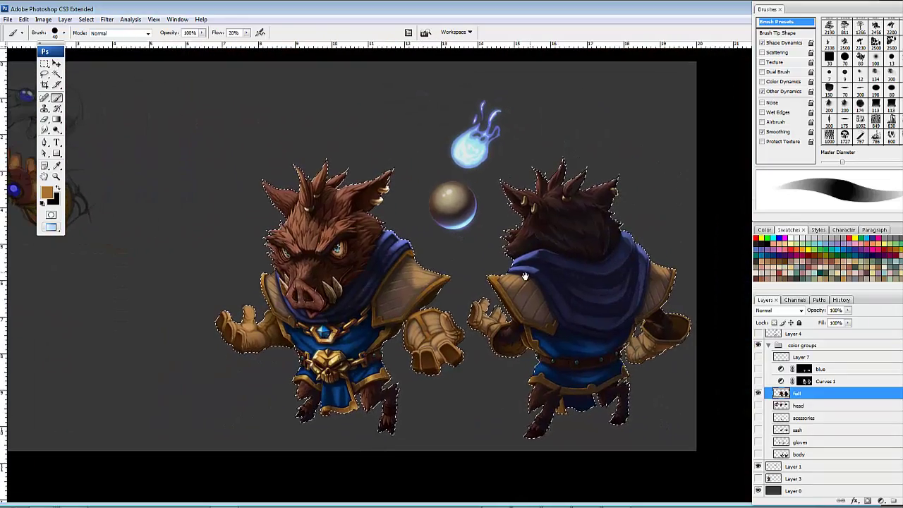
{"action": "left_click", "coordinate": [757, 467]}
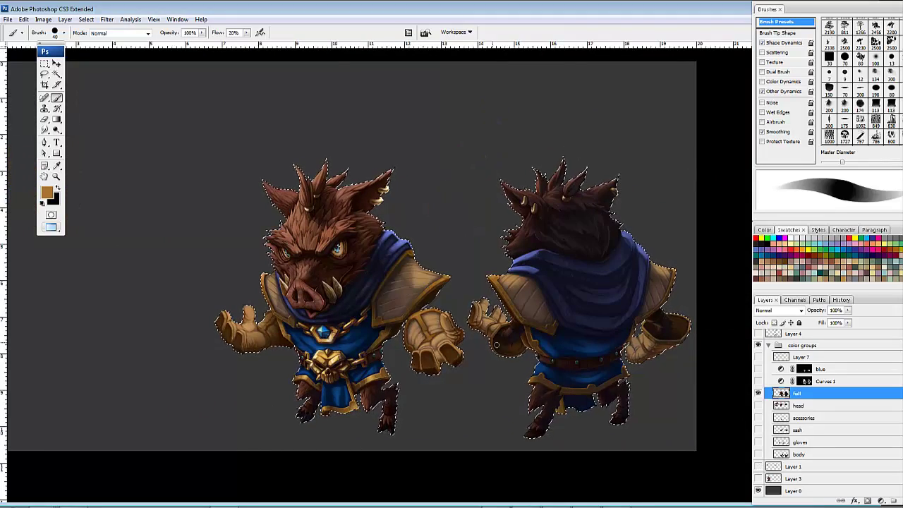
{"action": "left_click_drag", "start_coordinate": [475, 304], "coordinate": [544, 346]}
{"action": "key", "text": "ctrl+d"}
{"action": "key", "text": "ctrl+minus"}
{"action": "key", "text": "ctrl+minus"}
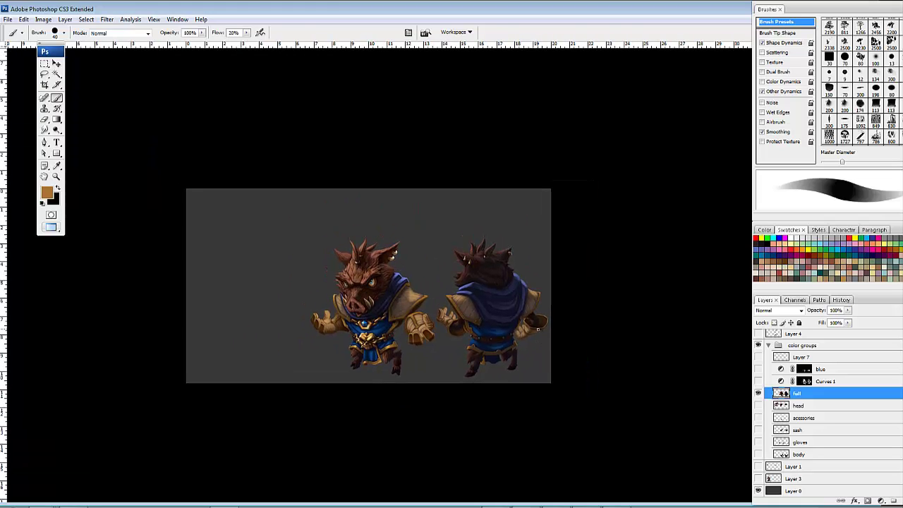
Step: Check the full layer's transform bounds and clear stray pixels from the empty canvas strip beside the front-view figure
{"action": "key", "text": "m"}
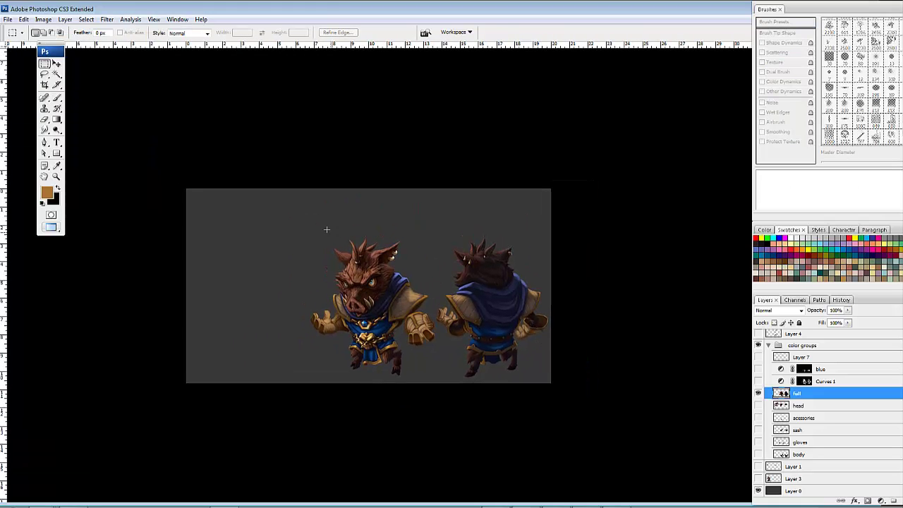
{"action": "key", "text": "ctrl+t"}
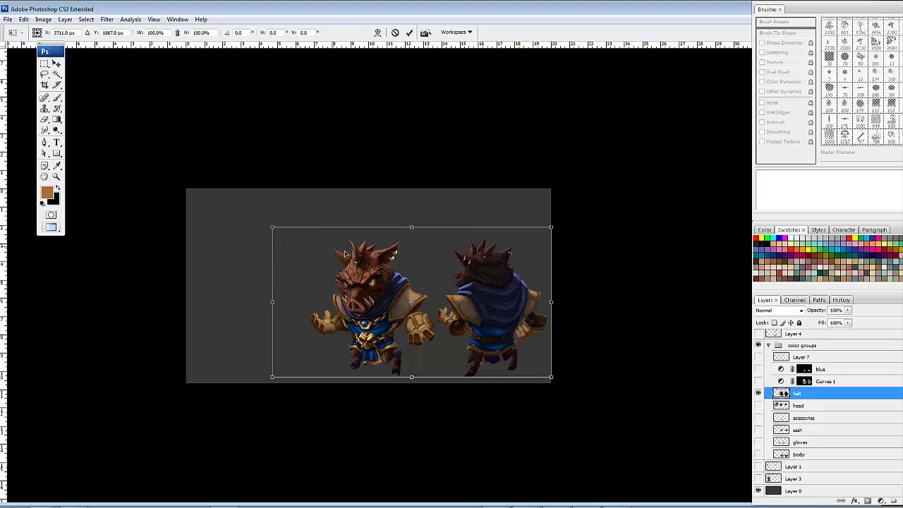
{"action": "key", "text": "Return"}
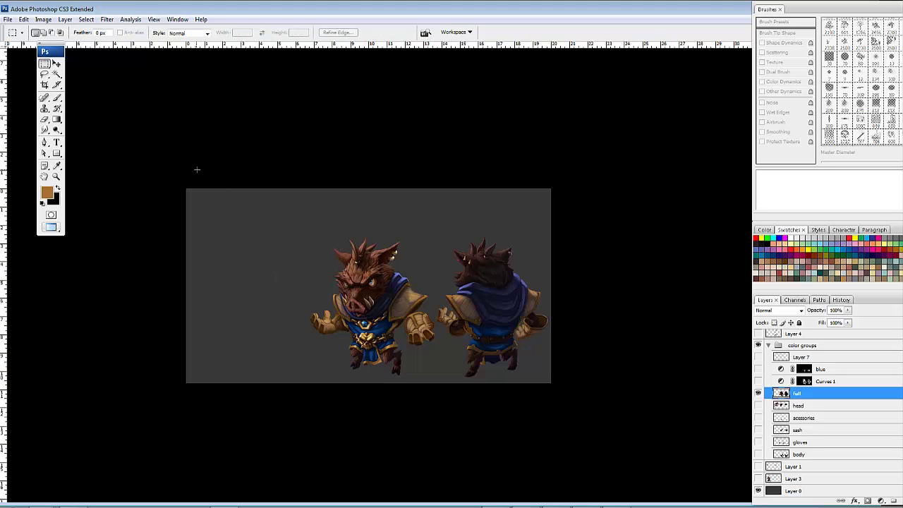
{"action": "left_click_drag", "start_coordinate": [311, 383], "coordinate": [197, 187]}
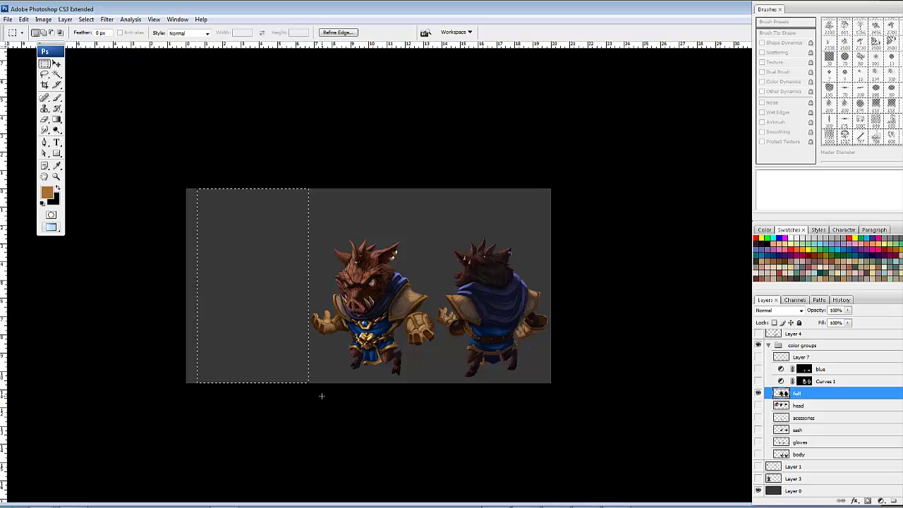
{"action": "left_click", "coordinate": [365, 212]}
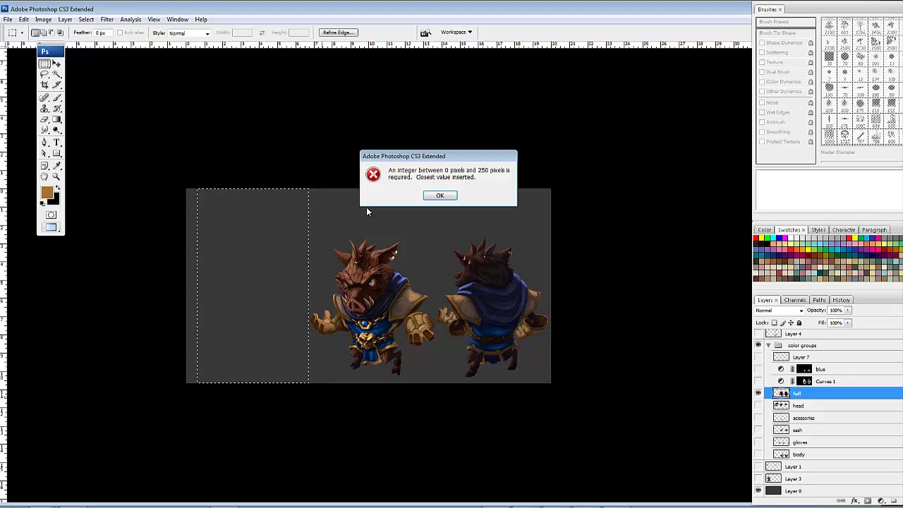
{"action": "left_click", "coordinate": [434, 194]}
{"action": "left_click", "coordinate": [435, 208]}
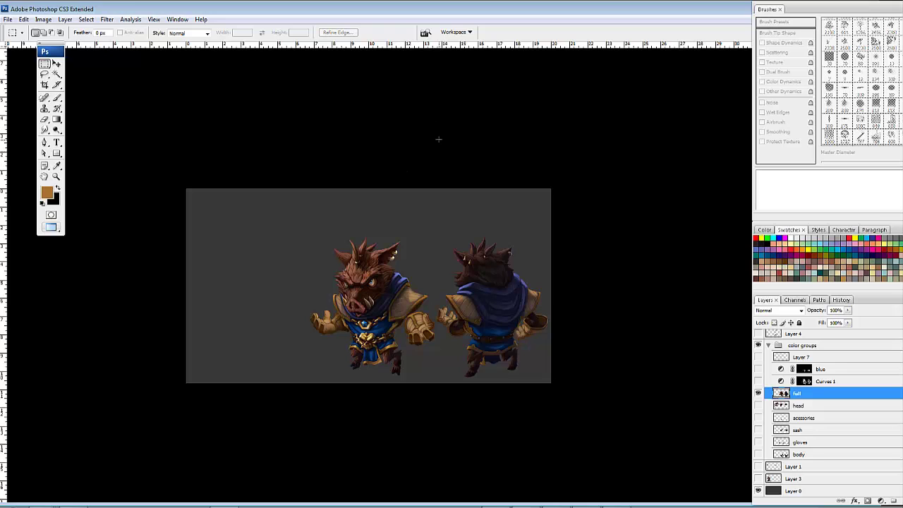
Step: Scale both boar figures on the full layer to about 119.3% and reposition them to fill the canvas
{"action": "key", "text": "ctrl+t"}
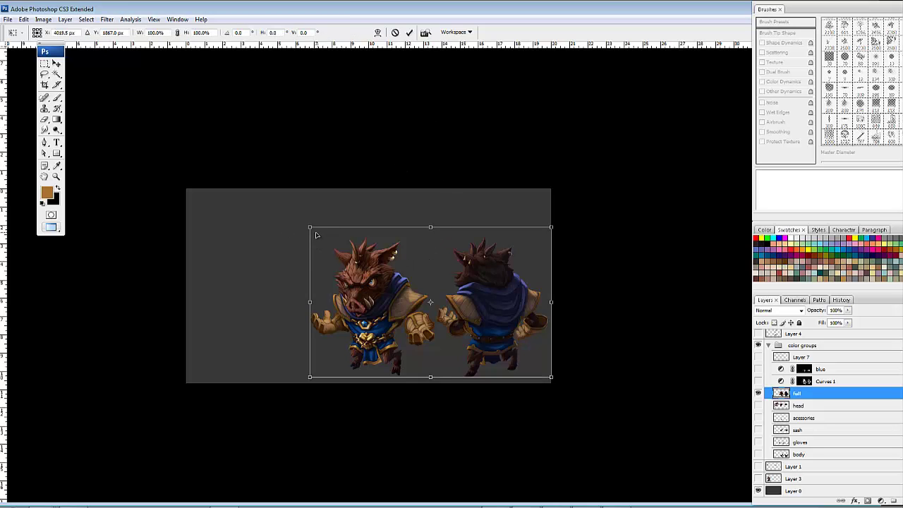
{"action": "left_click_drag", "start_coordinate": [309, 227], "coordinate": [264, 198]}
{"action": "left_click_drag", "start_coordinate": [376, 242], "coordinate": [364, 235]}
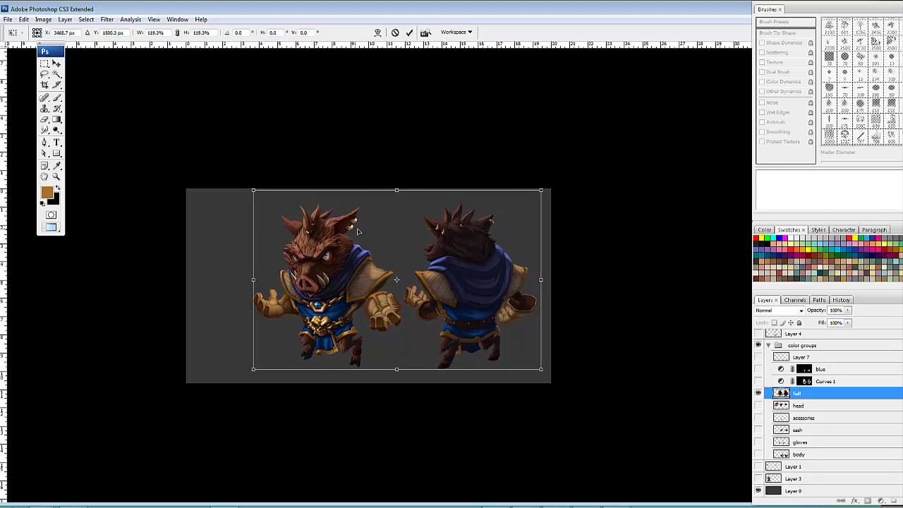
{"action": "key", "text": "Return"}
{"action": "key", "text": "m"}
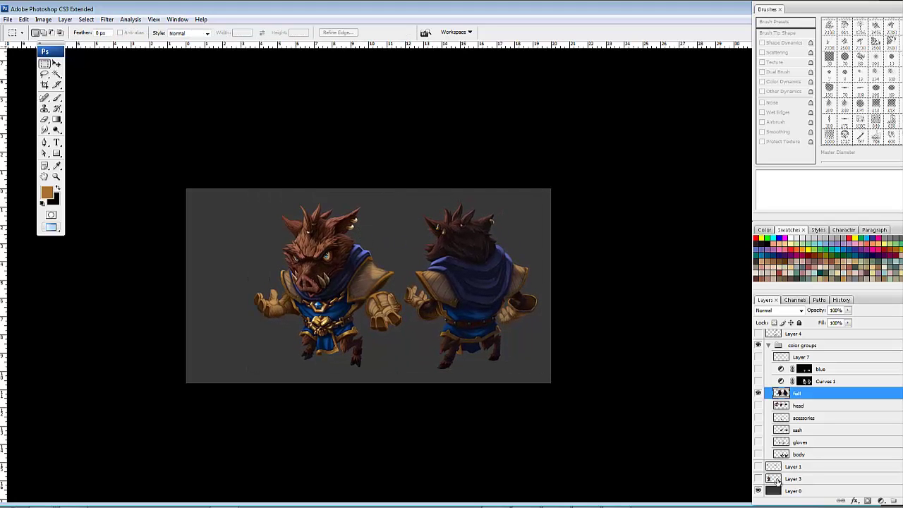
Step: Show Layer 1 and move its sphere and blue flame sketches into the gap between the two boar heads
{"action": "left_click", "coordinate": [758, 466]}
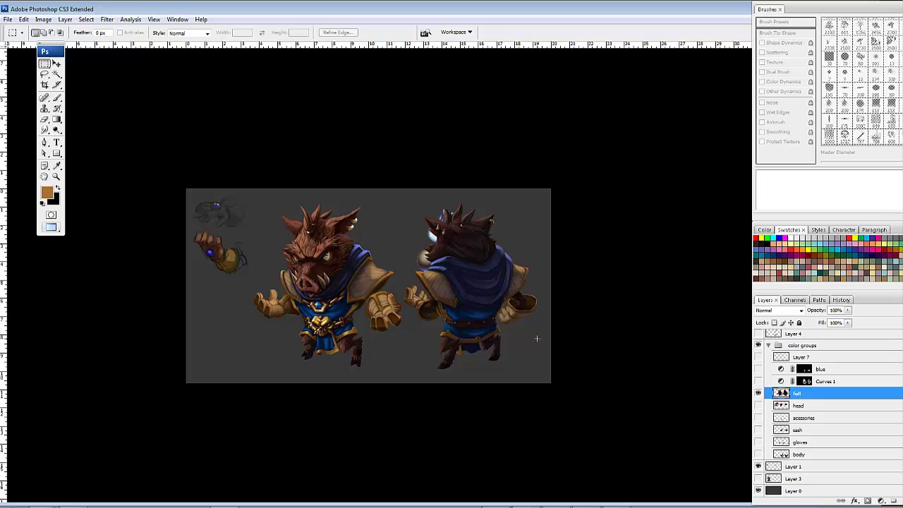
{"action": "left_click", "coordinate": [788, 467]}
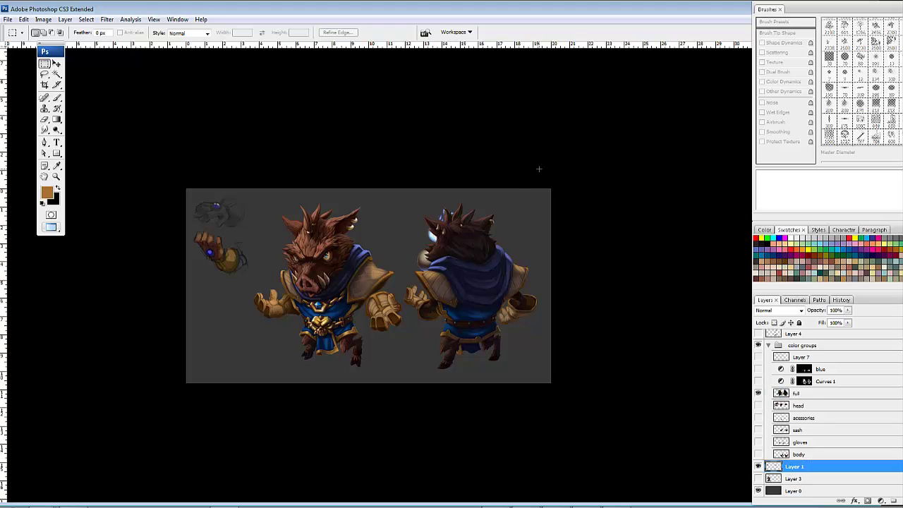
{"action": "left_click_drag", "start_coordinate": [393, 344], "coordinate": [365, 368]}
{"action": "mouse_move", "coordinate": [412, 255]}
{"action": "left_mouse_down"}
{"action": "mouse_move", "coordinate": [375, 244]}
{"action": "mouse_move", "coordinate": [380, 235]}
{"action": "mouse_move", "coordinate": [415, 264]}
{"action": "mouse_move", "coordinate": [383, 206]}
{"action": "left_mouse_up"}
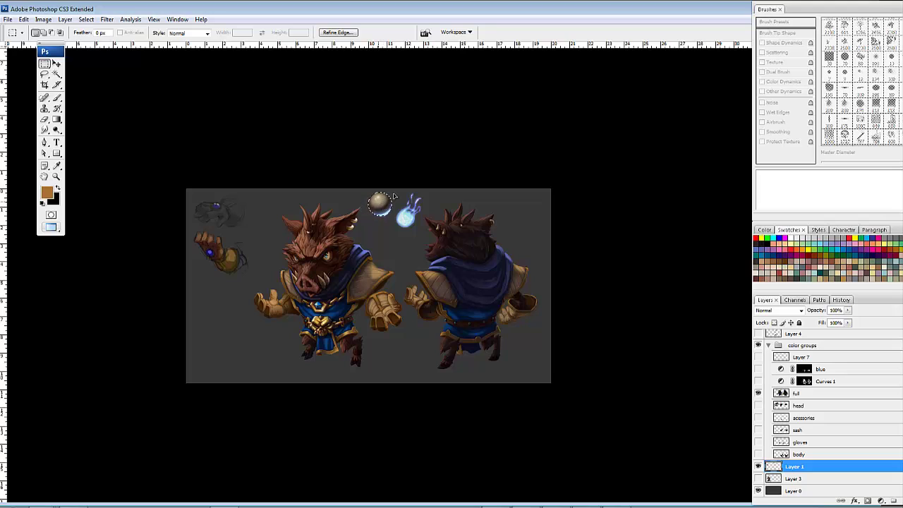
Step: Rearrange the sphere and blue flame sketches with lasso selections so the flame sits lower, beneath the sphere
{"action": "key", "text": "l"}
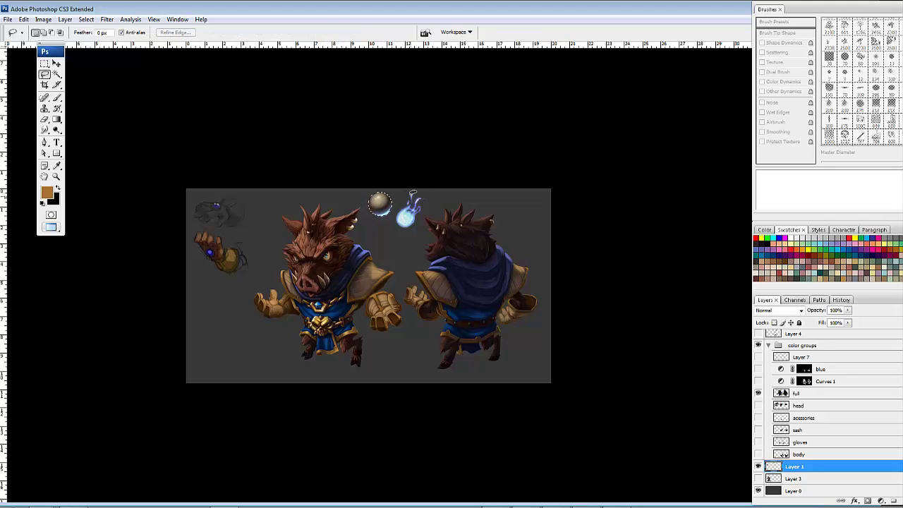
{"action": "key", "text": "ctrl+d"}
{"action": "mouse_move", "coordinate": [406, 253]}
{"action": "left_mouse_down"}
{"action": "mouse_move", "coordinate": [445, 214]}
{"action": "mouse_move", "coordinate": [406, 186]}
{"action": "left_mouse_up"}
{"action": "left_click_drag", "start_coordinate": [409, 218], "coordinate": [400, 248]}
{"action": "mouse_move", "coordinate": [397, 194]}
{"action": "left_mouse_down"}
{"action": "mouse_move", "coordinate": [383, 187]}
{"action": "mouse_move", "coordinate": [409, 177]}
{"action": "mouse_move", "coordinate": [365, 188]}
{"action": "left_mouse_up"}
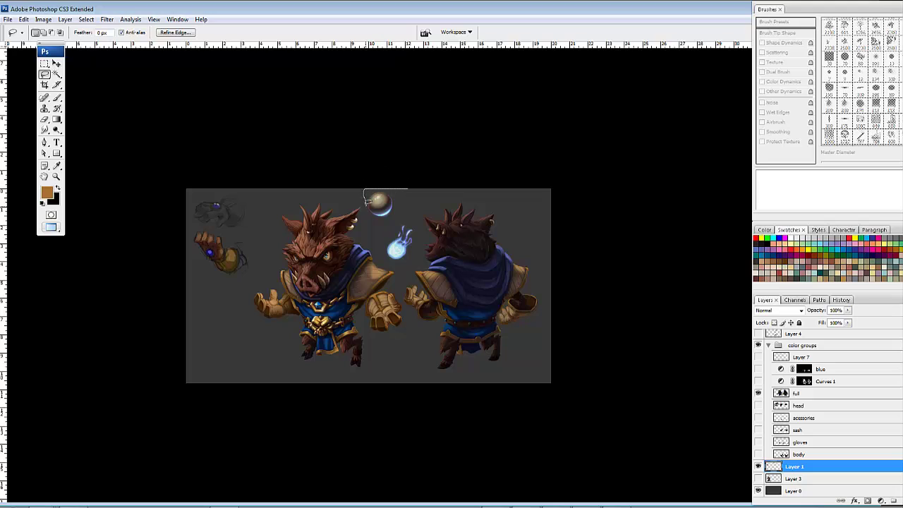
{"action": "mouse_move", "coordinate": [385, 221]}
{"action": "left_mouse_down"}
{"action": "mouse_move", "coordinate": [406, 194]}
{"action": "mouse_move", "coordinate": [381, 204]}
{"action": "mouse_move", "coordinate": [390, 209]}
{"action": "left_mouse_up"}
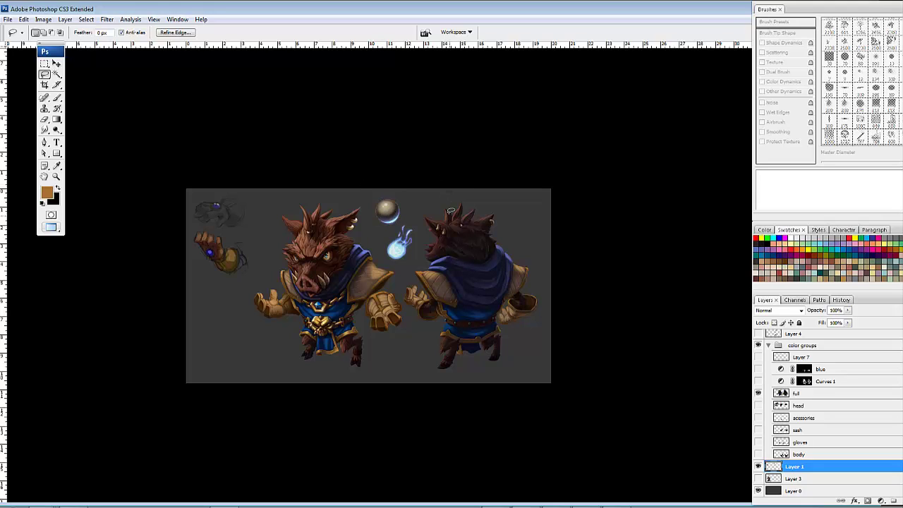
{"action": "key", "text": "ctrl+d"}
Step: Duplicate the blue flame onto its own layer above the full layer and place the copy over the front-view figure's open hand
{"action": "left_click_drag", "start_coordinate": [482, 282], "coordinate": [527, 268]}
{"action": "scroll", "coordinate": [530, 240], "scroll_direction": "up", "scroll_amount": 4}
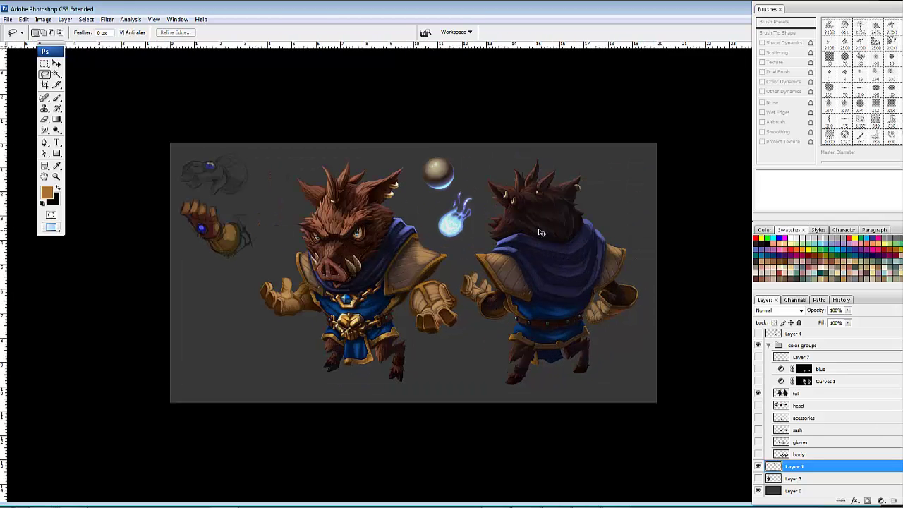
{"action": "left_click_drag", "start_coordinate": [569, 217], "coordinate": [552, 222]}
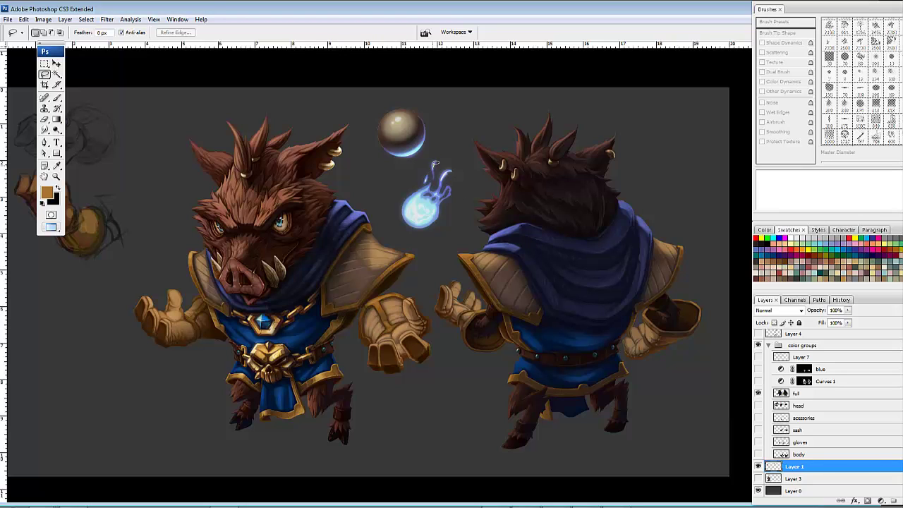
{"action": "mouse_move", "coordinate": [438, 144]}
{"action": "left_mouse_down"}
{"action": "mouse_move", "coordinate": [384, 206]}
{"action": "mouse_move", "coordinate": [420, 242]}
{"action": "mouse_move", "coordinate": [470, 209]}
{"action": "mouse_move", "coordinate": [436, 145]}
{"action": "left_mouse_up"}
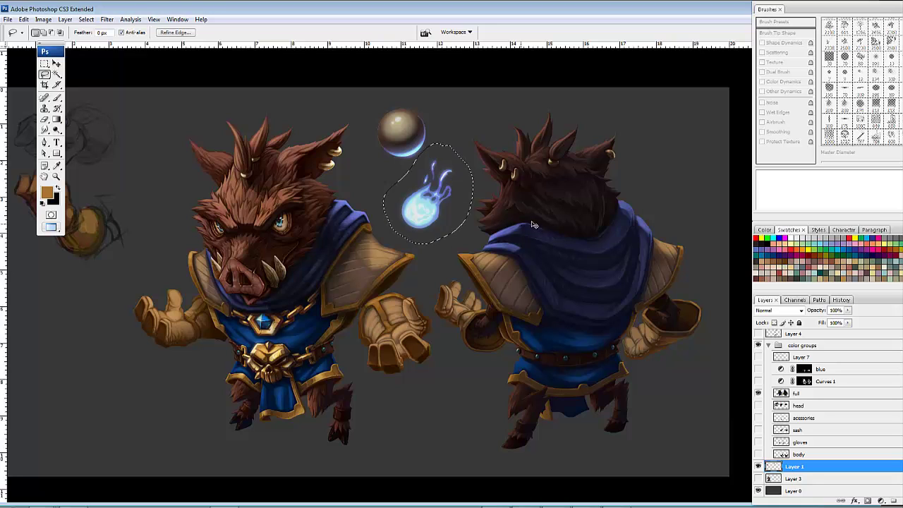
{"action": "left_click", "coordinate": [778, 394]}
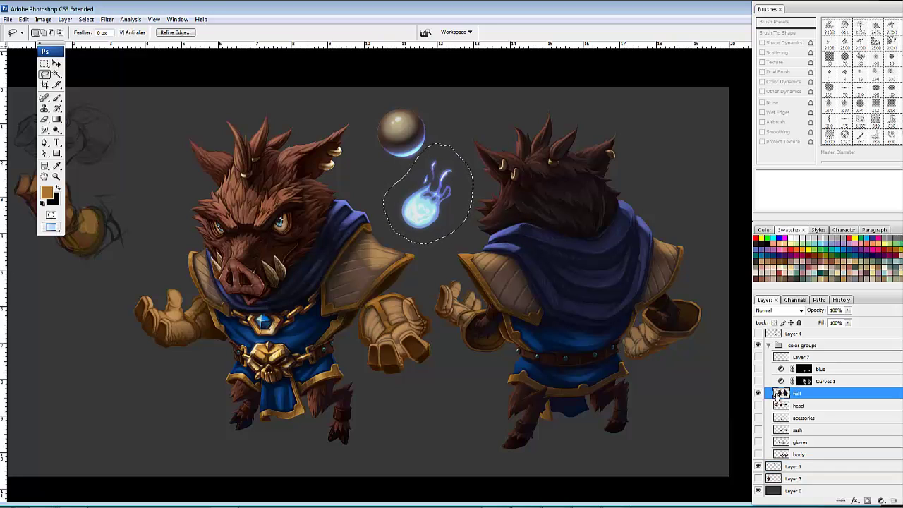
{"action": "key", "text": "ctrl+j"}
{"action": "left_click_drag", "start_coordinate": [422, 220], "coordinate": [388, 329]}
Step: Scale the flame copy to 130.3%, rotate it -21.7°, and seat it in the front-view figure's palm
{"action": "key", "text": "ctrl+t"}
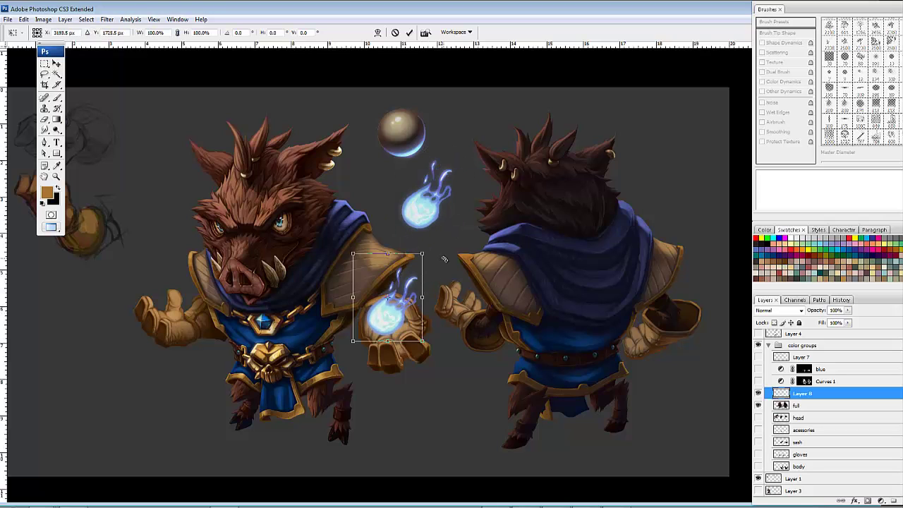
{"action": "left_click_drag", "start_coordinate": [444, 260], "coordinate": [401, 225]}
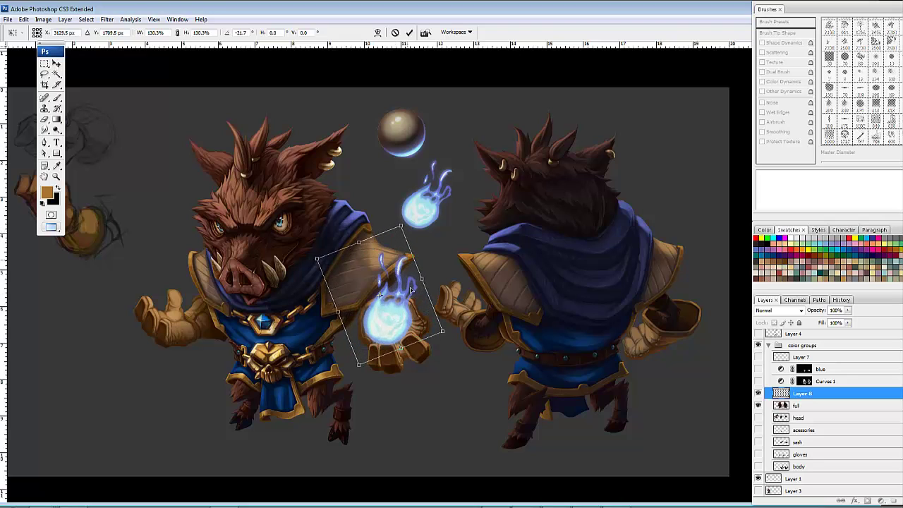
{"action": "left_click_drag", "start_coordinate": [408, 338], "coordinate": [404, 333]}
{"action": "left_click_drag", "start_coordinate": [485, 368], "coordinate": [543, 405]}
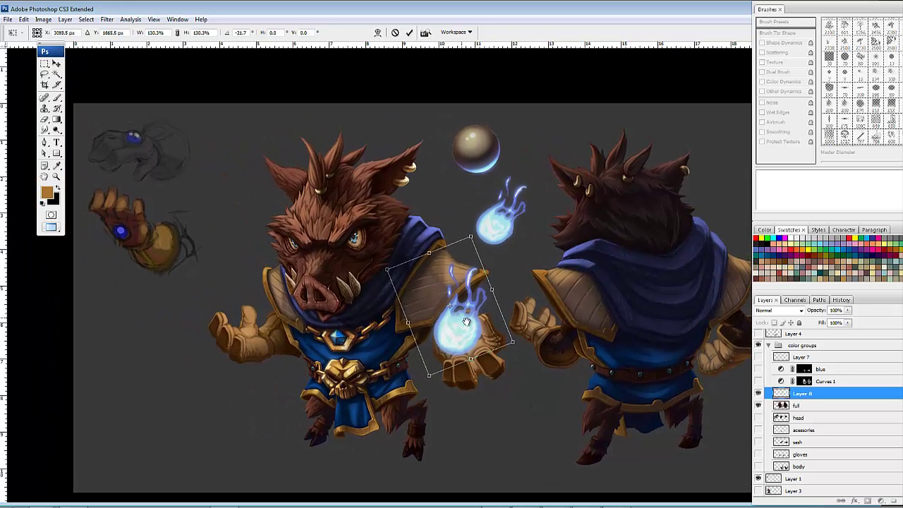
{"action": "left_click_drag", "start_coordinate": [466, 321], "coordinate": [468, 328]}
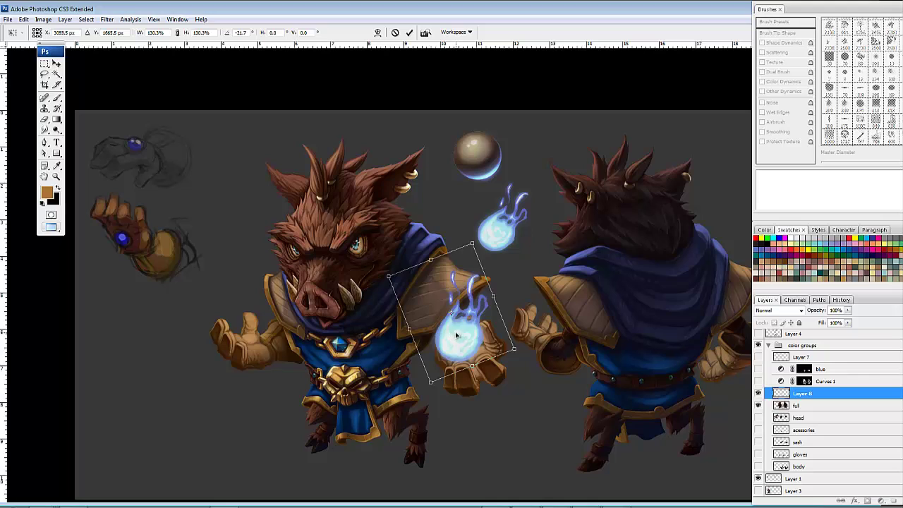
{"action": "key", "text": "Return"}
Step: Sketch gold-brown direction arrows over the front-view figure, one from the head tuft and one from the tabard
{"action": "key", "text": "l"}
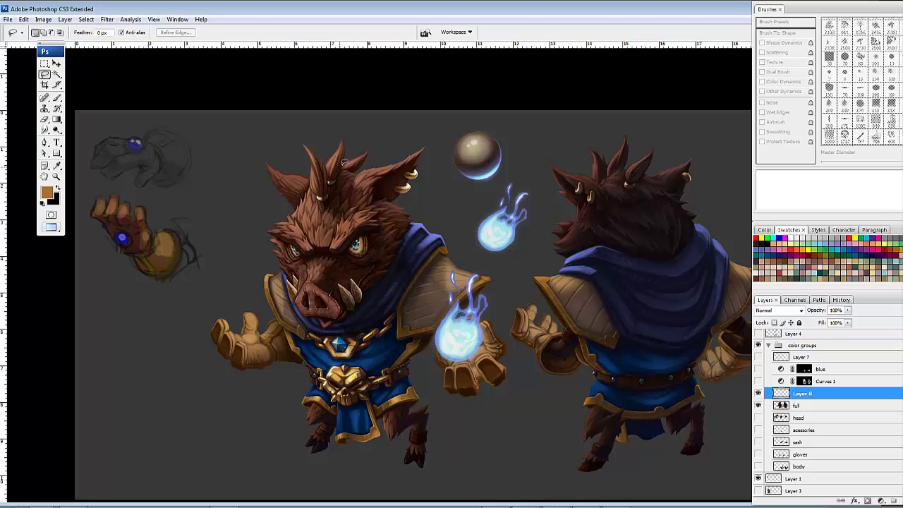
{"action": "key", "text": "b"}
{"action": "left_click_drag", "start_coordinate": [314, 194], "coordinate": [417, 138]}
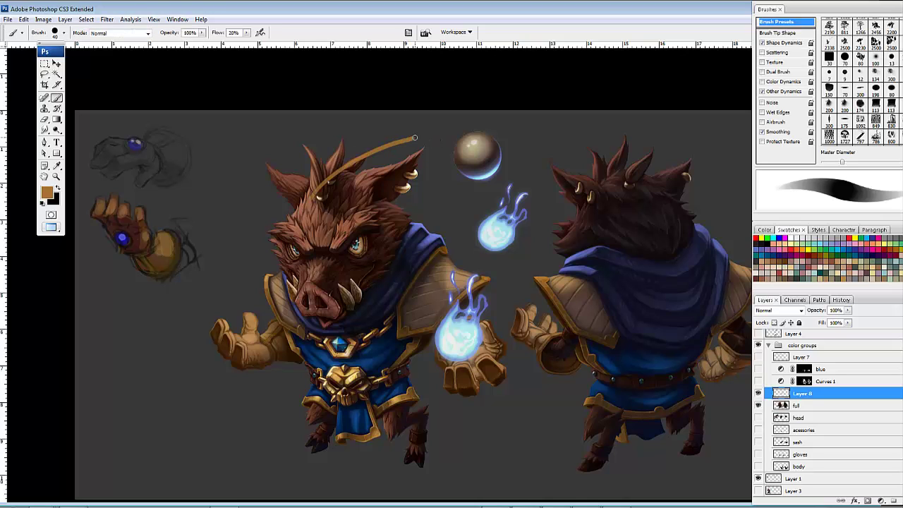
{"action": "key", "text": "ctrl+z"}
{"action": "mouse_move", "coordinate": [316, 195]}
{"action": "left_mouse_down"}
{"action": "mouse_move", "coordinate": [372, 145]}
{"action": "mouse_move", "coordinate": [389, 143]}
{"action": "left_mouse_up"}
{"action": "scroll", "coordinate": [436, 254], "scroll_direction": "down", "scroll_amount": 3}
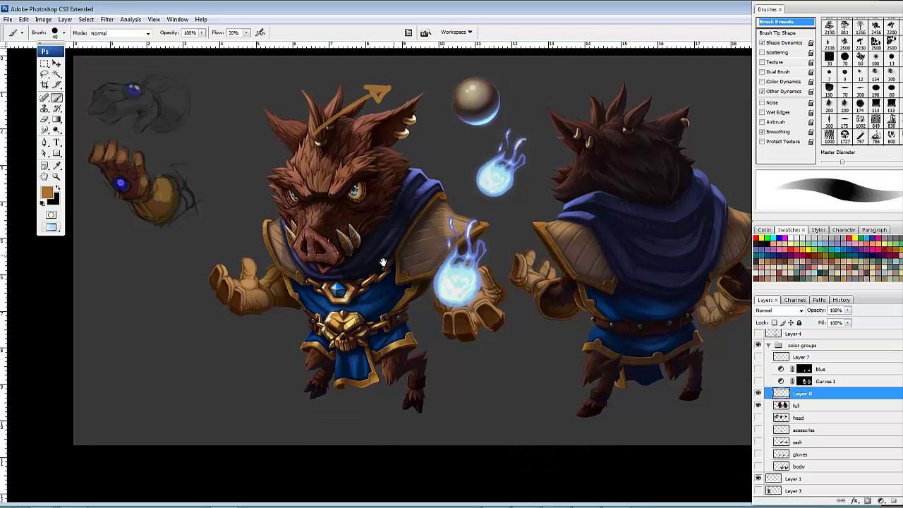
{"action": "left_click_drag", "start_coordinate": [348, 366], "coordinate": [412, 375]}
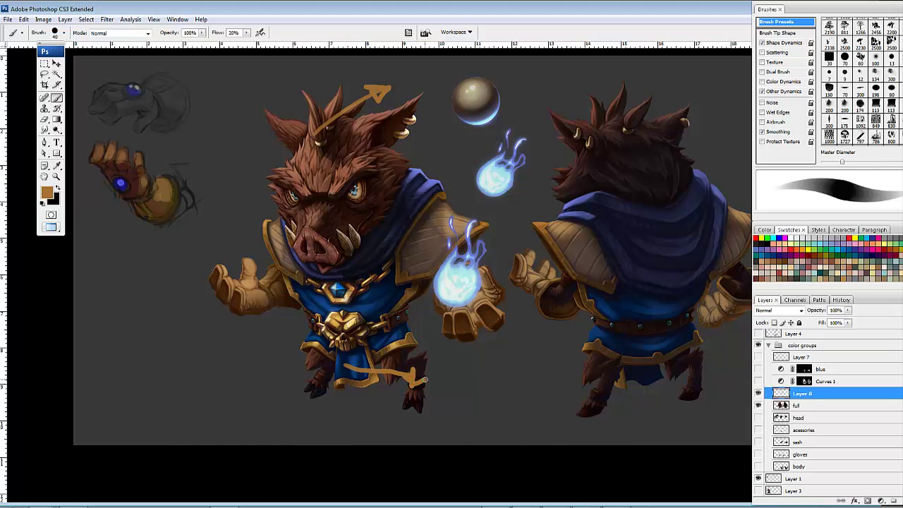
{"action": "left_click_drag", "start_coordinate": [467, 385], "coordinate": [448, 430]}
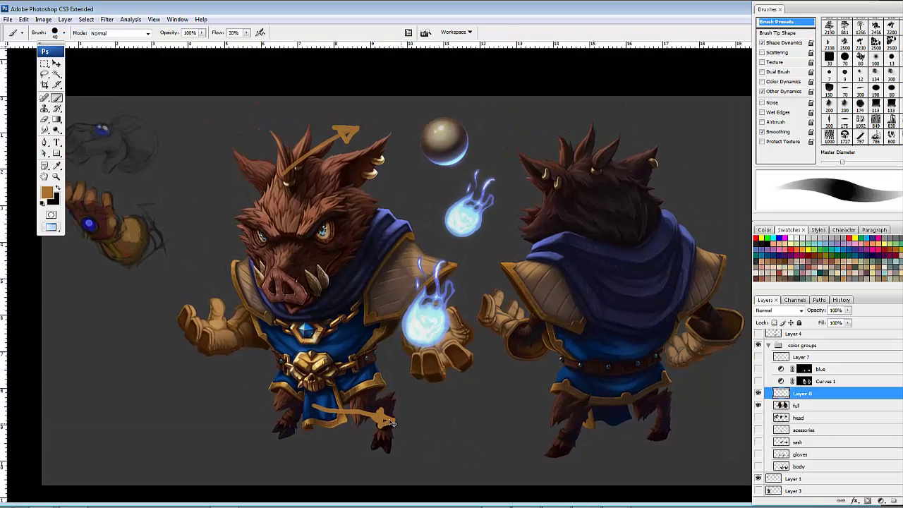
{"action": "key", "text": "ctrl+z"}
{"action": "mouse_move", "coordinate": [318, 404]}
{"action": "left_mouse_down"}
{"action": "mouse_move", "coordinate": [399, 413]}
{"action": "mouse_move", "coordinate": [400, 405]}
{"action": "left_mouse_up"}
{"action": "left_click_drag", "start_coordinate": [487, 419], "coordinate": [505, 421]}
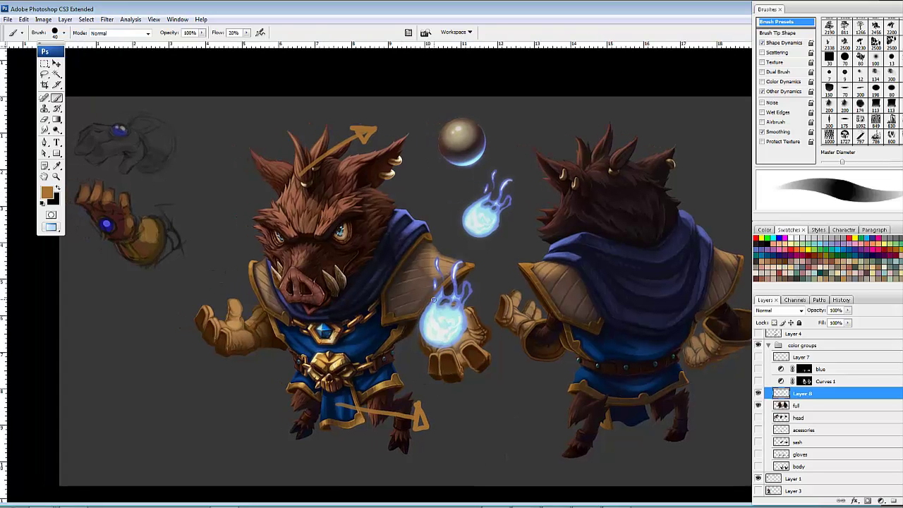
Step: Sketch a direction arrow from the back-view figure's belt and curved guide strokes rising from its hands
{"action": "left_click_drag", "start_coordinate": [483, 310], "coordinate": [433, 279]}
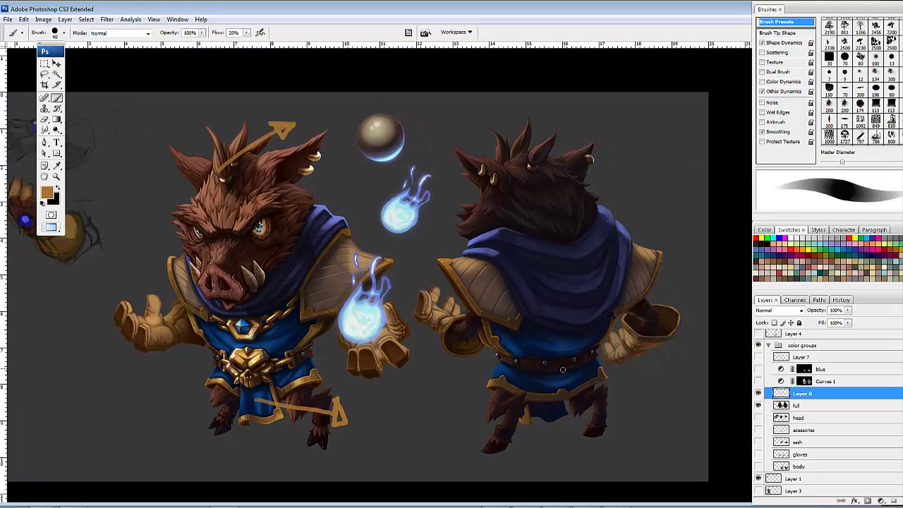
{"action": "left_click_drag", "start_coordinate": [549, 373], "coordinate": [453, 397]}
{"action": "key", "text": "ctrl+z"}
{"action": "mouse_move", "coordinate": [556, 366]}
{"action": "left_mouse_down"}
{"action": "mouse_move", "coordinate": [445, 386]}
{"action": "mouse_move", "coordinate": [463, 374]}
{"action": "left_mouse_up"}
{"action": "mouse_move", "coordinate": [519, 369]}
{"action": "left_mouse_down"}
{"action": "mouse_move", "coordinate": [538, 382]}
{"action": "mouse_move", "coordinate": [563, 363]}
{"action": "mouse_move", "coordinate": [581, 372]}
{"action": "left_mouse_up"}
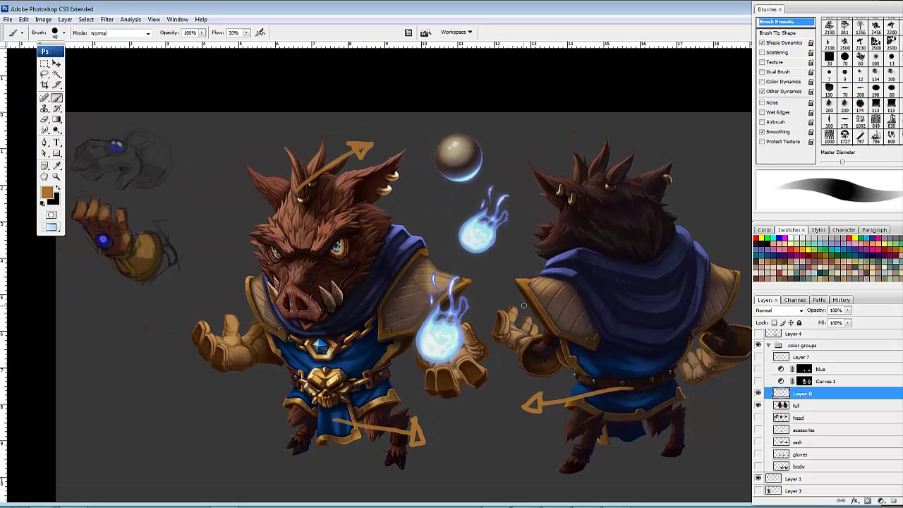
{"action": "left_click_drag", "start_coordinate": [524, 318], "coordinate": [475, 267]}
{"action": "left_click_drag", "start_coordinate": [659, 309], "coordinate": [618, 291]}
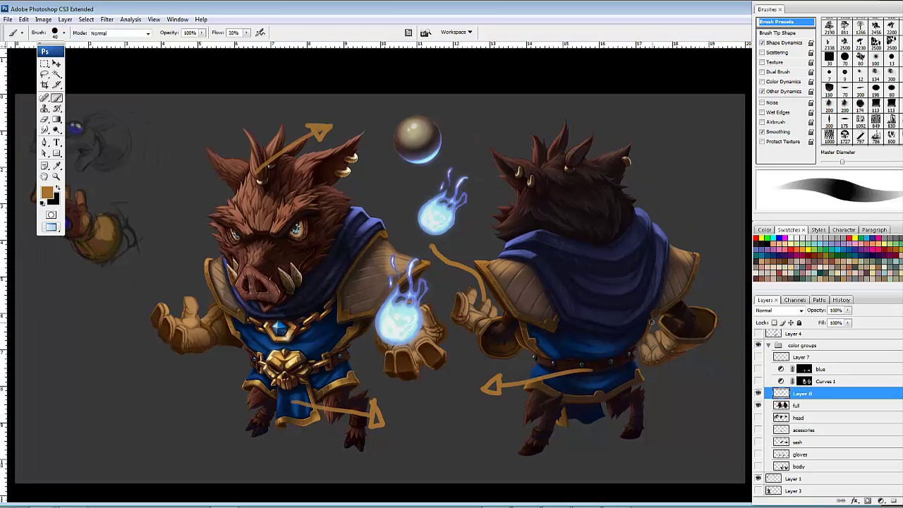
{"action": "mouse_move", "coordinate": [658, 337]}
{"action": "left_mouse_down"}
{"action": "mouse_move", "coordinate": [649, 312]}
{"action": "mouse_move", "coordinate": [605, 283]}
{"action": "left_mouse_up"}
Step: Add a guide stroke beside the flame-holding hand, and undo the guide arrows and strokes
{"action": "left_click_drag", "start_coordinate": [321, 281], "coordinate": [461, 299]}
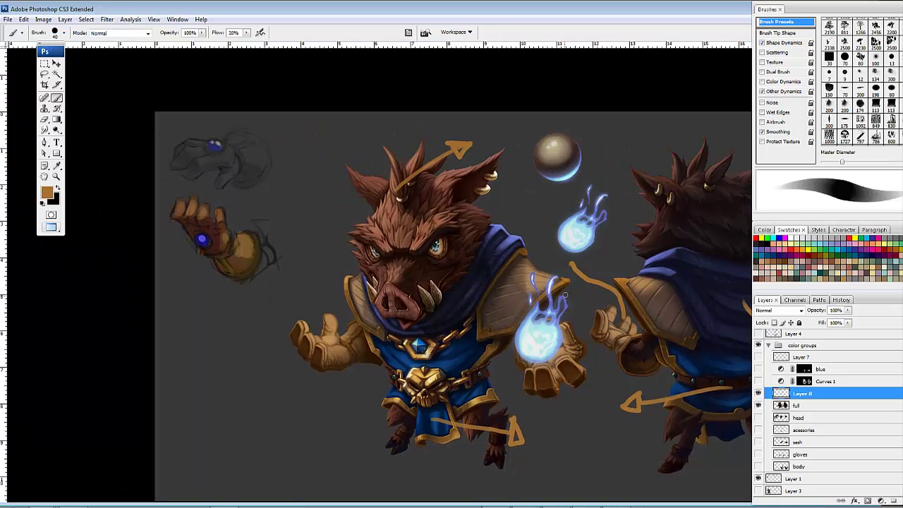
{"action": "left_click_drag", "start_coordinate": [565, 350], "coordinate": [587, 295]}
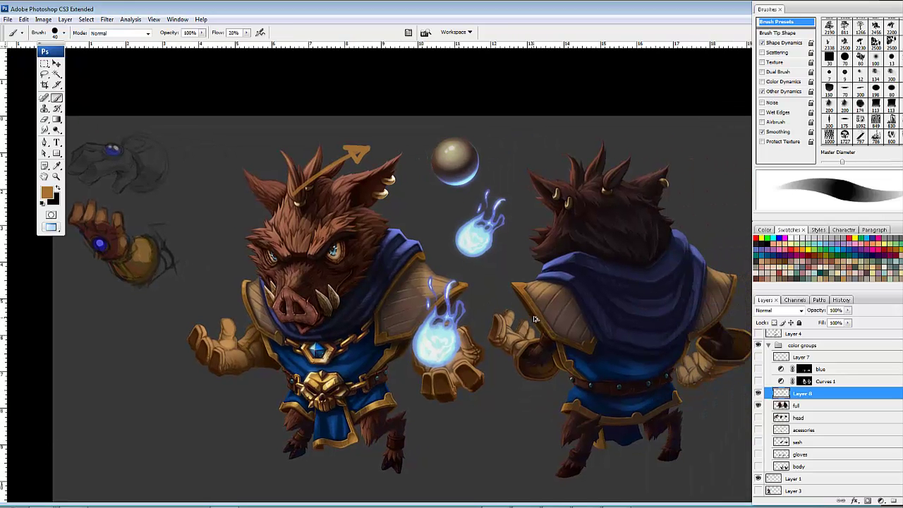
{"action": "key", "text": "ctrl+alt+z"}
{"action": "key", "text": "ctrl+alt+z"}
Step: Warp the flame copy in the front-view figure's hand so its tips sweep outward toward the back-view figure
{"action": "mouse_move", "coordinate": [543, 314]}
{"action": "left_mouse_down"}
{"action": "mouse_move", "coordinate": [512, 303]}
{"action": "mouse_move", "coordinate": [566, 284]}
{"action": "mouse_move", "coordinate": [621, 316]}
{"action": "left_mouse_up"}
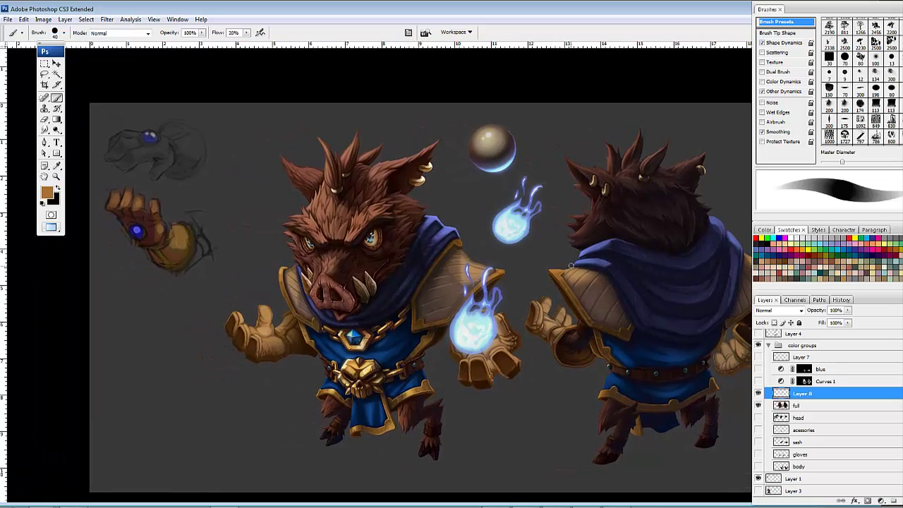
{"action": "key", "text": "ctrl+t"}
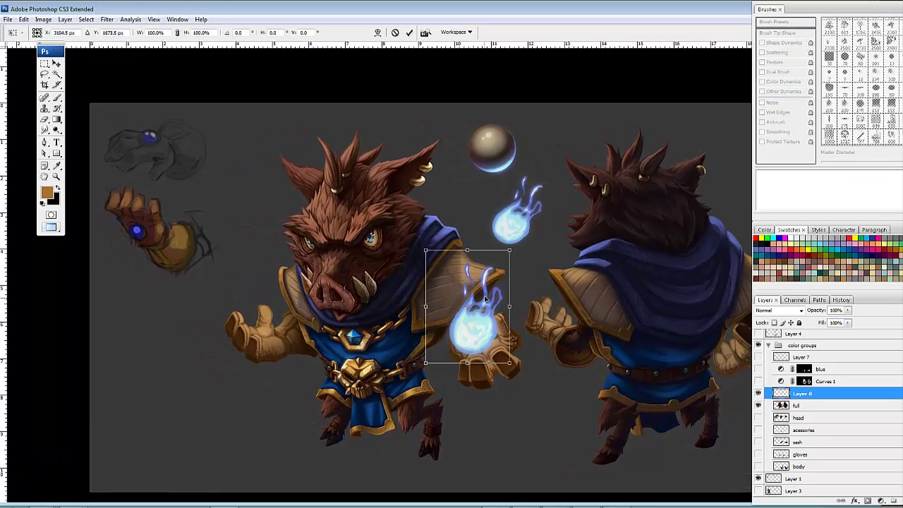
{"action": "right_click", "coordinate": [486, 300]}
{"action": "left_click", "coordinate": [511, 369]}
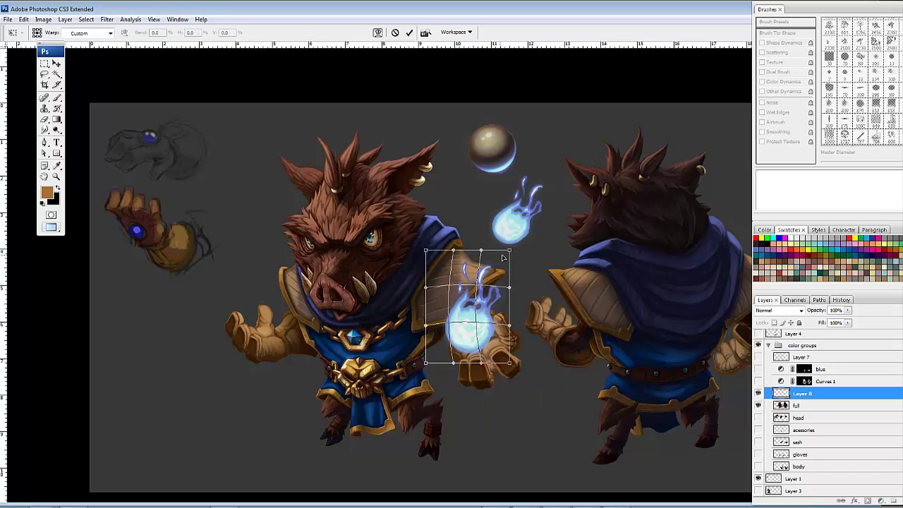
{"action": "left_click_drag", "start_coordinate": [502, 258], "coordinate": [551, 259]}
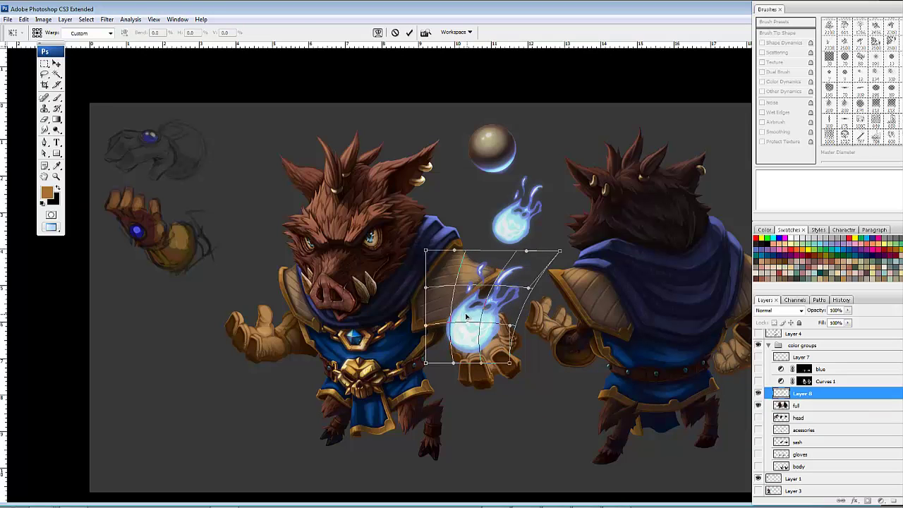
{"action": "left_click_drag", "start_coordinate": [468, 317], "coordinate": [464, 313]}
{"action": "left_click_drag", "start_coordinate": [502, 347], "coordinate": [486, 328]}
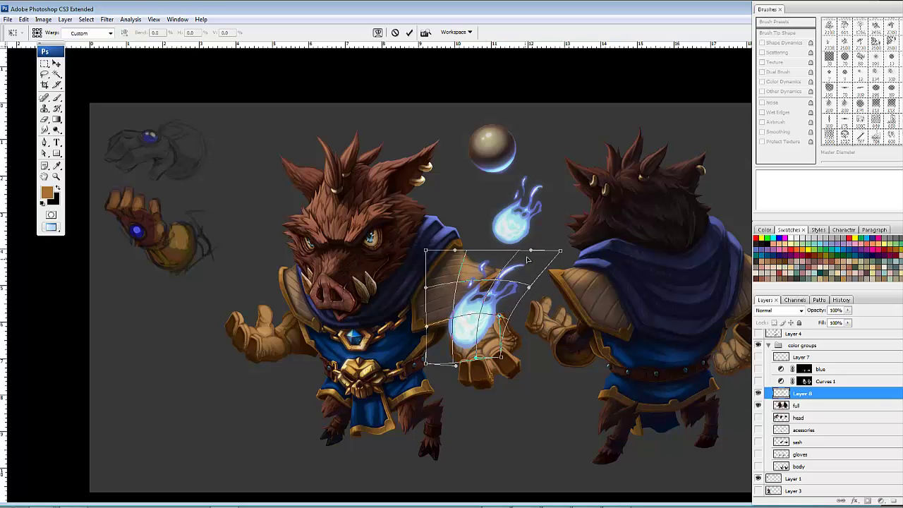
Step: Warp the flame over the front-view figure's outstretched palm, bending its body and drawing its upper edge toward the back-view figure
{"action": "left_click_drag", "start_coordinate": [527, 259], "coordinate": [530, 261]}
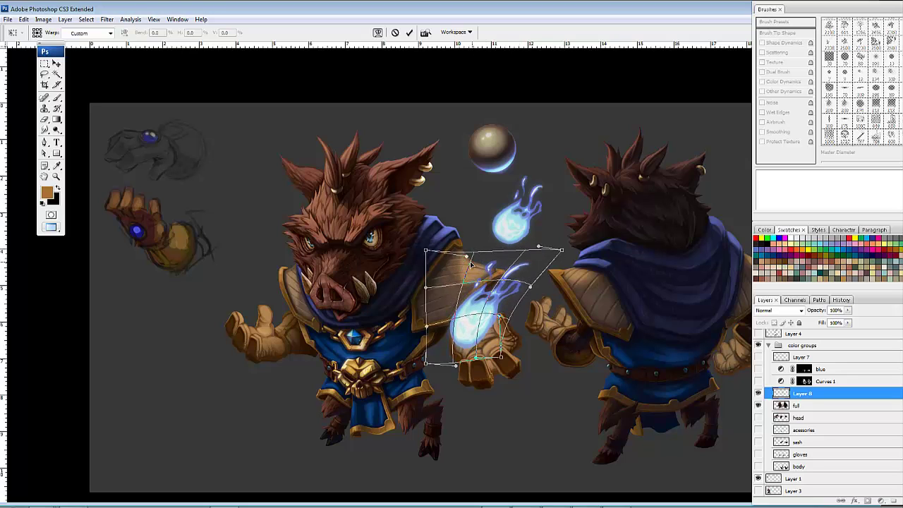
{"action": "left_click_drag", "start_coordinate": [467, 286], "coordinate": [459, 286]}
{"action": "left_click_drag", "start_coordinate": [439, 251], "coordinate": [441, 230]}
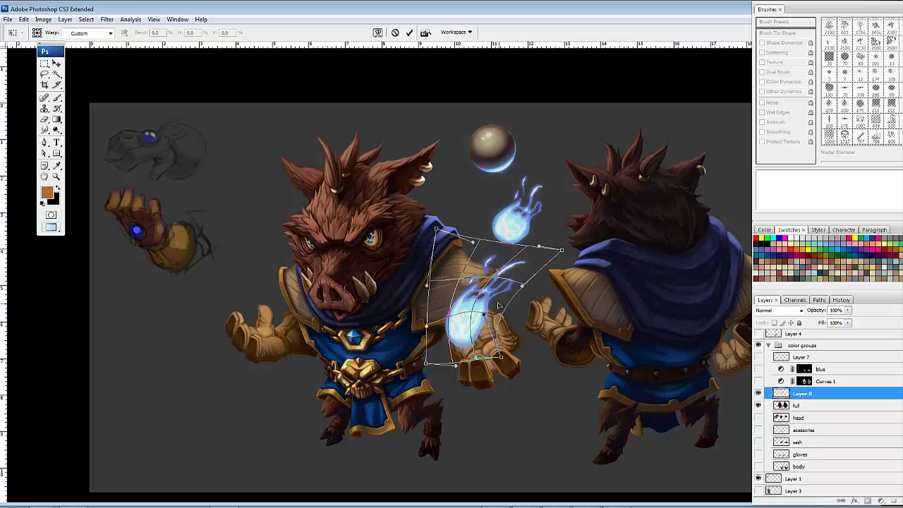
{"action": "left_click_drag", "start_coordinate": [440, 361], "coordinate": [447, 366]}
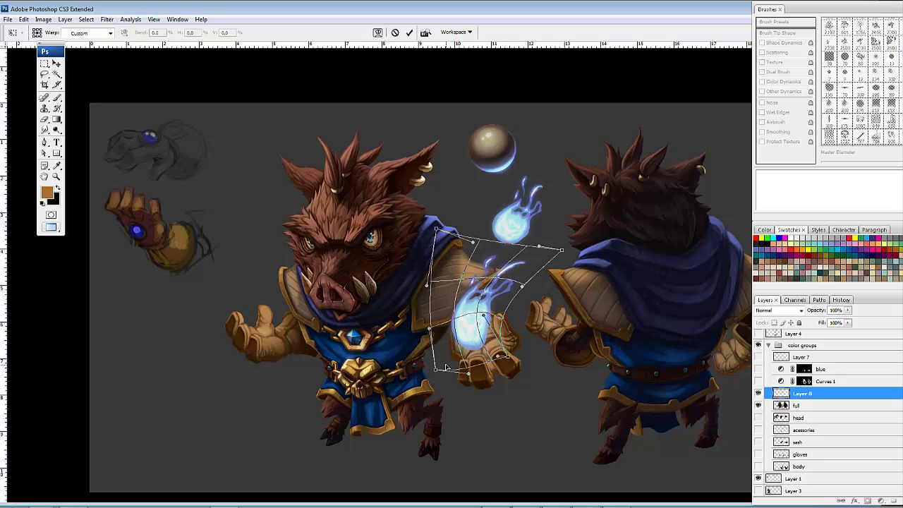
{"action": "left_click_drag", "start_coordinate": [463, 332], "coordinate": [475, 330]}
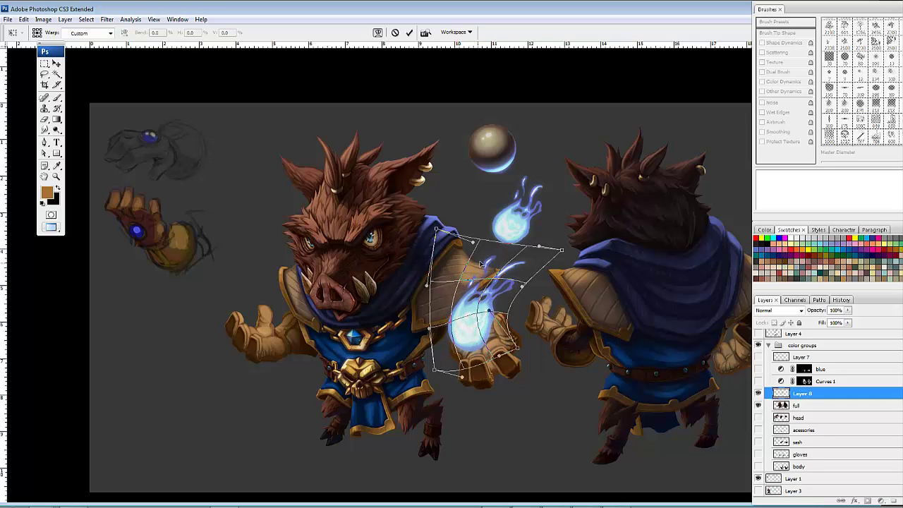
{"action": "left_click_drag", "start_coordinate": [427, 285], "coordinate": [446, 285]}
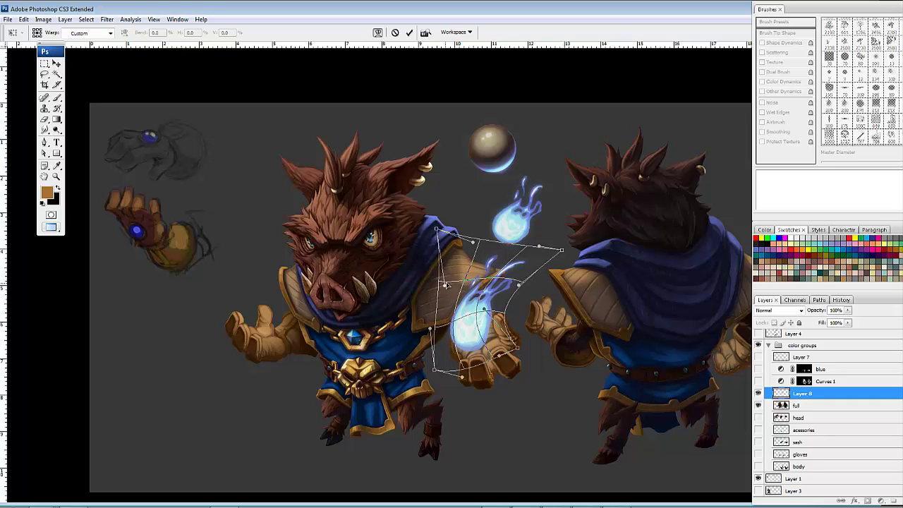
{"action": "left_click_drag", "start_coordinate": [455, 240], "coordinate": [492, 245]}
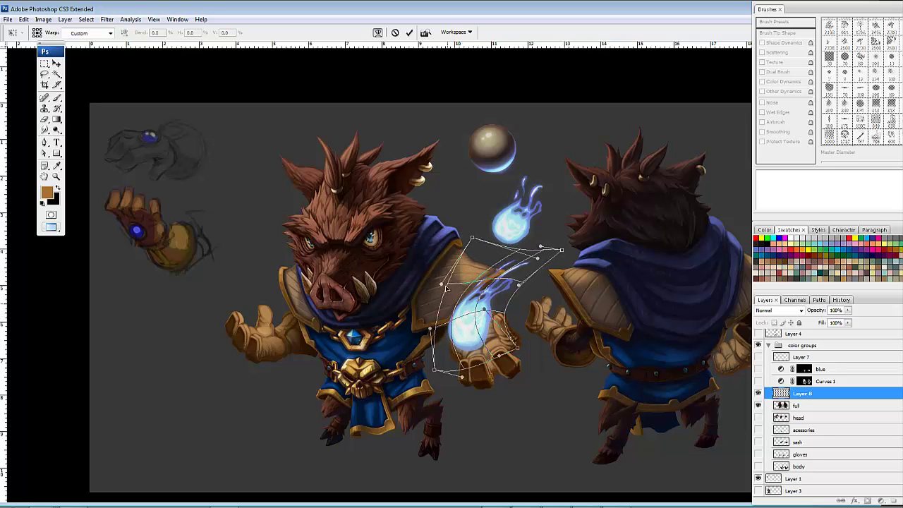
{"action": "left_click_drag", "start_coordinate": [443, 284], "coordinate": [419, 266]}
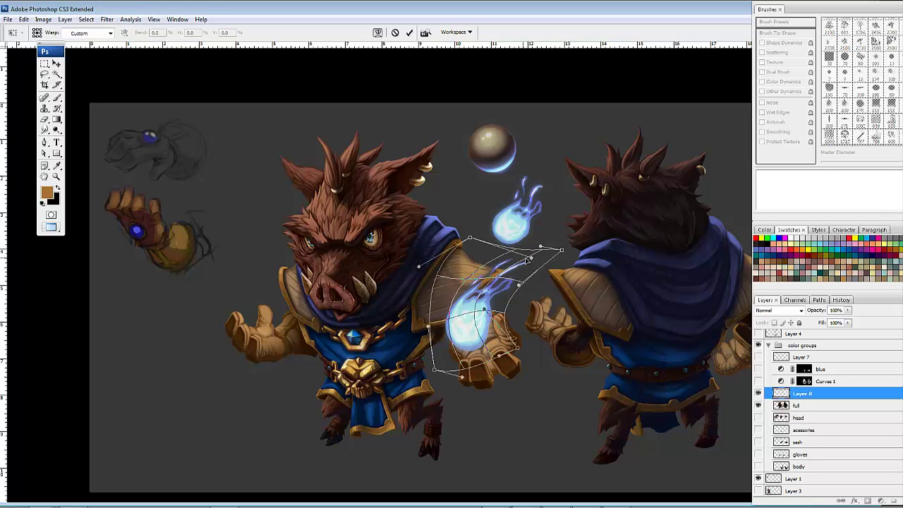
Step: Stretch the flame's tips farther upward, refine its rounded base over the palm, and apply the warp
{"action": "left_click_drag", "start_coordinate": [541, 248], "coordinate": [554, 225]}
{"action": "left_click_drag", "start_coordinate": [516, 280], "coordinate": [525, 285]}
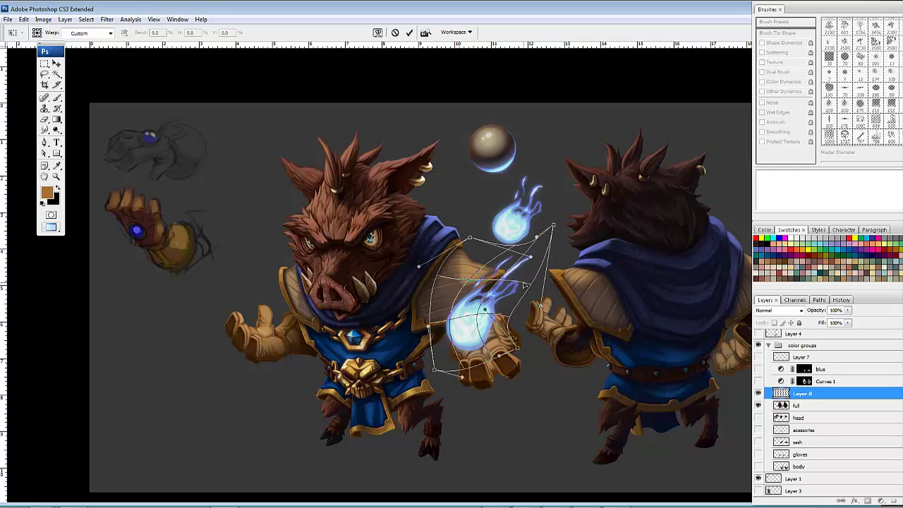
{"action": "left_click_drag", "start_coordinate": [533, 244], "coordinate": [531, 207]}
{"action": "left_click_drag", "start_coordinate": [498, 250], "coordinate": [458, 310]}
{"action": "left_click_drag", "start_coordinate": [438, 356], "coordinate": [446, 353]}
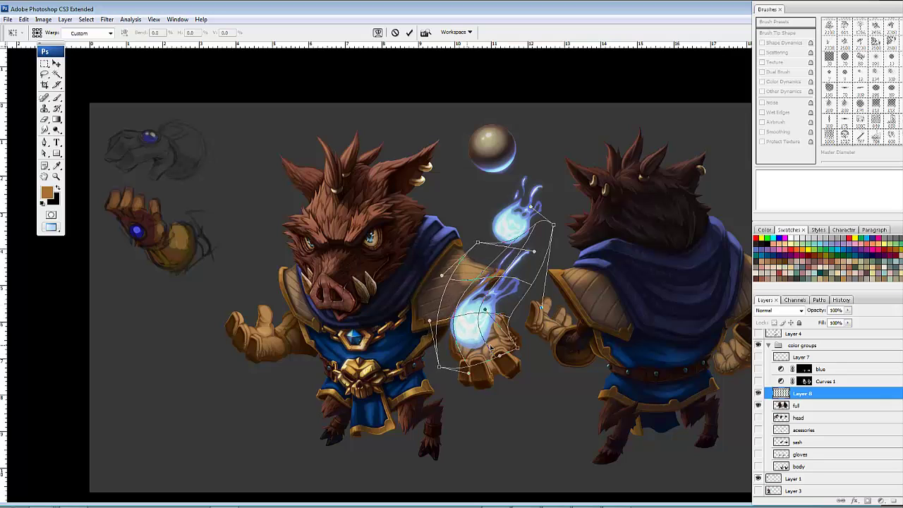
{"action": "left_click_drag", "start_coordinate": [506, 345], "coordinate": [489, 323]}
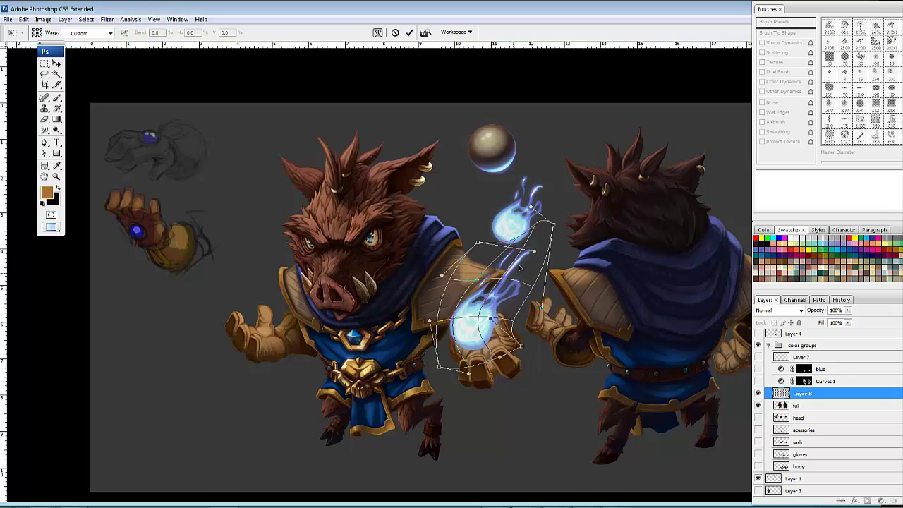
{"action": "left_click_drag", "start_coordinate": [492, 257], "coordinate": [492, 261]}
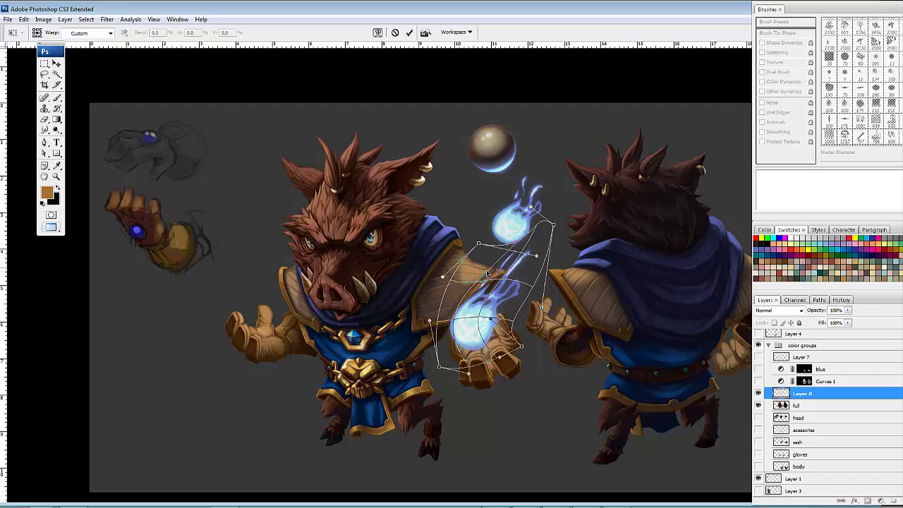
{"action": "key", "text": "Return"}
Step: Duplicate the warped flame onto the front-view figure's other hand and mirror it so its tips point outward
{"action": "mouse_move", "coordinate": [551, 278]}
{"action": "left_mouse_down"}
{"action": "mouse_move", "coordinate": [498, 271]}
{"action": "mouse_move", "coordinate": [588, 284]}
{"action": "left_mouse_up"}
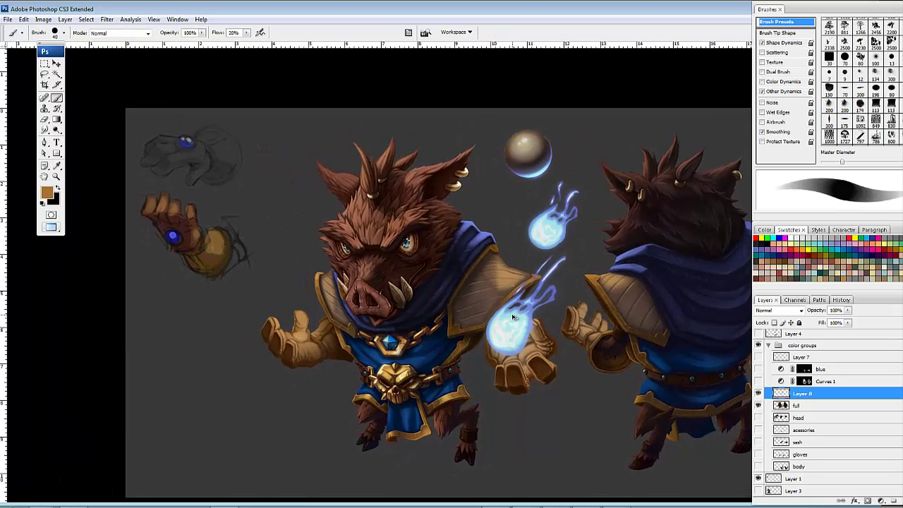
{"action": "left_click_drag", "start_coordinate": [517, 324], "coordinate": [314, 322]}
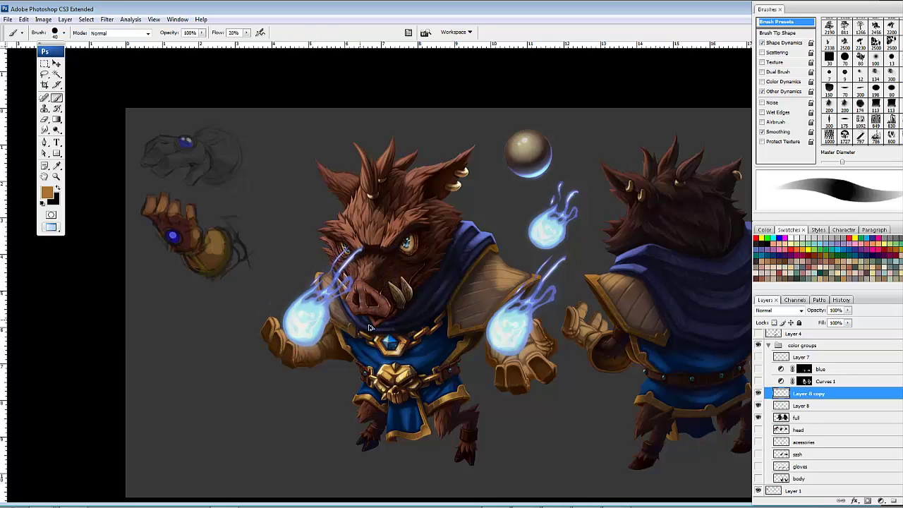
{"action": "left_click_drag", "start_coordinate": [368, 328], "coordinate": [455, 372]}
{"action": "key", "text": "ctrl+t"}
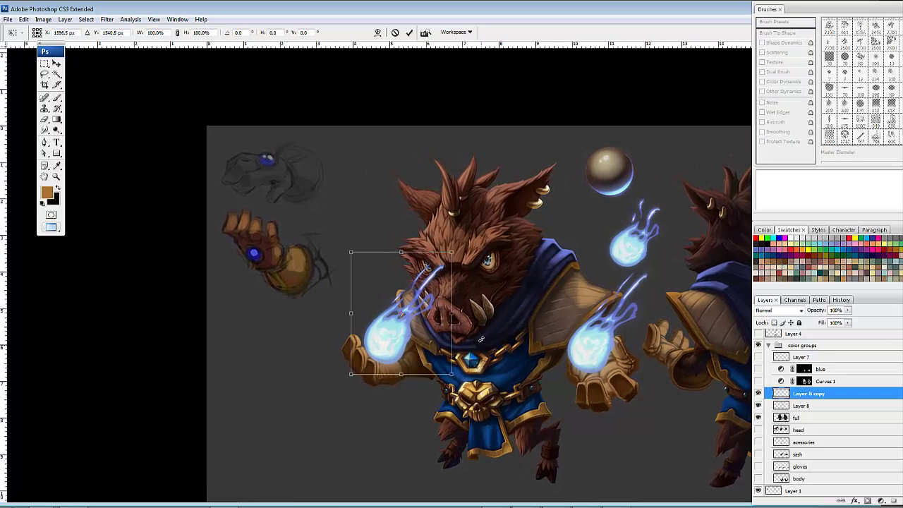
{"action": "left_click_drag", "start_coordinate": [482, 338], "coordinate": [480, 282]}
{"action": "left_click_drag", "start_coordinate": [388, 336], "coordinate": [394, 341]}
{"action": "key", "text": "Return"}
{"action": "key", "text": "b"}
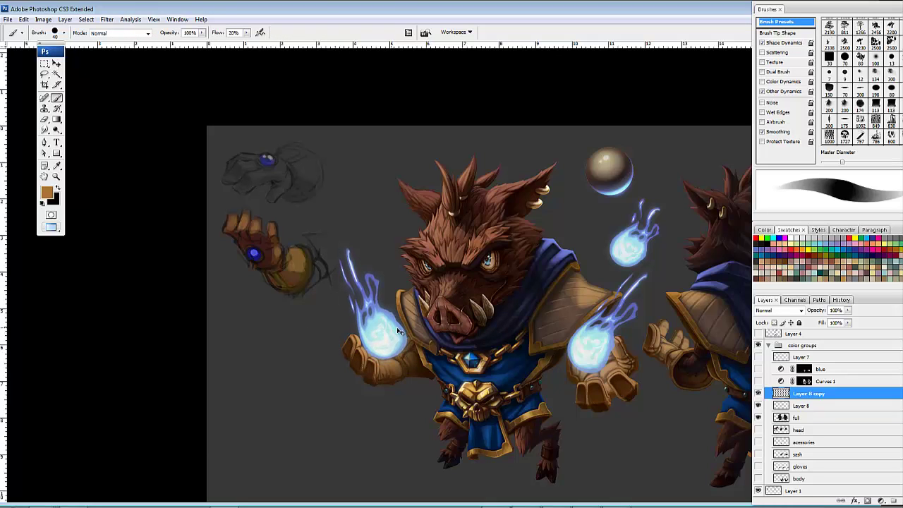
Step: Rotate the mirrored flame about 2.2 degrees and warp it so it rests in the palm with tips curving toward the head
{"action": "key", "text": "ctrl+t"}
{"action": "left_click_drag", "start_coordinate": [443, 356], "coordinate": [440, 359]}
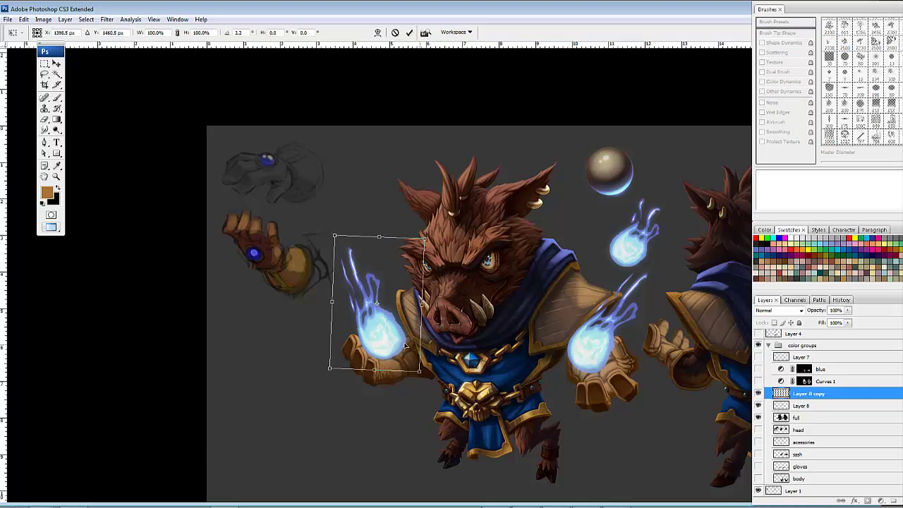
{"action": "right_click", "coordinate": [385, 342]}
{"action": "left_click", "coordinate": [409, 416]}
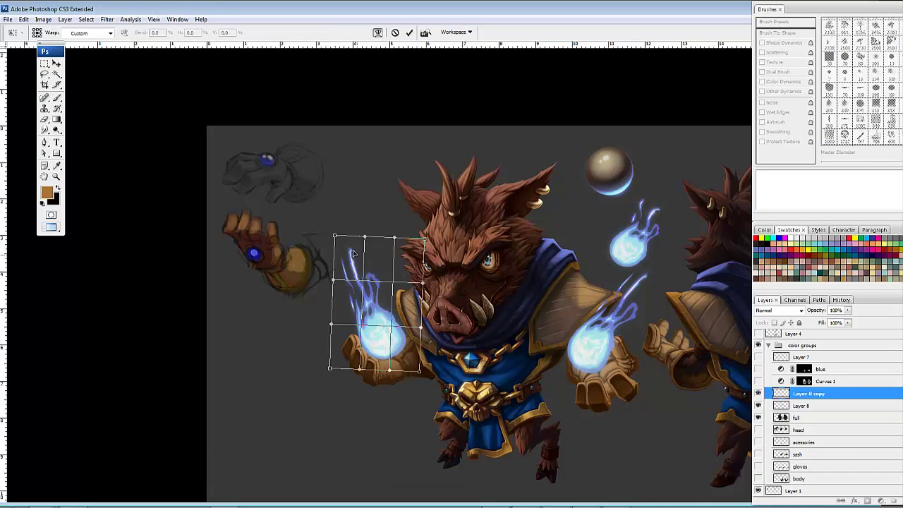
{"action": "left_click_drag", "start_coordinate": [345, 245], "coordinate": [366, 243]}
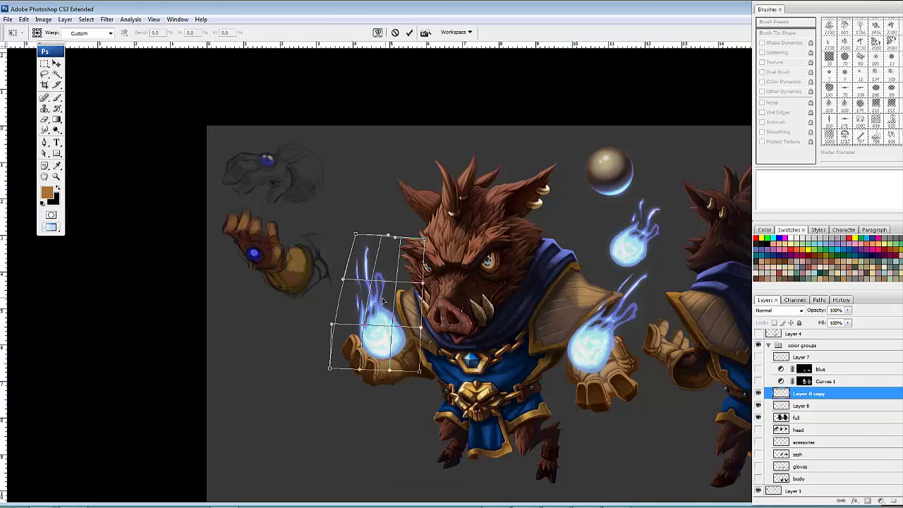
{"action": "left_click_drag", "start_coordinate": [383, 301], "coordinate": [376, 300]}
{"action": "left_click_drag", "start_coordinate": [357, 236], "coordinate": [394, 246]}
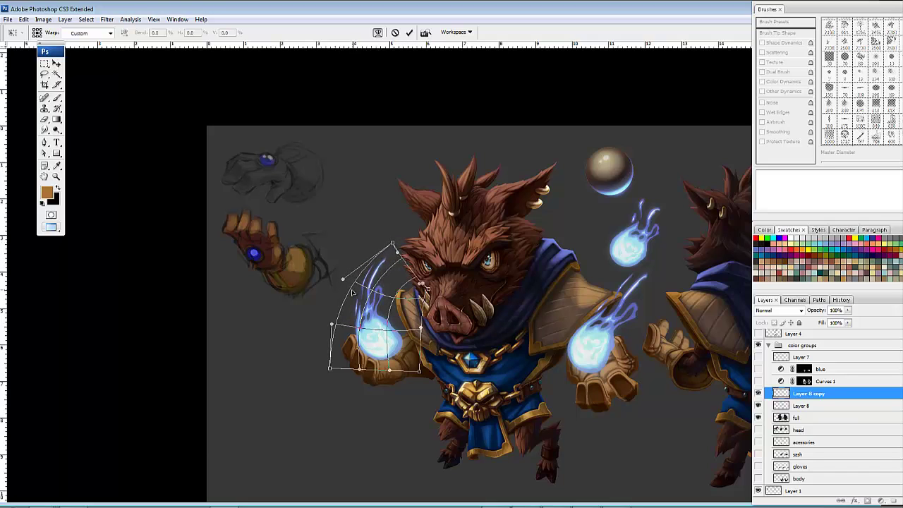
{"action": "left_click_drag", "start_coordinate": [354, 293], "coordinate": [343, 280]}
{"action": "left_click_drag", "start_coordinate": [364, 351], "coordinate": [383, 362]}
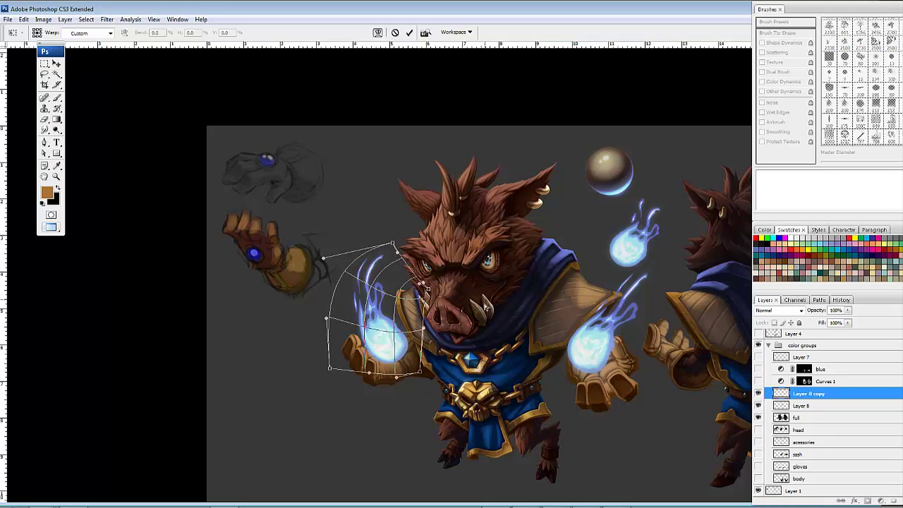
{"action": "left_click_drag", "start_coordinate": [393, 244], "coordinate": [396, 240]}
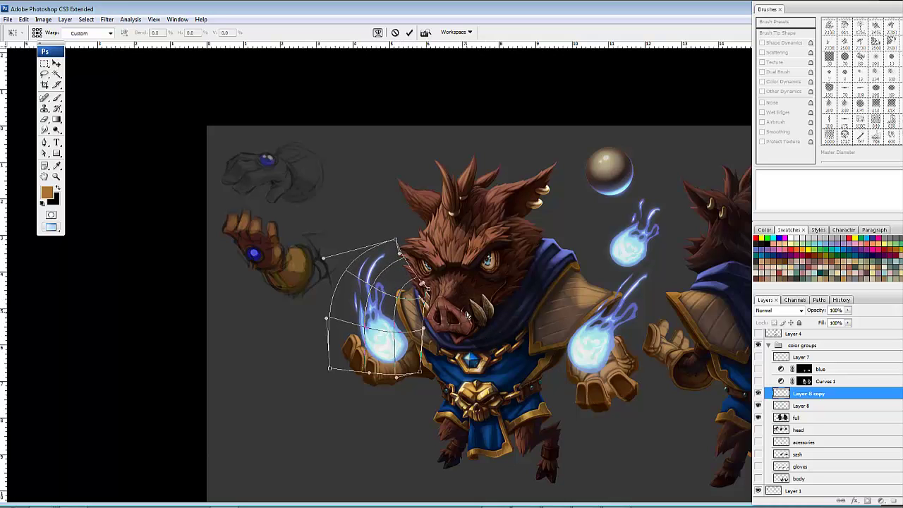
{"action": "key", "text": "Return"}
Step: Hide Layer 1, which holds the side hand sketches, the sphere and the small flame study
{"action": "mouse_move", "coordinate": [503, 317]}
{"action": "left_mouse_down"}
{"action": "mouse_move", "coordinate": [501, 294]}
{"action": "mouse_move", "coordinate": [487, 297]}
{"action": "mouse_move", "coordinate": [485, 287]}
{"action": "mouse_move", "coordinate": [426, 329]}
{"action": "left_mouse_up"}
{"action": "left_click_drag", "start_coordinate": [492, 335], "coordinate": [507, 323]}
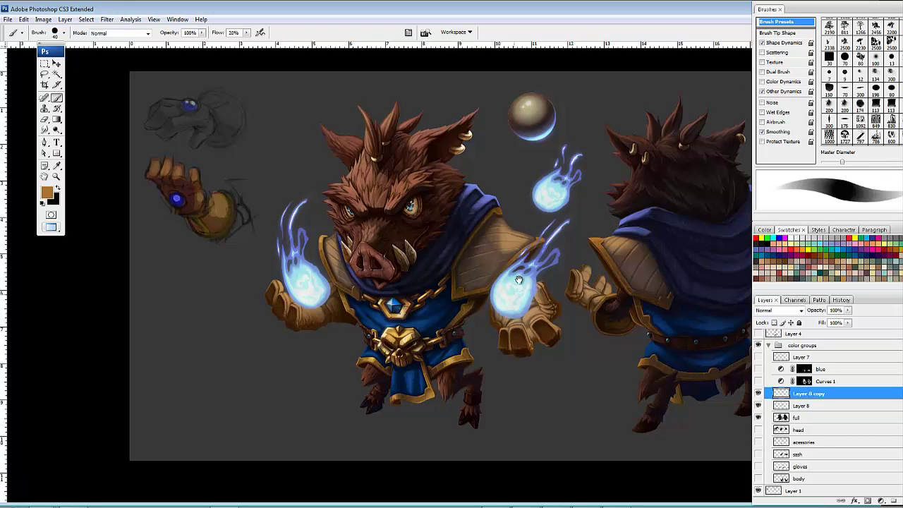
{"action": "left_click_drag", "start_coordinate": [537, 249], "coordinate": [530, 346]}
{"action": "left_click_drag", "start_coordinate": [539, 312], "coordinate": [554, 347]}
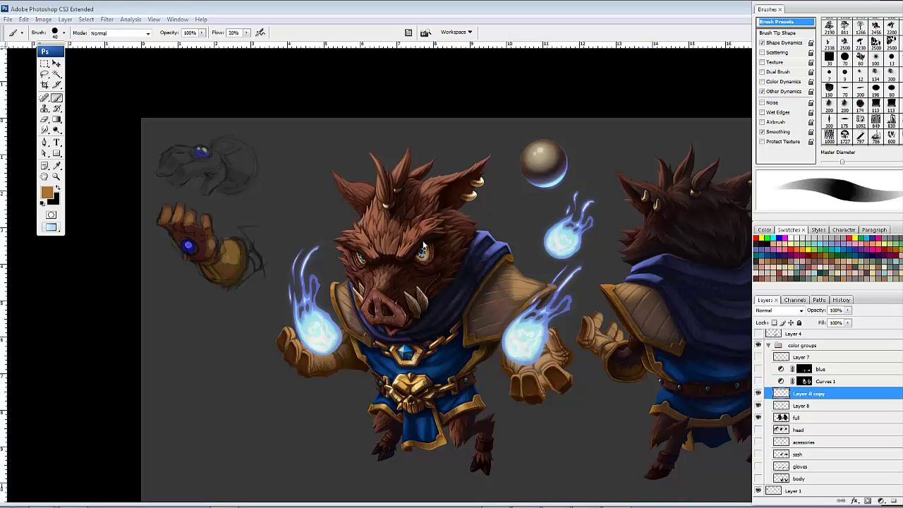
{"action": "mouse_move", "coordinate": [603, 374]}
{"action": "left_mouse_down"}
{"action": "mouse_move", "coordinate": [385, 300]}
{"action": "mouse_move", "coordinate": [416, 342]}
{"action": "mouse_move", "coordinate": [463, 339]}
{"action": "mouse_move", "coordinate": [502, 354]}
{"action": "mouse_move", "coordinate": [550, 354]}
{"action": "mouse_move", "coordinate": [542, 353]}
{"action": "left_mouse_up"}
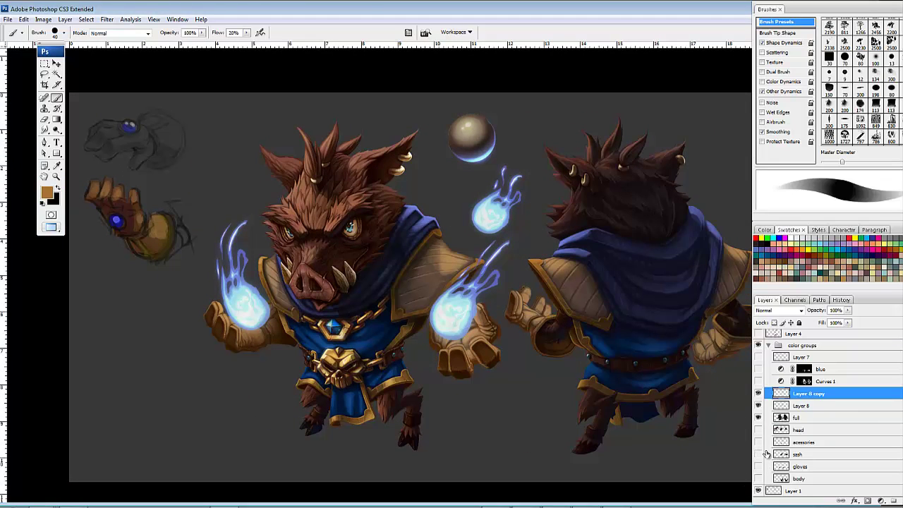
{"action": "left_click", "coordinate": [757, 490]}
{"action": "left_click_drag", "start_coordinate": [340, 275], "coordinate": [407, 246]}
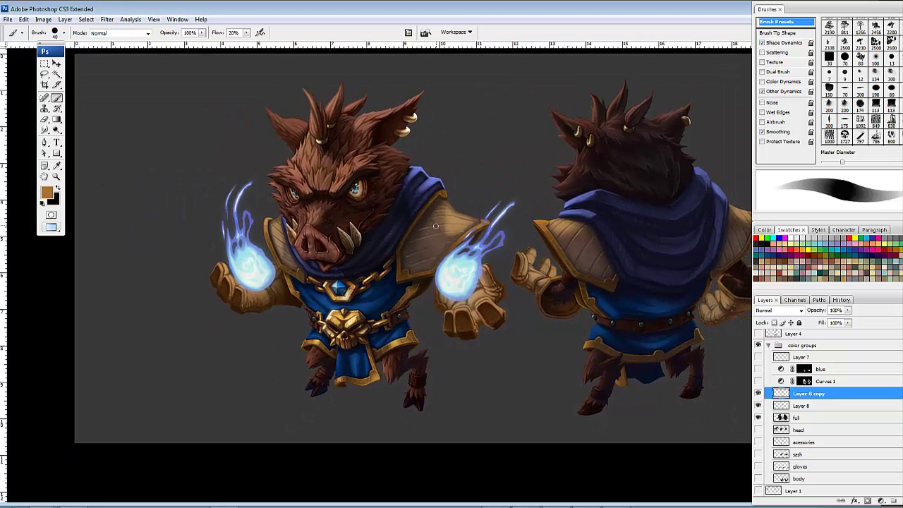
Step: Merge the duplicated flame layer down into the original flame layer, Layer 8
{"action": "key", "text": "ctrl+plus"}
{"action": "key", "text": "ctrl+plus"}
{"action": "left_click_drag", "start_coordinate": [560, 273], "coordinate": [485, 310]}
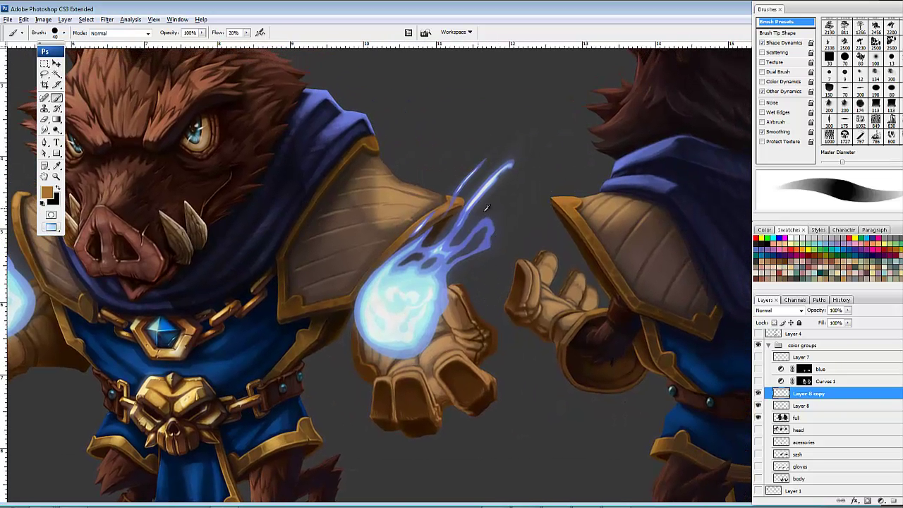
{"action": "key", "text": "alt"}
{"action": "key", "text": "alt"}
{"action": "key", "text": "ctrl+e"}
{"action": "left_click_drag", "start_coordinate": [546, 300], "coordinate": [524, 301]}
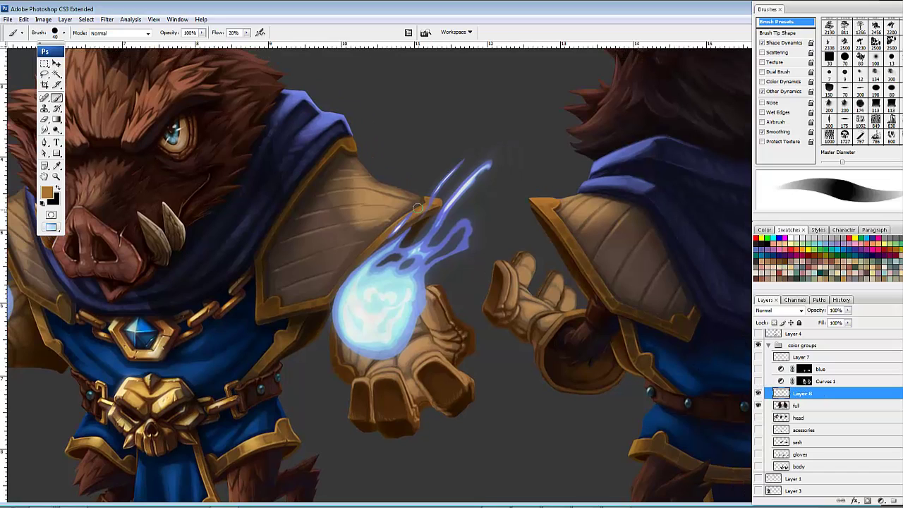
Step: Paint thicker, wavy tongues onto the tips of the flame nearest the back-view figure, using blue-violet sampled from the flame
{"action": "left_click", "coordinate": [464, 220], "text": "alt"}
{"action": "mouse_move", "coordinate": [469, 224]}
{"action": "left_mouse_down"}
{"action": "mouse_move", "coordinate": [498, 192]}
{"action": "mouse_move", "coordinate": [501, 203]}
{"action": "mouse_move", "coordinate": [486, 165]}
{"action": "left_mouse_up"}
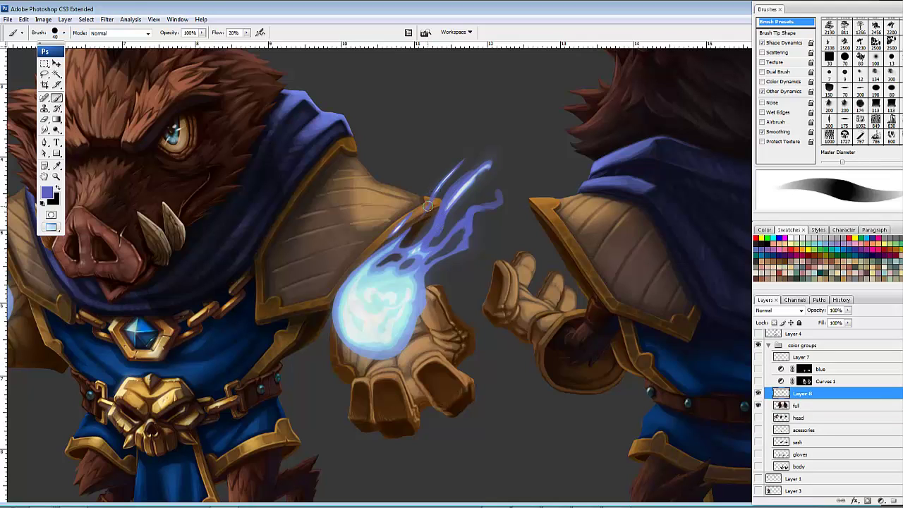
{"action": "left_click_drag", "start_coordinate": [428, 205], "coordinate": [456, 168]}
Step: Erase the stray ends and glow around that flame's tips, trimming the tongues to sharper curved points
{"action": "key", "text": "e"}
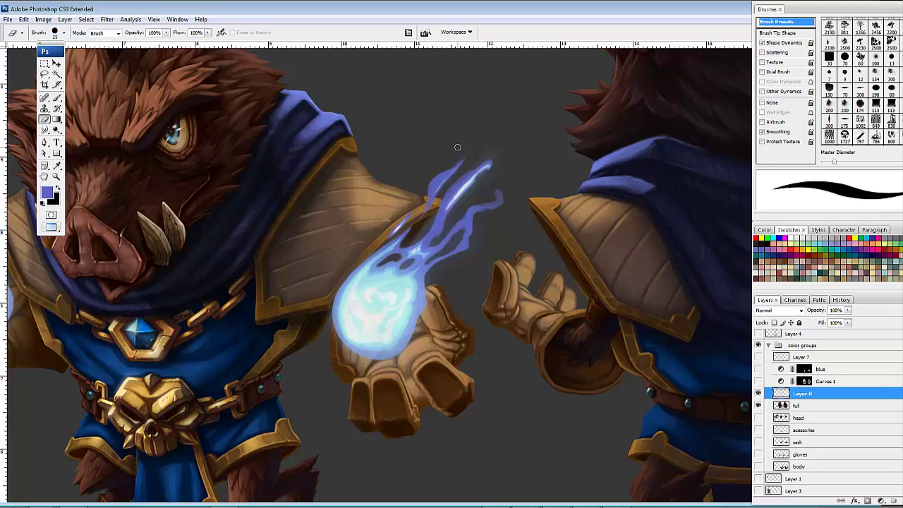
{"action": "left_click_drag", "start_coordinate": [464, 159], "coordinate": [461, 164]}
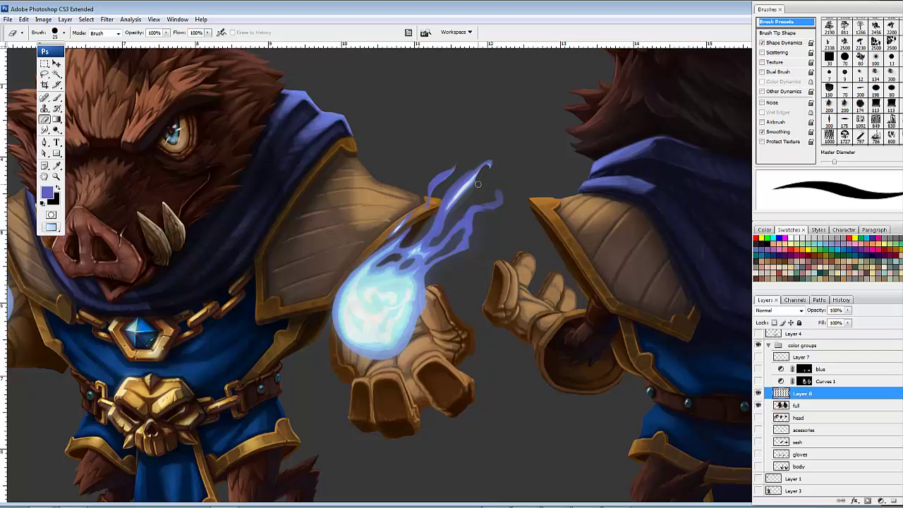
{"action": "left_click_drag", "start_coordinate": [462, 190], "coordinate": [449, 209]}
Step: Paint over the pale streak in the middle tongue with blue-violet and touch up the flame's upper body with a sampled lighter blue
{"action": "key", "text": "b"}
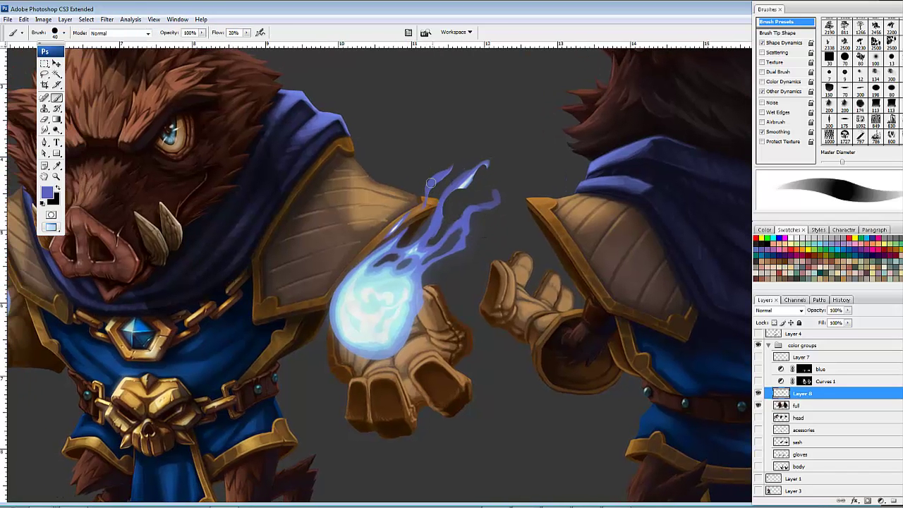
{"action": "mouse_move", "coordinate": [441, 203]}
{"action": "left_mouse_down"}
{"action": "mouse_move", "coordinate": [439, 213]}
{"action": "mouse_move", "coordinate": [467, 177]}
{"action": "mouse_move", "coordinate": [462, 186]}
{"action": "left_mouse_up"}
{"action": "left_click", "coordinate": [417, 259], "text": "alt"}
{"action": "left_click_drag", "start_coordinate": [397, 271], "coordinate": [393, 266]}
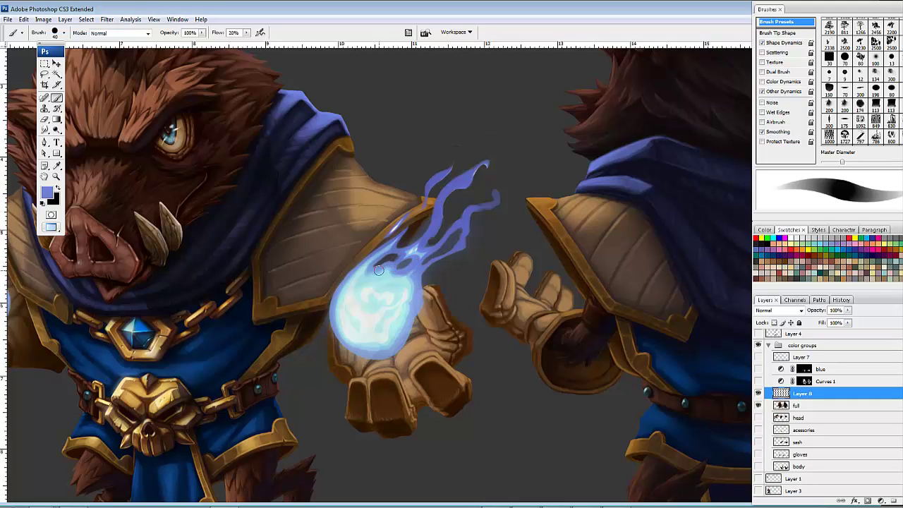
Step: Paint a short tongue on the outer edge of the flame nearest the back-view figure, using blue sampled from the flame
{"action": "left_click_drag", "start_coordinate": [488, 321], "coordinate": [545, 317]}
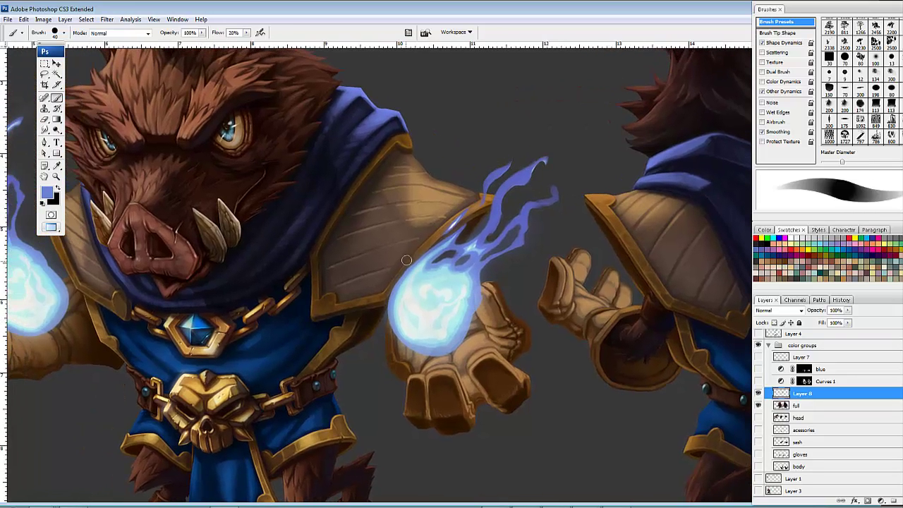
{"action": "left_click", "coordinate": [430, 318], "text": "alt"}
{"action": "mouse_move", "coordinate": [436, 303]}
{"action": "left_mouse_down"}
{"action": "mouse_move", "coordinate": [428, 307]}
{"action": "mouse_move", "coordinate": [392, 280]}
{"action": "mouse_move", "coordinate": [404, 265]}
{"action": "left_mouse_up"}
{"action": "left_click", "coordinate": [392, 292], "text": "alt"}
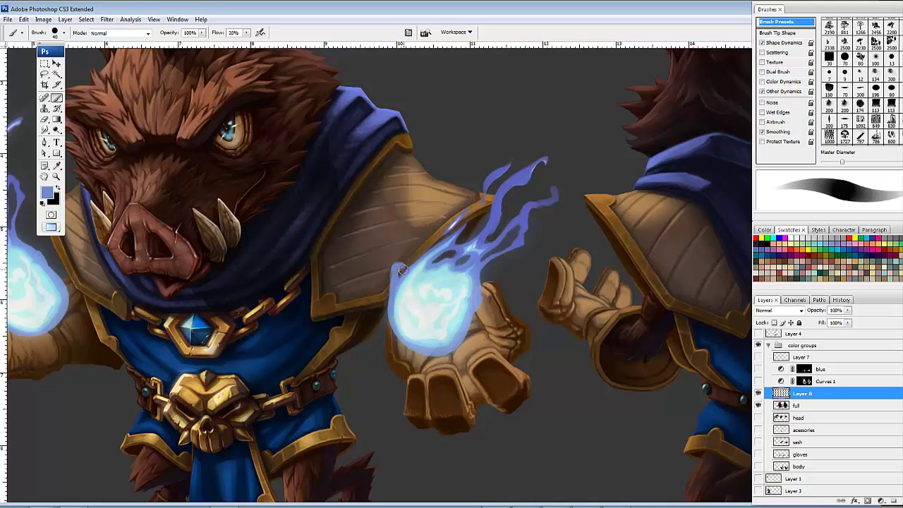
{"action": "key", "text": "e"}
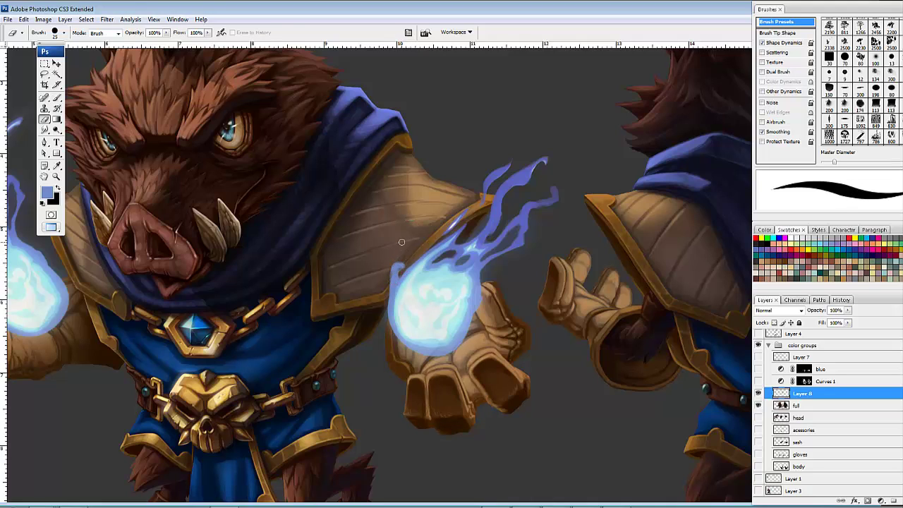
Step: Smudge that short tongue and the flame's upper body into curled wisps at 80% strength with a 35 px brush
{"action": "key", "text": "r"}
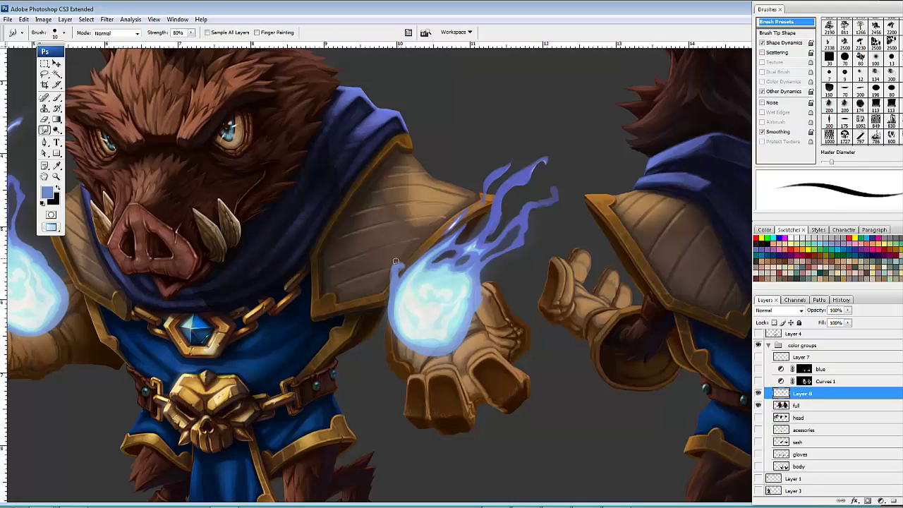
{"action": "key", "text": "bracketright"}
{"action": "key", "text": "bracketright"}
{"action": "left_click_drag", "start_coordinate": [406, 266], "coordinate": [398, 273]}
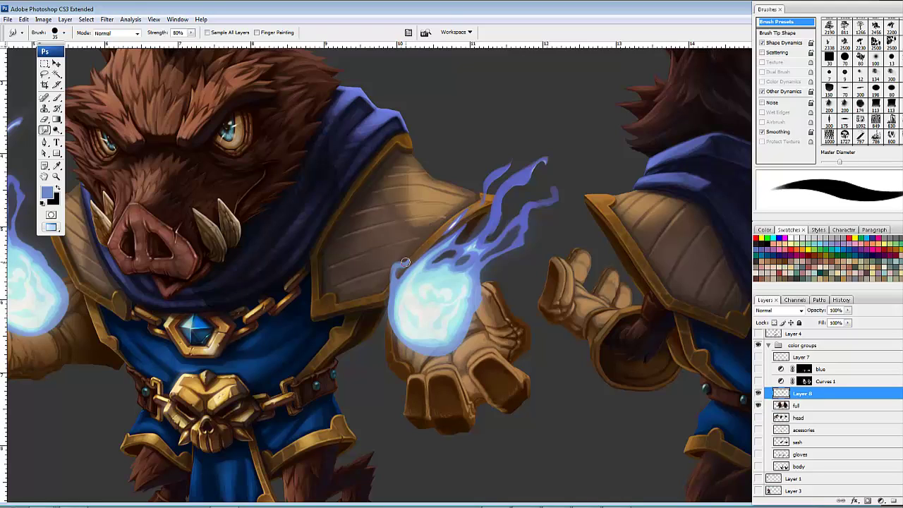
{"action": "mouse_move", "coordinate": [408, 259]}
{"action": "left_mouse_down"}
{"action": "mouse_move", "coordinate": [390, 277]}
{"action": "mouse_move", "coordinate": [394, 264]}
{"action": "mouse_move", "coordinate": [393, 284]}
{"action": "mouse_move", "coordinate": [407, 255]}
{"action": "mouse_move", "coordinate": [389, 263]}
{"action": "mouse_move", "coordinate": [407, 255]}
{"action": "mouse_move", "coordinate": [400, 271]}
{"action": "mouse_move", "coordinate": [388, 273]}
{"action": "mouse_move", "coordinate": [395, 295]}
{"action": "left_mouse_up"}
{"action": "mouse_move", "coordinate": [407, 254]}
{"action": "left_mouse_down"}
{"action": "mouse_move", "coordinate": [430, 258]}
{"action": "mouse_move", "coordinate": [403, 260]}
{"action": "mouse_move", "coordinate": [416, 248]}
{"action": "mouse_move", "coordinate": [402, 265]}
{"action": "mouse_move", "coordinate": [401, 249]}
{"action": "mouse_move", "coordinate": [395, 265]}
{"action": "mouse_move", "coordinate": [410, 249]}
{"action": "mouse_move", "coordinate": [397, 246]}
{"action": "mouse_move", "coordinate": [389, 265]}
{"action": "mouse_move", "coordinate": [401, 268]}
{"action": "mouse_move", "coordinate": [390, 276]}
{"action": "mouse_move", "coordinate": [405, 265]}
{"action": "mouse_move", "coordinate": [391, 265]}
{"action": "mouse_move", "coordinate": [408, 257]}
{"action": "mouse_move", "coordinate": [404, 241]}
{"action": "mouse_move", "coordinate": [408, 267]}
{"action": "mouse_move", "coordinate": [405, 244]}
{"action": "mouse_move", "coordinate": [395, 257]}
{"action": "mouse_move", "coordinate": [408, 257]}
{"action": "mouse_move", "coordinate": [408, 239]}
{"action": "mouse_move", "coordinate": [397, 267]}
{"action": "mouse_move", "coordinate": [405, 262]}
{"action": "mouse_move", "coordinate": [394, 264]}
{"action": "mouse_move", "coordinate": [397, 287]}
{"action": "mouse_move", "coordinate": [415, 267]}
{"action": "mouse_move", "coordinate": [397, 289]}
{"action": "mouse_move", "coordinate": [403, 269]}
{"action": "mouse_move", "coordinate": [432, 247]}
{"action": "mouse_move", "coordinate": [435, 234]}
{"action": "mouse_move", "coordinate": [425, 245]}
{"action": "mouse_move", "coordinate": [432, 231]}
{"action": "mouse_move", "coordinate": [425, 235]}
{"action": "mouse_move", "coordinate": [419, 249]}
{"action": "mouse_move", "coordinate": [431, 228]}
{"action": "mouse_move", "coordinate": [435, 249]}
{"action": "mouse_move", "coordinate": [423, 254]}
{"action": "mouse_move", "coordinate": [455, 221]}
{"action": "mouse_move", "coordinate": [445, 244]}
{"action": "mouse_move", "coordinate": [451, 223]}
{"action": "mouse_move", "coordinate": [449, 247]}
{"action": "mouse_move", "coordinate": [460, 250]}
{"action": "mouse_move", "coordinate": [423, 266]}
{"action": "mouse_move", "coordinate": [441, 258]}
{"action": "mouse_move", "coordinate": [448, 265]}
{"action": "mouse_move", "coordinate": [423, 258]}
{"action": "mouse_move", "coordinate": [452, 267]}
{"action": "mouse_move", "coordinate": [434, 282]}
{"action": "mouse_move", "coordinate": [447, 263]}
{"action": "mouse_move", "coordinate": [465, 272]}
{"action": "mouse_move", "coordinate": [483, 260]}
{"action": "mouse_move", "coordinate": [474, 243]}
{"action": "mouse_move", "coordinate": [444, 236]}
{"action": "mouse_move", "coordinate": [463, 208]}
{"action": "mouse_move", "coordinate": [444, 232]}
{"action": "mouse_move", "coordinate": [473, 221]}
{"action": "mouse_move", "coordinate": [453, 226]}
{"action": "mouse_move", "coordinate": [456, 245]}
{"action": "mouse_move", "coordinate": [447, 244]}
{"action": "mouse_move", "coordinate": [492, 238]}
{"action": "left_mouse_up"}
Step: Switch the Smudge tool to the soft 17 px brush preset, enlarge it to 50 px, and blend the wisps above the flame's core
{"action": "key", "text": "bracketright"}
{"action": "key", "text": "bracketright"}
{"action": "key", "text": "bracketright"}
{"action": "key", "text": "bracketright"}
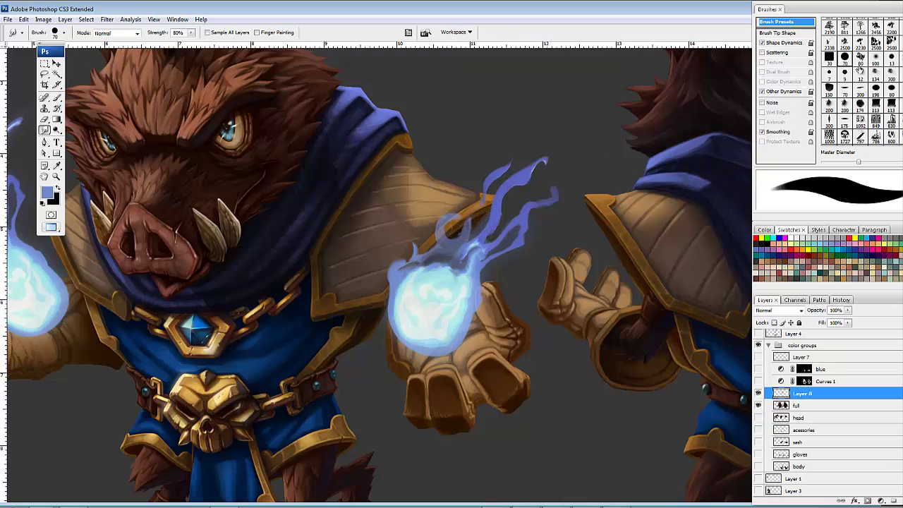
{"action": "scroll", "coordinate": [875, 32], "scroll_direction": "up", "scroll_amount": 5}
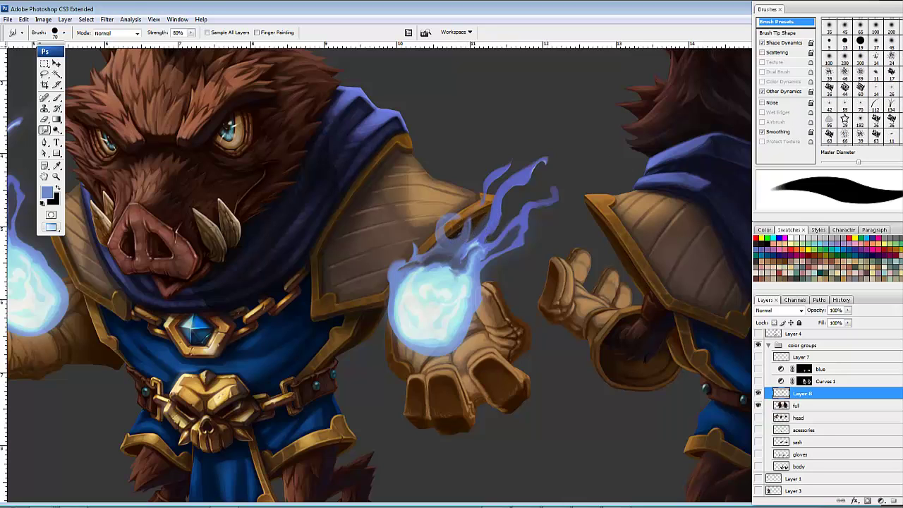
{"action": "left_click", "coordinate": [876, 43]}
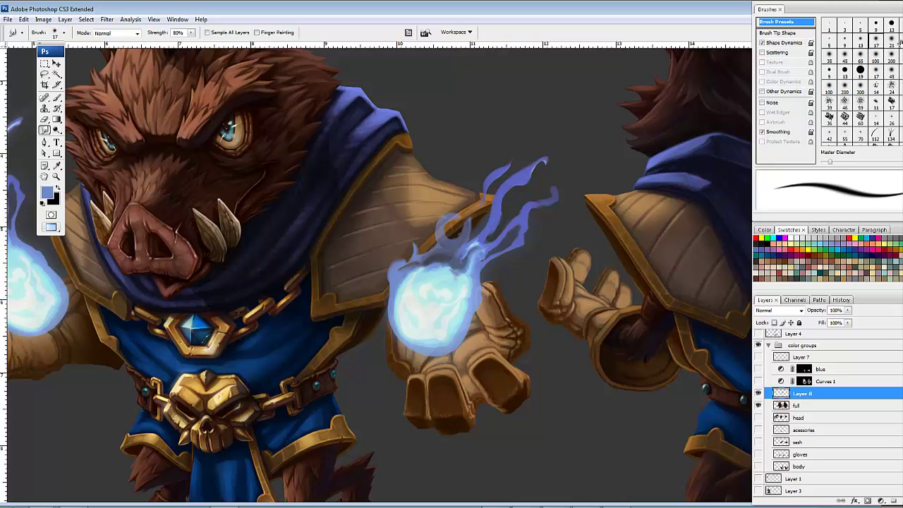
{"action": "key", "text": "bracketright"}
{"action": "key", "text": "bracketright"}
{"action": "key", "text": "bracketright"}
{"action": "key", "text": "bracketright"}
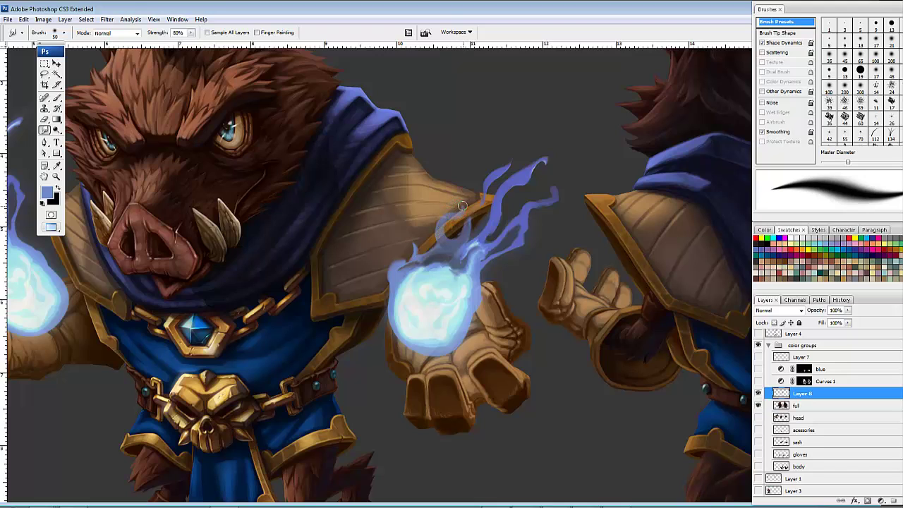
{"action": "mouse_move", "coordinate": [467, 224]}
{"action": "left_mouse_down"}
{"action": "mouse_move", "coordinate": [446, 237]}
{"action": "mouse_move", "coordinate": [441, 259]}
{"action": "mouse_move", "coordinate": [393, 277]}
{"action": "mouse_move", "coordinate": [395, 314]}
{"action": "left_mouse_up"}
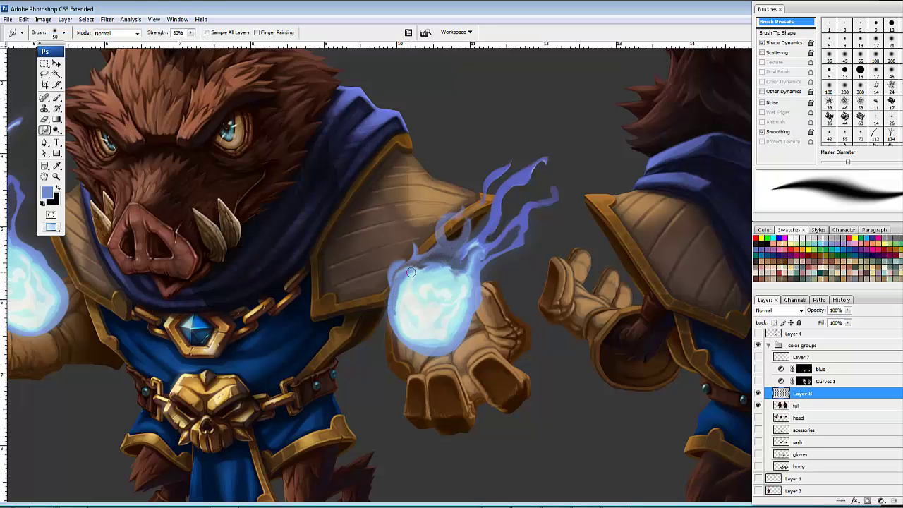
Step: Smudge the area between the flame's core and its tongues into translucent curved wisps crossing the shoulder armour
{"action": "left_click_drag", "start_coordinate": [488, 253], "coordinate": [615, 264]}
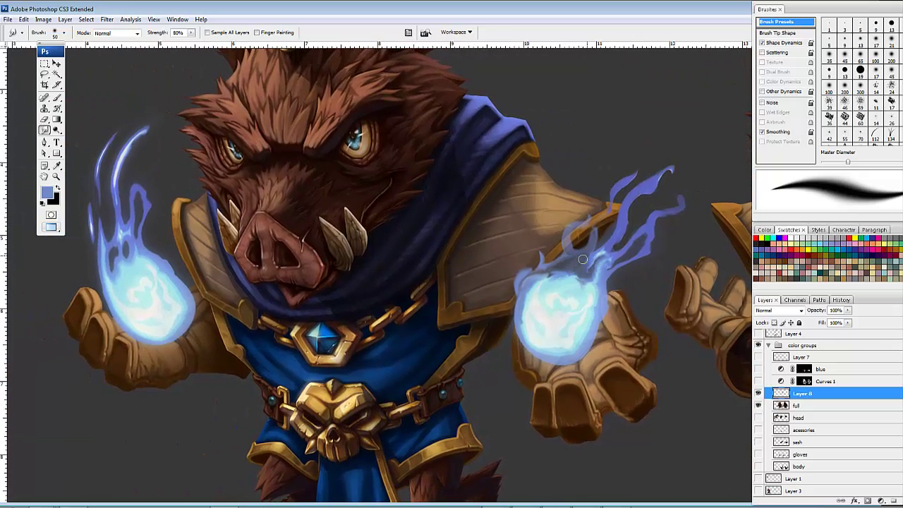
{"action": "mouse_move", "coordinate": [567, 252]}
{"action": "left_mouse_down"}
{"action": "mouse_move", "coordinate": [570, 232]}
{"action": "mouse_move", "coordinate": [587, 238]}
{"action": "mouse_move", "coordinate": [581, 243]}
{"action": "mouse_move", "coordinate": [582, 229]}
{"action": "mouse_move", "coordinate": [592, 227]}
{"action": "left_mouse_up"}
{"action": "mouse_move", "coordinate": [566, 263]}
{"action": "left_mouse_down"}
{"action": "mouse_move", "coordinate": [556, 265]}
{"action": "mouse_move", "coordinate": [578, 257]}
{"action": "mouse_move", "coordinate": [592, 265]}
{"action": "mouse_move", "coordinate": [611, 240]}
{"action": "left_mouse_up"}
{"action": "left_click_drag", "start_coordinate": [456, 282], "coordinate": [534, 286]}
{"action": "left_click_drag", "start_coordinate": [570, 258], "coordinate": [440, 248]}
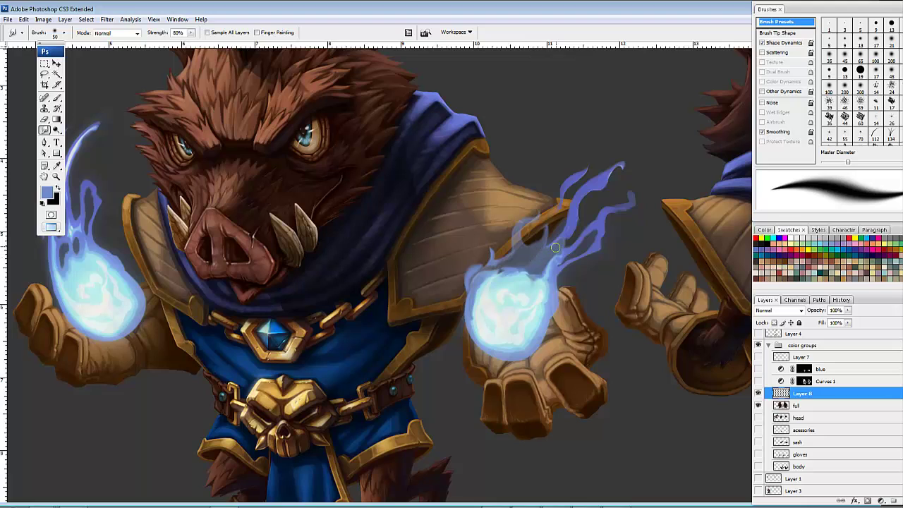
Step: Smudge the flame's long upper tongues into thinner wavy strands with curled, faded tips
{"action": "mouse_move", "coordinate": [570, 231]}
{"action": "left_mouse_down"}
{"action": "mouse_move", "coordinate": [601, 168]}
{"action": "mouse_move", "coordinate": [571, 209]}
{"action": "mouse_move", "coordinate": [563, 239]}
{"action": "mouse_move", "coordinate": [586, 192]}
{"action": "mouse_move", "coordinate": [573, 204]}
{"action": "mouse_move", "coordinate": [591, 184]}
{"action": "mouse_move", "coordinate": [572, 220]}
{"action": "mouse_move", "coordinate": [576, 199]}
{"action": "mouse_move", "coordinate": [627, 158]}
{"action": "mouse_move", "coordinate": [588, 191]}
{"action": "mouse_move", "coordinate": [615, 184]}
{"action": "left_mouse_up"}
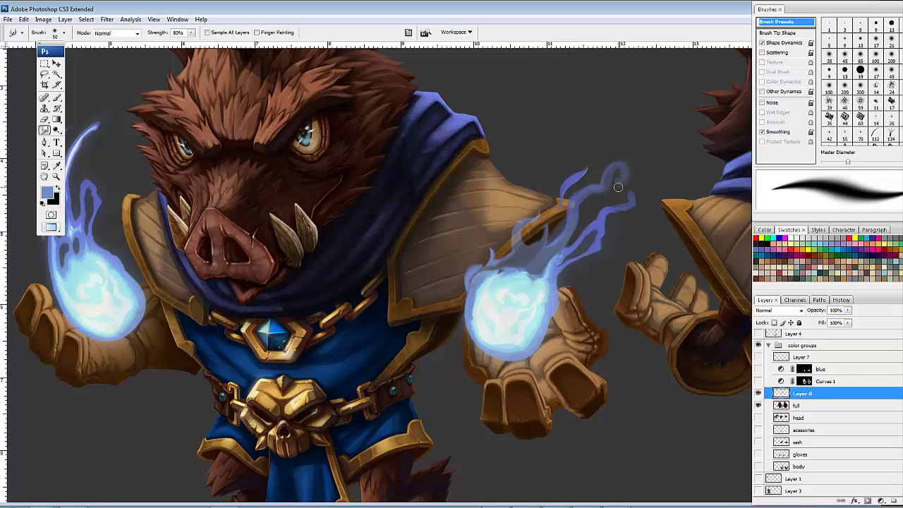
{"action": "mouse_move", "coordinate": [628, 150]}
{"action": "left_mouse_down"}
{"action": "mouse_move", "coordinate": [633, 176]}
{"action": "mouse_move", "coordinate": [617, 171]}
{"action": "left_mouse_up"}
{"action": "mouse_move", "coordinate": [575, 178]}
{"action": "left_mouse_down"}
{"action": "mouse_move", "coordinate": [560, 198]}
{"action": "mouse_move", "coordinate": [590, 167]}
{"action": "mouse_move", "coordinate": [583, 160]}
{"action": "mouse_move", "coordinate": [560, 203]}
{"action": "mouse_move", "coordinate": [586, 156]}
{"action": "left_mouse_up"}
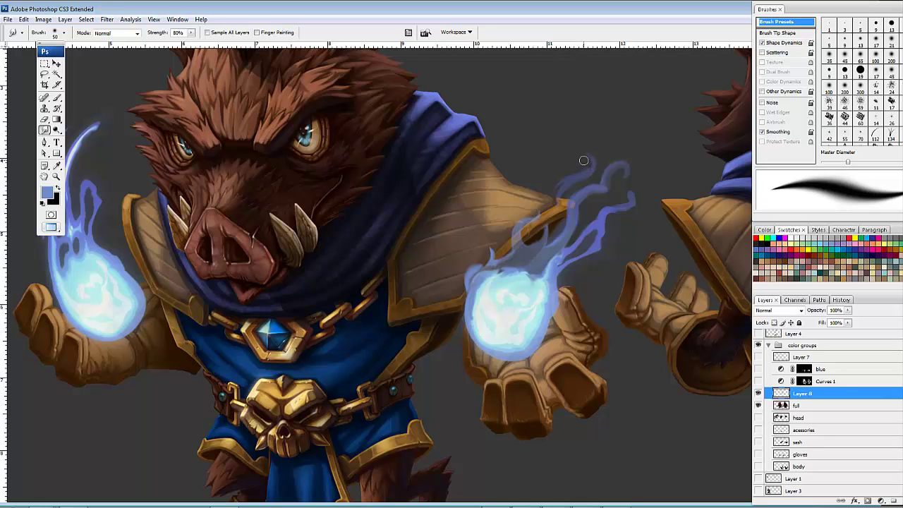
{"action": "left_click_drag", "start_coordinate": [632, 185], "coordinate": [603, 178]}
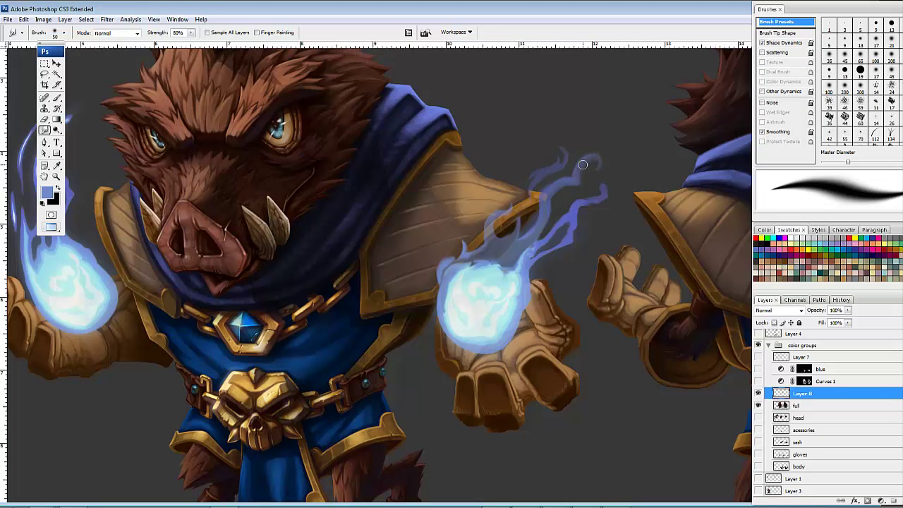
{"action": "left_click_drag", "start_coordinate": [546, 194], "coordinate": [530, 237]}
Step: Smudge the pale blue of the flame's core upward into the base of the wisps
{"action": "mouse_move", "coordinate": [600, 225]}
{"action": "left_mouse_down"}
{"action": "mouse_move", "coordinate": [630, 215]}
{"action": "mouse_move", "coordinate": [578, 195]}
{"action": "mouse_move", "coordinate": [582, 238]}
{"action": "mouse_move", "coordinate": [576, 213]}
{"action": "mouse_move", "coordinate": [544, 240]}
{"action": "mouse_move", "coordinate": [590, 192]}
{"action": "mouse_move", "coordinate": [583, 196]}
{"action": "mouse_move", "coordinate": [603, 192]}
{"action": "mouse_move", "coordinate": [594, 181]}
{"action": "mouse_move", "coordinate": [606, 183]}
{"action": "mouse_move", "coordinate": [601, 171]}
{"action": "mouse_move", "coordinate": [602, 192]}
{"action": "mouse_move", "coordinate": [616, 182]}
{"action": "mouse_move", "coordinate": [600, 200]}
{"action": "mouse_move", "coordinate": [613, 191]}
{"action": "mouse_move", "coordinate": [594, 202]}
{"action": "mouse_move", "coordinate": [584, 227]}
{"action": "mouse_move", "coordinate": [580, 216]}
{"action": "mouse_move", "coordinate": [572, 236]}
{"action": "mouse_move", "coordinate": [548, 251]}
{"action": "mouse_move", "coordinate": [556, 237]}
{"action": "mouse_move", "coordinate": [538, 257]}
{"action": "mouse_move", "coordinate": [541, 240]}
{"action": "mouse_move", "coordinate": [530, 242]}
{"action": "mouse_move", "coordinate": [523, 280]}
{"action": "mouse_move", "coordinate": [512, 258]}
{"action": "mouse_move", "coordinate": [523, 273]}
{"action": "mouse_move", "coordinate": [519, 288]}
{"action": "mouse_move", "coordinate": [515, 268]}
{"action": "mouse_move", "coordinate": [489, 288]}
{"action": "left_mouse_up"}
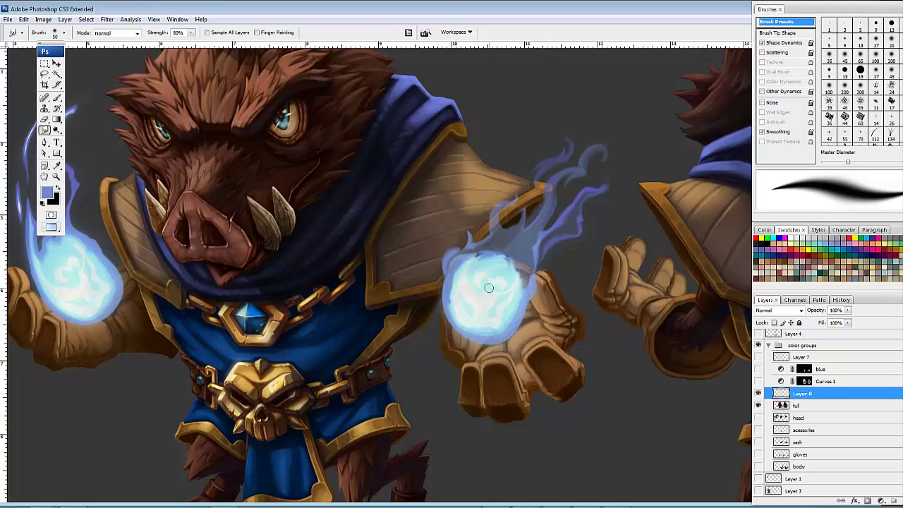
{"action": "mouse_move", "coordinate": [502, 255]}
{"action": "left_mouse_down"}
{"action": "mouse_move", "coordinate": [540, 224]}
{"action": "mouse_move", "coordinate": [496, 268]}
{"action": "mouse_move", "coordinate": [474, 266]}
{"action": "mouse_move", "coordinate": [518, 228]}
{"action": "mouse_move", "coordinate": [486, 257]}
{"action": "left_mouse_up"}
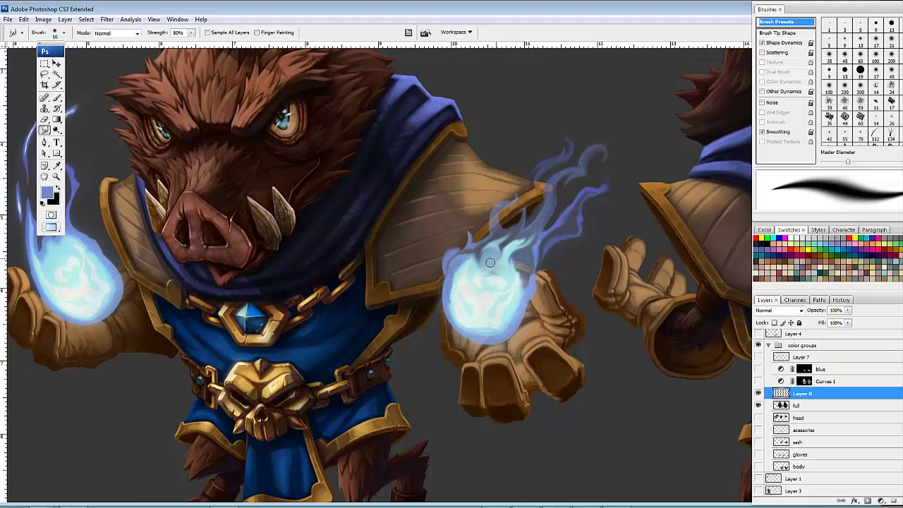
{"action": "mouse_move", "coordinate": [502, 265]}
{"action": "left_mouse_down"}
{"action": "mouse_move", "coordinate": [534, 236]}
{"action": "mouse_move", "coordinate": [516, 248]}
{"action": "left_mouse_up"}
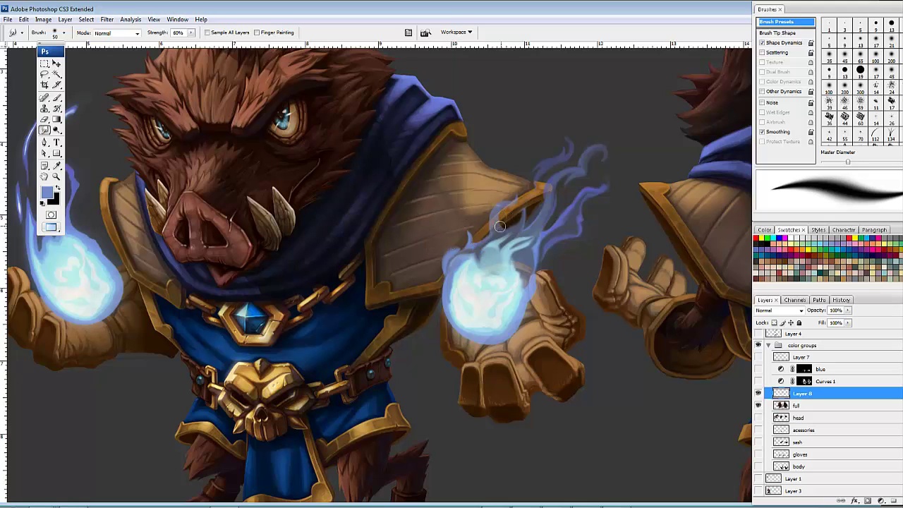
Step: Pull the bright core upward into broad flowing tongues, smudging at 60% strength with an 80 px brush
{"action": "key", "text": "bracketright"}
{"action": "key", "text": "bracketright"}
{"action": "key", "text": "bracketright"}
{"action": "mouse_move", "coordinate": [500, 255]}
{"action": "left_mouse_down"}
{"action": "mouse_move", "coordinate": [508, 240]}
{"action": "mouse_move", "coordinate": [471, 263]}
{"action": "mouse_move", "coordinate": [468, 286]}
{"action": "mouse_move", "coordinate": [498, 267]}
{"action": "mouse_move", "coordinate": [505, 282]}
{"action": "mouse_move", "coordinate": [490, 277]}
{"action": "mouse_move", "coordinate": [496, 288]}
{"action": "mouse_move", "coordinate": [484, 288]}
{"action": "mouse_move", "coordinate": [500, 261]}
{"action": "mouse_move", "coordinate": [491, 244]}
{"action": "mouse_move", "coordinate": [499, 255]}
{"action": "mouse_move", "coordinate": [471, 283]}
{"action": "mouse_move", "coordinate": [471, 274]}
{"action": "mouse_move", "coordinate": [467, 291]}
{"action": "mouse_move", "coordinate": [470, 266]}
{"action": "mouse_move", "coordinate": [471, 277]}
{"action": "mouse_move", "coordinate": [455, 271]}
{"action": "mouse_move", "coordinate": [475, 253]}
{"action": "mouse_move", "coordinate": [467, 282]}
{"action": "mouse_move", "coordinate": [481, 248]}
{"action": "mouse_move", "coordinate": [465, 276]}
{"action": "mouse_move", "coordinate": [479, 292]}
{"action": "mouse_move", "coordinate": [500, 286]}
{"action": "mouse_move", "coordinate": [506, 251]}
{"action": "mouse_move", "coordinate": [512, 296]}
{"action": "mouse_move", "coordinate": [496, 309]}
{"action": "mouse_move", "coordinate": [515, 299]}
{"action": "mouse_move", "coordinate": [517, 266]}
{"action": "mouse_move", "coordinate": [569, 220]}
{"action": "mouse_move", "coordinate": [535, 249]}
{"action": "mouse_move", "coordinate": [543, 244]}
{"action": "mouse_move", "coordinate": [529, 288]}
{"action": "mouse_move", "coordinate": [538, 289]}
{"action": "mouse_move", "coordinate": [544, 266]}
{"action": "mouse_move", "coordinate": [511, 328]}
{"action": "mouse_move", "coordinate": [490, 335]}
{"action": "mouse_move", "coordinate": [522, 321]}
{"action": "mouse_move", "coordinate": [517, 288]}
{"action": "mouse_move", "coordinate": [489, 331]}
{"action": "mouse_move", "coordinate": [381, 313]}
{"action": "mouse_move", "coordinate": [455, 336]}
{"action": "left_mouse_up"}
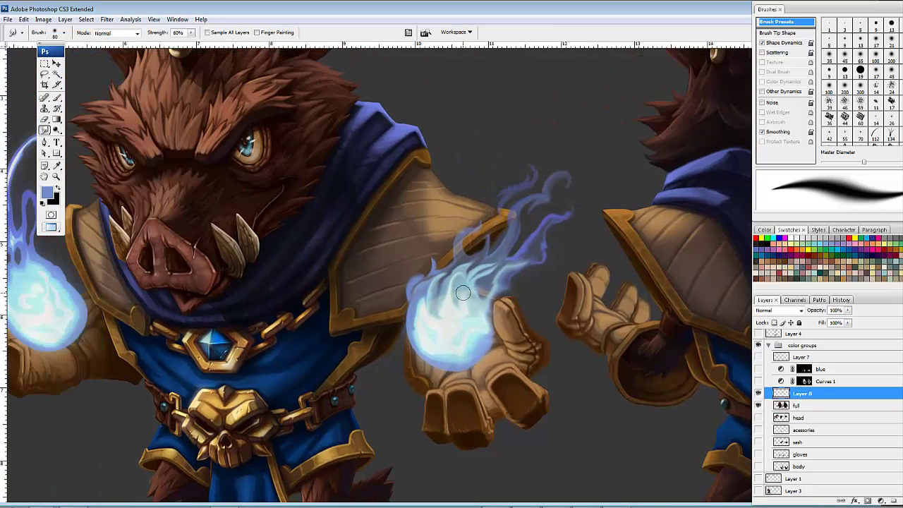
{"action": "mouse_move", "coordinate": [466, 281]}
{"action": "left_mouse_down"}
{"action": "mouse_move", "coordinate": [501, 255]}
{"action": "mouse_move", "coordinate": [509, 232]}
{"action": "mouse_move", "coordinate": [476, 293]}
{"action": "mouse_move", "coordinate": [501, 279]}
{"action": "mouse_move", "coordinate": [496, 273]}
{"action": "mouse_move", "coordinate": [505, 270]}
{"action": "mouse_move", "coordinate": [476, 309]}
{"action": "mouse_move", "coordinate": [475, 274]}
{"action": "mouse_move", "coordinate": [458, 283]}
{"action": "mouse_move", "coordinate": [467, 278]}
{"action": "mouse_move", "coordinate": [465, 303]}
{"action": "mouse_move", "coordinate": [471, 271]}
{"action": "mouse_move", "coordinate": [458, 289]}
{"action": "mouse_move", "coordinate": [470, 277]}
{"action": "mouse_move", "coordinate": [467, 292]}
{"action": "mouse_move", "coordinate": [456, 292]}
{"action": "mouse_move", "coordinate": [467, 304]}
{"action": "mouse_move", "coordinate": [459, 312]}
{"action": "mouse_move", "coordinate": [459, 277]}
{"action": "mouse_move", "coordinate": [453, 283]}
{"action": "mouse_move", "coordinate": [476, 259]}
{"action": "mouse_move", "coordinate": [443, 286]}
{"action": "left_mouse_up"}
{"action": "mouse_move", "coordinate": [442, 307]}
{"action": "left_mouse_down"}
{"action": "mouse_move", "coordinate": [466, 280]}
{"action": "mouse_move", "coordinate": [459, 283]}
{"action": "left_mouse_up"}
{"action": "mouse_move", "coordinate": [539, 266]}
{"action": "left_mouse_down"}
{"action": "mouse_move", "coordinate": [580, 251]}
{"action": "mouse_move", "coordinate": [567, 257]}
{"action": "left_mouse_up"}
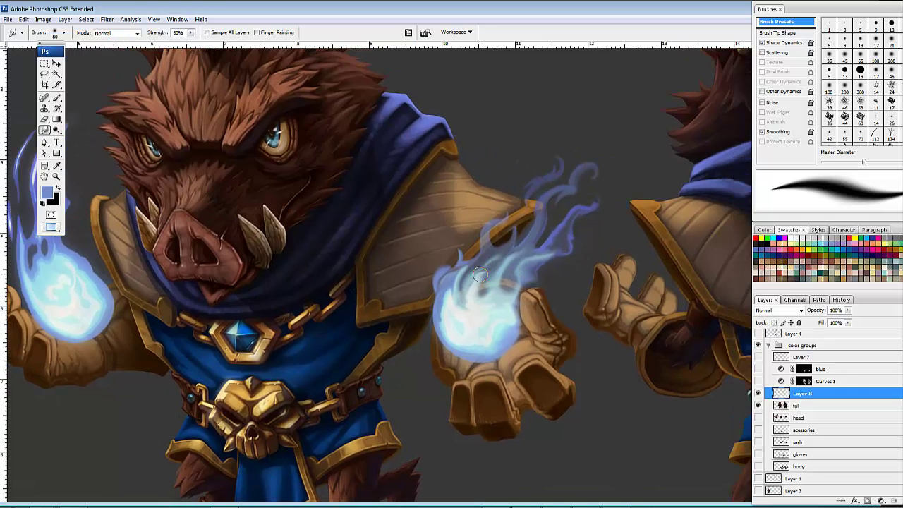
{"action": "left_click_drag", "start_coordinate": [488, 265], "coordinate": [496, 242]}
Step: Reduce the Smudge brush to 45 px and shape narrow, pointed licks along the core's upper and outer edges
{"action": "key", "text": "bracketleft"}
{"action": "key", "text": "bracketleft"}
{"action": "key", "text": "bracketleft"}
{"action": "key", "text": "bracketleft"}
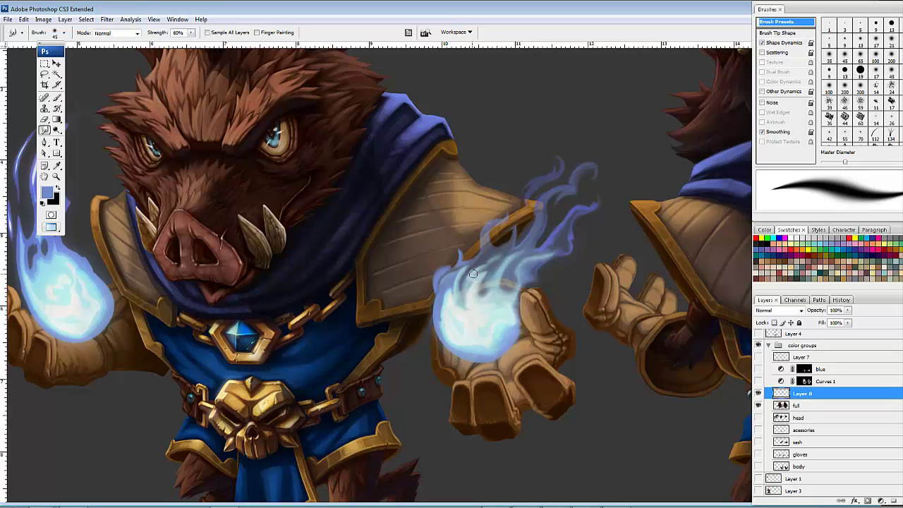
{"action": "left_click_drag", "start_coordinate": [473, 272], "coordinate": [498, 255]}
{"action": "mouse_move", "coordinate": [463, 280]}
{"action": "left_mouse_down"}
{"action": "mouse_move", "coordinate": [476, 309]}
{"action": "mouse_move", "coordinate": [451, 291]}
{"action": "mouse_move", "coordinate": [467, 268]}
{"action": "left_mouse_up"}
{"action": "left_click_drag", "start_coordinate": [440, 282], "coordinate": [443, 269]}
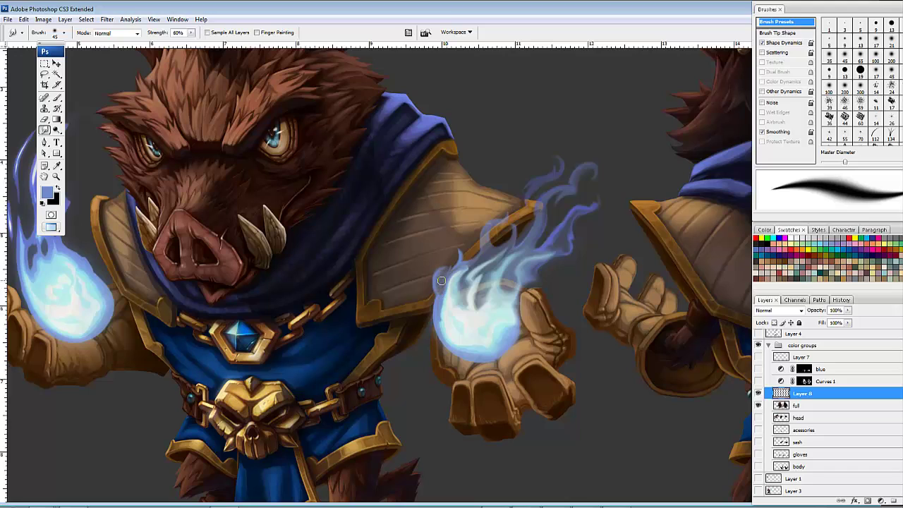
{"action": "left_click_drag", "start_coordinate": [441, 280], "coordinate": [450, 257]}
{"action": "mouse_move", "coordinate": [446, 269]}
{"action": "left_mouse_down"}
{"action": "mouse_move", "coordinate": [448, 307]}
{"action": "mouse_move", "coordinate": [451, 282]}
{"action": "mouse_move", "coordinate": [447, 302]}
{"action": "mouse_move", "coordinate": [444, 285]}
{"action": "mouse_move", "coordinate": [449, 306]}
{"action": "mouse_move", "coordinate": [464, 314]}
{"action": "mouse_move", "coordinate": [447, 279]}
{"action": "mouse_move", "coordinate": [463, 315]}
{"action": "mouse_move", "coordinate": [449, 298]}
{"action": "mouse_move", "coordinate": [468, 315]}
{"action": "mouse_move", "coordinate": [452, 302]}
{"action": "mouse_move", "coordinate": [461, 270]}
{"action": "mouse_move", "coordinate": [451, 297]}
{"action": "mouse_move", "coordinate": [454, 274]}
{"action": "left_mouse_up"}
{"action": "mouse_move", "coordinate": [452, 298]}
{"action": "left_mouse_down"}
{"action": "mouse_move", "coordinate": [462, 314]}
{"action": "mouse_move", "coordinate": [454, 303]}
{"action": "mouse_move", "coordinate": [472, 296]}
{"action": "mouse_move", "coordinate": [466, 305]}
{"action": "left_mouse_up"}
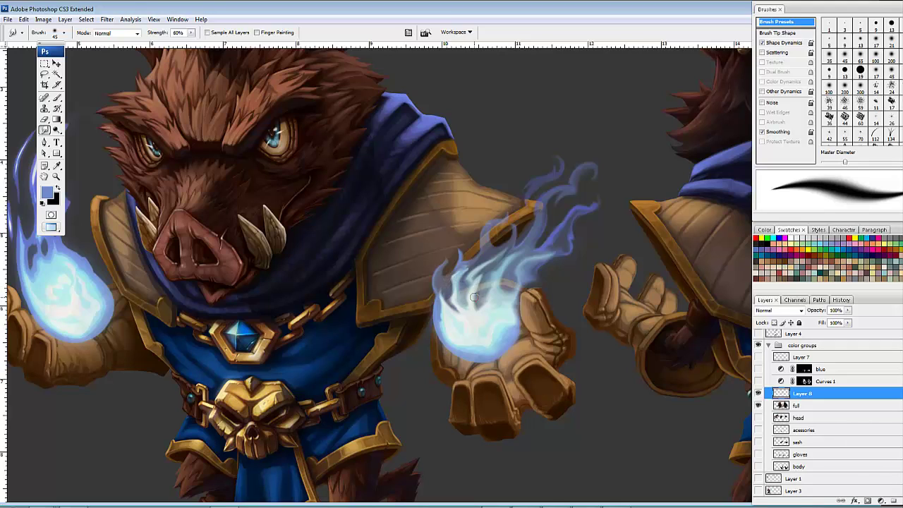
Step: Smudge pale streaks from the middle of the core up through the flame's long tongues
{"action": "mouse_move", "coordinate": [474, 297]}
{"action": "left_mouse_down"}
{"action": "mouse_move", "coordinate": [476, 277]}
{"action": "mouse_move", "coordinate": [497, 272]}
{"action": "left_mouse_up"}
{"action": "mouse_move", "coordinate": [487, 314]}
{"action": "left_mouse_down"}
{"action": "mouse_move", "coordinate": [497, 269]}
{"action": "mouse_move", "coordinate": [537, 236]}
{"action": "left_mouse_up"}
{"action": "mouse_move", "coordinate": [517, 251]}
{"action": "left_mouse_down"}
{"action": "mouse_move", "coordinate": [535, 235]}
{"action": "mouse_move", "coordinate": [522, 250]}
{"action": "mouse_move", "coordinate": [536, 218]}
{"action": "mouse_move", "coordinate": [522, 253]}
{"action": "mouse_move", "coordinate": [540, 210]}
{"action": "left_mouse_up"}
{"action": "mouse_move", "coordinate": [537, 256]}
{"action": "left_mouse_down"}
{"action": "mouse_move", "coordinate": [570, 230]}
{"action": "mouse_move", "coordinate": [558, 241]}
{"action": "left_mouse_up"}
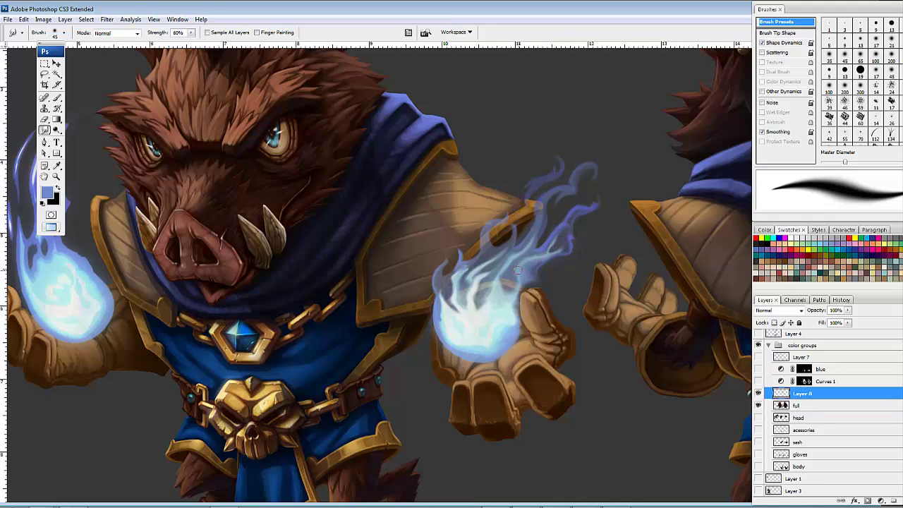
Step: Smudge the flame's rounded lower rim and outer side into an irregular edge with small licks beside the palm
{"action": "left_click_drag", "start_coordinate": [520, 269], "coordinate": [519, 285]}
{"action": "left_click_drag", "start_coordinate": [477, 348], "coordinate": [510, 326]}
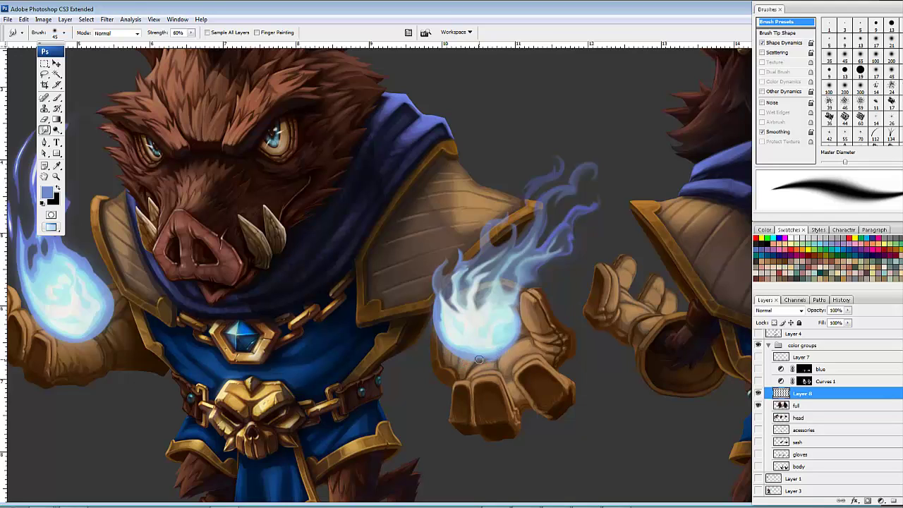
{"action": "mouse_move", "coordinate": [457, 344]}
{"action": "left_mouse_down"}
{"action": "mouse_move", "coordinate": [501, 350]}
{"action": "mouse_move", "coordinate": [490, 345]}
{"action": "mouse_move", "coordinate": [509, 342]}
{"action": "mouse_move", "coordinate": [510, 330]}
{"action": "mouse_move", "coordinate": [494, 344]}
{"action": "mouse_move", "coordinate": [505, 337]}
{"action": "mouse_move", "coordinate": [501, 315]}
{"action": "mouse_move", "coordinate": [498, 347]}
{"action": "mouse_move", "coordinate": [447, 338]}
{"action": "mouse_move", "coordinate": [434, 304]}
{"action": "mouse_move", "coordinate": [434, 331]}
{"action": "mouse_move", "coordinate": [464, 354]}
{"action": "mouse_move", "coordinate": [438, 320]}
{"action": "mouse_move", "coordinate": [470, 355]}
{"action": "mouse_move", "coordinate": [440, 329]}
{"action": "mouse_move", "coordinate": [436, 313]}
{"action": "mouse_move", "coordinate": [448, 337]}
{"action": "mouse_move", "coordinate": [441, 315]}
{"action": "mouse_move", "coordinate": [460, 342]}
{"action": "mouse_move", "coordinate": [475, 342]}
{"action": "mouse_move", "coordinate": [453, 322]}
{"action": "mouse_move", "coordinate": [458, 335]}
{"action": "mouse_move", "coordinate": [450, 313]}
{"action": "mouse_move", "coordinate": [465, 338]}
{"action": "left_mouse_up"}
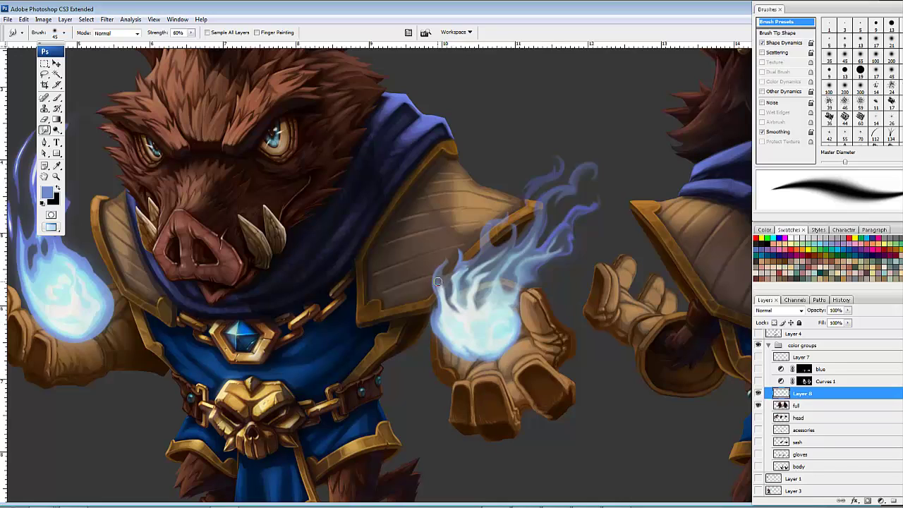
{"action": "mouse_move", "coordinate": [444, 285]}
{"action": "left_mouse_down"}
{"action": "mouse_move", "coordinate": [461, 307]}
{"action": "mouse_move", "coordinate": [454, 313]}
{"action": "mouse_move", "coordinate": [466, 326]}
{"action": "mouse_move", "coordinate": [464, 309]}
{"action": "mouse_move", "coordinate": [471, 317]}
{"action": "mouse_move", "coordinate": [455, 310]}
{"action": "mouse_move", "coordinate": [465, 317]}
{"action": "mouse_move", "coordinate": [454, 290]}
{"action": "mouse_move", "coordinate": [448, 306]}
{"action": "mouse_move", "coordinate": [460, 331]}
{"action": "mouse_move", "coordinate": [456, 311]}
{"action": "mouse_move", "coordinate": [455, 328]}
{"action": "mouse_move", "coordinate": [431, 321]}
{"action": "mouse_move", "coordinate": [430, 296]}
{"action": "mouse_move", "coordinate": [435, 303]}
{"action": "mouse_move", "coordinate": [435, 288]}
{"action": "mouse_move", "coordinate": [441, 306]}
{"action": "mouse_move", "coordinate": [438, 293]}
{"action": "mouse_move", "coordinate": [438, 331]}
{"action": "mouse_move", "coordinate": [464, 354]}
{"action": "mouse_move", "coordinate": [427, 337]}
{"action": "mouse_move", "coordinate": [470, 362]}
{"action": "mouse_move", "coordinate": [481, 358]}
{"action": "mouse_move", "coordinate": [439, 330]}
{"action": "mouse_move", "coordinate": [477, 355]}
{"action": "mouse_move", "coordinate": [464, 351]}
{"action": "mouse_move", "coordinate": [496, 353]}
{"action": "mouse_move", "coordinate": [467, 342]}
{"action": "mouse_move", "coordinate": [477, 359]}
{"action": "mouse_move", "coordinate": [480, 349]}
{"action": "mouse_move", "coordinate": [496, 350]}
{"action": "mouse_move", "coordinate": [480, 357]}
{"action": "mouse_move", "coordinate": [504, 333]}
{"action": "mouse_move", "coordinate": [495, 341]}
{"action": "mouse_move", "coordinate": [475, 319]}
{"action": "mouse_move", "coordinate": [466, 326]}
{"action": "mouse_move", "coordinate": [489, 288]}
{"action": "mouse_move", "coordinate": [498, 250]}
{"action": "left_mouse_up"}
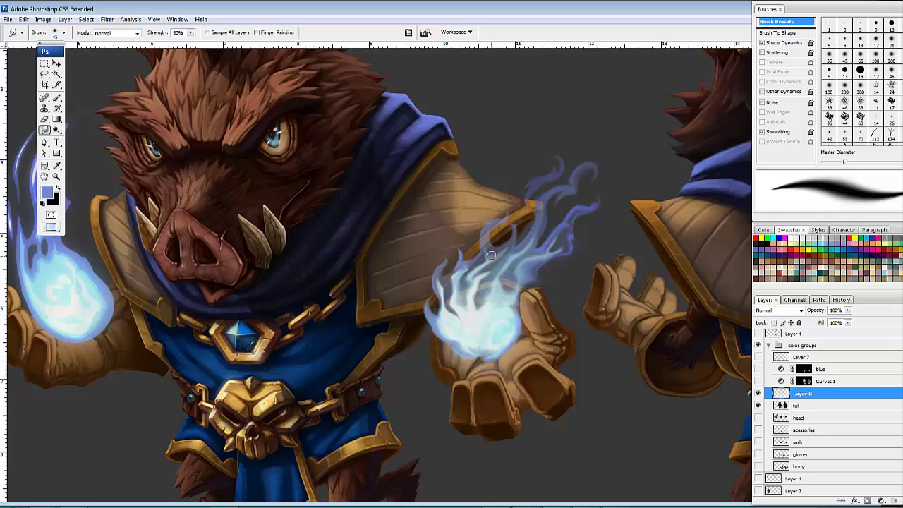
Step: Check the flame against the whole figure and smudge the core's inner swirl and its edge beside the raised fingers
{"action": "left_click_drag", "start_coordinate": [629, 256], "coordinate": [467, 234]}
{"action": "key", "text": "ctrl+minus"}
{"action": "key", "text": "ctrl+minus"}
{"action": "left_click_drag", "start_coordinate": [508, 290], "coordinate": [537, 285]}
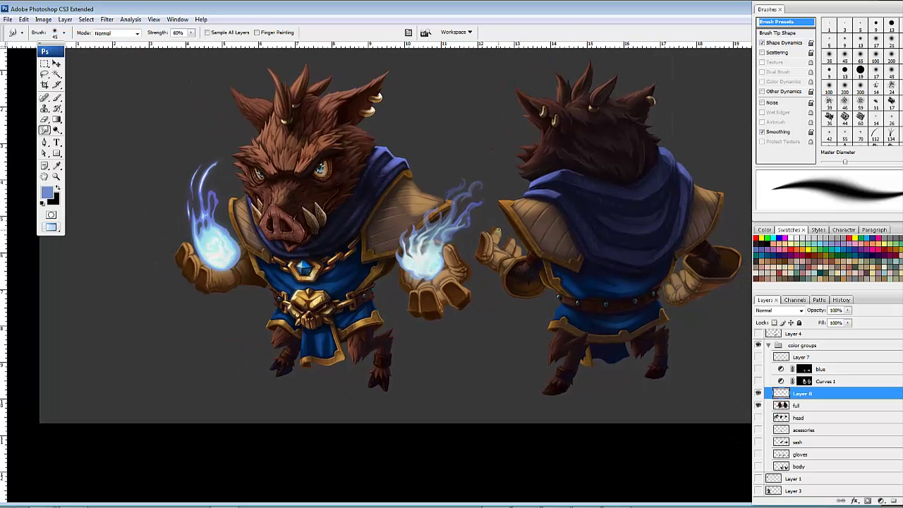
{"action": "scroll", "coordinate": [452, 243], "scroll_direction": "up", "scroll_amount": 3}
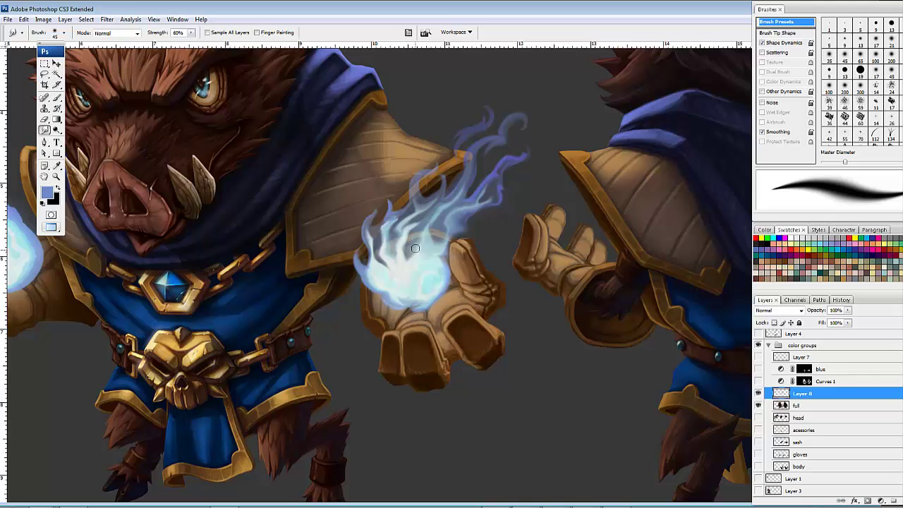
{"action": "mouse_move", "coordinate": [421, 241]}
{"action": "left_mouse_down"}
{"action": "mouse_move", "coordinate": [409, 249]}
{"action": "mouse_move", "coordinate": [416, 244]}
{"action": "left_mouse_up"}
{"action": "mouse_move", "coordinate": [410, 246]}
{"action": "left_mouse_down"}
{"action": "mouse_move", "coordinate": [388, 246]}
{"action": "mouse_move", "coordinate": [388, 236]}
{"action": "mouse_move", "coordinate": [392, 250]}
{"action": "mouse_move", "coordinate": [400, 239]}
{"action": "mouse_move", "coordinate": [397, 251]}
{"action": "mouse_move", "coordinate": [393, 238]}
{"action": "mouse_move", "coordinate": [430, 231]}
{"action": "mouse_move", "coordinate": [416, 233]}
{"action": "mouse_move", "coordinate": [411, 250]}
{"action": "mouse_move", "coordinate": [421, 254]}
{"action": "mouse_move", "coordinate": [407, 252]}
{"action": "mouse_move", "coordinate": [426, 253]}
{"action": "mouse_move", "coordinate": [402, 265]}
{"action": "mouse_move", "coordinate": [413, 263]}
{"action": "mouse_move", "coordinate": [407, 276]}
{"action": "mouse_move", "coordinate": [438, 276]}
{"action": "mouse_move", "coordinate": [413, 264]}
{"action": "mouse_move", "coordinate": [436, 267]}
{"action": "mouse_move", "coordinate": [425, 273]}
{"action": "mouse_move", "coordinate": [435, 254]}
{"action": "mouse_move", "coordinate": [415, 265]}
{"action": "mouse_move", "coordinate": [429, 252]}
{"action": "mouse_move", "coordinate": [416, 261]}
{"action": "mouse_move", "coordinate": [414, 230]}
{"action": "mouse_move", "coordinate": [377, 270]}
{"action": "mouse_move", "coordinate": [388, 280]}
{"action": "mouse_move", "coordinate": [434, 252]}
{"action": "mouse_move", "coordinate": [440, 278]}
{"action": "mouse_move", "coordinate": [434, 250]}
{"action": "mouse_move", "coordinate": [421, 272]}
{"action": "mouse_move", "coordinate": [446, 252]}
{"action": "left_mouse_up"}
{"action": "left_click_drag", "start_coordinate": [446, 251], "coordinate": [459, 225]}
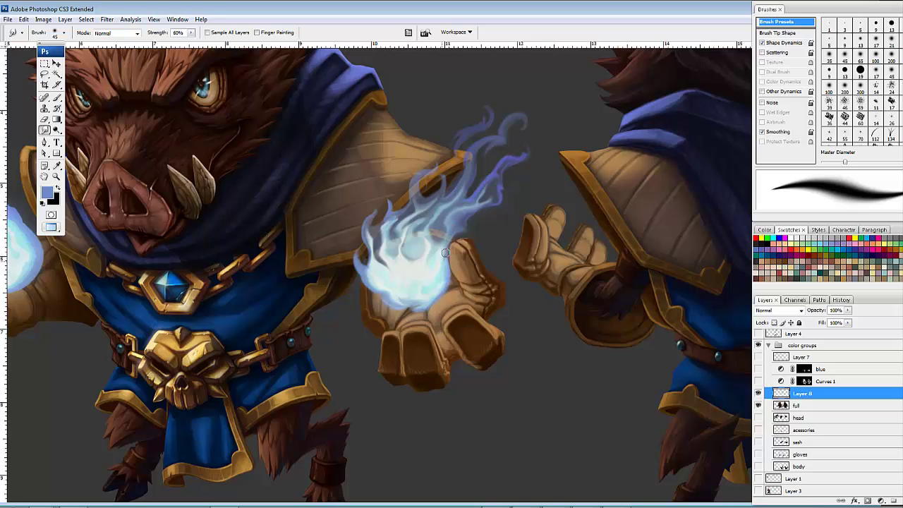
{"action": "mouse_move", "coordinate": [445, 268]}
{"action": "left_mouse_down"}
{"action": "mouse_move", "coordinate": [453, 233]}
{"action": "mouse_move", "coordinate": [449, 242]}
{"action": "left_mouse_up"}
{"action": "mouse_move", "coordinate": [443, 280]}
{"action": "left_mouse_down"}
{"action": "mouse_move", "coordinate": [455, 233]}
{"action": "mouse_move", "coordinate": [443, 283]}
{"action": "mouse_move", "coordinate": [387, 282]}
{"action": "mouse_move", "coordinate": [364, 272]}
{"action": "mouse_move", "coordinate": [357, 254]}
{"action": "mouse_move", "coordinate": [367, 268]}
{"action": "mouse_move", "coordinate": [358, 262]}
{"action": "left_mouse_up"}
Step: Paint highlights along the flame's upper tongues with pale blue sampled from the core, using a 30 px brush at 40% opacity and flow
{"action": "left_click_drag", "start_coordinate": [494, 190], "coordinate": [619, 260]}
{"action": "key", "text": "b"}
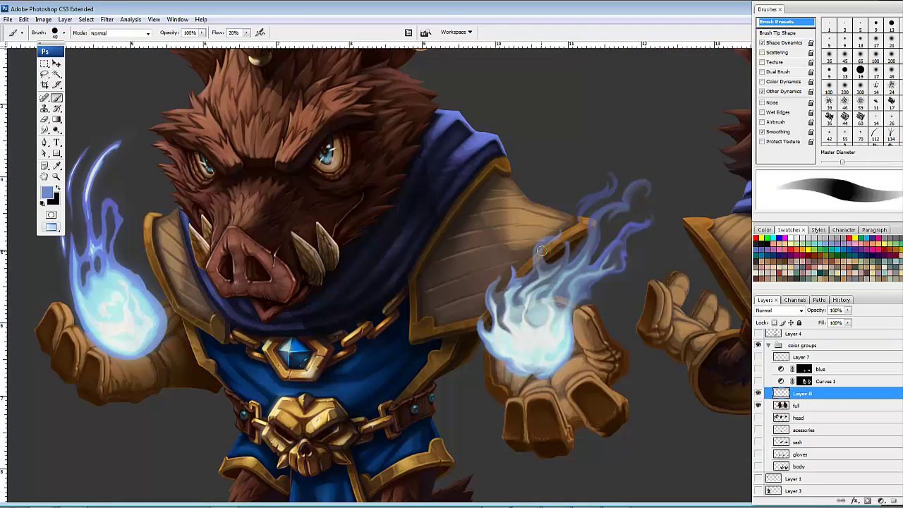
{"action": "left_click", "coordinate": [543, 315], "text": "alt"}
{"action": "key", "text": "bracketleft"}
{"action": "key", "text": "bracketleft"}
{"action": "key", "text": "bracketleft"}
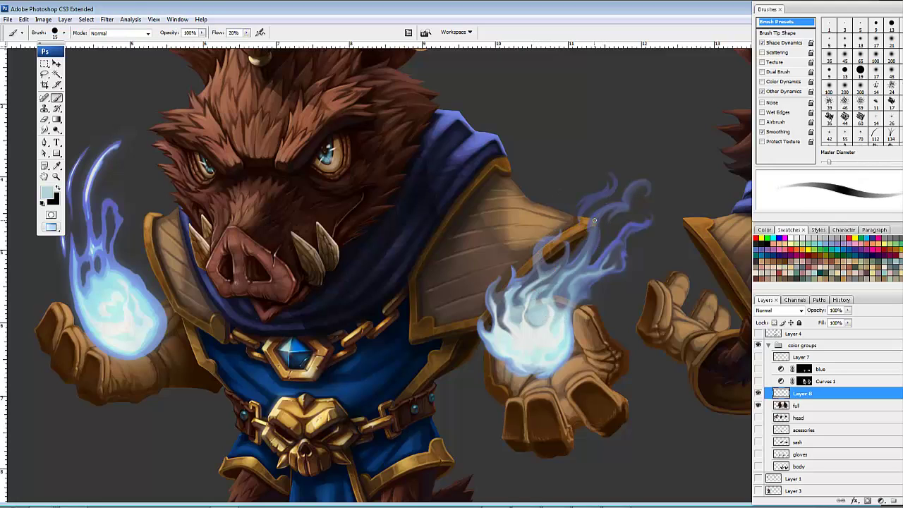
{"action": "key", "text": "bracketright"}
{"action": "key", "text": "bracketright"}
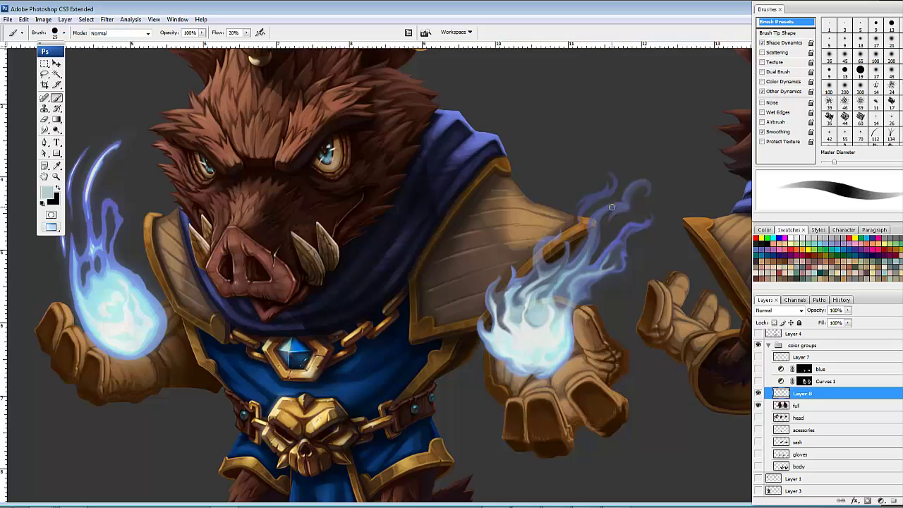
{"action": "key", "text": "bracketright"}
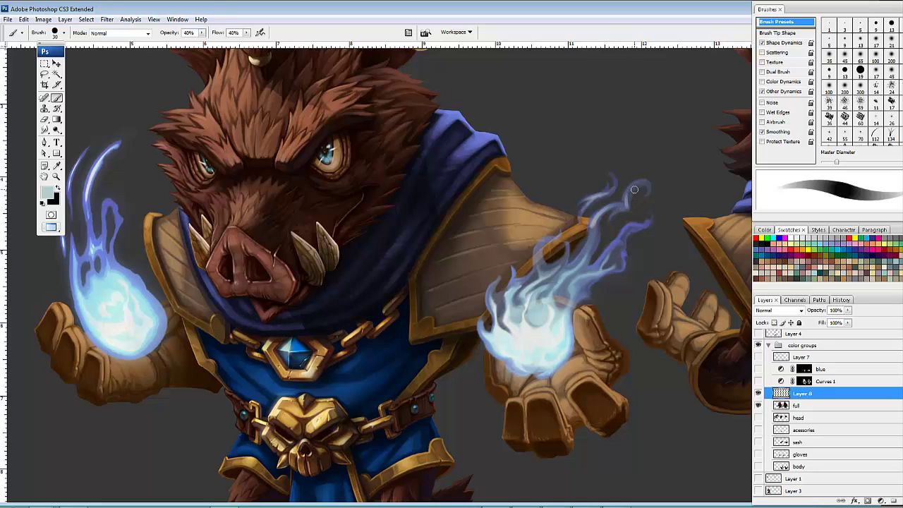
Step: Paint pale blue tongues and wisps rising from the flame in the front-facing boar's left hand, sampling a near-white tone from the fire
{"action": "mouse_move", "coordinate": [629, 225]}
{"action": "left_mouse_down"}
{"action": "mouse_move", "coordinate": [649, 222]}
{"action": "mouse_move", "coordinate": [613, 247]}
{"action": "left_mouse_up"}
{"action": "mouse_move", "coordinate": [542, 244]}
{"action": "left_mouse_down"}
{"action": "mouse_move", "coordinate": [538, 253]}
{"action": "mouse_move", "coordinate": [546, 240]}
{"action": "left_mouse_up"}
{"action": "mouse_move", "coordinate": [537, 258]}
{"action": "left_mouse_down"}
{"action": "mouse_move", "coordinate": [495, 285]}
{"action": "mouse_move", "coordinate": [526, 288]}
{"action": "left_mouse_up"}
{"action": "left_click_drag", "start_coordinate": [644, 288], "coordinate": [735, 343]}
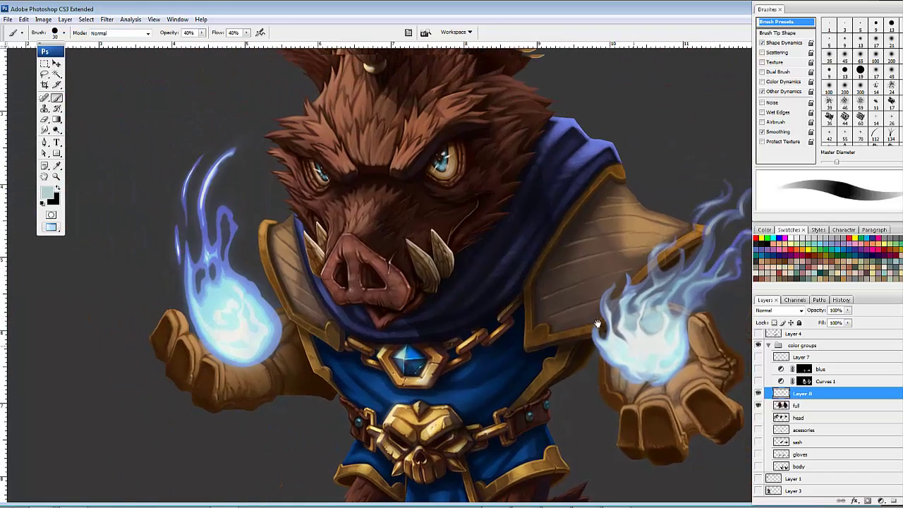
{"action": "left_click_drag", "start_coordinate": [553, 319], "coordinate": [409, 316]}
{"action": "mouse_move", "coordinate": [484, 317]}
{"action": "left_mouse_down"}
{"action": "mouse_move", "coordinate": [538, 272]}
{"action": "mouse_move", "coordinate": [517, 306]}
{"action": "mouse_move", "coordinate": [517, 292]}
{"action": "mouse_move", "coordinate": [536, 279]}
{"action": "mouse_move", "coordinate": [489, 292]}
{"action": "mouse_move", "coordinate": [515, 278]}
{"action": "left_mouse_up"}
{"action": "left_click", "coordinate": [524, 317], "text": "alt"}
{"action": "left_click_drag", "start_coordinate": [553, 303], "coordinate": [551, 299]}
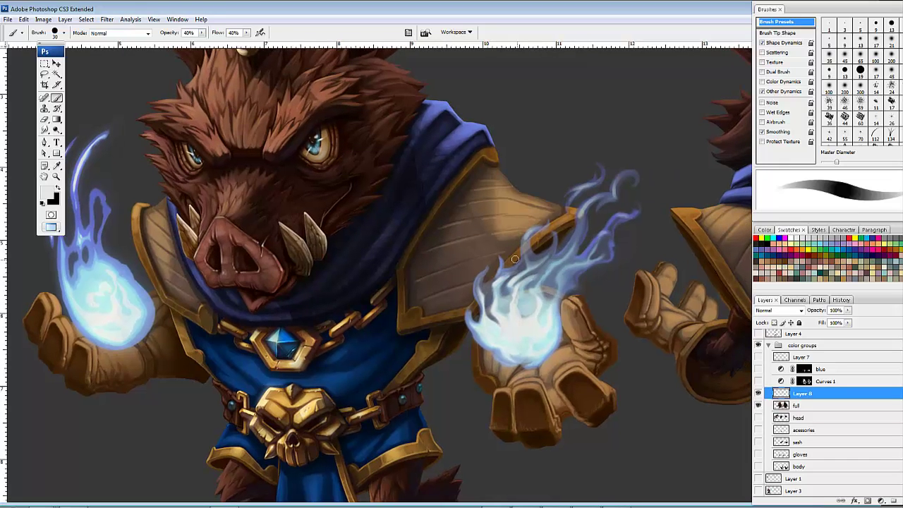
Step: Brighten the curling strands along the side and upper trail of the left-hand flame with pale tones sampled from the fire
{"action": "mouse_move", "coordinate": [481, 279]}
{"action": "left_mouse_down"}
{"action": "mouse_move", "coordinate": [495, 300]}
{"action": "mouse_move", "coordinate": [501, 330]}
{"action": "mouse_move", "coordinate": [489, 340]}
{"action": "mouse_move", "coordinate": [484, 326]}
{"action": "mouse_move", "coordinate": [496, 341]}
{"action": "left_mouse_up"}
{"action": "left_click", "coordinate": [534, 347], "text": "alt"}
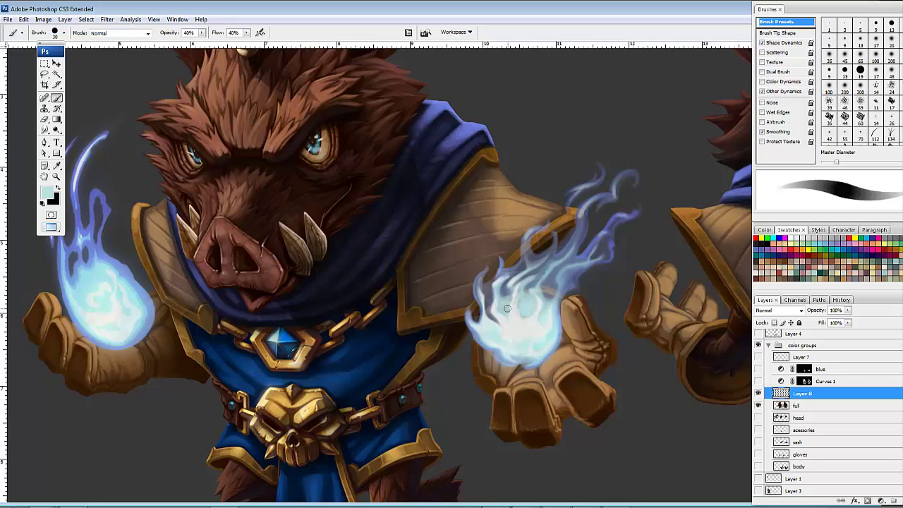
{"action": "left_click_drag", "start_coordinate": [611, 275], "coordinate": [579, 260]}
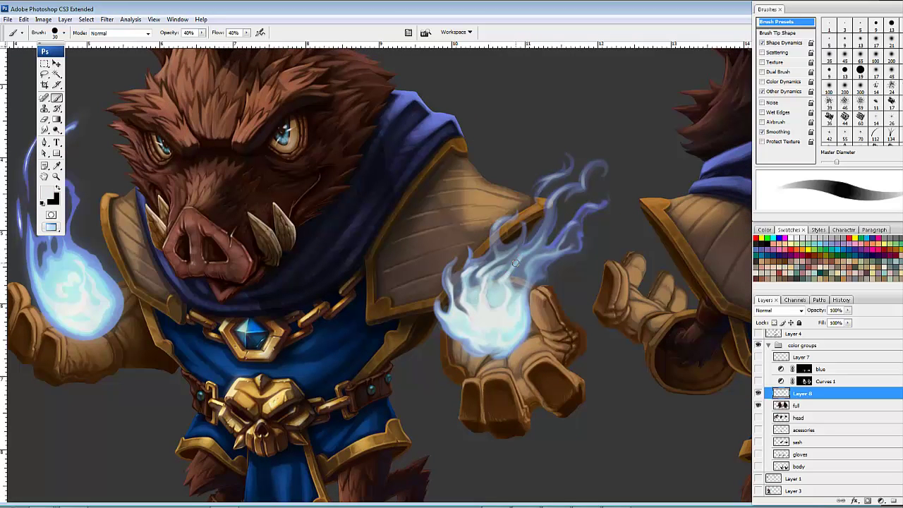
{"action": "left_click_drag", "start_coordinate": [523, 255], "coordinate": [539, 236]}
{"action": "left_click_drag", "start_coordinate": [517, 269], "coordinate": [513, 295]}
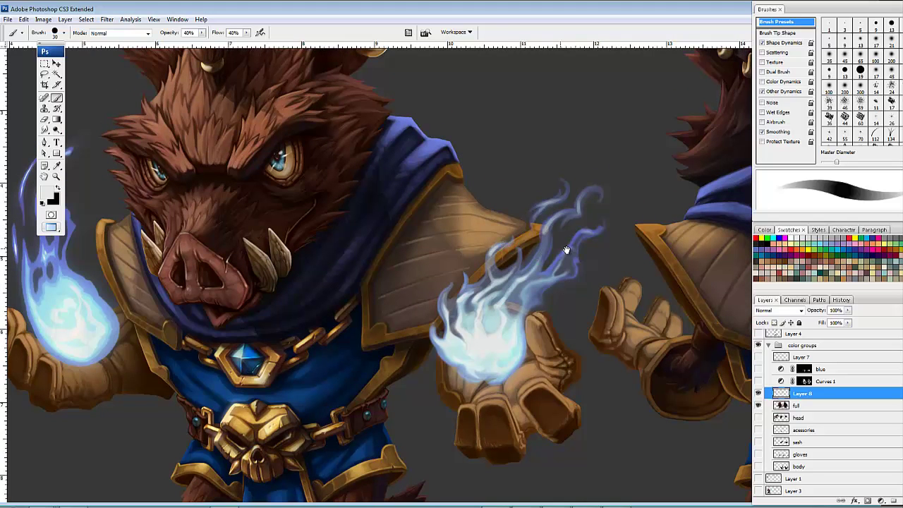
{"action": "scroll", "coordinate": [510, 279], "scroll_direction": "up", "scroll_amount": 1}
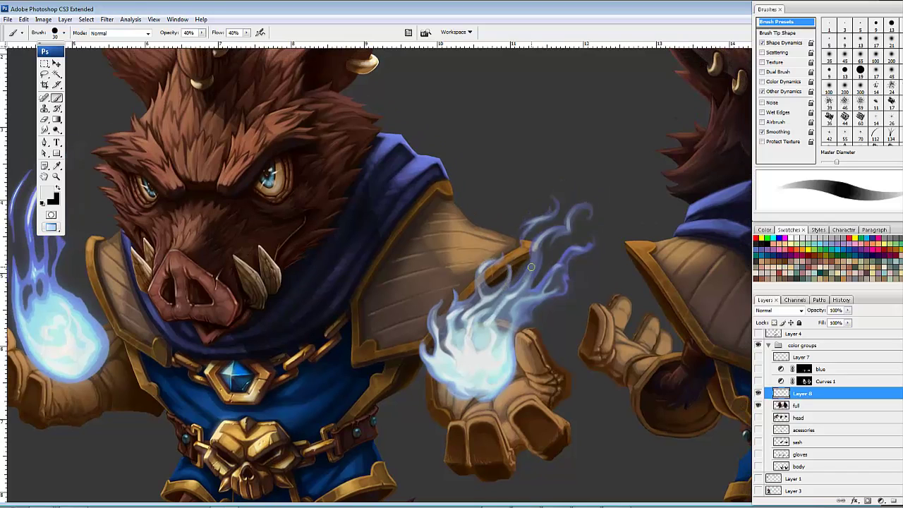
{"action": "left_click_drag", "start_coordinate": [551, 281], "coordinate": [549, 278]}
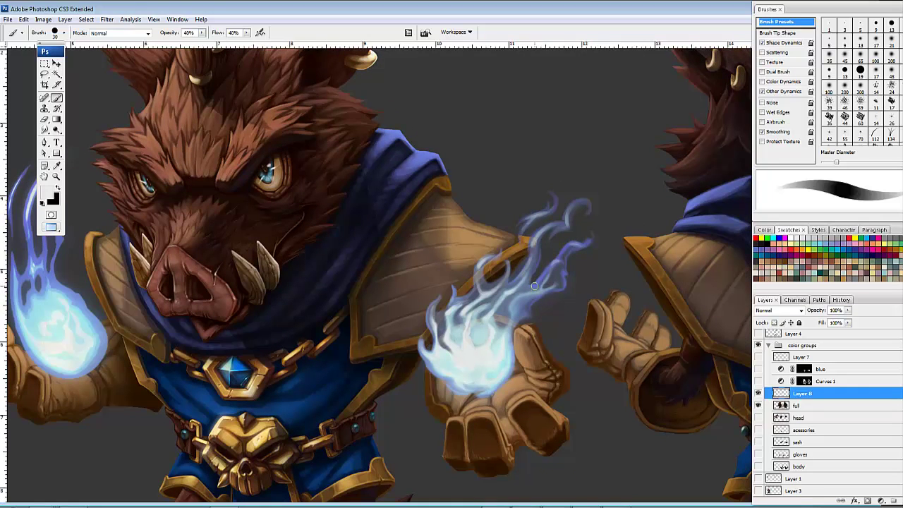
{"action": "scroll", "coordinate": [582, 247], "scroll_direction": "down", "scroll_amount": 2}
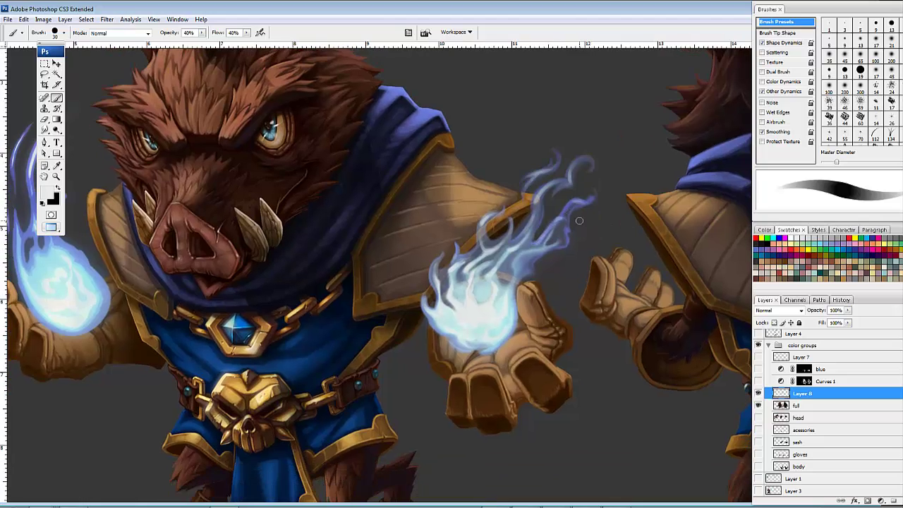
Step: Deepen the colour and contrast of both flames with a Levels adjustment, setting the input black level to 54 and midtones to 0.46
{"action": "key", "text": "ctrl+minus"}
{"action": "key", "text": "ctrl+minus"}
{"action": "key", "text": "ctrl+minus"}
{"action": "key", "text": "ctrl+minus"}
{"action": "key", "text": "ctrl+minus"}
{"action": "key", "text": "ctrl+minus"}
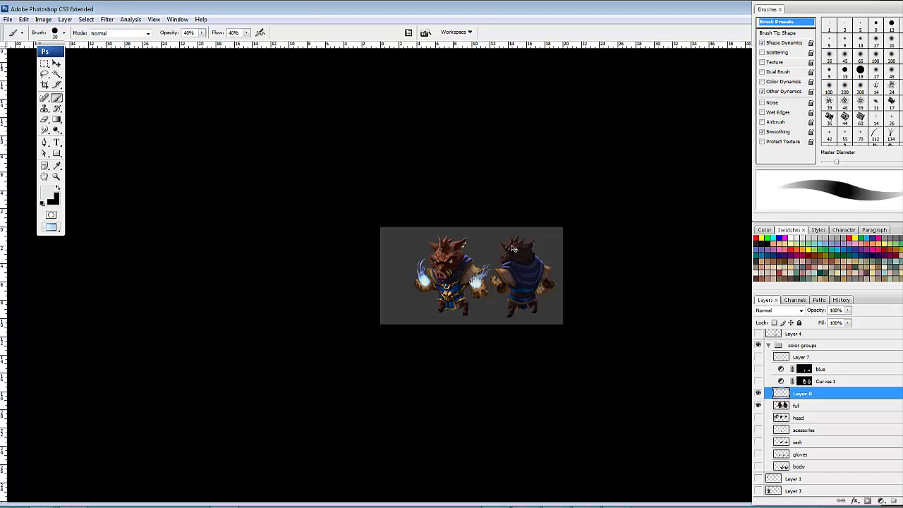
{"action": "scroll", "coordinate": [513, 249], "scroll_direction": "up", "scroll_amount": 5}
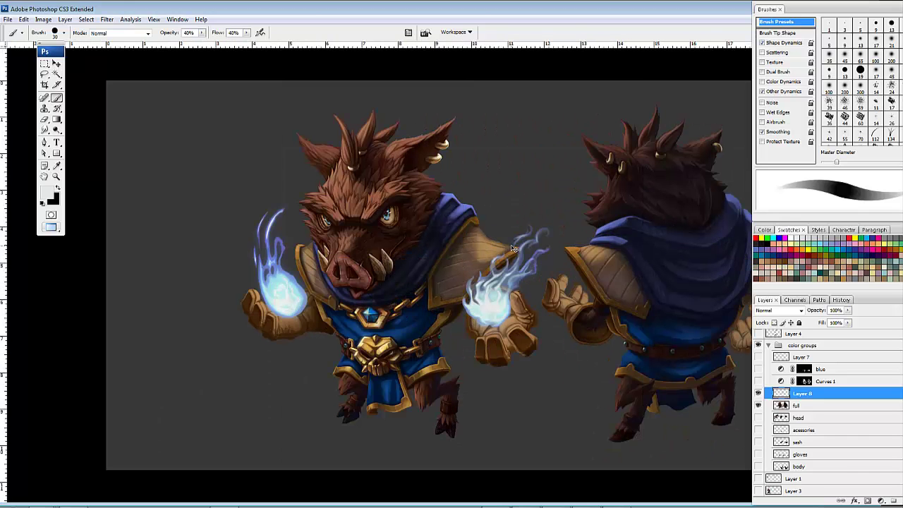
{"action": "left_click_drag", "start_coordinate": [645, 300], "coordinate": [606, 306]}
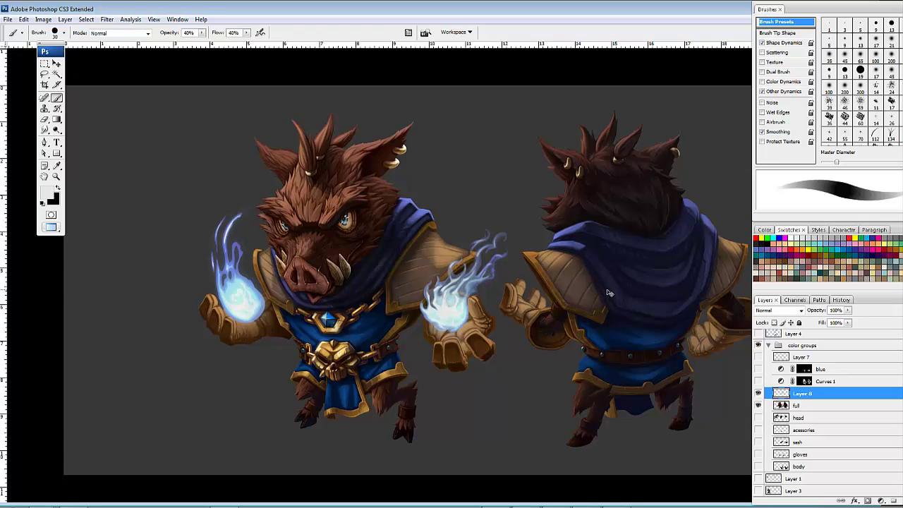
{"action": "key", "text": "ctrl+l"}
{"action": "left_click_drag", "start_coordinate": [391, 107], "coordinate": [749, 71]}
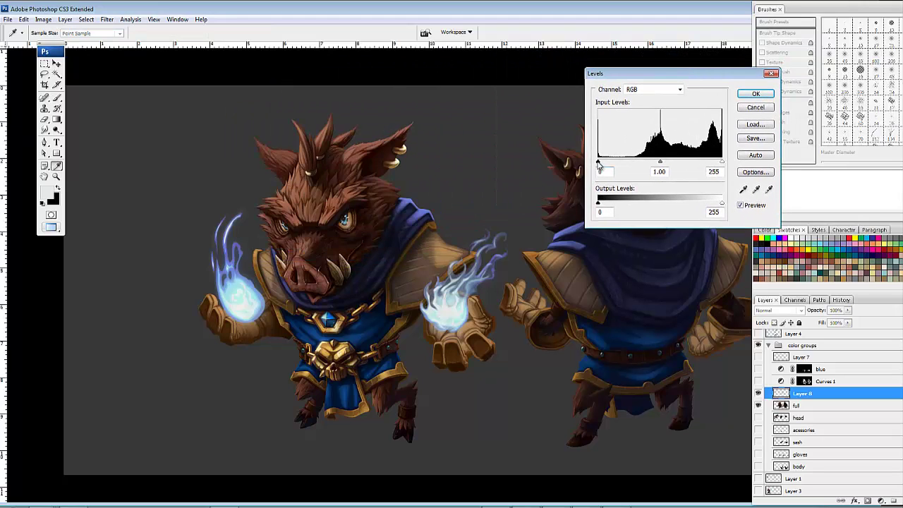
{"action": "mouse_move", "coordinate": [599, 164]}
{"action": "left_mouse_down"}
{"action": "mouse_move", "coordinate": [626, 163]}
{"action": "mouse_move", "coordinate": [615, 163]}
{"action": "left_mouse_up"}
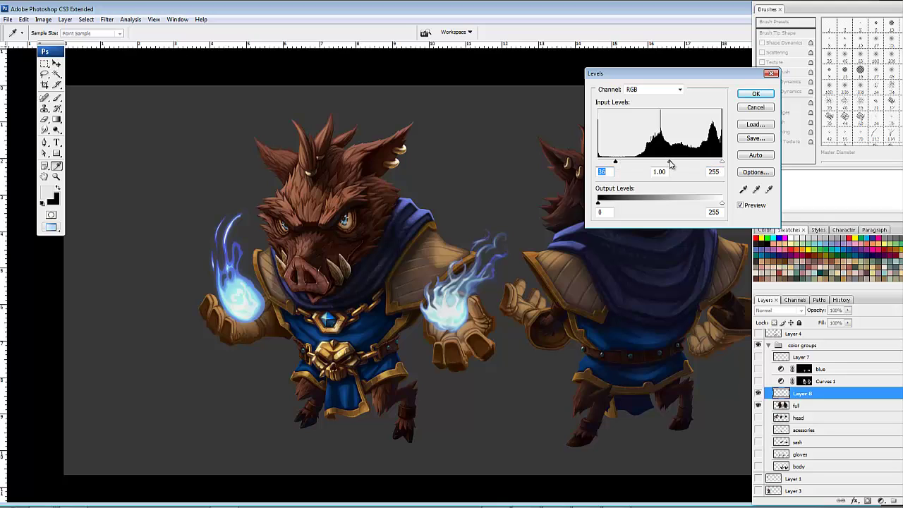
{"action": "left_click_drag", "start_coordinate": [671, 164], "coordinate": [691, 164]}
{"action": "key", "text": "Tab"}
{"action": "key", "text": "Tab"}
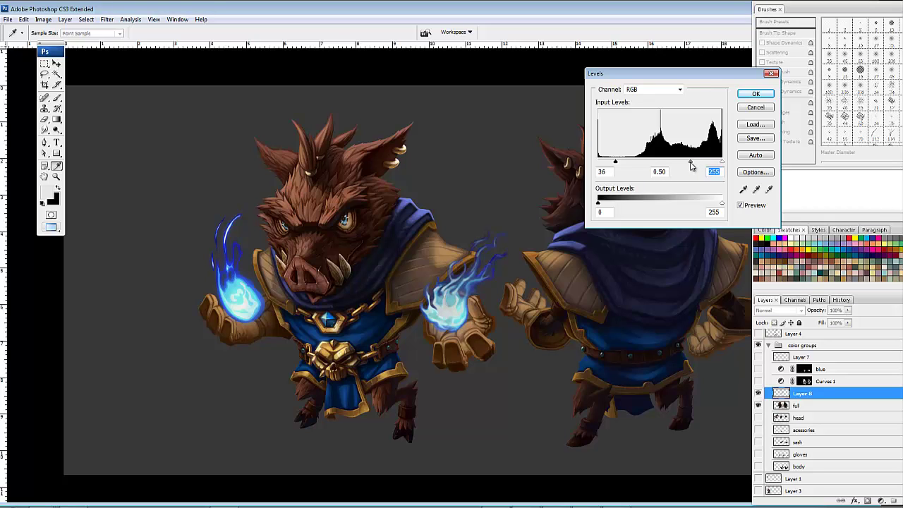
{"action": "left_click_drag", "start_coordinate": [692, 164], "coordinate": [693, 165]}
{"action": "mouse_move", "coordinate": [615, 163]}
{"action": "left_mouse_down"}
{"action": "mouse_move", "coordinate": [634, 164]}
{"action": "mouse_move", "coordinate": [625, 164]}
{"action": "left_mouse_up"}
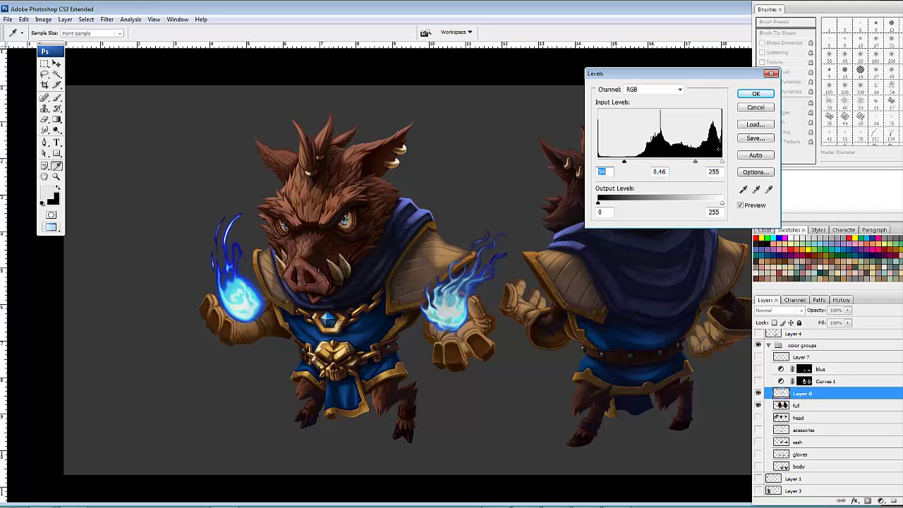
{"action": "left_click", "coordinate": [752, 96]}
Step: Repaint the inside of the left-hand flame with pale grey and cyan brush strokes sampled from the fire
{"action": "key", "text": "b"}
{"action": "key", "text": "ctrl+plus"}
{"action": "key", "text": "ctrl+plus"}
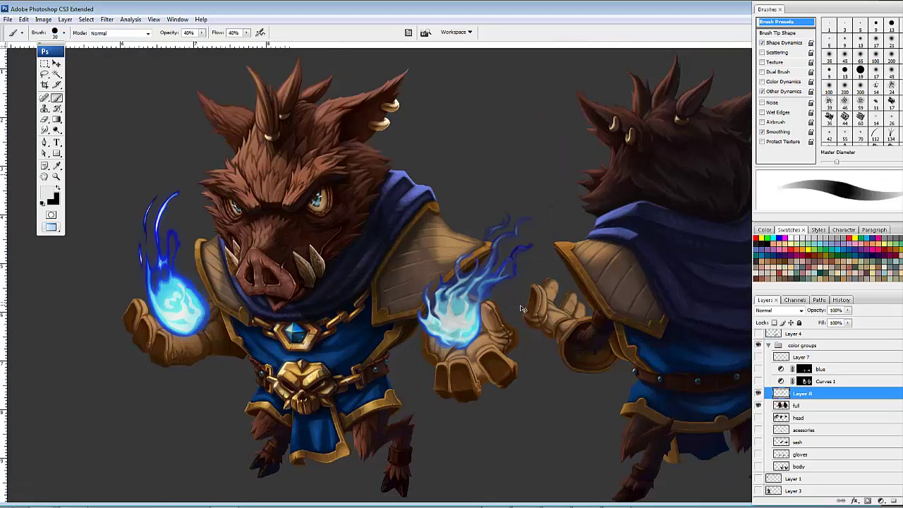
{"action": "mouse_move", "coordinate": [521, 318]}
{"action": "left_mouse_down"}
{"action": "mouse_move", "coordinate": [508, 304]}
{"action": "mouse_move", "coordinate": [514, 295]}
{"action": "left_mouse_up"}
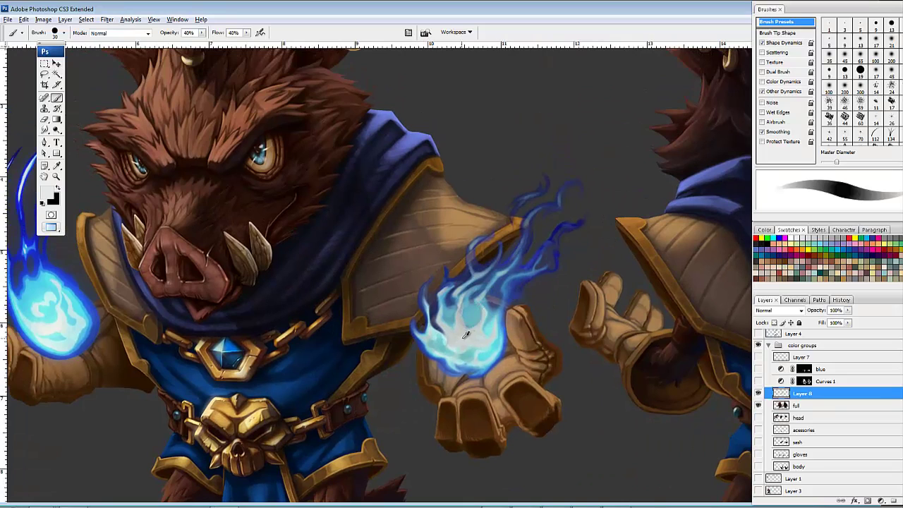
{"action": "left_click", "coordinate": [463, 337], "text": "alt"}
{"action": "mouse_move", "coordinate": [459, 330]}
{"action": "left_mouse_down"}
{"action": "mouse_move", "coordinate": [493, 341]}
{"action": "mouse_move", "coordinate": [482, 295]}
{"action": "mouse_move", "coordinate": [487, 312]}
{"action": "mouse_move", "coordinate": [485, 295]}
{"action": "mouse_move", "coordinate": [486, 305]}
{"action": "mouse_move", "coordinate": [503, 275]}
{"action": "left_mouse_up"}
{"action": "left_click", "coordinate": [493, 322], "text": "alt"}
{"action": "mouse_move", "coordinate": [487, 311]}
{"action": "left_mouse_down"}
{"action": "mouse_move", "coordinate": [507, 275]}
{"action": "mouse_move", "coordinate": [469, 320]}
{"action": "mouse_move", "coordinate": [445, 318]}
{"action": "mouse_move", "coordinate": [459, 307]}
{"action": "mouse_move", "coordinate": [446, 318]}
{"action": "mouse_move", "coordinate": [443, 303]}
{"action": "mouse_move", "coordinate": [428, 301]}
{"action": "mouse_move", "coordinate": [444, 333]}
{"action": "left_mouse_up"}
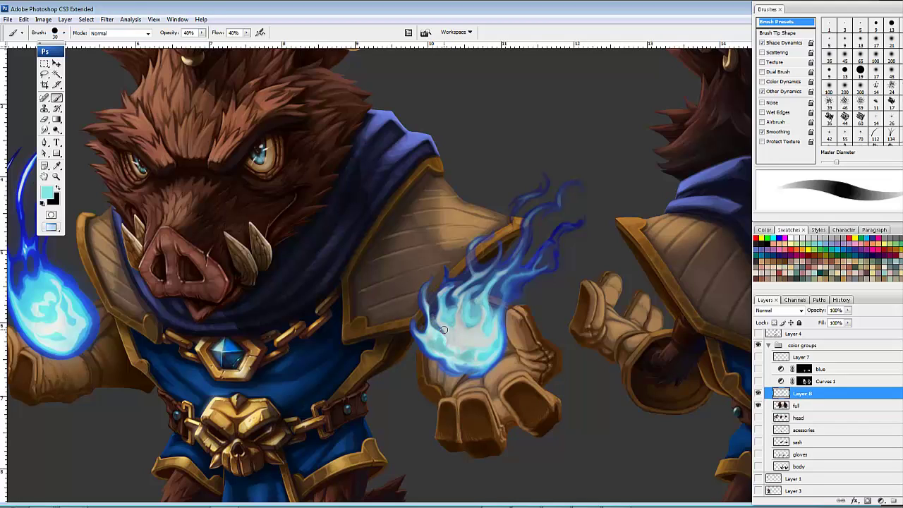
{"action": "left_click", "coordinate": [451, 314], "text": "alt"}
{"action": "left_click_drag", "start_coordinate": [444, 331], "coordinate": [437, 310]}
Step: Paint a solid pale round core inside the left-hand flame over a cyan base, using a size 60 brush at 100% opacity
{"action": "key", "text": "bracketright"}
{"action": "key", "text": "bracketright"}
{"action": "key", "text": "bracketright"}
{"action": "key", "text": "bracketright"}
{"action": "key", "text": "bracketright"}
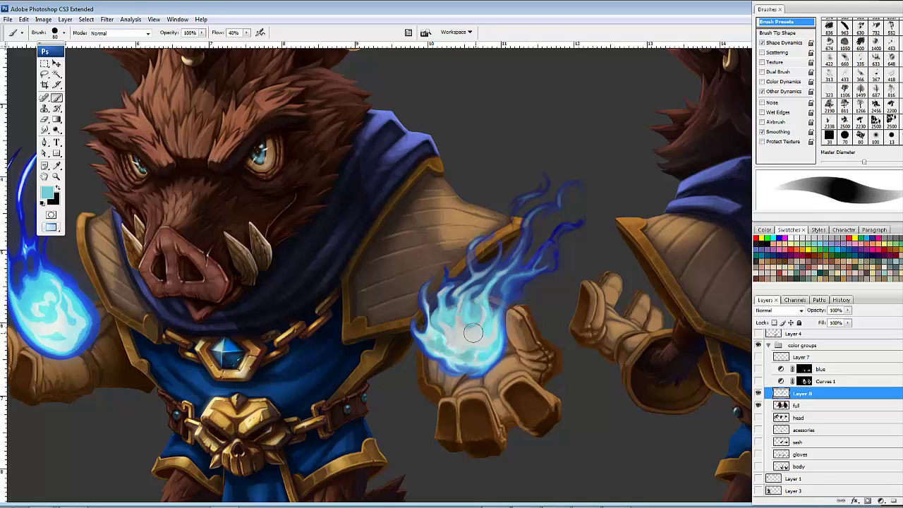
{"action": "mouse_move", "coordinate": [473, 333]}
{"action": "left_mouse_down"}
{"action": "mouse_move", "coordinate": [470, 358]}
{"action": "mouse_move", "coordinate": [480, 323]}
{"action": "mouse_move", "coordinate": [440, 326]}
{"action": "mouse_move", "coordinate": [454, 353]}
{"action": "mouse_move", "coordinate": [489, 337]}
{"action": "mouse_move", "coordinate": [461, 316]}
{"action": "mouse_move", "coordinate": [441, 325]}
{"action": "mouse_move", "coordinate": [463, 356]}
{"action": "mouse_move", "coordinate": [479, 349]}
{"action": "mouse_move", "coordinate": [479, 334]}
{"action": "mouse_move", "coordinate": [464, 336]}
{"action": "mouse_move", "coordinate": [476, 333]}
{"action": "mouse_move", "coordinate": [460, 324]}
{"action": "mouse_move", "coordinate": [476, 333]}
{"action": "mouse_move", "coordinate": [490, 278]}
{"action": "left_mouse_up"}
{"action": "left_click", "coordinate": [465, 336], "text": "alt"}
Step: Smudge the cyan around the pale core and along the lower rim of the left-hand flame at 60% strength
{"action": "key", "text": "r"}
{"action": "left_click_drag", "start_coordinate": [452, 309], "coordinate": [445, 294]}
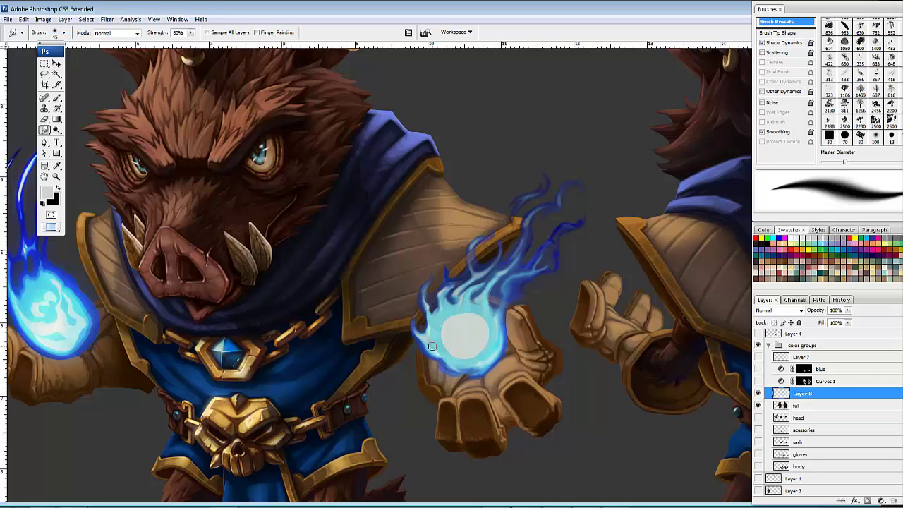
{"action": "left_click_drag", "start_coordinate": [449, 359], "coordinate": [475, 370]}
{"action": "mouse_move", "coordinate": [444, 359]}
{"action": "left_mouse_down"}
{"action": "mouse_move", "coordinate": [435, 349]}
{"action": "mouse_move", "coordinate": [442, 363]}
{"action": "mouse_move", "coordinate": [429, 357]}
{"action": "mouse_move", "coordinate": [445, 367]}
{"action": "left_mouse_up"}
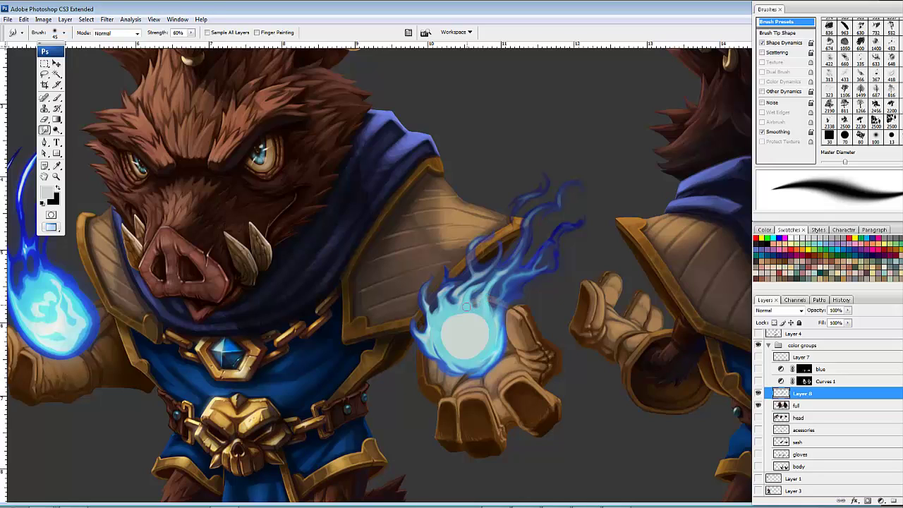
Step: Smudge the upper tongues and trailing wisps of the left-hand flame into tapered, flowing strands
{"action": "left_click_drag", "start_coordinate": [482, 296], "coordinate": [494, 283]}
{"action": "left_click_drag", "start_coordinate": [513, 261], "coordinate": [529, 228]}
{"action": "mouse_move", "coordinate": [580, 224]}
{"action": "left_mouse_down"}
{"action": "mouse_move", "coordinate": [579, 211]}
{"action": "mouse_move", "coordinate": [570, 227]}
{"action": "left_mouse_up"}
{"action": "left_click_drag", "start_coordinate": [497, 275], "coordinate": [504, 265]}
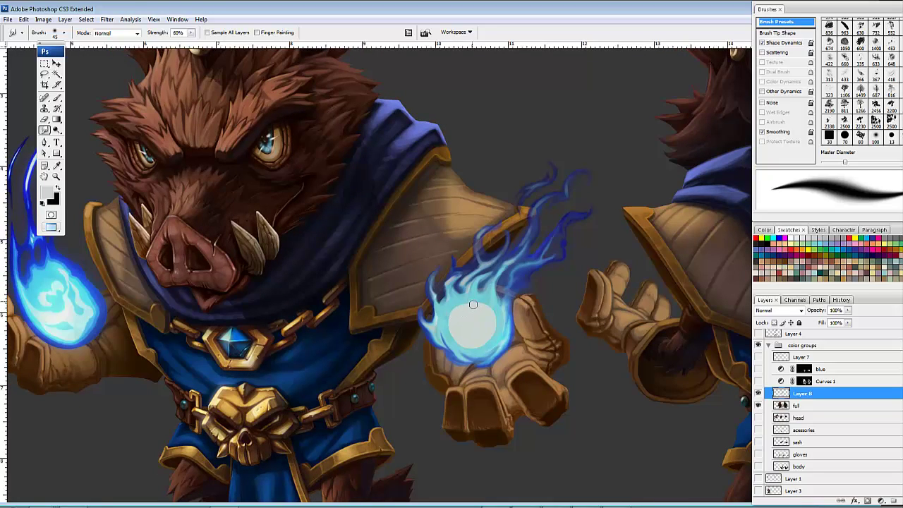
{"action": "left_click_drag", "start_coordinate": [475, 300], "coordinate": [475, 284]}
{"action": "mouse_move", "coordinate": [498, 321]}
{"action": "left_mouse_down"}
{"action": "mouse_move", "coordinate": [516, 285]}
{"action": "mouse_move", "coordinate": [532, 310]}
{"action": "left_mouse_up"}
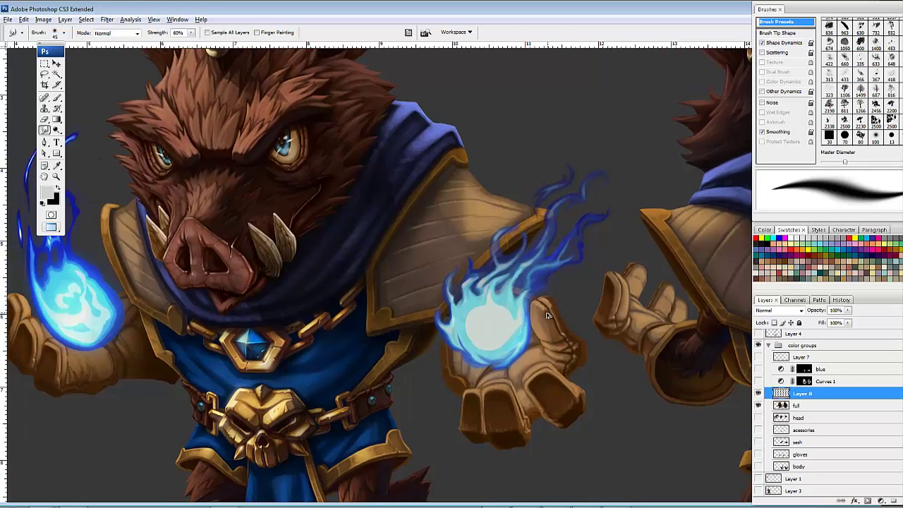
Step: Smudge the edges of the pale core so they blend in swirls into the surrounding cyan fire
{"action": "left_click_drag", "start_coordinate": [526, 325], "coordinate": [513, 285]}
{"action": "left_click_drag", "start_coordinate": [523, 317], "coordinate": [519, 294]}
{"action": "mouse_move", "coordinate": [473, 310]}
{"action": "left_mouse_down"}
{"action": "mouse_move", "coordinate": [468, 322]}
{"action": "mouse_move", "coordinate": [485, 347]}
{"action": "left_mouse_up"}
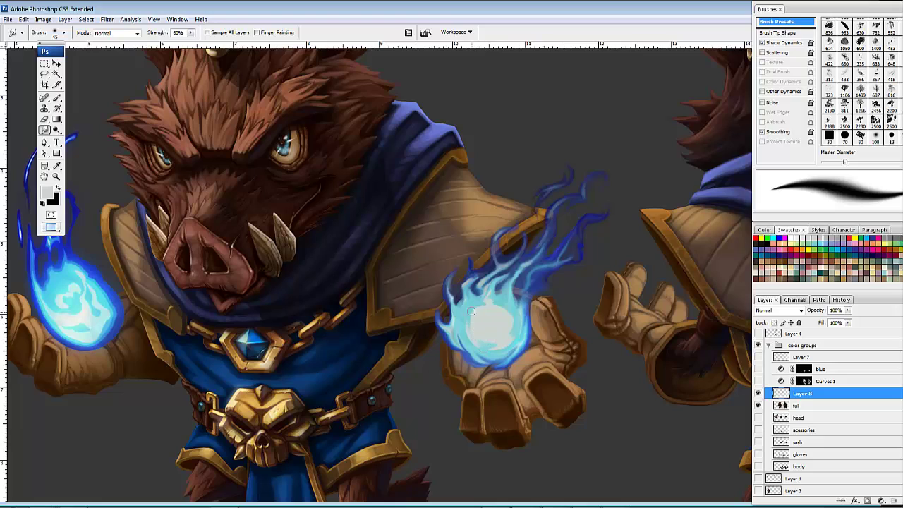
{"action": "left_click_drag", "start_coordinate": [477, 302], "coordinate": [497, 299]}
{"action": "mouse_move", "coordinate": [480, 307]}
{"action": "left_mouse_down"}
{"action": "mouse_move", "coordinate": [505, 301]}
{"action": "mouse_move", "coordinate": [494, 301]}
{"action": "mouse_move", "coordinate": [518, 316]}
{"action": "mouse_move", "coordinate": [480, 308]}
{"action": "mouse_move", "coordinate": [501, 309]}
{"action": "mouse_move", "coordinate": [474, 339]}
{"action": "mouse_move", "coordinate": [473, 330]}
{"action": "mouse_move", "coordinate": [493, 347]}
{"action": "mouse_move", "coordinate": [469, 322]}
{"action": "mouse_move", "coordinate": [482, 344]}
{"action": "left_mouse_up"}
{"action": "mouse_move", "coordinate": [473, 305]}
{"action": "left_mouse_down"}
{"action": "mouse_move", "coordinate": [476, 311]}
{"action": "mouse_move", "coordinate": [494, 294]}
{"action": "left_mouse_up"}
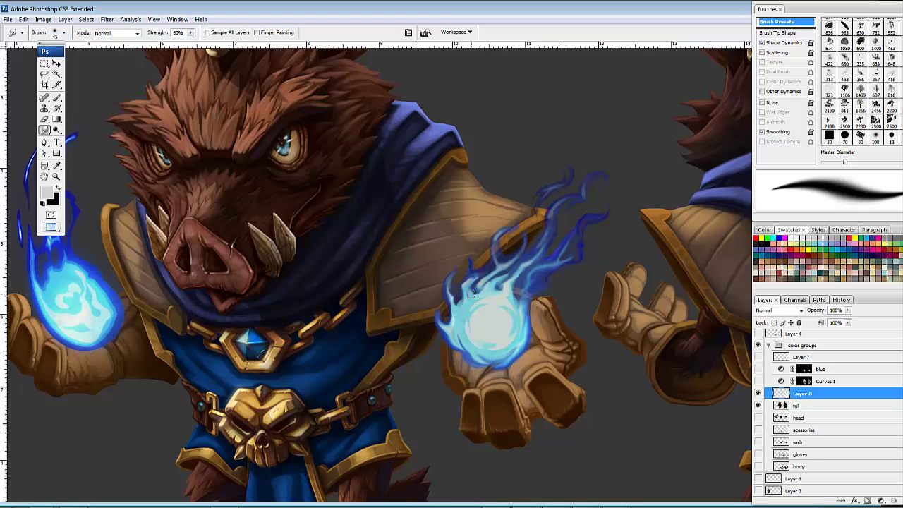
Step: Pull the short flame tips above and on both sides of the fireball into sharper points with the Smudge tool
{"action": "left_click_drag", "start_coordinate": [472, 293], "coordinate": [476, 277]}
{"action": "left_click_drag", "start_coordinate": [473, 277], "coordinate": [469, 258]}
{"action": "left_click_drag", "start_coordinate": [474, 288], "coordinate": [488, 274]}
{"action": "scroll", "coordinate": [511, 292], "scroll_direction": "right", "scroll_amount": 2}
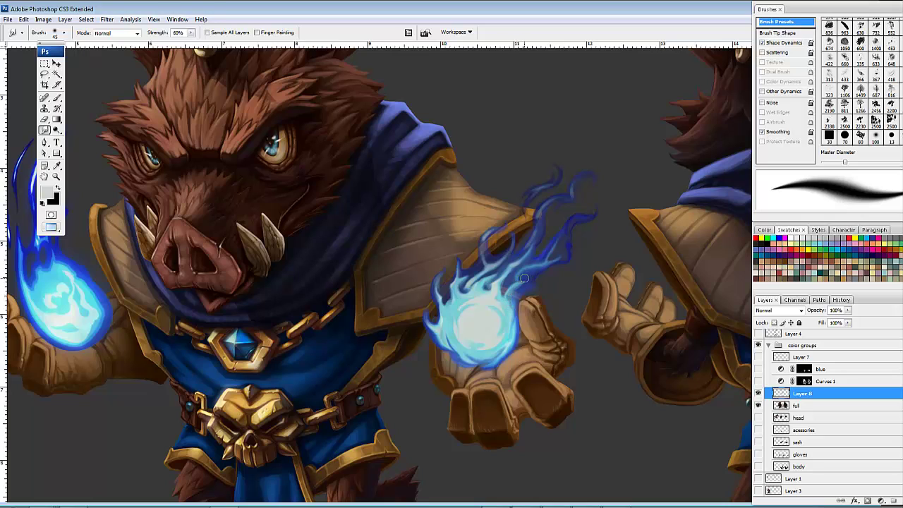
{"action": "left_click_drag", "start_coordinate": [532, 273], "coordinate": [515, 281]}
{"action": "mouse_move", "coordinate": [512, 314]}
{"action": "left_mouse_down"}
{"action": "mouse_move", "coordinate": [509, 329]}
{"action": "mouse_move", "coordinate": [505, 307]}
{"action": "left_mouse_up"}
{"action": "left_click_drag", "start_coordinate": [621, 303], "coordinate": [590, 297]}
{"action": "left_click_drag", "start_coordinate": [534, 302], "coordinate": [629, 304]}
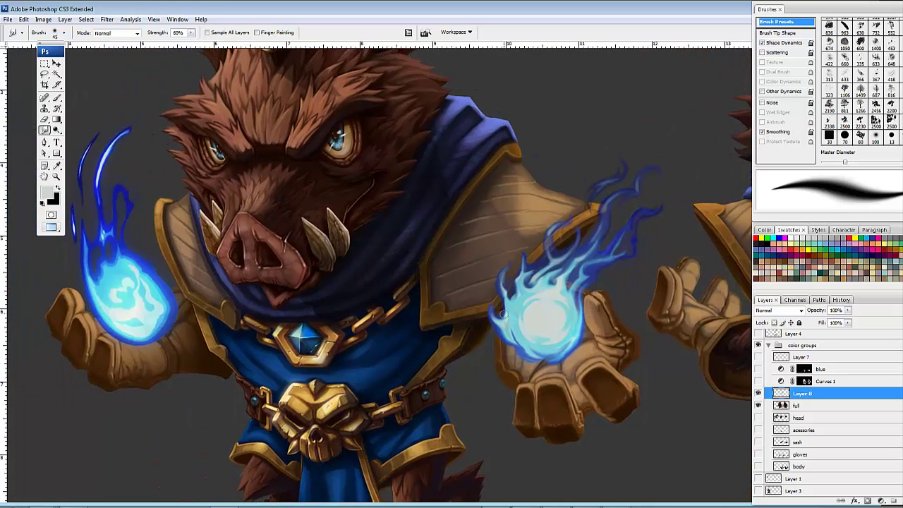
{"action": "mouse_move", "coordinate": [507, 315]}
{"action": "left_mouse_down"}
{"action": "mouse_move", "coordinate": [515, 341]}
{"action": "mouse_move", "coordinate": [505, 304]}
{"action": "left_mouse_up"}
{"action": "mouse_move", "coordinate": [589, 288]}
{"action": "left_mouse_down"}
{"action": "mouse_move", "coordinate": [534, 264]}
{"action": "mouse_move", "coordinate": [622, 276]}
{"action": "mouse_move", "coordinate": [638, 287]}
{"action": "left_mouse_up"}
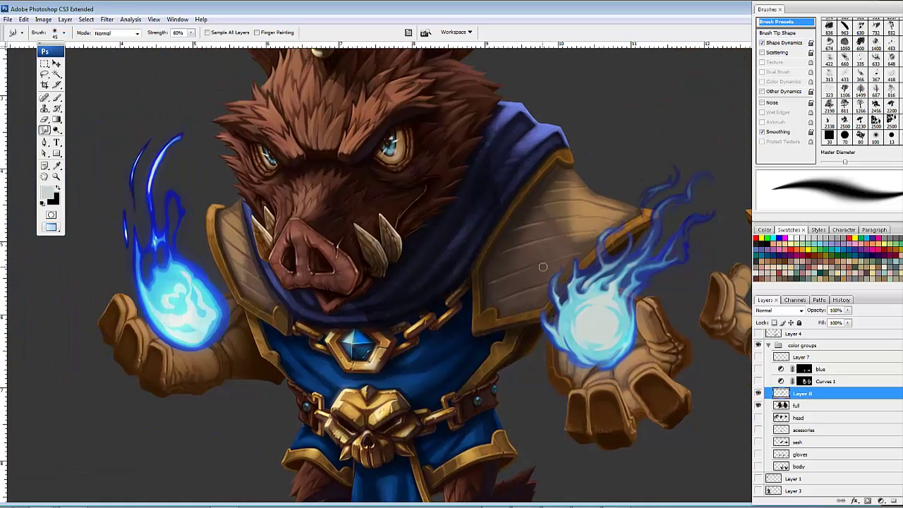
Step: Paint cyan highlights along the upper wisps and tongues of the left-hand flame with a size 25 brush, using a colour sampled from the fire
{"action": "key", "text": "b"}
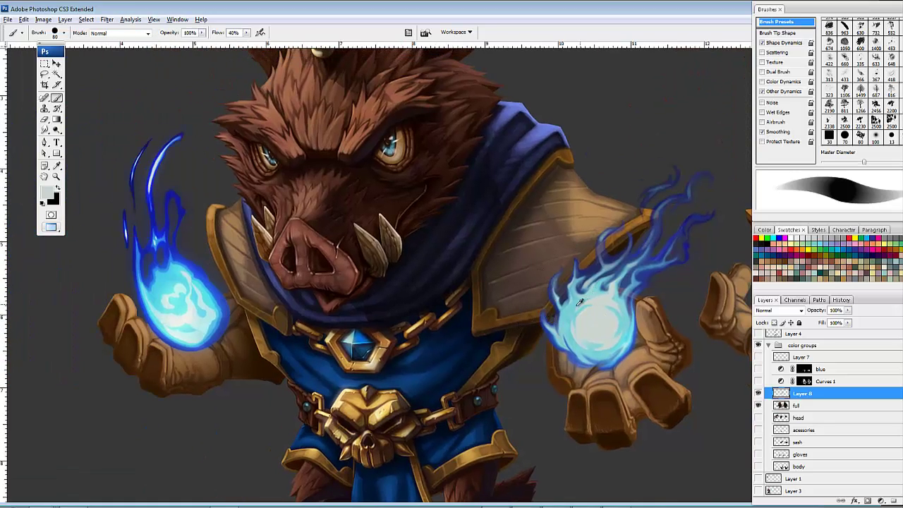
{"action": "left_click", "coordinate": [578, 305], "text": "alt"}
{"action": "left_click_drag", "start_coordinate": [652, 262], "coordinate": [601, 282]}
{"action": "key", "text": "bracketleft"}
{"action": "key", "text": "bracketleft"}
{"action": "key", "text": "bracketleft"}
{"action": "key", "text": "bracketleft"}
{"action": "key", "text": "bracketleft"}
{"action": "key", "text": "bracketleft"}
{"action": "key", "text": "bracketleft"}
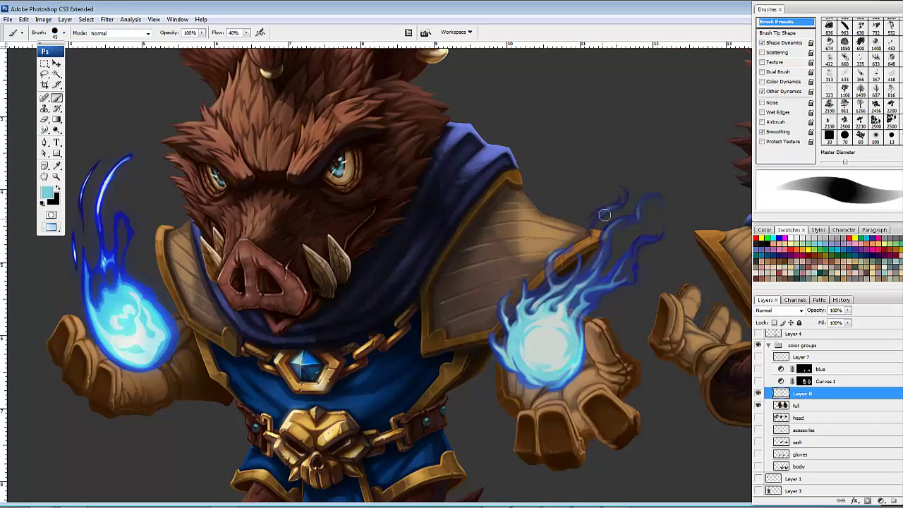
{"action": "key", "text": "bracketleft"}
{"action": "key", "text": "bracketleft"}
{"action": "key", "text": "bracketleft"}
{"action": "key", "text": "bracketleft"}
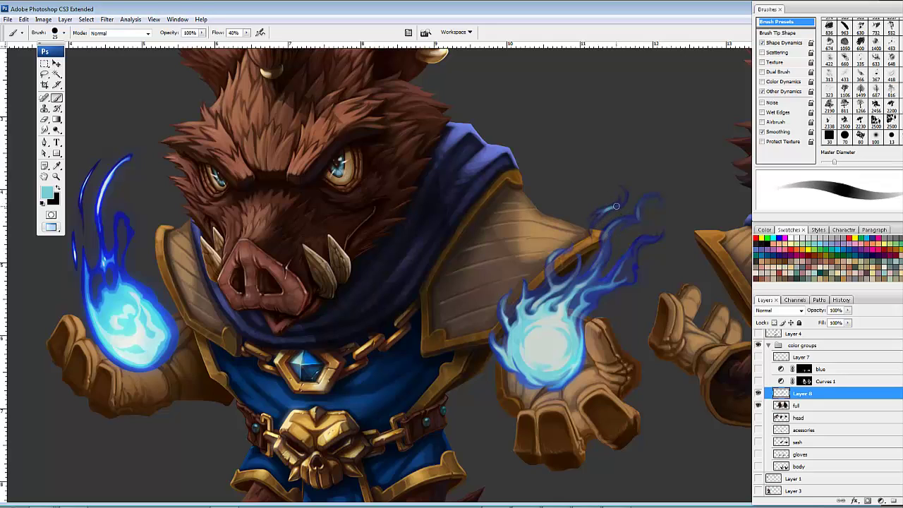
{"action": "mouse_move", "coordinate": [612, 208]}
{"action": "left_mouse_down"}
{"action": "mouse_move", "coordinate": [647, 220]}
{"action": "mouse_move", "coordinate": [608, 232]}
{"action": "mouse_move", "coordinate": [619, 220]}
{"action": "mouse_move", "coordinate": [608, 238]}
{"action": "mouse_move", "coordinate": [652, 207]}
{"action": "mouse_move", "coordinate": [630, 221]}
{"action": "mouse_move", "coordinate": [647, 199]}
{"action": "left_mouse_up"}
{"action": "mouse_move", "coordinate": [603, 253]}
{"action": "left_mouse_down"}
{"action": "mouse_move", "coordinate": [588, 276]}
{"action": "mouse_move", "coordinate": [559, 286]}
{"action": "left_mouse_up"}
{"action": "left_click_drag", "start_coordinate": [540, 292], "coordinate": [527, 298]}
{"action": "mouse_move", "coordinate": [599, 286]}
{"action": "left_mouse_down"}
{"action": "mouse_move", "coordinate": [654, 239]}
{"action": "mouse_move", "coordinate": [635, 245]}
{"action": "left_mouse_up"}
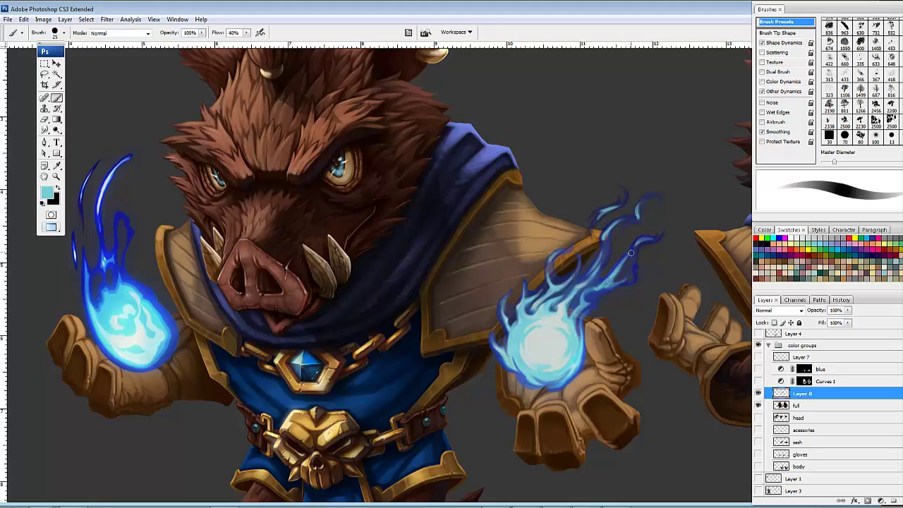
Step: Extend the cyan highlights along the outermost tongue and the outer side of the left-hand flame
{"action": "left_click_drag", "start_coordinate": [672, 313], "coordinate": [681, 317]}
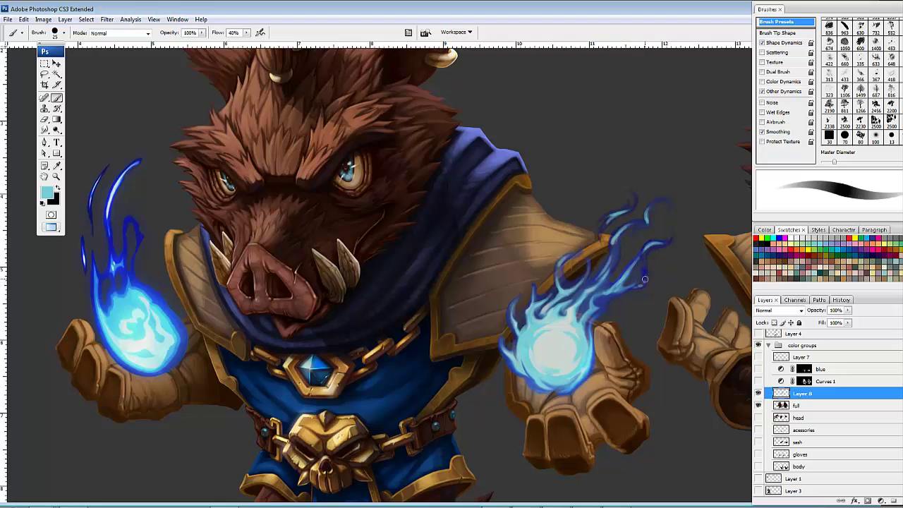
{"action": "left_click_drag", "start_coordinate": [599, 304], "coordinate": [601, 298]}
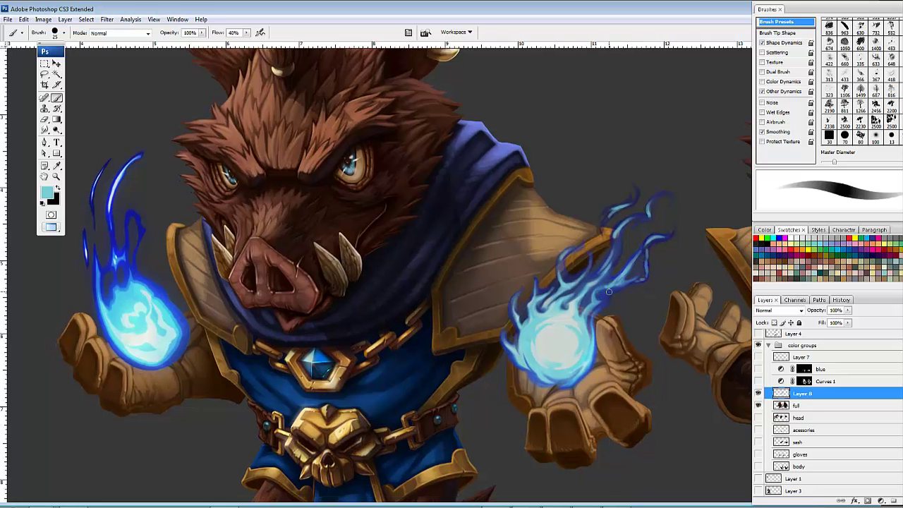
{"action": "left_click_drag", "start_coordinate": [689, 218], "coordinate": [695, 239]}
{"action": "left_click_drag", "start_coordinate": [623, 302], "coordinate": [627, 302]}
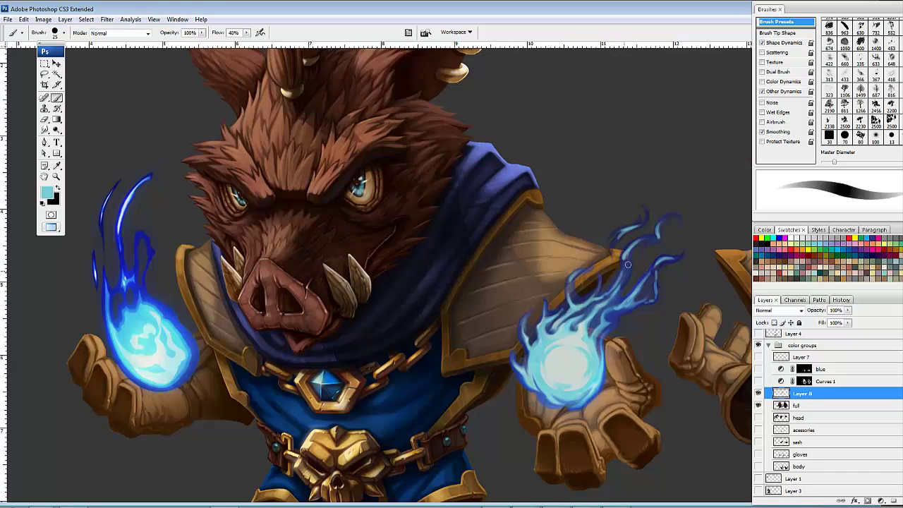
Step: Add small cyan and pale highlights to the upper wisps of the left-hand flame, sampling the pale colour from its core
{"action": "left_click_drag", "start_coordinate": [623, 275], "coordinate": [638, 257]}
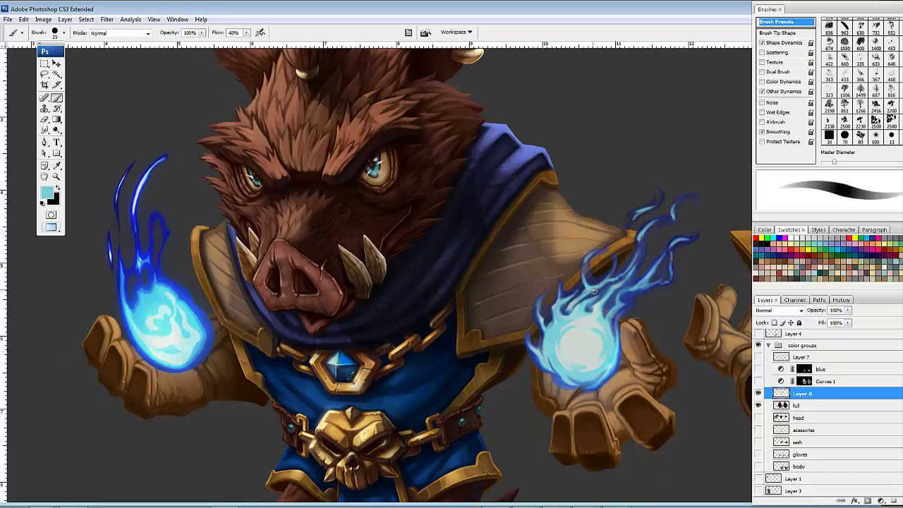
{"action": "left_click", "coordinate": [581, 336], "text": "alt"}
{"action": "left_click_drag", "start_coordinate": [689, 220], "coordinate": [692, 212]}
{"action": "mouse_move", "coordinate": [585, 253]}
{"action": "left_mouse_down"}
{"action": "mouse_move", "coordinate": [498, 244]}
{"action": "mouse_move", "coordinate": [449, 304]}
{"action": "mouse_move", "coordinate": [557, 252]}
{"action": "mouse_move", "coordinate": [500, 268]}
{"action": "mouse_move", "coordinate": [525, 264]}
{"action": "left_mouse_up"}
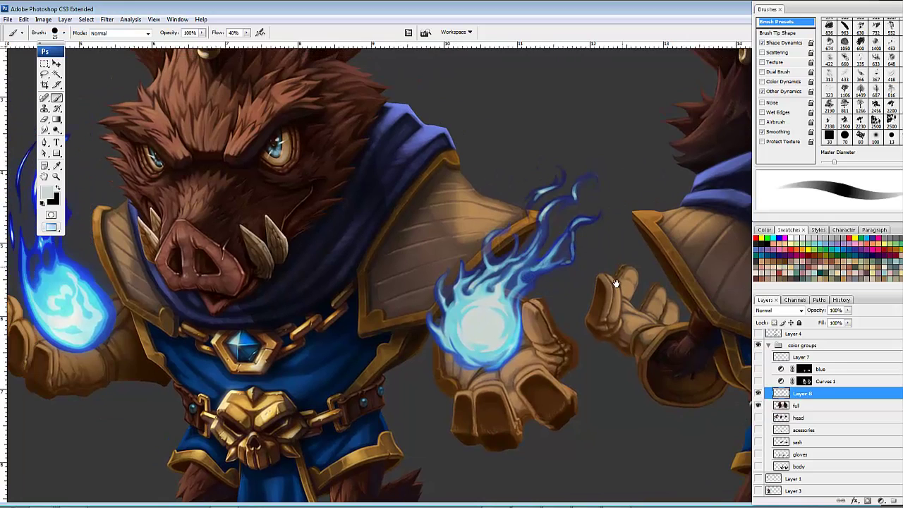
{"action": "left_click_drag", "start_coordinate": [656, 288], "coordinate": [541, 338]}
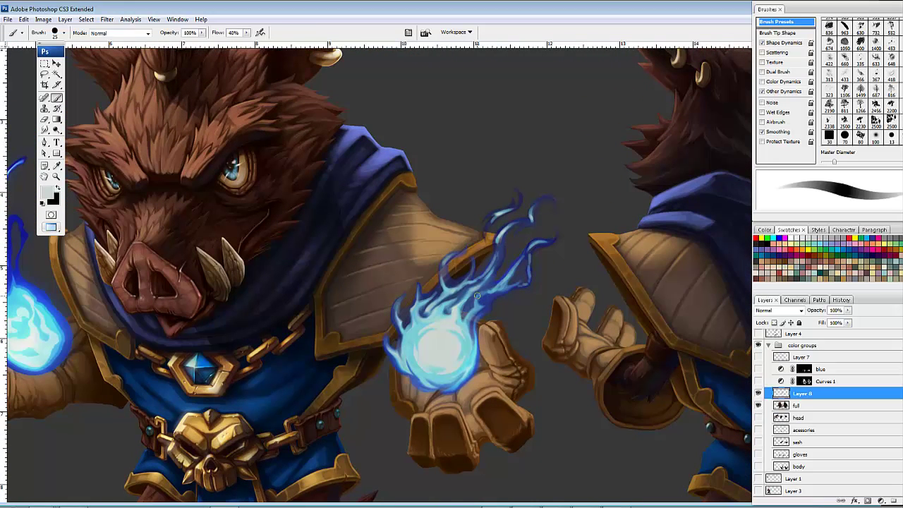
{"action": "key", "text": "m"}
{"action": "left_click_drag", "start_coordinate": [338, 154], "coordinate": [596, 446]}
{"action": "left_click_drag", "start_coordinate": [605, 306], "coordinate": [574, 313]}
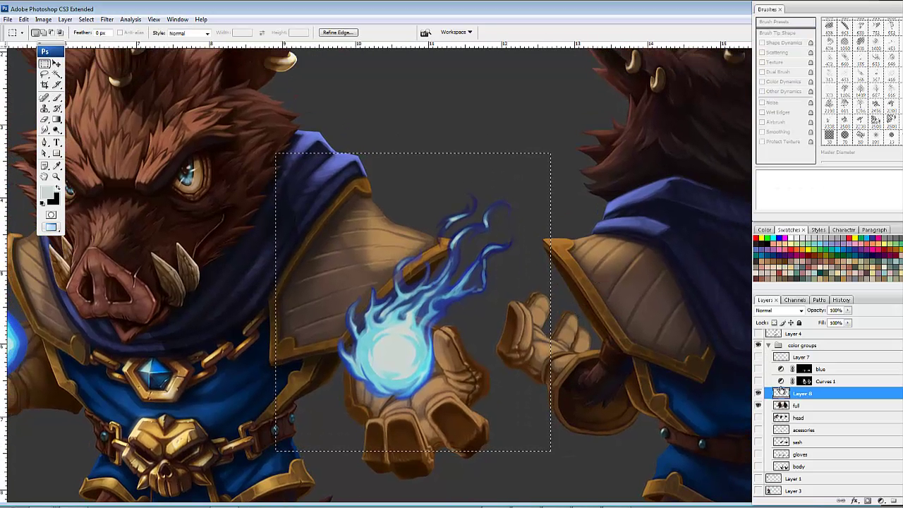
{"action": "key", "text": "ctrl+d"}
Step: Duplicate the flame layer and apply a Gaussian Blur with a 4.0 pixel radius to the copy
{"action": "left_click_drag", "start_coordinate": [535, 366], "coordinate": [590, 404]}
{"action": "key", "text": "ctrl+j"}
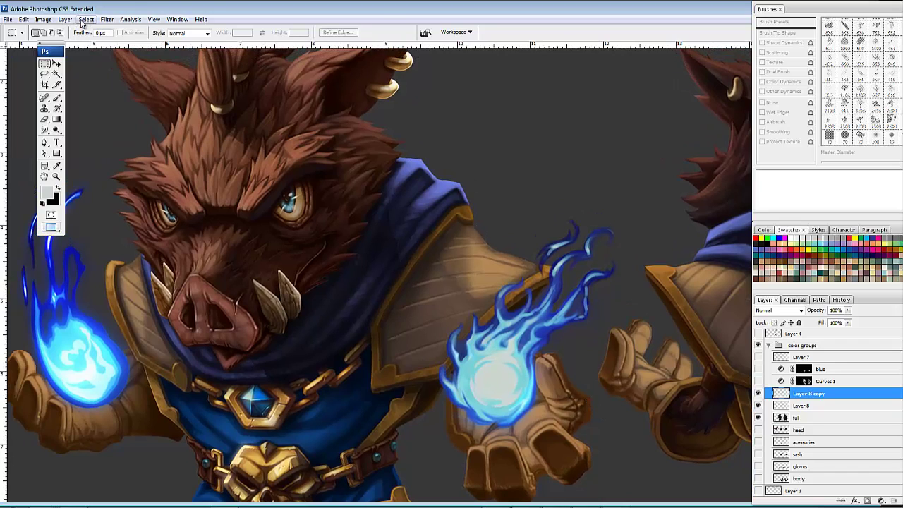
{"action": "left_click", "coordinate": [106, 19]}
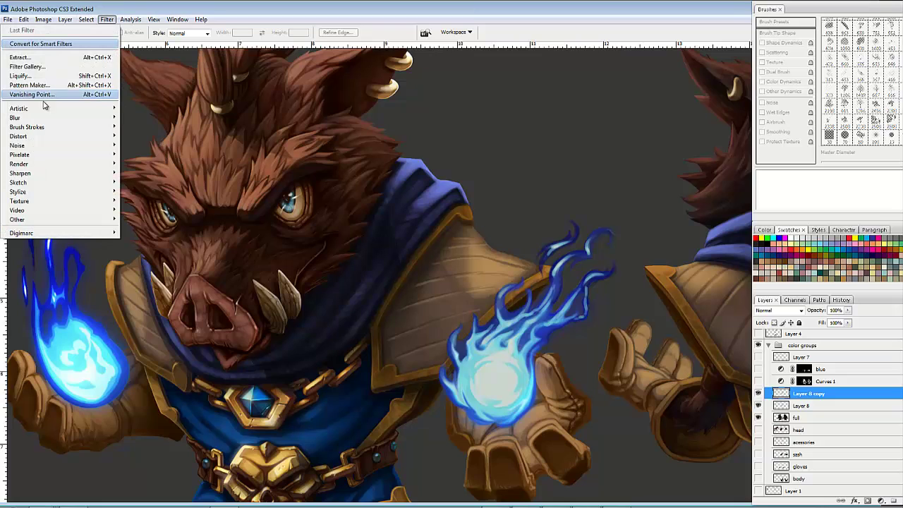
{"action": "mouse_move", "coordinate": [42, 118]}
{"action": "left_click", "coordinate": [146, 153]}
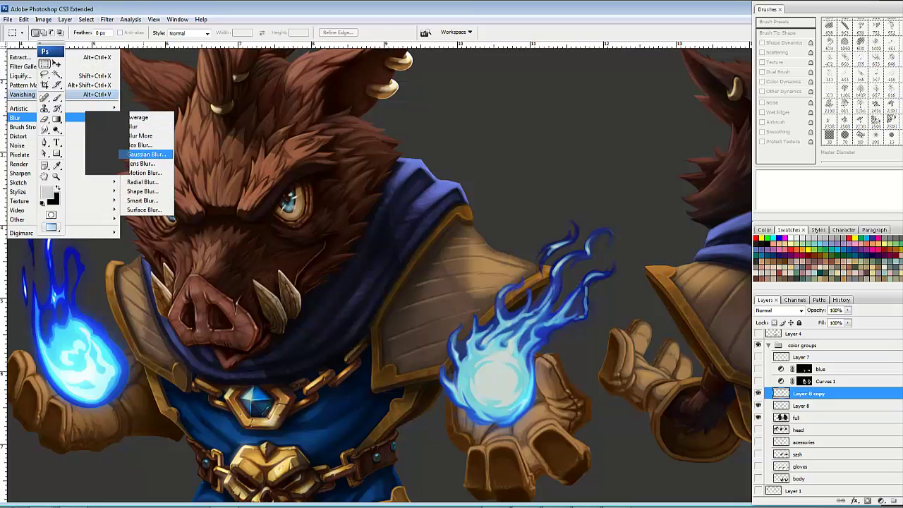
{"action": "mouse_move", "coordinate": [219, 279]}
{"action": "left_mouse_down"}
{"action": "mouse_move", "coordinate": [255, 276]}
{"action": "mouse_move", "coordinate": [232, 274]}
{"action": "left_mouse_up"}
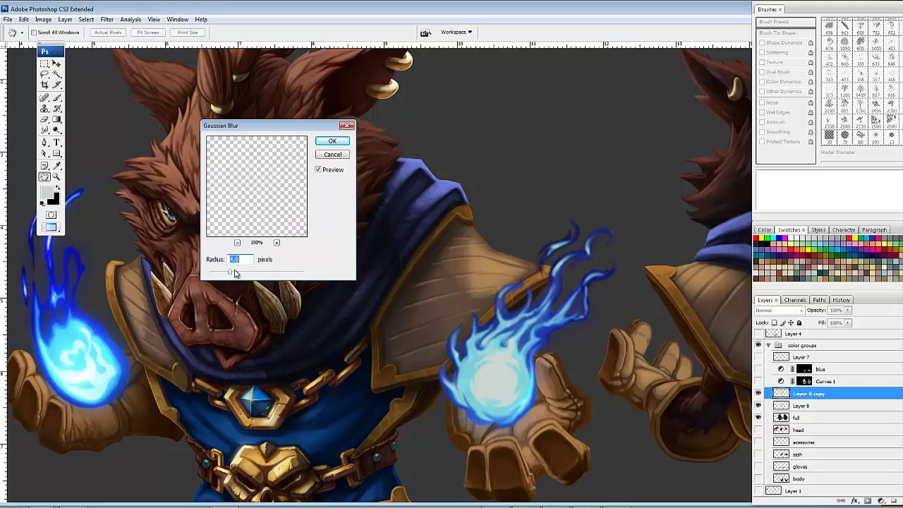
{"action": "left_click", "coordinate": [332, 141]}
Step: Try several blend modes on the blurred flame copy and settle on Linear Dodge (Add)
{"action": "left_click", "coordinate": [802, 311]}
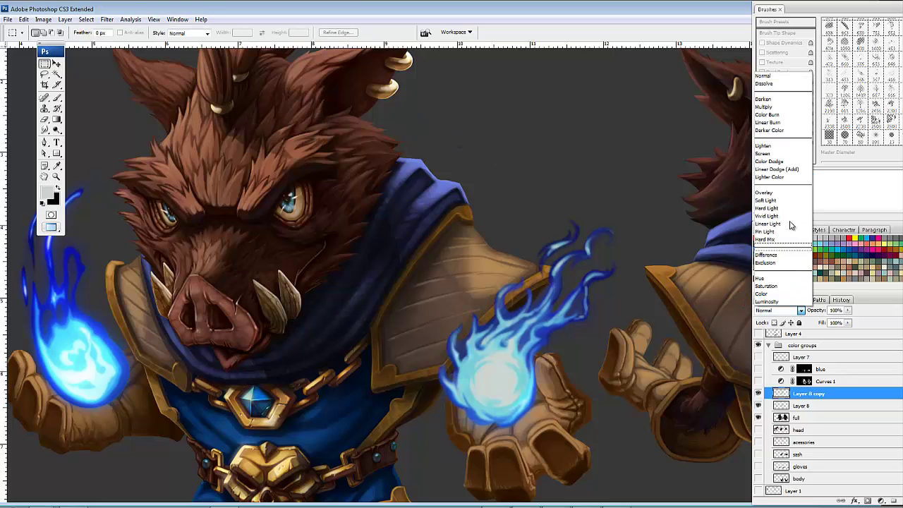
{"action": "left_click", "coordinate": [779, 200]}
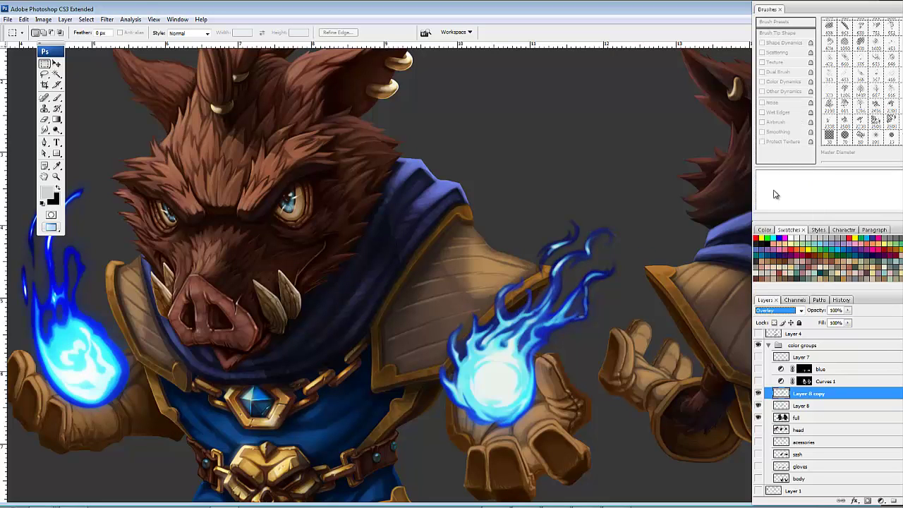
{"action": "key", "text": "Up"}
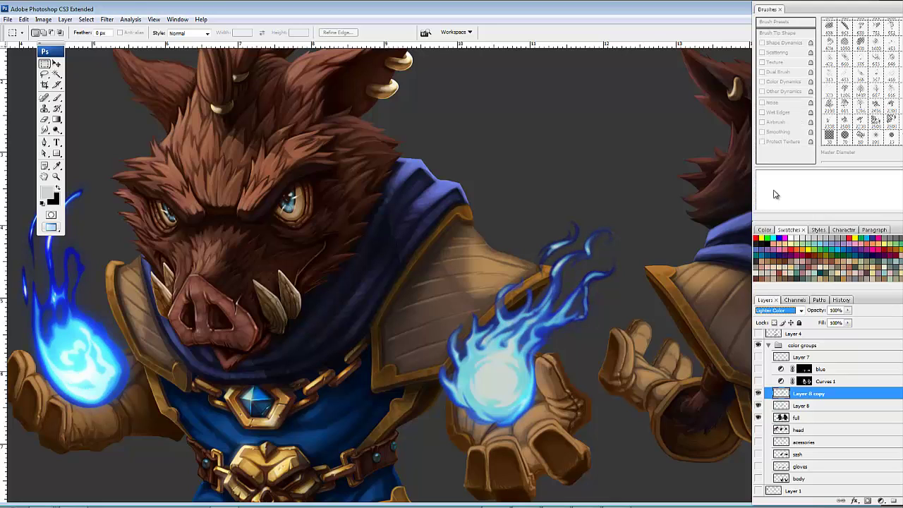
{"action": "key", "text": "Up"}
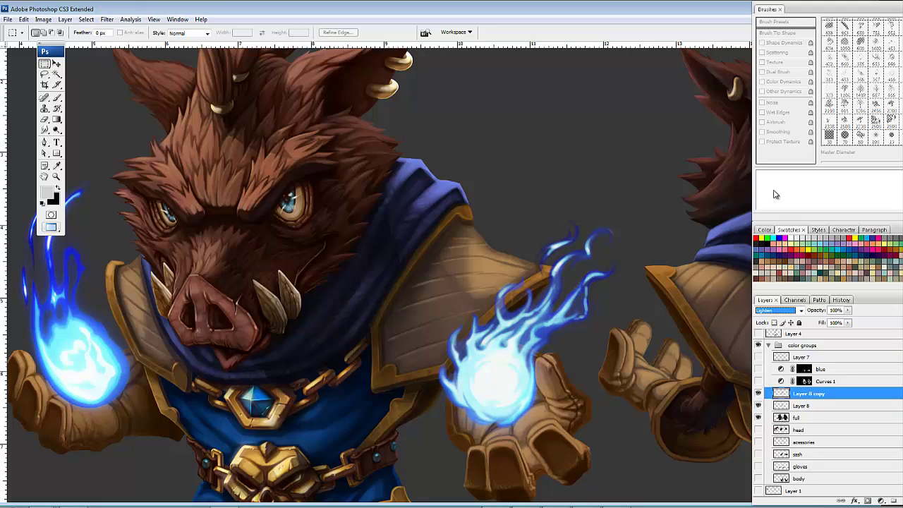
{"action": "key", "text": "Up"}
{"action": "key", "text": "Up"}
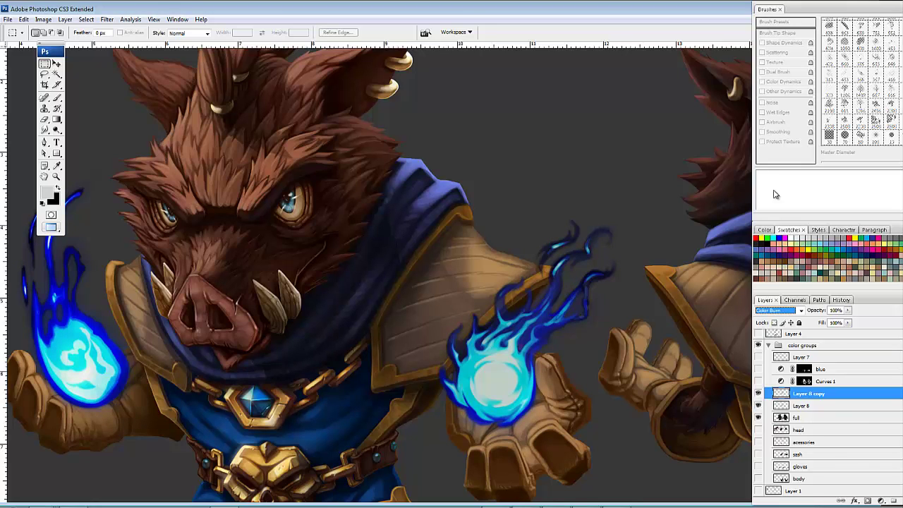
{"action": "key", "text": "Down"}
{"action": "key", "text": "Down"}
{"action": "key", "text": "Down"}
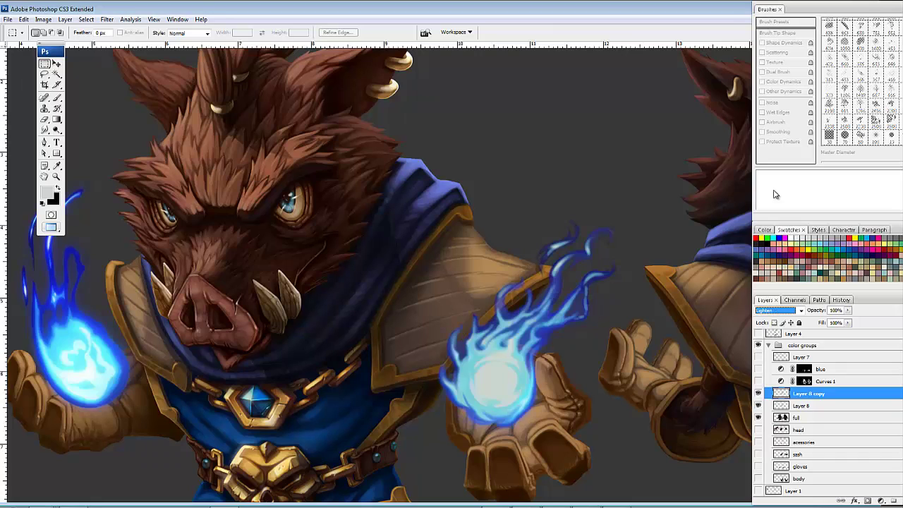
{"action": "key", "text": "Down"}
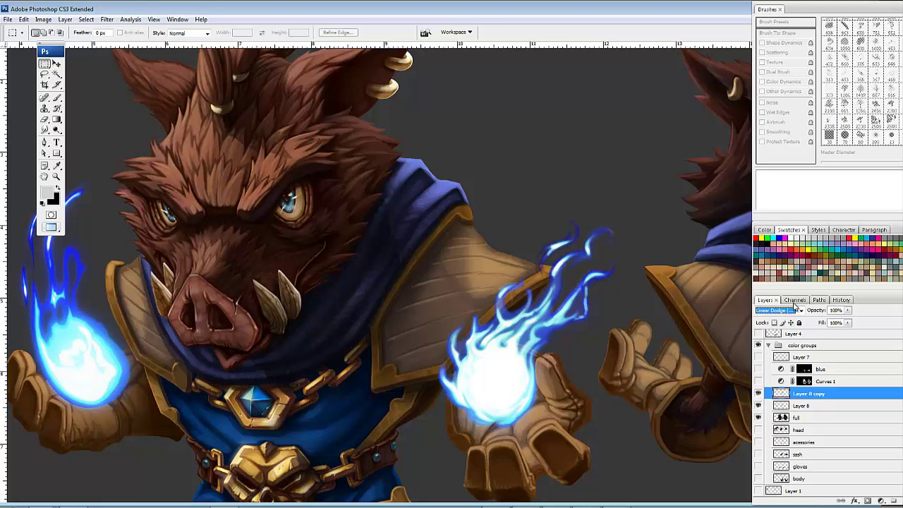
Step: Lower the blurred copy's opacity to 48% and compare the flames with the copy hidden and shown
{"action": "left_click", "coordinate": [848, 310]}
{"action": "left_click_drag", "start_coordinate": [850, 322], "coordinate": [822, 323]}
{"action": "left_click", "coordinate": [758, 393]}
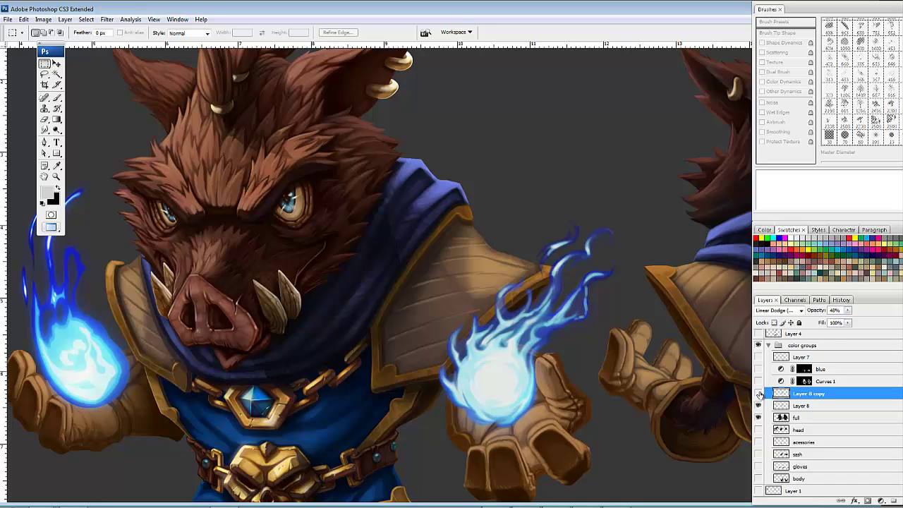
{"action": "left_click", "coordinate": [758, 393]}
{"action": "left_click", "coordinate": [758, 393]}
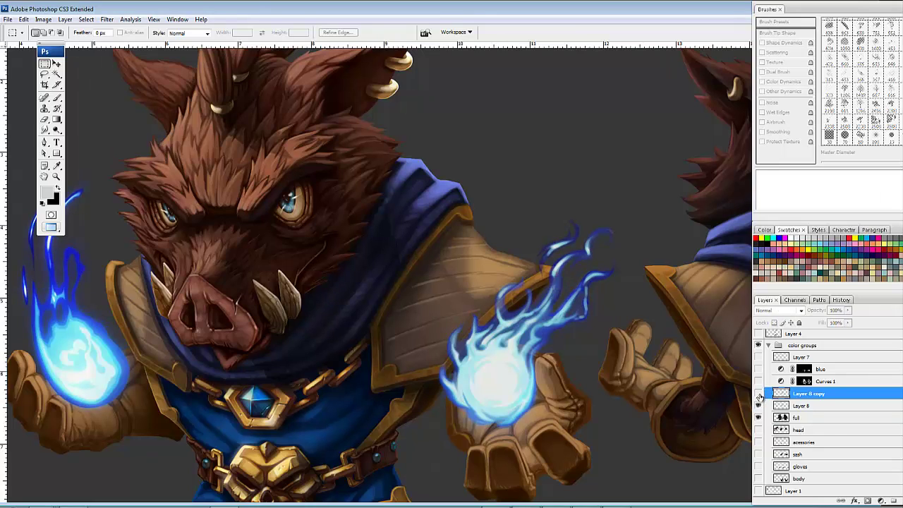
{"action": "left_click", "coordinate": [758, 393]}
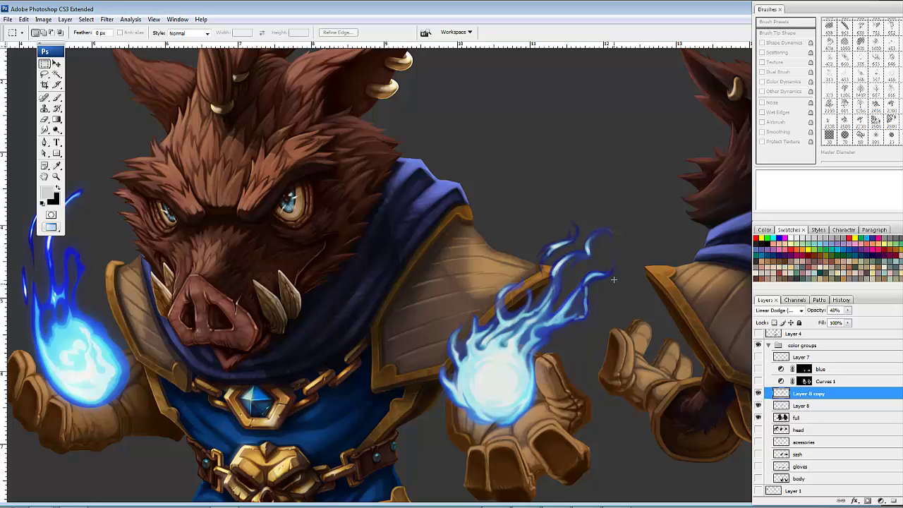
Step: Compare the whole character with and without the blurred flame copy, and delete that copy
{"action": "key", "text": "ctrl+minus"}
{"action": "key", "text": "ctrl+minus"}
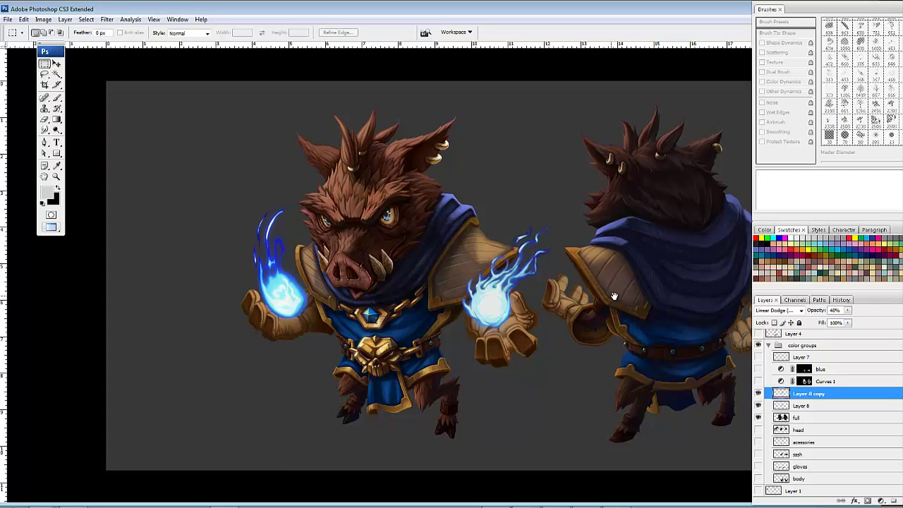
{"action": "left_click_drag", "start_coordinate": [614, 296], "coordinate": [575, 344]}
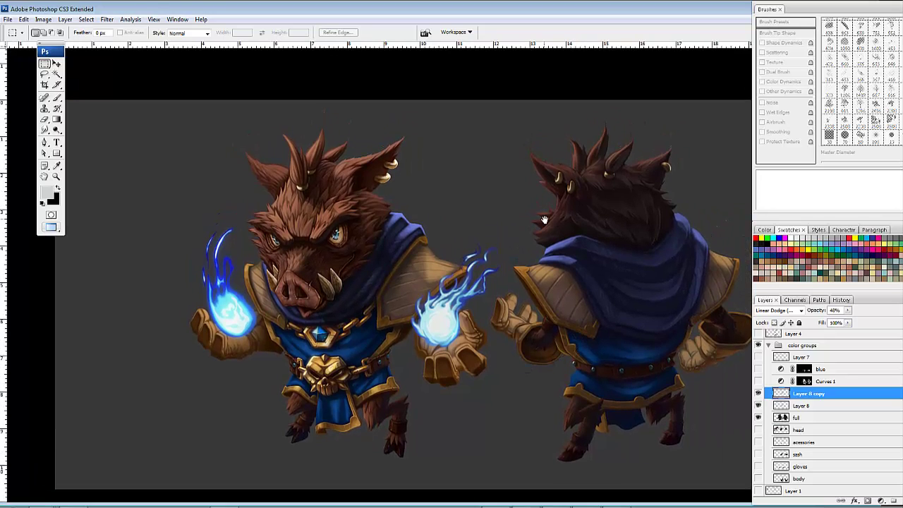
{"action": "left_click_drag", "start_coordinate": [497, 351], "coordinate": [525, 373]}
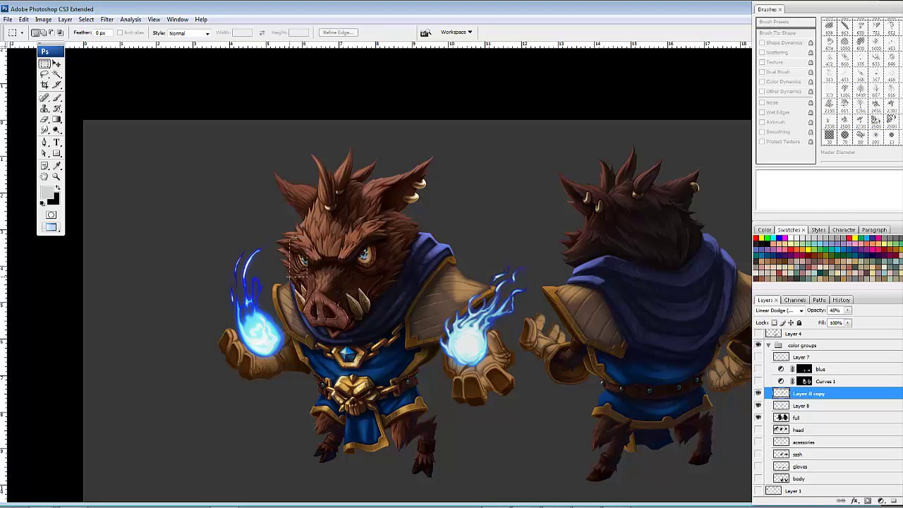
{"action": "left_click_drag", "start_coordinate": [514, 342], "coordinate": [491, 313]}
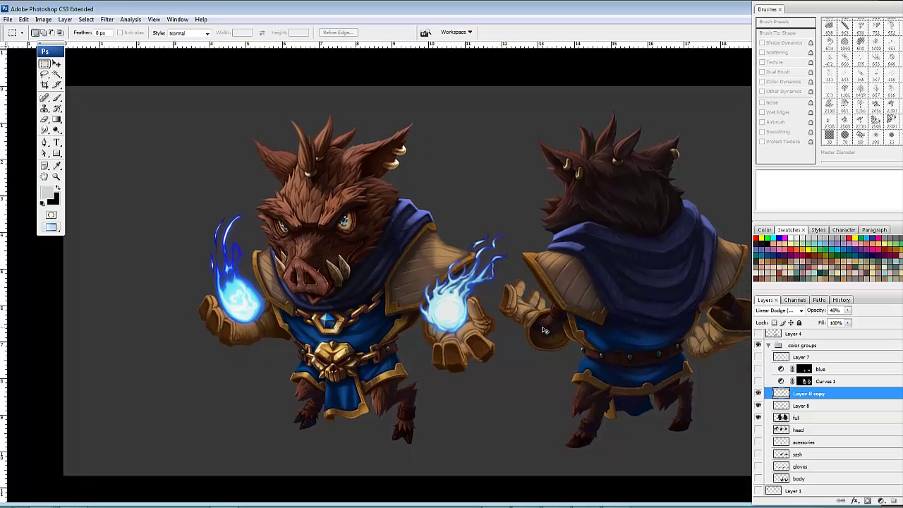
{"action": "key", "text": "ctrl+plus"}
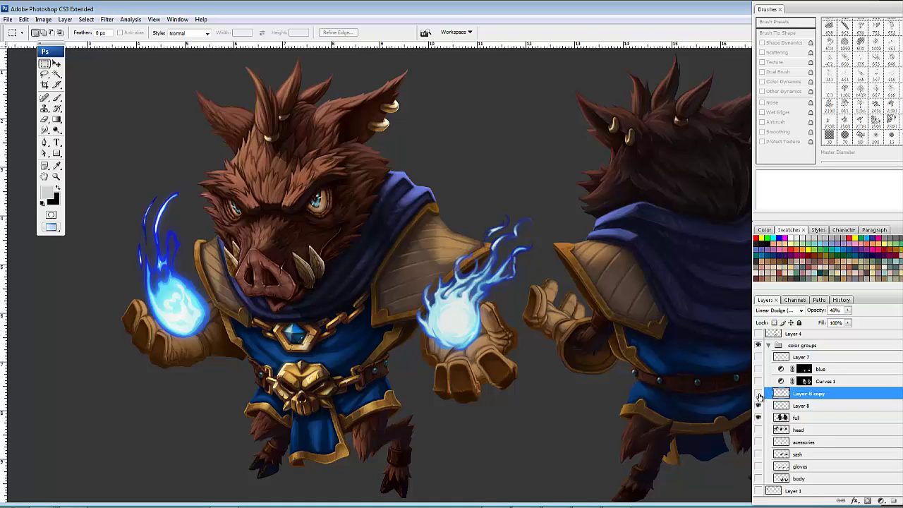
{"action": "left_click", "coordinate": [759, 395]}
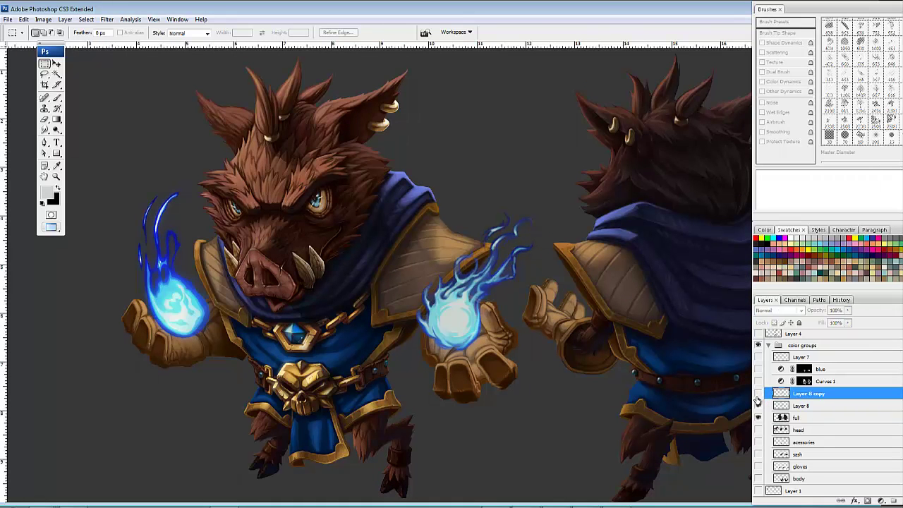
{"action": "left_click", "coordinate": [759, 393]}
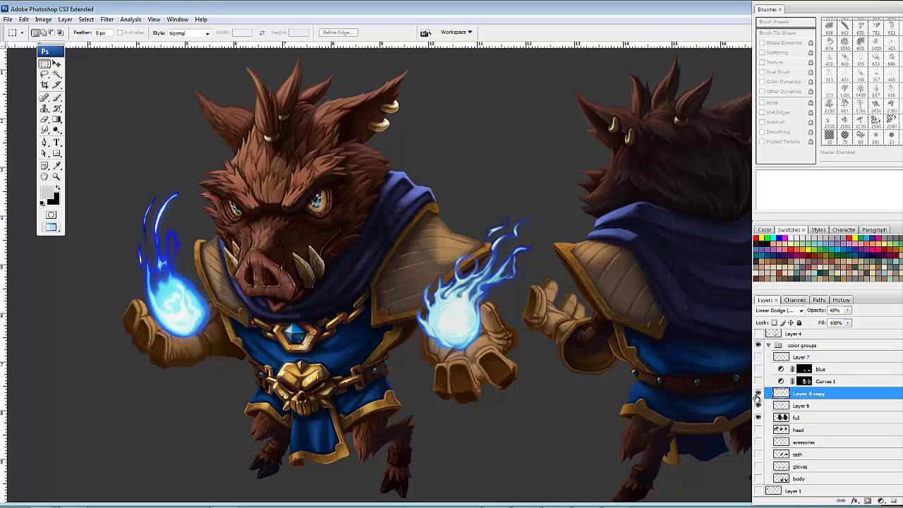
{"action": "left_click_drag", "start_coordinate": [846, 394], "coordinate": [902, 500]}
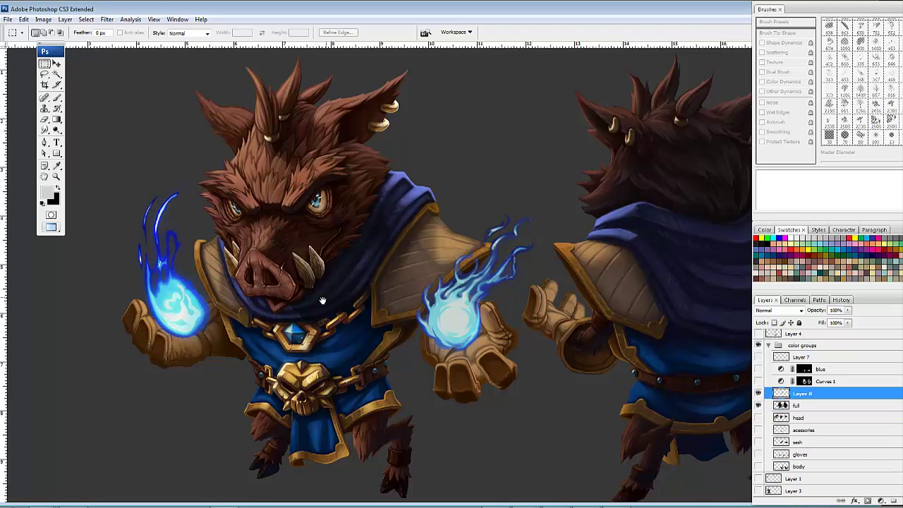
Step: Paint a thick blue ring over the right-hand fireball with a size 70 brush, darkening its outer rim with blue sampled from the flame
{"action": "left_click_drag", "start_coordinate": [359, 308], "coordinate": [451, 345]}
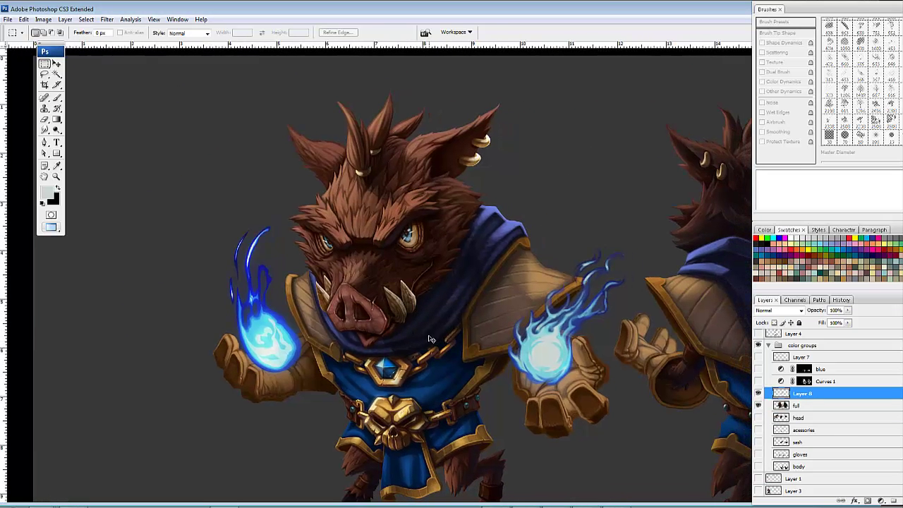
{"action": "key", "text": "ctrl+plus"}
{"action": "key", "text": "ctrl+plus"}
{"action": "left_click_drag", "start_coordinate": [359, 330], "coordinate": [539, 308]}
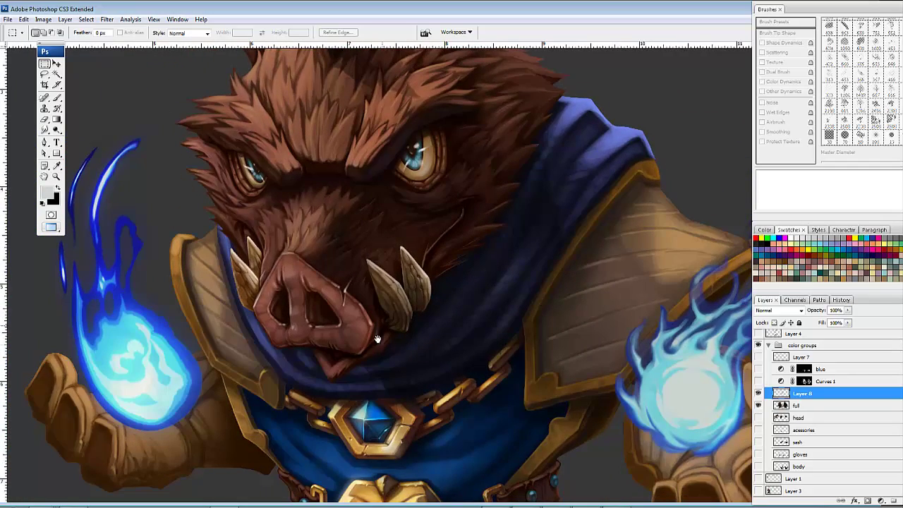
{"action": "mouse_move", "coordinate": [378, 340]}
{"action": "left_mouse_down"}
{"action": "mouse_move", "coordinate": [481, 345]}
{"action": "mouse_move", "coordinate": [362, 338]}
{"action": "mouse_move", "coordinate": [378, 355]}
{"action": "mouse_move", "coordinate": [542, 349]}
{"action": "mouse_move", "coordinate": [496, 335]}
{"action": "left_mouse_up"}
{"action": "key", "text": "b"}
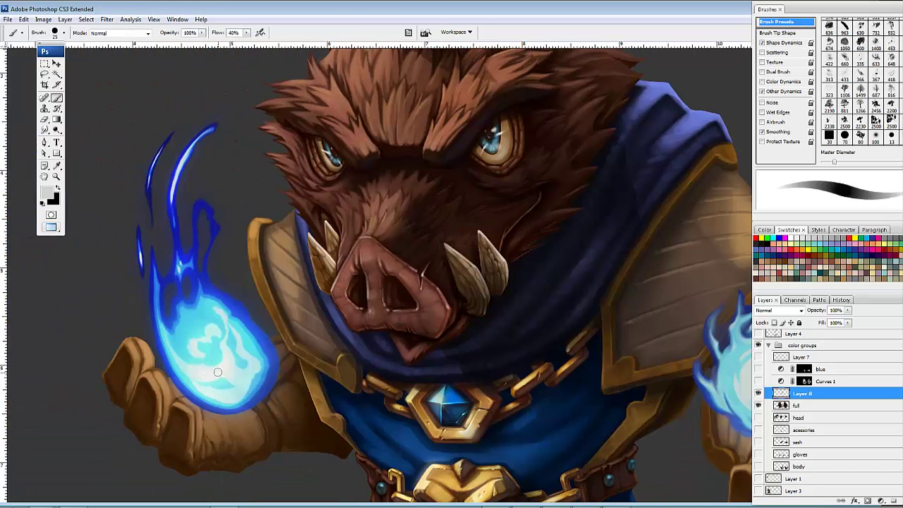
{"action": "key", "text": "bracketright"}
{"action": "key", "text": "bracketright"}
{"action": "key", "text": "bracketright"}
{"action": "key", "text": "bracketright"}
{"action": "key", "text": "bracketright"}
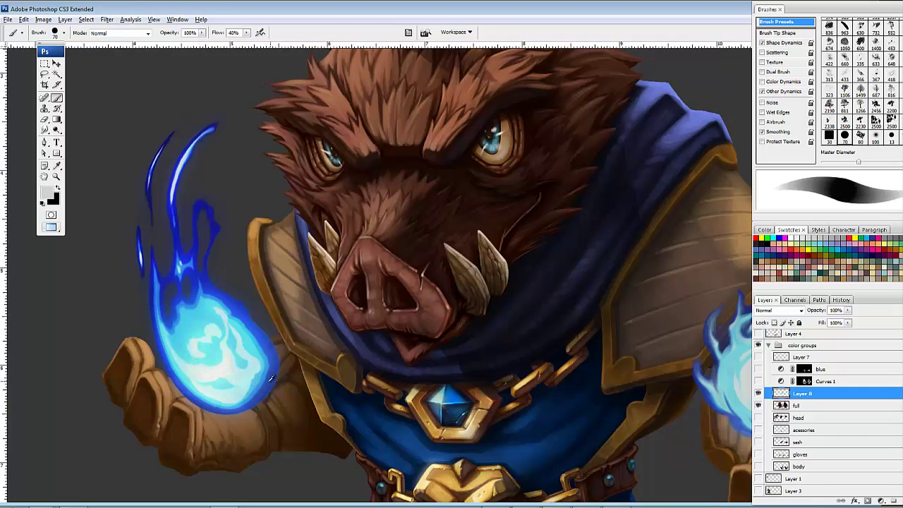
{"action": "left_click", "coordinate": [271, 378], "text": "alt"}
{"action": "mouse_move", "coordinate": [265, 386]}
{"action": "left_mouse_down"}
{"action": "mouse_move", "coordinate": [192, 384]}
{"action": "mouse_move", "coordinate": [172, 368]}
{"action": "mouse_move", "coordinate": [208, 330]}
{"action": "mouse_move", "coordinate": [188, 323]}
{"action": "mouse_move", "coordinate": [268, 372]}
{"action": "mouse_move", "coordinate": [192, 316]}
{"action": "mouse_move", "coordinate": [236, 403]}
{"action": "mouse_move", "coordinate": [267, 353]}
{"action": "mouse_move", "coordinate": [213, 395]}
{"action": "mouse_move", "coordinate": [274, 362]}
{"action": "mouse_move", "coordinate": [196, 322]}
{"action": "mouse_move", "coordinate": [184, 393]}
{"action": "mouse_move", "coordinate": [225, 338]}
{"action": "left_mouse_up"}
{"action": "left_click", "coordinate": [171, 270], "text": "alt"}
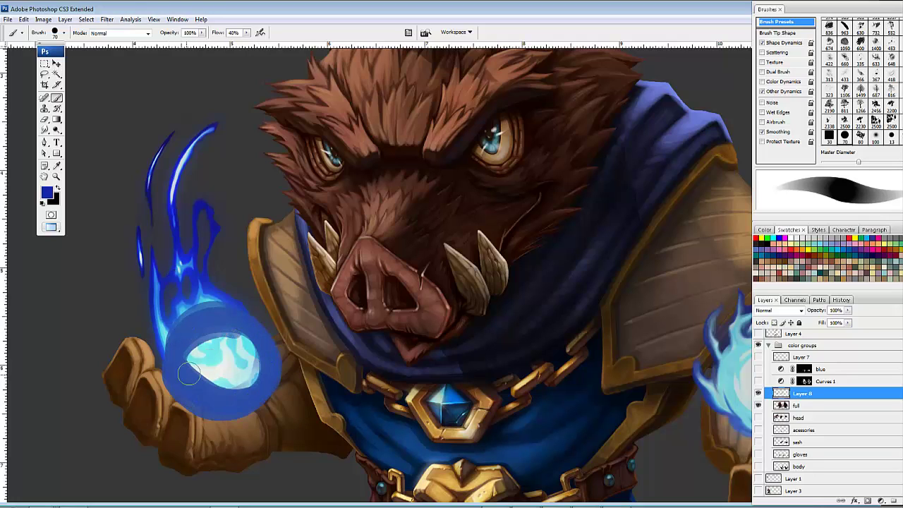
{"action": "mouse_move", "coordinate": [189, 374]}
{"action": "left_mouse_down"}
{"action": "mouse_move", "coordinate": [253, 325]}
{"action": "mouse_move", "coordinate": [176, 343]}
{"action": "mouse_move", "coordinate": [227, 384]}
{"action": "mouse_move", "coordinate": [182, 391]}
{"action": "mouse_move", "coordinate": [269, 374]}
{"action": "mouse_move", "coordinate": [227, 412]}
{"action": "left_mouse_up"}
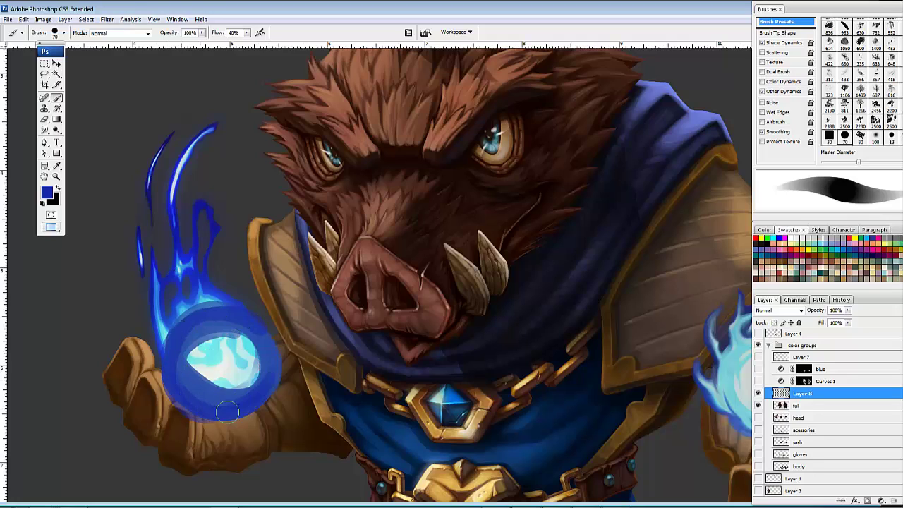
Step: Fill the inside of the blue ring with a sampled cyan disc and a round near-white core, evening out the cyan band
{"action": "left_click", "coordinate": [216, 366], "text": "alt"}
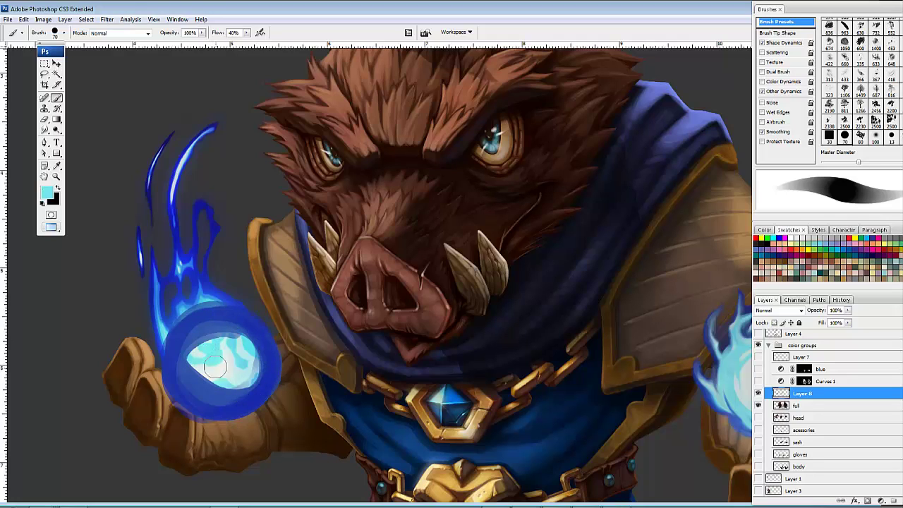
{"action": "mouse_move", "coordinate": [216, 365]}
{"action": "left_mouse_down"}
{"action": "mouse_move", "coordinate": [201, 333]}
{"action": "mouse_move", "coordinate": [187, 366]}
{"action": "mouse_move", "coordinate": [243, 388]}
{"action": "mouse_move", "coordinate": [256, 356]}
{"action": "mouse_move", "coordinate": [197, 356]}
{"action": "mouse_move", "coordinate": [256, 370]}
{"action": "mouse_move", "coordinate": [235, 338]}
{"action": "mouse_move", "coordinate": [193, 356]}
{"action": "mouse_move", "coordinate": [207, 369]}
{"action": "mouse_move", "coordinate": [204, 355]}
{"action": "mouse_move", "coordinate": [211, 359]}
{"action": "mouse_move", "coordinate": [222, 378]}
{"action": "mouse_move", "coordinate": [230, 350]}
{"action": "left_mouse_up"}
{"action": "left_click", "coordinate": [225, 365], "text": "alt"}
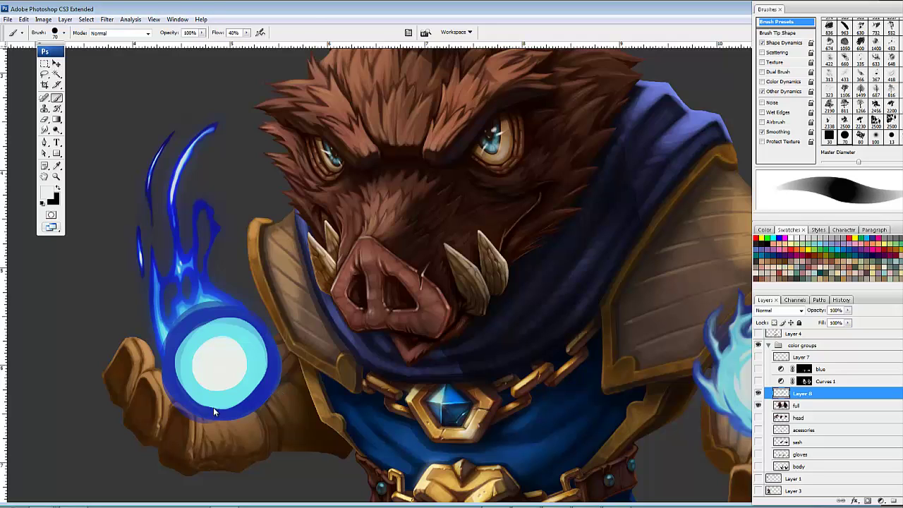
{"action": "left_click", "coordinate": [189, 353], "text": "alt"}
{"action": "mouse_move", "coordinate": [205, 326]}
{"action": "left_mouse_down"}
{"action": "mouse_move", "coordinate": [186, 376]}
{"action": "mouse_move", "coordinate": [226, 319]}
{"action": "left_mouse_up"}
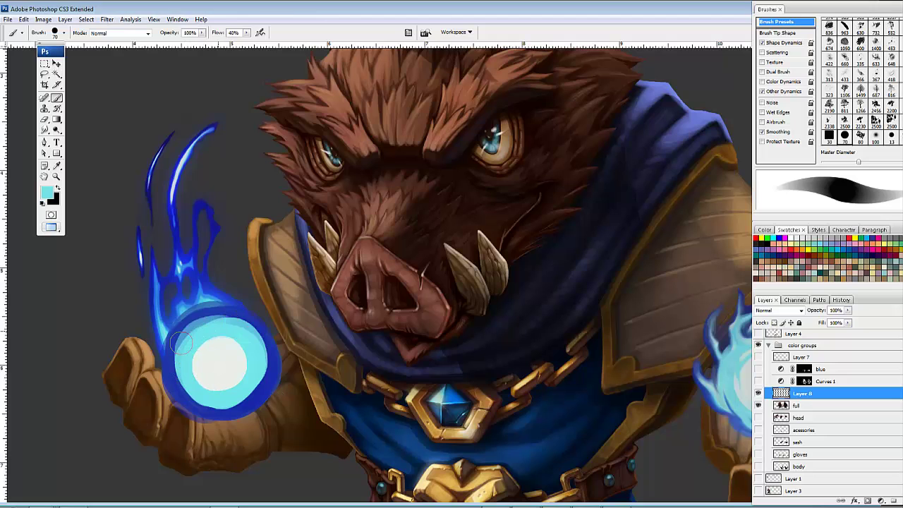
Step: Extend the cyan over the fireball's upper edge and broaden the flame tongues above it with sampled dark blue
{"action": "mouse_move", "coordinate": [181, 342]}
{"action": "left_mouse_down"}
{"action": "mouse_move", "coordinate": [179, 315]}
{"action": "mouse_move", "coordinate": [188, 327]}
{"action": "mouse_move", "coordinate": [218, 309]}
{"action": "mouse_move", "coordinate": [230, 318]}
{"action": "mouse_move", "coordinate": [186, 318]}
{"action": "mouse_move", "coordinate": [196, 357]}
{"action": "left_mouse_up"}
{"action": "left_click_drag", "start_coordinate": [260, 311], "coordinate": [291, 330]}
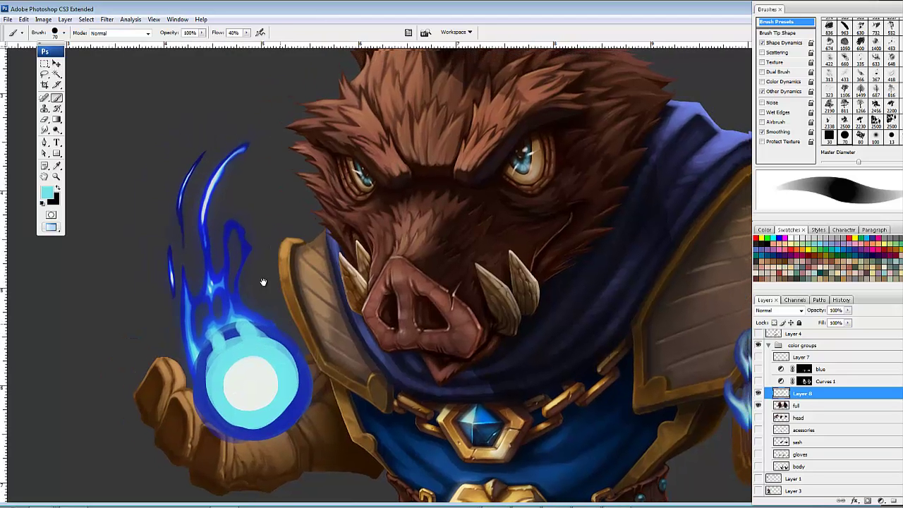
{"action": "left_click", "coordinate": [243, 244], "text": "alt"}
{"action": "mouse_move", "coordinate": [233, 153]}
{"action": "left_mouse_down"}
{"action": "mouse_move", "coordinate": [199, 236]}
{"action": "mouse_move", "coordinate": [213, 272]}
{"action": "mouse_move", "coordinate": [204, 222]}
{"action": "mouse_move", "coordinate": [221, 230]}
{"action": "mouse_move", "coordinate": [234, 315]}
{"action": "mouse_move", "coordinate": [176, 295]}
{"action": "mouse_move", "coordinate": [170, 259]}
{"action": "mouse_move", "coordinate": [188, 316]}
{"action": "left_mouse_up"}
{"action": "left_click_drag", "start_coordinate": [220, 286], "coordinate": [275, 287]}
{"action": "mouse_move", "coordinate": [245, 180]}
{"action": "left_mouse_down"}
{"action": "mouse_move", "coordinate": [235, 194]}
{"action": "mouse_move", "coordinate": [250, 174]}
{"action": "mouse_move", "coordinate": [229, 206]}
{"action": "left_mouse_up"}
{"action": "mouse_move", "coordinate": [377, 296]}
{"action": "left_mouse_down"}
{"action": "mouse_move", "coordinate": [335, 288]}
{"action": "mouse_move", "coordinate": [393, 329]}
{"action": "left_mouse_up"}
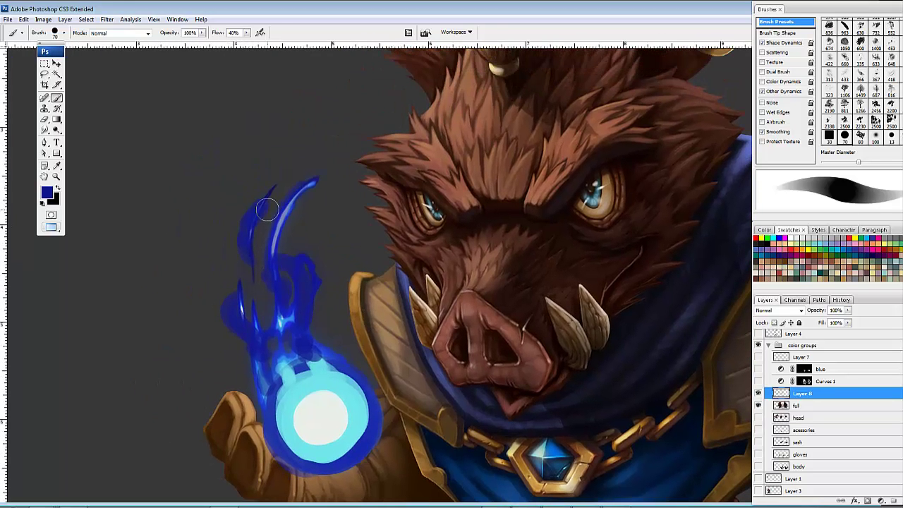
Step: Dab a sampled lighter blue into the flame tongues and paint out the bright streak in the tall tongue with blue
{"action": "left_click", "coordinate": [283, 327], "text": "alt"}
{"action": "left_click", "coordinate": [291, 320], "text": "alt"}
{"action": "left_click_drag", "start_coordinate": [258, 209], "coordinate": [246, 252]}
{"action": "left_click_drag", "start_coordinate": [227, 311], "coordinate": [250, 341]}
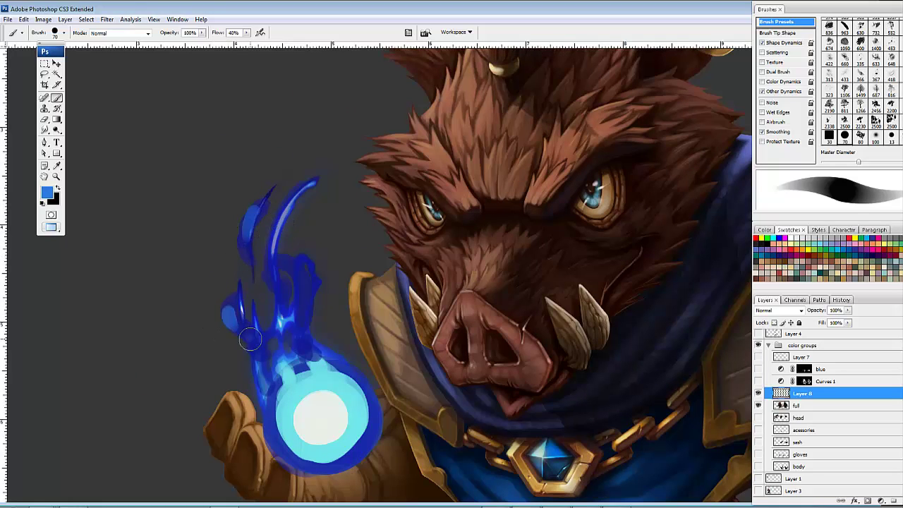
{"action": "left_click_drag", "start_coordinate": [303, 268], "coordinate": [298, 328]}
{"action": "mouse_move", "coordinate": [281, 262]}
{"action": "left_mouse_down"}
{"action": "mouse_move", "coordinate": [283, 271]}
{"action": "mouse_move", "coordinate": [298, 196]}
{"action": "left_mouse_up"}
{"action": "left_click", "coordinate": [290, 254], "text": "alt"}
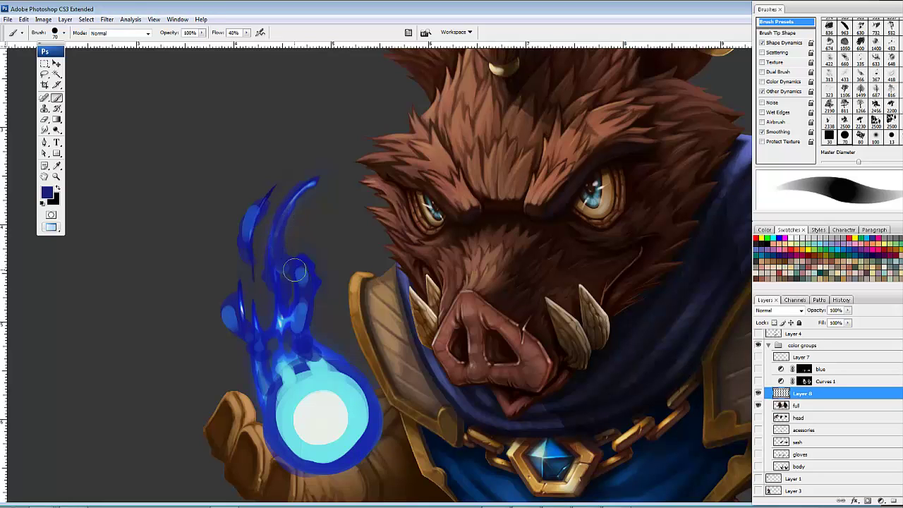
Step: Add a small dark blue wisp beside the tall tongue and smudge it into a detached flame with pointed ends
{"action": "left_click", "coordinate": [331, 248]}
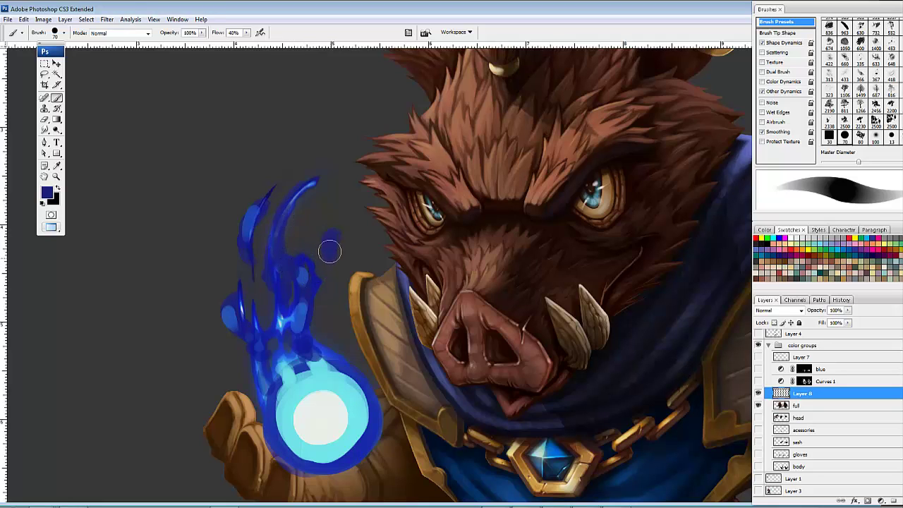
{"action": "key", "text": "e"}
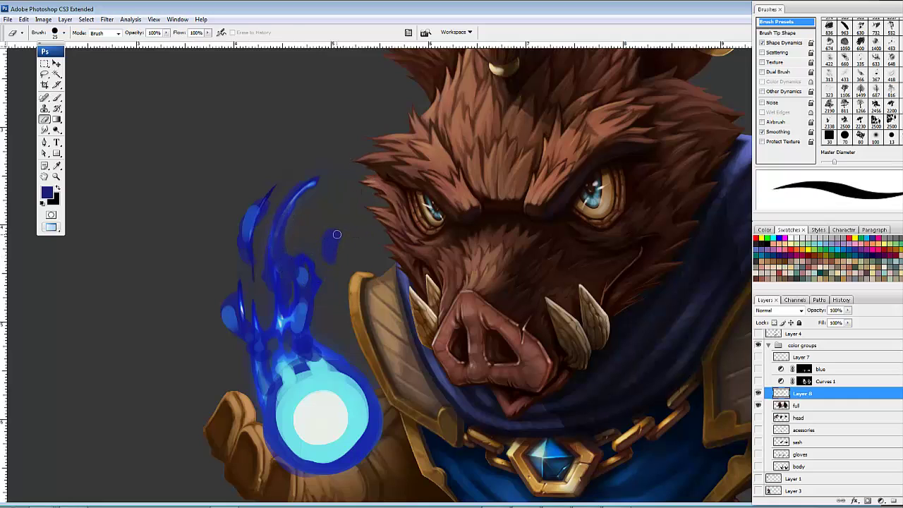
{"action": "key", "text": "r"}
{"action": "left_click_drag", "start_coordinate": [342, 227], "coordinate": [334, 256]}
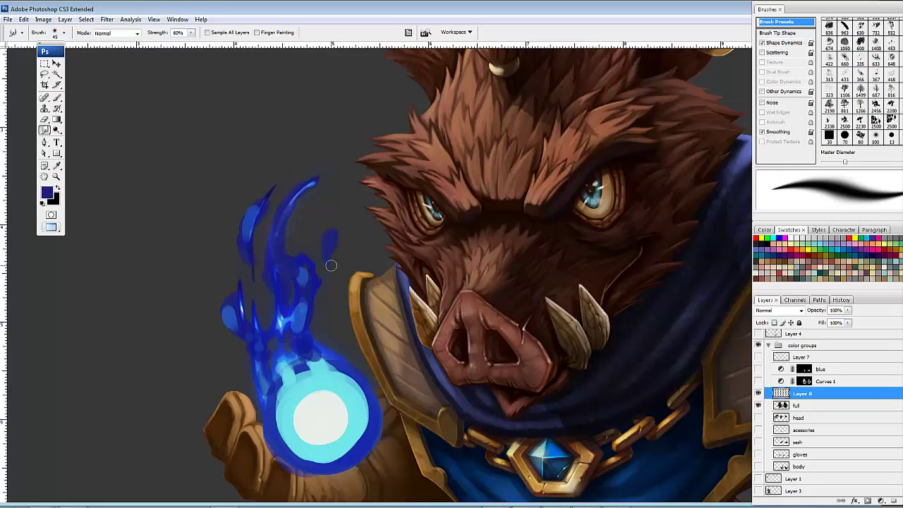
{"action": "mouse_move", "coordinate": [342, 223]}
{"action": "left_mouse_down"}
{"action": "mouse_move", "coordinate": [321, 245]}
{"action": "mouse_move", "coordinate": [335, 228]}
{"action": "mouse_move", "coordinate": [312, 239]}
{"action": "mouse_move", "coordinate": [321, 261]}
{"action": "mouse_move", "coordinate": [336, 266]}
{"action": "mouse_move", "coordinate": [347, 227]}
{"action": "left_mouse_up"}
{"action": "mouse_move", "coordinate": [325, 235]}
{"action": "left_mouse_down"}
{"action": "mouse_move", "coordinate": [355, 239]}
{"action": "mouse_move", "coordinate": [322, 196]}
{"action": "mouse_move", "coordinate": [353, 189]}
{"action": "mouse_move", "coordinate": [350, 182]}
{"action": "mouse_move", "coordinate": [338, 199]}
{"action": "left_mouse_up"}
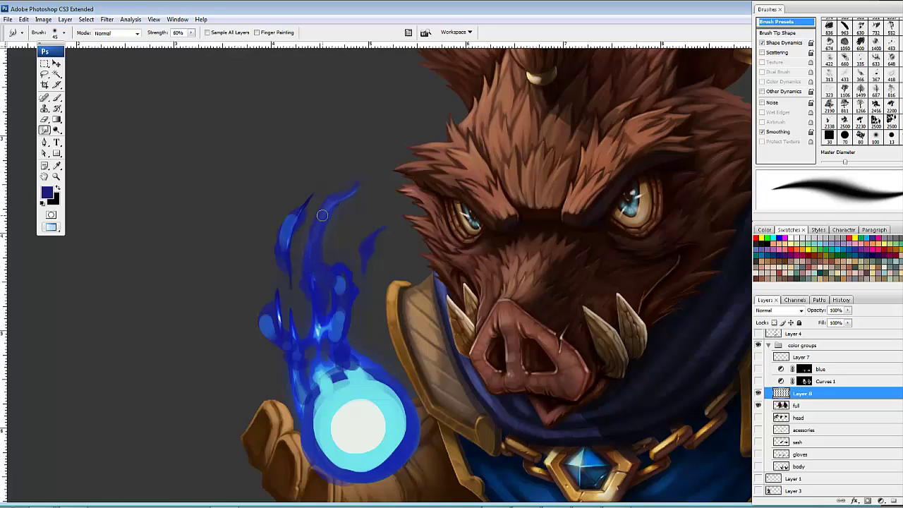
Step: Smudge the outer tongue beside the tall flame into a curved sliver with a tapered tip and lower end
{"action": "left_click_drag", "start_coordinate": [301, 215], "coordinate": [318, 189]}
{"action": "mouse_move", "coordinate": [298, 227]}
{"action": "left_mouse_down"}
{"action": "mouse_move", "coordinate": [305, 216]}
{"action": "mouse_move", "coordinate": [298, 236]}
{"action": "mouse_move", "coordinate": [329, 187]}
{"action": "mouse_move", "coordinate": [295, 222]}
{"action": "mouse_move", "coordinate": [316, 186]}
{"action": "left_mouse_up"}
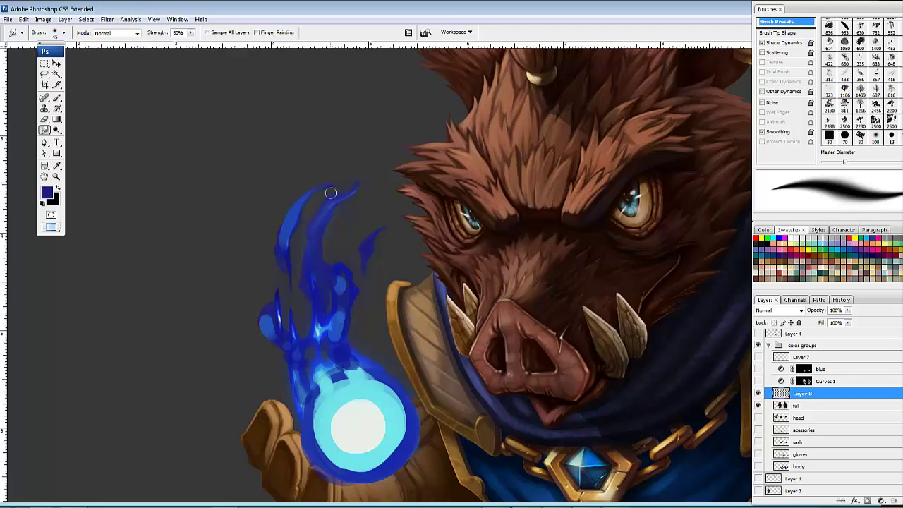
{"action": "left_click_drag", "start_coordinate": [285, 260], "coordinate": [285, 226]}
{"action": "left_click_drag", "start_coordinate": [293, 268], "coordinate": [296, 249]}
{"action": "mouse_move", "coordinate": [273, 257]}
{"action": "left_mouse_down"}
{"action": "mouse_move", "coordinate": [278, 226]}
{"action": "mouse_move", "coordinate": [298, 242]}
{"action": "left_mouse_up"}
Step: Erase rounded gaps and holes between the flame tongues above the fireball with a size 25 eraser
{"action": "key", "text": "e"}
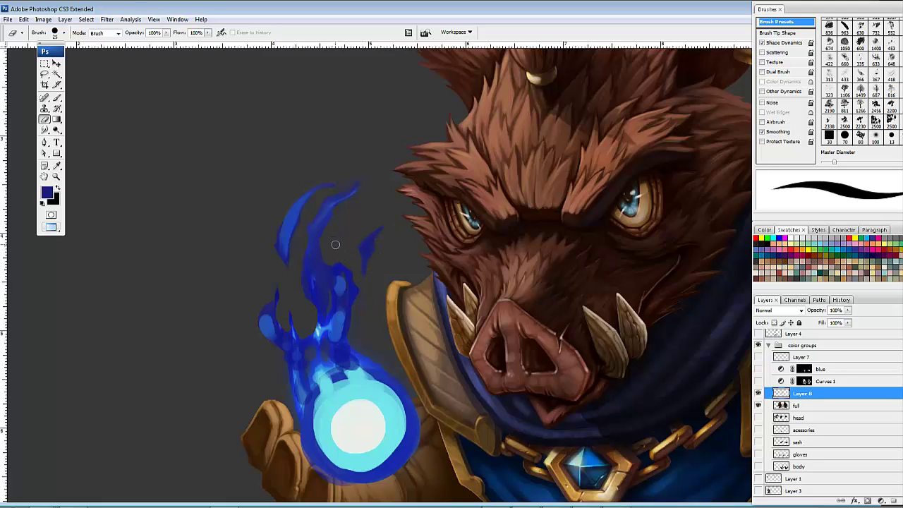
{"action": "left_click_drag", "start_coordinate": [369, 321], "coordinate": [364, 290]}
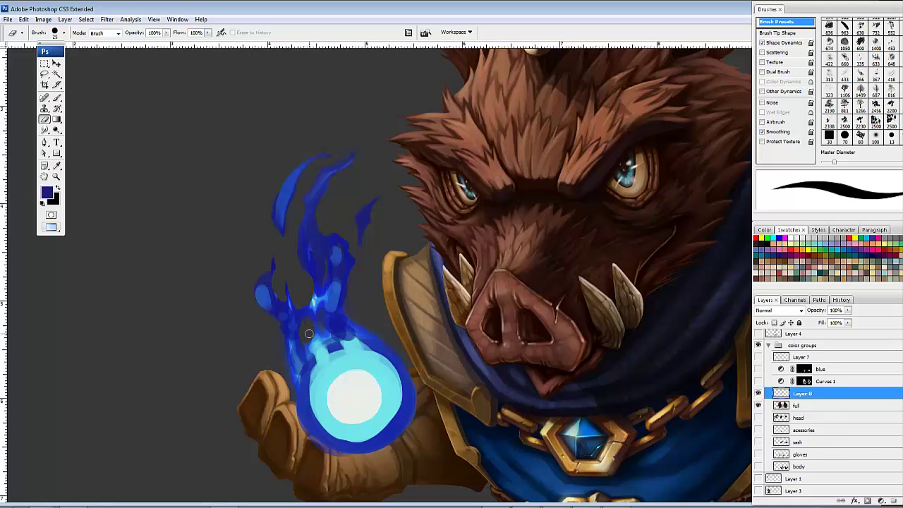
{"action": "left_click_drag", "start_coordinate": [303, 344], "coordinate": [327, 324]}
{"action": "left_click_drag", "start_coordinate": [324, 262], "coordinate": [323, 283]}
{"action": "left_click", "coordinate": [331, 284]}
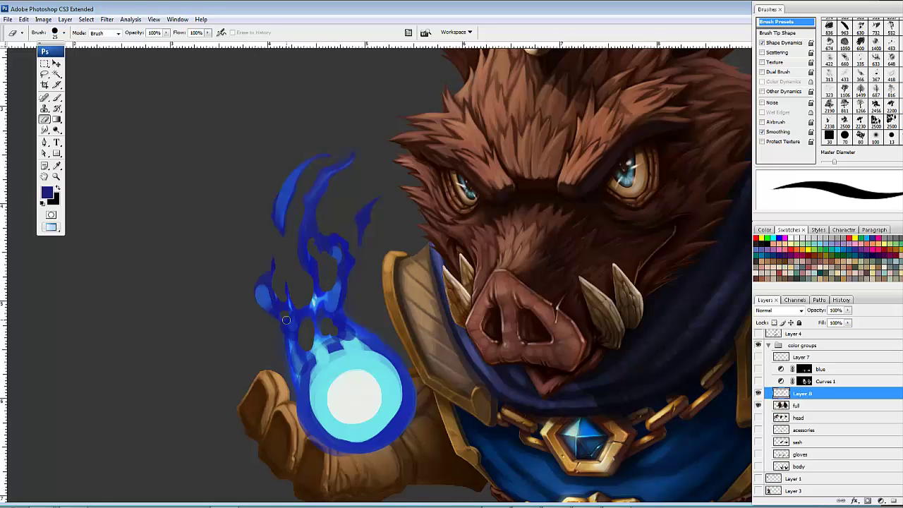
{"action": "mouse_move", "coordinate": [409, 344]}
{"action": "left_mouse_down"}
{"action": "mouse_move", "coordinate": [414, 332]}
{"action": "mouse_move", "coordinate": [344, 302]}
{"action": "mouse_move", "coordinate": [390, 335]}
{"action": "left_mouse_up"}
Step: Dab cyan sampled from the fireball into the tall, outer and lower tongues and the small detached wisp
{"action": "key", "text": "b"}
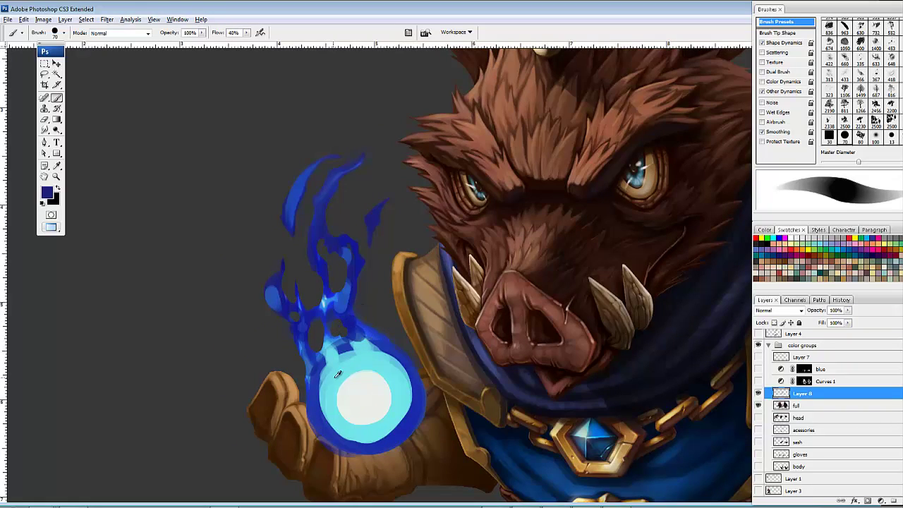
{"action": "left_click", "coordinate": [335, 352], "text": "alt"}
{"action": "left_click_drag", "start_coordinate": [330, 301], "coordinate": [345, 301]}
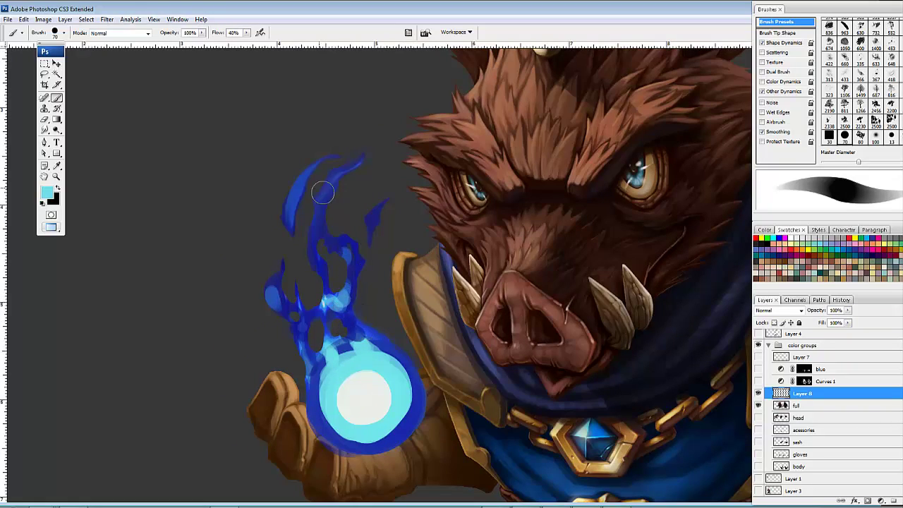
{"action": "left_click_drag", "start_coordinate": [315, 256], "coordinate": [327, 188]}
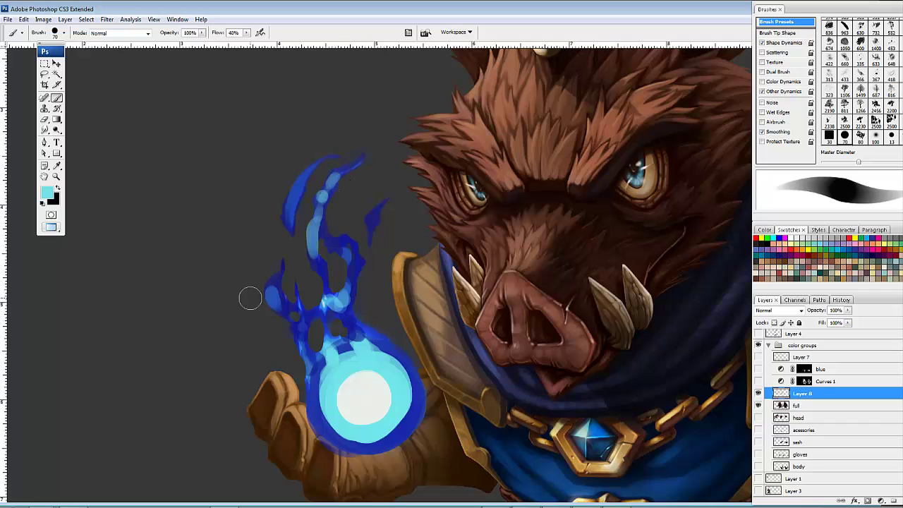
{"action": "left_click", "coordinate": [276, 301]}
{"action": "mouse_move", "coordinate": [276, 300]}
{"action": "left_mouse_down"}
{"action": "mouse_move", "coordinate": [298, 315]}
{"action": "mouse_move", "coordinate": [309, 365]}
{"action": "left_mouse_up"}
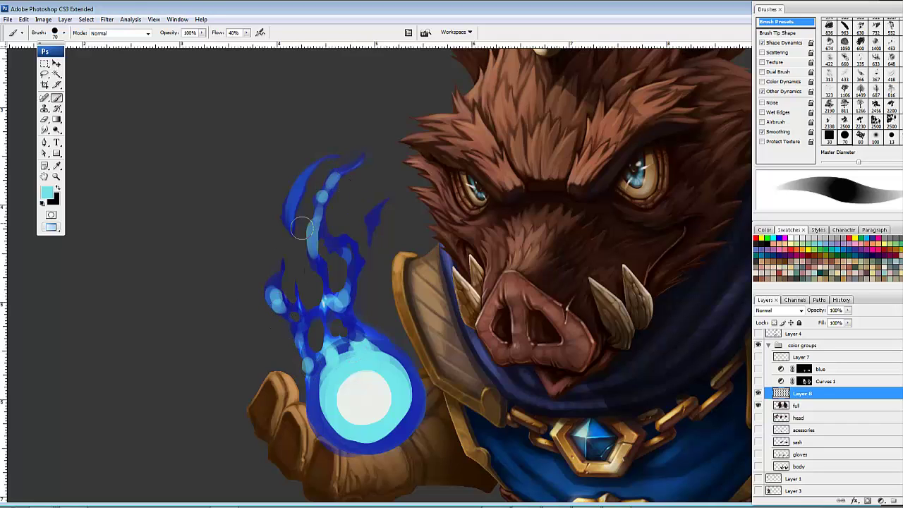
{"action": "left_click", "coordinate": [373, 219]}
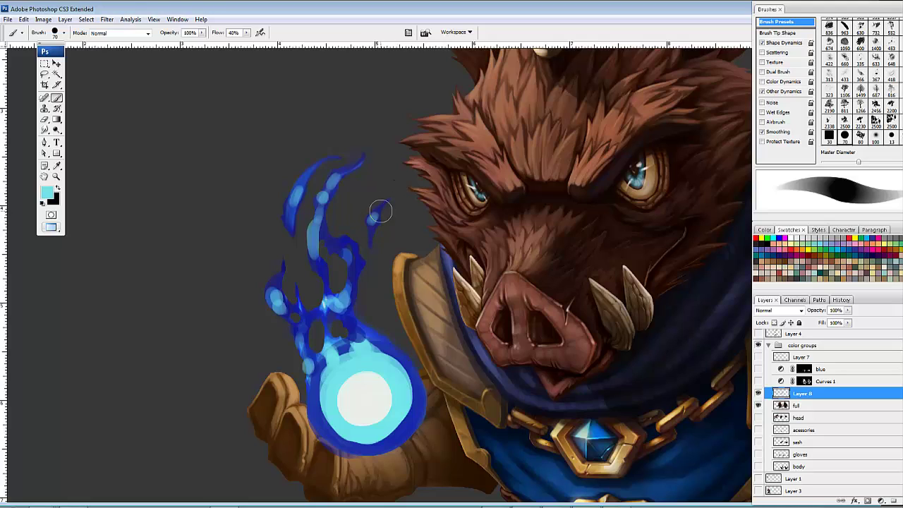
Step: Enlarge the smudge brush, set its strength to 80% and blend the base of the flames into the fireball
{"action": "key", "text": "r"}
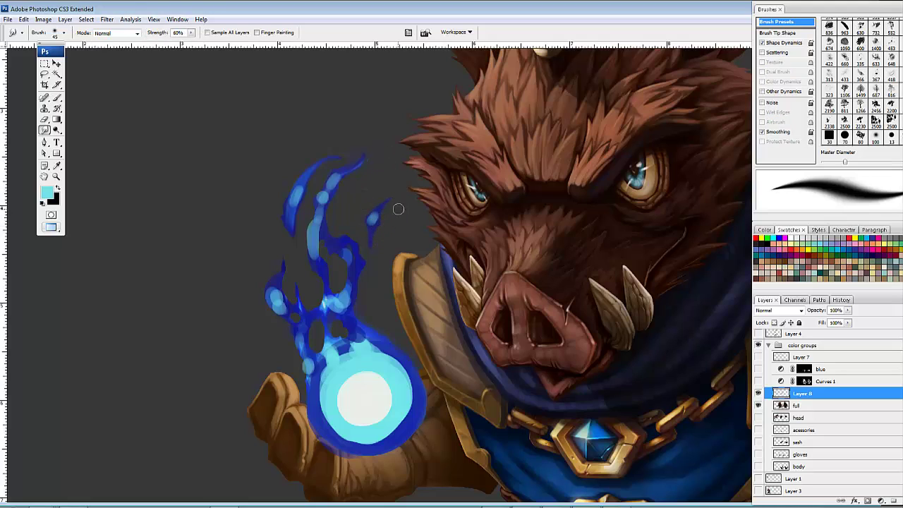
{"action": "key", "text": "bracketright"}
{"action": "key", "text": "bracketright"}
{"action": "key", "text": "bracketright"}
{"action": "key", "text": "bracketright"}
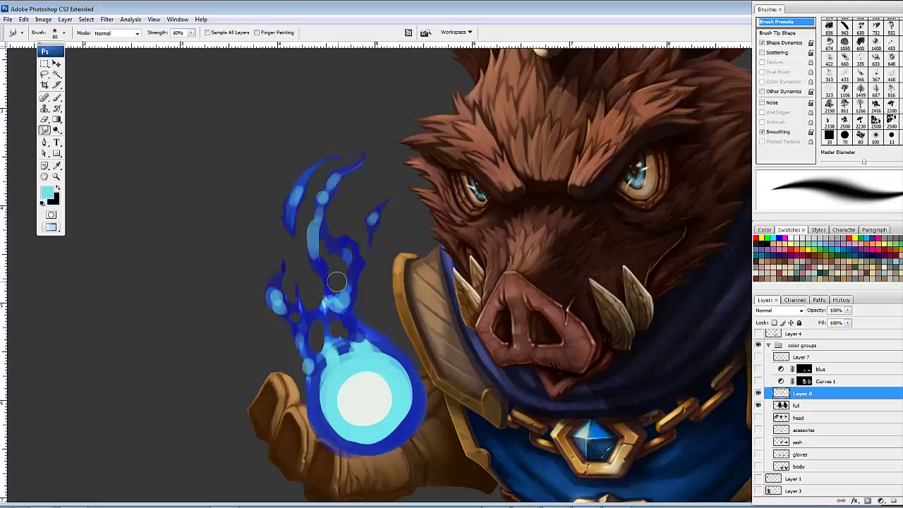
{"action": "key", "text": "bracketright"}
{"action": "key", "text": "bracketright"}
{"action": "key", "text": "bracketright"}
{"action": "key", "text": "bracketright"}
{"action": "key", "text": "bracketleft"}
{"action": "key", "text": "bracketleft"}
{"action": "key", "text": "8"}
{"action": "mouse_move", "coordinate": [324, 291]}
{"action": "left_mouse_down"}
{"action": "mouse_move", "coordinate": [327, 333]}
{"action": "mouse_move", "coordinate": [348, 333]}
{"action": "mouse_move", "coordinate": [338, 337]}
{"action": "mouse_move", "coordinate": [344, 325]}
{"action": "mouse_move", "coordinate": [332, 307]}
{"action": "mouse_move", "coordinate": [313, 367]}
{"action": "mouse_move", "coordinate": [304, 325]}
{"action": "mouse_move", "coordinate": [315, 376]}
{"action": "mouse_move", "coordinate": [303, 345]}
{"action": "mouse_move", "coordinate": [309, 295]}
{"action": "mouse_move", "coordinate": [317, 310]}
{"action": "mouse_move", "coordinate": [304, 319]}
{"action": "mouse_move", "coordinate": [319, 355]}
{"action": "mouse_move", "coordinate": [312, 343]}
{"action": "mouse_move", "coordinate": [320, 346]}
{"action": "mouse_move", "coordinate": [308, 319]}
{"action": "mouse_move", "coordinate": [302, 335]}
{"action": "mouse_move", "coordinate": [310, 315]}
{"action": "mouse_move", "coordinate": [320, 322]}
{"action": "mouse_move", "coordinate": [313, 314]}
{"action": "mouse_move", "coordinate": [299, 334]}
{"action": "mouse_move", "coordinate": [314, 309]}
{"action": "mouse_move", "coordinate": [307, 309]}
{"action": "mouse_move", "coordinate": [300, 361]}
{"action": "mouse_move", "coordinate": [308, 368]}
{"action": "mouse_move", "coordinate": [304, 315]}
{"action": "mouse_move", "coordinate": [309, 369]}
{"action": "mouse_move", "coordinate": [301, 339]}
{"action": "mouse_move", "coordinate": [302, 358]}
{"action": "mouse_move", "coordinate": [320, 416]}
{"action": "mouse_move", "coordinate": [312, 370]}
{"action": "mouse_move", "coordinate": [313, 393]}
{"action": "left_mouse_up"}
Step: Reduce the smudge brush to size 50 and swirl the fireball's blue ring, cyan band and white core together
{"action": "key", "text": "bracketleft"}
{"action": "key", "text": "bracketleft"}
{"action": "key", "text": "bracketleft"}
{"action": "key", "text": "bracketleft"}
{"action": "key", "text": "bracketleft"}
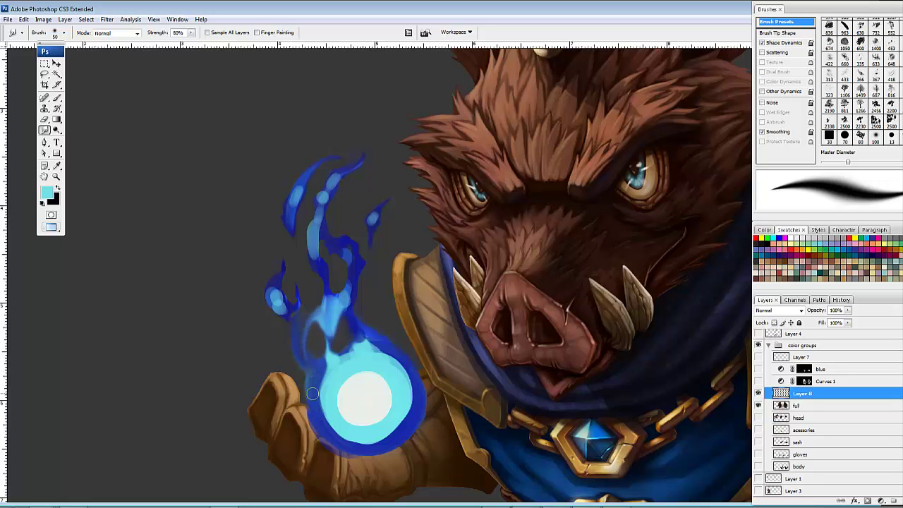
{"action": "left_click_drag", "start_coordinate": [509, 329], "coordinate": [458, 330]}
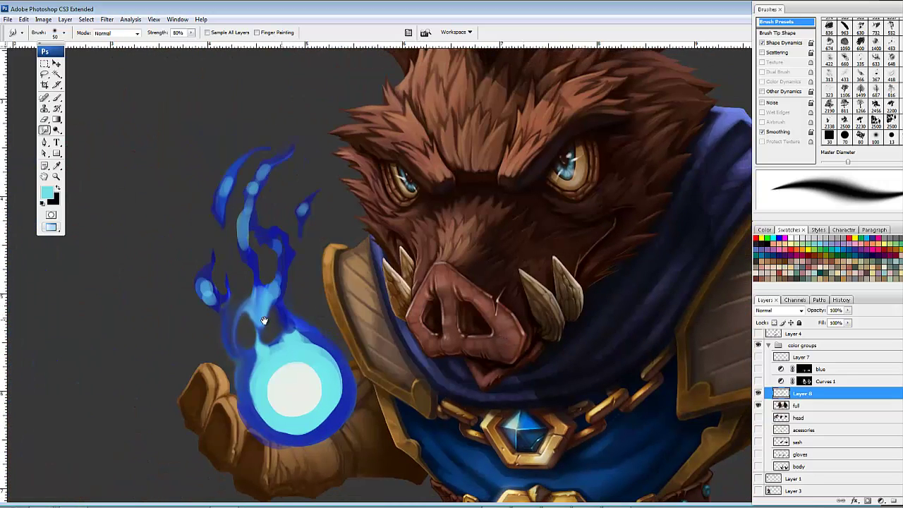
{"action": "left_click_drag", "start_coordinate": [263, 321], "coordinate": [260, 324]}
{"action": "mouse_move", "coordinate": [238, 373]}
{"action": "left_mouse_down"}
{"action": "mouse_move", "coordinate": [251, 420]}
{"action": "mouse_move", "coordinate": [245, 369]}
{"action": "mouse_move", "coordinate": [251, 429]}
{"action": "mouse_move", "coordinate": [231, 407]}
{"action": "mouse_move", "coordinate": [249, 436]}
{"action": "mouse_move", "coordinate": [270, 448]}
{"action": "mouse_move", "coordinate": [239, 429]}
{"action": "mouse_move", "coordinate": [277, 449]}
{"action": "mouse_move", "coordinate": [292, 442]}
{"action": "mouse_move", "coordinate": [275, 433]}
{"action": "mouse_move", "coordinate": [297, 441]}
{"action": "mouse_move", "coordinate": [279, 438]}
{"action": "mouse_move", "coordinate": [307, 433]}
{"action": "mouse_move", "coordinate": [345, 401]}
{"action": "mouse_move", "coordinate": [333, 421]}
{"action": "mouse_move", "coordinate": [305, 432]}
{"action": "mouse_move", "coordinate": [340, 396]}
{"action": "mouse_move", "coordinate": [320, 415]}
{"action": "mouse_move", "coordinate": [338, 379]}
{"action": "mouse_move", "coordinate": [329, 419]}
{"action": "mouse_move", "coordinate": [334, 388]}
{"action": "mouse_move", "coordinate": [321, 424]}
{"action": "mouse_move", "coordinate": [293, 435]}
{"action": "mouse_move", "coordinate": [317, 424]}
{"action": "mouse_move", "coordinate": [335, 392]}
{"action": "mouse_move", "coordinate": [331, 372]}
{"action": "mouse_move", "coordinate": [334, 412]}
{"action": "mouse_move", "coordinate": [333, 369]}
{"action": "mouse_move", "coordinate": [311, 341]}
{"action": "mouse_move", "coordinate": [327, 371]}
{"action": "mouse_move", "coordinate": [288, 351]}
{"action": "mouse_move", "coordinate": [309, 352]}
{"action": "mouse_move", "coordinate": [267, 360]}
{"action": "mouse_move", "coordinate": [317, 359]}
{"action": "mouse_move", "coordinate": [307, 345]}
{"action": "mouse_move", "coordinate": [276, 349]}
{"action": "mouse_move", "coordinate": [299, 346]}
{"action": "mouse_move", "coordinate": [270, 353]}
{"action": "mouse_move", "coordinate": [313, 351]}
{"action": "mouse_move", "coordinate": [316, 359]}
{"action": "mouse_move", "coordinate": [304, 347]}
{"action": "mouse_move", "coordinate": [281, 352]}
{"action": "mouse_move", "coordinate": [323, 372]}
{"action": "mouse_move", "coordinate": [304, 356]}
{"action": "mouse_move", "coordinate": [279, 356]}
{"action": "mouse_move", "coordinate": [289, 348]}
{"action": "mouse_move", "coordinate": [246, 388]}
{"action": "mouse_move", "coordinate": [255, 392]}
{"action": "mouse_move", "coordinate": [254, 374]}
{"action": "mouse_move", "coordinate": [255, 397]}
{"action": "mouse_move", "coordinate": [261, 366]}
{"action": "mouse_move", "coordinate": [258, 416]}
{"action": "mouse_move", "coordinate": [249, 395]}
{"action": "mouse_move", "coordinate": [252, 402]}
{"action": "mouse_move", "coordinate": [263, 372]}
{"action": "mouse_move", "coordinate": [308, 355]}
{"action": "mouse_move", "coordinate": [297, 375]}
{"action": "mouse_move", "coordinate": [311, 370]}
{"action": "mouse_move", "coordinate": [303, 393]}
{"action": "mouse_move", "coordinate": [295, 419]}
{"action": "left_mouse_up"}
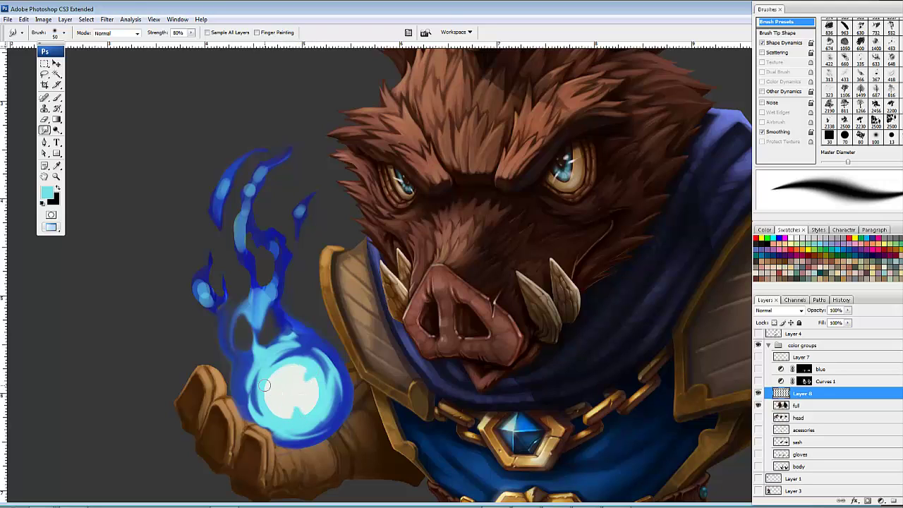
{"action": "mouse_move", "coordinate": [265, 384]}
{"action": "left_mouse_down"}
{"action": "mouse_move", "coordinate": [285, 375]}
{"action": "mouse_move", "coordinate": [274, 405]}
{"action": "mouse_move", "coordinate": [274, 388]}
{"action": "mouse_move", "coordinate": [293, 409]}
{"action": "mouse_move", "coordinate": [283, 402]}
{"action": "mouse_move", "coordinate": [297, 408]}
{"action": "mouse_move", "coordinate": [283, 408]}
{"action": "mouse_move", "coordinate": [307, 400]}
{"action": "mouse_move", "coordinate": [312, 382]}
{"action": "mouse_move", "coordinate": [295, 375]}
{"action": "mouse_move", "coordinate": [309, 397]}
{"action": "mouse_move", "coordinate": [293, 365]}
{"action": "mouse_move", "coordinate": [267, 380]}
{"action": "mouse_move", "coordinate": [290, 419]}
{"action": "mouse_move", "coordinate": [282, 371]}
{"action": "mouse_move", "coordinate": [278, 413]}
{"action": "mouse_move", "coordinate": [277, 378]}
{"action": "mouse_move", "coordinate": [301, 372]}
{"action": "mouse_move", "coordinate": [306, 419]}
{"action": "mouse_move", "coordinate": [292, 381]}
{"action": "mouse_move", "coordinate": [283, 394]}
{"action": "mouse_move", "coordinate": [296, 402]}
{"action": "mouse_move", "coordinate": [291, 380]}
{"action": "mouse_move", "coordinate": [285, 400]}
{"action": "mouse_move", "coordinate": [302, 392]}
{"action": "mouse_move", "coordinate": [287, 379]}
{"action": "mouse_move", "coordinate": [305, 393]}
{"action": "left_mouse_up"}
Step: Refine the fireball with curved smudge strokes, softening the white core into the cyan and shaping the circular rim streaks
{"action": "mouse_move", "coordinate": [453, 342]}
{"action": "left_mouse_down"}
{"action": "mouse_move", "coordinate": [461, 339]}
{"action": "mouse_move", "coordinate": [180, 322]}
{"action": "mouse_move", "coordinate": [418, 305]}
{"action": "left_mouse_up"}
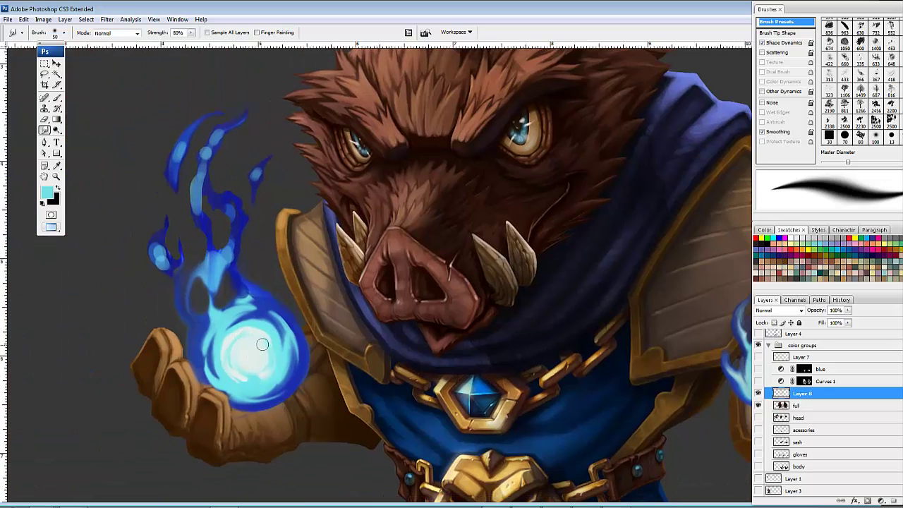
{"action": "mouse_move", "coordinate": [262, 344]}
{"action": "left_mouse_down"}
{"action": "mouse_move", "coordinate": [269, 372]}
{"action": "mouse_move", "coordinate": [269, 361]}
{"action": "mouse_move", "coordinate": [251, 384]}
{"action": "mouse_move", "coordinate": [278, 361]}
{"action": "mouse_move", "coordinate": [247, 384]}
{"action": "mouse_move", "coordinate": [272, 370]}
{"action": "mouse_move", "coordinate": [255, 364]}
{"action": "mouse_move", "coordinate": [268, 378]}
{"action": "mouse_move", "coordinate": [249, 387]}
{"action": "mouse_move", "coordinate": [278, 362]}
{"action": "mouse_move", "coordinate": [244, 377]}
{"action": "mouse_move", "coordinate": [230, 345]}
{"action": "mouse_move", "coordinate": [233, 378]}
{"action": "mouse_move", "coordinate": [225, 366]}
{"action": "mouse_move", "coordinate": [235, 379]}
{"action": "mouse_move", "coordinate": [224, 355]}
{"action": "left_mouse_up"}
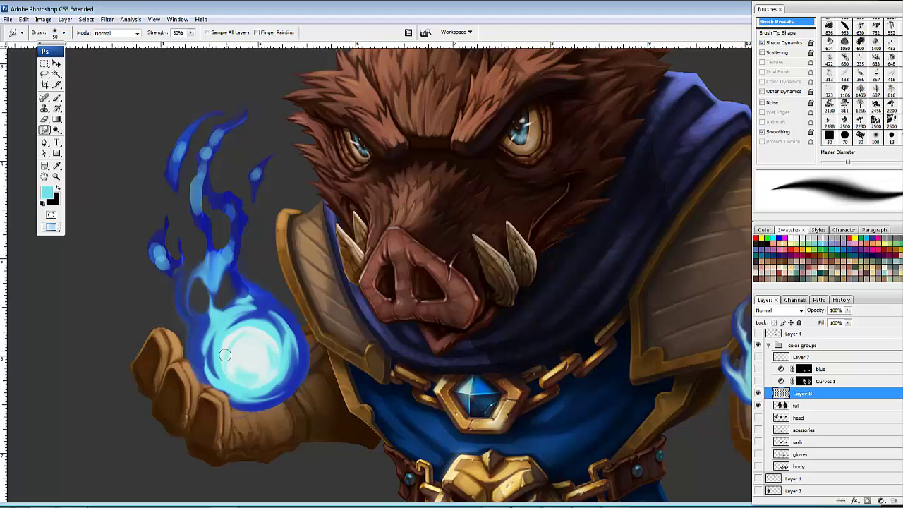
{"action": "mouse_move", "coordinate": [246, 321]}
{"action": "left_mouse_down"}
{"action": "mouse_move", "coordinate": [267, 327]}
{"action": "mouse_move", "coordinate": [226, 328]}
{"action": "mouse_move", "coordinate": [264, 321]}
{"action": "mouse_move", "coordinate": [264, 330]}
{"action": "mouse_move", "coordinate": [229, 328]}
{"action": "mouse_move", "coordinate": [262, 302]}
{"action": "left_mouse_up"}
{"action": "mouse_move", "coordinate": [249, 302]}
{"action": "left_mouse_down"}
{"action": "mouse_move", "coordinate": [204, 326]}
{"action": "mouse_move", "coordinate": [203, 341]}
{"action": "mouse_move", "coordinate": [235, 313]}
{"action": "mouse_move", "coordinate": [209, 333]}
{"action": "mouse_move", "coordinate": [202, 353]}
{"action": "mouse_move", "coordinate": [199, 333]}
{"action": "mouse_move", "coordinate": [205, 370]}
{"action": "mouse_move", "coordinate": [213, 337]}
{"action": "mouse_move", "coordinate": [216, 374]}
{"action": "left_mouse_up"}
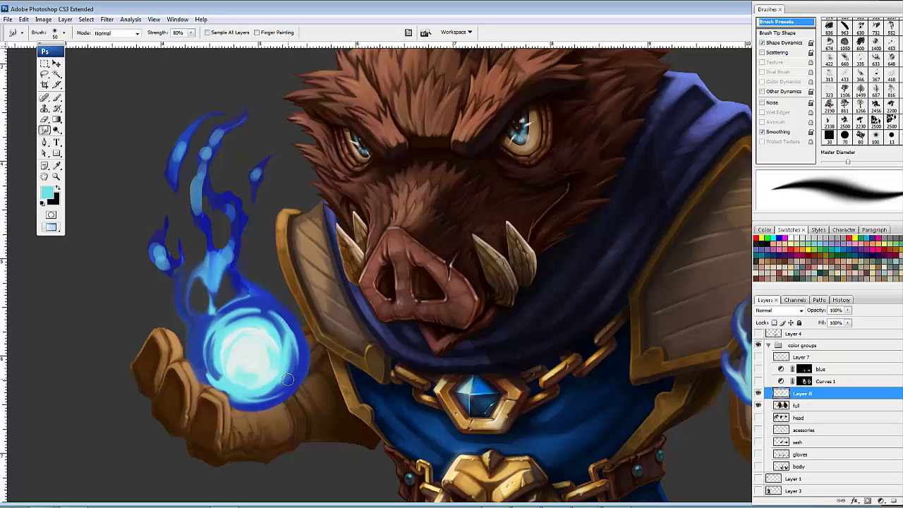
{"action": "mouse_move", "coordinate": [288, 380]}
{"action": "left_mouse_down"}
{"action": "mouse_move", "coordinate": [289, 331]}
{"action": "mouse_move", "coordinate": [294, 376]}
{"action": "mouse_move", "coordinate": [295, 359]}
{"action": "mouse_move", "coordinate": [286, 384]}
{"action": "mouse_move", "coordinate": [253, 395]}
{"action": "left_mouse_up"}
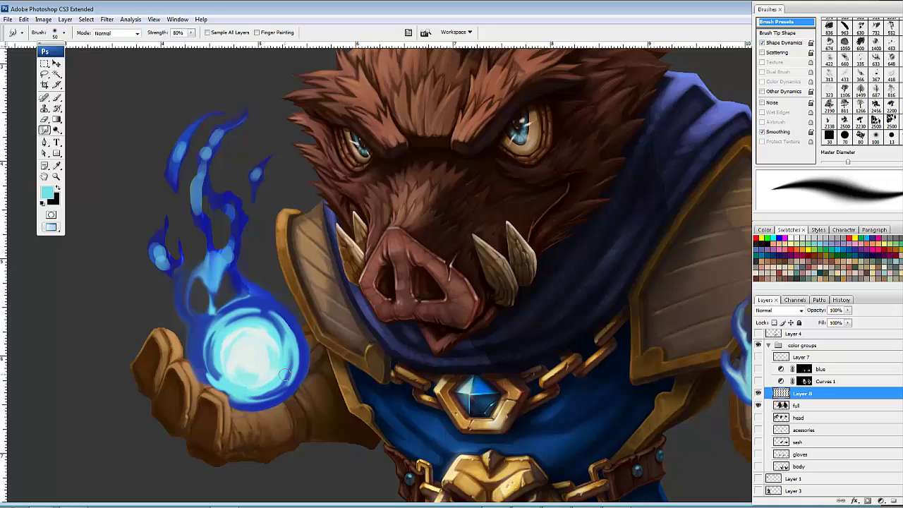
{"action": "mouse_move", "coordinate": [283, 338]}
{"action": "left_mouse_down"}
{"action": "mouse_move", "coordinate": [263, 318]}
{"action": "mouse_move", "coordinate": [285, 354]}
{"action": "mouse_move", "coordinate": [264, 326]}
{"action": "mouse_move", "coordinate": [276, 338]}
{"action": "mouse_move", "coordinate": [295, 300]}
{"action": "mouse_move", "coordinate": [277, 246]}
{"action": "mouse_move", "coordinate": [272, 261]}
{"action": "mouse_move", "coordinate": [282, 238]}
{"action": "mouse_move", "coordinate": [254, 288]}
{"action": "mouse_move", "coordinate": [258, 276]}
{"action": "mouse_move", "coordinate": [247, 330]}
{"action": "mouse_move", "coordinate": [255, 256]}
{"action": "mouse_move", "coordinate": [230, 305]}
{"action": "left_mouse_up"}
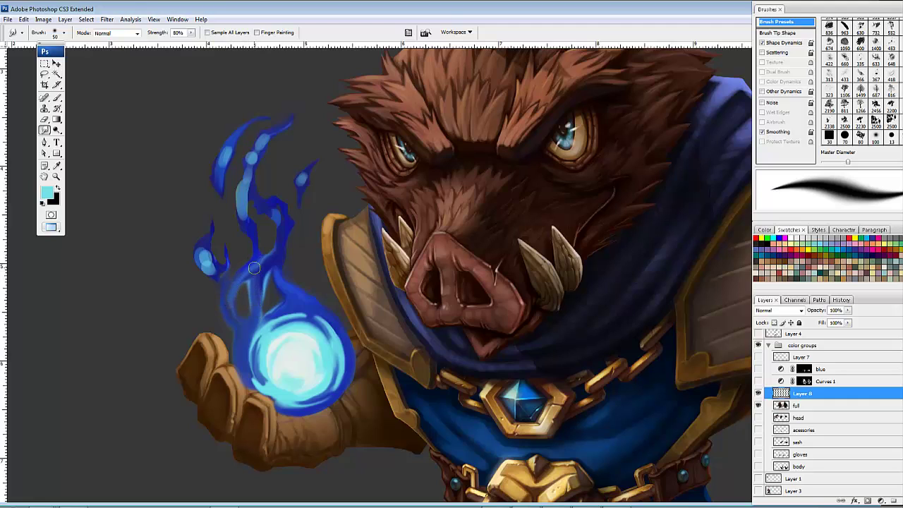
Step: Smudge the cyan dabs along the tall central tongue and its side branch into smooth, flowing blue streaks
{"action": "mouse_move", "coordinate": [254, 268]}
{"action": "left_mouse_down"}
{"action": "mouse_move", "coordinate": [237, 213]}
{"action": "mouse_move", "coordinate": [252, 168]}
{"action": "mouse_move", "coordinate": [239, 223]}
{"action": "mouse_move", "coordinate": [254, 253]}
{"action": "mouse_move", "coordinate": [244, 220]}
{"action": "mouse_move", "coordinate": [247, 180]}
{"action": "mouse_move", "coordinate": [242, 207]}
{"action": "mouse_move", "coordinate": [251, 151]}
{"action": "mouse_move", "coordinate": [268, 133]}
{"action": "mouse_move", "coordinate": [250, 148]}
{"action": "mouse_move", "coordinate": [245, 180]}
{"action": "mouse_move", "coordinate": [259, 203]}
{"action": "mouse_move", "coordinate": [253, 153]}
{"action": "mouse_move", "coordinate": [263, 156]}
{"action": "mouse_move", "coordinate": [254, 165]}
{"action": "mouse_move", "coordinate": [265, 205]}
{"action": "mouse_move", "coordinate": [248, 169]}
{"action": "mouse_move", "coordinate": [255, 194]}
{"action": "mouse_move", "coordinate": [256, 150]}
{"action": "left_mouse_up"}
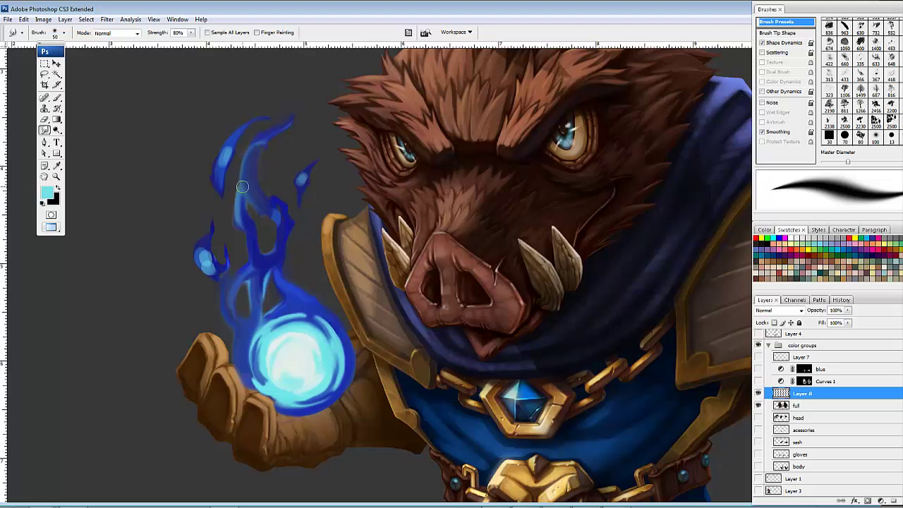
{"action": "mouse_move", "coordinate": [242, 186]}
{"action": "left_mouse_down"}
{"action": "mouse_move", "coordinate": [252, 258]}
{"action": "mouse_move", "coordinate": [230, 287]}
{"action": "mouse_move", "coordinate": [242, 335]}
{"action": "left_mouse_up"}
{"action": "mouse_move", "coordinate": [243, 280]}
{"action": "left_mouse_down"}
{"action": "mouse_move", "coordinate": [254, 256]}
{"action": "mouse_move", "coordinate": [254, 274]}
{"action": "mouse_move", "coordinate": [249, 266]}
{"action": "mouse_move", "coordinate": [233, 287]}
{"action": "mouse_move", "coordinate": [239, 257]}
{"action": "mouse_move", "coordinate": [251, 296]}
{"action": "mouse_move", "coordinate": [252, 279]}
{"action": "mouse_move", "coordinate": [254, 322]}
{"action": "mouse_move", "coordinate": [243, 276]}
{"action": "left_mouse_up"}
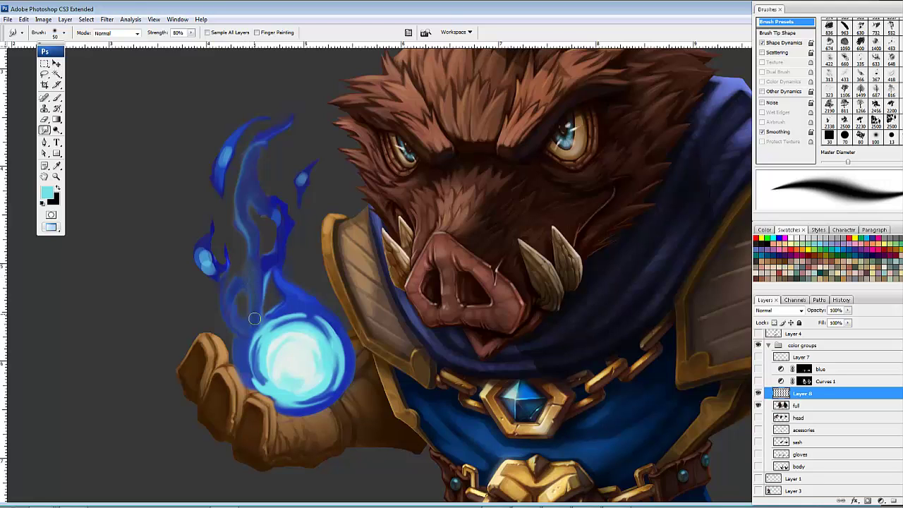
{"action": "mouse_move", "coordinate": [254, 319]}
{"action": "left_mouse_down"}
{"action": "mouse_move", "coordinate": [253, 278]}
{"action": "mouse_move", "coordinate": [263, 263]}
{"action": "mouse_move", "coordinate": [278, 264]}
{"action": "mouse_move", "coordinate": [284, 230]}
{"action": "mouse_move", "coordinate": [267, 209]}
{"action": "mouse_move", "coordinate": [286, 218]}
{"action": "mouse_move", "coordinate": [273, 257]}
{"action": "mouse_move", "coordinate": [241, 278]}
{"action": "mouse_move", "coordinate": [227, 304]}
{"action": "mouse_move", "coordinate": [233, 318]}
{"action": "mouse_move", "coordinate": [221, 268]}
{"action": "mouse_move", "coordinate": [200, 256]}
{"action": "mouse_move", "coordinate": [208, 213]}
{"action": "mouse_move", "coordinate": [211, 231]}
{"action": "mouse_move", "coordinate": [199, 234]}
{"action": "mouse_move", "coordinate": [202, 224]}
{"action": "mouse_move", "coordinate": [194, 255]}
{"action": "mouse_move", "coordinate": [207, 253]}
{"action": "mouse_move", "coordinate": [201, 206]}
{"action": "mouse_move", "coordinate": [193, 258]}
{"action": "mouse_move", "coordinate": [196, 242]}
{"action": "mouse_move", "coordinate": [202, 267]}
{"action": "mouse_move", "coordinate": [194, 263]}
{"action": "mouse_move", "coordinate": [205, 209]}
{"action": "mouse_move", "coordinate": [196, 262]}
{"action": "mouse_move", "coordinate": [197, 220]}
{"action": "mouse_move", "coordinate": [189, 247]}
{"action": "mouse_move", "coordinate": [189, 231]}
{"action": "mouse_move", "coordinate": [194, 273]}
{"action": "mouse_move", "coordinate": [188, 259]}
{"action": "mouse_move", "coordinate": [225, 295]}
{"action": "left_mouse_up"}
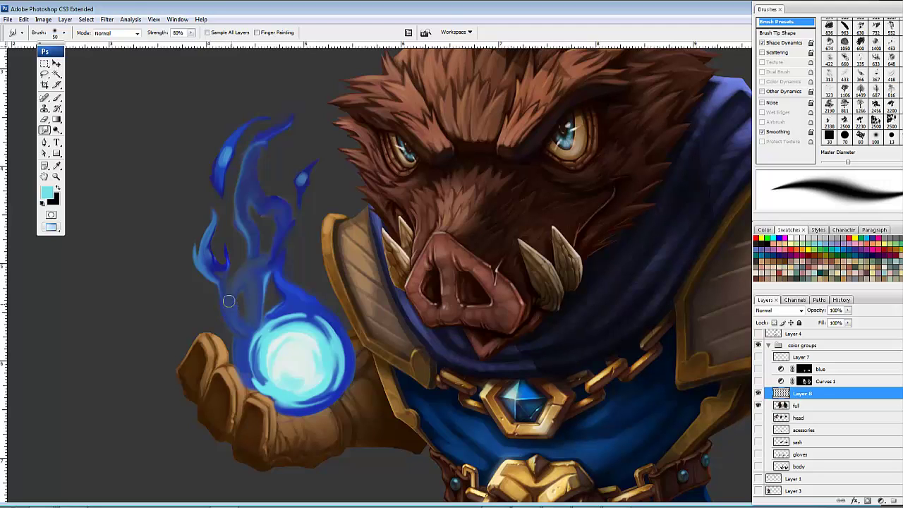
Step: Smudge the low outer tongue into a forked, lighter blue flame that flows down to the fireball
{"action": "mouse_move", "coordinate": [205, 260]}
{"action": "left_mouse_down"}
{"action": "mouse_move", "coordinate": [225, 262]}
{"action": "mouse_move", "coordinate": [227, 238]}
{"action": "left_mouse_up"}
{"action": "mouse_move", "coordinate": [218, 273]}
{"action": "left_mouse_down"}
{"action": "mouse_move", "coordinate": [208, 270]}
{"action": "mouse_move", "coordinate": [240, 329]}
{"action": "left_mouse_up"}
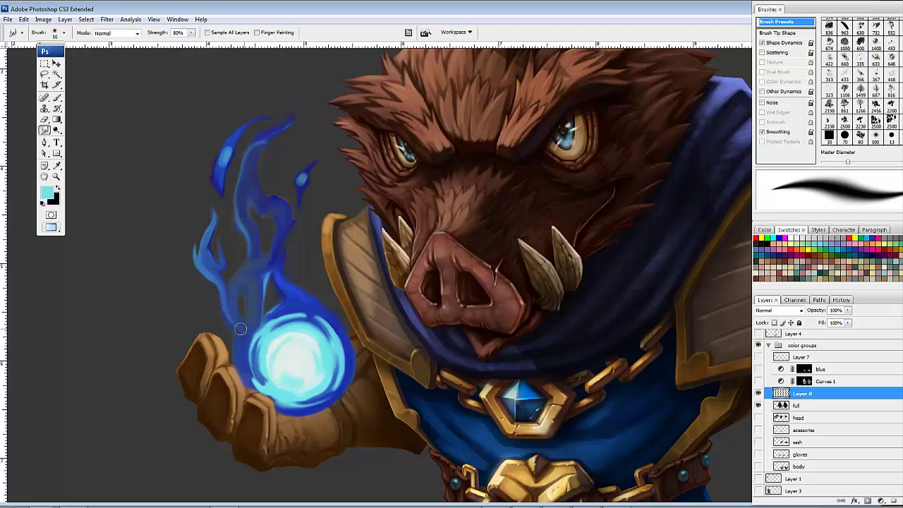
{"action": "mouse_move", "coordinate": [373, 251]}
{"action": "left_mouse_down"}
{"action": "mouse_move", "coordinate": [224, 238]}
{"action": "mouse_move", "coordinate": [349, 256]}
{"action": "left_mouse_up"}
{"action": "left_click_drag", "start_coordinate": [276, 347], "coordinate": [265, 357]}
{"action": "mouse_move", "coordinate": [235, 283]}
{"action": "left_mouse_down"}
{"action": "mouse_move", "coordinate": [279, 322]}
{"action": "mouse_move", "coordinate": [231, 311]}
{"action": "mouse_move", "coordinate": [236, 290]}
{"action": "mouse_move", "coordinate": [225, 323]}
{"action": "left_mouse_up"}
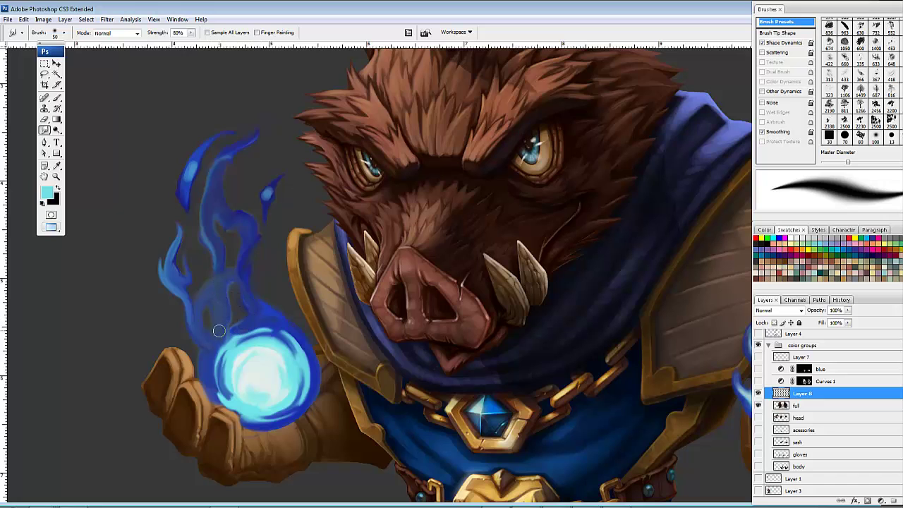
Step: Pull thin cyan wisps up from the fireball's upper rim into the dark blue base of the flames
{"action": "mouse_move", "coordinate": [265, 287]}
{"action": "left_mouse_down"}
{"action": "mouse_move", "coordinate": [287, 300]}
{"action": "mouse_move", "coordinate": [256, 308]}
{"action": "mouse_move", "coordinate": [270, 313]}
{"action": "mouse_move", "coordinate": [280, 301]}
{"action": "mouse_move", "coordinate": [259, 325]}
{"action": "mouse_move", "coordinate": [289, 318]}
{"action": "mouse_move", "coordinate": [265, 341]}
{"action": "left_mouse_up"}
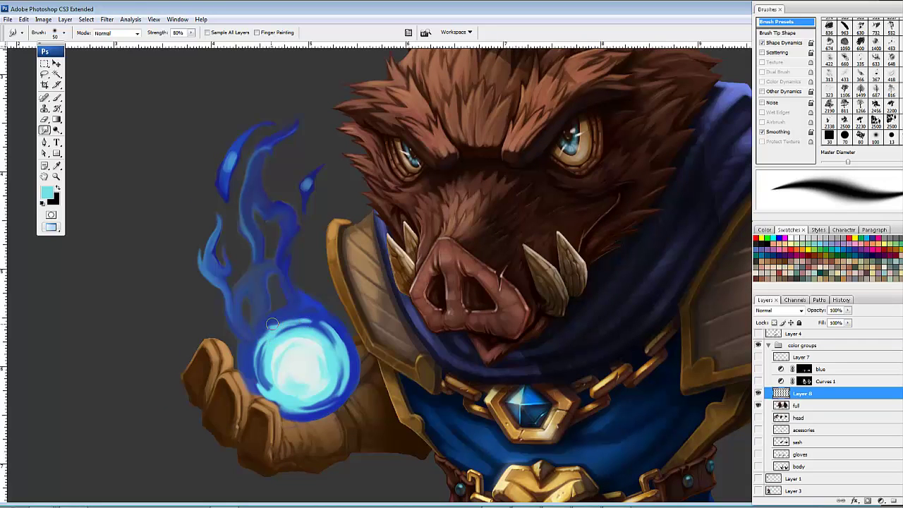
{"action": "left_click_drag", "start_coordinate": [379, 323], "coordinate": [218, 290]}
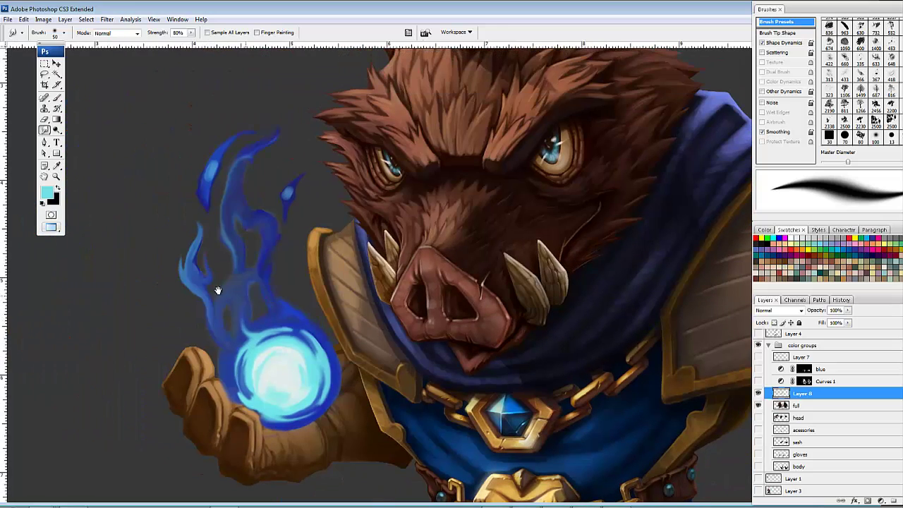
{"action": "left_click_drag", "start_coordinate": [252, 337], "coordinate": [250, 287]}
{"action": "mouse_move", "coordinate": [241, 319]}
{"action": "left_mouse_down"}
{"action": "mouse_move", "coordinate": [236, 287]}
{"action": "mouse_move", "coordinate": [230, 297]}
{"action": "mouse_move", "coordinate": [238, 278]}
{"action": "left_mouse_up"}
{"action": "left_click_drag", "start_coordinate": [283, 327], "coordinate": [272, 298]}
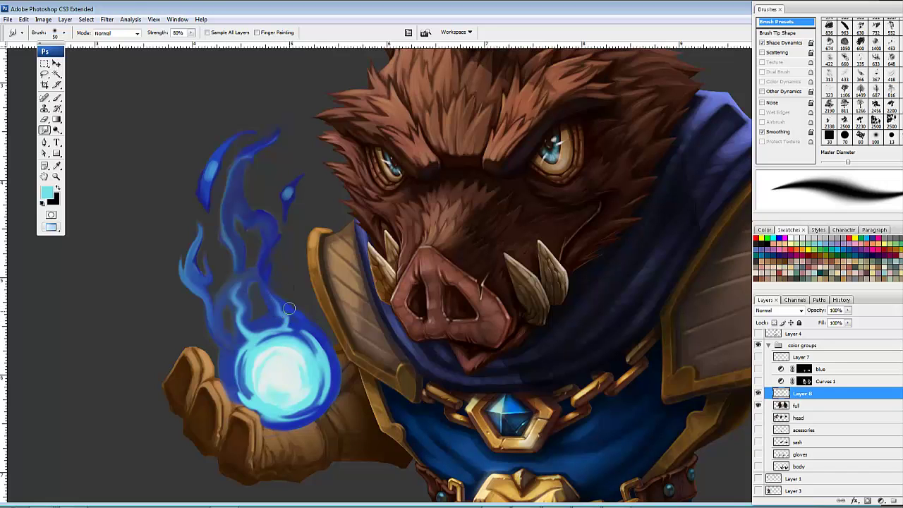
Step: Paint cyan highlights along the central flame tongue, its side branch and the low outer tongue with a 35 px brush
{"action": "left_click_drag", "start_coordinate": [238, 338], "coordinate": [263, 329]}
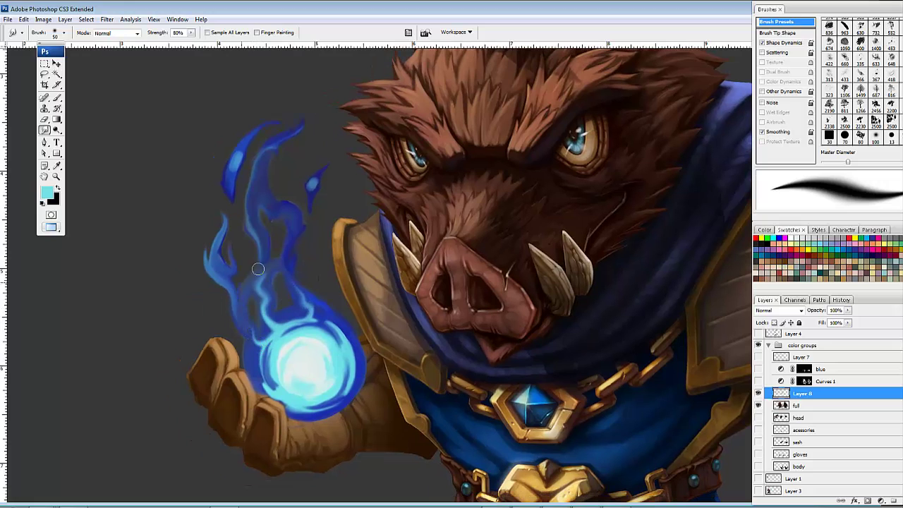
{"action": "mouse_move", "coordinate": [373, 339]}
{"action": "left_mouse_down"}
{"action": "mouse_move", "coordinate": [383, 261]}
{"action": "mouse_move", "coordinate": [332, 329]}
{"action": "mouse_move", "coordinate": [323, 258]}
{"action": "left_mouse_up"}
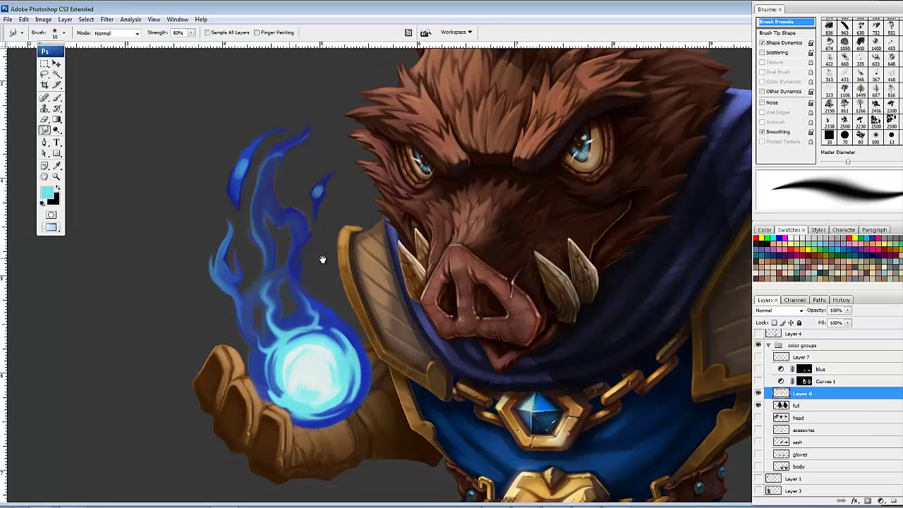
{"action": "key", "text": "b"}
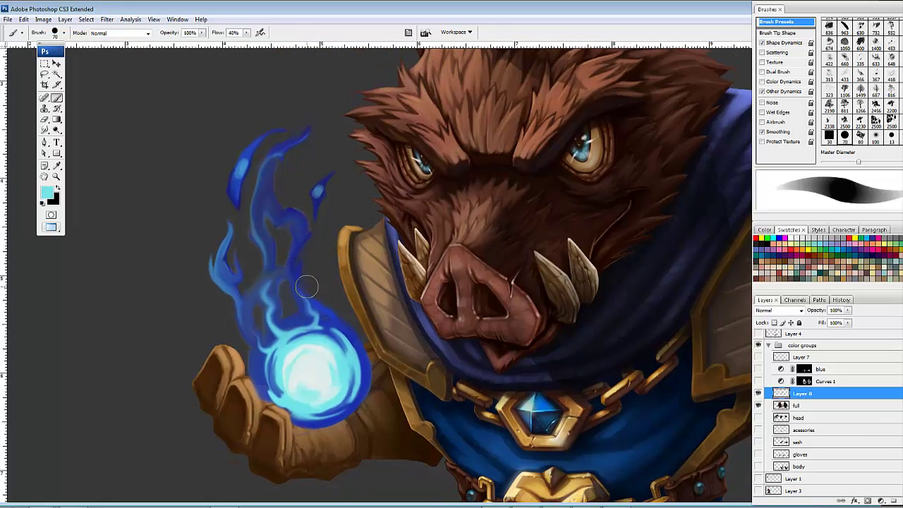
{"action": "key", "text": "bracketleft"}
{"action": "key", "text": "bracketleft"}
{"action": "key", "text": "bracketleft"}
{"action": "key", "text": "bracketleft"}
{"action": "left_click_drag", "start_coordinate": [256, 225], "coordinate": [260, 185]}
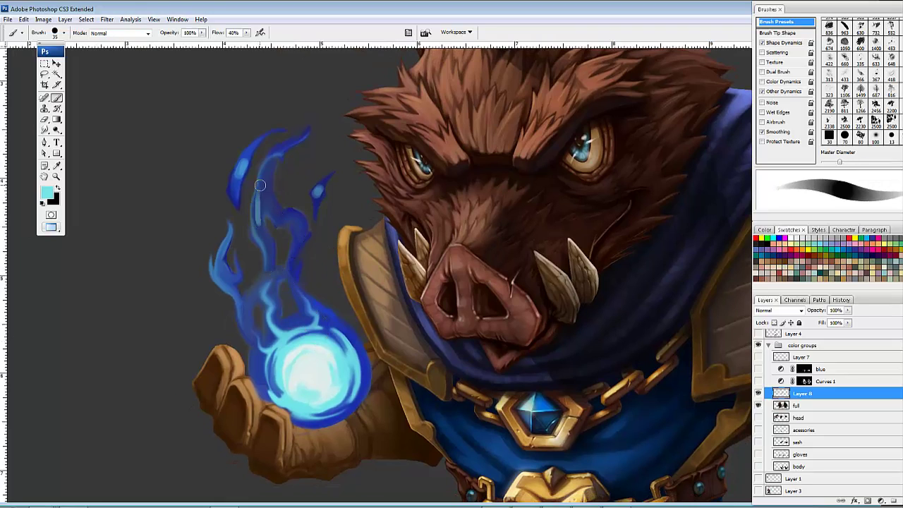
{"action": "key", "text": "ctrl+z"}
{"action": "mouse_move", "coordinate": [256, 224]}
{"action": "left_mouse_down"}
{"action": "mouse_move", "coordinate": [279, 150]}
{"action": "mouse_move", "coordinate": [262, 180]}
{"action": "left_mouse_up"}
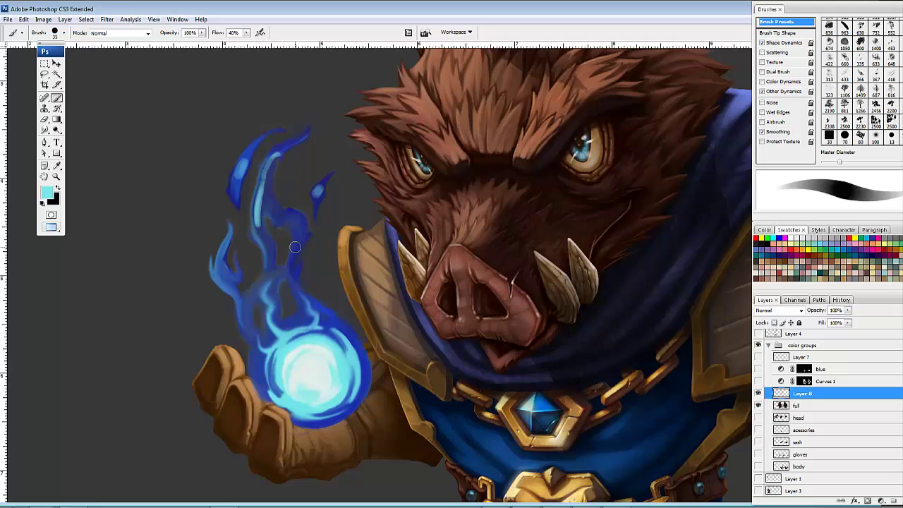
{"action": "mouse_move", "coordinate": [289, 216]}
{"action": "left_mouse_down"}
{"action": "mouse_move", "coordinate": [281, 211]}
{"action": "mouse_move", "coordinate": [302, 236]}
{"action": "mouse_move", "coordinate": [292, 270]}
{"action": "left_mouse_up"}
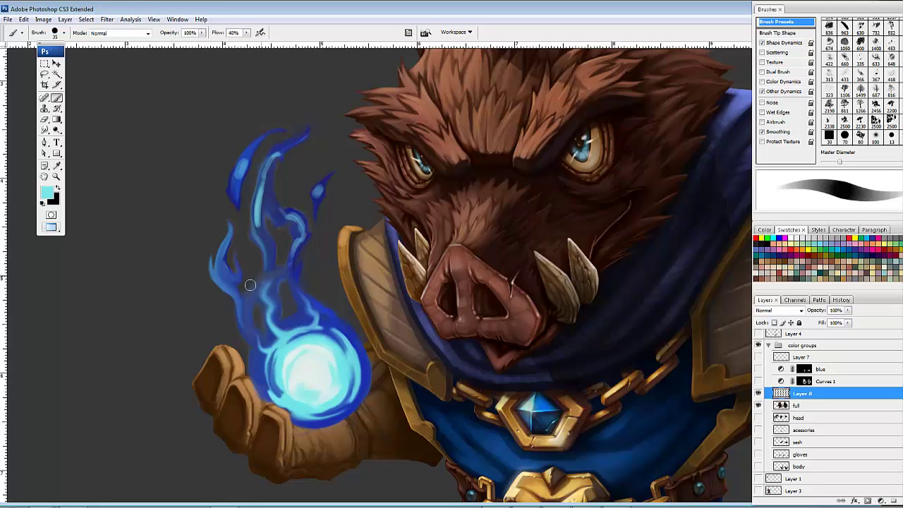
{"action": "mouse_move", "coordinate": [217, 260]}
{"action": "left_mouse_down"}
{"action": "mouse_move", "coordinate": [230, 290]}
{"action": "mouse_move", "coordinate": [218, 267]}
{"action": "left_mouse_up"}
Step: Smudge the upper flame tips and the small detached wisp into light blue, tapered, curving points
{"action": "mouse_move", "coordinate": [273, 186]}
{"action": "left_mouse_down"}
{"action": "mouse_move", "coordinate": [283, 222]}
{"action": "mouse_move", "coordinate": [266, 180]}
{"action": "mouse_move", "coordinate": [290, 166]}
{"action": "mouse_move", "coordinate": [243, 211]}
{"action": "mouse_move", "coordinate": [241, 229]}
{"action": "mouse_move", "coordinate": [261, 196]}
{"action": "mouse_move", "coordinate": [236, 220]}
{"action": "mouse_move", "coordinate": [252, 248]}
{"action": "mouse_move", "coordinate": [297, 183]}
{"action": "mouse_move", "coordinate": [288, 185]}
{"action": "mouse_move", "coordinate": [315, 159]}
{"action": "mouse_move", "coordinate": [293, 197]}
{"action": "mouse_move", "coordinate": [310, 169]}
{"action": "left_mouse_up"}
{"action": "key", "text": "r"}
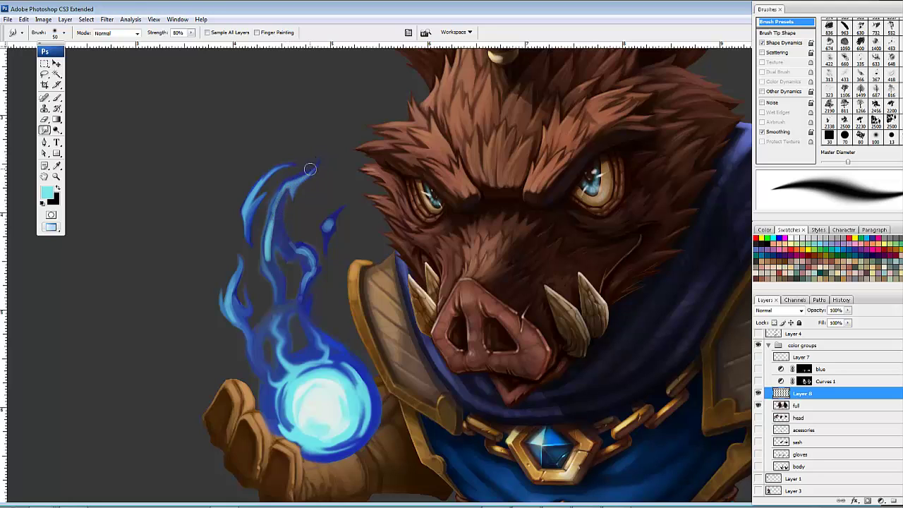
{"action": "mouse_move", "coordinate": [328, 228]}
{"action": "left_mouse_down"}
{"action": "mouse_move", "coordinate": [352, 206]}
{"action": "mouse_move", "coordinate": [345, 222]}
{"action": "mouse_move", "coordinate": [347, 213]}
{"action": "left_mouse_up"}
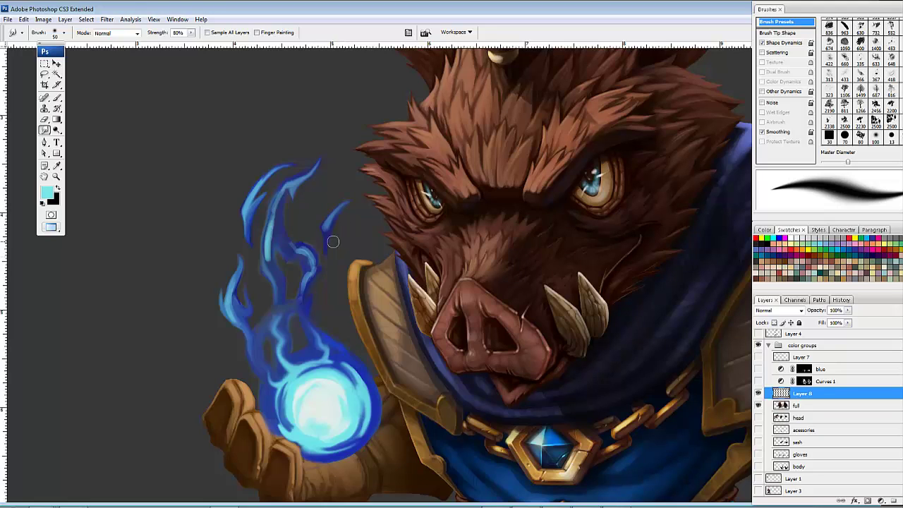
{"action": "left_click_drag", "start_coordinate": [330, 244], "coordinate": [323, 230]}
Step: Pull pointed blue tongues up from the fireball's upper rim, beside the base of the side branch
{"action": "left_click_drag", "start_coordinate": [306, 310], "coordinate": [313, 299]}
{"action": "mouse_move", "coordinate": [315, 329]}
{"action": "left_mouse_down"}
{"action": "mouse_move", "coordinate": [318, 296]}
{"action": "mouse_move", "coordinate": [324, 312]}
{"action": "left_mouse_up"}
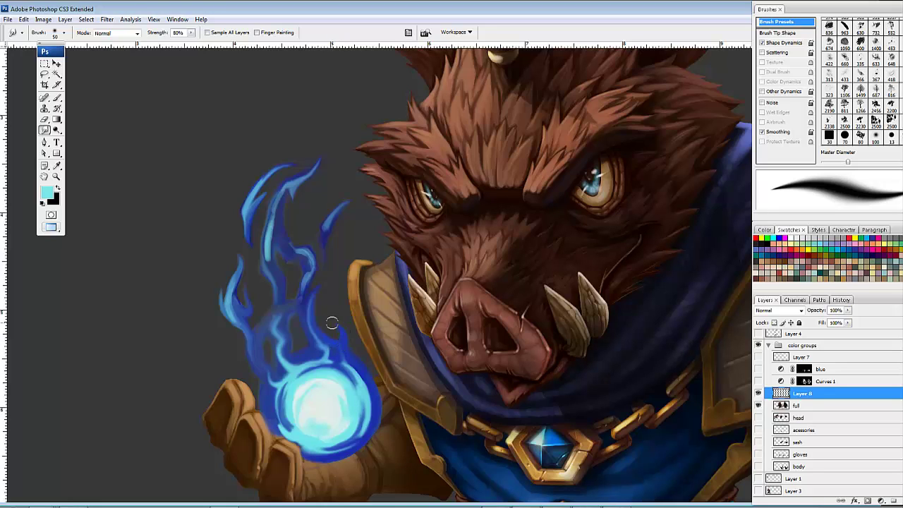
{"action": "left_click_drag", "start_coordinate": [317, 317], "coordinate": [368, 290]}
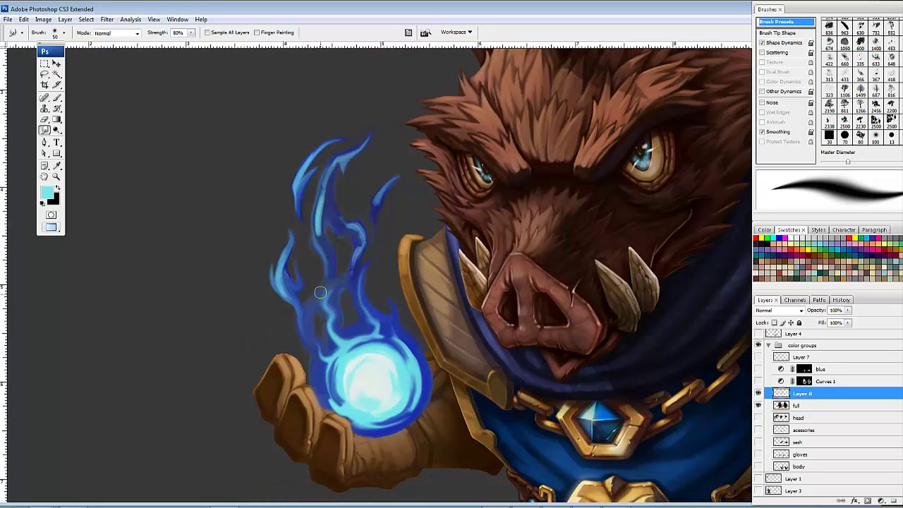
Step: Erase the dark blue fill between the outer tongue and the inner wisp above the fireball to open a gap
{"action": "key", "text": "e"}
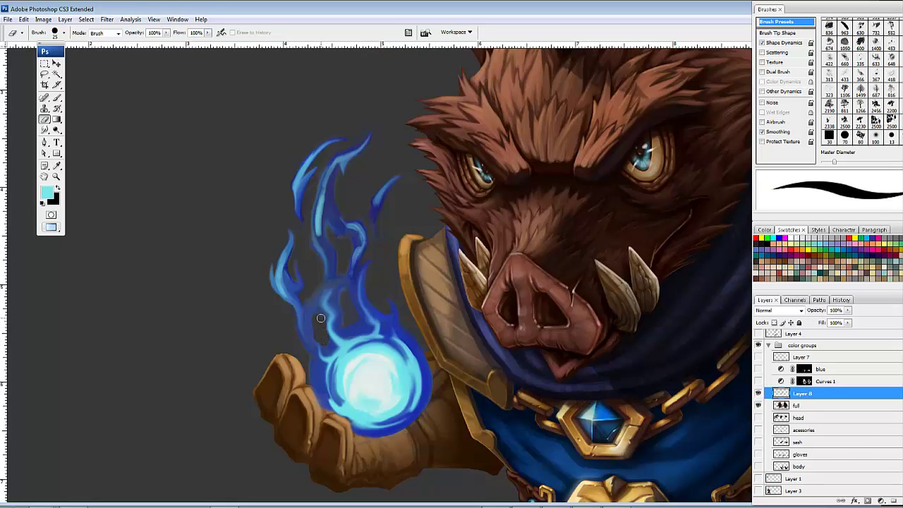
{"action": "left_click_drag", "start_coordinate": [321, 318], "coordinate": [323, 337]}
{"action": "mouse_move", "coordinate": [397, 273]}
{"action": "left_mouse_down"}
{"action": "mouse_move", "coordinate": [379, 294]}
{"action": "mouse_move", "coordinate": [431, 255]}
{"action": "mouse_move", "coordinate": [427, 267]}
{"action": "left_mouse_up"}
{"action": "key", "text": "b"}
{"action": "mouse_move", "coordinate": [315, 275]}
{"action": "left_mouse_down"}
{"action": "mouse_move", "coordinate": [327, 261]}
{"action": "mouse_move", "coordinate": [326, 244]}
{"action": "mouse_move", "coordinate": [316, 275]}
{"action": "left_mouse_up"}
{"action": "key", "text": "ctrl+z"}
Step: Smudge the joins between the central tongue, its base wisps and the outer tongue into continuous flowing flames
{"action": "key", "text": "r"}
{"action": "mouse_move", "coordinate": [304, 310]}
{"action": "left_mouse_down"}
{"action": "mouse_move", "coordinate": [331, 268]}
{"action": "mouse_move", "coordinate": [352, 263]}
{"action": "mouse_move", "coordinate": [356, 214]}
{"action": "left_mouse_up"}
{"action": "left_click_drag", "start_coordinate": [536, 286], "coordinate": [359, 238]}
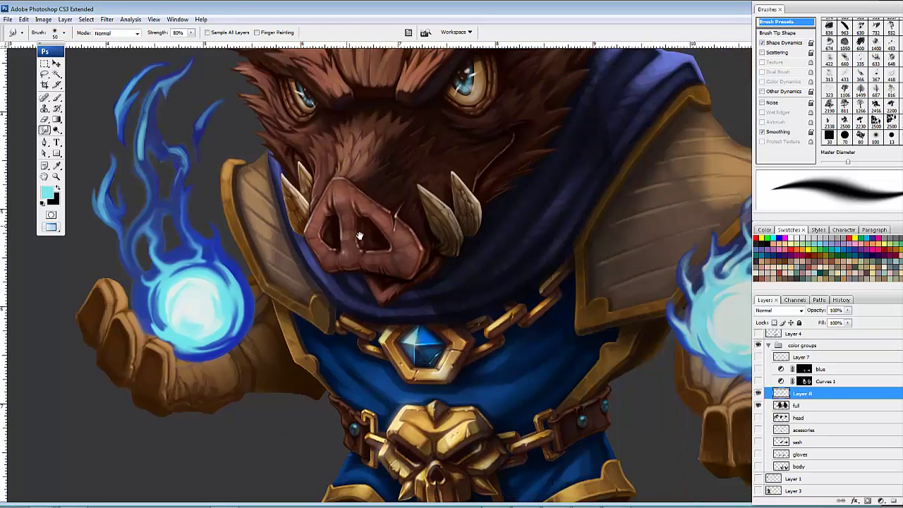
{"action": "mouse_move", "coordinate": [427, 232]}
{"action": "left_mouse_down"}
{"action": "mouse_move", "coordinate": [423, 322]}
{"action": "mouse_move", "coordinate": [443, 314]}
{"action": "left_mouse_up"}
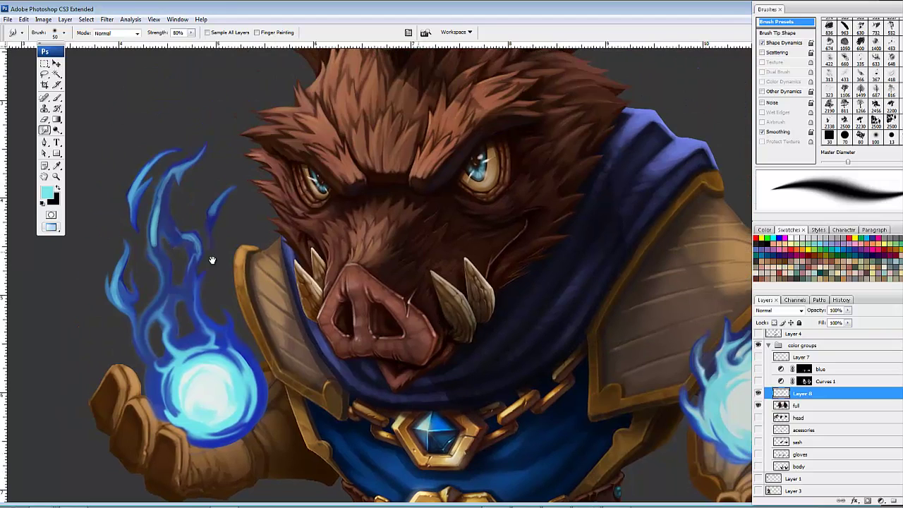
{"action": "left_click_drag", "start_coordinate": [253, 292], "coordinate": [277, 296]}
{"action": "mouse_move", "coordinate": [176, 238]}
{"action": "left_mouse_down"}
{"action": "mouse_move", "coordinate": [183, 227]}
{"action": "mouse_move", "coordinate": [193, 232]}
{"action": "mouse_move", "coordinate": [190, 187]}
{"action": "left_mouse_up"}
{"action": "left_click_drag", "start_coordinate": [425, 260], "coordinate": [361, 221]}
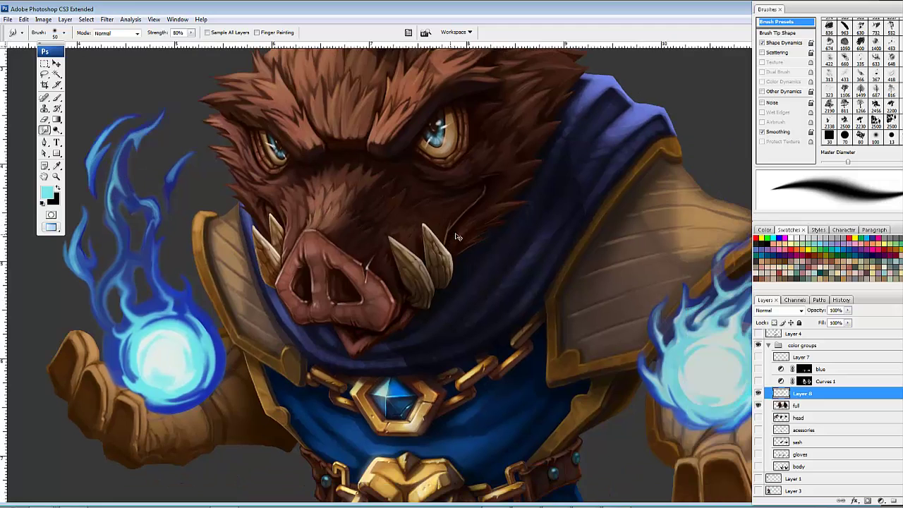
Step: Place the Curves 1 and blue adjustment layers beneath Layer 8, turn them on, and compare the character with and without flames
{"action": "key", "text": "ctrl+minus"}
{"action": "left_click_drag", "start_coordinate": [589, 252], "coordinate": [521, 244]}
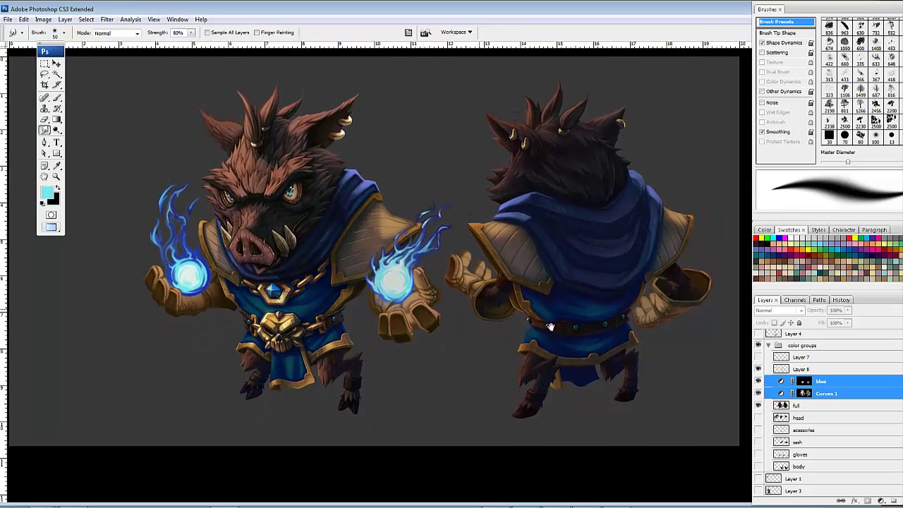
{"action": "left_click", "coordinate": [800, 369]}
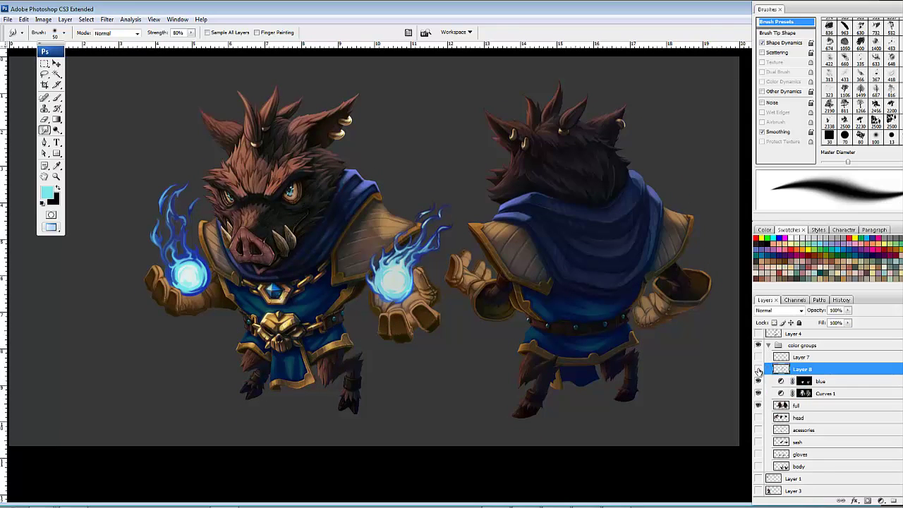
{"action": "left_click", "coordinate": [758, 369]}
{"action": "left_click", "coordinate": [759, 368]}
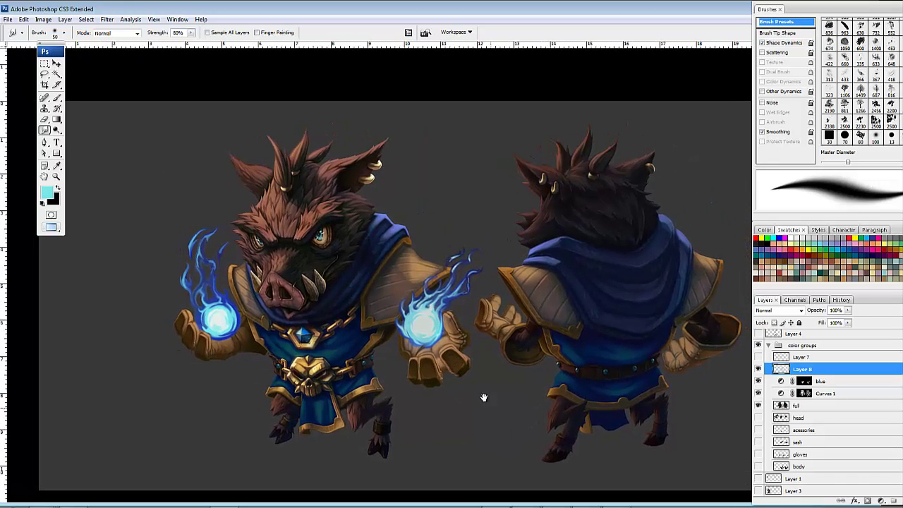
{"action": "mouse_move", "coordinate": [472, 365]}
{"action": "left_mouse_down"}
{"action": "mouse_move", "coordinate": [481, 334]}
{"action": "mouse_move", "coordinate": [492, 339]}
{"action": "left_mouse_up"}
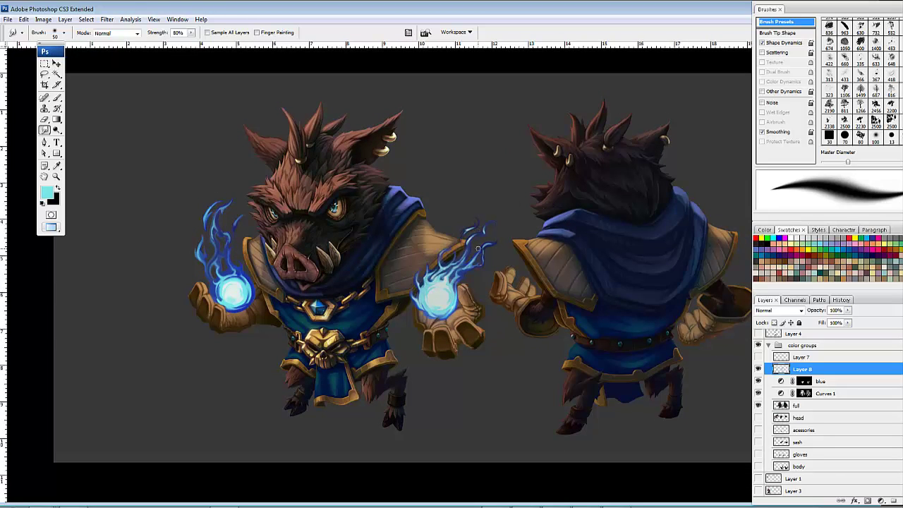
Step: Hide Layer 8 and add a new layer beneath it, briefly checking the reference sketches on Layer 1
{"action": "left_click", "coordinate": [758, 370]}
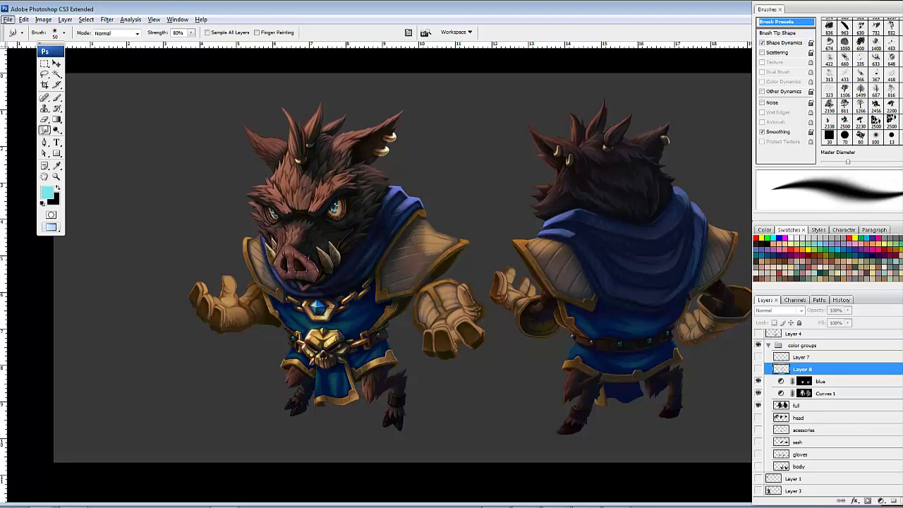
{"action": "left_click", "coordinate": [893, 501], "text": "ctrl"}
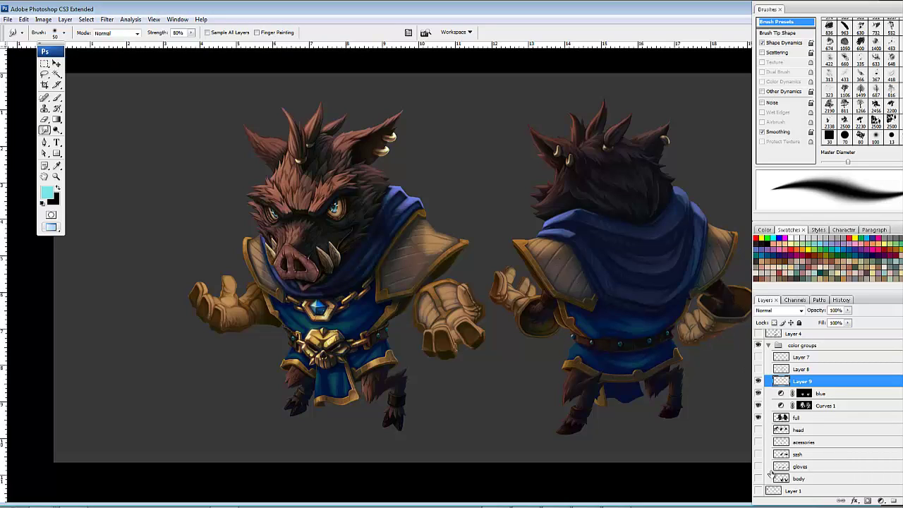
{"action": "left_click", "coordinate": [759, 490]}
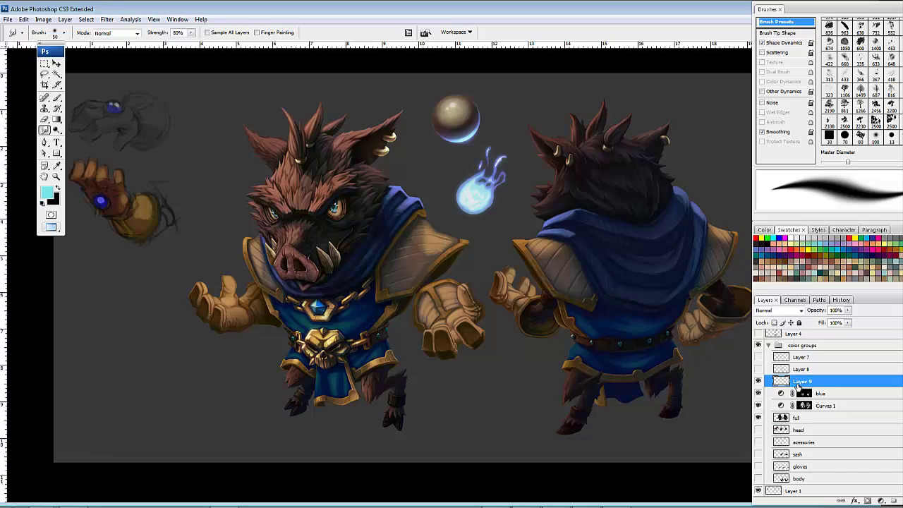
{"action": "left_click", "coordinate": [758, 490]}
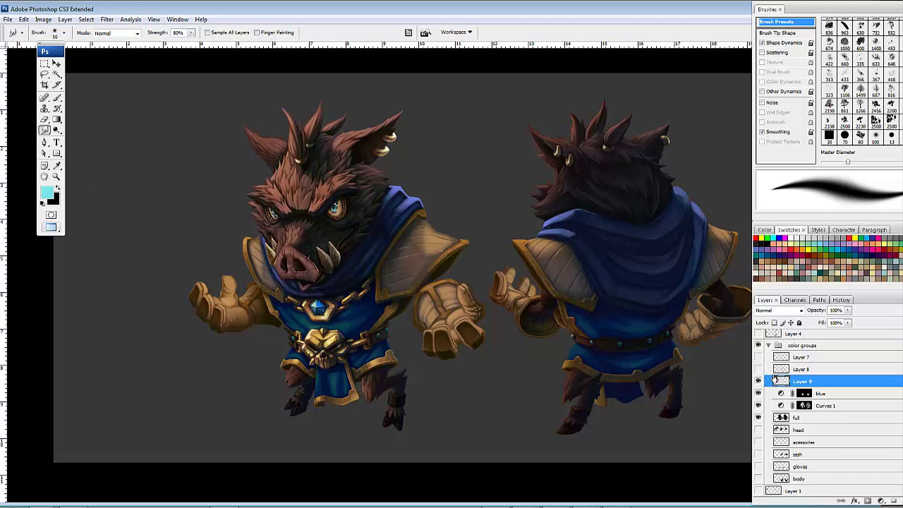
Step: Show Layer 1 and Layer 8, and dab near-white and cyan sampled from the flames below the shaded sphere on Layer 1
{"action": "left_click", "coordinate": [794, 490]}
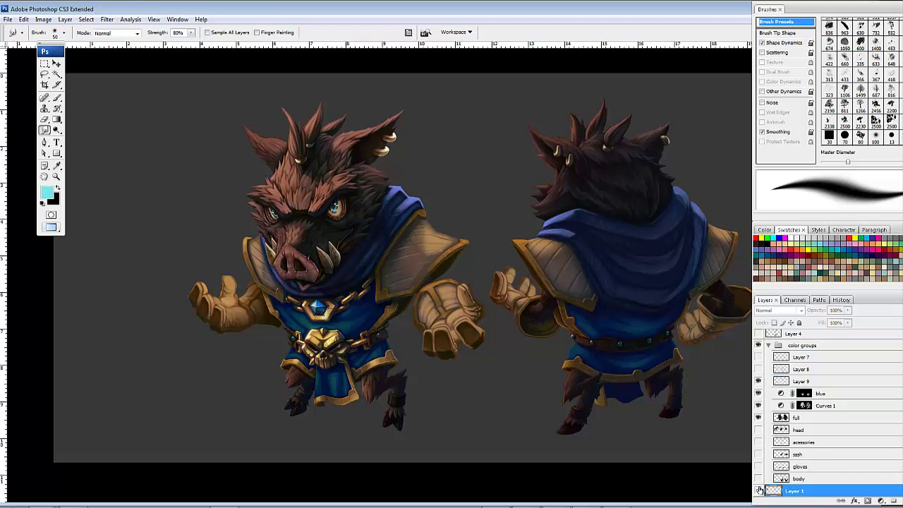
{"action": "left_click", "coordinate": [759, 490]}
{"action": "left_click", "coordinate": [758, 368]}
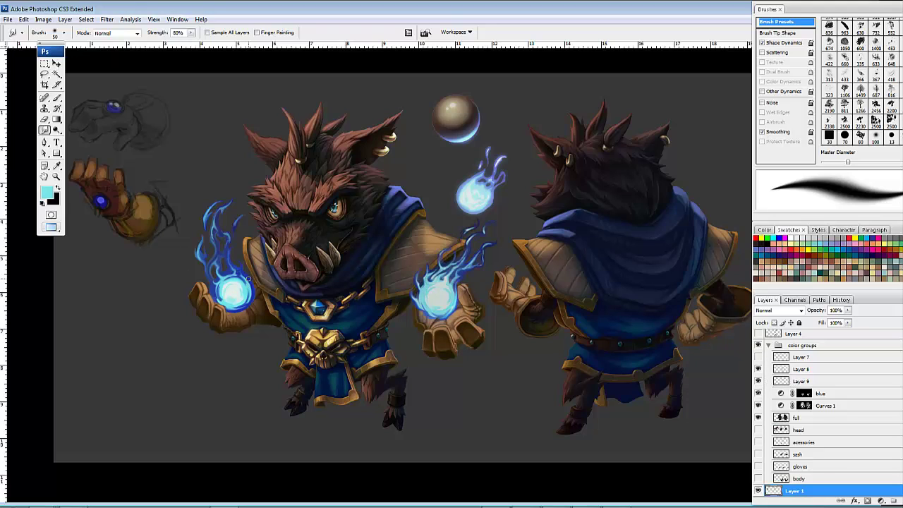
{"action": "key", "text": "b"}
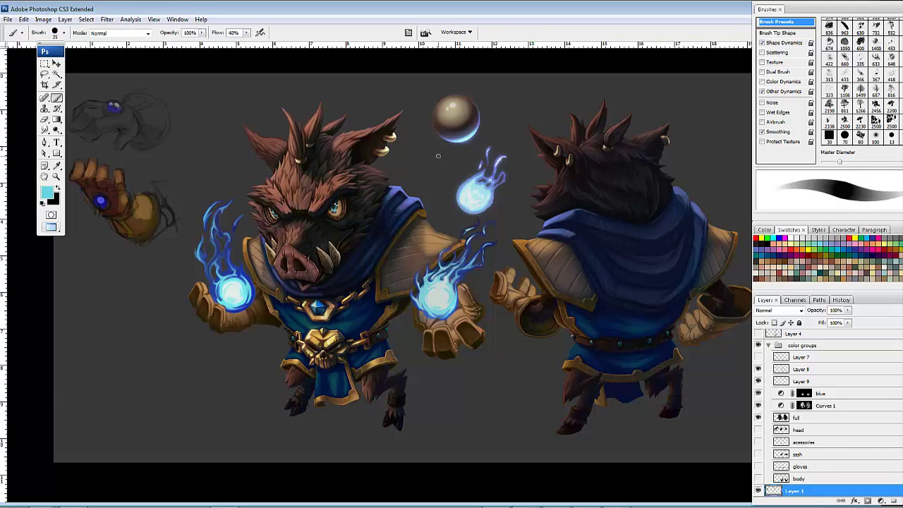
{"action": "left_click", "coordinate": [442, 285], "text": "alt"}
{"action": "left_click", "coordinate": [465, 271], "text": "alt"}
Step: Sample the dark flame blue, brighten it to 2239f1 and dab it beside the cyan swatch
{"action": "left_click", "coordinate": [491, 241], "text": "alt"}
{"action": "left_click", "coordinate": [252, 275], "text": "alt"}
{"action": "left_click", "coordinate": [47, 191]}
{"action": "left_click", "coordinate": [730, 338]}
{"action": "left_click_drag", "start_coordinate": [731, 338], "coordinate": [750, 317]}
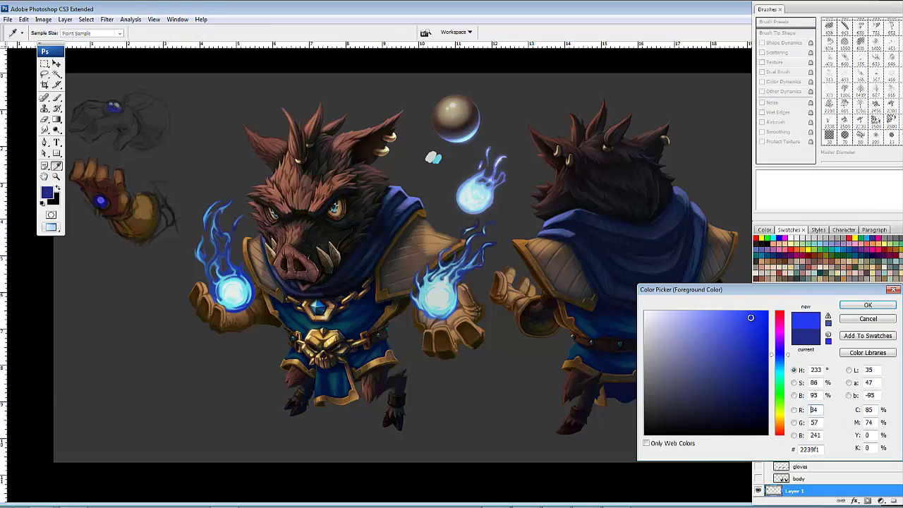
{"action": "left_click", "coordinate": [868, 305]}
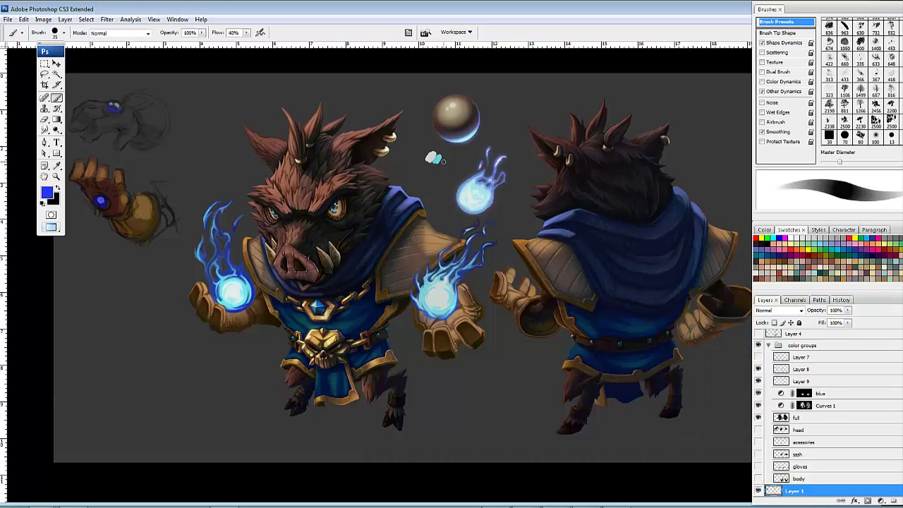
{"action": "left_click_drag", "start_coordinate": [441, 163], "coordinate": [446, 162]}
Step: Brighten the cyan swatch dab to a vivid cyan and sample the near-white core of the right-hand fireball
{"action": "left_click", "coordinate": [438, 158], "text": "alt"}
{"action": "left_click", "coordinate": [50, 195]}
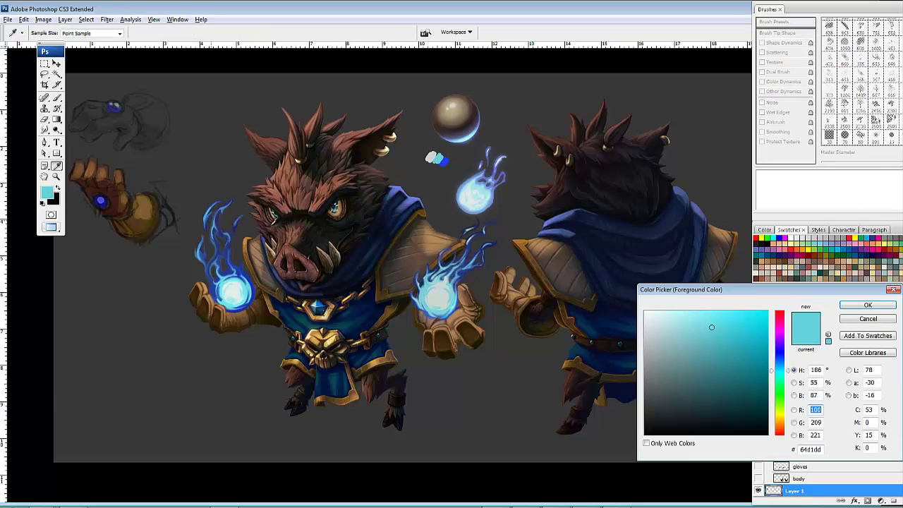
{"action": "left_click", "coordinate": [749, 312]}
{"action": "left_click", "coordinate": [855, 308]}
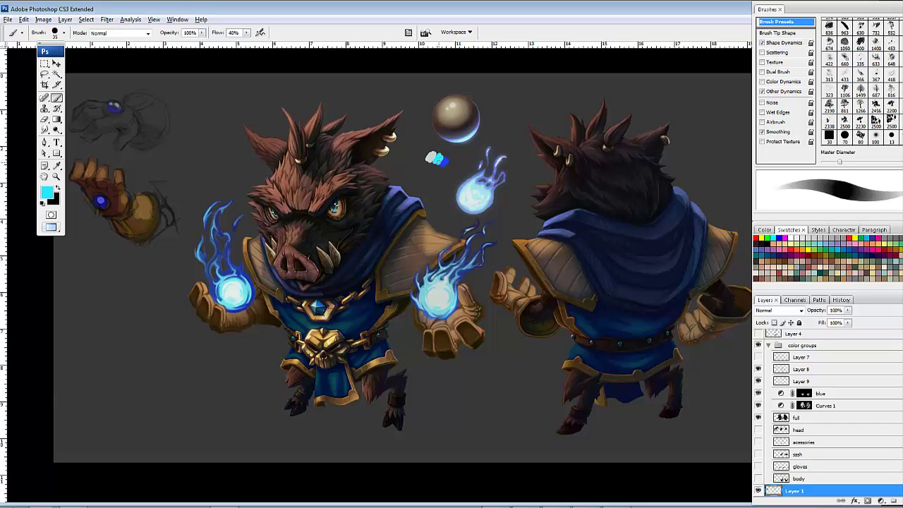
{"action": "left_click", "coordinate": [236, 289], "text": "alt"}
{"action": "left_click_drag", "start_coordinate": [540, 234], "coordinate": [537, 216]}
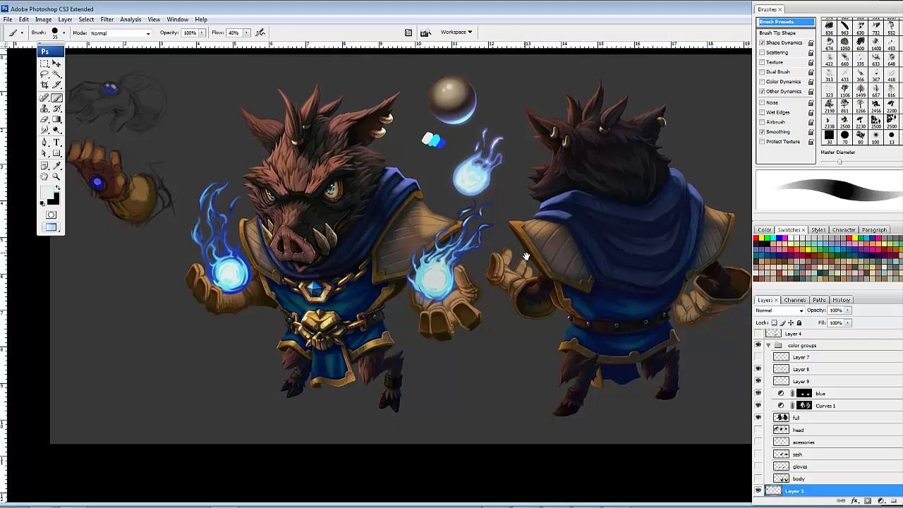
{"action": "left_click_drag", "start_coordinate": [526, 256], "coordinate": [530, 263]}
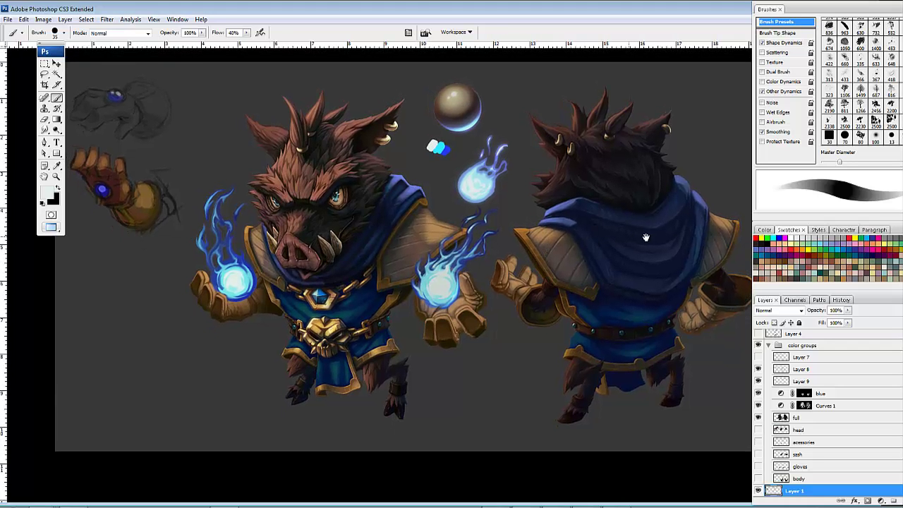
Step: Hide Layer 8, sample the blue swatch and make Layer 9 the active layer
{"action": "left_click", "coordinate": [757, 370]}
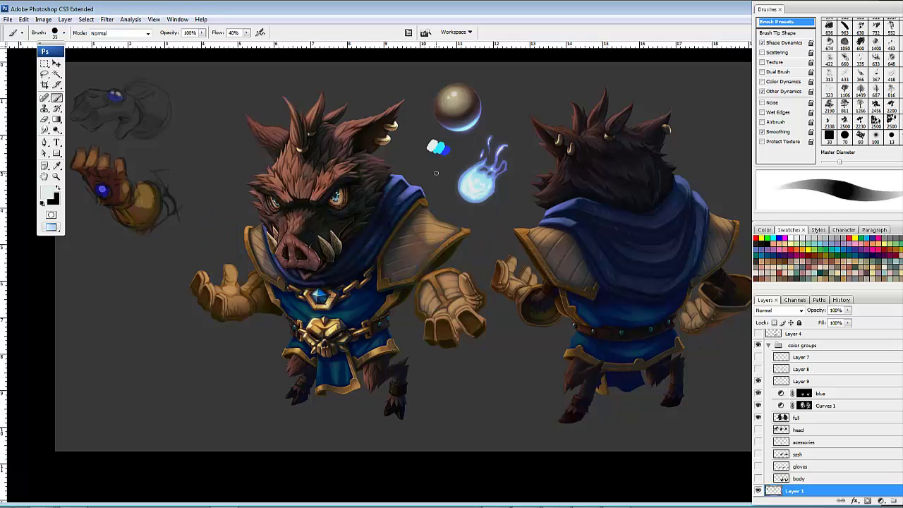
{"action": "left_click", "coordinate": [446, 149], "text": "alt"}
{"action": "key", "text": "ctrl+plus"}
{"action": "mouse_move", "coordinate": [522, 300]}
{"action": "left_mouse_down"}
{"action": "mouse_move", "coordinate": [568, 308]}
{"action": "mouse_move", "coordinate": [561, 333]}
{"action": "mouse_move", "coordinate": [525, 307]}
{"action": "left_mouse_up"}
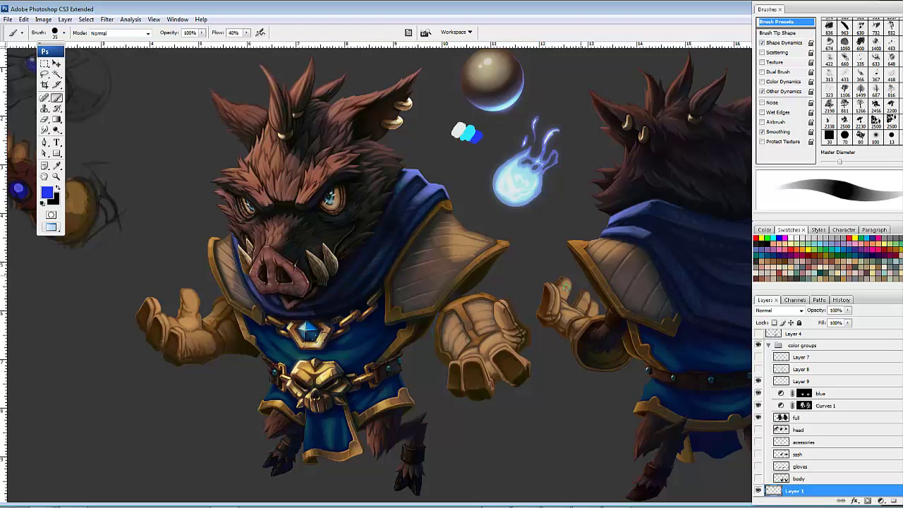
{"action": "left_click", "coordinate": [801, 381]}
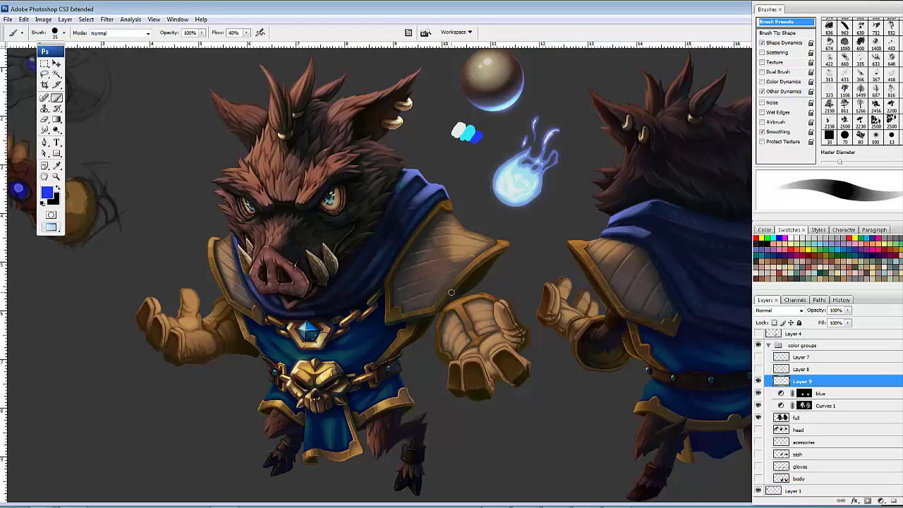
Step: Outline a blue fireball with the start of a rising flame over the right-hand glove on Layer 9
{"action": "left_click_drag", "start_coordinate": [463, 290], "coordinate": [433, 318]}
{"action": "mouse_move", "coordinate": [460, 358]}
{"action": "left_mouse_down"}
{"action": "mouse_move", "coordinate": [502, 342]}
{"action": "mouse_move", "coordinate": [489, 309]}
{"action": "mouse_move", "coordinate": [497, 352]}
{"action": "mouse_move", "coordinate": [498, 317]}
{"action": "left_mouse_up"}
{"action": "mouse_move", "coordinate": [436, 319]}
{"action": "left_mouse_down"}
{"action": "mouse_move", "coordinate": [454, 276]}
{"action": "mouse_move", "coordinate": [441, 287]}
{"action": "mouse_move", "coordinate": [466, 269]}
{"action": "mouse_move", "coordinate": [440, 287]}
{"action": "mouse_move", "coordinate": [475, 265]}
{"action": "left_mouse_up"}
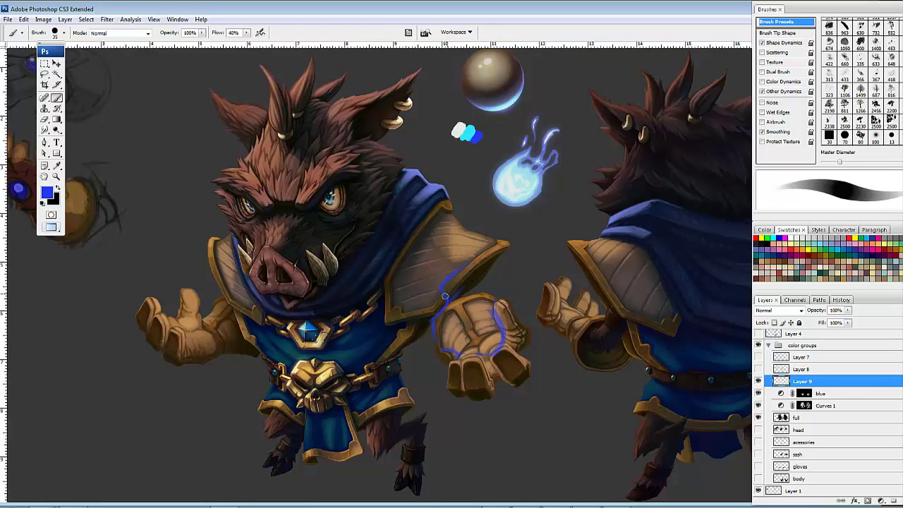
{"action": "mouse_move", "coordinate": [487, 351]}
{"action": "left_mouse_down"}
{"action": "mouse_move", "coordinate": [445, 314]}
{"action": "mouse_move", "coordinate": [483, 297]}
{"action": "mouse_move", "coordinate": [501, 327]}
{"action": "left_mouse_up"}
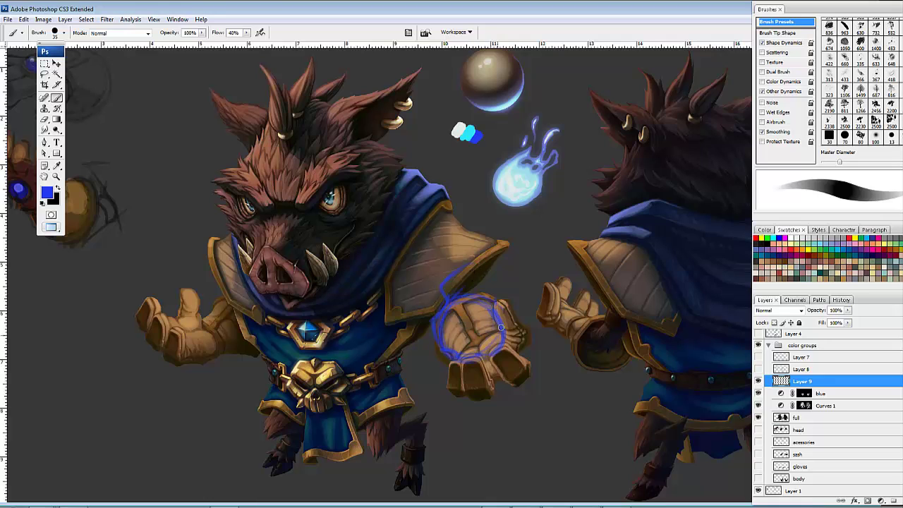
Step: Sketch the left-hand fireball with its rising flame, and extend the right-hand flame outline into a curved tail
{"action": "mouse_move", "coordinate": [208, 321]}
{"action": "left_mouse_down"}
{"action": "mouse_move", "coordinate": [256, 319]}
{"action": "mouse_move", "coordinate": [237, 340]}
{"action": "left_mouse_up"}
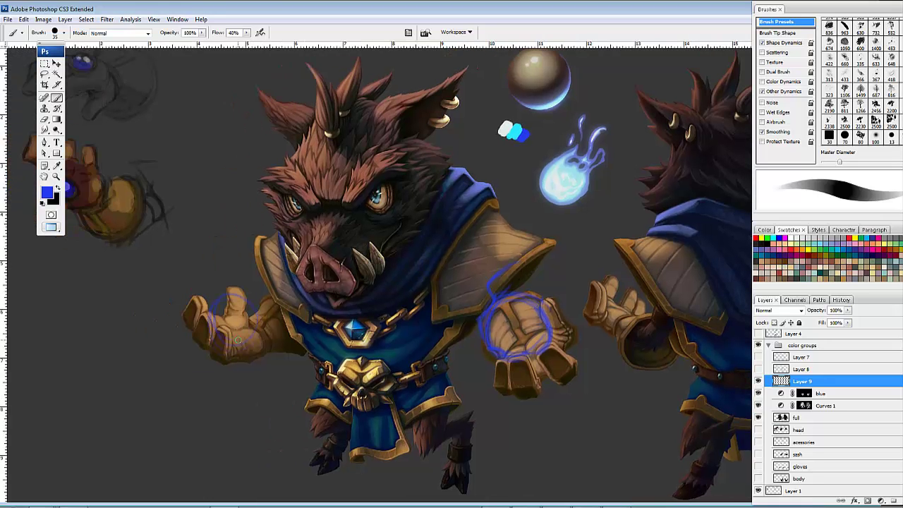
{"action": "left_click_drag", "start_coordinate": [297, 320], "coordinate": [368, 327]}
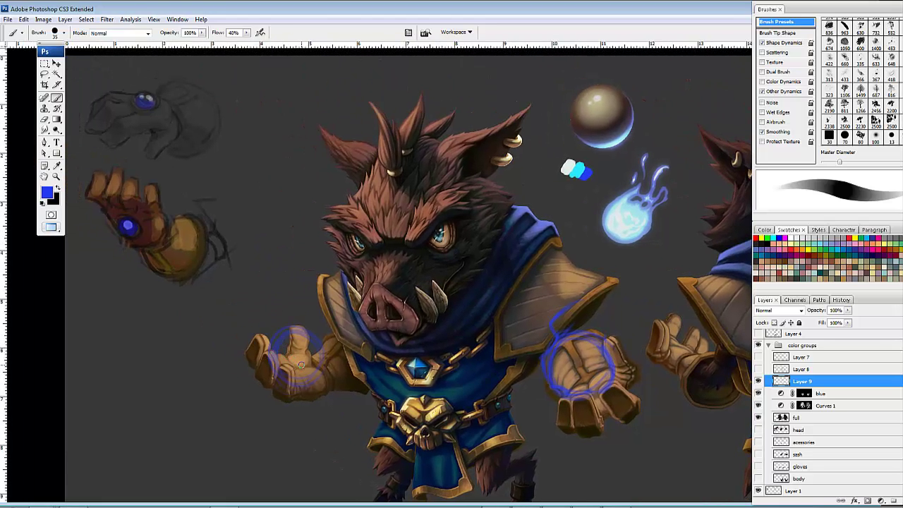
{"action": "mouse_move", "coordinate": [293, 361]}
{"action": "left_mouse_down"}
{"action": "mouse_move", "coordinate": [279, 306]}
{"action": "mouse_move", "coordinate": [289, 336]}
{"action": "mouse_move", "coordinate": [268, 303]}
{"action": "mouse_move", "coordinate": [299, 271]}
{"action": "left_mouse_up"}
{"action": "left_click_drag", "start_coordinate": [263, 309], "coordinate": [302, 269]}
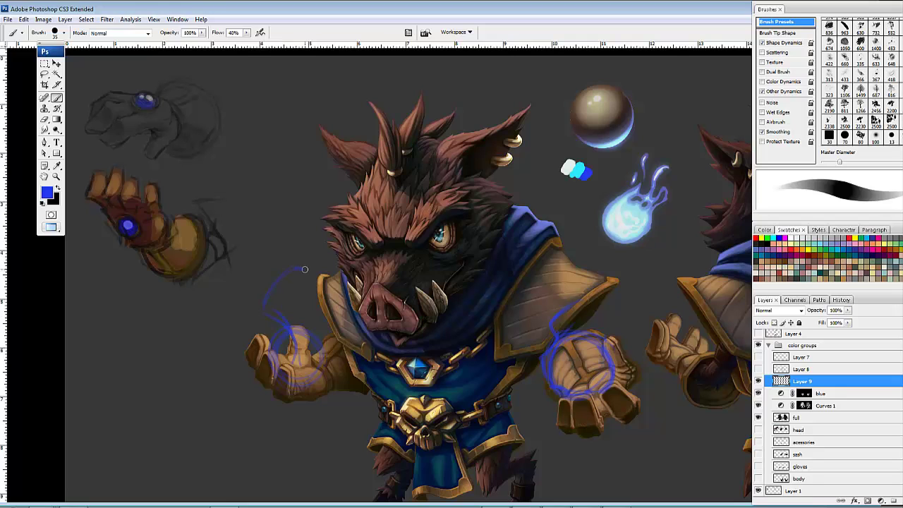
{"action": "mouse_move", "coordinate": [543, 278]}
{"action": "left_mouse_down"}
{"action": "mouse_move", "coordinate": [500, 265]}
{"action": "mouse_move", "coordinate": [545, 272]}
{"action": "left_mouse_up"}
{"action": "left_click_drag", "start_coordinate": [509, 303], "coordinate": [559, 271]}
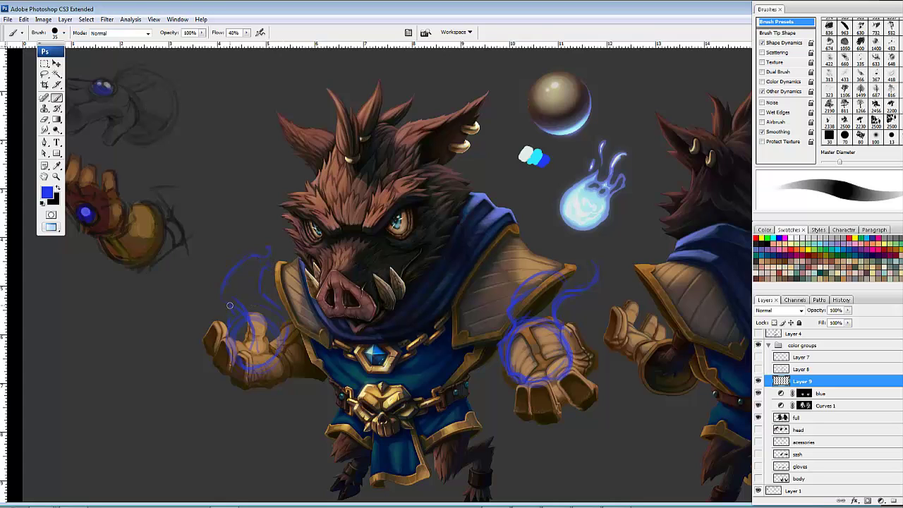
{"action": "left_click_drag", "start_coordinate": [463, 299], "coordinate": [433, 293]}
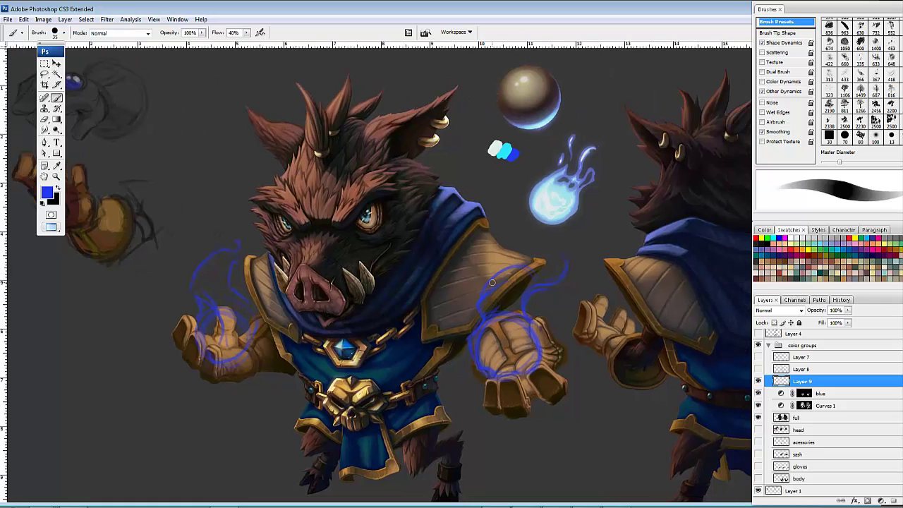
{"action": "left_click_drag", "start_coordinate": [493, 283], "coordinate": [512, 271]}
{"action": "left_click_drag", "start_coordinate": [525, 323], "coordinate": [516, 331]}
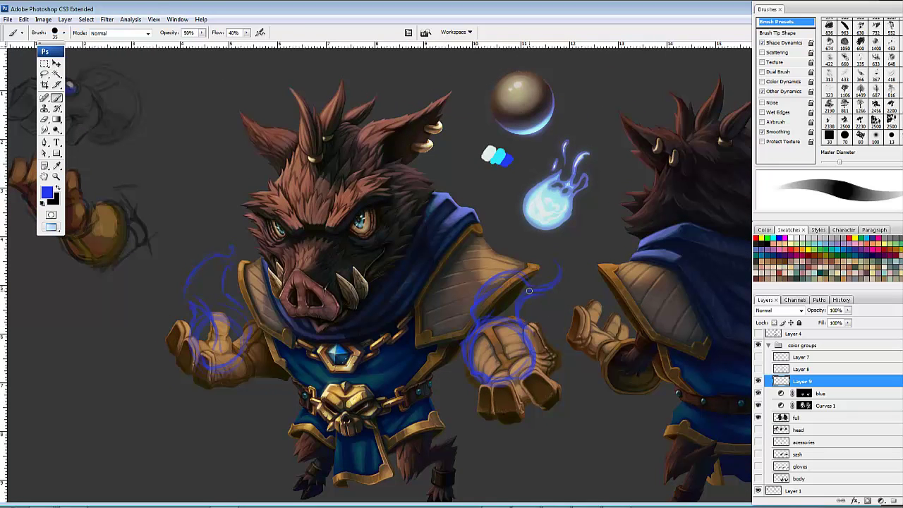
Step: Set the brush to 50% opacity, 50% flow and size 100, and fill the right-hand fireball and flame with blue
{"action": "key", "text": "shift+5"}
{"action": "key", "text": "bracketright"}
{"action": "key", "text": "bracketright"}
{"action": "key", "text": "bracketright"}
{"action": "key", "text": "bracketright"}
{"action": "key", "text": "bracketright"}
{"action": "key", "text": "bracketright"}
{"action": "key", "text": "bracketright"}
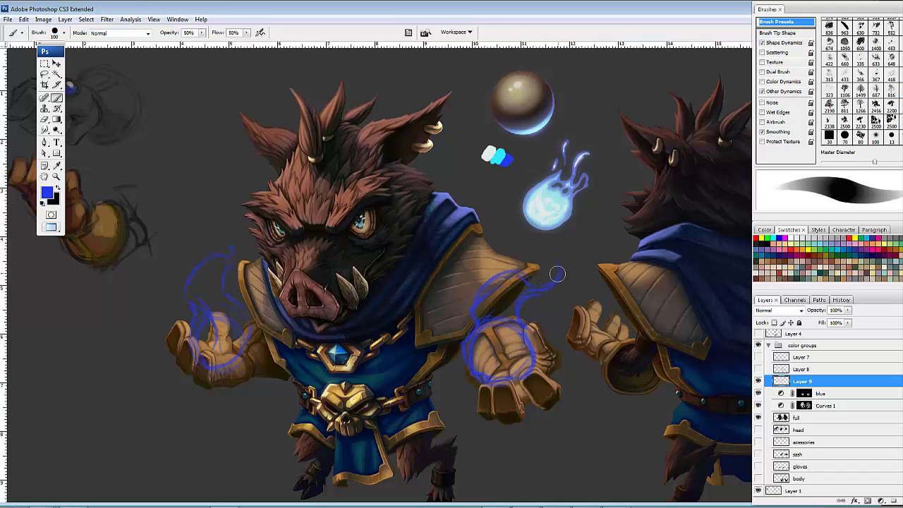
{"action": "mouse_move", "coordinate": [557, 274]}
{"action": "left_mouse_down"}
{"action": "mouse_move", "coordinate": [482, 310]}
{"action": "mouse_move", "coordinate": [511, 288]}
{"action": "mouse_move", "coordinate": [515, 345]}
{"action": "mouse_move", "coordinate": [508, 364]}
{"action": "mouse_move", "coordinate": [514, 351]}
{"action": "mouse_move", "coordinate": [509, 331]}
{"action": "mouse_move", "coordinate": [480, 369]}
{"action": "mouse_move", "coordinate": [478, 354]}
{"action": "mouse_move", "coordinate": [513, 365]}
{"action": "mouse_move", "coordinate": [497, 369]}
{"action": "mouse_move", "coordinate": [499, 291]}
{"action": "mouse_move", "coordinate": [494, 346]}
{"action": "mouse_move", "coordinate": [508, 367]}
{"action": "mouse_move", "coordinate": [517, 350]}
{"action": "mouse_move", "coordinate": [502, 333]}
{"action": "mouse_move", "coordinate": [524, 347]}
{"action": "mouse_move", "coordinate": [475, 355]}
{"action": "mouse_move", "coordinate": [511, 299]}
{"action": "left_mouse_up"}
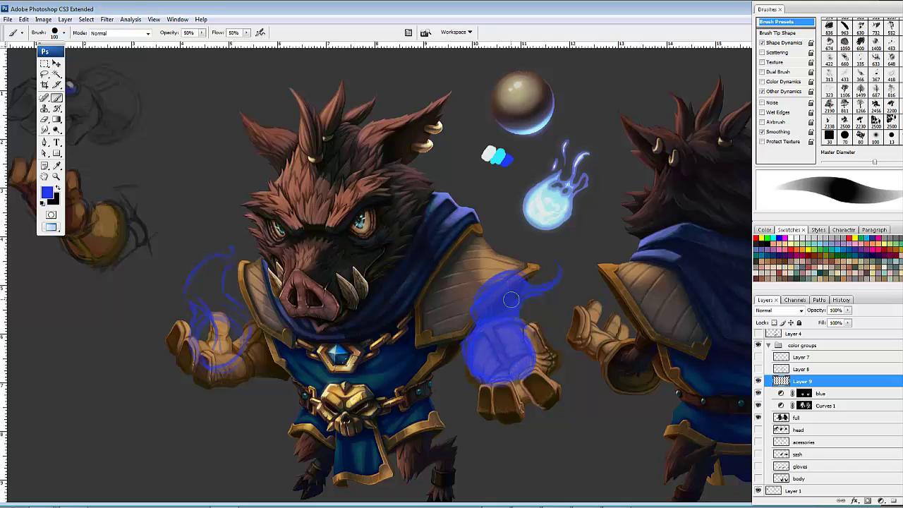
Step: Fill the left-hand fireball and flame with blue and brush a curved wisp above it
{"action": "mouse_move", "coordinate": [200, 310]}
{"action": "left_mouse_down"}
{"action": "mouse_move", "coordinate": [217, 326]}
{"action": "mouse_move", "coordinate": [214, 357]}
{"action": "mouse_move", "coordinate": [235, 342]}
{"action": "mouse_move", "coordinate": [214, 310]}
{"action": "mouse_move", "coordinate": [211, 268]}
{"action": "mouse_move", "coordinate": [231, 322]}
{"action": "left_mouse_up"}
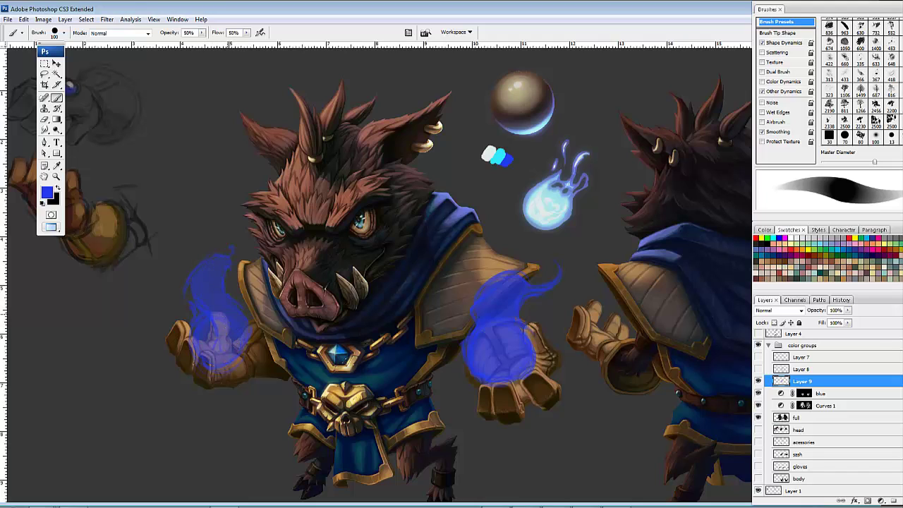
{"action": "mouse_move", "coordinate": [197, 295]}
{"action": "left_mouse_down"}
{"action": "mouse_move", "coordinate": [213, 265]}
{"action": "mouse_move", "coordinate": [208, 283]}
{"action": "left_mouse_up"}
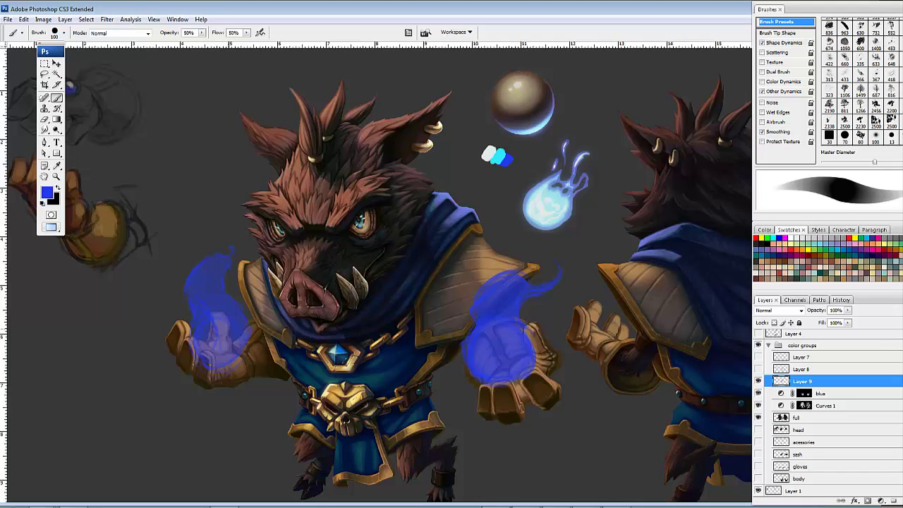
{"action": "mouse_move", "coordinate": [234, 328]}
{"action": "left_mouse_down"}
{"action": "mouse_move", "coordinate": [225, 352]}
{"action": "mouse_move", "coordinate": [214, 315]}
{"action": "mouse_move", "coordinate": [233, 322]}
{"action": "mouse_move", "coordinate": [230, 338]}
{"action": "mouse_move", "coordinate": [224, 307]}
{"action": "mouse_move", "coordinate": [230, 308]}
{"action": "mouse_move", "coordinate": [199, 285]}
{"action": "mouse_move", "coordinate": [196, 293]}
{"action": "mouse_move", "coordinate": [214, 304]}
{"action": "mouse_move", "coordinate": [216, 263]}
{"action": "mouse_move", "coordinate": [233, 261]}
{"action": "mouse_move", "coordinate": [232, 247]}
{"action": "mouse_move", "coordinate": [236, 259]}
{"action": "mouse_move", "coordinate": [231, 250]}
{"action": "mouse_move", "coordinate": [194, 245]}
{"action": "mouse_move", "coordinate": [187, 261]}
{"action": "mouse_move", "coordinate": [215, 243]}
{"action": "left_mouse_up"}
{"action": "left_click_drag", "start_coordinate": [196, 250], "coordinate": [215, 240]}
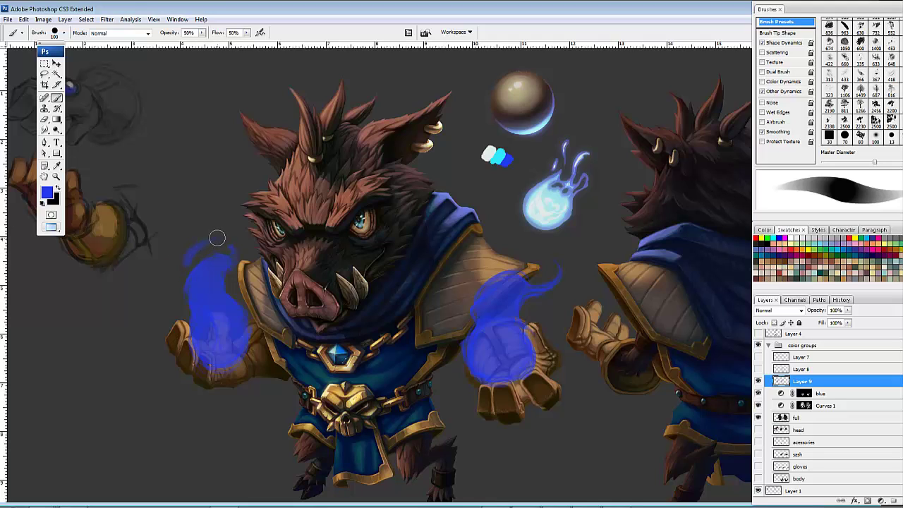
Step: Dab small blue flame wisps beside the left-hand flame and above the right-hand flame, undoing unwanted strokes
{"action": "left_click_drag", "start_coordinate": [240, 282], "coordinate": [240, 290]}
{"action": "key", "text": "ctrl+z"}
{"action": "left_click_drag", "start_coordinate": [245, 299], "coordinate": [242, 290]}
{"action": "key", "text": "ctrl+z"}
{"action": "left_click_drag", "start_coordinate": [475, 295], "coordinate": [447, 285]}
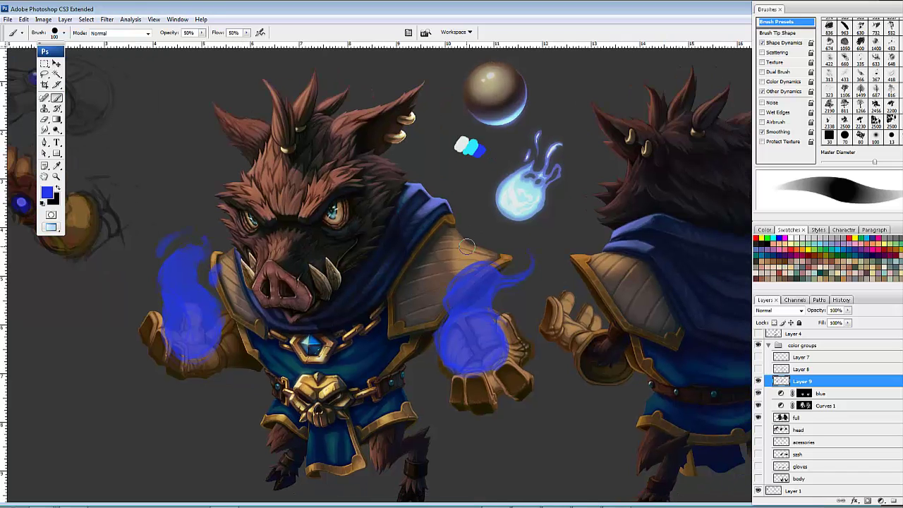
{"action": "mouse_move", "coordinate": [462, 255]}
{"action": "left_mouse_down"}
{"action": "mouse_move", "coordinate": [478, 238]}
{"action": "mouse_move", "coordinate": [462, 258]}
{"action": "mouse_move", "coordinate": [471, 242]}
{"action": "left_mouse_up"}
{"action": "key", "text": "ctrl+z"}
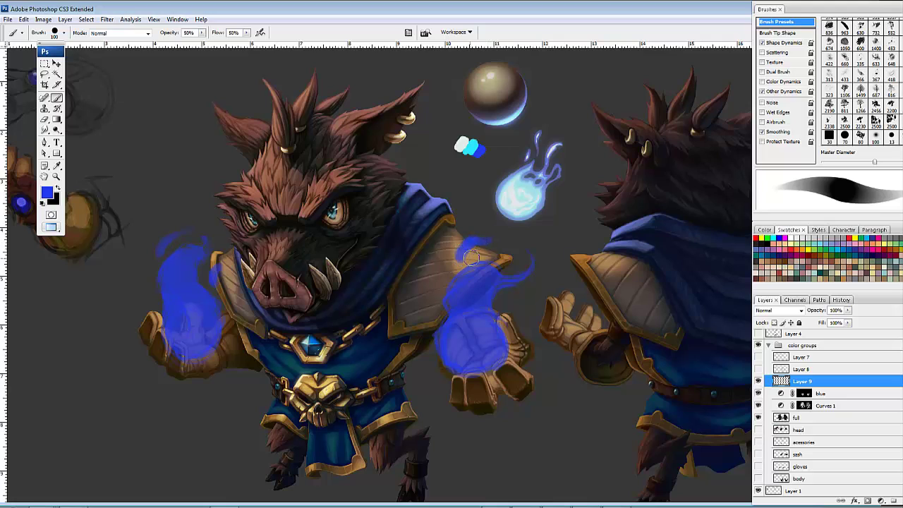
Step: Smudge the right-hand flame's upper wisp and main body into smoother shapes with the Smudge tool at size 100
{"action": "key", "text": "r"}
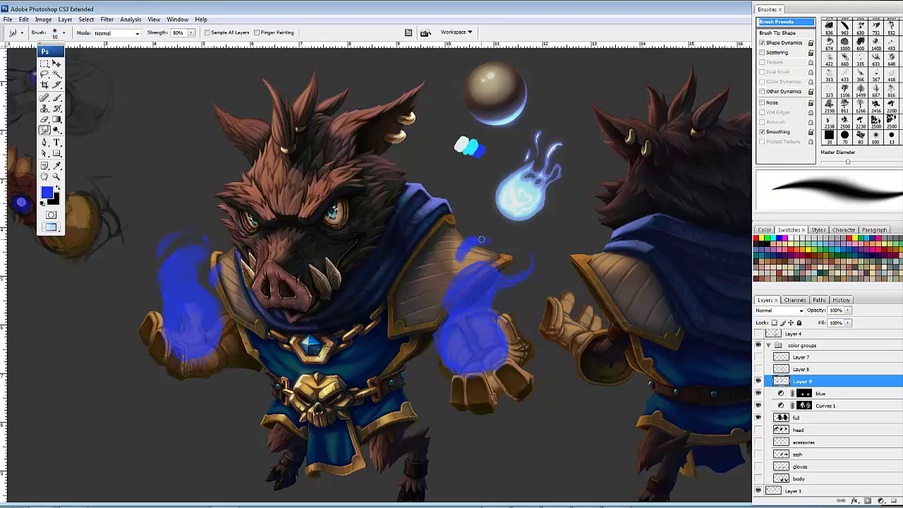
{"action": "key", "text": "bracketright"}
{"action": "key", "text": "bracketright"}
{"action": "key", "text": "bracketright"}
{"action": "key", "text": "bracketright"}
{"action": "key", "text": "bracketright"}
{"action": "mouse_move", "coordinate": [467, 244]}
{"action": "left_mouse_down"}
{"action": "mouse_move", "coordinate": [452, 263]}
{"action": "mouse_move", "coordinate": [497, 231]}
{"action": "mouse_move", "coordinate": [466, 239]}
{"action": "mouse_move", "coordinate": [488, 228]}
{"action": "mouse_move", "coordinate": [479, 240]}
{"action": "mouse_move", "coordinate": [487, 241]}
{"action": "left_mouse_up"}
{"action": "left_click_drag", "start_coordinate": [556, 282], "coordinate": [546, 276]}
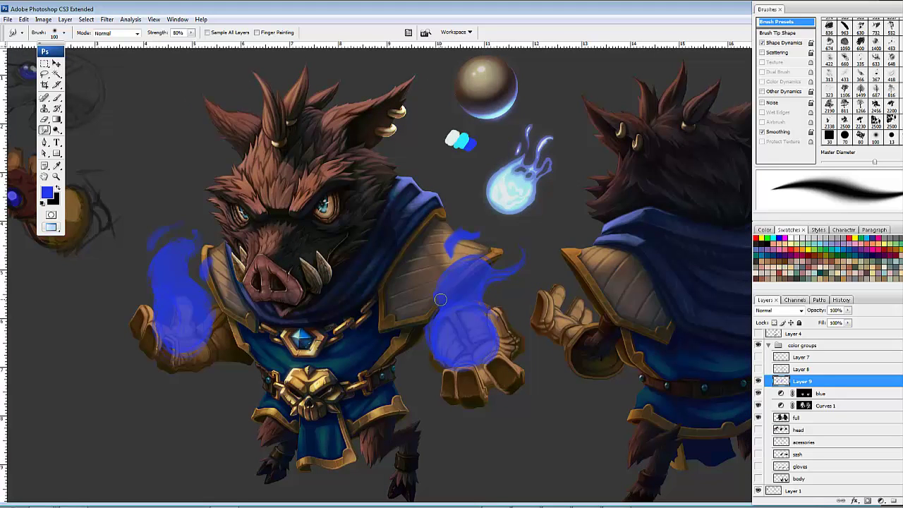
{"action": "mouse_move", "coordinate": [443, 302]}
{"action": "left_mouse_down"}
{"action": "mouse_move", "coordinate": [442, 276]}
{"action": "mouse_move", "coordinate": [468, 262]}
{"action": "mouse_move", "coordinate": [464, 271]}
{"action": "mouse_move", "coordinate": [468, 261]}
{"action": "mouse_move", "coordinate": [438, 269]}
{"action": "mouse_move", "coordinate": [474, 261]}
{"action": "mouse_move", "coordinate": [432, 279]}
{"action": "mouse_move", "coordinate": [462, 266]}
{"action": "mouse_move", "coordinate": [439, 269]}
{"action": "mouse_move", "coordinate": [482, 268]}
{"action": "mouse_move", "coordinate": [463, 264]}
{"action": "mouse_move", "coordinate": [471, 266]}
{"action": "mouse_move", "coordinate": [442, 279]}
{"action": "mouse_move", "coordinate": [441, 268]}
{"action": "mouse_move", "coordinate": [436, 274]}
{"action": "mouse_move", "coordinate": [489, 266]}
{"action": "left_mouse_up"}
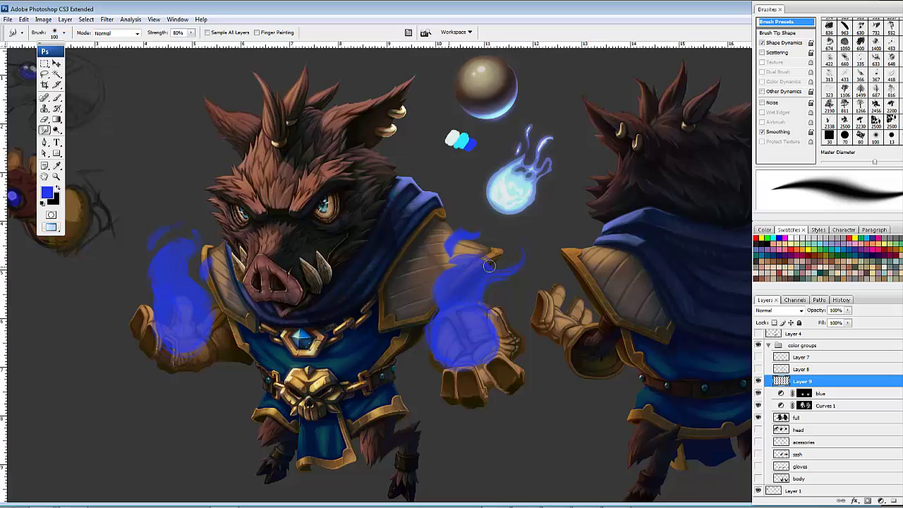
Step: Reduce the Smudge brush to size 70 and pull the tail of the right-hand flame into a curled tip
{"action": "key", "text": "bracketleft"}
{"action": "key", "text": "bracketleft"}
{"action": "key", "text": "bracketleft"}
{"action": "mouse_move", "coordinate": [496, 270]}
{"action": "left_mouse_down"}
{"action": "mouse_move", "coordinate": [474, 267]}
{"action": "mouse_move", "coordinate": [484, 266]}
{"action": "mouse_move", "coordinate": [476, 260]}
{"action": "mouse_move", "coordinate": [509, 267]}
{"action": "mouse_move", "coordinate": [486, 264]}
{"action": "mouse_move", "coordinate": [503, 271]}
{"action": "mouse_move", "coordinate": [520, 242]}
{"action": "left_mouse_up"}
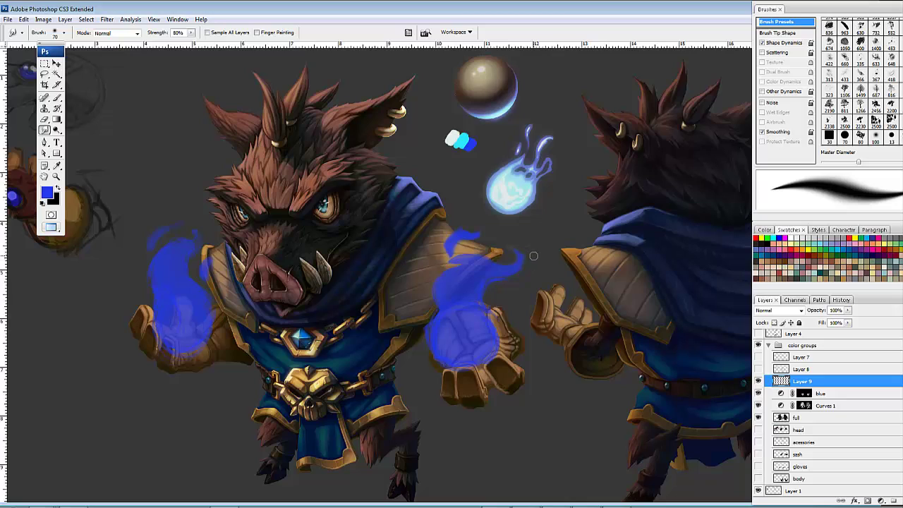
{"action": "mouse_move", "coordinate": [527, 257]}
{"action": "left_mouse_down"}
{"action": "mouse_move", "coordinate": [505, 238]}
{"action": "mouse_move", "coordinate": [496, 245]}
{"action": "left_mouse_up"}
{"action": "left_click_drag", "start_coordinate": [523, 272], "coordinate": [511, 265]}
{"action": "mouse_move", "coordinate": [501, 259]}
{"action": "left_mouse_down"}
{"action": "mouse_move", "coordinate": [491, 264]}
{"action": "mouse_move", "coordinate": [519, 268]}
{"action": "mouse_move", "coordinate": [520, 283]}
{"action": "left_mouse_up"}
{"action": "mouse_move", "coordinate": [526, 247]}
{"action": "left_mouse_down"}
{"action": "mouse_move", "coordinate": [513, 240]}
{"action": "mouse_move", "coordinate": [522, 254]}
{"action": "left_mouse_up"}
{"action": "mouse_move", "coordinate": [513, 247]}
{"action": "left_mouse_down"}
{"action": "mouse_move", "coordinate": [501, 254]}
{"action": "mouse_move", "coordinate": [526, 242]}
{"action": "mouse_move", "coordinate": [522, 266]}
{"action": "left_mouse_up"}
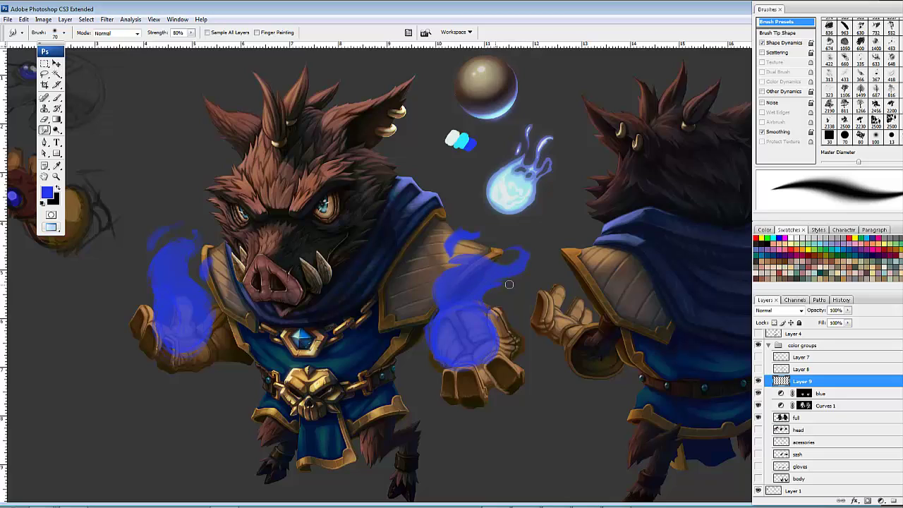
Step: Smudge the right-hand flame's lower edge and upper wisp into pointed, forked tongues
{"action": "mouse_move", "coordinate": [484, 287]}
{"action": "left_mouse_down"}
{"action": "mouse_move", "coordinate": [504, 283]}
{"action": "mouse_move", "coordinate": [483, 288]}
{"action": "left_mouse_up"}
{"action": "mouse_move", "coordinate": [494, 281]}
{"action": "left_mouse_down"}
{"action": "mouse_move", "coordinate": [507, 278]}
{"action": "mouse_move", "coordinate": [479, 292]}
{"action": "left_mouse_up"}
{"action": "mouse_move", "coordinate": [529, 269]}
{"action": "left_mouse_down"}
{"action": "mouse_move", "coordinate": [539, 266]}
{"action": "mouse_move", "coordinate": [494, 292]}
{"action": "mouse_move", "coordinate": [531, 268]}
{"action": "mouse_move", "coordinate": [489, 281]}
{"action": "mouse_move", "coordinate": [460, 256]}
{"action": "mouse_move", "coordinate": [455, 265]}
{"action": "mouse_move", "coordinate": [469, 260]}
{"action": "mouse_move", "coordinate": [449, 262]}
{"action": "mouse_move", "coordinate": [450, 253]}
{"action": "mouse_move", "coordinate": [436, 275]}
{"action": "mouse_move", "coordinate": [451, 240]}
{"action": "mouse_move", "coordinate": [441, 256]}
{"action": "left_mouse_up"}
{"action": "mouse_move", "coordinate": [459, 223]}
{"action": "left_mouse_down"}
{"action": "mouse_move", "coordinate": [479, 224]}
{"action": "mouse_move", "coordinate": [478, 237]}
{"action": "mouse_move", "coordinate": [449, 244]}
{"action": "mouse_move", "coordinate": [441, 258]}
{"action": "mouse_move", "coordinate": [467, 223]}
{"action": "mouse_move", "coordinate": [468, 230]}
{"action": "left_mouse_up"}
{"action": "left_click_drag", "start_coordinate": [515, 257], "coordinate": [528, 250]}
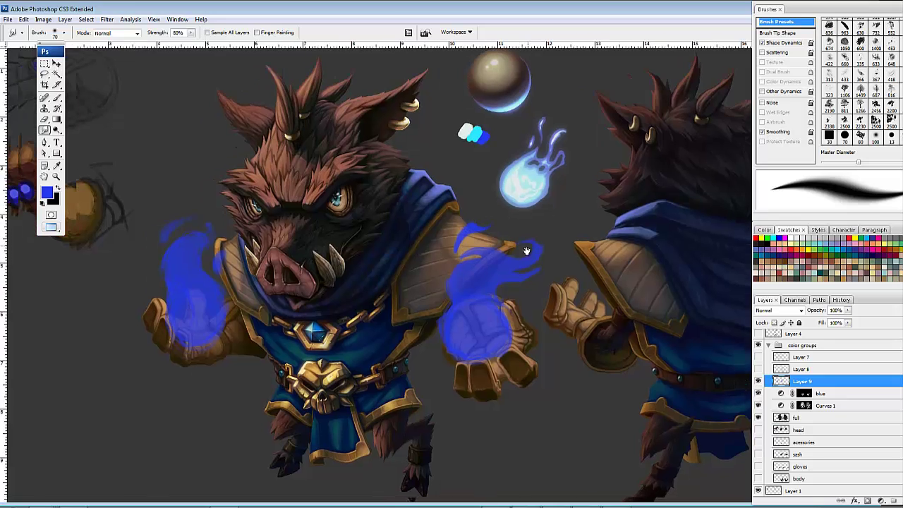
Step: Smudge the left-hand flame's top, outer edge and detached wisp into pointed flame tongues
{"action": "left_click_drag", "start_coordinate": [417, 241], "coordinate": [500, 245]}
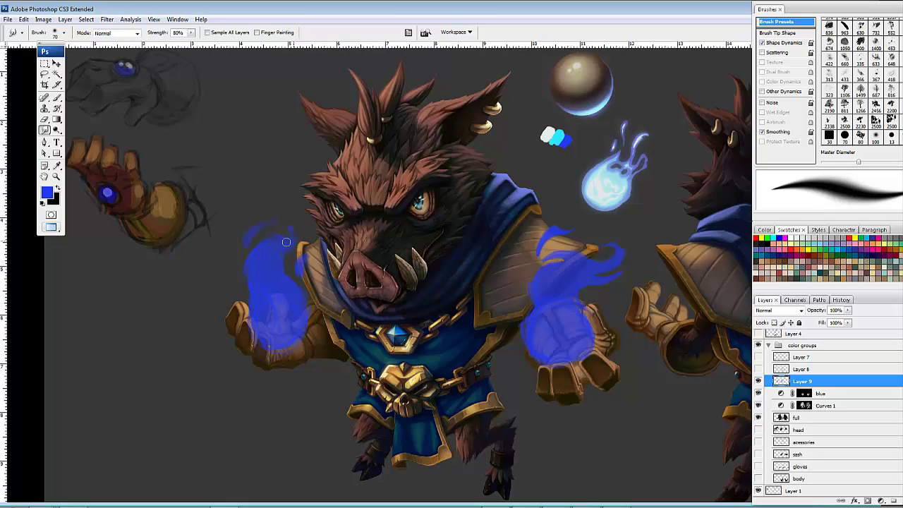
{"action": "mouse_move", "coordinate": [285, 242]}
{"action": "left_mouse_down"}
{"action": "mouse_move", "coordinate": [285, 229]}
{"action": "mouse_move", "coordinate": [254, 253]}
{"action": "left_mouse_up"}
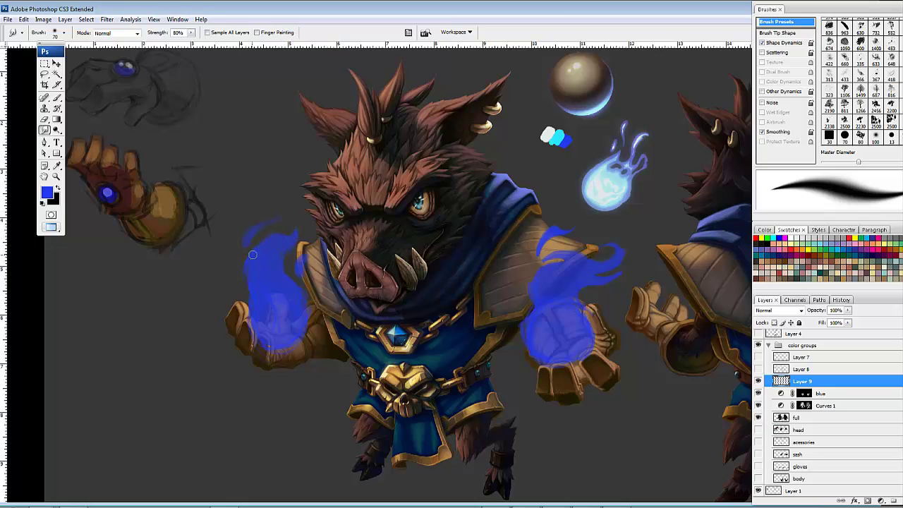
{"action": "mouse_move", "coordinate": [244, 294]}
{"action": "left_mouse_down"}
{"action": "mouse_move", "coordinate": [253, 260]}
{"action": "mouse_move", "coordinate": [259, 288]}
{"action": "left_mouse_up"}
{"action": "mouse_move", "coordinate": [276, 237]}
{"action": "left_mouse_down"}
{"action": "mouse_move", "coordinate": [242, 266]}
{"action": "mouse_move", "coordinate": [253, 241]}
{"action": "mouse_move", "coordinate": [246, 247]}
{"action": "mouse_move", "coordinate": [253, 243]}
{"action": "mouse_move", "coordinate": [244, 247]}
{"action": "mouse_move", "coordinate": [235, 232]}
{"action": "mouse_move", "coordinate": [239, 244]}
{"action": "mouse_move", "coordinate": [257, 232]}
{"action": "mouse_move", "coordinate": [255, 241]}
{"action": "mouse_move", "coordinate": [275, 224]}
{"action": "mouse_move", "coordinate": [253, 229]}
{"action": "mouse_move", "coordinate": [282, 218]}
{"action": "mouse_move", "coordinate": [283, 207]}
{"action": "mouse_move", "coordinate": [280, 220]}
{"action": "mouse_move", "coordinate": [264, 222]}
{"action": "mouse_move", "coordinate": [275, 219]}
{"action": "mouse_move", "coordinate": [272, 208]}
{"action": "mouse_move", "coordinate": [251, 228]}
{"action": "left_mouse_up"}
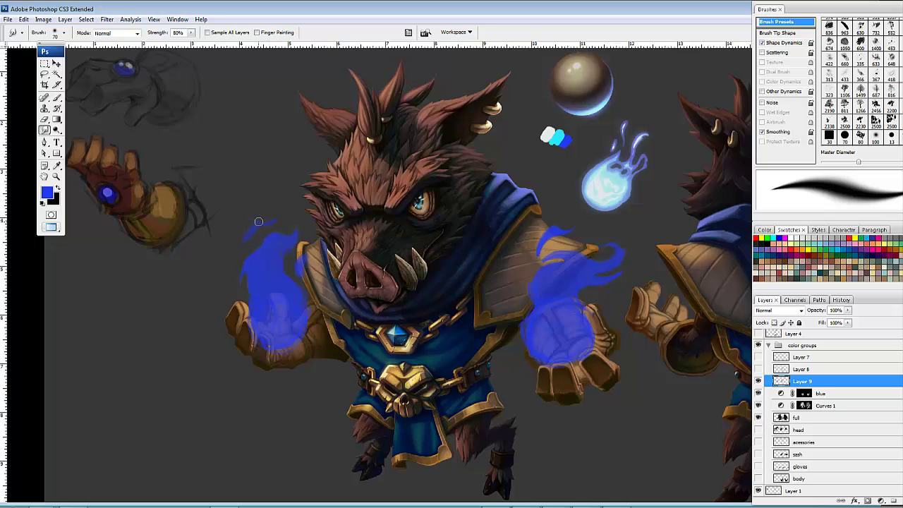
Step: Smudge the outer edge of the right-hand fireball and pull the left-hand fireball's blue clear of the fingers
{"action": "mouse_move", "coordinate": [324, 232]}
{"action": "left_mouse_down"}
{"action": "mouse_move", "coordinate": [340, 219]}
{"action": "mouse_move", "coordinate": [317, 248]}
{"action": "mouse_move", "coordinate": [326, 254]}
{"action": "mouse_move", "coordinate": [265, 251]}
{"action": "mouse_move", "coordinate": [280, 269]}
{"action": "mouse_move", "coordinate": [278, 300]}
{"action": "left_mouse_up"}
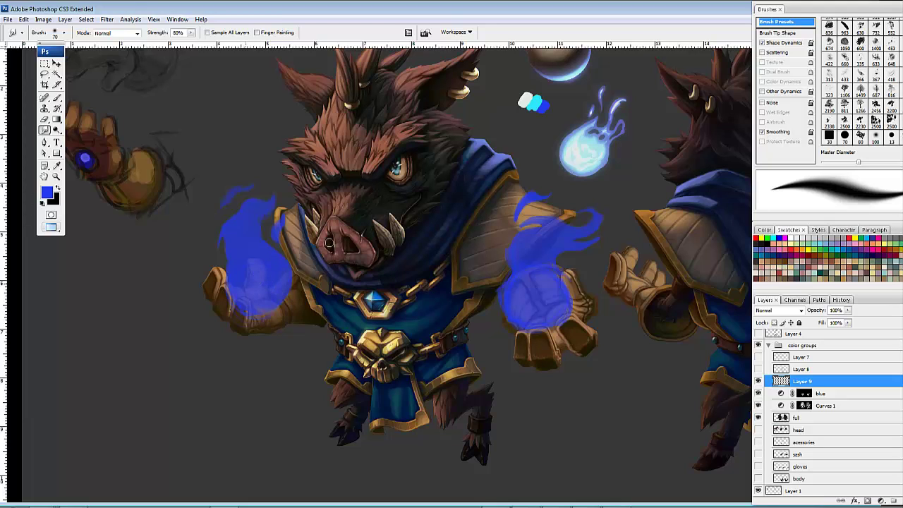
{"action": "left_click_drag", "start_coordinate": [521, 273], "coordinate": [531, 260]}
{"action": "mouse_move", "coordinate": [507, 304]}
{"action": "left_mouse_down"}
{"action": "mouse_move", "coordinate": [499, 280]}
{"action": "mouse_move", "coordinate": [514, 280]}
{"action": "left_mouse_up"}
{"action": "mouse_move", "coordinate": [595, 309]}
{"action": "left_mouse_down"}
{"action": "mouse_move", "coordinate": [555, 335]}
{"action": "mouse_move", "coordinate": [567, 356]}
{"action": "left_mouse_up"}
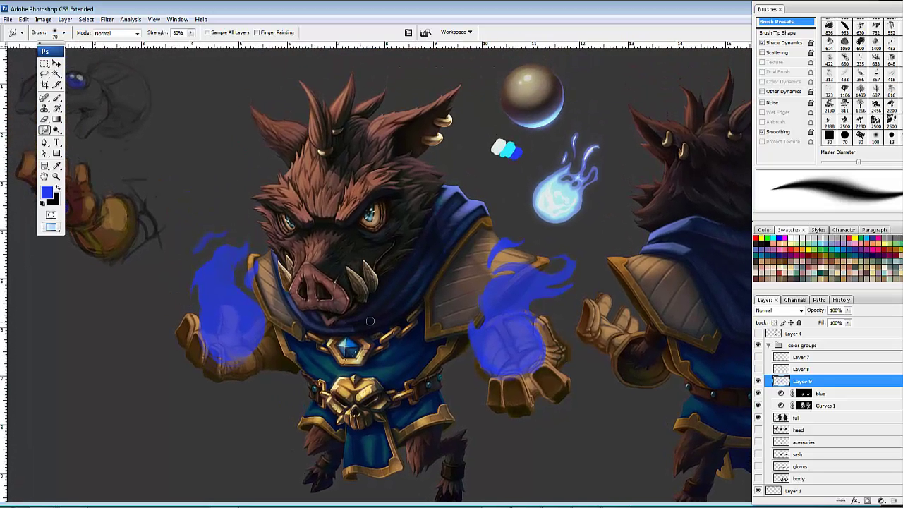
{"action": "mouse_move", "coordinate": [218, 373]}
{"action": "left_mouse_down"}
{"action": "mouse_move", "coordinate": [218, 348]}
{"action": "mouse_move", "coordinate": [222, 359]}
{"action": "mouse_move", "coordinate": [203, 346]}
{"action": "left_mouse_up"}
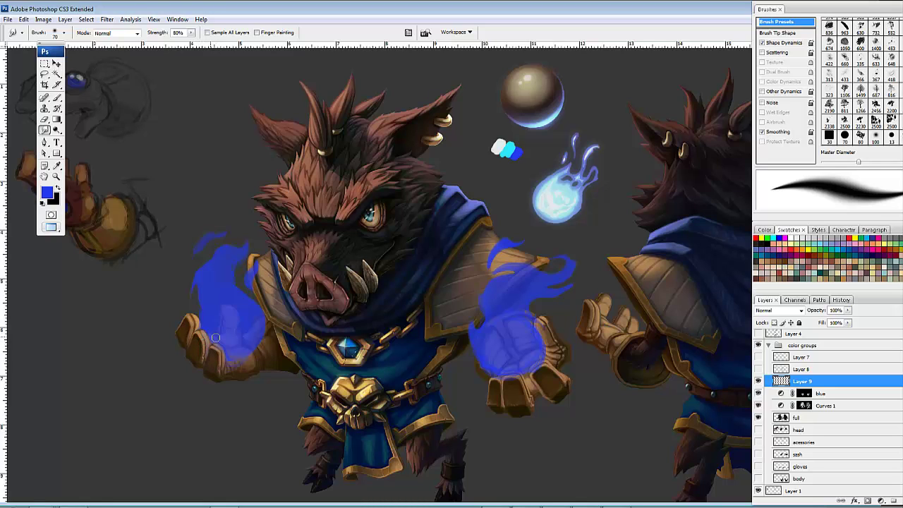
{"action": "left_click_drag", "start_coordinate": [398, 360], "coordinate": [390, 348]}
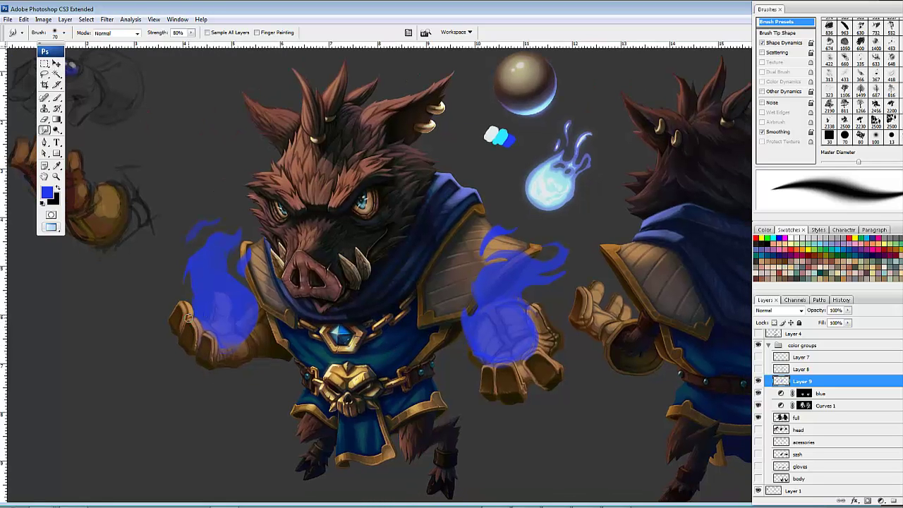
Step: Smudge the right-hand fireball's edges clear of the glove fingers and blend its interior with the flame above
{"action": "mouse_move", "coordinate": [526, 369]}
{"action": "left_mouse_down"}
{"action": "mouse_move", "coordinate": [534, 351]}
{"action": "mouse_move", "coordinate": [499, 366]}
{"action": "left_mouse_up"}
{"action": "left_click_drag", "start_coordinate": [561, 346], "coordinate": [545, 369]}
{"action": "left_click_drag", "start_coordinate": [517, 332], "coordinate": [517, 337]}
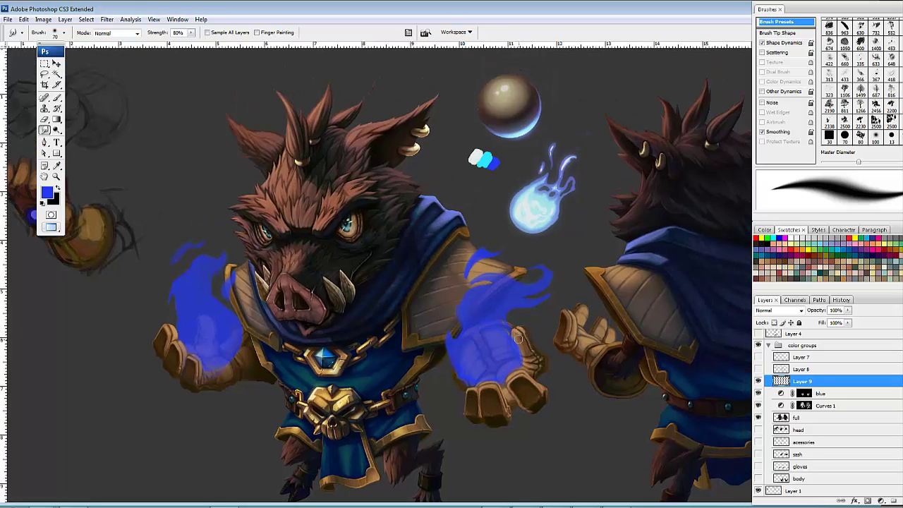
{"action": "left_click_drag", "start_coordinate": [553, 365], "coordinate": [538, 369]}
{"action": "left_click_drag", "start_coordinate": [498, 354], "coordinate": [499, 350]}
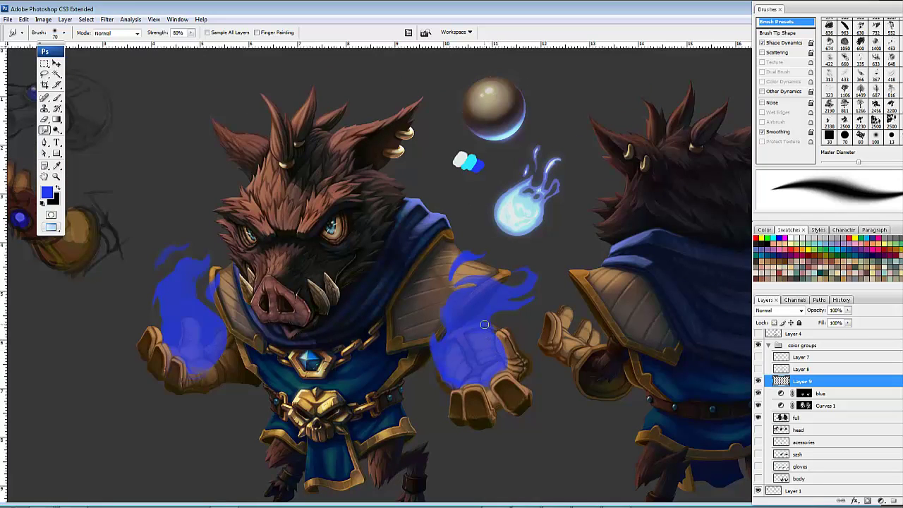
Step: Smudge the tip of the left-hand flame and load Layer 9's painted pixels as a selection
{"action": "left_click_drag", "start_coordinate": [540, 360], "coordinate": [629, 351]}
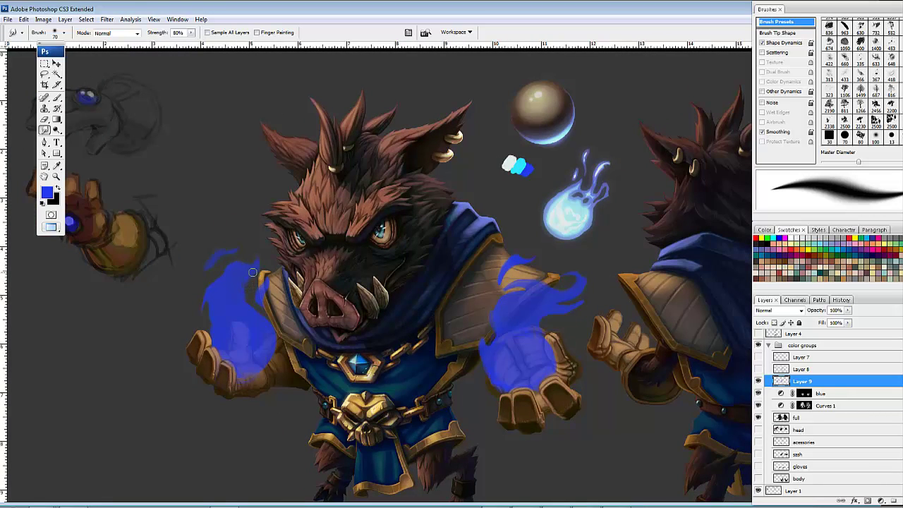
{"action": "mouse_move", "coordinate": [258, 259]}
{"action": "left_mouse_down"}
{"action": "mouse_move", "coordinate": [252, 252]}
{"action": "mouse_move", "coordinate": [252, 263]}
{"action": "left_mouse_up"}
{"action": "left_click", "coordinate": [781, 382], "text": "ctrl"}
{"action": "left_click_drag", "start_coordinate": [353, 309], "coordinate": [370, 321]}
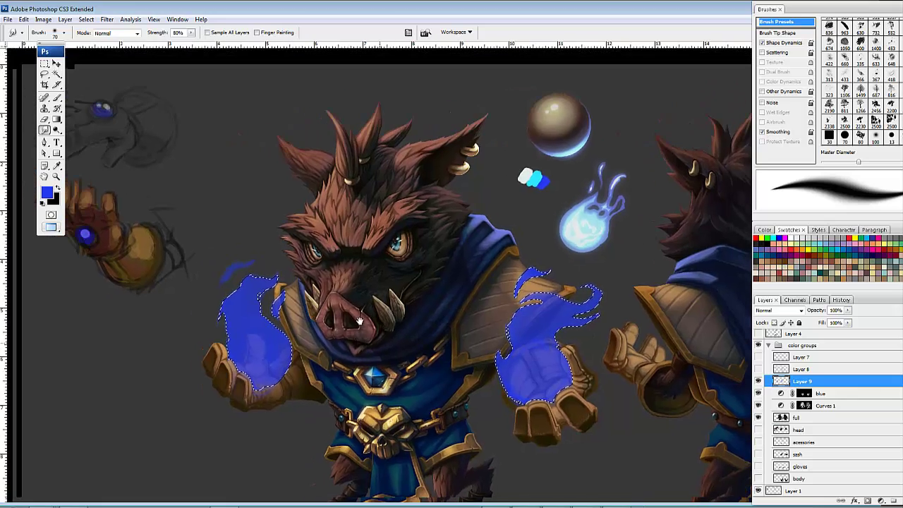
Step: Sample the cyan swatch and paint it softly into both blue fireballs at 40% opacity with a soft round brush at size 500
{"action": "key", "text": "b"}
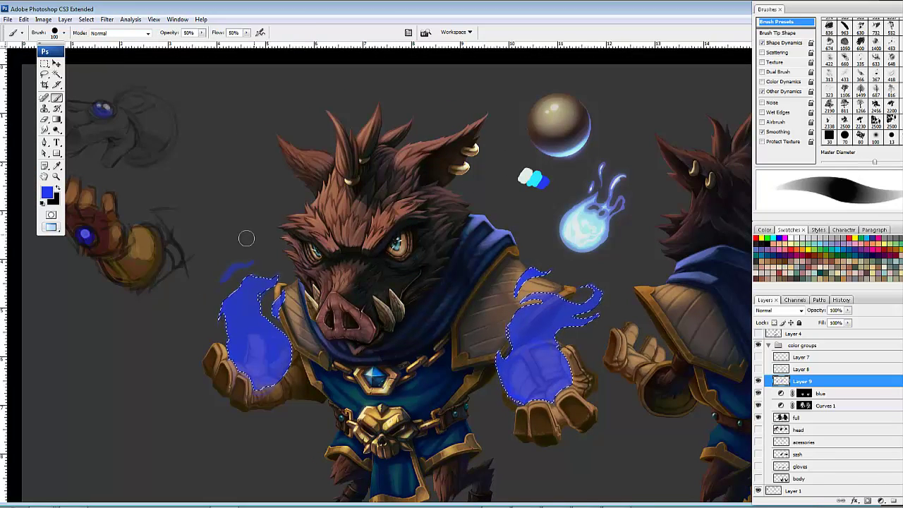
{"action": "left_click", "coordinate": [536, 180], "text": "alt"}
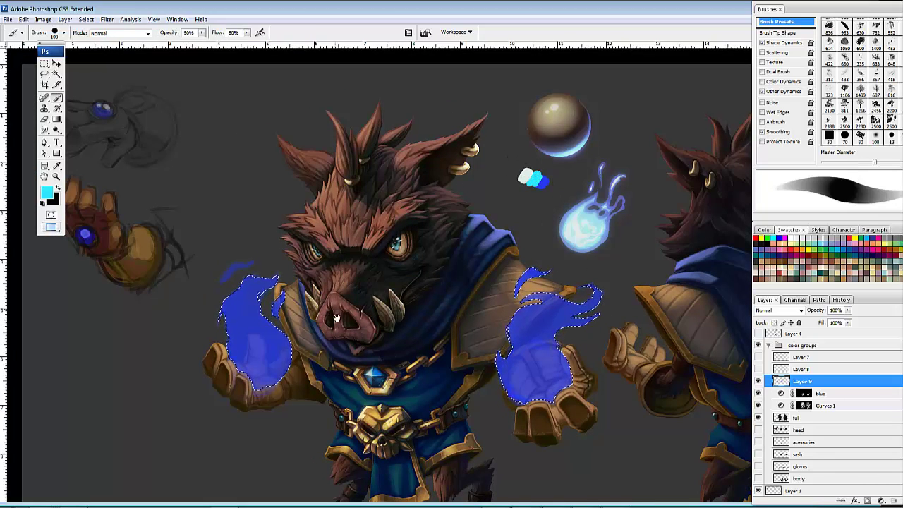
{"action": "left_click_drag", "start_coordinate": [349, 319], "coordinate": [387, 324]}
{"action": "key", "text": "bracketright"}
{"action": "key", "text": "bracketright"}
{"action": "key", "text": "bracketright"}
{"action": "key", "text": "bracketright"}
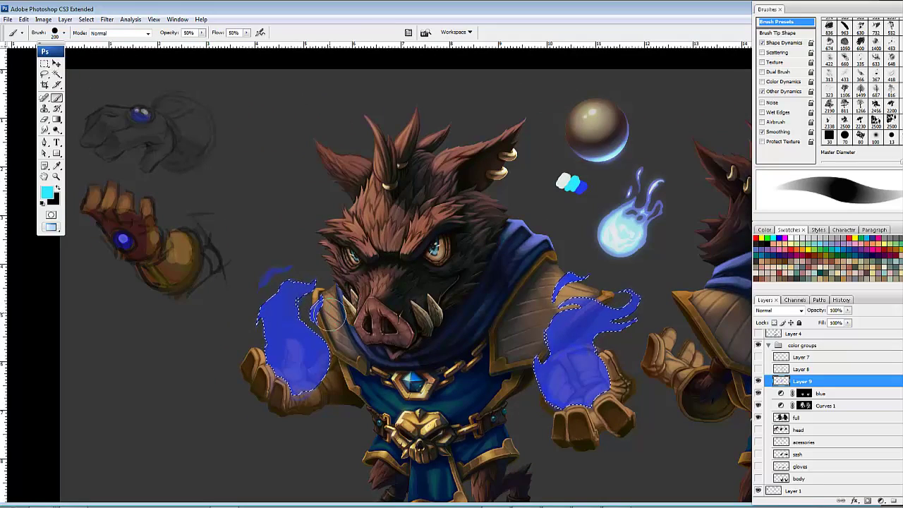
{"action": "key", "text": "4"}
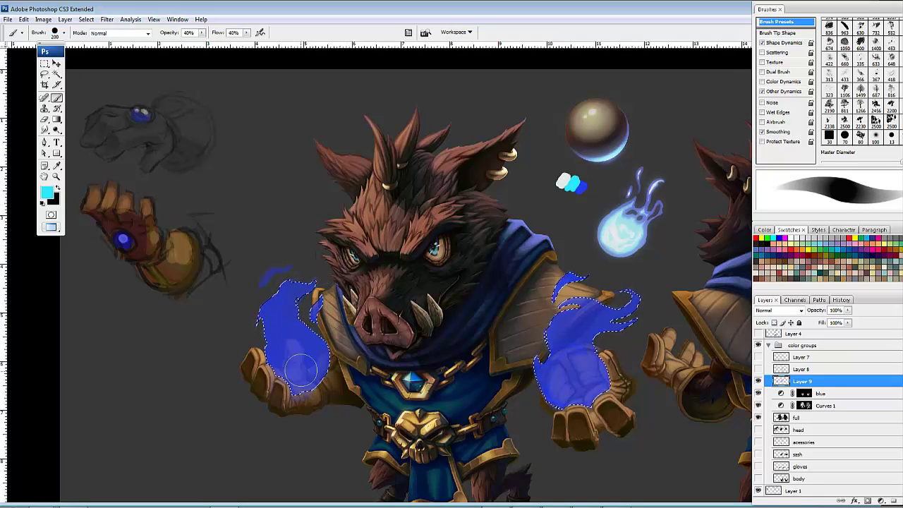
{"action": "mouse_move", "coordinate": [295, 365]}
{"action": "left_mouse_down"}
{"action": "mouse_move", "coordinate": [298, 352]}
{"action": "mouse_move", "coordinate": [297, 360]}
{"action": "mouse_move", "coordinate": [305, 354]}
{"action": "left_mouse_up"}
{"action": "scroll", "coordinate": [860, 85], "scroll_direction": "down", "scroll_amount": 3}
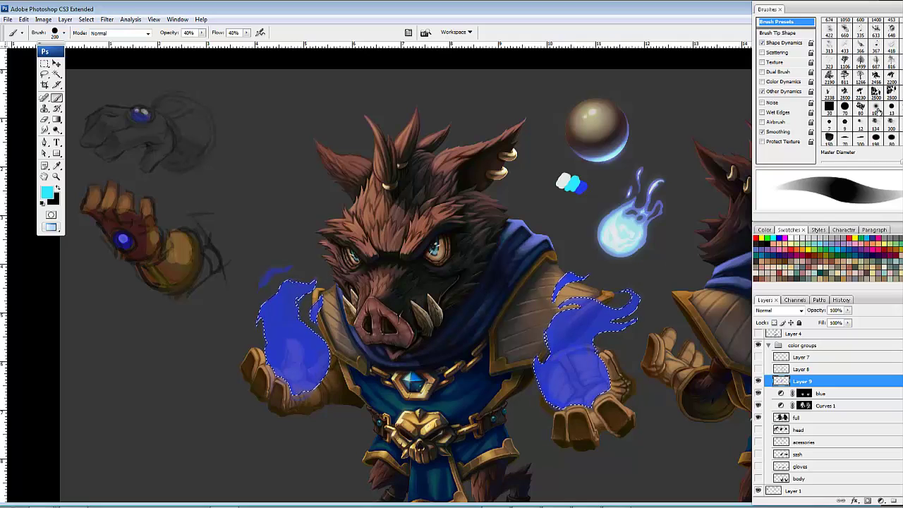
{"action": "left_click", "coordinate": [876, 107]}
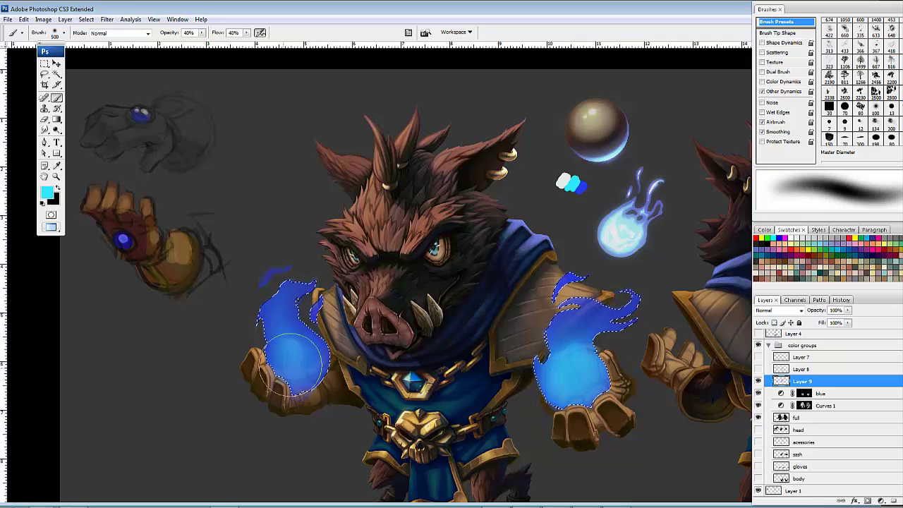
Step: Set the brush blending mode to Color Dodge and brighten the cores of both fireballs with cyan
{"action": "left_click", "coordinate": [148, 33]}
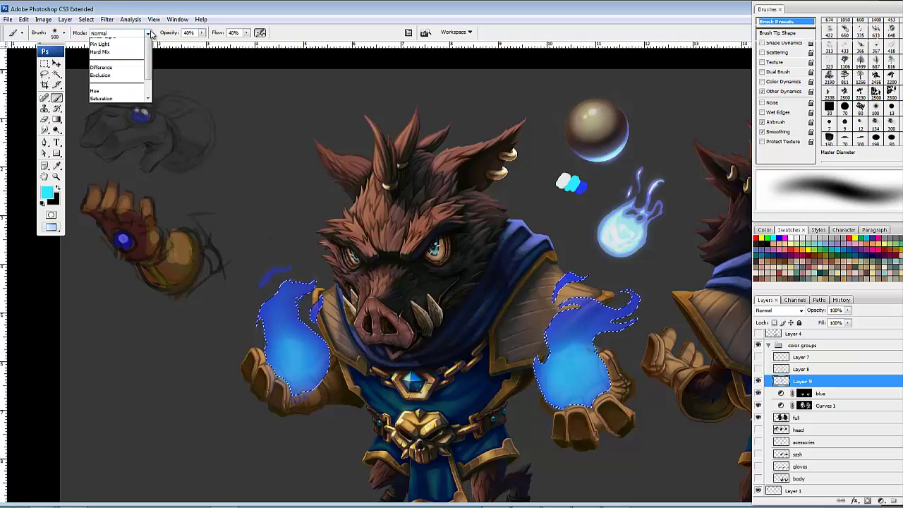
{"action": "left_click", "coordinate": [98, 136]}
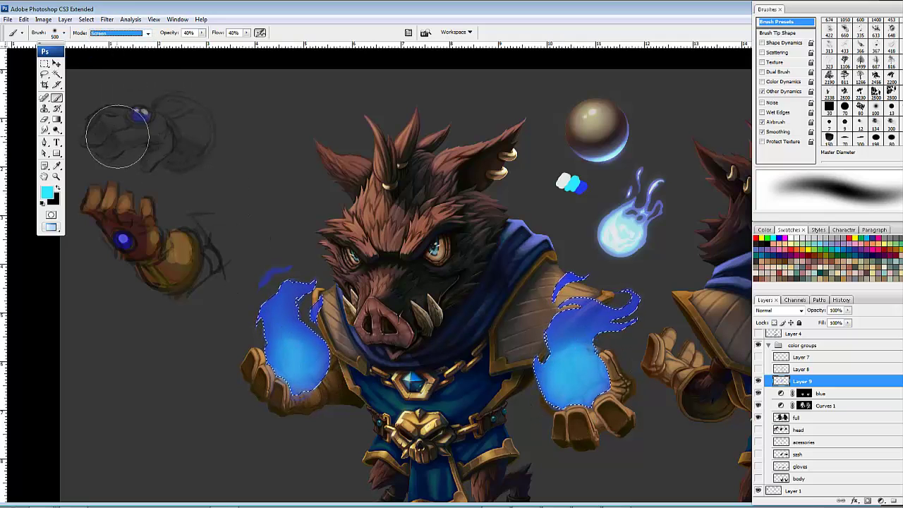
{"action": "left_click", "coordinate": [142, 35]}
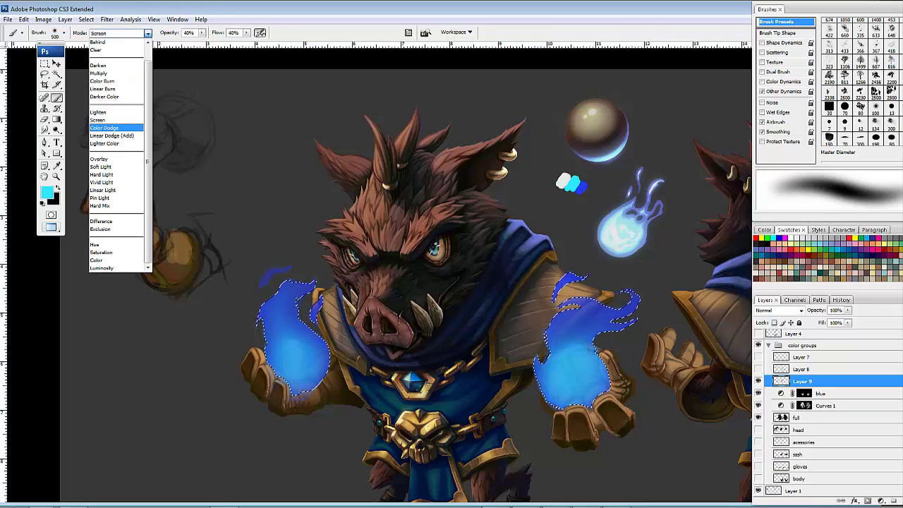
{"action": "left_click", "coordinate": [99, 134]}
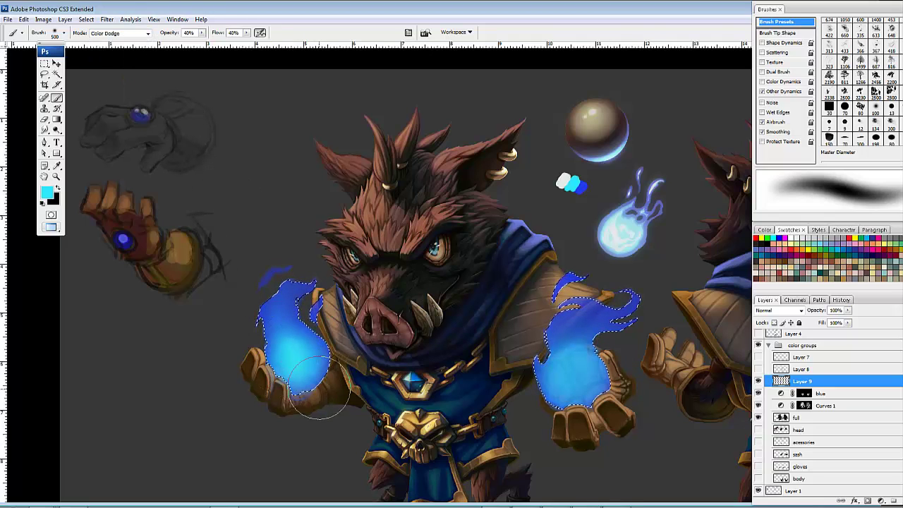
{"action": "left_click_drag", "start_coordinate": [320, 387], "coordinate": [298, 332]}
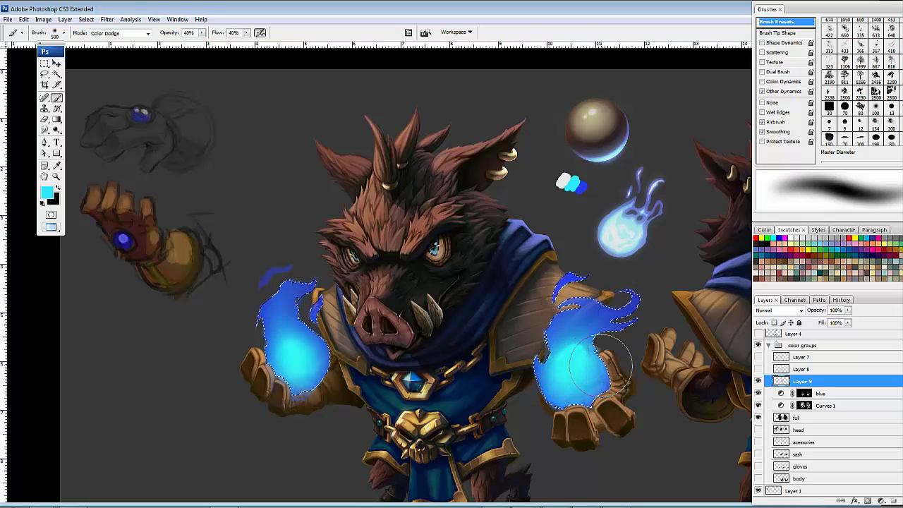
{"action": "key", "text": "ctrl+z"}
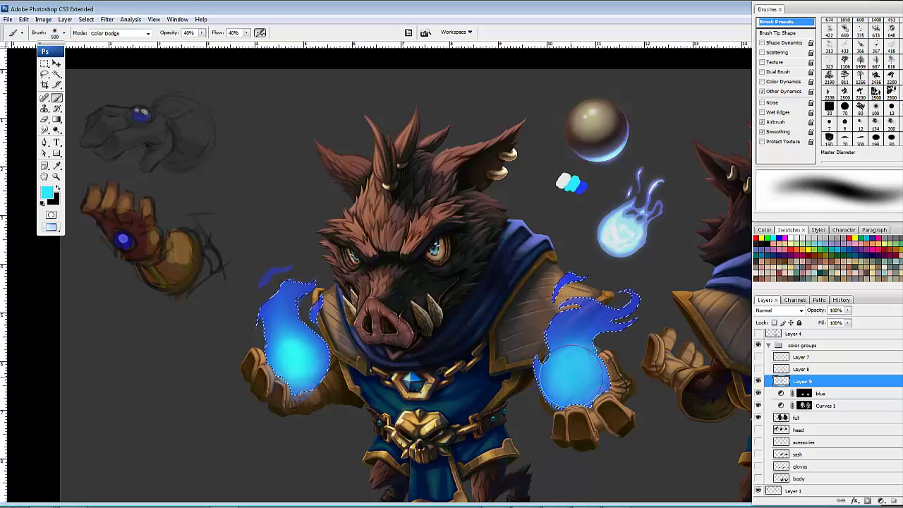
{"action": "mouse_move", "coordinate": [573, 376]}
{"action": "left_mouse_down"}
{"action": "mouse_move", "coordinate": [603, 405]}
{"action": "mouse_move", "coordinate": [552, 353]}
{"action": "left_mouse_up"}
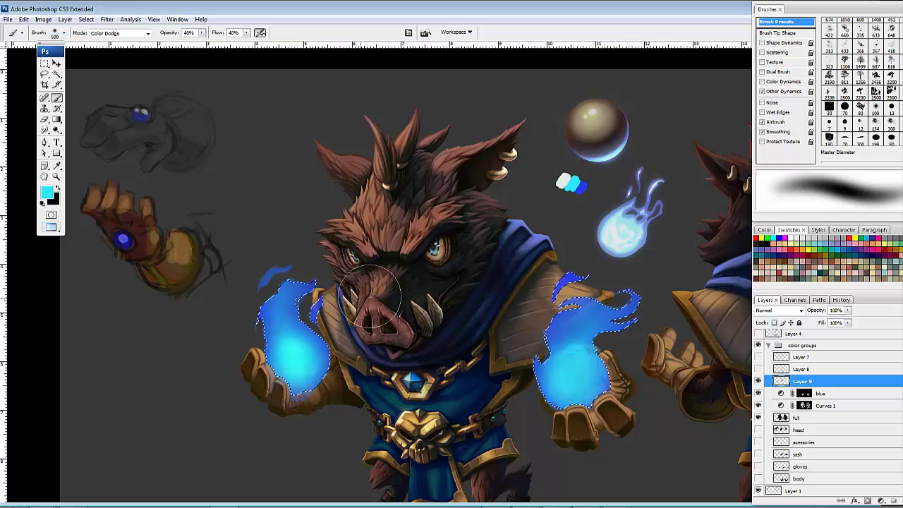
Step: Reduce the soft brush to size 100 and dodge cyan highlights along the tongues and bodies of both flames
{"action": "mouse_move", "coordinate": [465, 316]}
{"action": "left_mouse_down"}
{"action": "mouse_move", "coordinate": [416, 276]}
{"action": "mouse_move", "coordinate": [442, 292]}
{"action": "mouse_move", "coordinate": [444, 307]}
{"action": "left_mouse_up"}
{"action": "key", "text": "bracketleft"}
{"action": "key", "text": "bracketleft"}
{"action": "key", "text": "bracketleft"}
{"action": "key", "text": "bracketleft"}
{"action": "key", "text": "bracketleft"}
{"action": "key", "text": "bracketleft"}
{"action": "key", "text": "bracketleft"}
{"action": "key", "text": "bracketleft"}
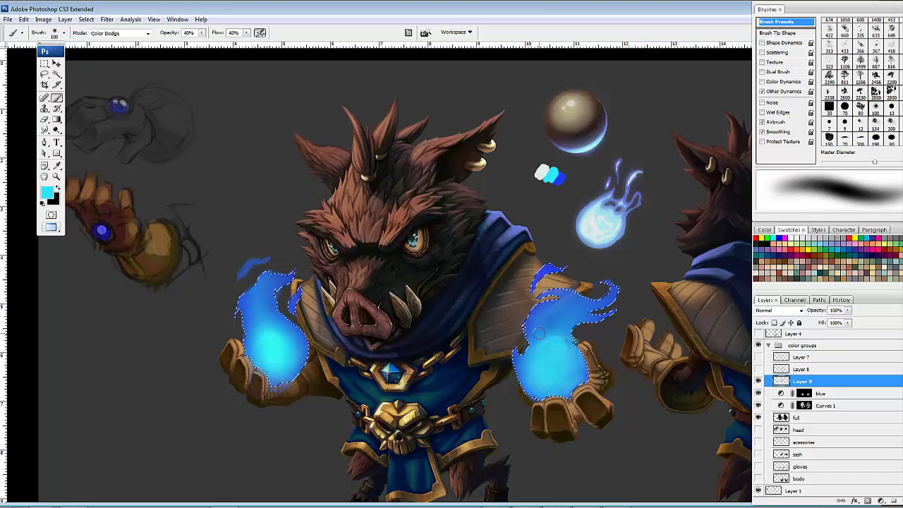
{"action": "mouse_move", "coordinate": [550, 329]}
{"action": "left_mouse_down"}
{"action": "mouse_move", "coordinate": [575, 306]}
{"action": "mouse_move", "coordinate": [548, 340]}
{"action": "mouse_move", "coordinate": [558, 300]}
{"action": "mouse_move", "coordinate": [542, 325]}
{"action": "mouse_move", "coordinate": [574, 301]}
{"action": "mouse_move", "coordinate": [545, 318]}
{"action": "mouse_move", "coordinate": [582, 304]}
{"action": "left_mouse_up"}
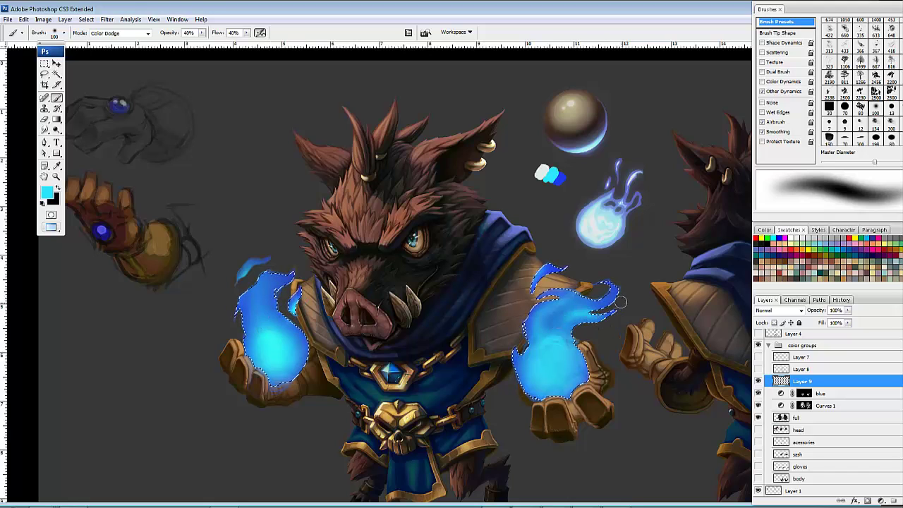
{"action": "left_click_drag", "start_coordinate": [601, 301], "coordinate": [567, 292]}
{"action": "mouse_move", "coordinate": [547, 353]}
{"action": "left_mouse_down"}
{"action": "mouse_move", "coordinate": [540, 329]}
{"action": "mouse_move", "coordinate": [549, 312]}
{"action": "mouse_move", "coordinate": [593, 345]}
{"action": "mouse_move", "coordinate": [520, 371]}
{"action": "left_mouse_up"}
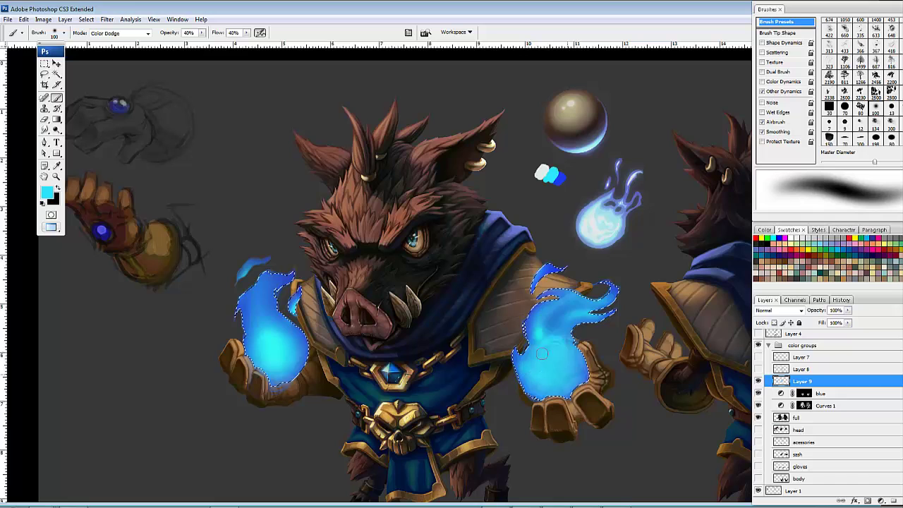
{"action": "left_click_drag", "start_coordinate": [279, 372], "coordinate": [244, 302]}
{"action": "left_click_drag", "start_coordinate": [445, 334], "coordinate": [562, 363]}
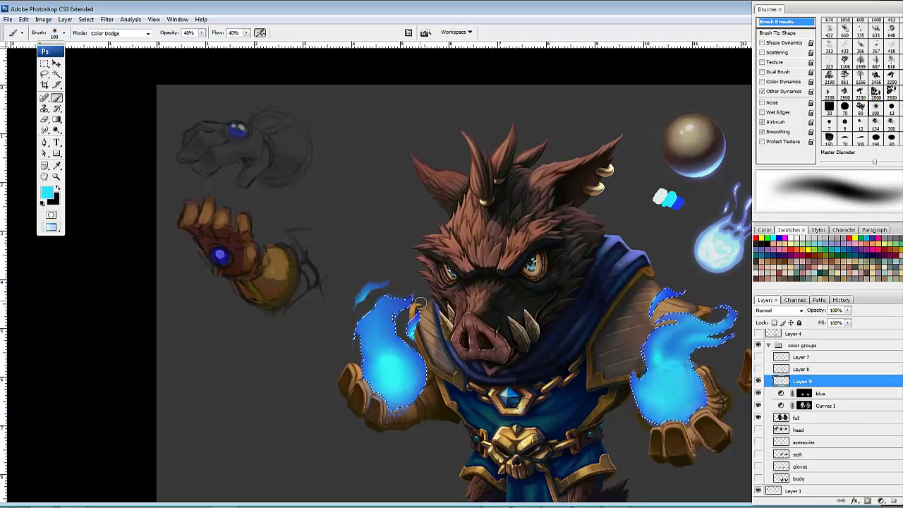
Step: Lasso the left-hand flame's outer edge and jagged inner streaks out of the selection
{"action": "key", "text": "l"}
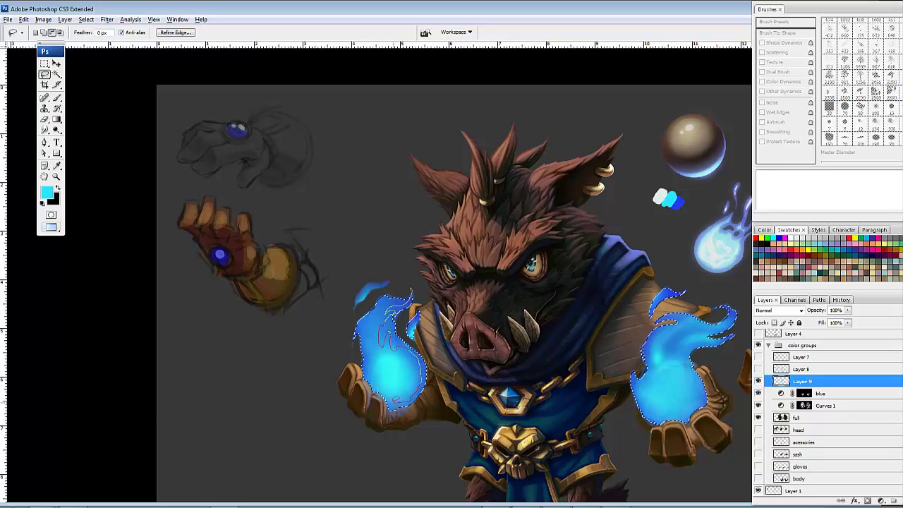
{"action": "mouse_move", "coordinate": [388, 400]}
{"action": "left_mouse_down"}
{"action": "mouse_move", "coordinate": [369, 365]}
{"action": "mouse_move", "coordinate": [415, 448]}
{"action": "mouse_move", "coordinate": [444, 348]}
{"action": "mouse_move", "coordinate": [407, 311]}
{"action": "mouse_move", "coordinate": [417, 278]}
{"action": "mouse_move", "coordinate": [418, 300]}
{"action": "left_mouse_up"}
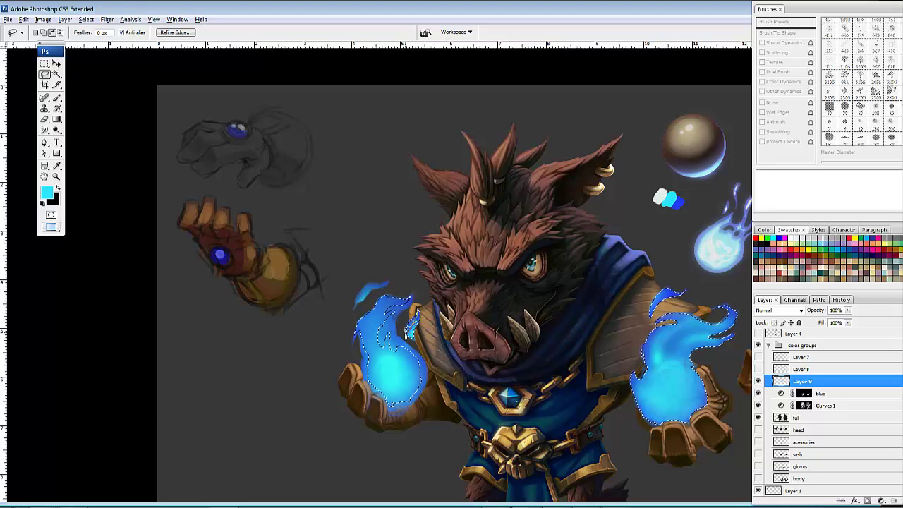
{"action": "left_click_drag", "start_coordinate": [408, 333], "coordinate": [417, 305]}
{"action": "mouse_move", "coordinate": [351, 310]}
{"action": "left_mouse_down"}
{"action": "mouse_move", "coordinate": [410, 319]}
{"action": "mouse_move", "coordinate": [426, 305]}
{"action": "mouse_move", "coordinate": [411, 322]}
{"action": "left_mouse_up"}
{"action": "mouse_move", "coordinate": [514, 310]}
{"action": "left_mouse_down"}
{"action": "mouse_move", "coordinate": [397, 293]}
{"action": "mouse_move", "coordinate": [398, 283]}
{"action": "left_mouse_up"}
Step: Enlarge the soft brush to 700 and dodge cyan over the remaining selected area of the left-hand flame
{"action": "key", "text": "b"}
{"action": "key", "text": "]"}
{"action": "key", "text": "]"}
{"action": "key", "text": "]"}
{"action": "key", "text": "]"}
{"action": "key", "text": "]"}
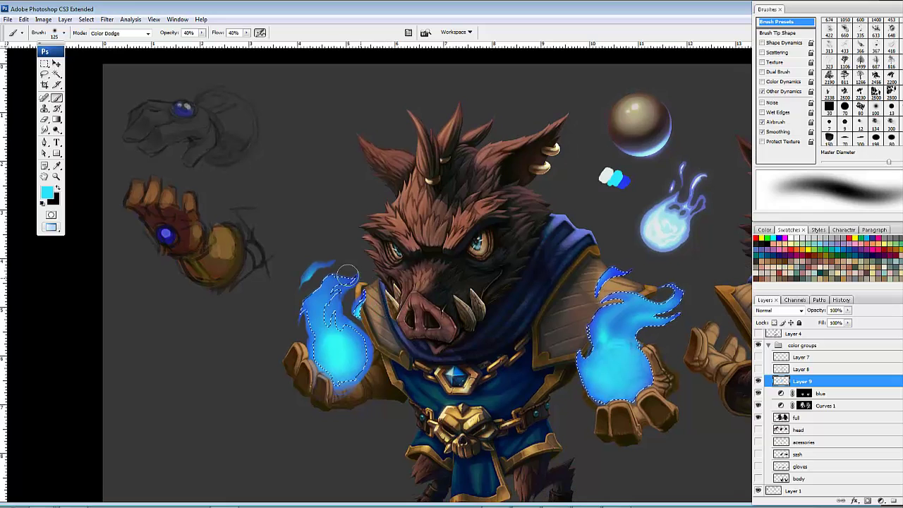
{"action": "key", "text": "]"}
{"action": "key", "text": "]"}
{"action": "key", "text": "]"}
{"action": "key", "text": "]"}
{"action": "key", "text": "]"}
{"action": "left_click_drag", "start_coordinate": [331, 316], "coordinate": [326, 317]}
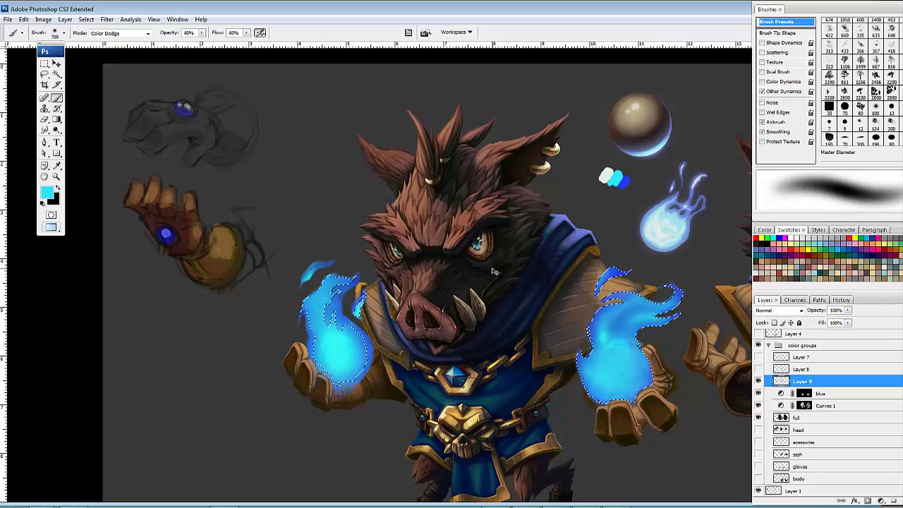
{"action": "key", "text": "ctrl+d"}
{"action": "left_click_drag", "start_coordinate": [495, 326], "coordinate": [377, 315]}
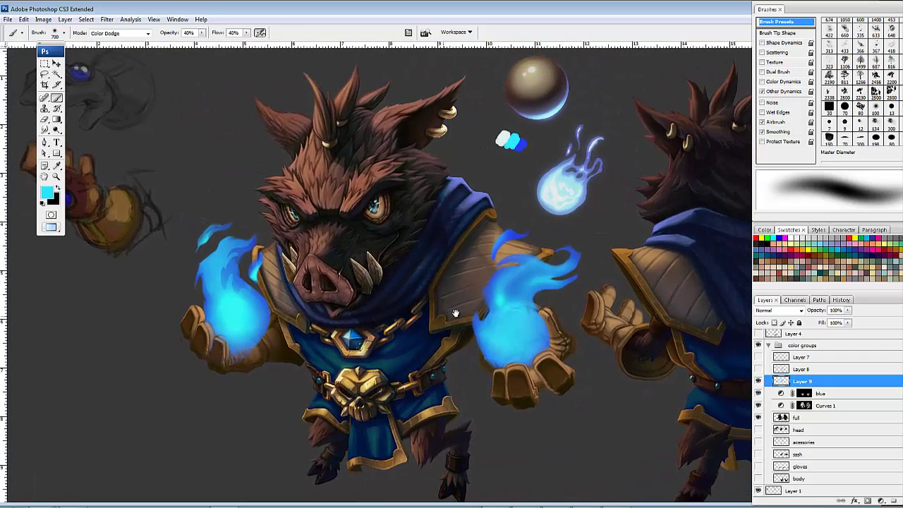
{"action": "left_click_drag", "start_coordinate": [456, 313], "coordinate": [474, 342]}
{"action": "key", "text": "ctrl+h"}
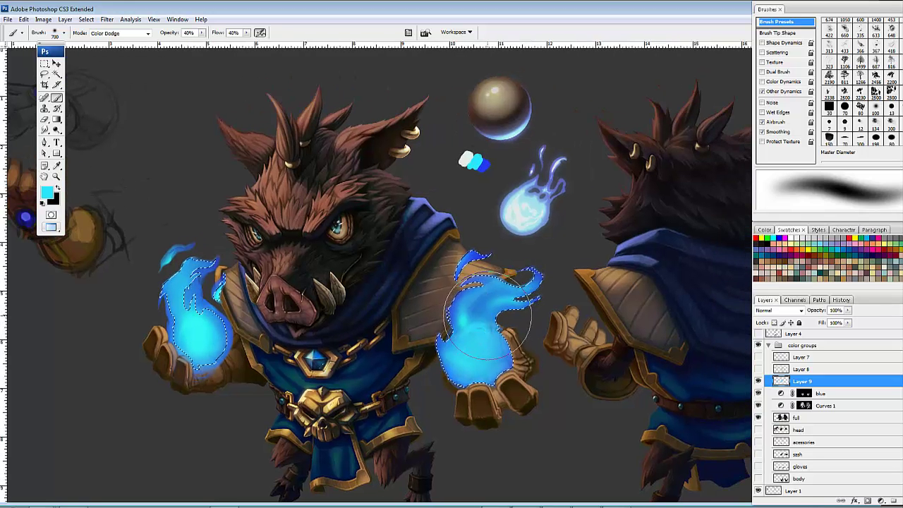
Step: Lasso the right-hand fireball's outer rim and wavy streaks along its flame tongues out of the selection
{"action": "key", "text": "l"}
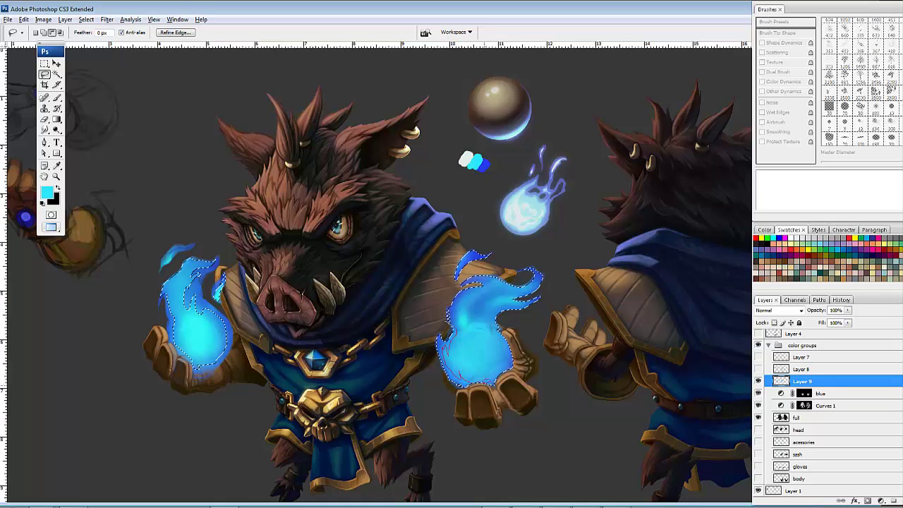
{"action": "mouse_move", "coordinate": [455, 398]}
{"action": "left_mouse_down"}
{"action": "mouse_move", "coordinate": [419, 351]}
{"action": "mouse_move", "coordinate": [430, 319]}
{"action": "left_mouse_up"}
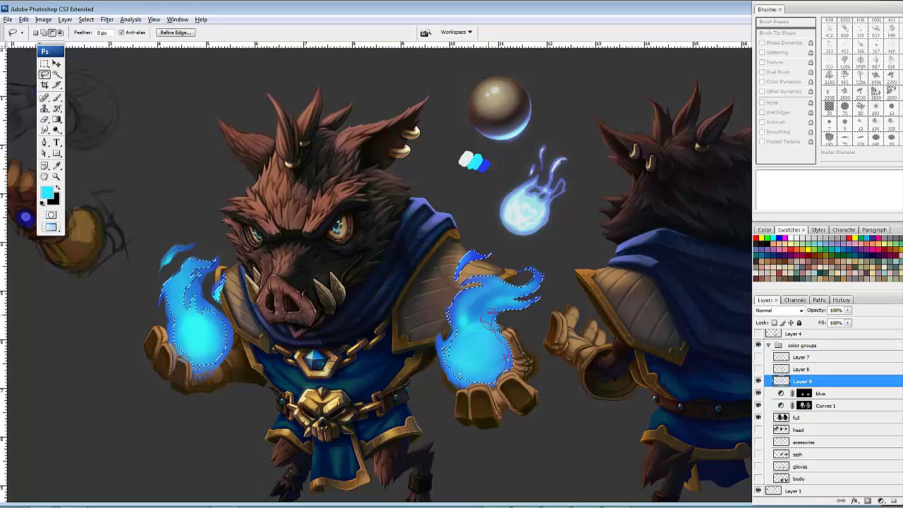
{"action": "left_click_drag", "start_coordinate": [523, 324], "coordinate": [509, 372]}
{"action": "left_click_drag", "start_coordinate": [548, 317], "coordinate": [525, 347]}
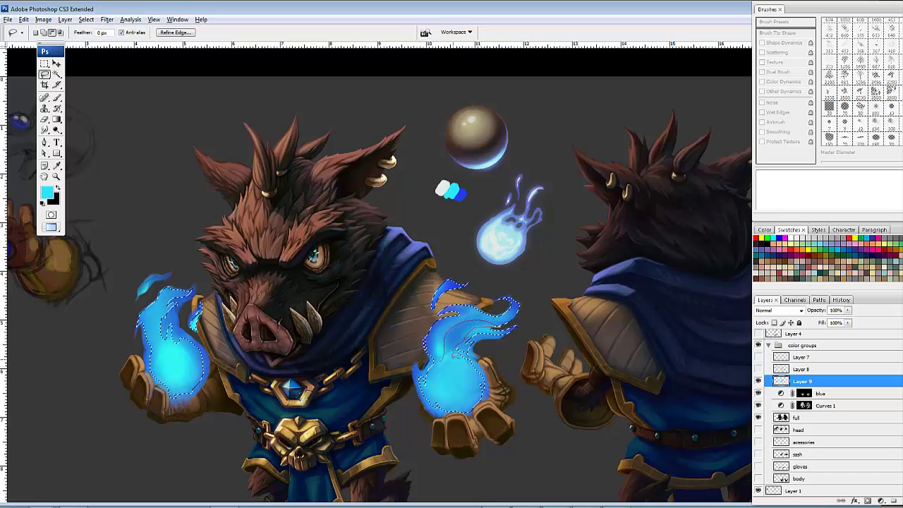
{"action": "left_click_drag", "start_coordinate": [441, 359], "coordinate": [452, 381]}
{"action": "left_click_drag", "start_coordinate": [471, 356], "coordinate": [504, 389]}
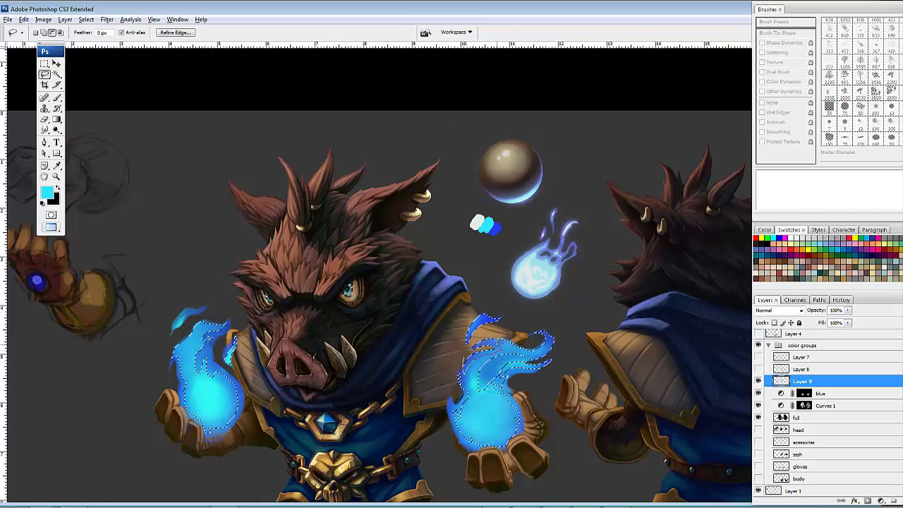
{"action": "left_click_drag", "start_coordinate": [502, 350], "coordinate": [467, 345]}
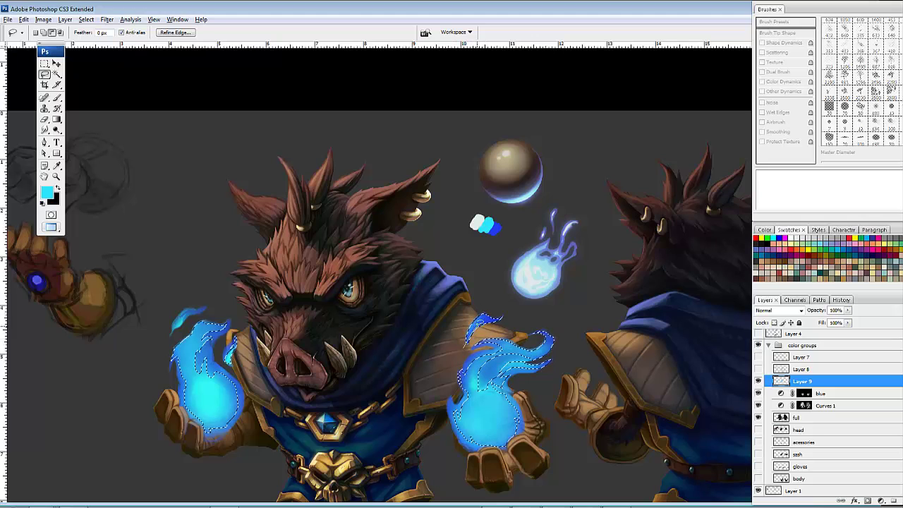
{"action": "mouse_move", "coordinate": [520, 317]}
{"action": "left_mouse_down"}
{"action": "mouse_move", "coordinate": [494, 324]}
{"action": "mouse_move", "coordinate": [525, 331]}
{"action": "left_mouse_up"}
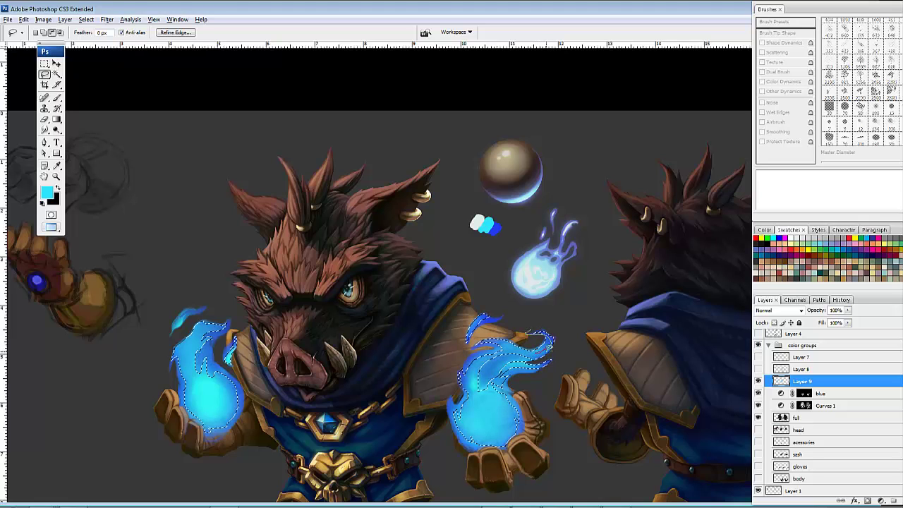
{"action": "mouse_move", "coordinate": [535, 375]}
{"action": "left_mouse_down"}
{"action": "mouse_move", "coordinate": [535, 315]}
{"action": "mouse_move", "coordinate": [527, 330]}
{"action": "left_mouse_up"}
{"action": "left_click_drag", "start_coordinate": [612, 351], "coordinate": [568, 309]}
Step: Dodge cyan with the size 700 soft brush over the remaining selected areas of both flames
{"action": "key", "text": "b"}
{"action": "key", "text": "b"}
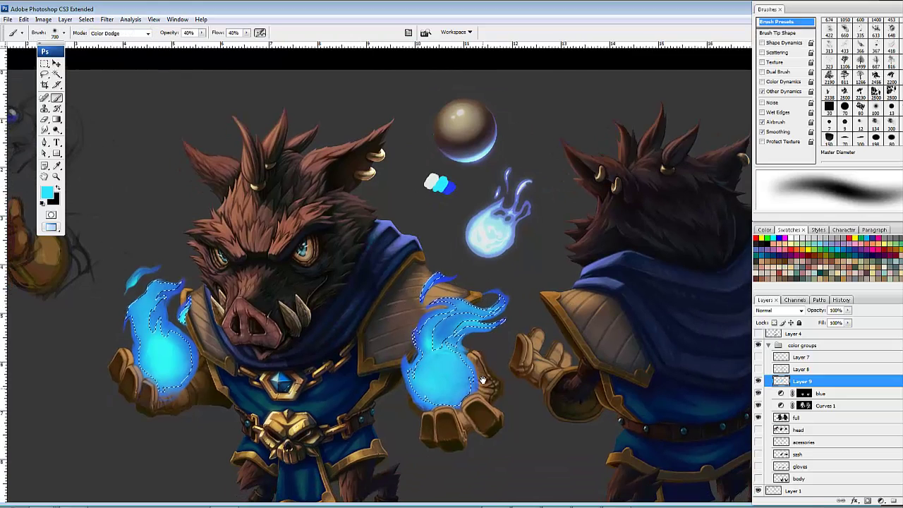
{"action": "left_click_drag", "start_coordinate": [416, 318], "coordinate": [420, 295]}
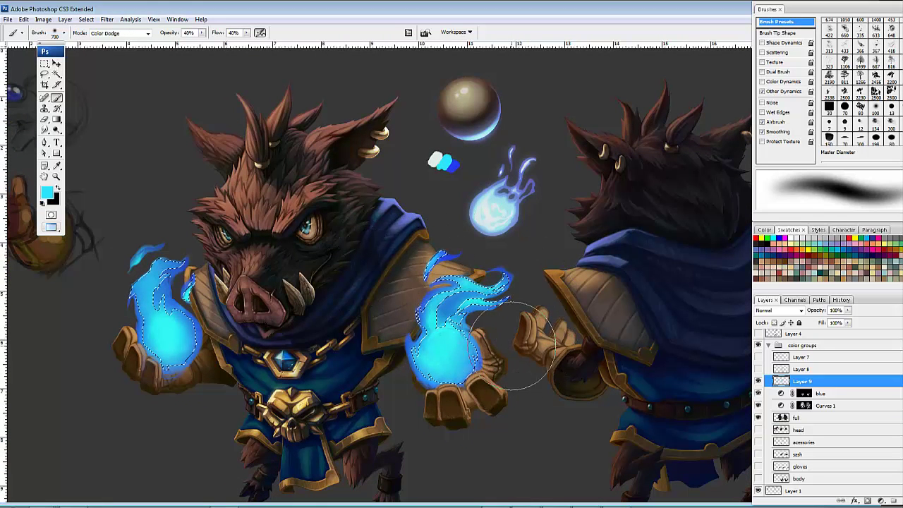
{"action": "left_click_drag", "start_coordinate": [158, 349], "coordinate": [301, 357]}
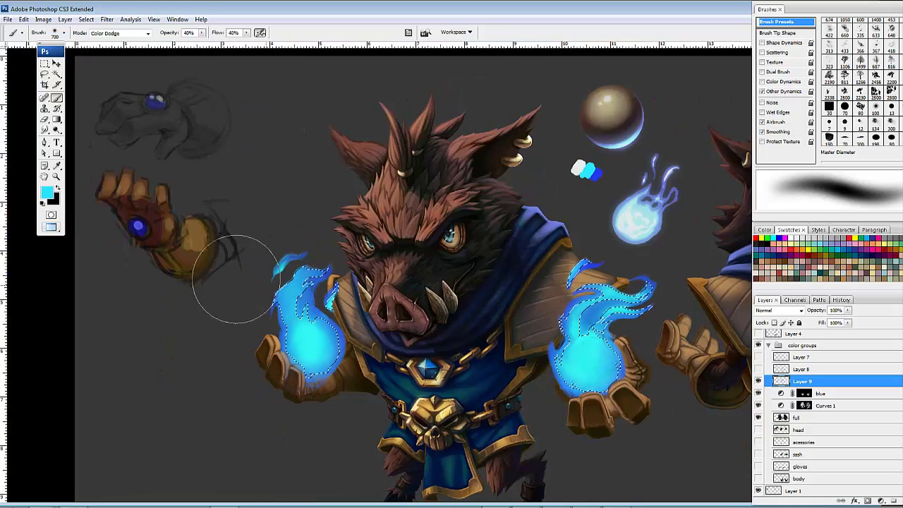
{"action": "mouse_move", "coordinate": [464, 341]}
{"action": "left_mouse_down"}
{"action": "mouse_move", "coordinate": [443, 308]}
{"action": "mouse_move", "coordinate": [435, 326]}
{"action": "left_mouse_up"}
{"action": "left_click_drag", "start_coordinate": [517, 304], "coordinate": [464, 343]}
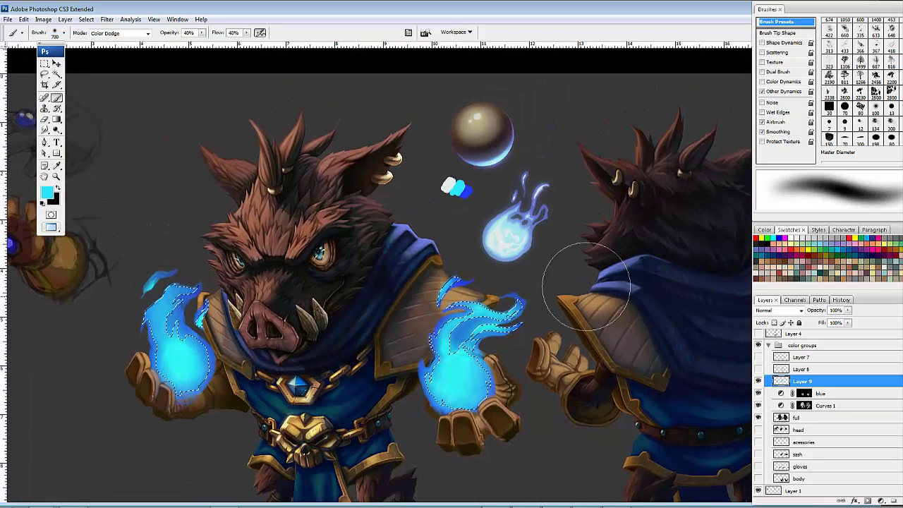
{"action": "key", "text": "ctrl+d"}
{"action": "left_click_drag", "start_coordinate": [584, 364], "coordinate": [614, 333]}
{"action": "key", "text": "ctrl+z"}
{"action": "left_click_drag", "start_coordinate": [534, 334], "coordinate": [527, 388]}
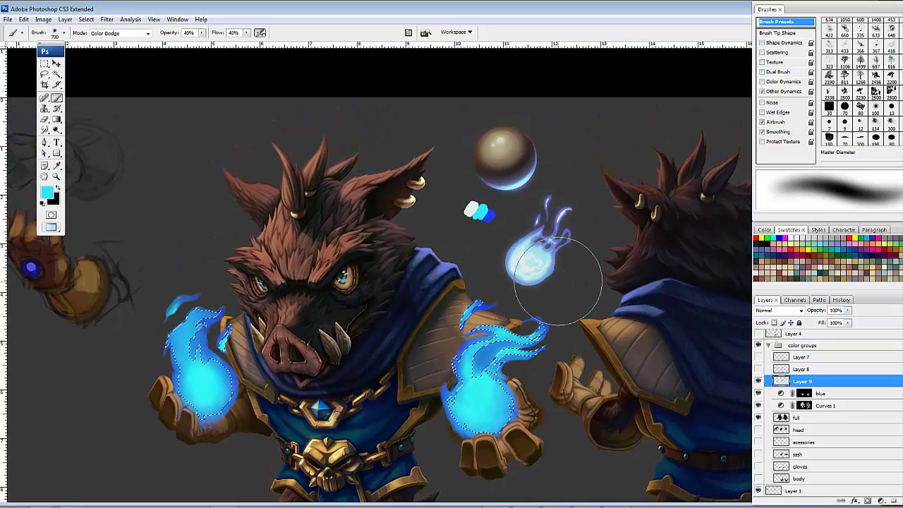
Step: Sample near-white from the palette blobs, set the soft brush to size 150 and Normal mode, and lighten the right-hand fireball's core
{"action": "key", "text": "bracketleft"}
{"action": "key", "text": "bracketleft"}
{"action": "key", "text": "bracketleft"}
{"action": "key", "text": "bracketleft"}
{"action": "key", "text": "bracketleft"}
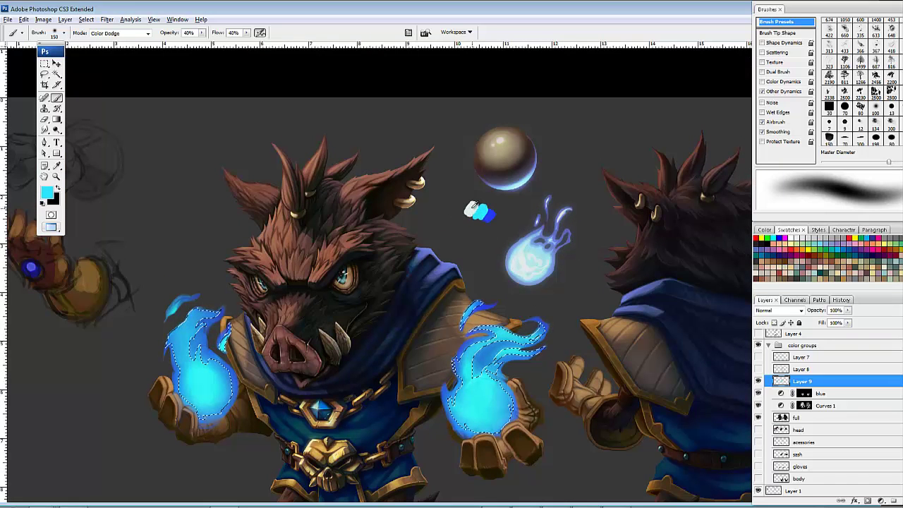
{"action": "left_click", "coordinate": [470, 209], "text": "alt"}
{"action": "left_click_drag", "start_coordinate": [479, 429], "coordinate": [468, 396]}
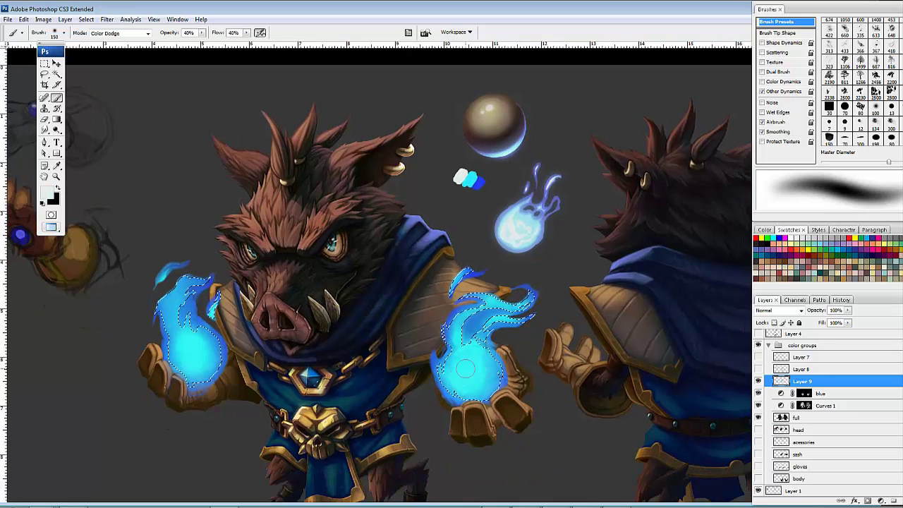
{"action": "left_click", "coordinate": [141, 33]}
{"action": "left_click", "coordinate": [126, 44]}
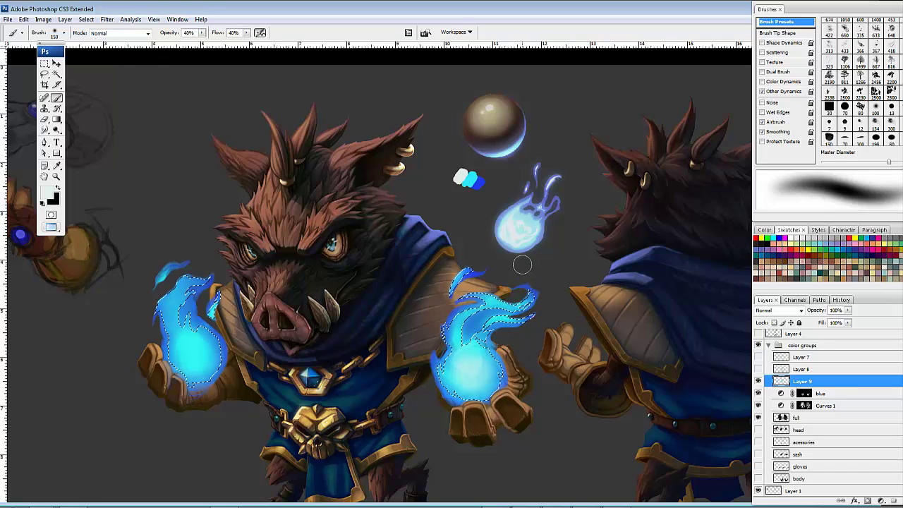
Step: Enlarge the soft brush to 600, wash near-white over the selected areas of both flames, and clear the selection
{"action": "key", "text": "bracketright"}
{"action": "key", "text": "bracketright"}
{"action": "key", "text": "bracketright"}
{"action": "key", "text": "bracketright"}
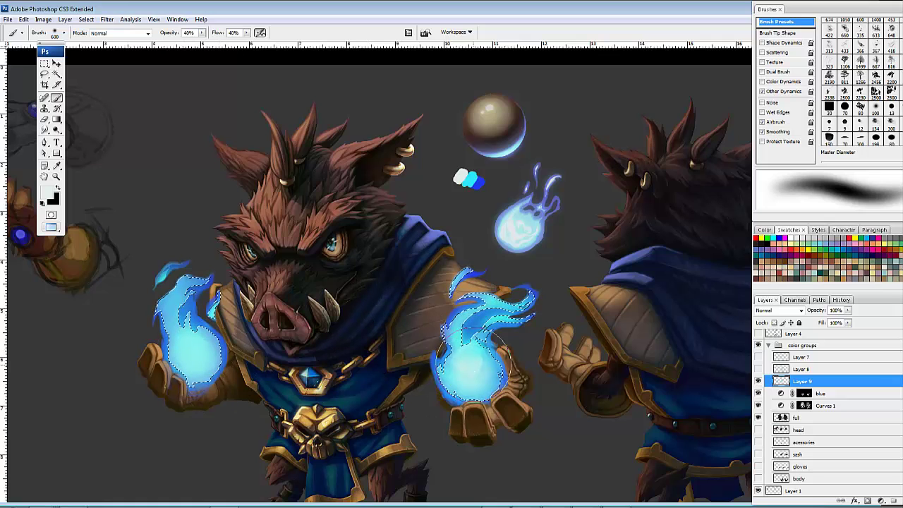
{"action": "mouse_move", "coordinate": [562, 305]}
{"action": "left_mouse_down"}
{"action": "mouse_move", "coordinate": [574, 259]}
{"action": "mouse_move", "coordinate": [597, 248]}
{"action": "left_mouse_up"}
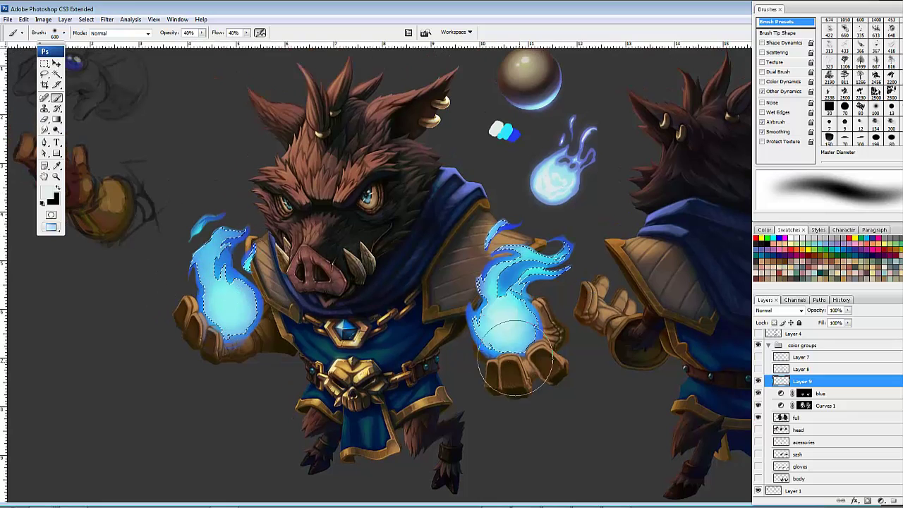
{"action": "mouse_move", "coordinate": [530, 296]}
{"action": "left_mouse_down"}
{"action": "mouse_move", "coordinate": [528, 308]}
{"action": "mouse_move", "coordinate": [459, 332]}
{"action": "mouse_move", "coordinate": [531, 363]}
{"action": "mouse_move", "coordinate": [528, 317]}
{"action": "mouse_move", "coordinate": [482, 327]}
{"action": "left_mouse_up"}
Step: Smudge the outer edge of the right-hand flame near the shoulder armour with the Smudge tool
{"action": "key", "text": "r"}
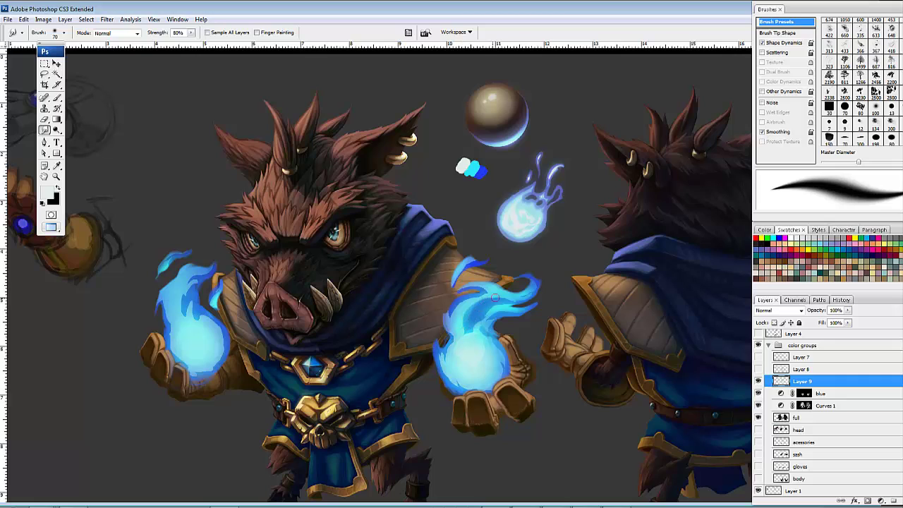
{"action": "left_click_drag", "start_coordinate": [449, 311], "coordinate": [457, 304]}
{"action": "left_click_drag", "start_coordinate": [457, 299], "coordinate": [452, 305]}
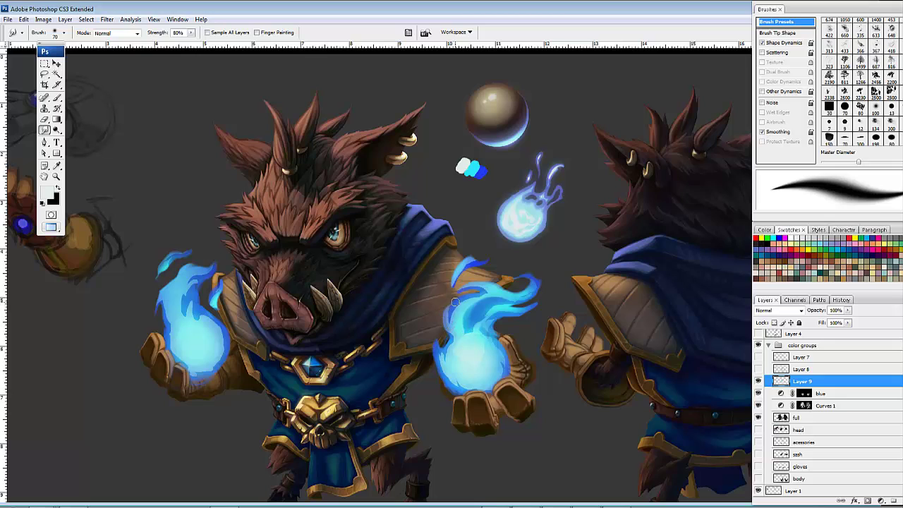
Step: Smudge the right-hand flame's detached wisp, tongues and base with a soft brush reduced to size 60
{"action": "left_click", "coordinate": [875, 107]}
{"action": "key", "text": "bracketleft"}
{"action": "key", "text": "bracketleft"}
{"action": "key", "text": "bracketleft"}
{"action": "key", "text": "bracketleft"}
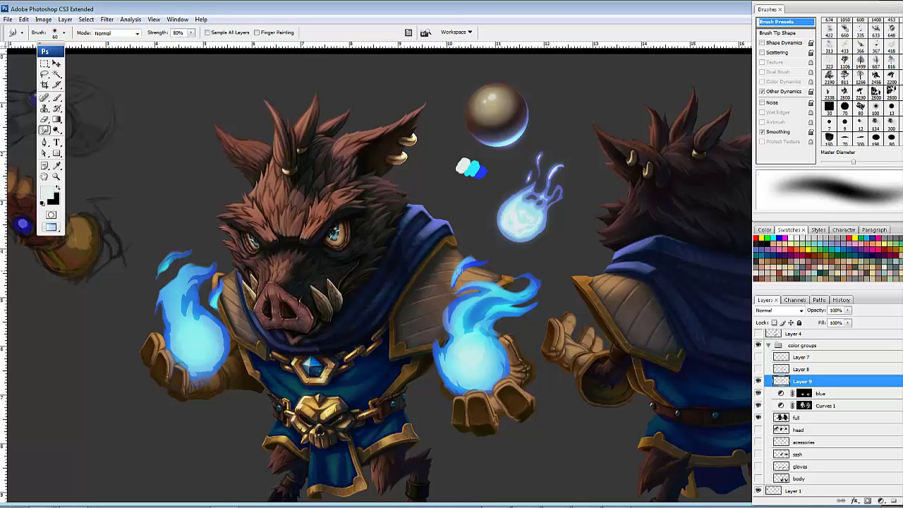
{"action": "left_click_drag", "start_coordinate": [474, 263], "coordinate": [486, 256]}
{"action": "left_click_drag", "start_coordinate": [483, 300], "coordinate": [488, 312]}
{"action": "left_click_drag", "start_coordinate": [492, 390], "coordinate": [485, 386]}
{"action": "left_click_drag", "start_coordinate": [436, 371], "coordinate": [441, 377]}
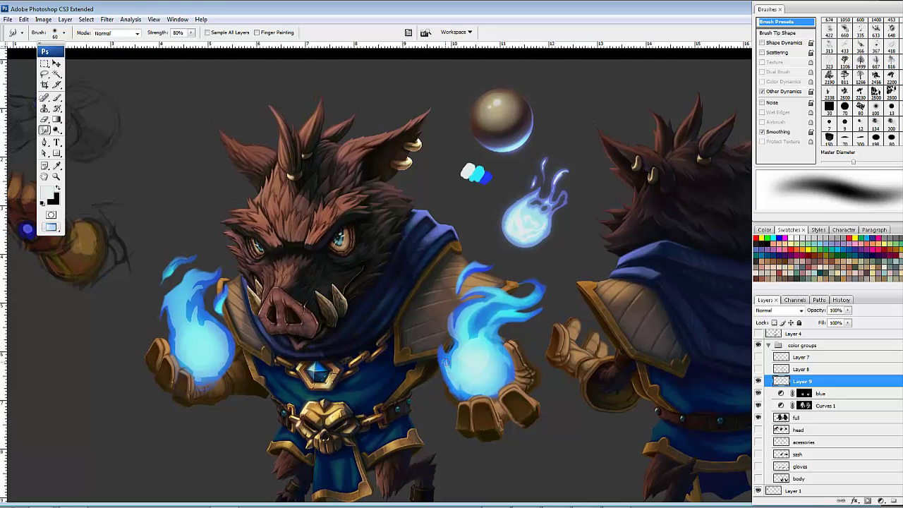
Step: Smudge the left-hand flame's base and inner streaks, and trim its detached wisp with the Eraser before tapering its tip
{"action": "left_click_drag", "start_coordinate": [384, 343], "coordinate": [448, 349]}
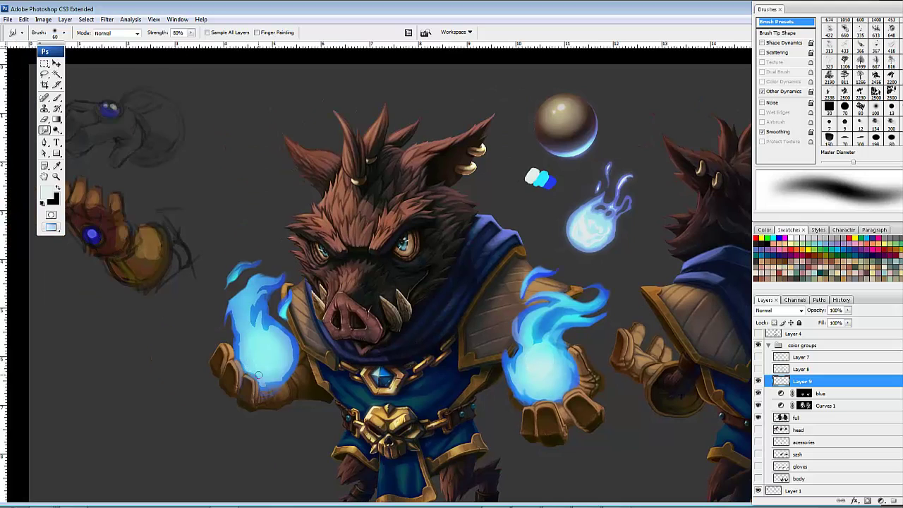
{"action": "mouse_move", "coordinate": [258, 375]}
{"action": "left_mouse_down"}
{"action": "mouse_move", "coordinate": [253, 383]}
{"action": "mouse_move", "coordinate": [255, 372]}
{"action": "mouse_move", "coordinate": [293, 367]}
{"action": "left_mouse_up"}
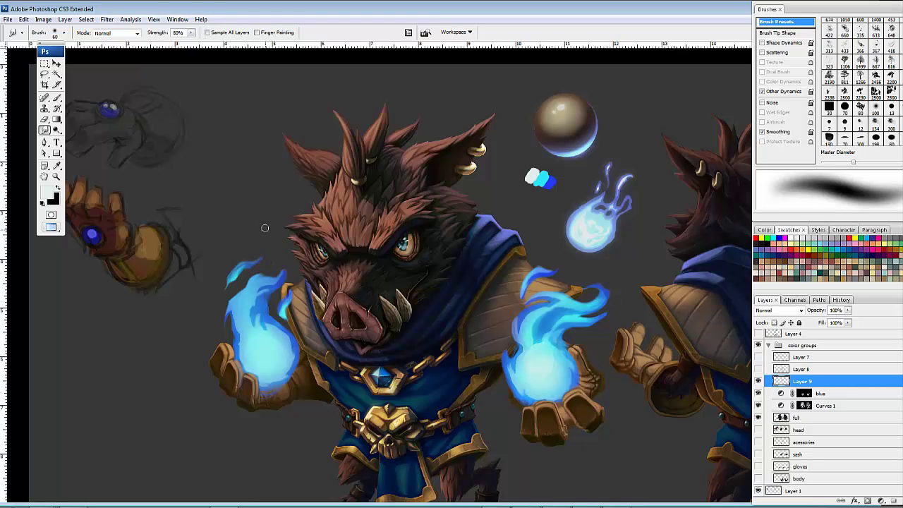
{"action": "key", "text": "e"}
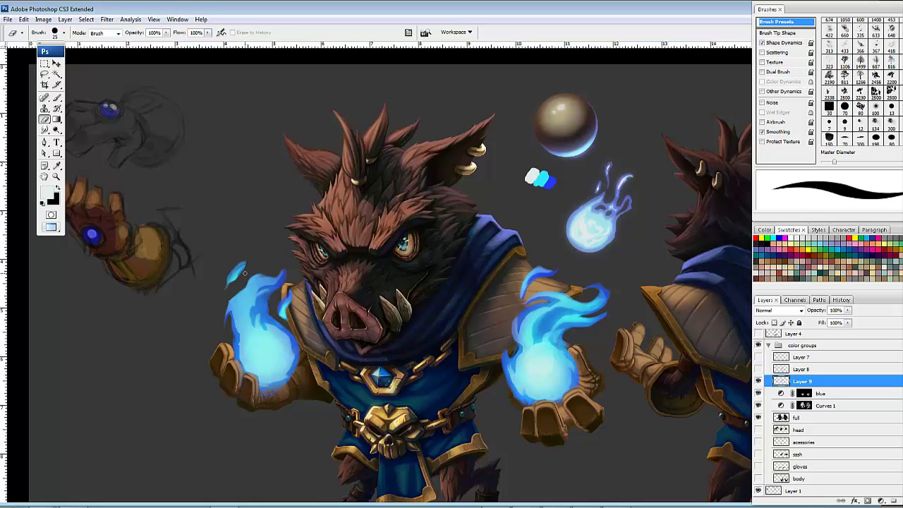
{"action": "key", "text": "r"}
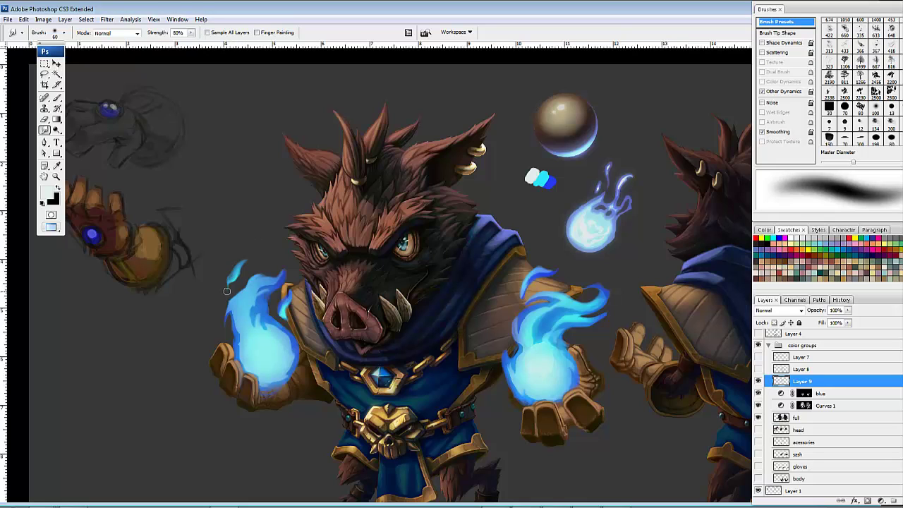
{"action": "left_click_drag", "start_coordinate": [228, 286], "coordinate": [229, 283]}
Step: Highlight the right-hand flame's detached wisp in cyan and near-white with the hard round brush at size 40, and undo the last stroke
{"action": "left_click_drag", "start_coordinate": [385, 275], "coordinate": [340, 271]}
{"action": "key", "text": "b"}
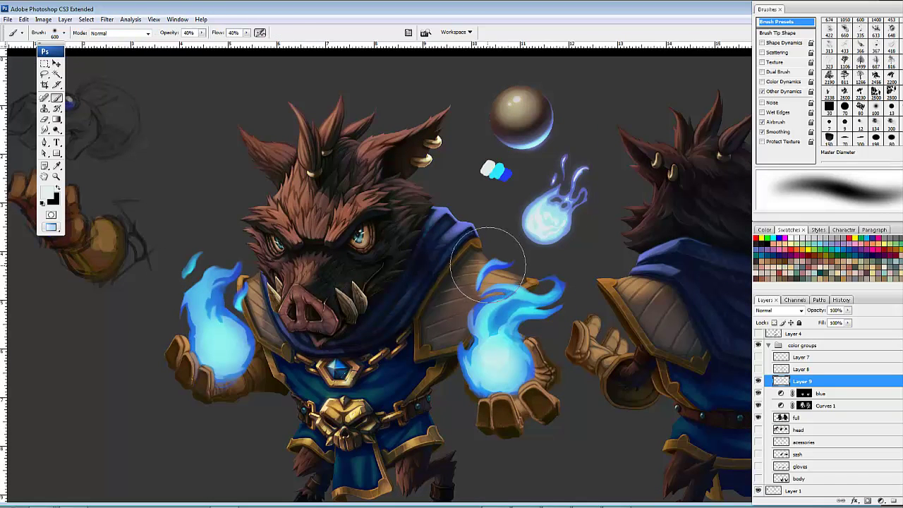
{"action": "left_click", "coordinate": [844, 106]}
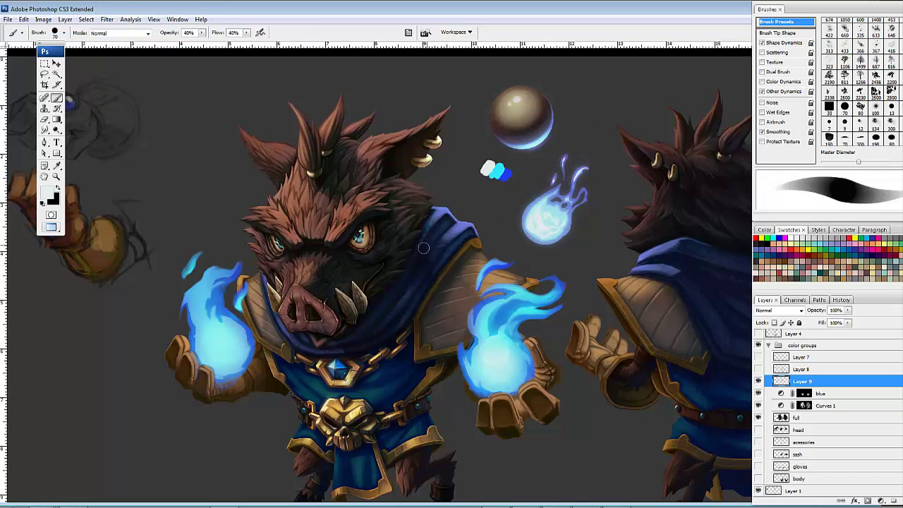
{"action": "left_click", "coordinate": [525, 286], "text": "alt"}
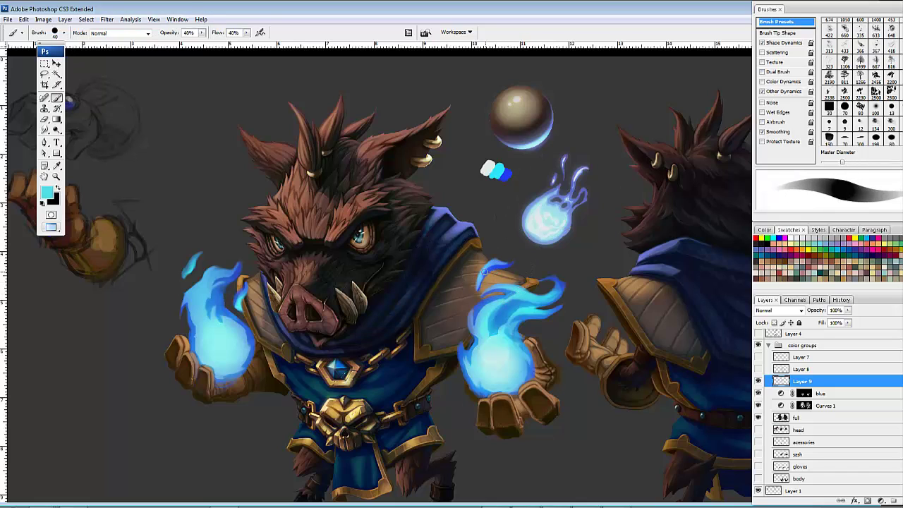
{"action": "left_click", "coordinate": [495, 267]}
{"action": "left_click", "coordinate": [537, 238], "text": "alt"}
{"action": "mouse_move", "coordinate": [493, 264]}
{"action": "left_mouse_down"}
{"action": "mouse_move", "coordinate": [484, 274]}
{"action": "mouse_move", "coordinate": [526, 298]}
{"action": "left_mouse_up"}
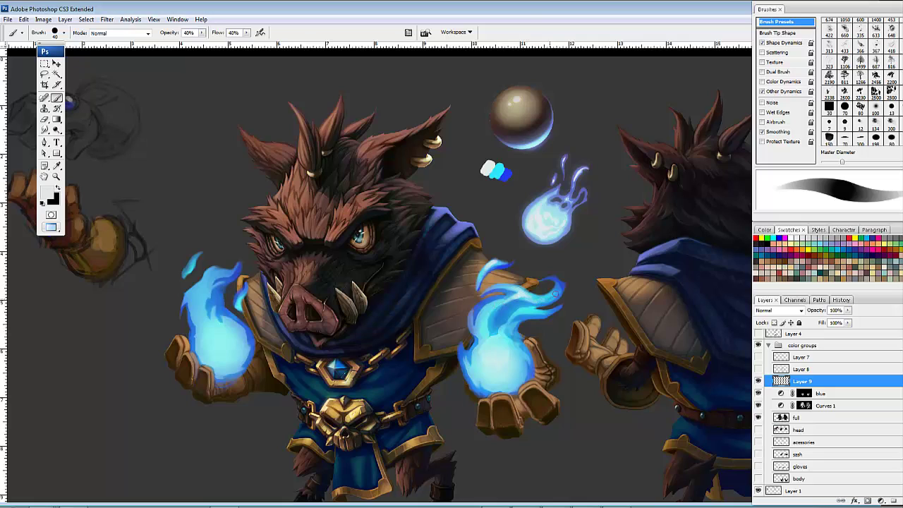
{"action": "key", "text": "ctrl+z"}
Step: Paint near-white streaks along the right-hand flame's curling tongues with the size 40 brush
{"action": "left_click_drag", "start_coordinate": [487, 314], "coordinate": [480, 332]}
{"action": "left_click", "coordinate": [528, 299]}
{"action": "left_click_drag", "start_coordinate": [505, 288], "coordinate": [524, 294]}
{"action": "mouse_move", "coordinate": [532, 299]}
{"action": "left_mouse_down"}
{"action": "mouse_move", "coordinate": [503, 288]}
{"action": "mouse_move", "coordinate": [518, 291]}
{"action": "left_mouse_up"}
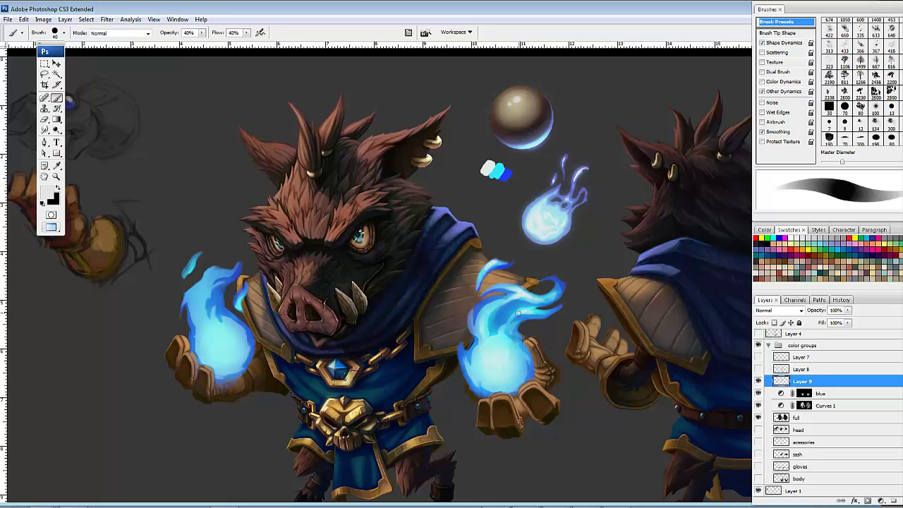
{"action": "left_click_drag", "start_coordinate": [529, 311], "coordinate": [522, 312]}
{"action": "mouse_move", "coordinate": [588, 295]}
{"action": "left_mouse_down"}
{"action": "mouse_move", "coordinate": [540, 280]}
{"action": "mouse_move", "coordinate": [519, 284]}
{"action": "left_mouse_up"}
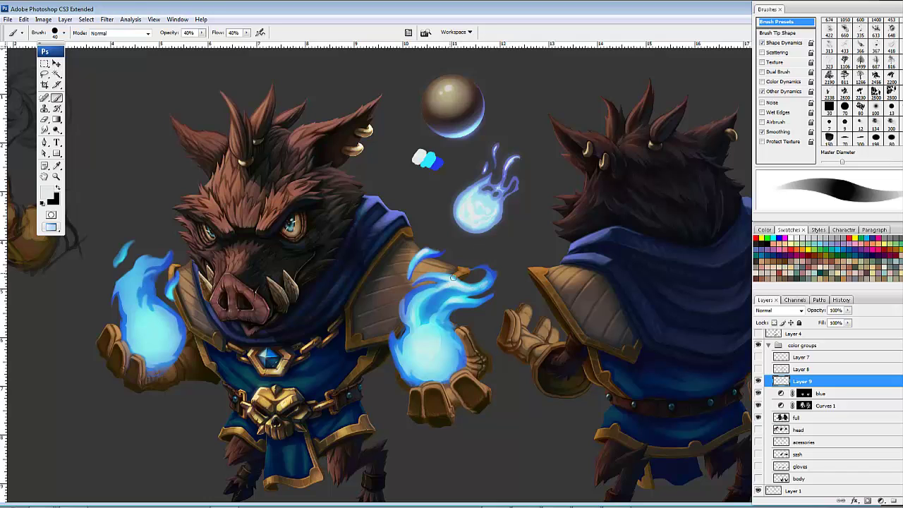
Step: Paint near-white streaks up the left-hand flame, and brighten the fireball core with the brush enlarged to 90
{"action": "left_click_drag", "start_coordinate": [273, 267], "coordinate": [374, 249]}
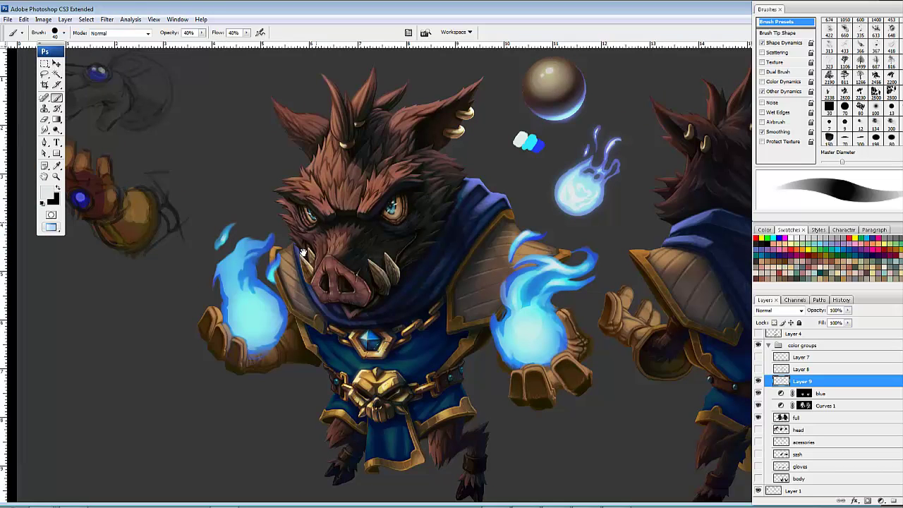
{"action": "left_click_drag", "start_coordinate": [274, 275], "coordinate": [301, 255]}
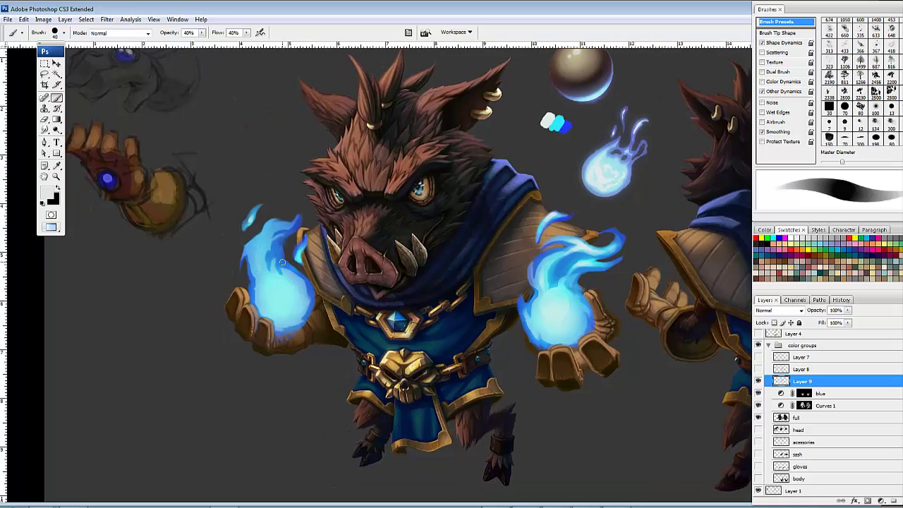
{"action": "key", "text": "bracketright"}
{"action": "key", "text": "bracketright"}
{"action": "key", "text": "bracketright"}
{"action": "key", "text": "bracketright"}
{"action": "key", "text": "bracketright"}
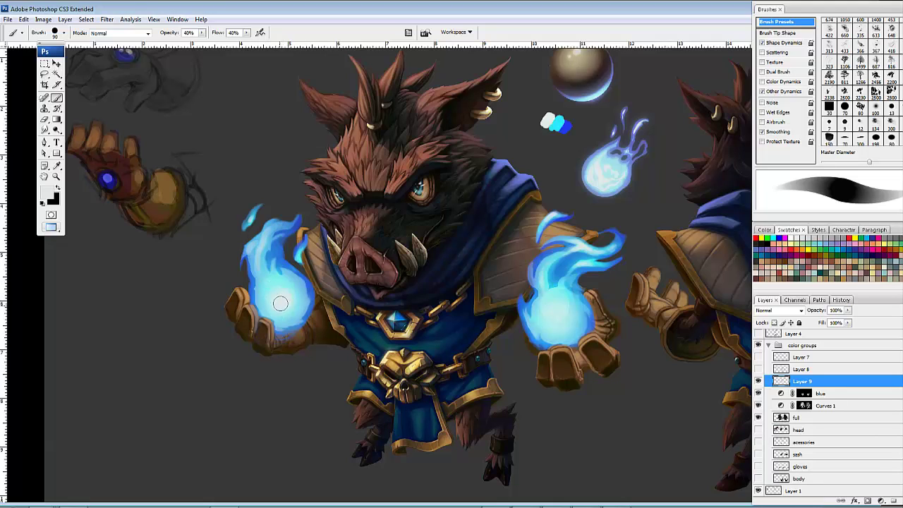
{"action": "left_click_drag", "start_coordinate": [266, 303], "coordinate": [292, 305]}
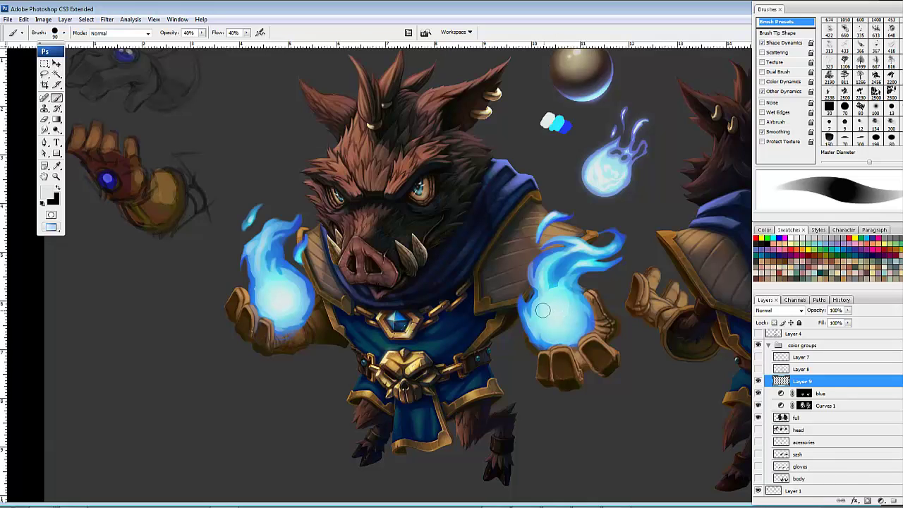
Step: Lasso irregular patches inside both fireball cores, brush near-white into them, and clear the selection
{"action": "left_click_drag", "start_coordinate": [607, 367], "coordinate": [555, 381]}
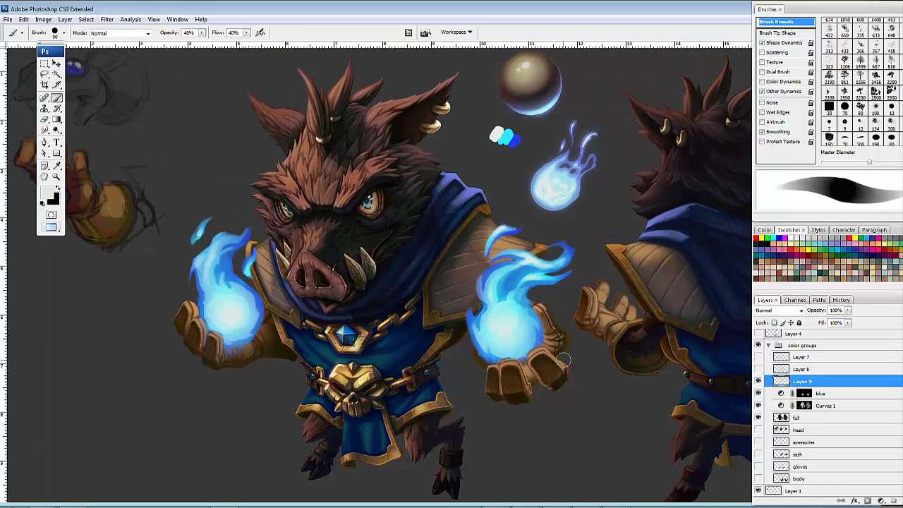
{"action": "key", "text": "l"}
{"action": "mouse_move", "coordinate": [502, 317]}
{"action": "left_mouse_down"}
{"action": "mouse_move", "coordinate": [485, 321]}
{"action": "mouse_move", "coordinate": [511, 334]}
{"action": "mouse_move", "coordinate": [510, 309]}
{"action": "mouse_move", "coordinate": [507, 348]}
{"action": "mouse_move", "coordinate": [516, 332]}
{"action": "left_mouse_up"}
{"action": "left_click_drag", "start_coordinate": [402, 338], "coordinate": [461, 342]}
{"action": "mouse_move", "coordinate": [277, 299]}
{"action": "left_mouse_down"}
{"action": "mouse_move", "coordinate": [273, 308]}
{"action": "mouse_move", "coordinate": [285, 313]}
{"action": "mouse_move", "coordinate": [277, 299]}
{"action": "left_mouse_up"}
{"action": "mouse_move", "coordinate": [285, 319]}
{"action": "left_mouse_down"}
{"action": "mouse_move", "coordinate": [305, 302]}
{"action": "mouse_move", "coordinate": [303, 325]}
{"action": "mouse_move", "coordinate": [285, 323]}
{"action": "mouse_move", "coordinate": [292, 335]}
{"action": "mouse_move", "coordinate": [285, 318]}
{"action": "mouse_move", "coordinate": [277, 321]}
{"action": "left_mouse_up"}
{"action": "key", "text": "b"}
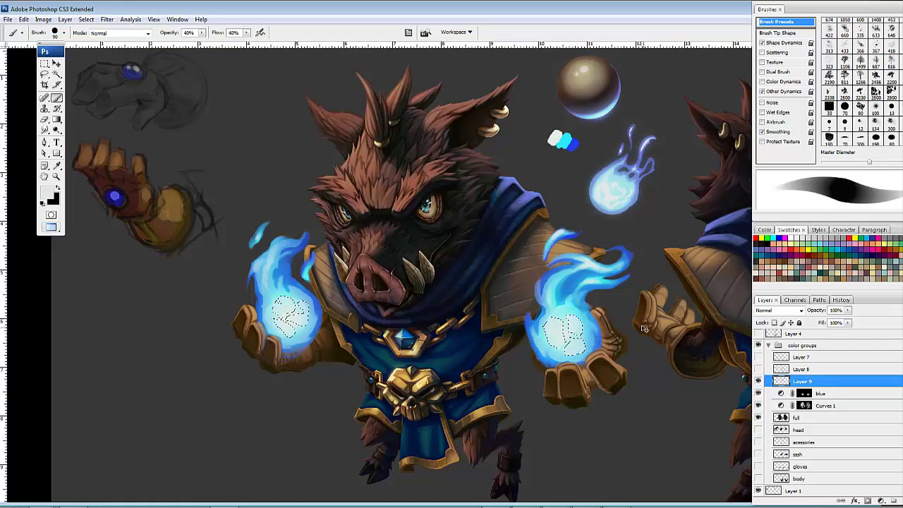
{"action": "key", "text": "ctrl+d"}
Step: Lasso a narrow streak inside the right-hand flame's neck and paint it with cyan sampled from the palette blobs
{"action": "mouse_move", "coordinate": [653, 351]}
{"action": "left_mouse_down"}
{"action": "mouse_move", "coordinate": [604, 327]}
{"action": "mouse_move", "coordinate": [596, 380]}
{"action": "mouse_move", "coordinate": [625, 400]}
{"action": "left_mouse_up"}
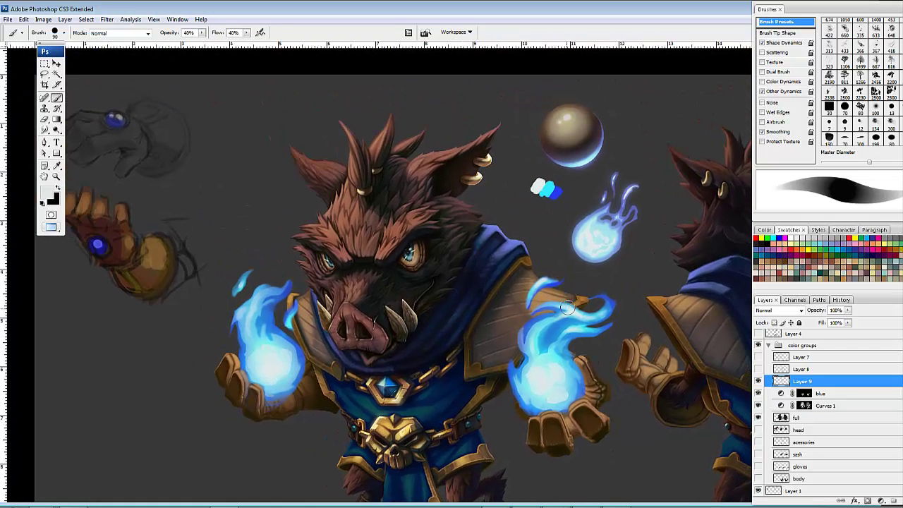
{"action": "key", "text": "l"}
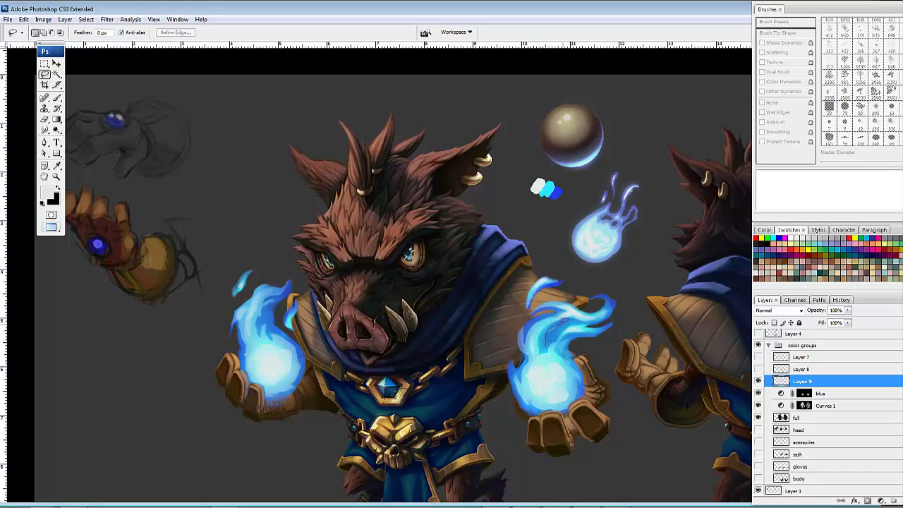
{"action": "key", "text": "b"}
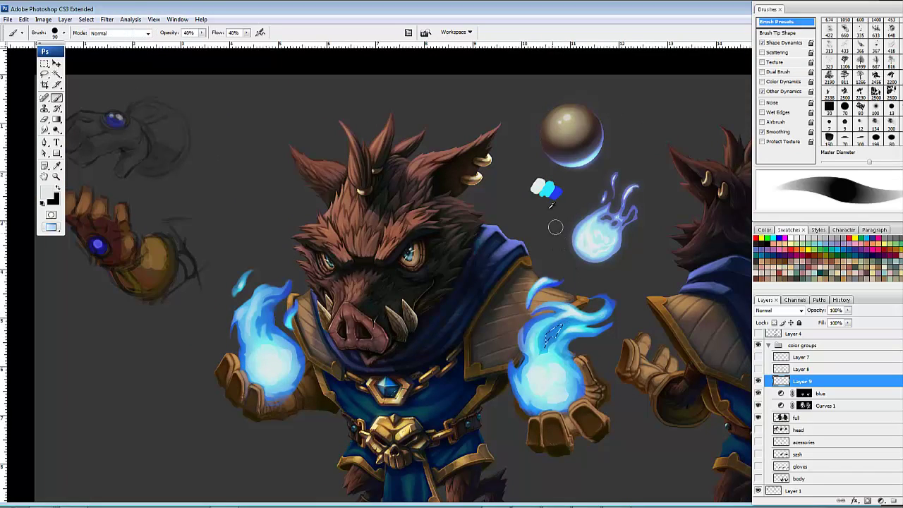
{"action": "left_click", "coordinate": [548, 187], "text": "alt"}
{"action": "left_click_drag", "start_coordinate": [608, 343], "coordinate": [665, 331]}
Step: Lasso narrow slivers in the middle of the left-hand flame and paint them cyan
{"action": "key", "text": "l"}
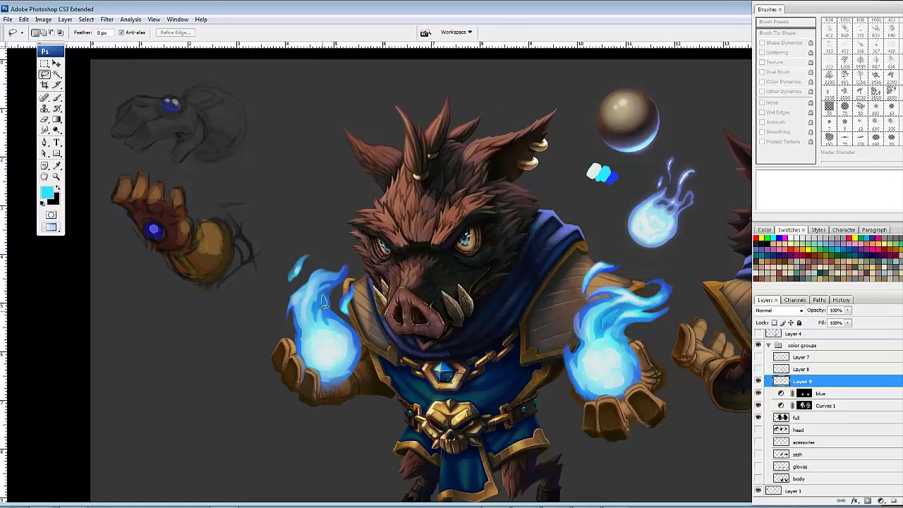
{"action": "key", "text": "shift"}
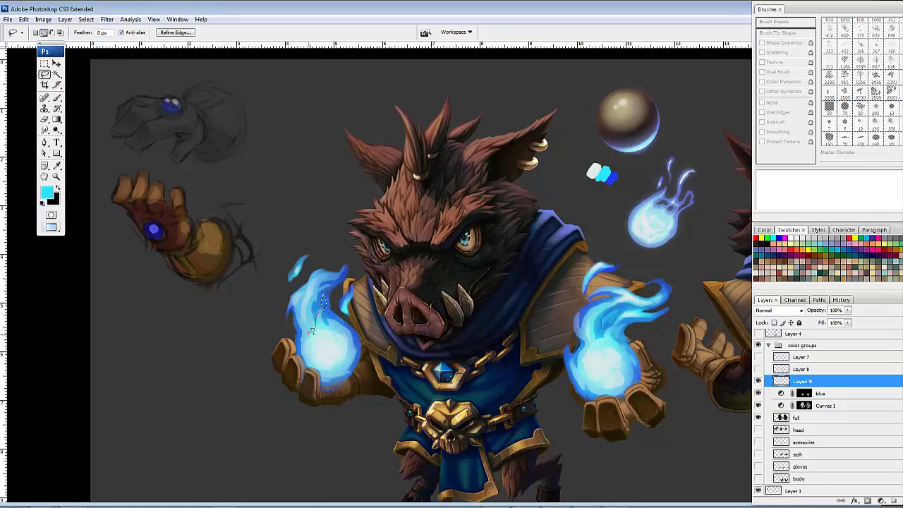
{"action": "left_click_drag", "start_coordinate": [328, 308], "coordinate": [324, 295]}
{"action": "key", "text": "b"}
{"action": "left_click_drag", "start_coordinate": [422, 362], "coordinate": [407, 365]}
Step: Lasso a long curved streak up the left-hand flame, brush a sampled pale tint into it, and clear the selection
{"action": "key", "text": "l"}
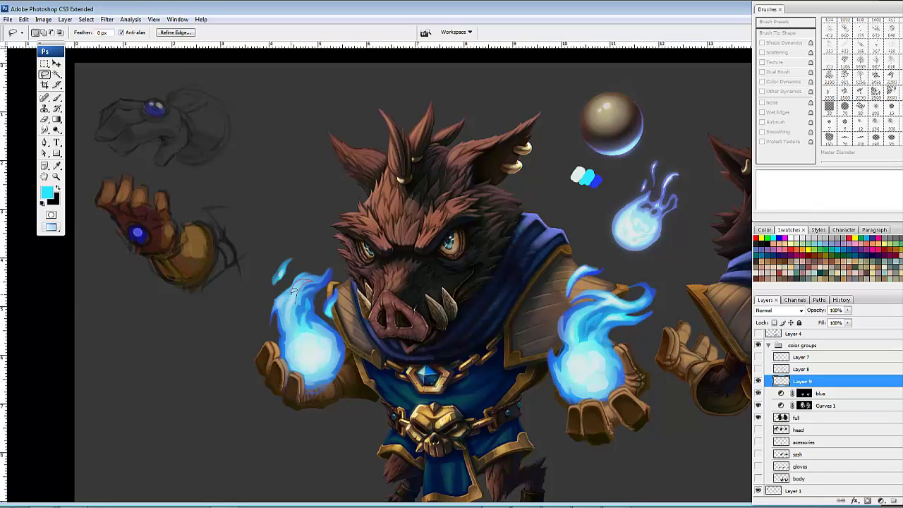
{"action": "mouse_move", "coordinate": [288, 321]}
{"action": "left_mouse_down"}
{"action": "mouse_move", "coordinate": [285, 303]}
{"action": "mouse_move", "coordinate": [302, 281]}
{"action": "left_mouse_up"}
{"action": "key", "text": "b"}
{"action": "left_click", "coordinate": [343, 335], "text": "alt"}
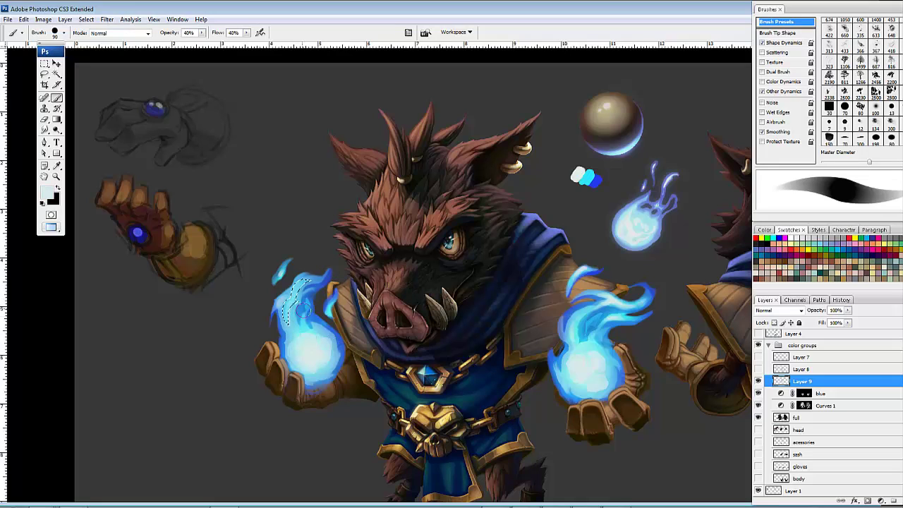
{"action": "left_click_drag", "start_coordinate": [305, 284], "coordinate": [288, 324]}
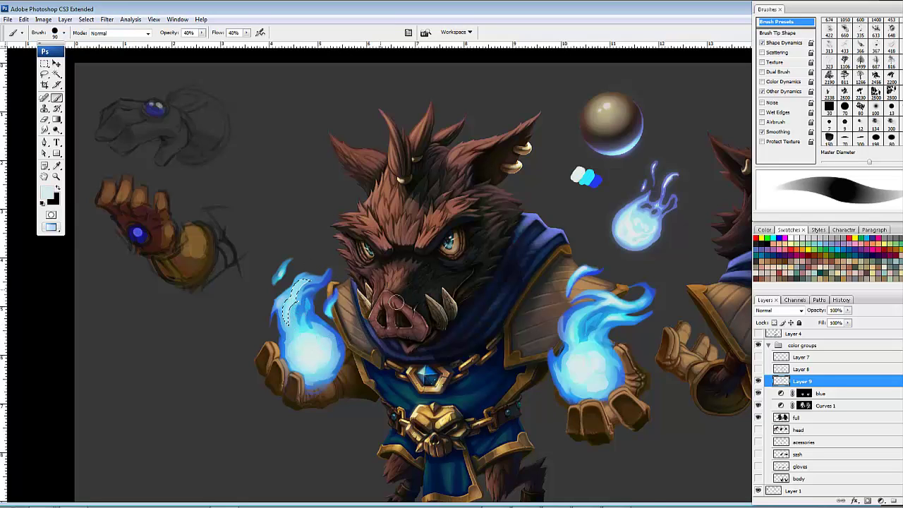
{"action": "key", "text": "ctrl+d"}
{"action": "left_click_drag", "start_coordinate": [469, 341], "coordinate": [374, 316]}
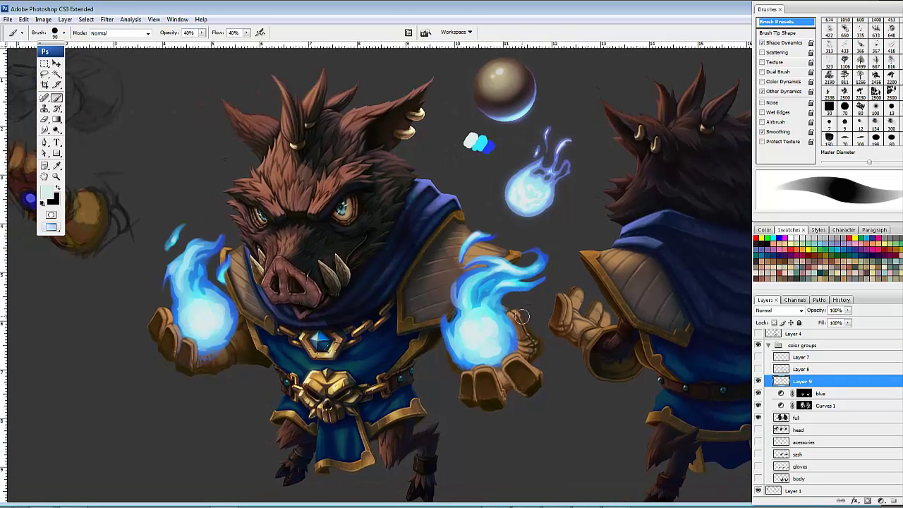
Step: Soften the cores of both hand flames on Layer 9 using the Blur tool with a soft 500 px brush
{"action": "key", "text": "r"}
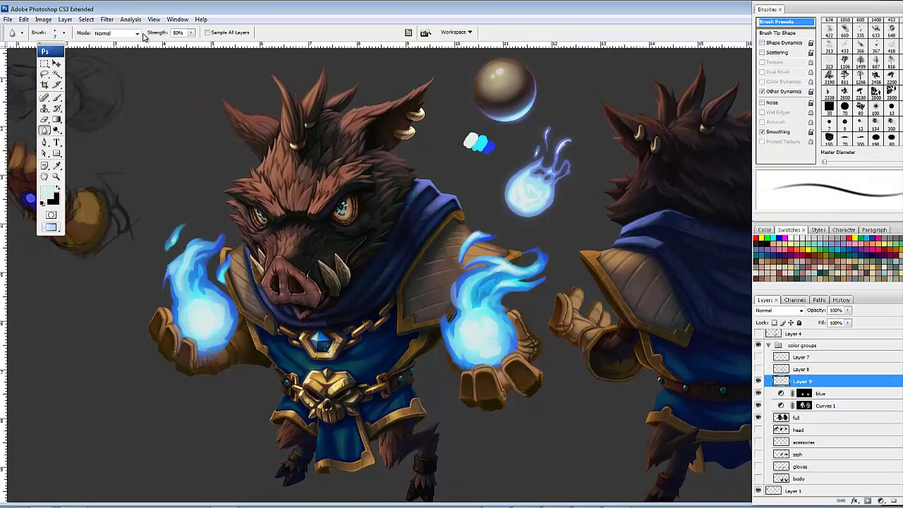
{"action": "left_click", "coordinate": [875, 110]}
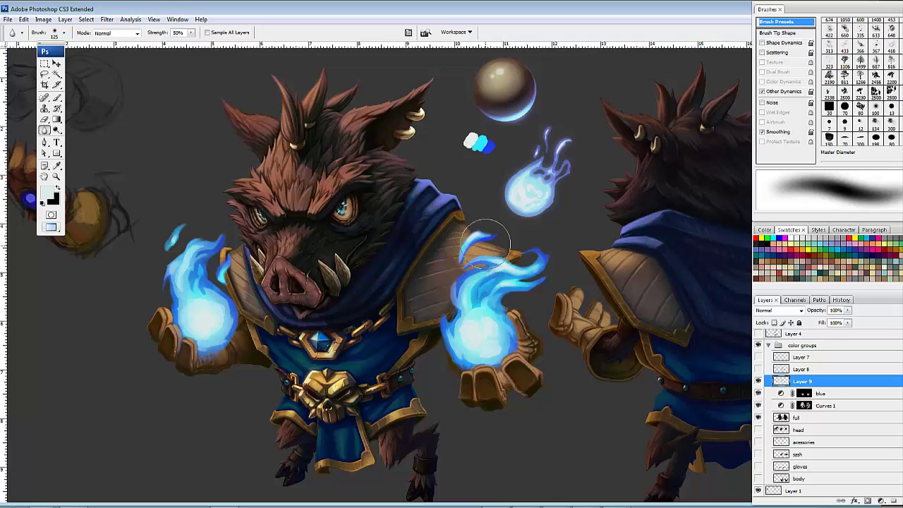
{"action": "key", "text": "bracketright"}
{"action": "key", "text": "bracketright"}
{"action": "key", "text": "bracketright"}
{"action": "key", "text": "bracketright"}
{"action": "key", "text": "bracketright"}
{"action": "key", "text": "bracketright"}
{"action": "key", "text": "bracketright"}
{"action": "mouse_move", "coordinate": [476, 347]}
{"action": "left_mouse_down"}
{"action": "mouse_move", "coordinate": [500, 345]}
{"action": "mouse_move", "coordinate": [477, 288]}
{"action": "mouse_move", "coordinate": [491, 276]}
{"action": "mouse_move", "coordinate": [504, 365]}
{"action": "mouse_move", "coordinate": [493, 292]}
{"action": "mouse_move", "coordinate": [503, 280]}
{"action": "mouse_move", "coordinate": [467, 362]}
{"action": "mouse_move", "coordinate": [497, 281]}
{"action": "mouse_move", "coordinate": [484, 354]}
{"action": "left_mouse_up"}
{"action": "mouse_move", "coordinate": [208, 300]}
{"action": "left_mouse_down"}
{"action": "mouse_move", "coordinate": [202, 328]}
{"action": "mouse_move", "coordinate": [216, 313]}
{"action": "mouse_move", "coordinate": [185, 249]}
{"action": "mouse_move", "coordinate": [187, 353]}
{"action": "left_mouse_up"}
{"action": "mouse_move", "coordinate": [175, 261]}
{"action": "left_mouse_down"}
{"action": "mouse_move", "coordinate": [212, 246]}
{"action": "mouse_move", "coordinate": [224, 314]}
{"action": "mouse_move", "coordinate": [185, 254]}
{"action": "mouse_move", "coordinate": [221, 258]}
{"action": "mouse_move", "coordinate": [233, 354]}
{"action": "mouse_move", "coordinate": [203, 282]}
{"action": "mouse_move", "coordinate": [229, 299]}
{"action": "mouse_move", "coordinate": [219, 332]}
{"action": "left_mouse_up"}
Step: Examine the softened flames and both boar views across the whole canvas, with nothing selected
{"action": "mouse_move", "coordinate": [572, 367]}
{"action": "left_mouse_down"}
{"action": "mouse_move", "coordinate": [385, 351]}
{"action": "mouse_move", "coordinate": [361, 361]}
{"action": "mouse_move", "coordinate": [568, 353]}
{"action": "mouse_move", "coordinate": [496, 383]}
{"action": "left_mouse_up"}
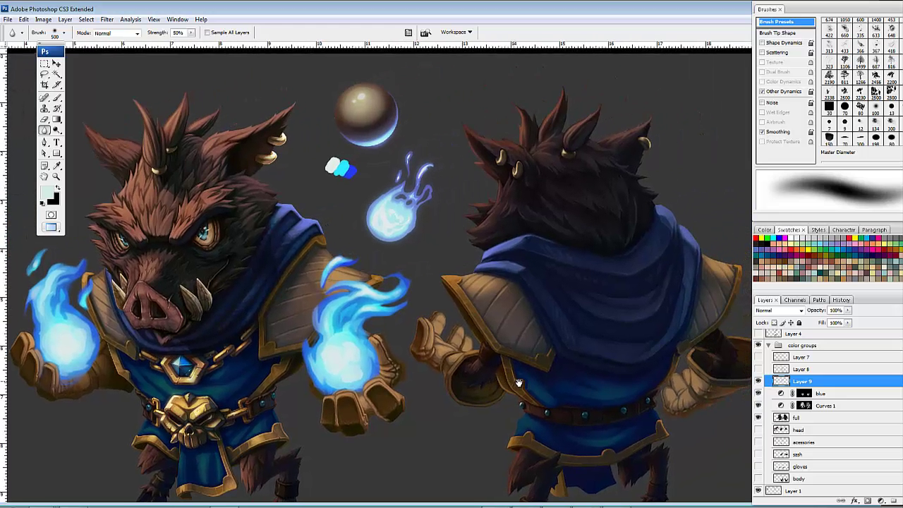
{"action": "key", "text": "l"}
{"action": "key", "text": "ctrl+d"}
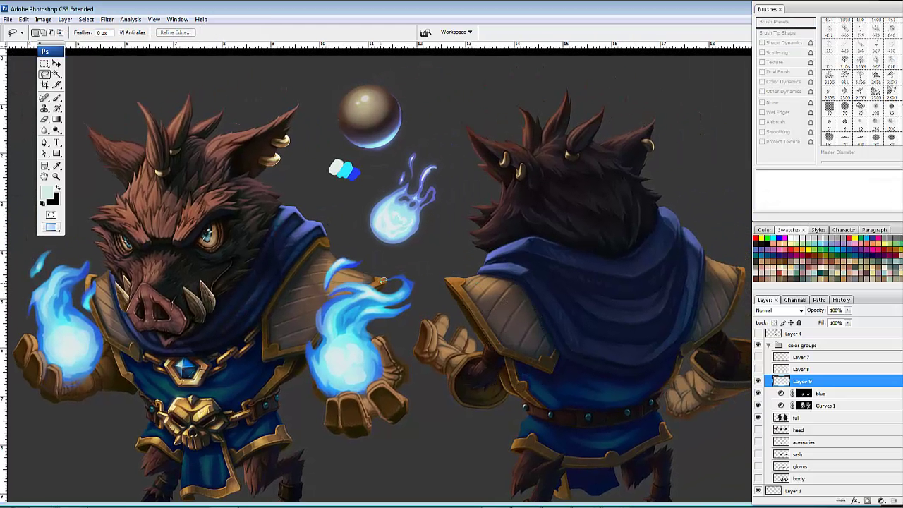
{"action": "left_click_drag", "start_coordinate": [450, 321], "coordinate": [576, 297]}
{"action": "left_click_drag", "start_coordinate": [452, 337], "coordinate": [595, 354]}
{"action": "left_click_drag", "start_coordinate": [679, 377], "coordinate": [471, 365]}
{"action": "mouse_move", "coordinate": [538, 363]}
{"action": "left_mouse_down"}
{"action": "mouse_move", "coordinate": [501, 332]}
{"action": "mouse_move", "coordinate": [506, 322]}
{"action": "left_mouse_up"}
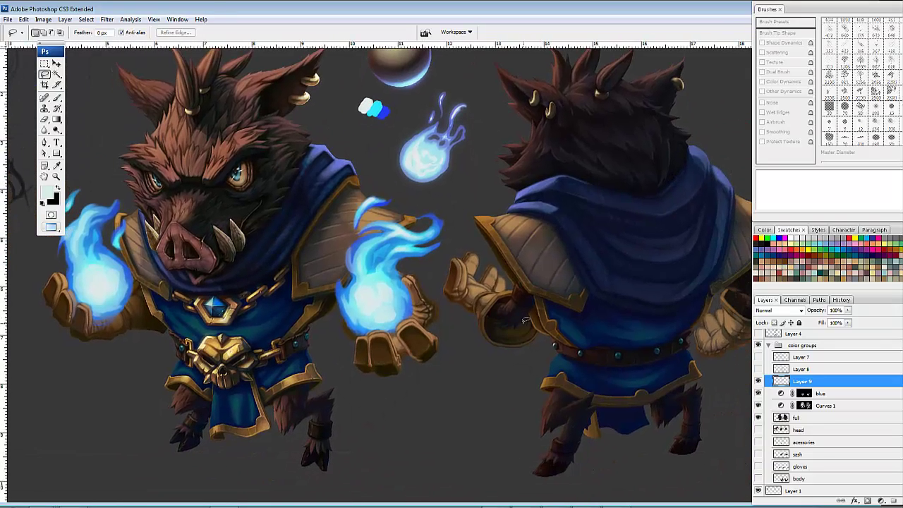
{"action": "key", "text": "ctrl+minus"}
{"action": "key", "text": "ctrl+minus"}
{"action": "left_click_drag", "start_coordinate": [588, 333], "coordinate": [520, 372]}
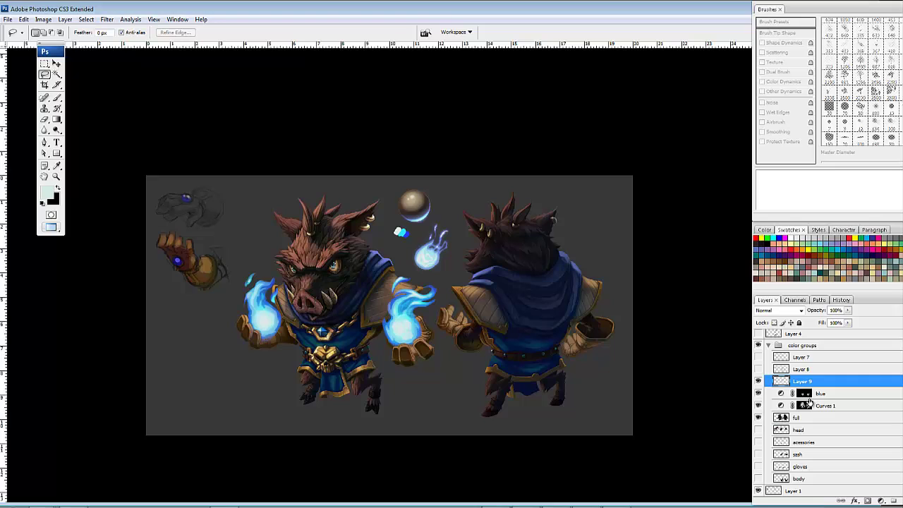
Step: Stamp the full, Curves 1 and blue layers into one merged copy and hide the three source layers
{"action": "left_click", "coordinate": [759, 394]}
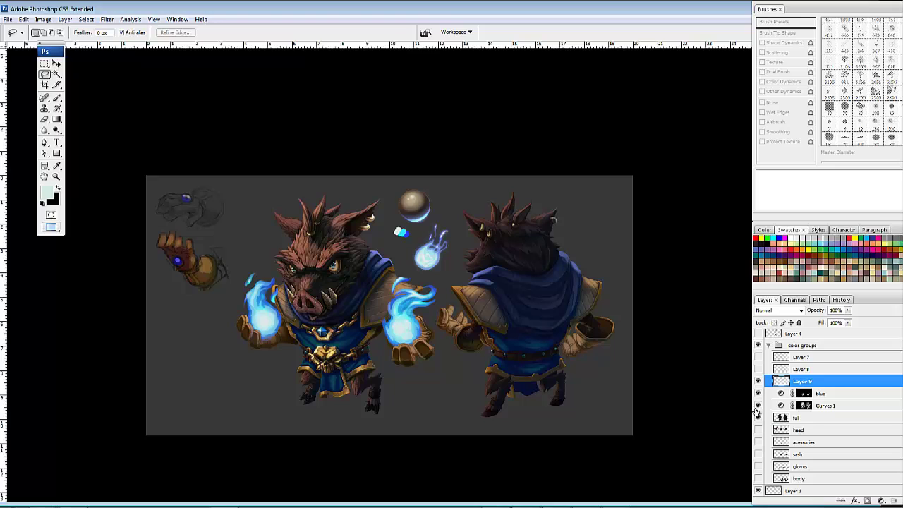
{"action": "left_click", "coordinate": [818, 418]}
{"action": "left_click", "coordinate": [841, 394], "text": "shift"}
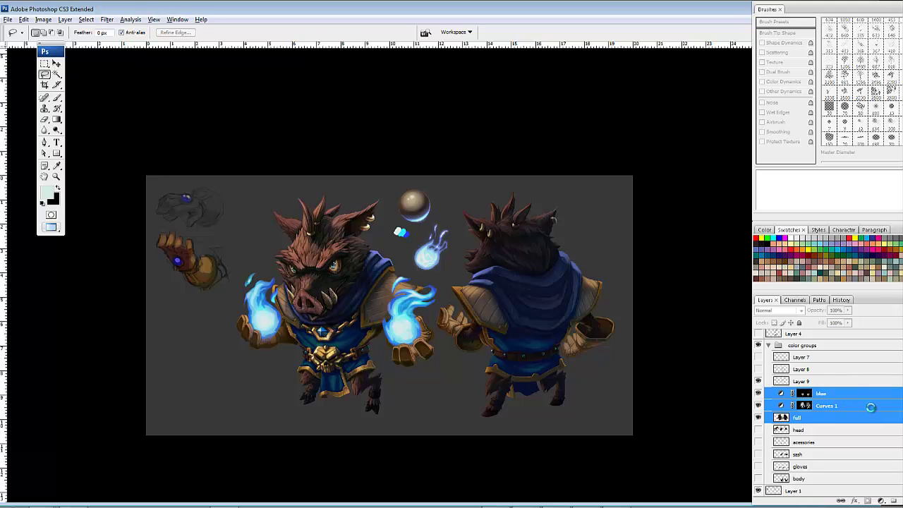
{"action": "key", "text": "ctrl+alt+e"}
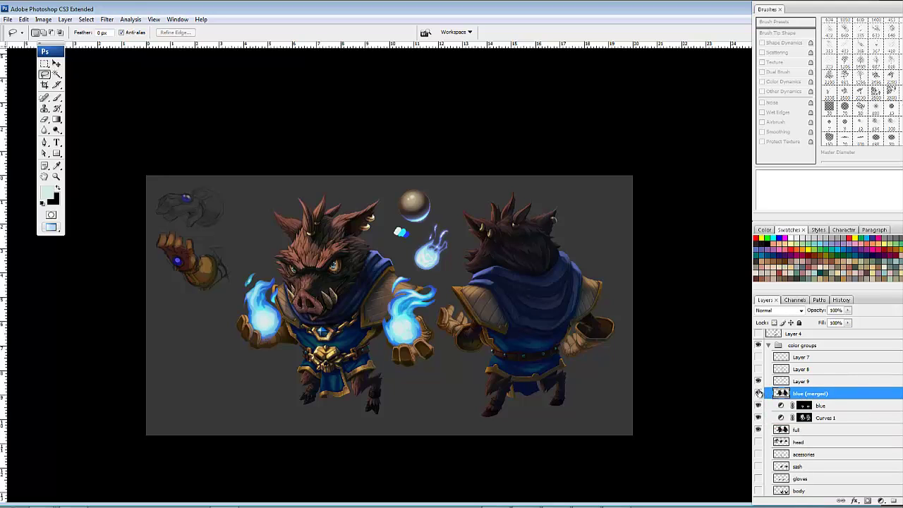
{"action": "left_click_drag", "start_coordinate": [759, 405], "coordinate": [760, 433]}
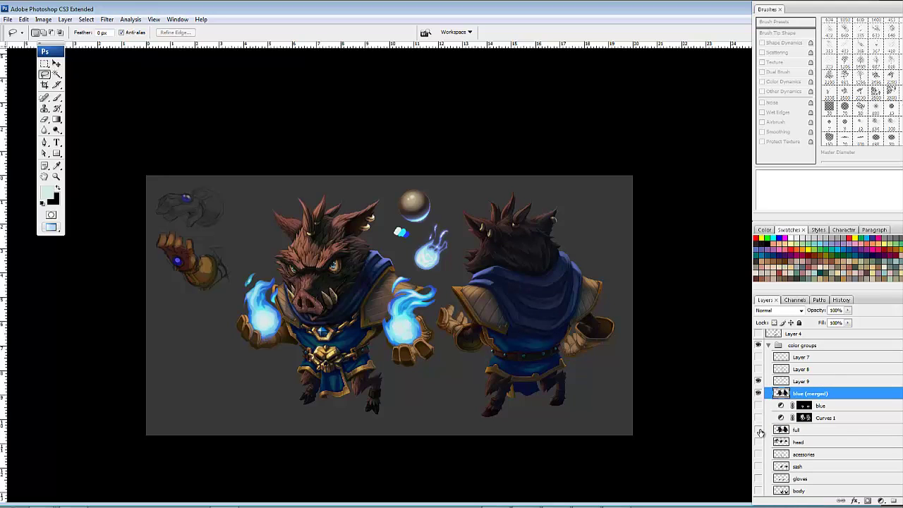
{"action": "left_click", "coordinate": [758, 393]}
{"action": "left_click", "coordinate": [758, 394]}
Step: Hide Layer 1 with the glove sketches, sphere, colour blobs and reference fireball
{"action": "left_click_drag", "start_coordinate": [232, 185], "coordinate": [189, 161]}
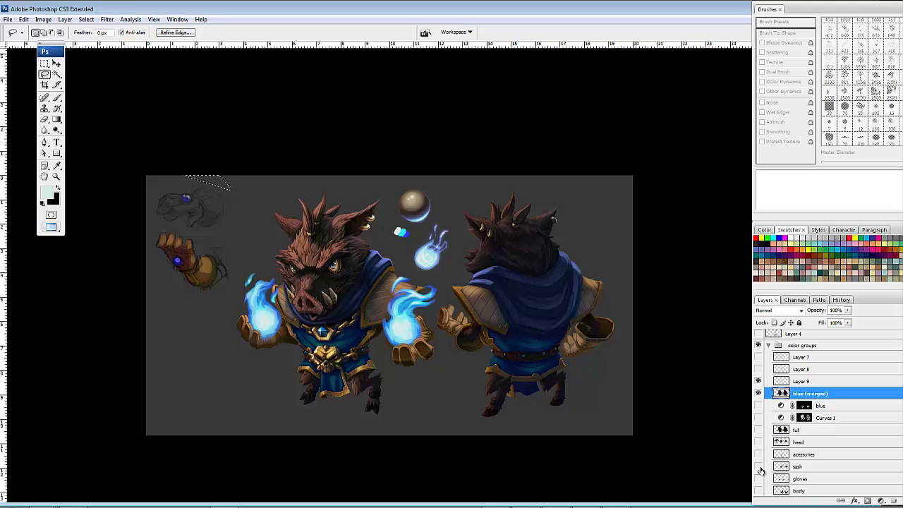
{"action": "scroll", "coordinate": [763, 475], "scroll_direction": "down", "scroll_amount": 2}
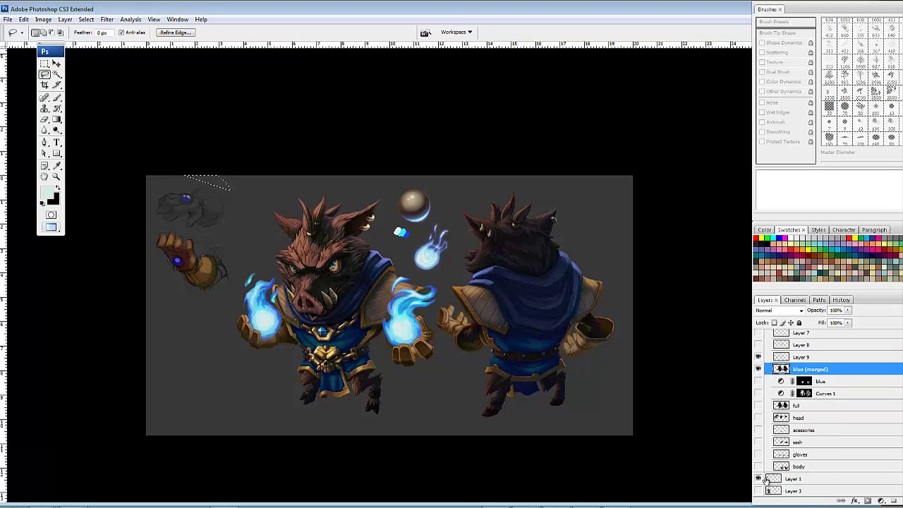
{"action": "left_click", "coordinate": [759, 478]}
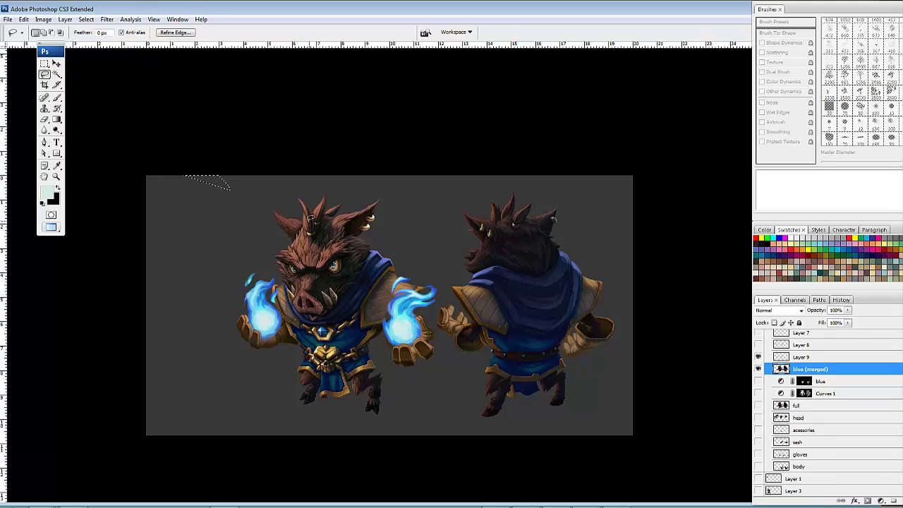
Step: Lasso the front-view boar on the merged layer and shift it away from the back view, undoing the extra second shift
{"action": "left_click_drag", "start_coordinate": [390, 264], "coordinate": [413, 288]}
{"action": "mouse_move", "coordinate": [445, 249]}
{"action": "left_mouse_down"}
{"action": "mouse_move", "coordinate": [311, 220]}
{"action": "mouse_move", "coordinate": [230, 321]}
{"action": "mouse_move", "coordinate": [244, 426]}
{"action": "mouse_move", "coordinate": [317, 472]}
{"action": "mouse_move", "coordinate": [487, 425]}
{"action": "left_mouse_up"}
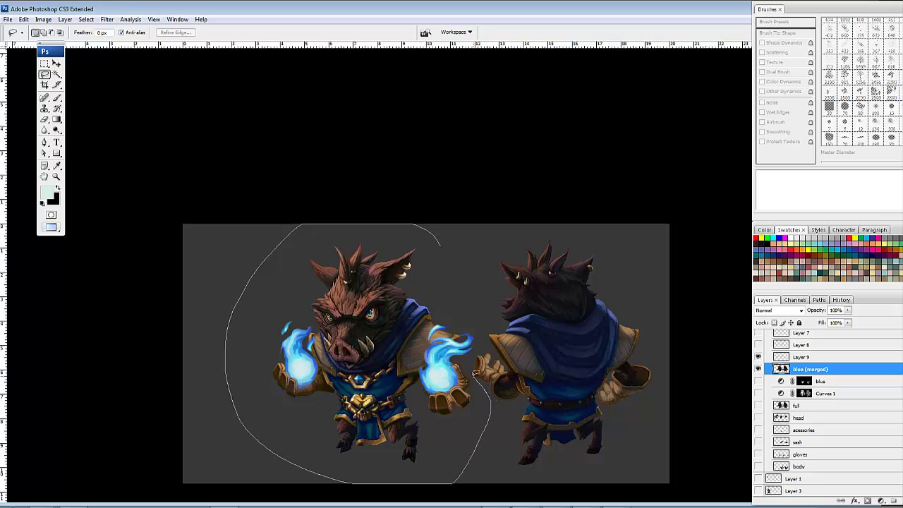
{"action": "left_click_drag", "start_coordinate": [465, 297], "coordinate": [451, 270]}
{"action": "left_click_drag", "start_coordinate": [423, 336], "coordinate": [367, 339]}
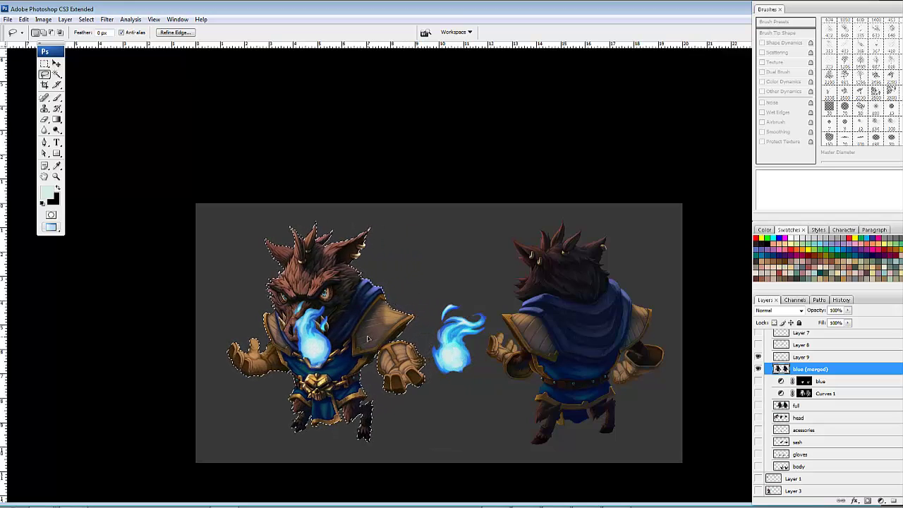
{"action": "mouse_move", "coordinate": [534, 358]}
{"action": "left_mouse_down"}
{"action": "mouse_move", "coordinate": [478, 356]}
{"action": "mouse_move", "coordinate": [507, 364]}
{"action": "left_mouse_up"}
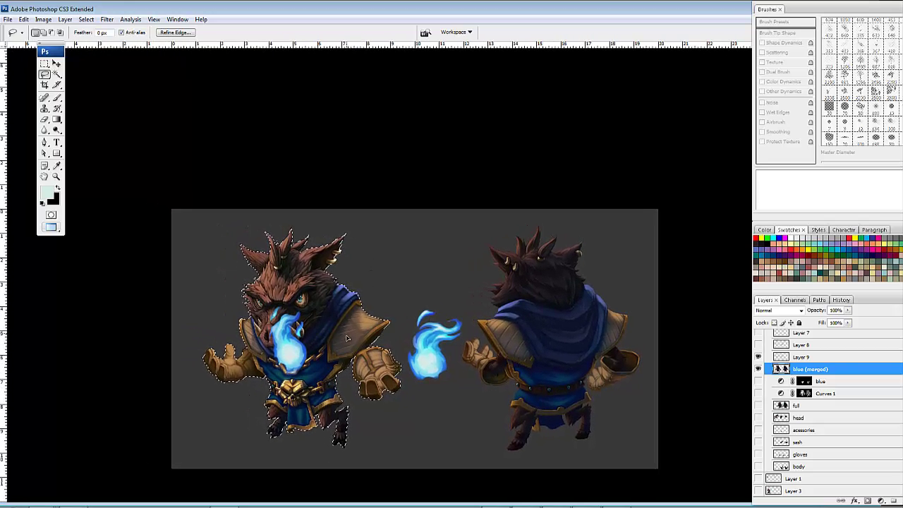
{"action": "mouse_move", "coordinate": [347, 337]}
{"action": "left_mouse_down"}
{"action": "mouse_move", "coordinate": [357, 335]}
{"action": "mouse_move", "coordinate": [304, 335]}
{"action": "left_mouse_up"}
{"action": "key", "text": "ctrl+z"}
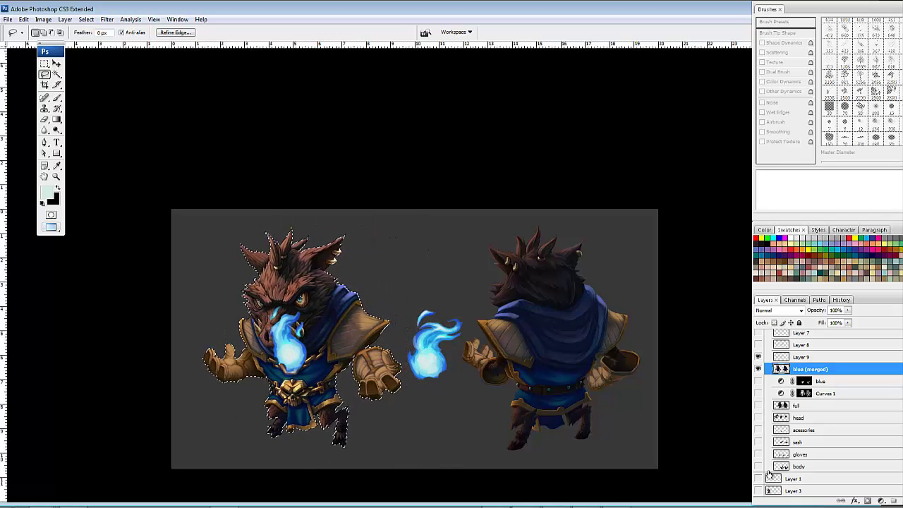
Step: Briefly show Layer 1 to compare its sketches with the shifted boar, and hide it again
{"action": "scroll", "coordinate": [767, 474], "scroll_direction": "down", "scroll_amount": 1}
{"action": "left_click", "coordinate": [758, 467]}
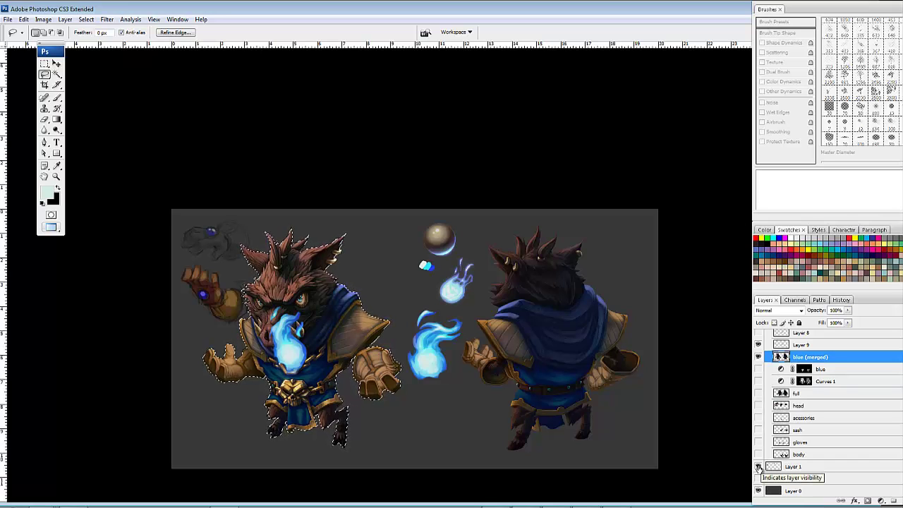
{"action": "left_click", "coordinate": [758, 467]}
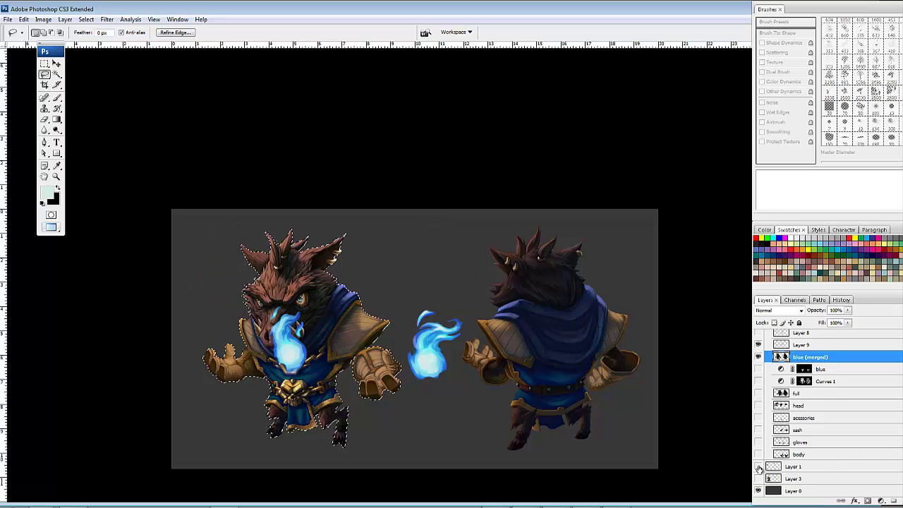
{"action": "mouse_move", "coordinate": [387, 321]}
{"action": "left_mouse_down"}
{"action": "mouse_move", "coordinate": [360, 318]}
{"action": "mouse_move", "coordinate": [371, 317]}
{"action": "left_mouse_up"}
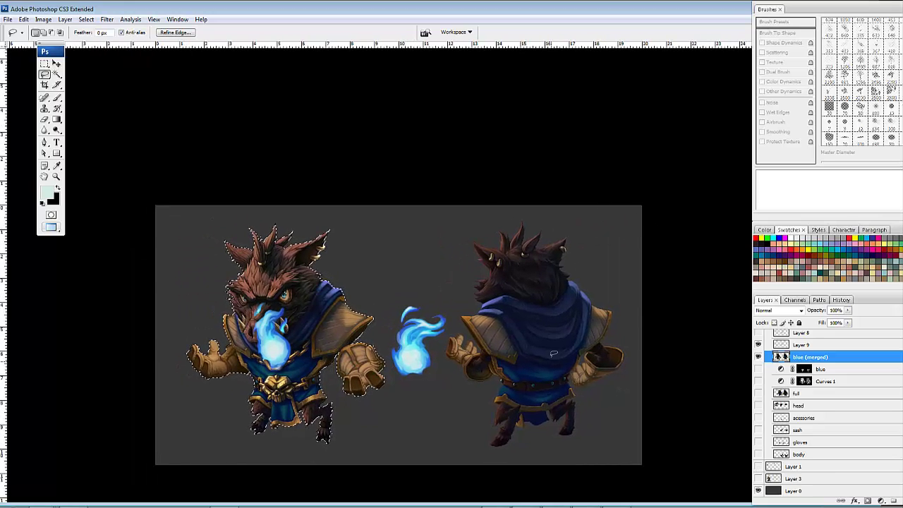
Step: Clear the selection and move the Layer 9 flames back into the front-view boar's hands
{"action": "key", "text": "ctrl+d"}
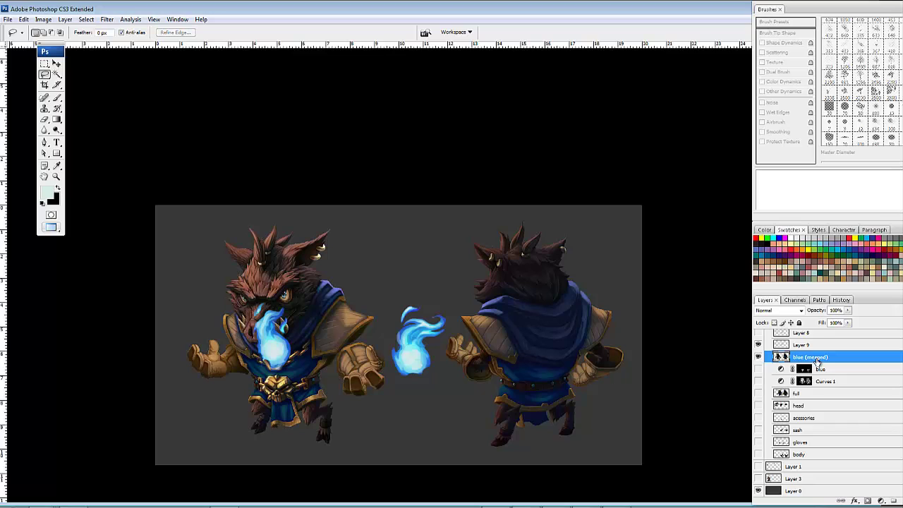
{"action": "left_click", "coordinate": [801, 346]}
{"action": "left_click_drag", "start_coordinate": [433, 362], "coordinate": [359, 369]}
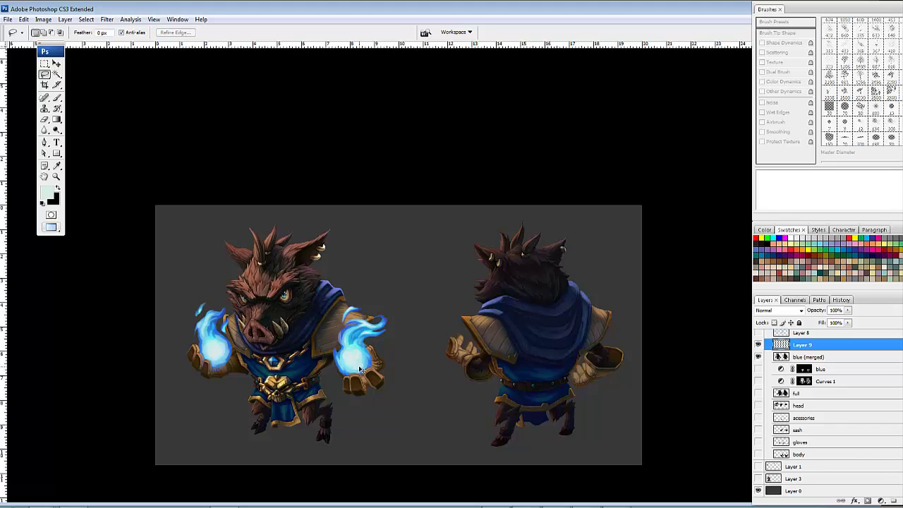
Step: Erase the base of the left-hand flame along the gloved fingertips on Layer 9 with a 90 px eraser
{"action": "key", "text": "ctrl+plus"}
{"action": "key", "text": "ctrl+plus"}
{"action": "key", "text": "ctrl+plus"}
{"action": "left_click_drag", "start_coordinate": [327, 400], "coordinate": [482, 273]}
{"action": "left_click_drag", "start_coordinate": [405, 323], "coordinate": [406, 326]}
{"action": "left_click_drag", "start_coordinate": [149, 328], "coordinate": [548, 353]}
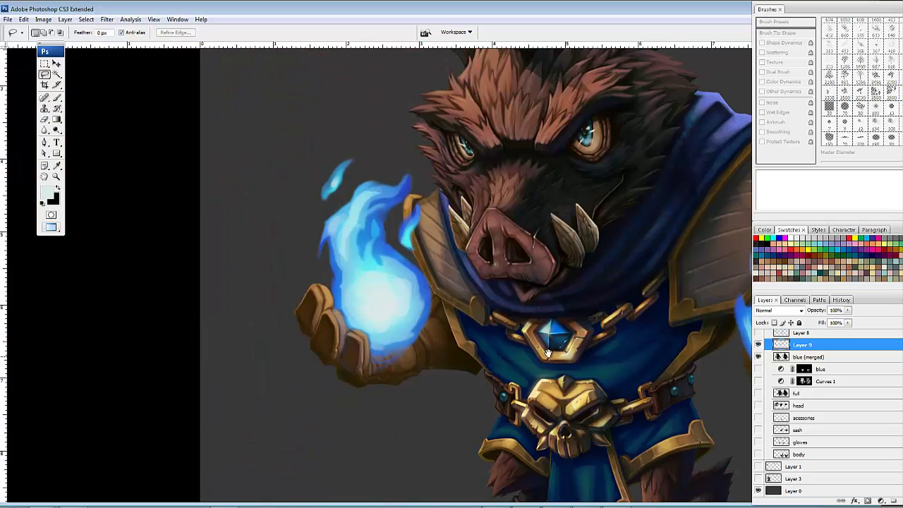
{"action": "left_click_drag", "start_coordinate": [405, 314], "coordinate": [405, 314]}
{"action": "key", "text": "e"}
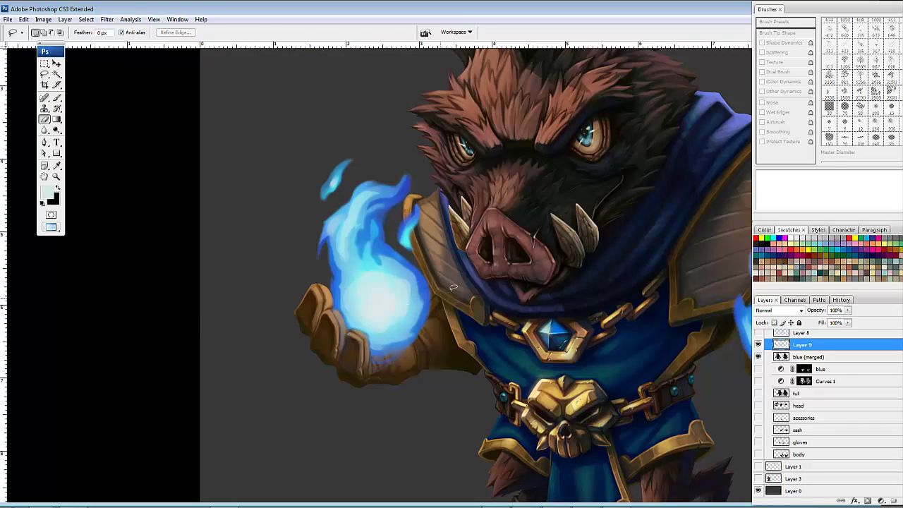
{"action": "key", "text": "bracketright"}
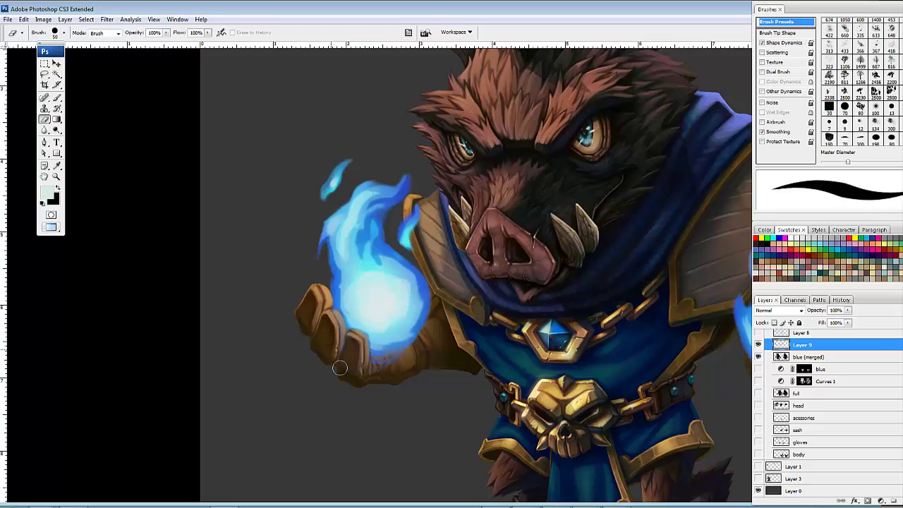
{"action": "key", "text": "bracketright"}
{"action": "key", "text": "bracketright"}
{"action": "key", "text": "bracketright"}
{"action": "key", "text": "bracketright"}
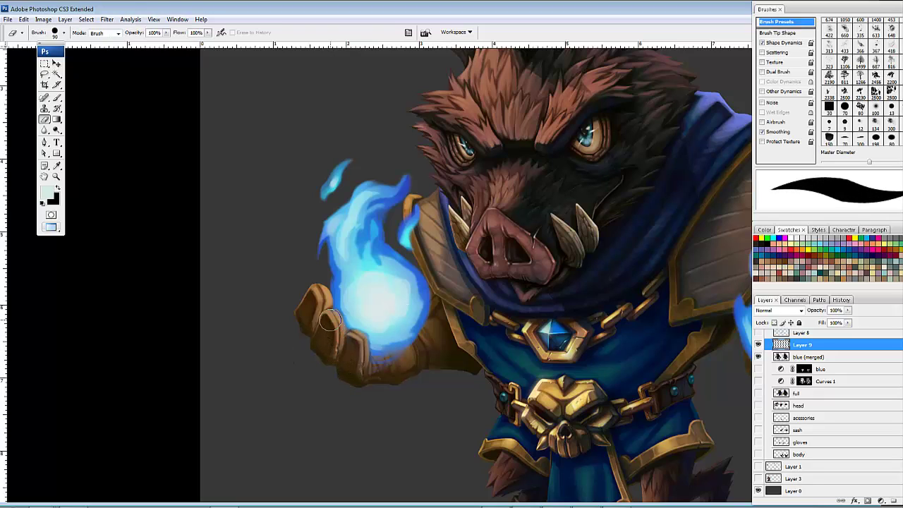
{"action": "mouse_move", "coordinate": [353, 353]}
{"action": "left_mouse_down"}
{"action": "mouse_move", "coordinate": [351, 344]}
{"action": "mouse_move", "coordinate": [364, 367]}
{"action": "mouse_move", "coordinate": [385, 373]}
{"action": "left_mouse_up"}
Step: Erase the right-hand flame where it overlaps the glove's fingers and thumb
{"action": "left_click_drag", "start_coordinate": [692, 380], "coordinate": [340, 320]}
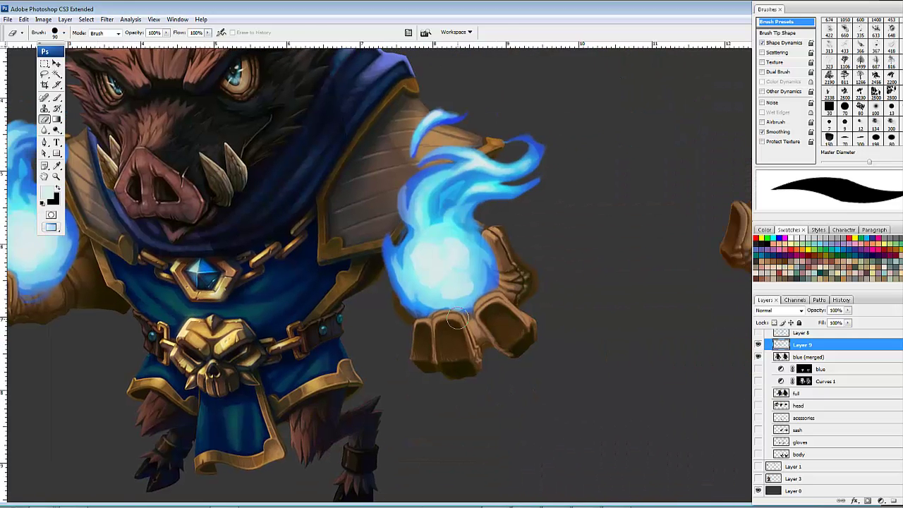
{"action": "left_click_drag", "start_coordinate": [460, 320], "coordinate": [449, 327]}
{"action": "left_click_drag", "start_coordinate": [494, 307], "coordinate": [508, 304]}
{"action": "left_click_drag", "start_coordinate": [544, 263], "coordinate": [550, 310]}
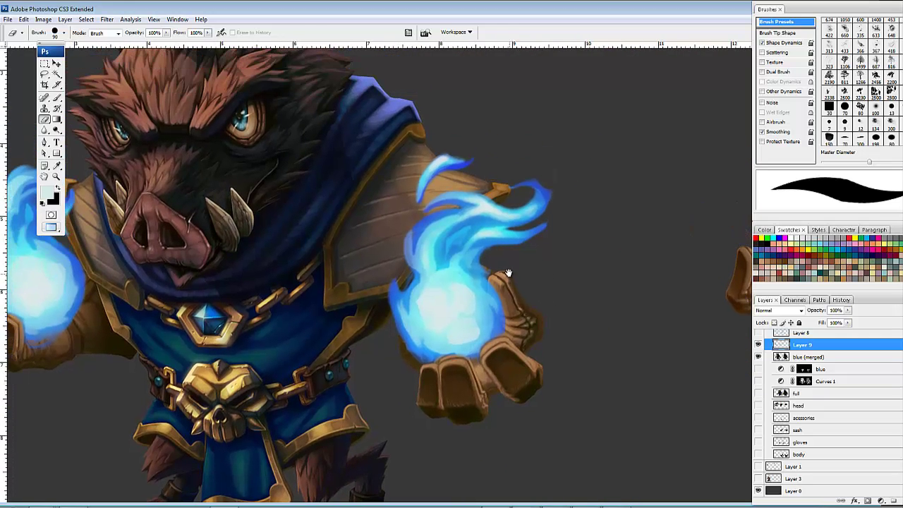
{"action": "left_click", "coordinate": [516, 271]}
Step: Lasso both flames on Layer 9 and place a duplicate of them over the back-view boar
{"action": "left_click_drag", "start_coordinate": [619, 305], "coordinate": [508, 340]}
{"action": "key", "text": "ctrl+minus"}
{"action": "left_click_drag", "start_coordinate": [550, 318], "coordinate": [542, 307]}
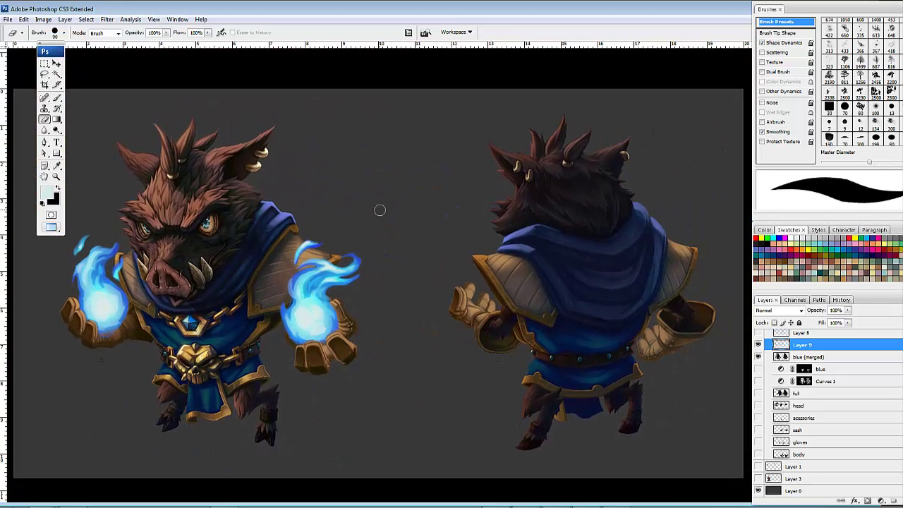
{"action": "key", "text": "l"}
{"action": "mouse_move", "coordinate": [297, 212]}
{"action": "left_mouse_down"}
{"action": "mouse_move", "coordinate": [272, 403]}
{"action": "mouse_move", "coordinate": [230, 328]}
{"action": "left_mouse_up"}
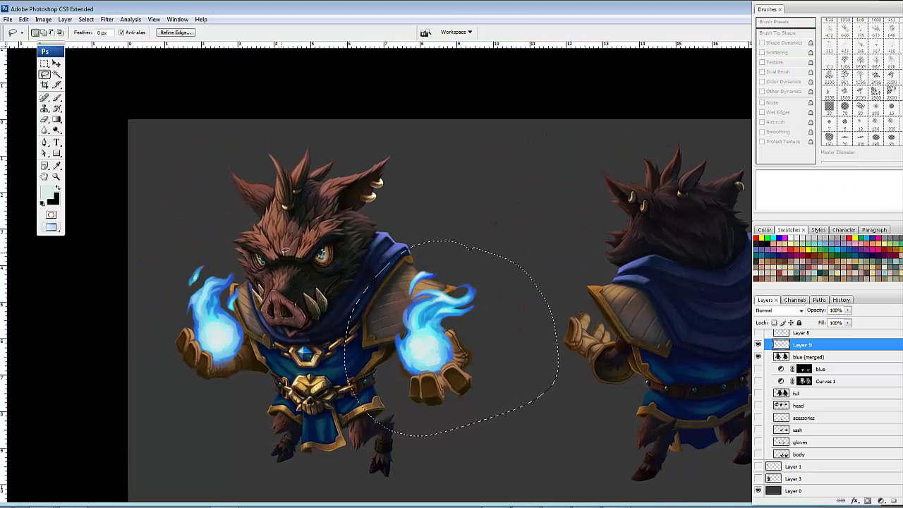
{"action": "mouse_move", "coordinate": [236, 234]}
{"action": "left_mouse_down"}
{"action": "mouse_move", "coordinate": [202, 383]}
{"action": "mouse_move", "coordinate": [224, 243]}
{"action": "left_mouse_up"}
{"action": "left_click_drag", "start_coordinate": [470, 277], "coordinate": [285, 293]}
{"action": "left_click_drag", "start_coordinate": [246, 350], "coordinate": [527, 344]}
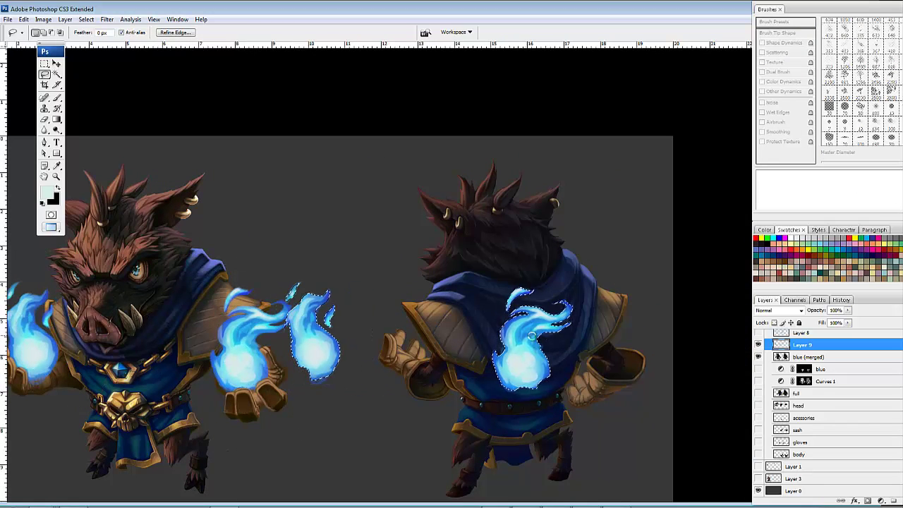
Step: Flip the duplicated flames horizontally, scale them to 84.2%, and place them across the back-view boar at arm height
{"action": "key", "text": "ctrl+t"}
{"action": "right_click", "coordinate": [495, 305]}
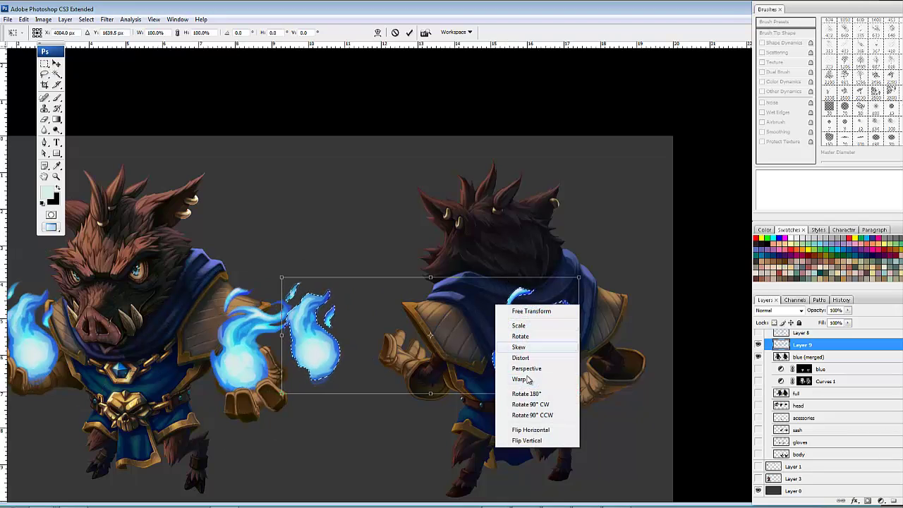
{"action": "left_click", "coordinate": [525, 431]}
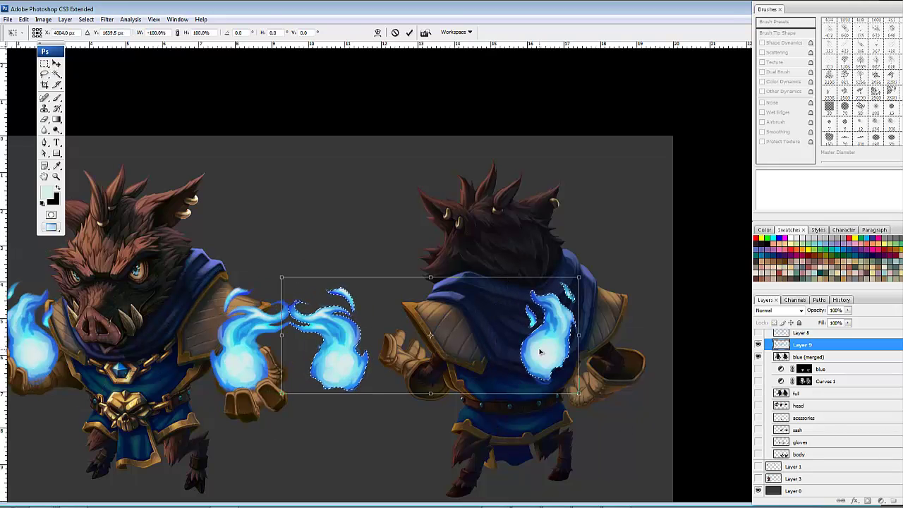
{"action": "left_click_drag", "start_coordinate": [542, 350], "coordinate": [611, 324]}
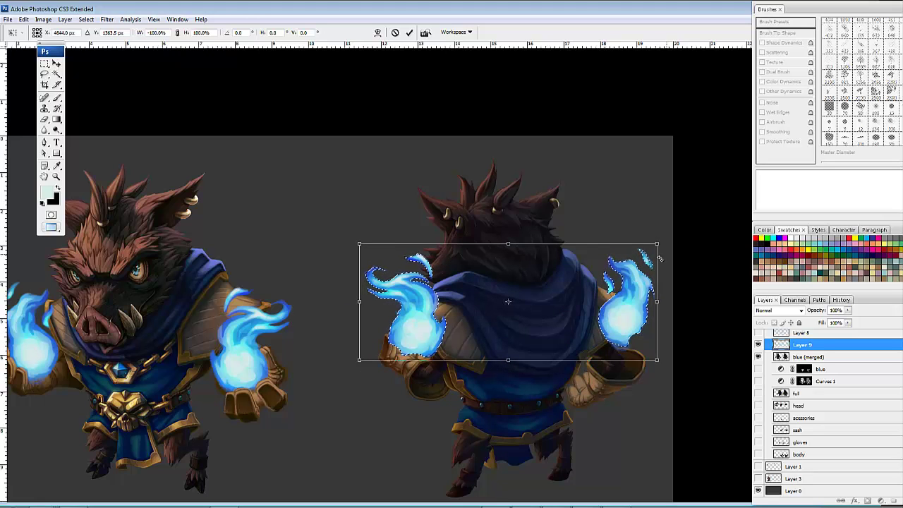
{"action": "left_click_drag", "start_coordinate": [655, 245], "coordinate": [636, 259]}
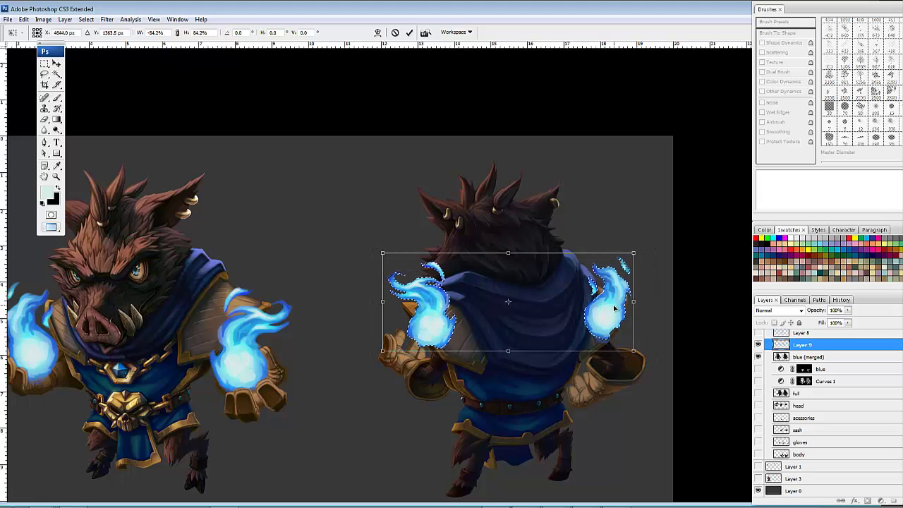
{"action": "left_click_drag", "start_coordinate": [614, 308], "coordinate": [596, 321]}
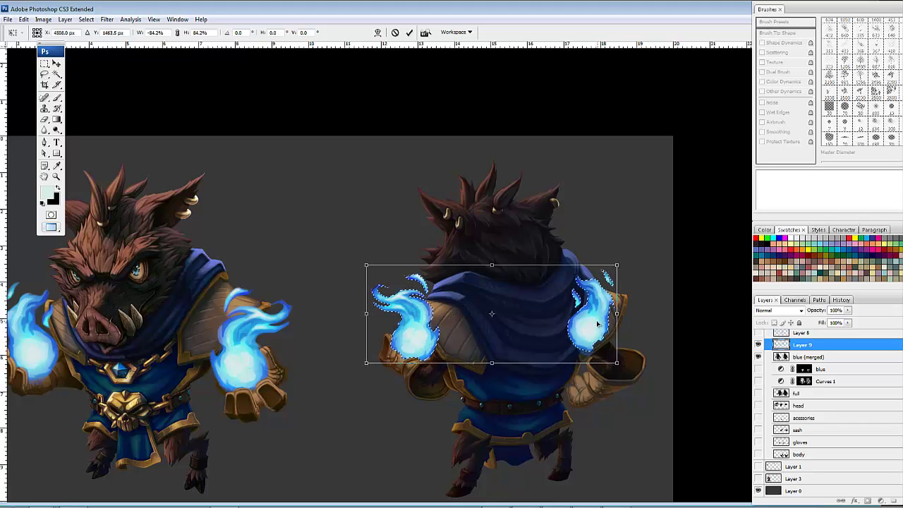
{"action": "key", "text": "Return"}
Step: Scale the back-view pair of flames down to 94.1% and shift them slightly left
{"action": "key", "text": "l"}
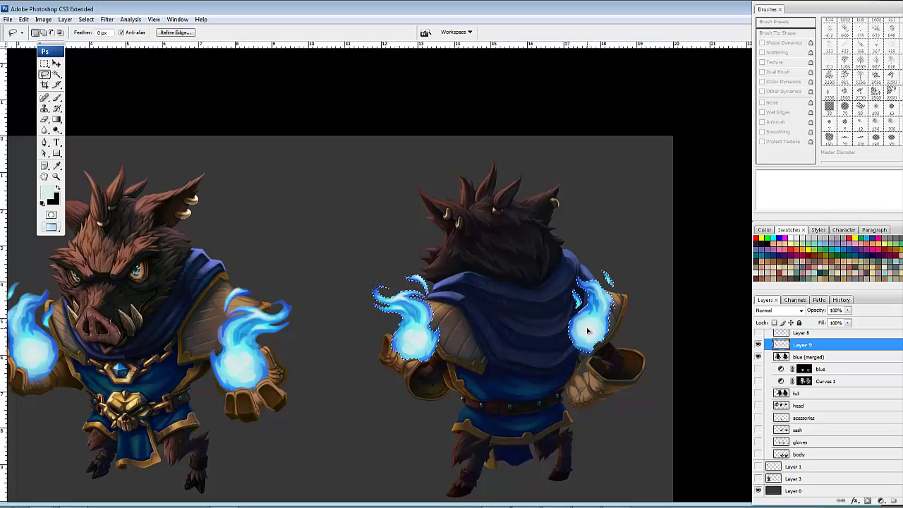
{"action": "key", "text": "ctrl+t"}
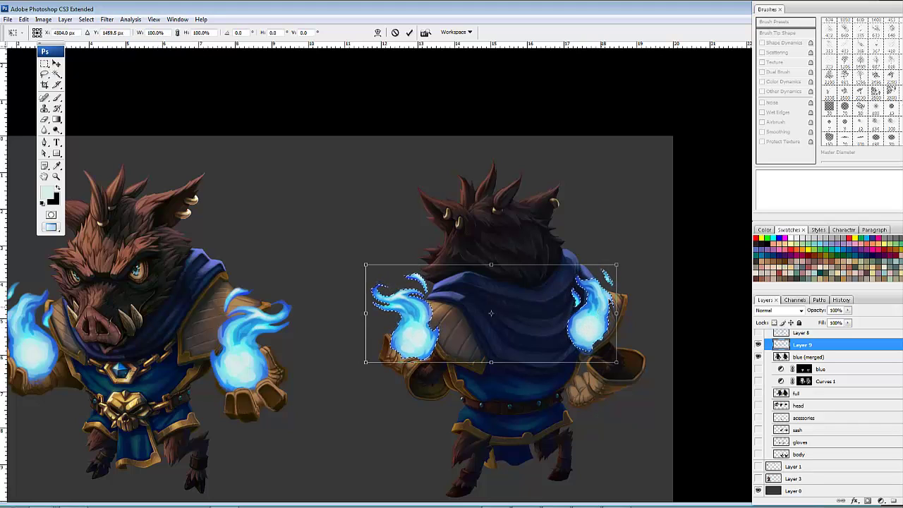
{"action": "left_click_drag", "start_coordinate": [616, 268], "coordinate": [610, 270]}
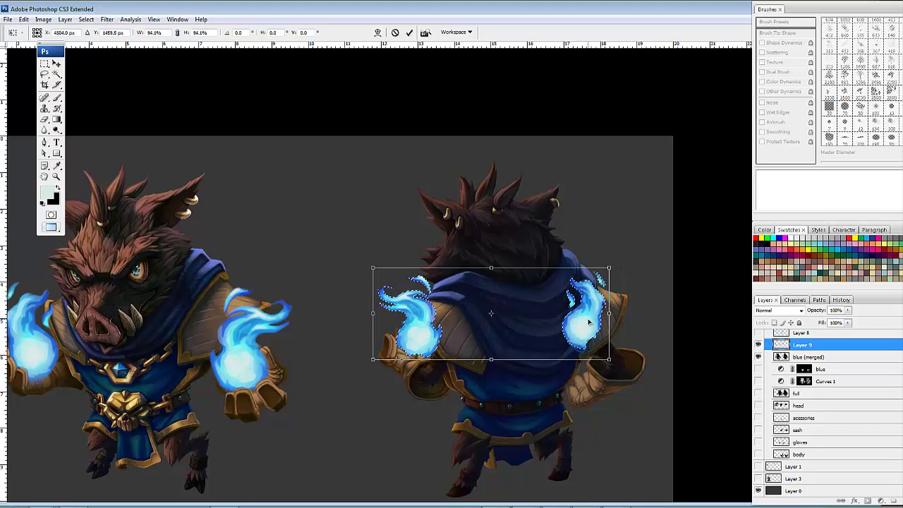
{"action": "left_click_drag", "start_coordinate": [588, 319], "coordinate": [583, 320]}
{"action": "key", "text": "Return"}
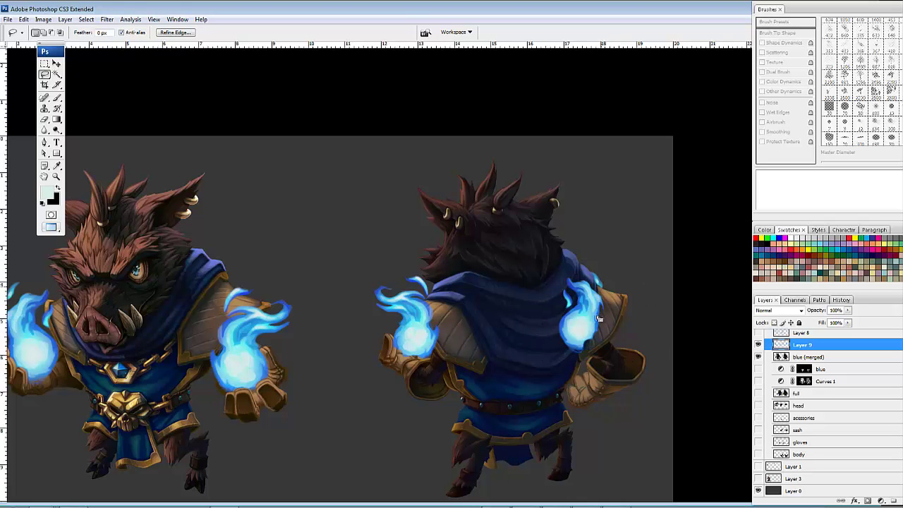
Step: Move the back view's right flame down onto its gloved hand and lower Layer 9's opacity to 49%
{"action": "left_click_drag", "start_coordinate": [578, 320], "coordinate": [574, 353]}
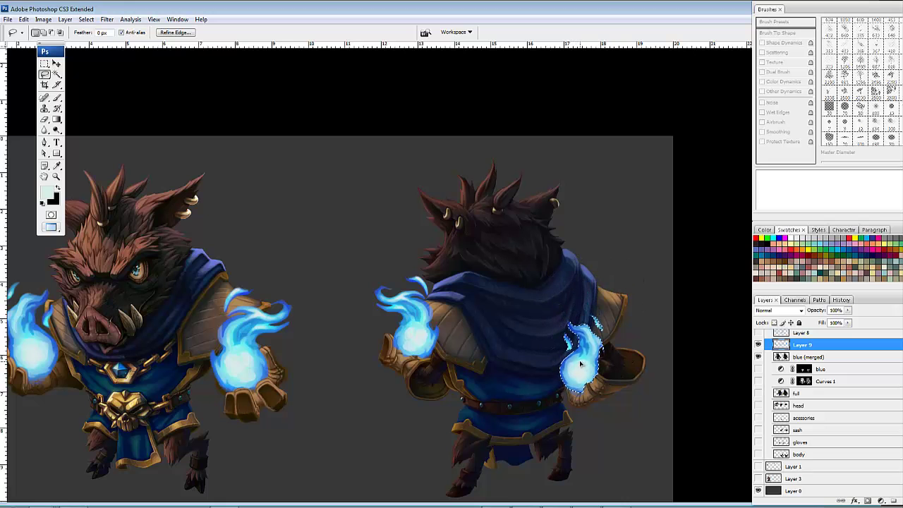
{"action": "left_click_drag", "start_coordinate": [638, 400], "coordinate": [617, 358]}
{"action": "key", "text": "ctrl+plus"}
{"action": "key", "text": "ctrl+plus"}
{"action": "key", "text": "ctrl+plus"}
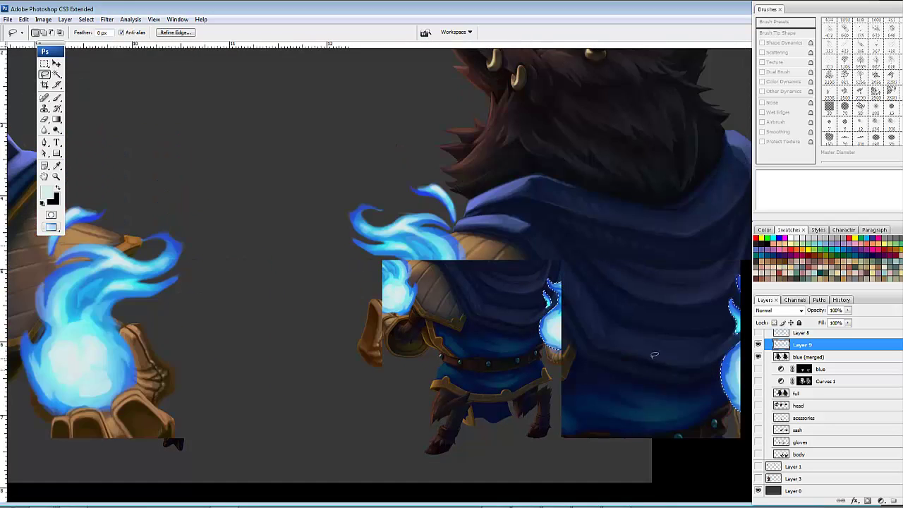
{"action": "left_click_drag", "start_coordinate": [551, 357], "coordinate": [438, 316]}
{"action": "left_click_drag", "start_coordinate": [713, 254], "coordinate": [594, 306]}
{"action": "left_click", "coordinate": [847, 311]}
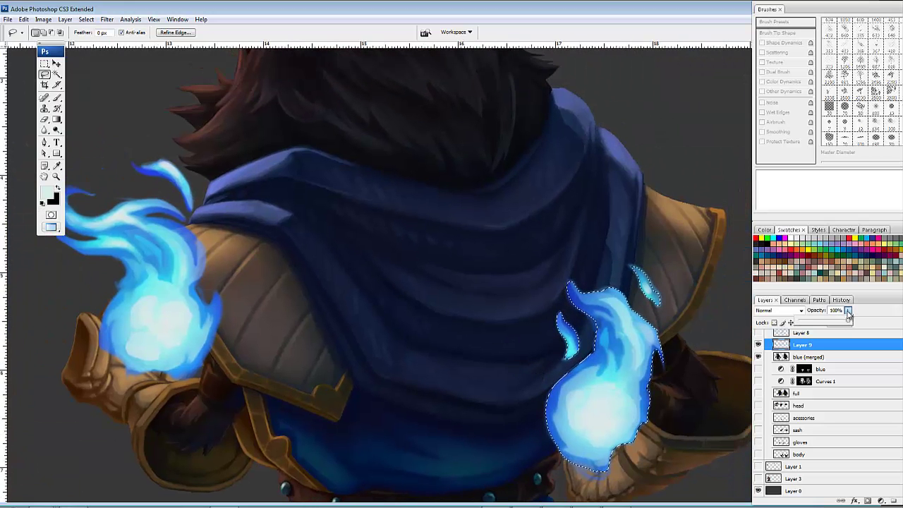
{"action": "left_click_drag", "start_coordinate": [850, 322], "coordinate": [824, 322]}
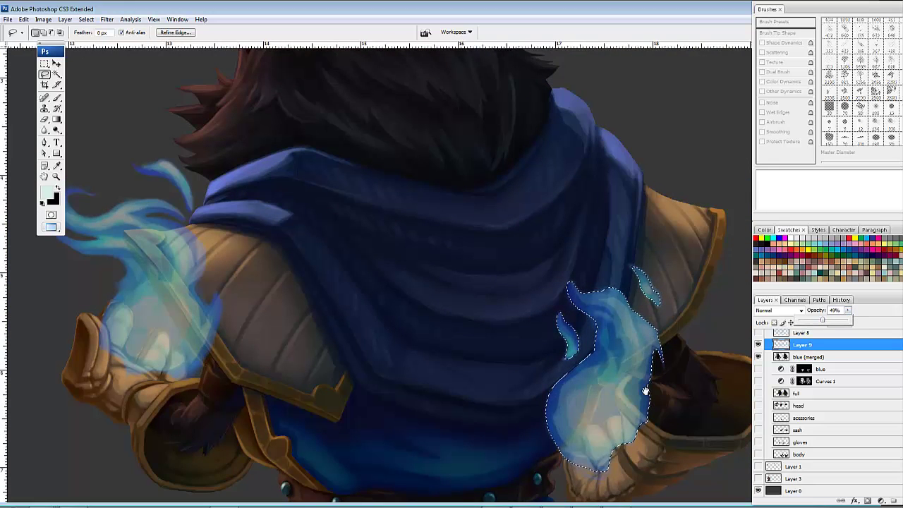
Step: Cut away the part of the right flame that overlaps the cloak and shoulder plate, following their lower edges
{"action": "left_click_drag", "start_coordinate": [646, 389], "coordinate": [481, 254]}
{"action": "key", "text": "ctrl+plus"}
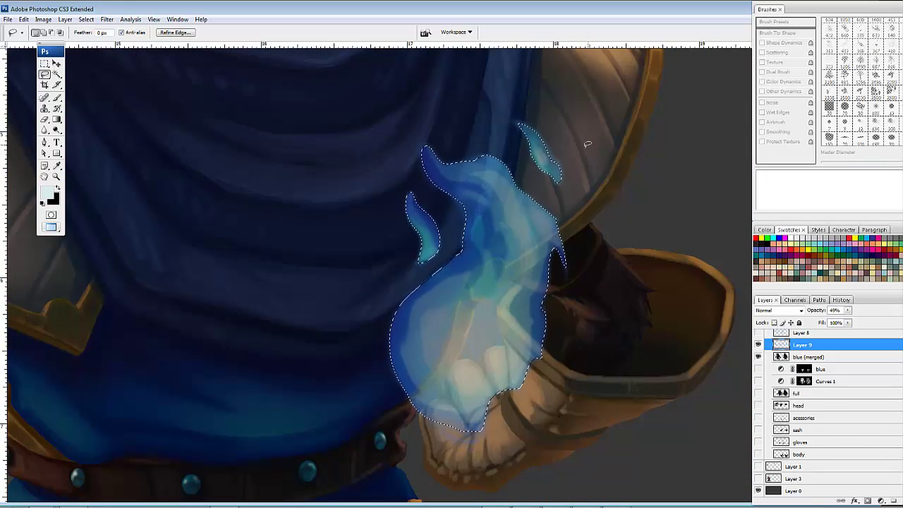
{"action": "left_click_drag", "start_coordinate": [589, 113], "coordinate": [519, 86]}
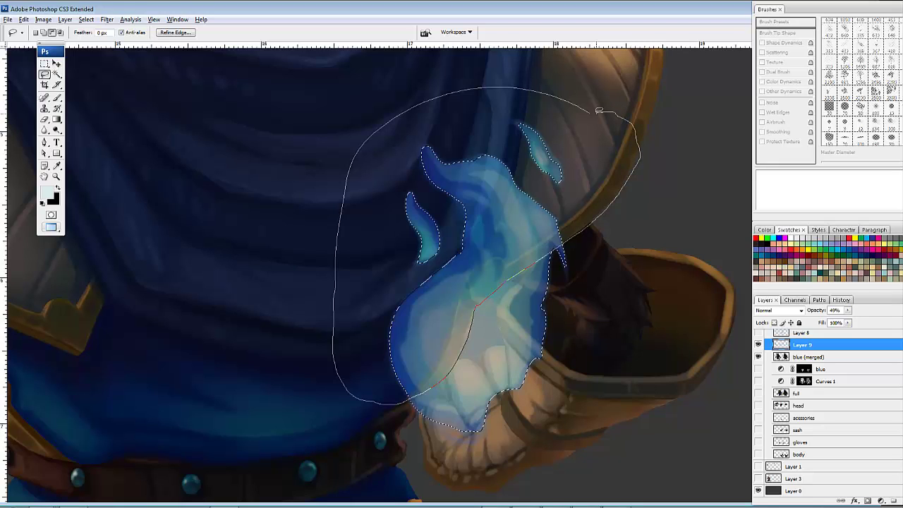
{"action": "left_click_drag", "start_coordinate": [596, 110], "coordinate": [592, 105]}
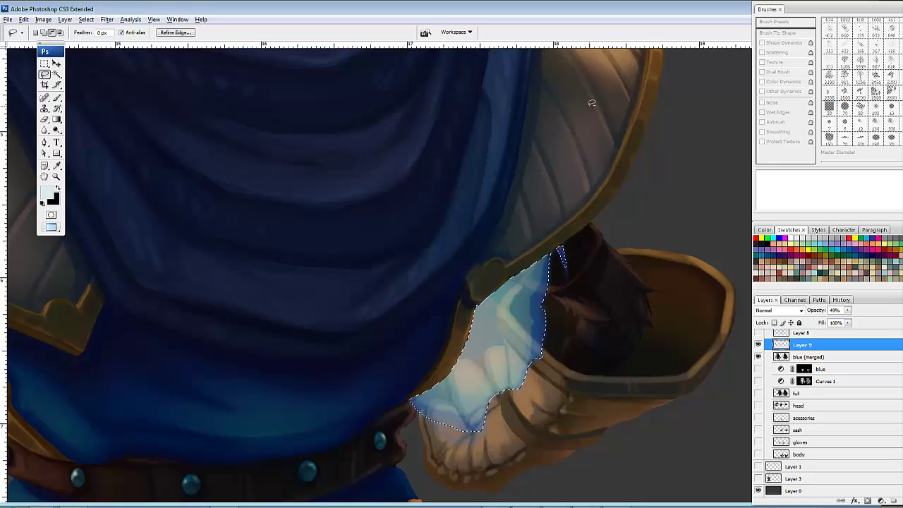
Step: Remove the remaining flame wisp and edge that cover the furry forearm below the shoulder plate
{"action": "left_click_drag", "start_coordinate": [563, 264], "coordinate": [541, 216]}
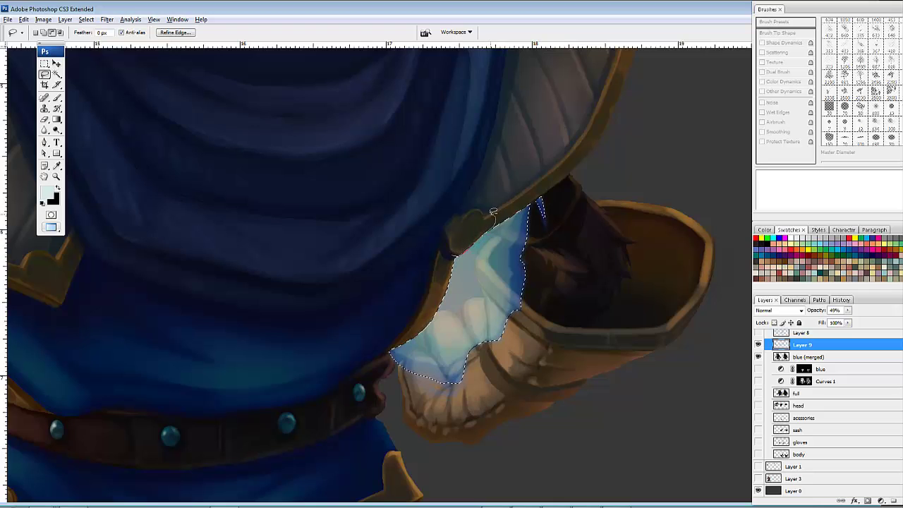
{"action": "left_click_drag", "start_coordinate": [494, 212], "coordinate": [467, 246]}
{"action": "left_click_drag", "start_coordinate": [555, 213], "coordinate": [534, 230]}
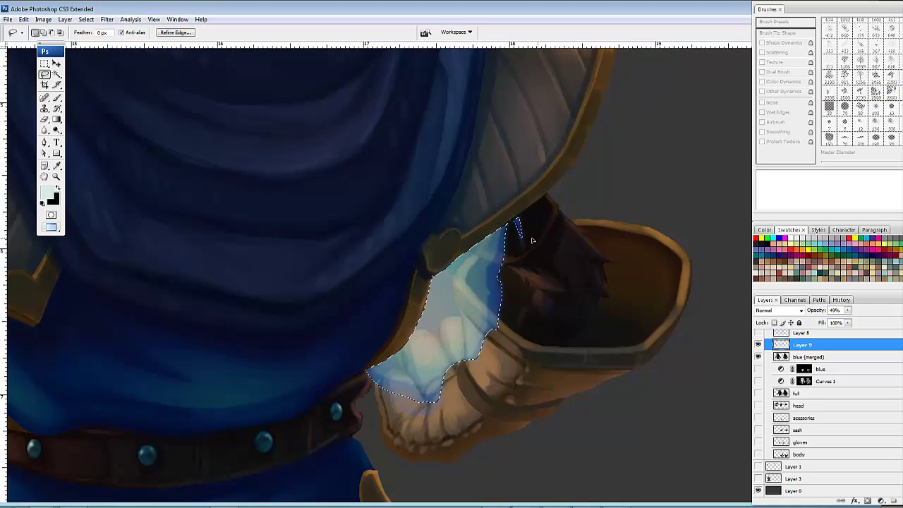
{"action": "mouse_move", "coordinate": [546, 244]}
{"action": "left_mouse_down"}
{"action": "mouse_move", "coordinate": [526, 232]}
{"action": "mouse_move", "coordinate": [575, 246]}
{"action": "left_mouse_up"}
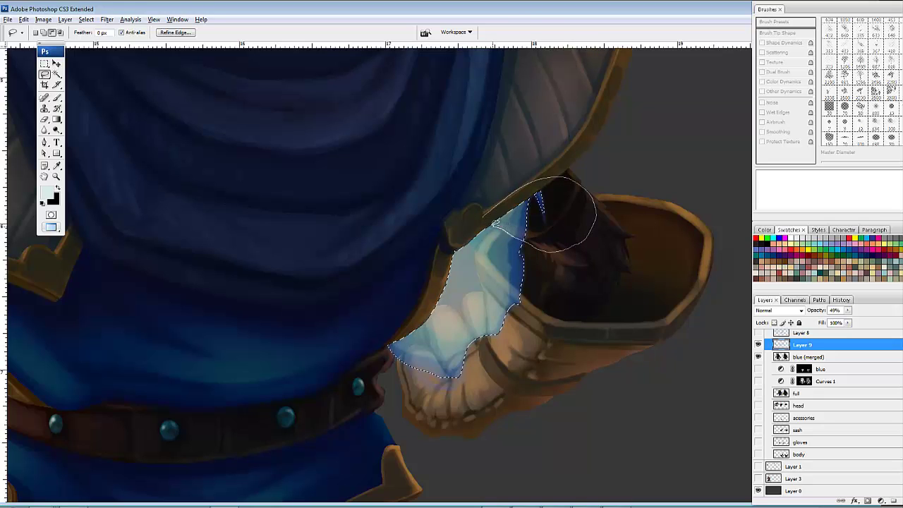
{"action": "mouse_move", "coordinate": [492, 216]}
{"action": "left_mouse_down"}
{"action": "mouse_move", "coordinate": [532, 218]}
{"action": "mouse_move", "coordinate": [523, 243]}
{"action": "left_mouse_up"}
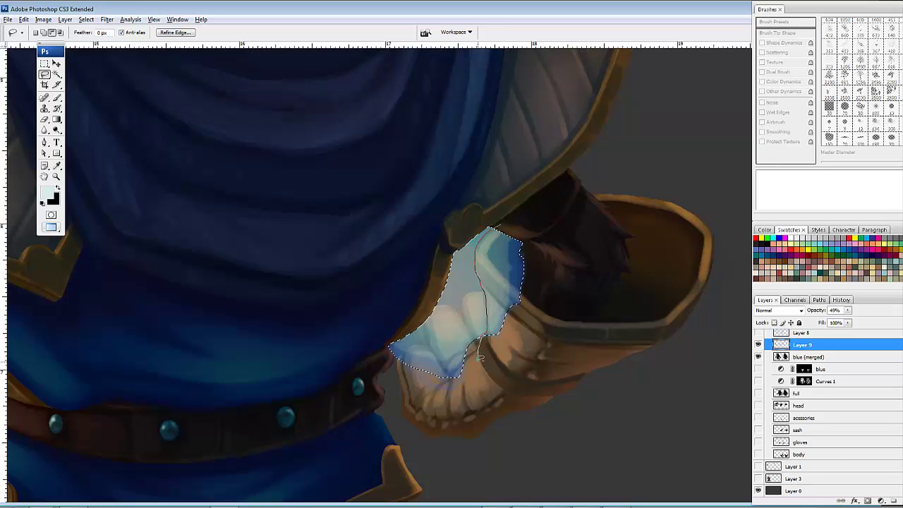
Step: Trim the right flame along the glove's cuff and wrist, and clear the selection
{"action": "left_click_drag", "start_coordinate": [599, 273], "coordinate": [540, 248]}
{"action": "mouse_move", "coordinate": [494, 321]}
{"action": "left_mouse_down"}
{"action": "mouse_move", "coordinate": [611, 244]}
{"action": "mouse_move", "coordinate": [534, 304]}
{"action": "mouse_move", "coordinate": [499, 305]}
{"action": "mouse_move", "coordinate": [493, 282]}
{"action": "left_mouse_up"}
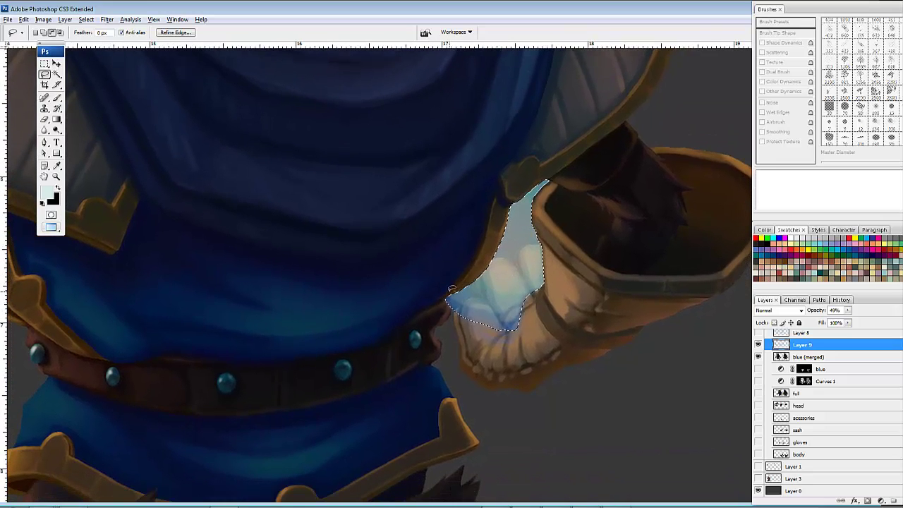
{"action": "mouse_move", "coordinate": [544, 318]}
{"action": "left_mouse_down"}
{"action": "mouse_move", "coordinate": [506, 355]}
{"action": "mouse_move", "coordinate": [468, 346]}
{"action": "mouse_move", "coordinate": [476, 345]}
{"action": "left_mouse_up"}
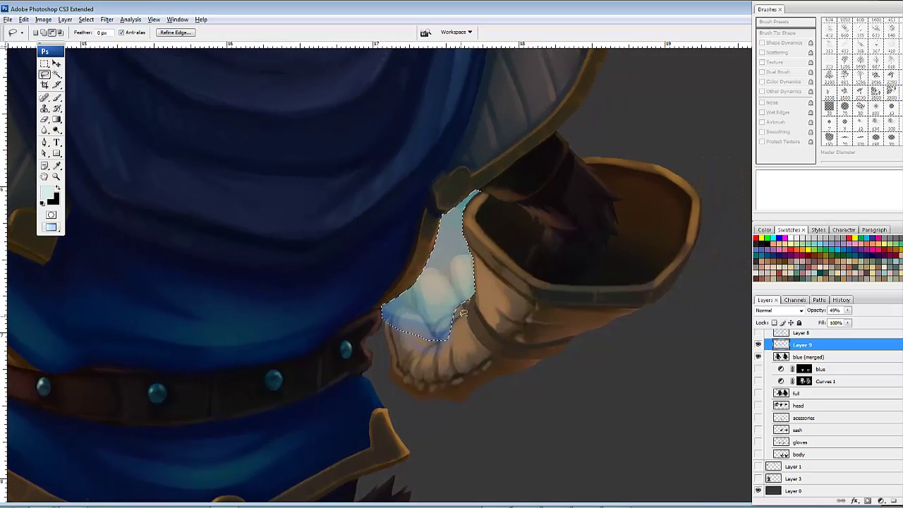
{"action": "left_click_drag", "start_coordinate": [502, 286], "coordinate": [491, 317]}
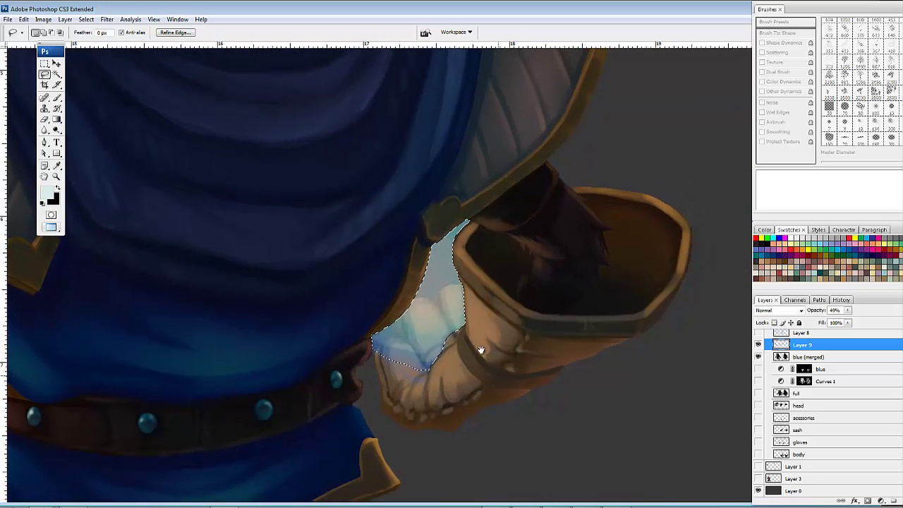
{"action": "key", "text": "ctrl+d"}
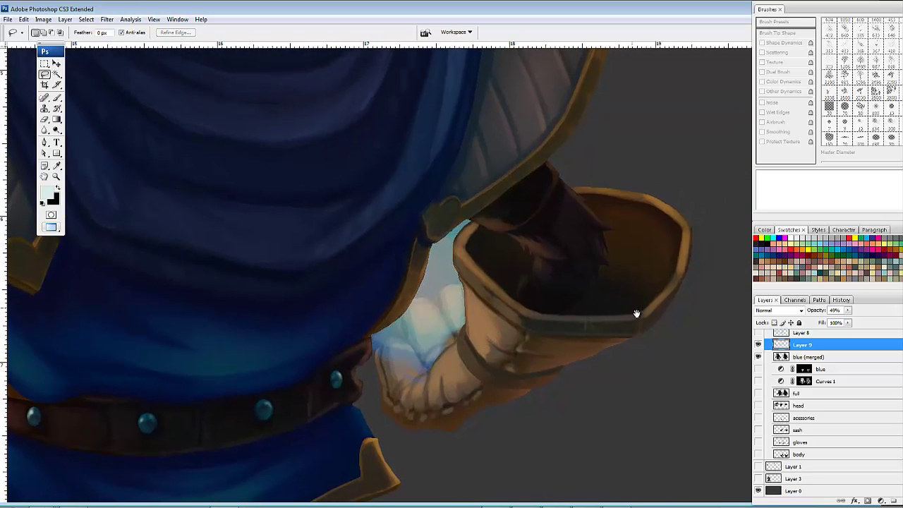
Step: Lasso the back view's left flame on Layer 9 and shrink the selection to the flame's outline
{"action": "left_click_drag", "start_coordinate": [637, 313], "coordinate": [709, 262]}
{"action": "left_click_drag", "start_coordinate": [348, 363], "coordinate": [694, 360]}
{"action": "left_click_drag", "start_coordinate": [316, 308], "coordinate": [550, 440]}
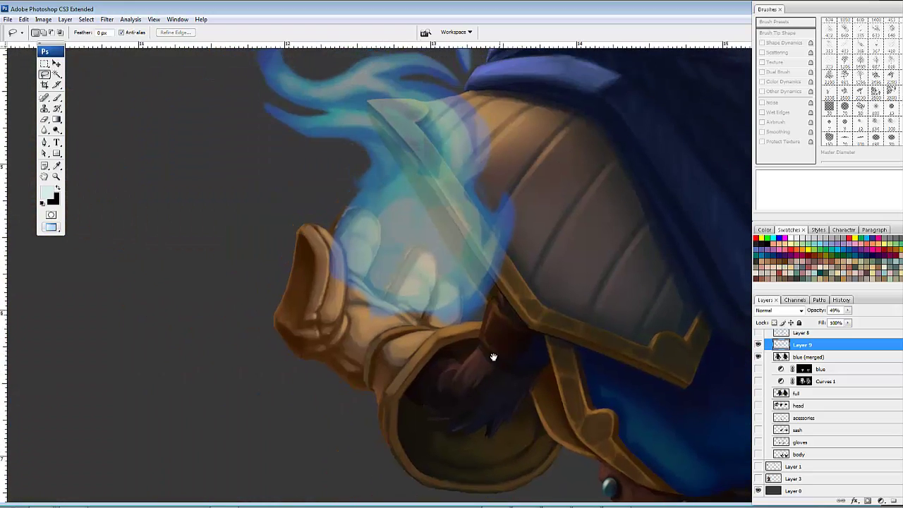
{"action": "mouse_move", "coordinate": [506, 217]}
{"action": "left_mouse_down"}
{"action": "mouse_move", "coordinate": [515, 362]}
{"action": "mouse_move", "coordinate": [474, 297]}
{"action": "left_mouse_up"}
{"action": "scroll", "coordinate": [480, 276], "scroll_direction": "down", "scroll_amount": 1}
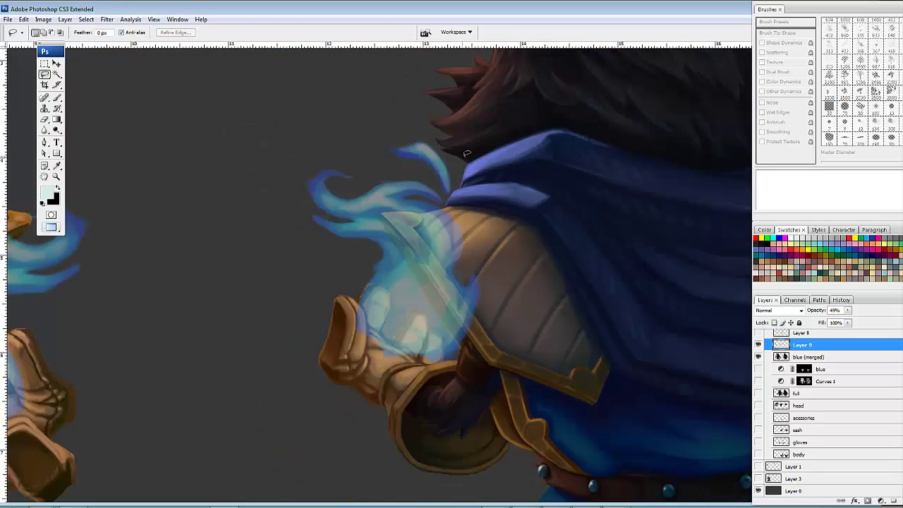
{"action": "left_click_drag", "start_coordinate": [498, 426], "coordinate": [482, 138]}
{"action": "left_click_drag", "start_coordinate": [559, 241], "coordinate": [529, 233]}
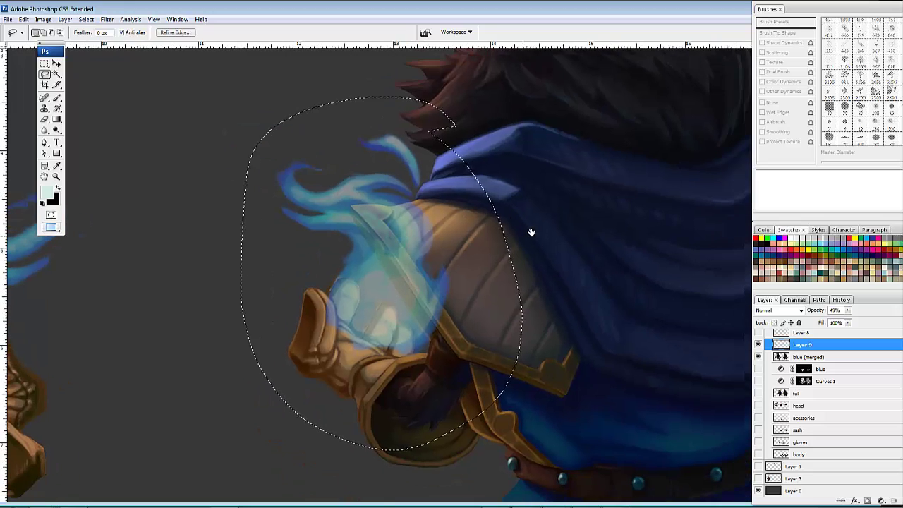
{"action": "left_click_drag", "start_coordinate": [501, 171], "coordinate": [500, 171]}
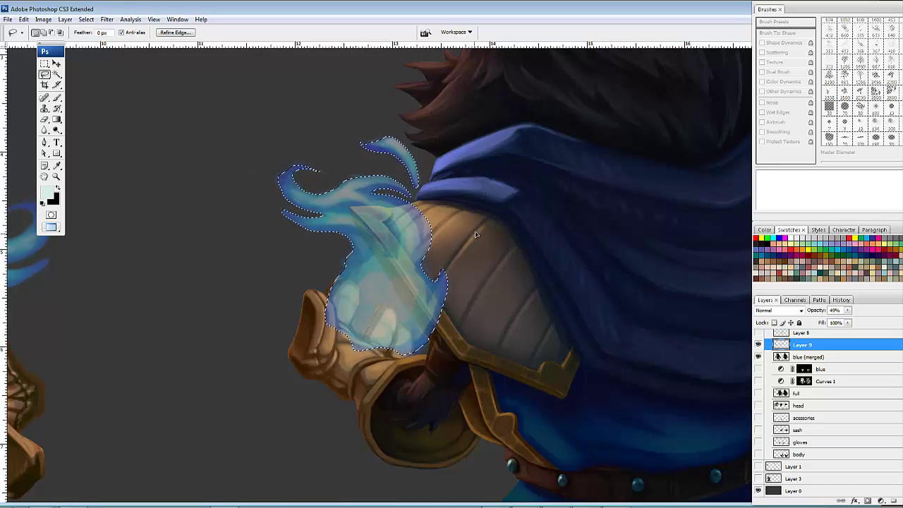
Step: Cut away the part of the left flame that covers the pointed upper tip of the shoulder plate's gold trim
{"action": "left_click_drag", "start_coordinate": [513, 301], "coordinate": [519, 328]}
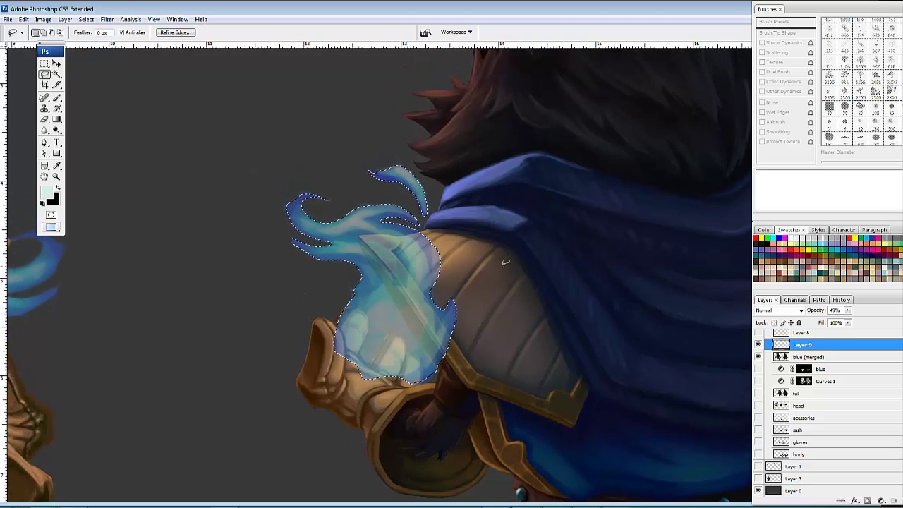
{"action": "key", "text": "ctrl+plus"}
{"action": "left_click_drag", "start_coordinate": [446, 231], "coordinate": [477, 206]}
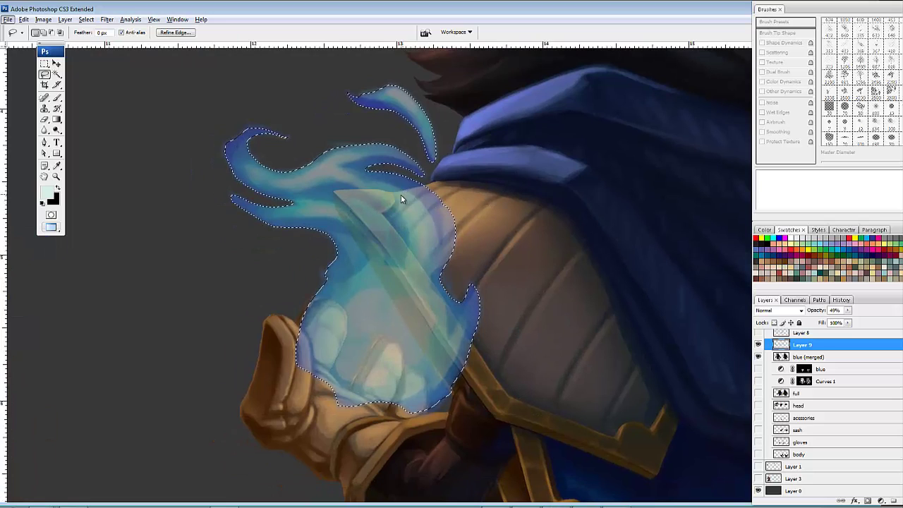
{"action": "key", "text": "space"}
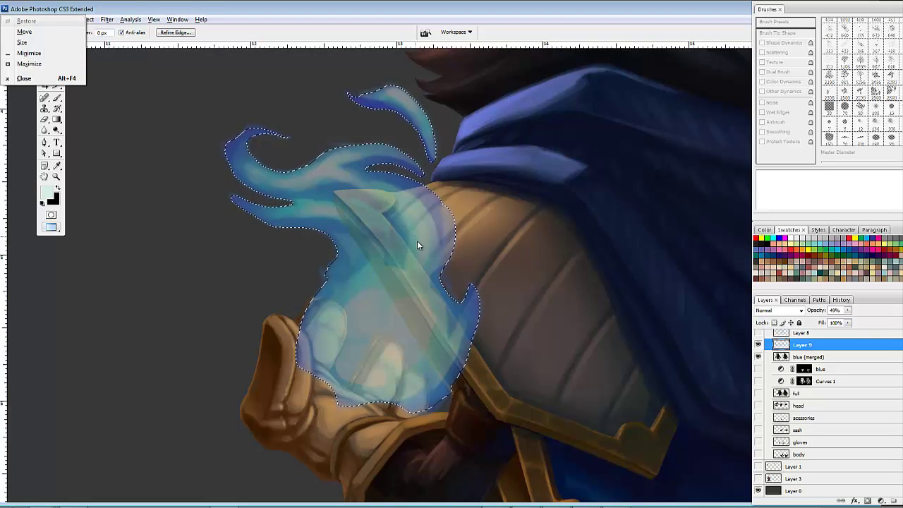
{"action": "left_click_drag", "start_coordinate": [417, 241], "coordinate": [421, 278]}
{"action": "key", "text": "ctrl+plus"}
{"action": "key", "text": "ctrl+plus"}
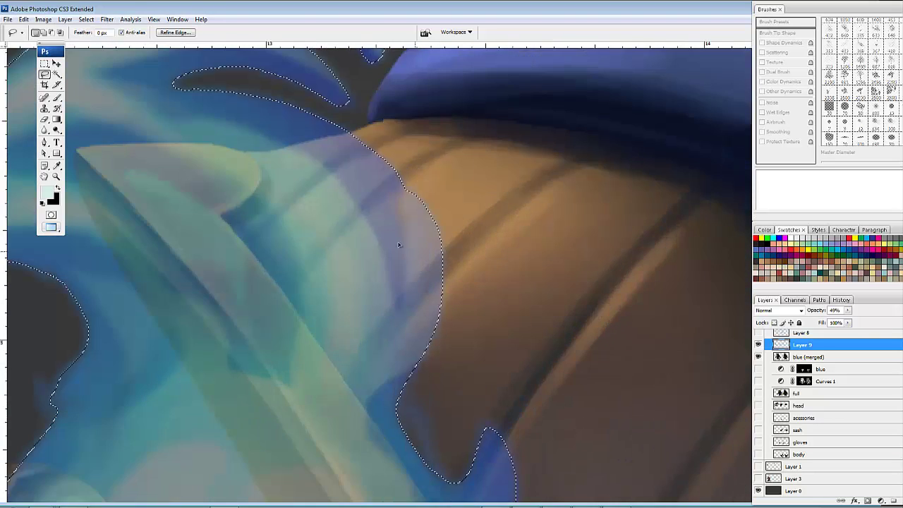
{"action": "left_click_drag", "start_coordinate": [356, 265], "coordinate": [582, 375]}
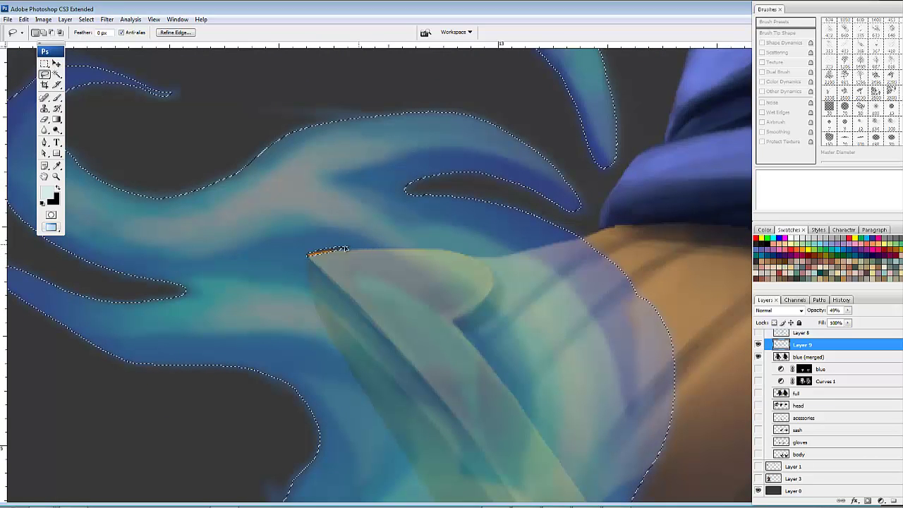
{"action": "left_click_drag", "start_coordinate": [346, 248], "coordinate": [312, 251]}
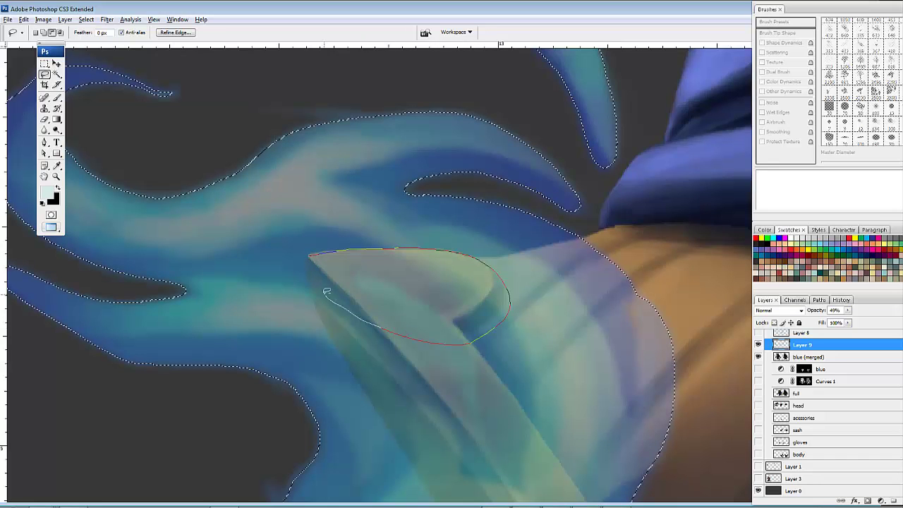
{"action": "key", "text": "ctrl+shift+i"}
{"action": "key", "text": "Delete"}
Step: Remove the flame overlapping the ribbed shoulder plate, following the plate's upper edge up to the cloak
{"action": "left_click_drag", "start_coordinate": [611, 273], "coordinate": [536, 290]}
{"action": "left_click_drag", "start_coordinate": [367, 272], "coordinate": [384, 271]}
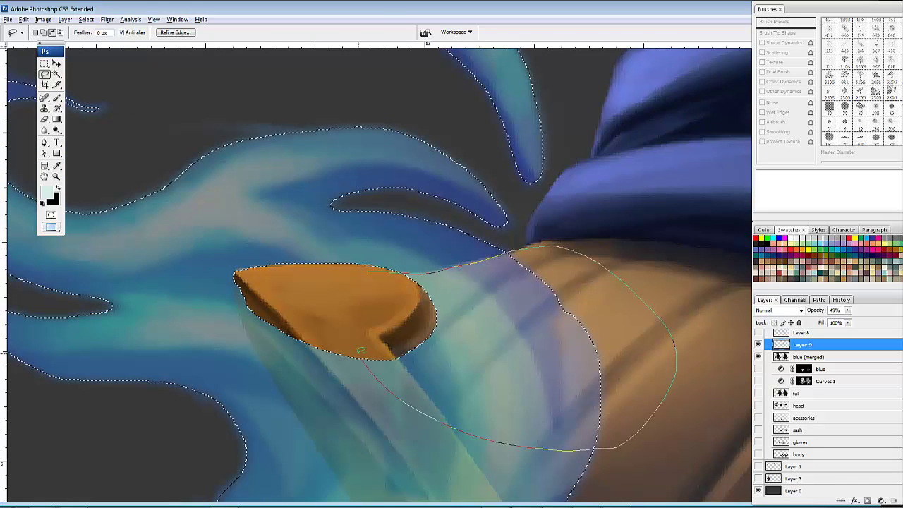
{"action": "key", "text": "Delete"}
{"action": "mouse_move", "coordinate": [360, 350]}
{"action": "left_mouse_down"}
{"action": "mouse_move", "coordinate": [405, 295]}
{"action": "mouse_move", "coordinate": [493, 248]}
{"action": "mouse_move", "coordinate": [402, 277]}
{"action": "mouse_move", "coordinate": [435, 271]}
{"action": "left_mouse_up"}
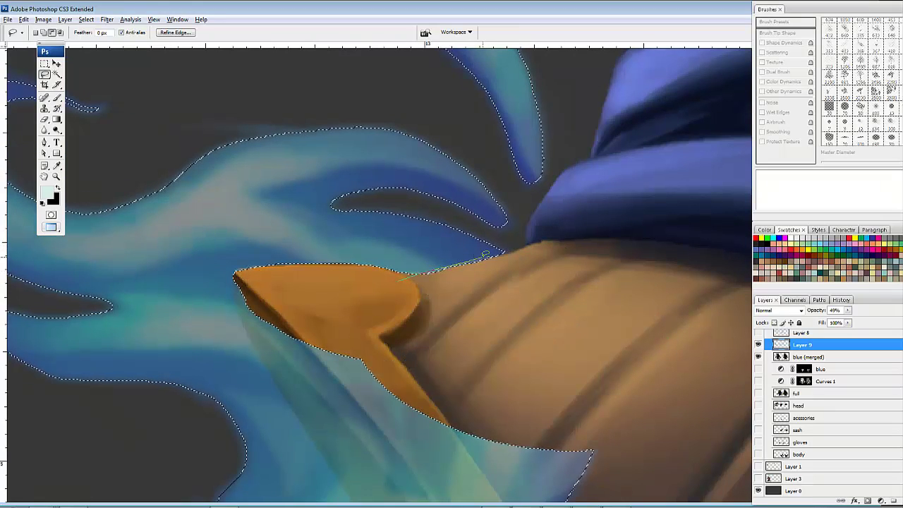
Step: Cut the flame away from the upper and middle stretch of the shoulder plate's gold trim, following its dark underside
{"action": "mouse_move", "coordinate": [479, 357]}
{"action": "left_mouse_down"}
{"action": "mouse_move", "coordinate": [438, 328]}
{"action": "mouse_move", "coordinate": [529, 197]}
{"action": "mouse_move", "coordinate": [530, 268]}
{"action": "mouse_move", "coordinate": [467, 271]}
{"action": "mouse_move", "coordinate": [478, 247]}
{"action": "left_mouse_up"}
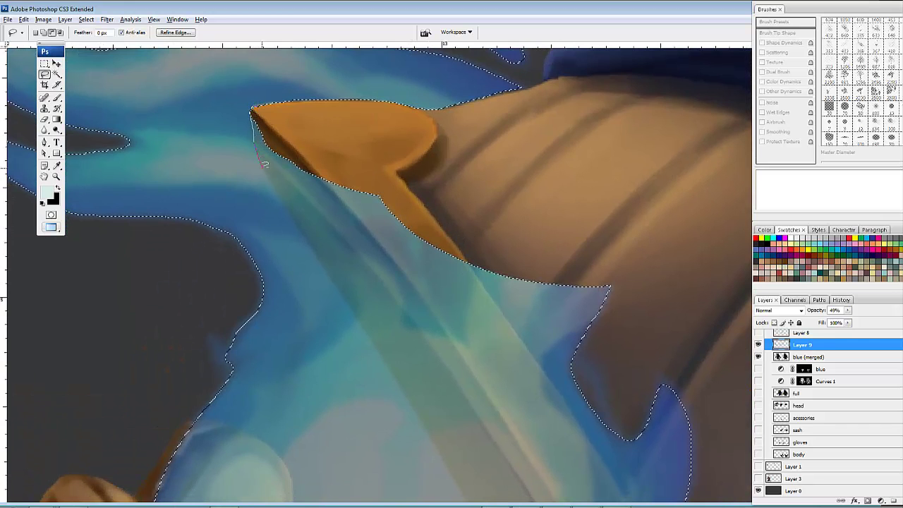
{"action": "left_click_drag", "start_coordinate": [618, 291], "coordinate": [618, 291]}
{"action": "key", "text": "alt+BackSpace"}
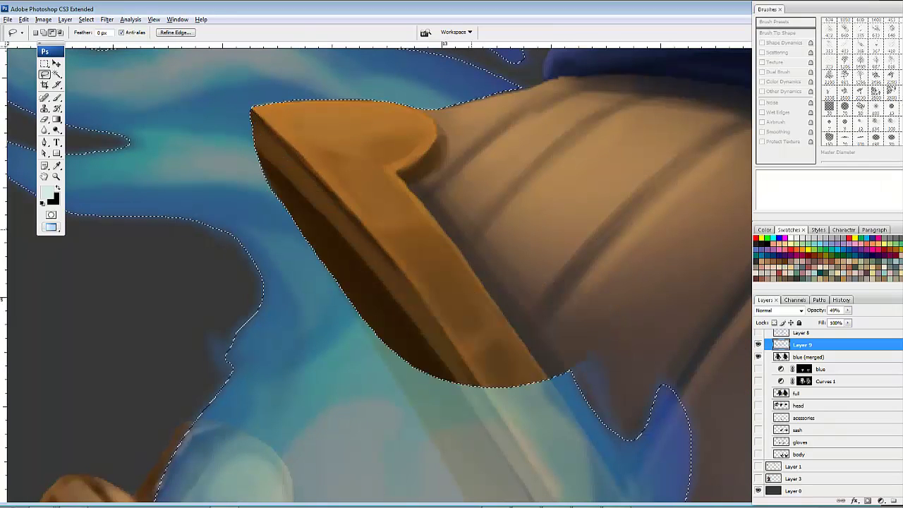
{"action": "mouse_move", "coordinate": [458, 322]}
{"action": "left_mouse_down"}
{"action": "mouse_move", "coordinate": [403, 210]}
{"action": "mouse_move", "coordinate": [460, 276]}
{"action": "left_mouse_up"}
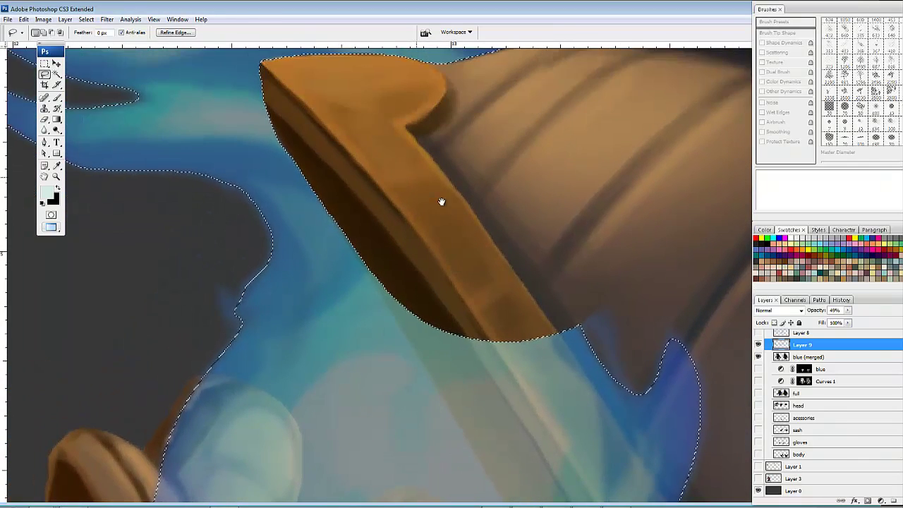
{"action": "mouse_move", "coordinate": [502, 294]}
{"action": "left_mouse_down"}
{"action": "mouse_move", "coordinate": [312, 172]}
{"action": "mouse_move", "coordinate": [315, 148]}
{"action": "left_mouse_up"}
{"action": "mouse_move", "coordinate": [557, 114]}
{"action": "left_mouse_down"}
{"action": "mouse_move", "coordinate": [316, 174]}
{"action": "mouse_move", "coordinate": [661, 195]}
{"action": "mouse_move", "coordinate": [566, 115]}
{"action": "left_mouse_up"}
{"action": "left_click_drag", "start_coordinate": [474, 287], "coordinate": [544, 294]}
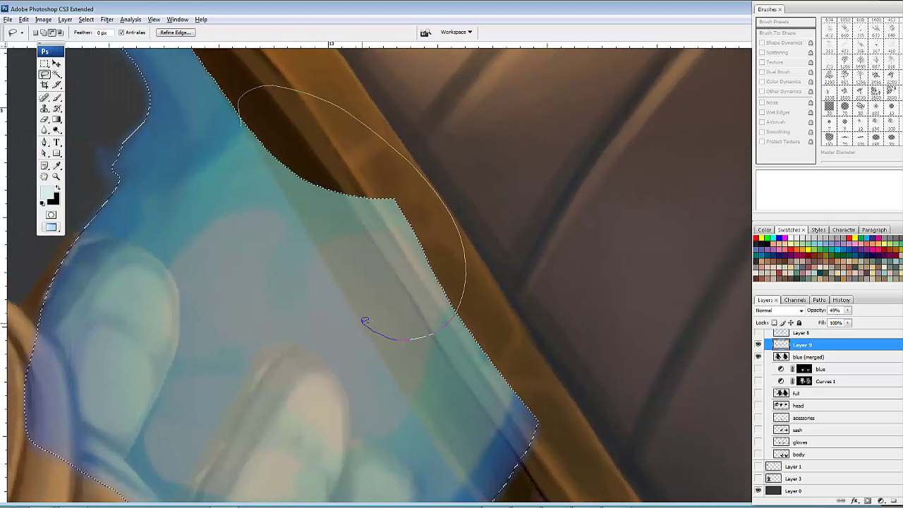
{"action": "left_click_drag", "start_coordinate": [358, 312], "coordinate": [356, 311]}
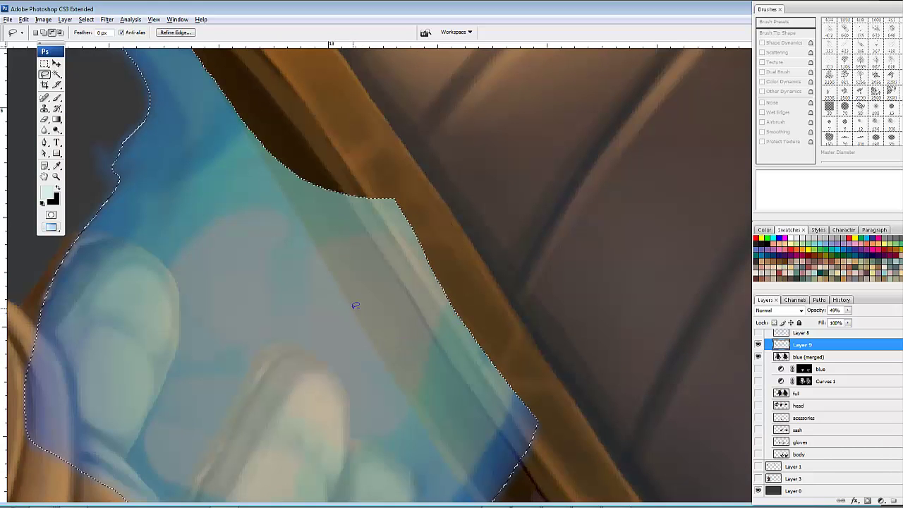
{"action": "key", "text": "Delete"}
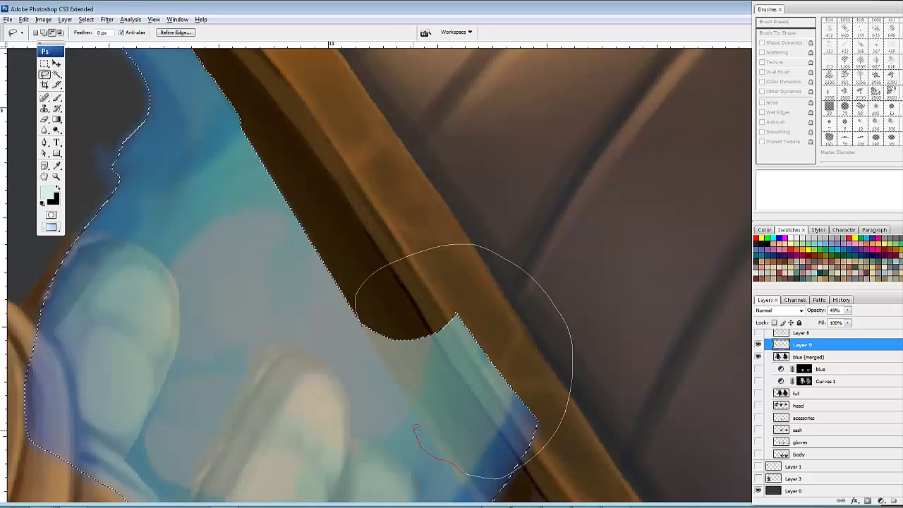
Step: Remove the flame still covering the lower stretch of the gold trim down to the furry arm, redoing the cut once
{"action": "left_click_drag", "start_coordinate": [412, 410], "coordinate": [413, 408]}
{"action": "mouse_move", "coordinate": [506, 380]}
{"action": "left_mouse_down"}
{"action": "mouse_move", "coordinate": [426, 244]}
{"action": "mouse_move", "coordinate": [480, 278]}
{"action": "mouse_move", "coordinate": [498, 374]}
{"action": "mouse_move", "coordinate": [474, 280]}
{"action": "left_mouse_up"}
{"action": "key", "text": "ctrl+z"}
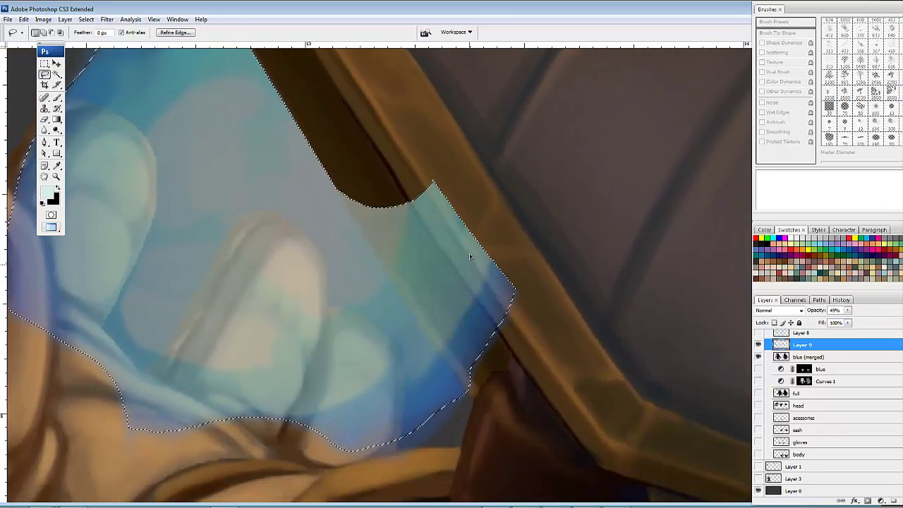
{"action": "left_click_drag", "start_coordinate": [456, 229], "coordinate": [500, 317]}
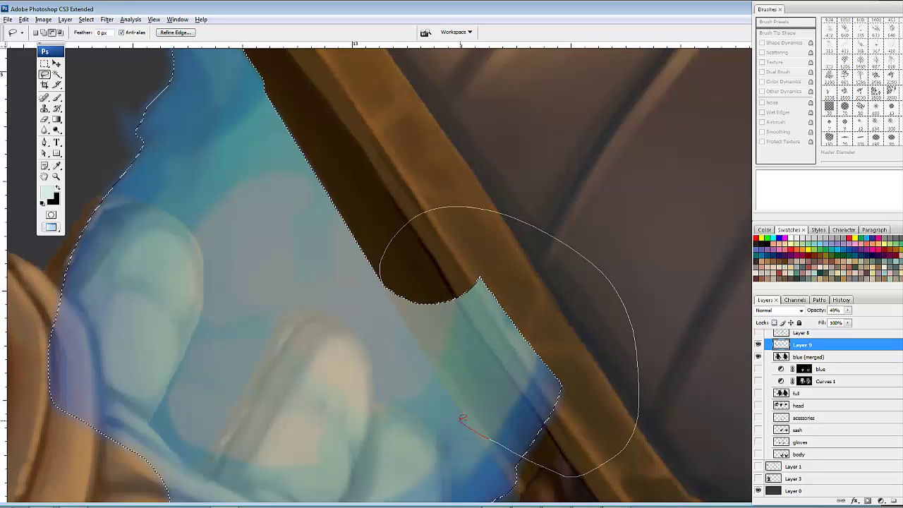
{"action": "left_click_drag", "start_coordinate": [460, 420], "coordinate": [460, 422]}
{"action": "mouse_move", "coordinate": [505, 381]}
{"action": "left_mouse_down"}
{"action": "mouse_move", "coordinate": [458, 306]}
{"action": "mouse_move", "coordinate": [409, 275]}
{"action": "left_mouse_up"}
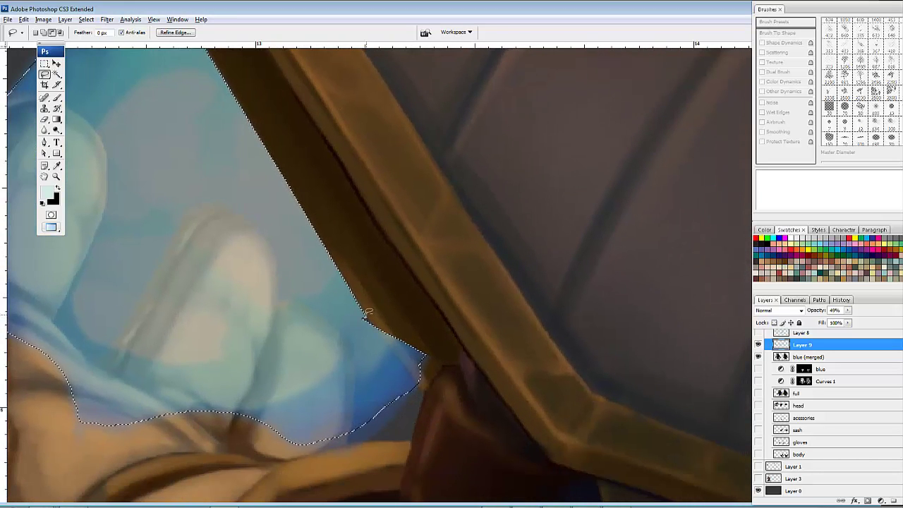
Step: Trim the left flame off the outermost glove finger, following the finger's inner edge
{"action": "mouse_move", "coordinate": [427, 396]}
{"action": "left_mouse_down"}
{"action": "mouse_move", "coordinate": [419, 394]}
{"action": "mouse_move", "coordinate": [514, 307]}
{"action": "mouse_move", "coordinate": [494, 361]}
{"action": "mouse_move", "coordinate": [566, 270]}
{"action": "mouse_move", "coordinate": [690, 318]}
{"action": "left_mouse_up"}
{"action": "left_click_drag", "start_coordinate": [347, 218], "coordinate": [434, 299]}
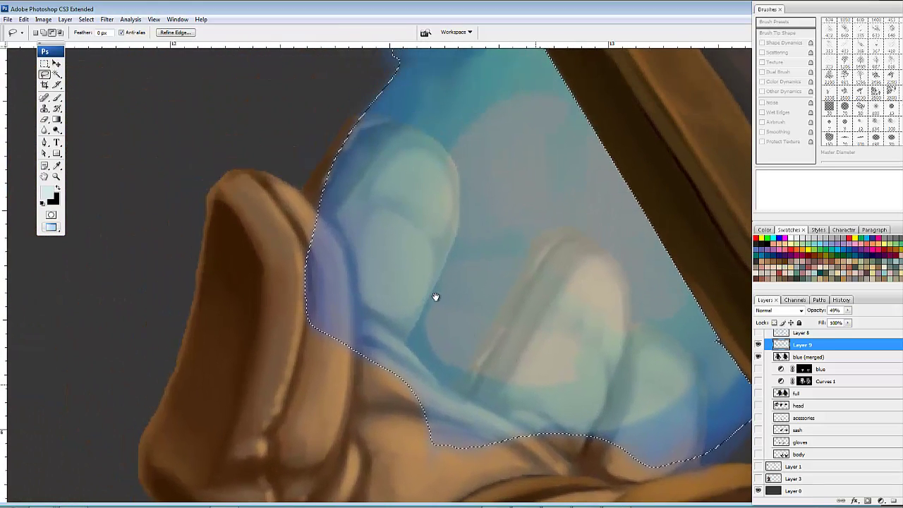
{"action": "left_click_drag", "start_coordinate": [300, 192], "coordinate": [325, 213]}
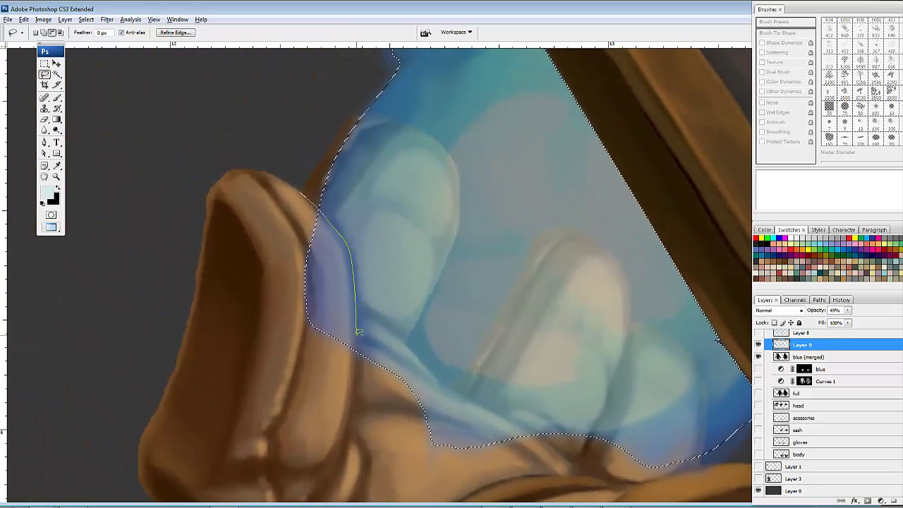
{"action": "left_click_drag", "start_coordinate": [282, 420], "coordinate": [283, 422]}
{"action": "scroll", "coordinate": [490, 327], "scroll_direction": "up", "scroll_amount": 4}
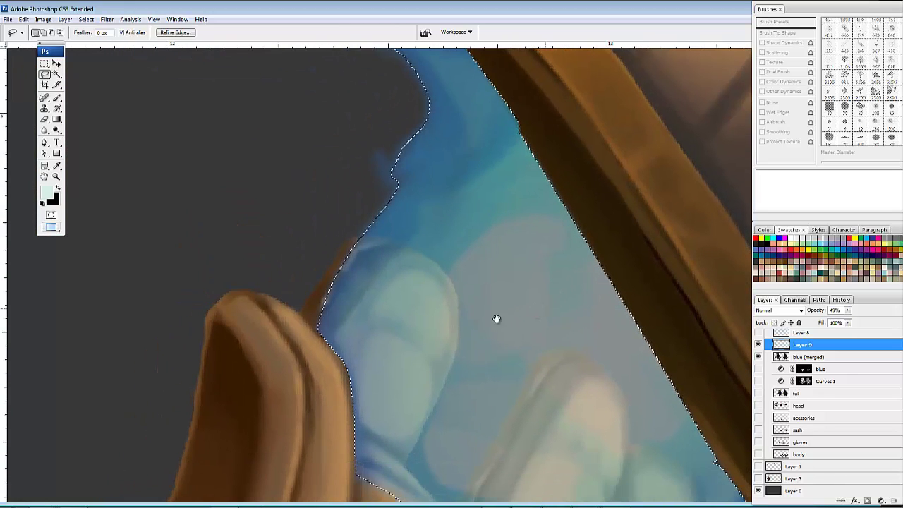
{"action": "left_click_drag", "start_coordinate": [305, 321], "coordinate": [326, 340]}
{"action": "left_click_drag", "start_coordinate": [329, 374], "coordinate": [328, 335]}
{"action": "left_click_drag", "start_coordinate": [341, 444], "coordinate": [340, 446]}
Step: Clean up the uneven flame edge along the underside of the shoulder plate's gold trim
{"action": "mouse_move", "coordinate": [484, 139]}
{"action": "left_mouse_down"}
{"action": "mouse_move", "coordinate": [456, 332]}
{"action": "mouse_move", "coordinate": [413, 320]}
{"action": "left_mouse_up"}
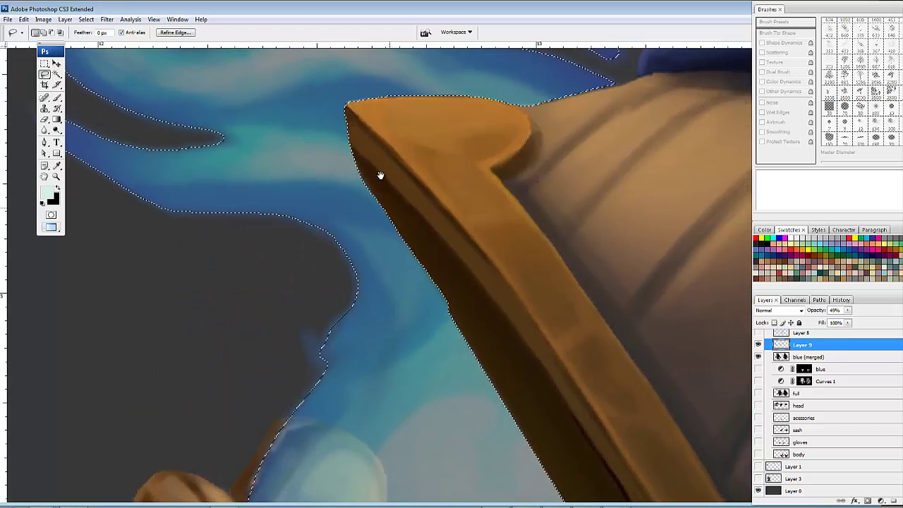
{"action": "left_click_drag", "start_coordinate": [360, 165], "coordinate": [372, 191]}
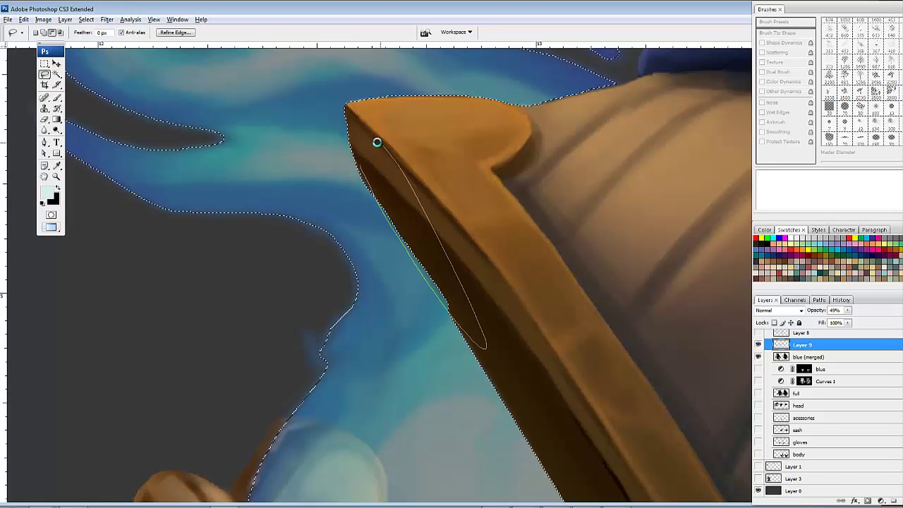
{"action": "left_click_drag", "start_coordinate": [435, 248], "coordinate": [470, 308]}
{"action": "left_click_drag", "start_coordinate": [592, 285], "coordinate": [494, 300]}
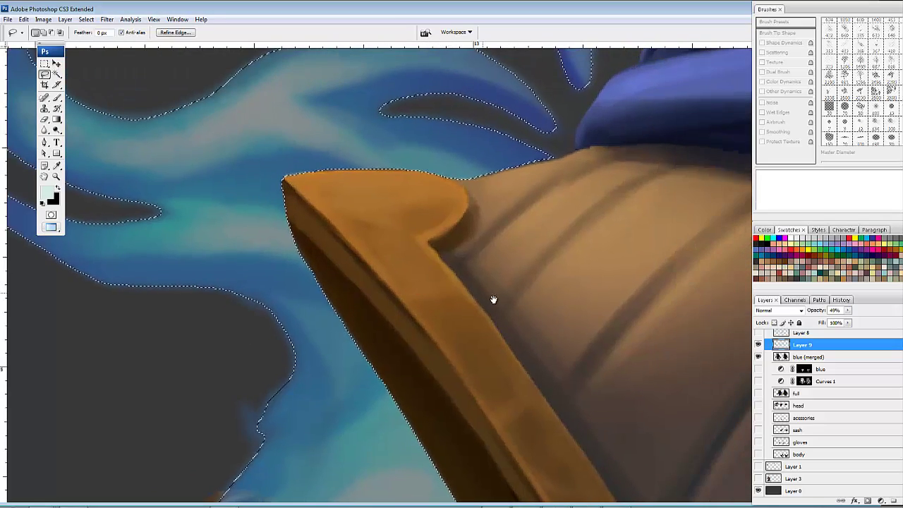
{"action": "scroll", "coordinate": [494, 300], "scroll_direction": "down", "scroll_amount": 4}
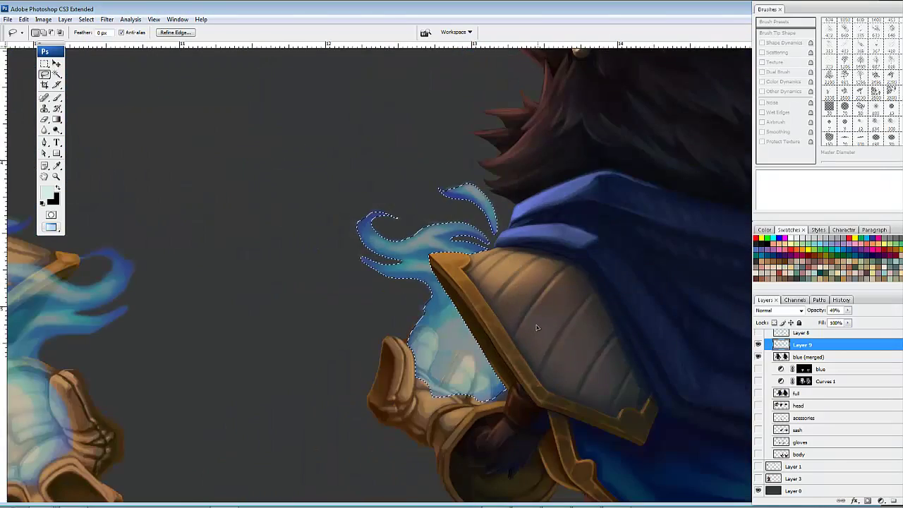
Step: Trim the stray haze along the top edges of the detached upper wisp and the main flame tongue
{"action": "scroll", "coordinate": [529, 282], "scroll_direction": "up", "scroll_amount": 4}
{"action": "mouse_move", "coordinate": [492, 157]}
{"action": "left_mouse_down"}
{"action": "mouse_move", "coordinate": [523, 245]}
{"action": "mouse_move", "coordinate": [528, 132]}
{"action": "left_mouse_up"}
{"action": "mouse_move", "coordinate": [517, 177]}
{"action": "left_mouse_down"}
{"action": "mouse_move", "coordinate": [574, 219]}
{"action": "mouse_move", "coordinate": [615, 209]}
{"action": "left_mouse_up"}
{"action": "left_click_drag", "start_coordinate": [585, 179], "coordinate": [556, 175]}
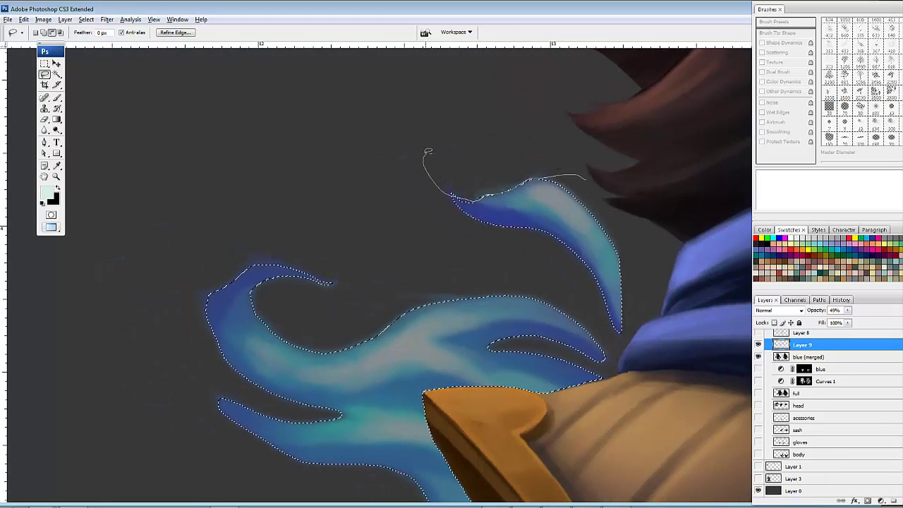
{"action": "left_click_drag", "start_coordinate": [427, 151], "coordinate": [427, 151]}
{"action": "scroll", "coordinate": [505, 221], "scroll_direction": "down", "scroll_amount": 3}
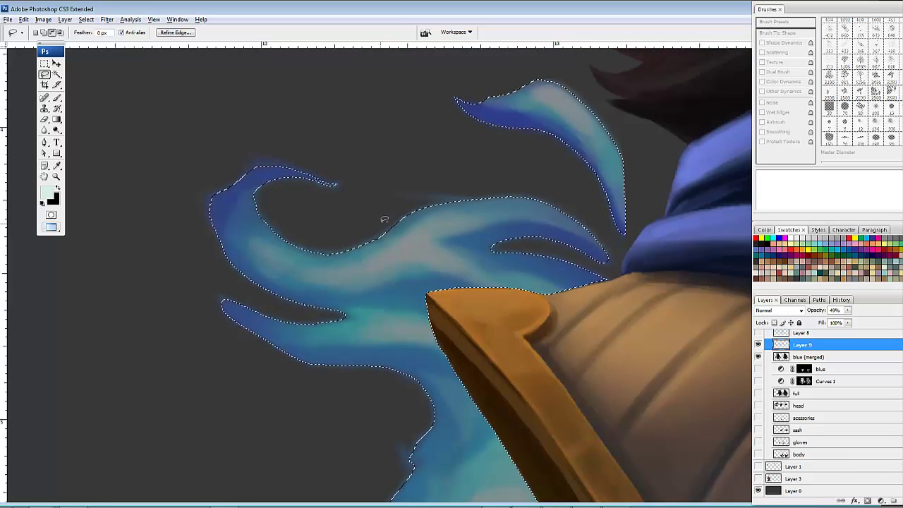
{"action": "left_click_drag", "start_coordinate": [365, 243], "coordinate": [400, 216]}
{"action": "left_click_drag", "start_coordinate": [376, 175], "coordinate": [354, 220]}
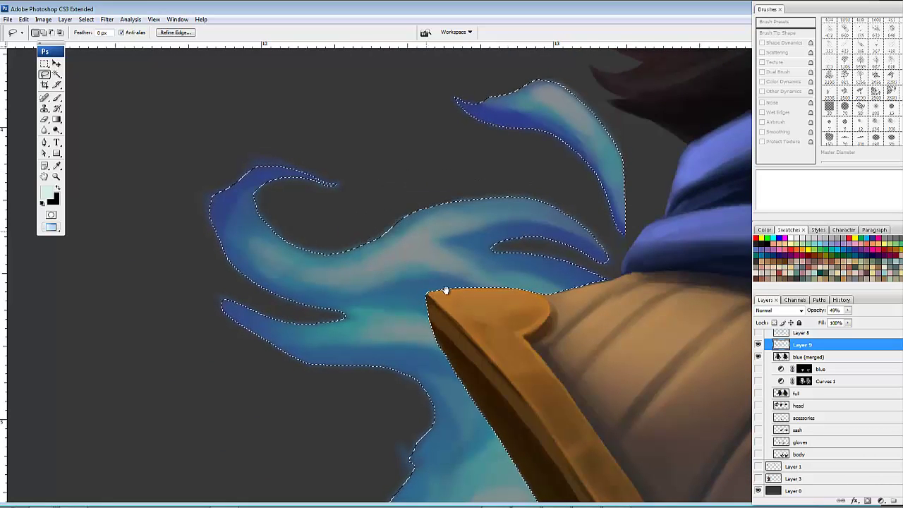
Step: Compare the trimmed left flame with the front view's flame and check how it sits on the whole back view
{"action": "left_click_drag", "start_coordinate": [445, 300], "coordinate": [536, 219]}
{"action": "left_click_drag", "start_coordinate": [401, 310], "coordinate": [746, 351]}
{"action": "left_click_drag", "start_coordinate": [332, 321], "coordinate": [733, 340]}
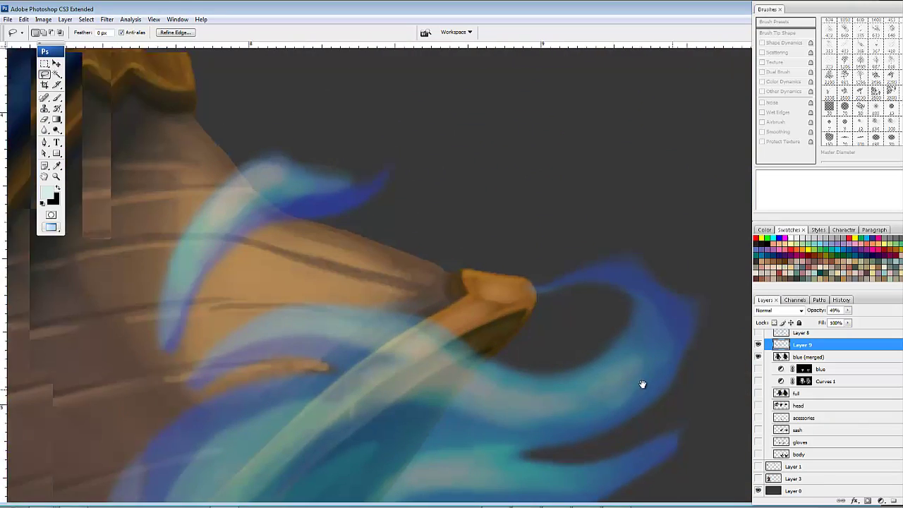
{"action": "left_click_drag", "start_coordinate": [641, 383], "coordinate": [113, 195]}
{"action": "left_click_drag", "start_coordinate": [603, 222], "coordinate": [141, 217]}
{"action": "left_click_drag", "start_coordinate": [474, 242], "coordinate": [96, 143]}
{"action": "left_click_drag", "start_coordinate": [325, 224], "coordinate": [308, 249]}
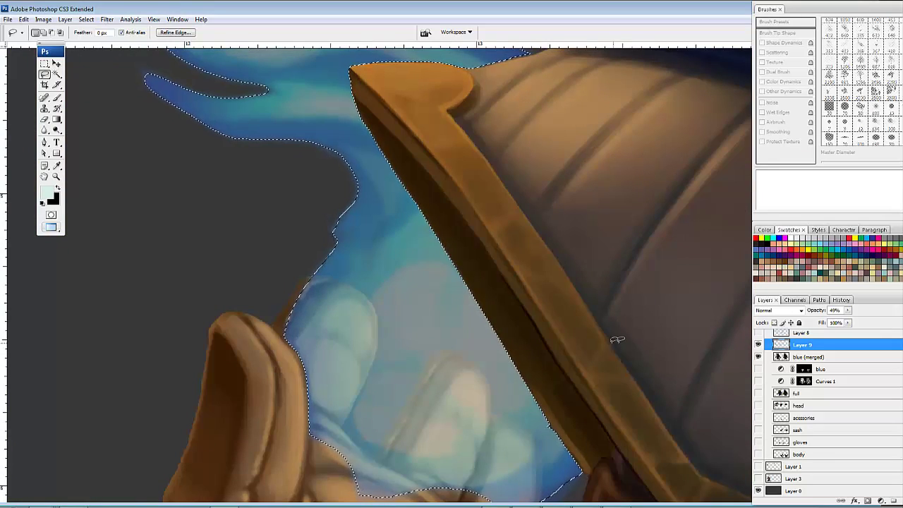
{"action": "key", "text": "ctrl+minus"}
{"action": "key", "text": "ctrl+minus"}
{"action": "key", "text": "ctrl+minus"}
{"action": "left_click_drag", "start_coordinate": [548, 305], "coordinate": [250, 279]}
{"action": "mouse_move", "coordinate": [402, 286]}
{"action": "left_mouse_down"}
{"action": "mouse_move", "coordinate": [424, 275]}
{"action": "mouse_move", "coordinate": [487, 276]}
{"action": "mouse_move", "coordinate": [508, 305]}
{"action": "left_mouse_up"}
Step: Clear the selection and use the Smudge tool to soften the straight-cut edge of the detached upper flame wisp
{"action": "key", "text": "ctrl+d"}
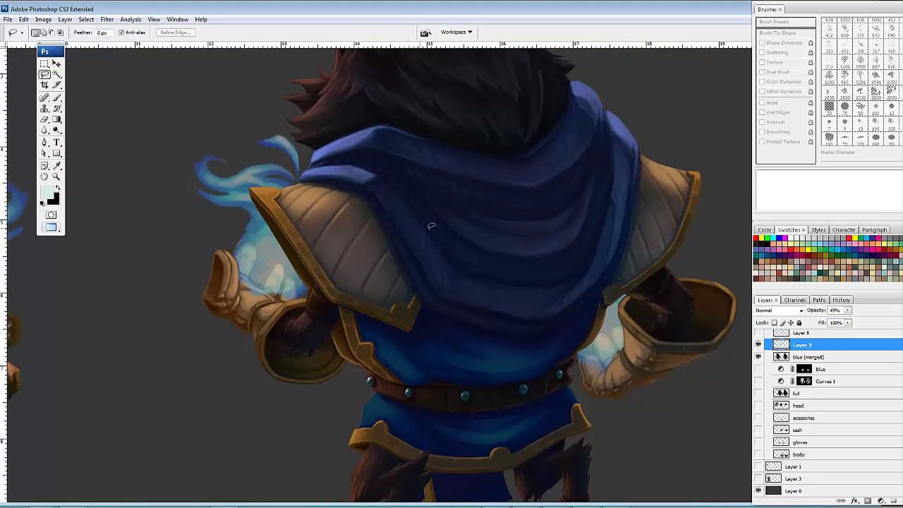
{"action": "left_click_drag", "start_coordinate": [371, 209], "coordinate": [550, 320]}
{"action": "key", "text": "ctrl+plus"}
{"action": "key", "text": "ctrl+plus"}
{"action": "key", "text": "ctrl+plus"}
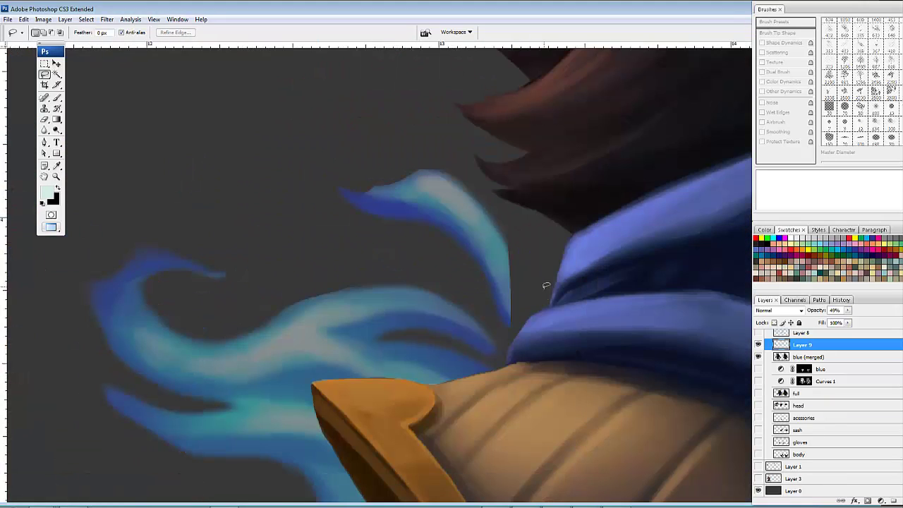
{"action": "left_click_drag", "start_coordinate": [545, 285], "coordinate": [521, 273]}
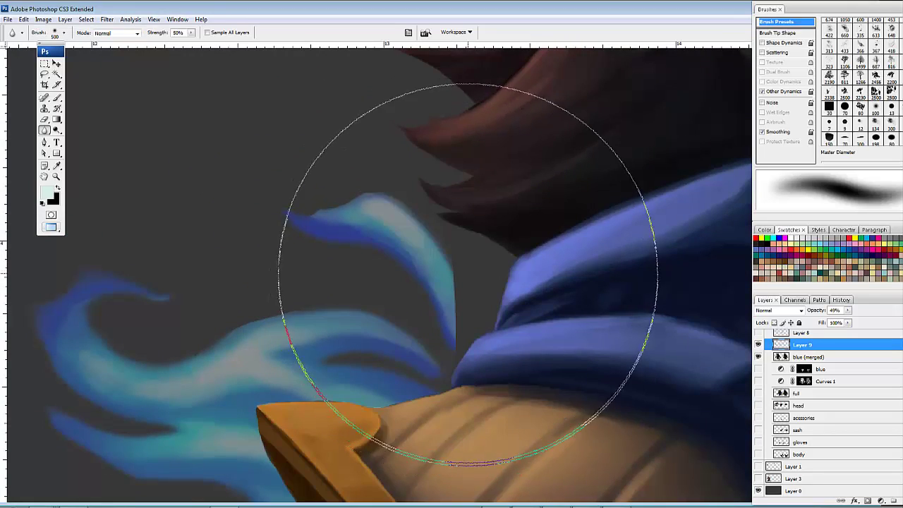
{"action": "key", "text": "shift+r"}
{"action": "key", "text": "shift+r"}
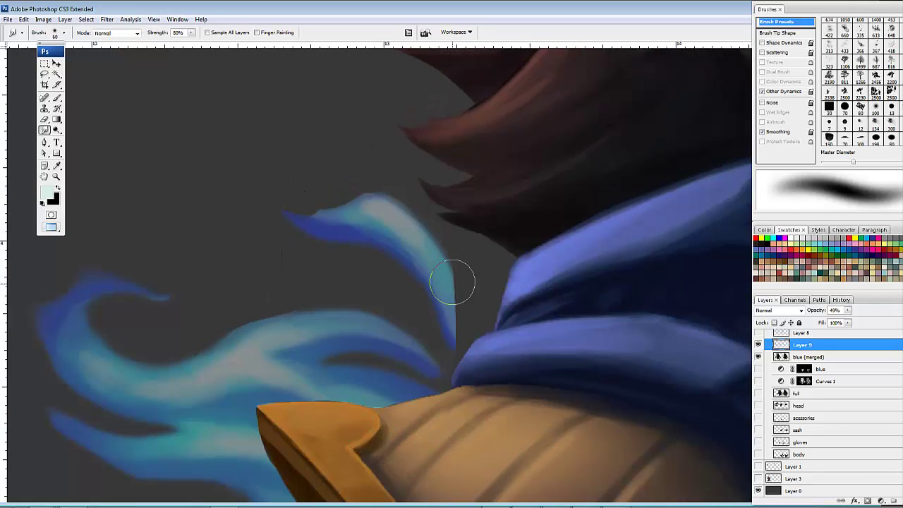
{"action": "left_click_drag", "start_coordinate": [444, 273], "coordinate": [451, 337]}
Step: Smudge the cut edge of the detached upper wisp into a tapered tip and soften the flame edge above the shoulder plate
{"action": "left_click_drag", "start_coordinate": [385, 292], "coordinate": [487, 247]}
{"action": "left_click_drag", "start_coordinate": [339, 319], "coordinate": [391, 248]}
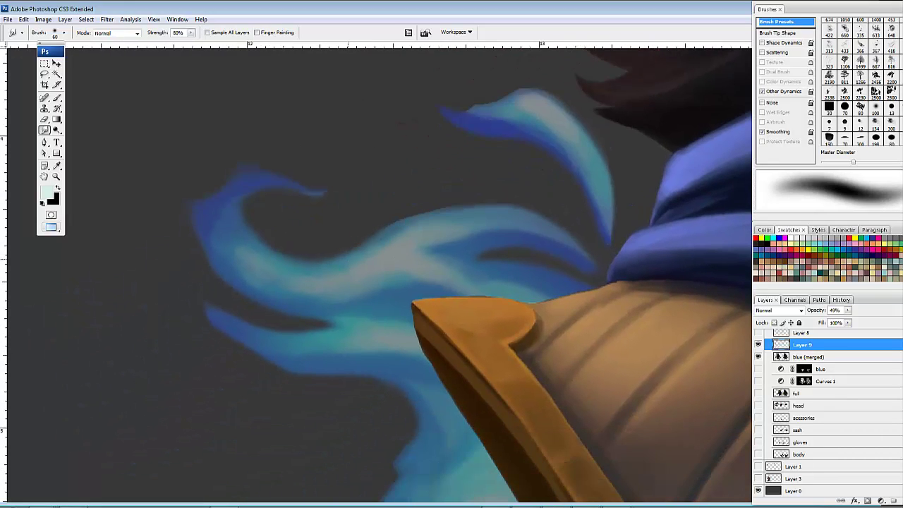
{"action": "left_click_drag", "start_coordinate": [337, 331], "coordinate": [354, 247]}
{"action": "mouse_move", "coordinate": [472, 218]}
{"action": "left_mouse_down"}
{"action": "mouse_move", "coordinate": [534, 203]}
{"action": "mouse_move", "coordinate": [502, 212]}
{"action": "mouse_move", "coordinate": [487, 200]}
{"action": "mouse_move", "coordinate": [579, 207]}
{"action": "left_mouse_up"}
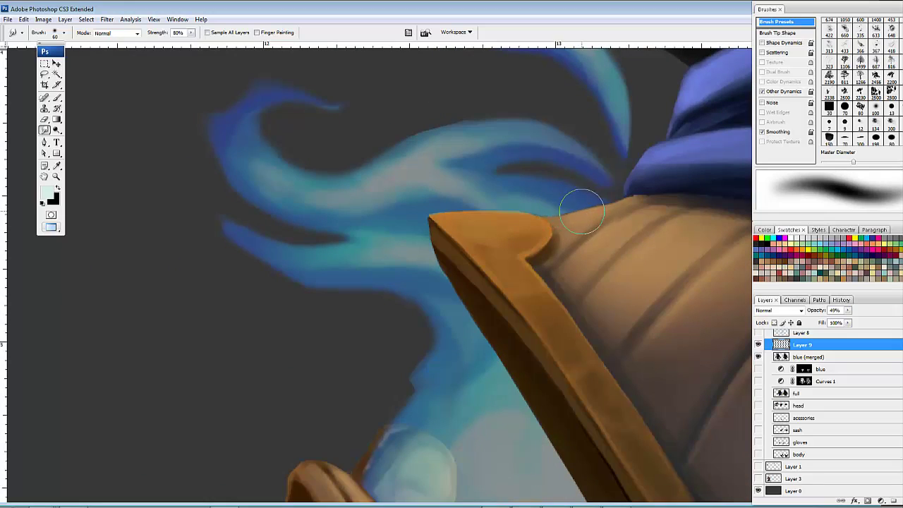
{"action": "left_click_drag", "start_coordinate": [542, 272], "coordinate": [498, 171]}
{"action": "left_click_drag", "start_coordinate": [568, 288], "coordinate": [508, 195]}
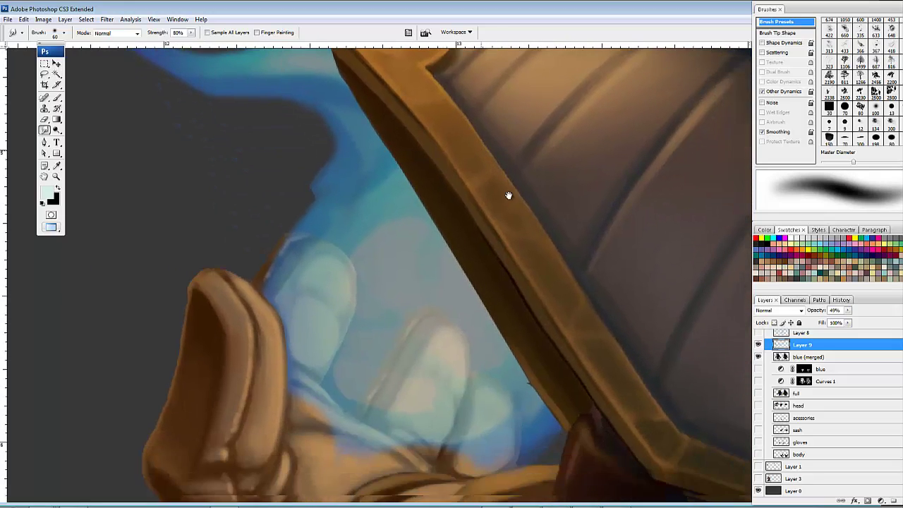
{"action": "mouse_move", "coordinate": [524, 364]}
{"action": "left_mouse_down"}
{"action": "mouse_move", "coordinate": [508, 399]}
{"action": "mouse_move", "coordinate": [530, 373]}
{"action": "mouse_move", "coordinate": [518, 377]}
{"action": "mouse_move", "coordinate": [558, 351]}
{"action": "mouse_move", "coordinate": [518, 383]}
{"action": "mouse_move", "coordinate": [526, 391]}
{"action": "left_mouse_up"}
Step: Shrink the eraser to 15 px and the brush to 30 px, and restore the flame layer's opacity to 100%
{"action": "key", "text": "e"}
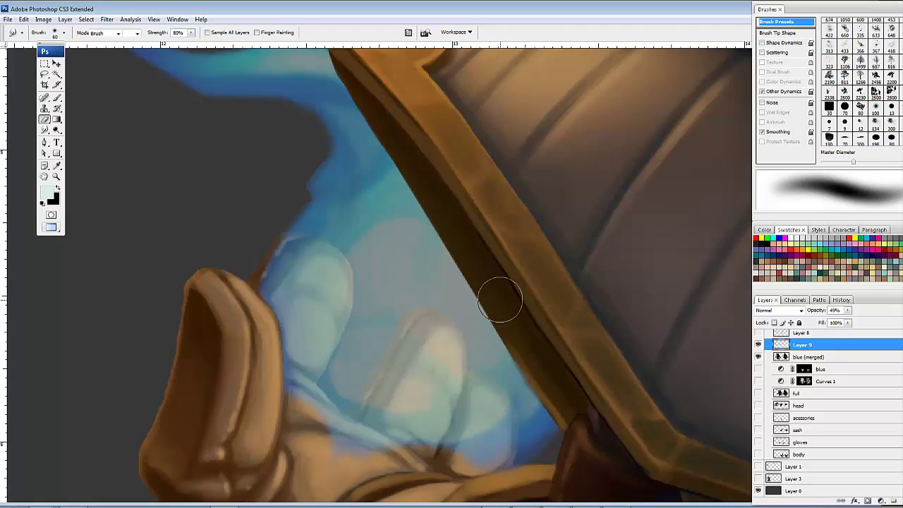
{"action": "key", "text": "bracketleft"}
{"action": "key", "text": "bracketleft"}
{"action": "key", "text": "bracketleft"}
{"action": "key", "text": "bracketleft"}
{"action": "key", "text": "bracketleft"}
{"action": "key", "text": "bracketleft"}
{"action": "key", "text": "bracketleft"}
{"action": "key", "text": "bracketleft"}
{"action": "key", "text": "bracketleft"}
{"action": "key", "text": "bracketleft"}
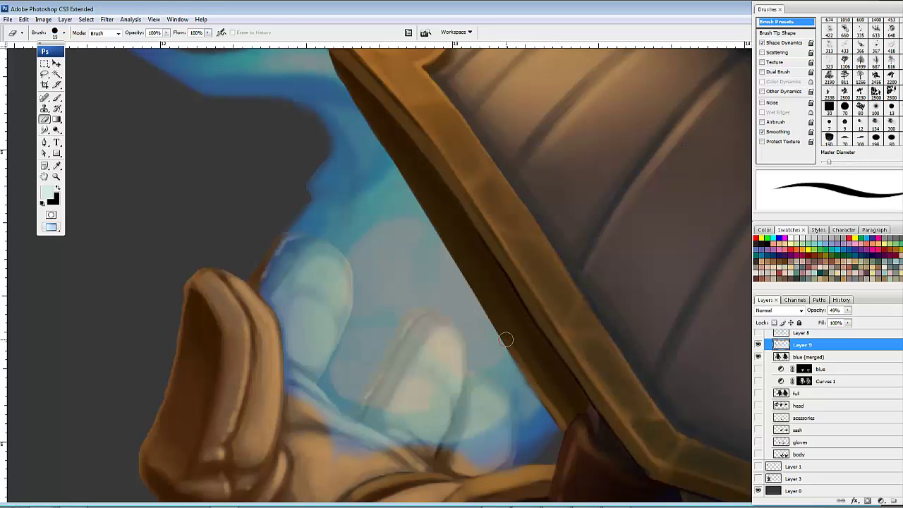
{"action": "key", "text": "b"}
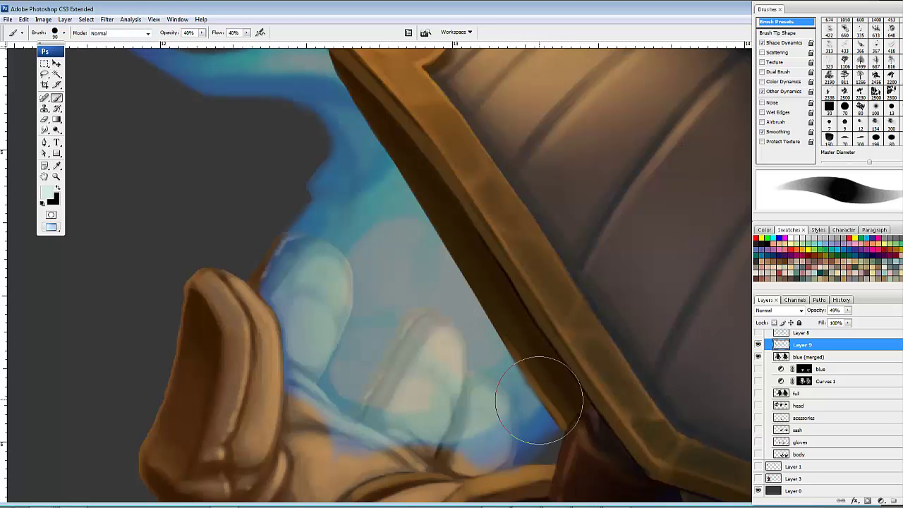
{"action": "key", "text": "bracketleft"}
{"action": "key", "text": "bracketleft"}
{"action": "key", "text": "bracketleft"}
{"action": "key", "text": "bracketleft"}
{"action": "key", "text": "bracketleft"}
{"action": "key", "text": "bracketleft"}
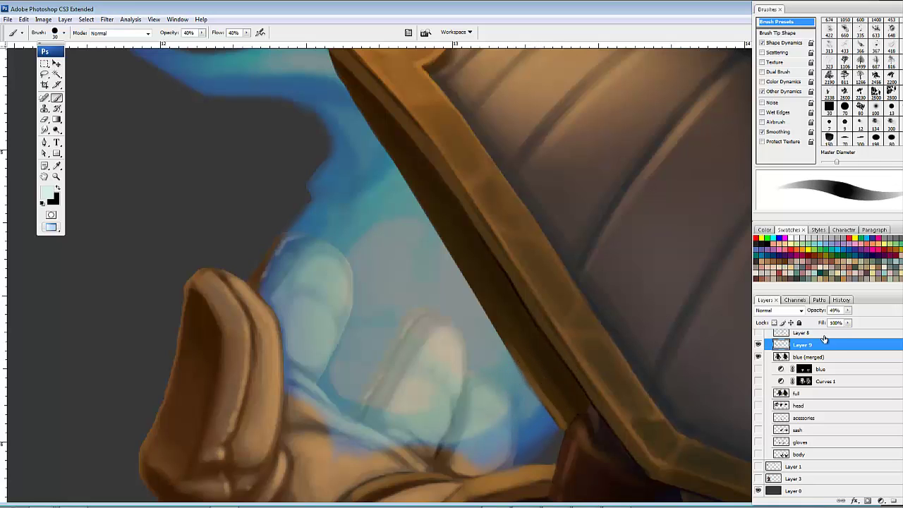
{"action": "left_click_drag", "start_coordinate": [848, 311], "coordinate": [892, 317]}
Step: Sample the flame's light blue and clean up the flame's edge against the underside of the shoulder plate's trim
{"action": "mouse_move", "coordinate": [560, 360]}
{"action": "left_mouse_down"}
{"action": "mouse_move", "coordinate": [481, 351]}
{"action": "mouse_move", "coordinate": [444, 369]}
{"action": "left_mouse_up"}
{"action": "key", "text": "bracketleft"}
{"action": "key", "text": "bracketleft"}
{"action": "key", "text": "bracketleft"}
{"action": "left_click", "coordinate": [445, 369], "text": "alt"}
{"action": "key", "text": "e"}
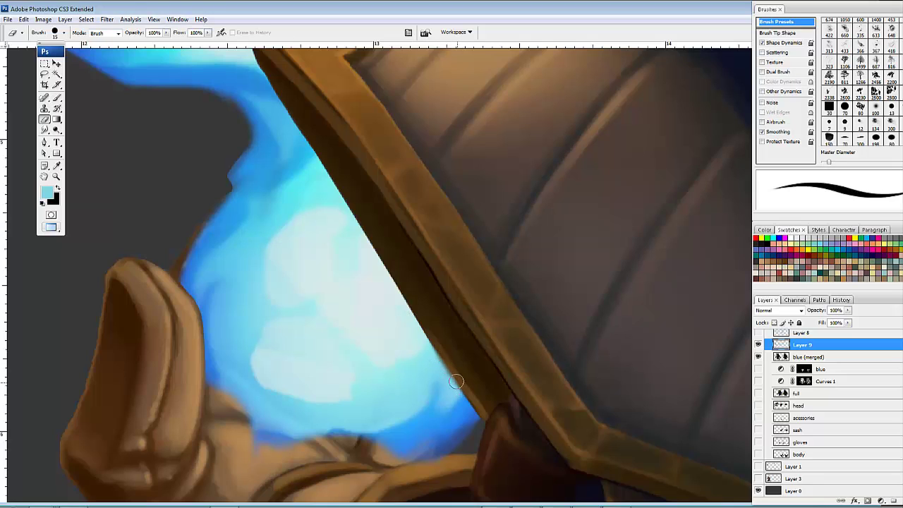
{"action": "left_click_drag", "start_coordinate": [445, 356], "coordinate": [496, 430]}
{"action": "key", "text": "ctrl+minus"}
{"action": "key", "text": "ctrl+minus"}
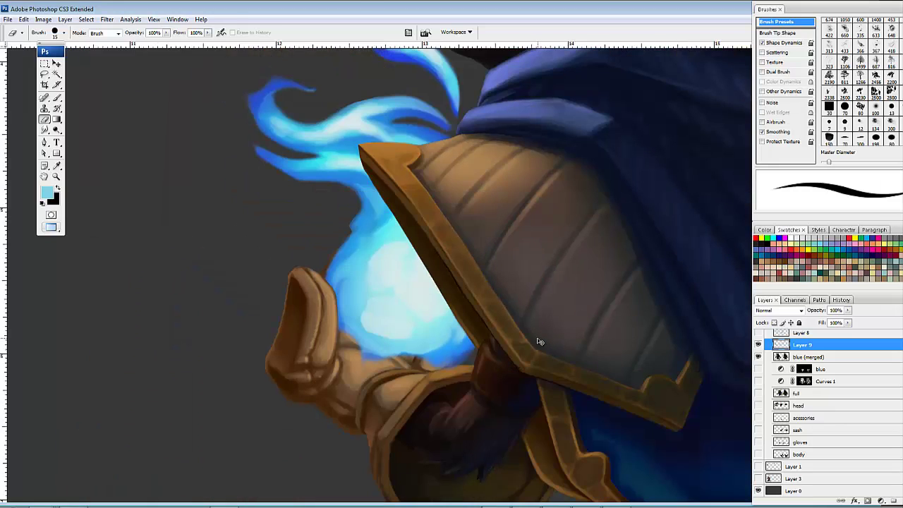
{"action": "left_click_drag", "start_coordinate": [532, 327], "coordinate": [501, 317]}
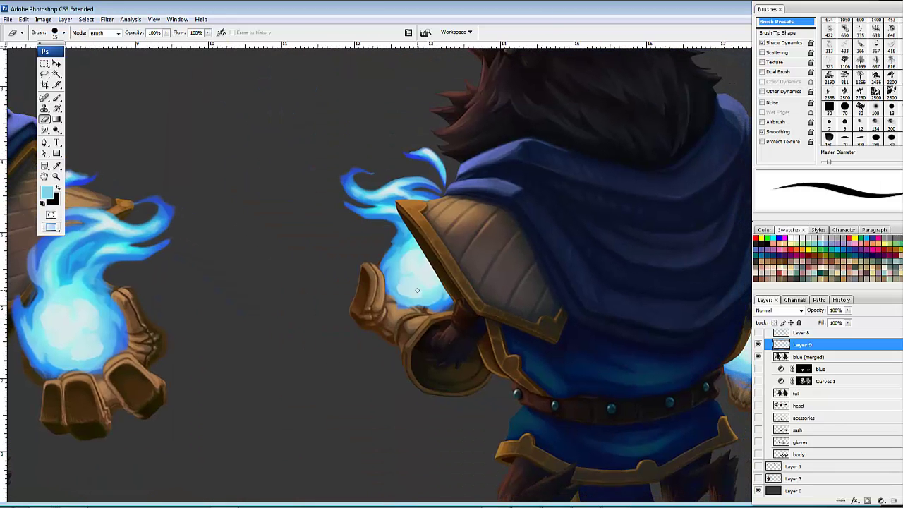
Step: Soften the base of the back view's left flame above the gloved palm with the Smudge tool
{"action": "key", "text": "r"}
{"action": "mouse_move", "coordinate": [400, 311]}
{"action": "left_mouse_down"}
{"action": "mouse_move", "coordinate": [391, 296]}
{"action": "mouse_move", "coordinate": [400, 307]}
{"action": "mouse_move", "coordinate": [422, 311]}
{"action": "mouse_move", "coordinate": [436, 298]}
{"action": "mouse_move", "coordinate": [452, 307]}
{"action": "mouse_move", "coordinate": [437, 302]}
{"action": "left_mouse_up"}
{"action": "left_click_drag", "start_coordinate": [749, 338], "coordinate": [497, 321]}
{"action": "mouse_move", "coordinate": [481, 366]}
{"action": "left_mouse_down"}
{"action": "mouse_move", "coordinate": [494, 363]}
{"action": "mouse_move", "coordinate": [471, 355]}
{"action": "mouse_move", "coordinate": [501, 342]}
{"action": "mouse_move", "coordinate": [517, 290]}
{"action": "mouse_move", "coordinate": [498, 309]}
{"action": "mouse_move", "coordinate": [583, 293]}
{"action": "mouse_move", "coordinate": [686, 295]}
{"action": "left_mouse_up"}
{"action": "left_click_drag", "start_coordinate": [403, 357], "coordinate": [670, 352]}
{"action": "left_click_drag", "start_coordinate": [426, 339], "coordinate": [515, 343]}
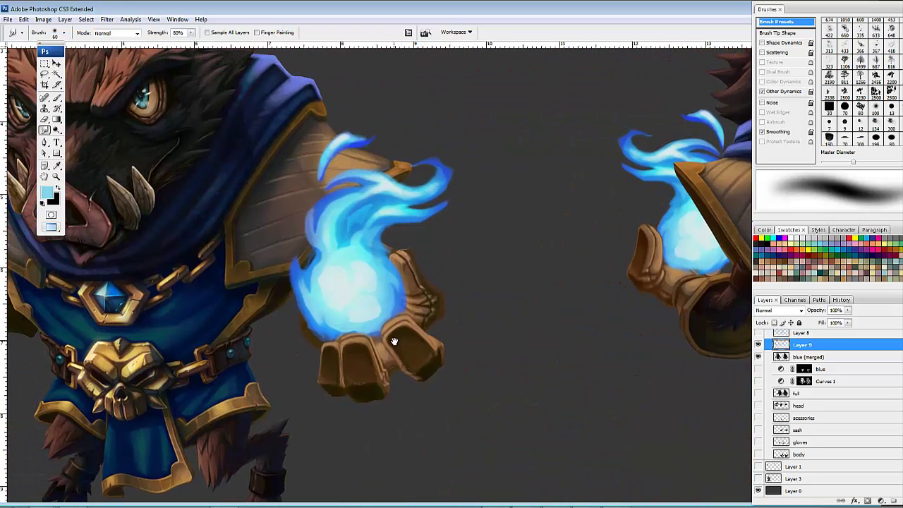
Step: Smudge the base, thumb-side edge and curled tip of the front view's flame beside the larger shoulder plate
{"action": "left_click_drag", "start_coordinate": [360, 324], "coordinate": [360, 338]}
{"action": "left_click_drag", "start_coordinate": [332, 337], "coordinate": [327, 338]}
{"action": "left_click_drag", "start_coordinate": [398, 306], "coordinate": [407, 339]}
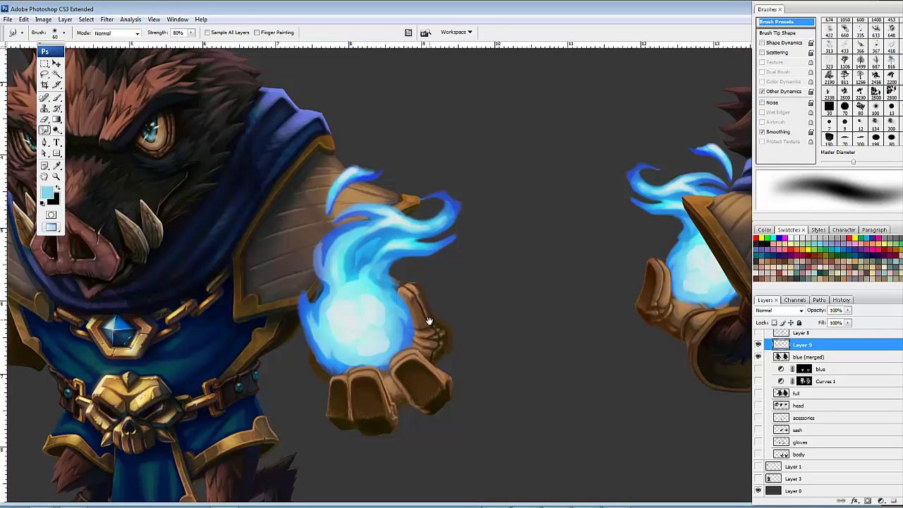
{"action": "scroll", "coordinate": [427, 323], "scroll_direction": "up", "scroll_amount": 2}
{"action": "mouse_move", "coordinate": [404, 319]}
{"action": "left_mouse_down"}
{"action": "mouse_move", "coordinate": [401, 310]}
{"action": "mouse_move", "coordinate": [405, 321]}
{"action": "mouse_move", "coordinate": [395, 326]}
{"action": "mouse_move", "coordinate": [389, 316]}
{"action": "mouse_move", "coordinate": [402, 319]}
{"action": "mouse_move", "coordinate": [388, 313]}
{"action": "mouse_move", "coordinate": [394, 321]}
{"action": "left_mouse_up"}
{"action": "left_click_drag", "start_coordinate": [491, 272], "coordinate": [549, 271]}
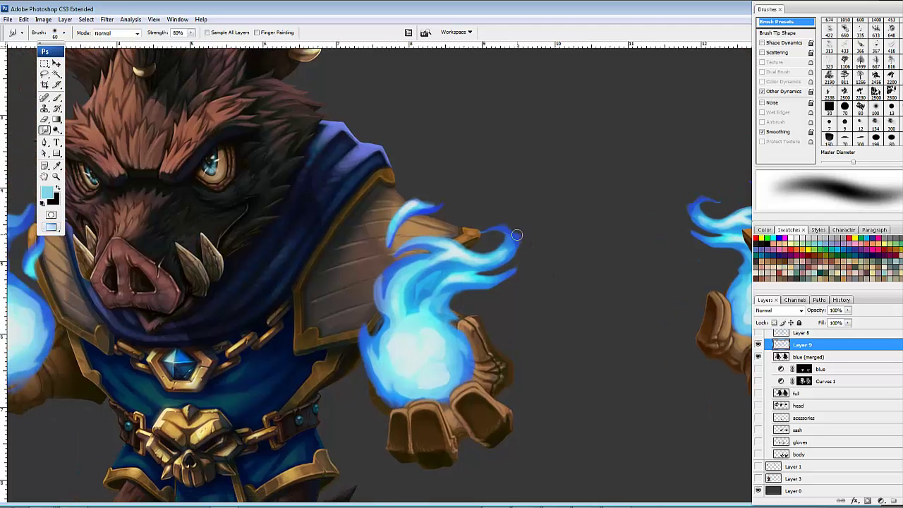
{"action": "mouse_move", "coordinate": [517, 235]}
{"action": "left_mouse_down"}
{"action": "mouse_move", "coordinate": [527, 233]}
{"action": "mouse_move", "coordinate": [523, 245]}
{"action": "left_mouse_up"}
Step: Smudge the outer edge, upper tips and small detached wisps of the flame in the front view's other hand
{"action": "left_click_drag", "start_coordinate": [361, 312], "coordinate": [658, 301]}
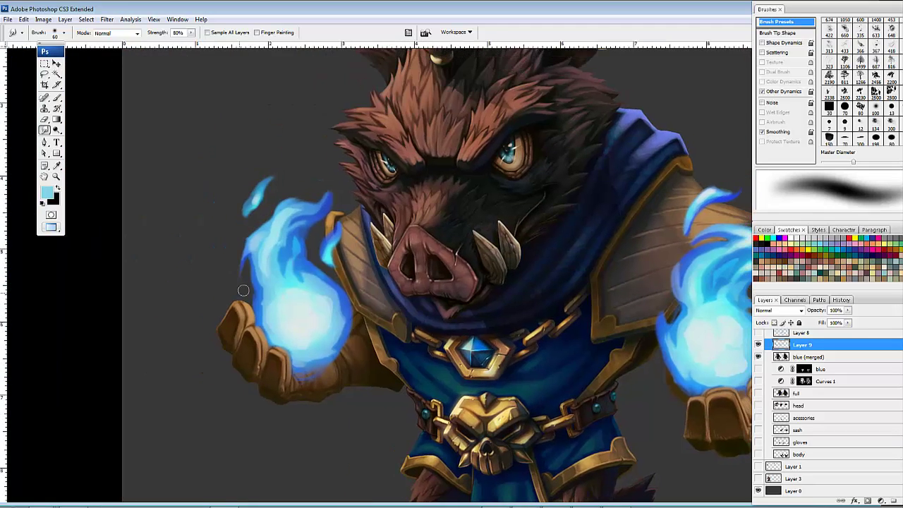
{"action": "mouse_move", "coordinate": [256, 300]}
{"action": "left_mouse_down"}
{"action": "mouse_move", "coordinate": [241, 290]}
{"action": "mouse_move", "coordinate": [246, 272]}
{"action": "mouse_move", "coordinate": [243, 290]}
{"action": "mouse_move", "coordinate": [237, 279]}
{"action": "mouse_move", "coordinate": [250, 294]}
{"action": "left_mouse_up"}
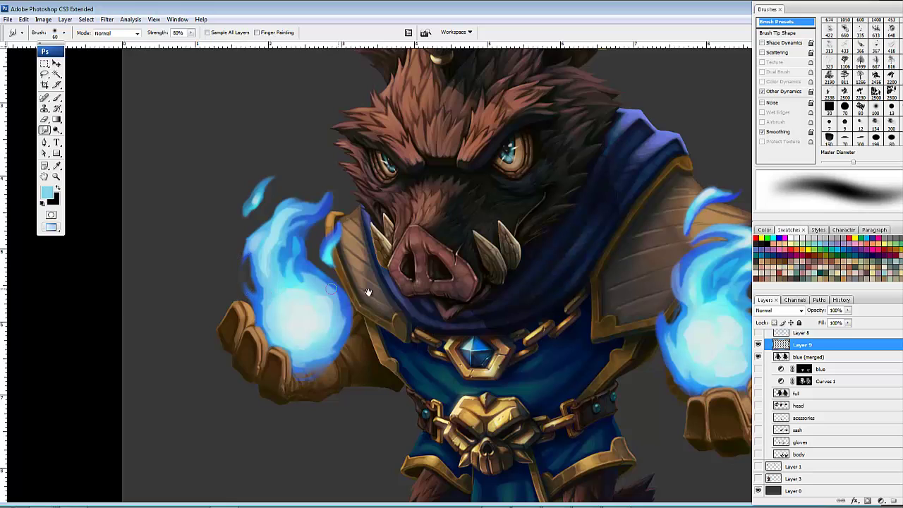
{"action": "mouse_move", "coordinate": [466, 286]}
{"action": "left_mouse_down"}
{"action": "mouse_move", "coordinate": [397, 261]}
{"action": "mouse_move", "coordinate": [407, 293]}
{"action": "left_mouse_up"}
{"action": "mouse_move", "coordinate": [265, 204]}
{"action": "left_mouse_down"}
{"action": "mouse_move", "coordinate": [264, 175]}
{"action": "mouse_move", "coordinate": [278, 215]}
{"action": "mouse_move", "coordinate": [265, 213]}
{"action": "mouse_move", "coordinate": [272, 203]}
{"action": "mouse_move", "coordinate": [257, 189]}
{"action": "mouse_move", "coordinate": [270, 188]}
{"action": "mouse_move", "coordinate": [275, 206]}
{"action": "mouse_move", "coordinate": [268, 185]}
{"action": "mouse_move", "coordinate": [256, 185]}
{"action": "mouse_move", "coordinate": [266, 206]}
{"action": "mouse_move", "coordinate": [270, 193]}
{"action": "mouse_move", "coordinate": [257, 210]}
{"action": "left_mouse_up"}
{"action": "mouse_move", "coordinate": [215, 189]}
{"action": "left_mouse_down"}
{"action": "mouse_move", "coordinate": [208, 182]}
{"action": "mouse_move", "coordinate": [223, 184]}
{"action": "left_mouse_up"}
{"action": "left_click_drag", "start_coordinate": [270, 246], "coordinate": [273, 241]}
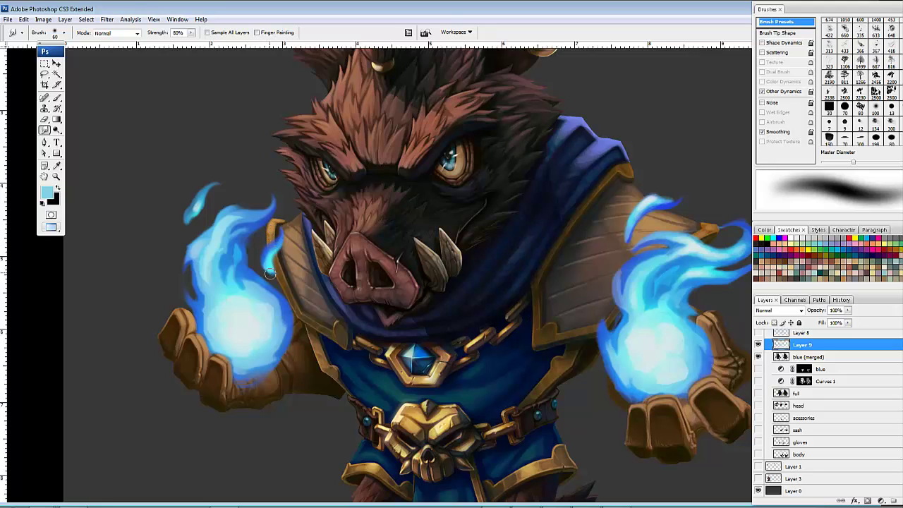
{"action": "left_click_drag", "start_coordinate": [269, 272], "coordinate": [277, 269]}
Step: Shorten the detached wisp over the front view's larger shoulder plate and refine its tip with a 30 px Smudge brush
{"action": "left_click_drag", "start_coordinate": [462, 266], "coordinate": [442, 192]}
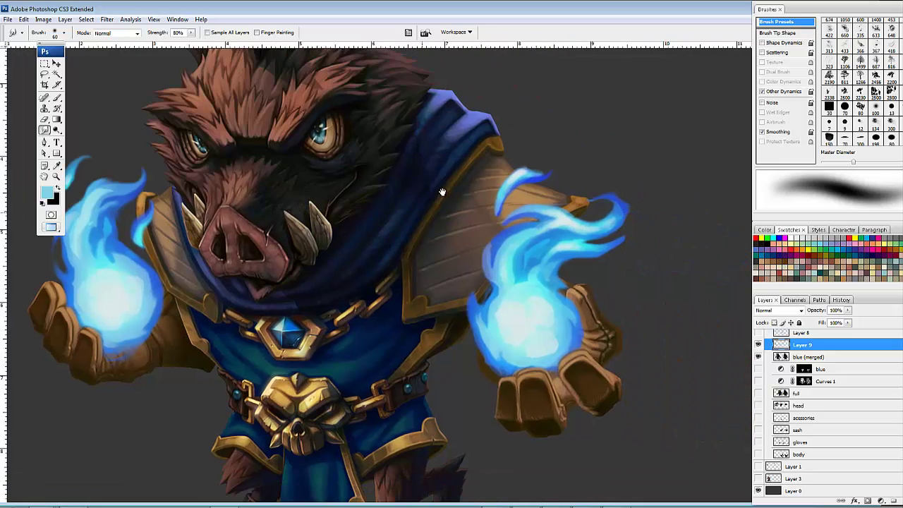
{"action": "mouse_move", "coordinate": [526, 172]}
{"action": "left_mouse_down"}
{"action": "mouse_move", "coordinate": [548, 166]}
{"action": "mouse_move", "coordinate": [540, 163]}
{"action": "mouse_move", "coordinate": [556, 173]}
{"action": "mouse_move", "coordinate": [497, 208]}
{"action": "mouse_move", "coordinate": [502, 180]}
{"action": "mouse_move", "coordinate": [494, 195]}
{"action": "mouse_move", "coordinate": [498, 208]}
{"action": "mouse_move", "coordinate": [509, 205]}
{"action": "mouse_move", "coordinate": [497, 214]}
{"action": "left_mouse_up"}
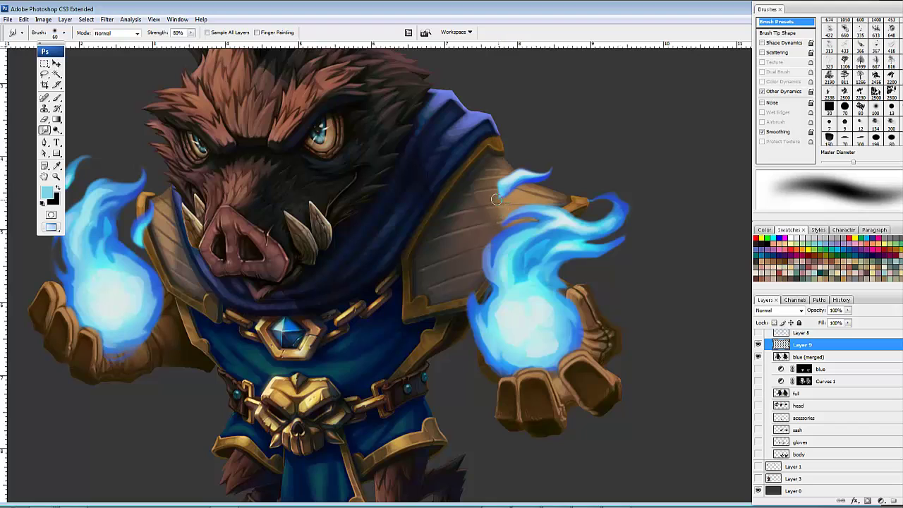
{"action": "mouse_move", "coordinate": [514, 192]}
{"action": "left_mouse_down"}
{"action": "mouse_move", "coordinate": [529, 178]}
{"action": "mouse_move", "coordinate": [509, 193]}
{"action": "mouse_move", "coordinate": [556, 176]}
{"action": "mouse_move", "coordinate": [560, 158]}
{"action": "mouse_move", "coordinate": [574, 161]}
{"action": "mouse_move", "coordinate": [536, 165]}
{"action": "left_mouse_up"}
{"action": "key", "text": "bracketleft"}
{"action": "key", "text": "bracketleft"}
{"action": "key", "text": "bracketleft"}
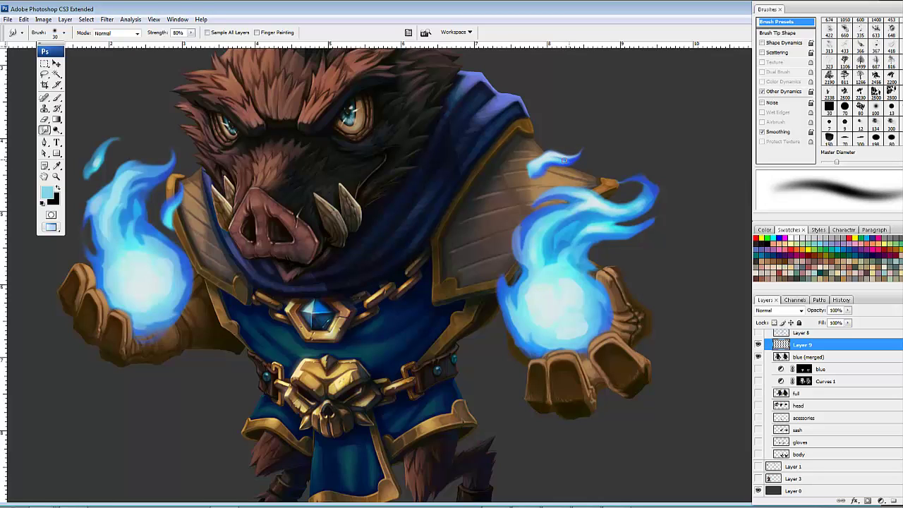
{"action": "mouse_move", "coordinate": [563, 160]}
{"action": "left_mouse_down"}
{"action": "mouse_move", "coordinate": [542, 166]}
{"action": "mouse_move", "coordinate": [577, 153]}
{"action": "left_mouse_up"}
Step: Blend the inner strokes and shoulder-side edge of the flame below that wisp and review both character views as a whole
{"action": "left_click_drag", "start_coordinate": [602, 272], "coordinate": [596, 251]}
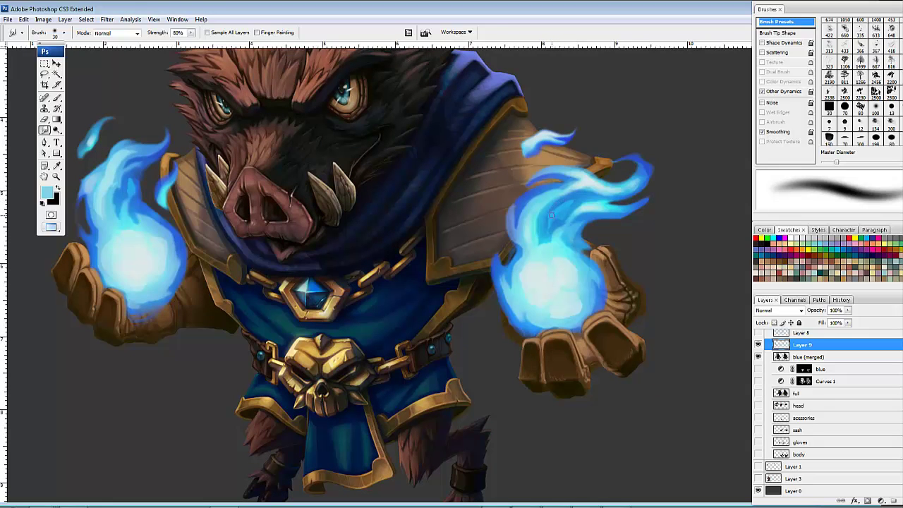
{"action": "left_click_drag", "start_coordinate": [551, 213], "coordinate": [553, 218]}
{"action": "left_click_drag", "start_coordinate": [518, 210], "coordinate": [515, 227]}
{"action": "key", "text": "ctrl+minus"}
{"action": "key", "text": "ctrl+minus"}
{"action": "left_click_drag", "start_coordinate": [651, 285], "coordinate": [591, 274]}
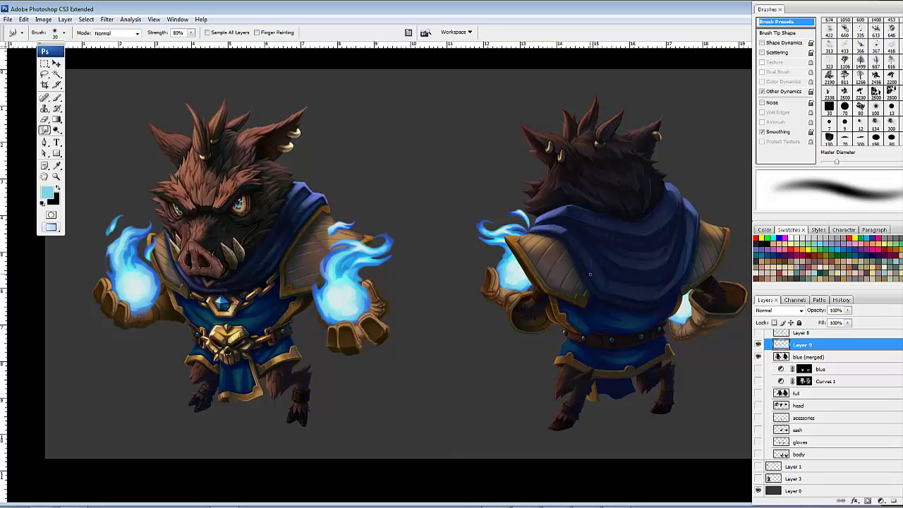
{"action": "key", "text": "ctrl+minus"}
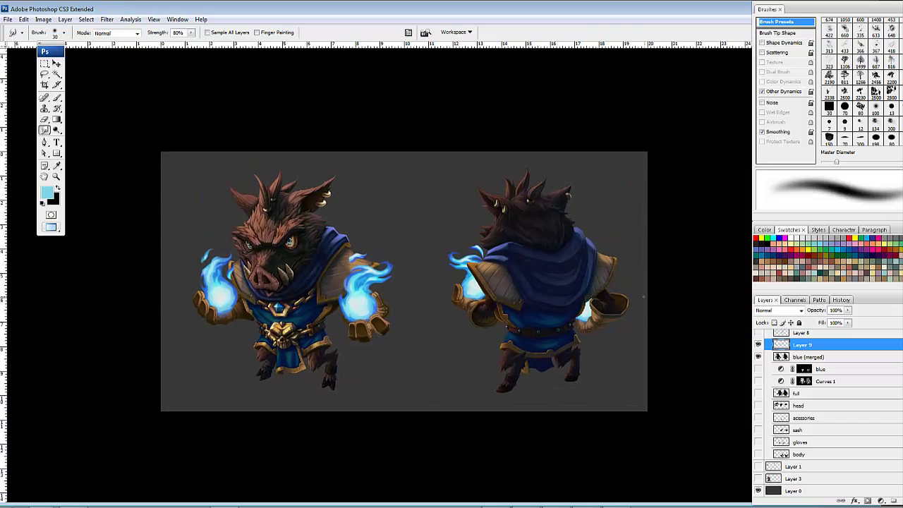
{"action": "key", "text": "ctrl+plus"}
{"action": "left_click_drag", "start_coordinate": [682, 294], "coordinate": [651, 286]}
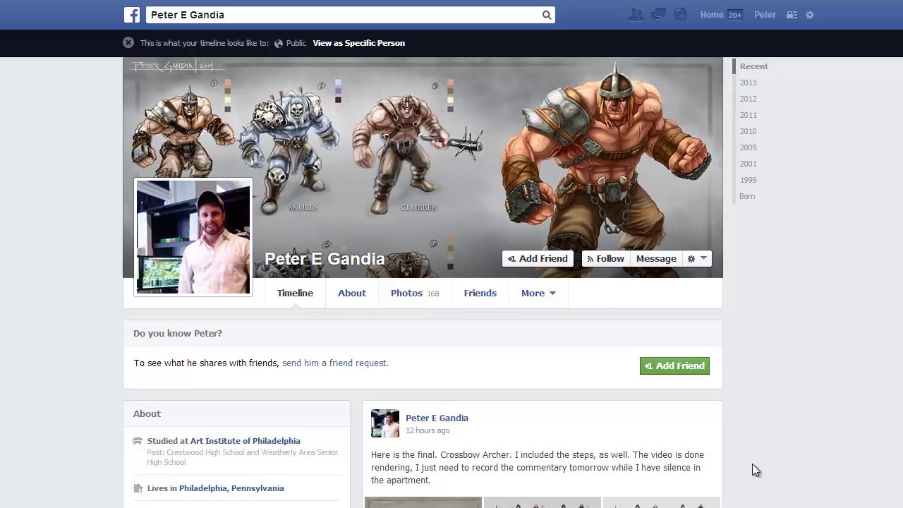
Step: Switch to Facebook and look through the artist's timeline posts, photos and videos before returning to the start of the profile
{"action": "scroll", "coordinate": [746, 459], "scroll_direction": "down", "scroll_amount": 10}
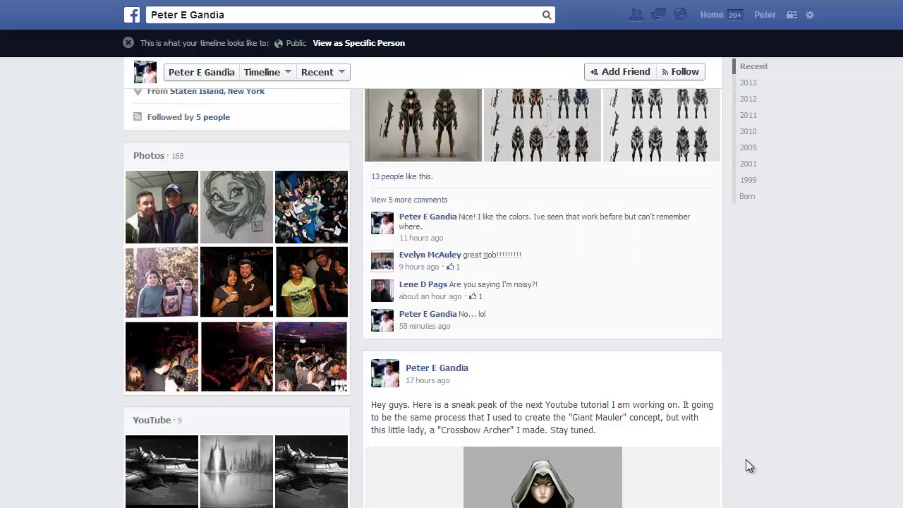
{"action": "scroll", "coordinate": [746, 460], "scroll_direction": "down", "scroll_amount": 15}
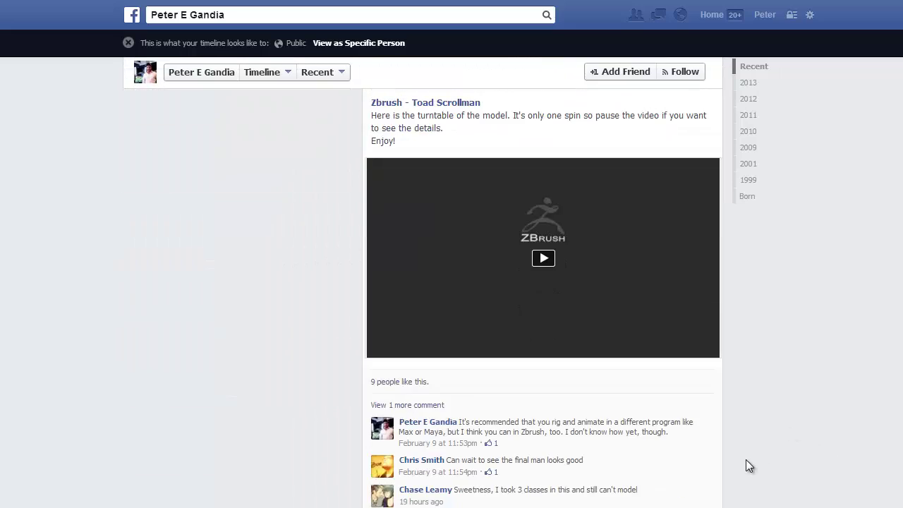
{"action": "scroll", "coordinate": [746, 459], "scroll_direction": "down", "scroll_amount": 4}
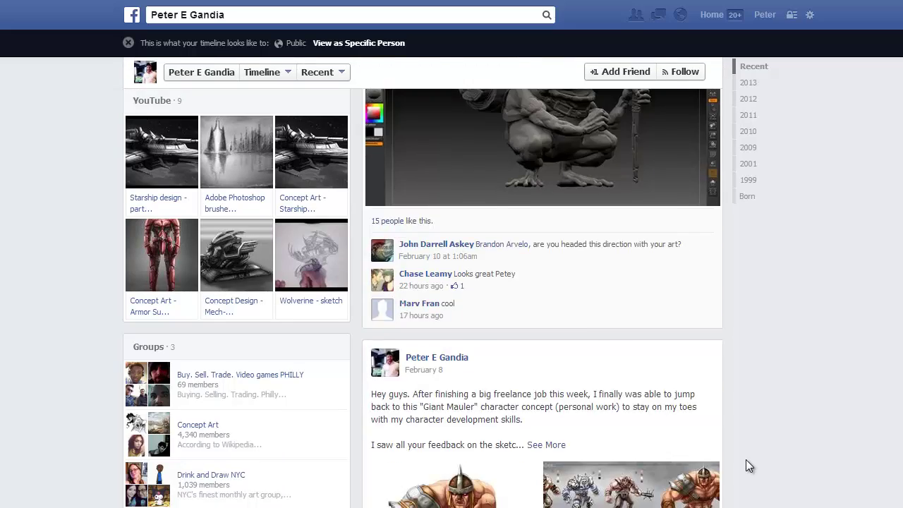
{"action": "scroll", "coordinate": [746, 460], "scroll_direction": "up", "scroll_amount": 3}
{"action": "scroll", "coordinate": [746, 459], "scroll_direction": "down", "scroll_amount": 6}
{"action": "scroll", "coordinate": [746, 459], "scroll_direction": "up", "scroll_amount": 6}
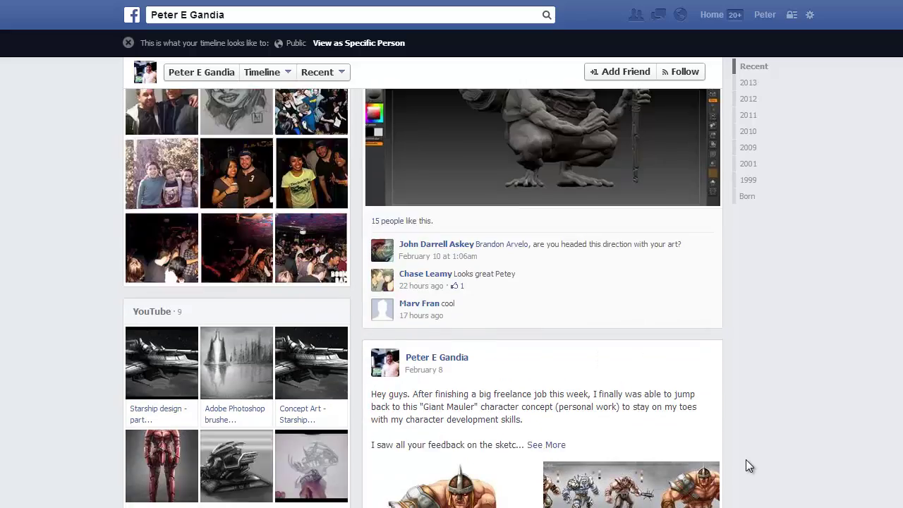
{"action": "scroll", "coordinate": [746, 459], "scroll_direction": "up", "scroll_amount": 3}
{"action": "scroll", "coordinate": [745, 459], "scroll_direction": "up", "scroll_amount": 10}
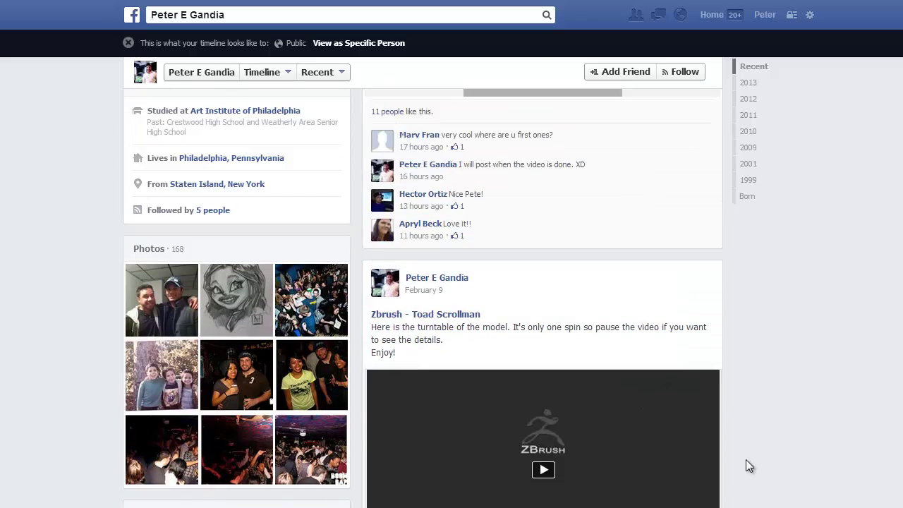
{"action": "scroll", "coordinate": [746, 459], "scroll_direction": "up", "scroll_amount": 10}
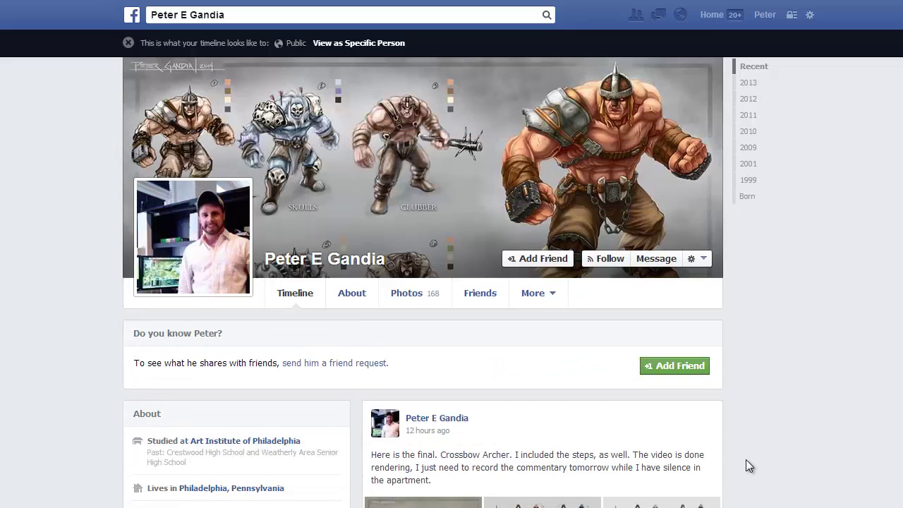